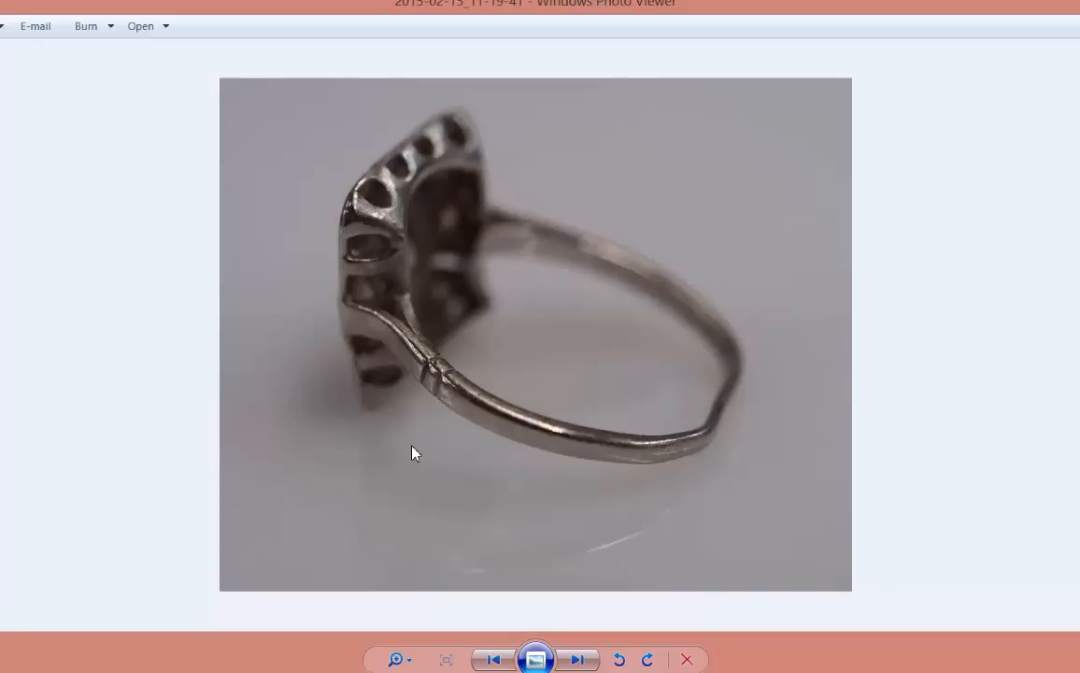
- In ArtCAM Jewelsmith, open the image 2015-02-16_13-36-25 from the Desktop as a model, with the origin at the centre
left_click(493, 659)
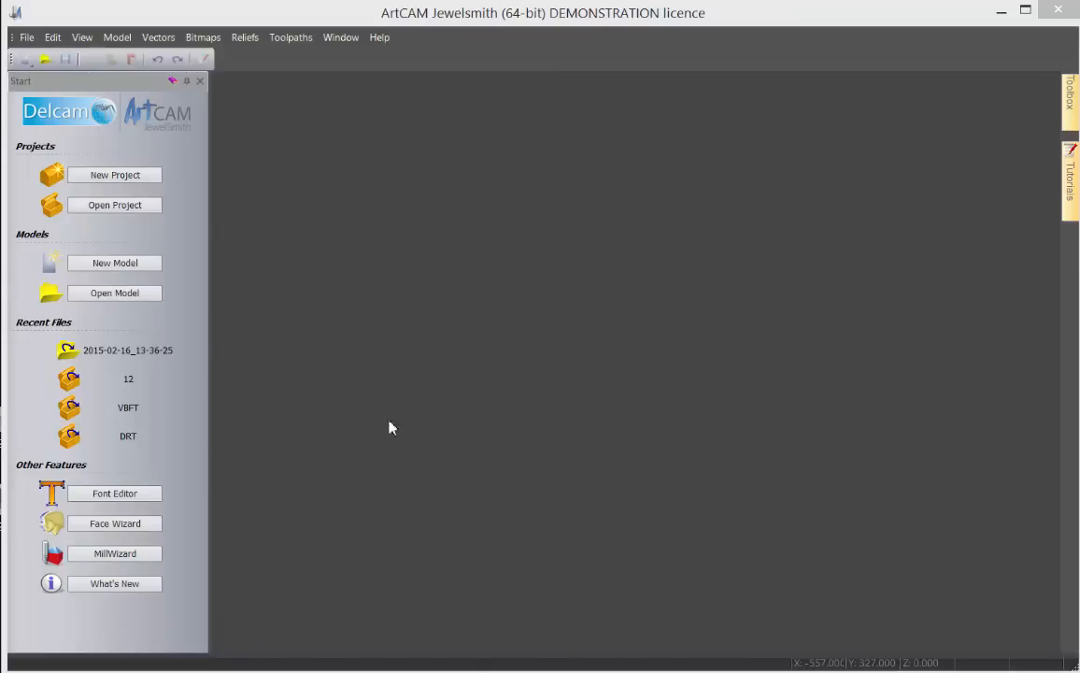
left_click(121, 297)
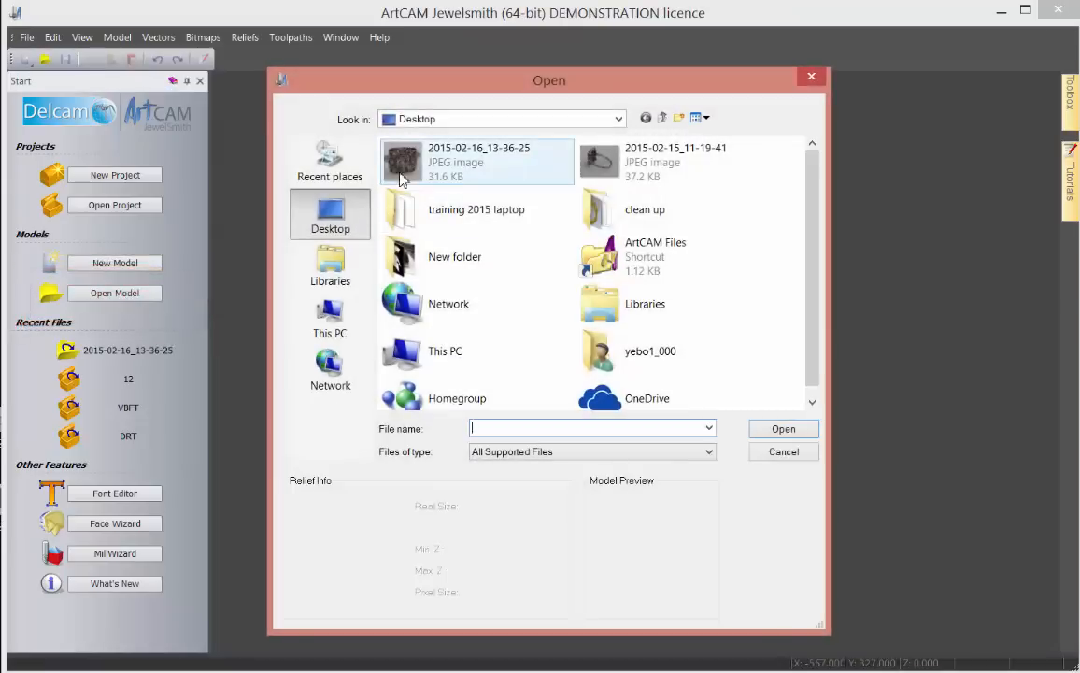
left_click(402, 180)
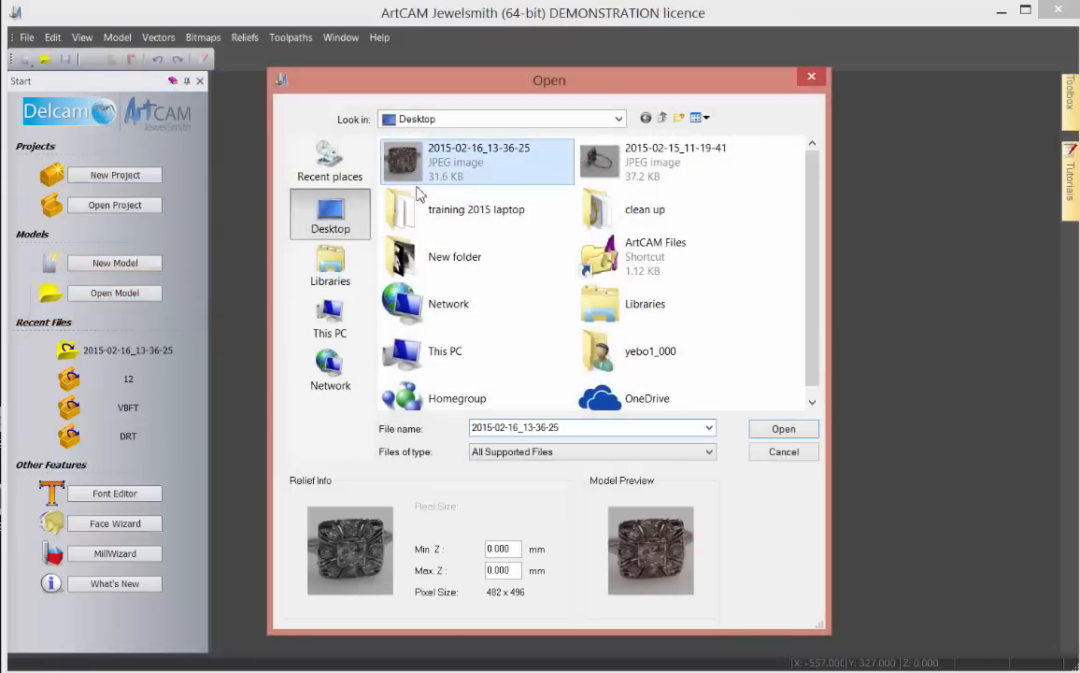
left_click(775, 432)
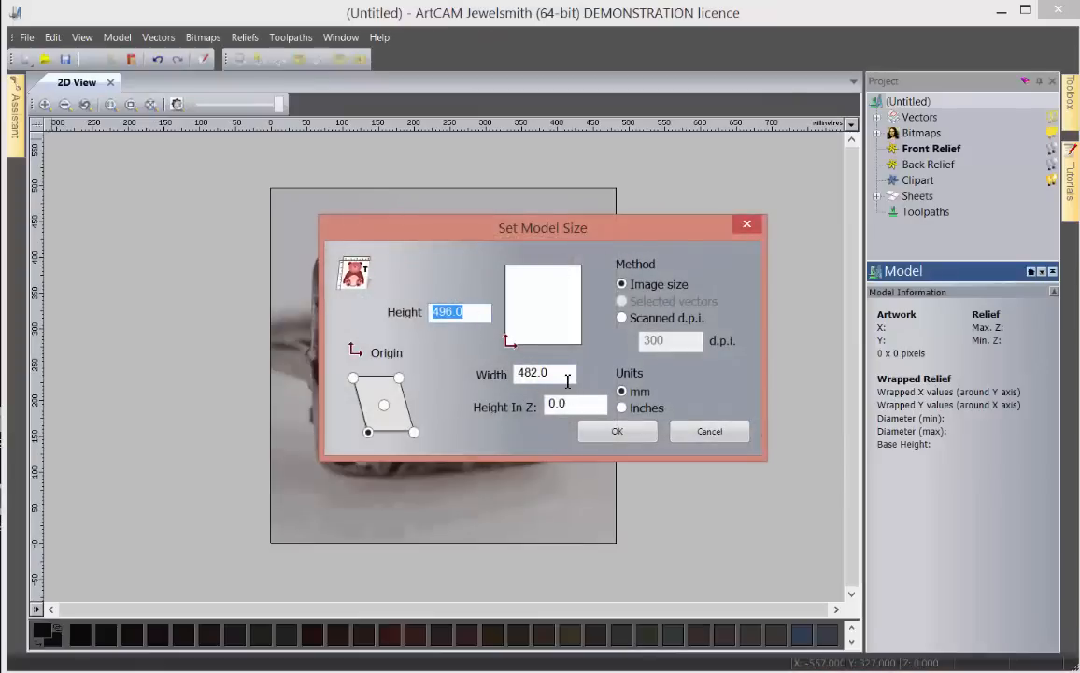
left_click(384, 406)
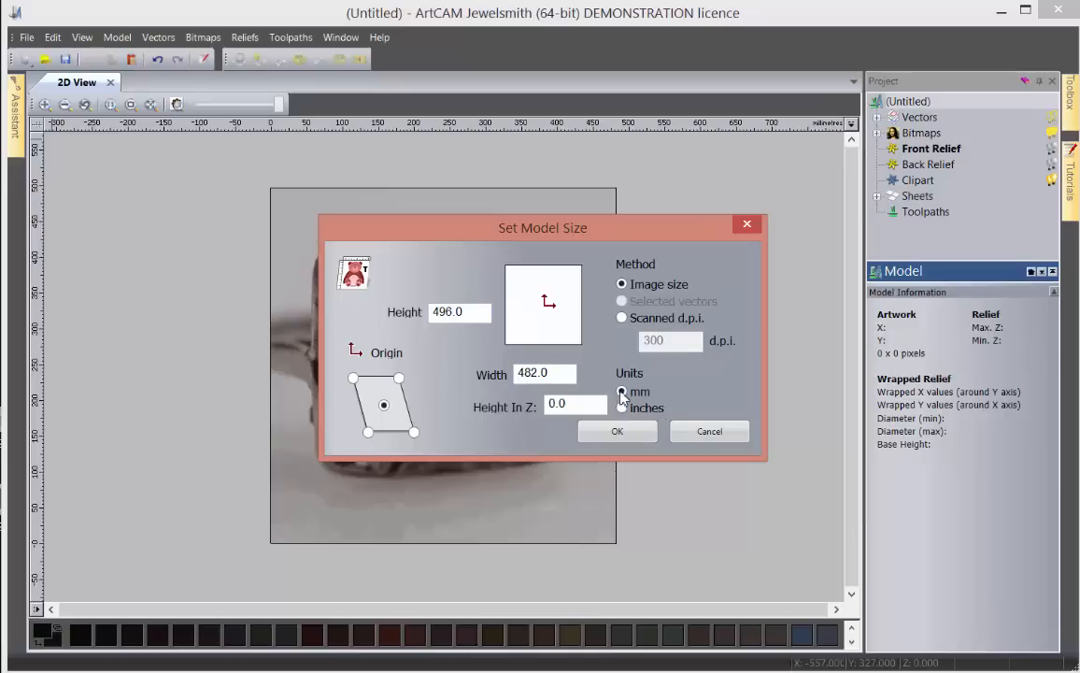
left_click(619, 433)
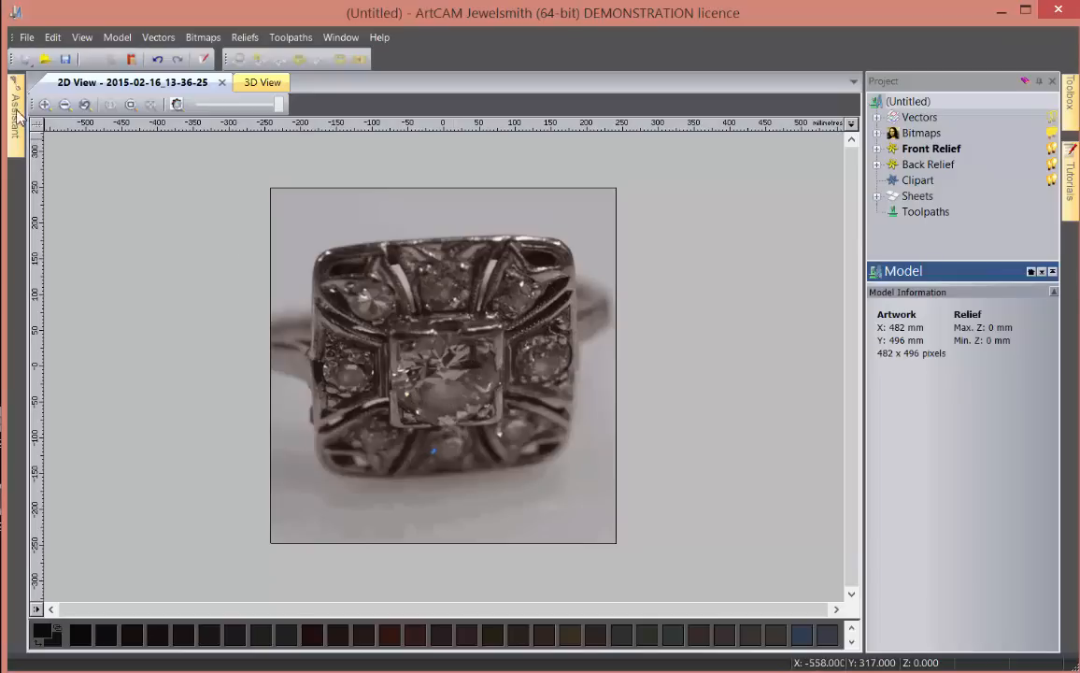
- Draw a circle around the ring's large centre stone with a radius of about 68.3 mm
mouse_move(16, 108)
left_click(160, 423)
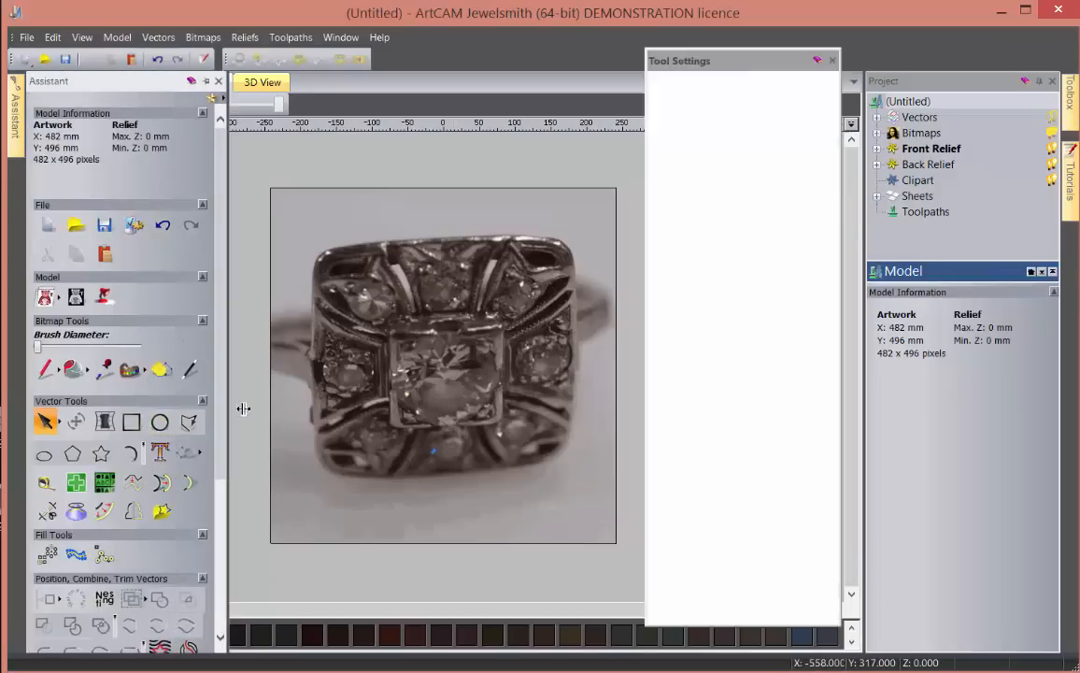
scroll(447, 374, "up", 4)
scroll(448, 376, "down", 2)
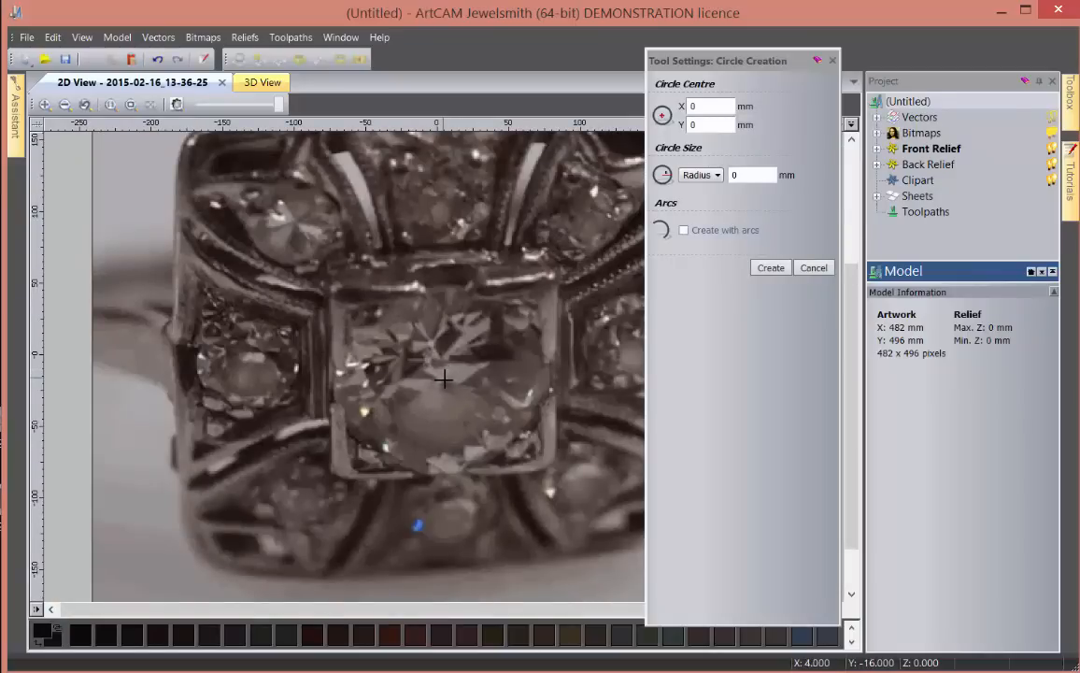
left_click_drag(441, 376, 476, 470)
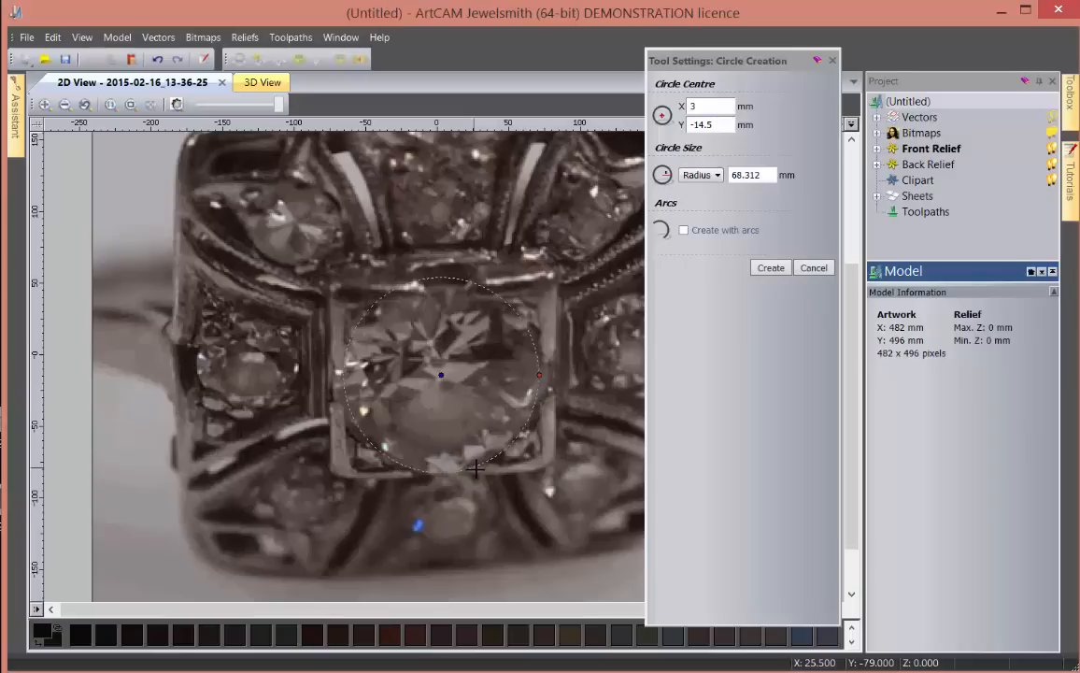
key("Return")
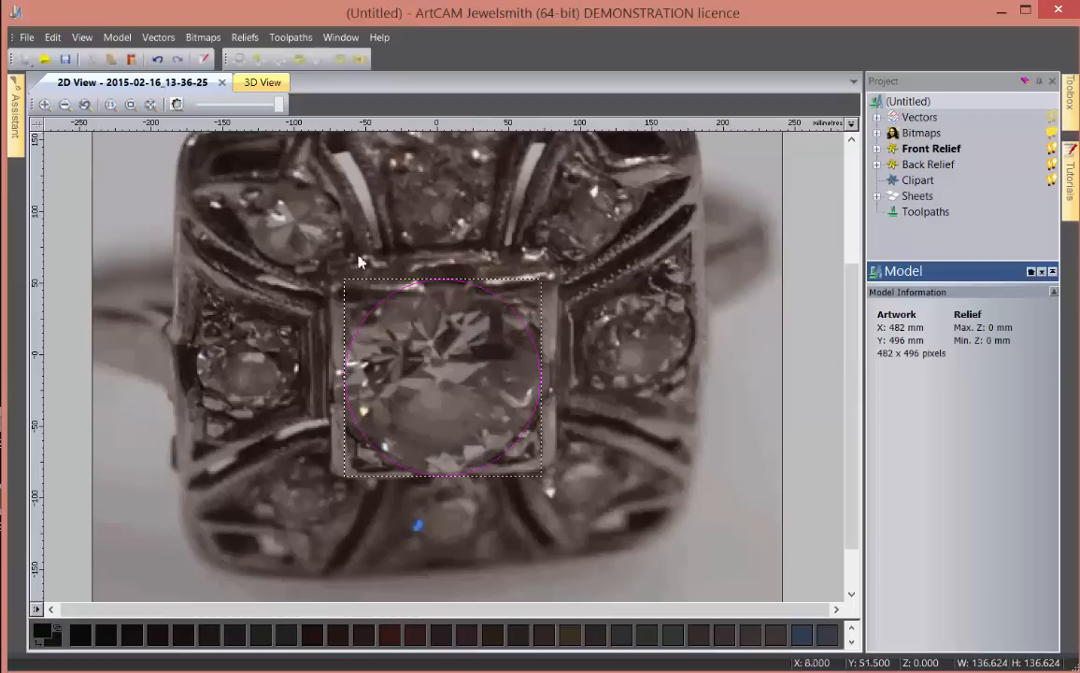
- Rescale the whole model from the selected circle so the circle's height and width become 5.2 mm, then deselect it
scroll(409, 302, "down", 1)
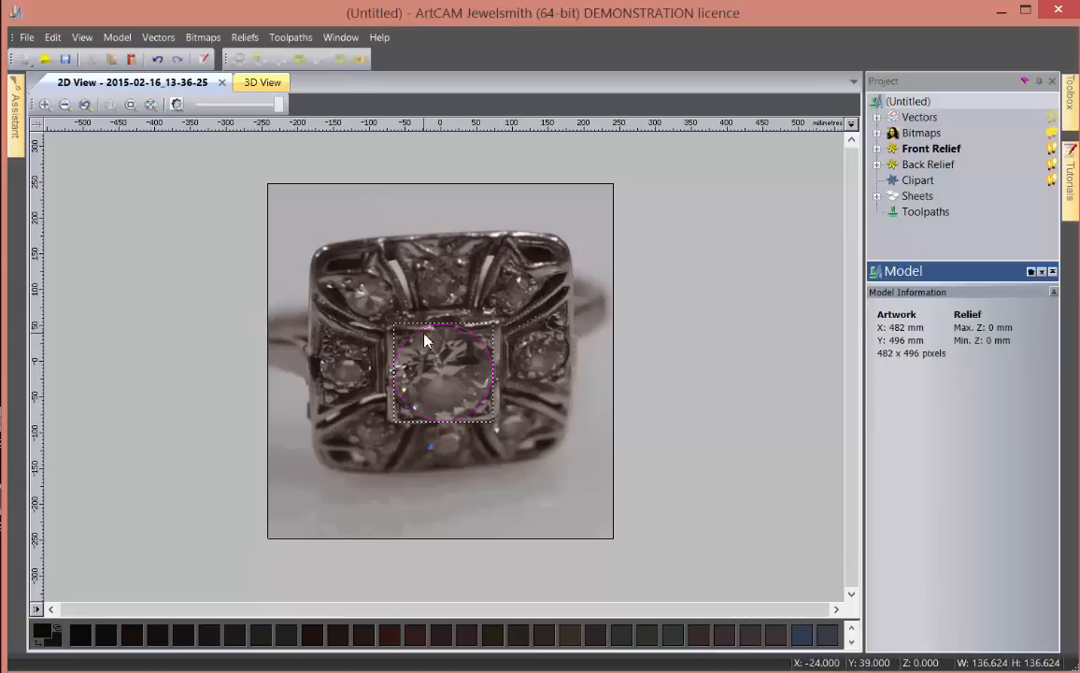
left_click(119, 37)
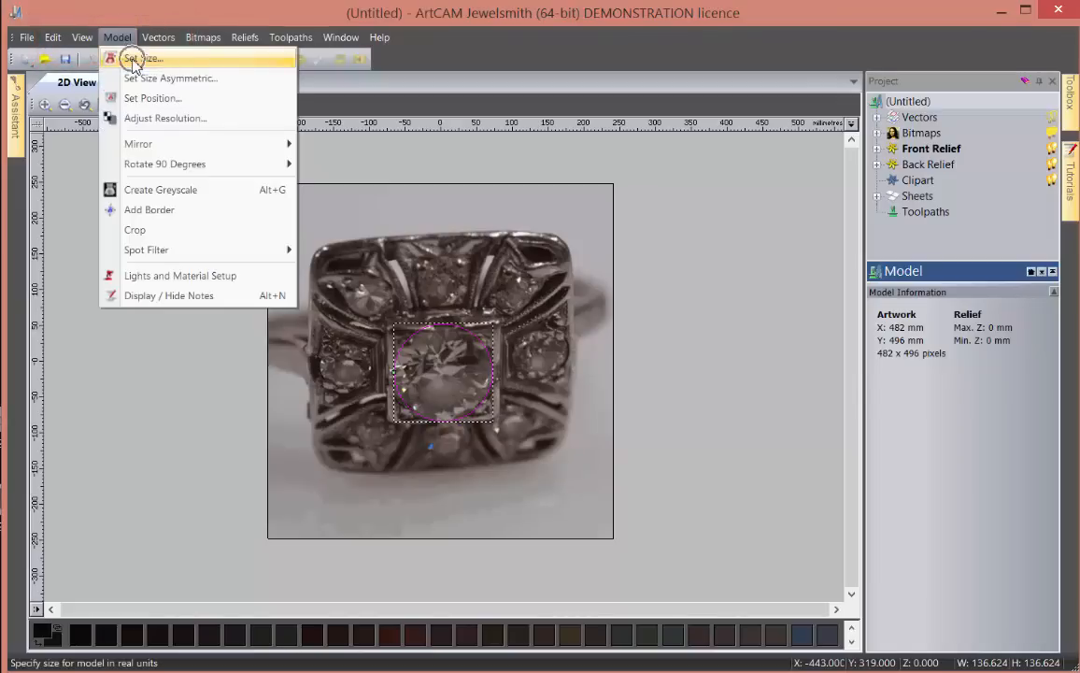
left_click(133, 59)
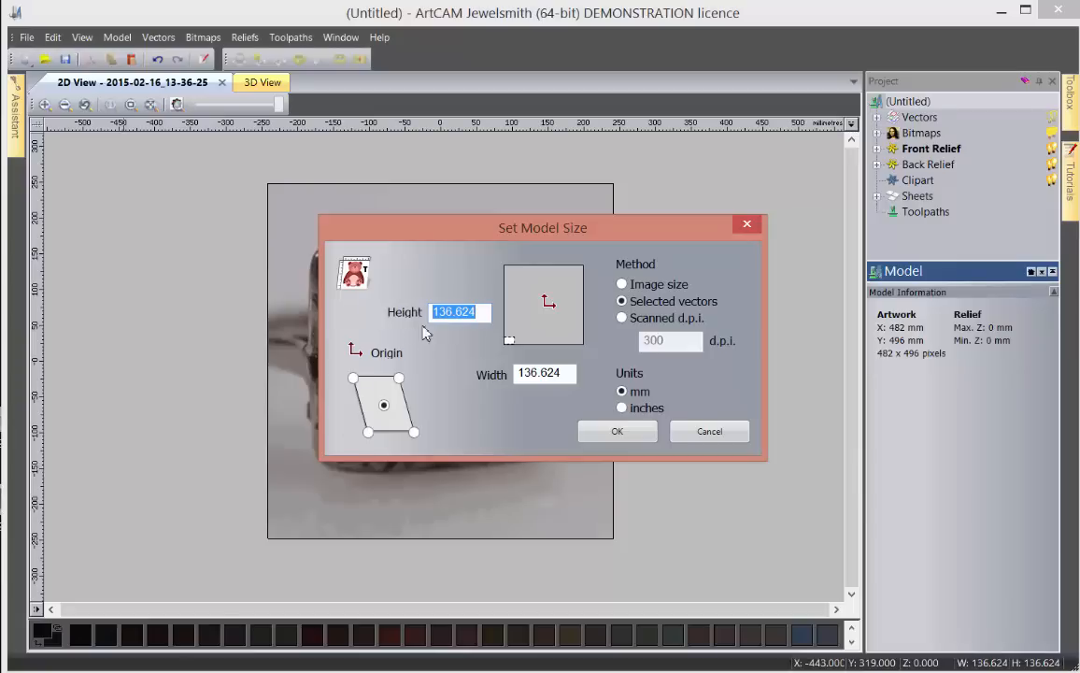
type("5.2")
left_click(613, 432)
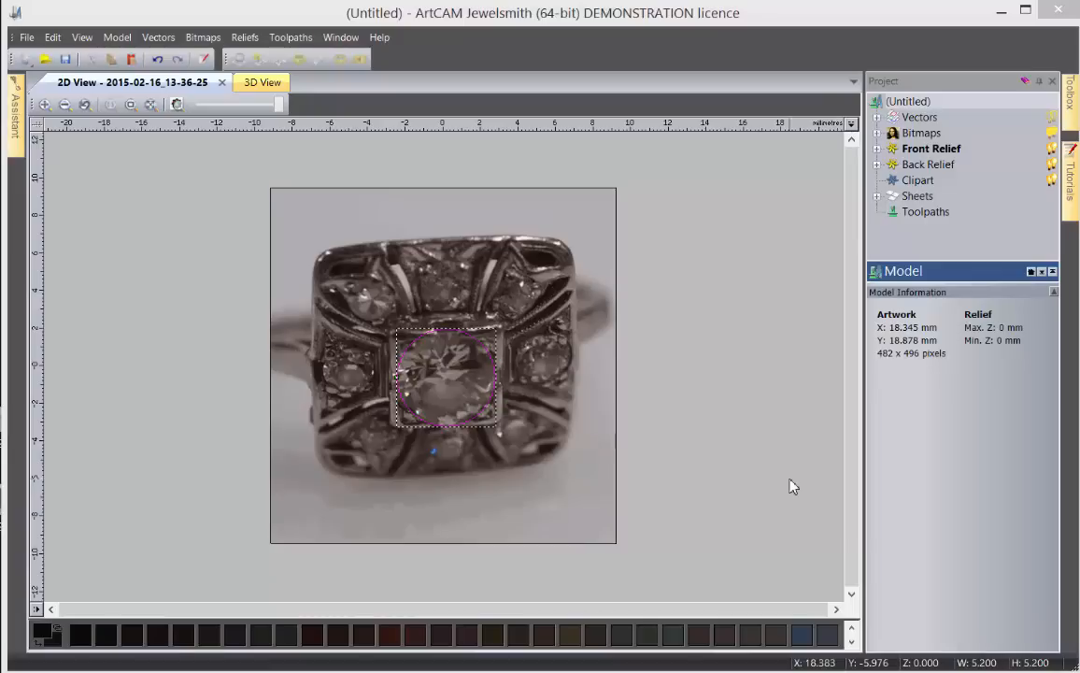
left_click(280, 273)
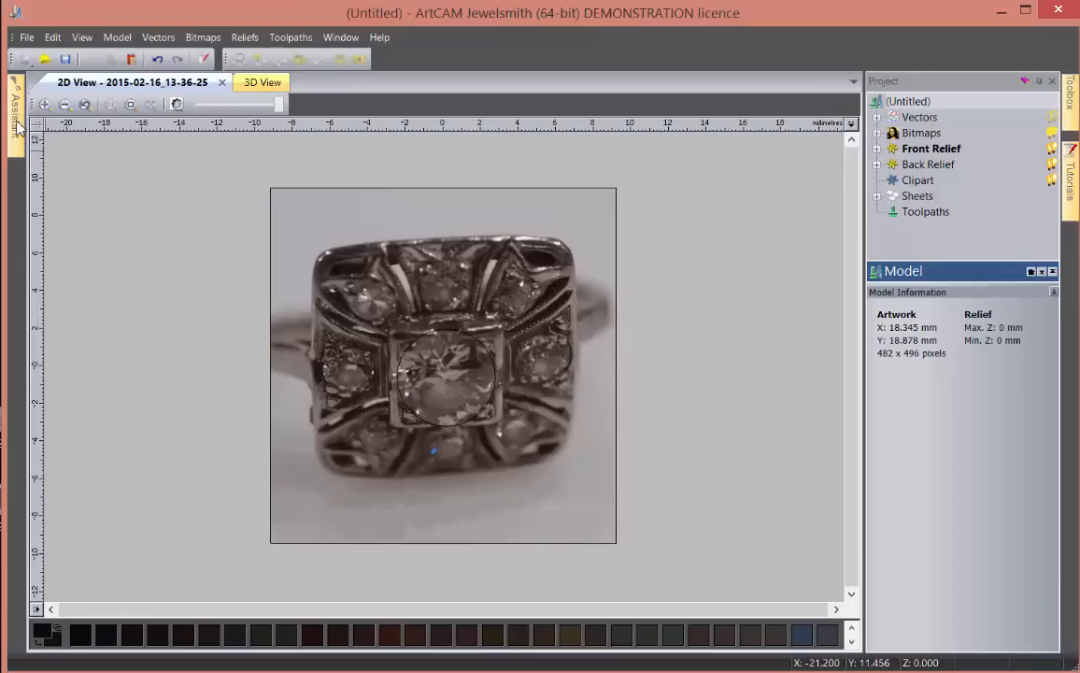
- Measure the overall width of the ring's head across its middle
mouse_move(17, 128)
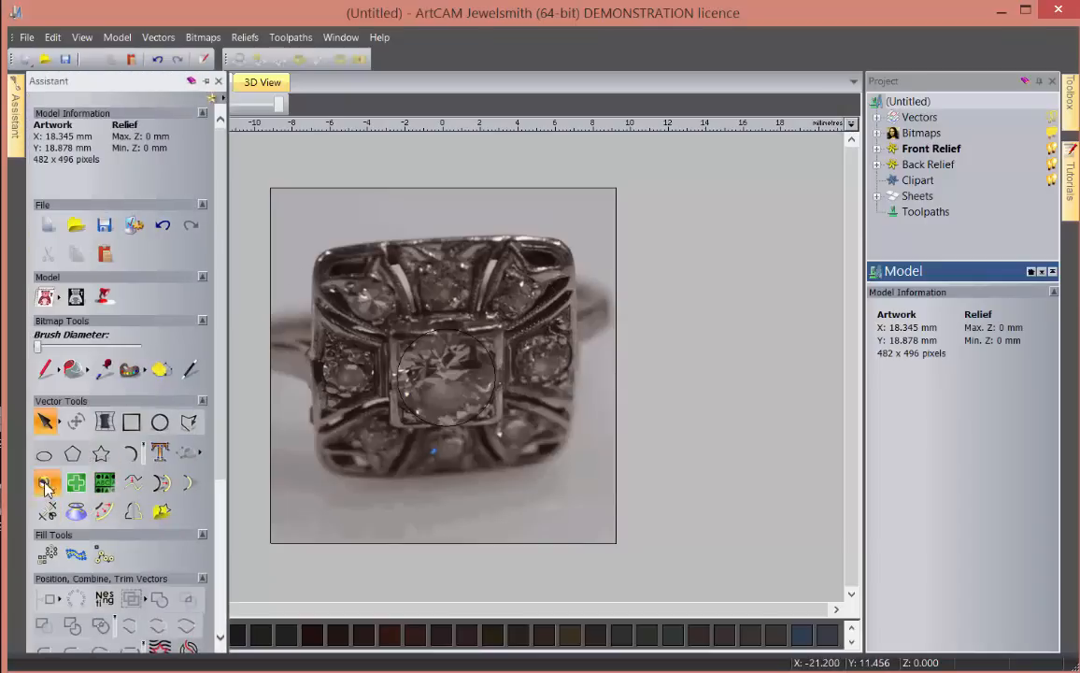
left_click(46, 485)
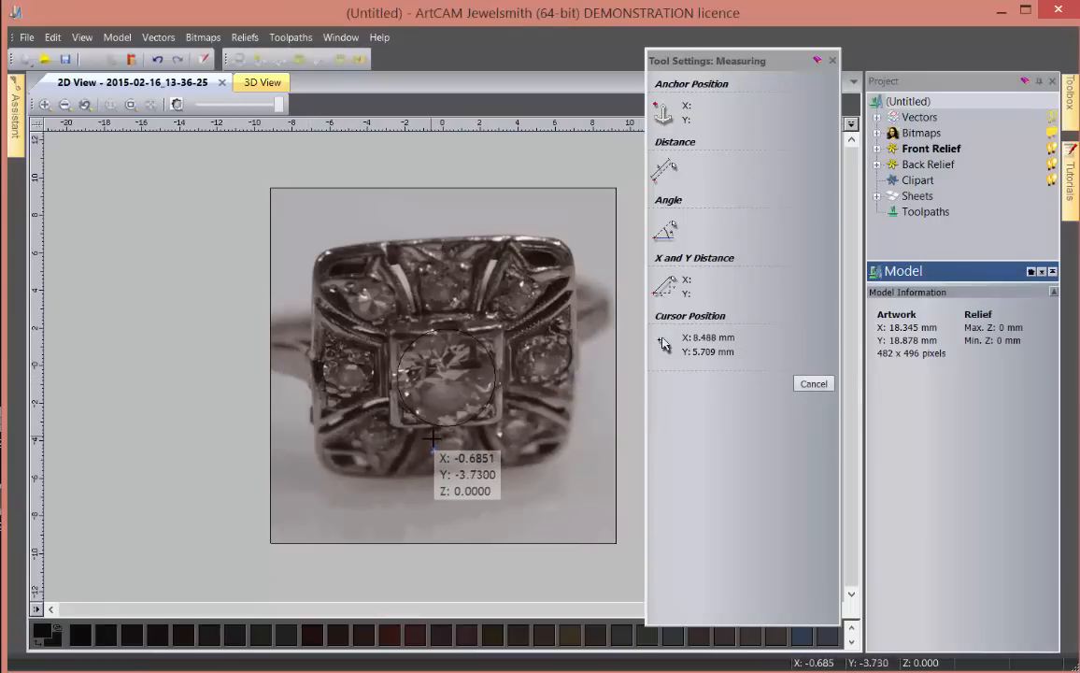
left_click(315, 366)
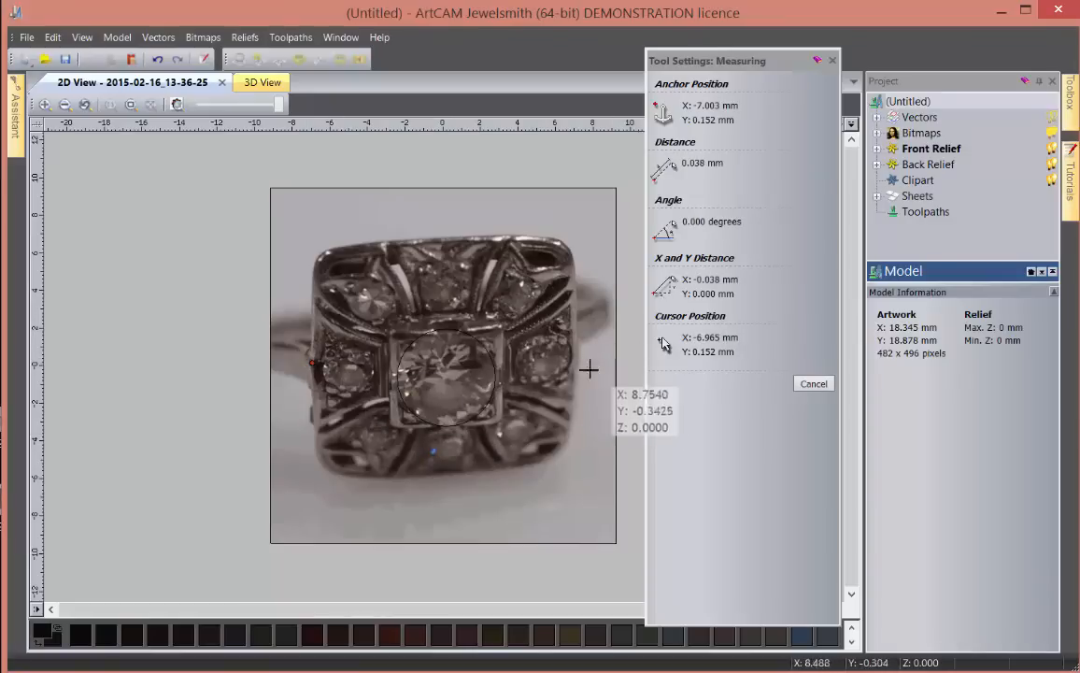
left_click(581, 357)
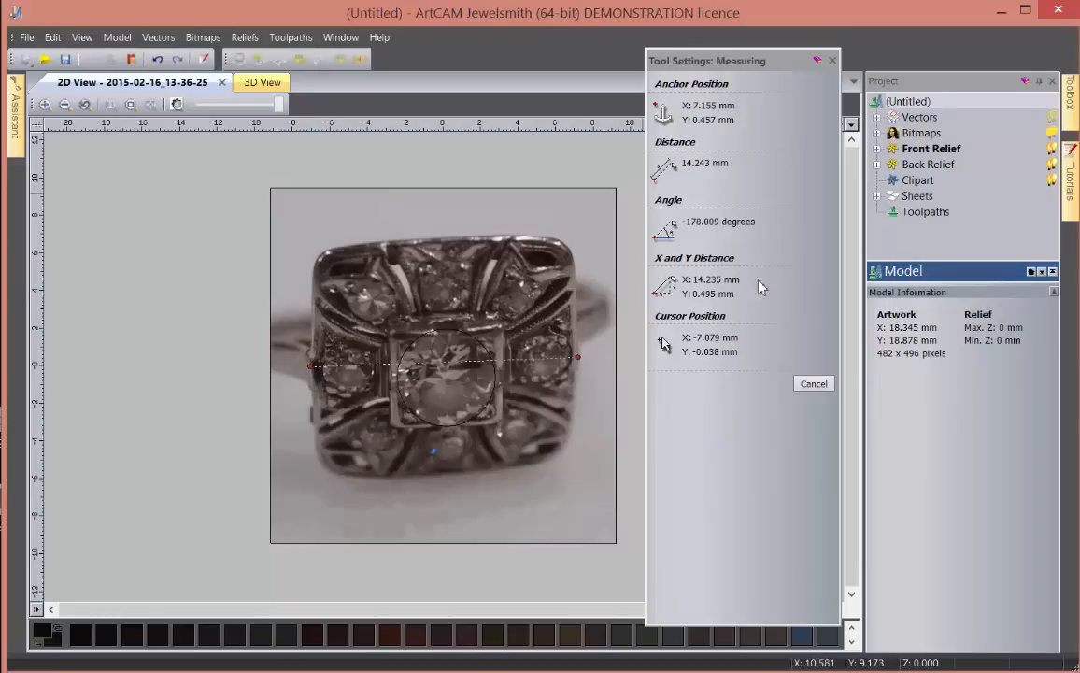
left_click(814, 383)
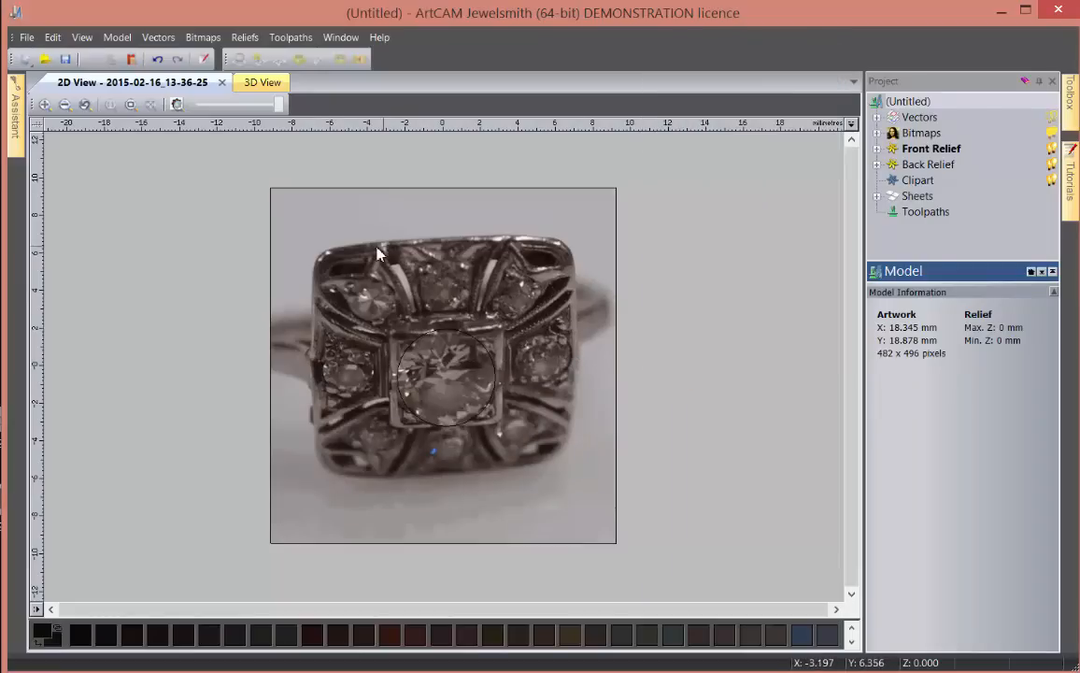
- Measure the thickness of the head's upper rim and the widths of the upper middle and upper-left stones
key("m")
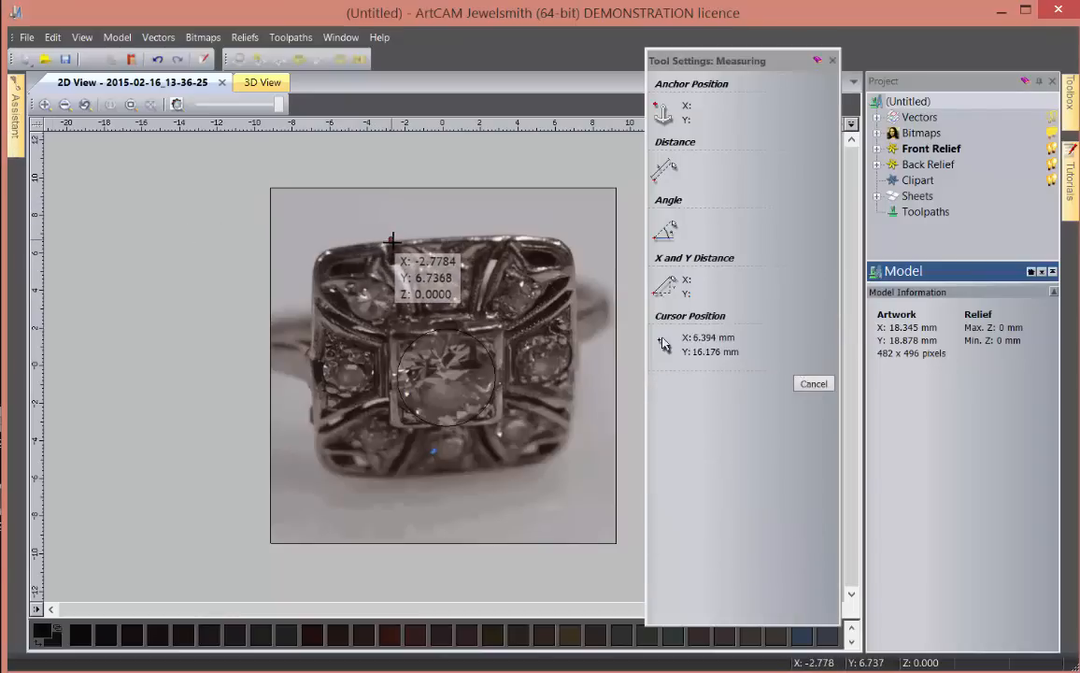
left_click_drag(391, 241, 393, 260)
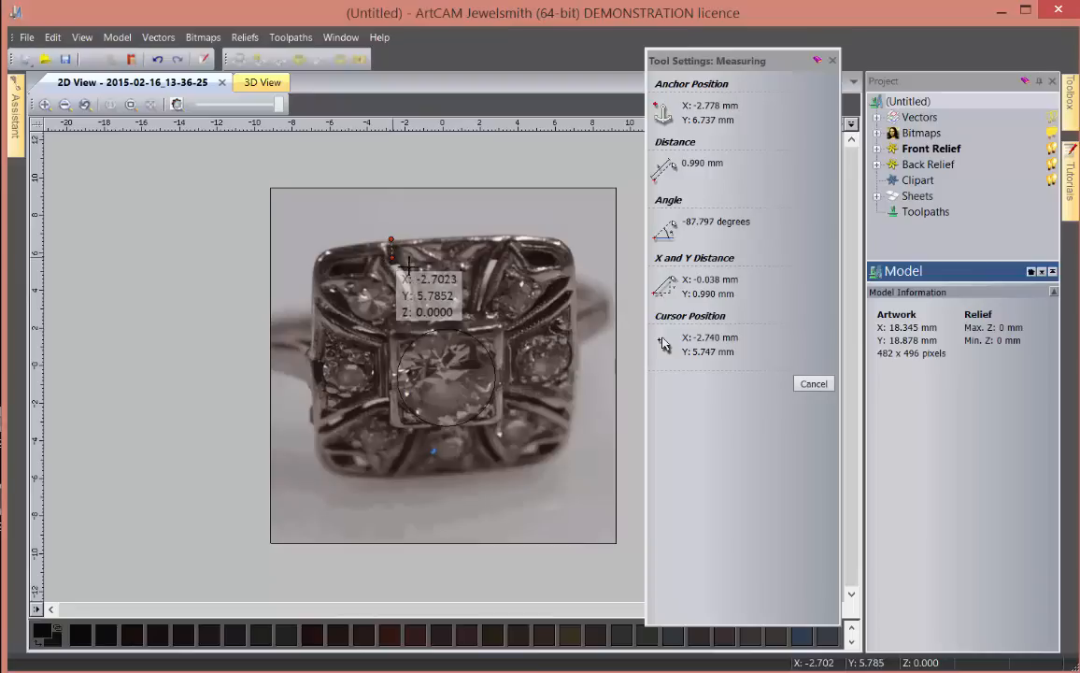
scroll(434, 296, "up", 1)
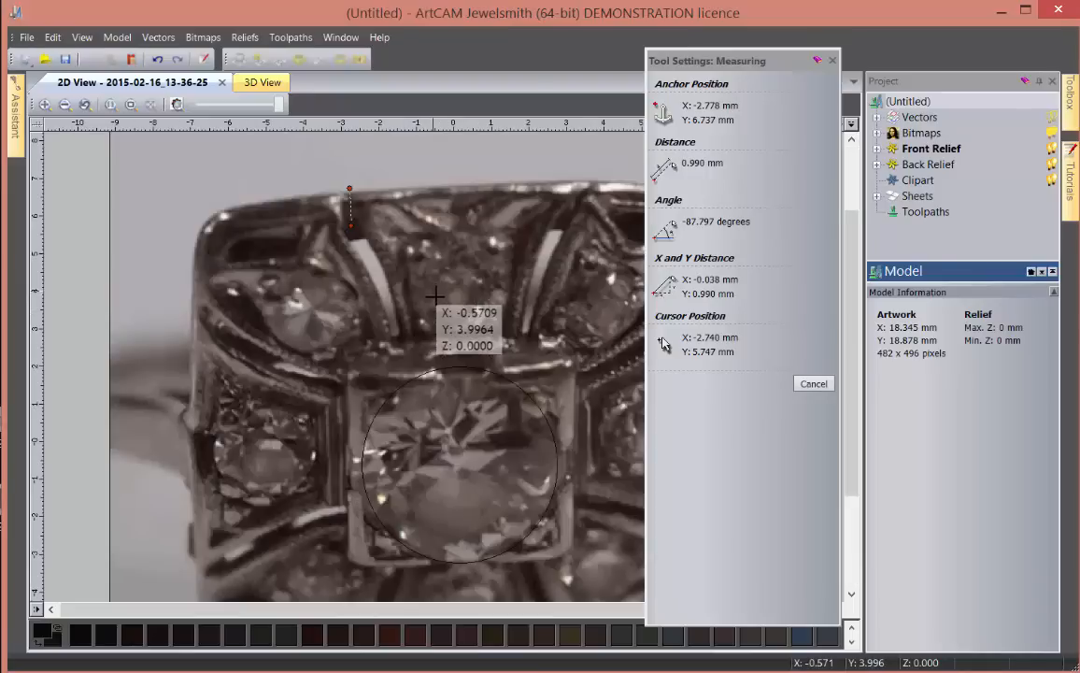
left_click_drag(411, 293, 509, 288)
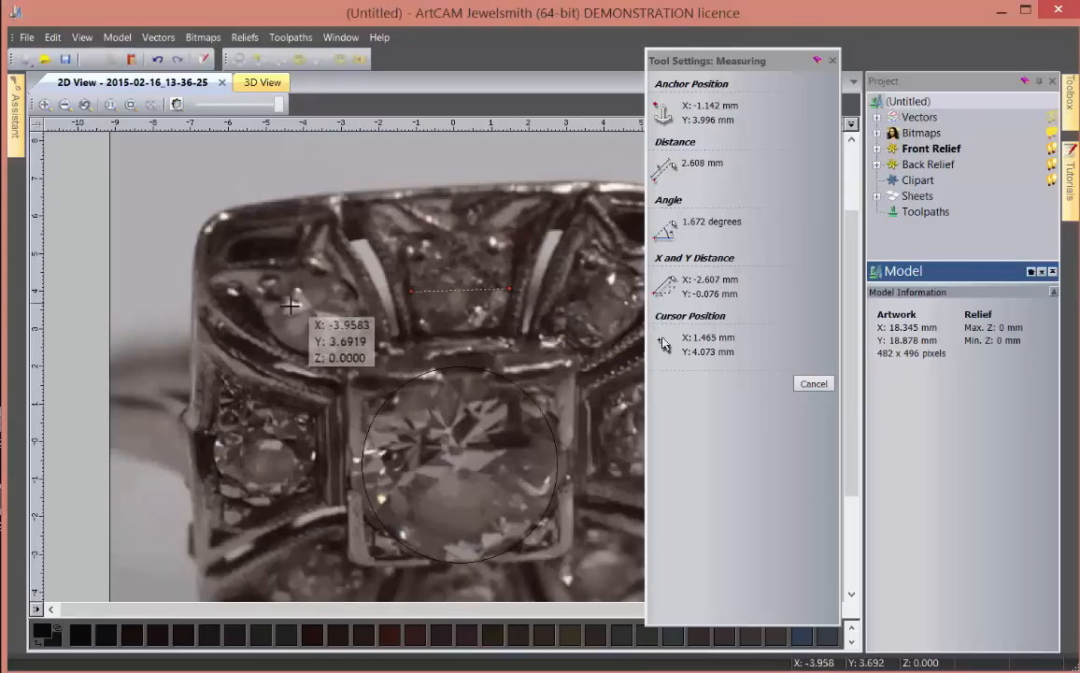
left_click(279, 338)
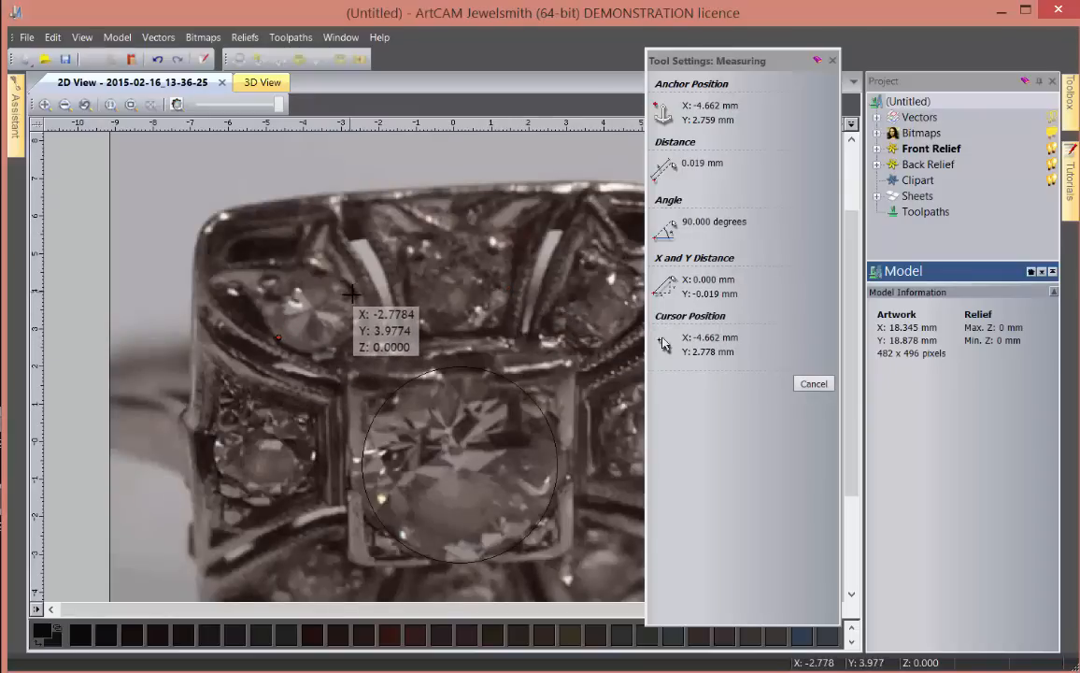
left_click_drag(351, 293, 283, 329)
key("Escape")
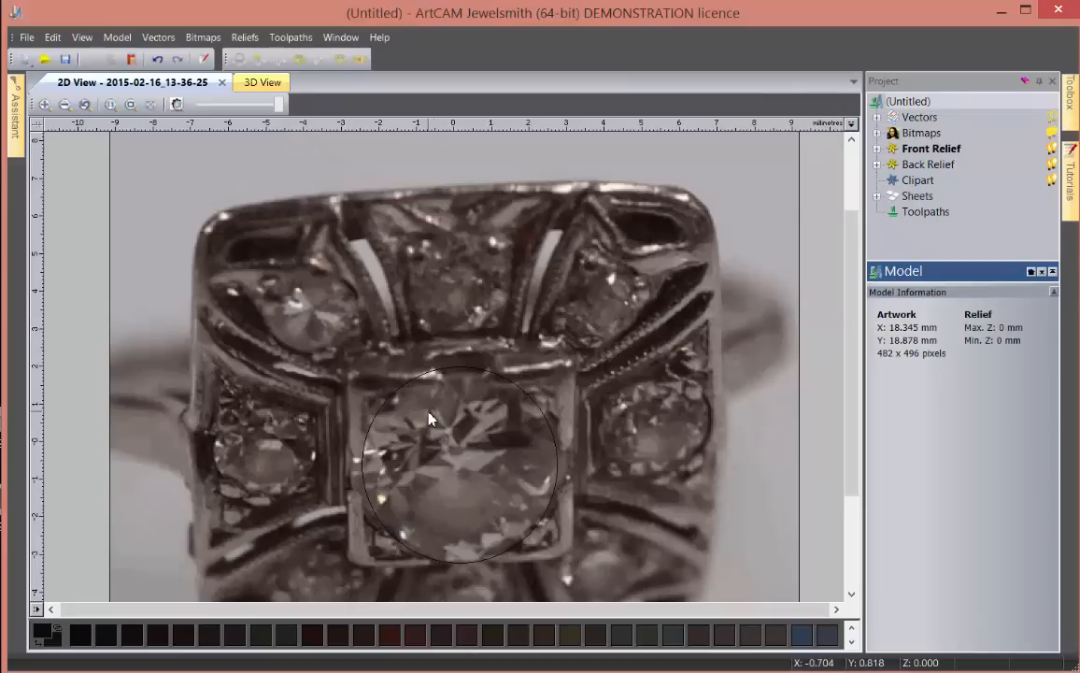
scroll(429, 418, "down", 2)
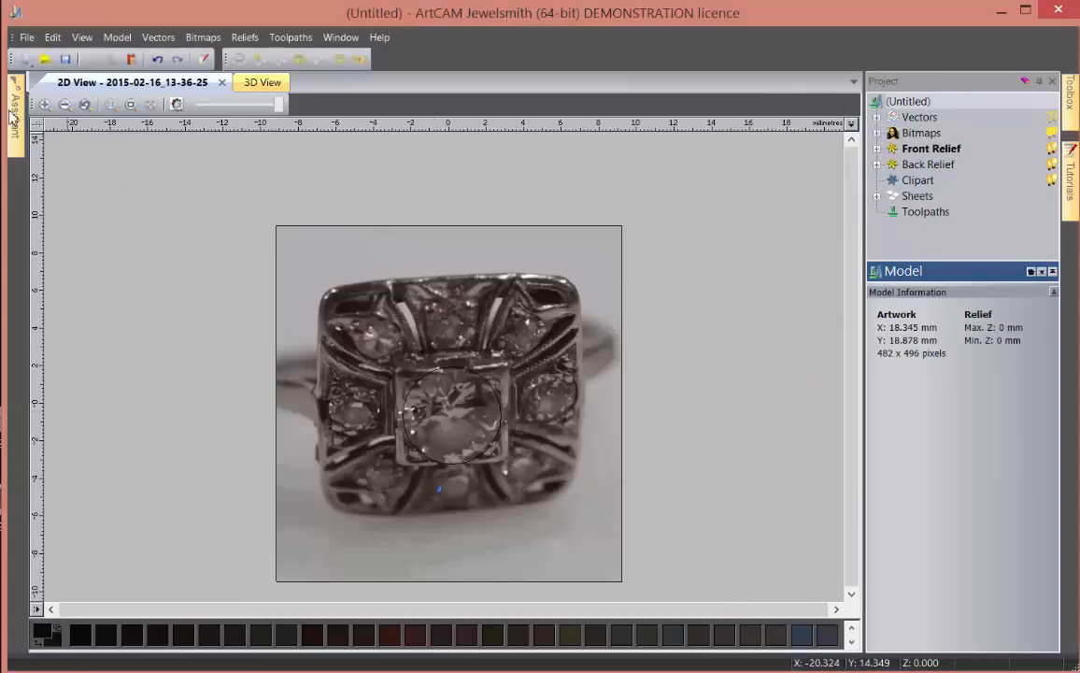
mouse_move(12, 116)
left_click(123, 381)
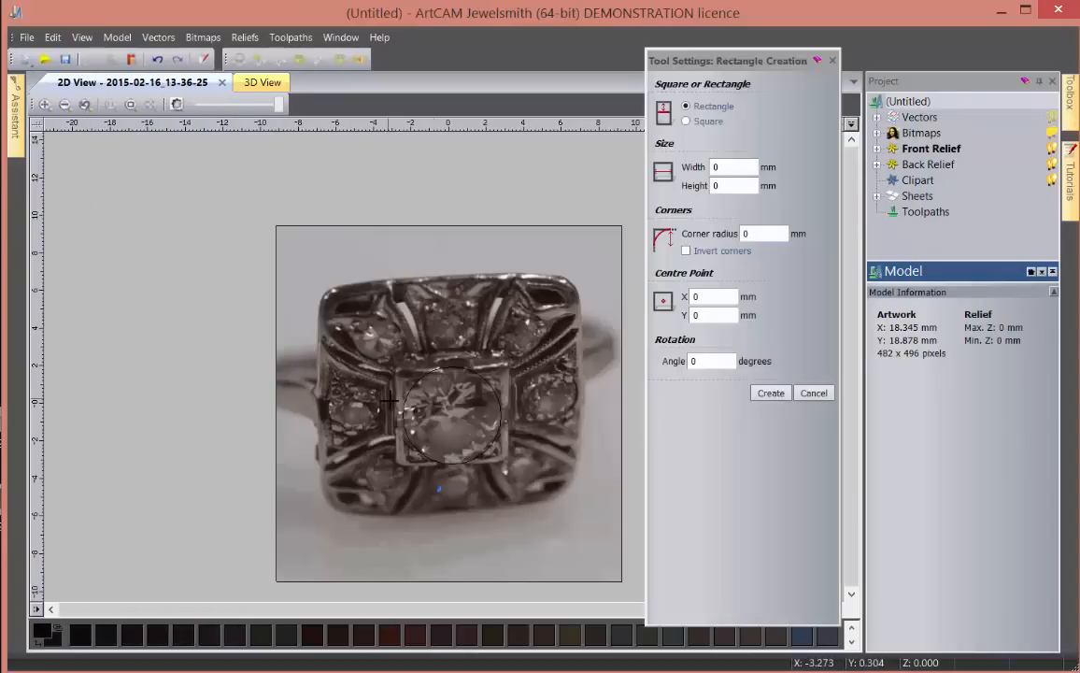
scroll(389, 399, "up", 2)
scroll(445, 370, "down", 2)
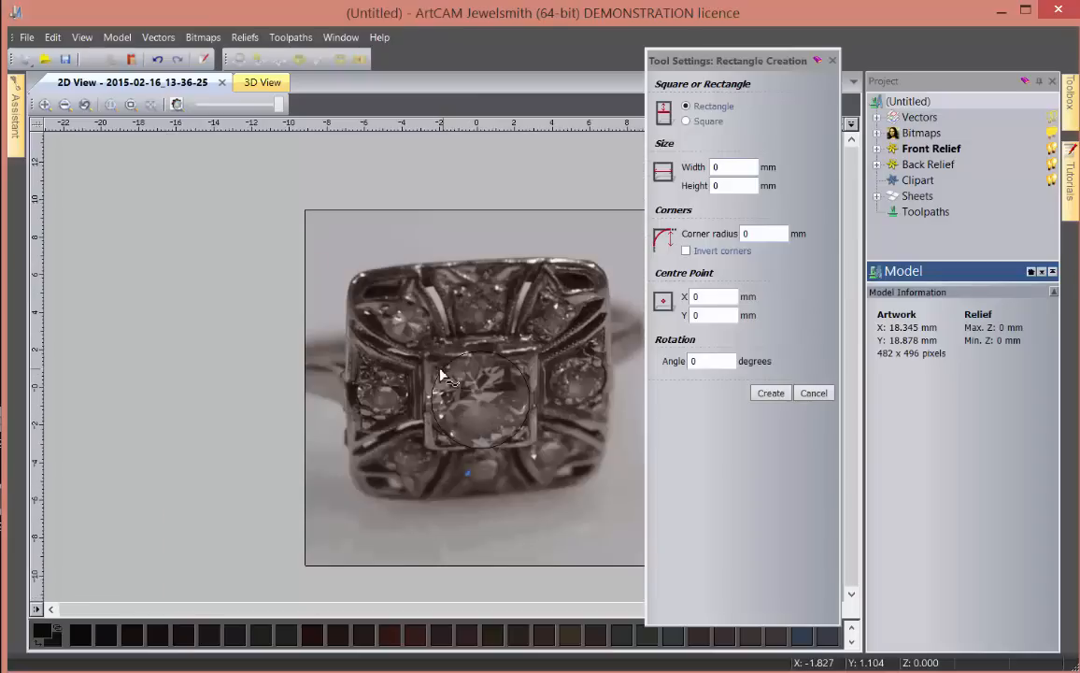
left_click_drag(480, 399, 539, 452)
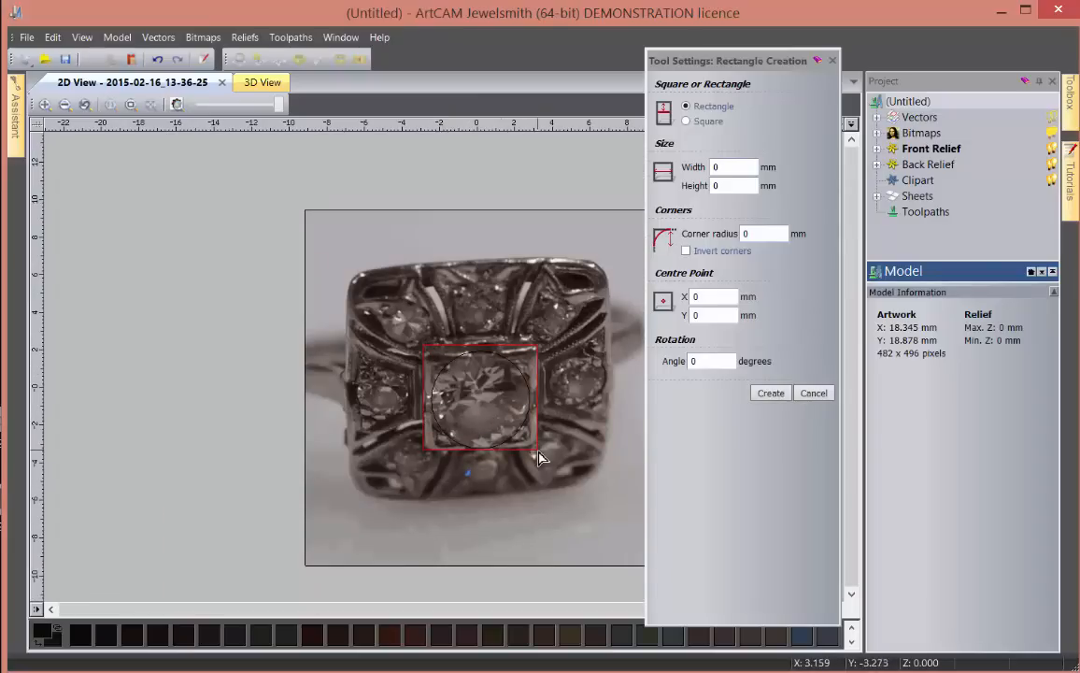
left_click_drag(540, 453, 538, 452)
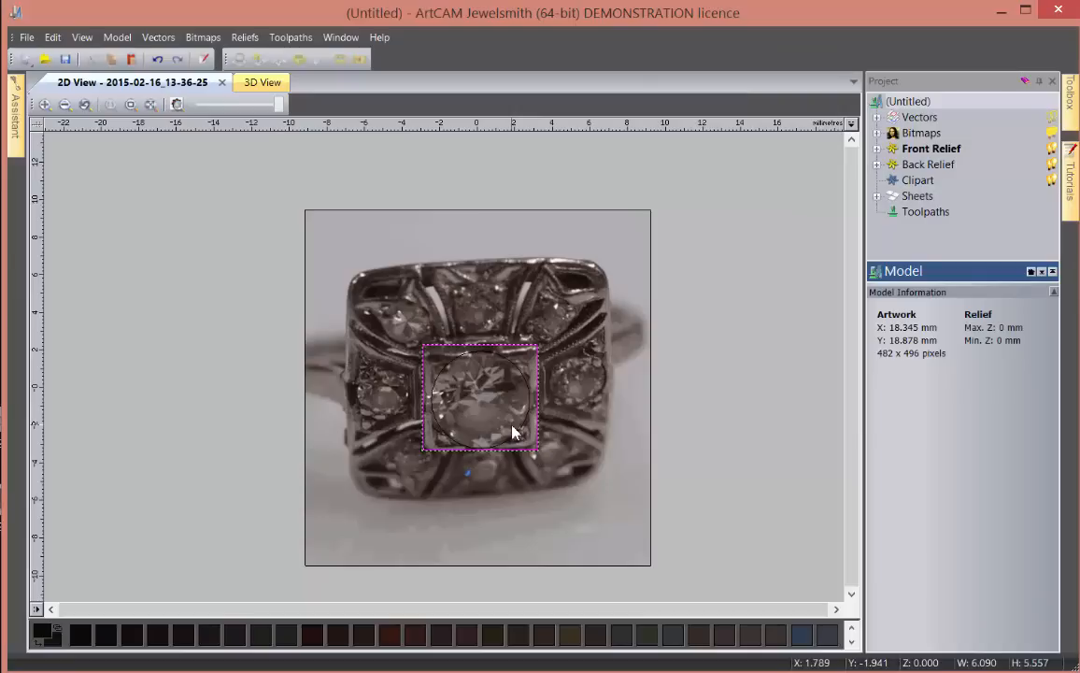
key("Escape")
- Draw a square of about 5.5 mm around the ring's large centre stone
mouse_move(15, 135)
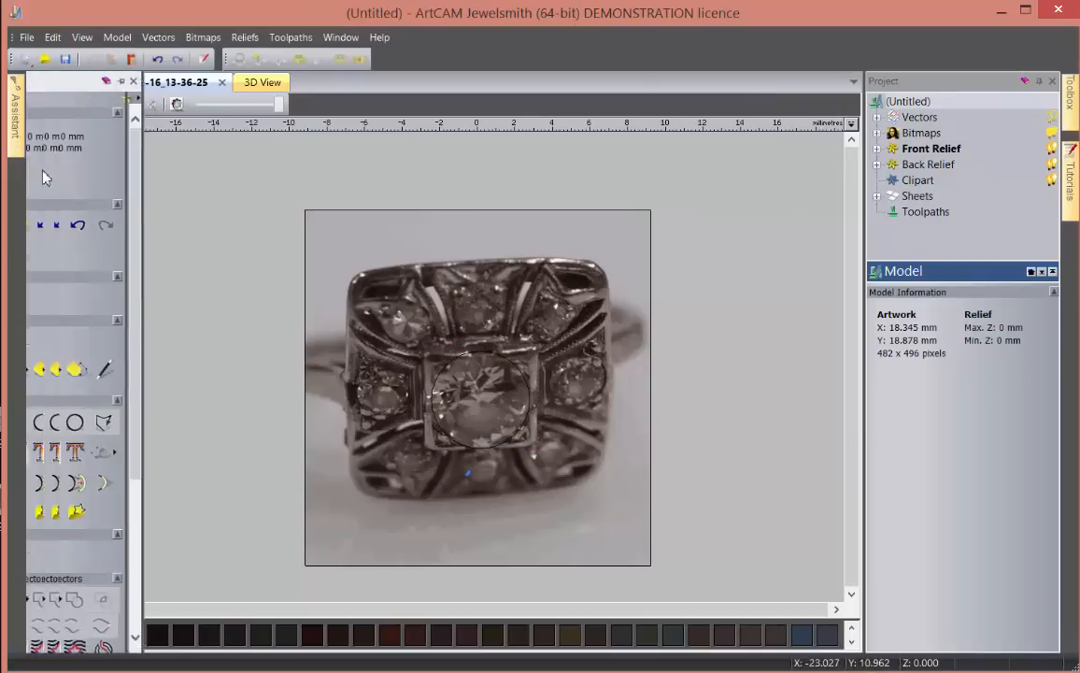
left_click(130, 421)
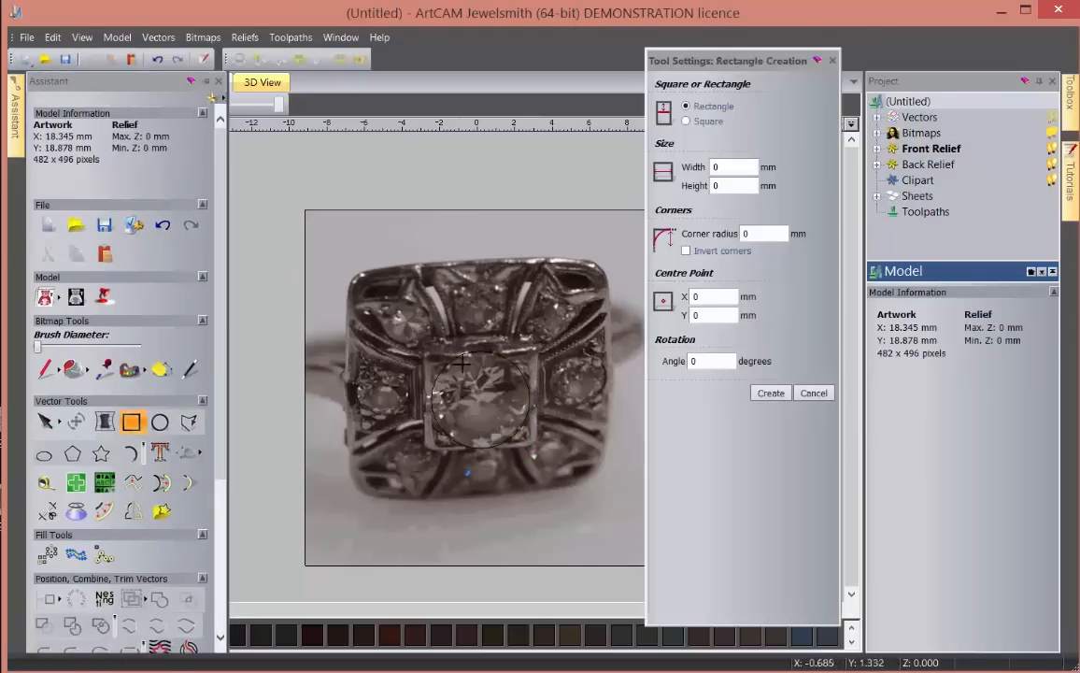
left_click_drag(423, 352, 534, 453)
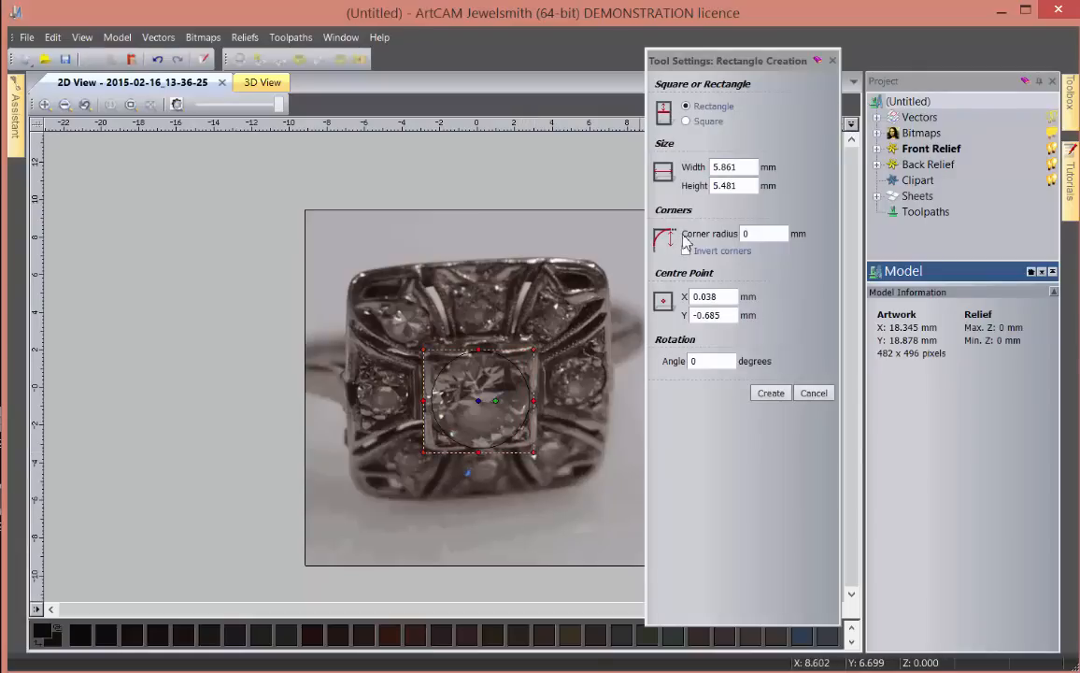
left_click(686, 122)
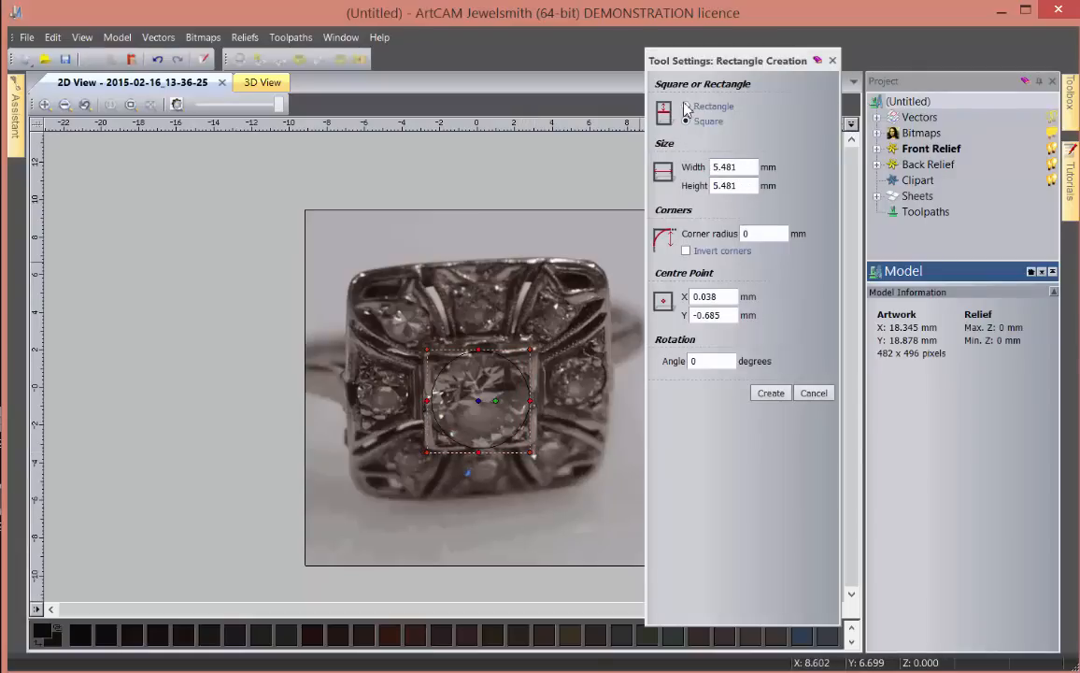
left_click(687, 107)
left_click(770, 392)
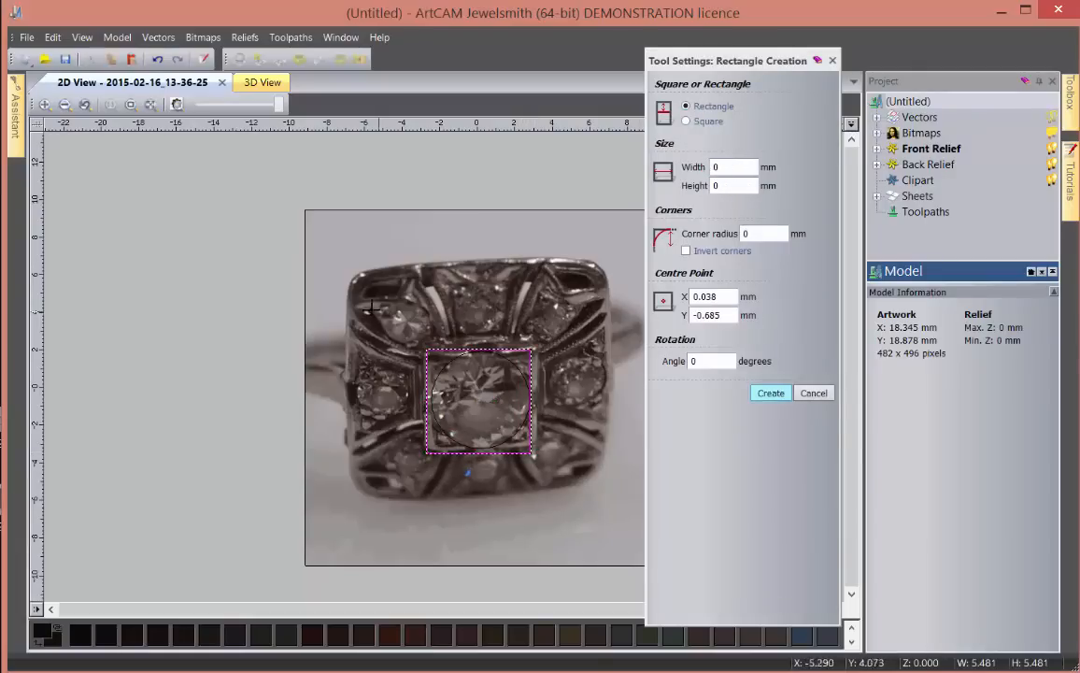
key("Escape")
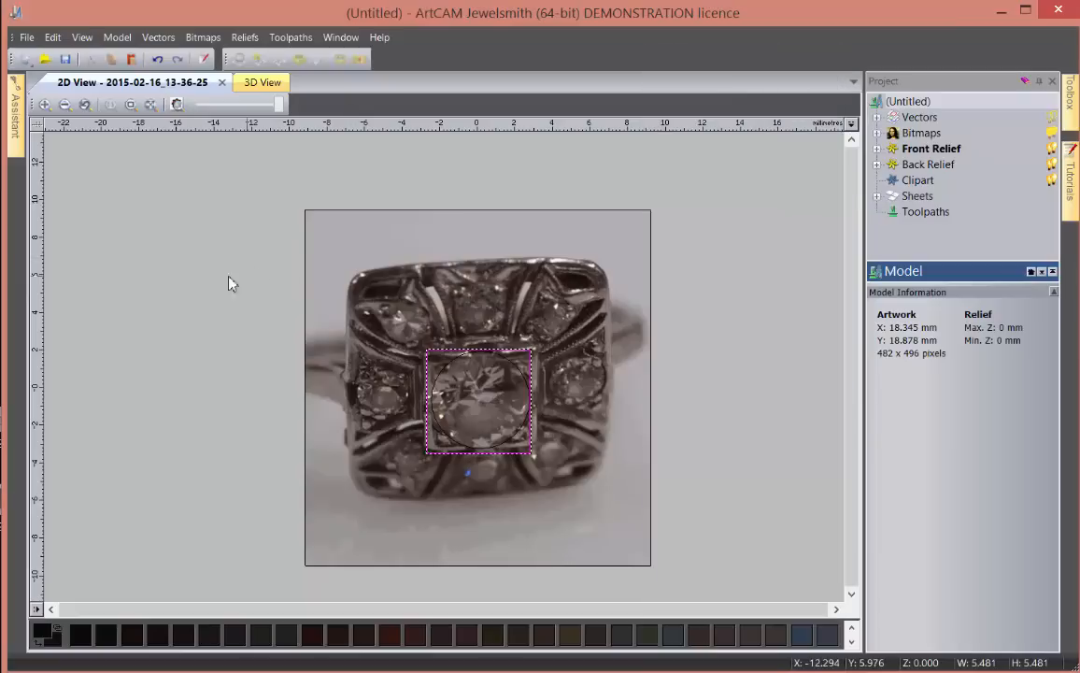
- Draw a 14 mm by 14 mm square around the whole ring head
mouse_move(17, 149)
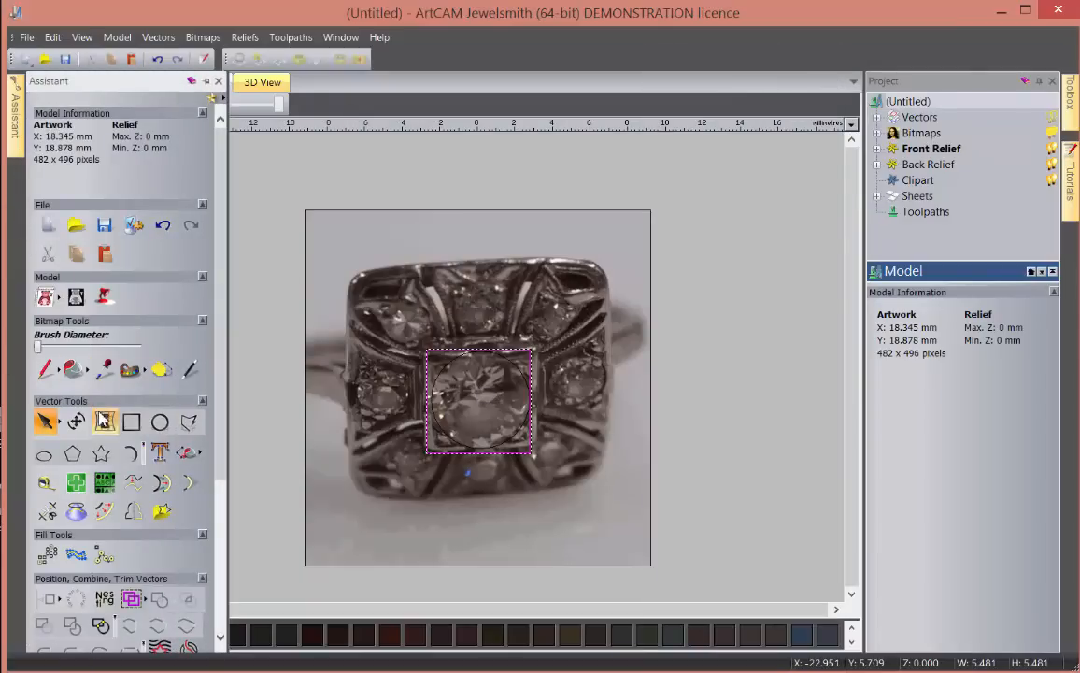
left_click(130, 421)
left_click_drag(350, 260, 612, 503)
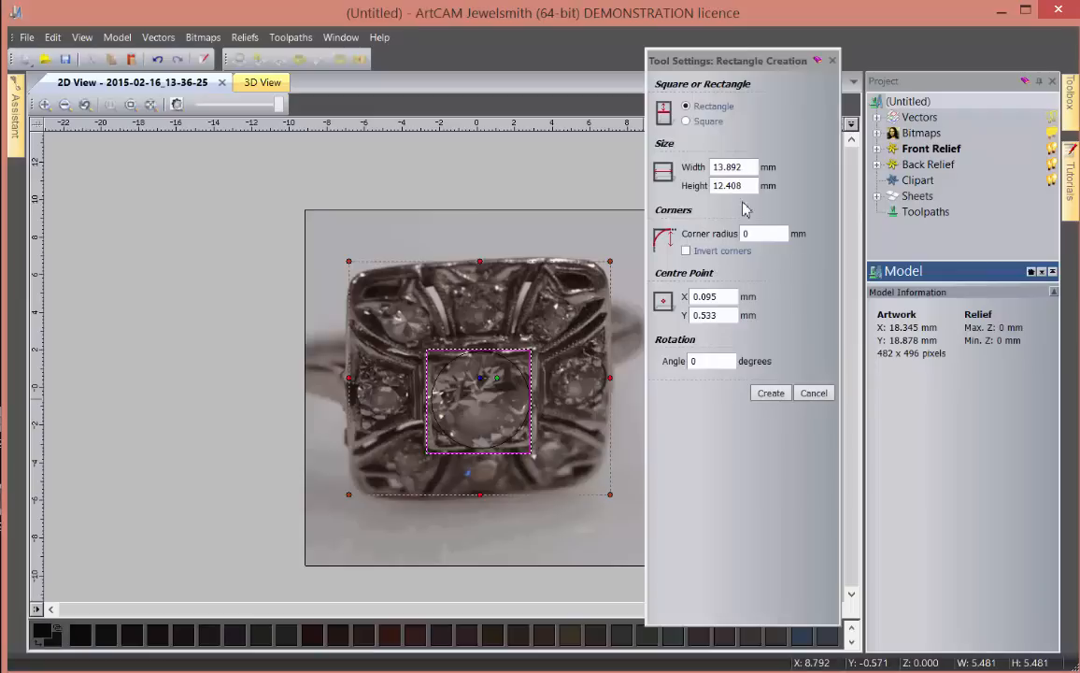
left_click_drag(742, 186, 659, 172)
type("14")
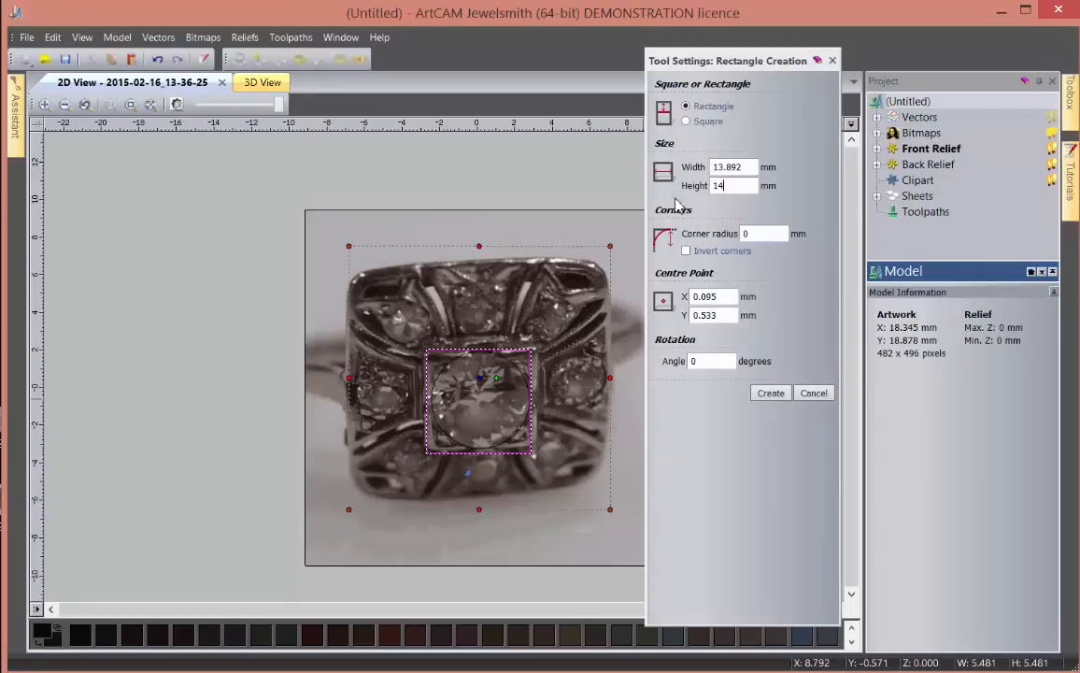
left_click(685, 121)
left_click(685, 107)
left_click(772, 392)
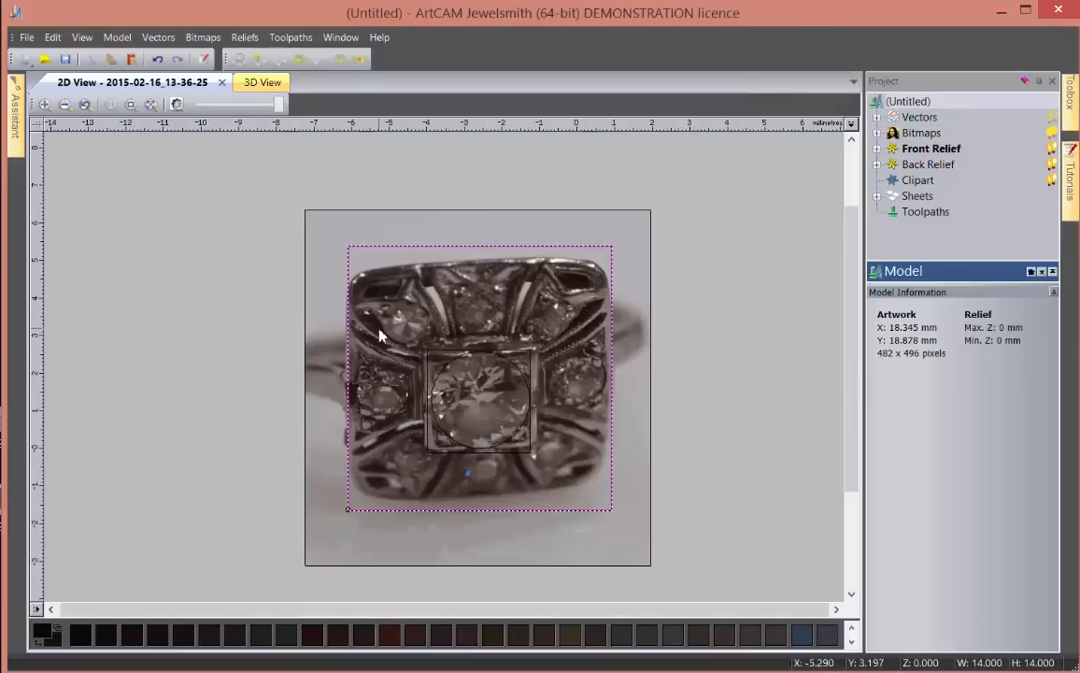
- Trace the star-shaped frame of the upper-left stone with an open four-segment polyline about 5.2 mm wide and 5.1 mm high
scroll(379, 336, "up", 2)
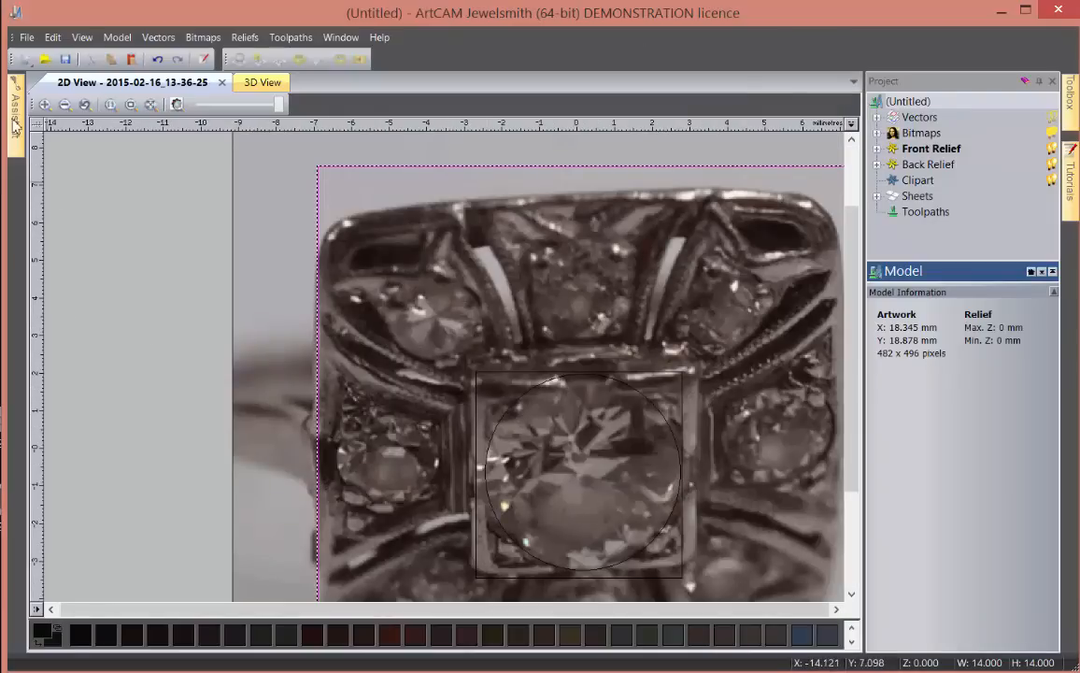
mouse_move(14, 126)
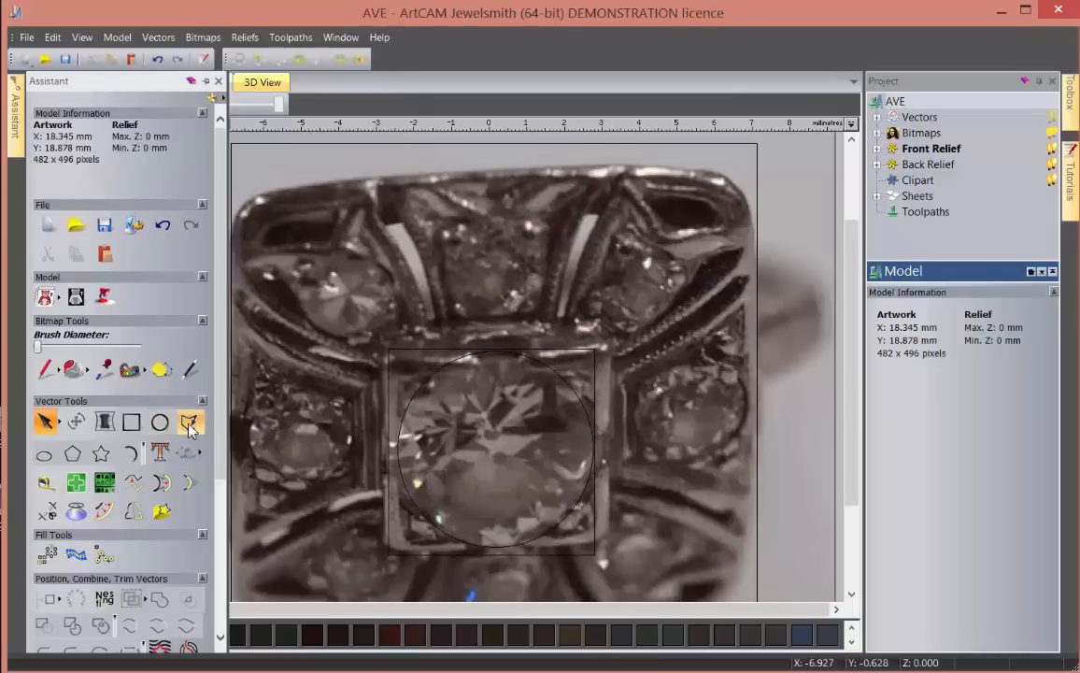
left_click(190, 422)
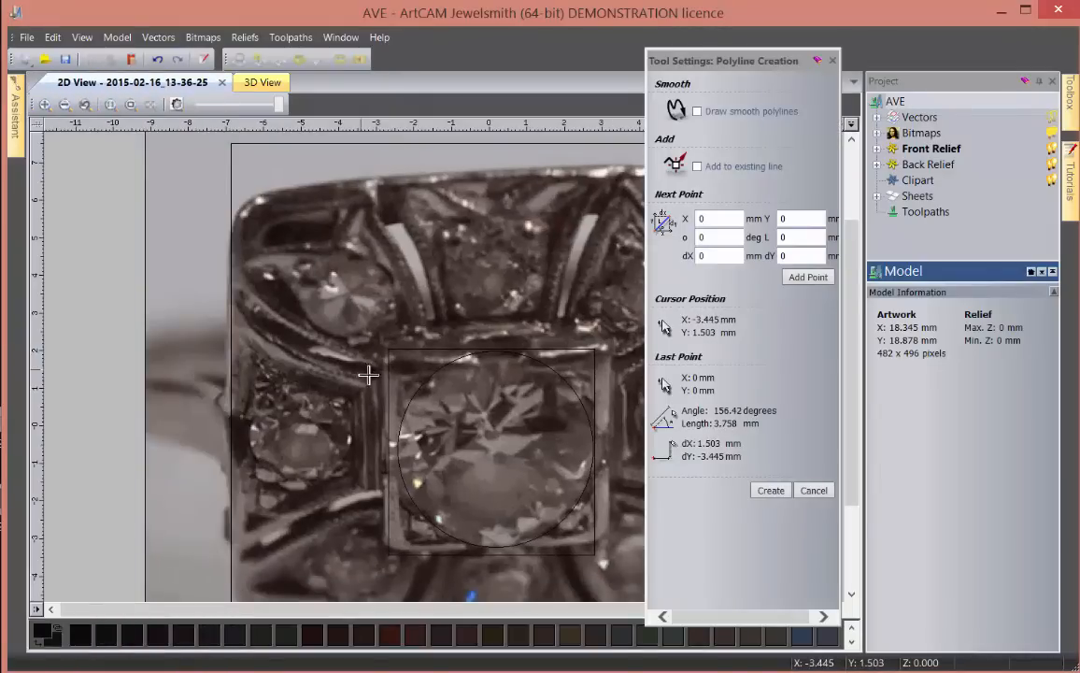
left_click(381, 372)
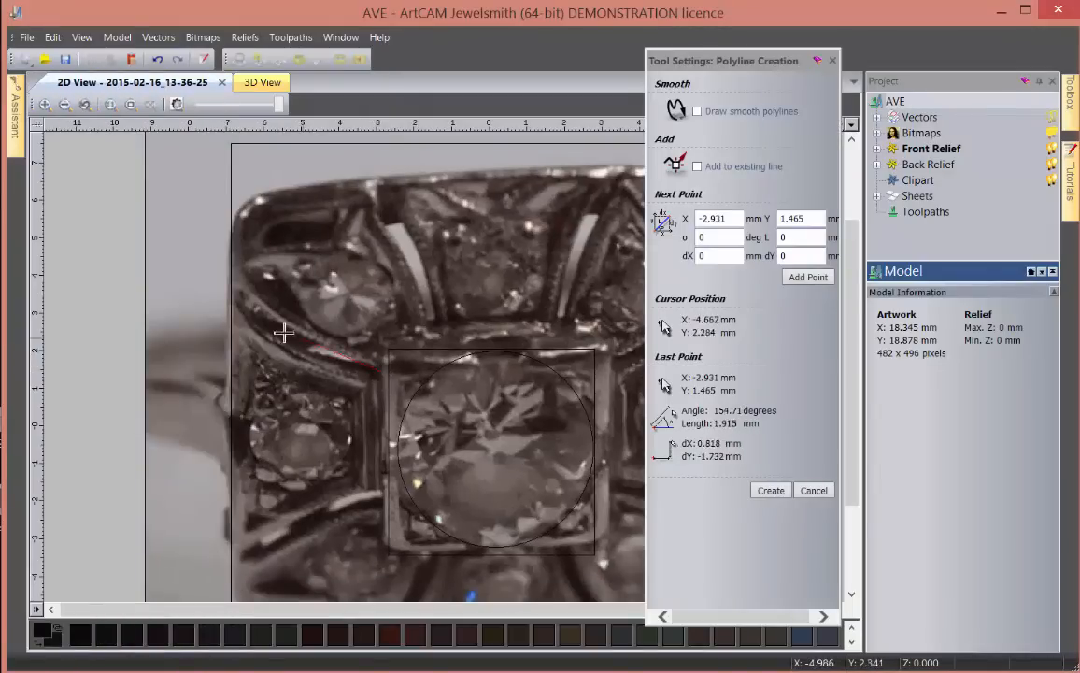
left_click(236, 262)
left_click(329, 251)
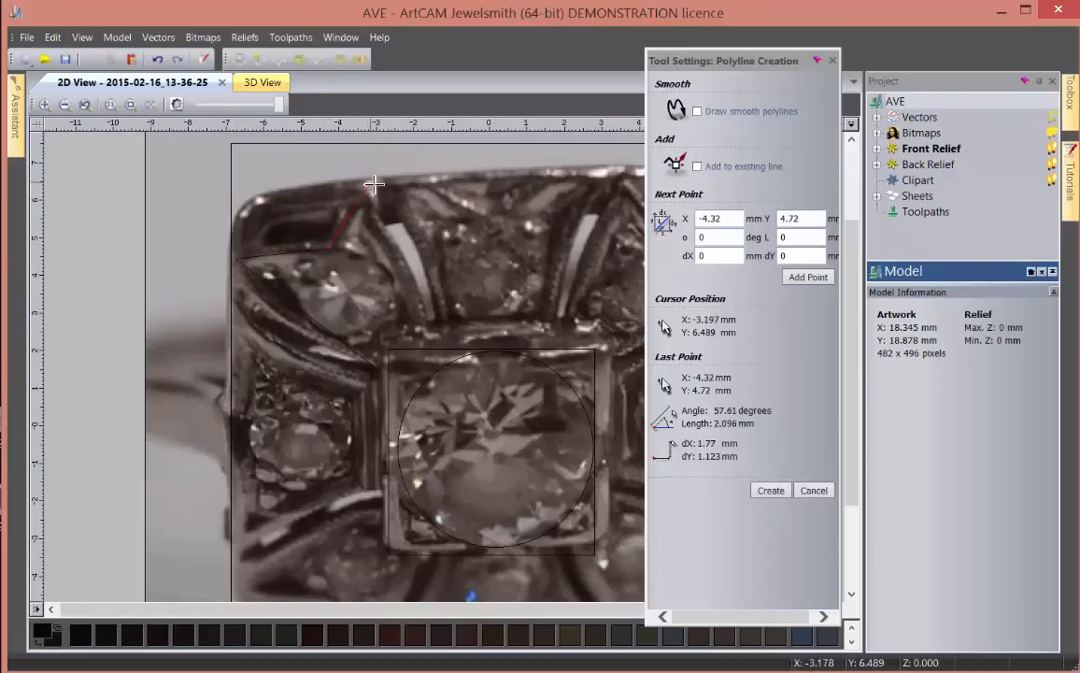
left_click(370, 178)
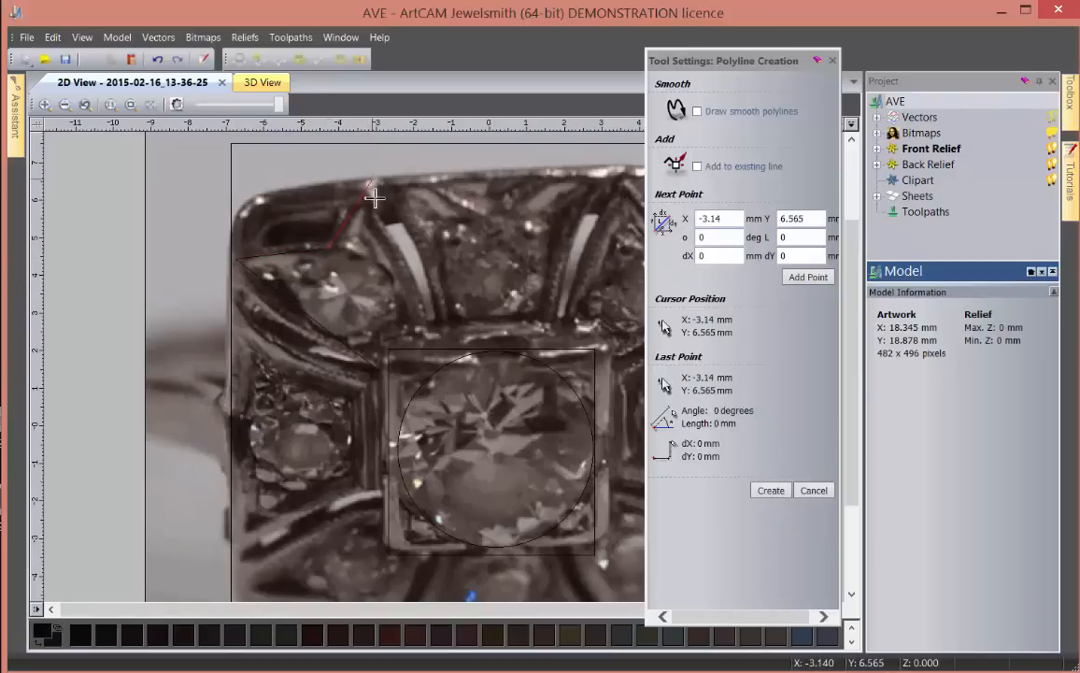
left_click(431, 338)
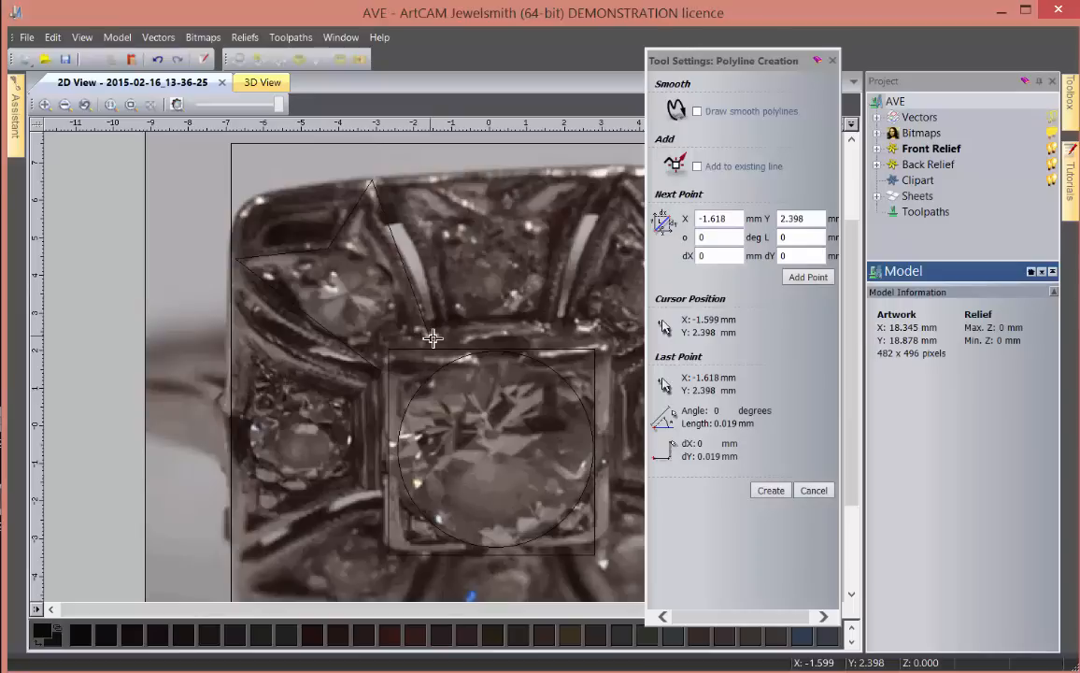
right_click(431, 338)
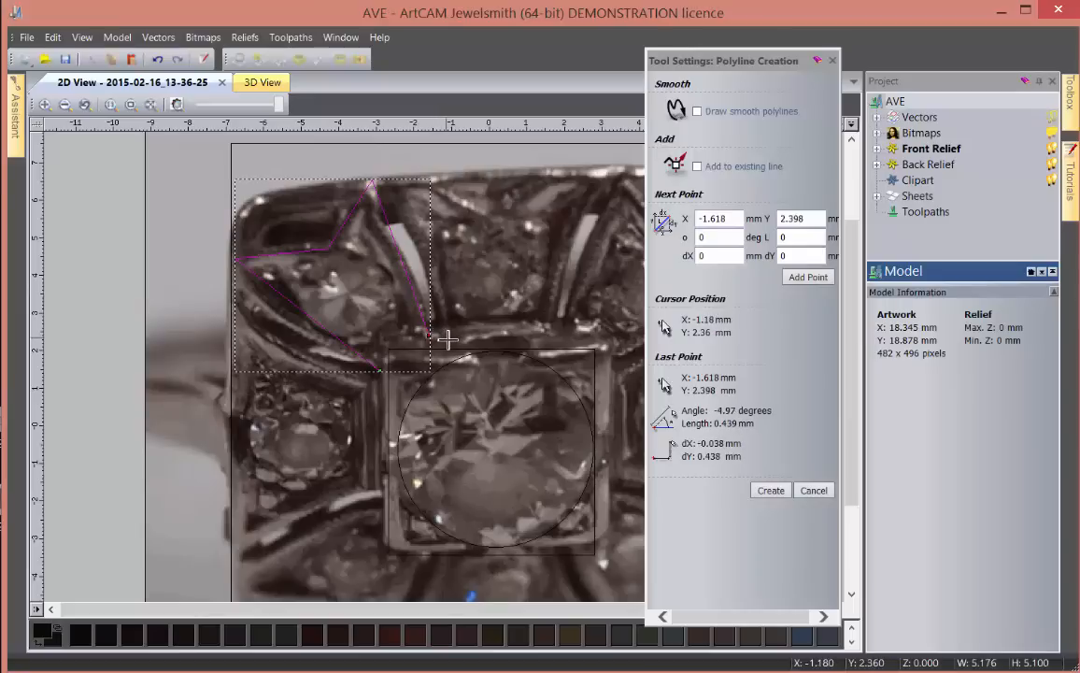
- Trace the upper middle stone's panel with an open four-segment polyline about 6.4 mm wide and 4.6 mm high, notched at its upper edge
left_click(447, 340)
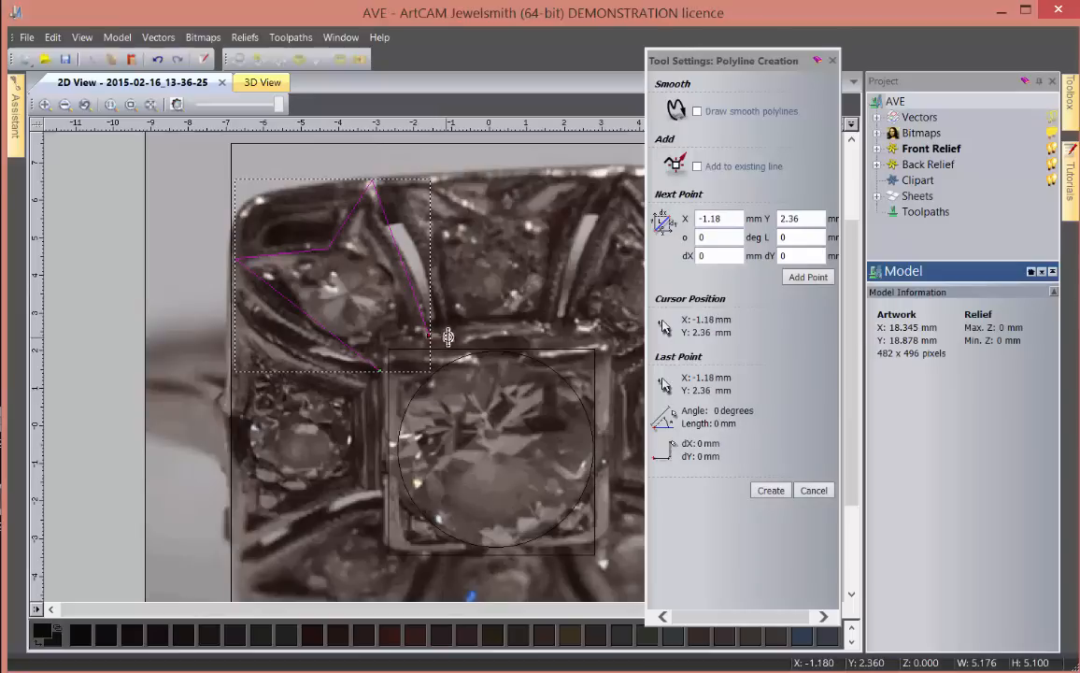
left_click(383, 182)
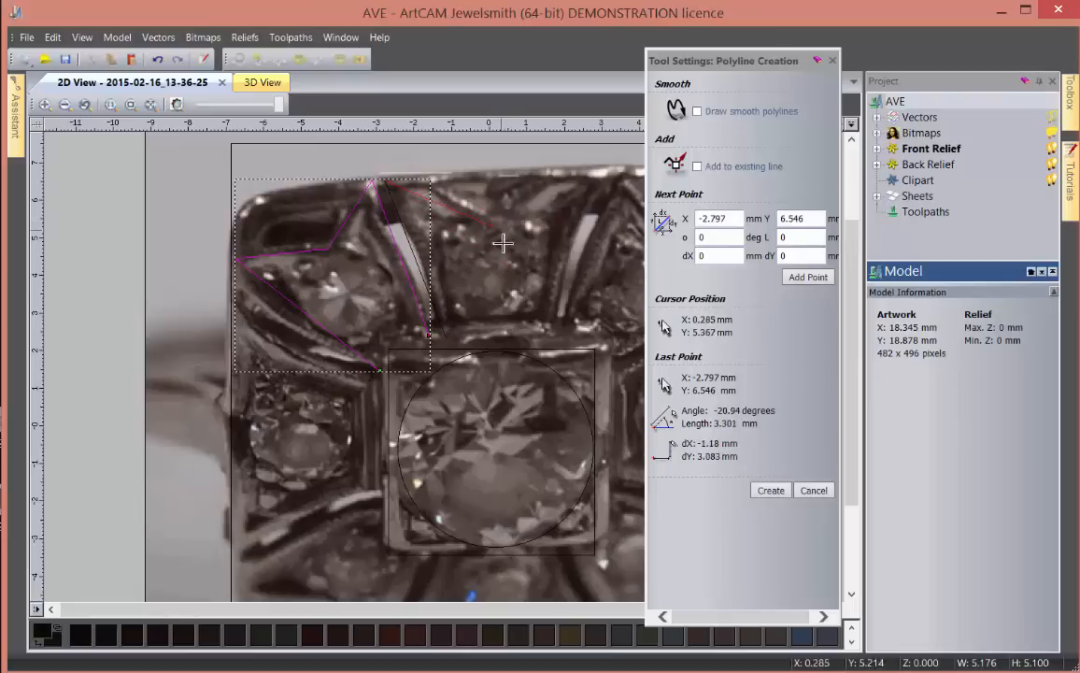
left_click(494, 206)
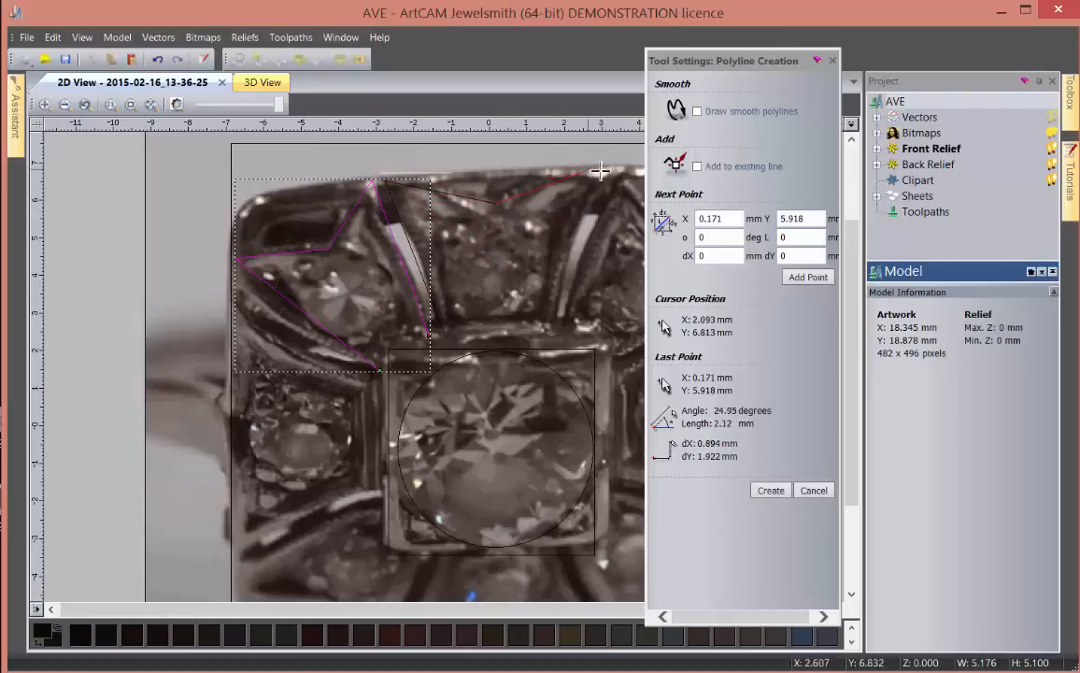
left_click(633, 168)
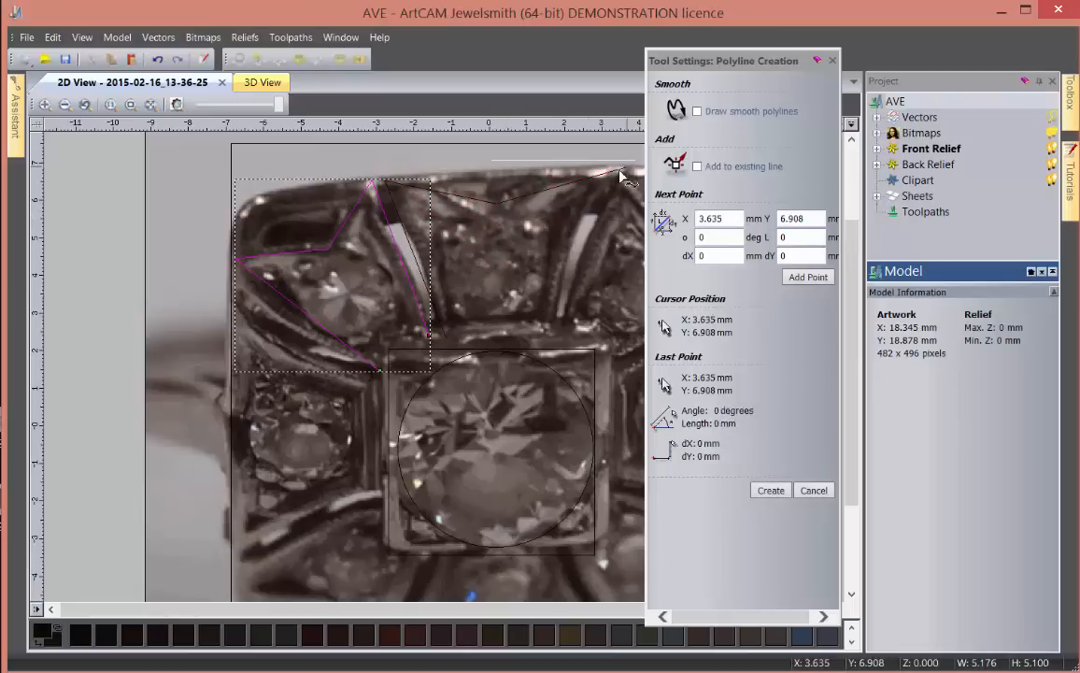
left_click(550, 337)
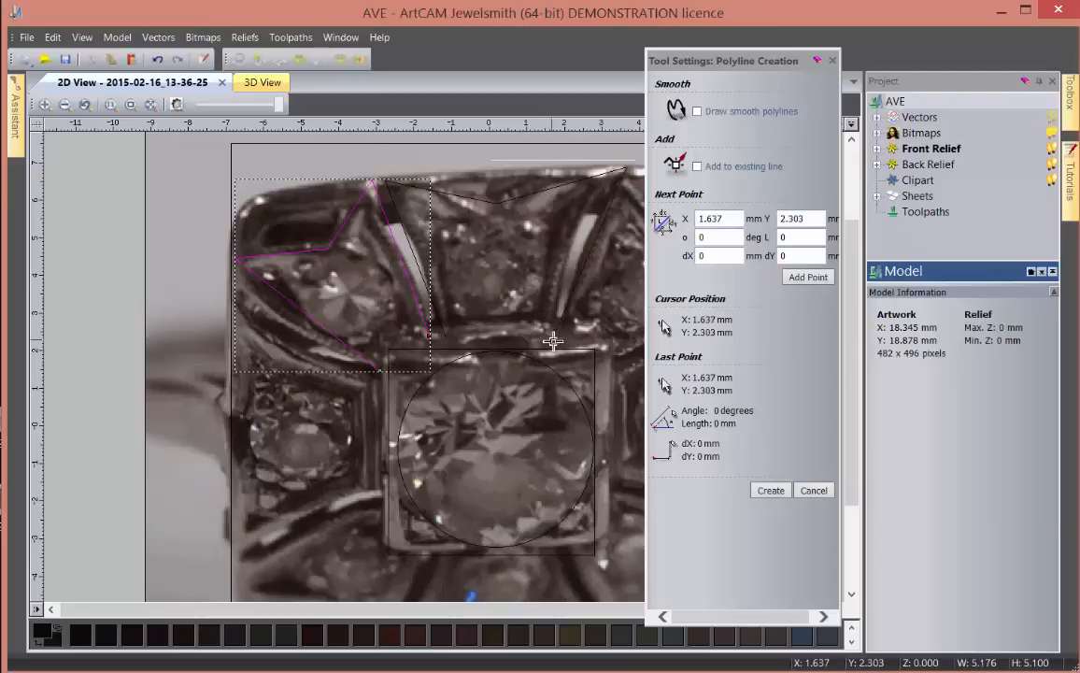
left_click(439, 333)
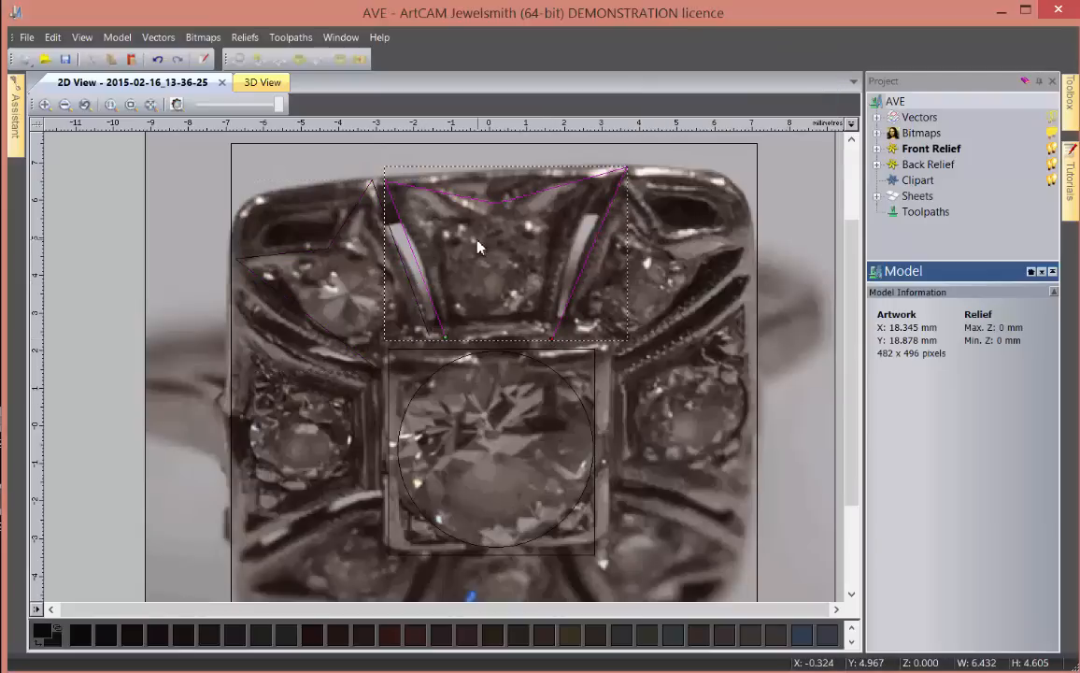
- Convert the left side of the upper middle outline to an arc, fade the background photo to about half, and fit the arc to the photo
key("n")
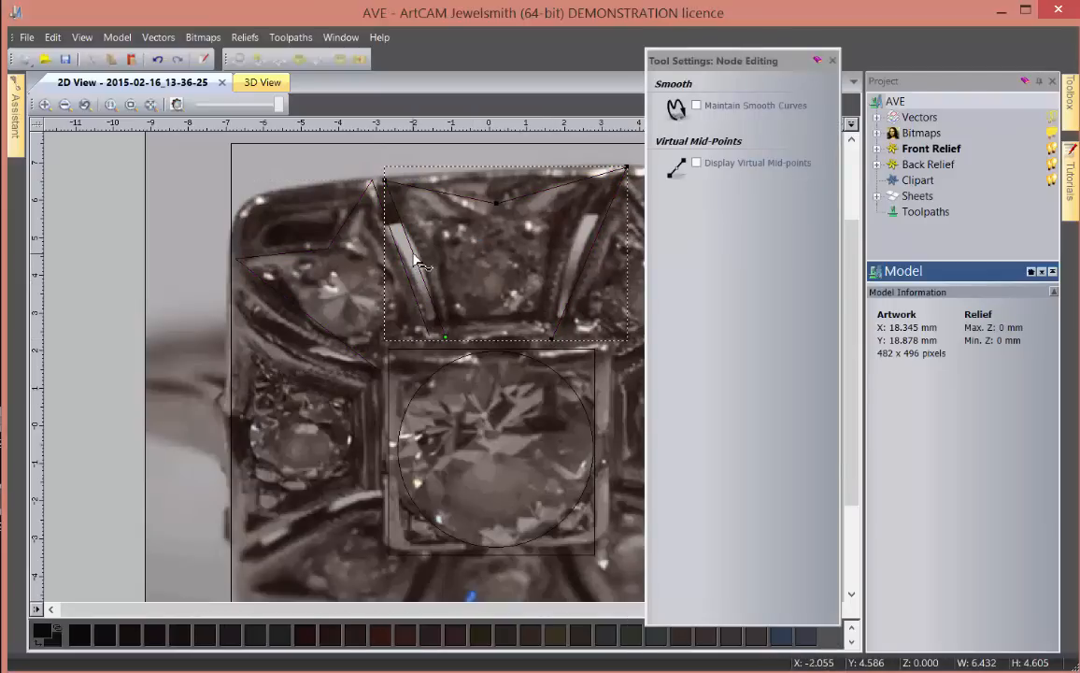
key("a")
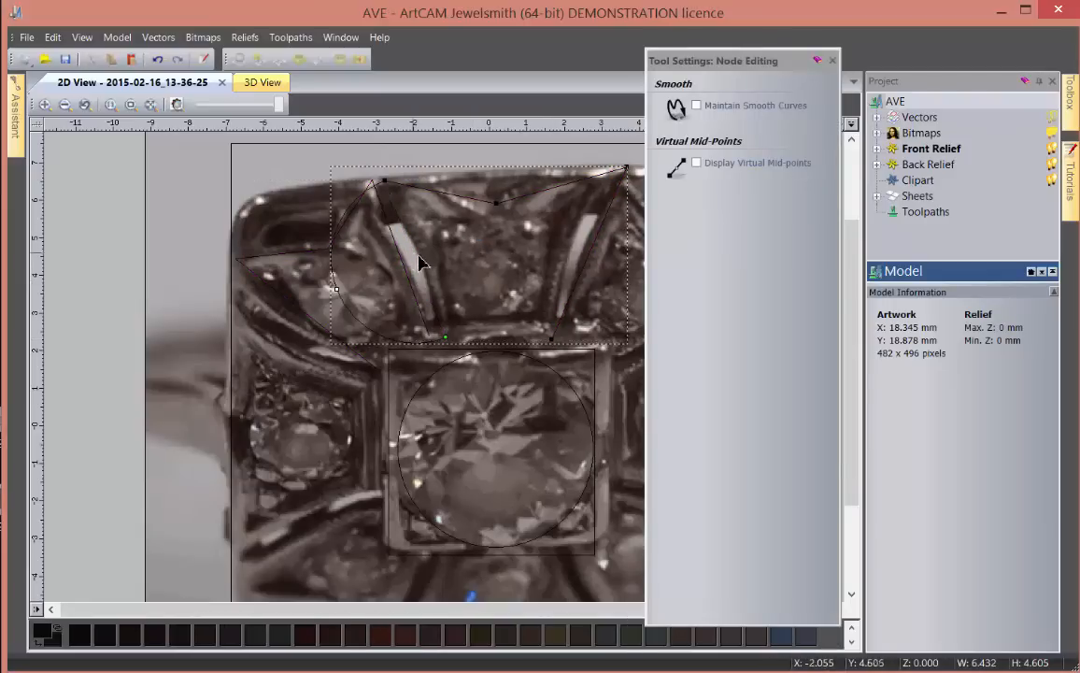
left_click(256, 106)
left_click(258, 108)
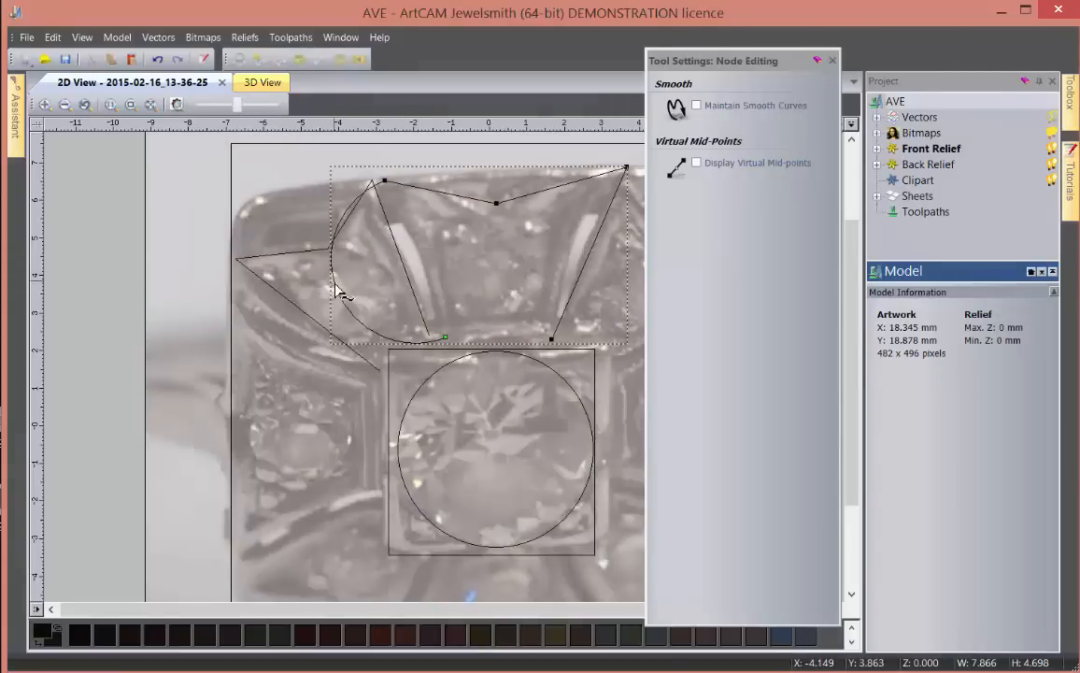
left_click_drag(333, 283, 425, 266)
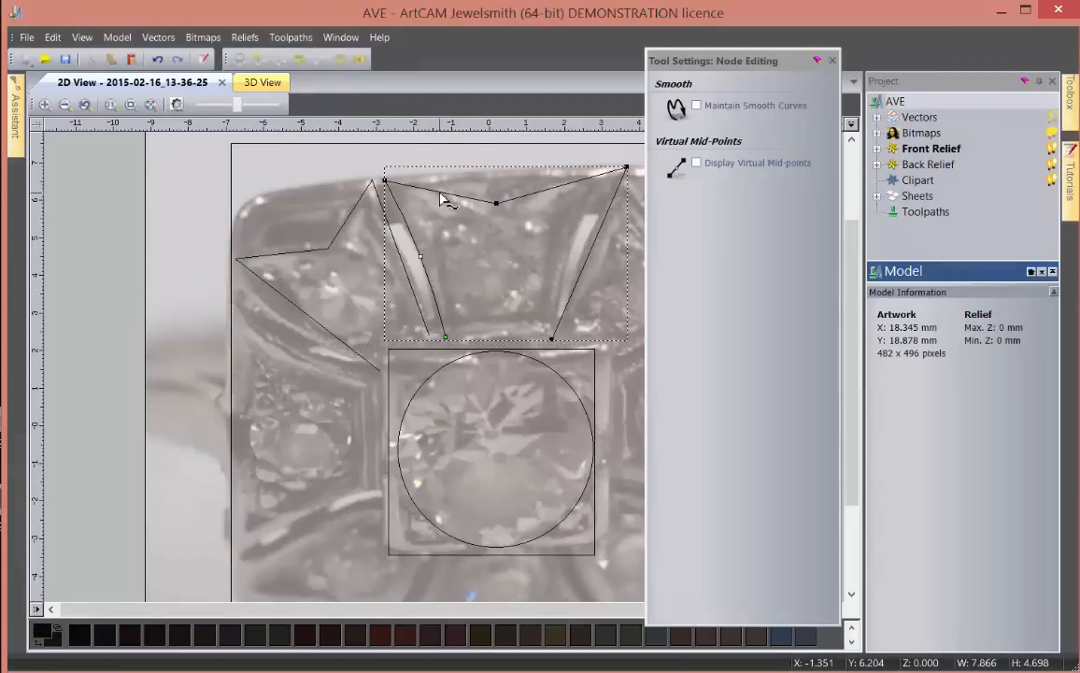
- Convert the two upper segments and right side of the upper middle outline to arcs and bend them to follow the photo
mouse_move(444, 198)
left_mouse_down()
mouse_move(451, 136)
mouse_move(443, 179)
left_mouse_up()
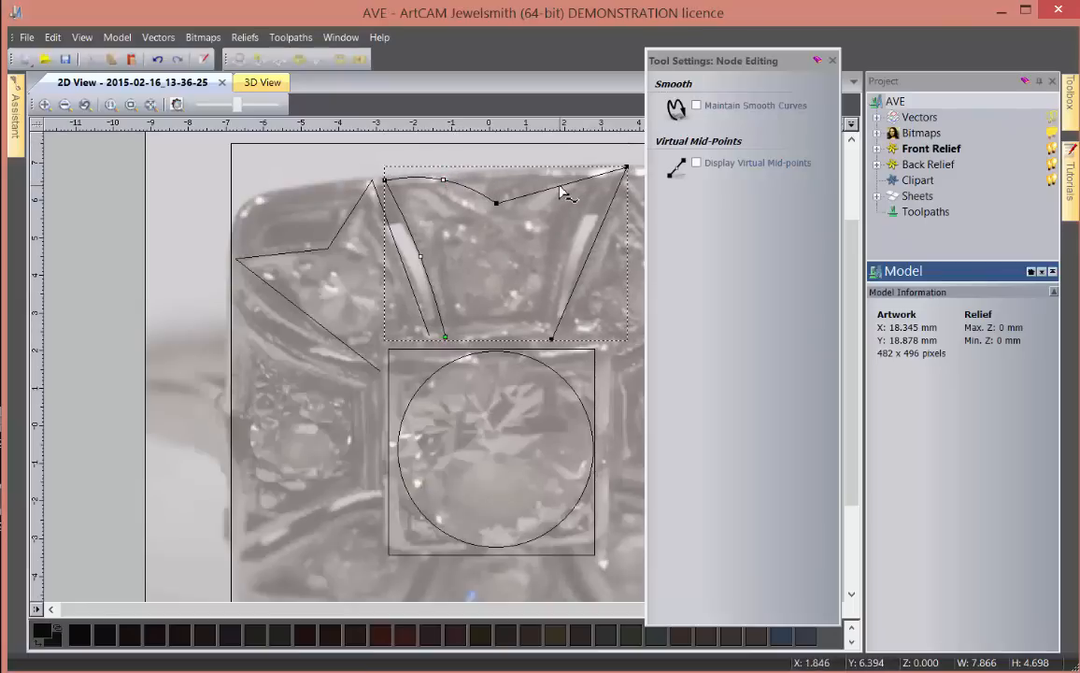
left_click_drag(561, 191, 526, 272)
scroll(549, 229, "down", 1)
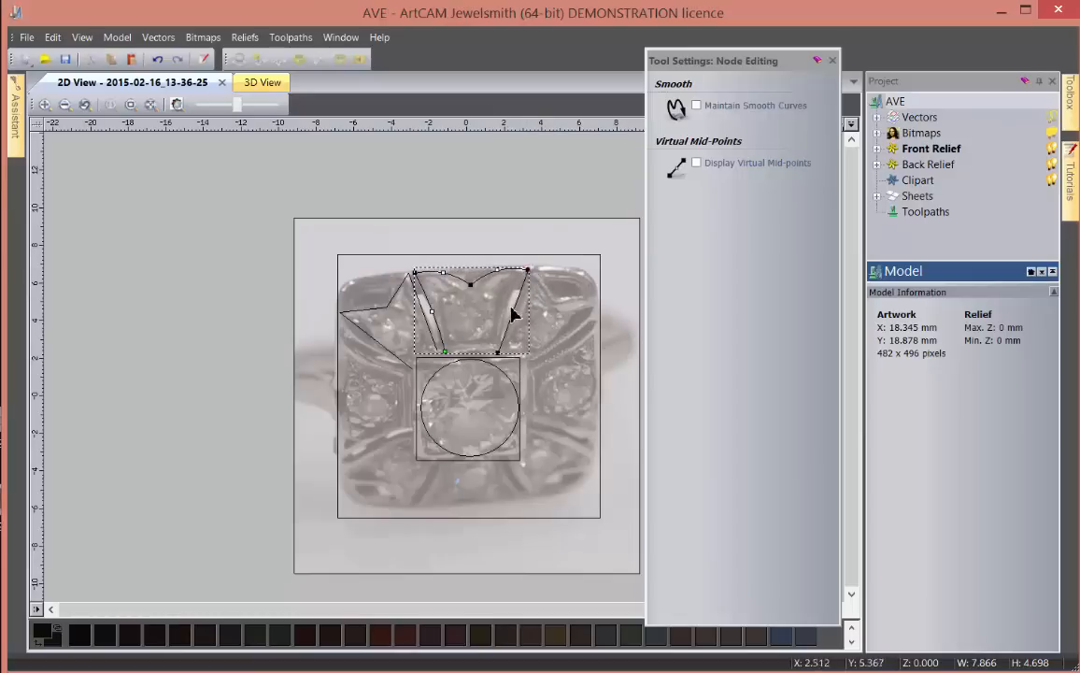
key("a")
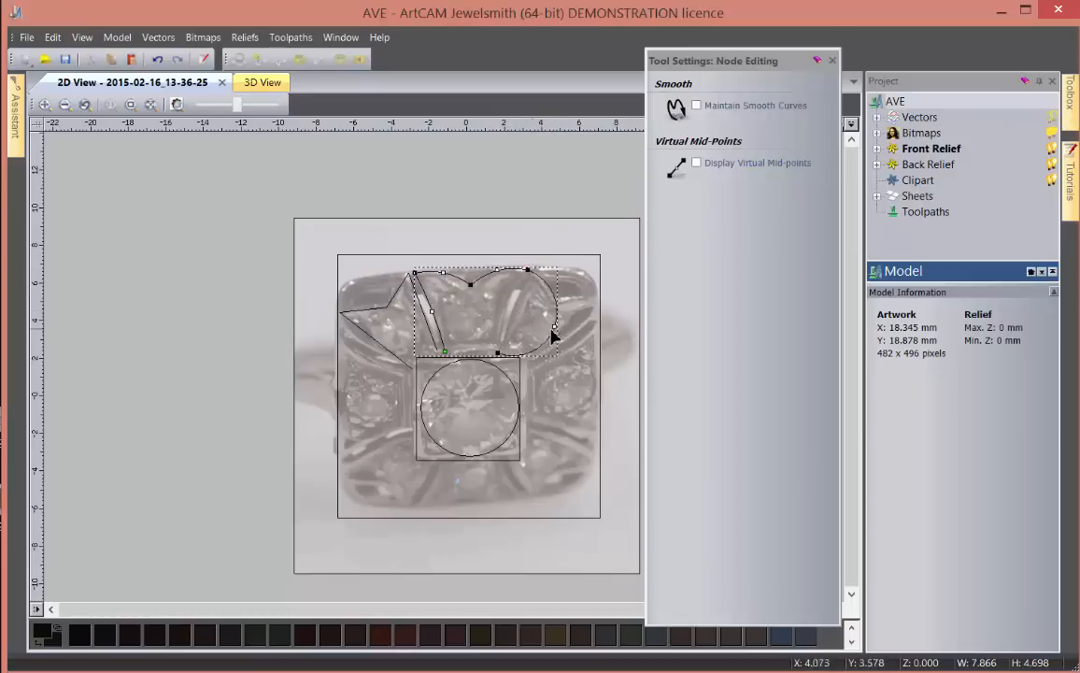
left_click_drag(552, 326, 506, 313)
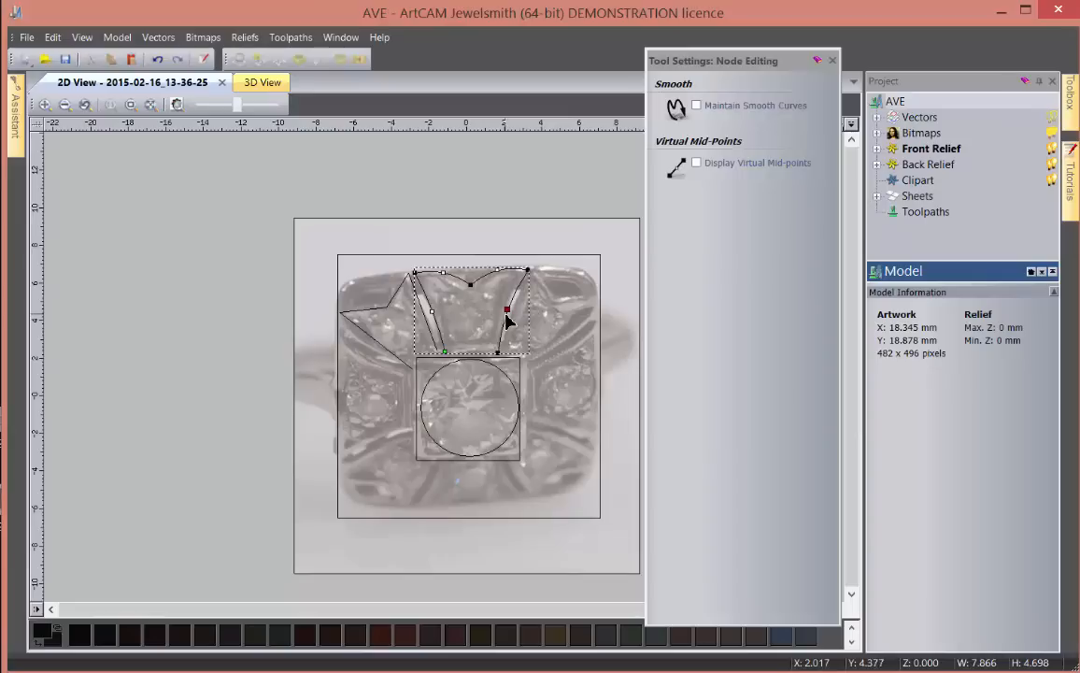
- Convert all four straight segments of the upper-left star outline to arcs
left_click(372, 318)
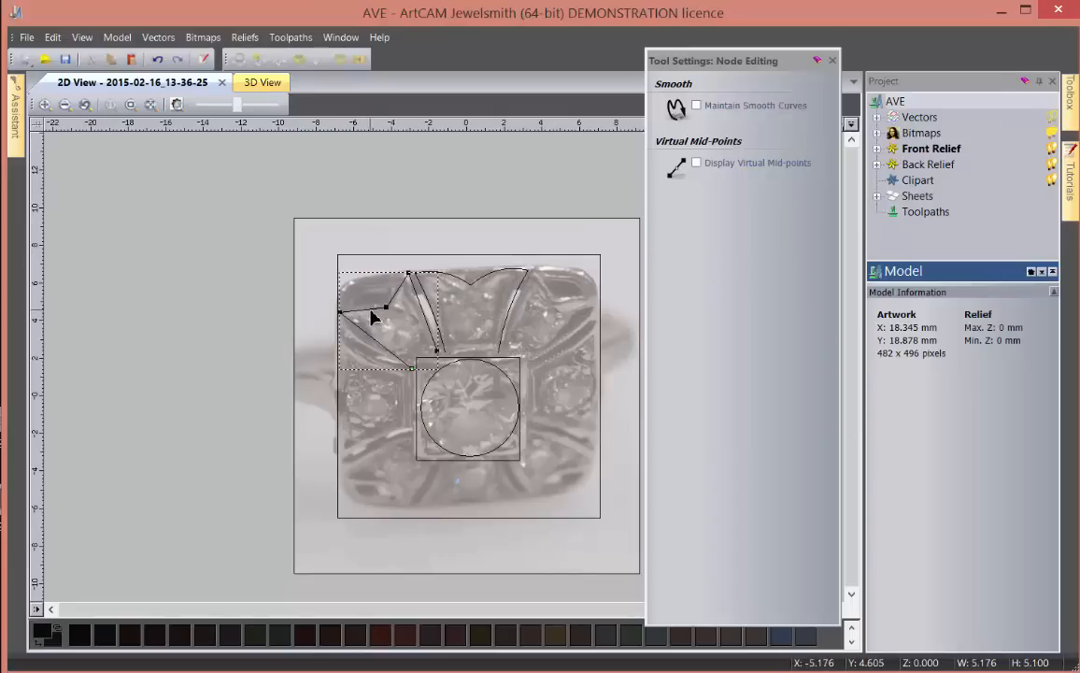
key("a")
key("a")
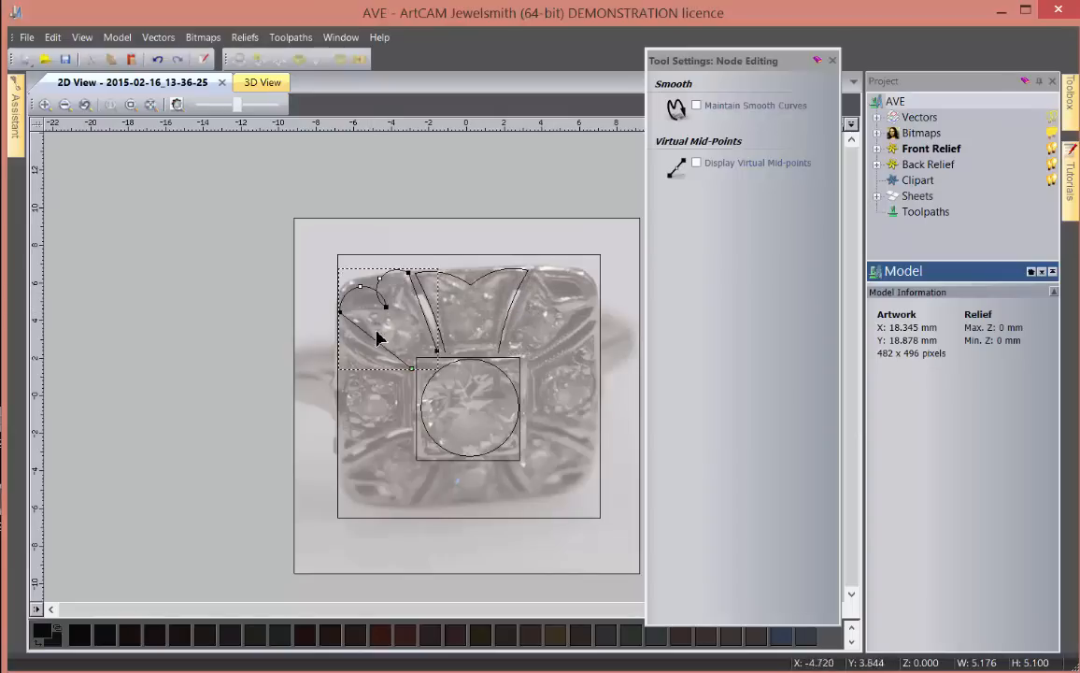
key("a")
key("a")
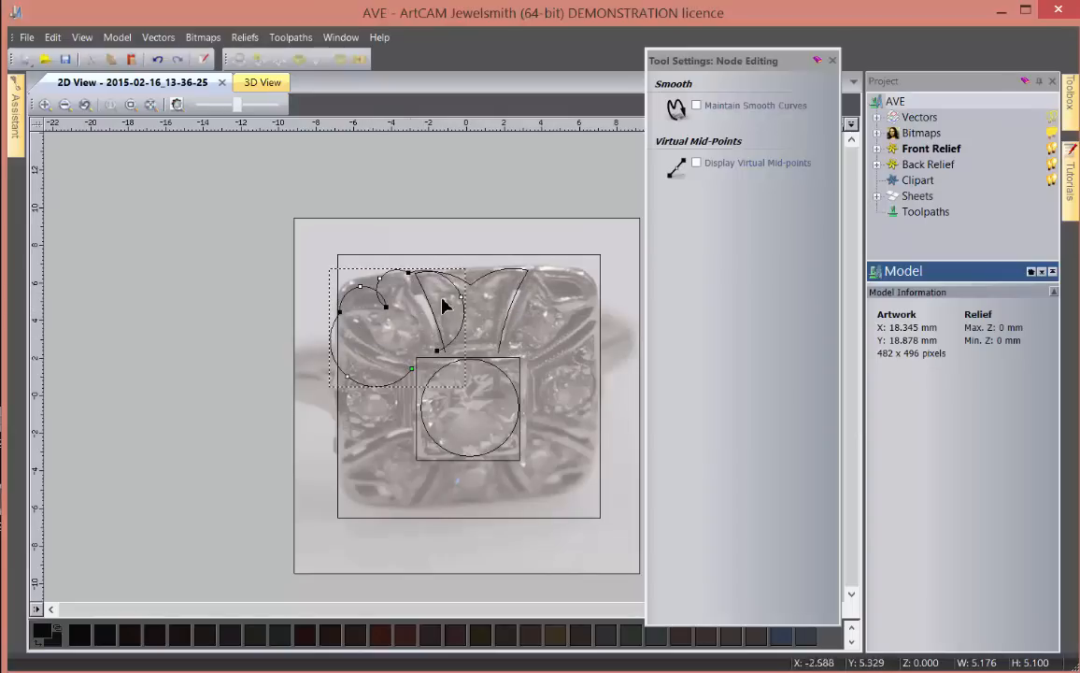
- Bend the right, upper and lower-left arcs of the upper-left star outline to roughly follow the photo
key("d")
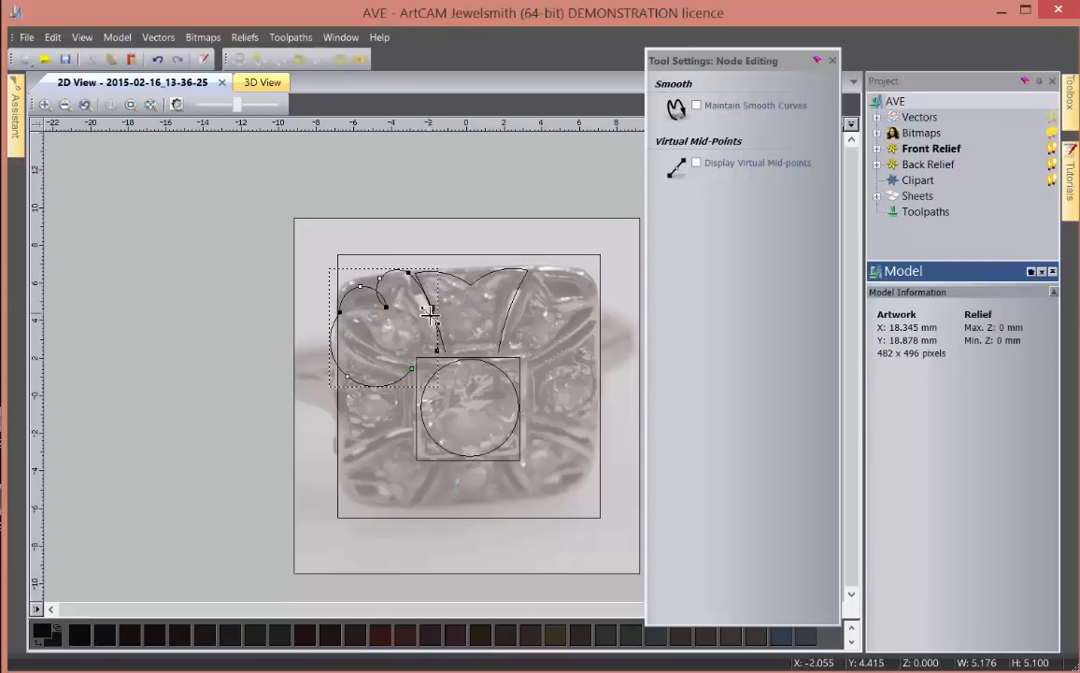
left_click_drag(382, 281, 362, 303)
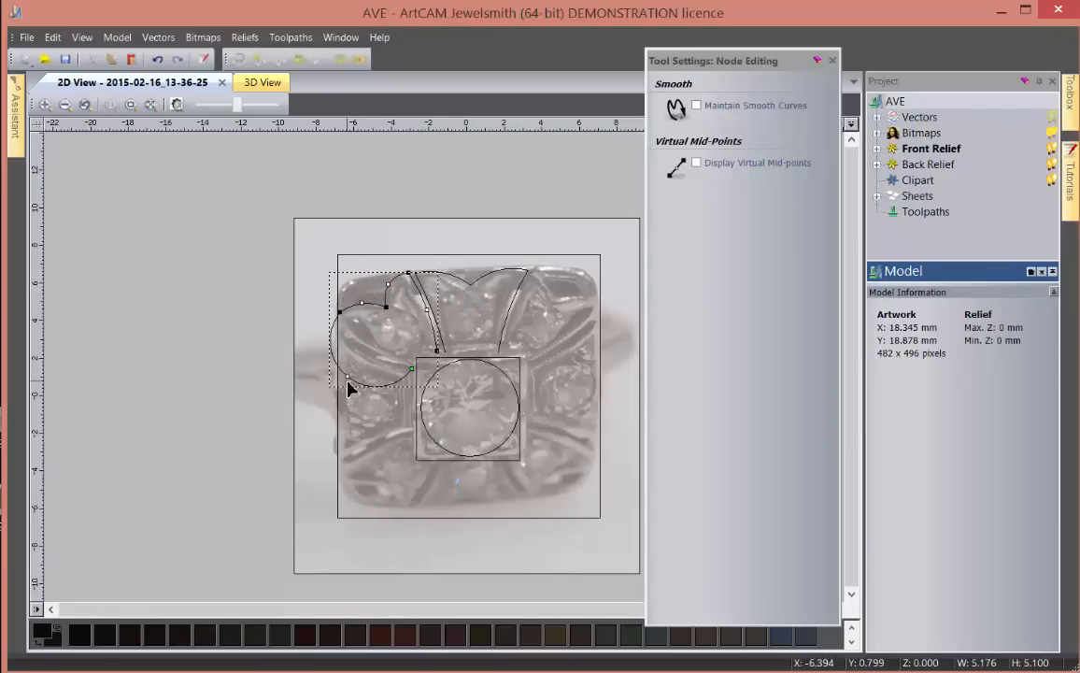
left_click_drag(350, 378, 364, 359)
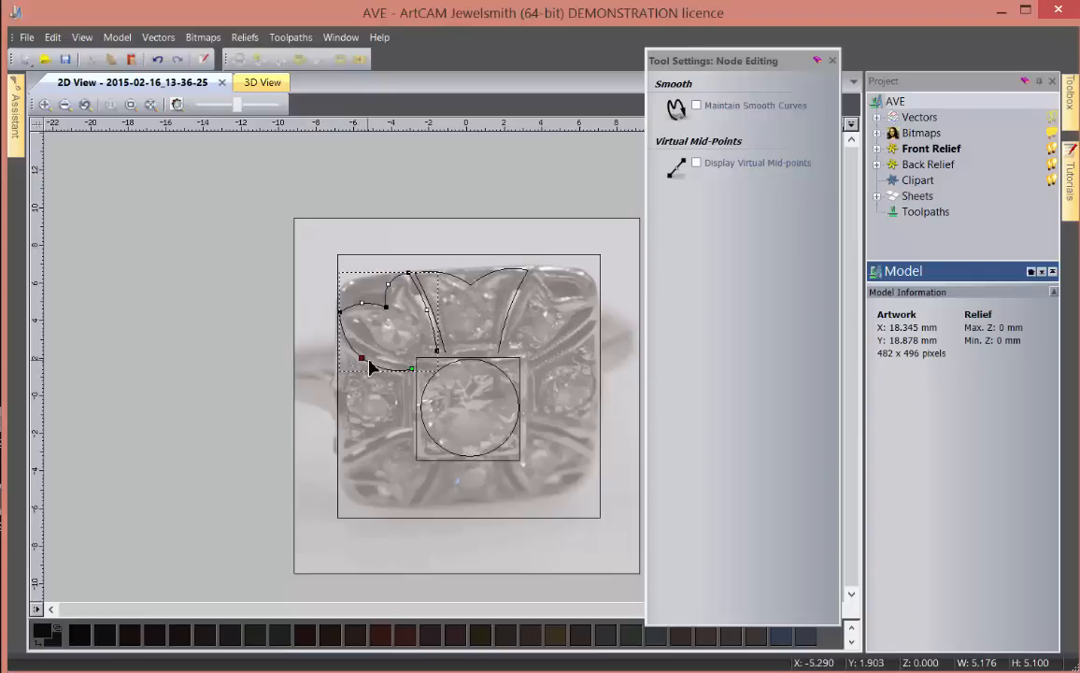
- Fine-tune the upper-left star outline's corner nodes and arc curvature to match the photo, and finish node editing
scroll(392, 306, "up", 1)
scroll(394, 310, "up", 1)
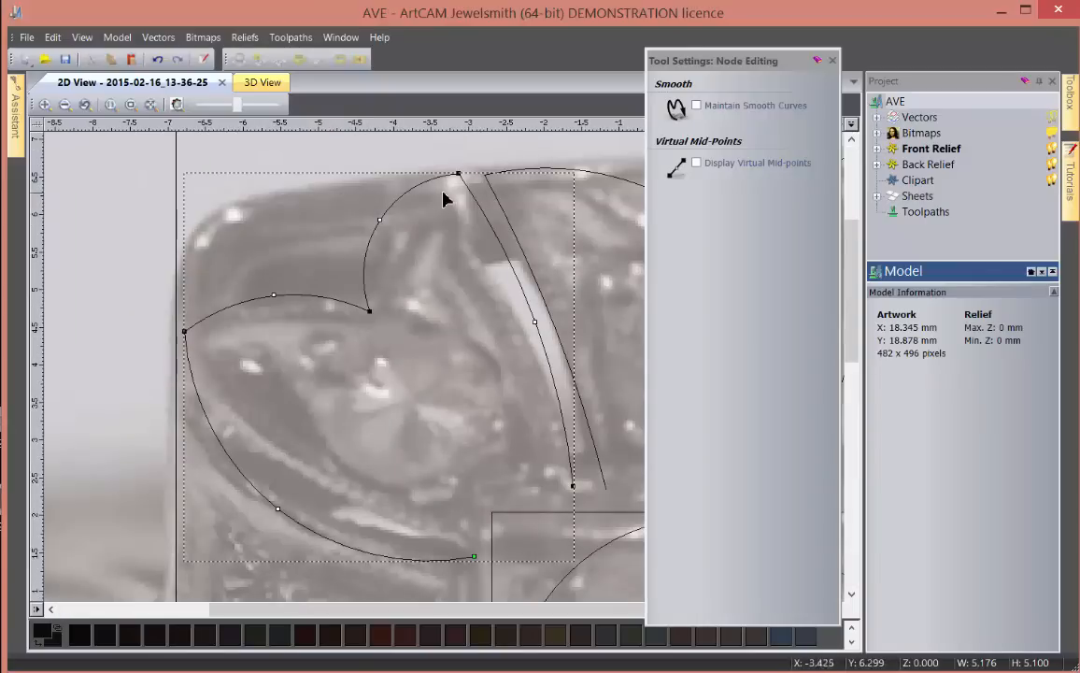
left_click_drag(461, 175, 435, 184)
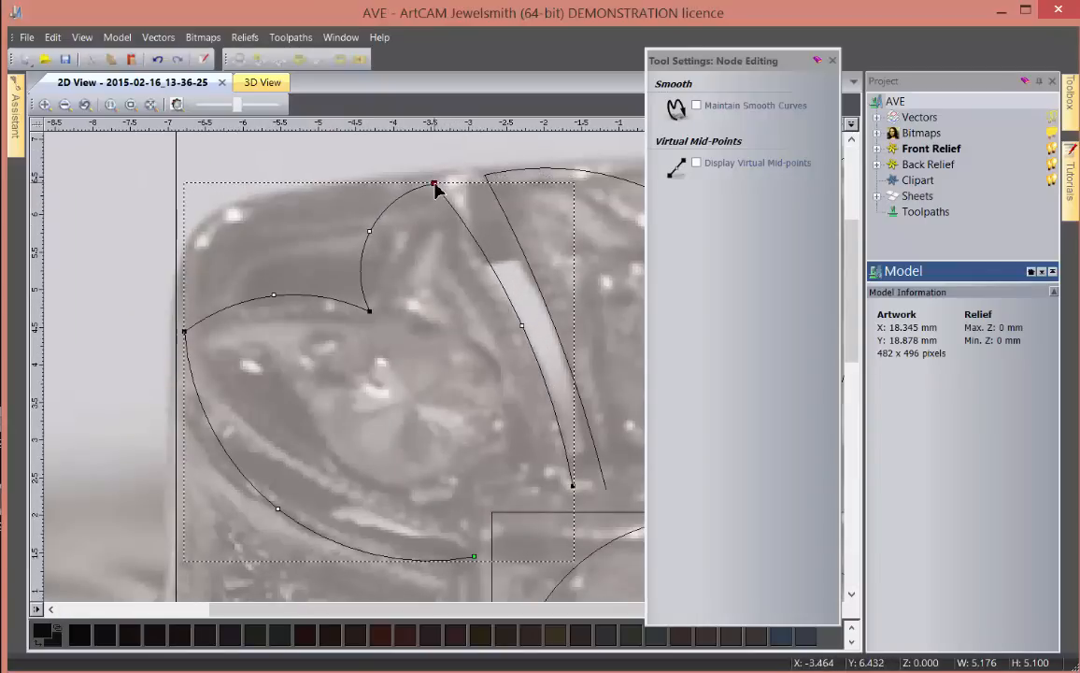
left_click_drag(371, 314, 367, 312)
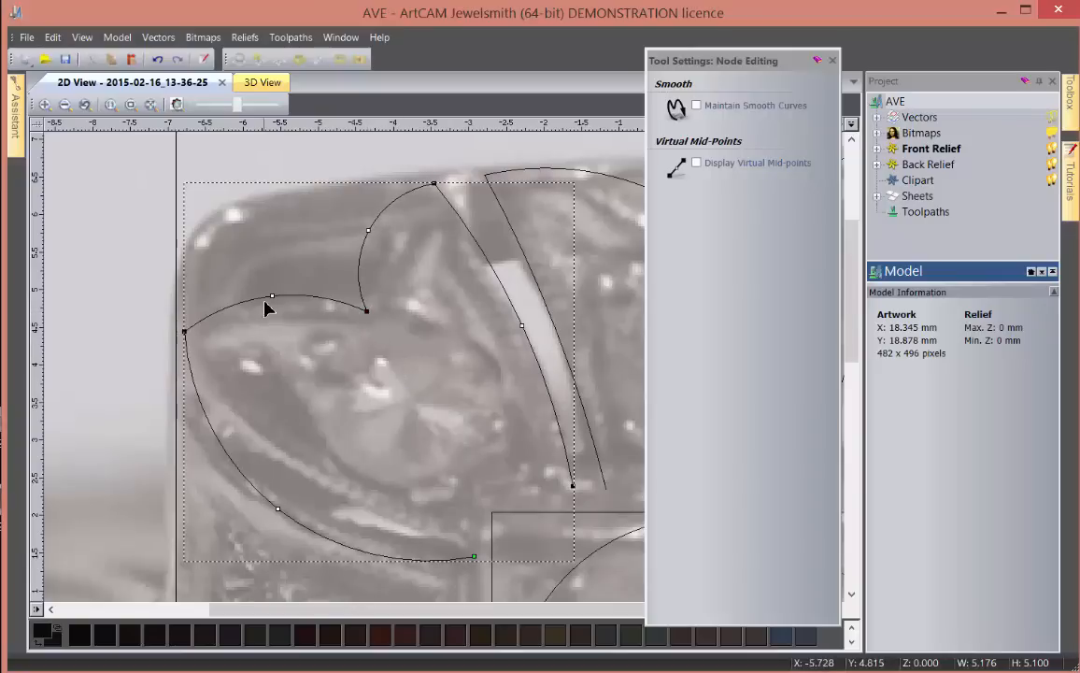
double_click(274, 297)
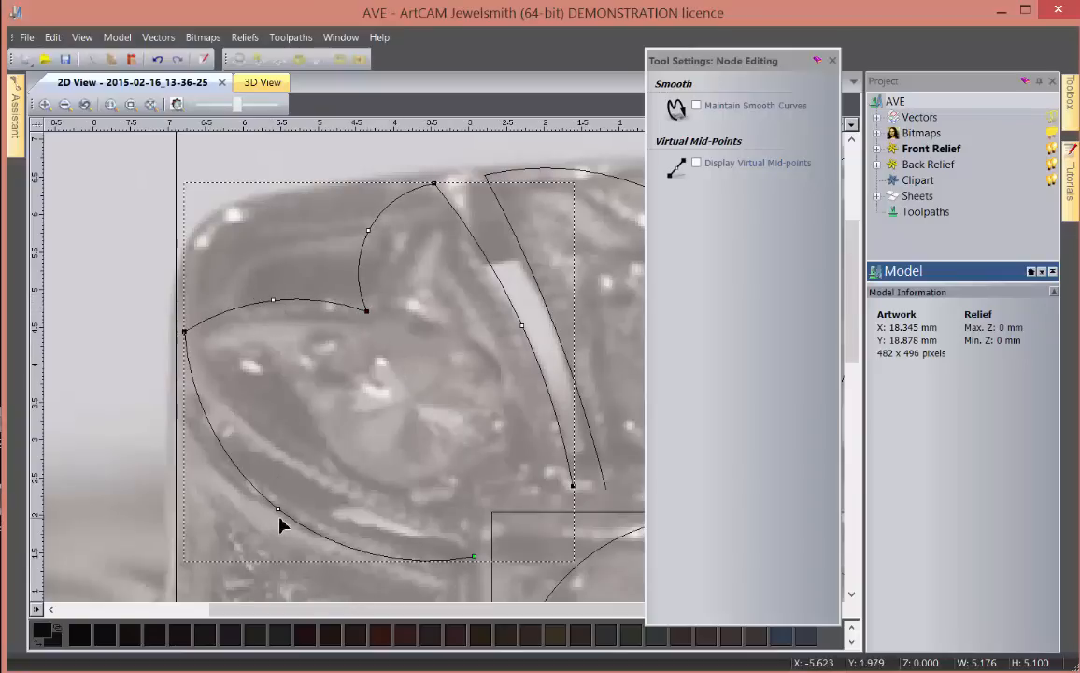
left_click_drag(278, 511, 304, 476)
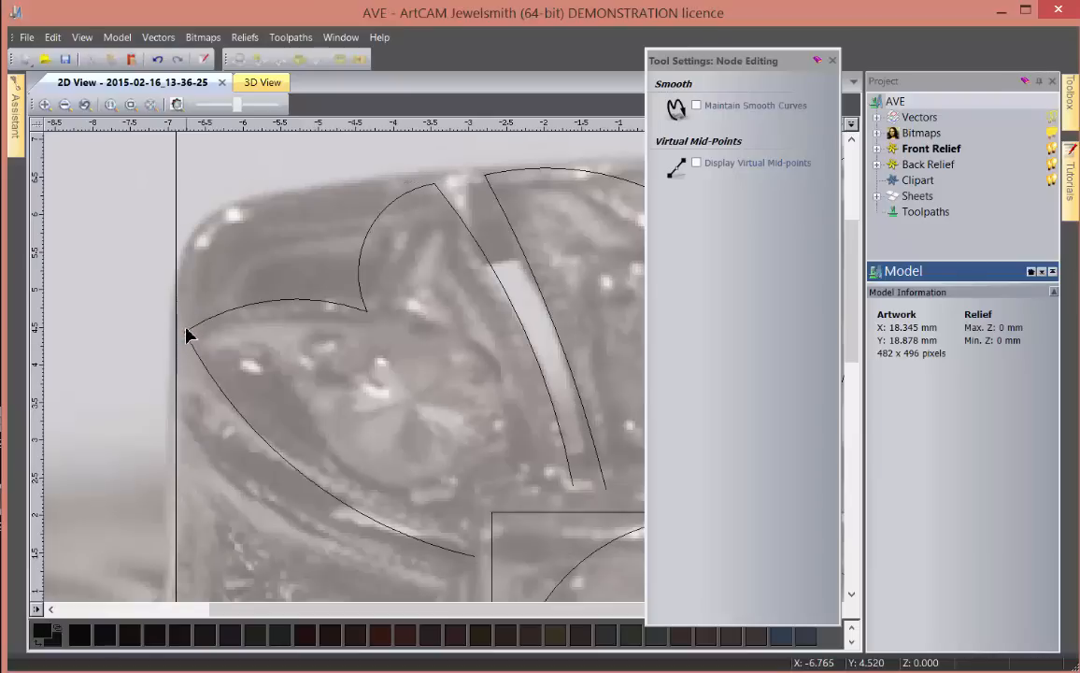
left_click_drag(187, 331, 184, 340)
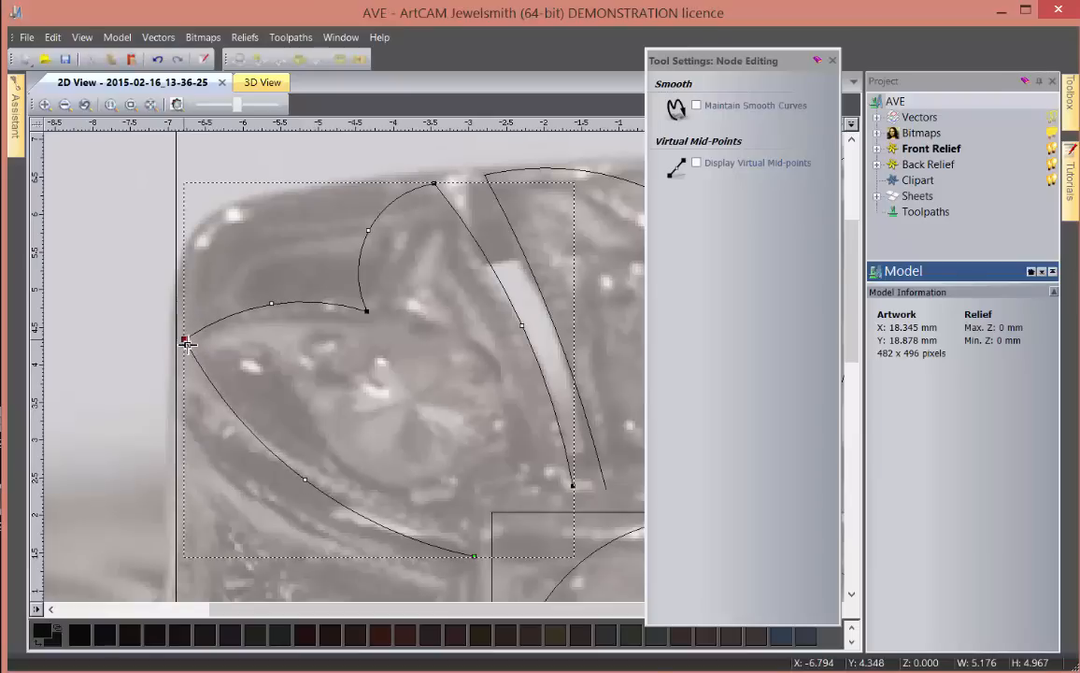
scroll(458, 410, "down", 1)
scroll(428, 395, "down", 1)
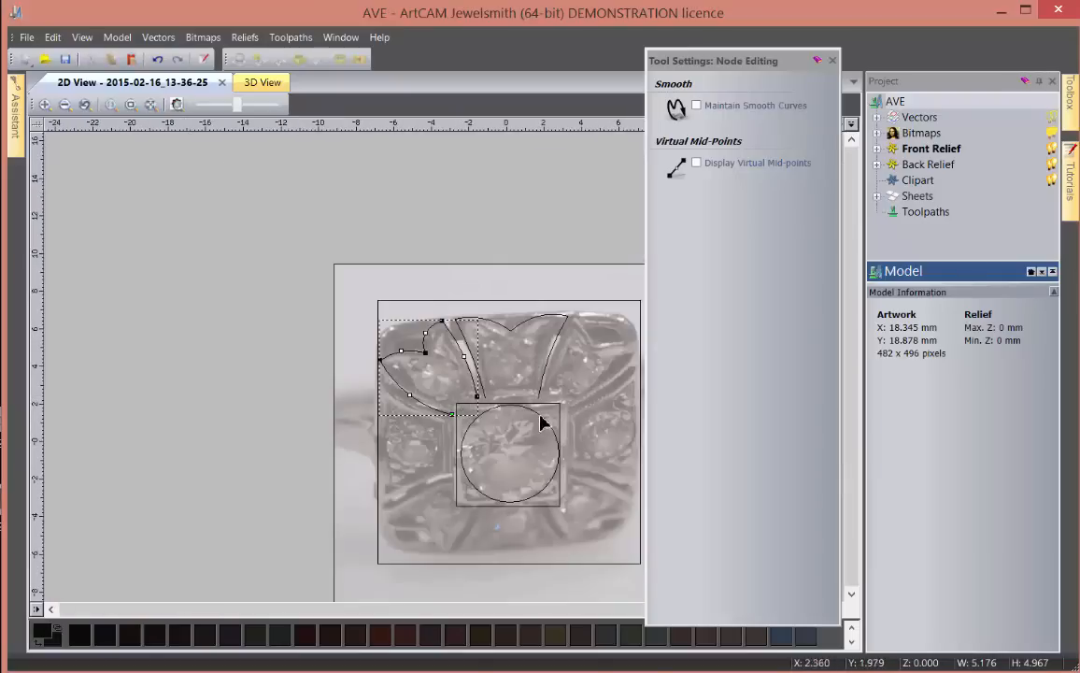
left_click(309, 371)
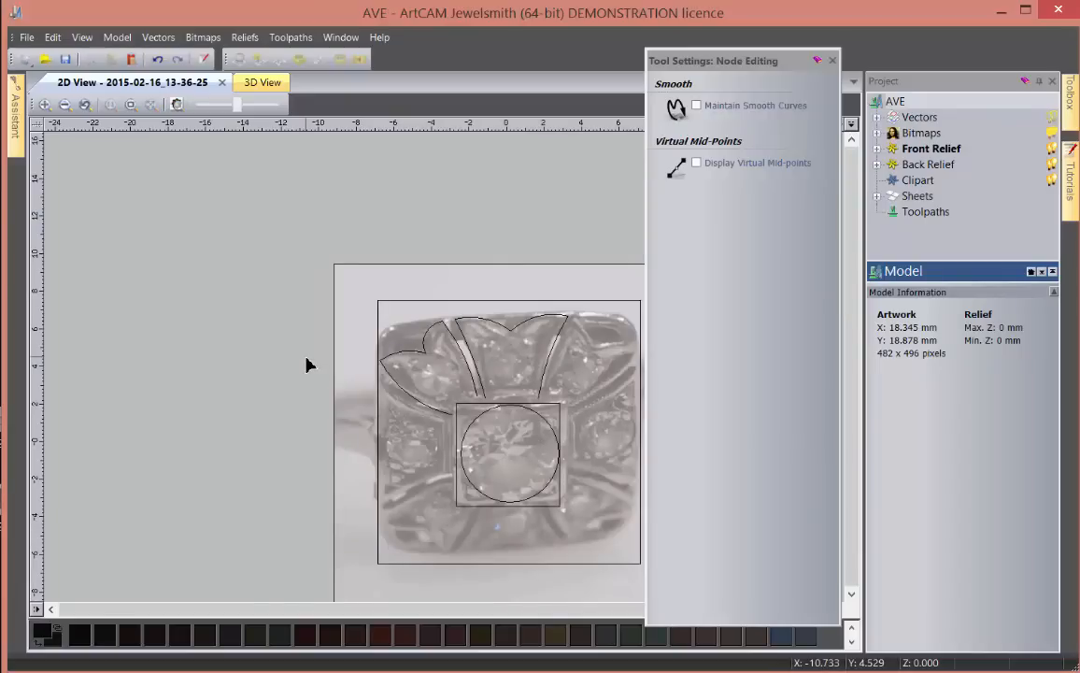
left_click(831, 61)
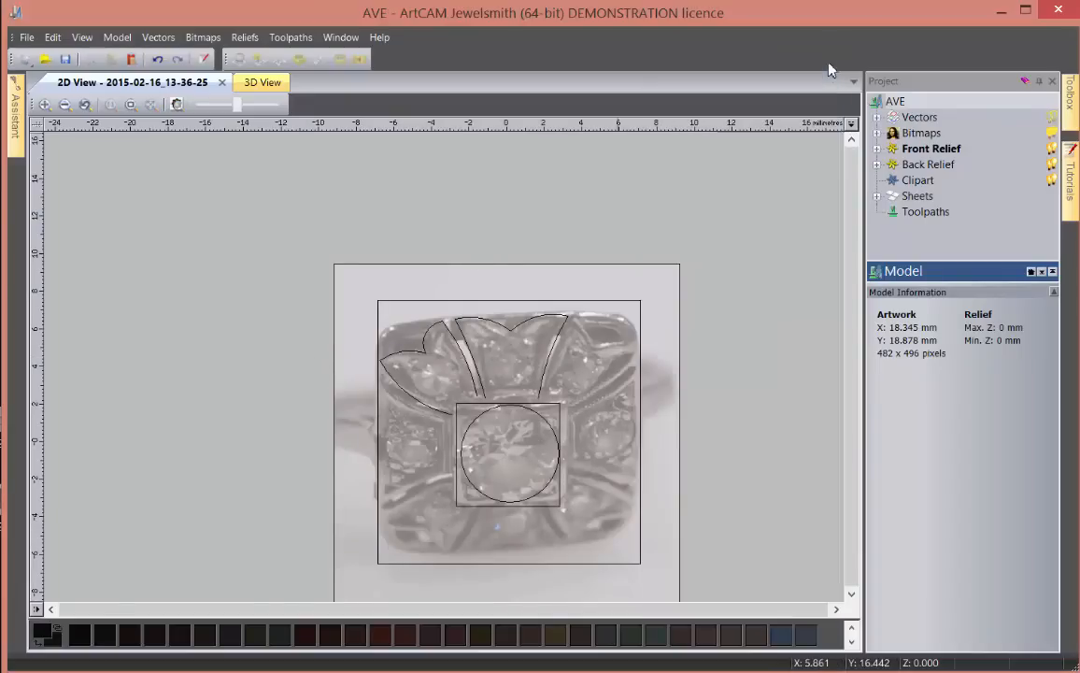
- Copy all the traced vectors: the 14 mm outer square, the center square and circle, and both star outlines
left_click_drag(369, 289, 660, 579)
right_click(425, 338)
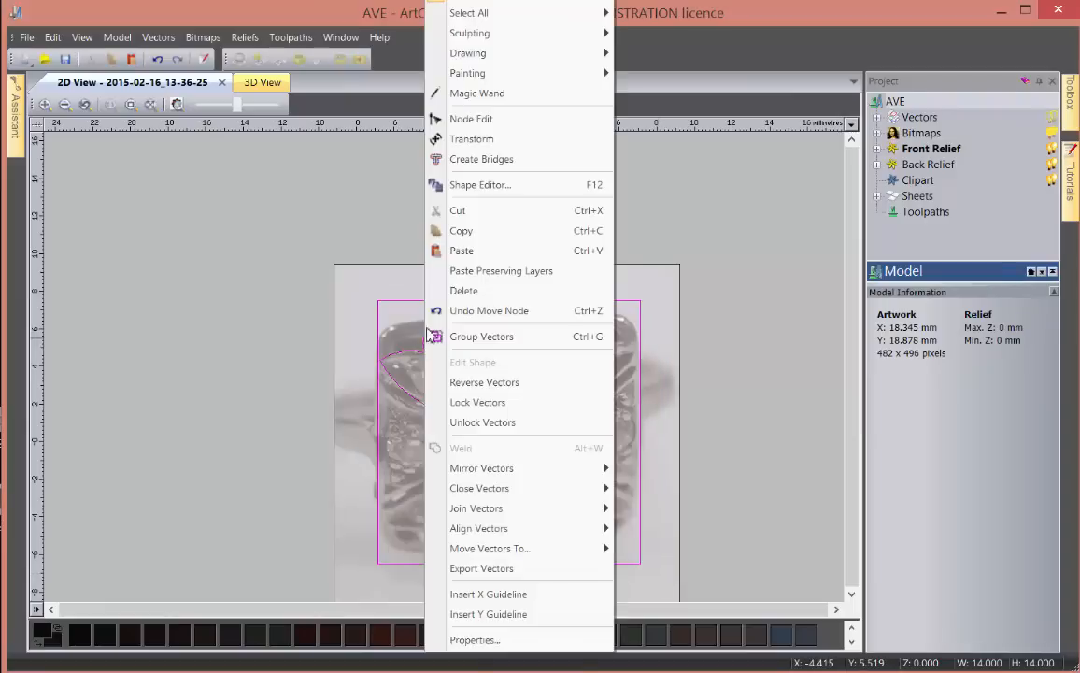
left_click(467, 232)
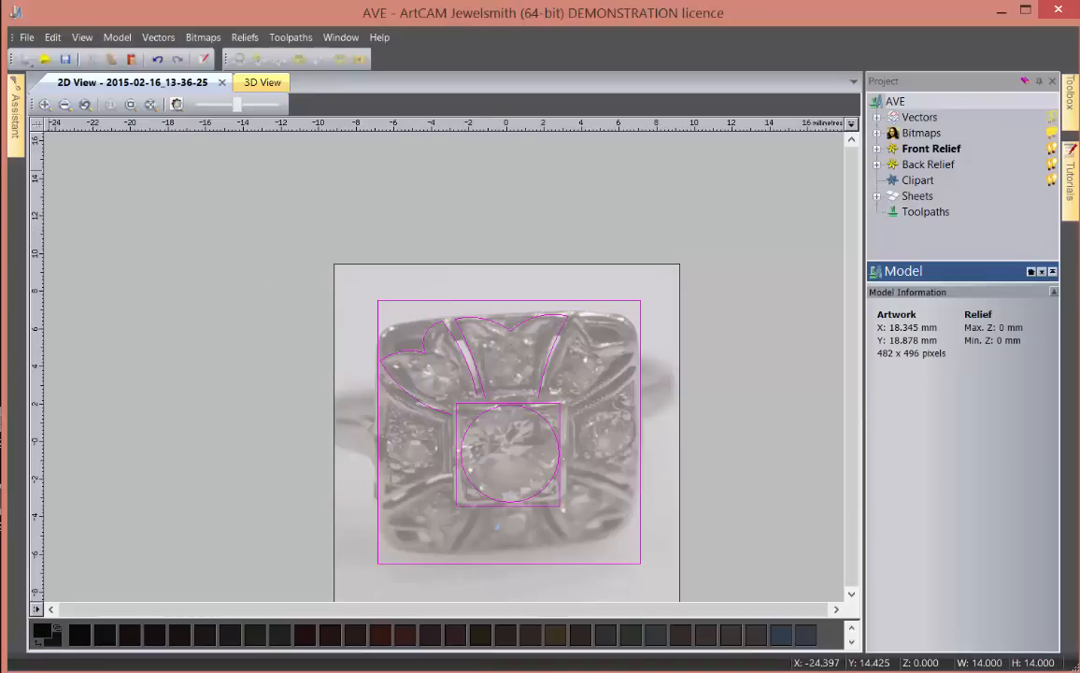
- Start a new project and discard the unsaved changes to the AVE model
left_click(27, 37)
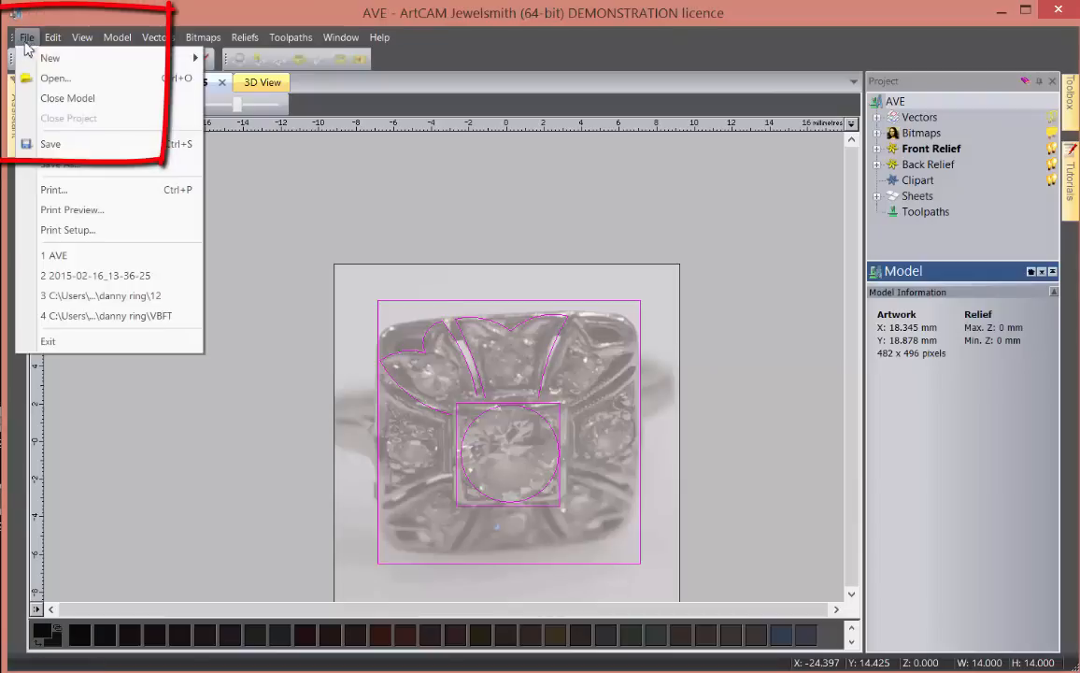
mouse_move(89, 58)
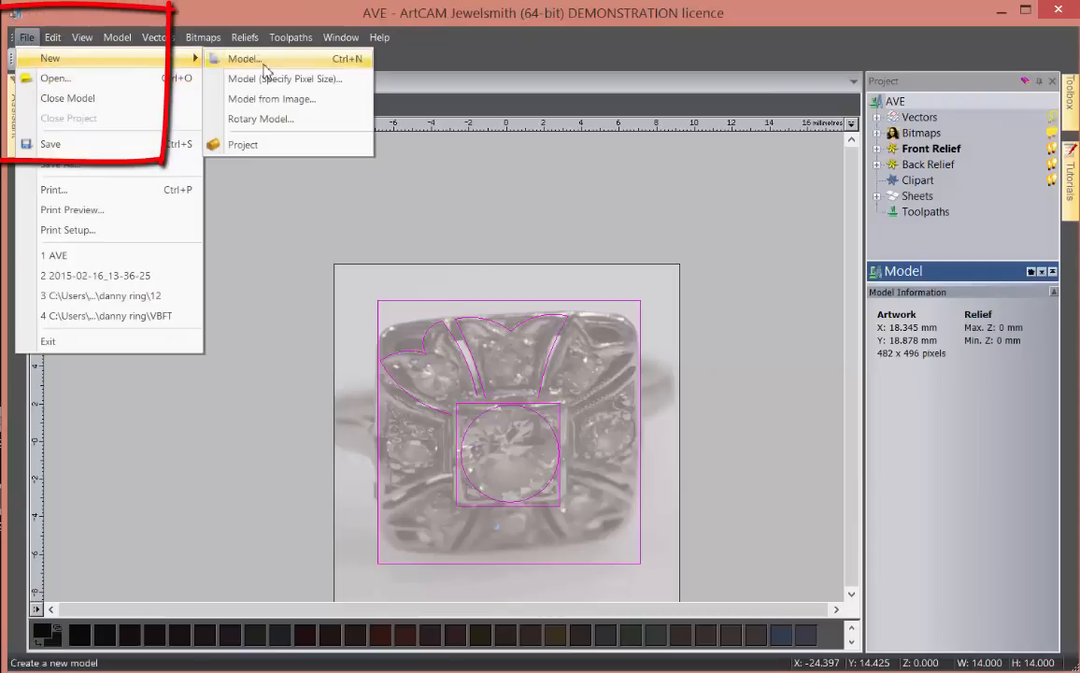
left_click(241, 147)
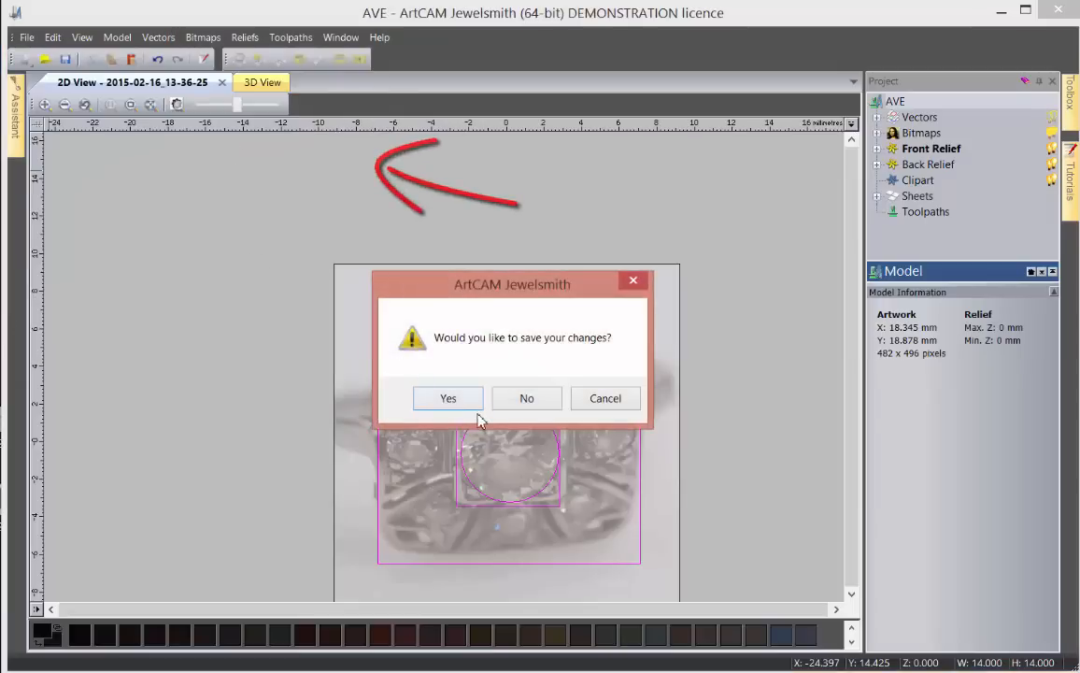
left_click(528, 399)
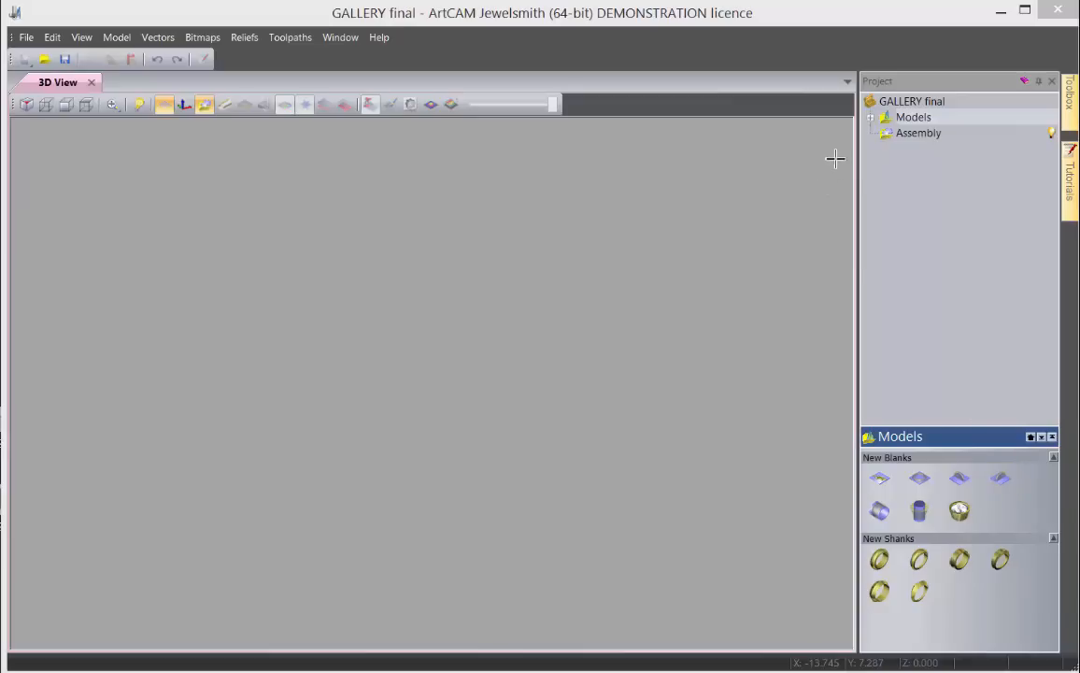
- Open the top plate model of the GALLERY final project for editing
left_click(869, 118)
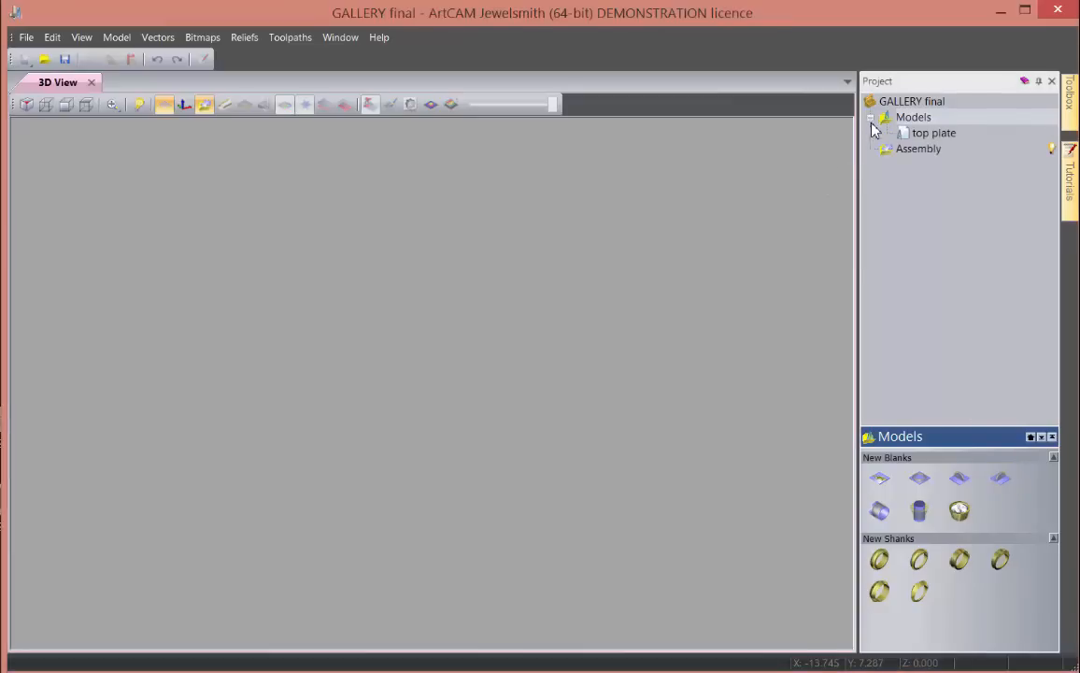
left_click(940, 136)
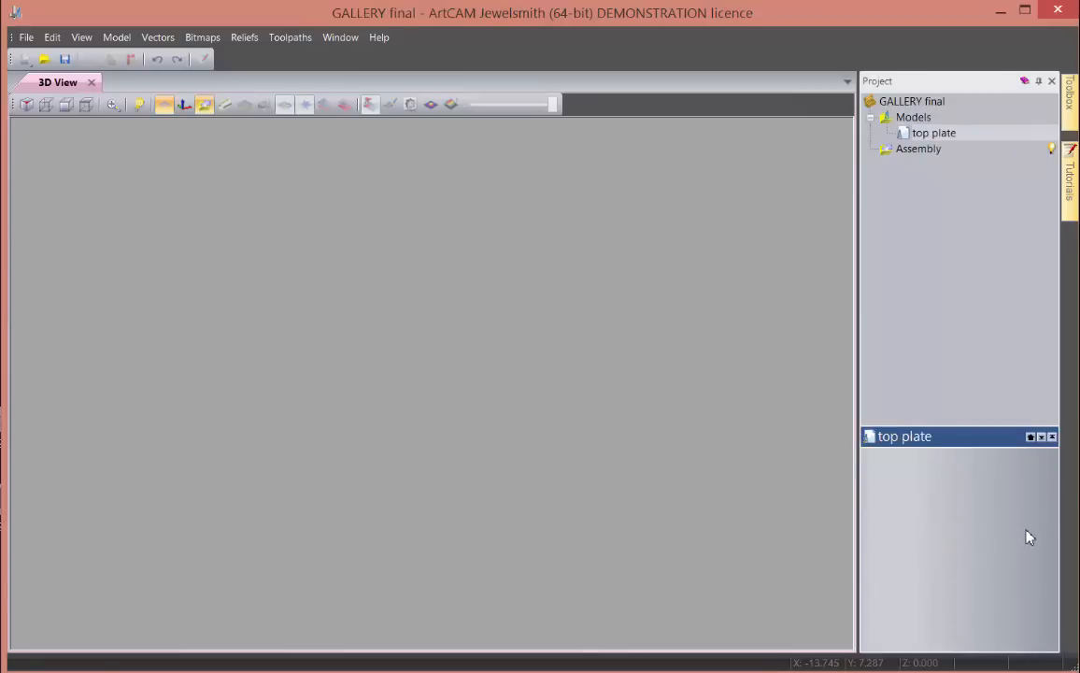
double_click(936, 134)
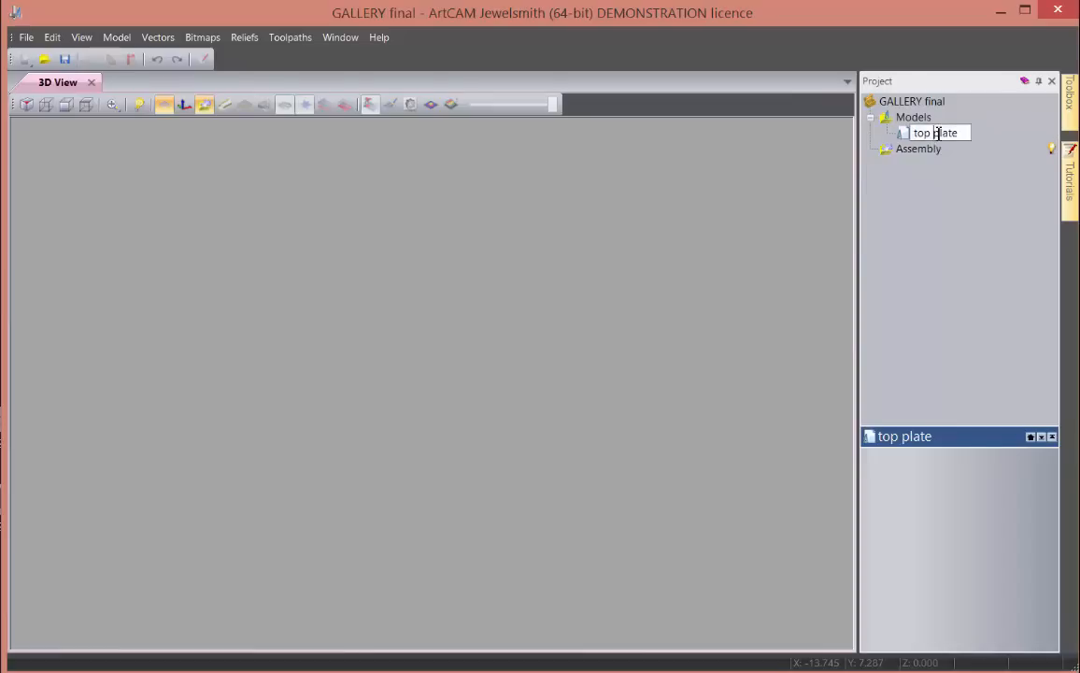
left_click(903, 134)
double_click(903, 135)
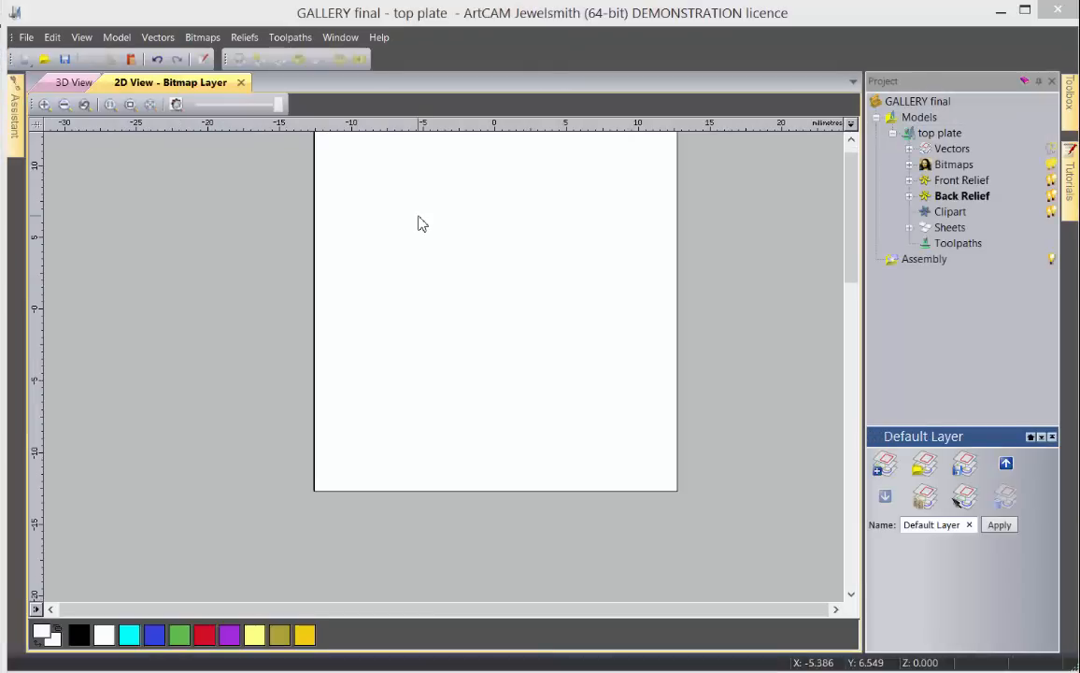
- Paste the copied ring-head vectors into the top plate model and deselect them
scroll(416, 251, "up", 2)
scroll(417, 250, "down", 3)
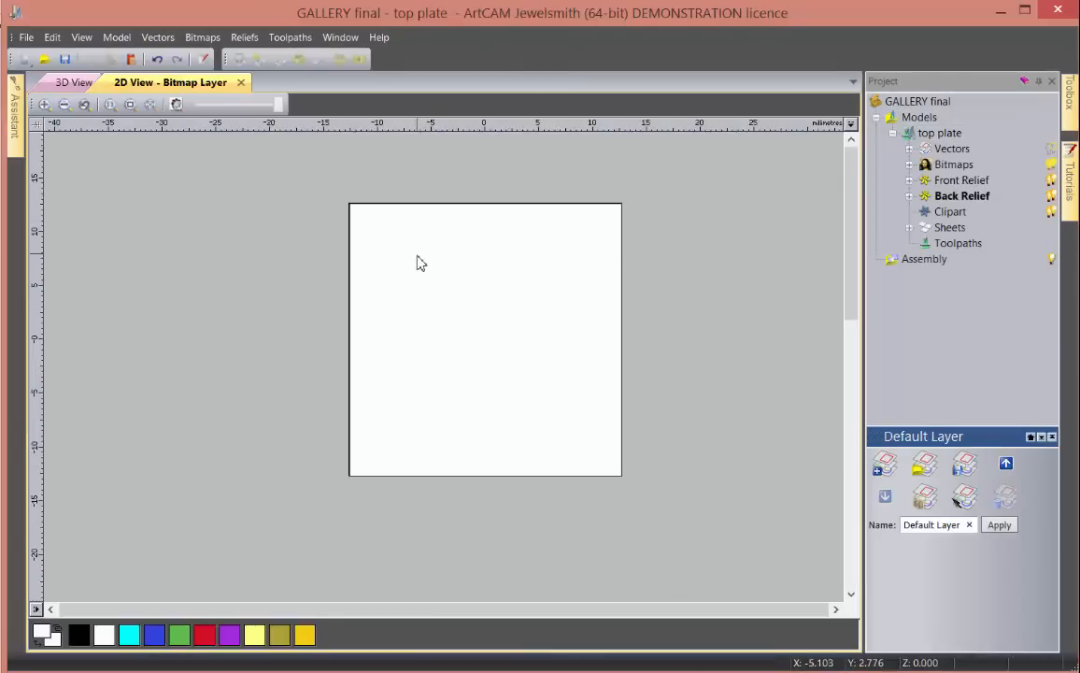
right_click(418, 274)
left_click(442, 403)
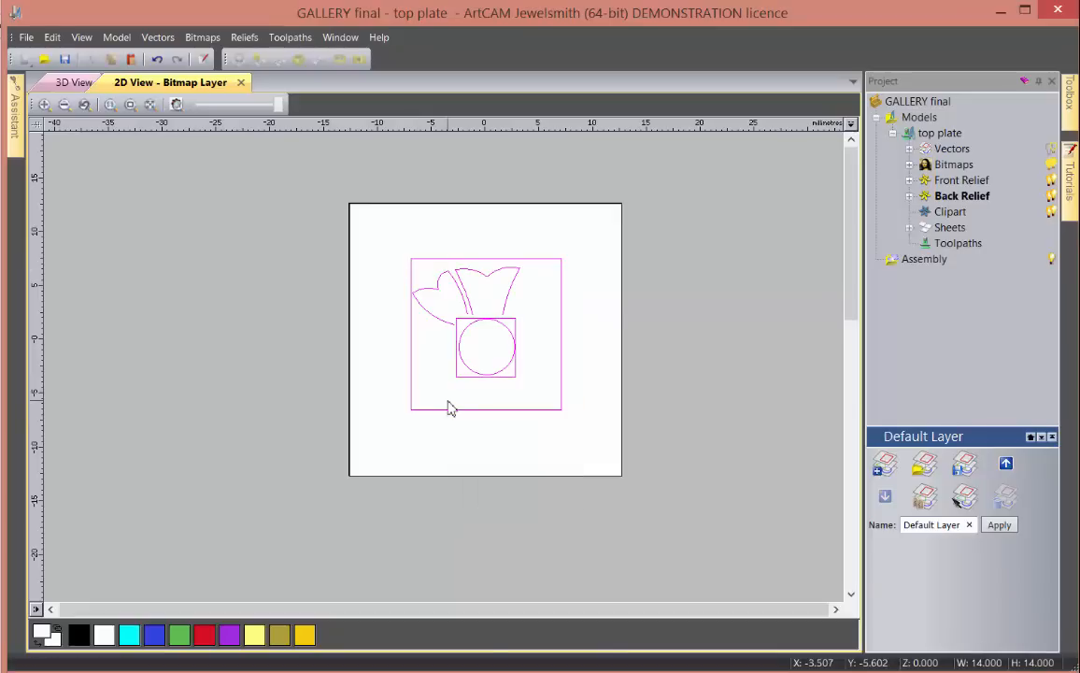
left_click(376, 320)
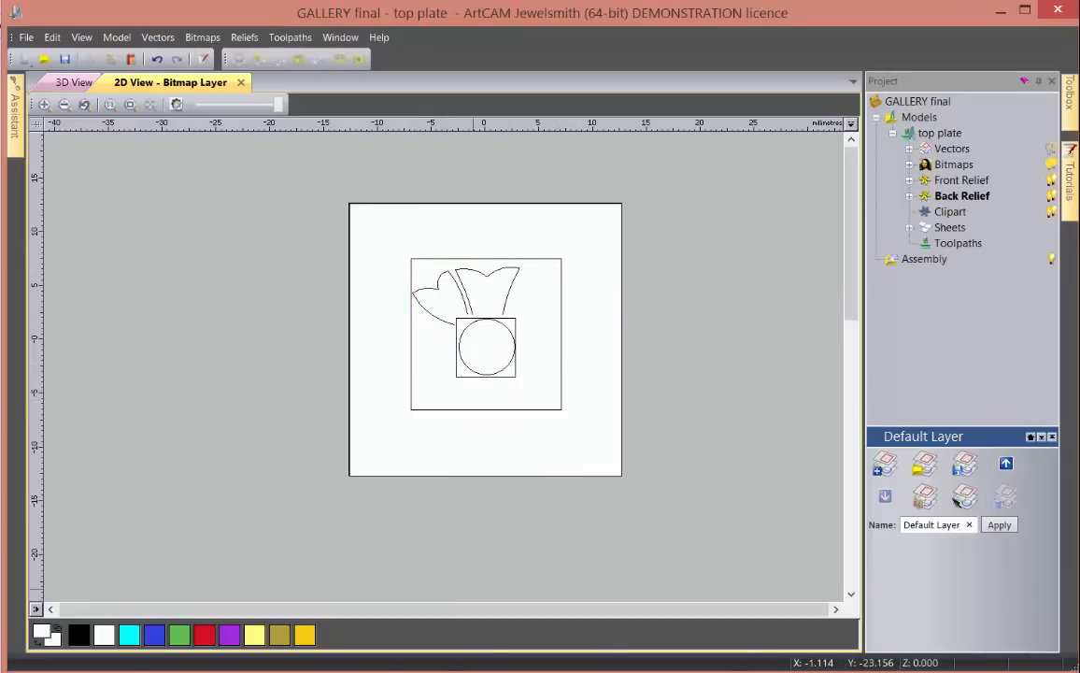
- Round the corners of the outer 14 mm square with a 1.565 mm corner radius
key("alt+Tab")
key("e")
left_click(432, 260)
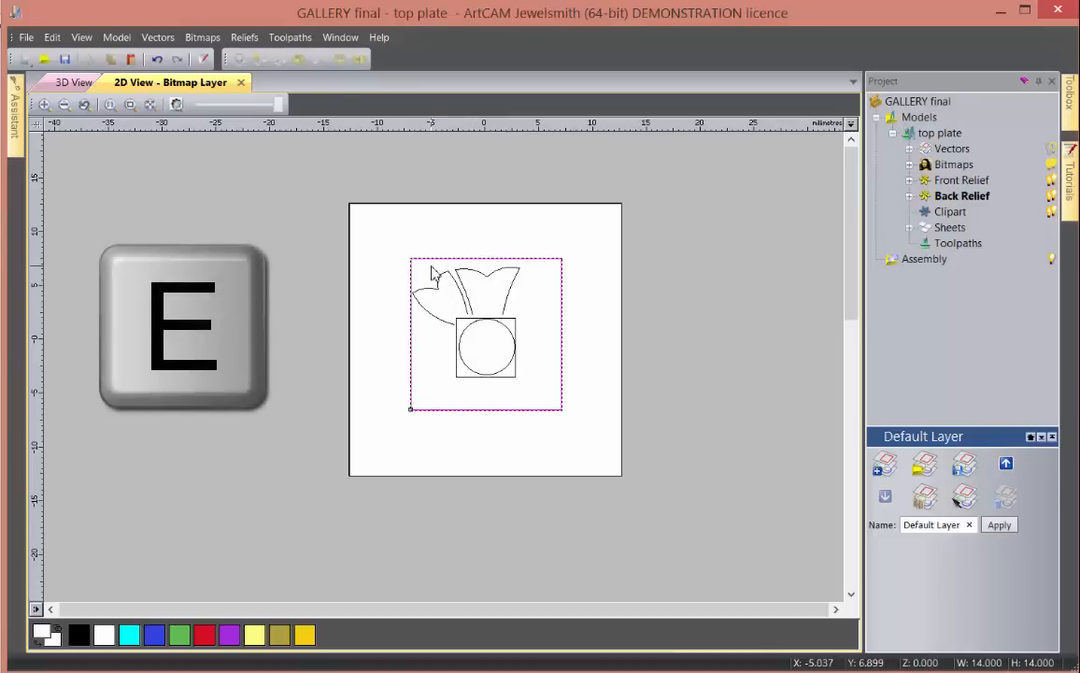
key("e")
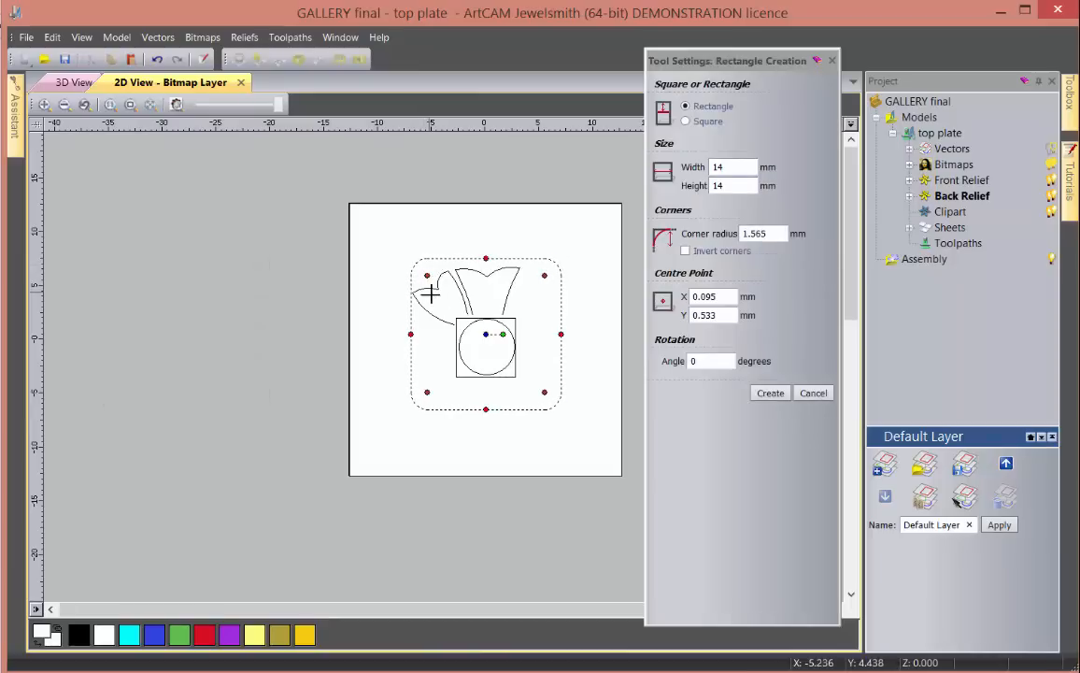
left_click(453, 339)
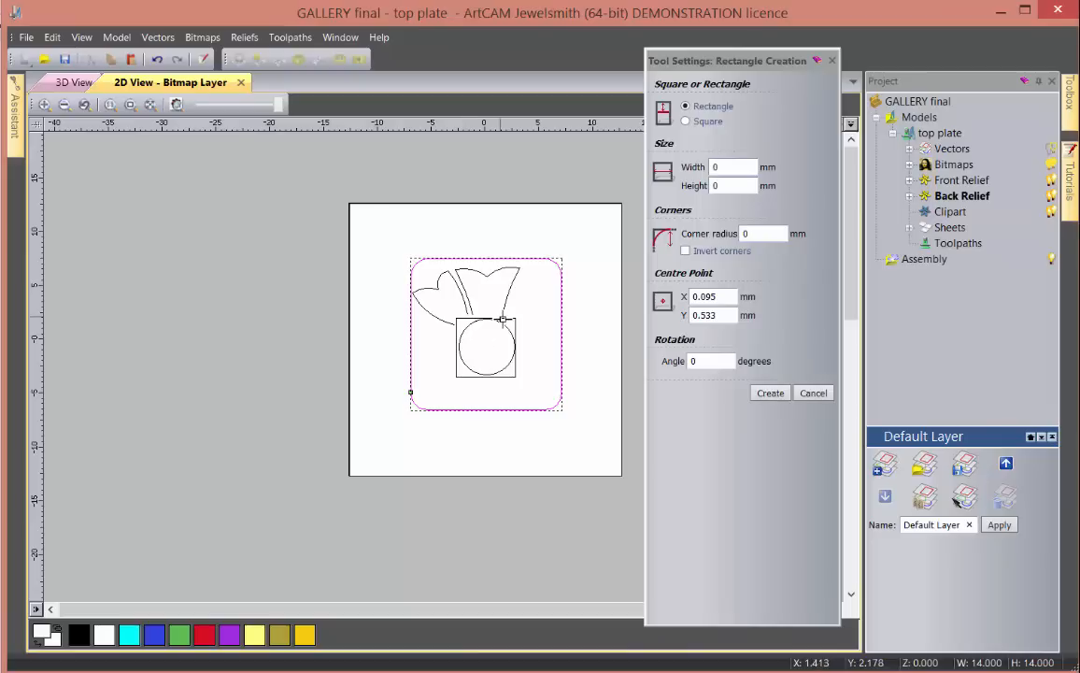
left_click(813, 393)
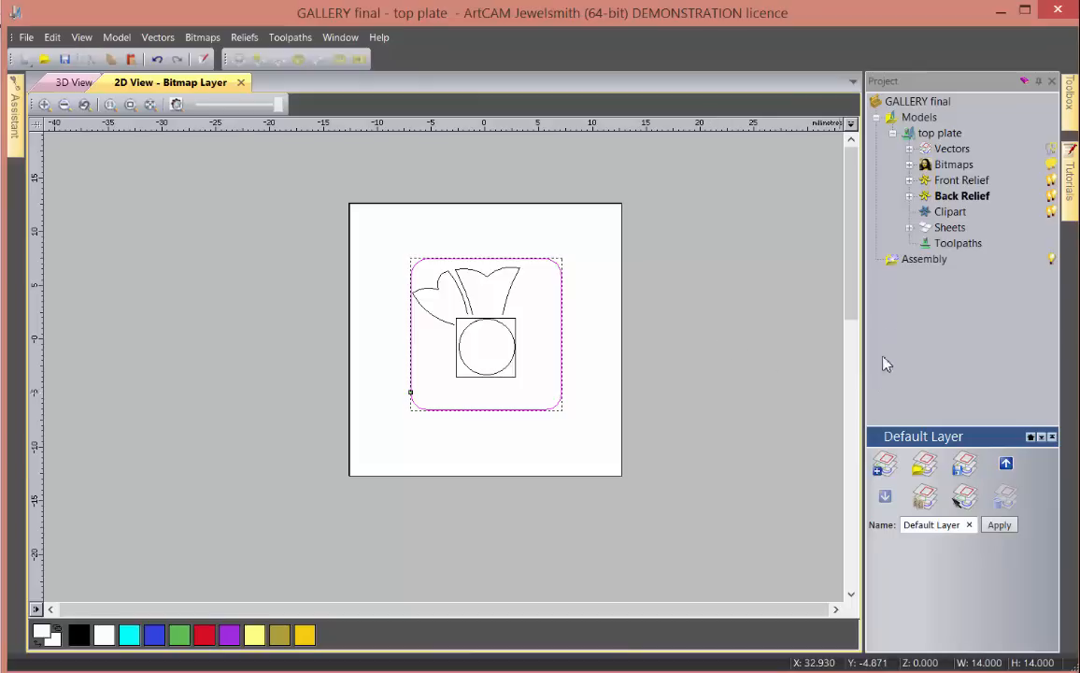
- Hide the Default Layer vectors and show the leaf design vector layer
left_click(910, 148)
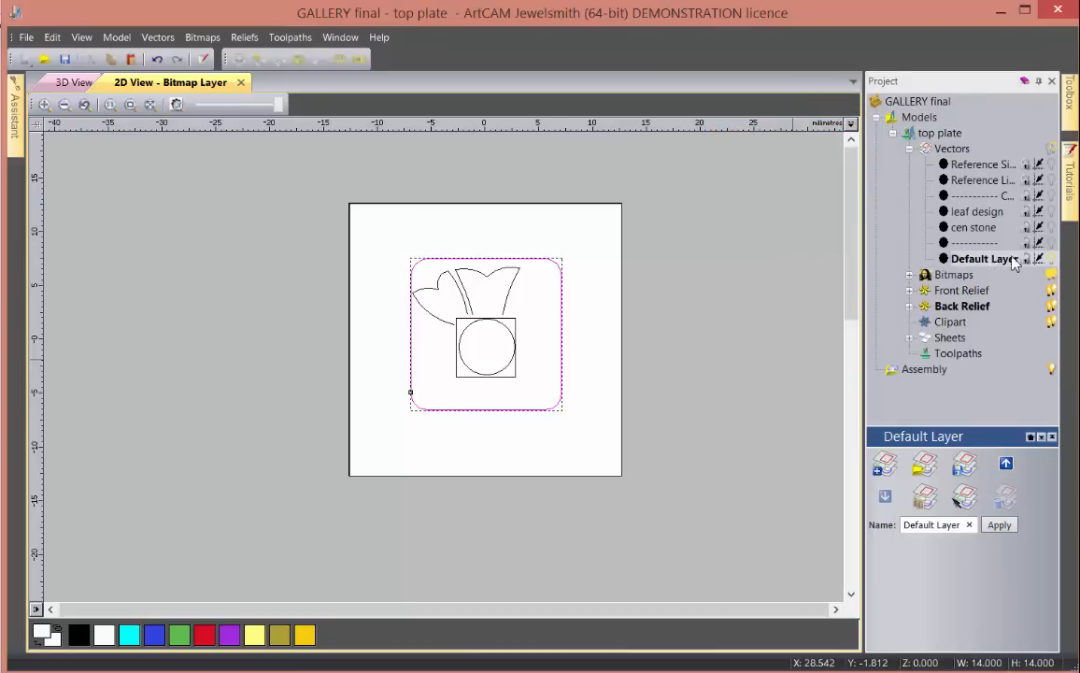
left_click(1051, 259)
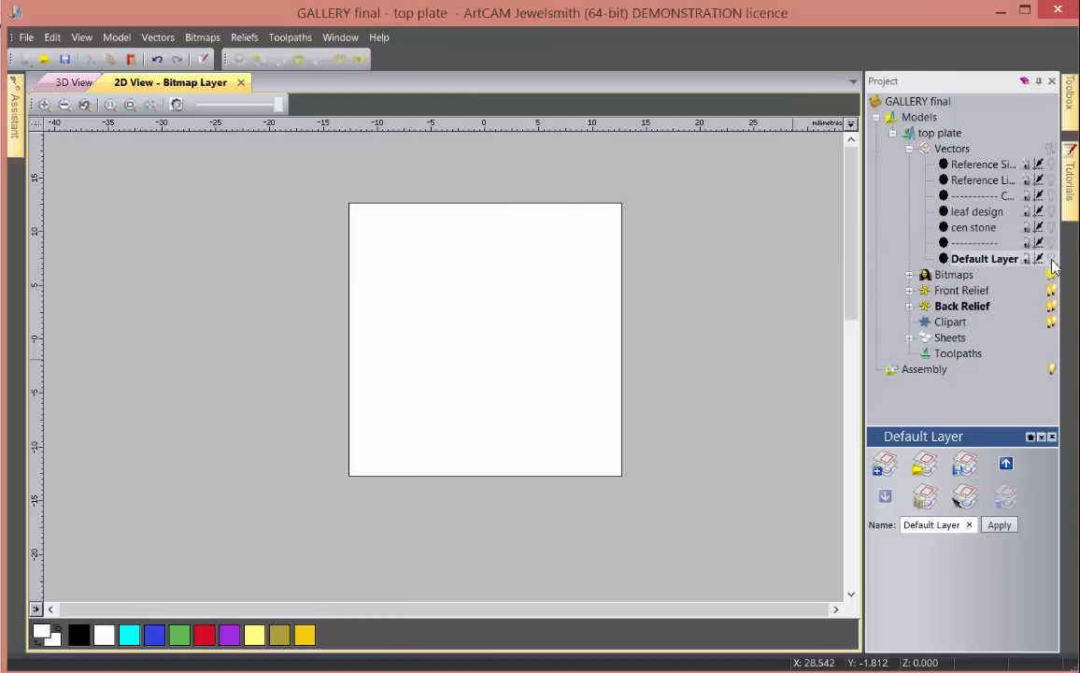
left_click(1050, 213)
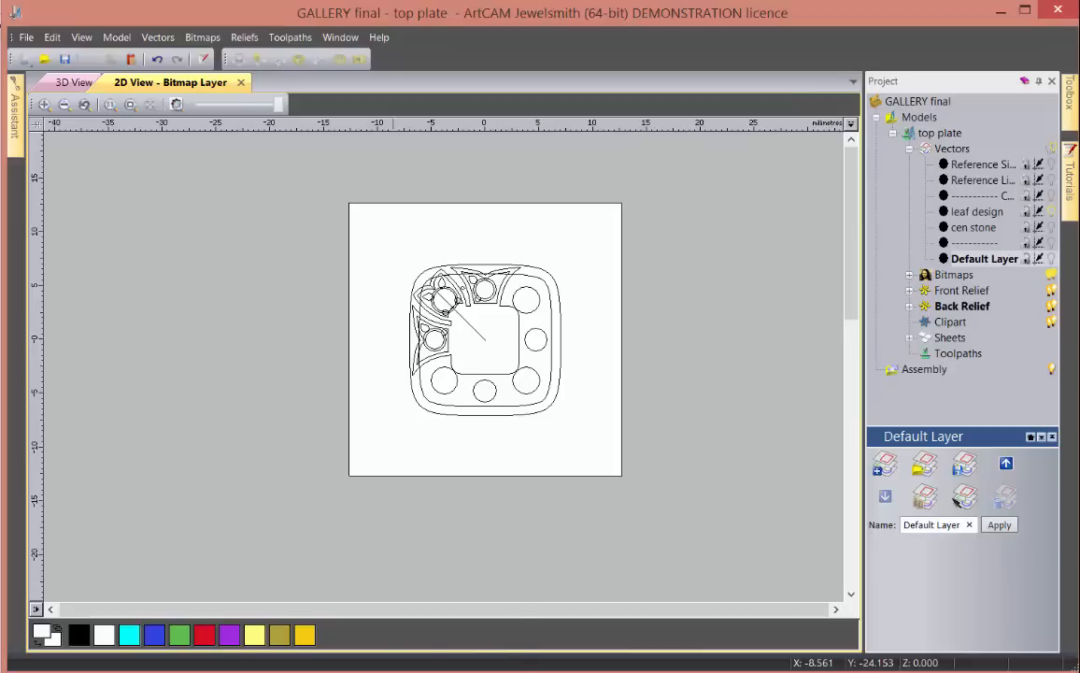
left_click(417, 645)
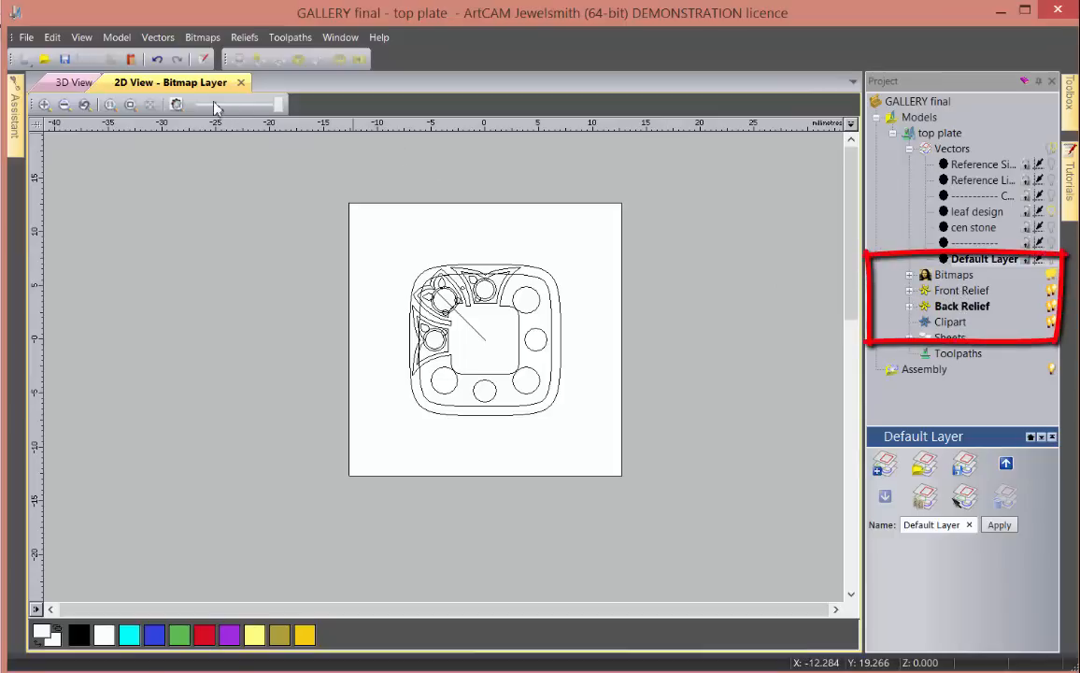
- Switch to the 3D view and examine the leaf design vectors on the blank relief close up
key("F3")
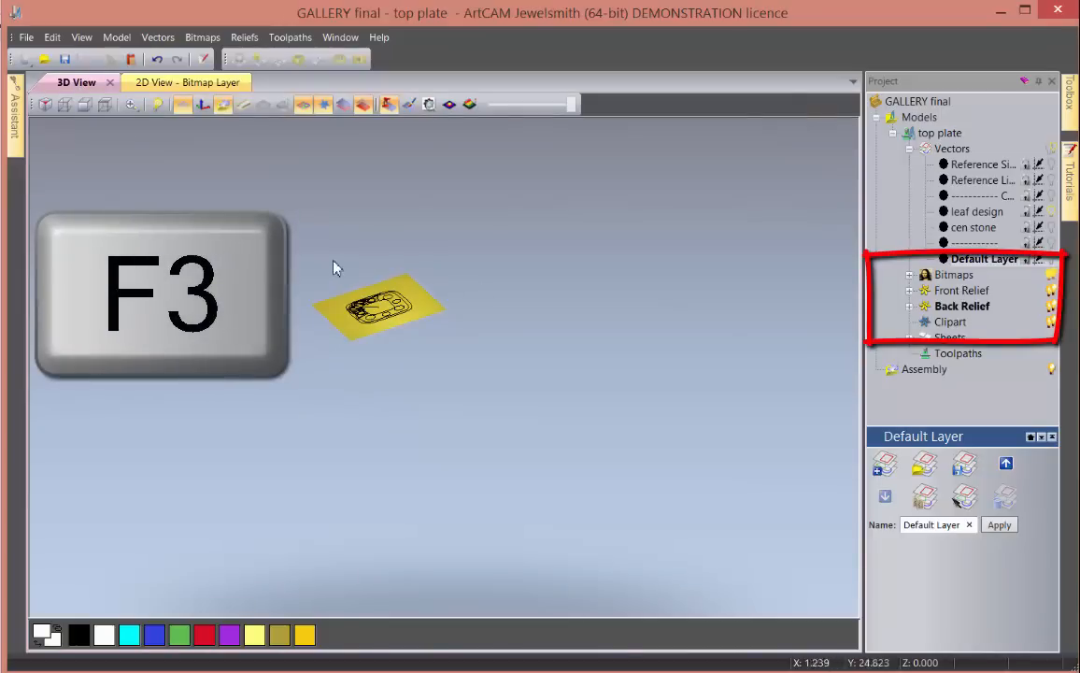
scroll(336, 260, "up", 5)
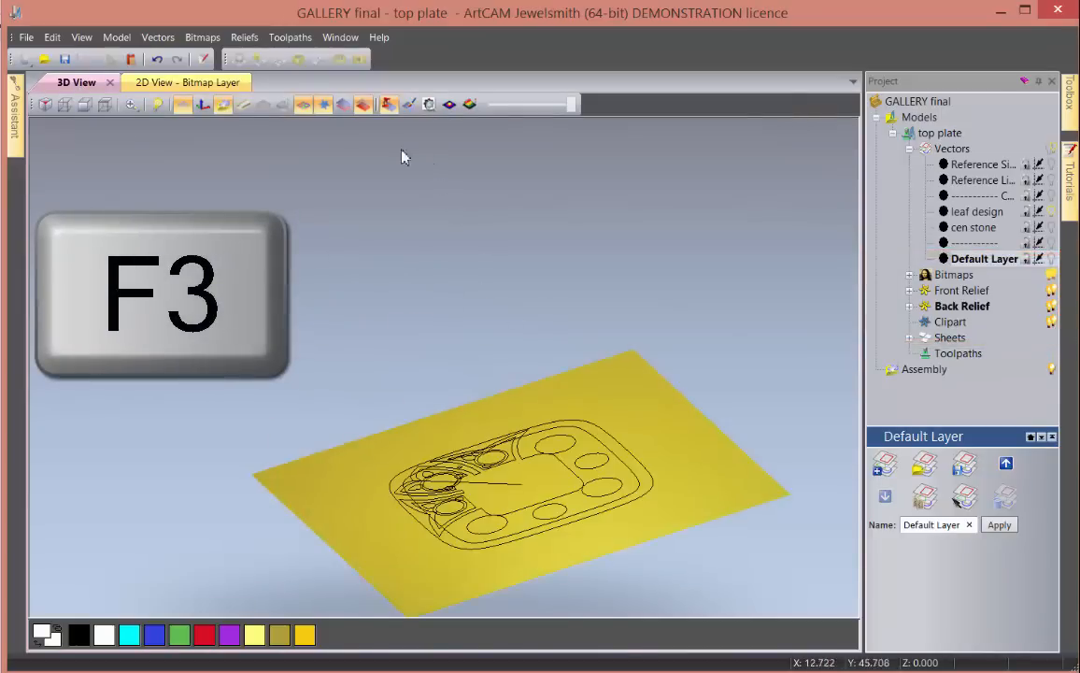
- Toggle the front and back relief display in the 3D view, leaving only the front relief shown
left_click(343, 104)
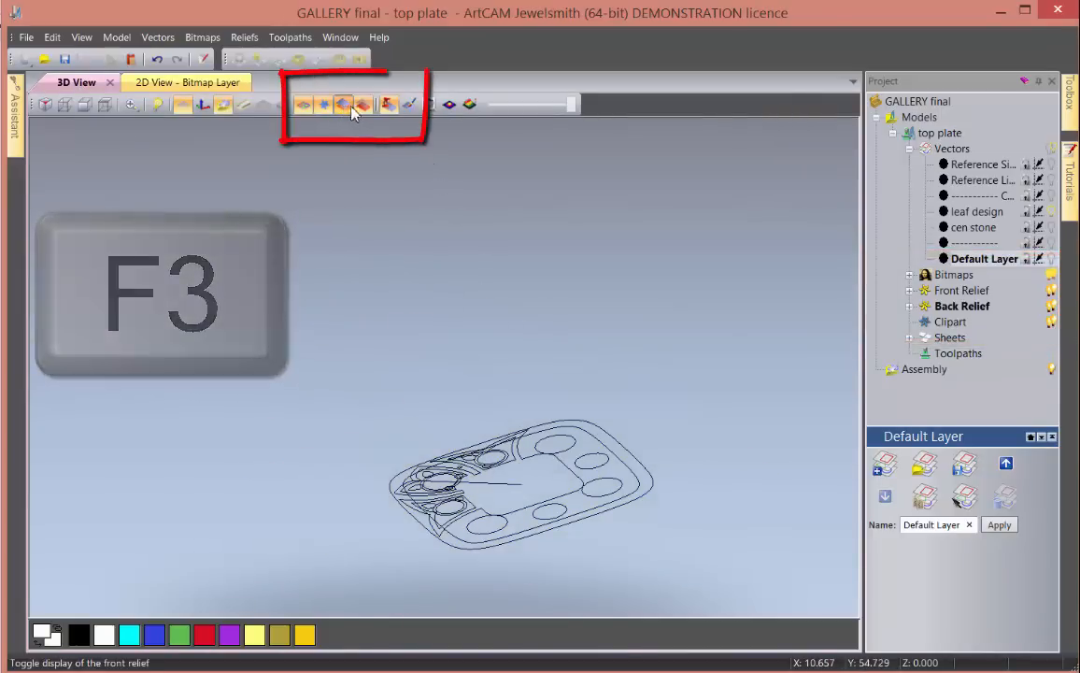
left_click(360, 106)
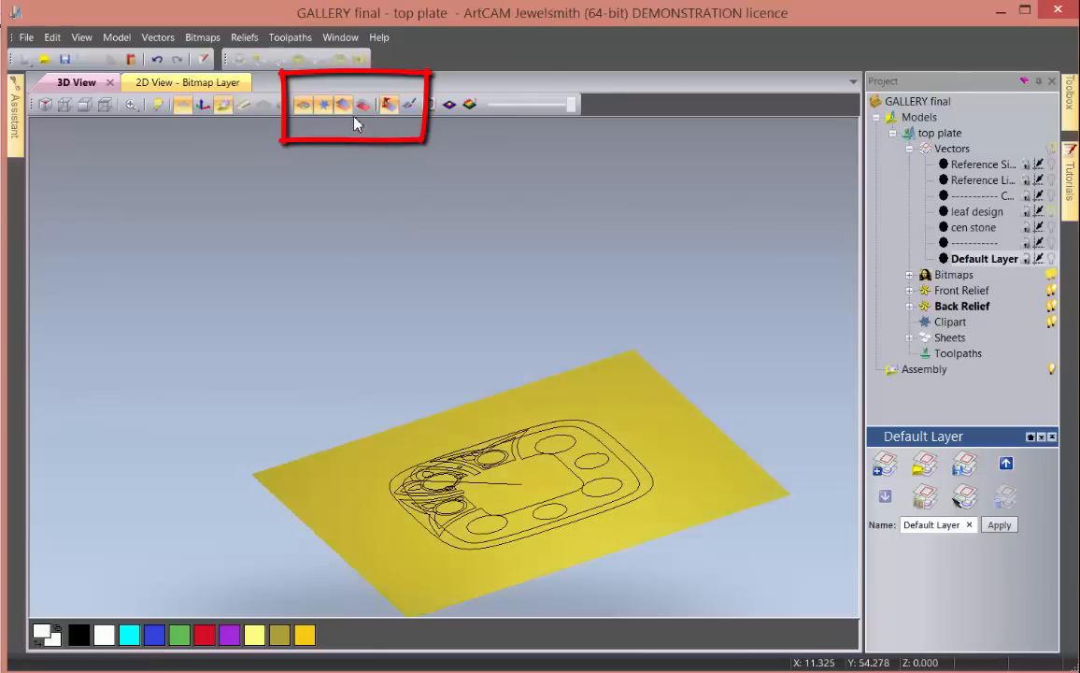
left_click(363, 106)
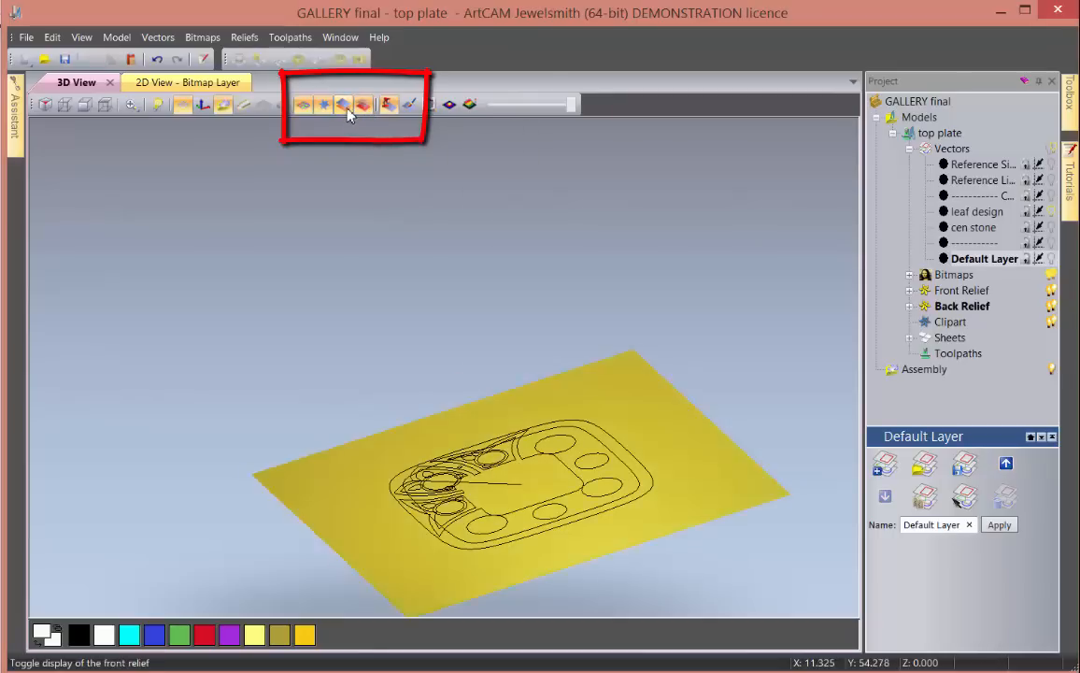
left_click(343, 106)
left_click(363, 105)
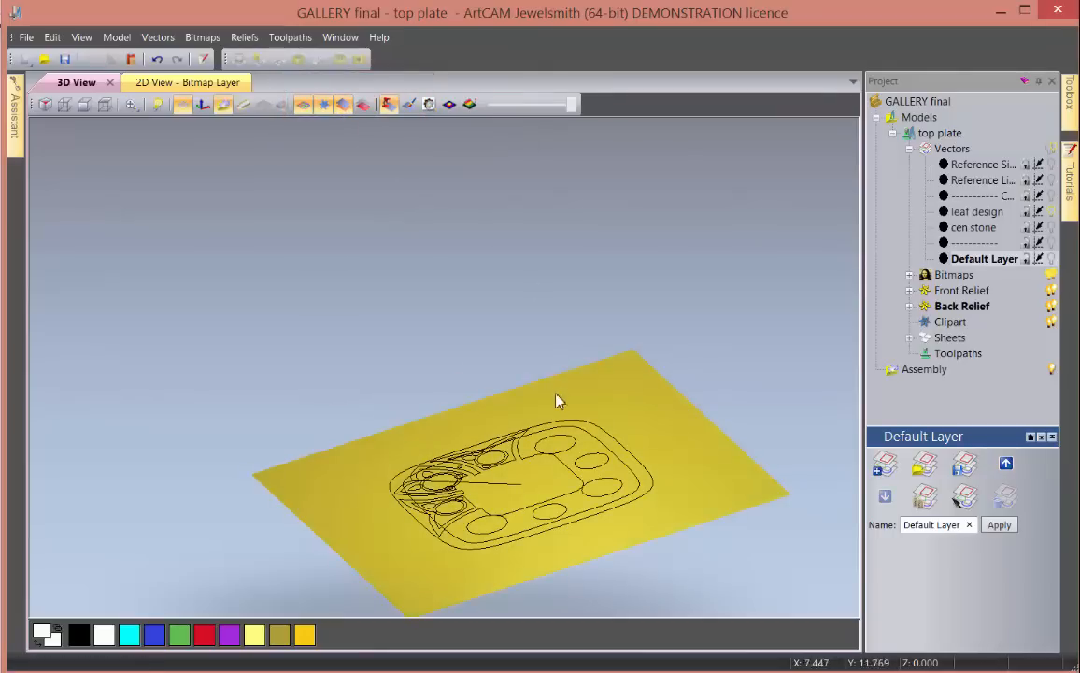
- Expand the Front Relief and Back Relief groups and activate each one's relief layer in turn
left_click(910, 292)
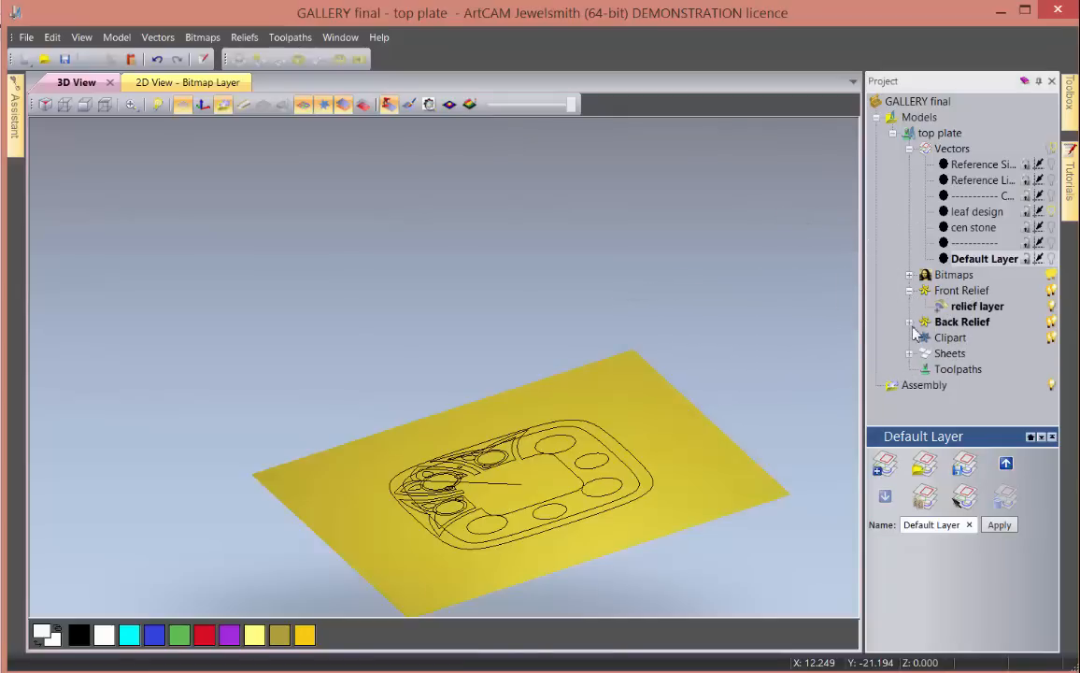
left_click(908, 323)
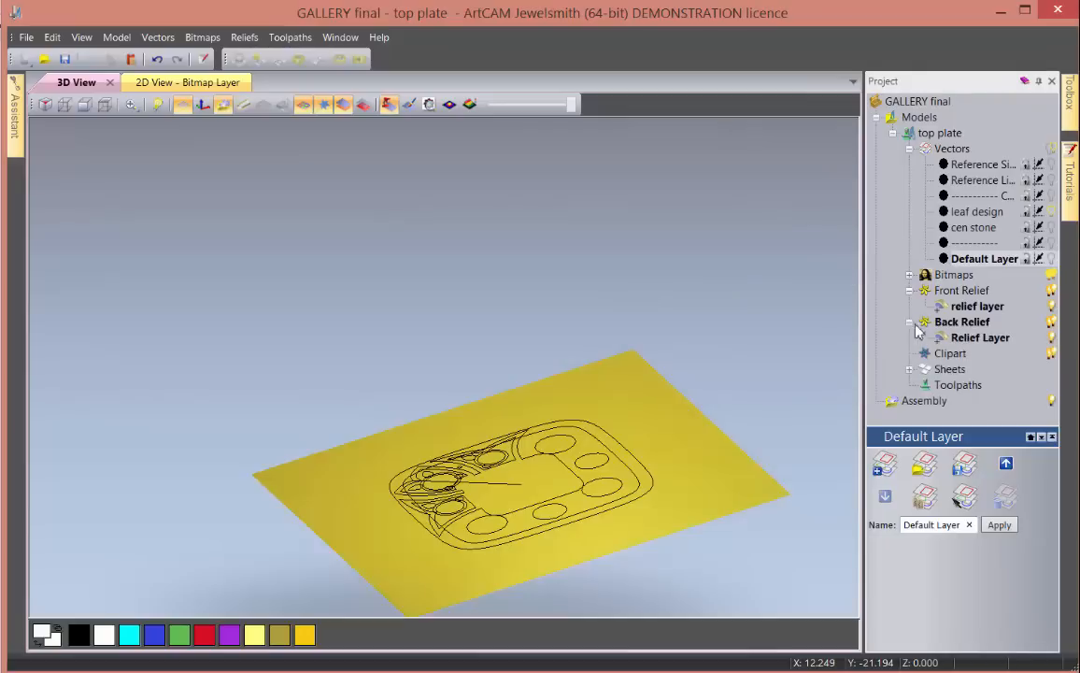
left_click(973, 307)
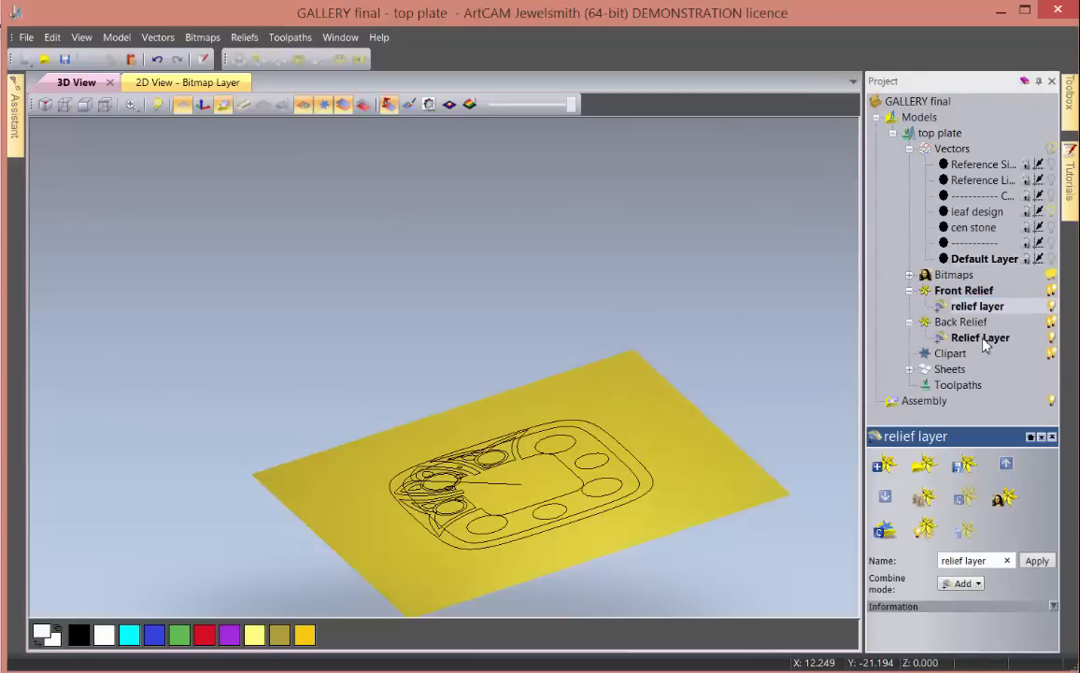
left_click(981, 339)
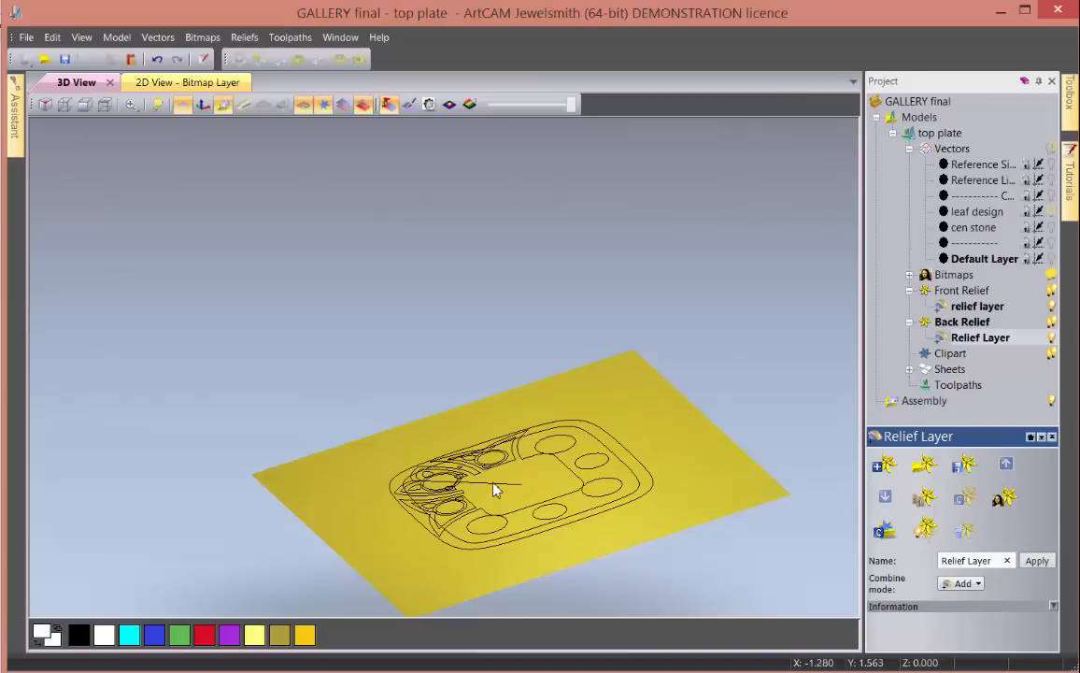
left_click_drag(496, 490, 557, 477)
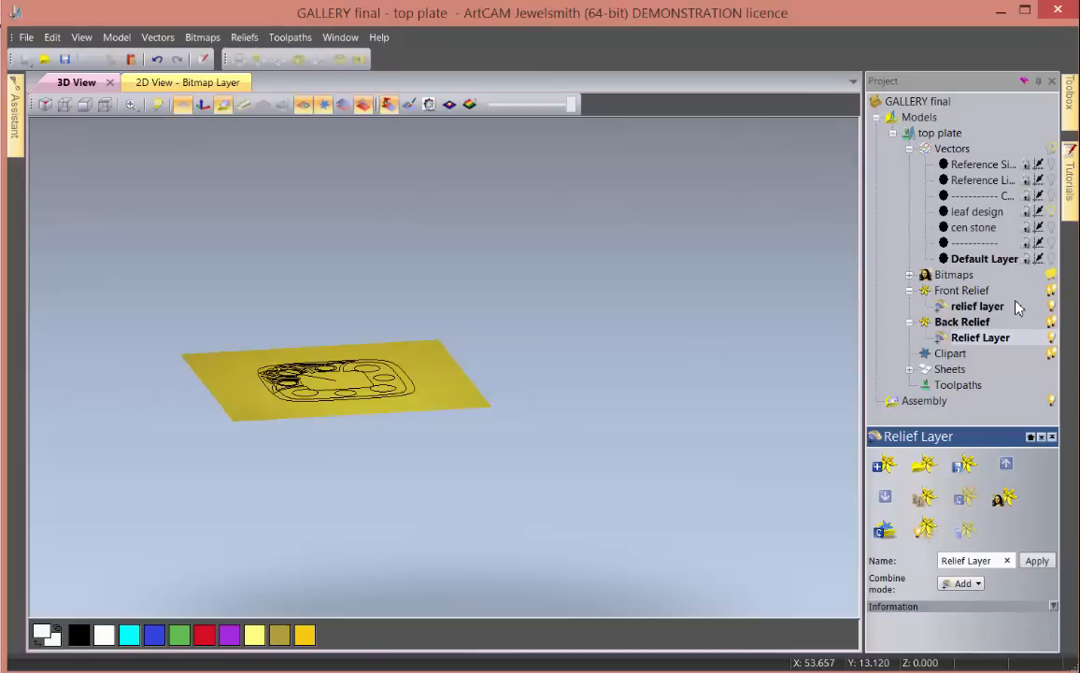
- Rename the front relief's layer as "leaf des"
left_click(971, 307)
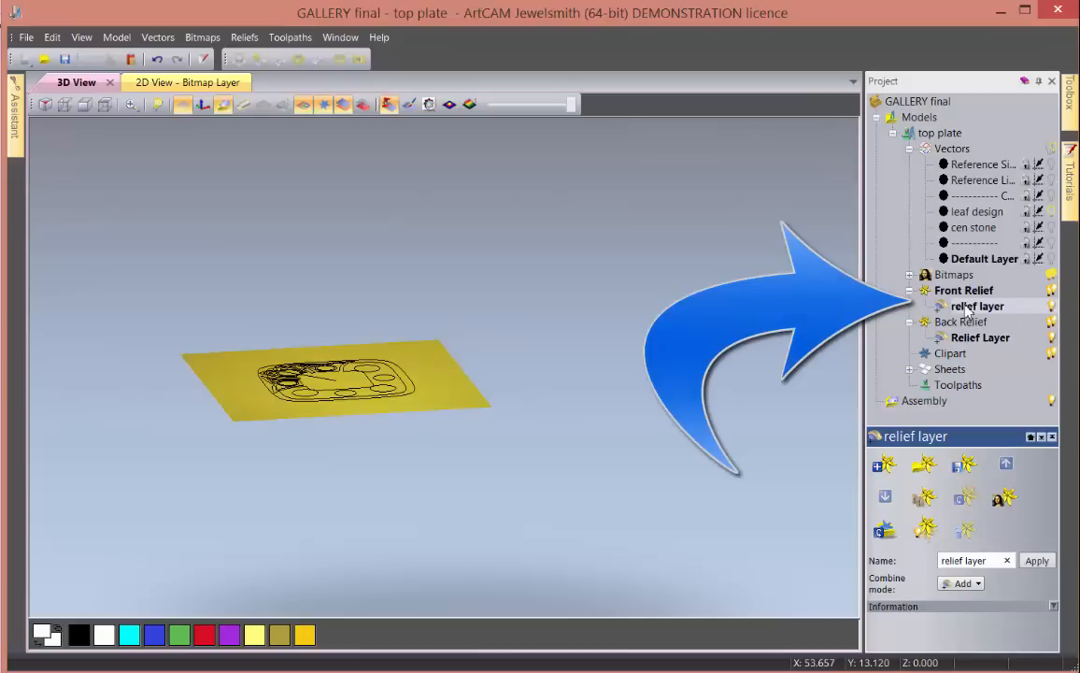
right_click(988, 313)
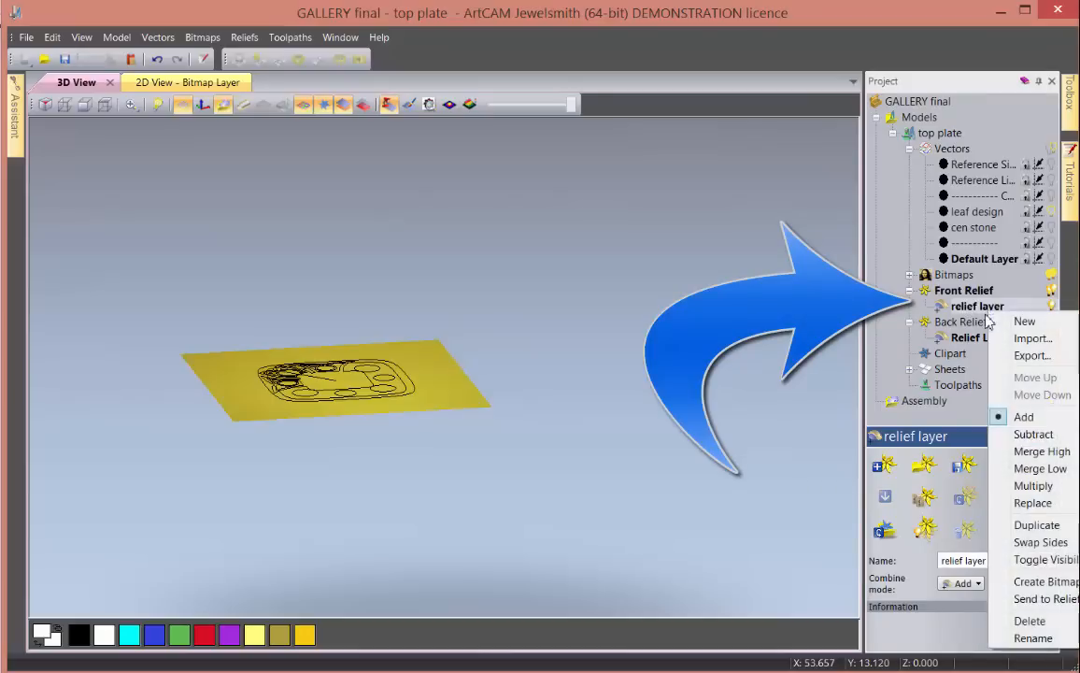
left_click(1033, 639)
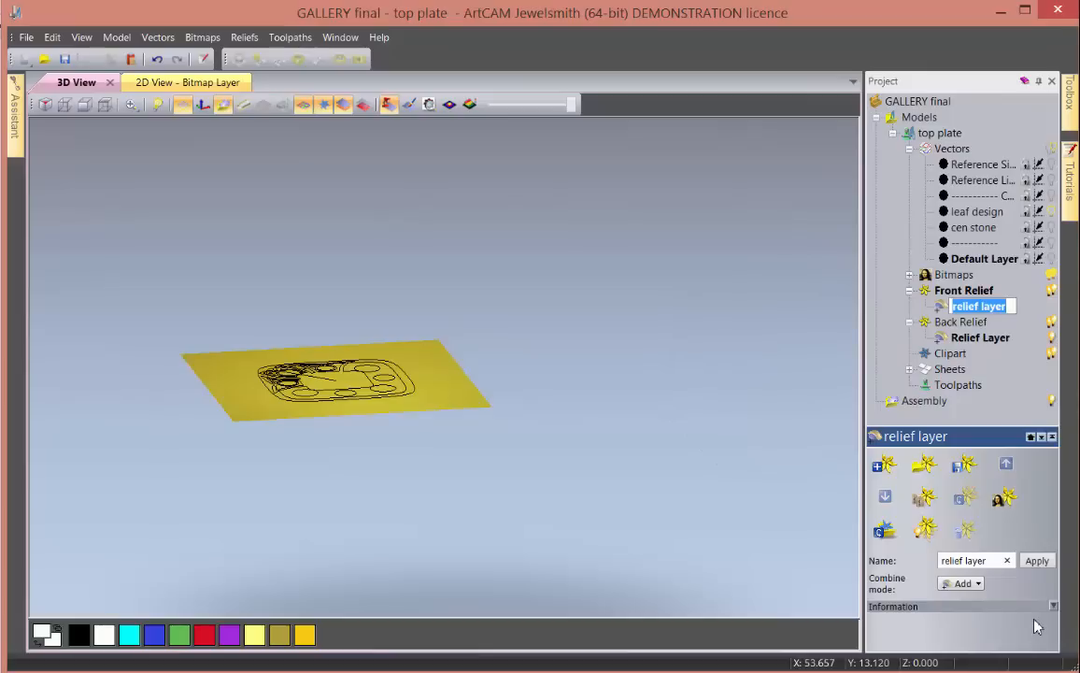
type("t")
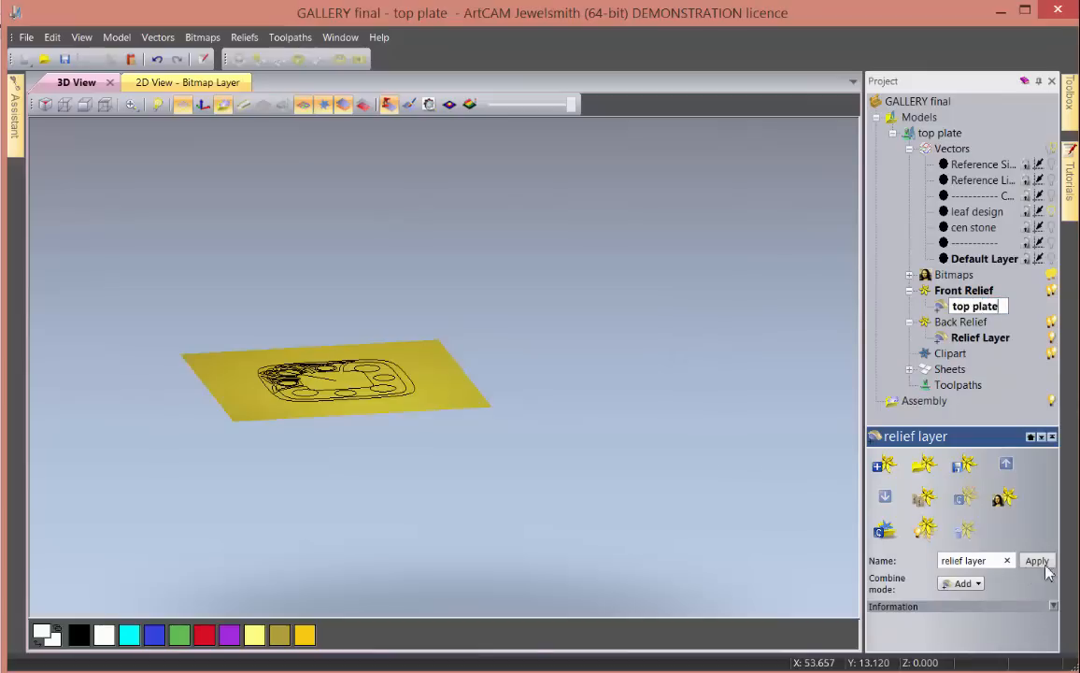
type("op plate")
left_click_drag(1000, 311, 928, 306)
type("lea")
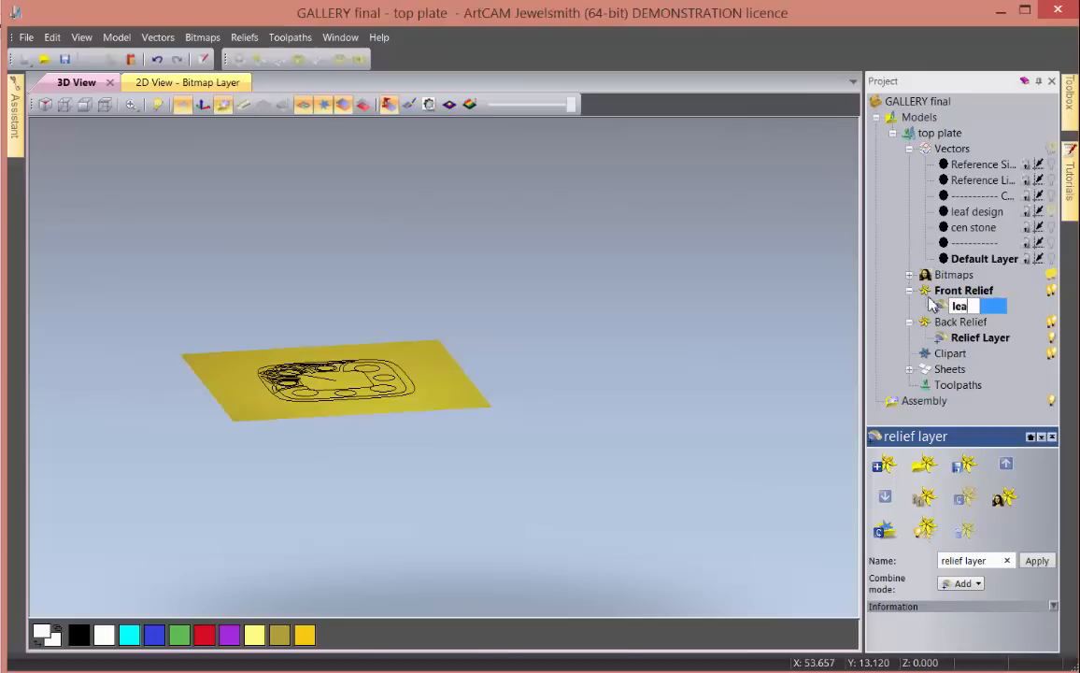
type("f des")
key("Return")
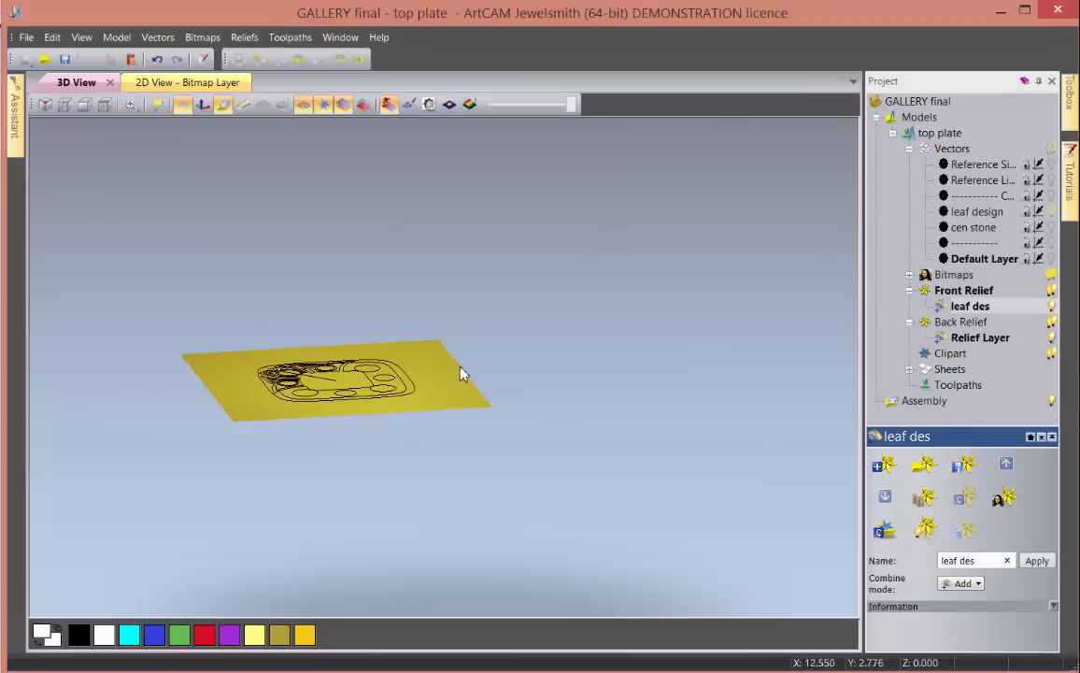
- Build a round 13-degree dome with no height limit from the outer 14 mm rounded square, using the Shape Editor's Add combine mode
left_click_drag(462, 374, 452, 414)
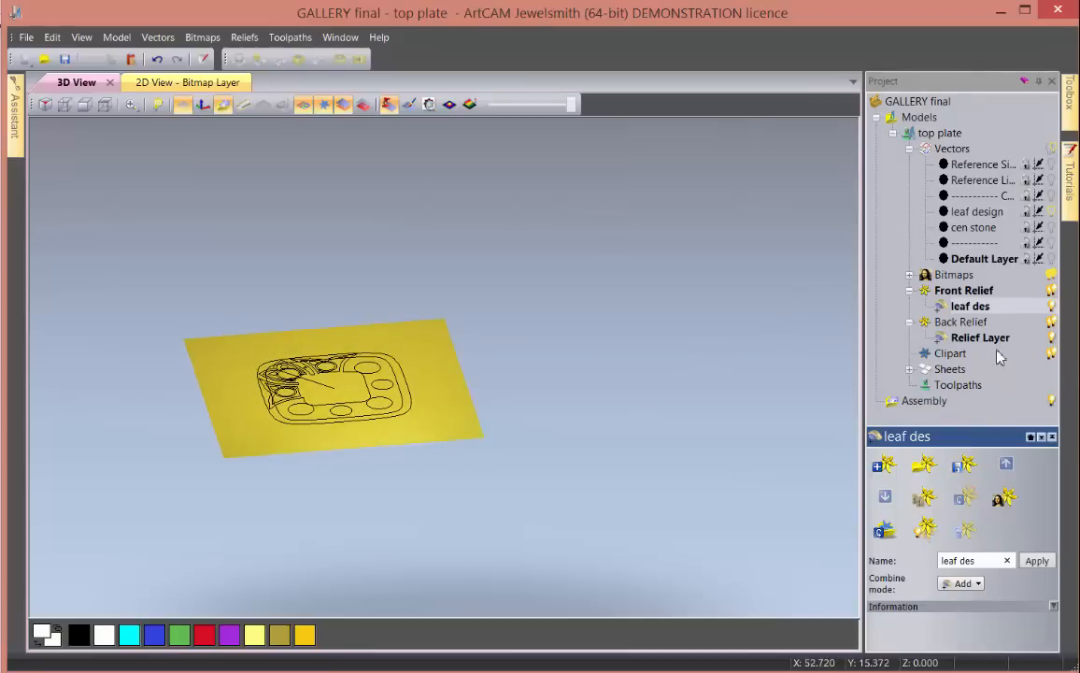
mouse_move(409, 412)
left_mouse_down()
mouse_move(407, 387)
mouse_move(409, 410)
left_mouse_up()
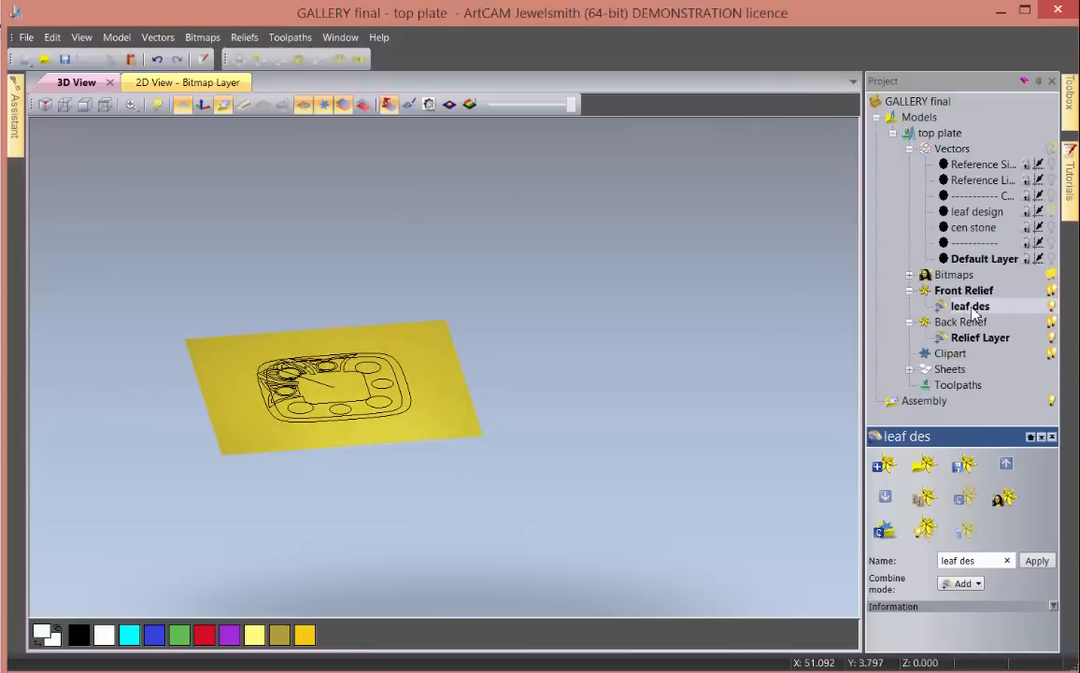
left_click(404, 382)
left_click_drag(323, 434, 314, 401)
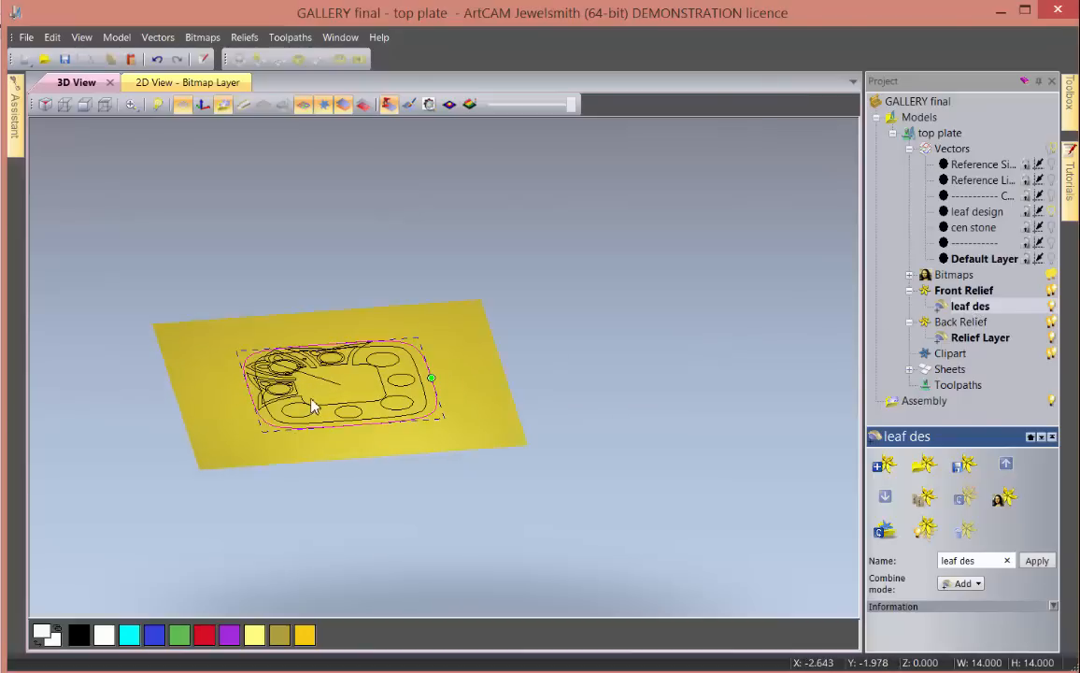
double_click(327, 376)
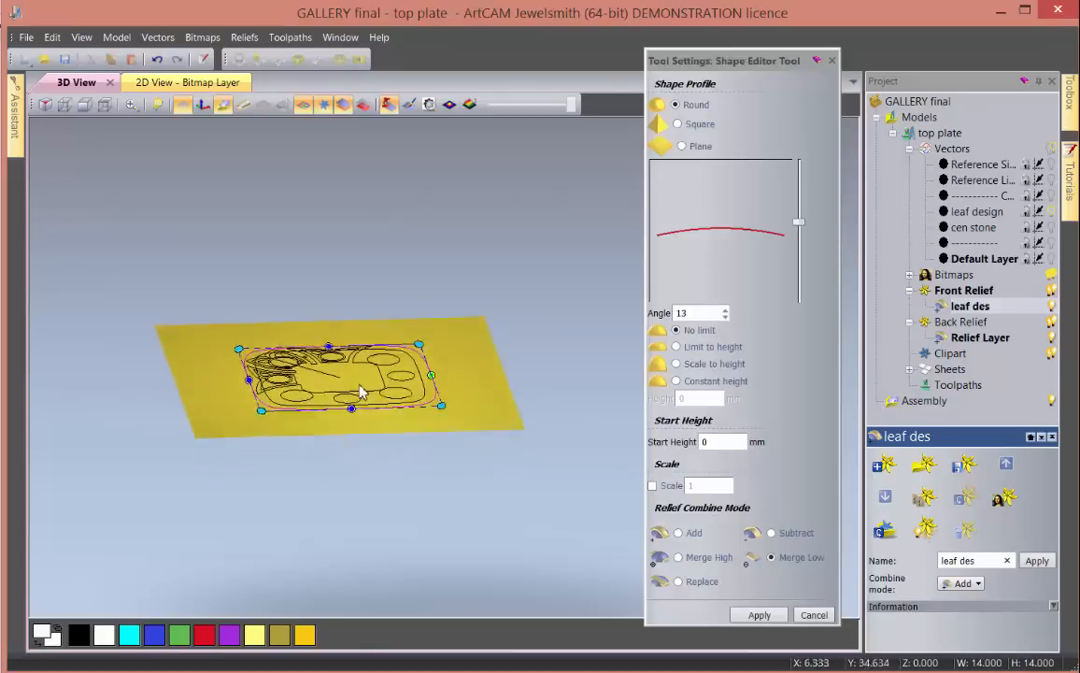
left_click_drag(360, 389, 357, 345)
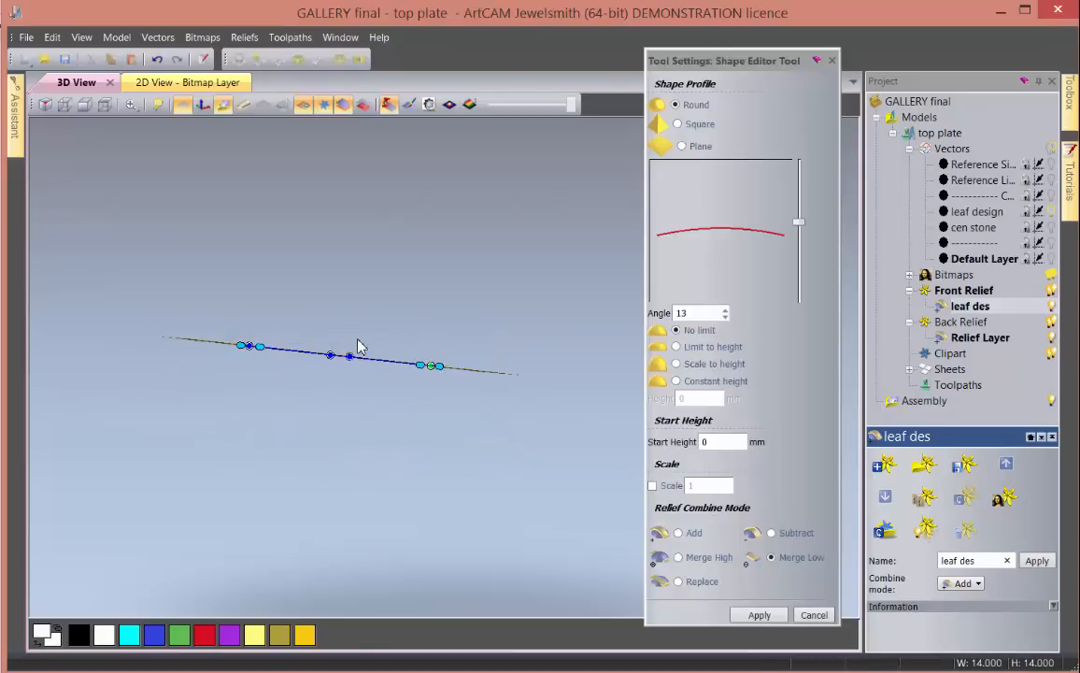
left_click(680, 534)
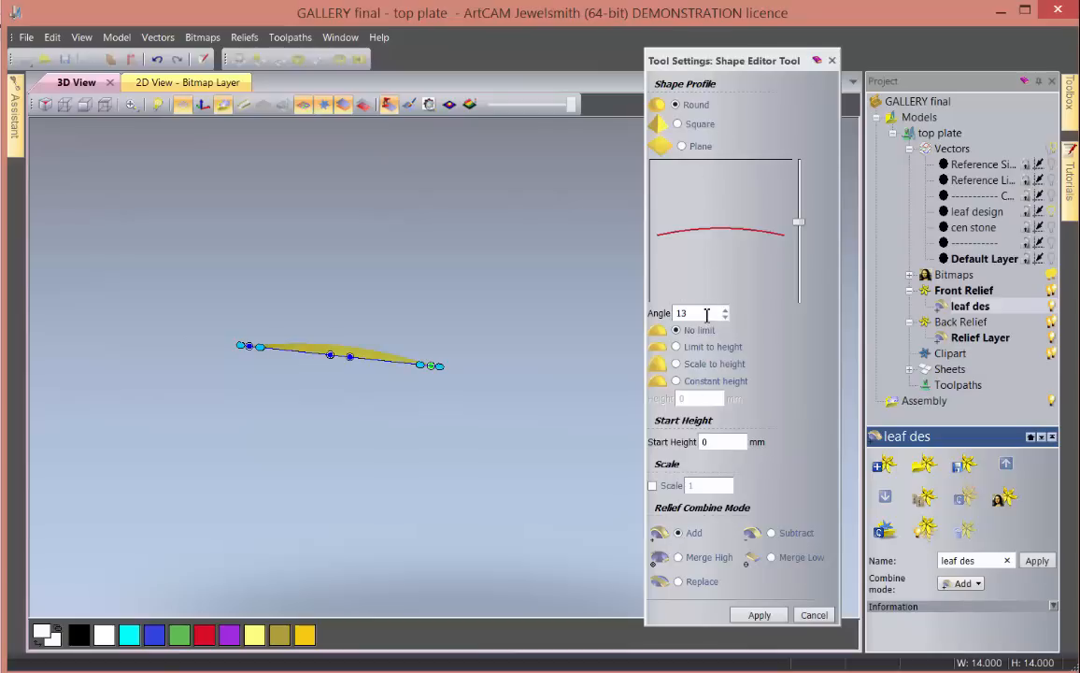
- Check the dome's profile from the side and hide the flat zero plane around it
left_click(313, 378)
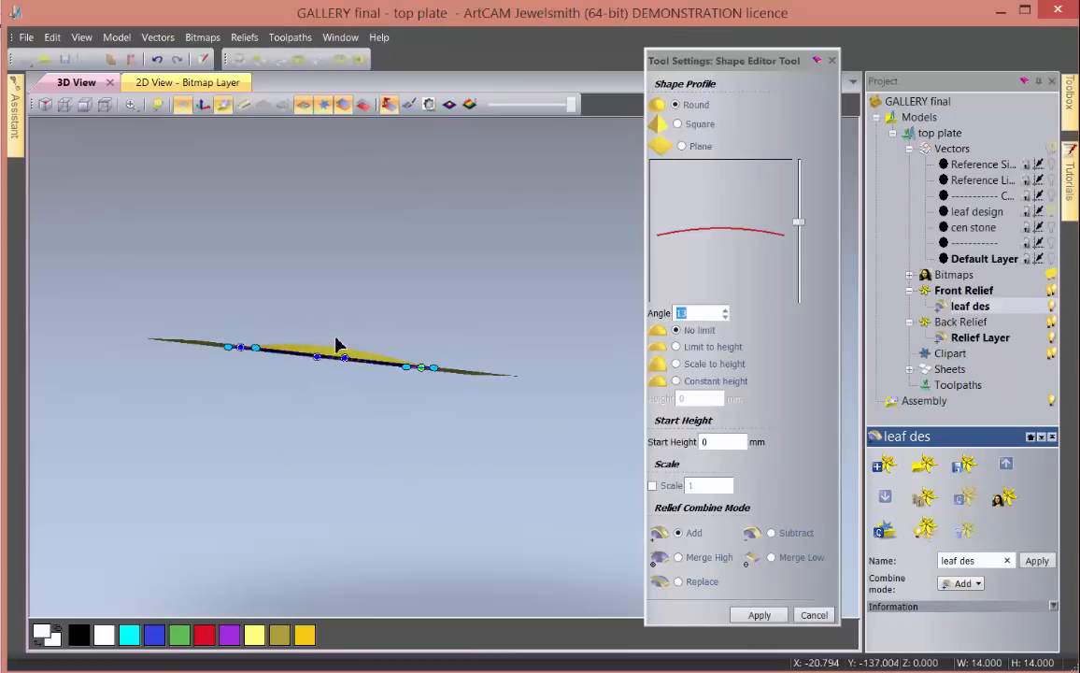
scroll(337, 345, "up", 3)
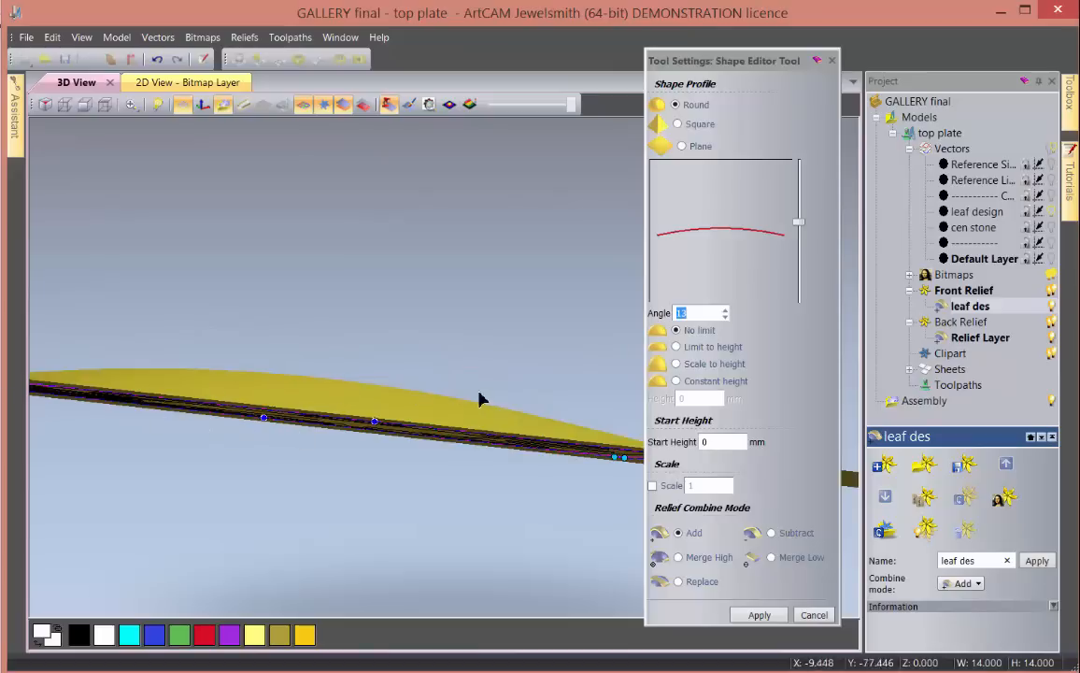
left_click_drag(407, 374, 355, 413)
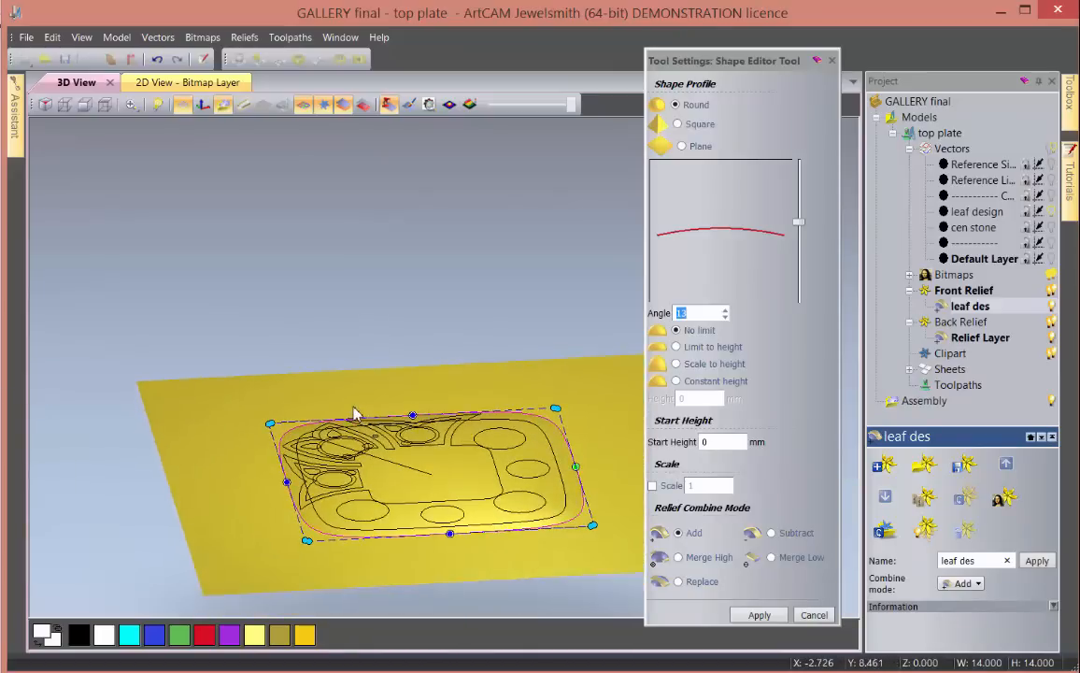
left_click(182, 103)
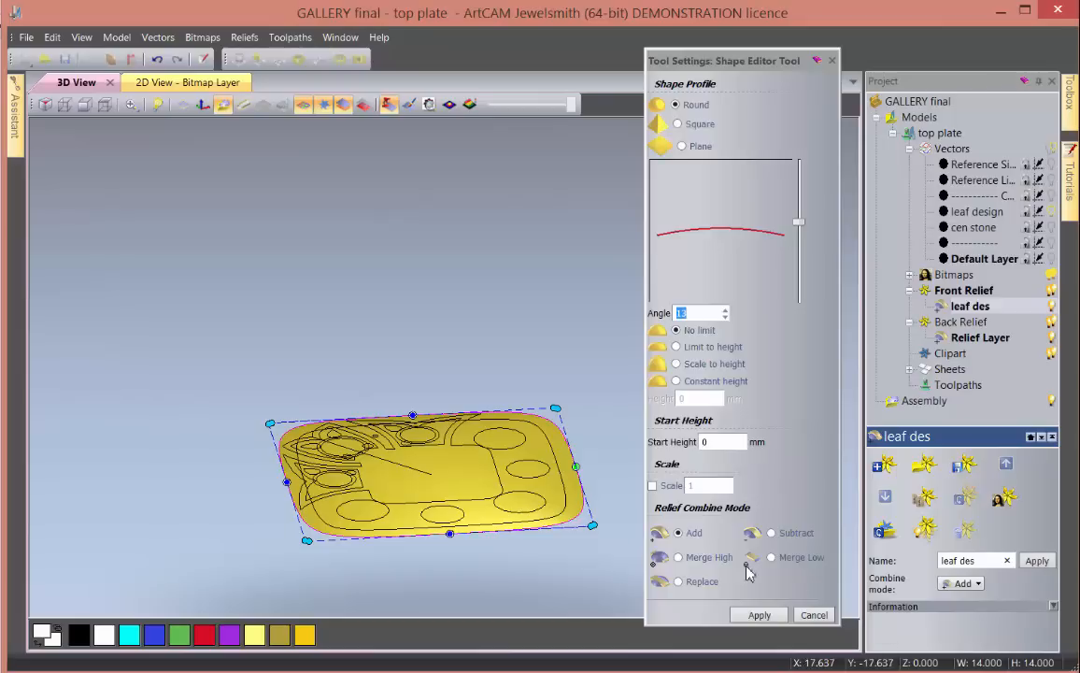
- Try applying the round shape to the dome a second time and close the Shape Editor
left_click(759, 616)
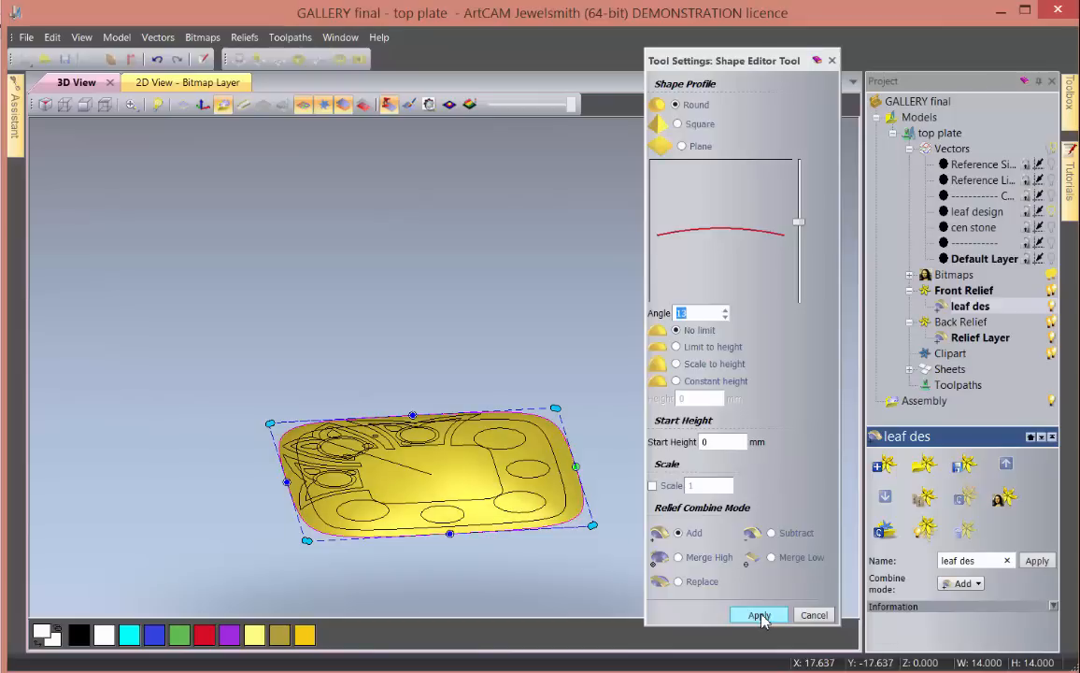
left_click_drag(519, 578, 506, 499)
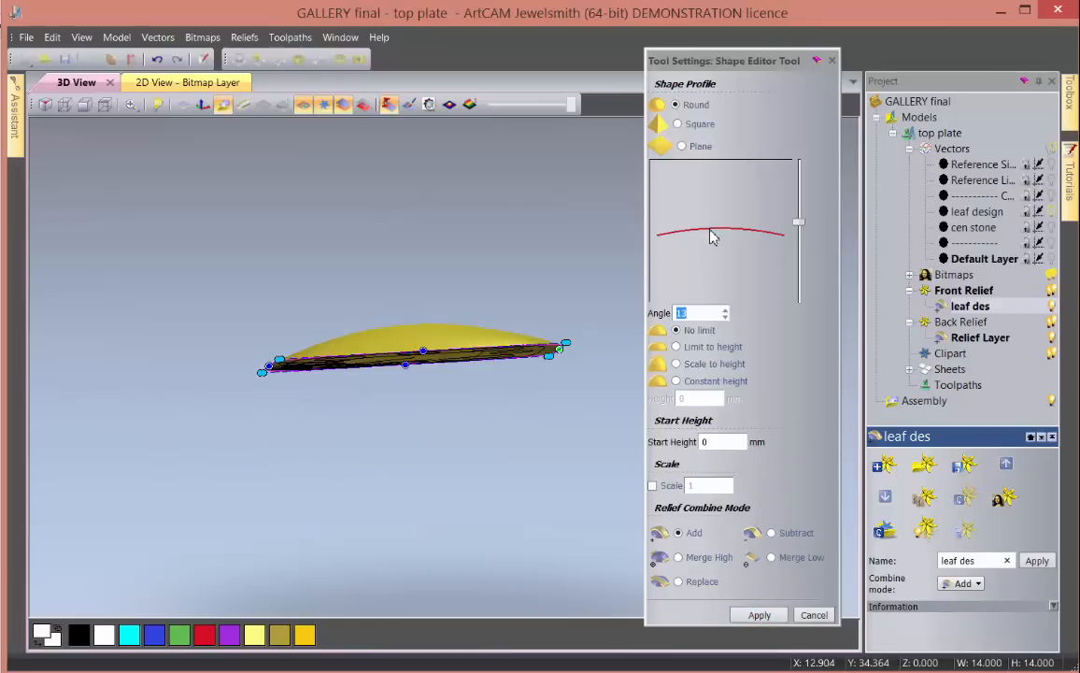
left_click(813, 615)
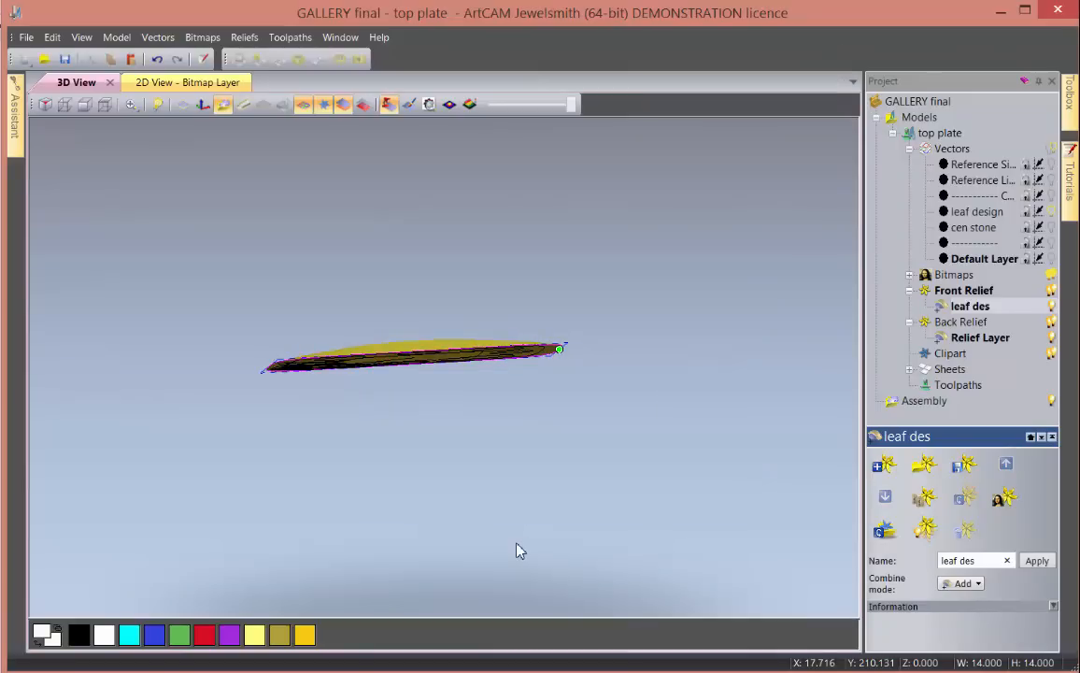
- Duplicate the leaf des layer within the front relief
left_click_drag(537, 396, 262, 523)
left_click_drag(552, 490, 390, 502)
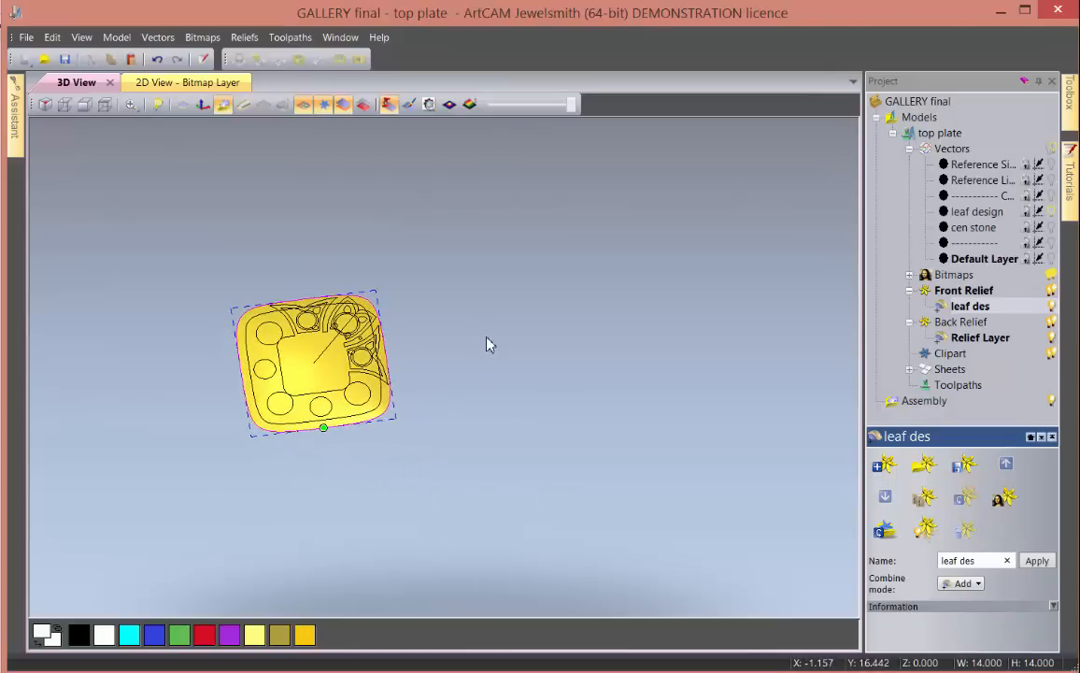
left_click_drag(565, 506, 649, 317)
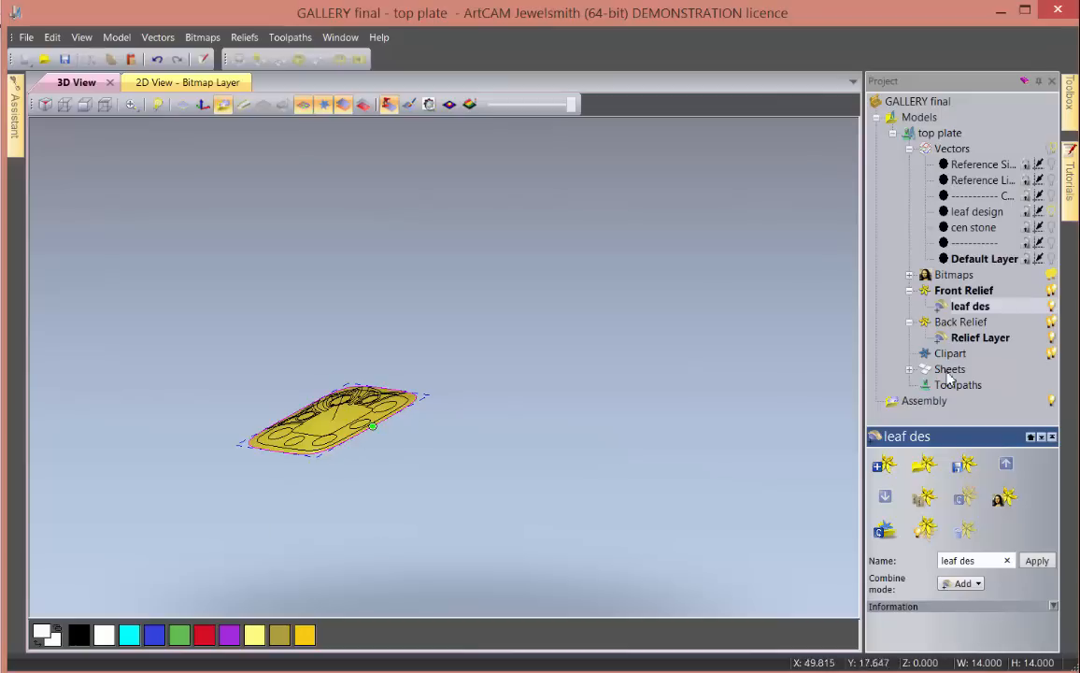
right_click(981, 308)
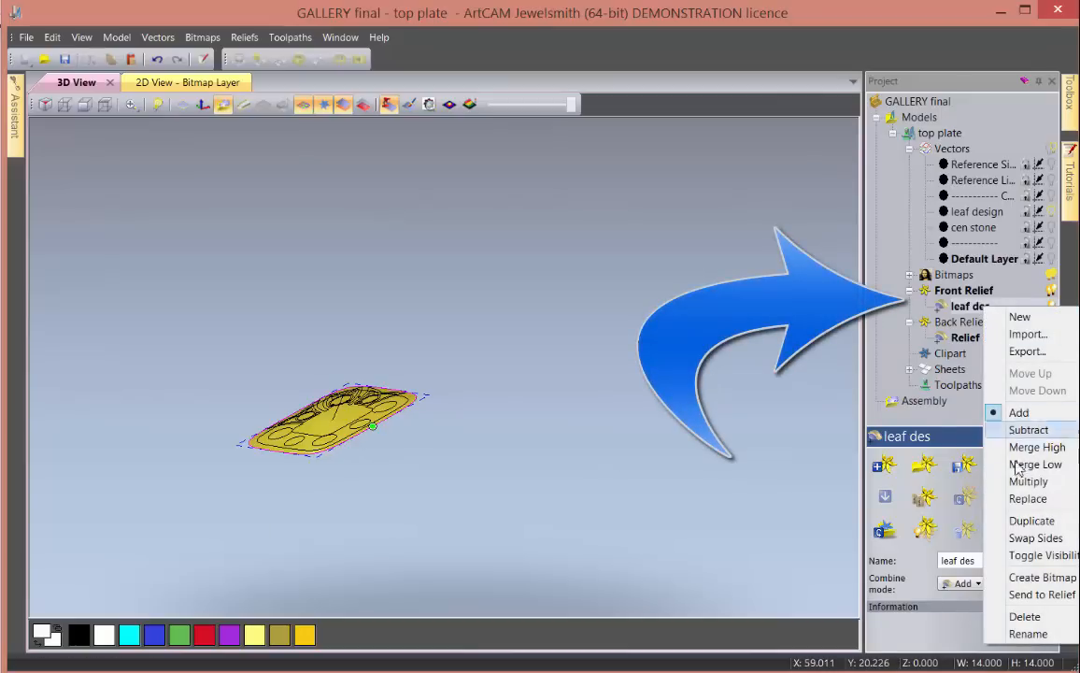
left_click(1028, 520)
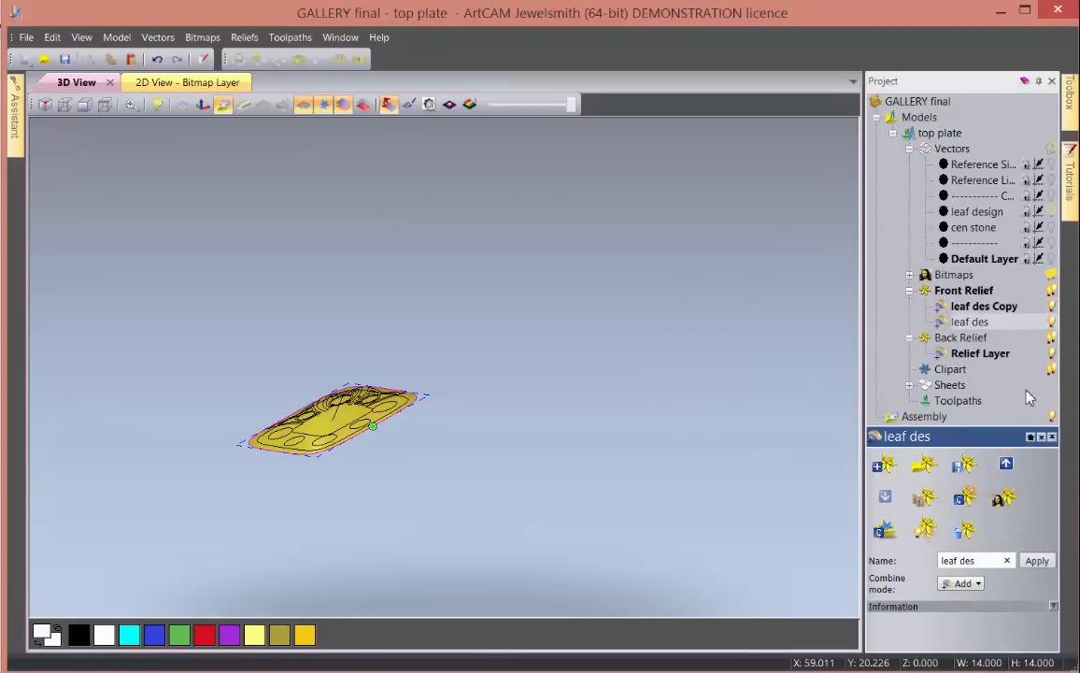
- Swap the leaf des Copy layer from the front relief to the back relief
left_click(986, 308)
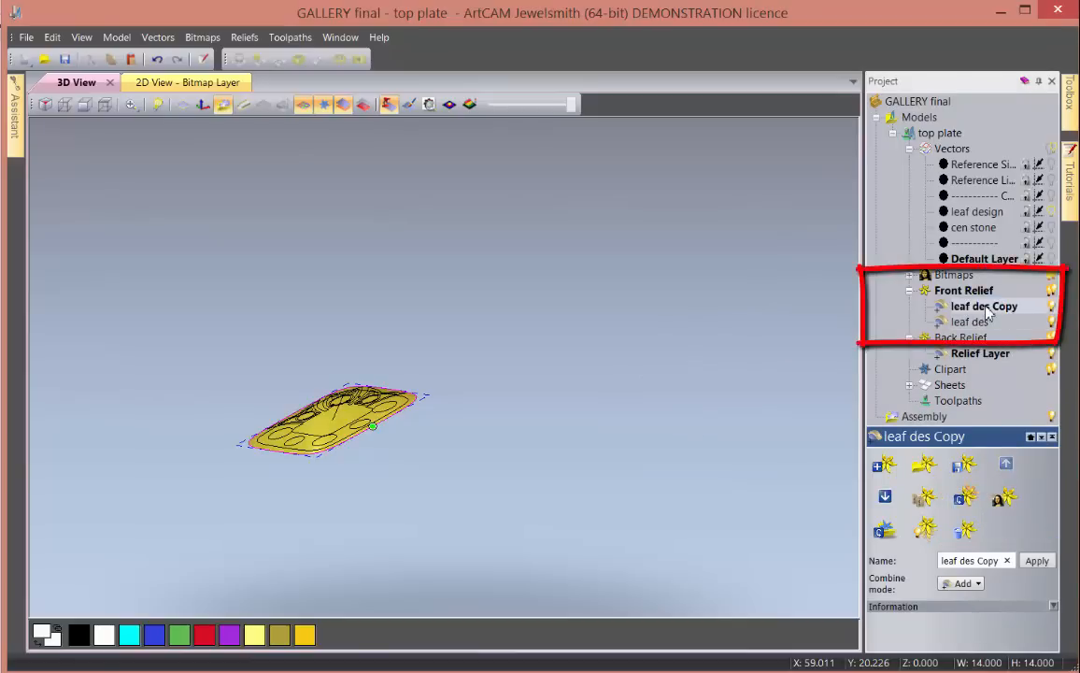
right_click(988, 312)
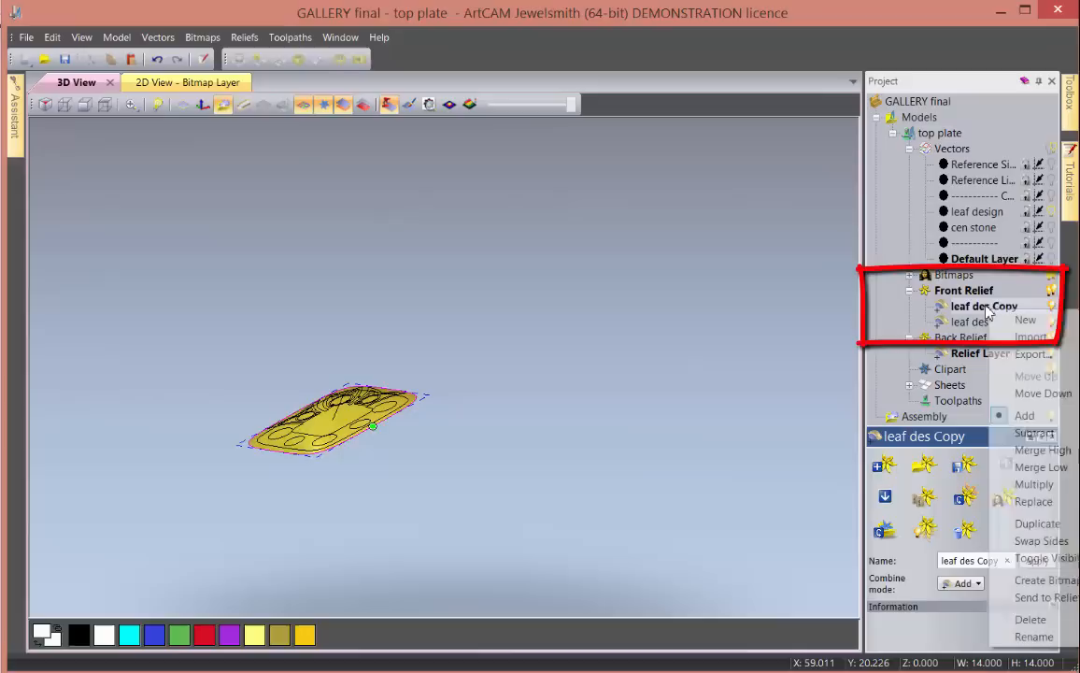
left_click(1033, 540)
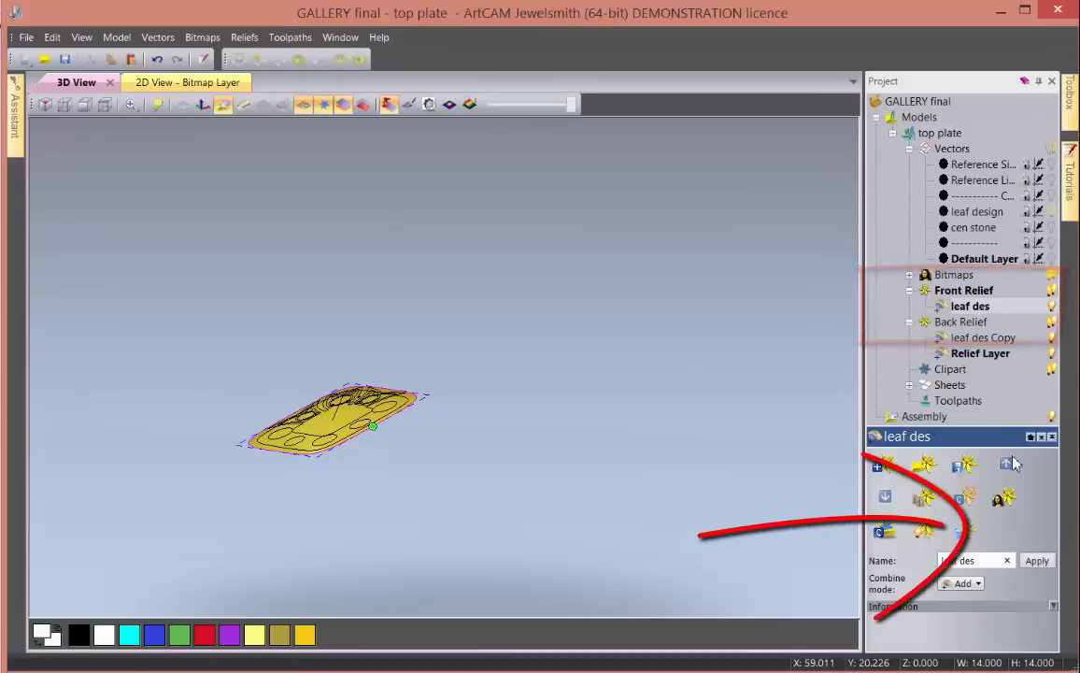
- Delete the extra layer named Relief Layer from the back relief, keeping only leaf des Copy
left_click(976, 353)
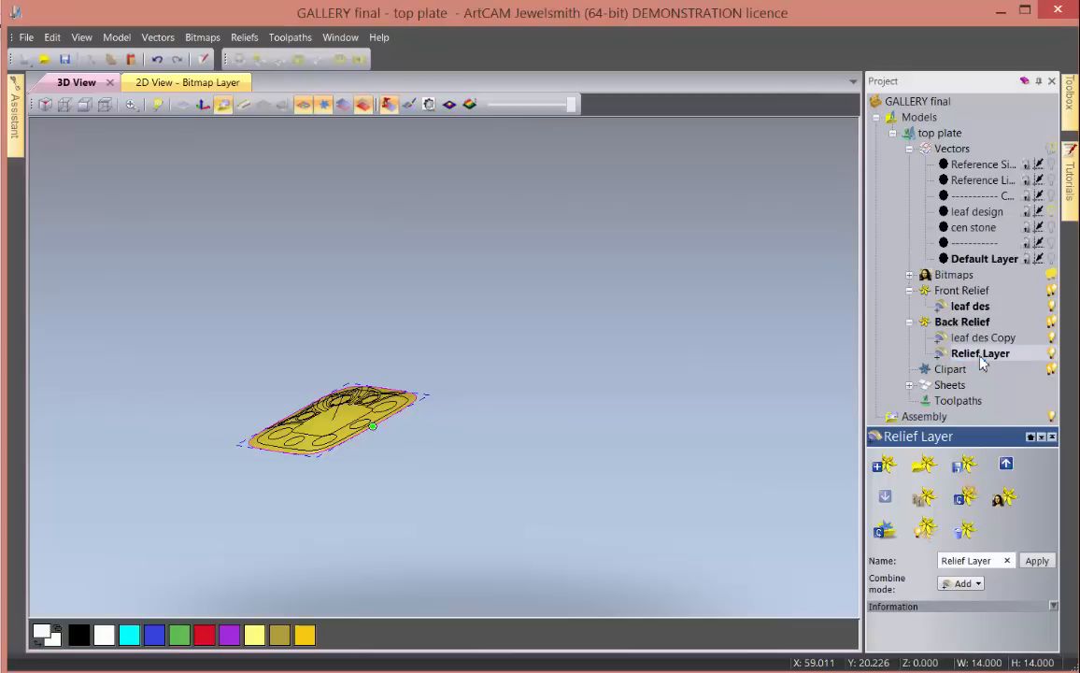
right_click(984, 359)
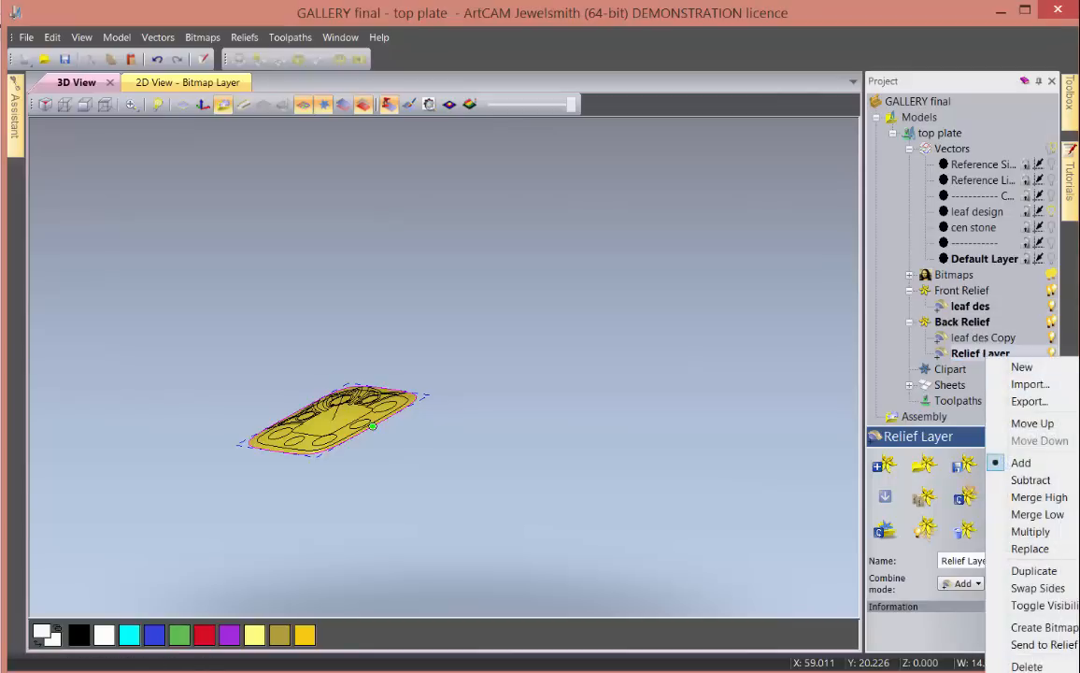
left_click(1026, 667)
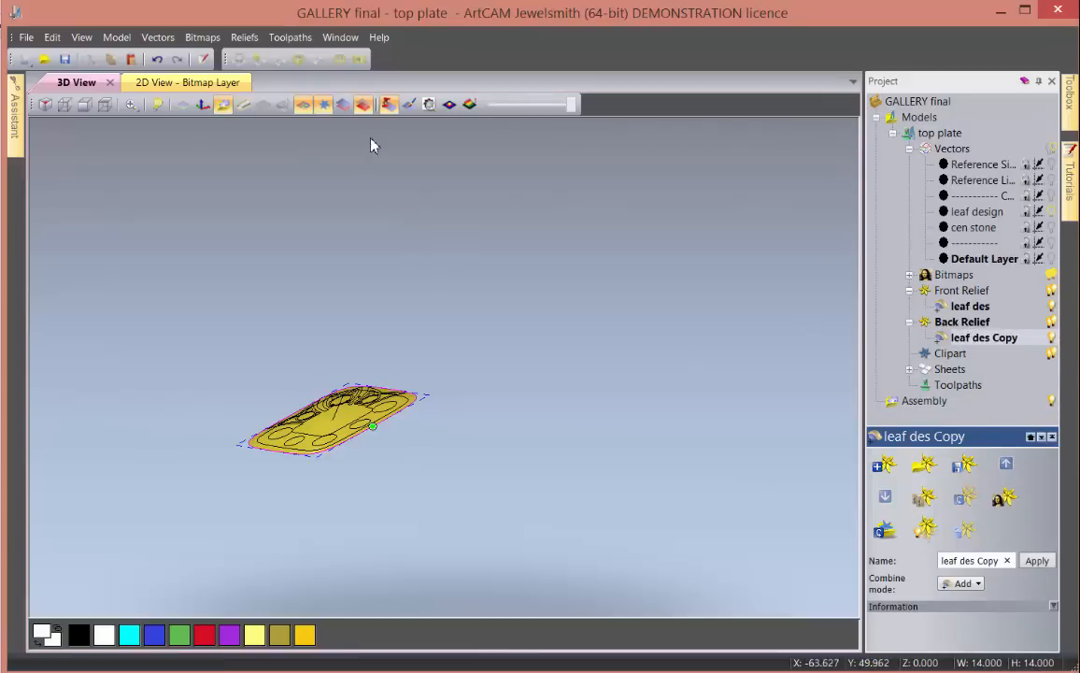
- Hide the vectors, examine the back relief and front relief separately, and display both reliefs together
mouse_move(363, 225)
left_mouse_down()
mouse_move(478, 427)
mouse_move(361, 475)
mouse_move(343, 167)
left_mouse_up()
left_click(303, 104)
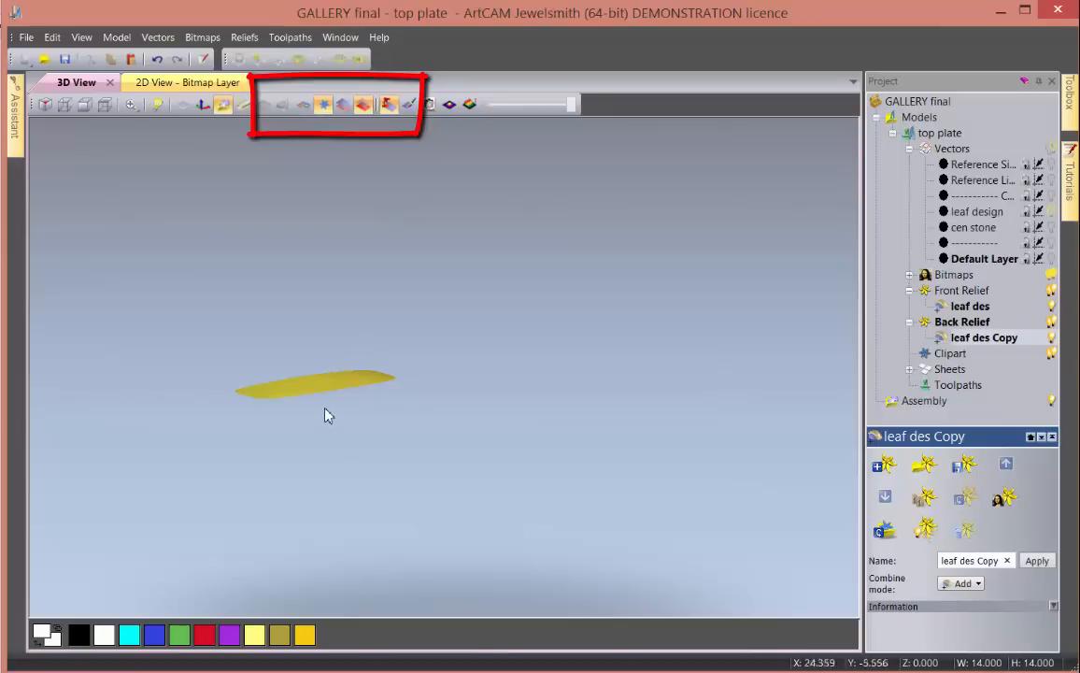
left_click_drag(328, 415, 353, 355)
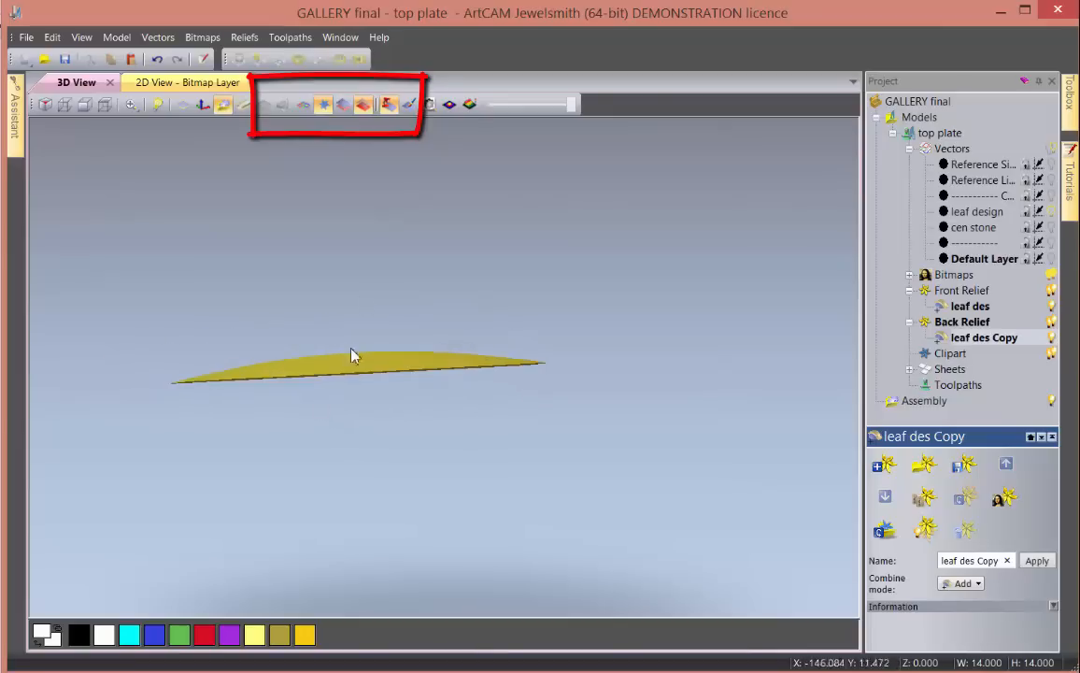
left_click(370, 106)
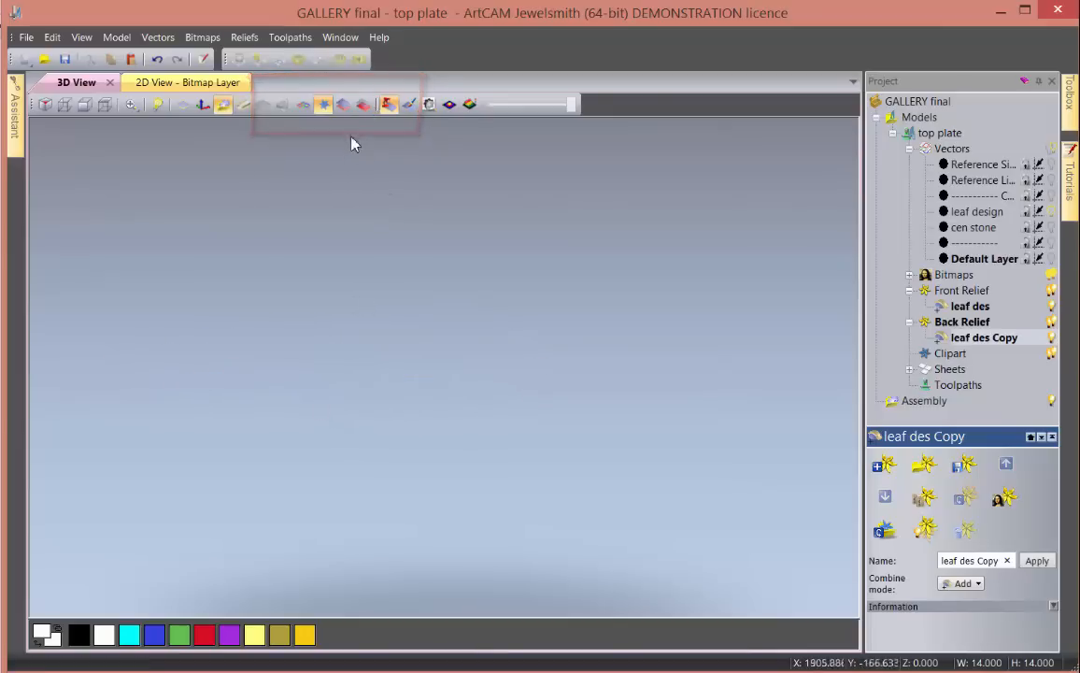
left_click(343, 105)
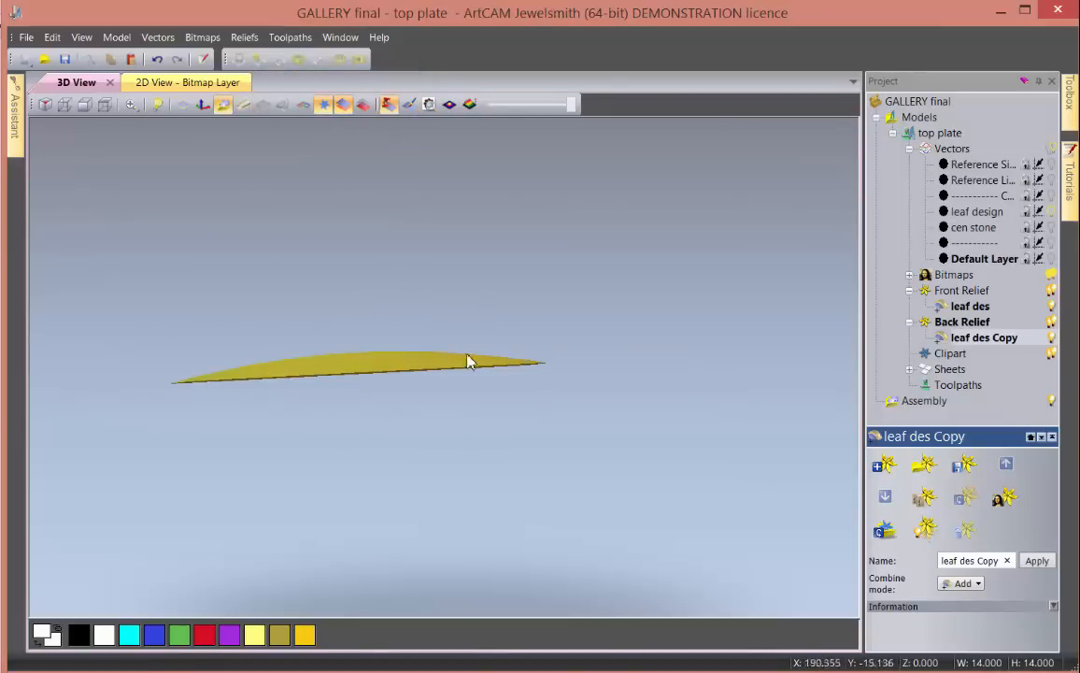
left_click_drag(568, 419, 582, 448)
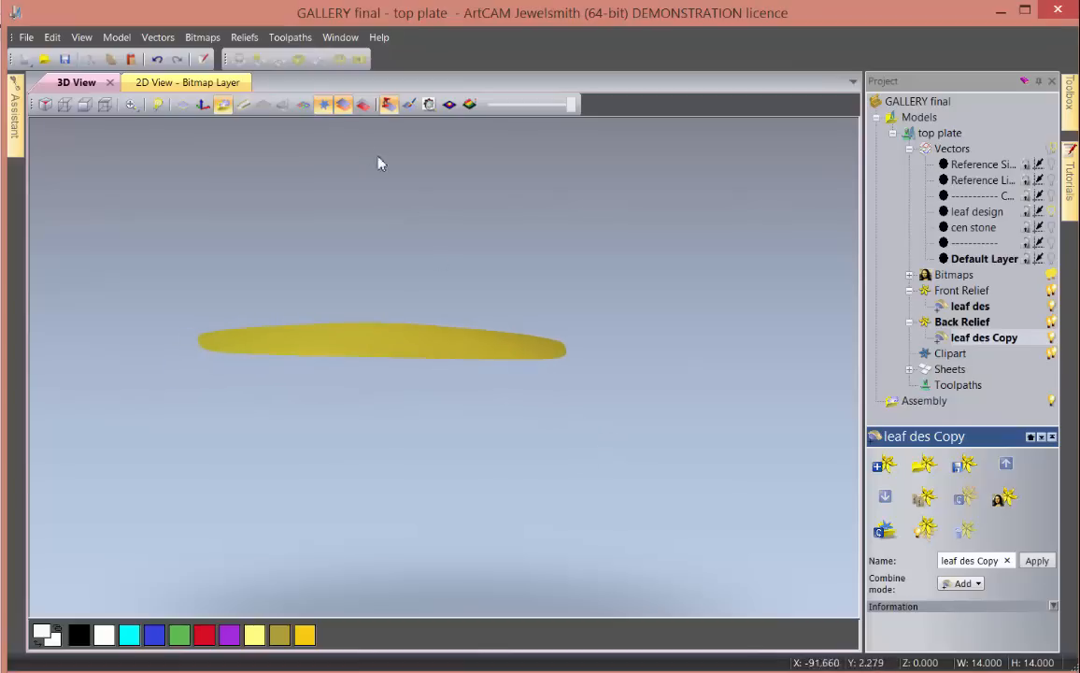
left_click_drag(378, 164, 325, 251)
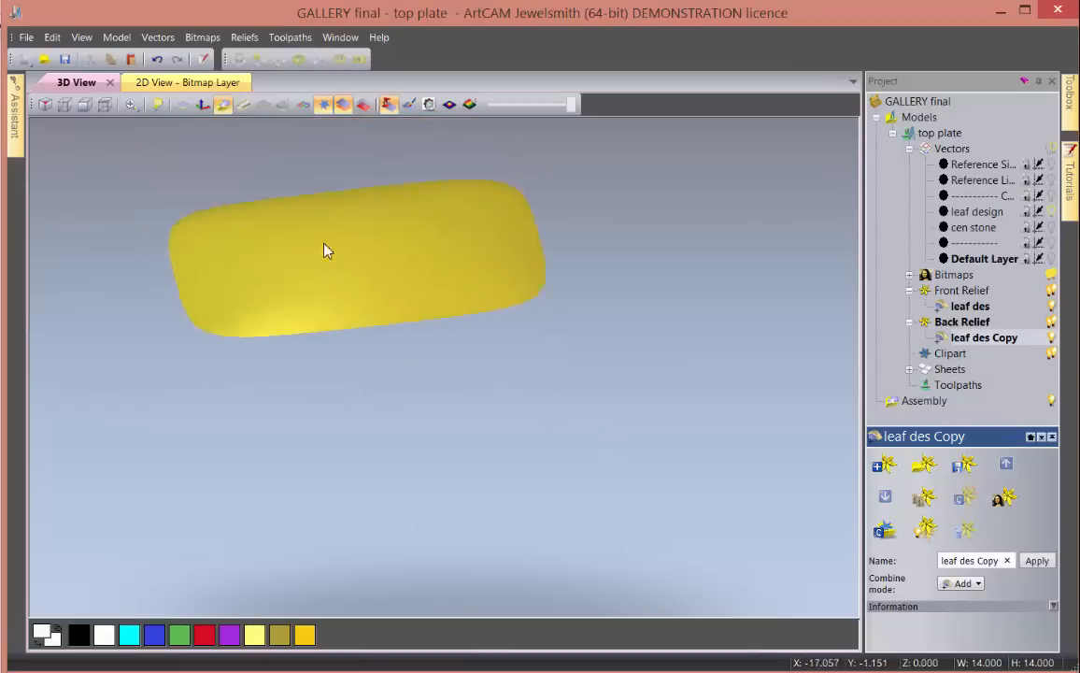
left_click(344, 103)
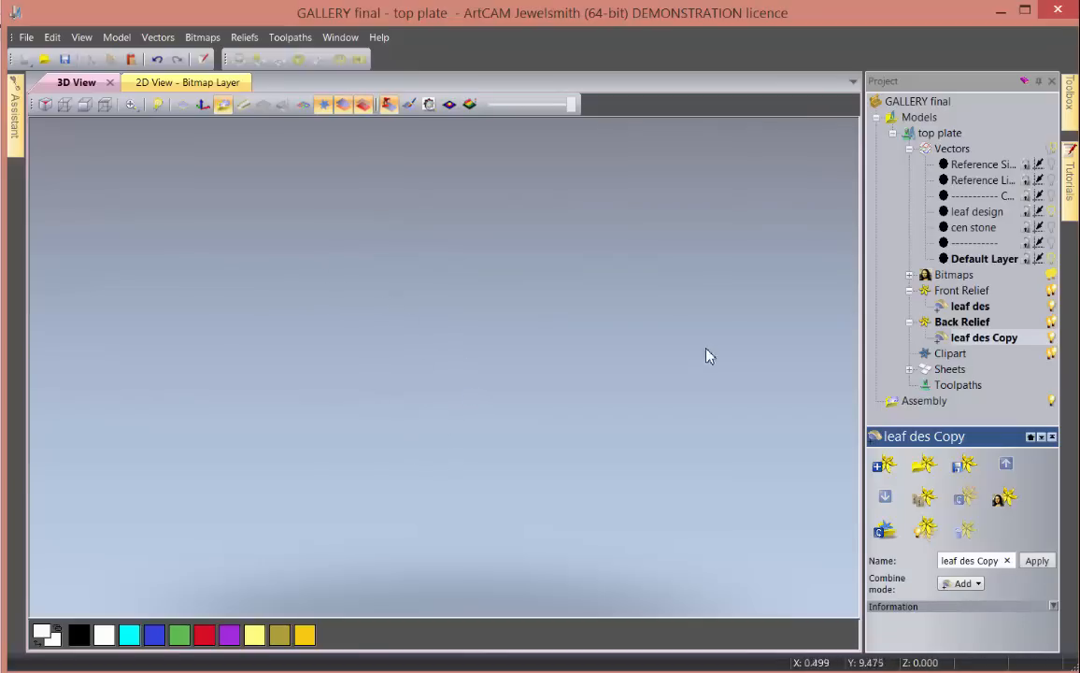
- Show the vectors again and delete all the vectors on the Default Layer
left_click(303, 105)
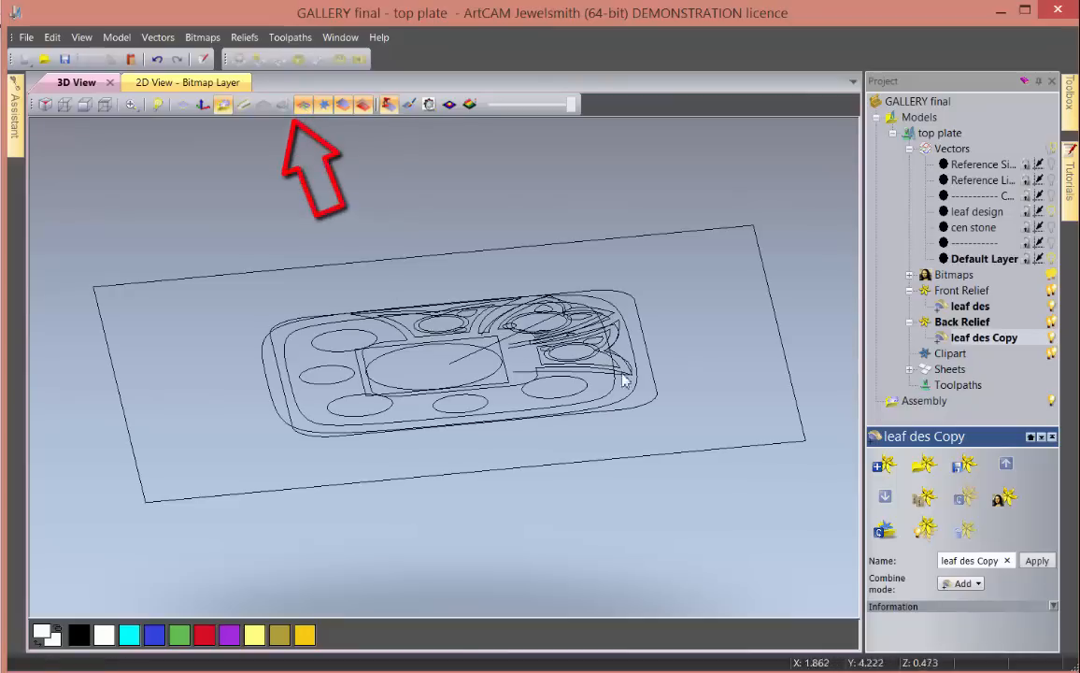
left_click_drag(624, 380, 378, 349)
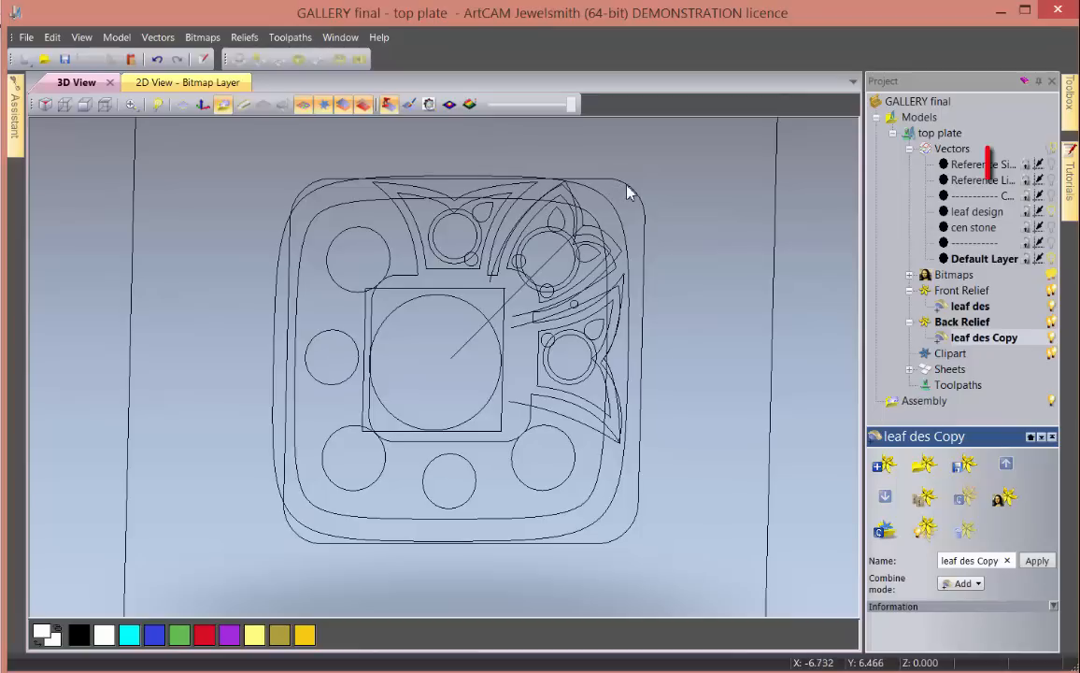
left_click(1052, 259)
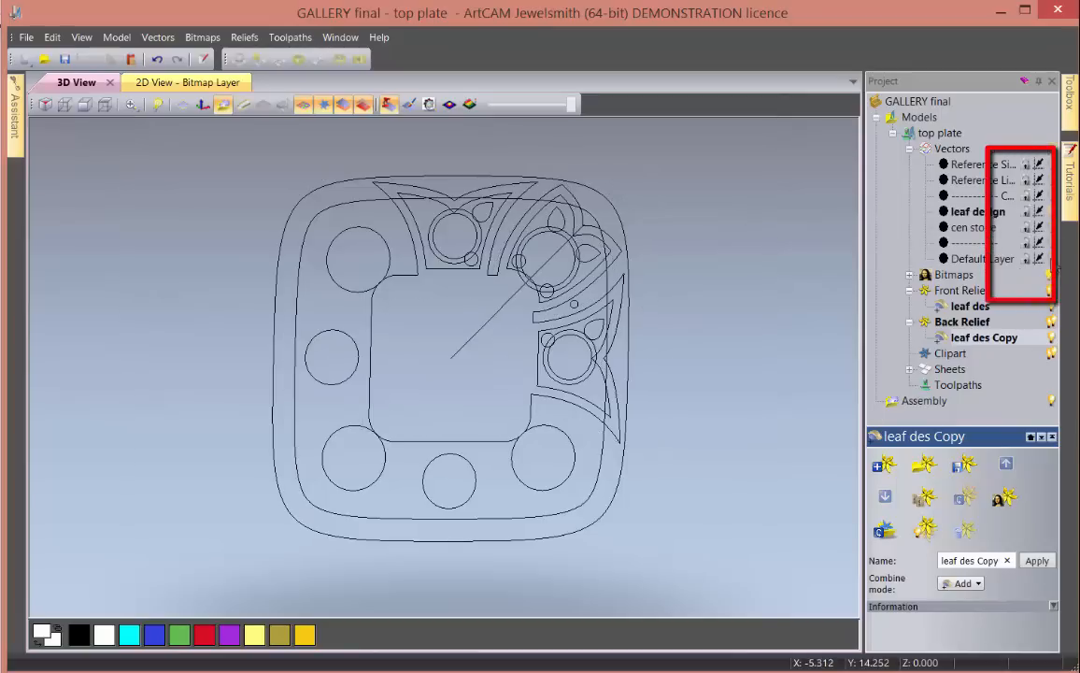
left_click(1052, 260)
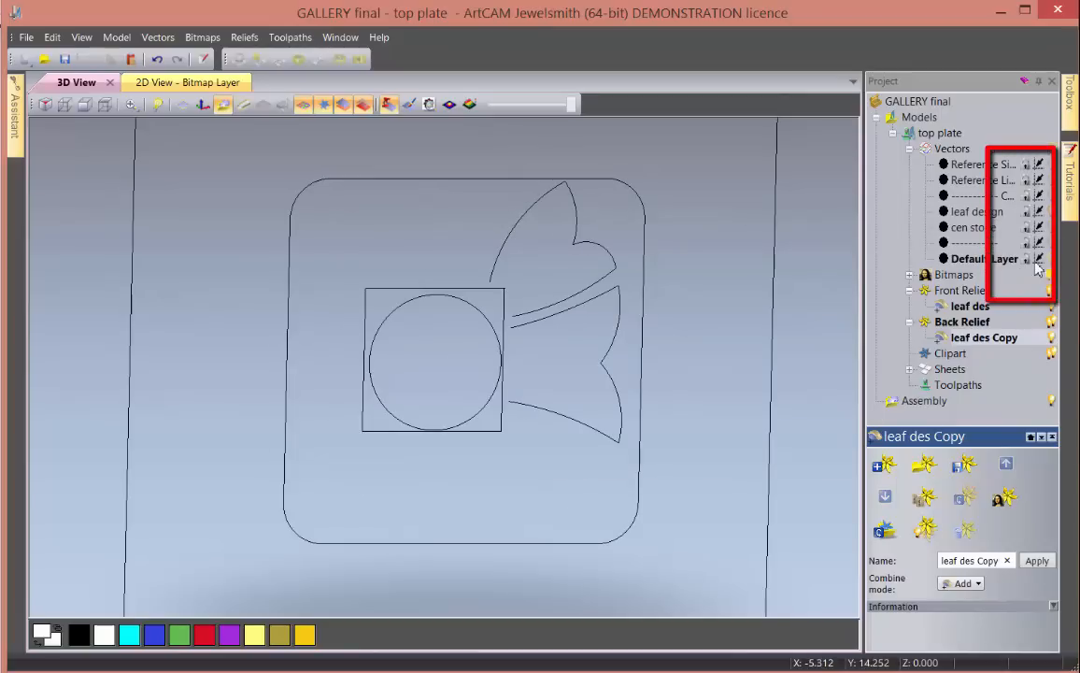
left_click(601, 542)
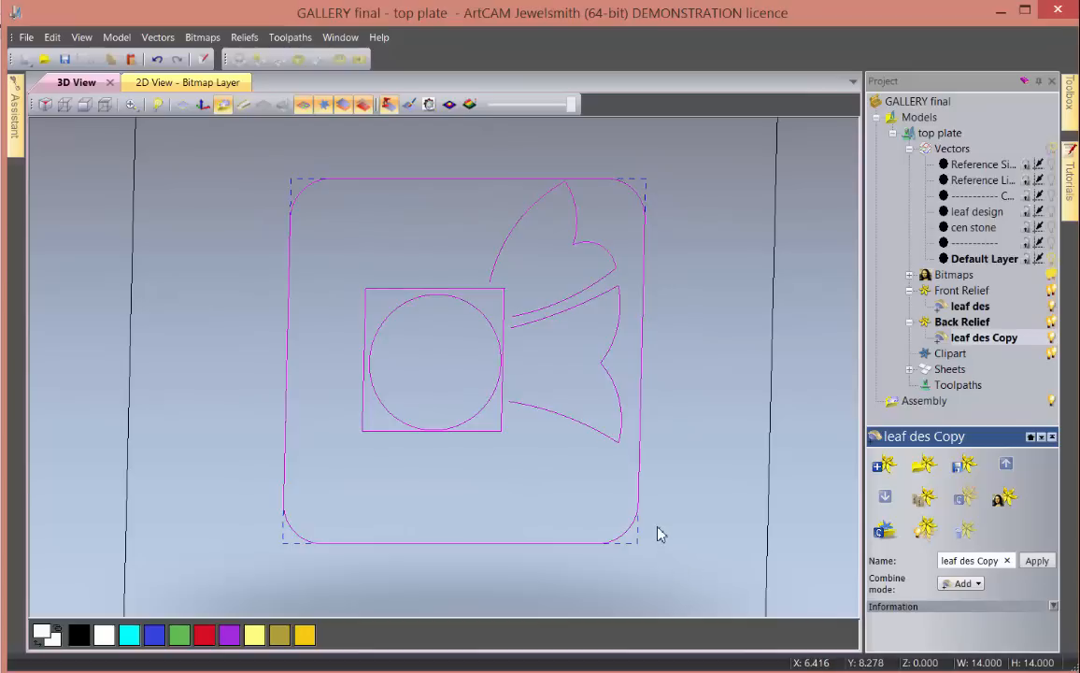
key("Delete")
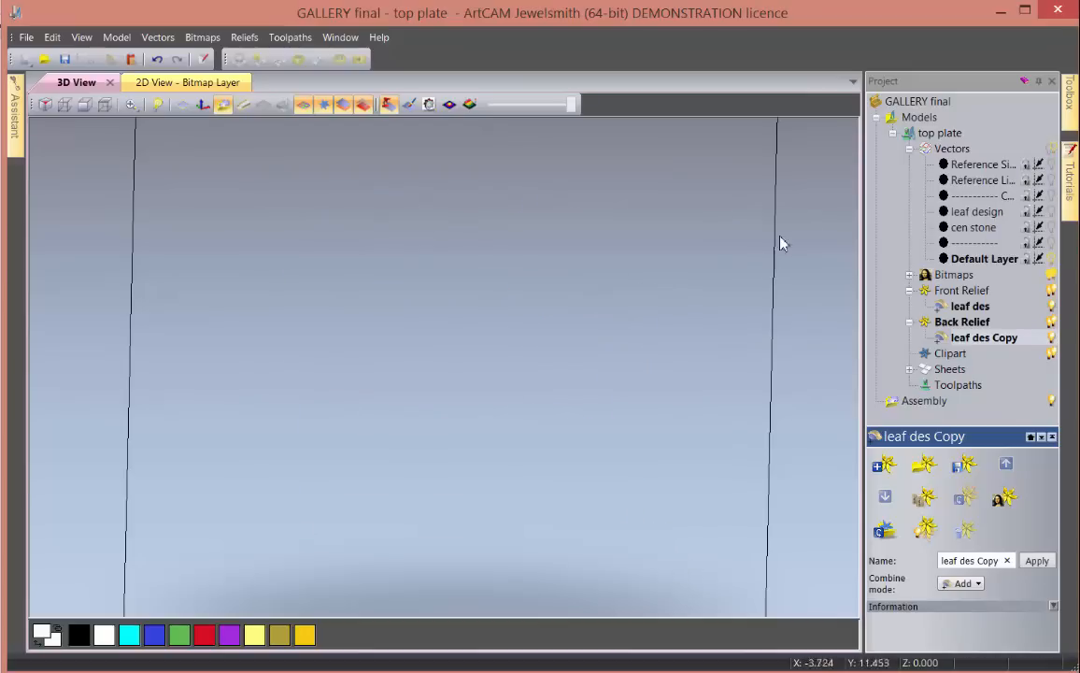
- Select the outer leaf outline on the leaf design layer and make the back relief active, viewing the plate from behind
left_click(977, 213)
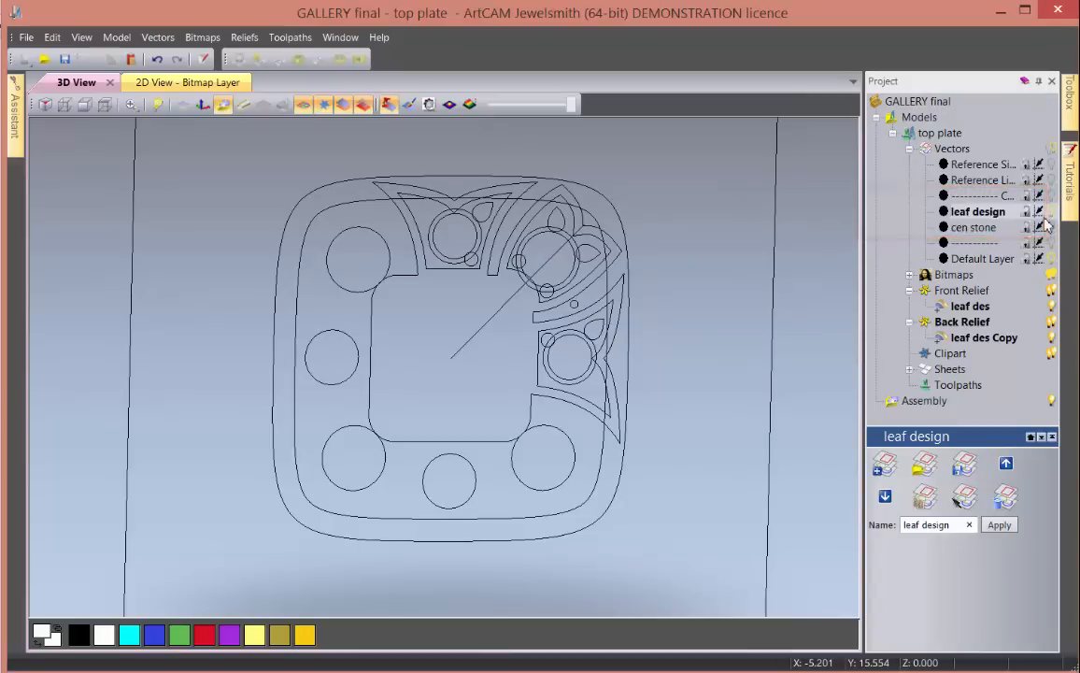
left_click(439, 196)
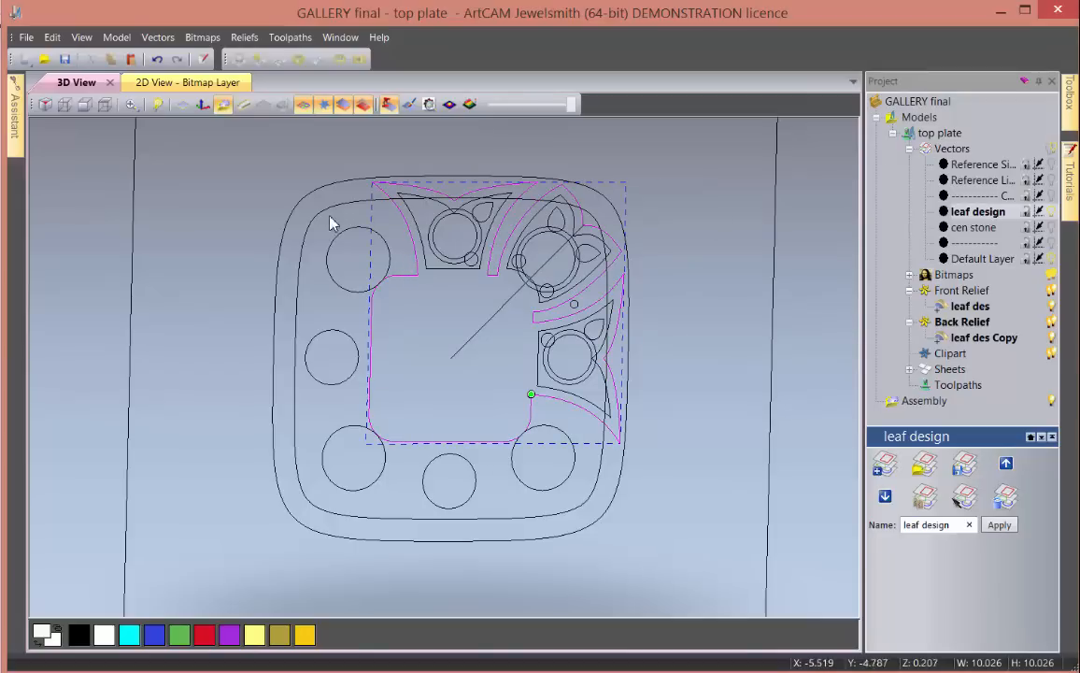
left_click_drag(204, 284, 412, 457)
left_click_drag(671, 367, 434, 303)
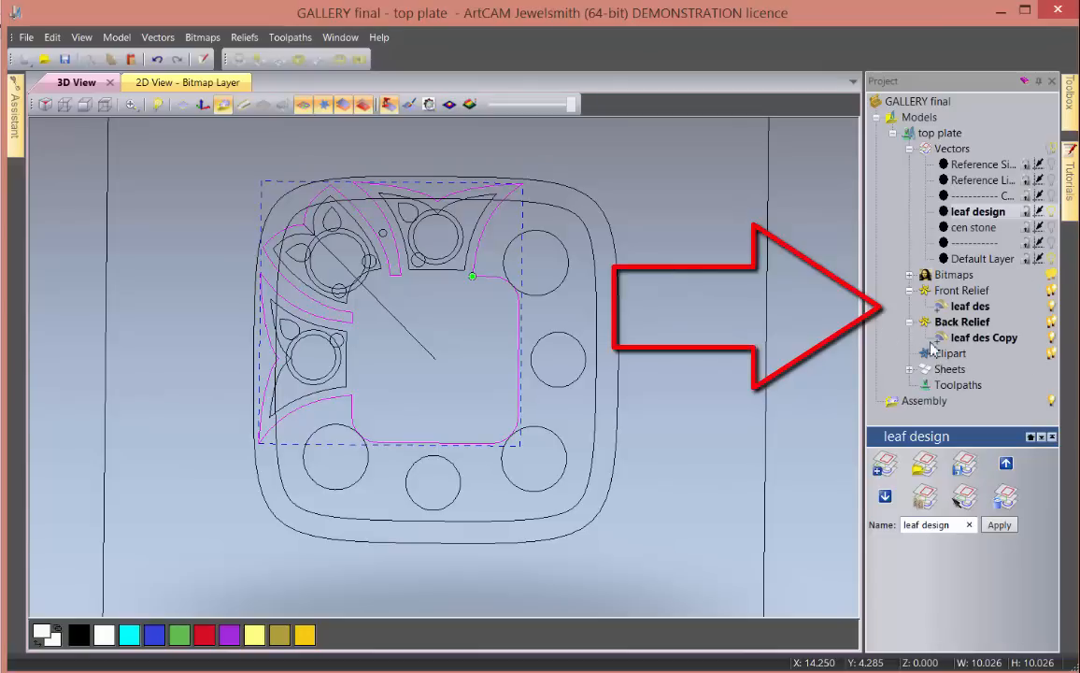
left_click(955, 325)
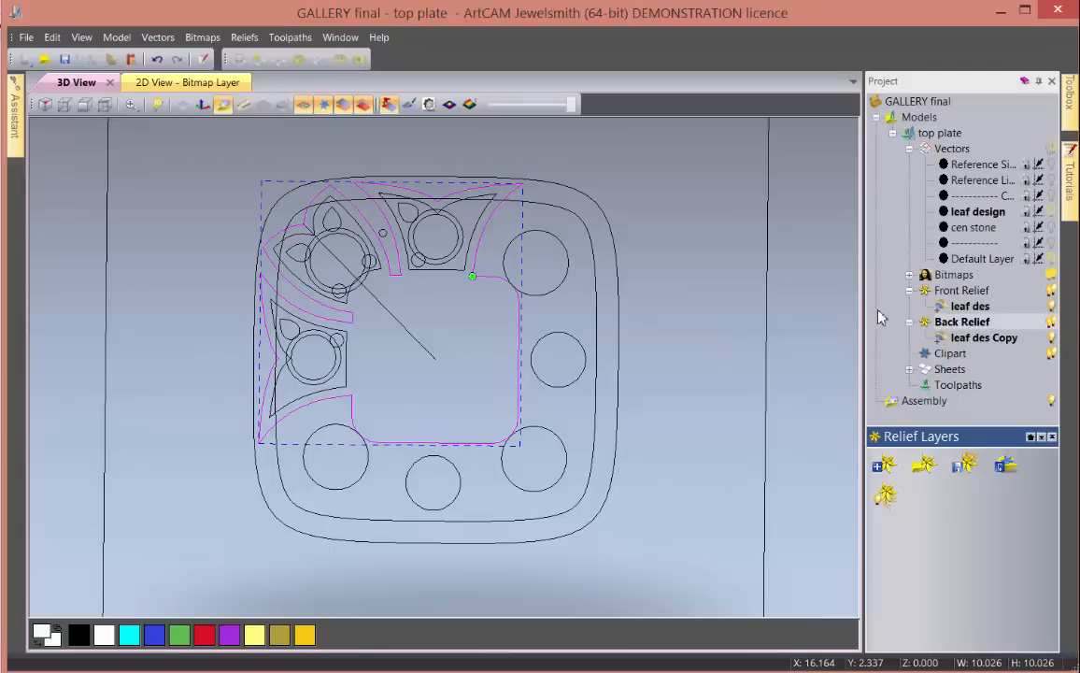
- Preview the leaf outline in the Shape Editor with a square profile, angle 83, no height limit and the Subtract combine mode
double_click(475, 267)
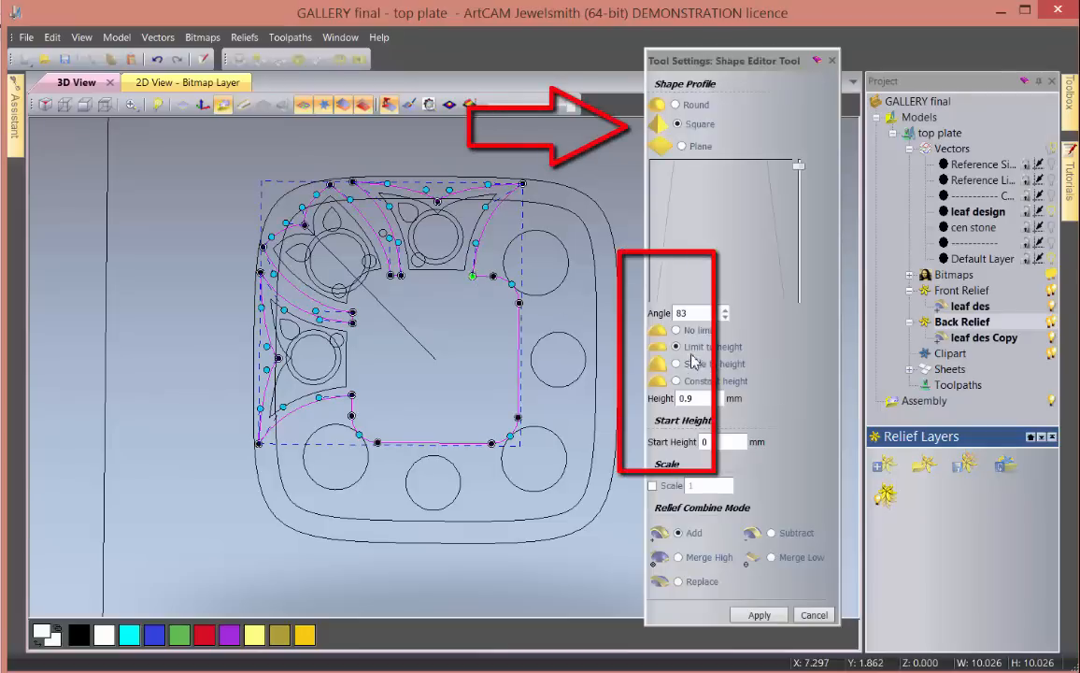
left_click(693, 314)
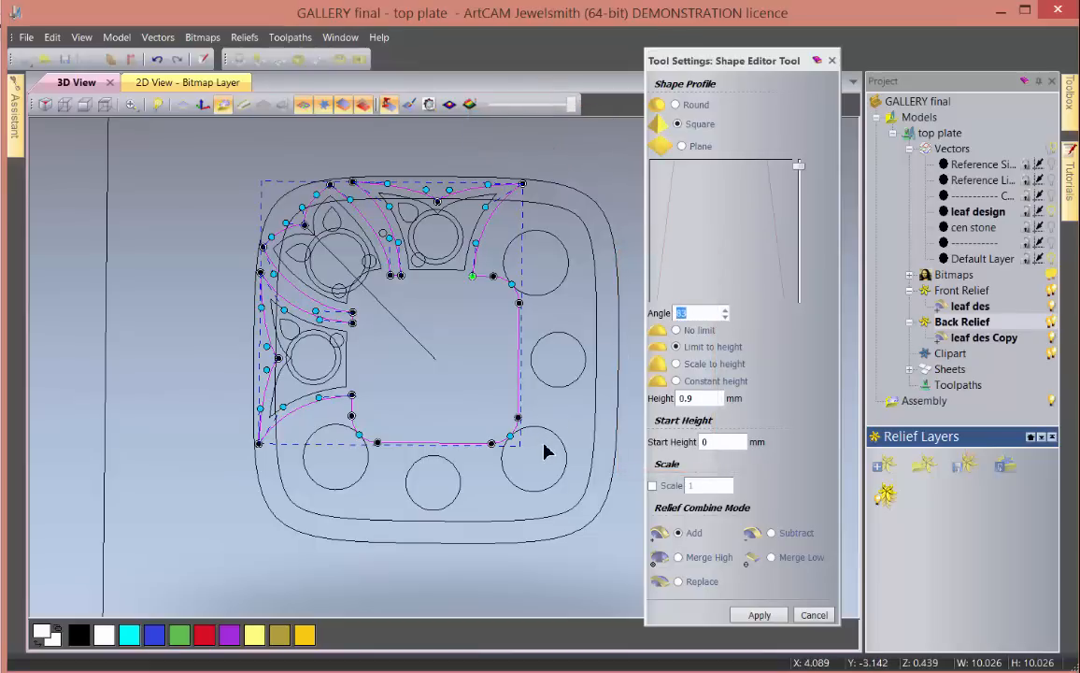
left_click(677, 331)
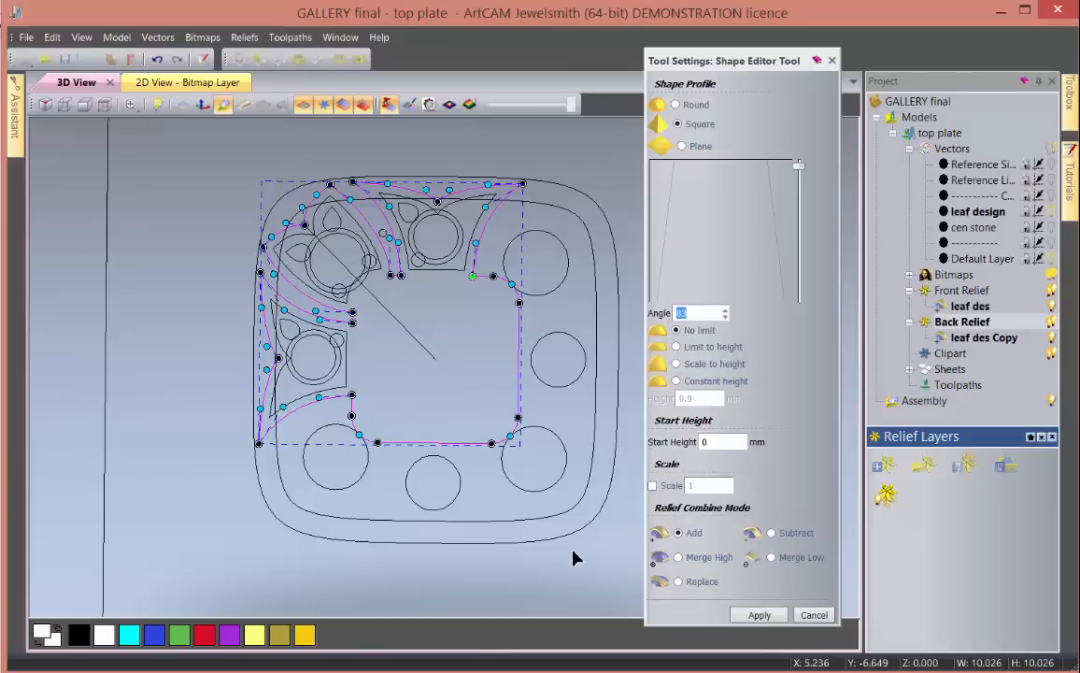
left_click_drag(574, 564, 665, 398)
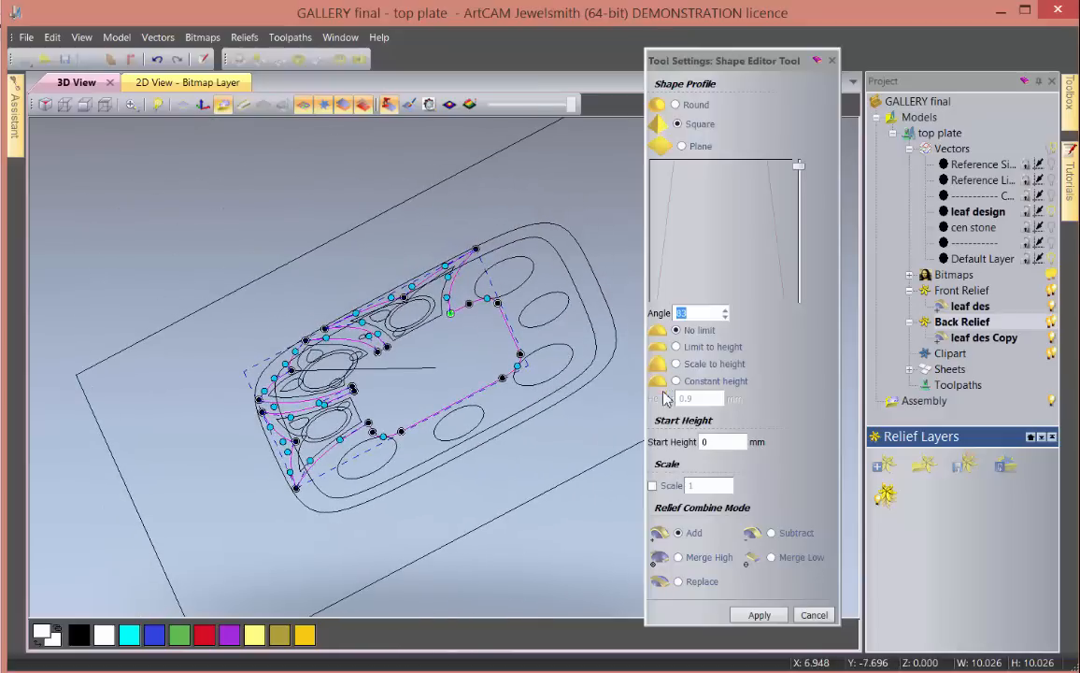
left_click(771, 534)
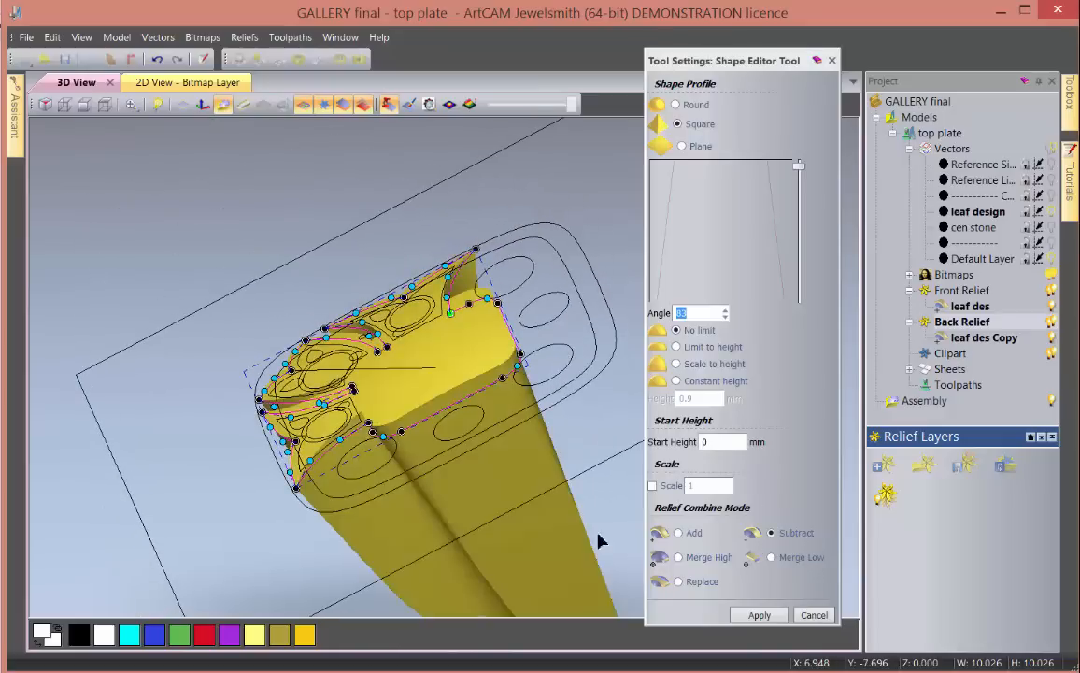
- Limit the subtracted leaf shape to a height of 0.9 mm, apply it to the back relief and close the Shape Editor
left_click_drag(285, 503, 344, 422)
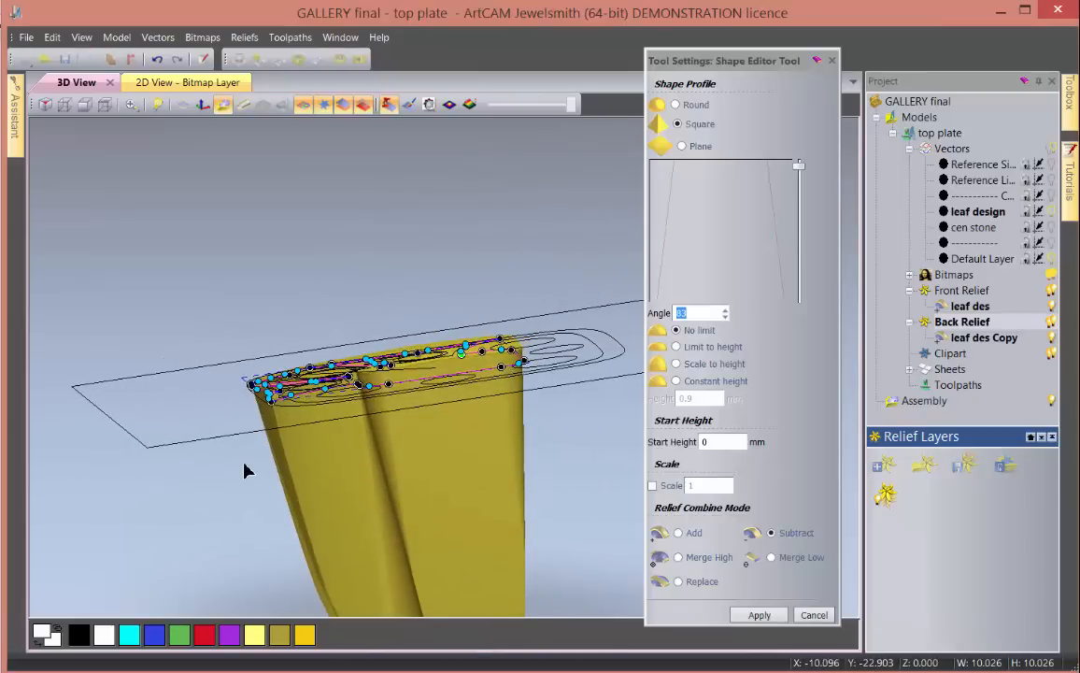
left_click_drag(245, 467, 277, 448)
scroll(452, 381, "up", 3)
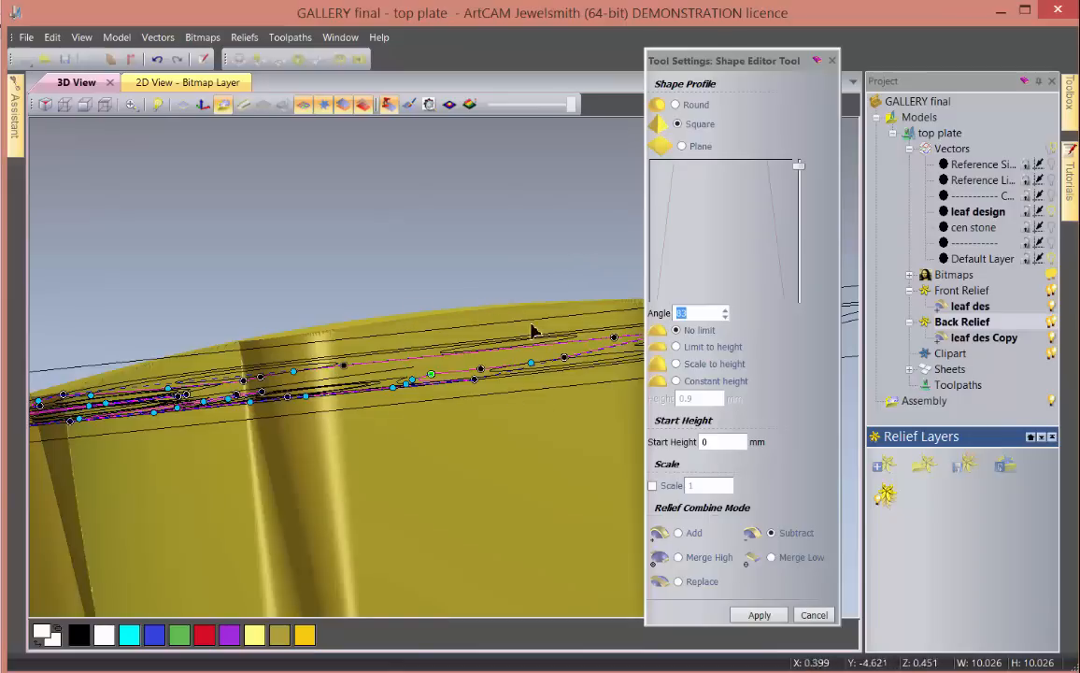
scroll(499, 406, "down", 4)
left_click_drag(492, 427, 441, 415)
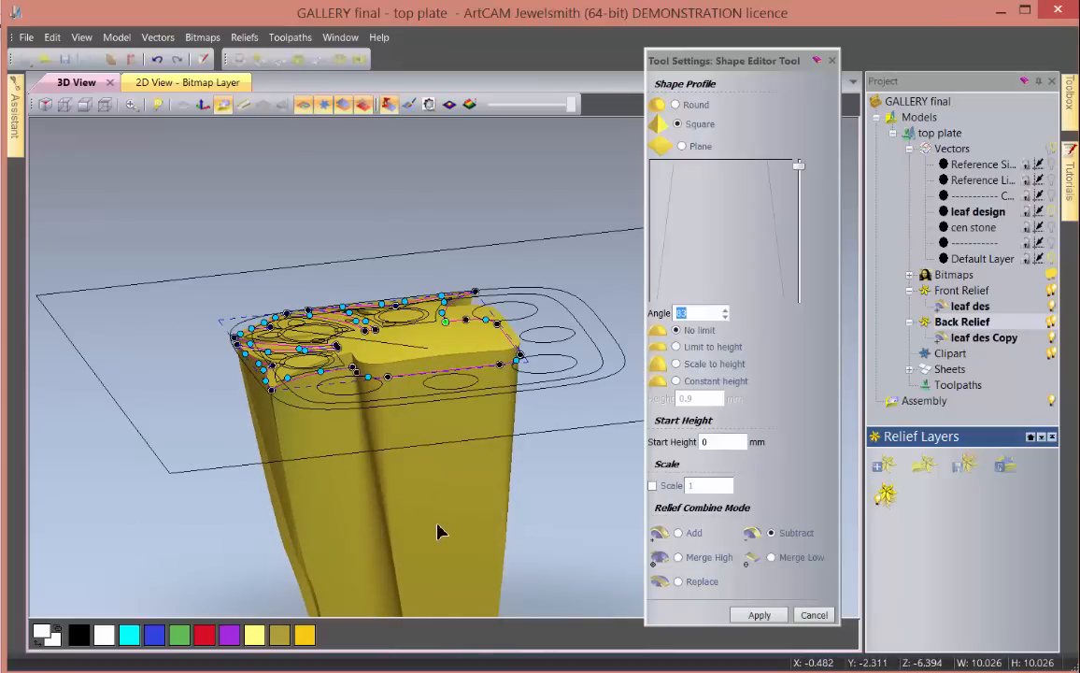
left_click(675, 346)
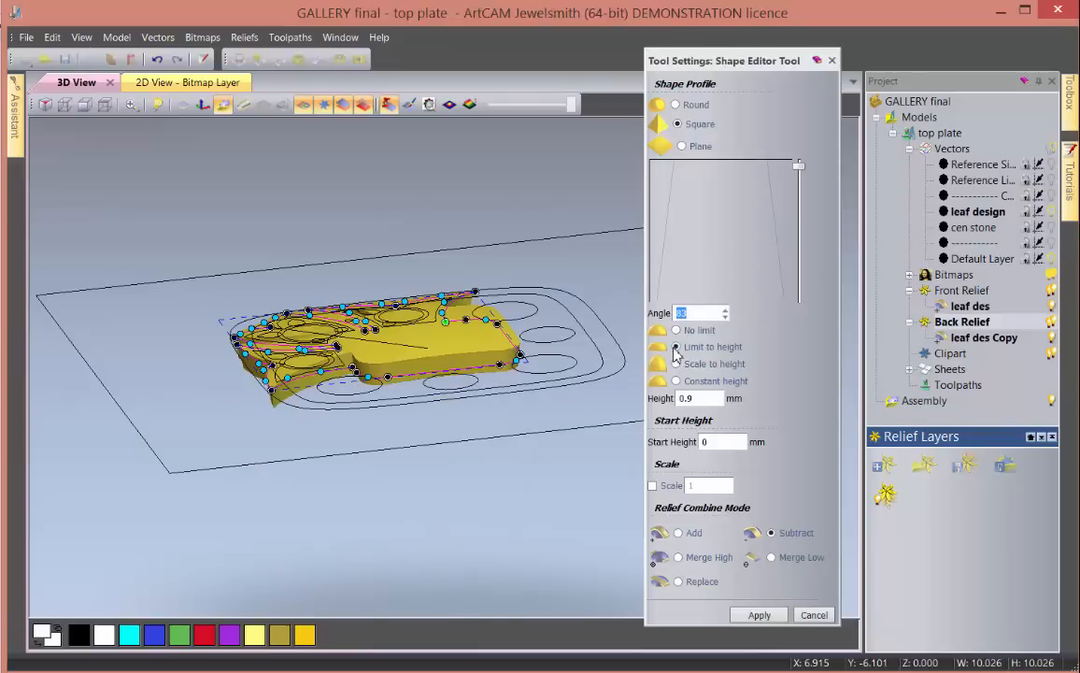
left_click(714, 399)
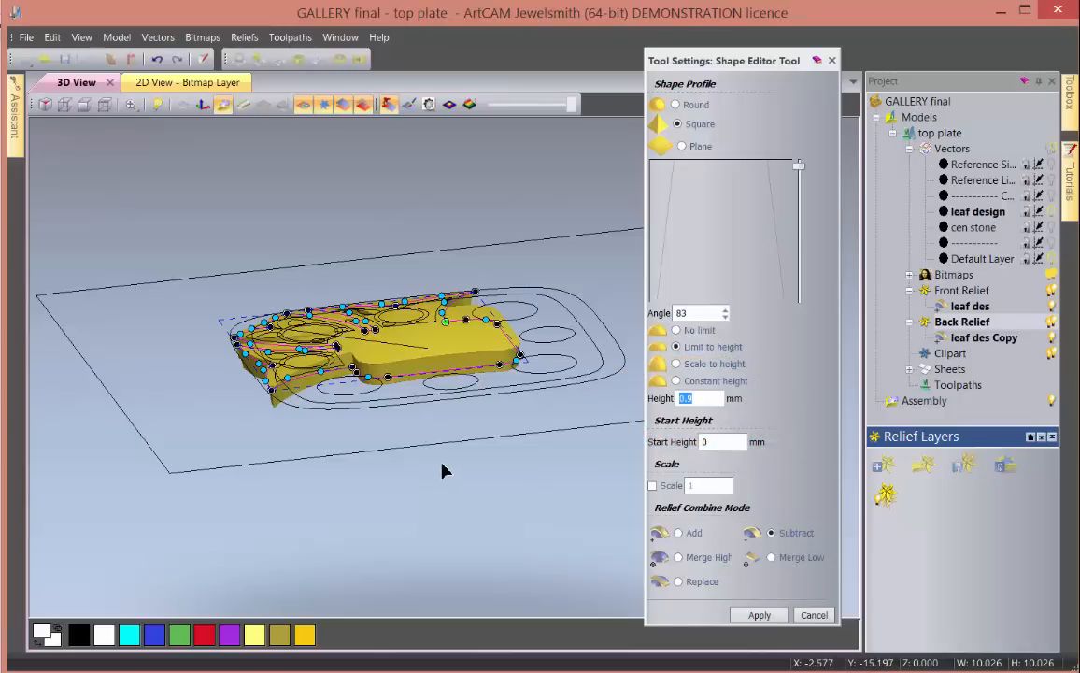
left_click(759, 615)
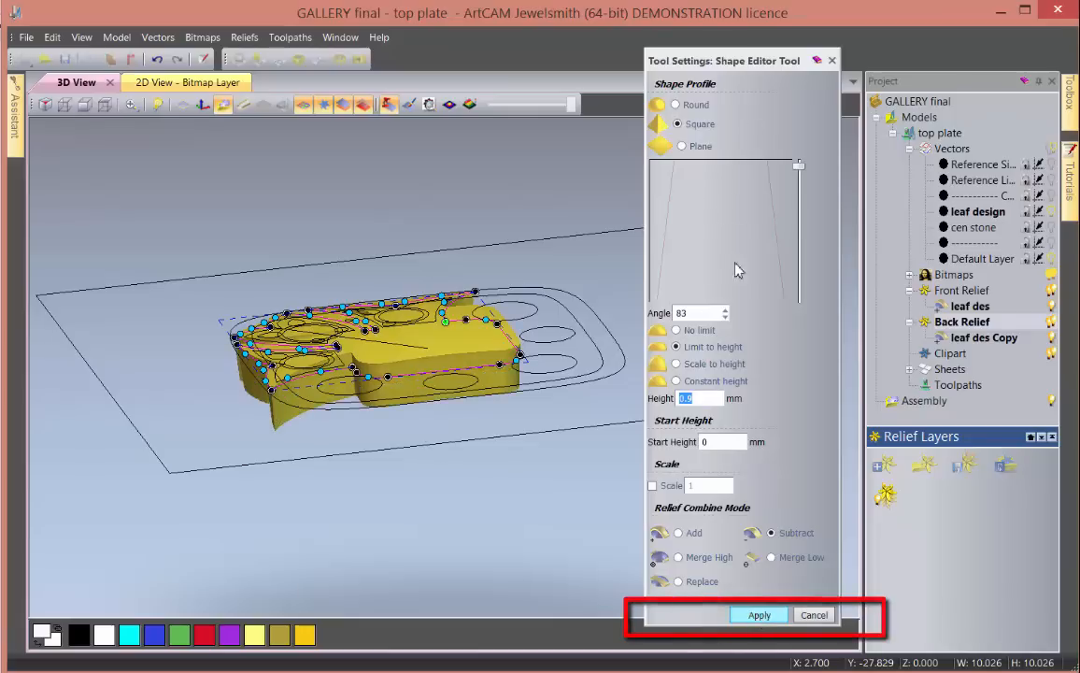
left_click(813, 615)
- Hide the front relief to inspect the leaf shape in the back relief, and display both reliefs again
left_click_drag(679, 552, 603, 618)
scroll(528, 485, "up", 3)
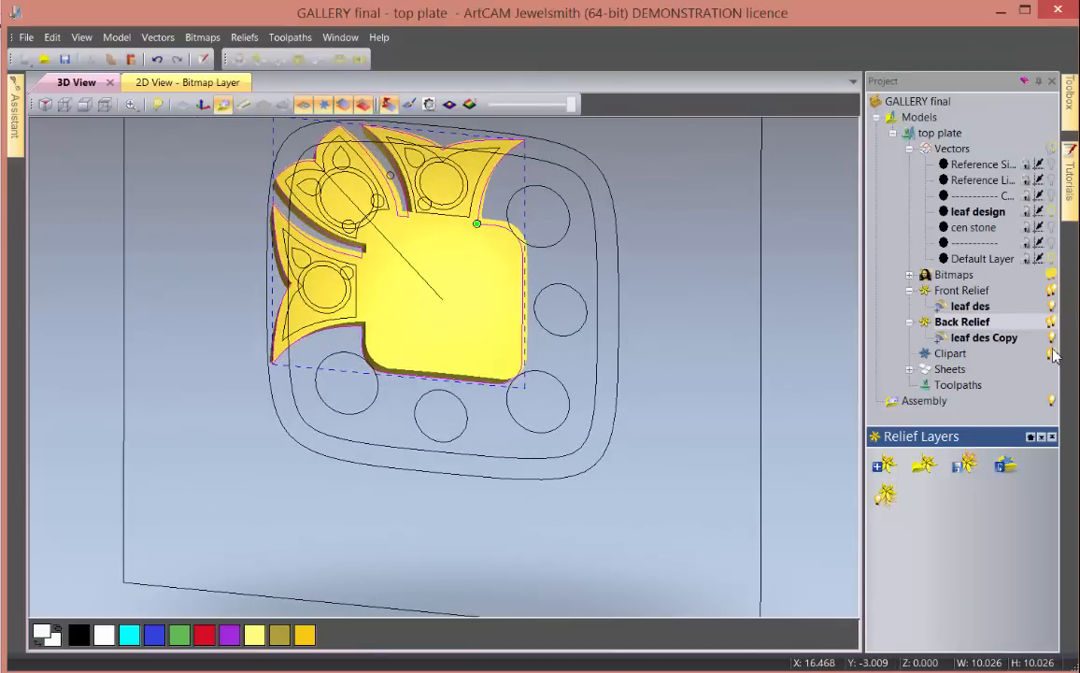
left_click(305, 104)
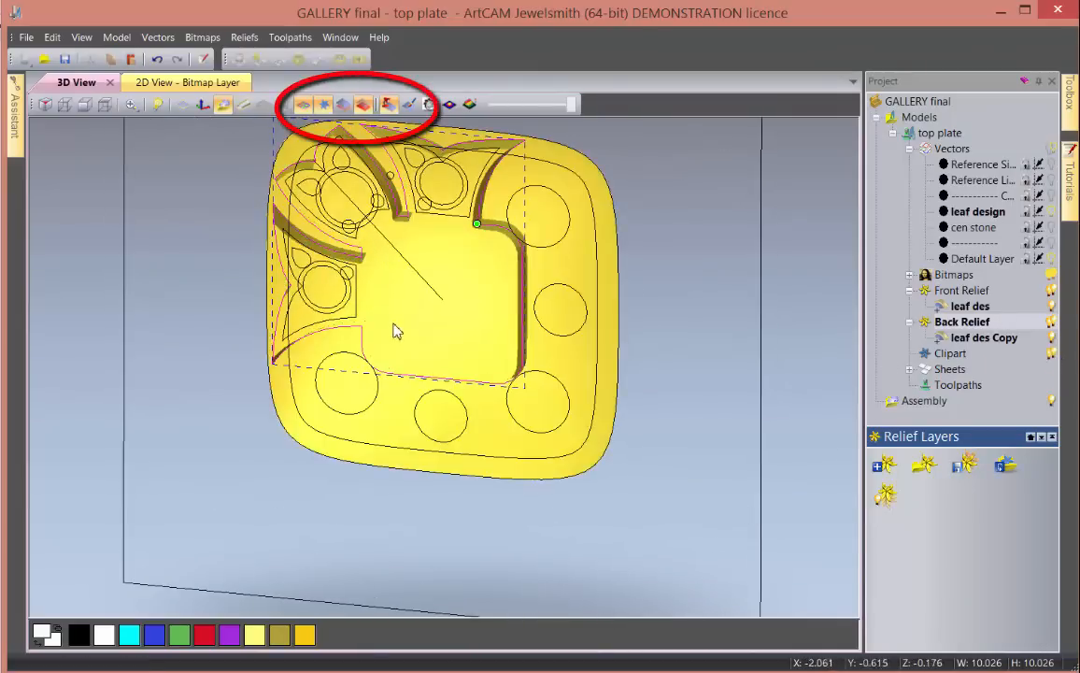
mouse_move(393, 347)
left_mouse_down()
mouse_move(378, 180)
mouse_move(358, 170)
mouse_move(395, 371)
left_mouse_up()
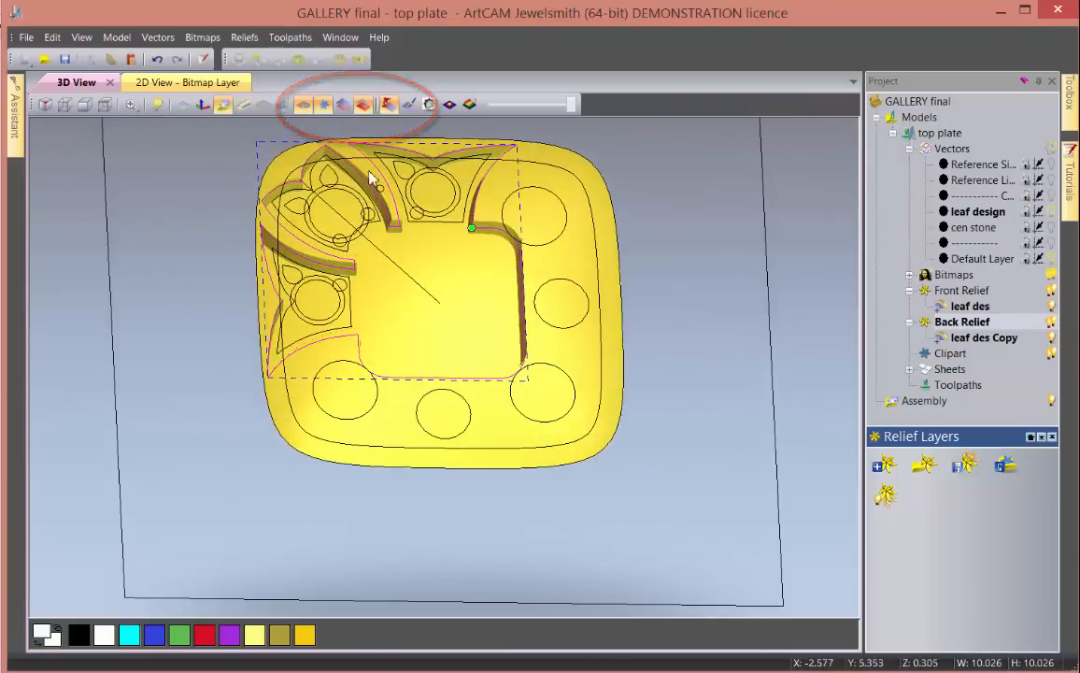
left_click(342, 106)
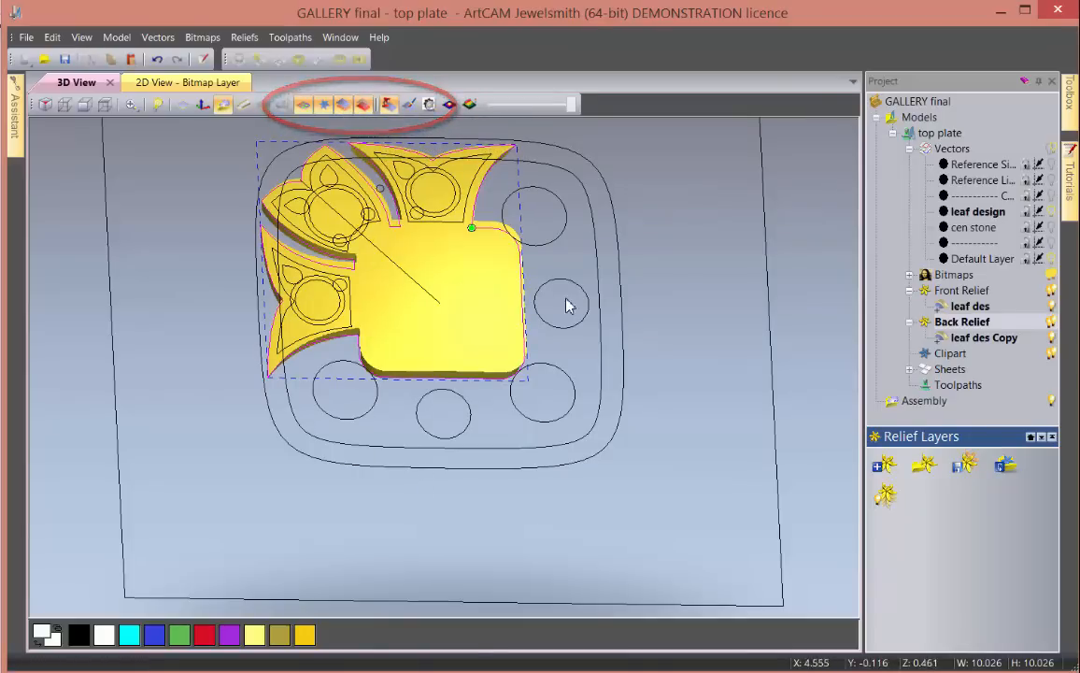
- Select the inner leaf outlines with the front relief's leaf des layer active and preview them with a square profile, angle 35 and Subtract mode
mouse_move(569, 304)
left_mouse_down()
mouse_move(682, 282)
mouse_move(545, 278)
left_mouse_up()
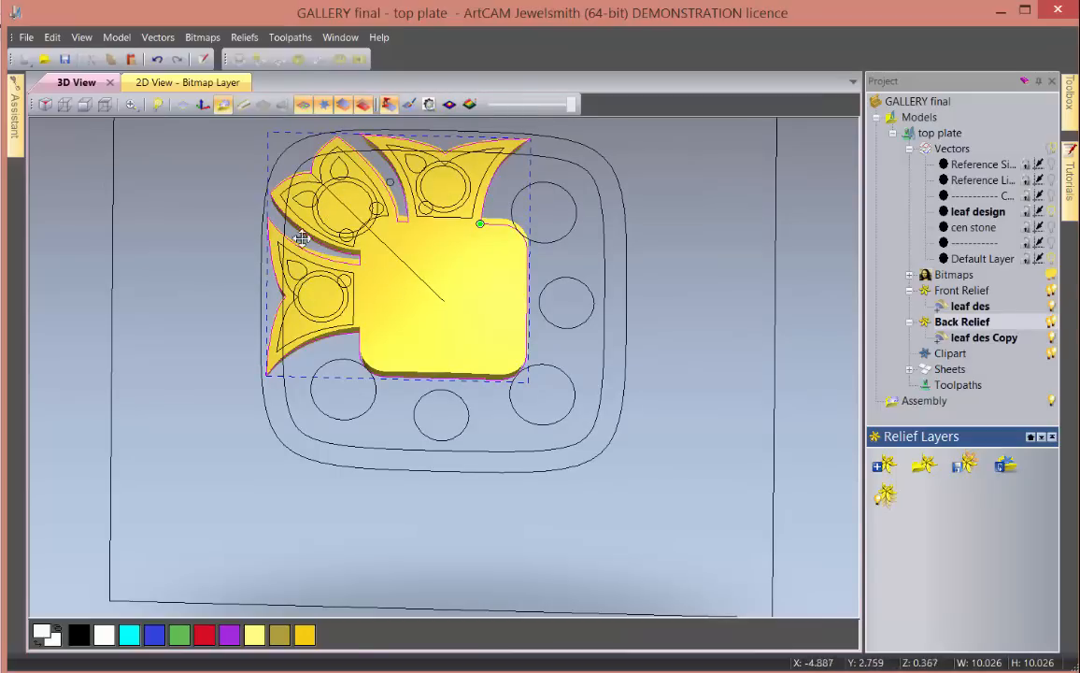
left_click(970, 309)
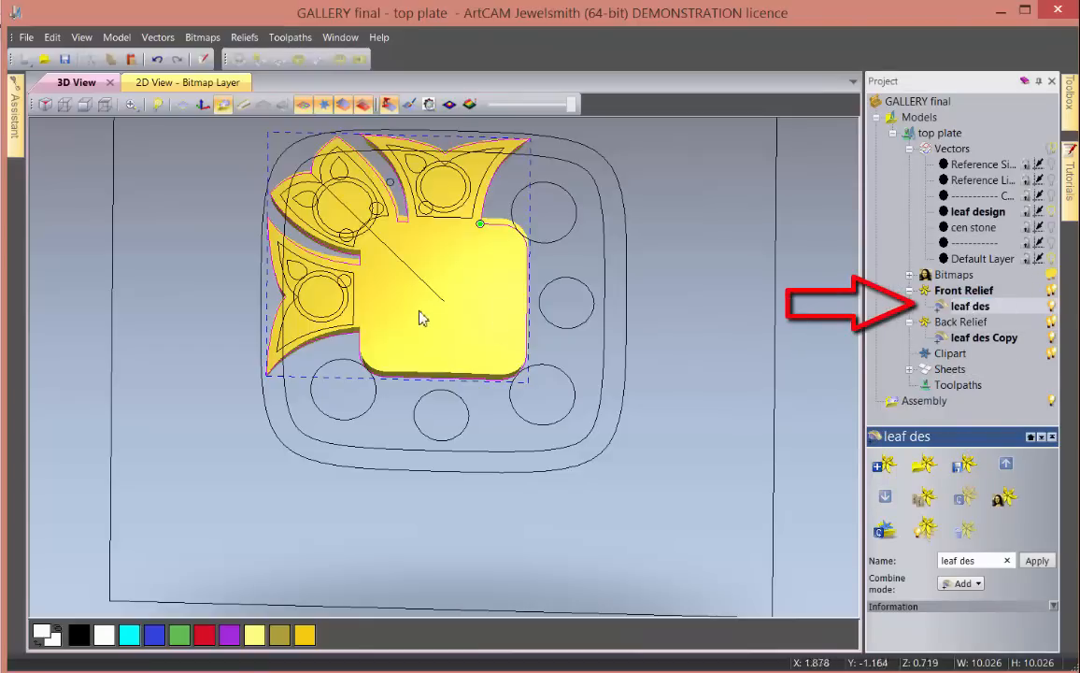
left_click(371, 186)
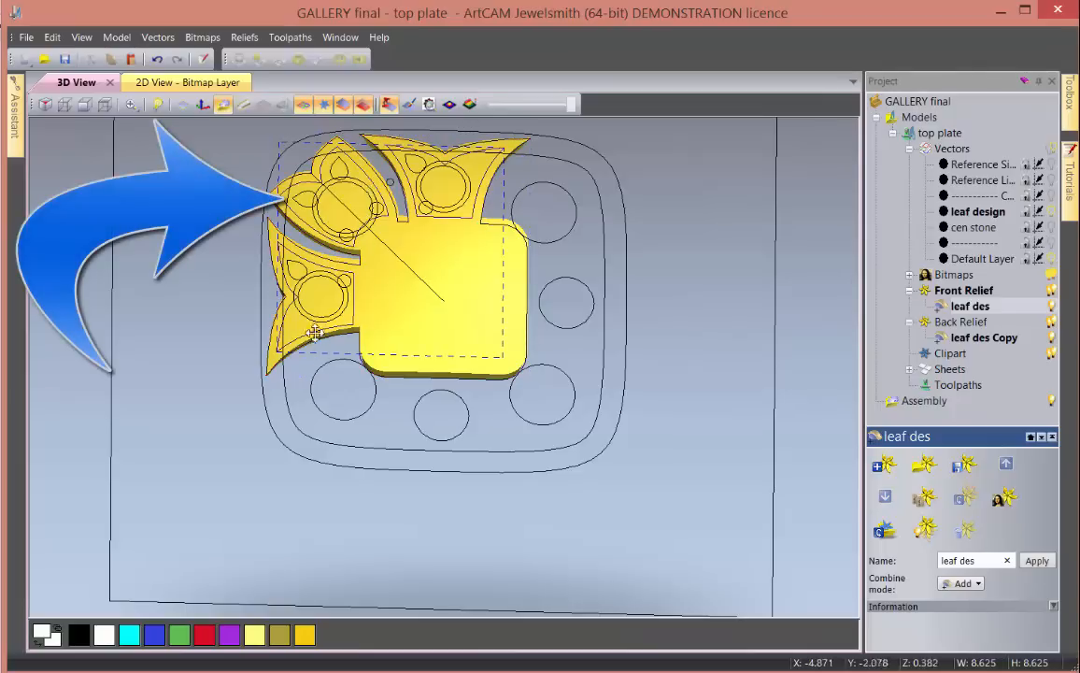
double_click(318, 186)
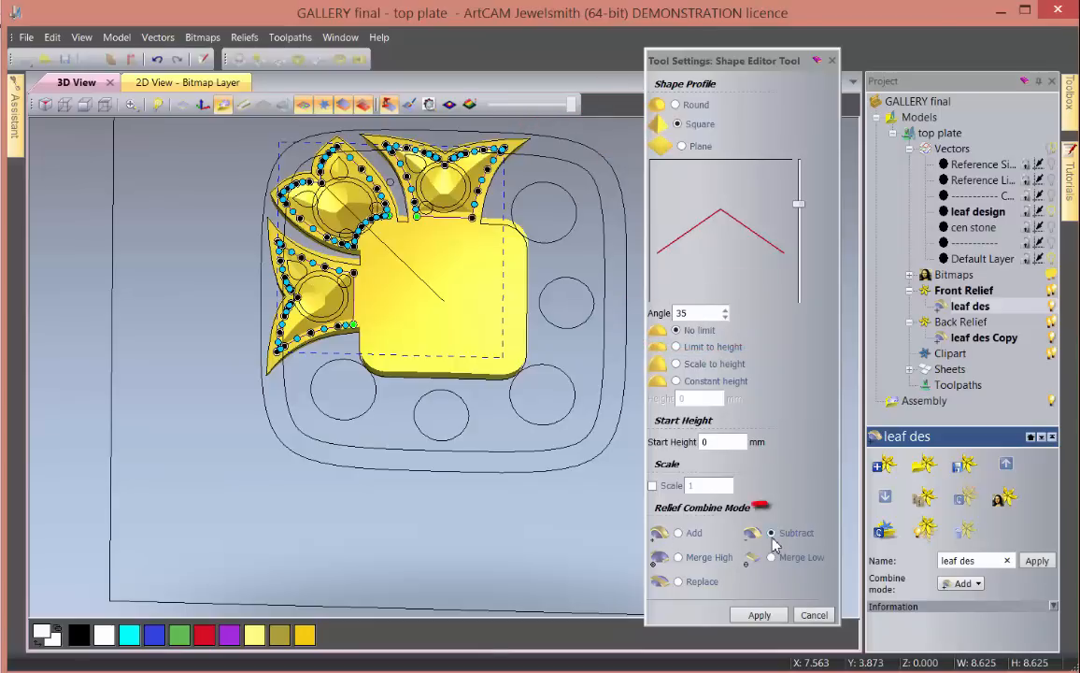
mouse_move(800, 206)
left_mouse_down()
mouse_move(797, 174)
mouse_move(798, 212)
mouse_move(802, 199)
left_mouse_up()
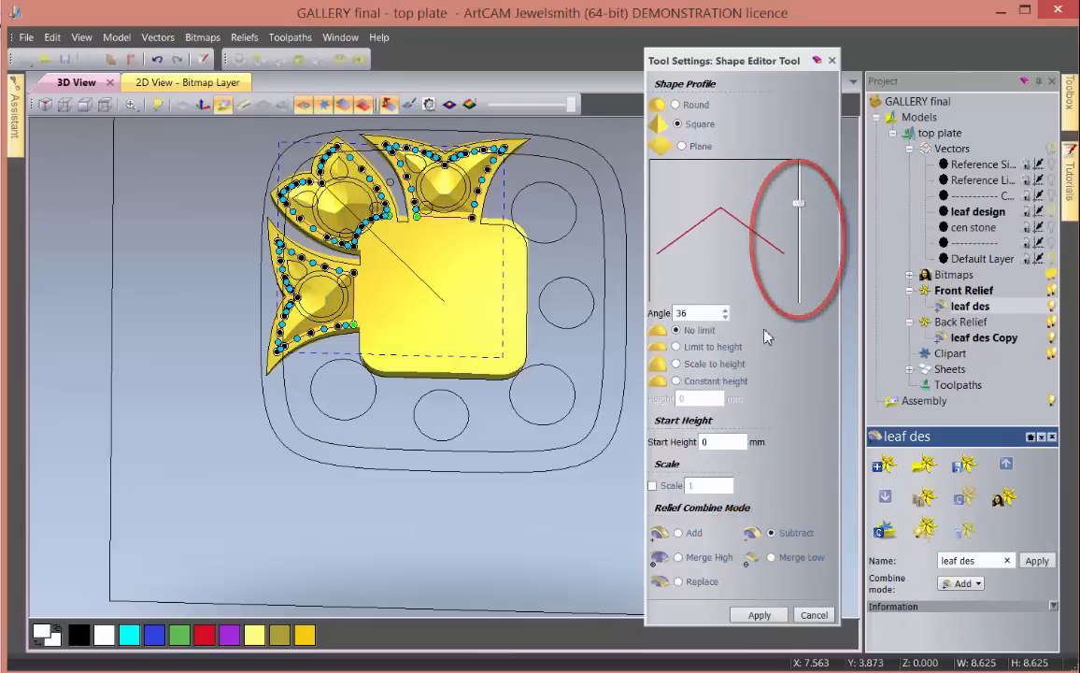
left_click_drag(710, 315, 660, 318)
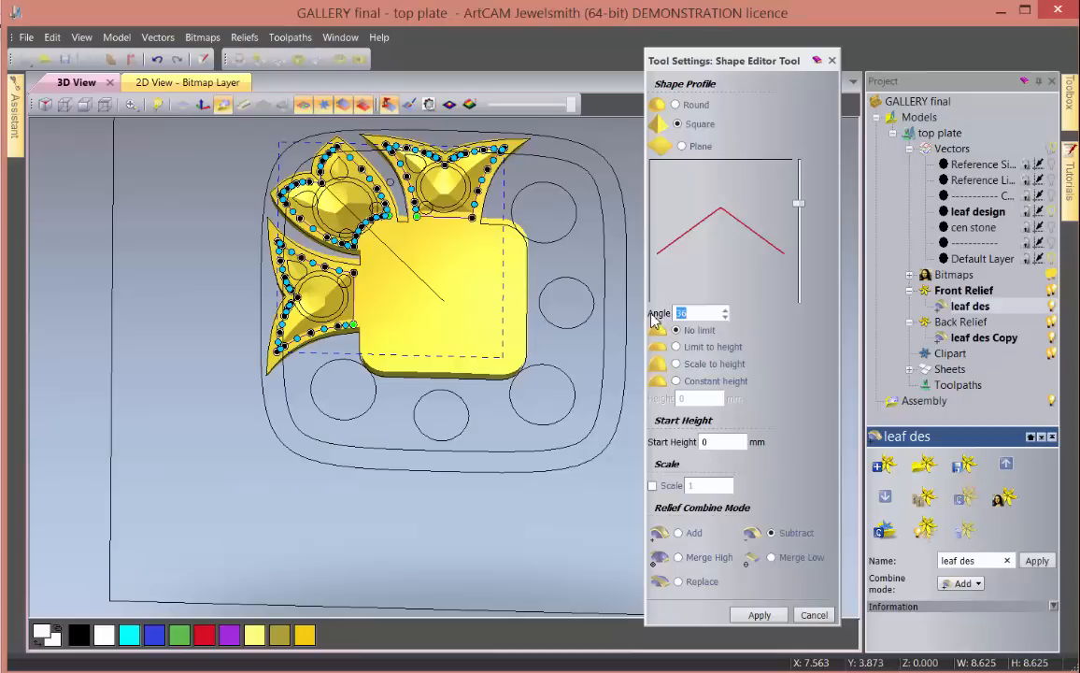
type("35")
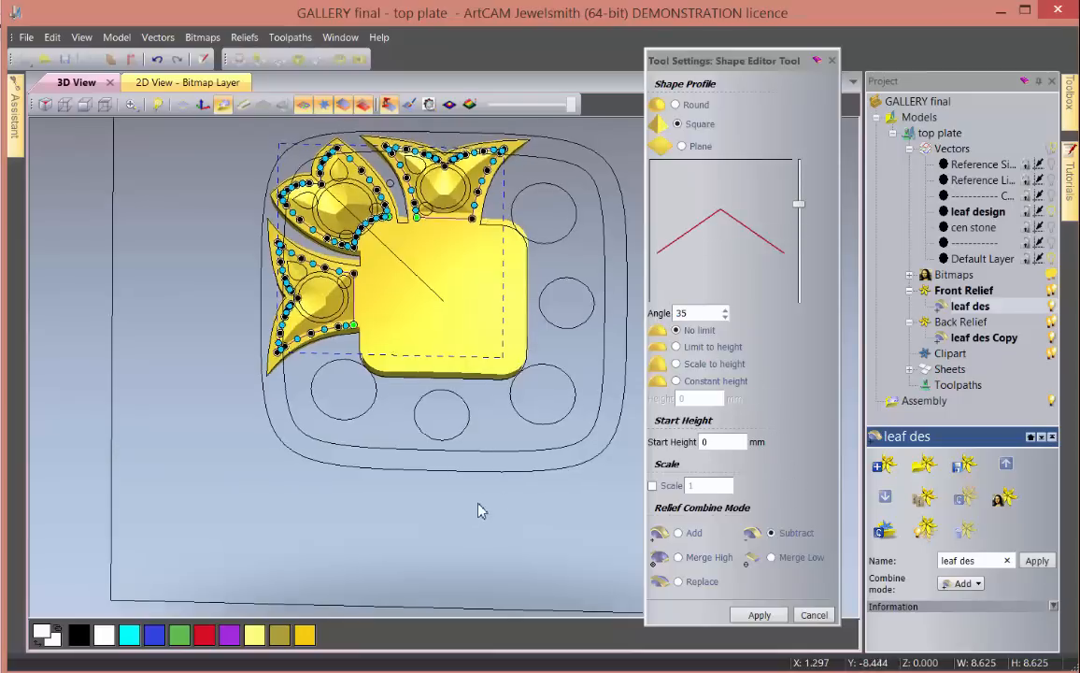
- Inspect the recessed leaf shapes up close, apply them to the front relief and close the Shape Editor
left_click_drag(482, 510, 251, 393)
scroll(308, 345, "up", 2)
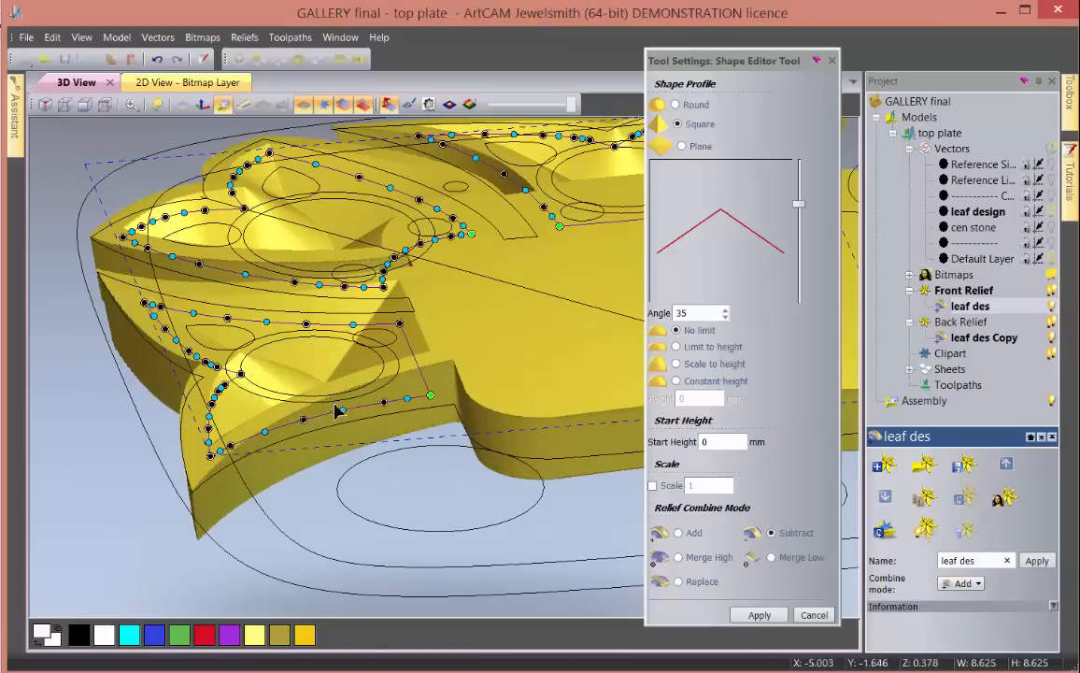
scroll(340, 411, "up", 2)
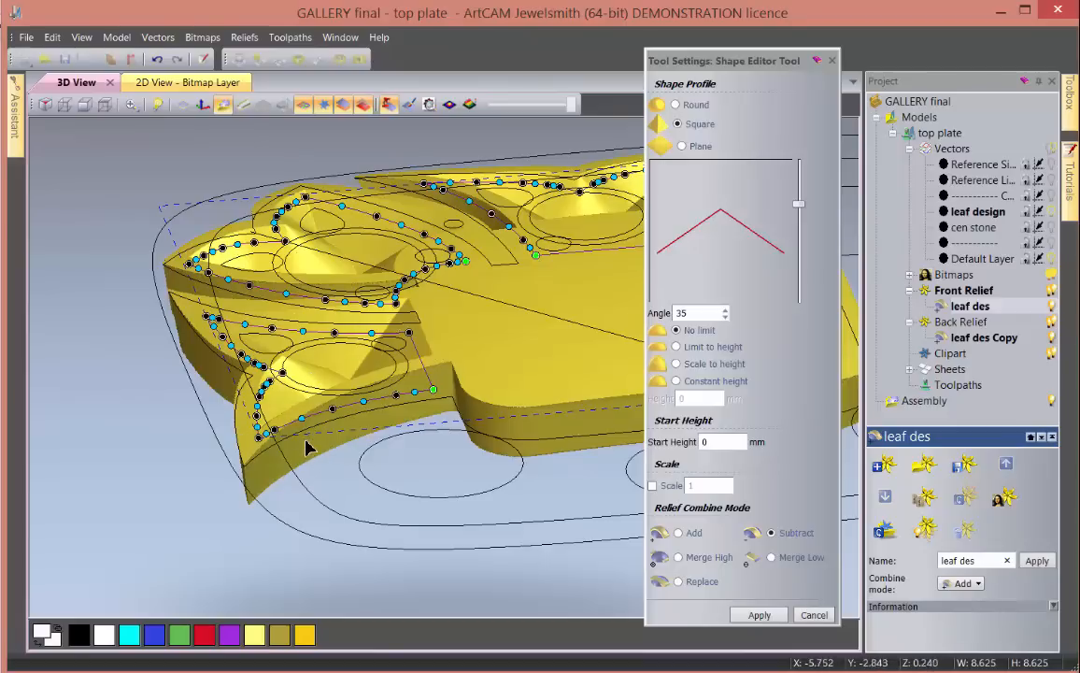
left_click(757, 615)
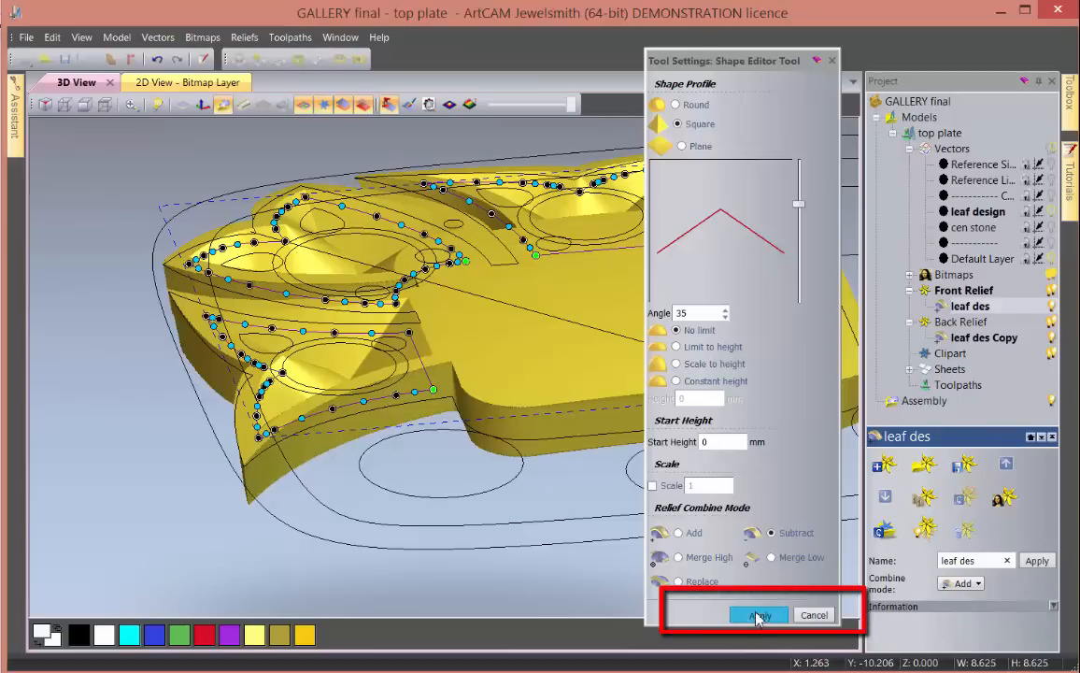
left_click(813, 615)
- Subtract the inner stone-hole circles in the leaves from the front relief with a square profile and angle 67, closing the Shape Editor
scroll(586, 444, "up", 5)
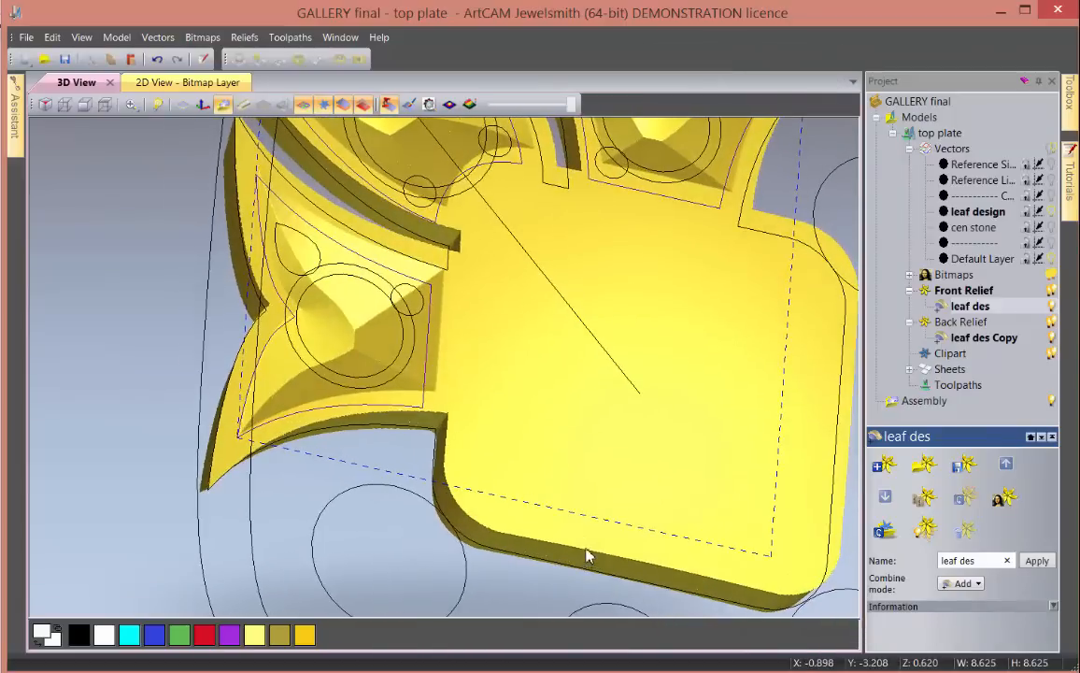
left_click_drag(586, 549, 550, 535)
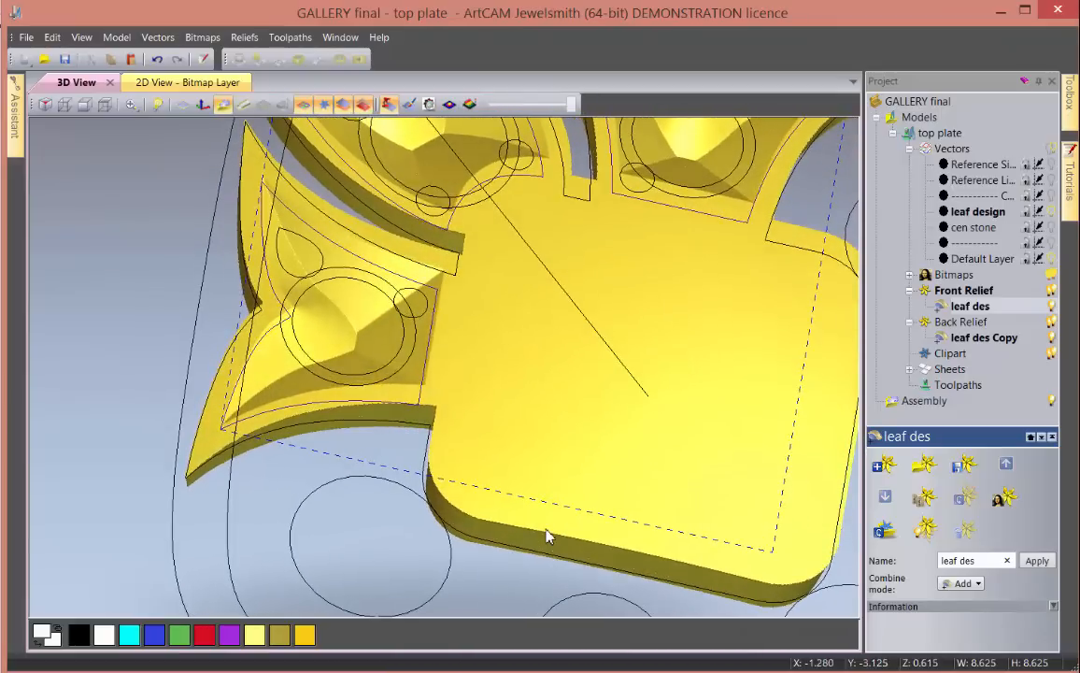
left_click(371, 290)
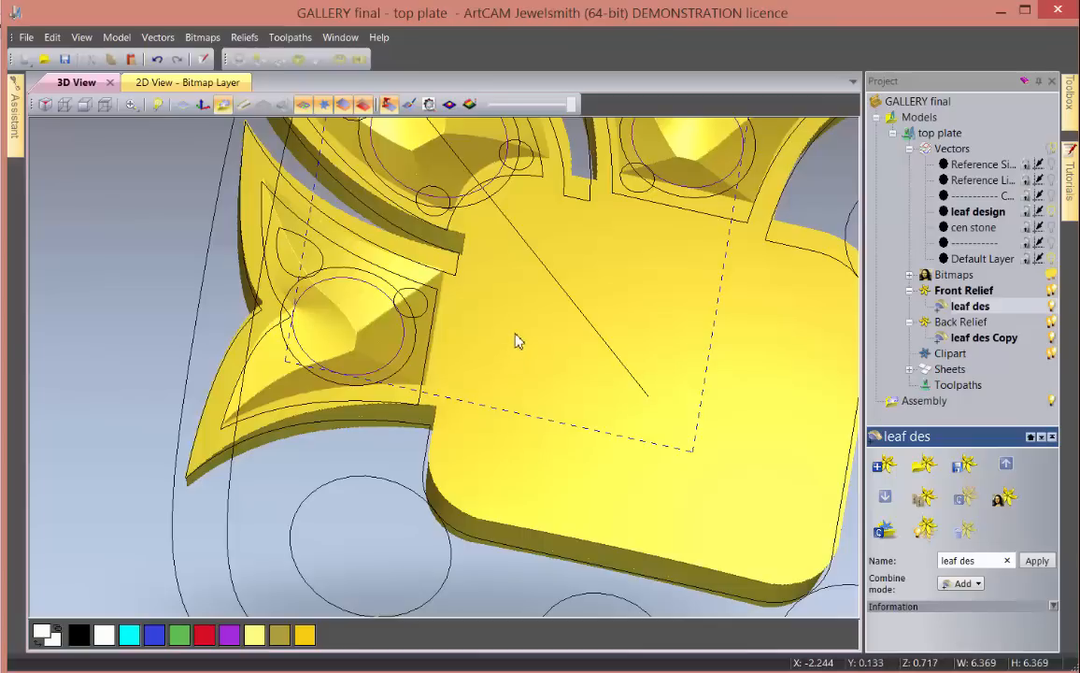
key("F12")
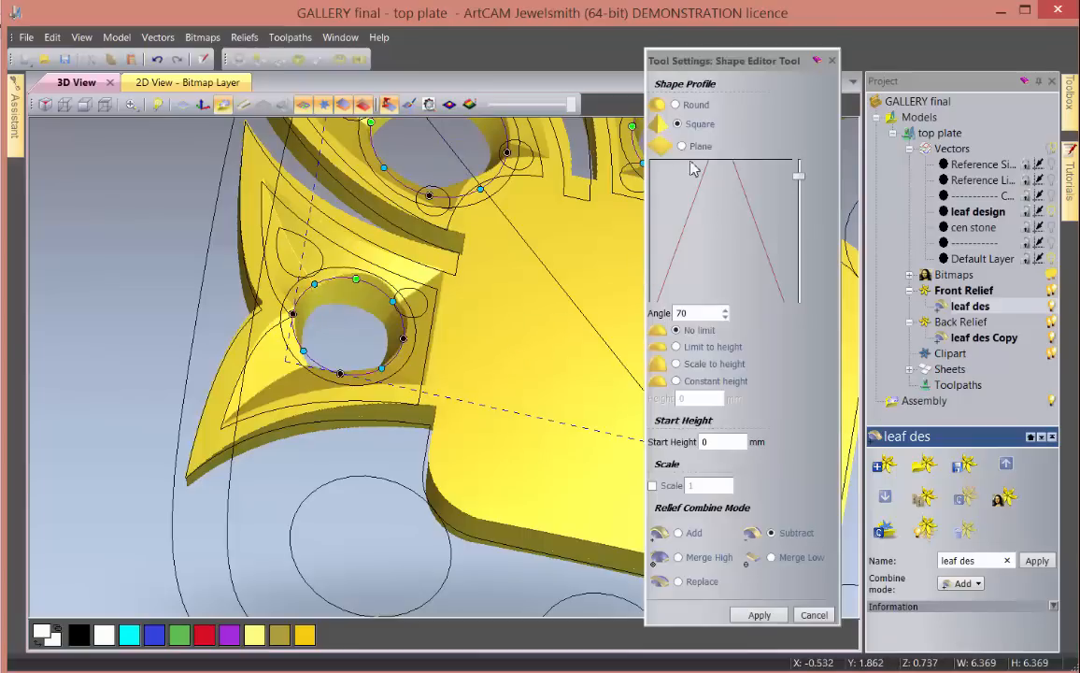
mouse_move(799, 185)
left_mouse_down()
mouse_move(797, 213)
mouse_move(795, 181)
left_mouse_up()
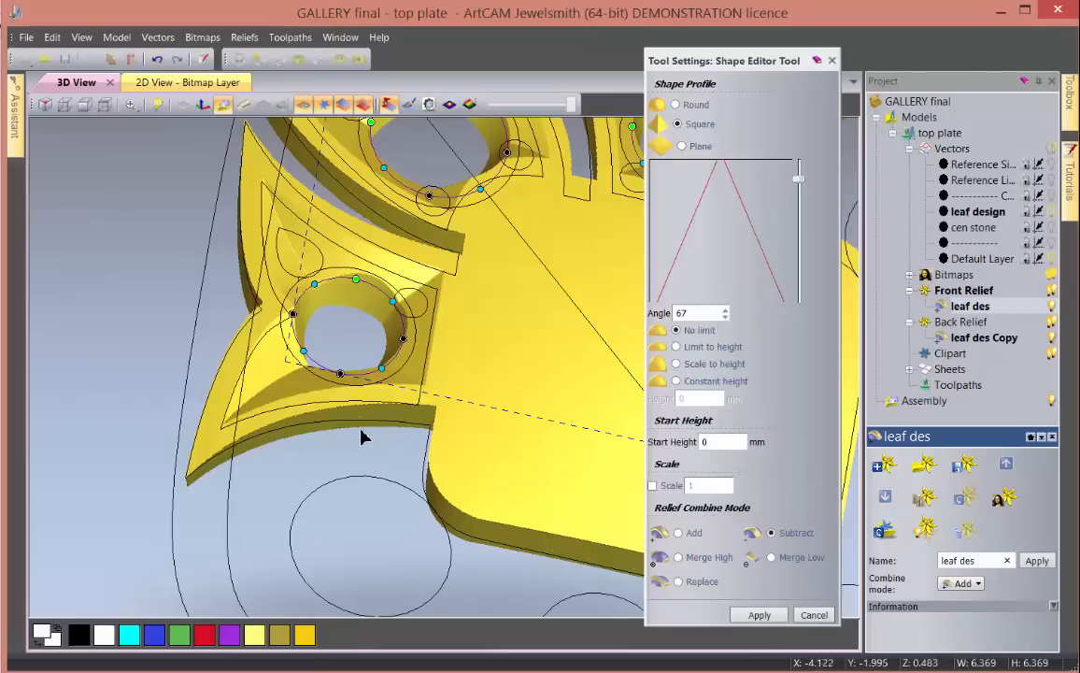
left_click_drag(357, 436, 550, 559)
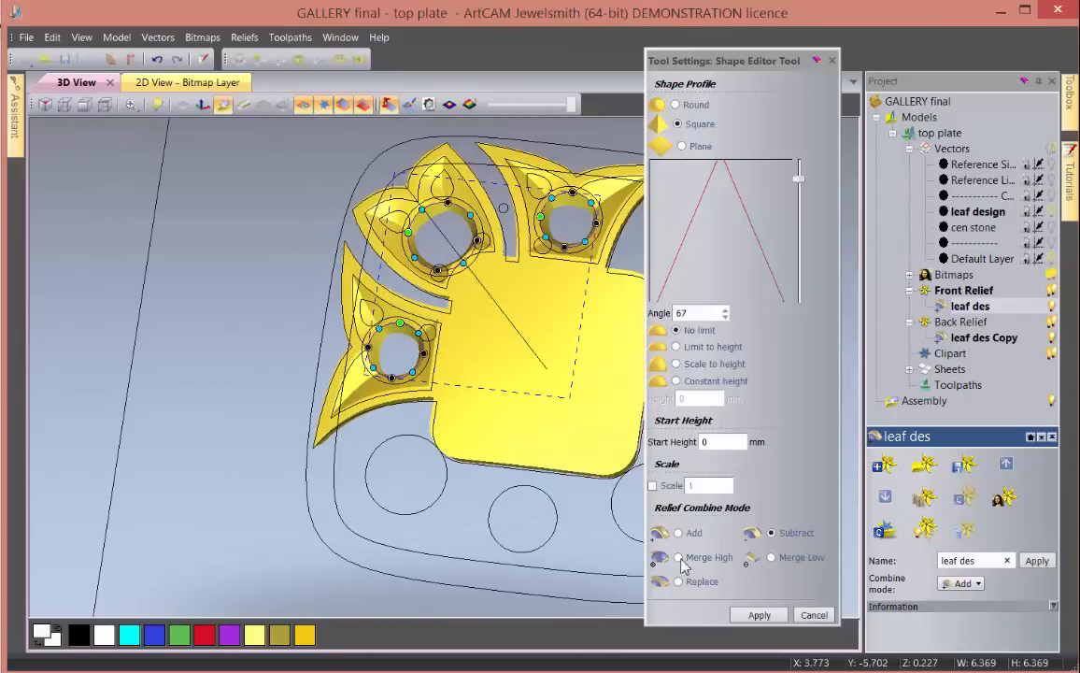
left_click(769, 612)
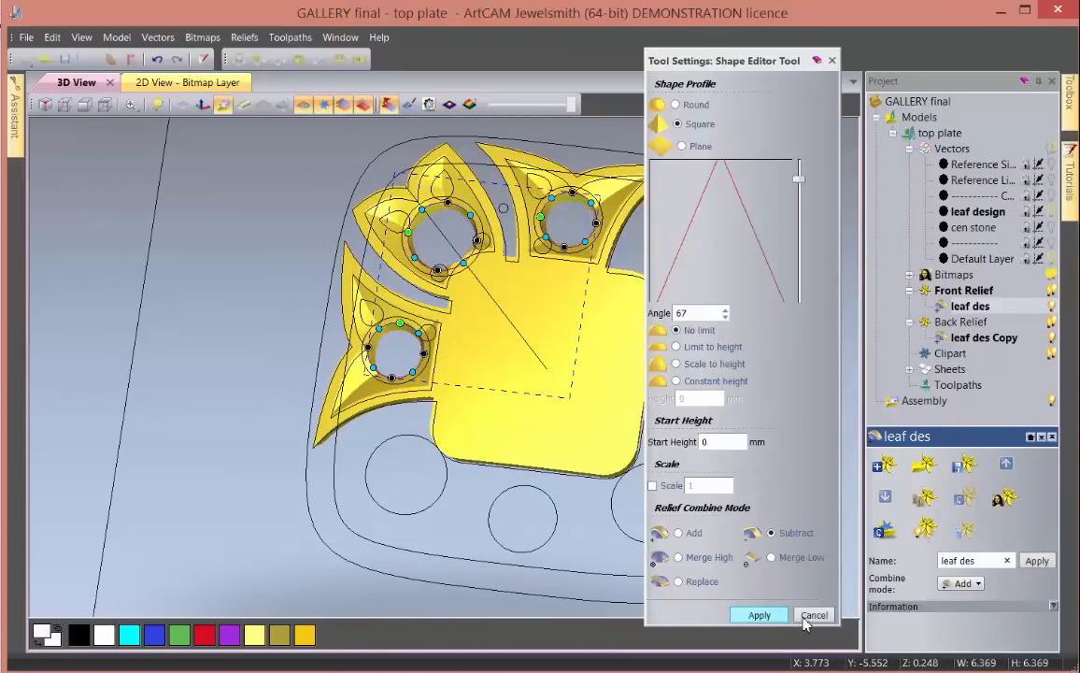
left_click(805, 617)
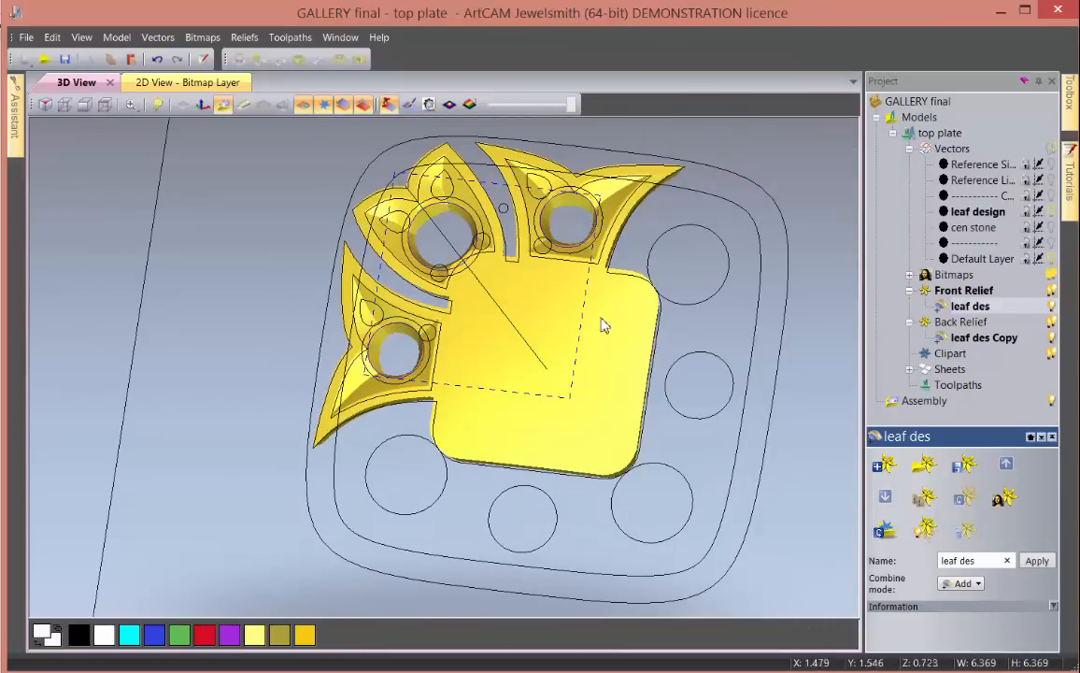
- Select the teardrop vectors in the leaves and preview them with a round profile, angle 90, start height 0.2 mm and Add mode
left_click_drag(602, 324, 388, 348)
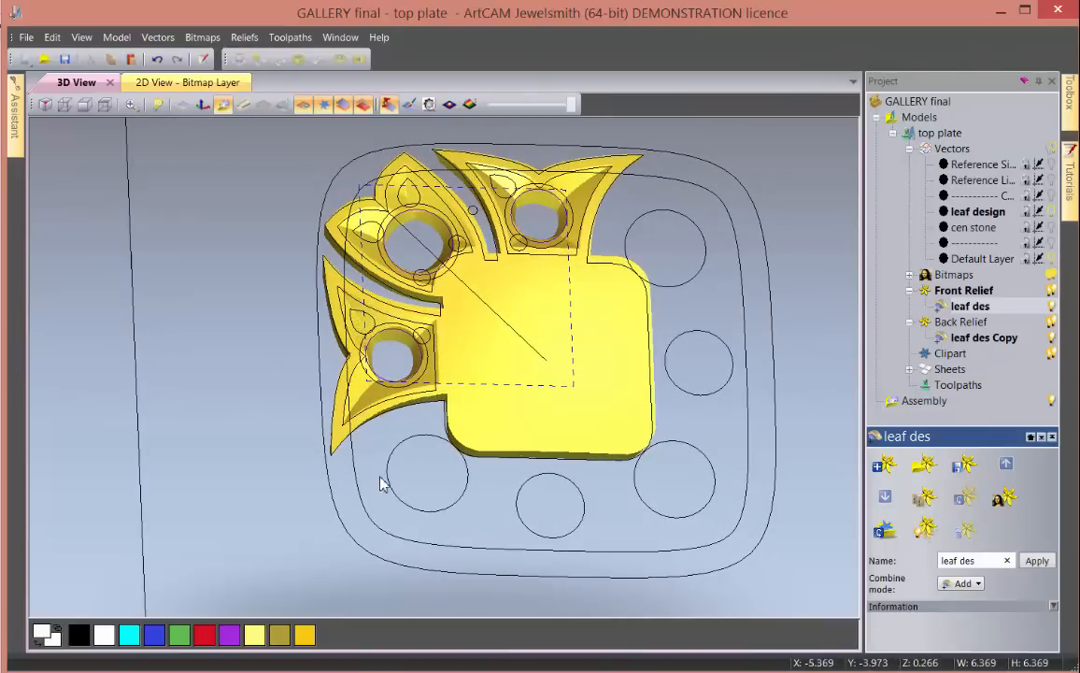
left_click_drag(318, 485, 355, 364)
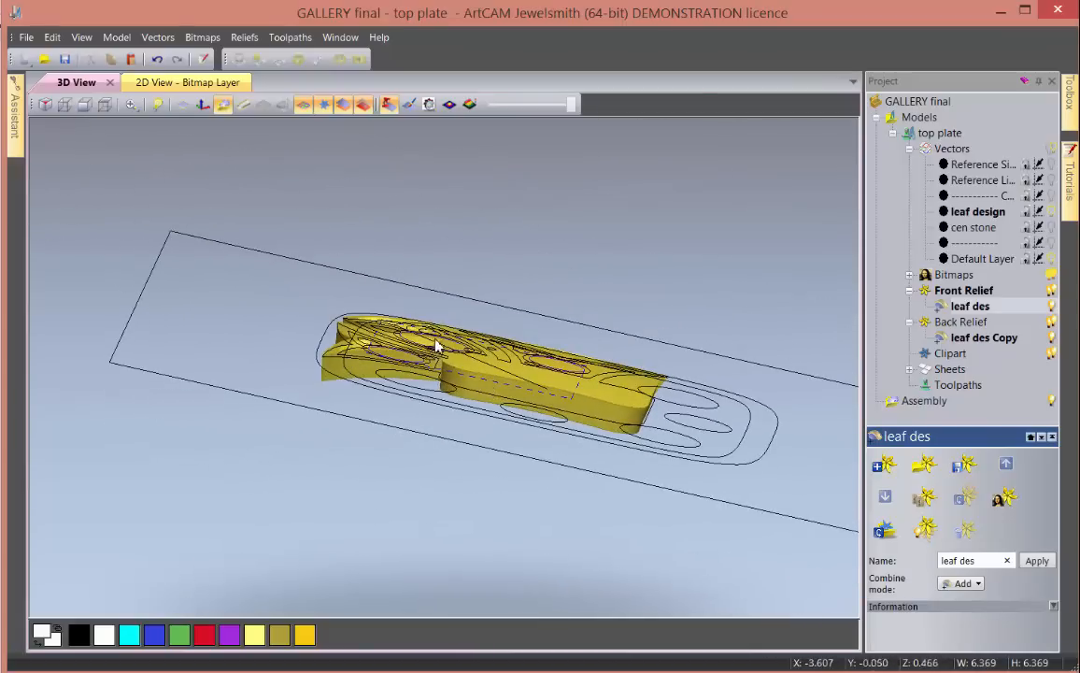
left_click_drag(436, 345, 462, 404)
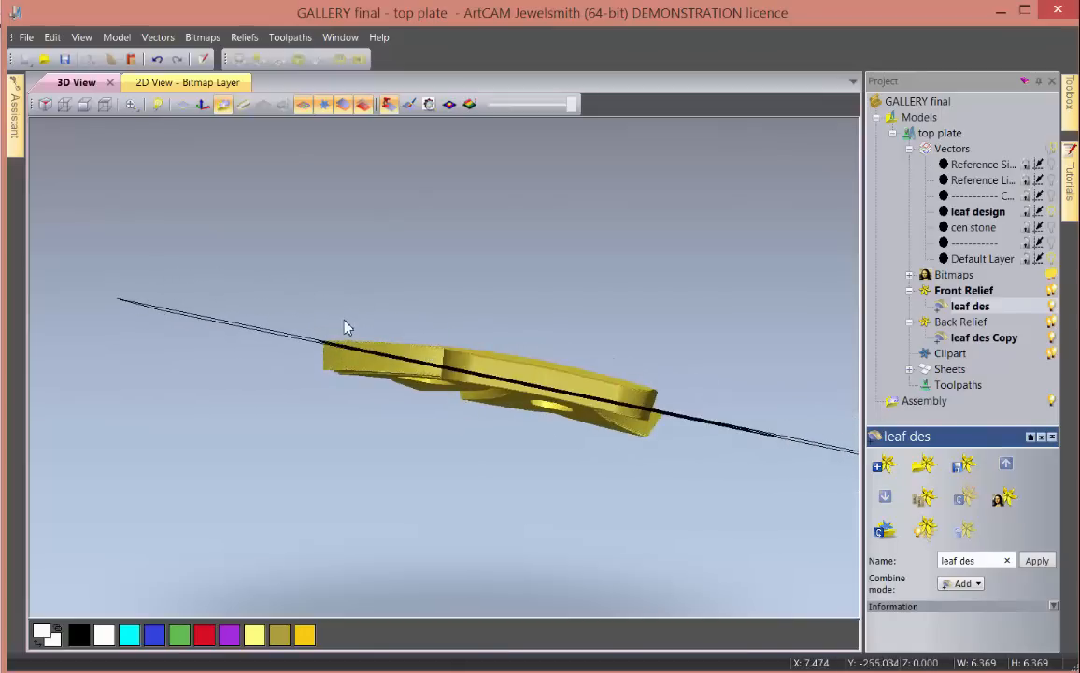
left_click_drag(407, 441, 408, 638)
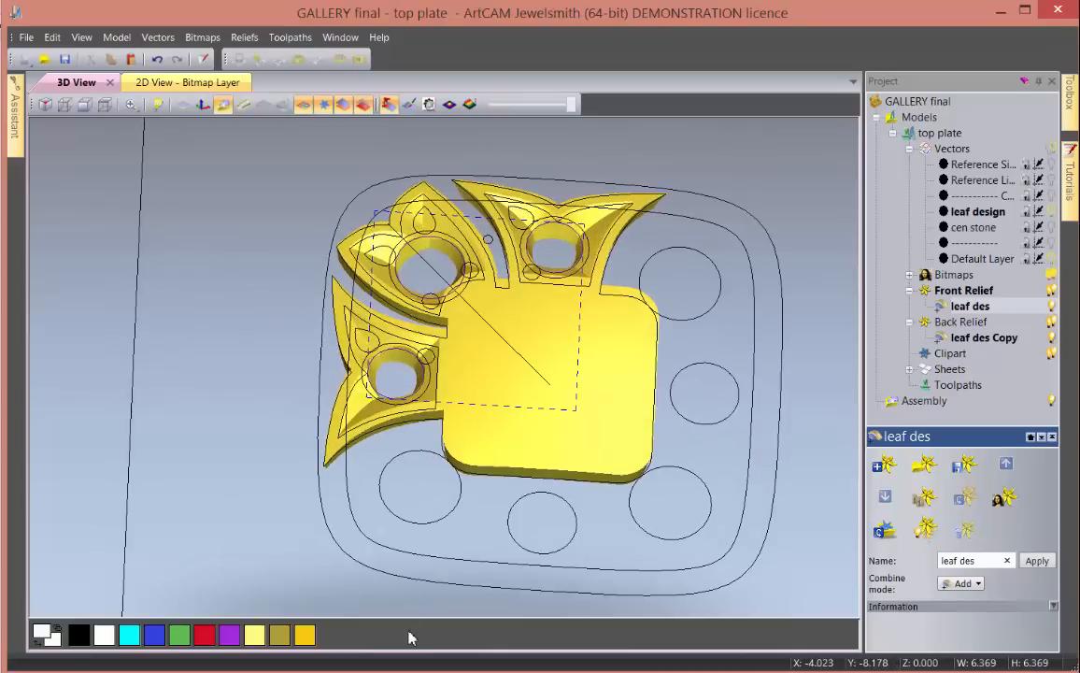
left_click(379, 340)
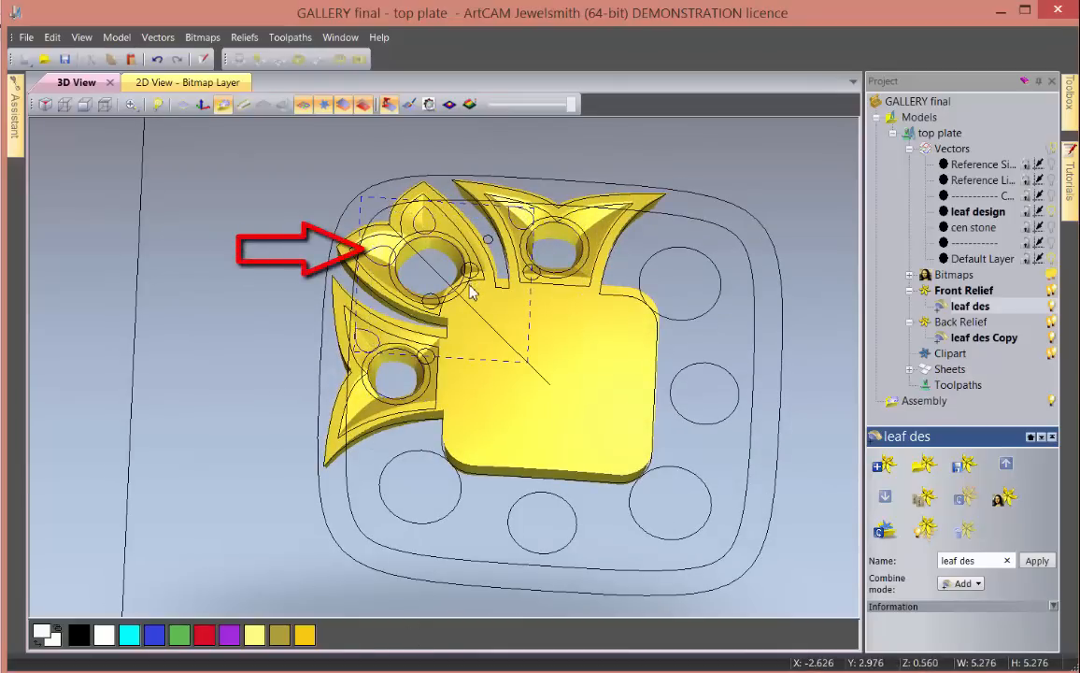
key("F12")
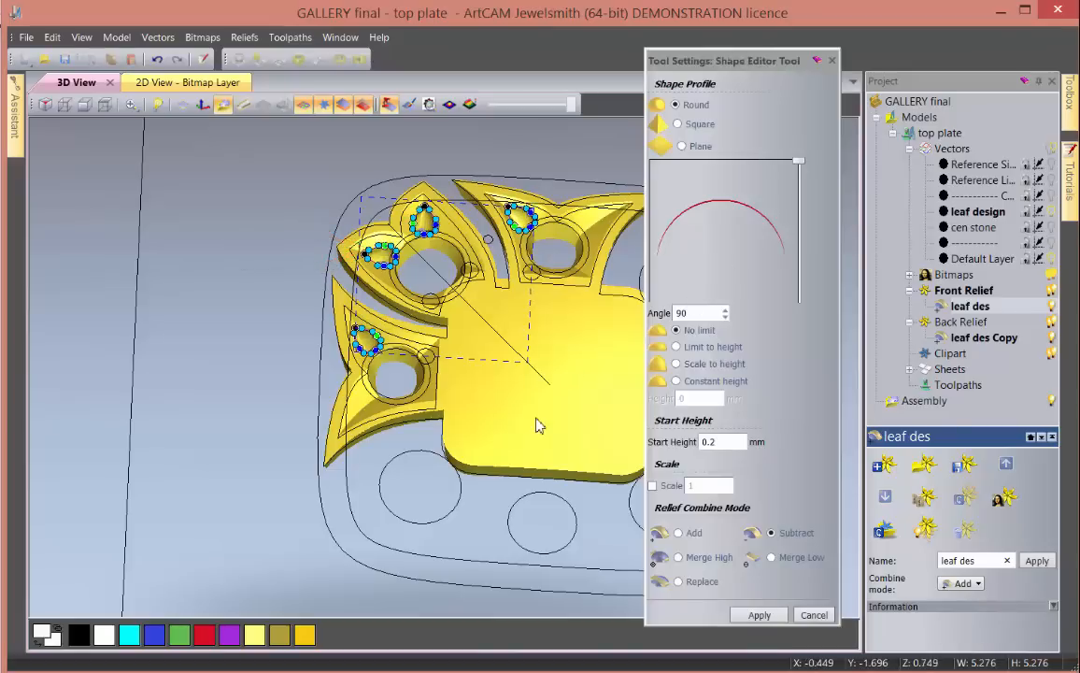
left_click_drag(536, 424, 546, 259)
scroll(547, 258, "up", 3)
scroll(369, 398, "up", 4)
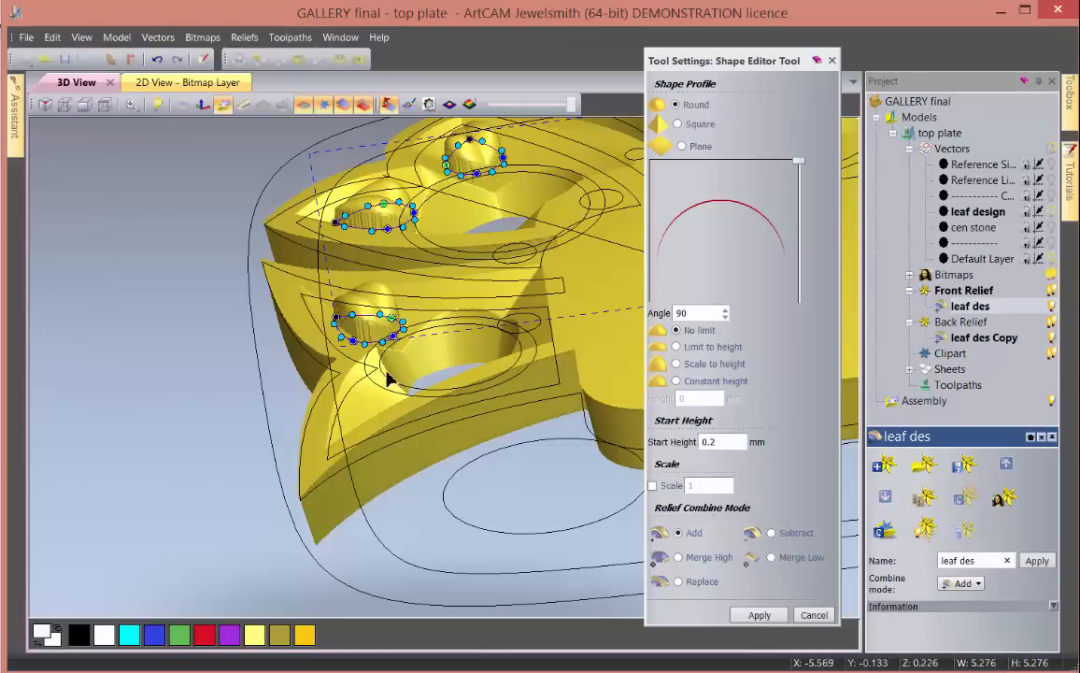
- Switch the teardrop shapes to the Merge High combine mode, apply them to the front relief and close the Shape Editor
left_click(678, 557)
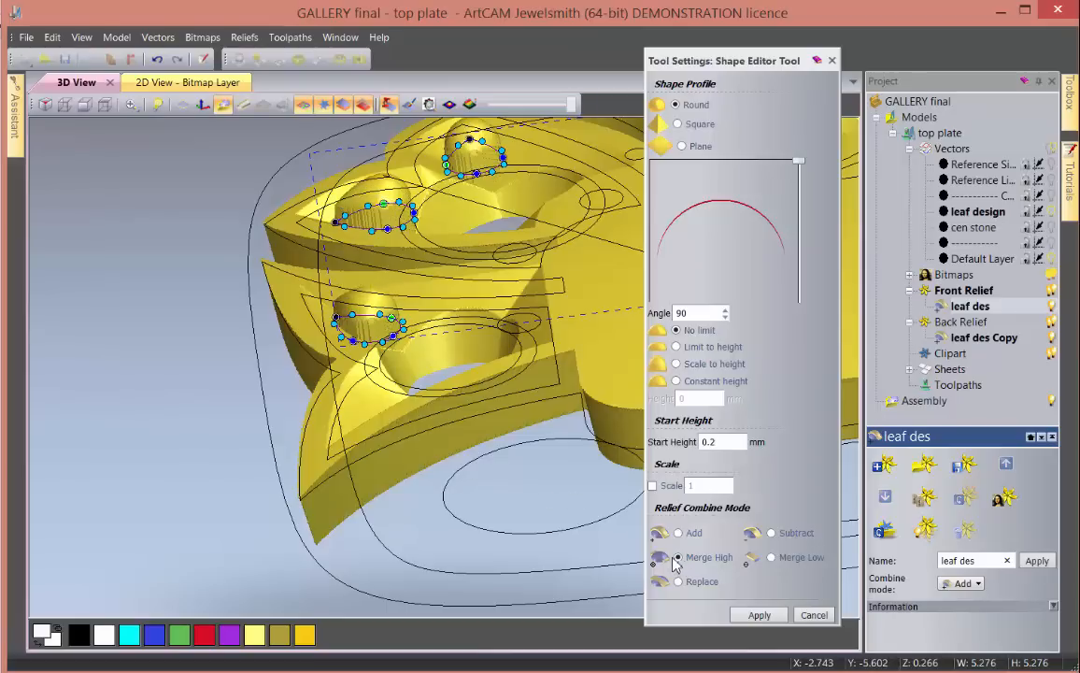
left_click_drag(500, 505, 538, 561)
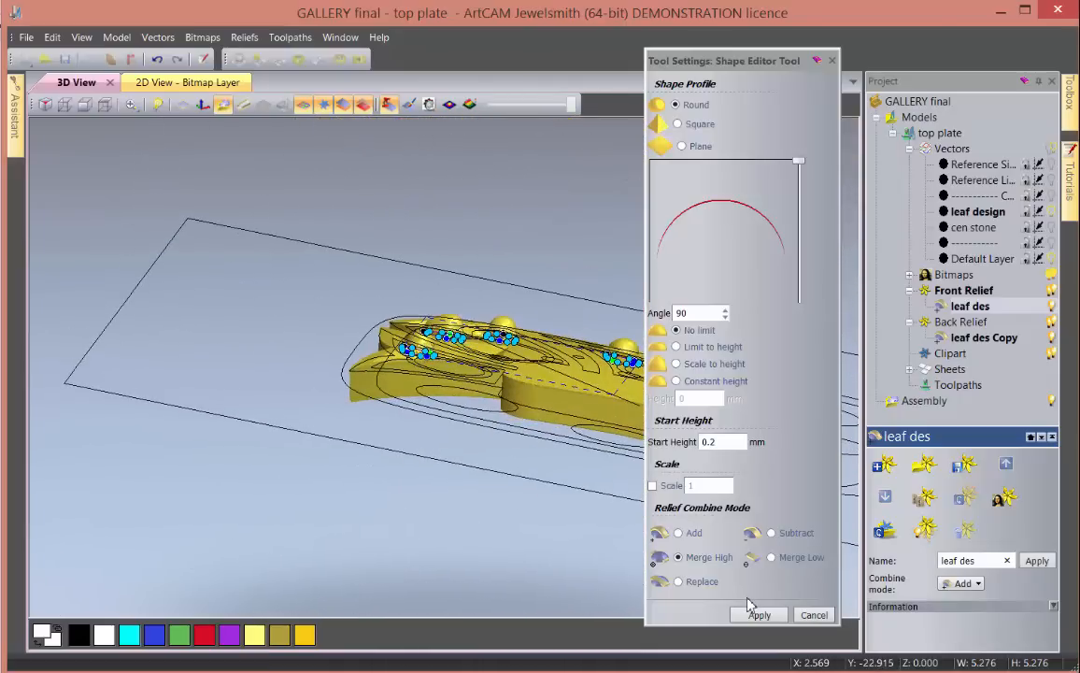
left_click(809, 615)
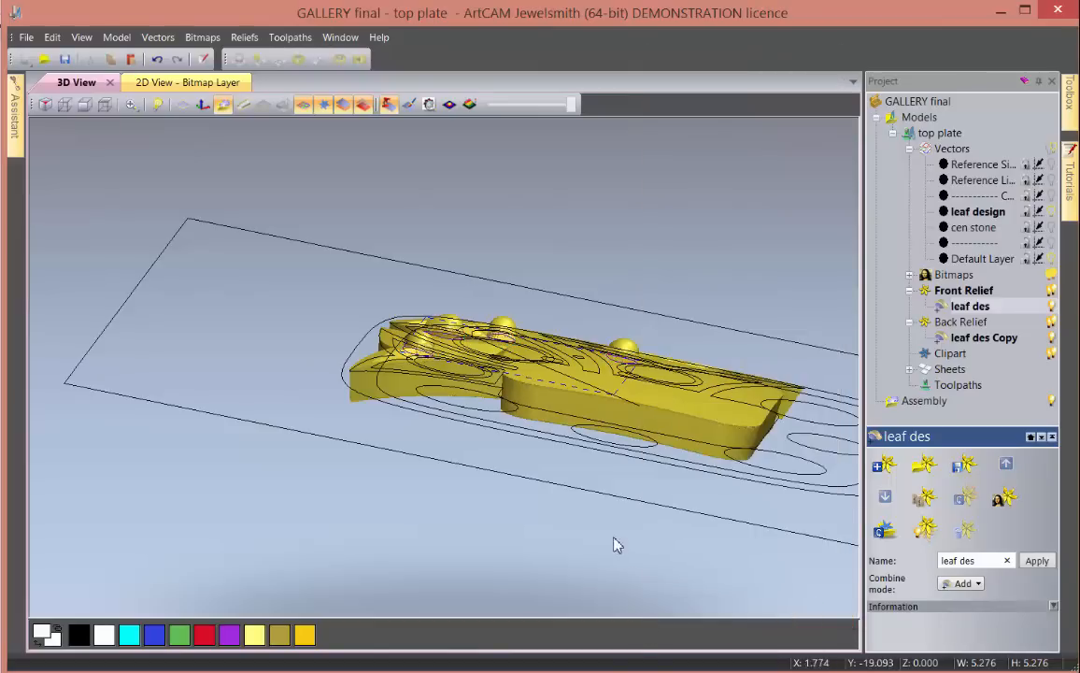
- Select the four small bead circles beside the leaves' stone holes and open them in the Shape Editor
left_click_drag(526, 461, 542, 519)
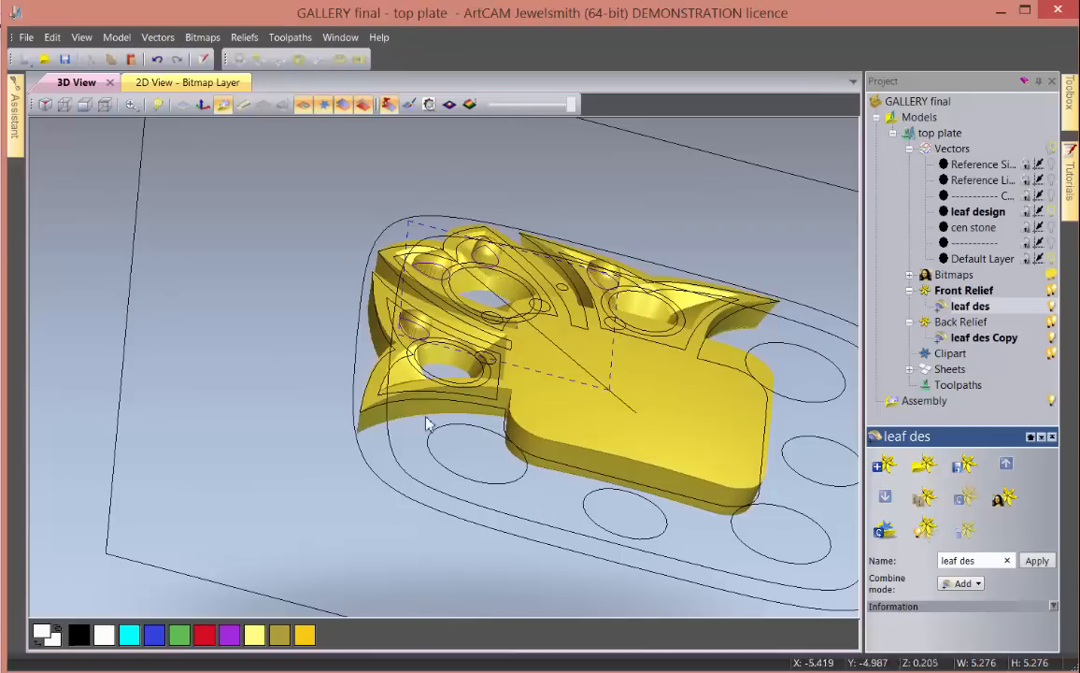
left_click(546, 305)
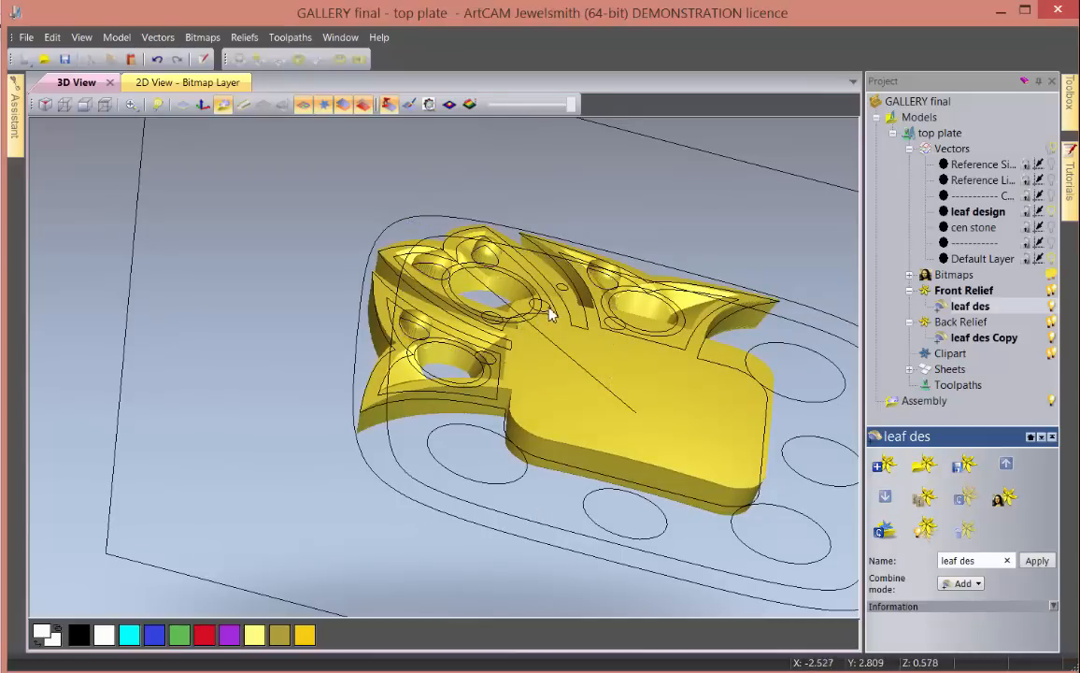
left_click(547, 303)
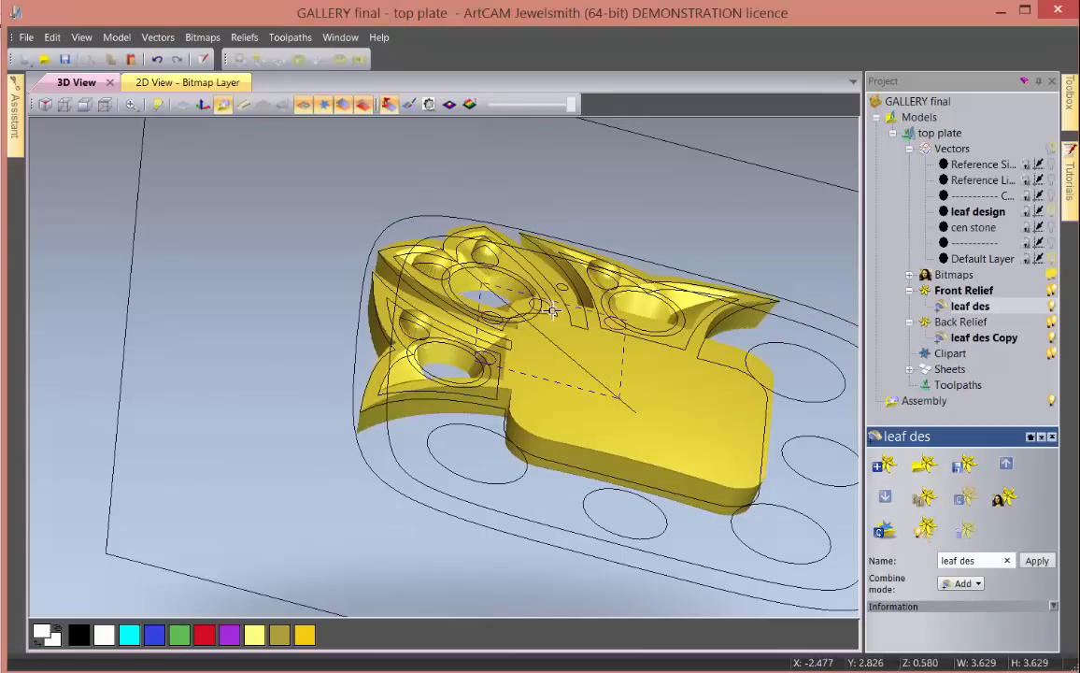
double_click(483, 364)
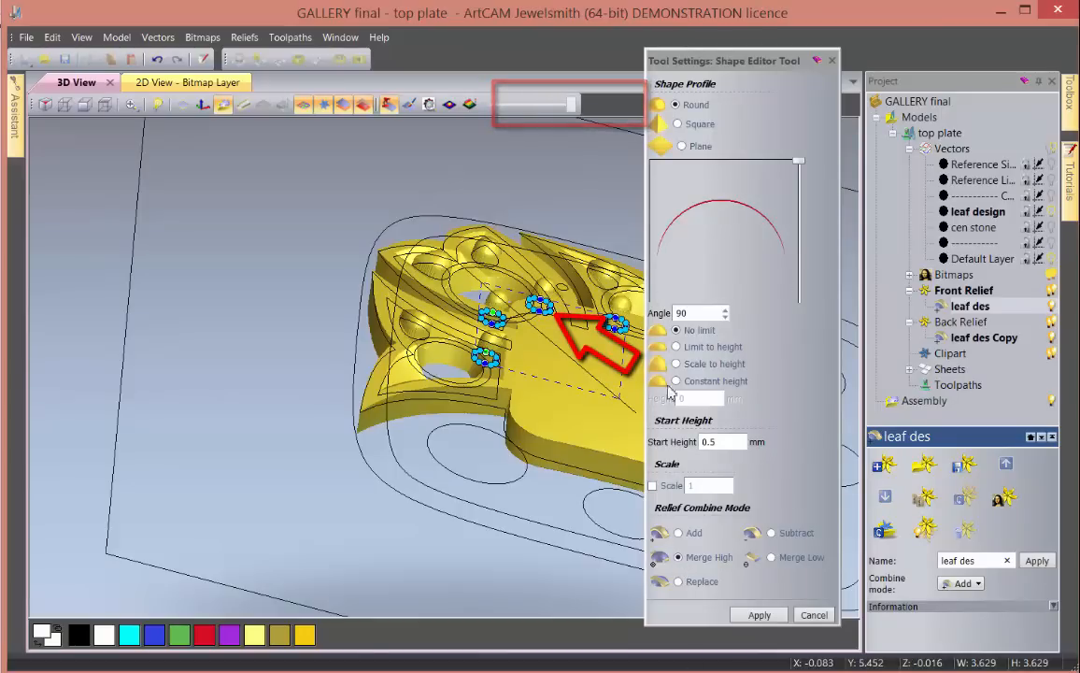
- Try a start height of 0 mm for the four bead shapes and compare it up close
double_click(735, 442)
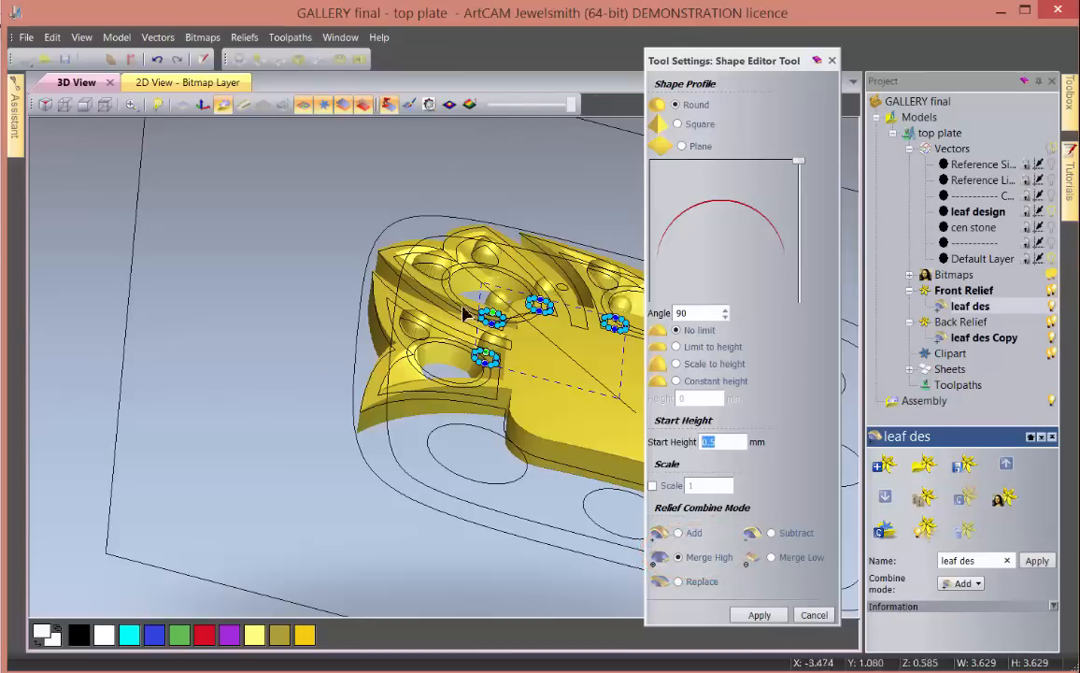
mouse_move(475, 320)
left_mouse_down()
mouse_move(523, 336)
mouse_move(490, 353)
left_mouse_up()
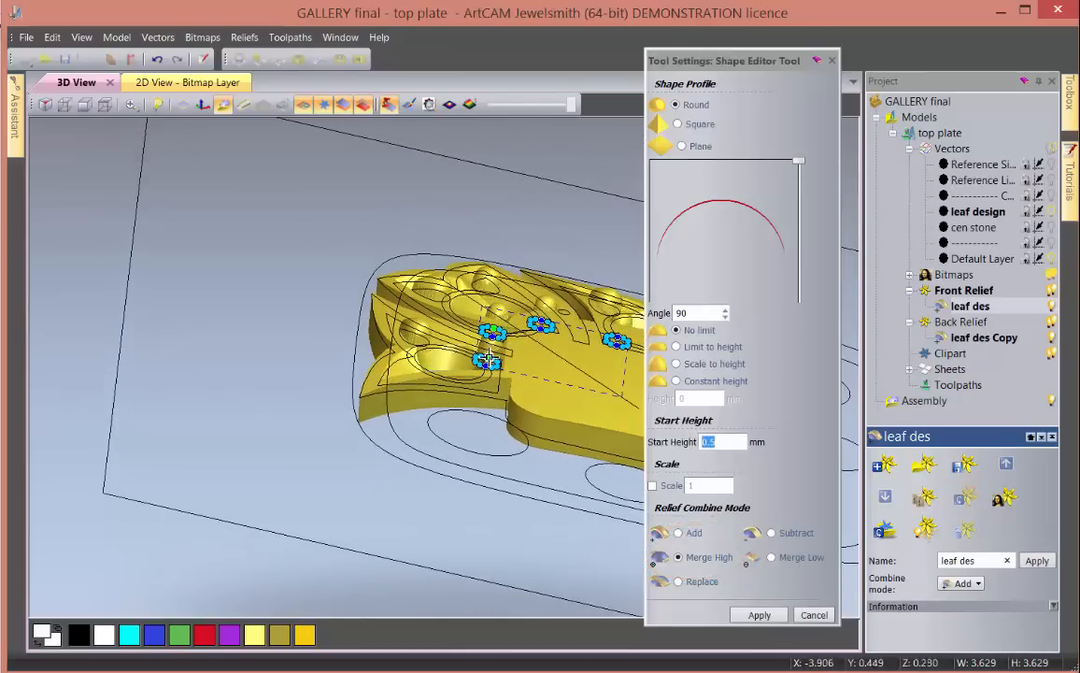
left_click(658, 441)
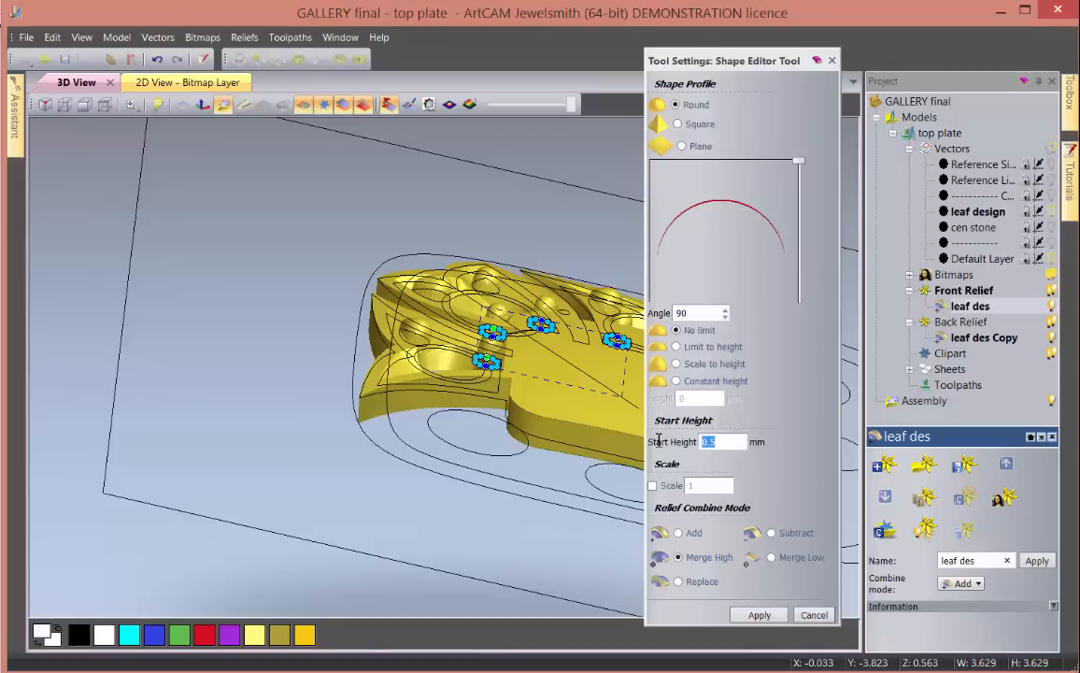
type("0")
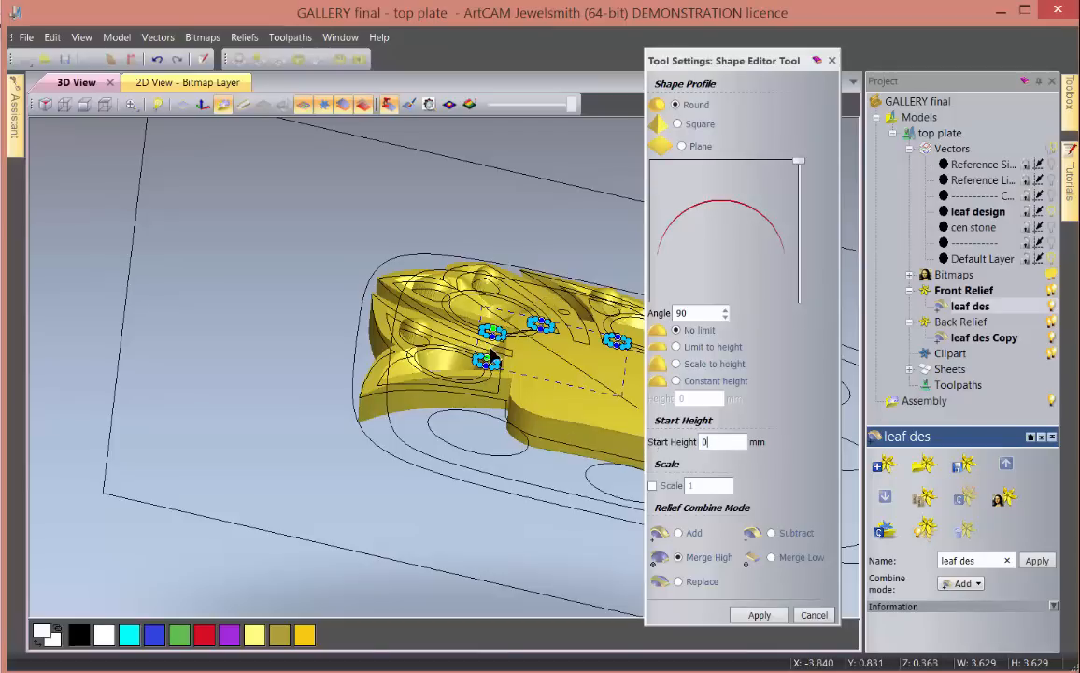
scroll(495, 359, "up", 3)
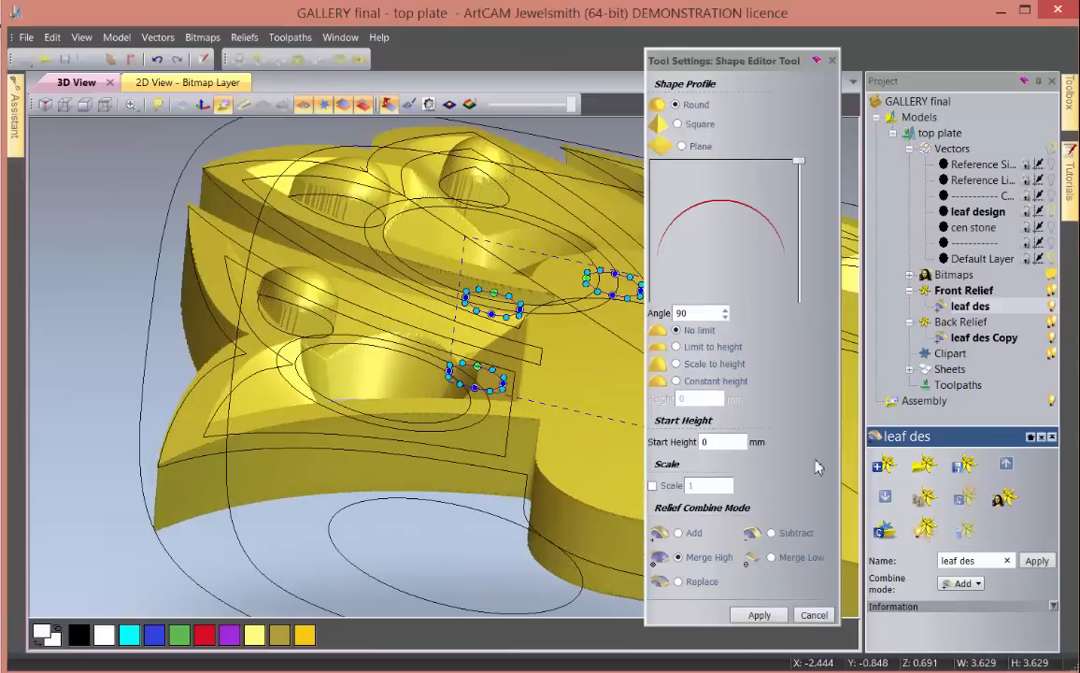
- Apply the round, Merge High bead shapes to the front relief with a 0.5 mm start height and save the model
key("BackSpace")
type(".")
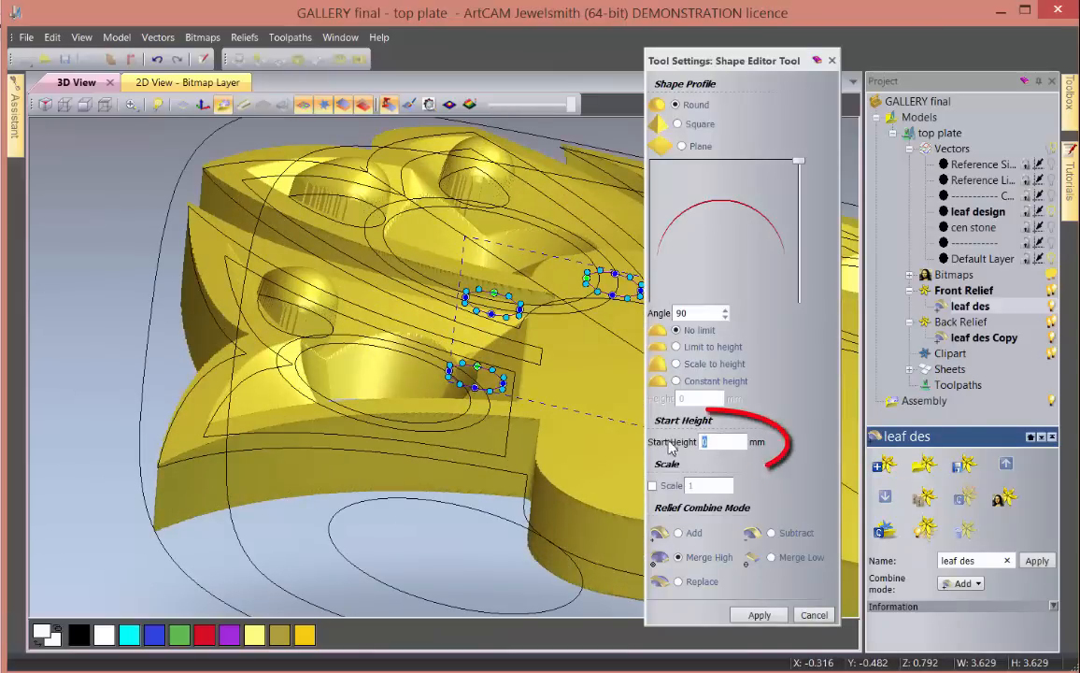
type("5")
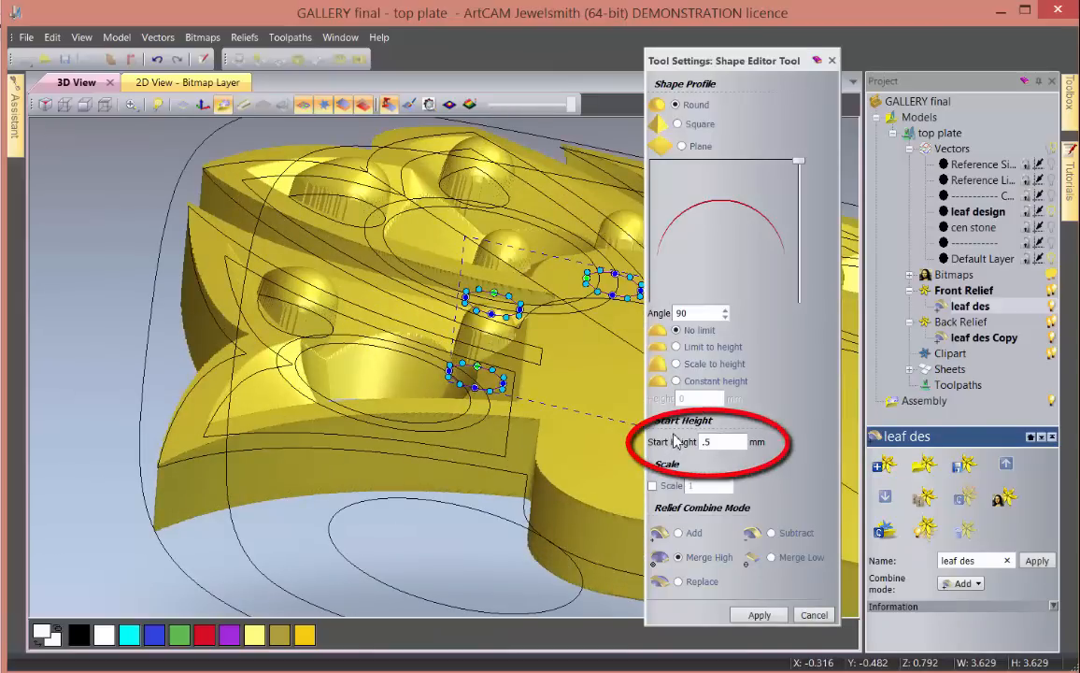
left_click_drag(598, 415, 765, 635)
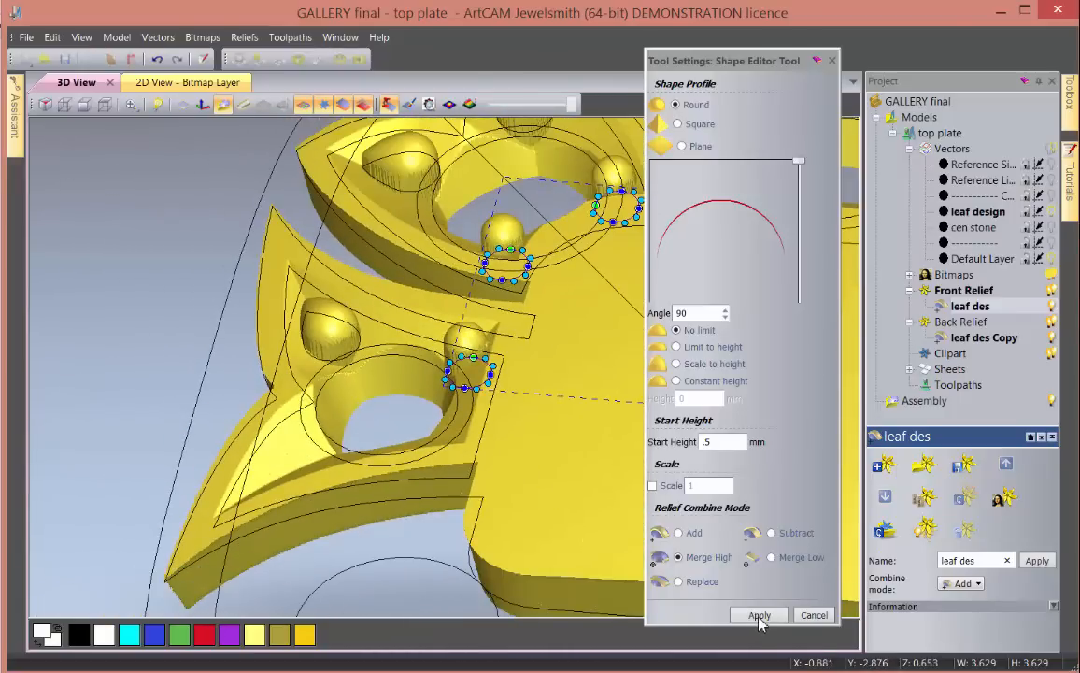
left_click(759, 614)
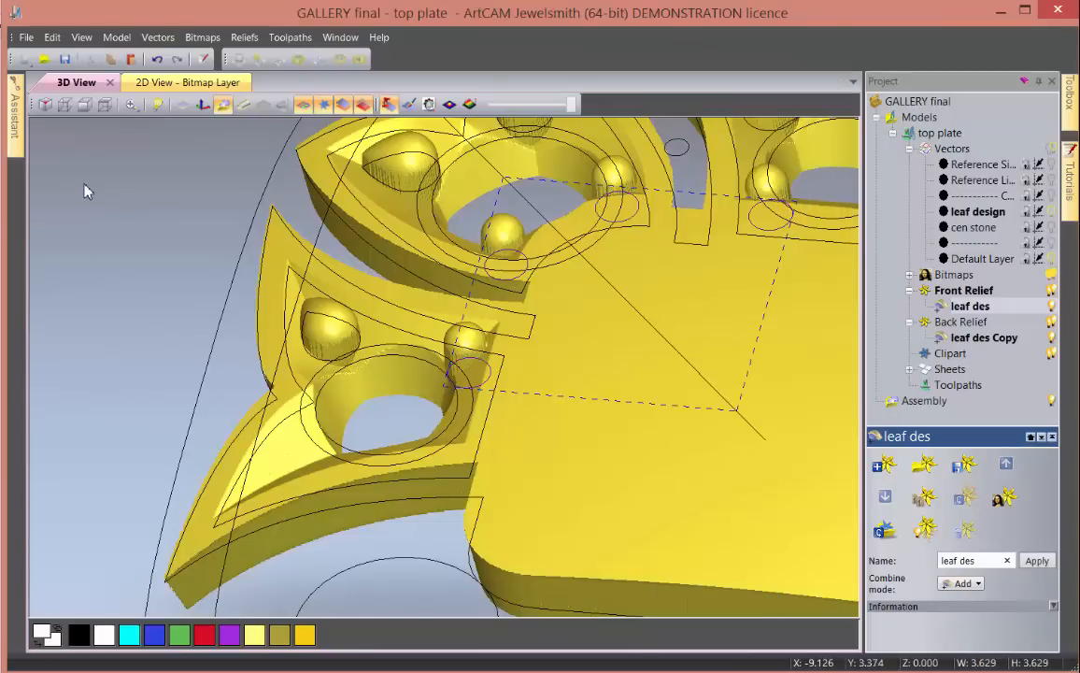
left_click(65, 60)
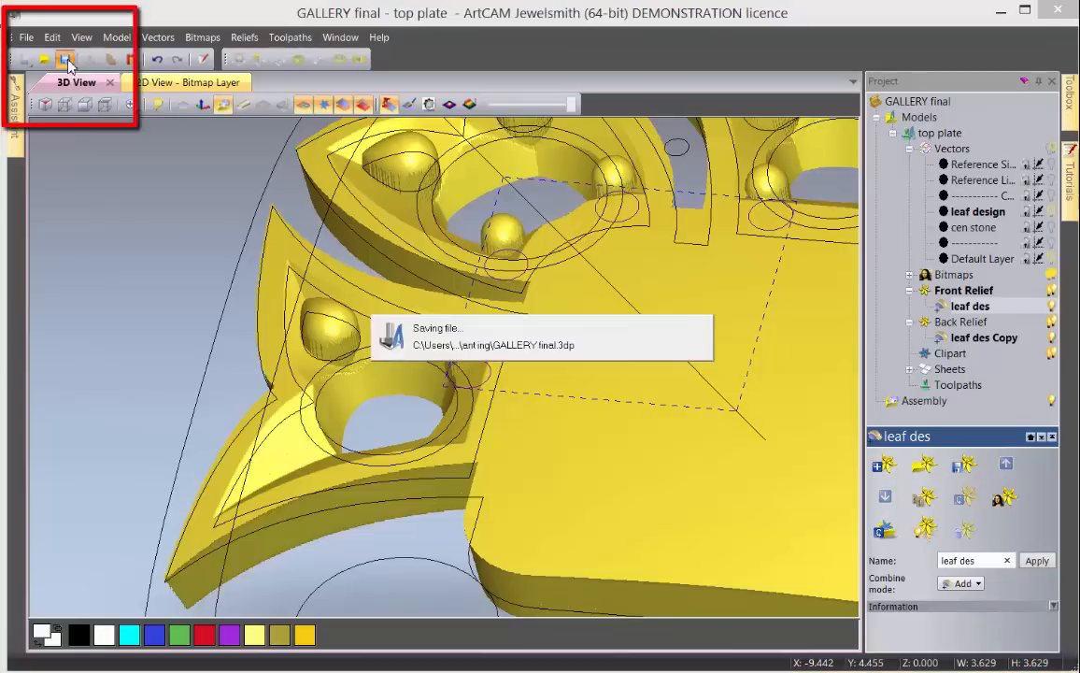
- Show the cen stone vector layer over the top plate
left_click_drag(485, 449, 781, 207)
scroll(522, 409, "up", 2)
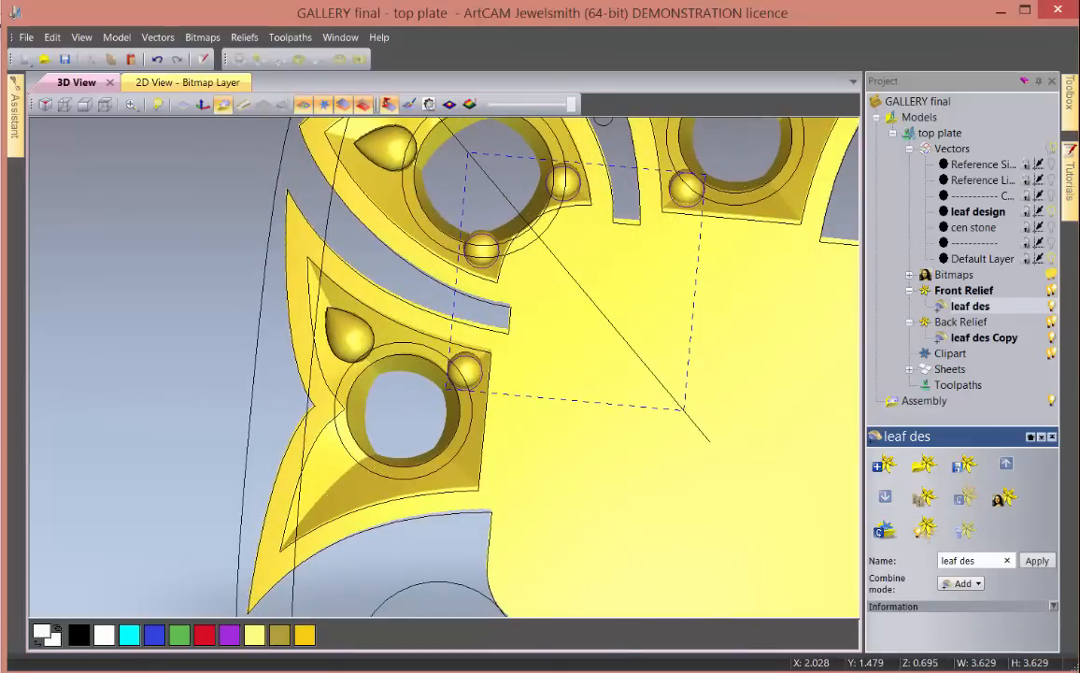
scroll(609, 282, "down", 3)
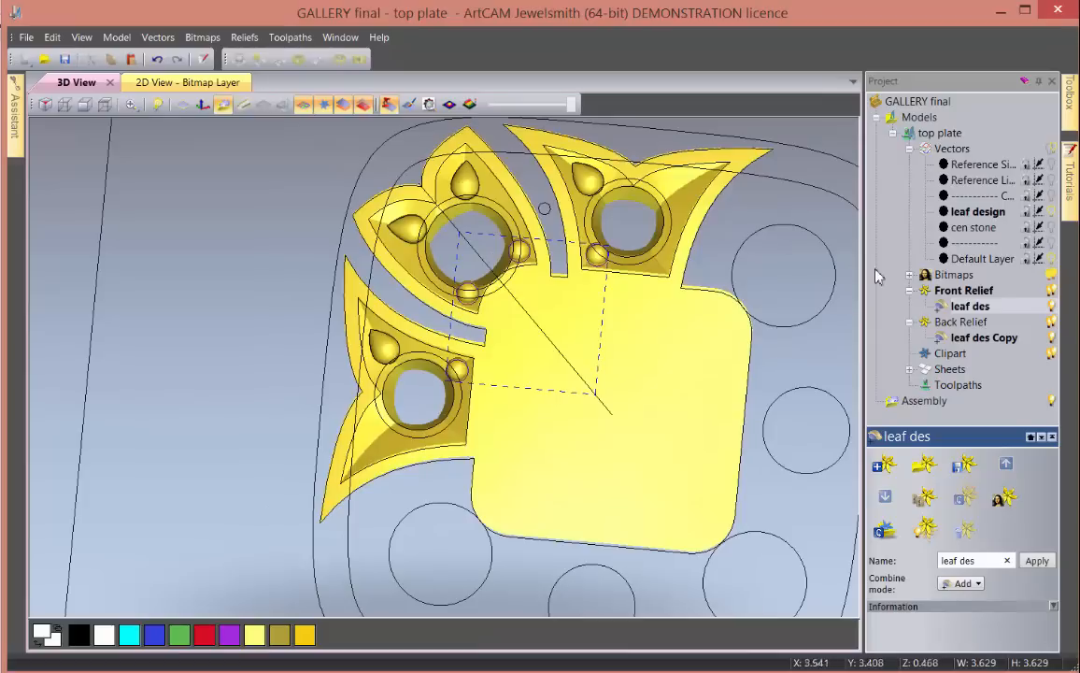
left_click(981, 228)
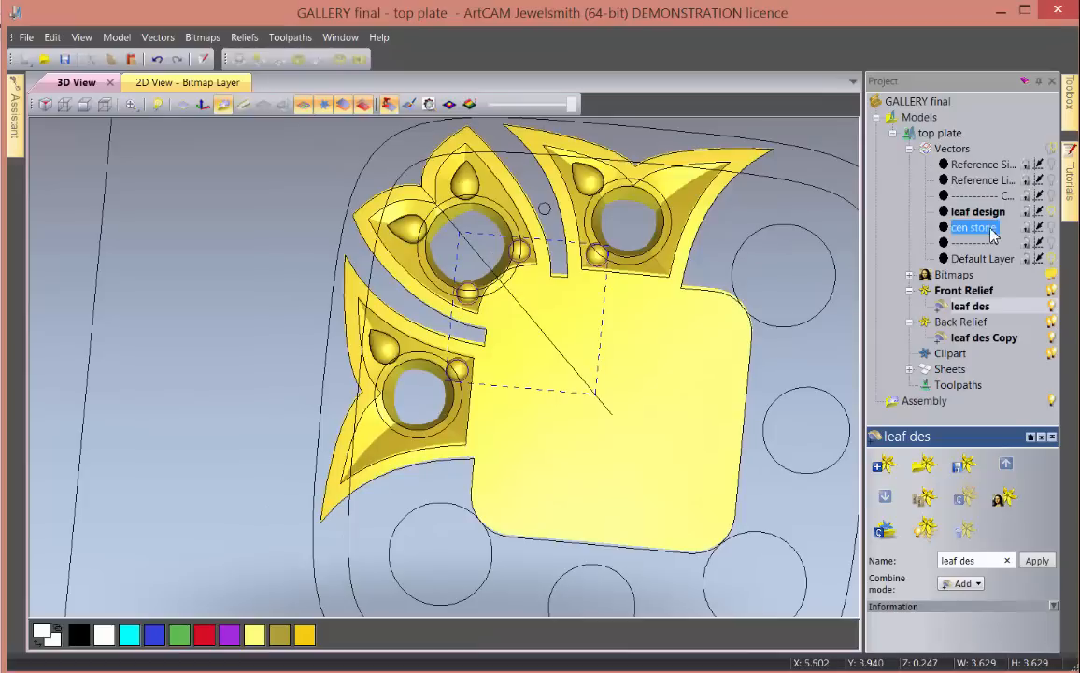
left_click(1053, 228)
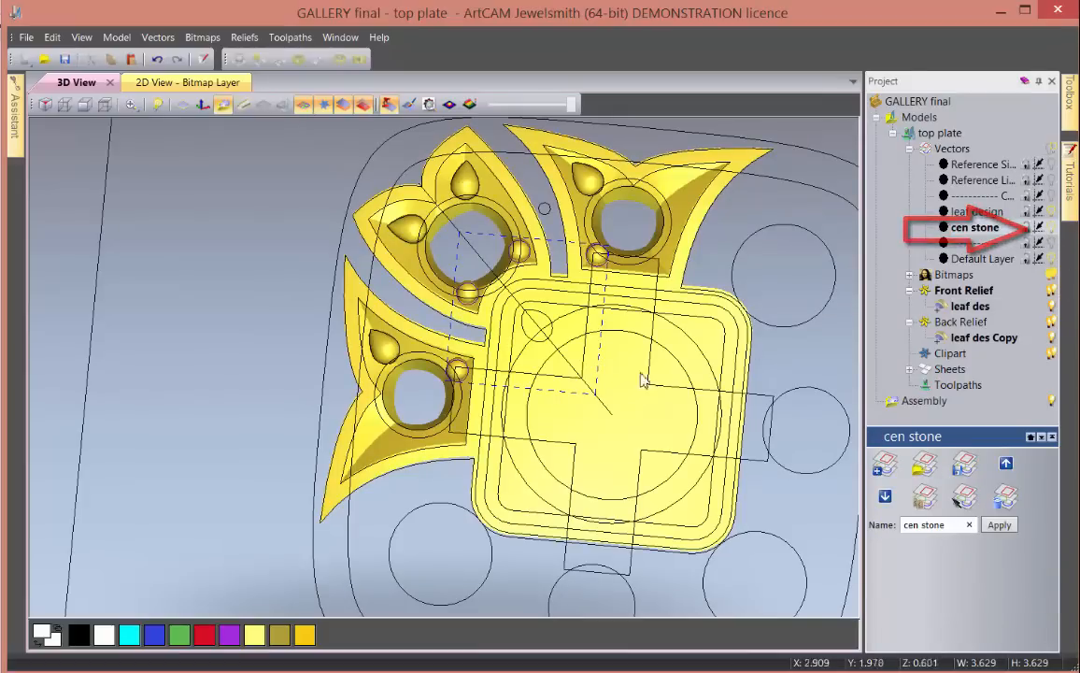
- Move the 5.723 mm rounded rectangle inside the square plate to the leaf design layer and hide the cen stone layer
left_click(550, 300)
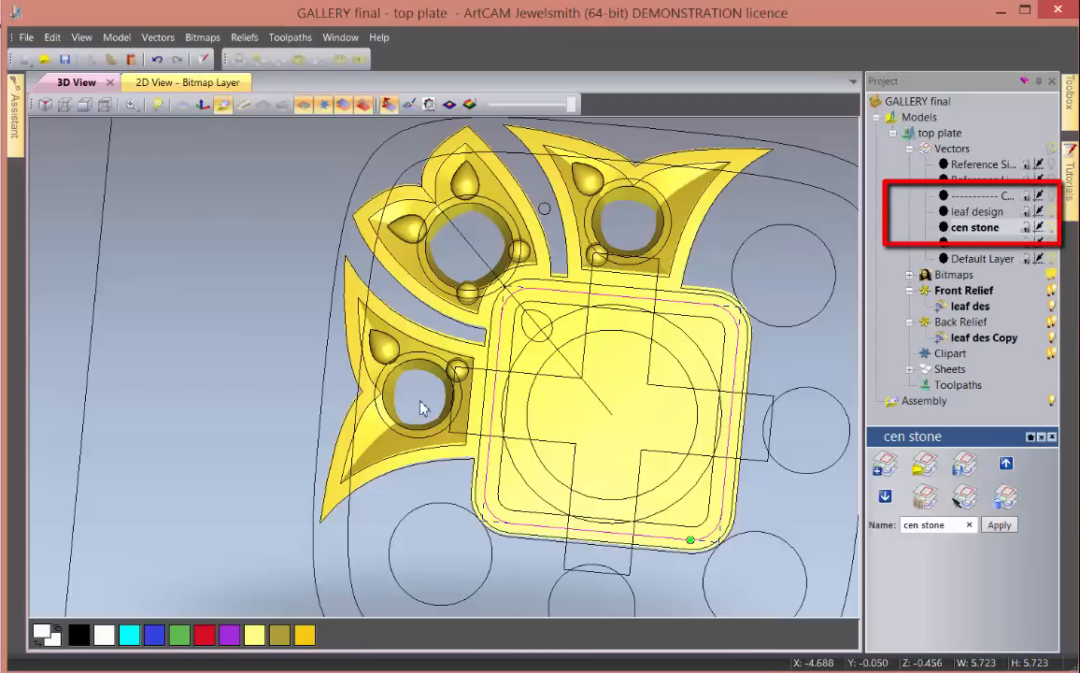
right_click(557, 292)
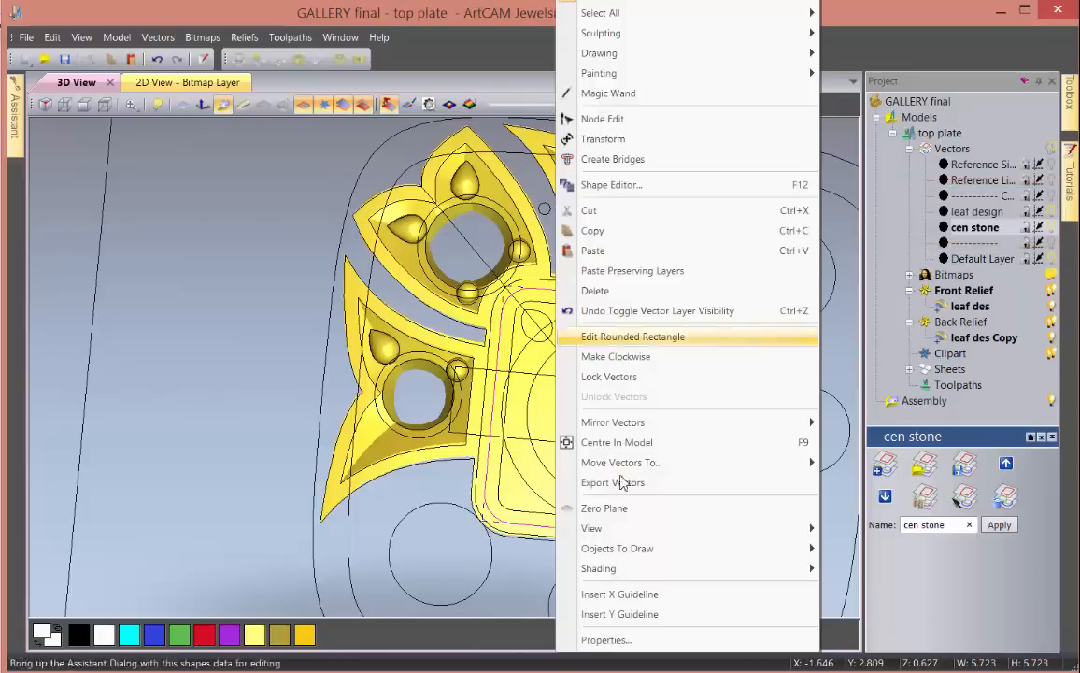
mouse_move(607, 467)
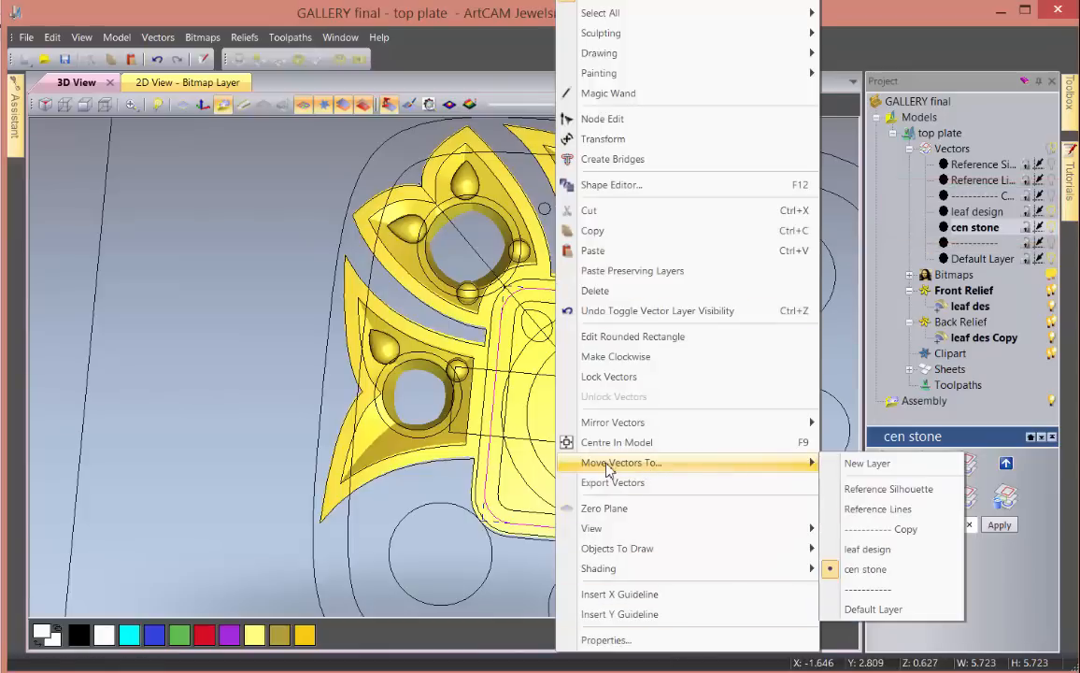
left_click(869, 551)
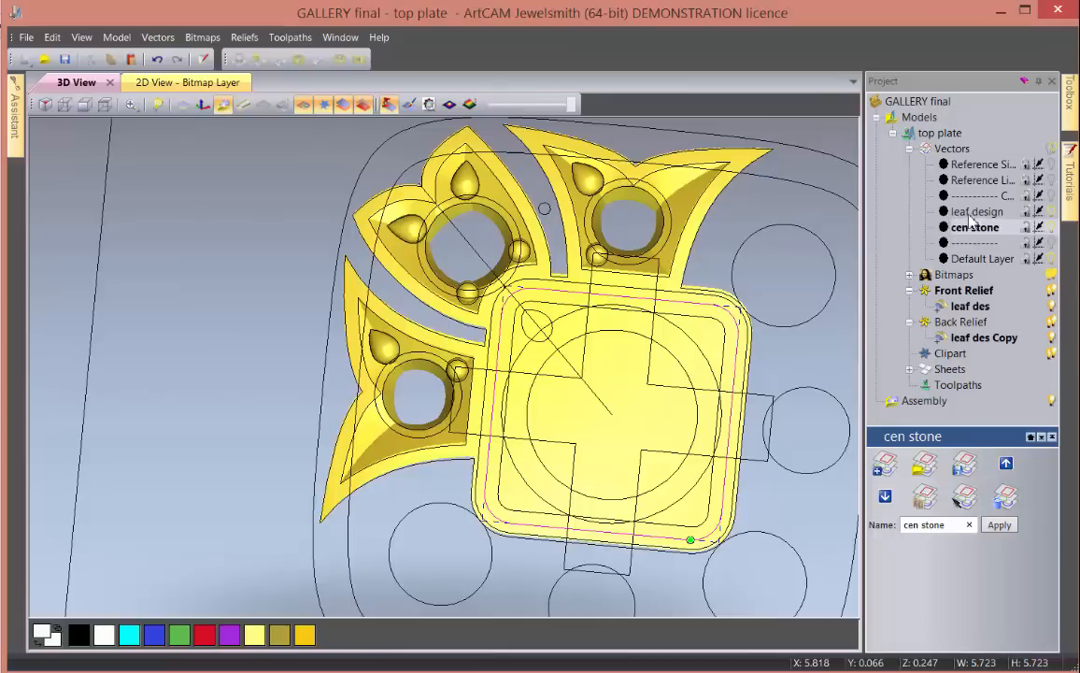
left_click(1051, 229)
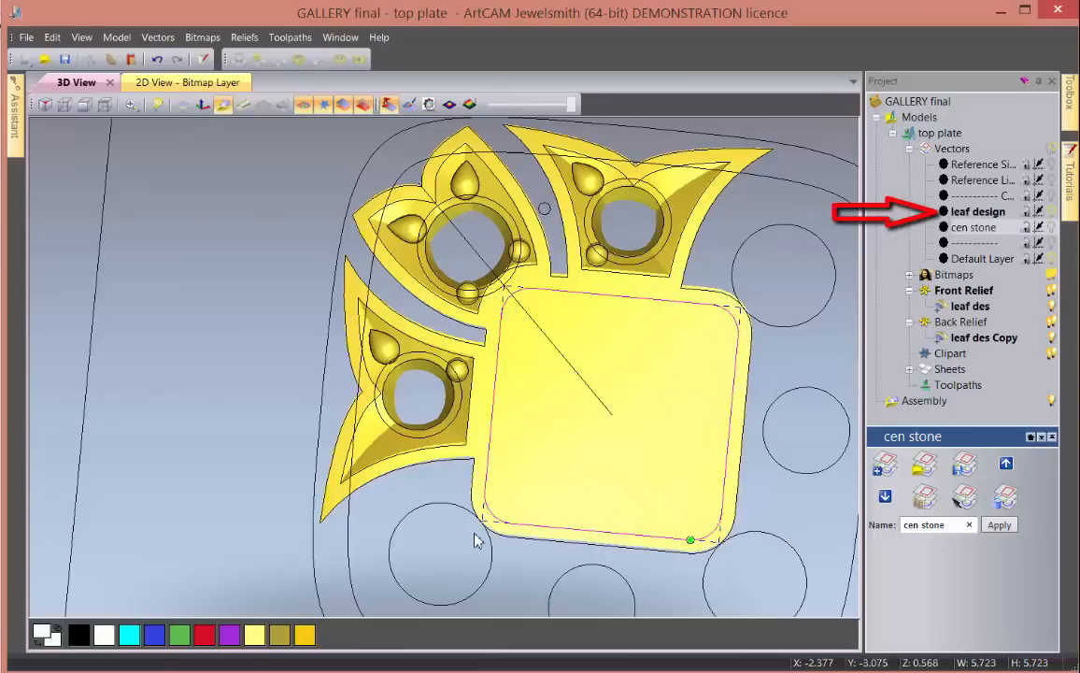
- Make the leaf design layer active and preview the rounded rectangle in the Shape Editor with the Subtract combine mode
mouse_move(656, 374)
left_mouse_down()
mouse_move(639, 340)
mouse_move(639, 410)
left_mouse_up()
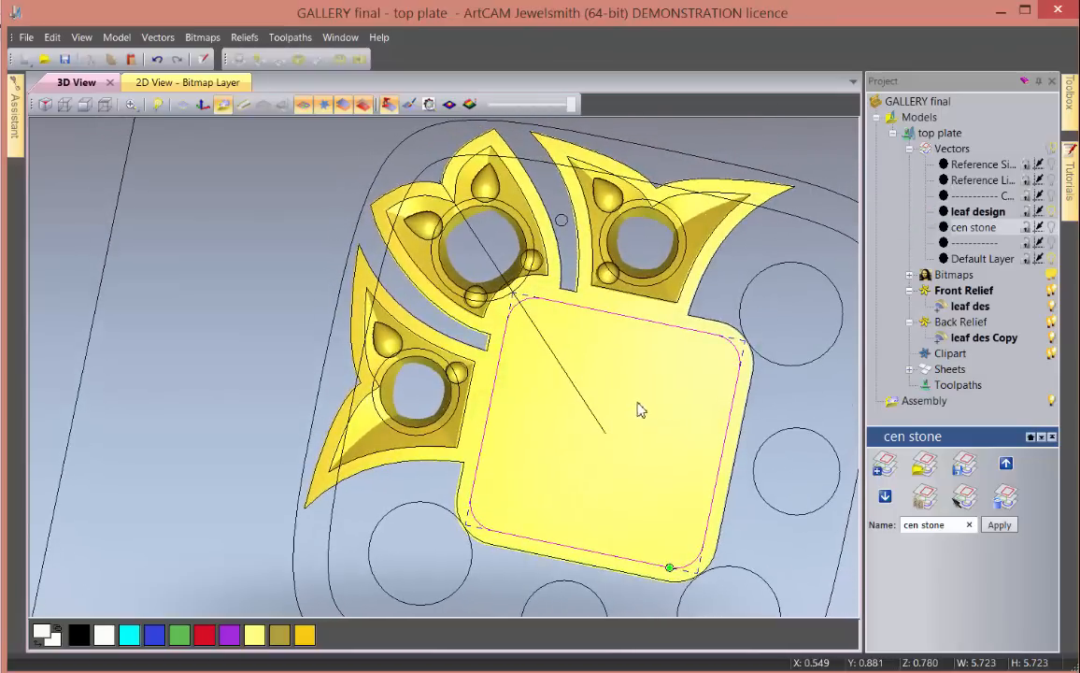
left_click(1002, 211)
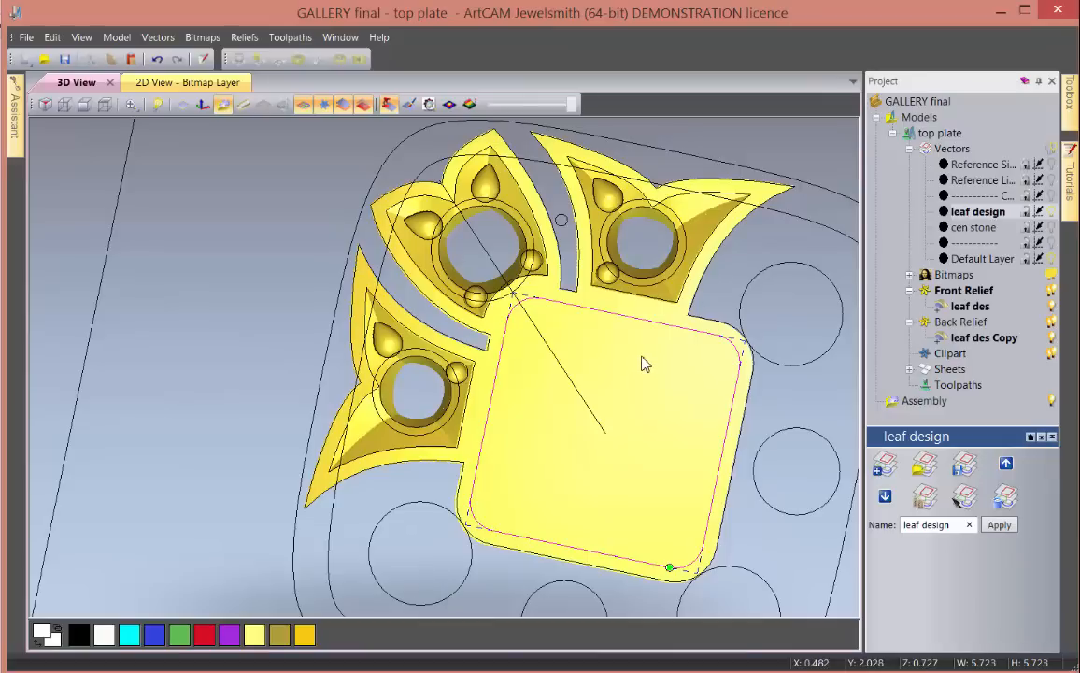
key("F12")
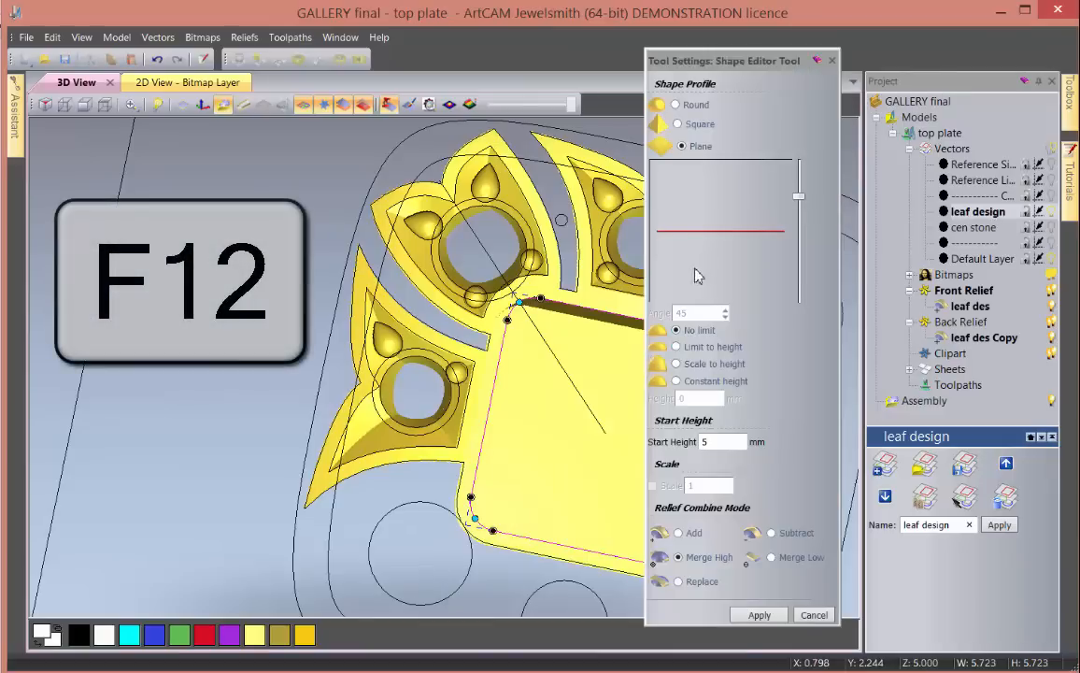
left_click_drag(524, 377, 551, 276)
left_click(770, 533)
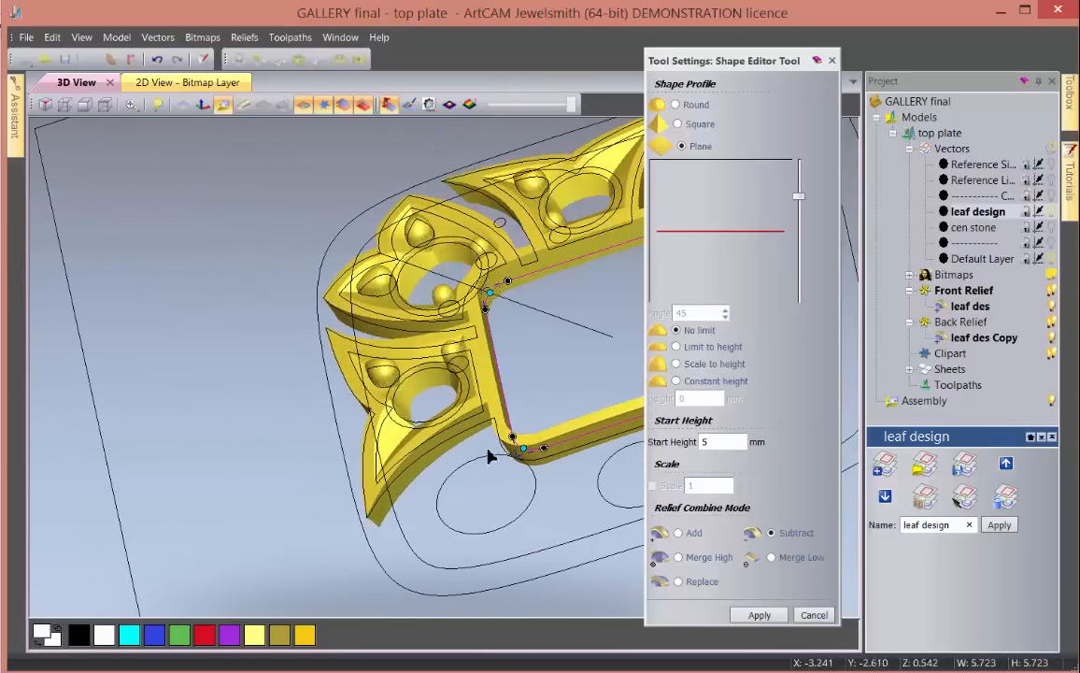
left_click_drag(489, 451, 415, 494)
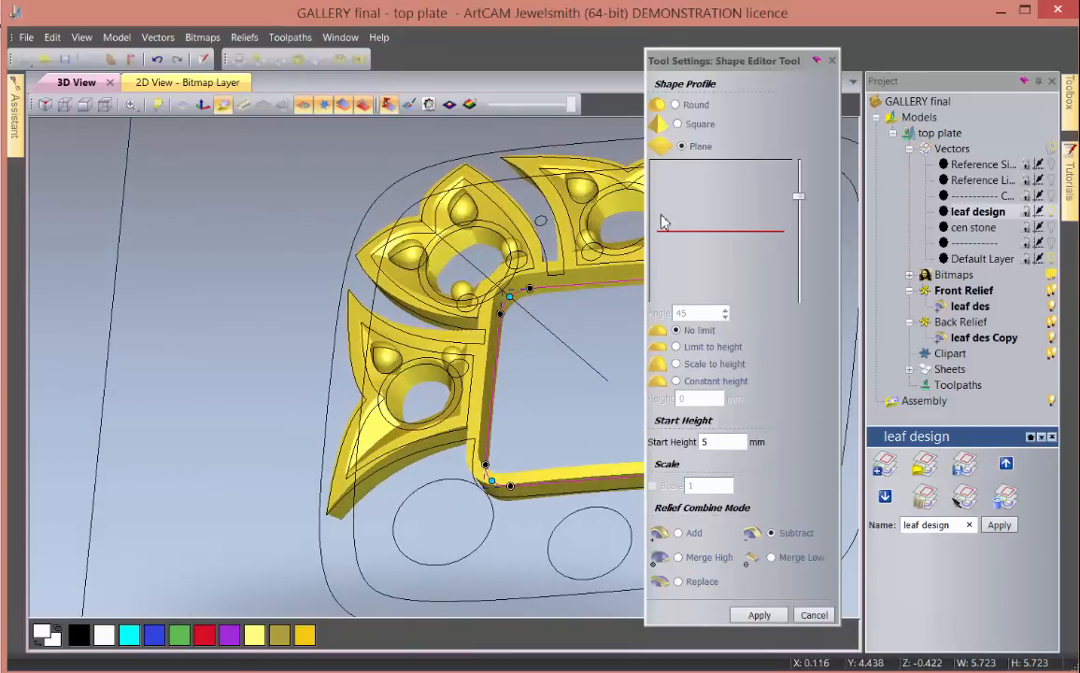
- Give the centre cutout a square profile with a start height of 0 mm and an angle of 67
left_click(677, 123)
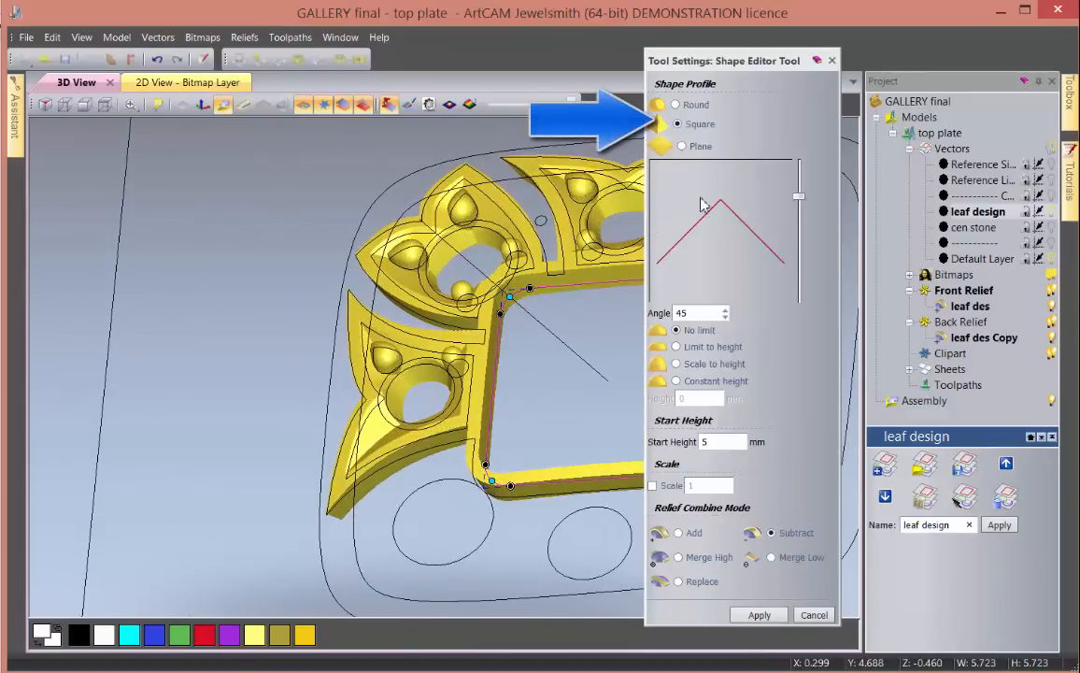
mouse_move(799, 196)
left_mouse_down()
mouse_move(798, 209)
mouse_move(795, 192)
left_mouse_up()
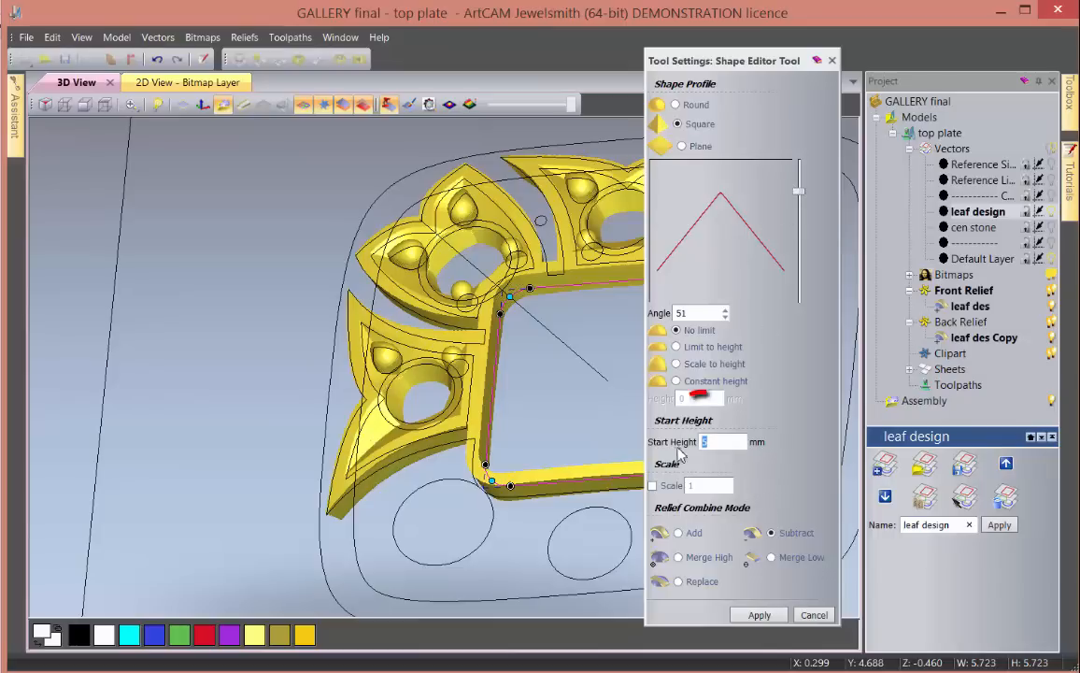
type("0")
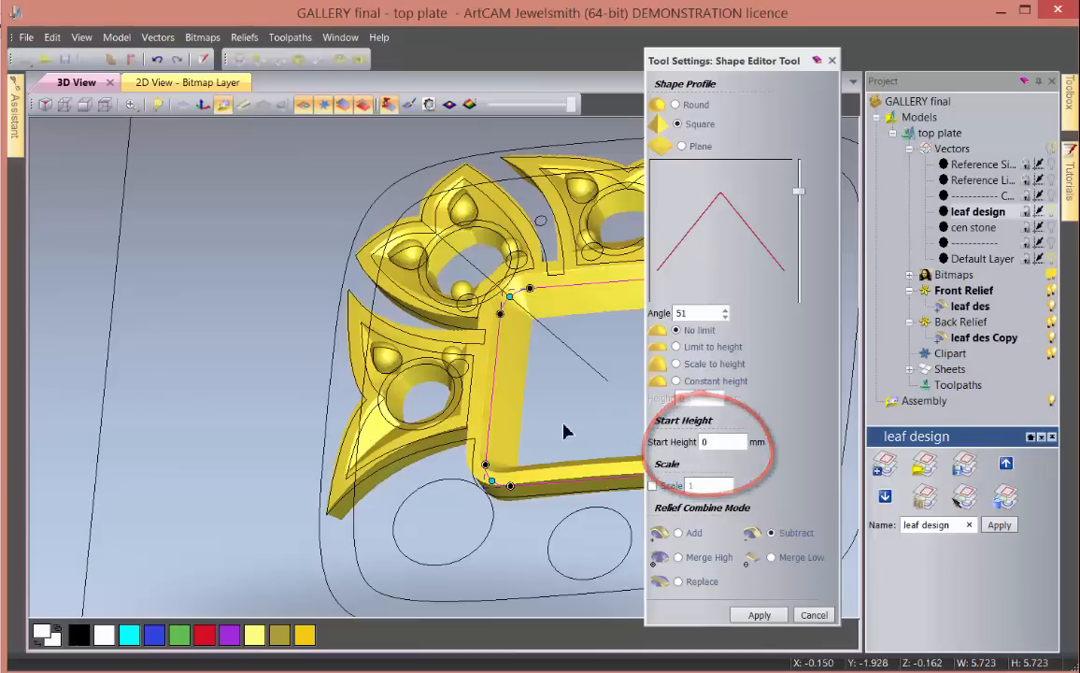
mouse_move(800, 198)
left_mouse_down()
mouse_move(798, 217)
mouse_move(799, 178)
left_mouse_up()
- Inspect the tapered centre cutout, apply it to the front relief and close the Shape Editor
left_click_drag(422, 446, 458, 523)
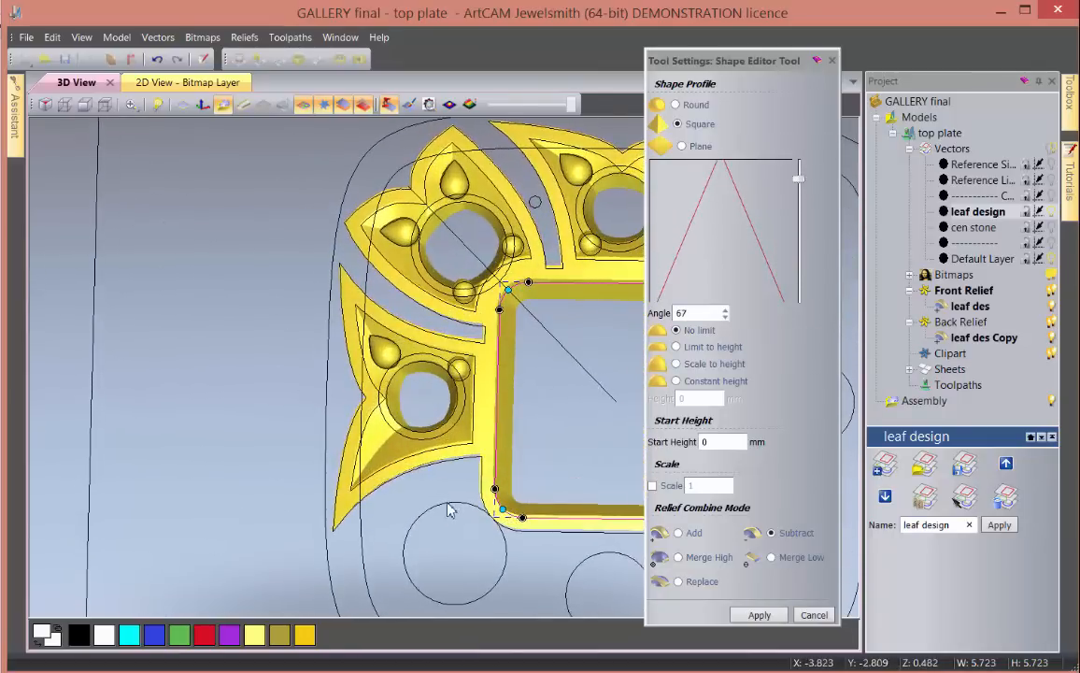
left_click_drag(403, 455, 467, 451)
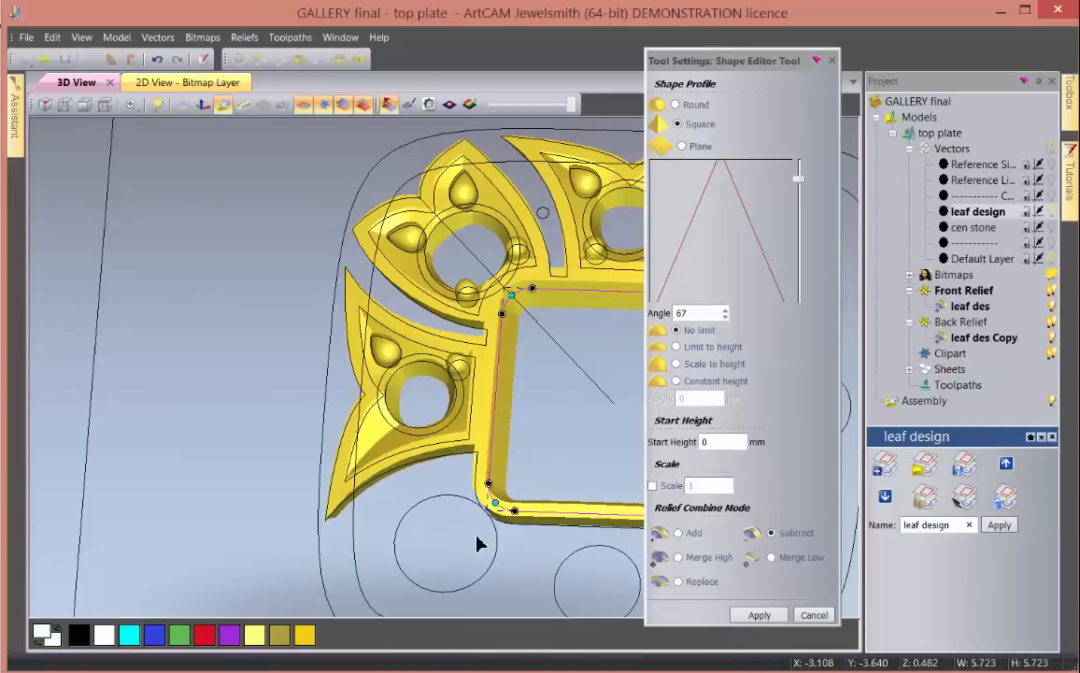
left_click_drag(476, 537, 526, 529)
left_click(759, 615)
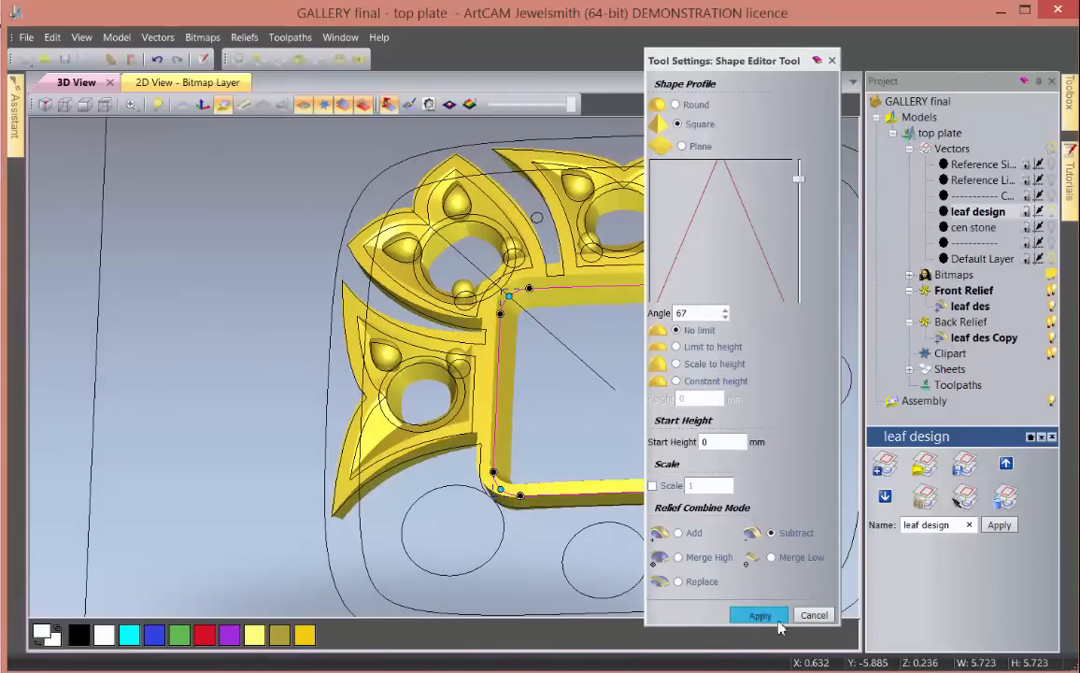
left_click(814, 617)
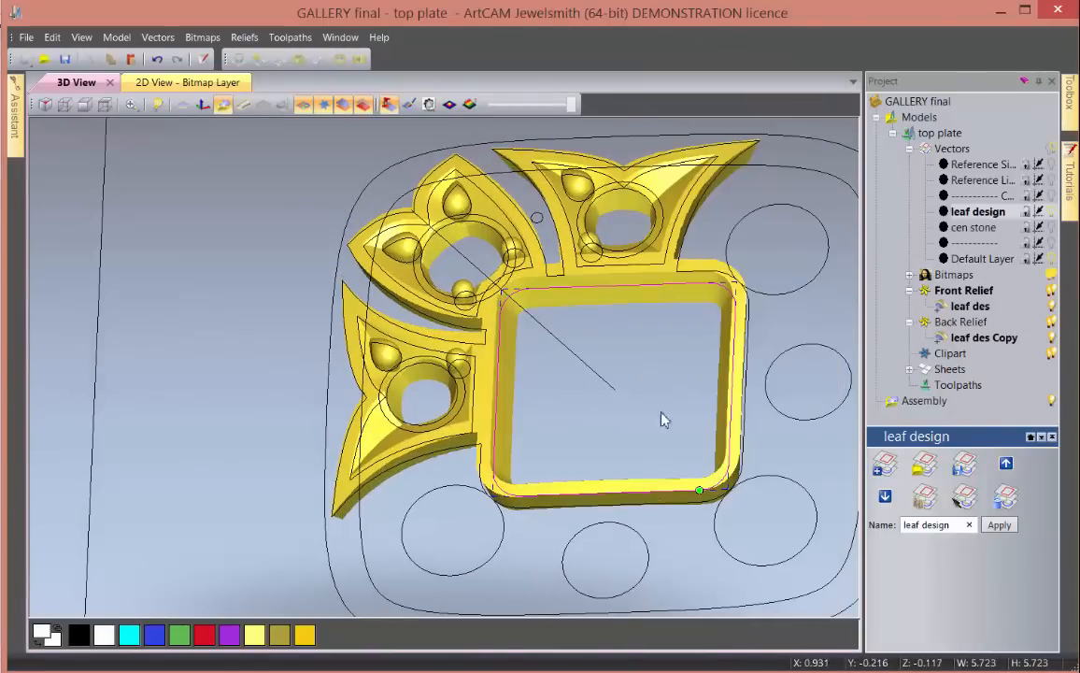
- Mirror-merge the leaf des front relief left over right and top over bottom to complete the plate's front
left_click_drag(666, 416, 453, 447)
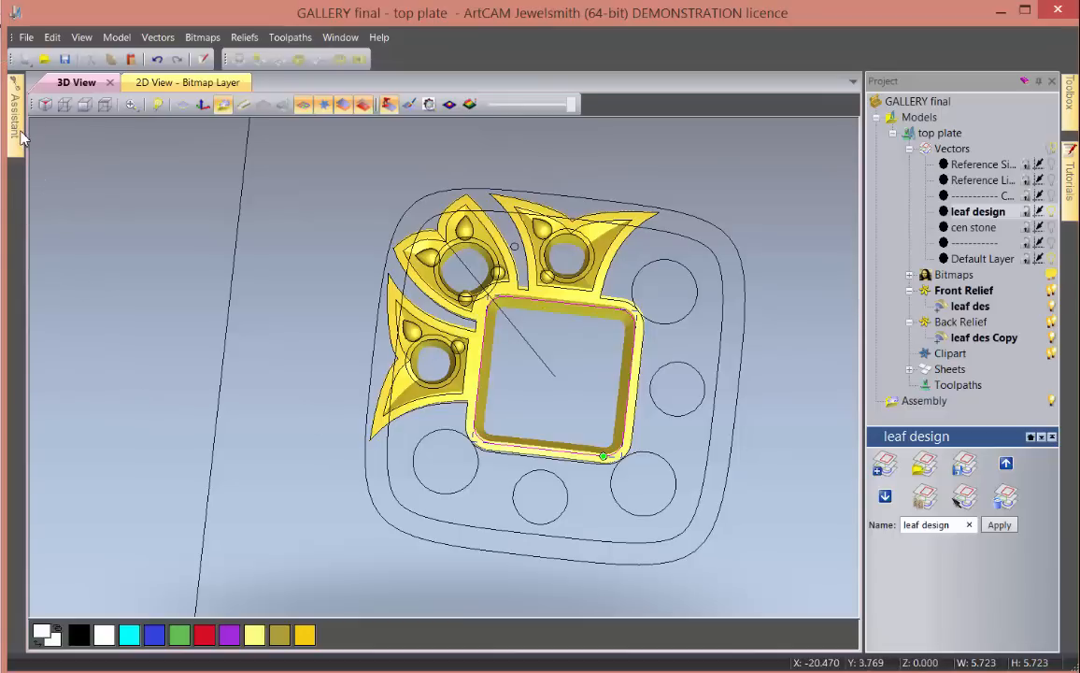
mouse_move(21, 135)
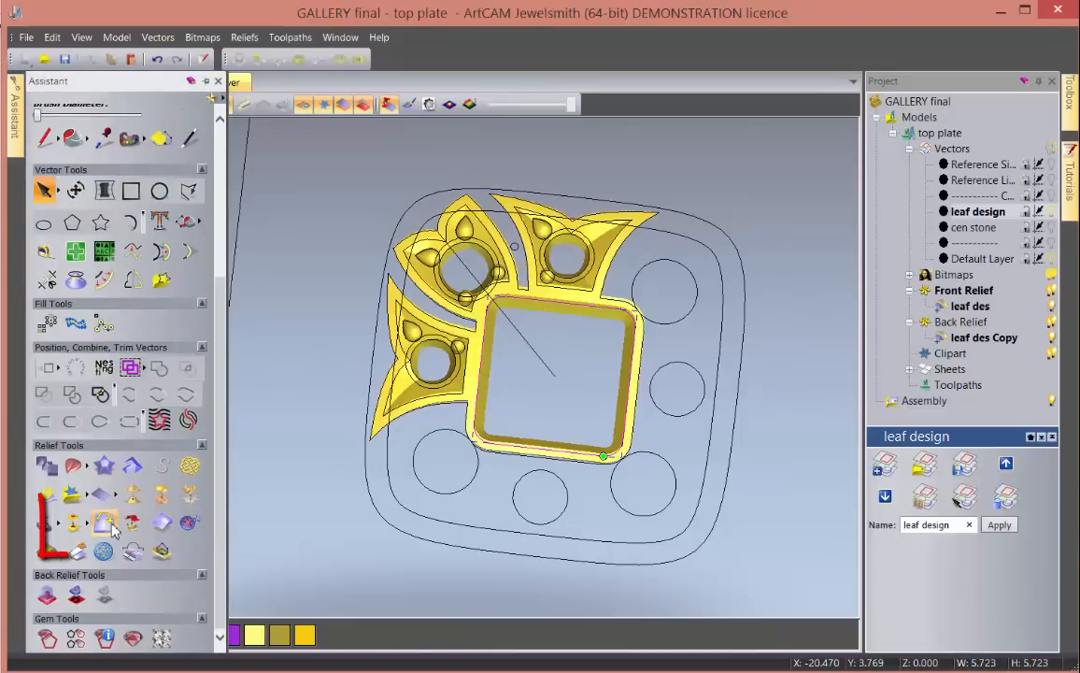
left_click(113, 528)
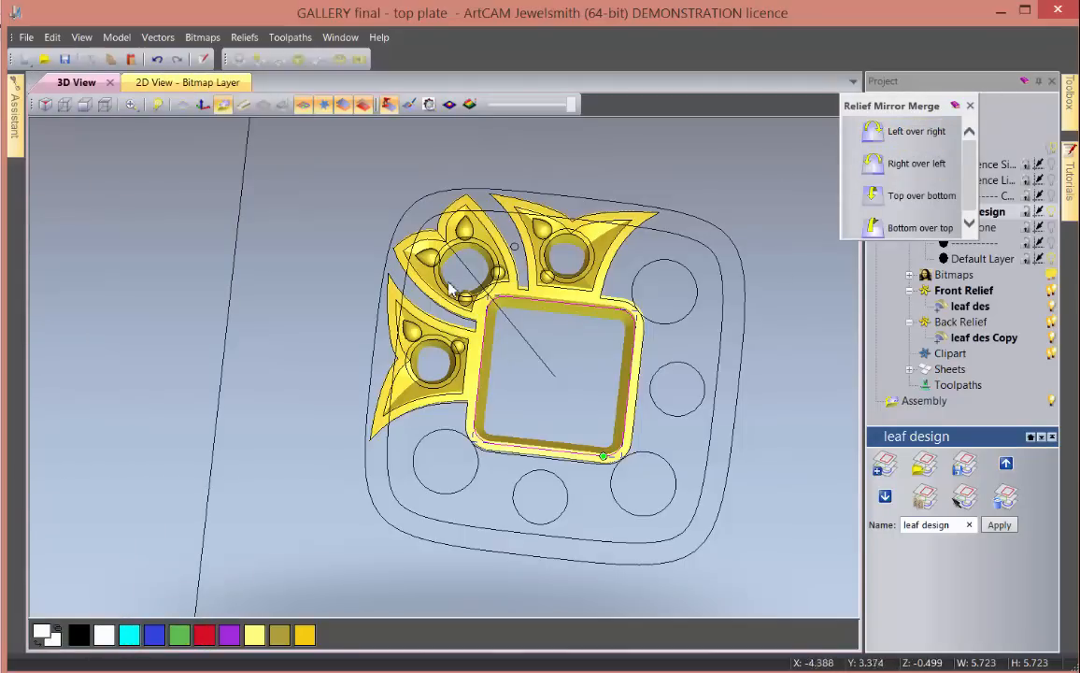
left_click(876, 131)
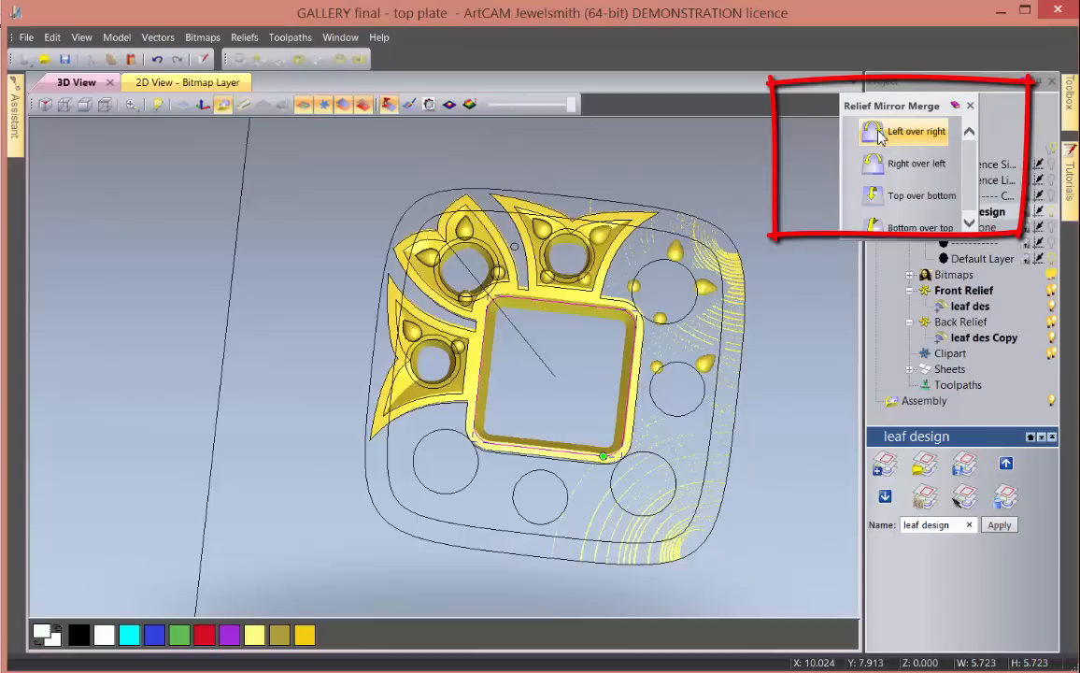
left_click(874, 200)
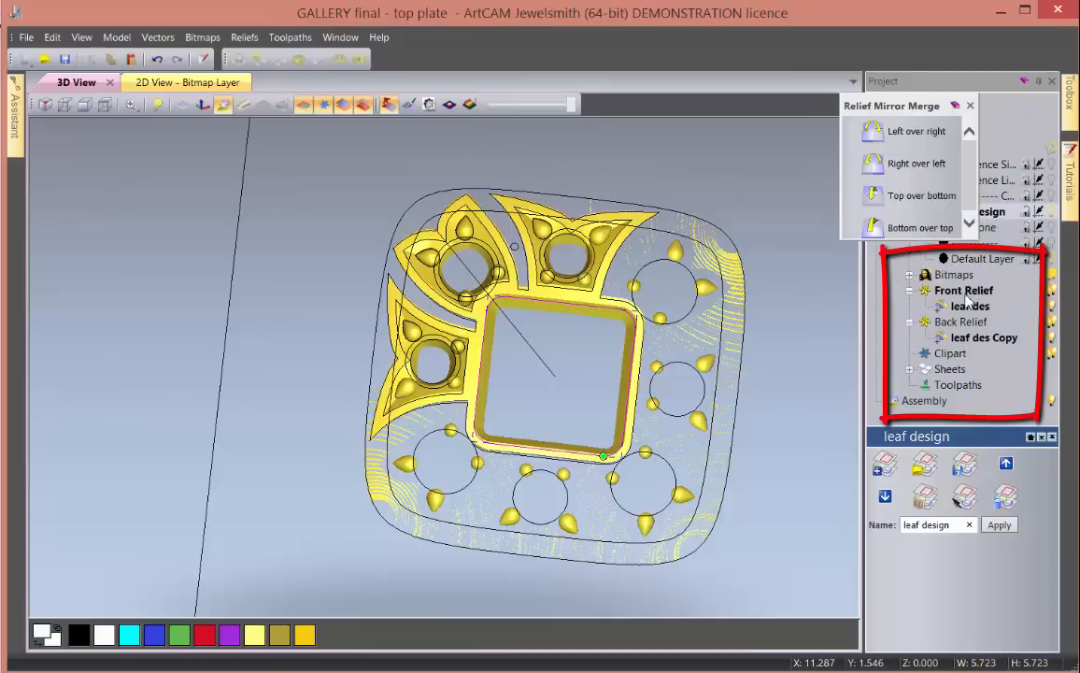
- Mirror-merge the leaf des Copy back relief left over right and top over bottom
left_click(952, 323)
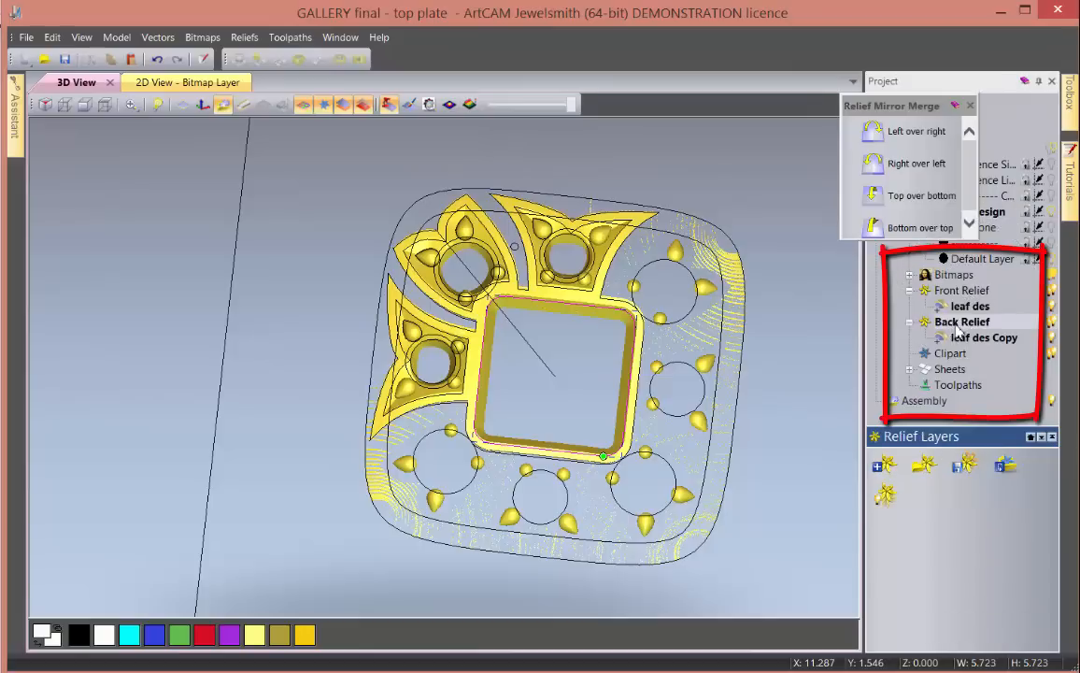
left_click(967, 338)
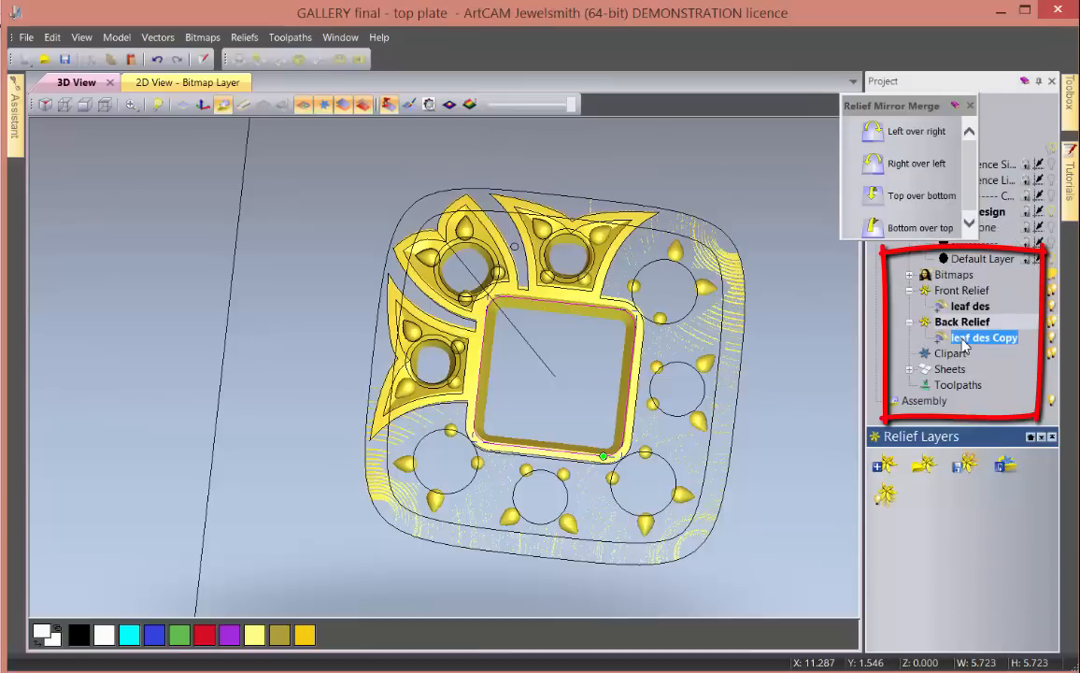
left_click(920, 139)
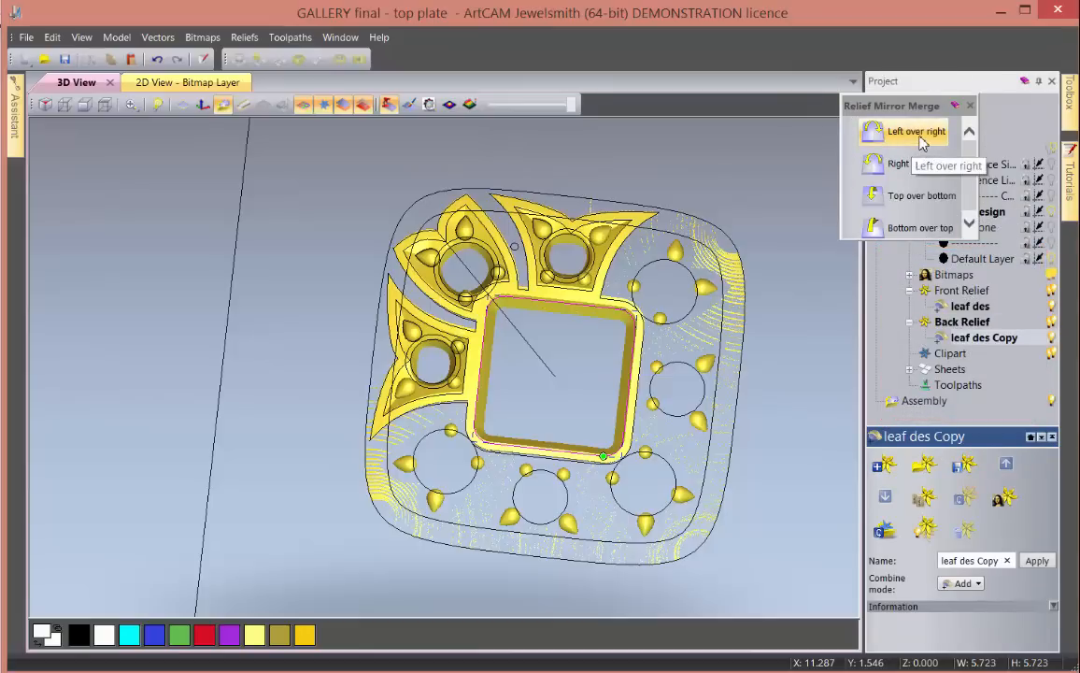
left_click(909, 198)
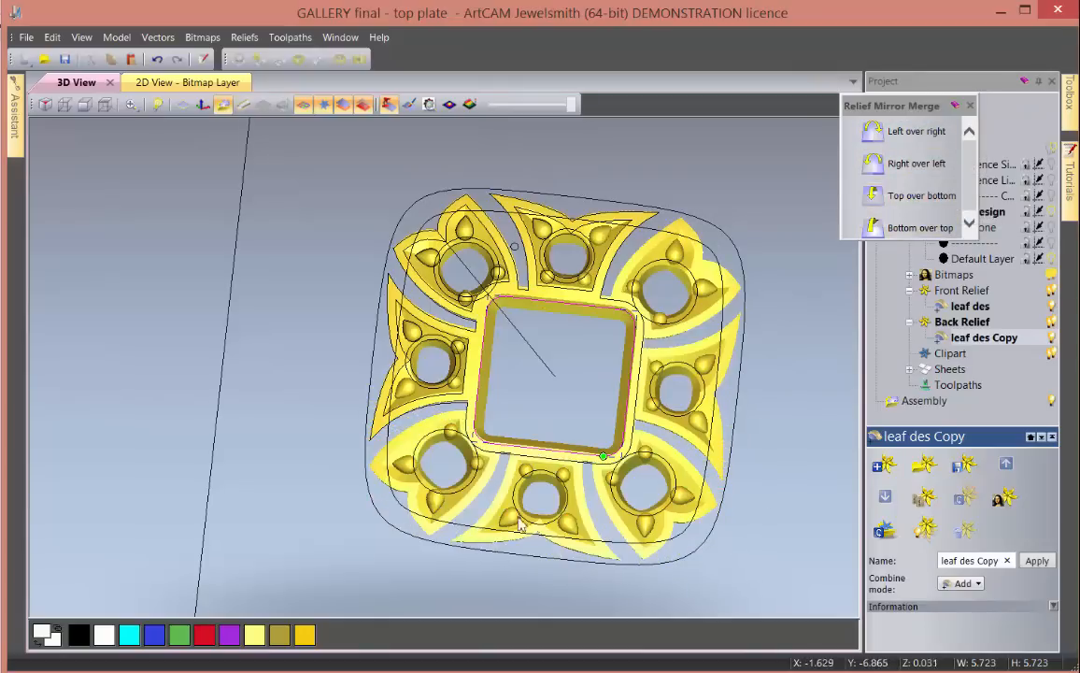
- Hide the vectors in the 3D view and inspect the mirrored plate's leaves, domes and edges
left_click_drag(560, 572, 338, 164)
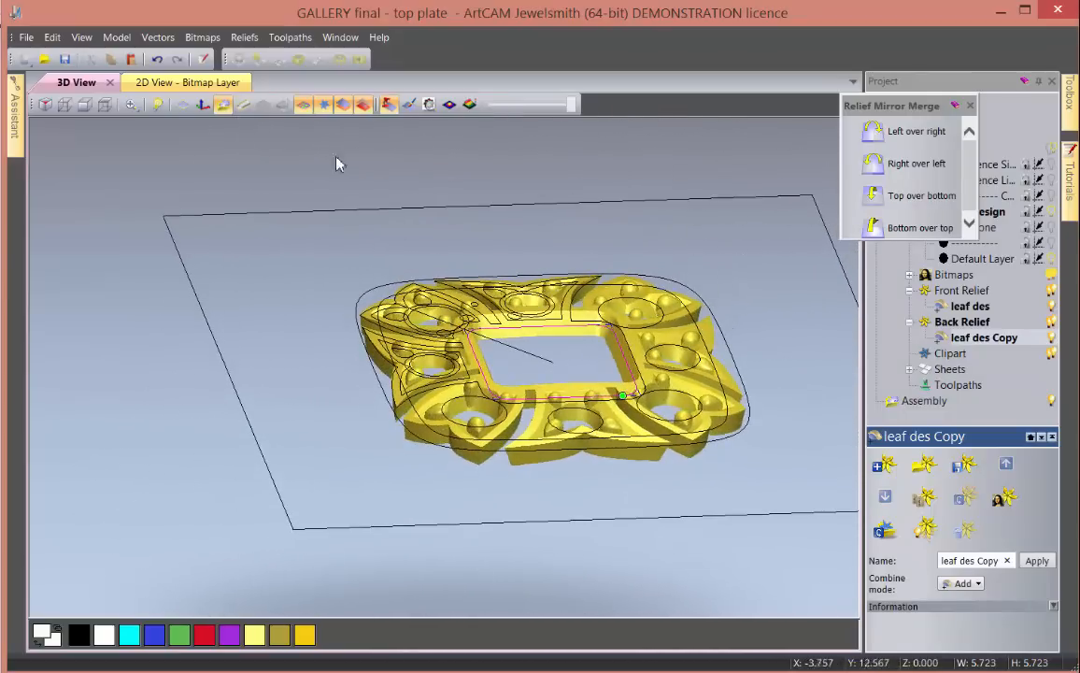
left_click(303, 104)
scroll(557, 475, "up", 5)
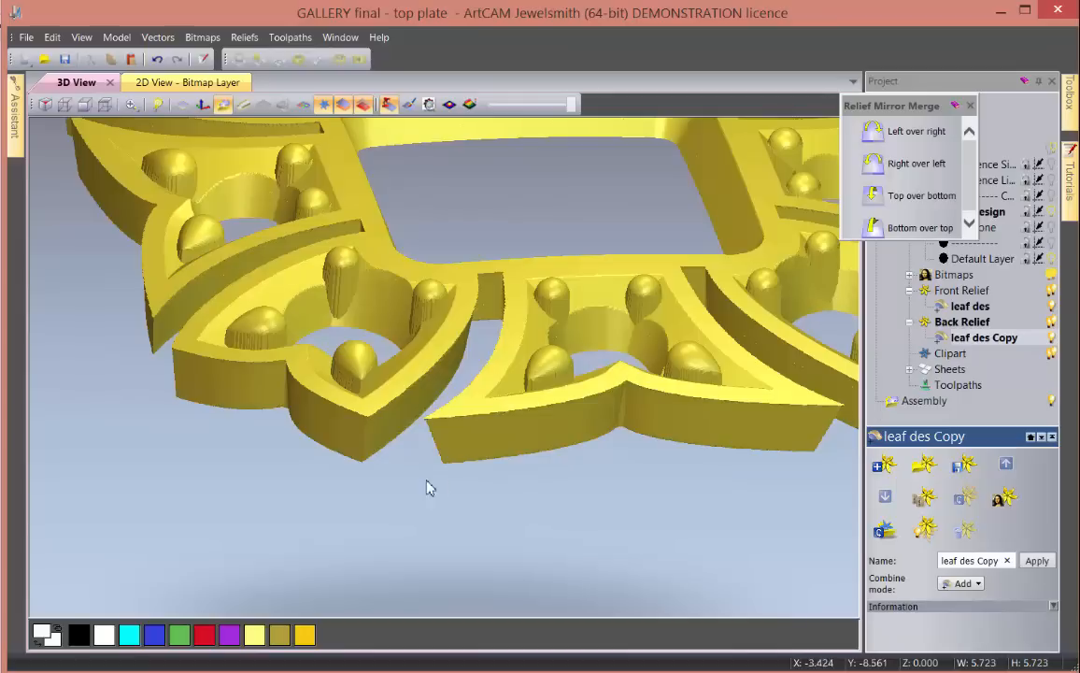
left_click_drag(426, 486, 557, 418)
left_click_drag(651, 435, 444, 411)
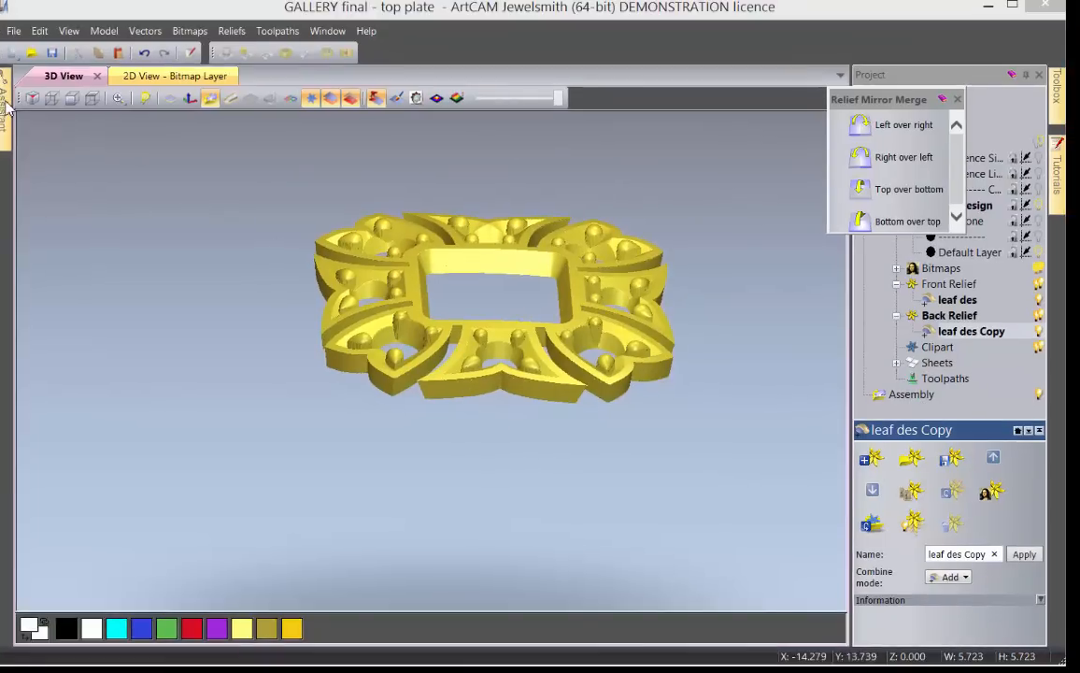
- Open triangle mesh creation for the mirrored reliefs and place its dialog clear of the plate
mouse_move(7, 106)
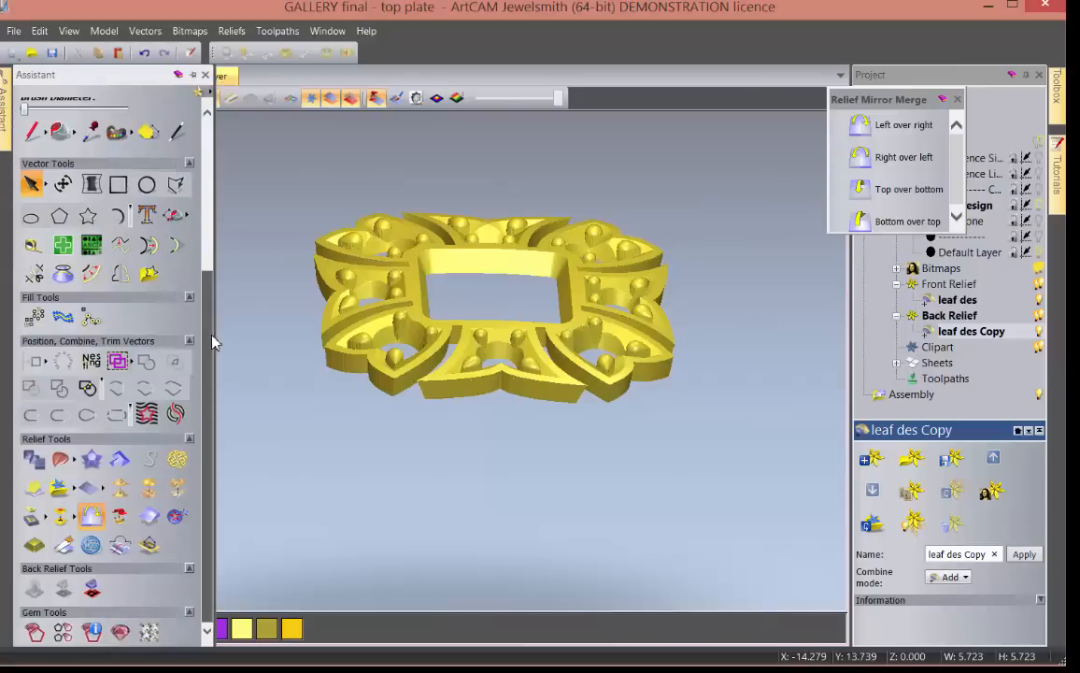
left_click(90, 547)
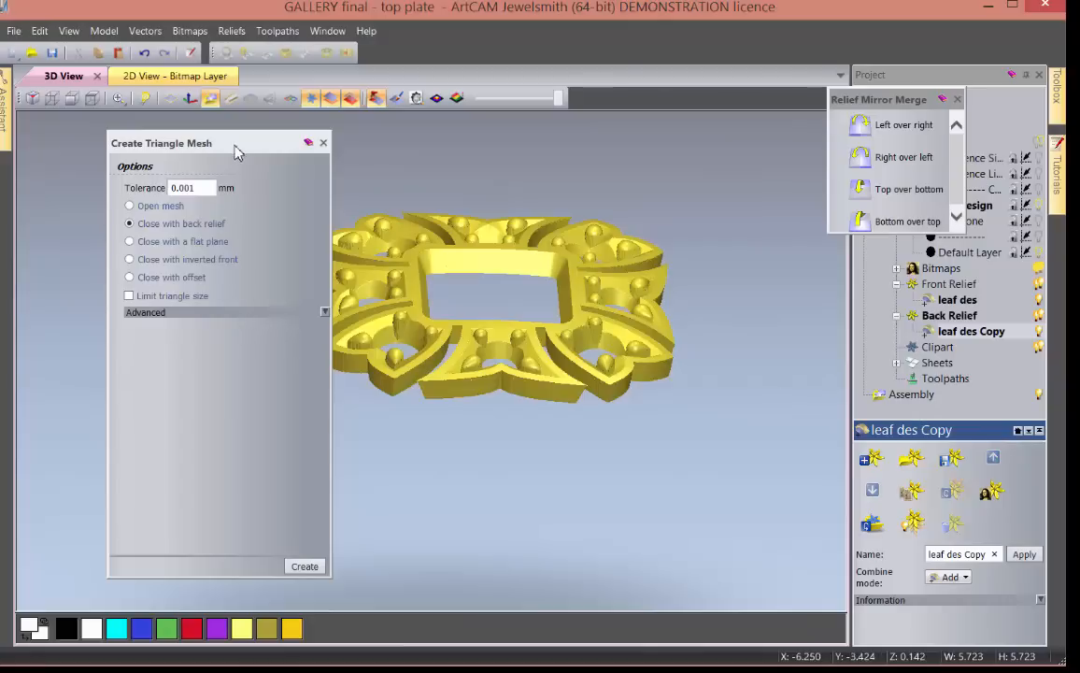
left_click_drag(229, 145, 185, 177)
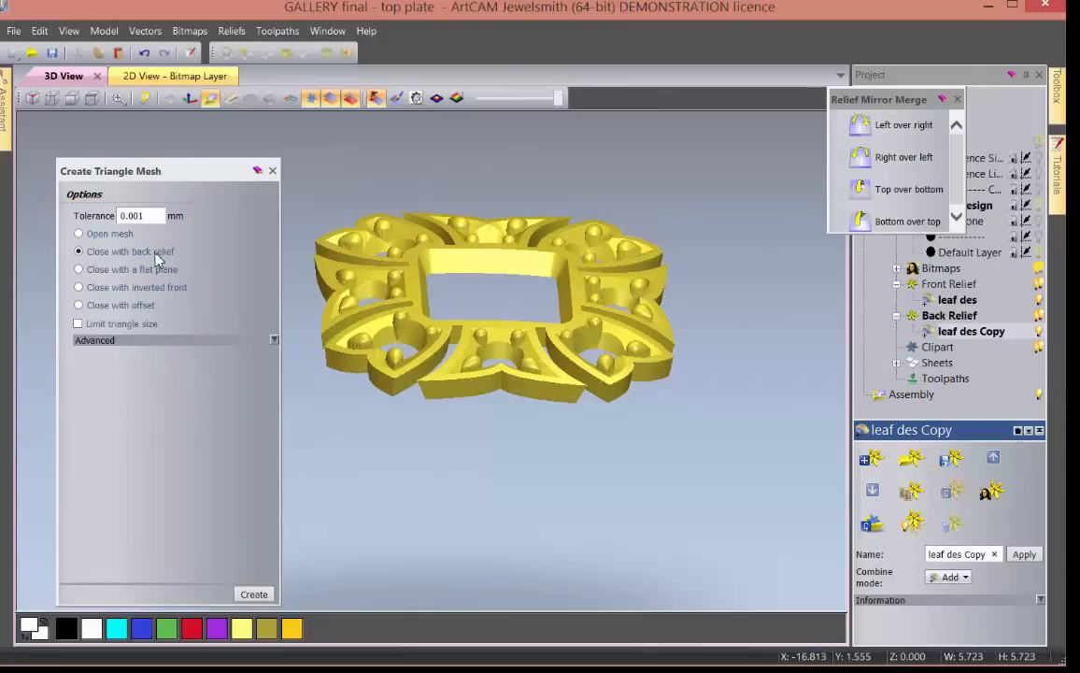
- Compare the plate with the back relief hidden and shown, and examine its thickness from the side
left_click(311, 98)
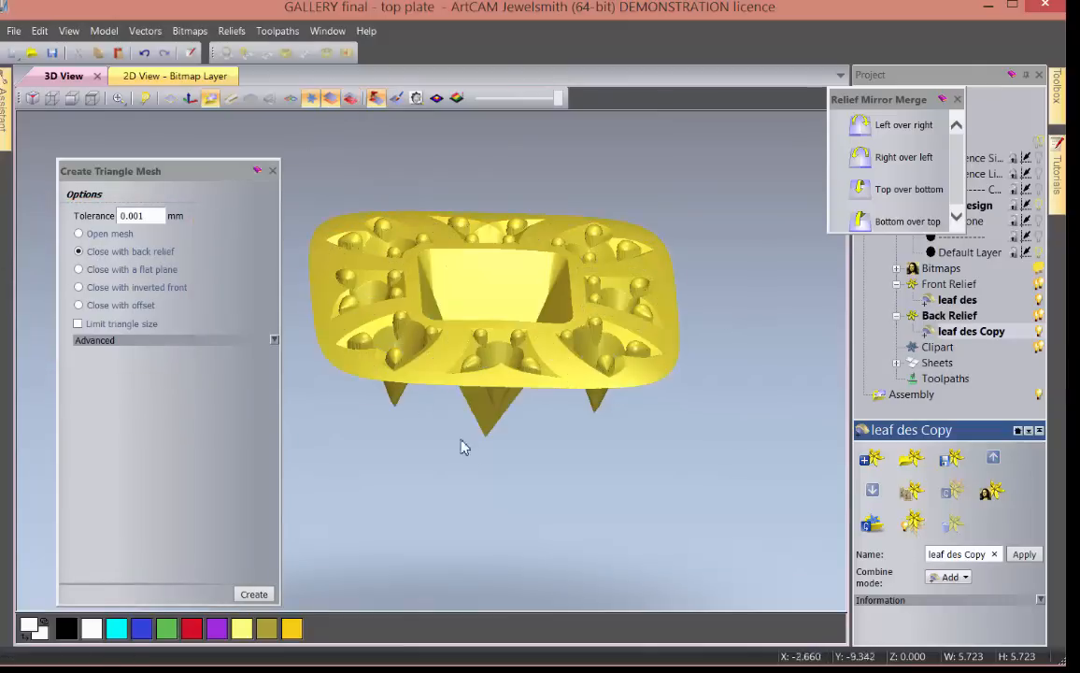
mouse_move(521, 462)
left_mouse_down()
mouse_move(523, 318)
mouse_move(471, 323)
mouse_move(471, 310)
mouse_move(526, 451)
left_mouse_up()
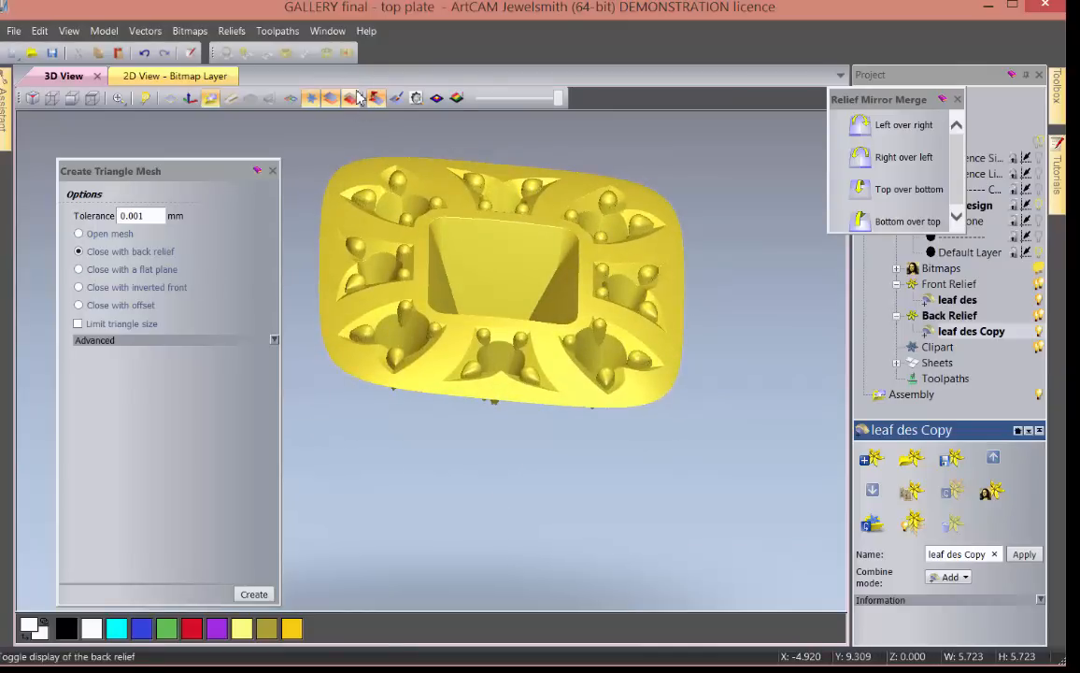
left_click_drag(512, 321, 493, 366)
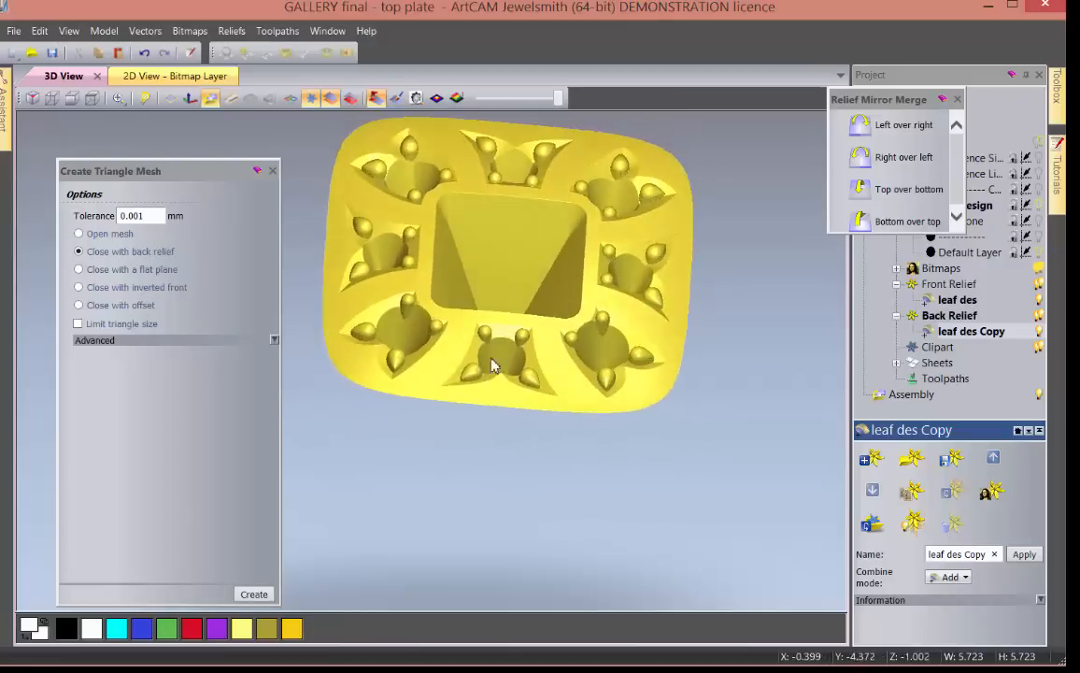
left_click(348, 99)
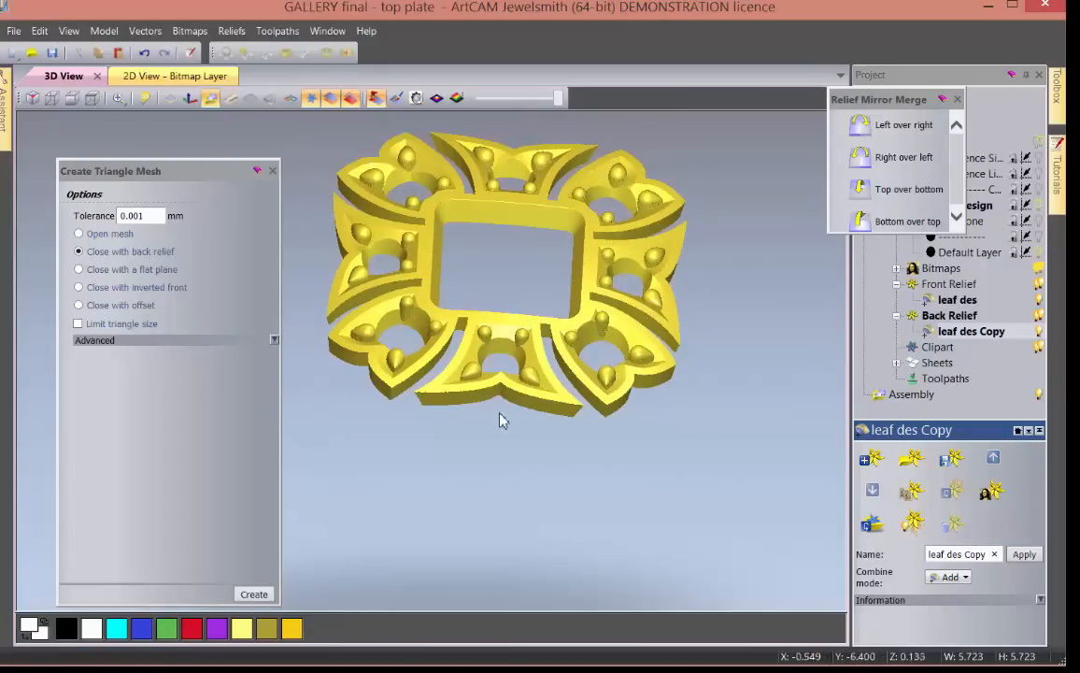
left_click_drag(499, 416, 388, 384)
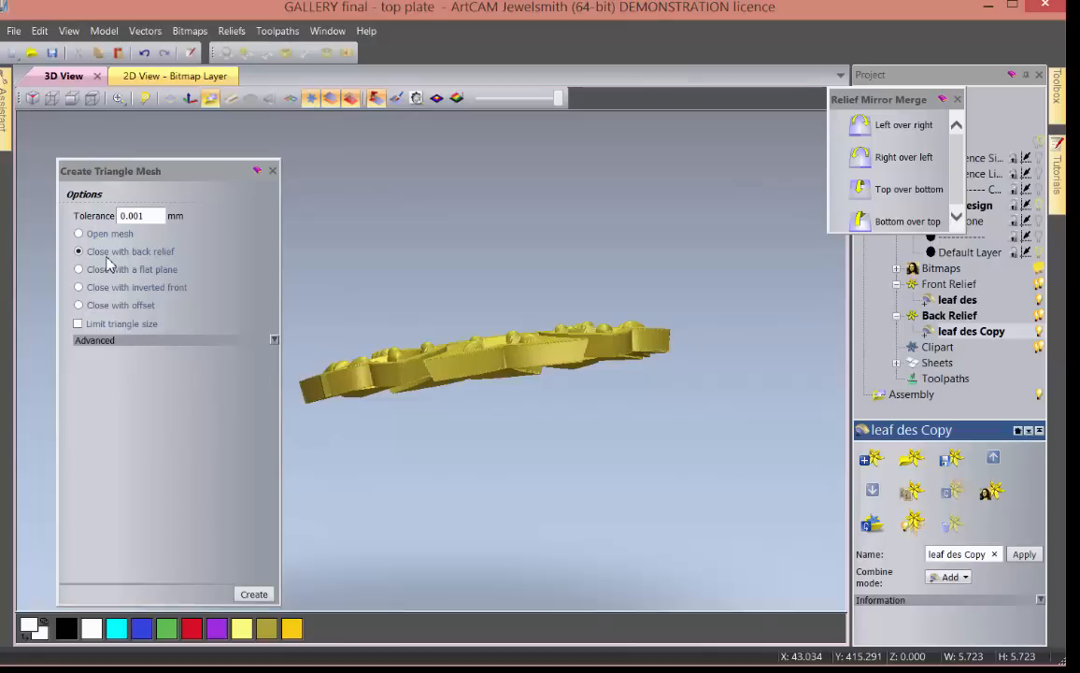
- Create a triangle mesh closed with the back relief at 0.001 mm tolerance and add it to the project as top plate
left_click(264, 593)
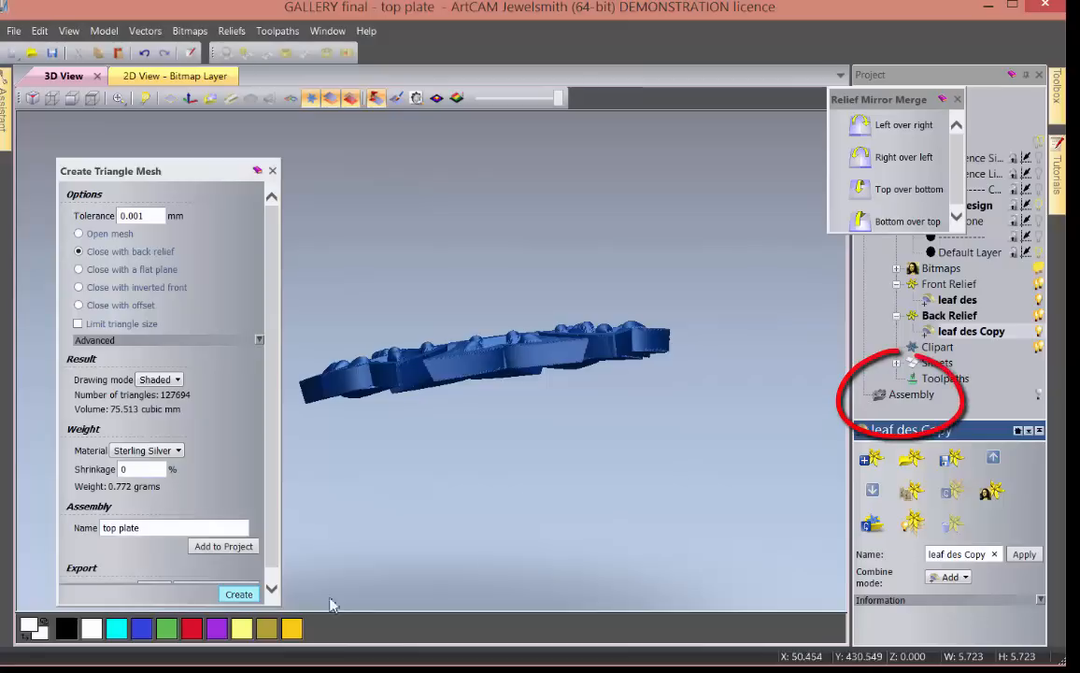
left_click(228, 557)
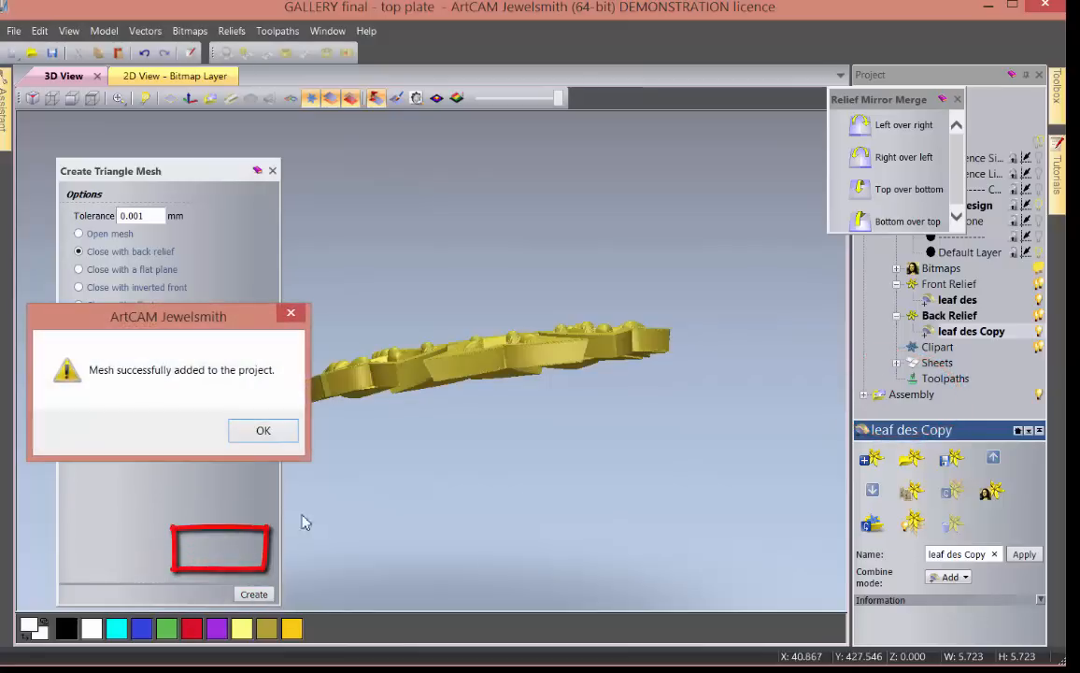
left_click(262, 431)
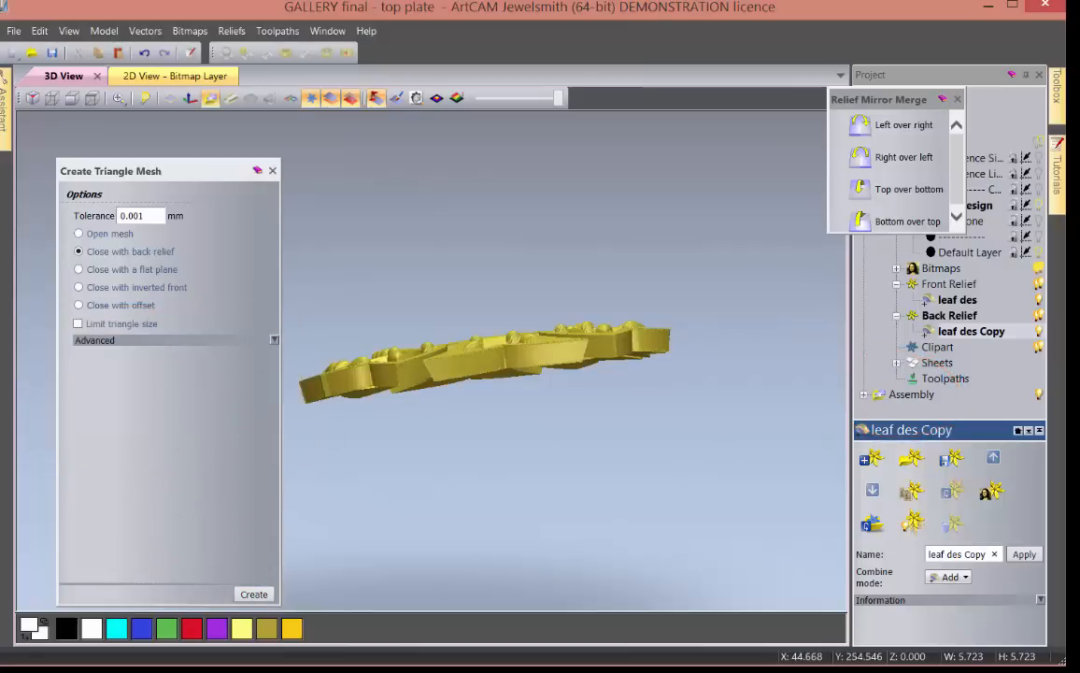
- Select the top plate mesh in the assembly, then close the mesh creation dialog and save the project
left_click(864, 397)
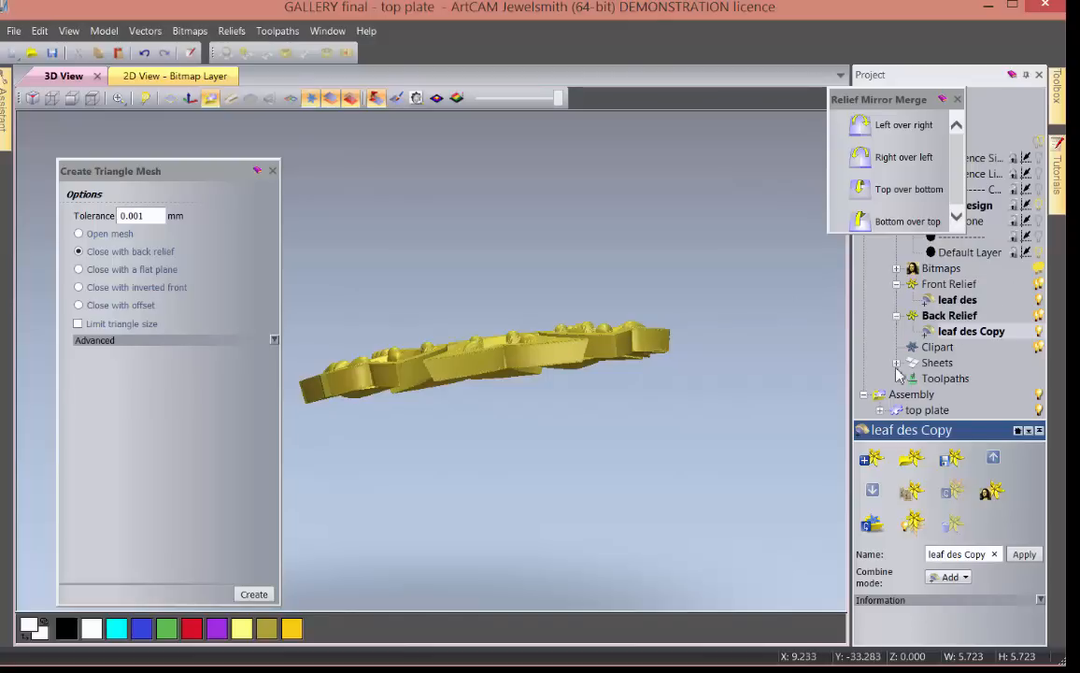
left_click(922, 412)
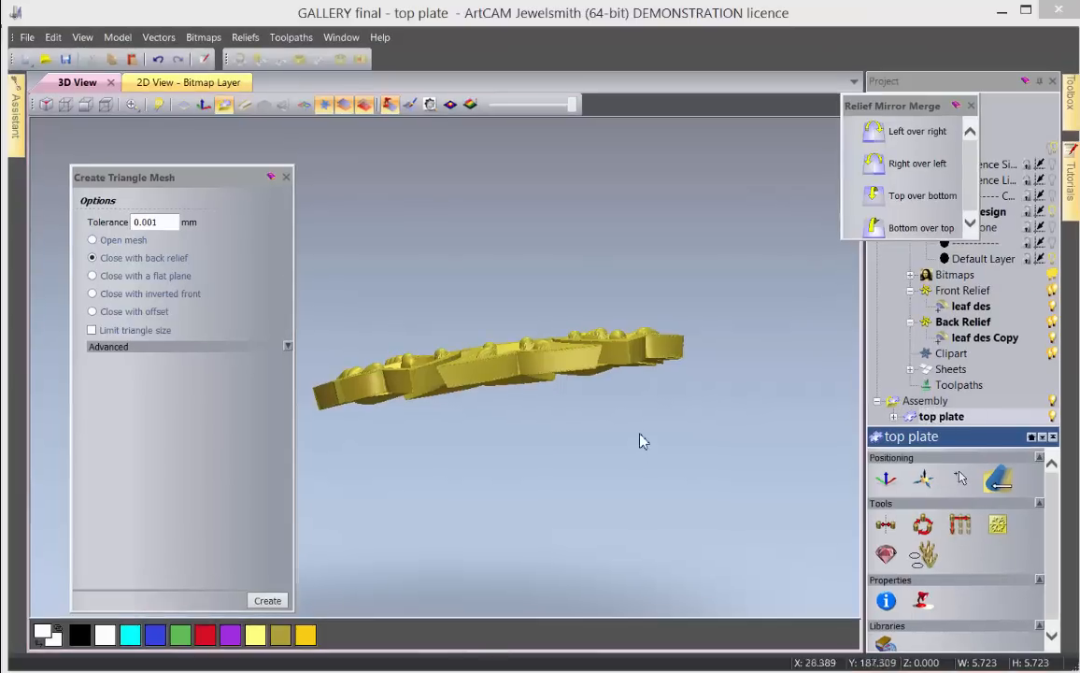
left_click_drag(629, 433, 622, 511)
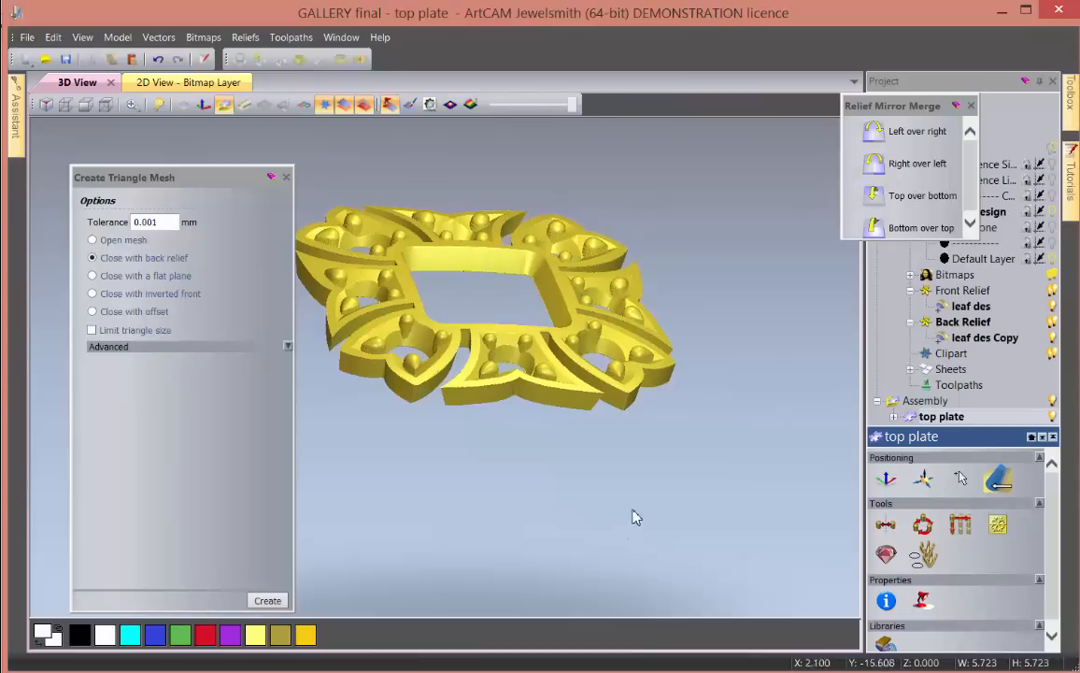
left_click(286, 176)
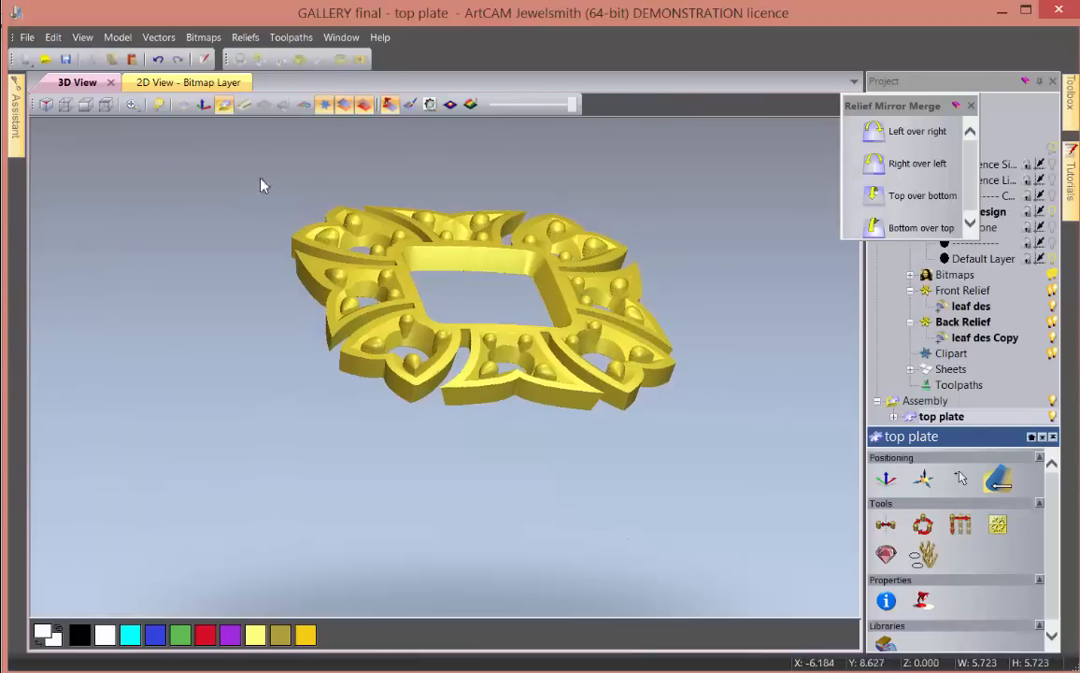
left_click(66, 59)
left_click_drag(479, 267, 446, 273)
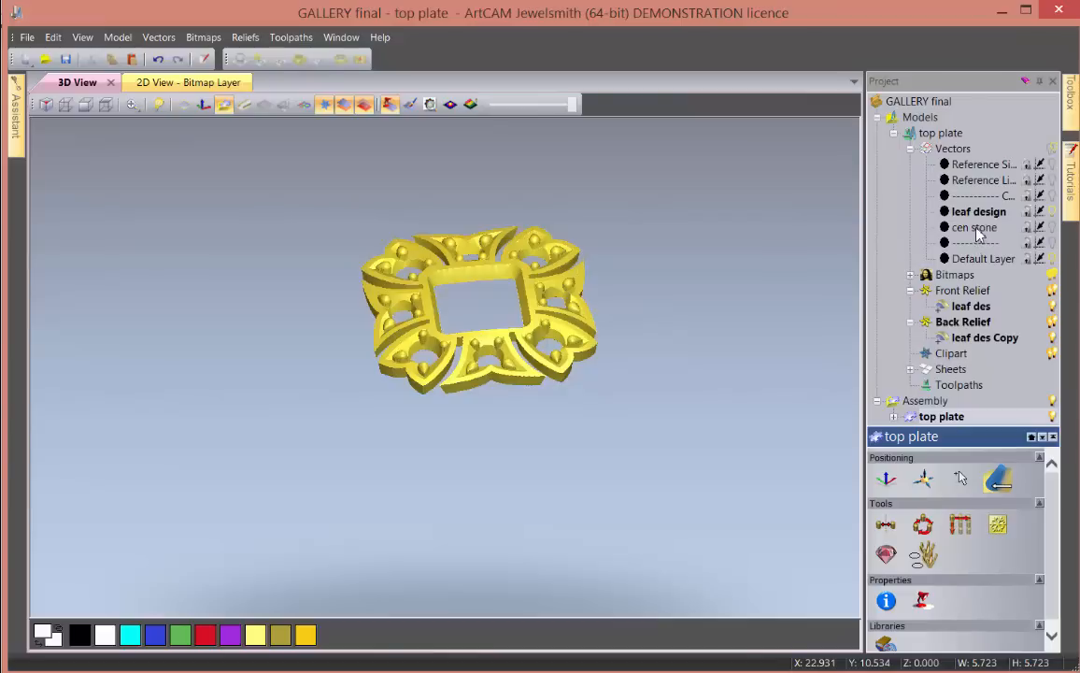
- Display the vectors in the 3D view again, with the cen stone layer visible and the leaf design layer hidden
left_click(974, 227)
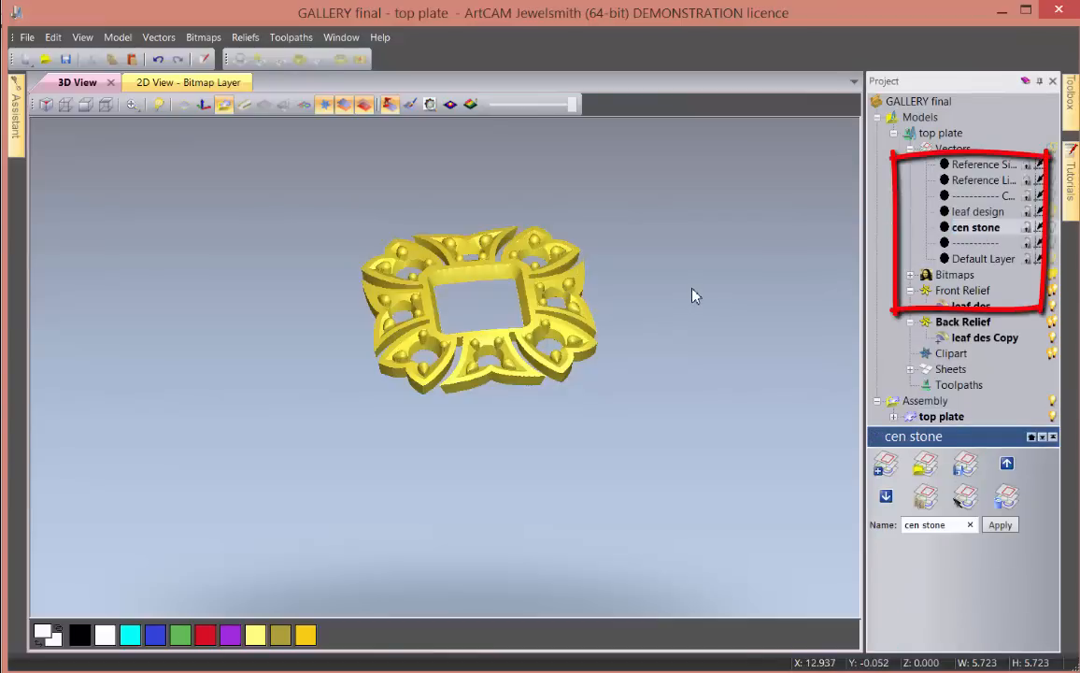
left_click(306, 106)
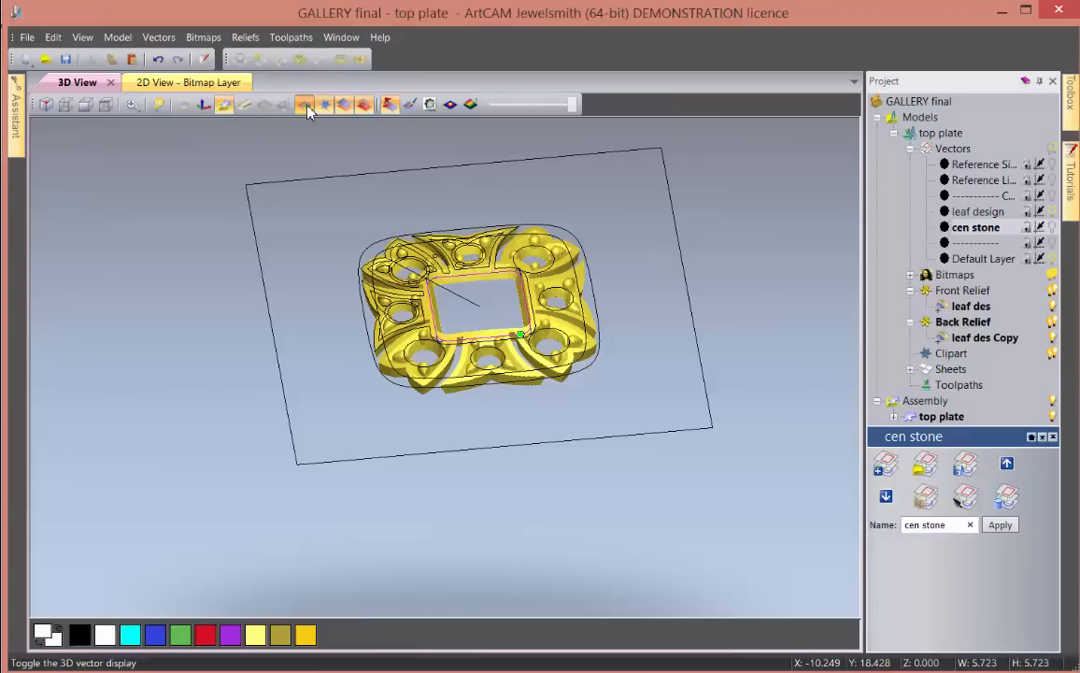
left_click(140, 83)
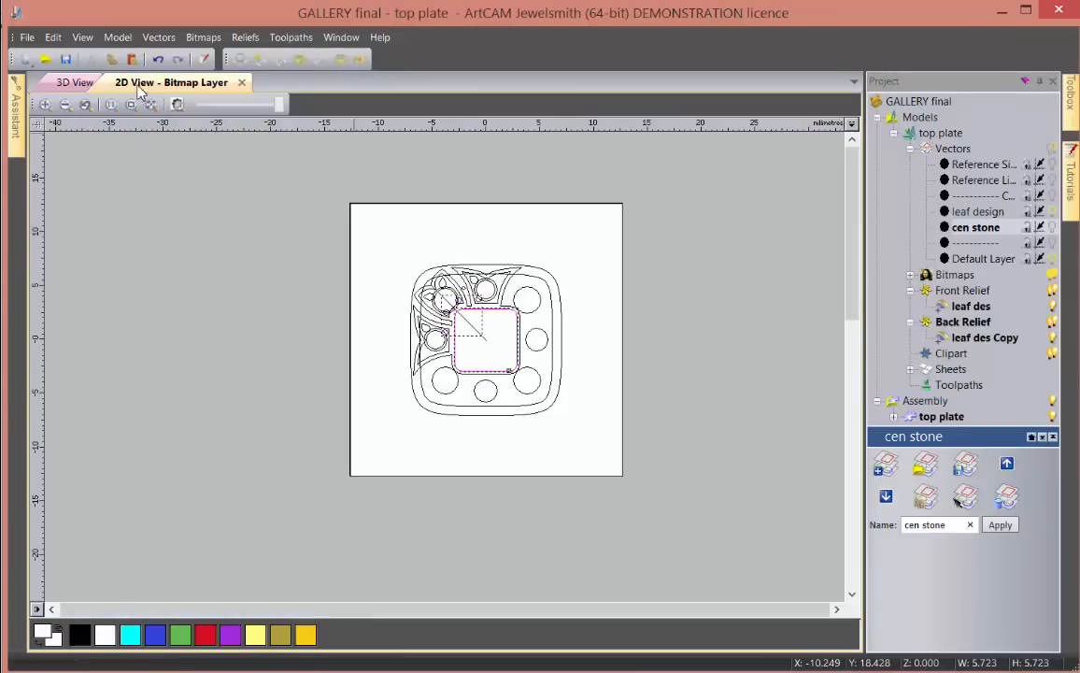
left_click(76, 83)
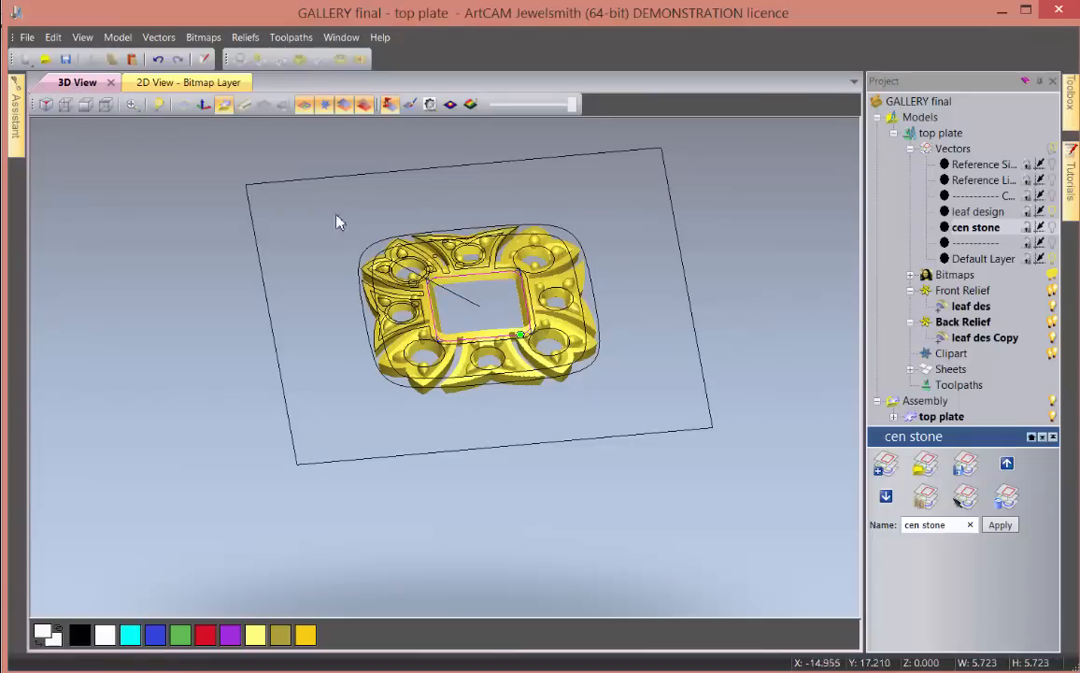
left_click(1054, 227)
left_click(1054, 227)
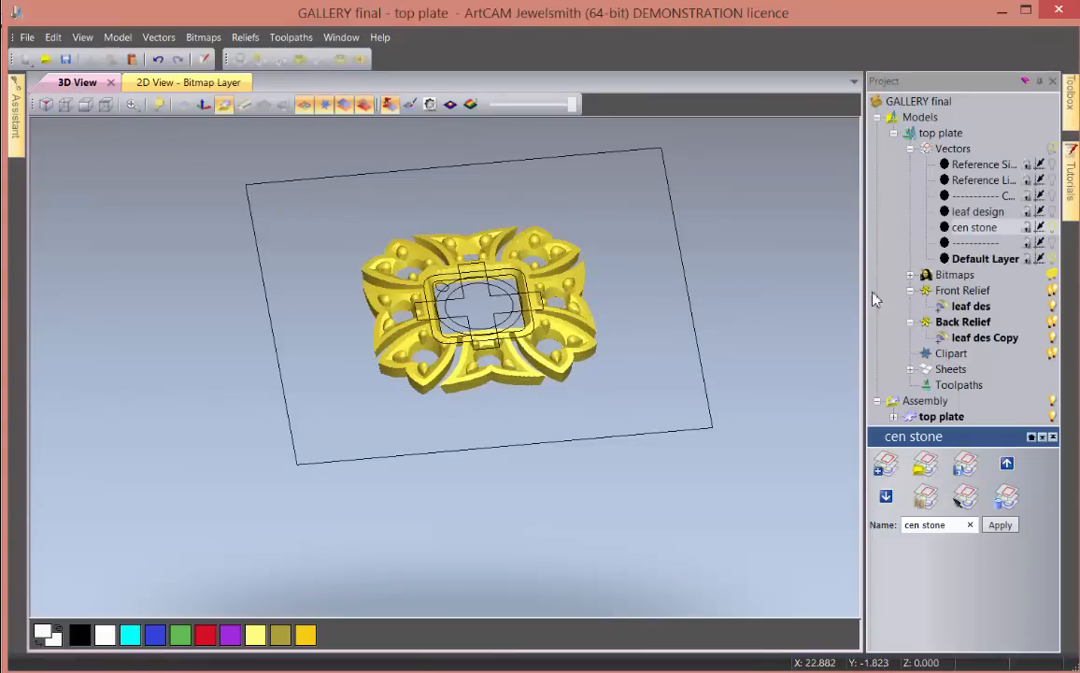
scroll(441, 297, "up", 5)
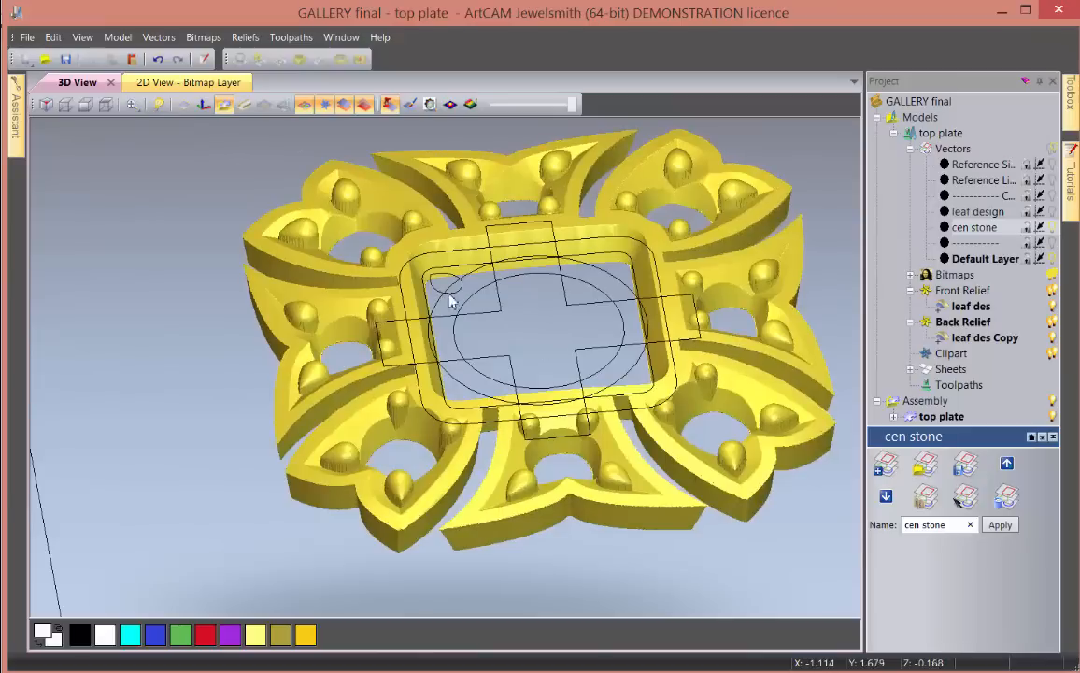
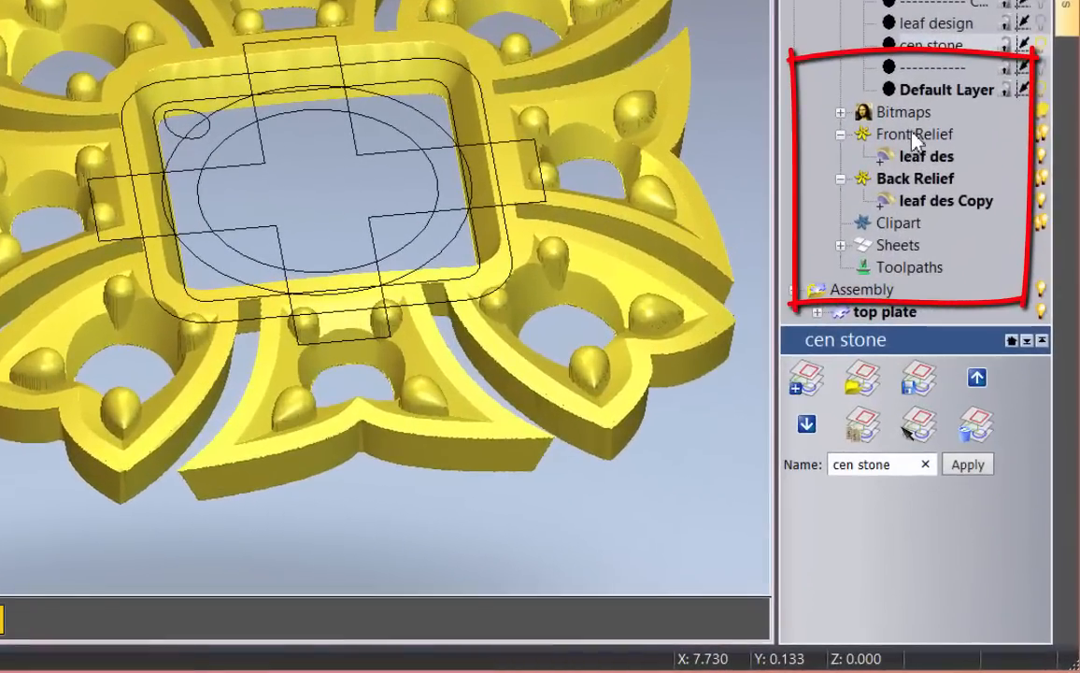
- Add a new relief layer named cen dia to the front relief
right_click(915, 138)
left_click(902, 151)
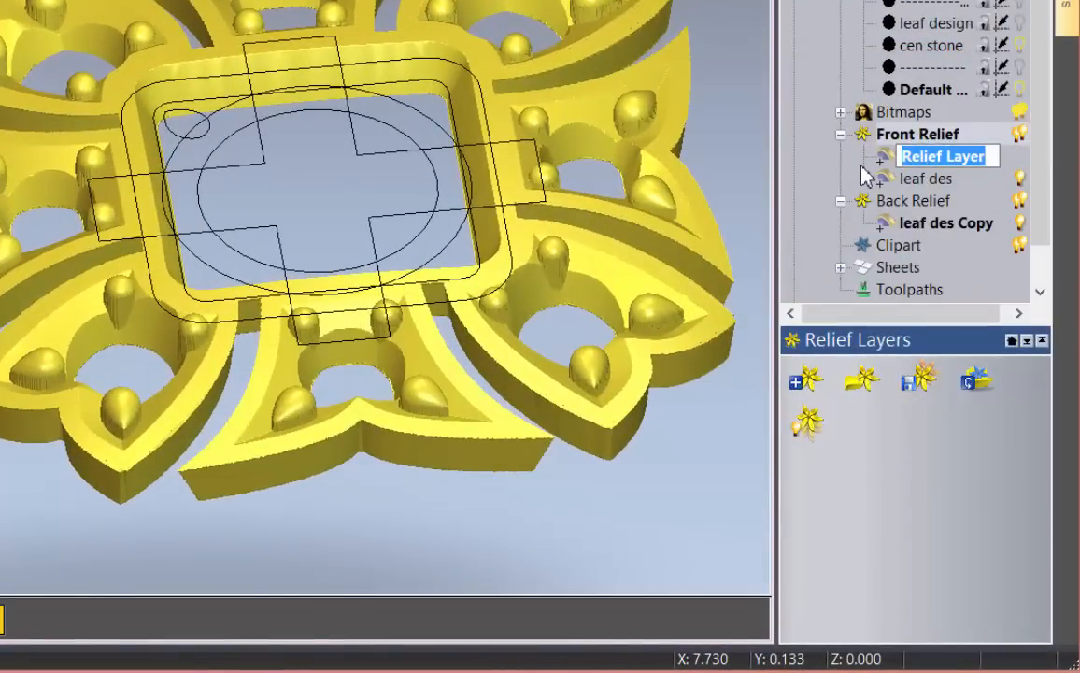
type("ce")
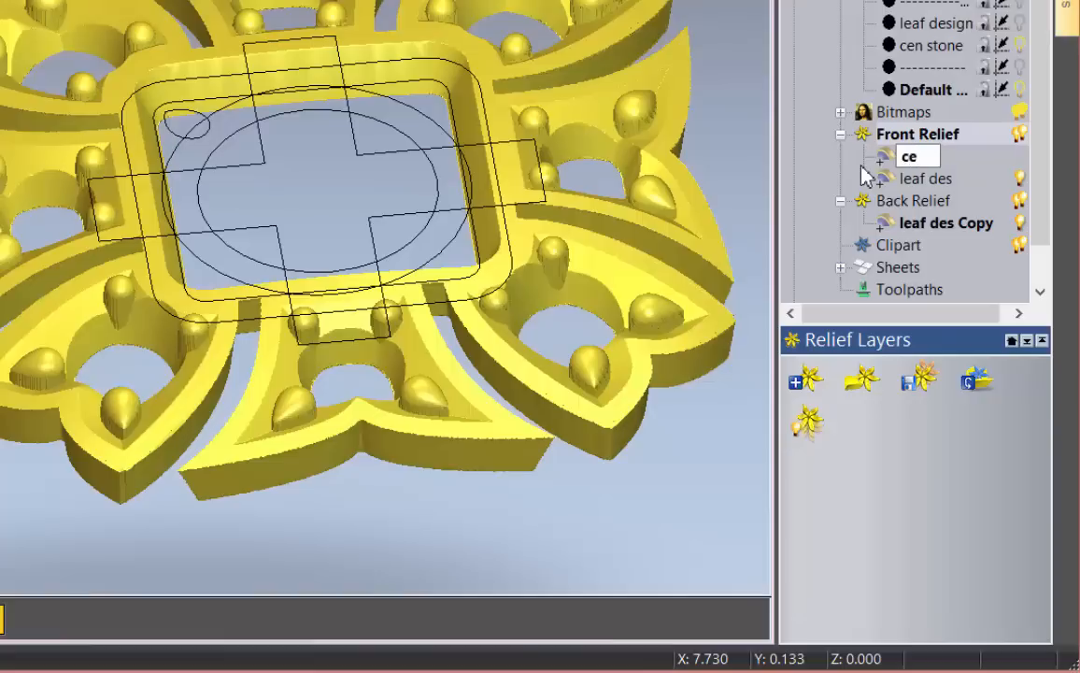
type("n dia")
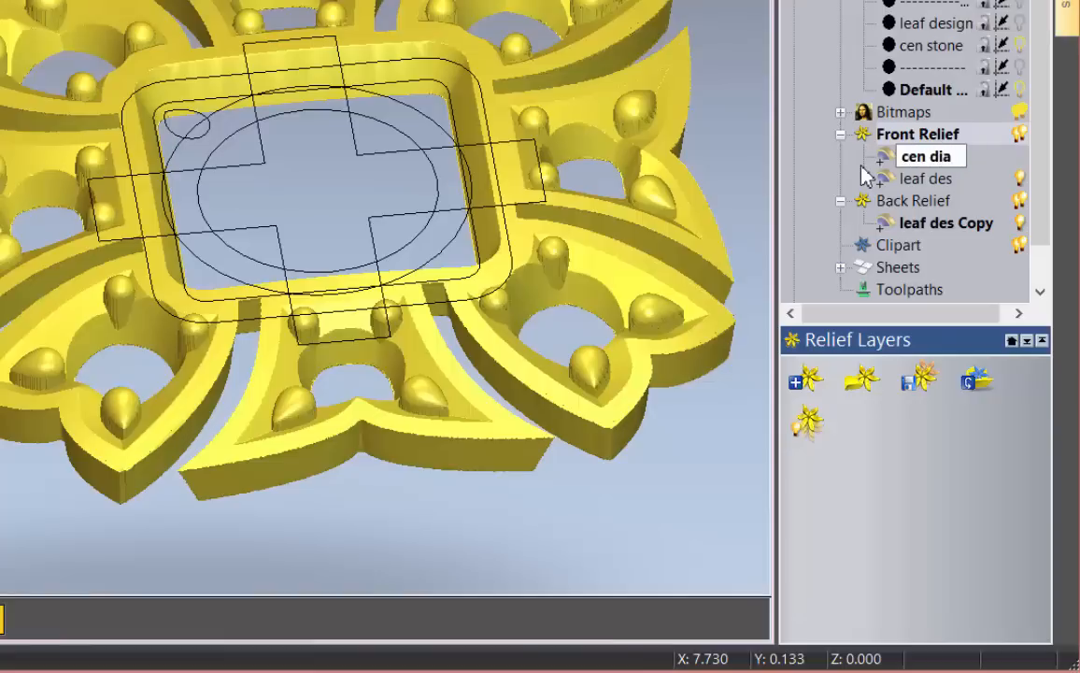
key("Return")
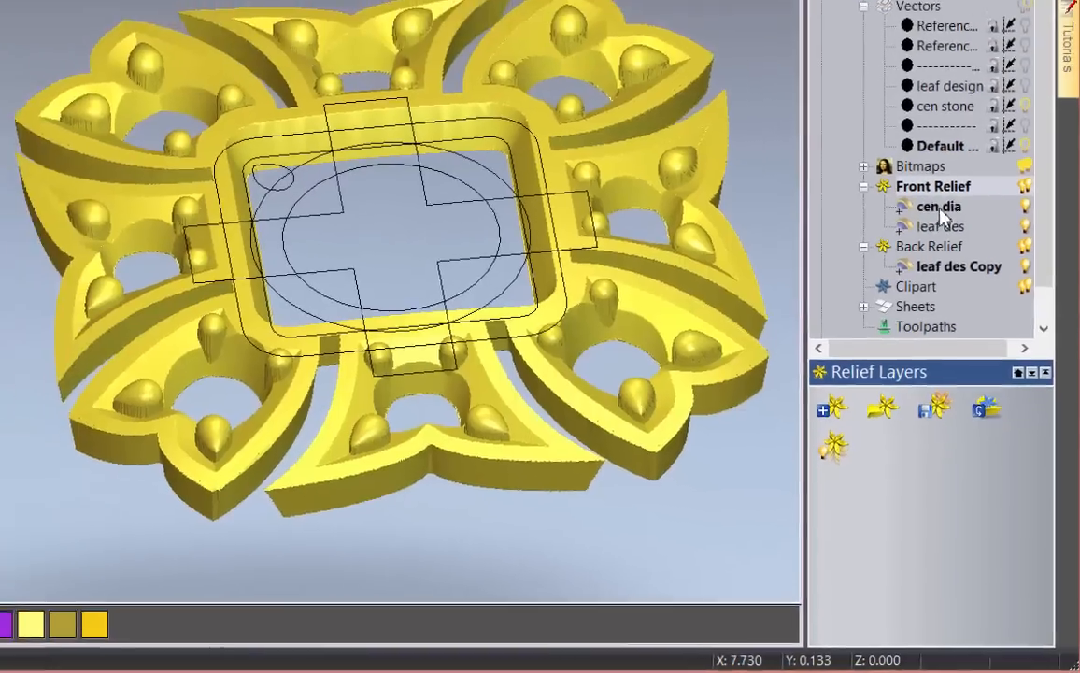
- Duplicate the cen dia relief layer and swap the copy to the back relief
right_click(925, 159)
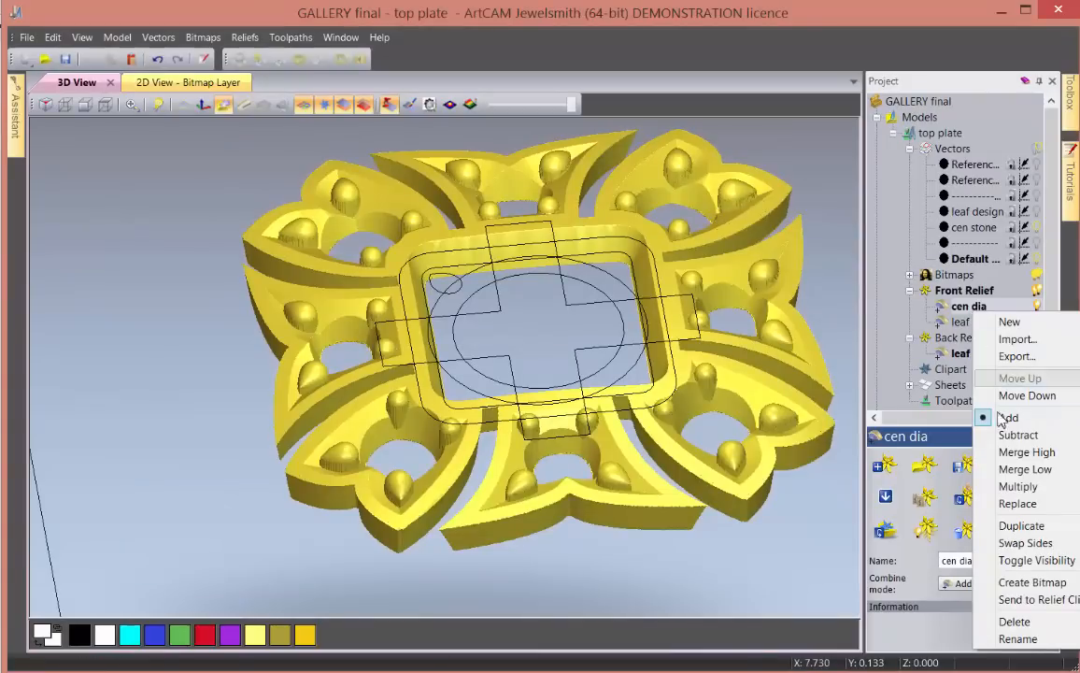
left_click(1023, 525)
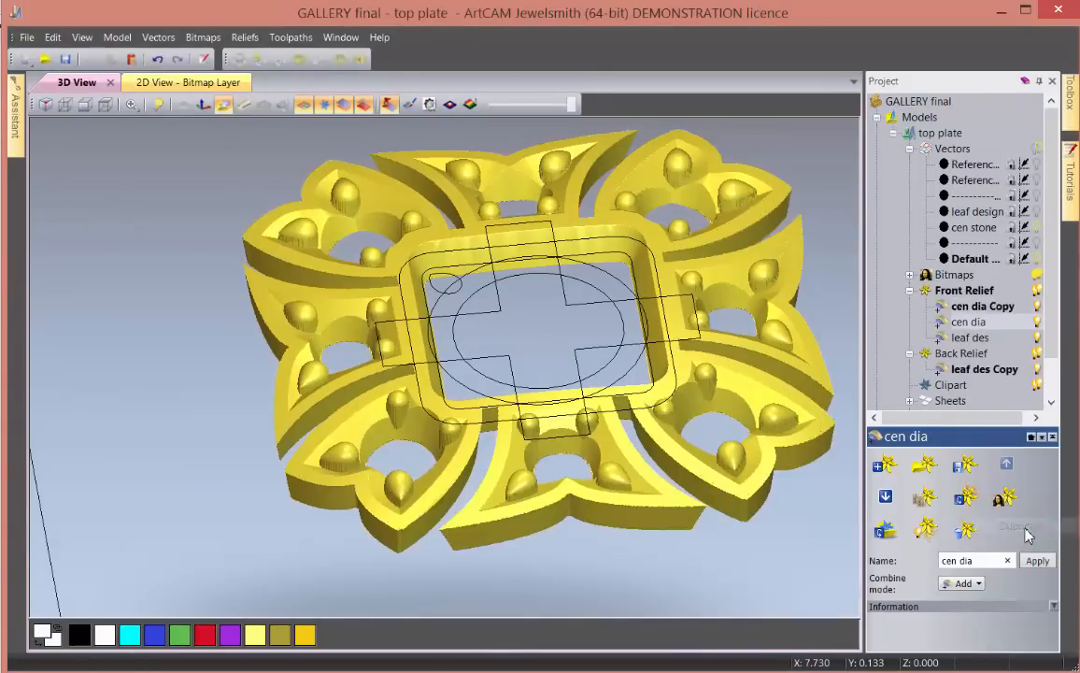
right_click(977, 307)
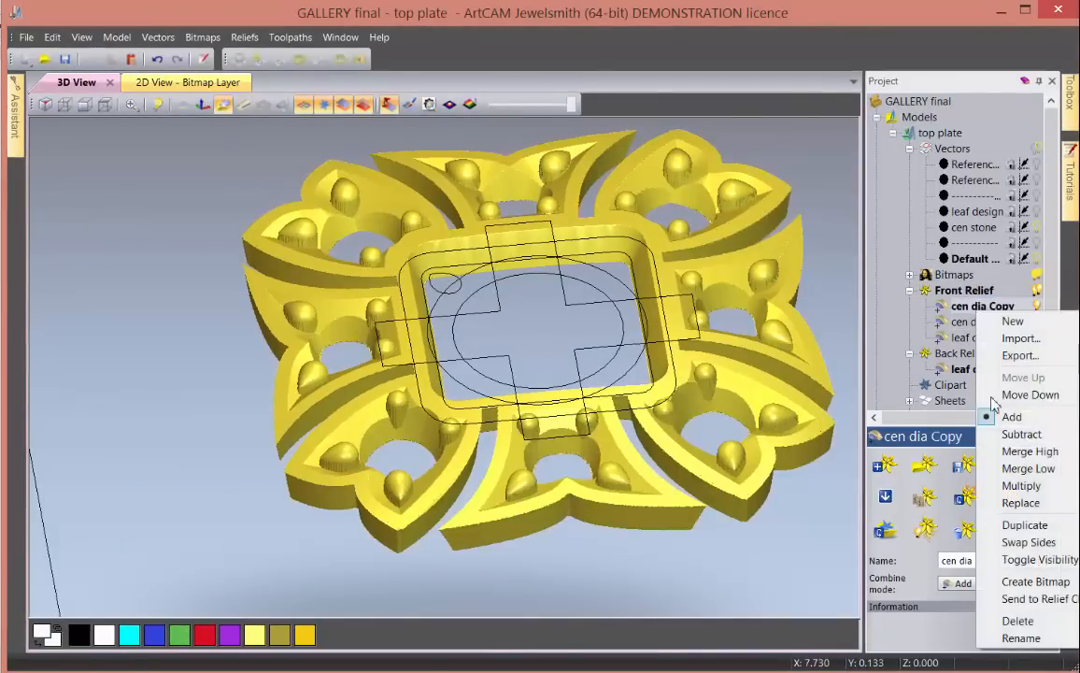
left_click(1028, 541)
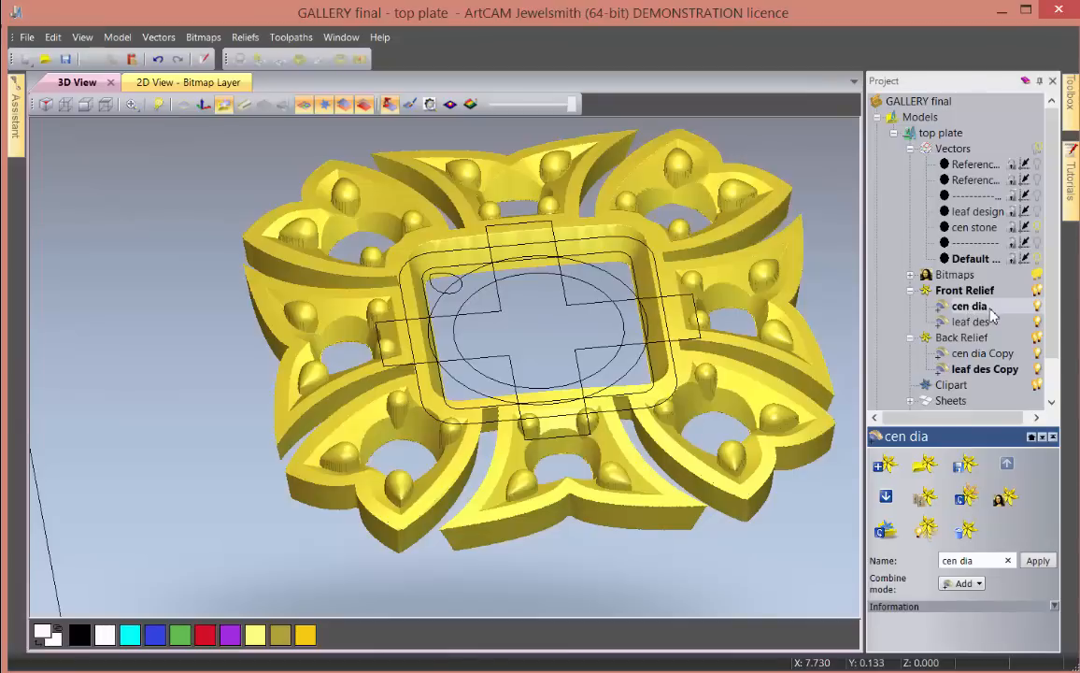
- Hide the leaf des layer on the front relief and the leaf des Copy layer on the back relief
left_click(1038, 370)
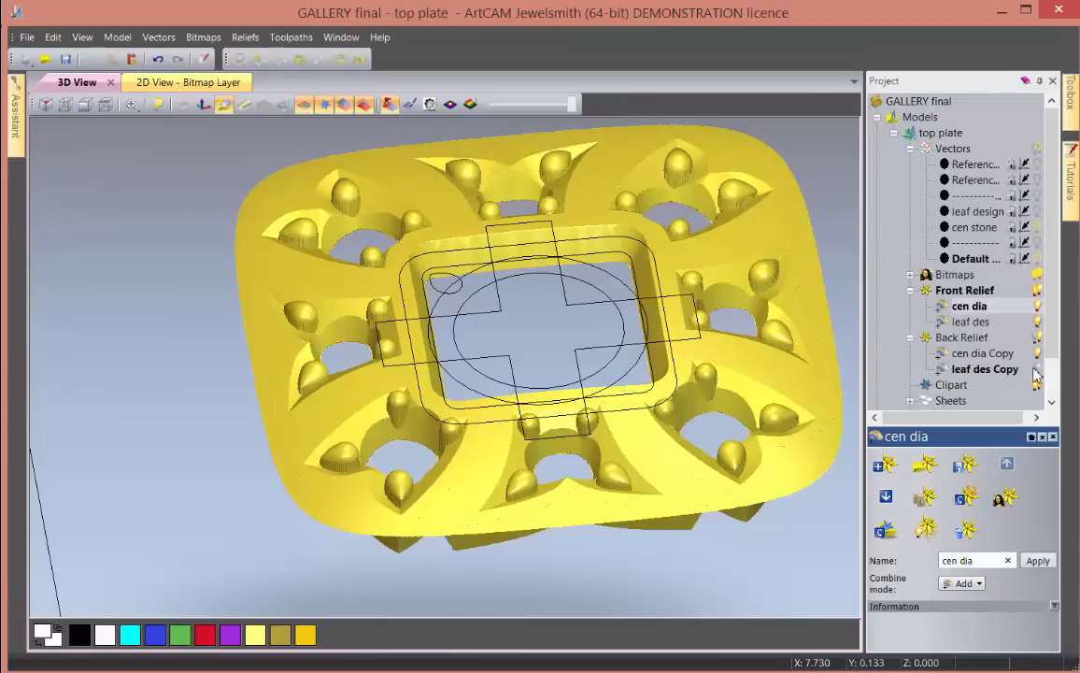
left_click(1038, 321)
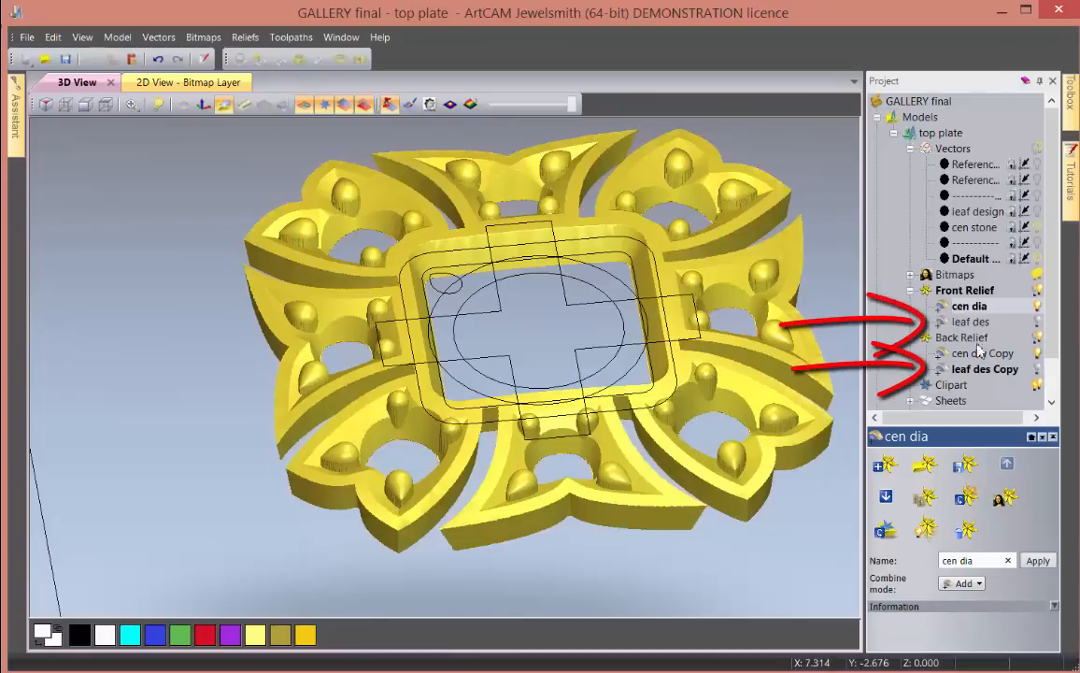
left_click_drag(476, 360, 505, 379)
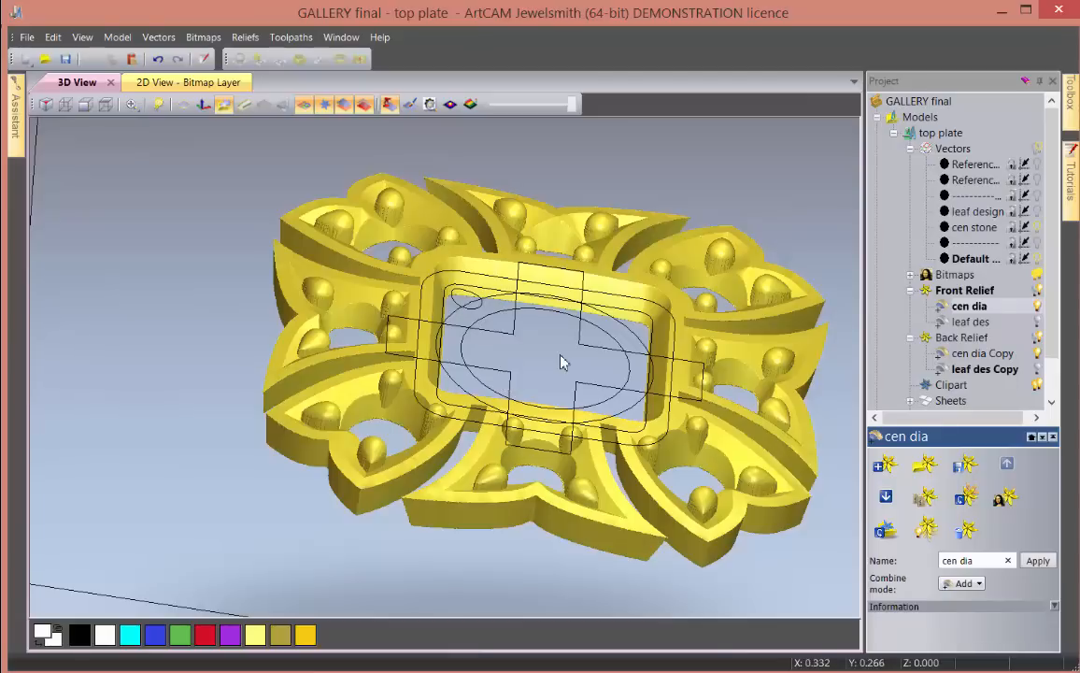
left_click_drag(571, 362, 560, 306)
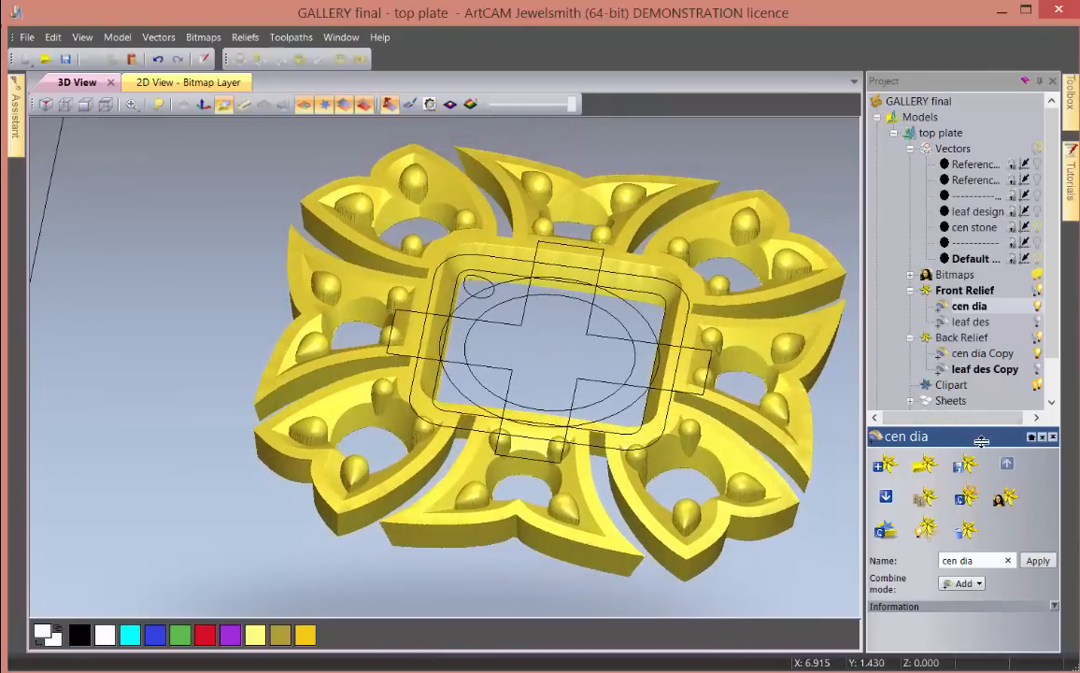
- Set the material of the root assembly to Blue Wax
left_click_drag(981, 441, 976, 476)
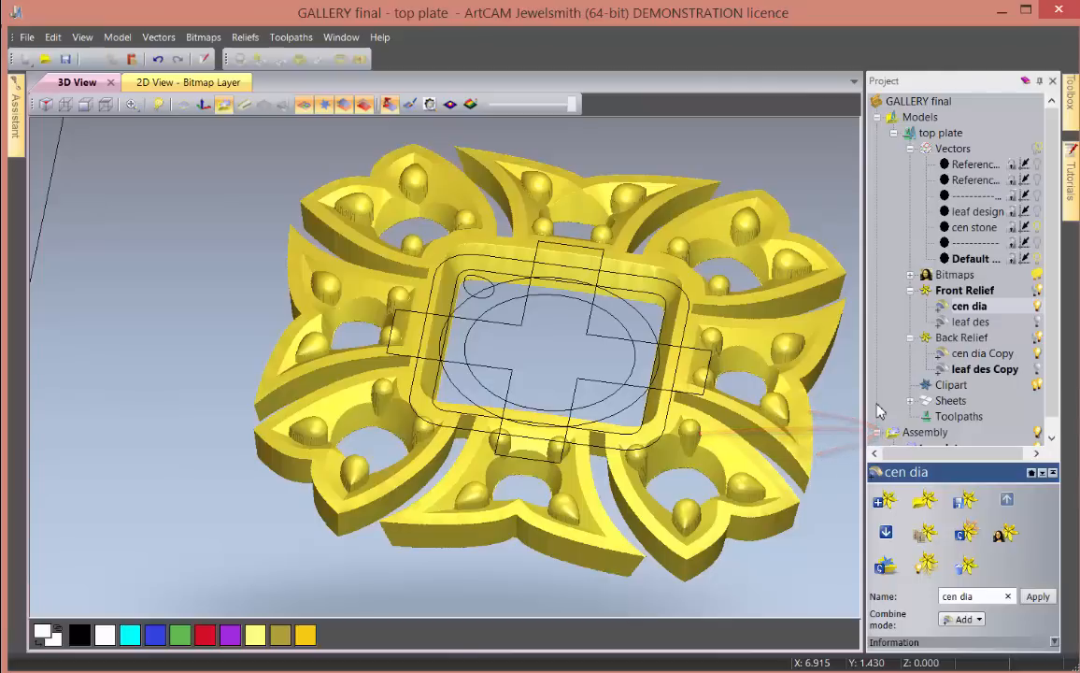
left_click(877, 431)
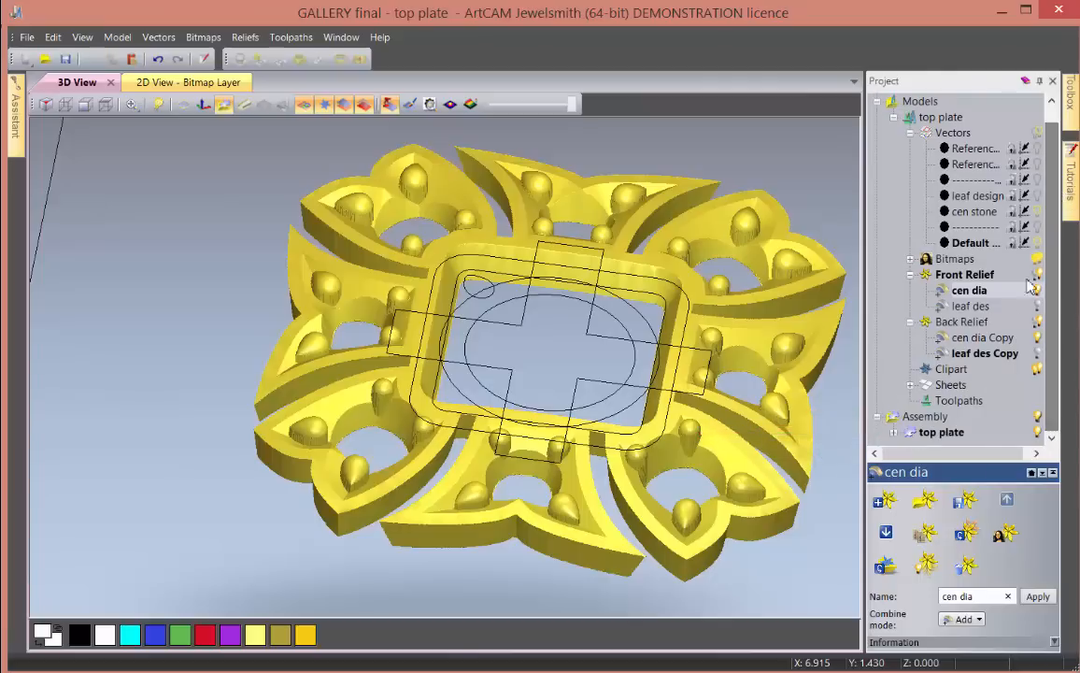
right_click(925, 417)
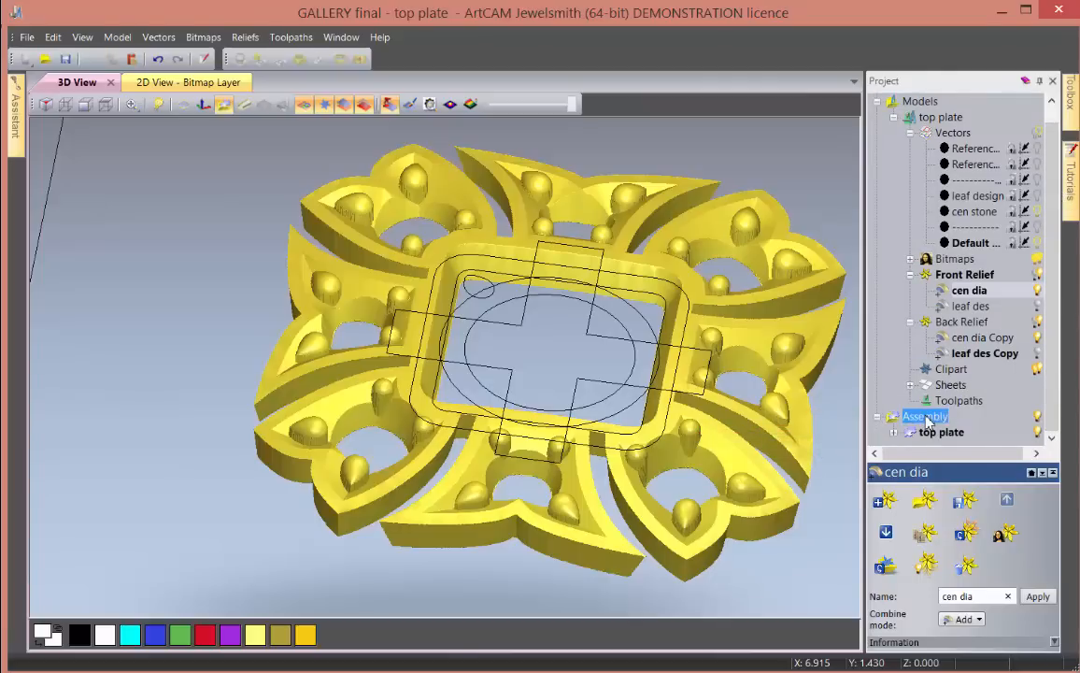
key("Escape")
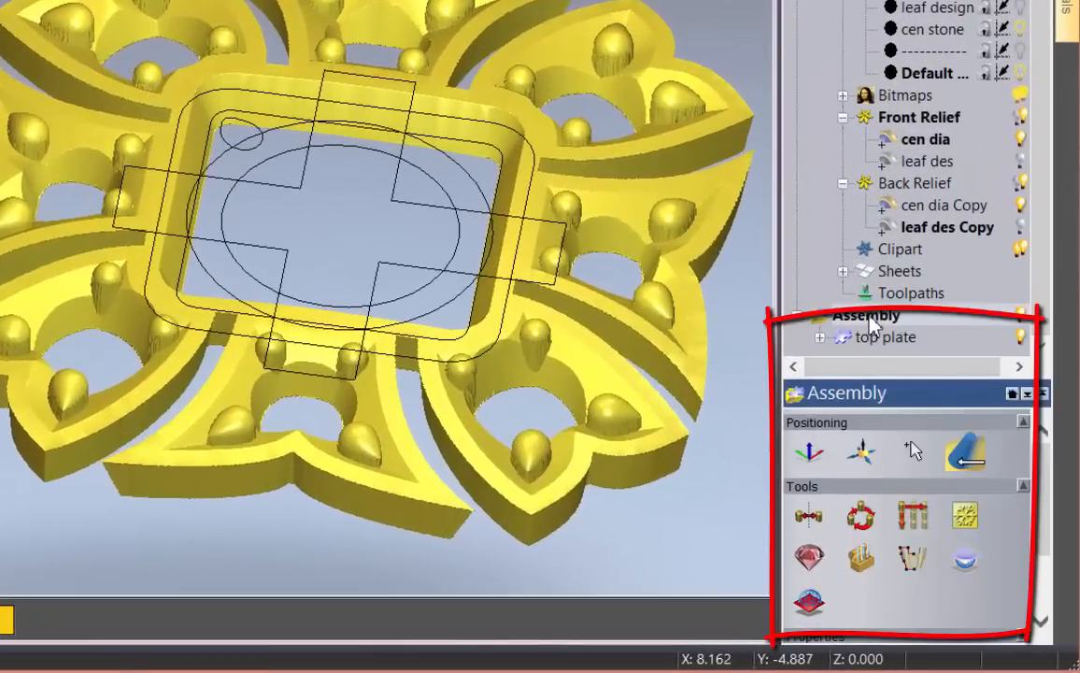
scroll(1054, 531, "down", 3)
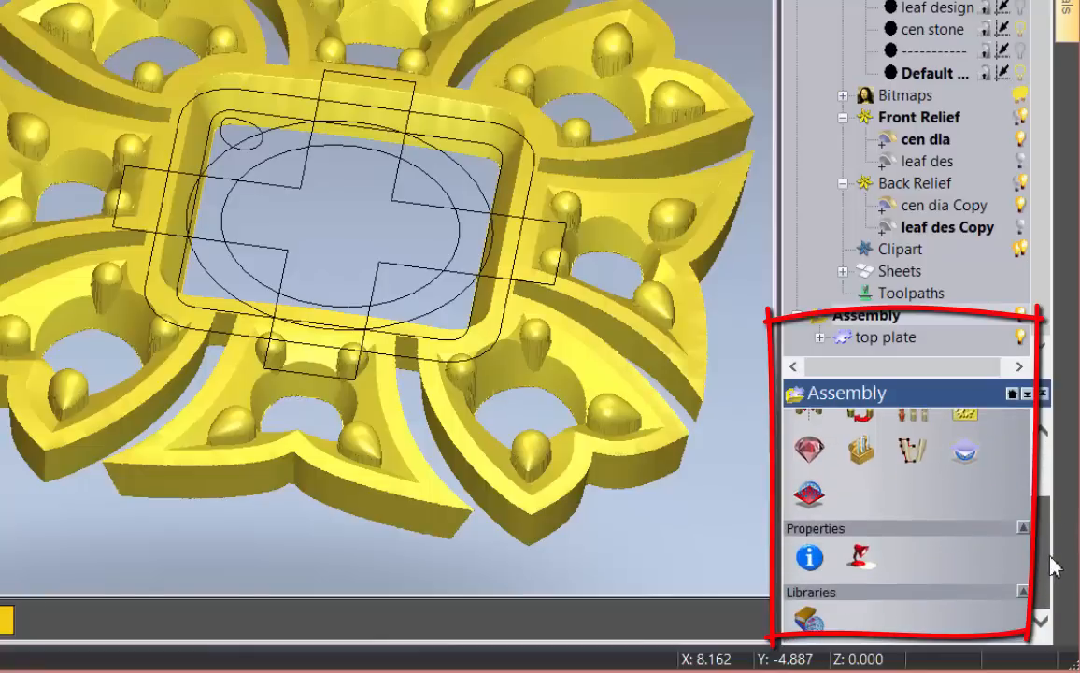
left_click(860, 558)
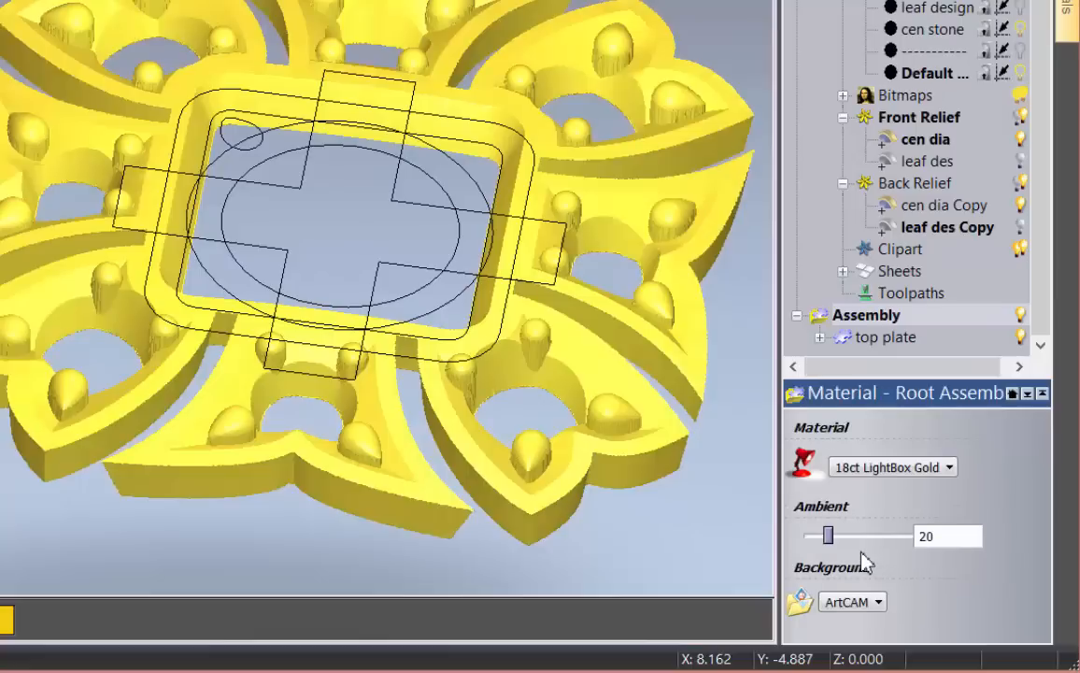
left_click(885, 469)
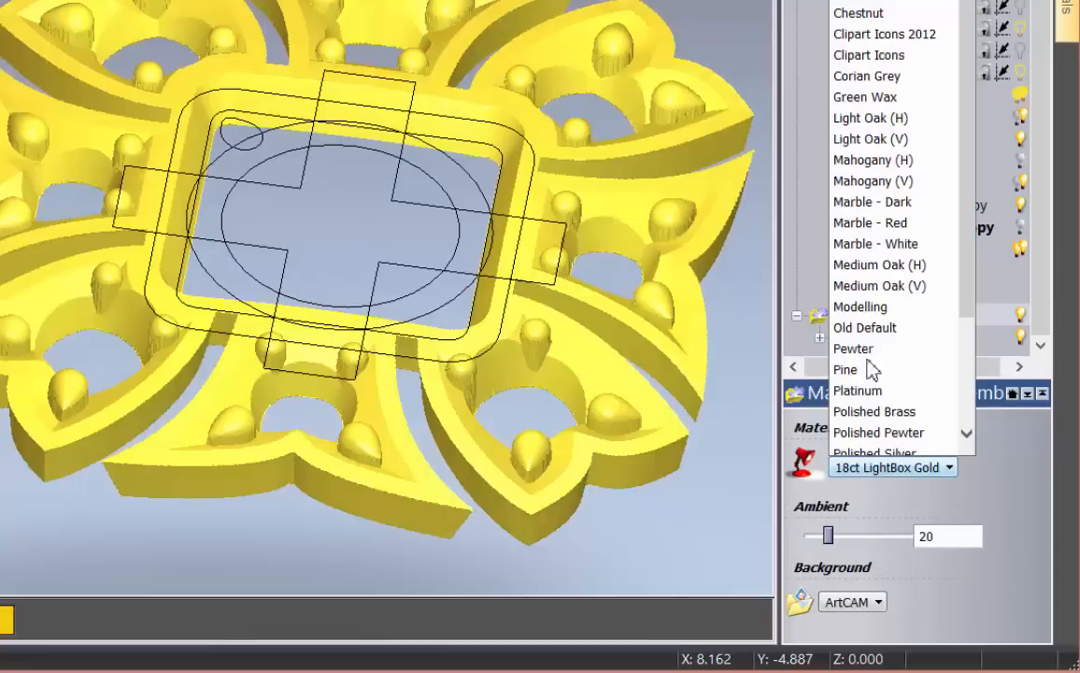
scroll(868, 366, "down", 1)
scroll(957, 84, "up", 4)
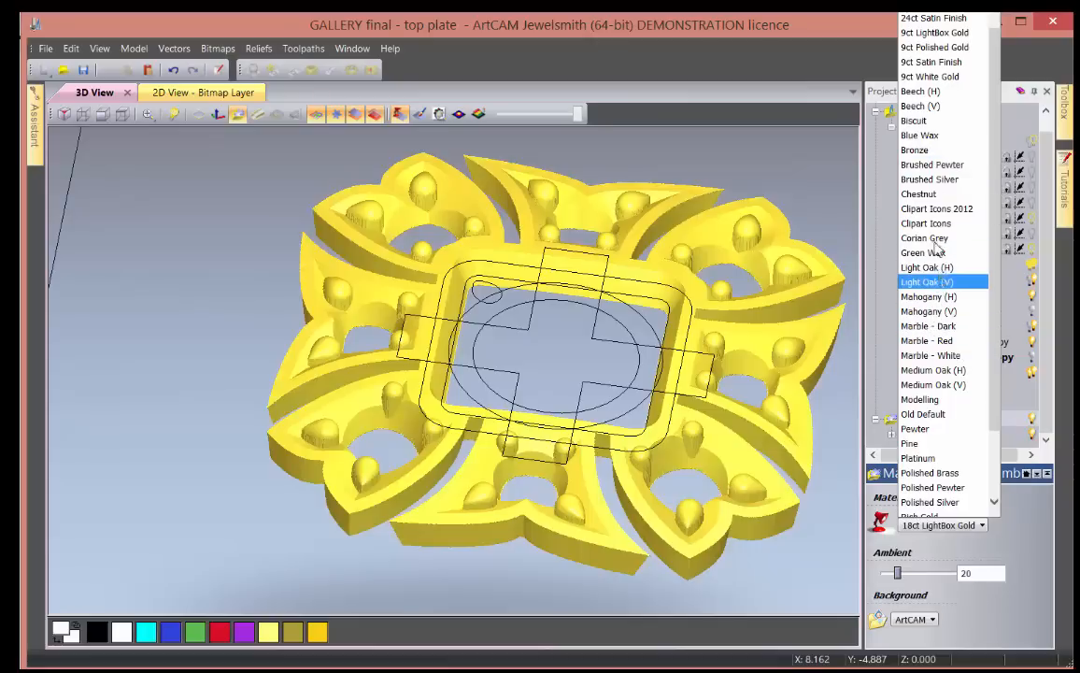
left_click(934, 136)
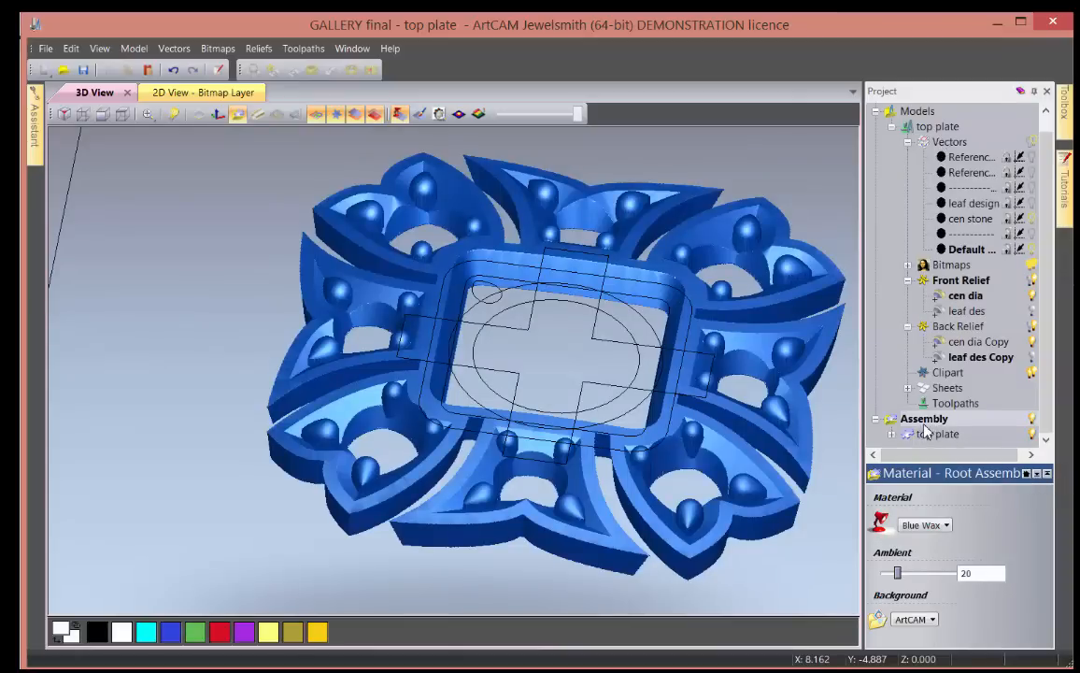
- Hide the assembly, and check the leaf des relief against it by toggling their visibility, leaving both hidden
left_click(1032, 420)
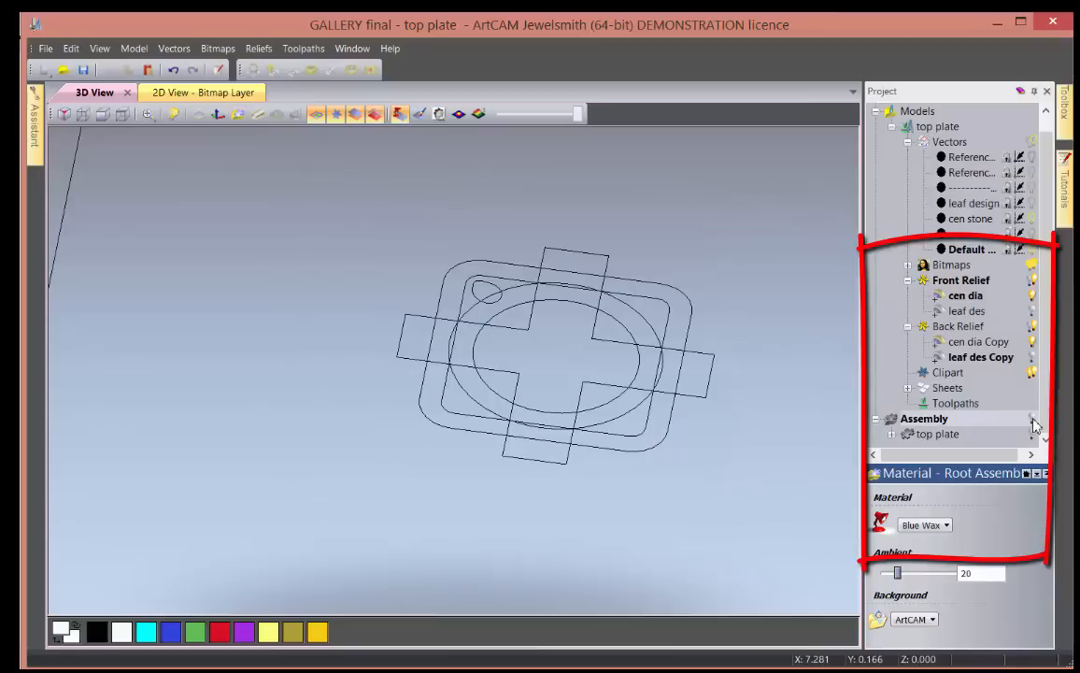
left_click(1033, 312)
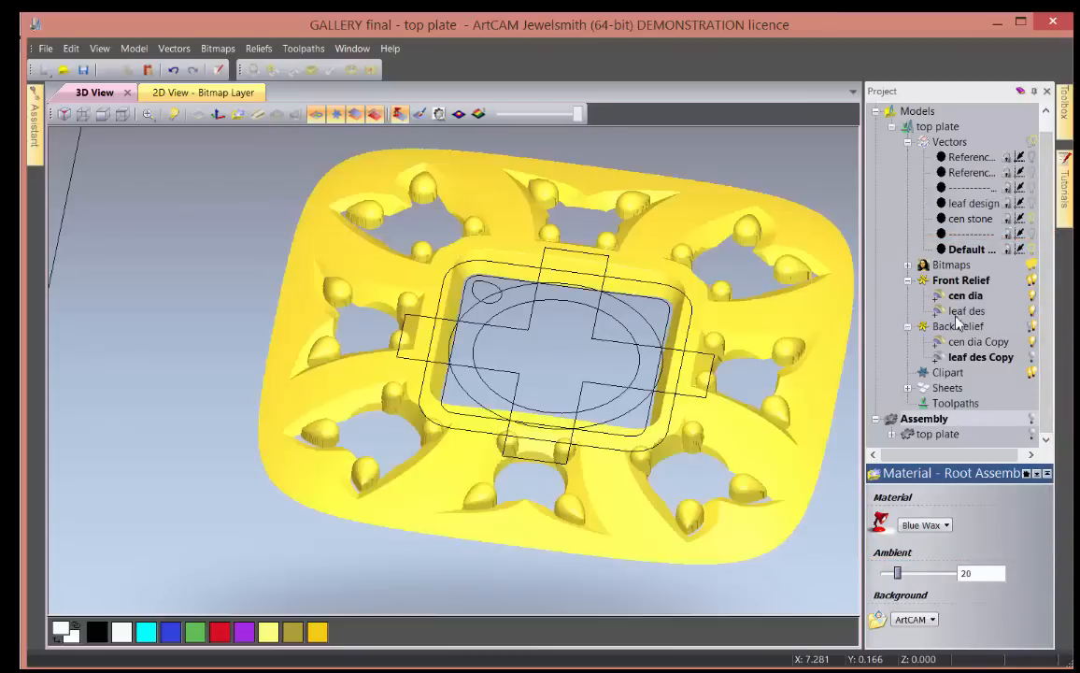
left_click(1033, 312)
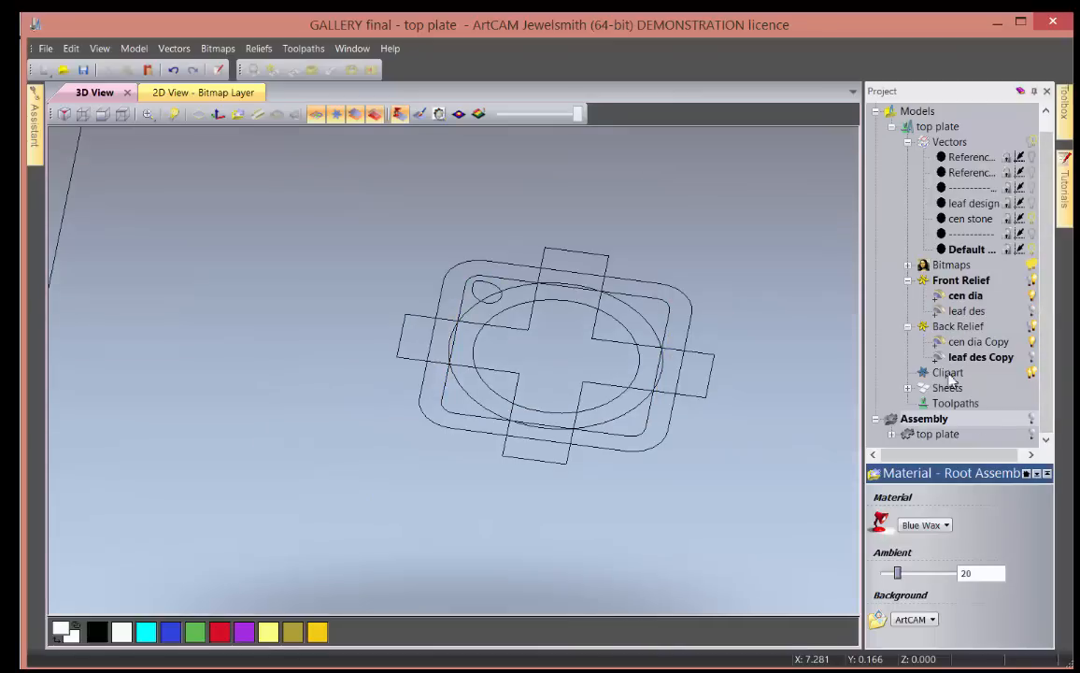
left_click(1033, 419)
left_click(1033, 420)
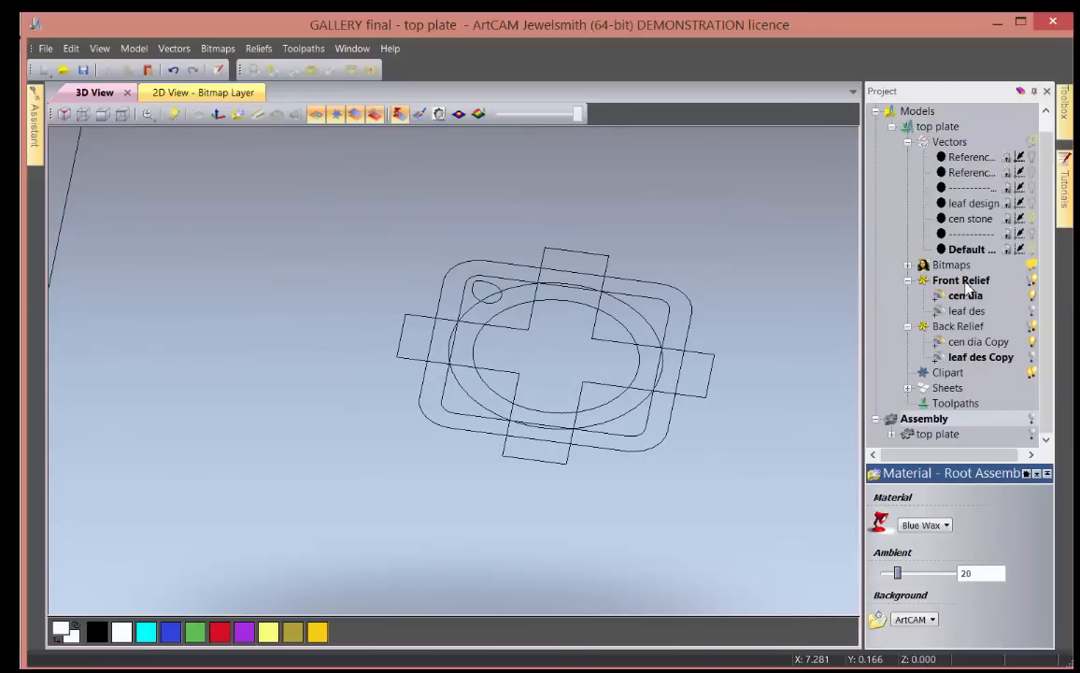
- Make the cen dia Copy layer of the back relief active and select the outer rounded-square vector
left_click_drag(333, 390, 335, 429)
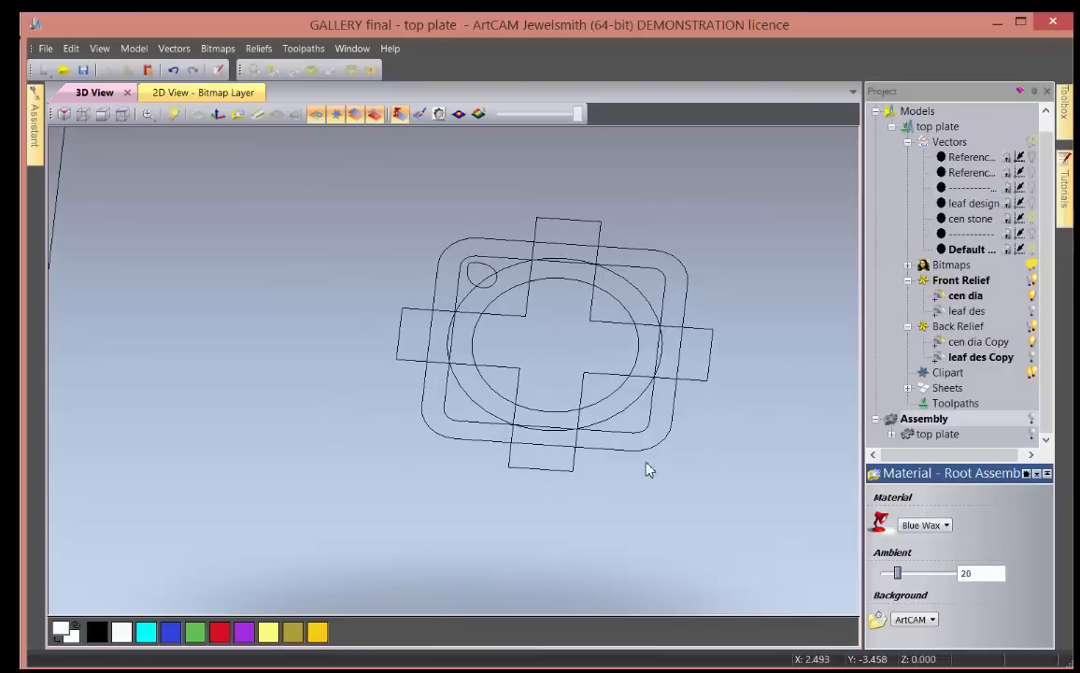
left_click_drag(646, 470, 649, 490)
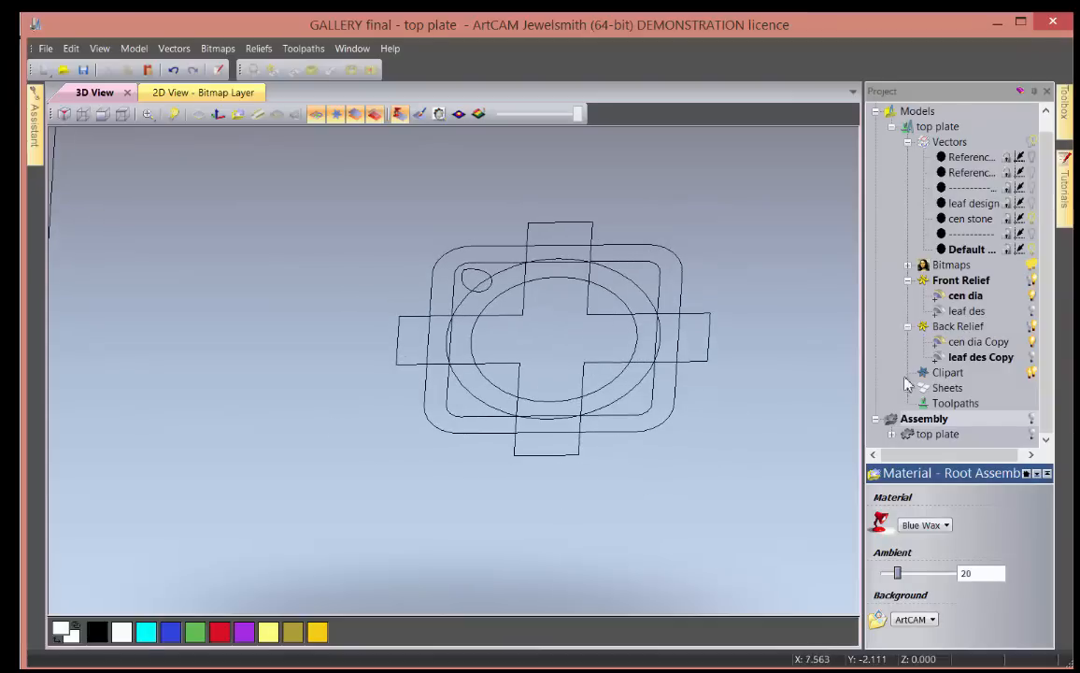
left_click(978, 341)
left_click(676, 385)
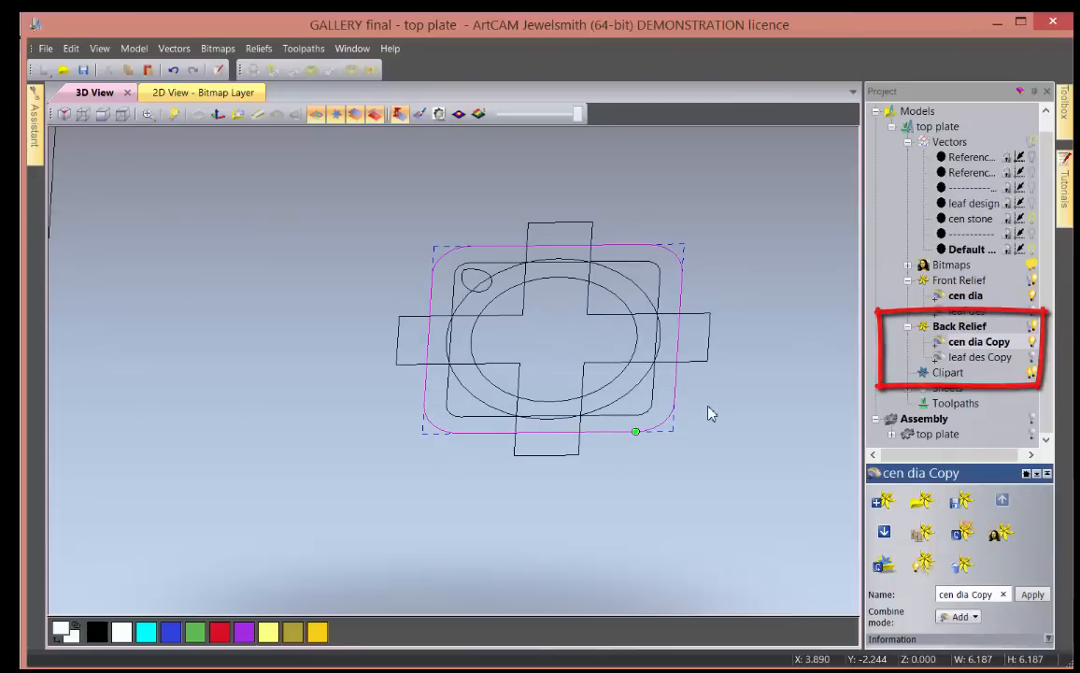
- Give the selected vector a square profile with a 0 mm start height in the Shape Editor, and open its angle for editing
key("F12")
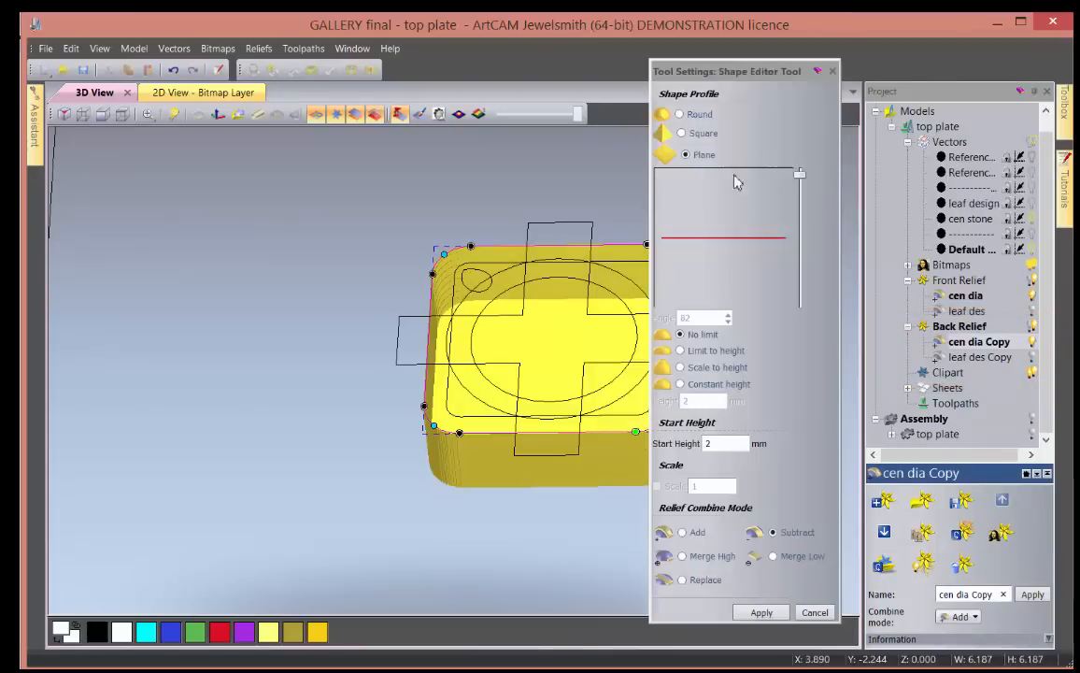
left_click(687, 136)
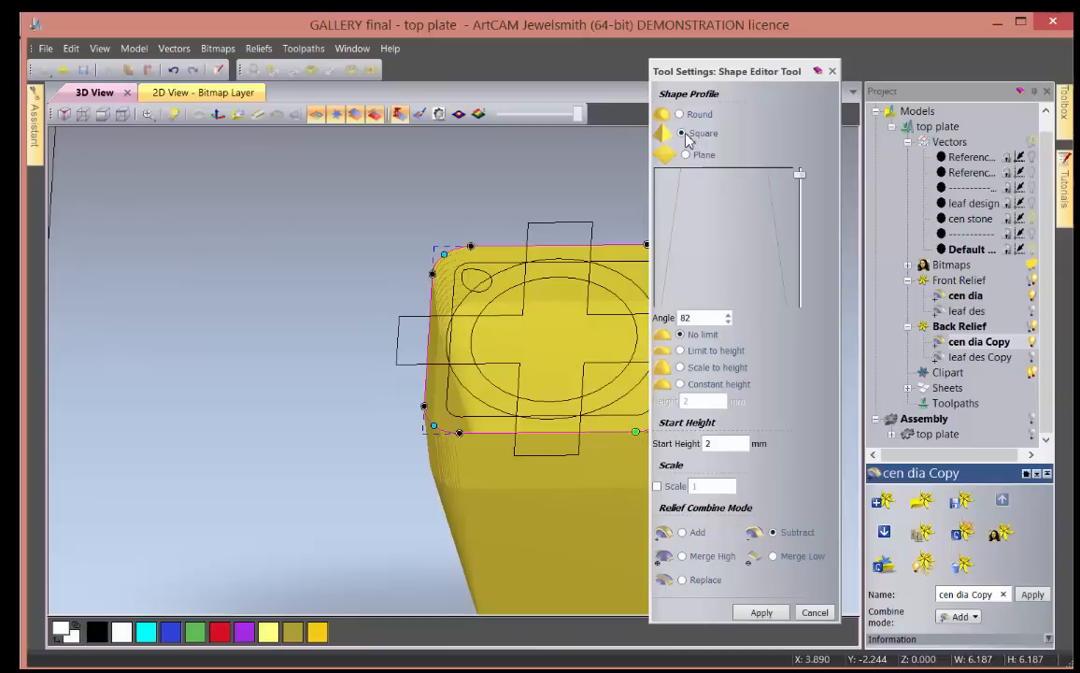
double_click(723, 444)
type("0")
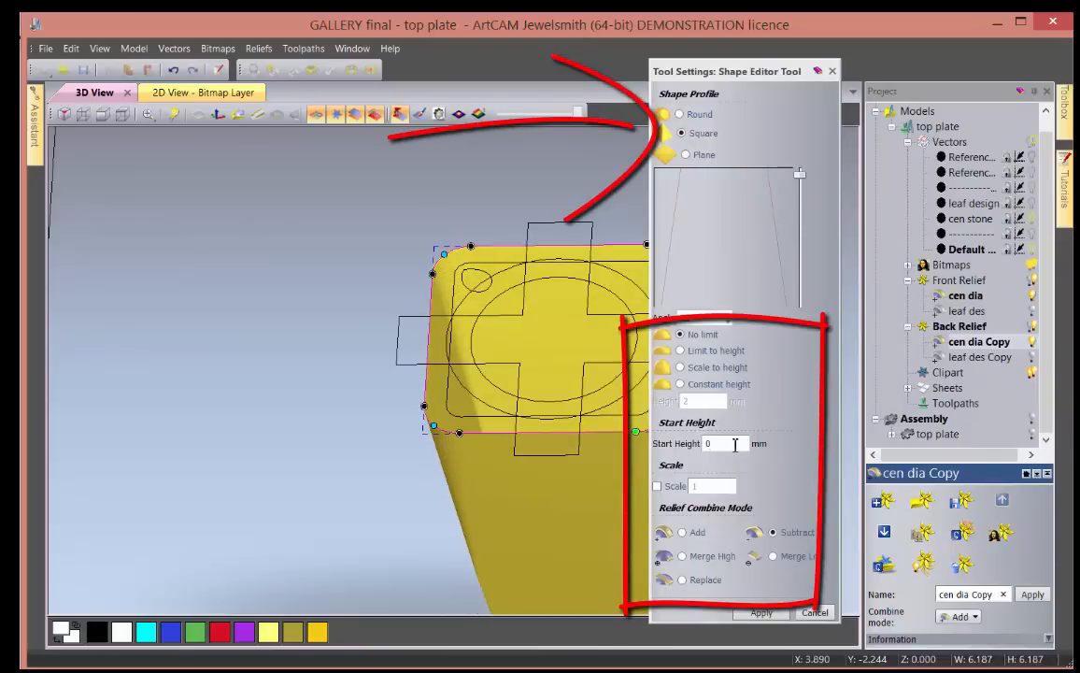
left_click_drag(479, 412, 546, 266)
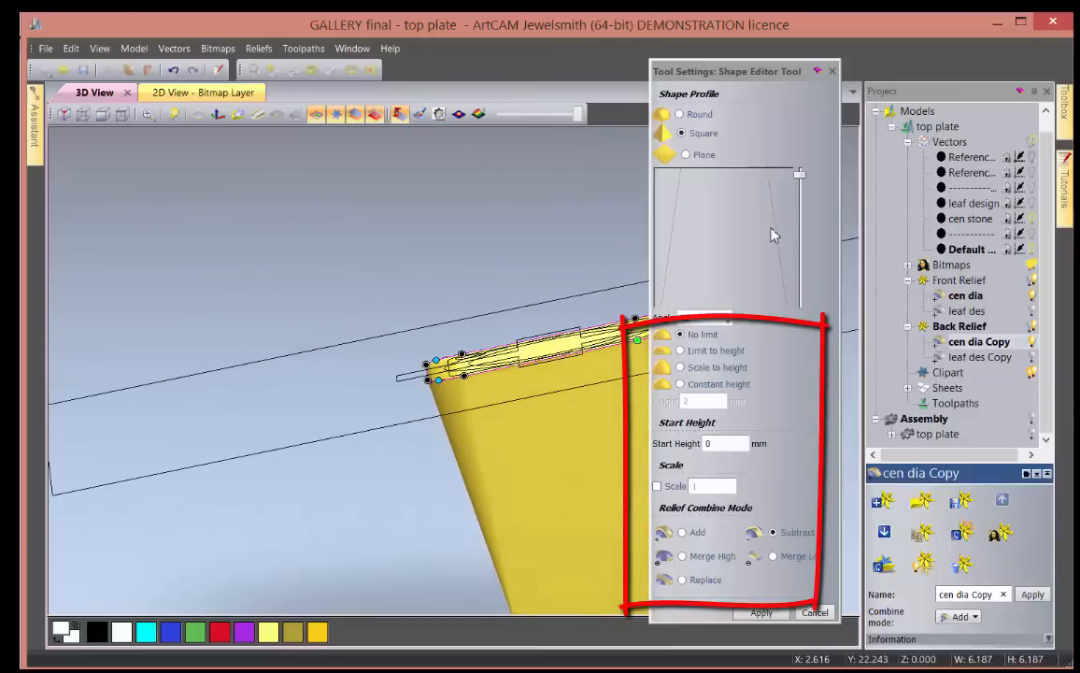
double_click(689, 317)
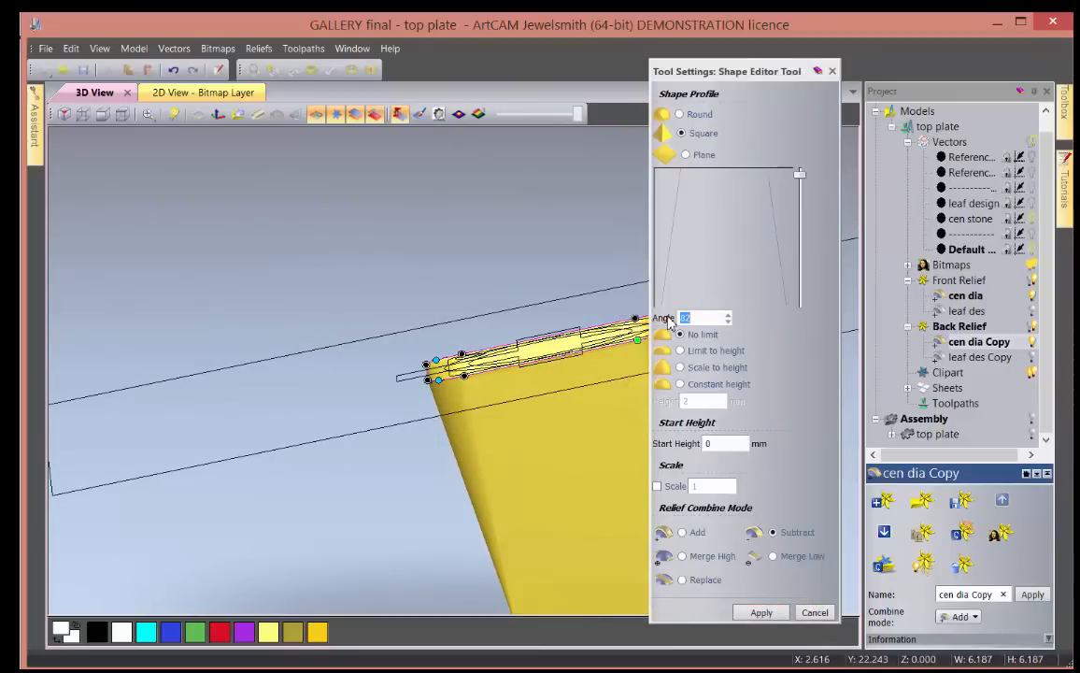
- Set the square shape profile's angle to 85 and limit the shape to a height
type("85")
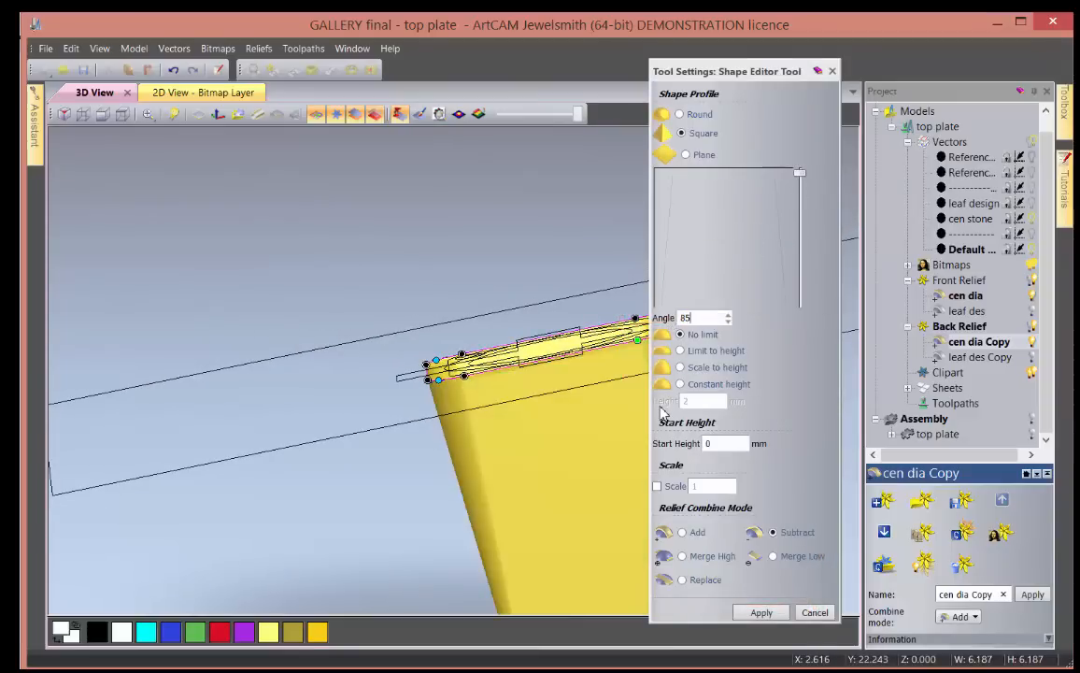
left_click_drag(598, 429, 494, 410)
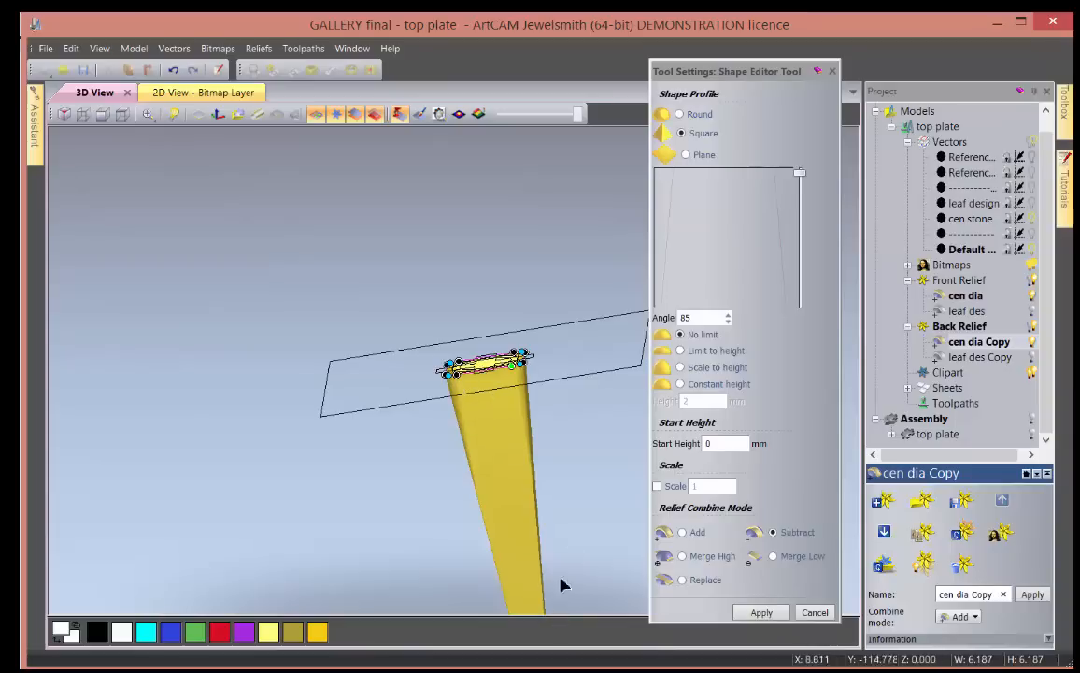
left_click(680, 350)
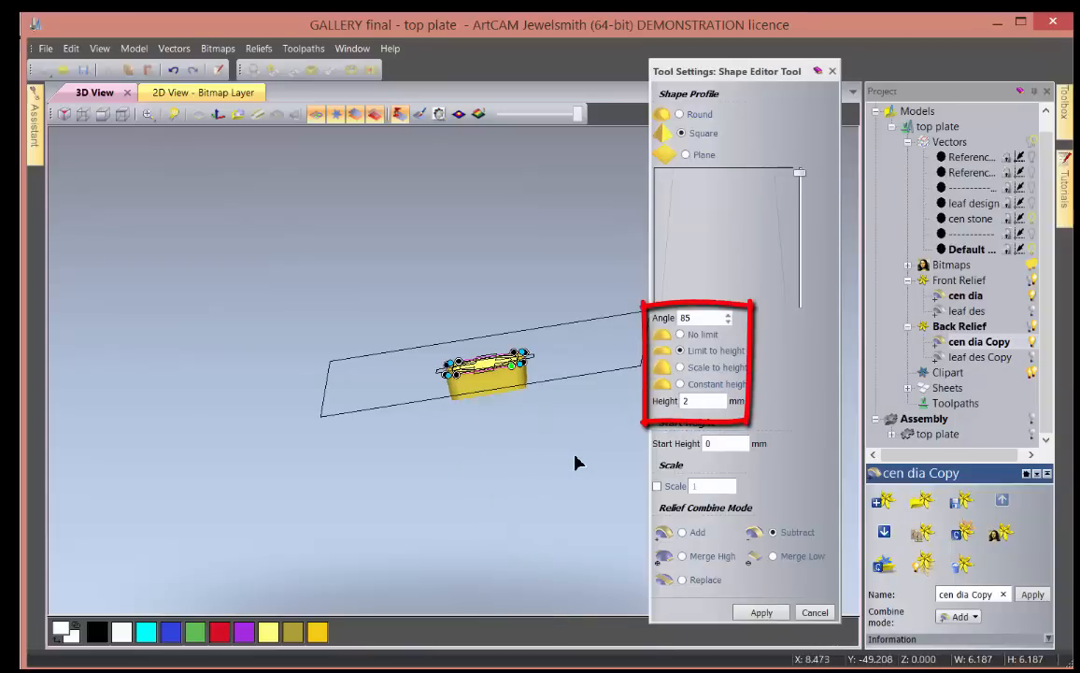
mouse_move(575, 463)
left_mouse_down()
mouse_move(485, 429)
mouse_move(496, 436)
mouse_move(496, 426)
left_mouse_up()
scroll(496, 398, "up", 4)
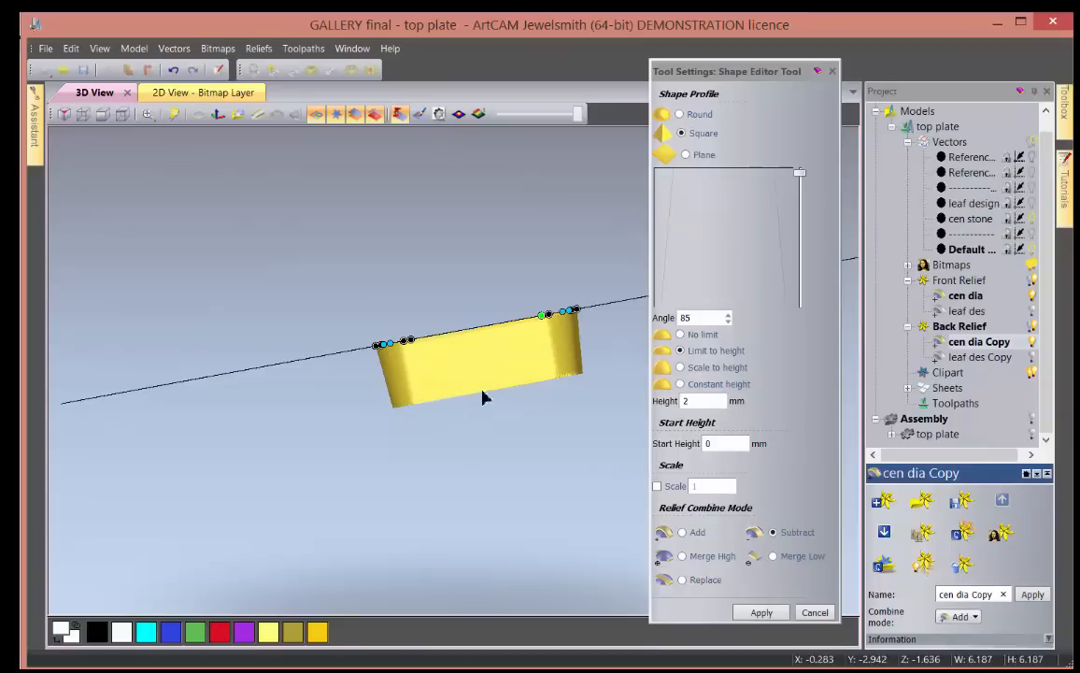
- Set the shape's limit height to 2.5 mm
left_click_drag(701, 405, 645, 415)
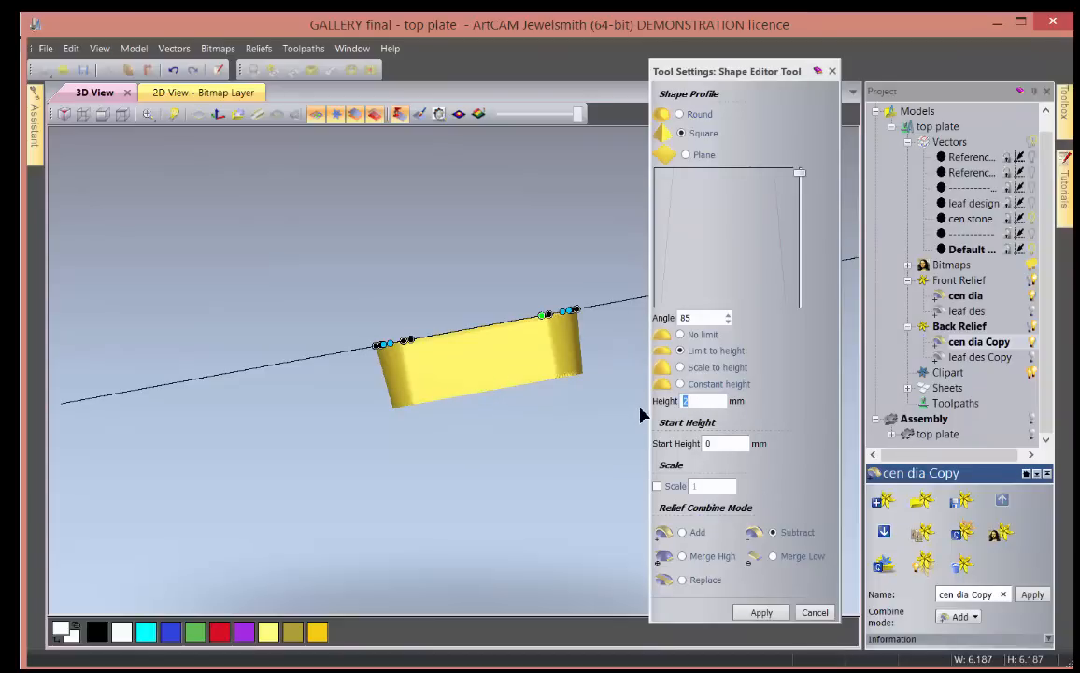
type("2.5")
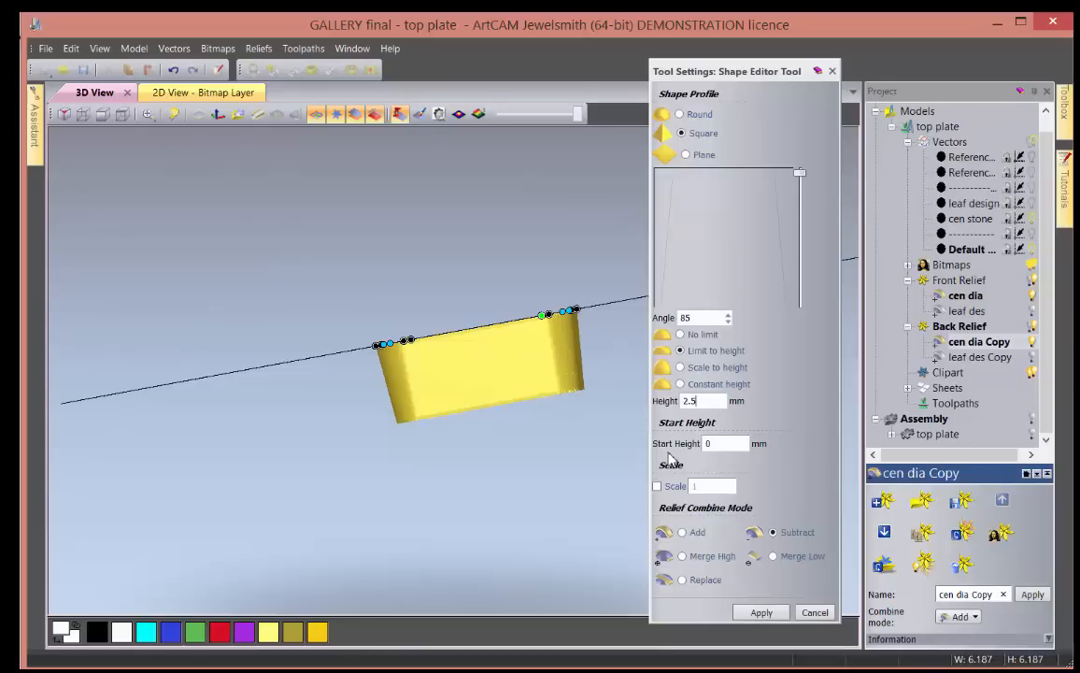
left_click_drag(507, 445, 494, 345)
scroll(494, 344, "up", 3)
left_click_drag(415, 379, 420, 417)
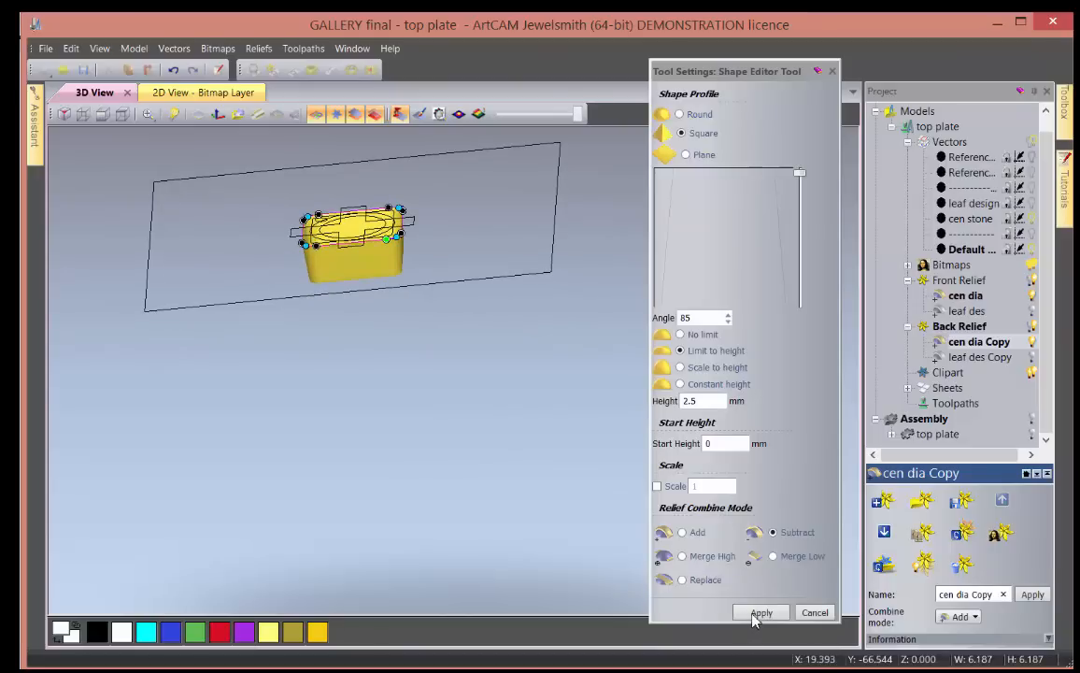
- Compare the Add combine mode with Subtract, apply the shape to the cen dia Copy layer in Subtract mode, and close the shape editor
left_click(683, 531)
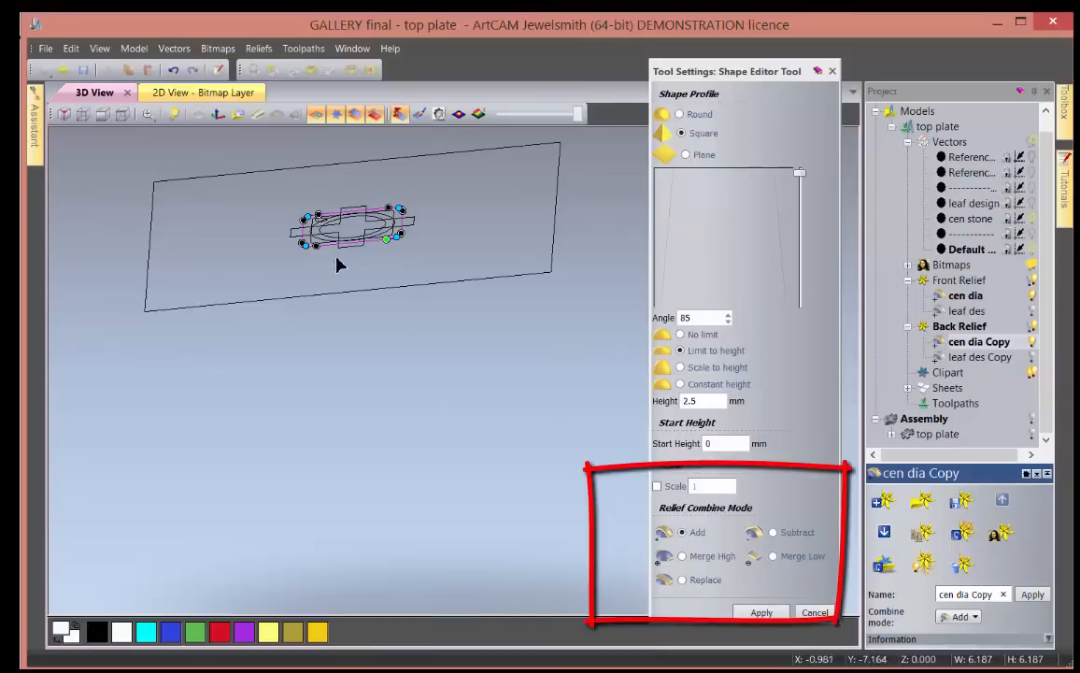
left_click(773, 533)
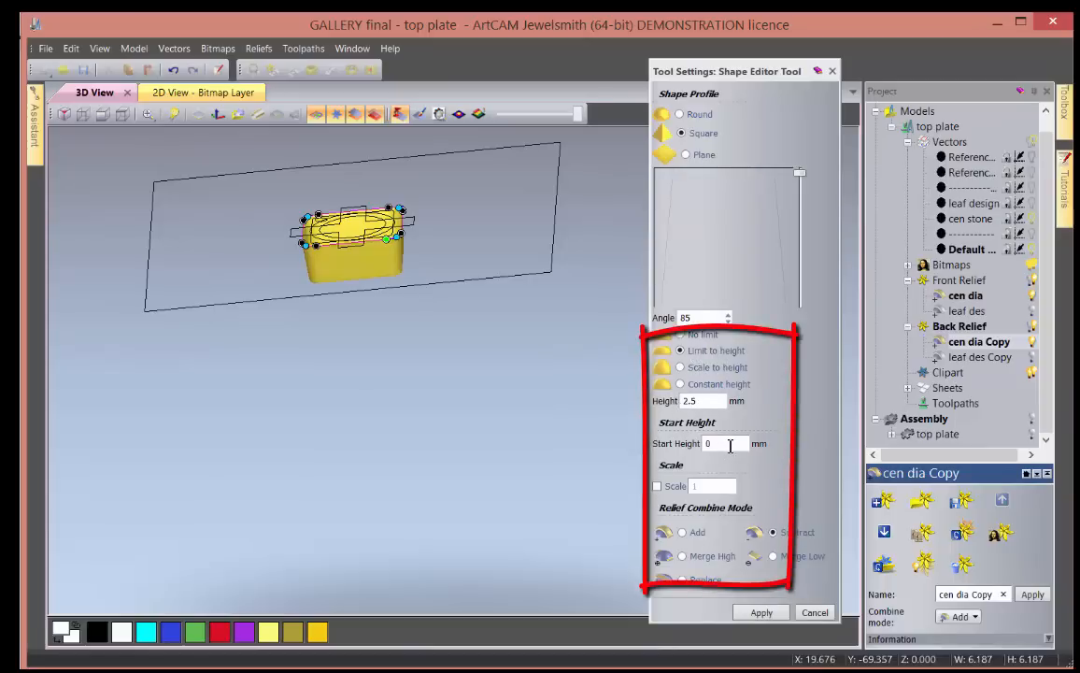
left_click_drag(729, 446, 698, 439)
left_click(761, 613)
left_click(814, 613)
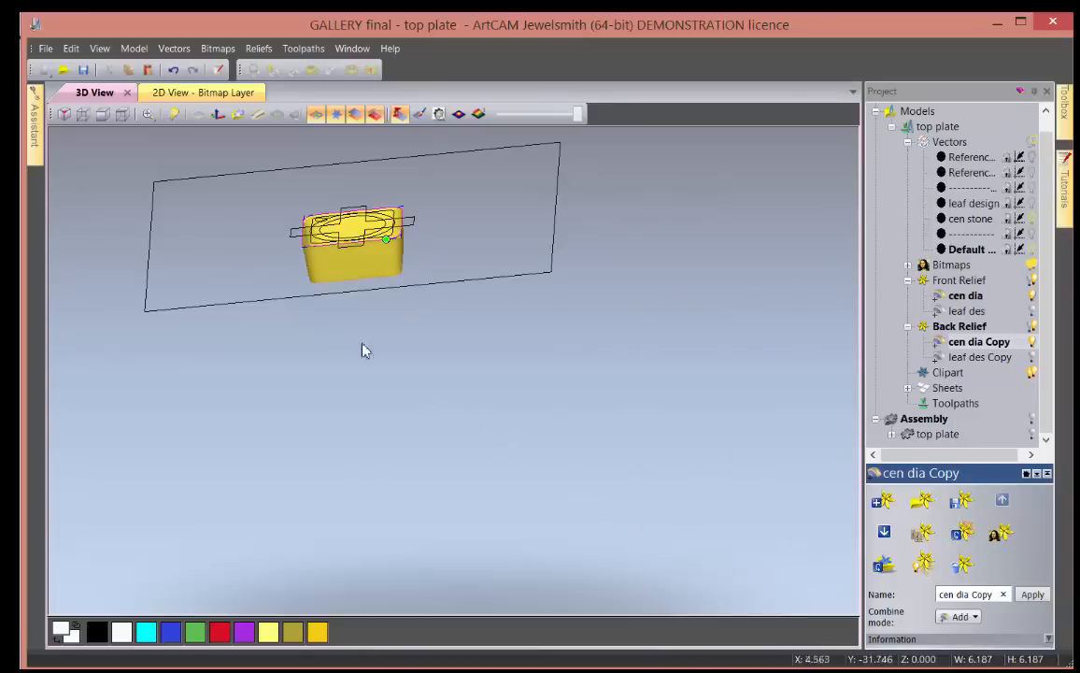
- Make the cen dia layer of the Front Relief the active relief layer
left_click_drag(363, 344, 321, 301)
scroll(320, 301, "down", 2)
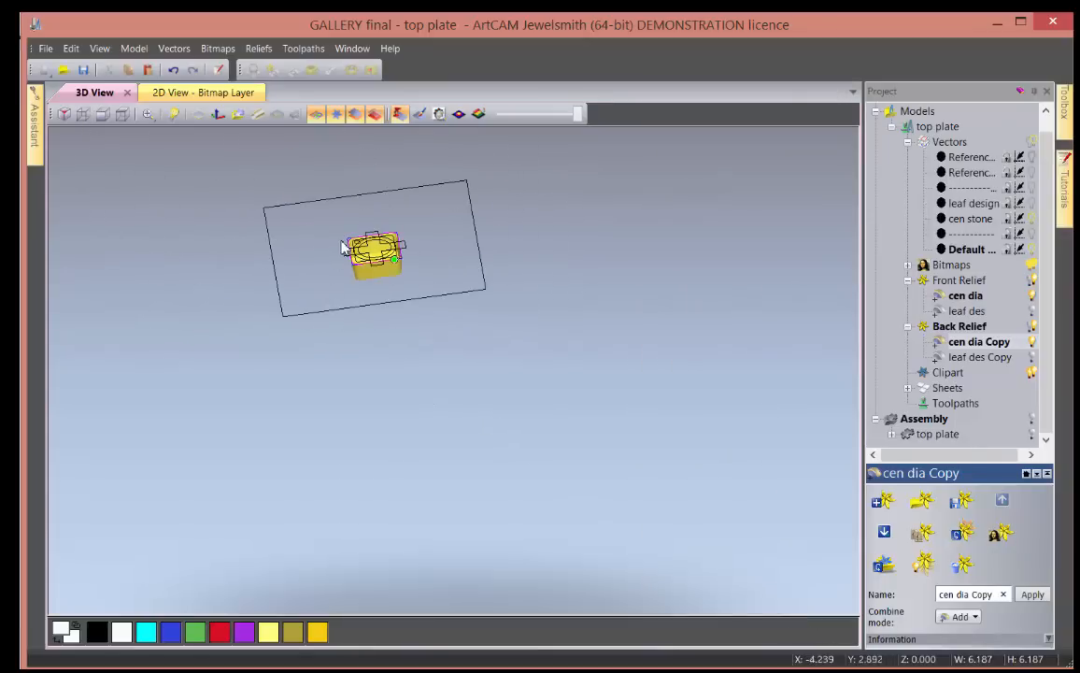
scroll(346, 247, "down", 1)
scroll(364, 266, "up", 6)
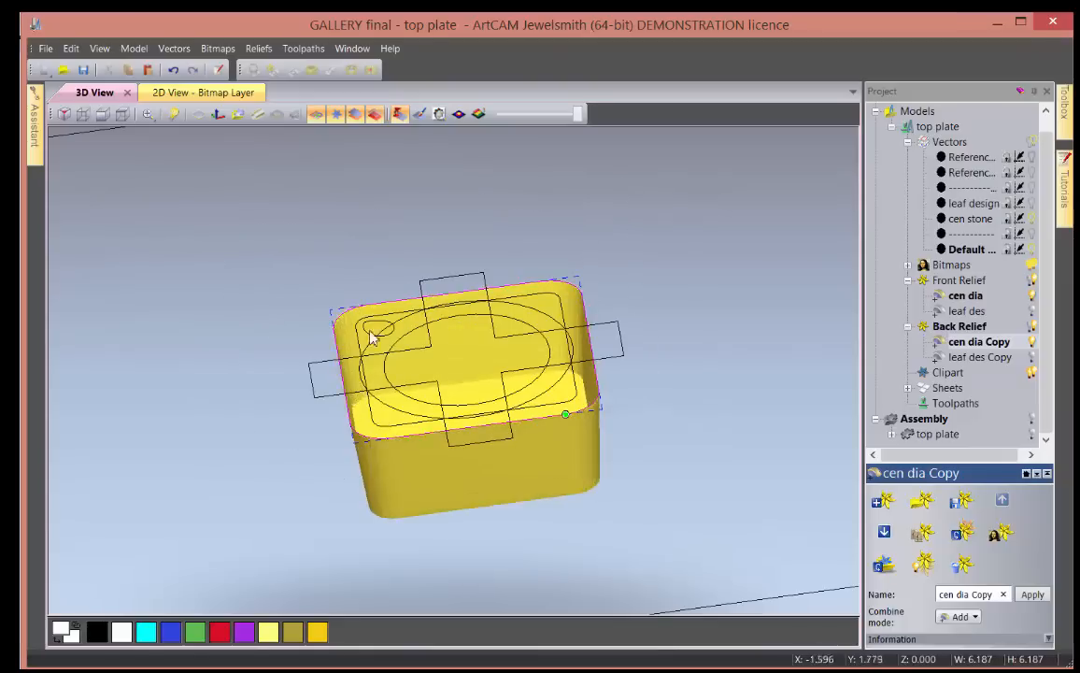
left_click_drag(465, 398, 433, 357)
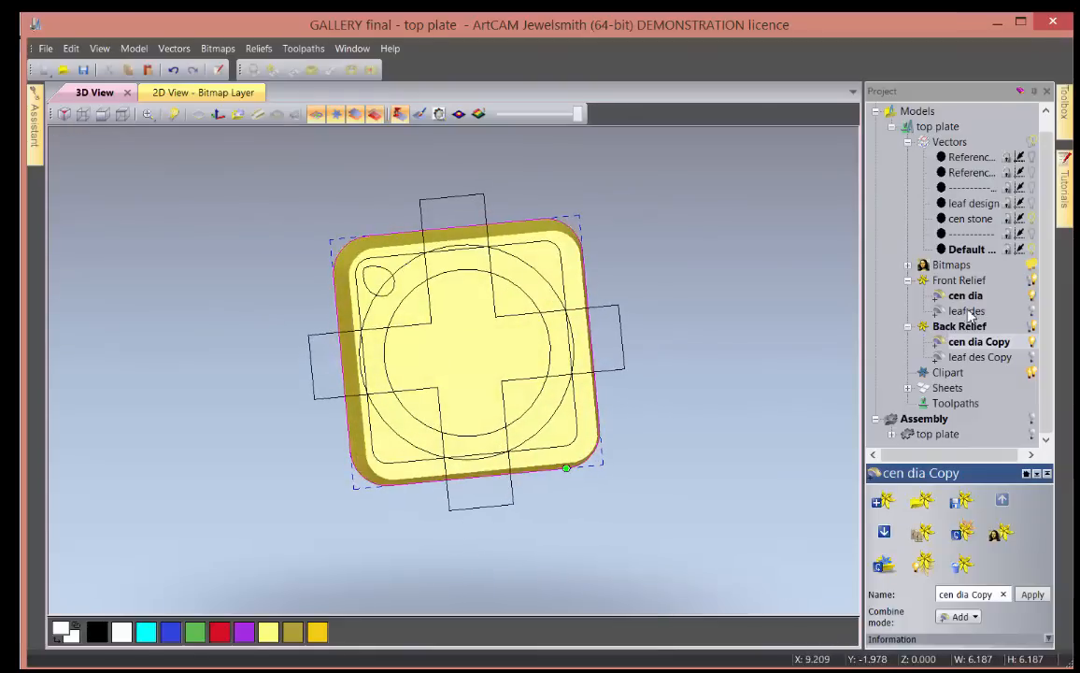
left_click(944, 281)
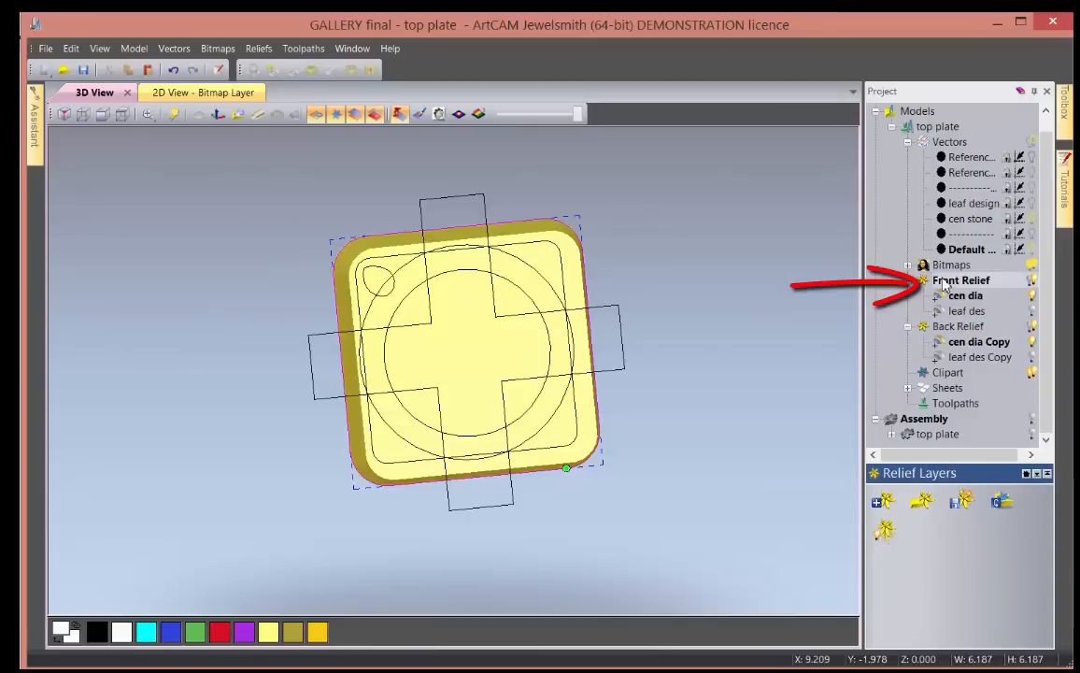
left_click(958, 298)
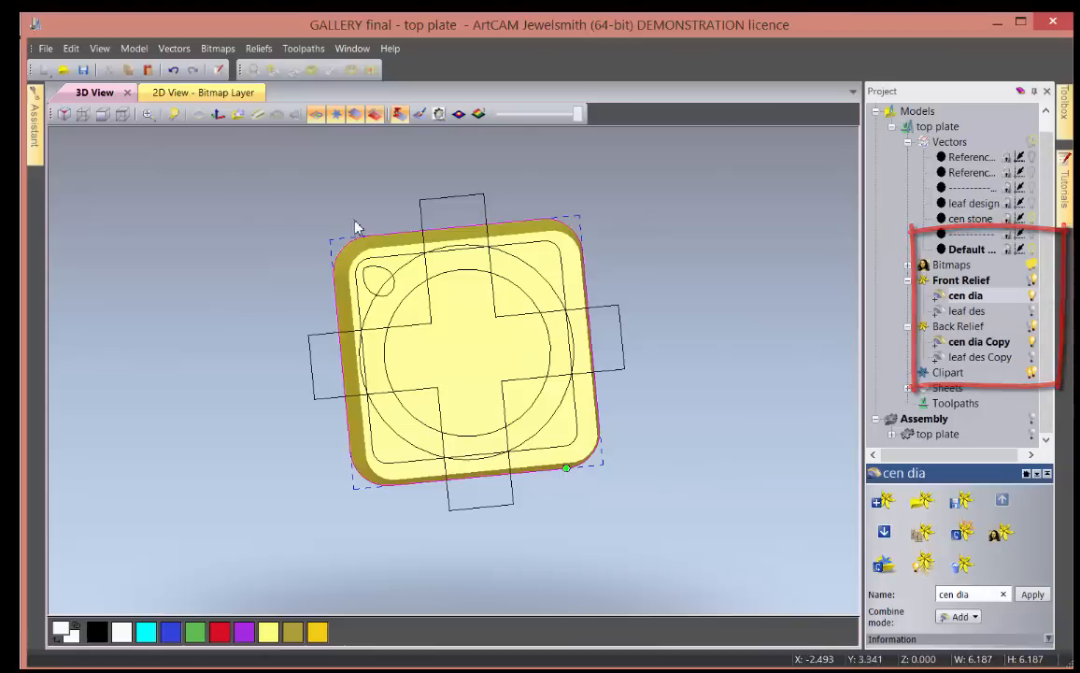
- Switch the back relief's display off and on again, and inspect the box from several angles
left_click(374, 114)
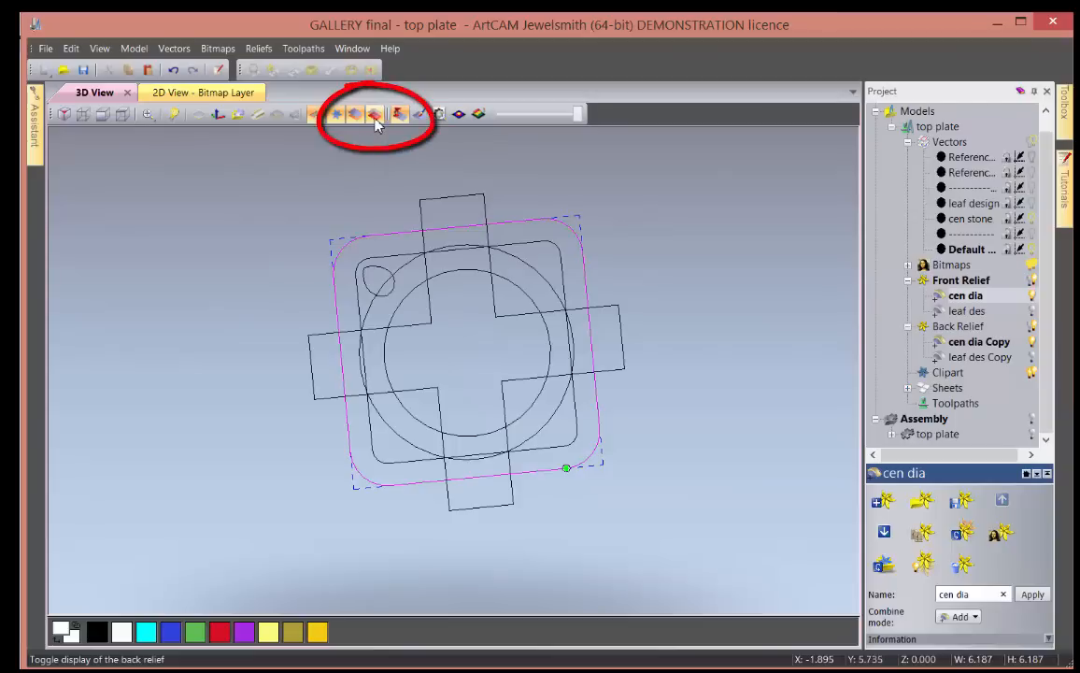
left_click(374, 114)
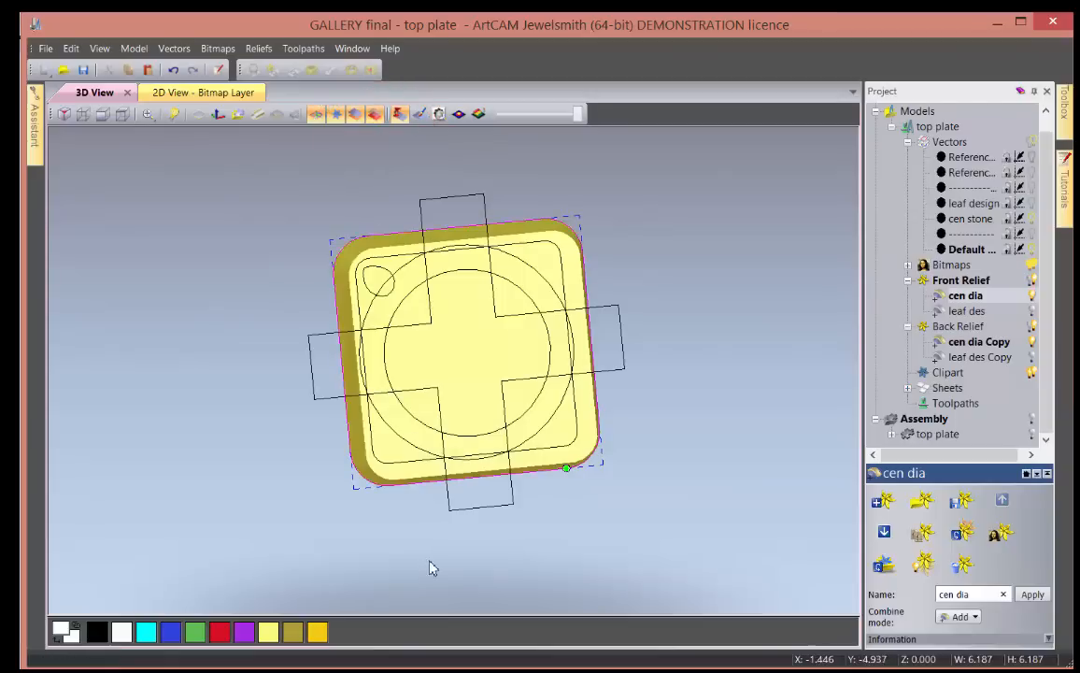
mouse_move(431, 566)
left_mouse_down()
mouse_move(447, 361)
mouse_move(435, 394)
left_mouse_up()
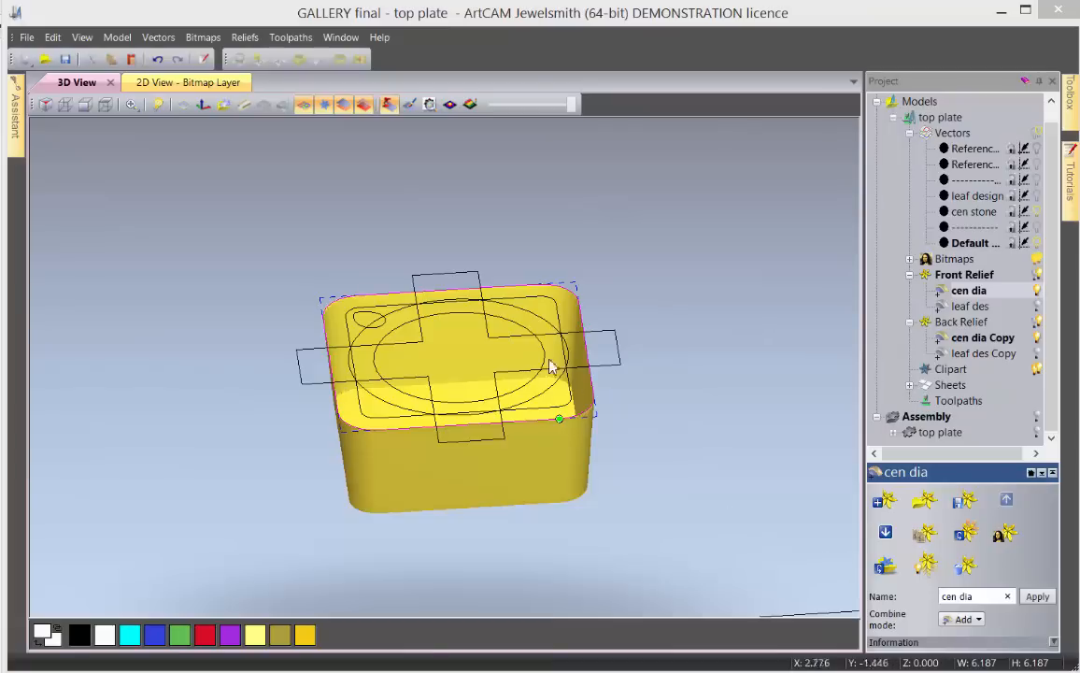
left_click_drag(607, 388, 352, 349)
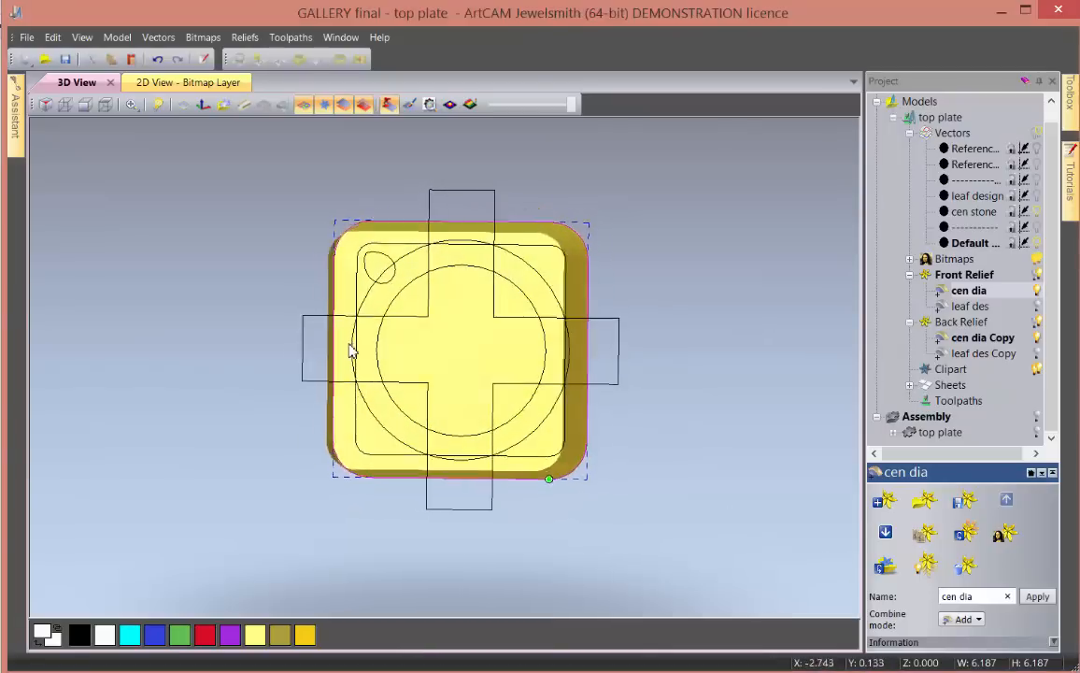
left_click(94, 101)
scroll(442, 209, "up", 5)
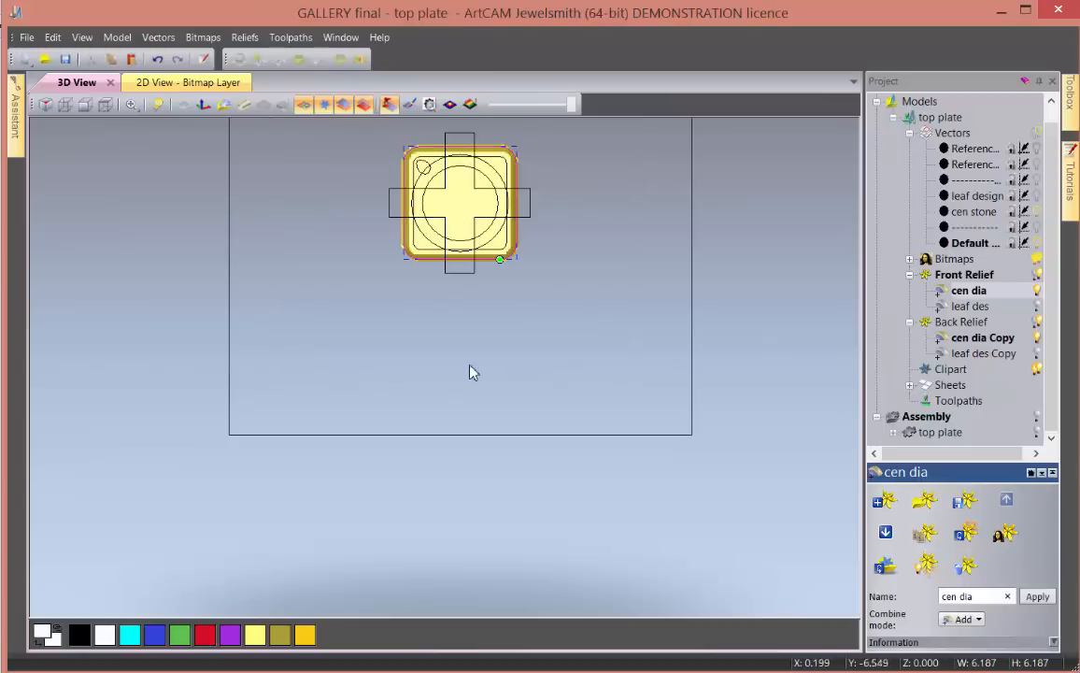
- Select the inner rounded-square vector and give it a Plane shape profile with a start height of 0.5 mm in Subtract mode
left_click_drag(470, 369, 451, 412)
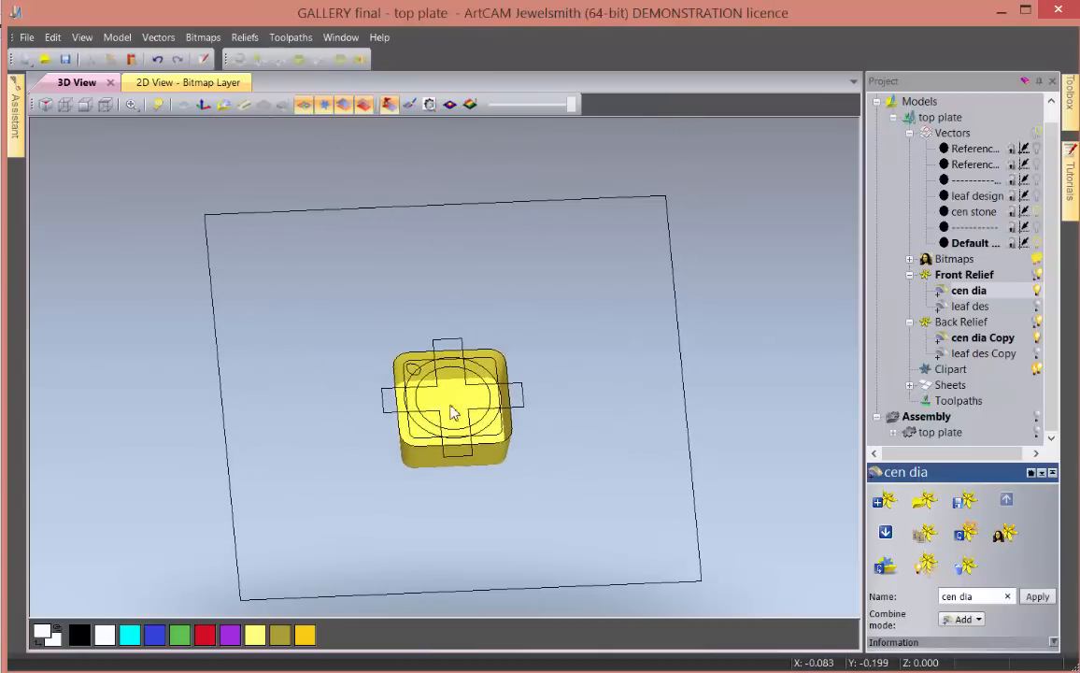
scroll(416, 378, "up", 5)
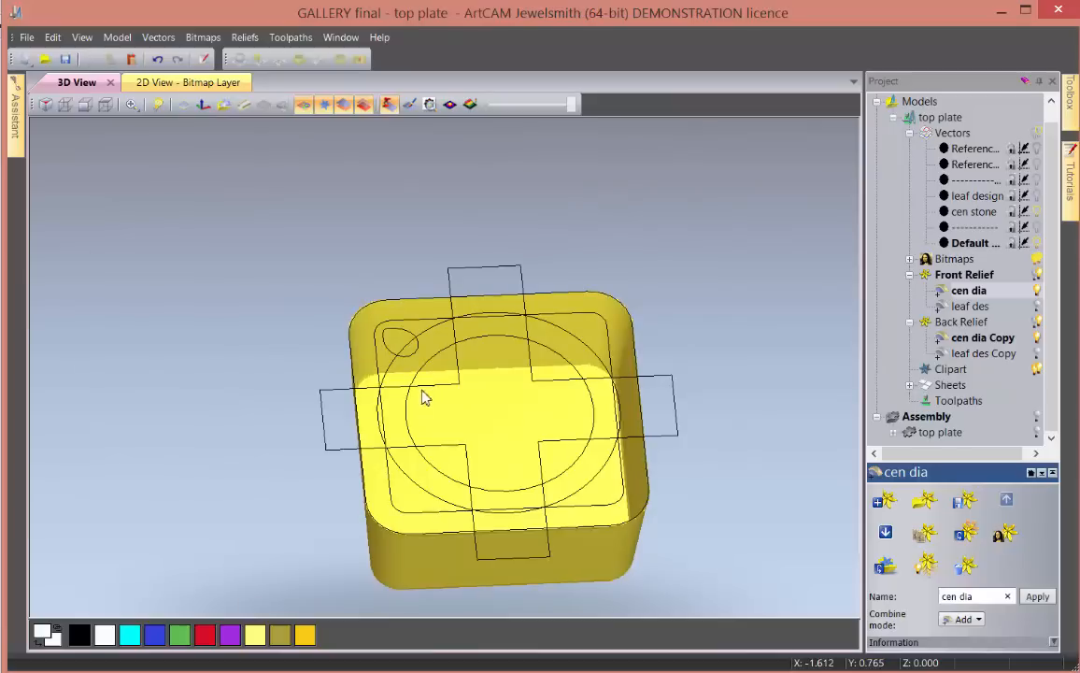
left_click(380, 351)
left_click_drag(477, 463, 443, 341)
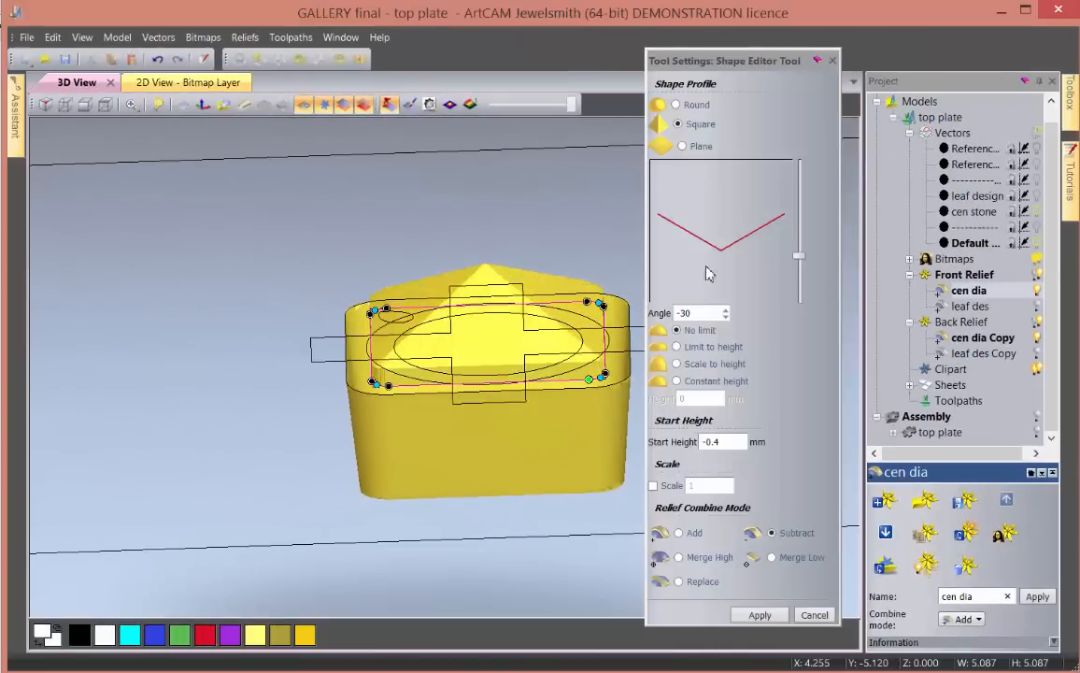
left_click(682, 146)
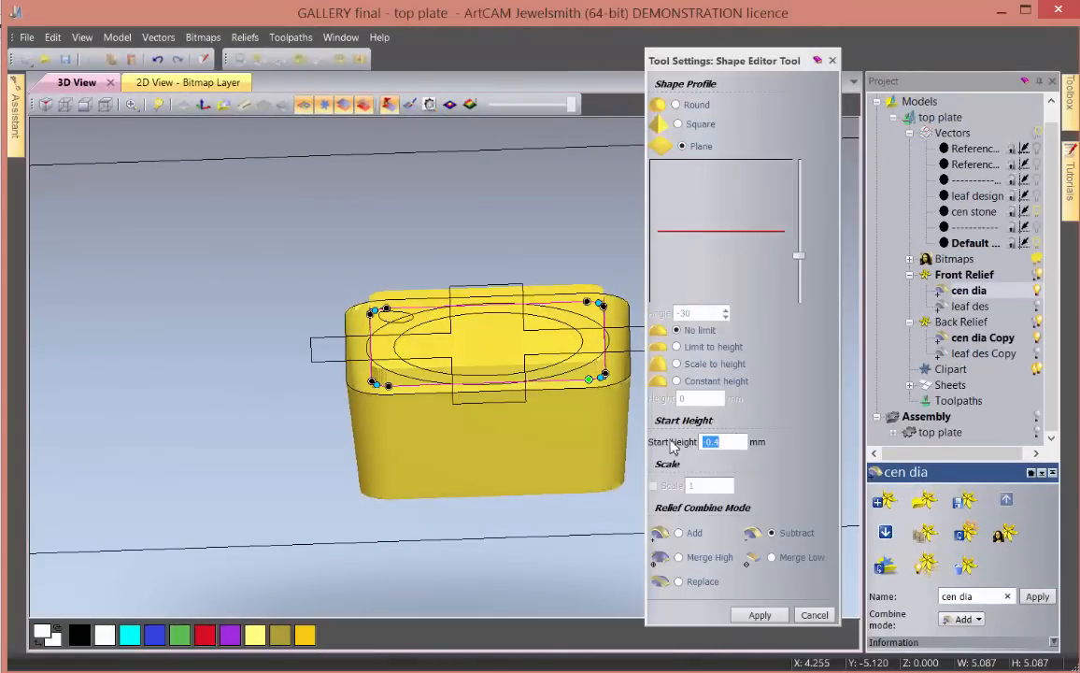
type("0")
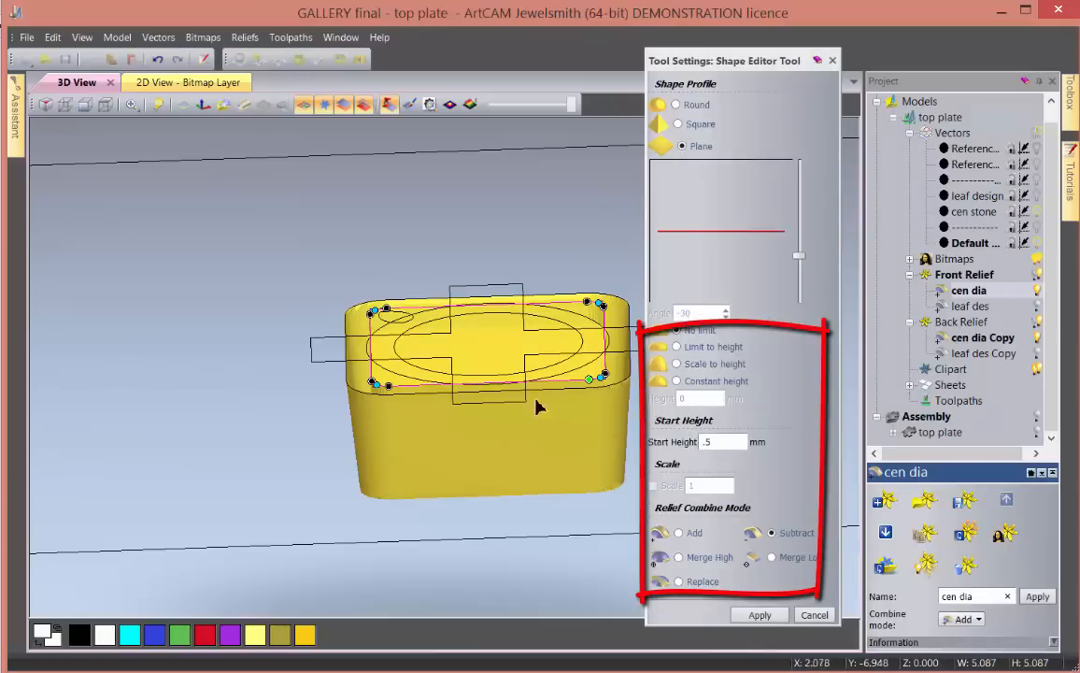
left_click_drag(537, 406, 361, 382)
scroll(374, 362, "up", 5)
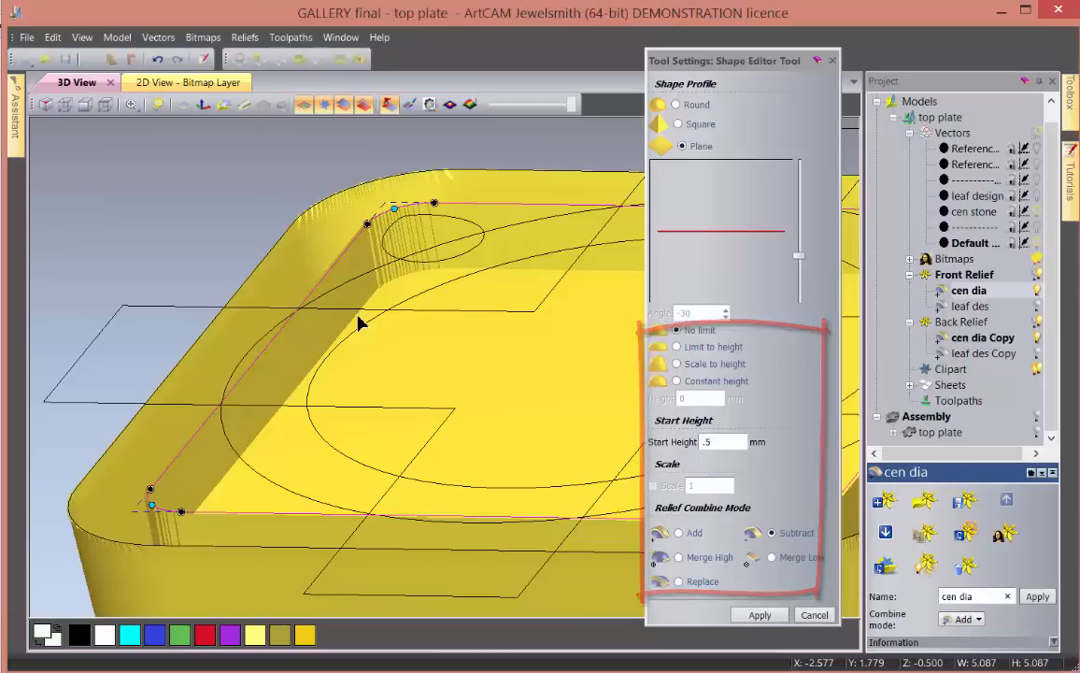
- Switch the inner cut to a Square profile and try different angles, including -29, 51 and 44
left_click(667, 127)
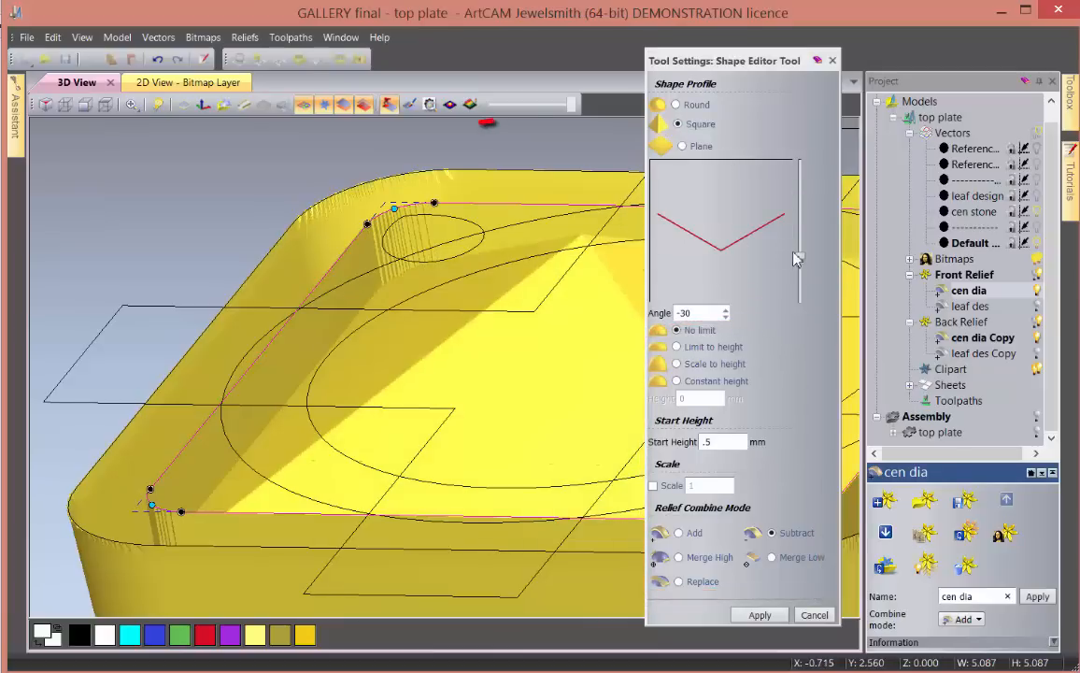
left_click_drag(798, 254, 799, 253)
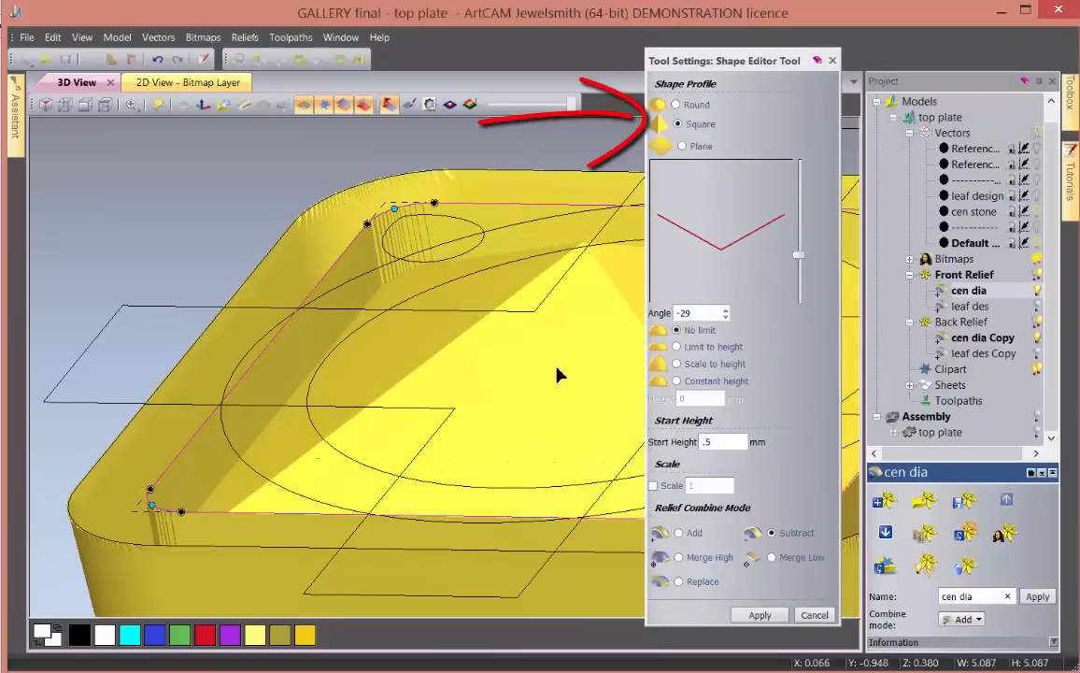
mouse_move(560, 373)
left_mouse_down()
mouse_move(561, 320)
mouse_move(573, 323)
left_mouse_up()
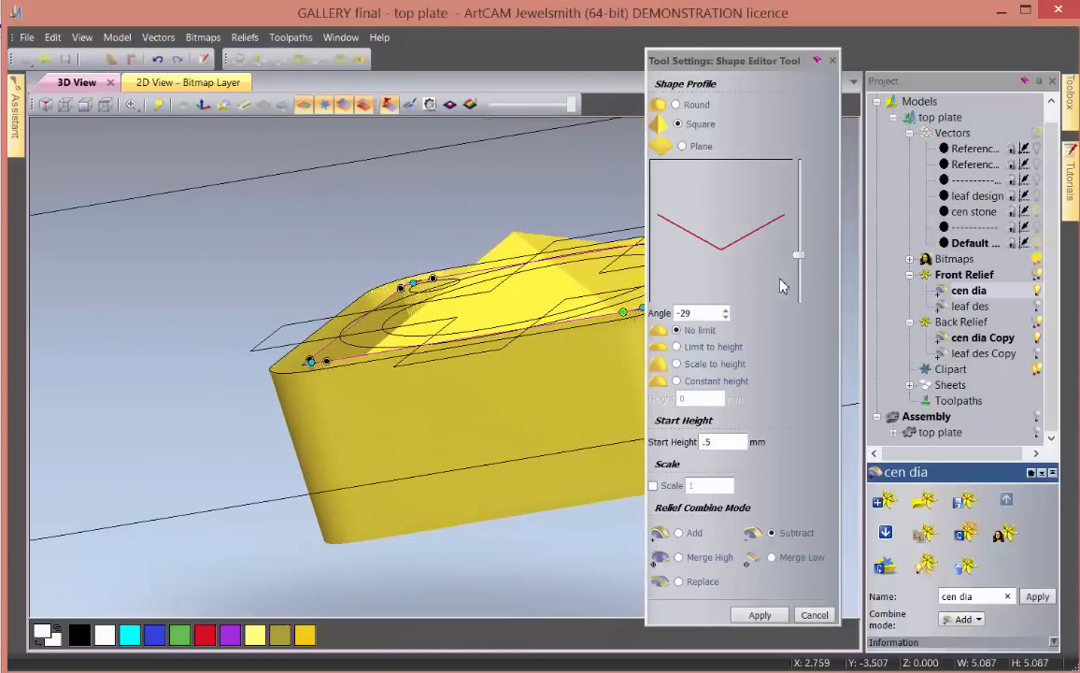
left_click_drag(796, 269, 796, 191)
left_click_drag(514, 313, 520, 490)
scroll(520, 490, "down", 2)
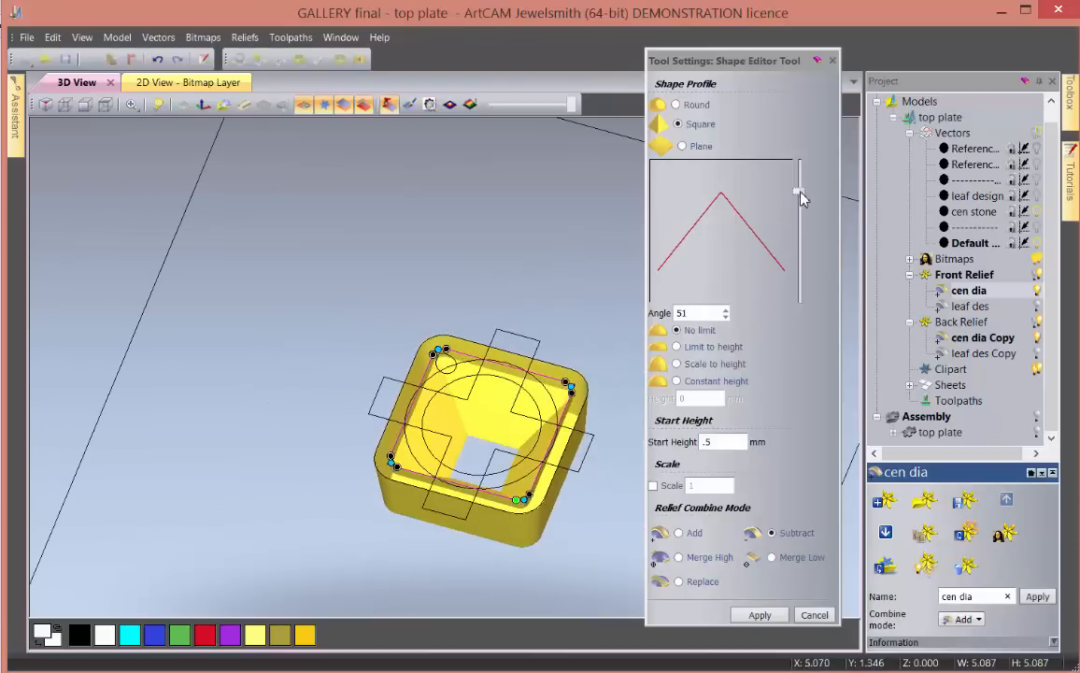
mouse_move(800, 196)
left_mouse_down()
mouse_move(799, 170)
mouse_move(801, 199)
left_mouse_up()
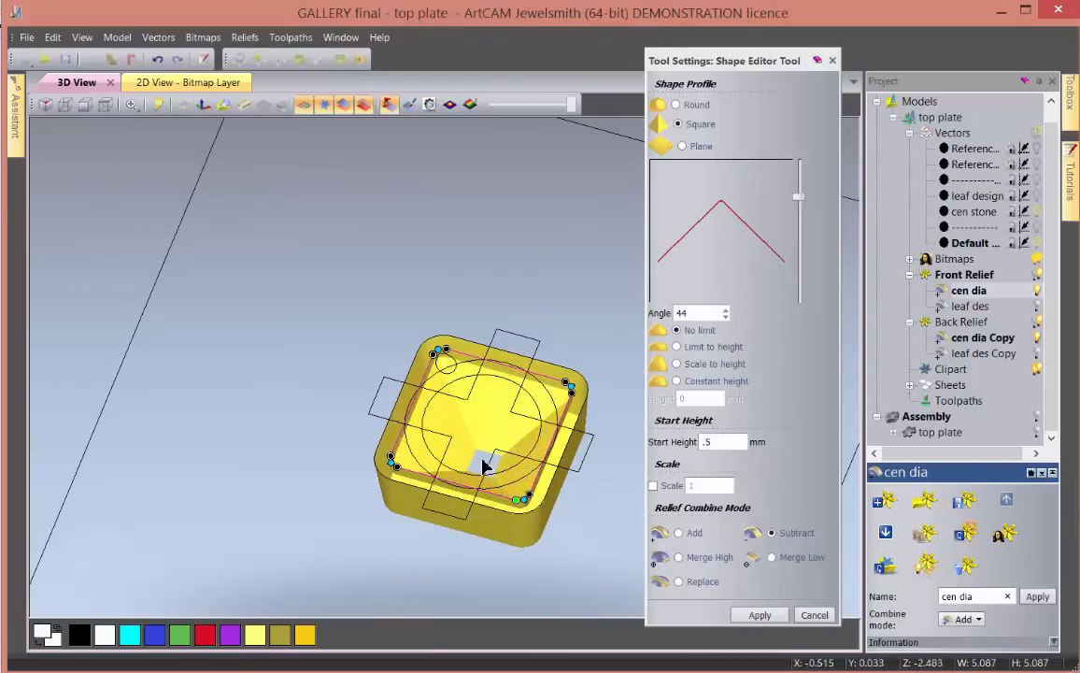
- Set the Square profile's angle to 50 and apply the subtracted shape to the cen dia layer
scroll(486, 462, "up", 5)
left_click_drag(482, 458, 565, 361)
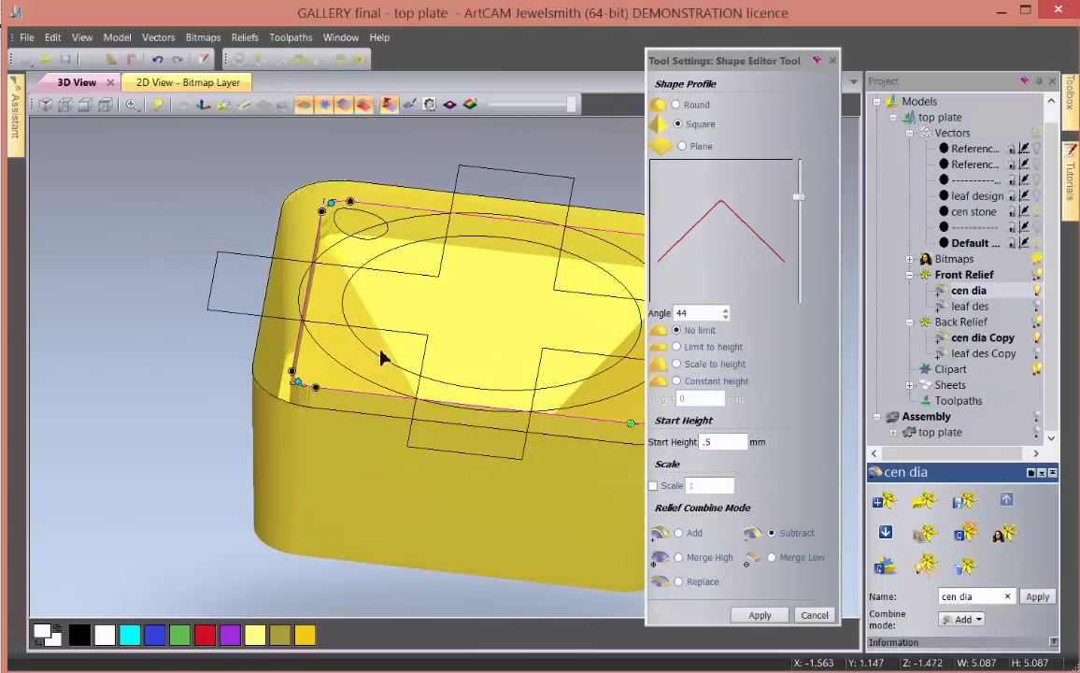
left_click_drag(388, 327, 427, 348)
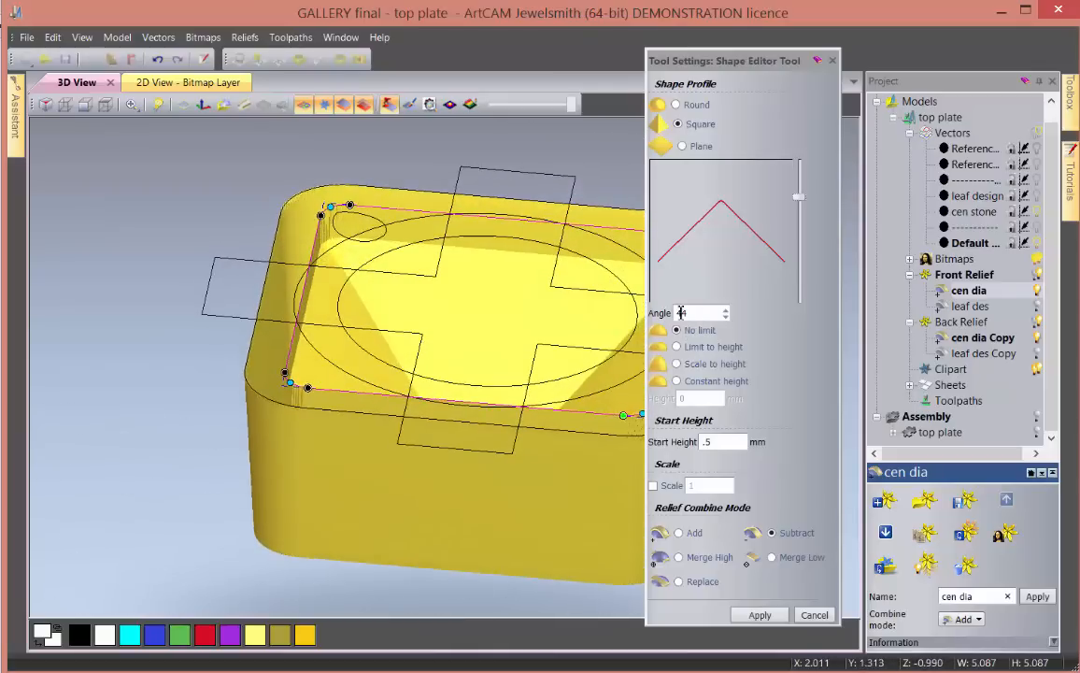
left_click_drag(698, 317, 644, 322)
type("50")
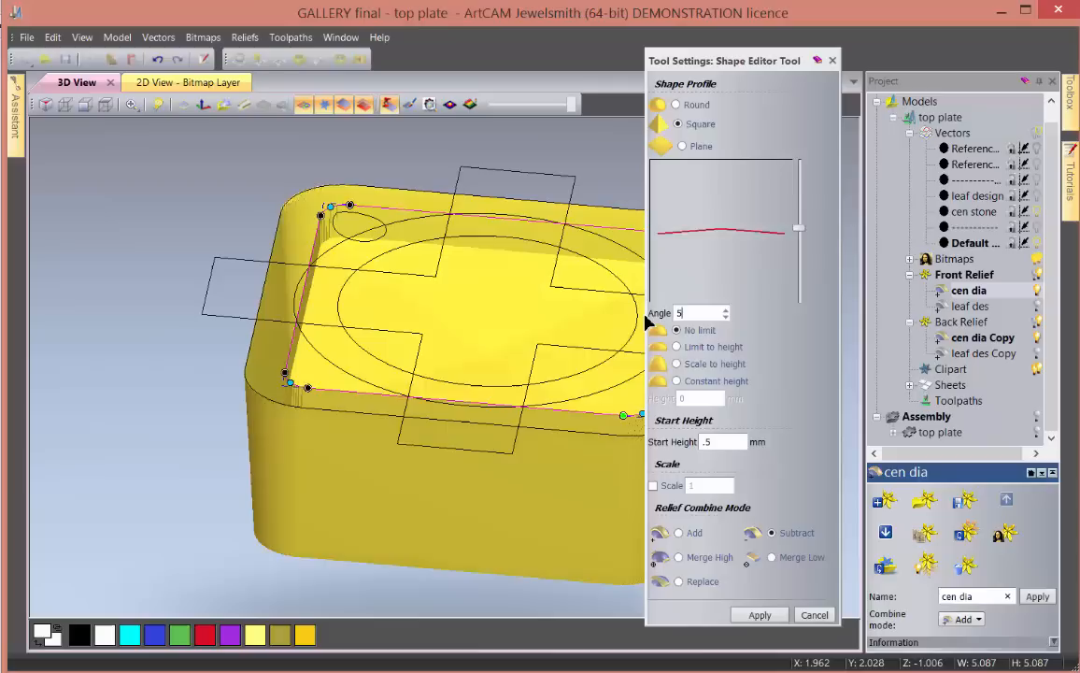
left_click(757, 614)
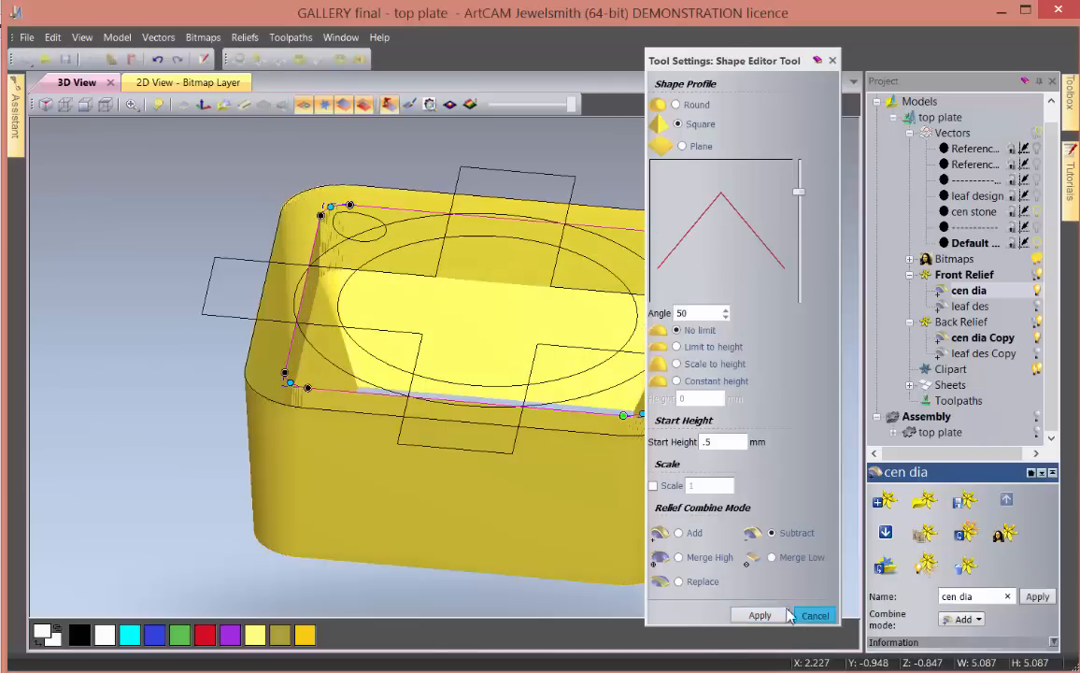
- Close the shape editor and turn on the display of the flat zero-height rim around the seat
left_click(814, 615)
left_click_drag(467, 523, 492, 275)
left_click_drag(404, 373, 363, 273)
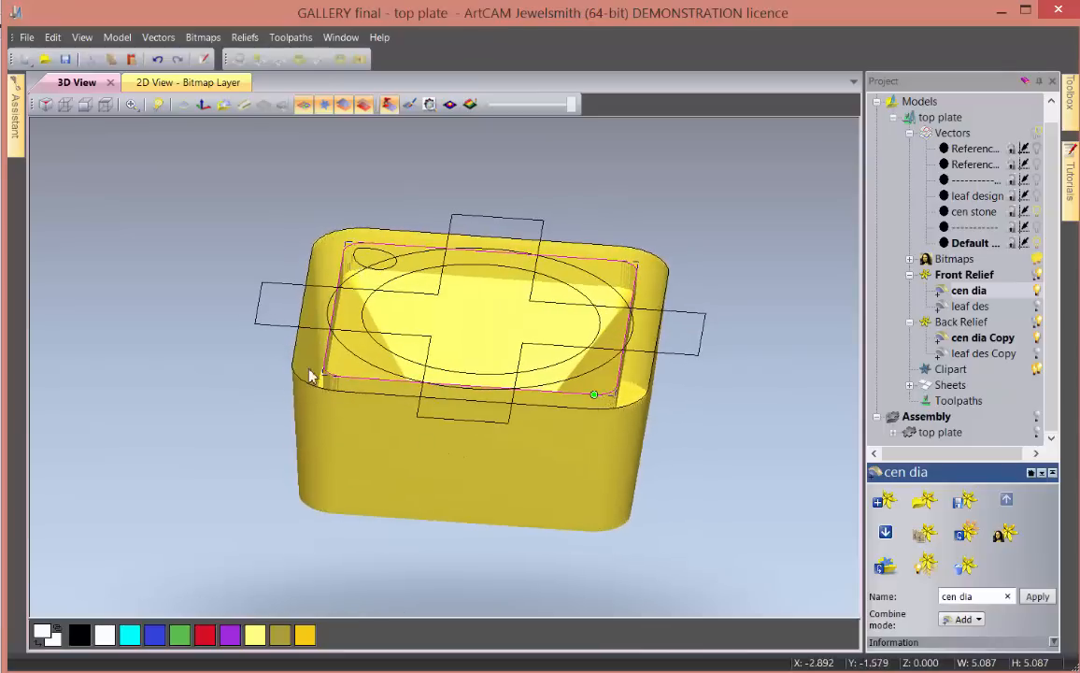
mouse_move(311, 376)
left_mouse_down()
mouse_move(289, 388)
mouse_move(292, 338)
left_mouse_up()
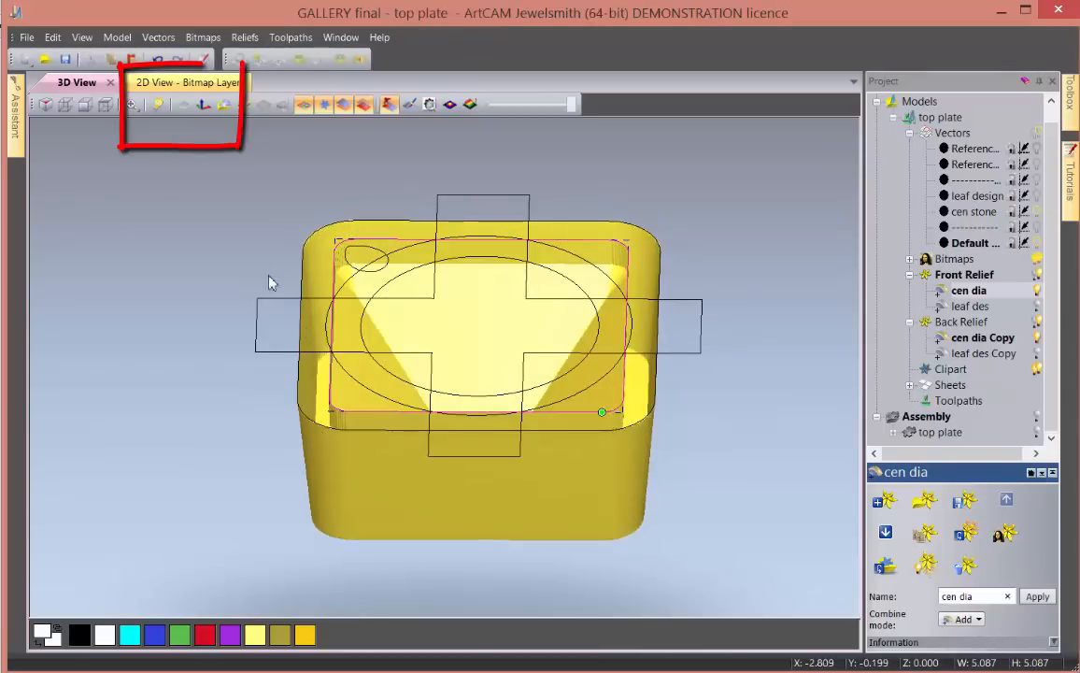
left_click(186, 108)
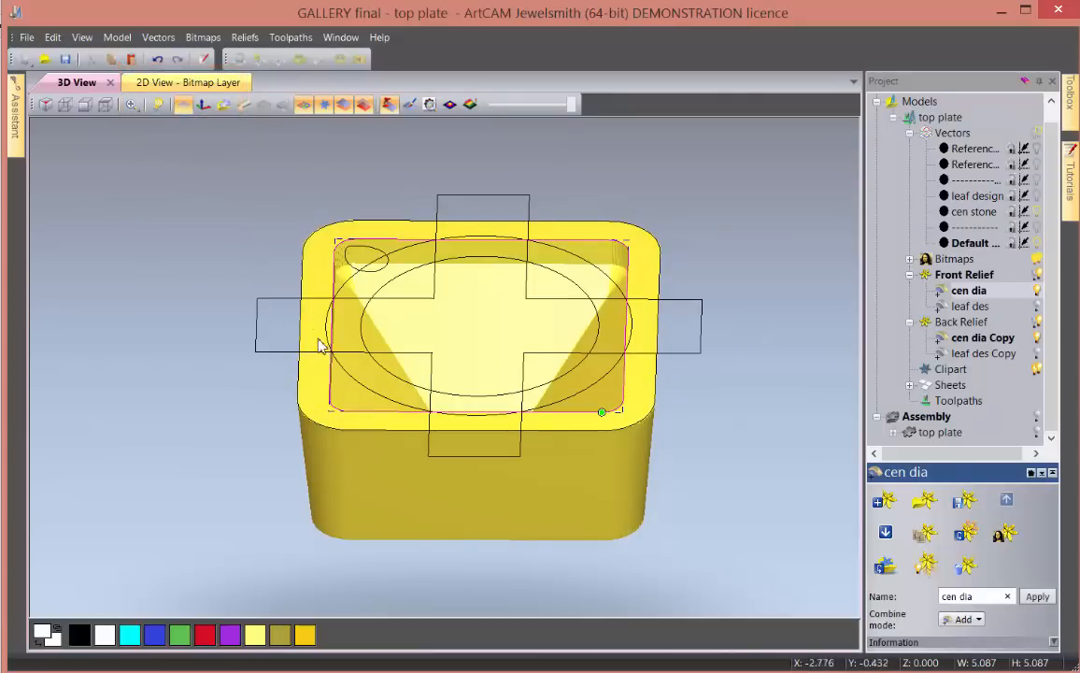
- Select the small prong vector in the seat's corner and give it a Round 90-degree shape in Merge High mode with start height 0
scroll(318, 344, "up", 3)
scroll(317, 345, "down", 1)
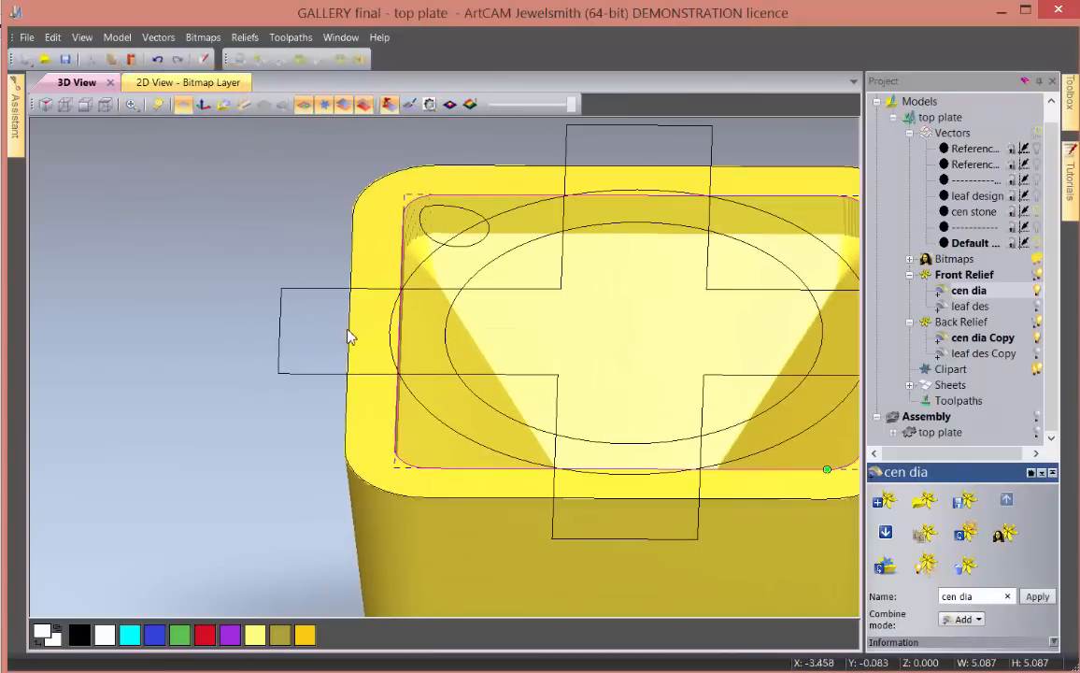
left_click(471, 247)
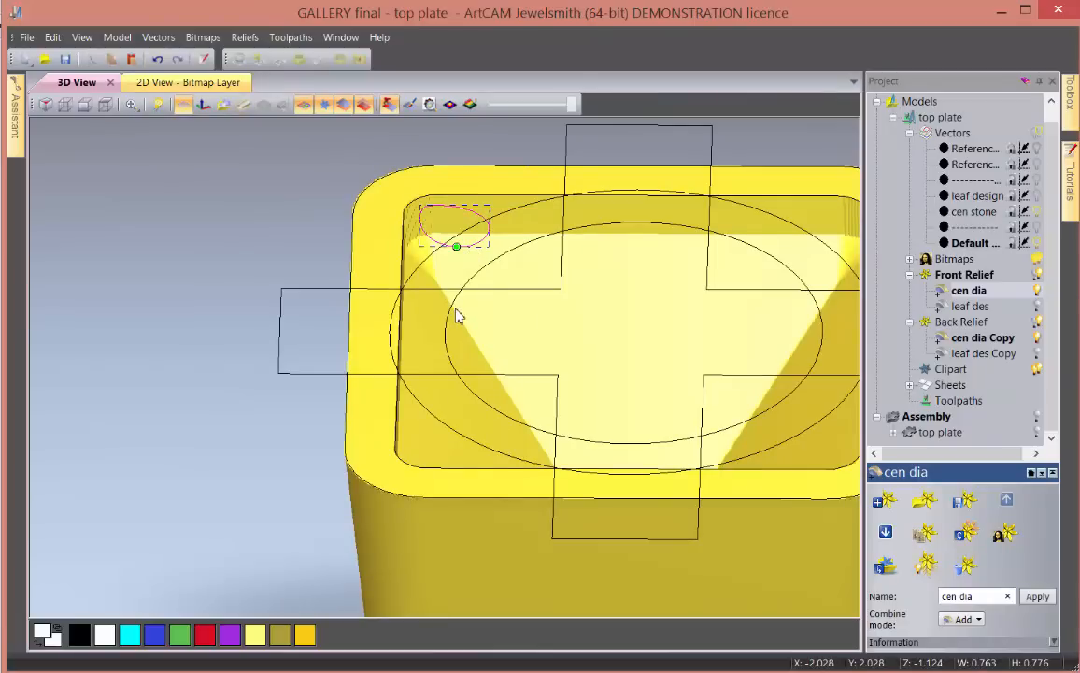
key("F12")
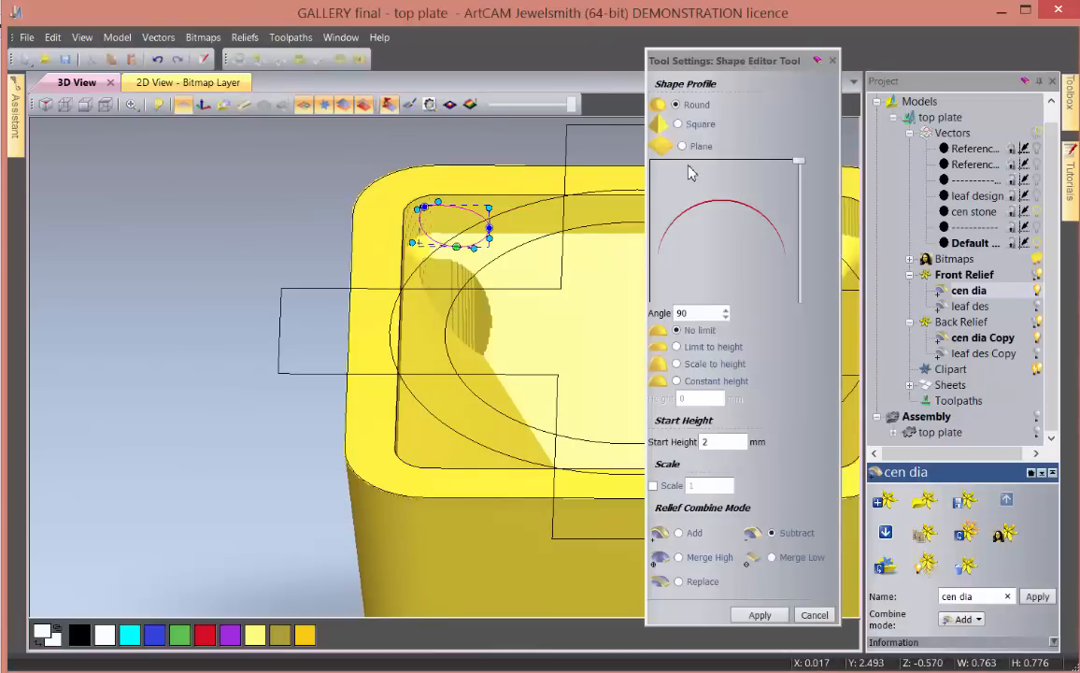
left_click_drag(559, 328, 607, 366)
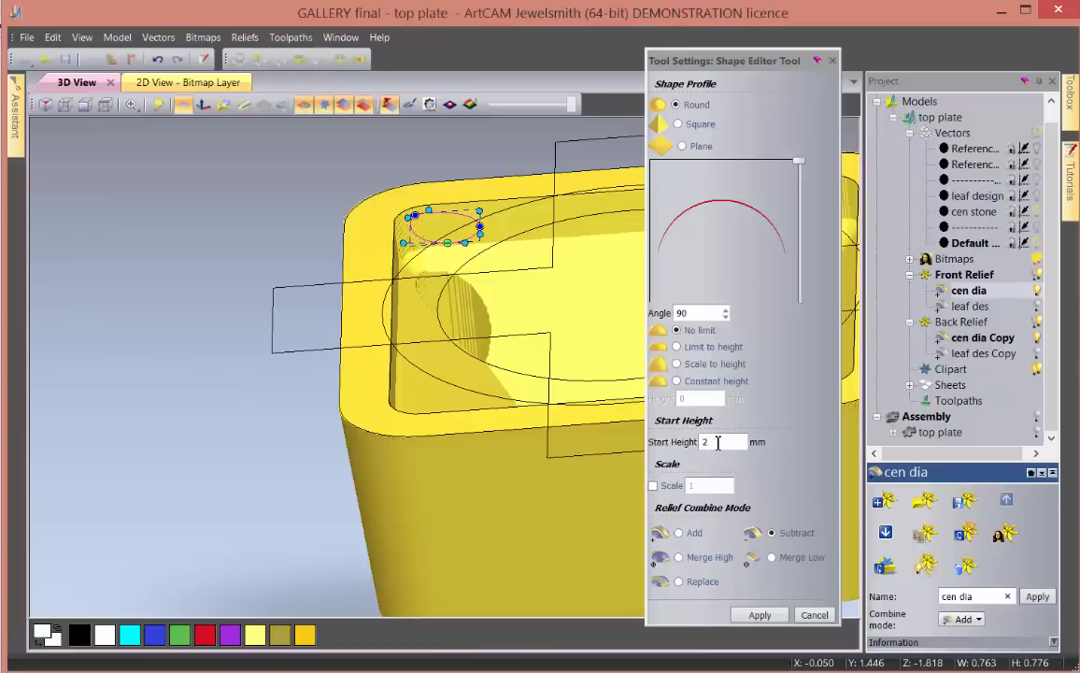
left_click_drag(717, 442, 688, 442)
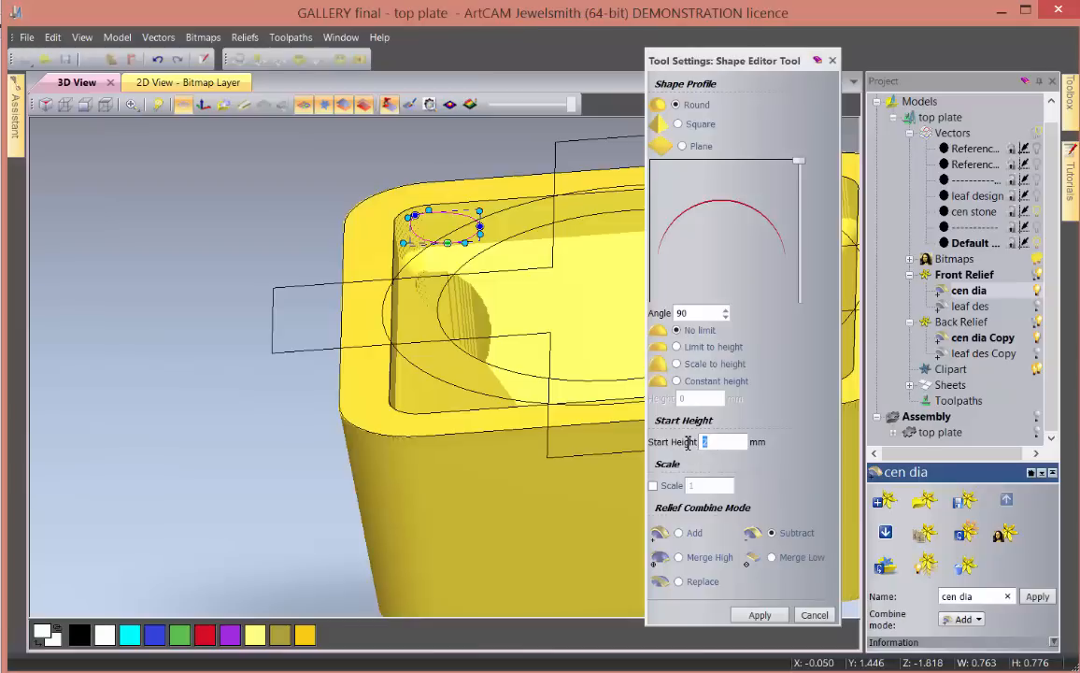
left_click(679, 558)
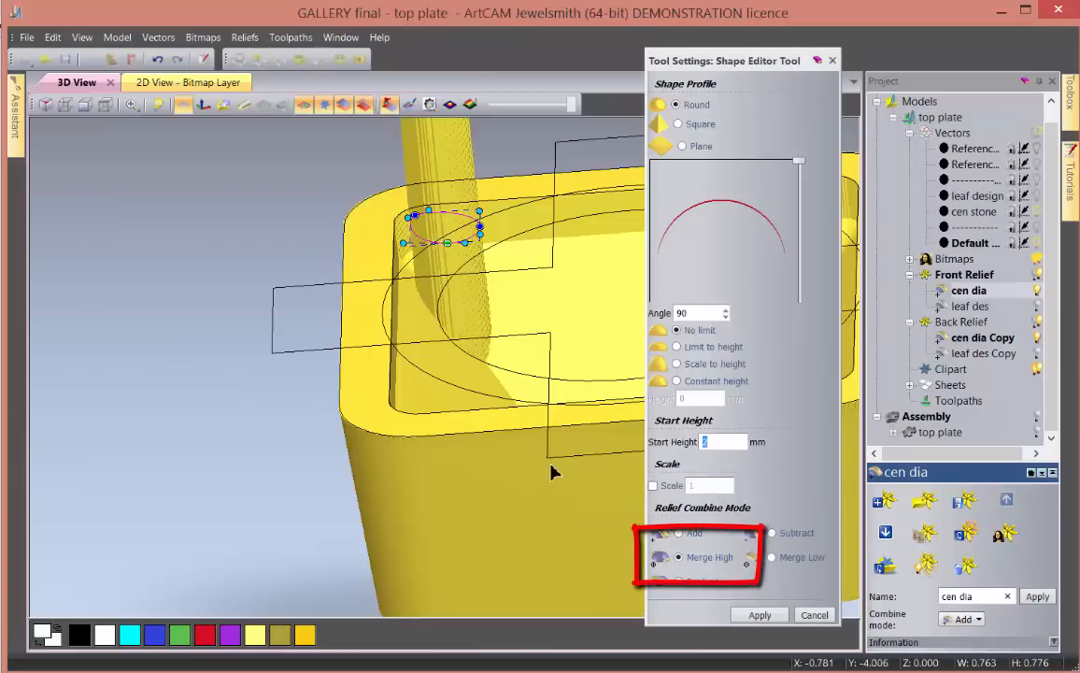
mouse_move(553, 465)
left_mouse_down()
mouse_move(540, 400)
mouse_move(513, 436)
left_mouse_up()
left_click(721, 443)
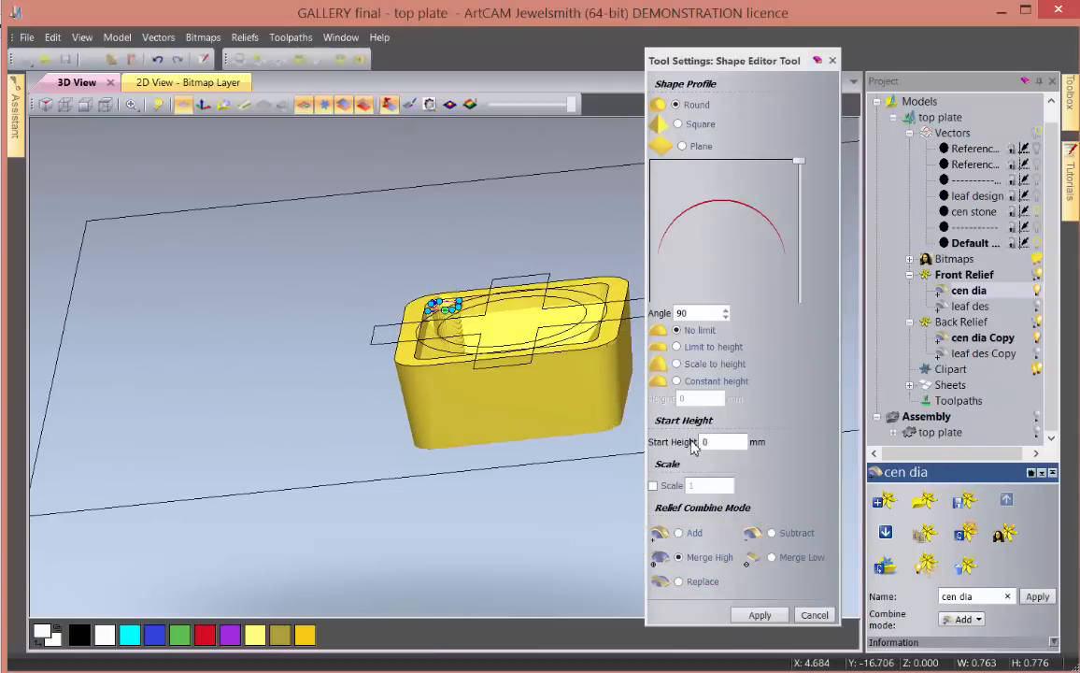
scroll(459, 324, "up", 5)
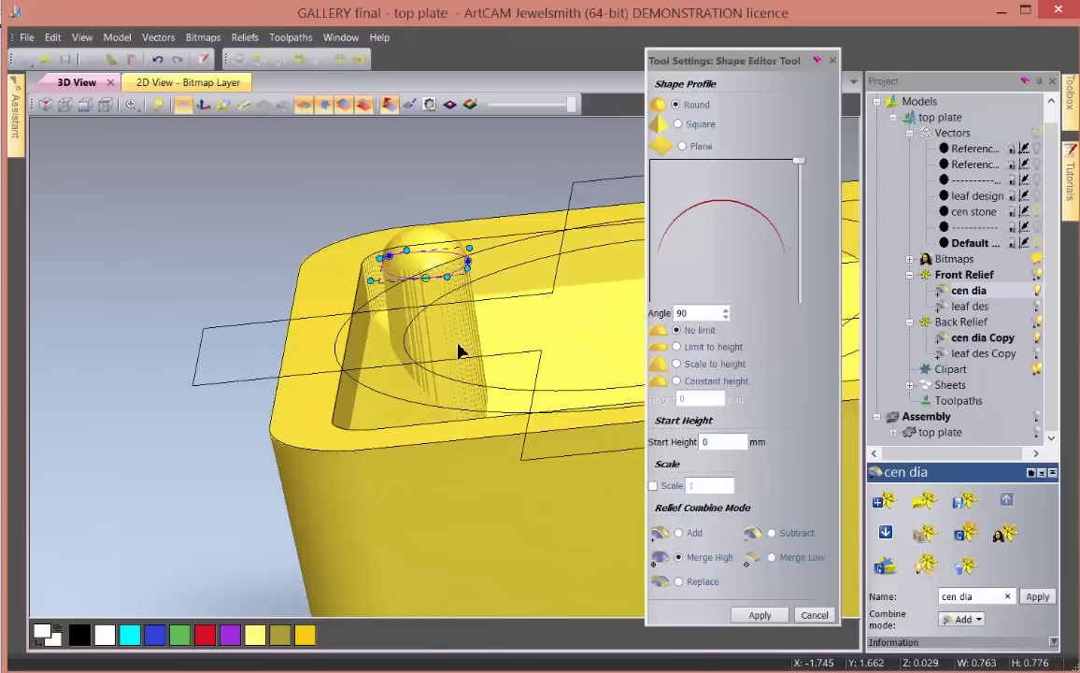
- Raise the corner prong's start height to 0.3 mm, apply the shape to the cen dia layer and close the shape editor
left_click_drag(458, 350, 495, 382)
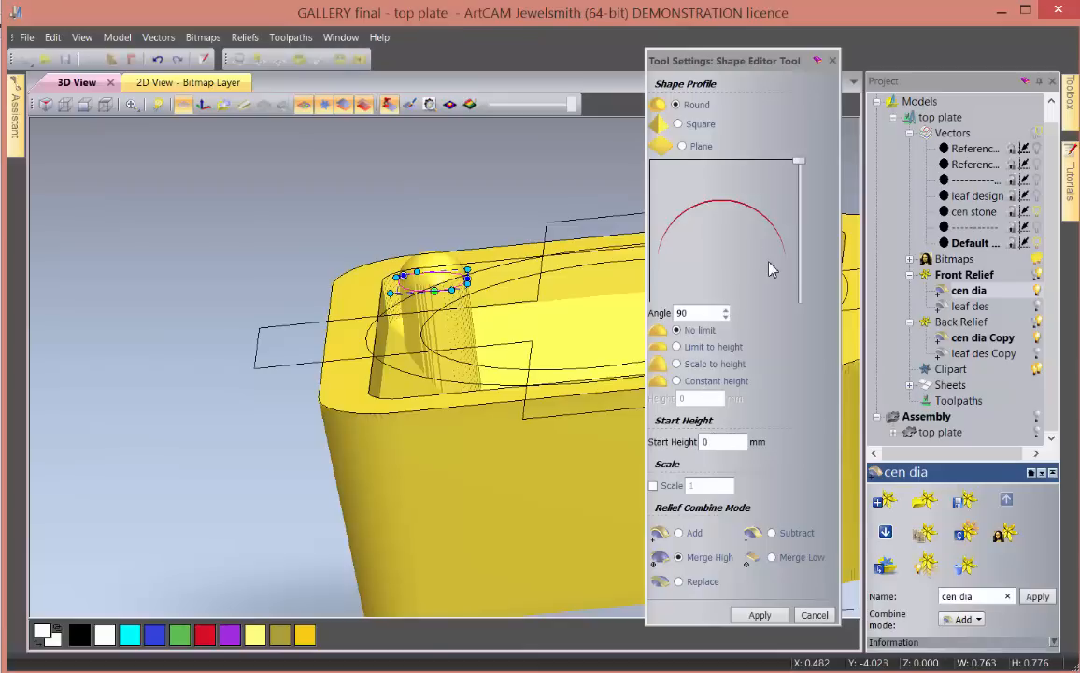
left_click_drag(429, 345, 572, 394)
double_click(720, 442)
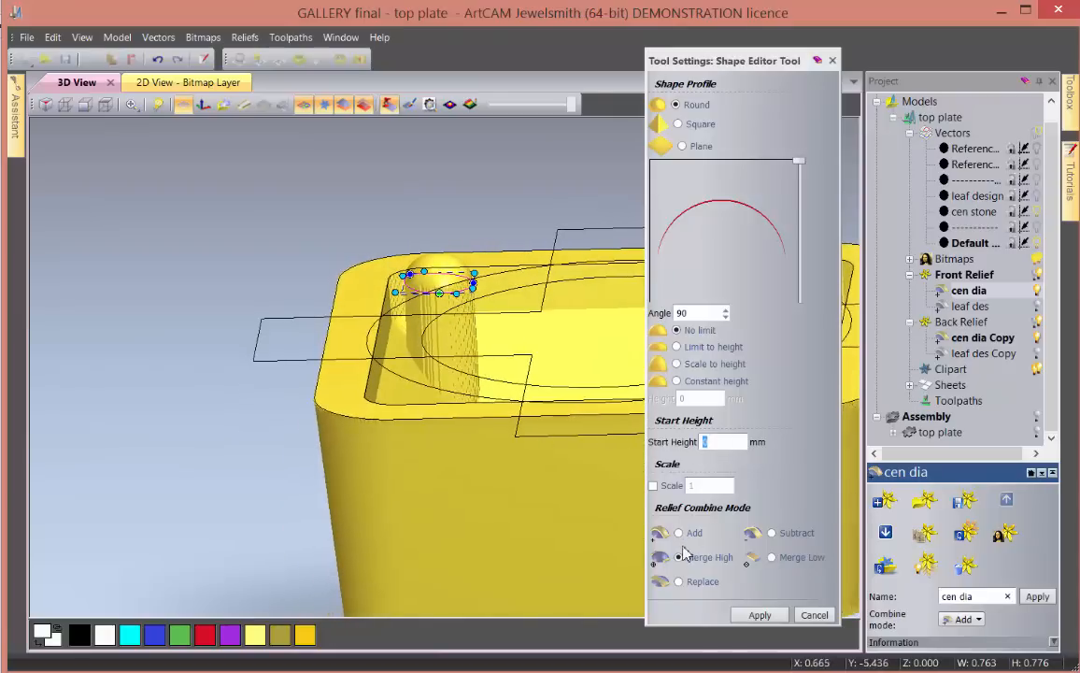
mouse_move(467, 364)
left_mouse_down()
mouse_move(506, 309)
mouse_move(439, 336)
mouse_move(199, 378)
mouse_move(284, 357)
mouse_move(478, 355)
left_mouse_up()
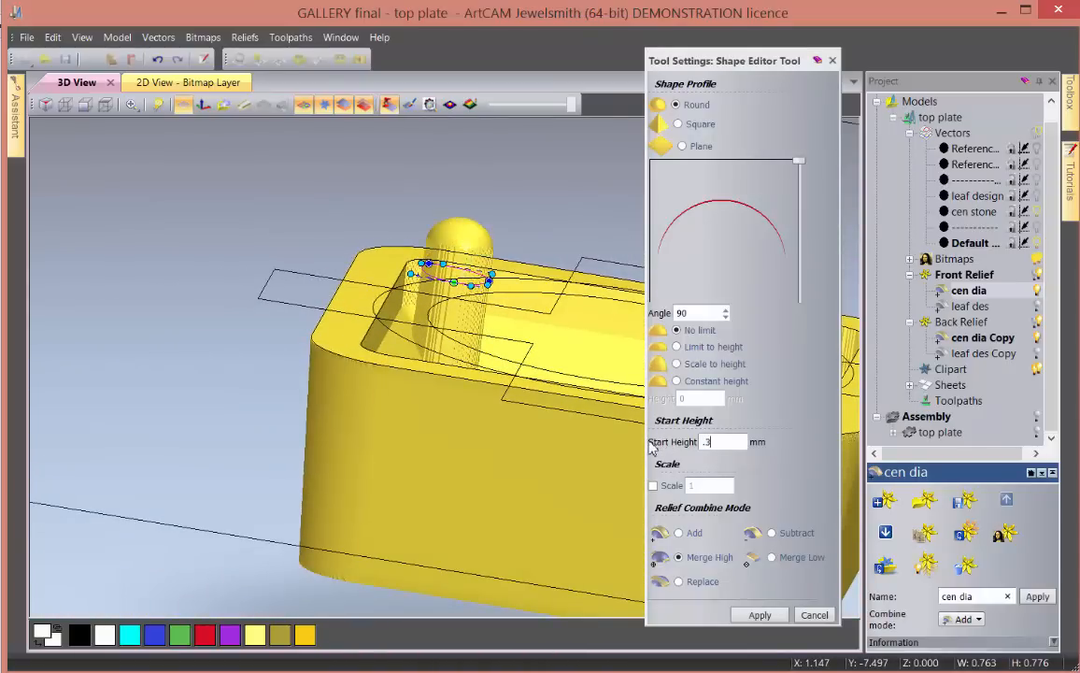
left_click_drag(554, 400, 633, 636)
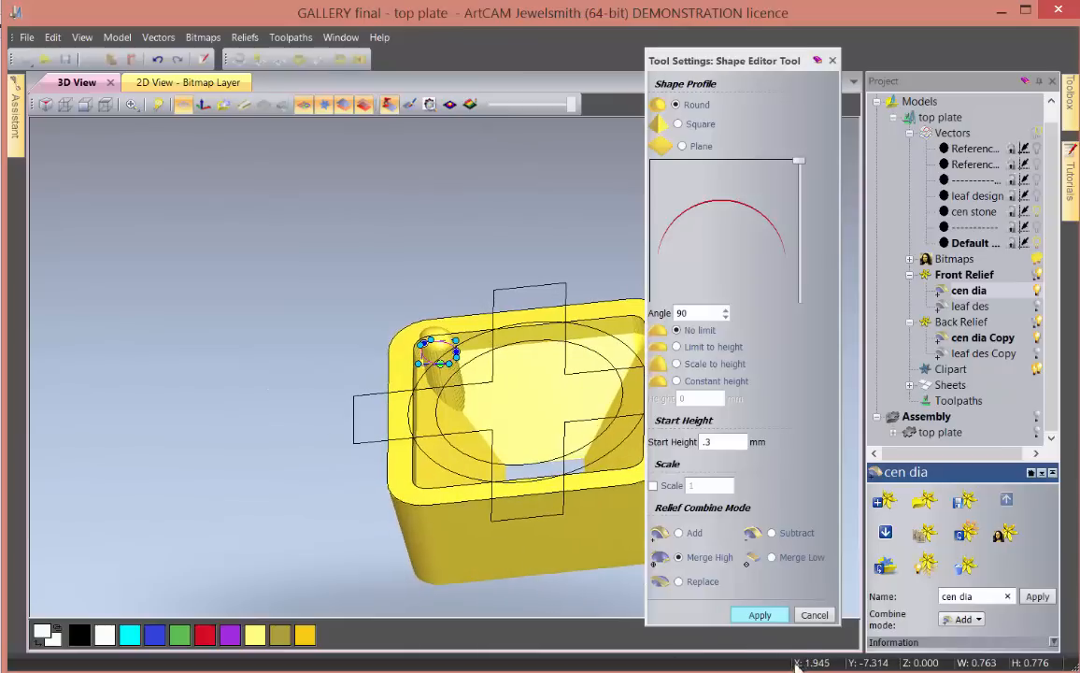
left_click(814, 616)
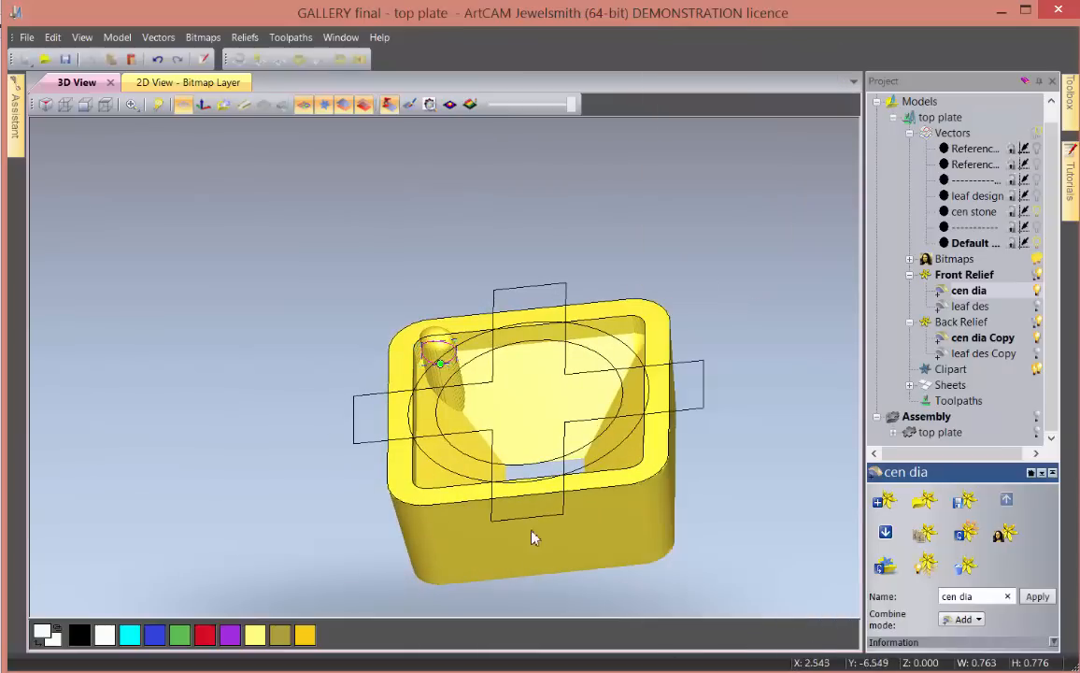
- Examine the setting with its corner prong from above and compare it with the ring photo in Windows Photo Viewer
left_click_drag(533, 535, 459, 468)
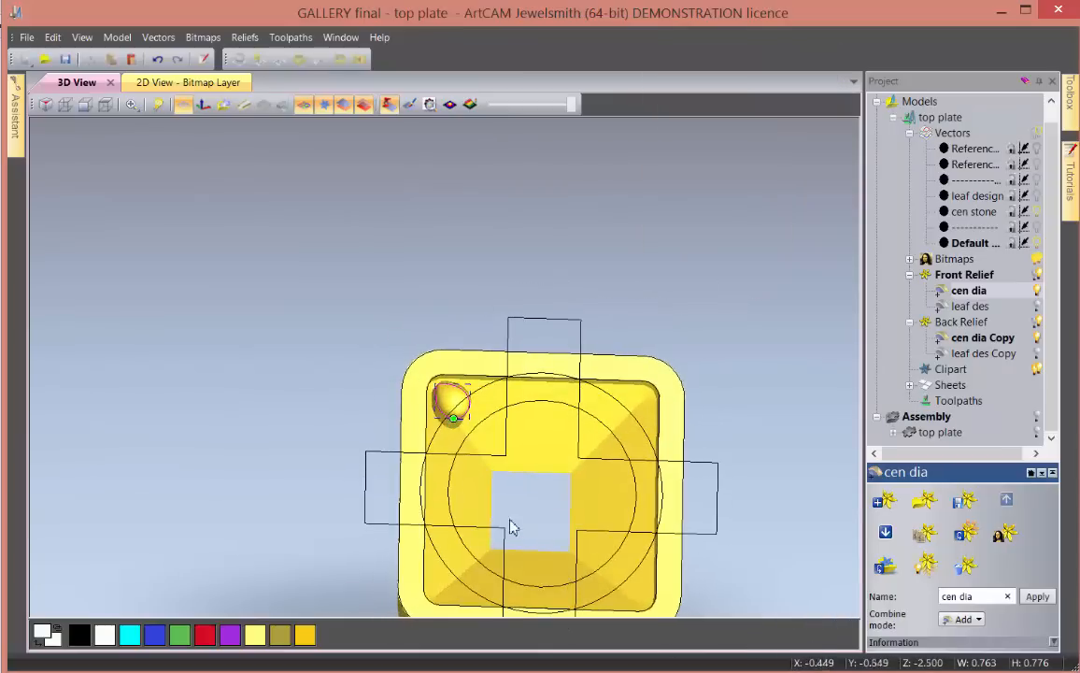
scroll(460, 468, "down", 3)
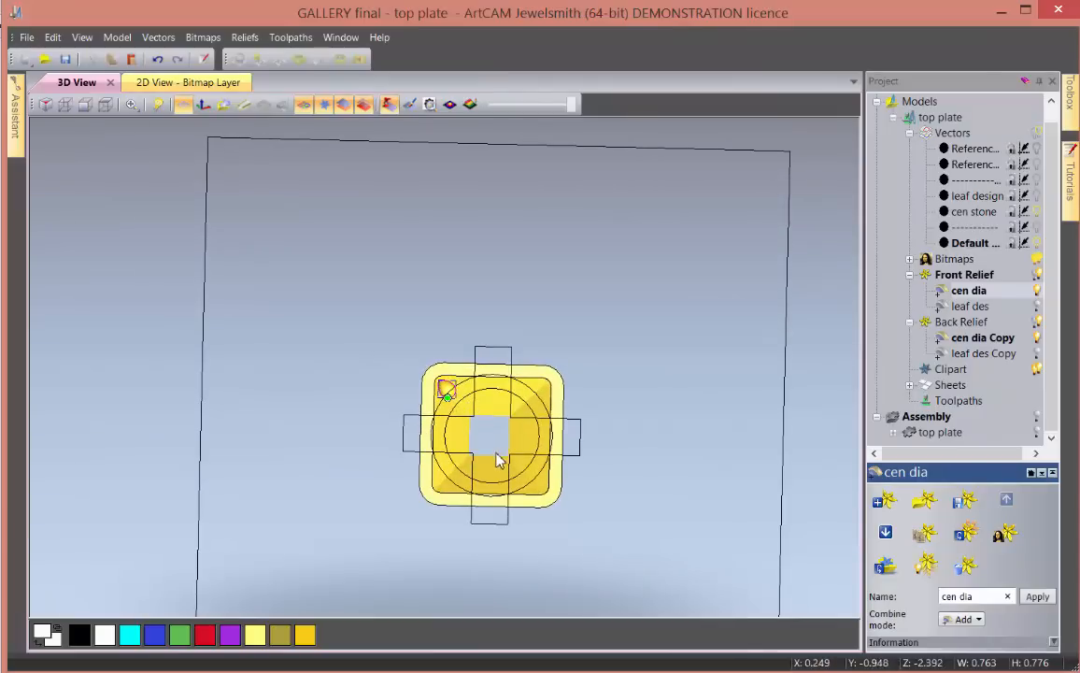
left_click_drag(465, 392, 489, 302)
left_click_drag(605, 463, 544, 458)
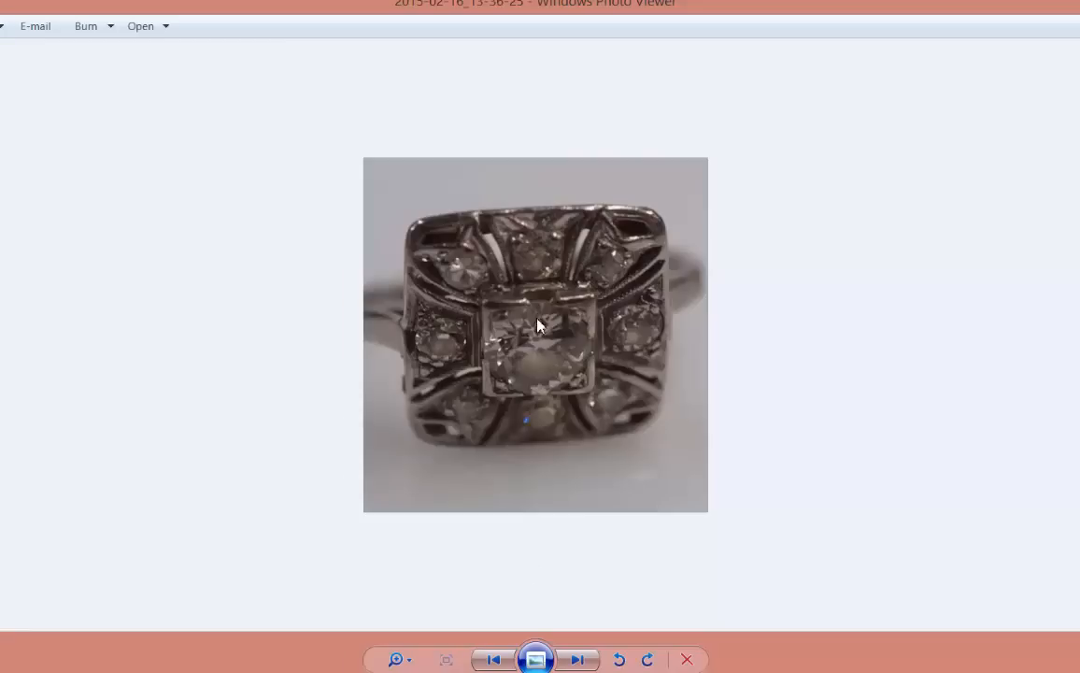
scroll(537, 325, "up", 3)
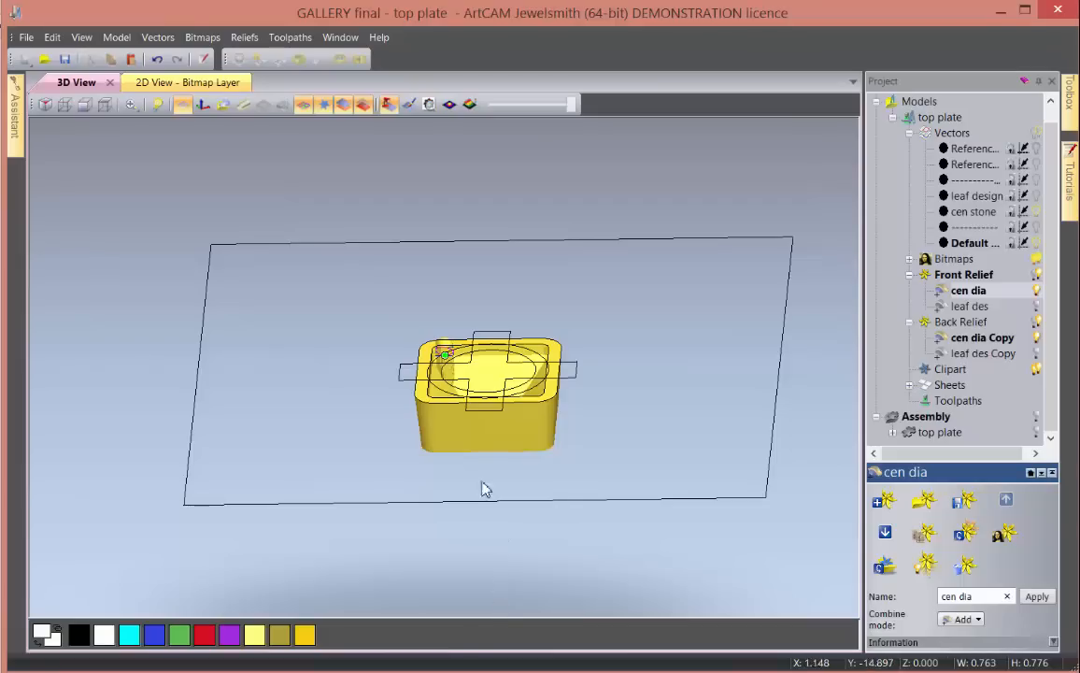
- Open the cross-shaped vector in the shape editor and set its Round profile to Subtract mode
left_click(478, 421)
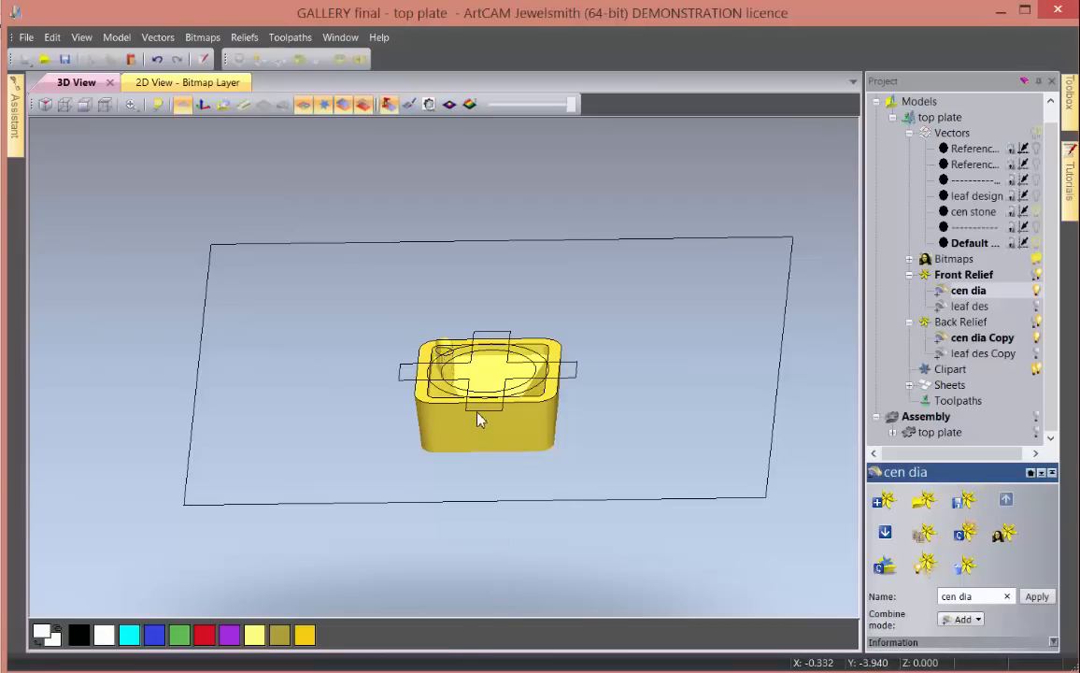
mouse_move(478, 427)
left_mouse_down()
mouse_move(477, 622)
mouse_move(467, 435)
left_mouse_up()
left_click(475, 357)
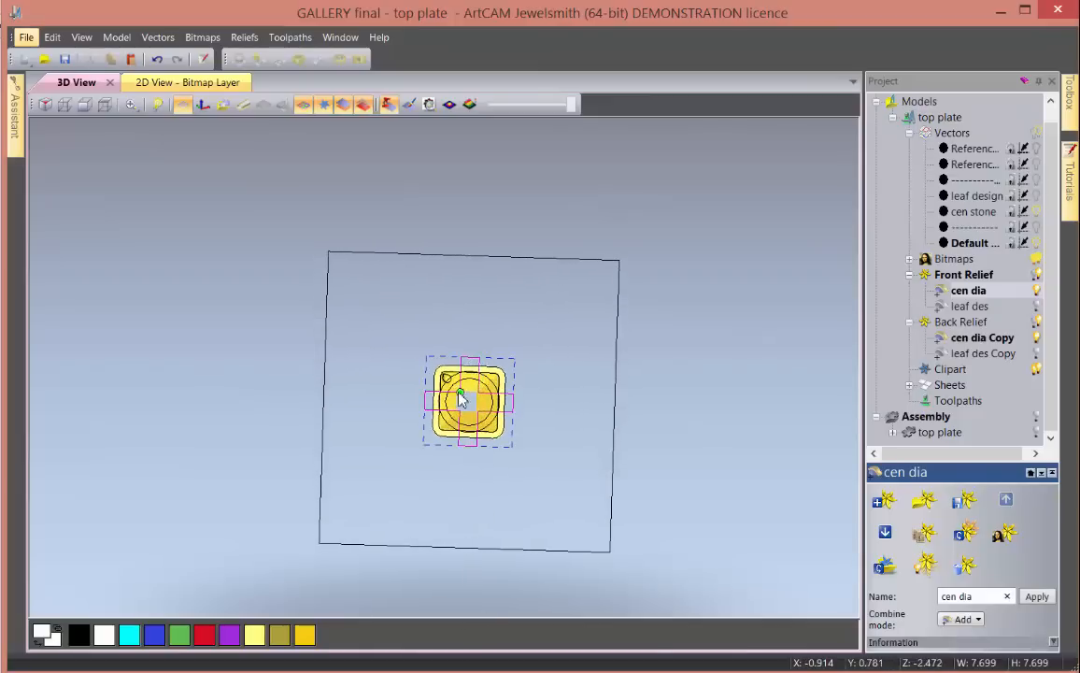
scroll(467, 396, "up", 2)
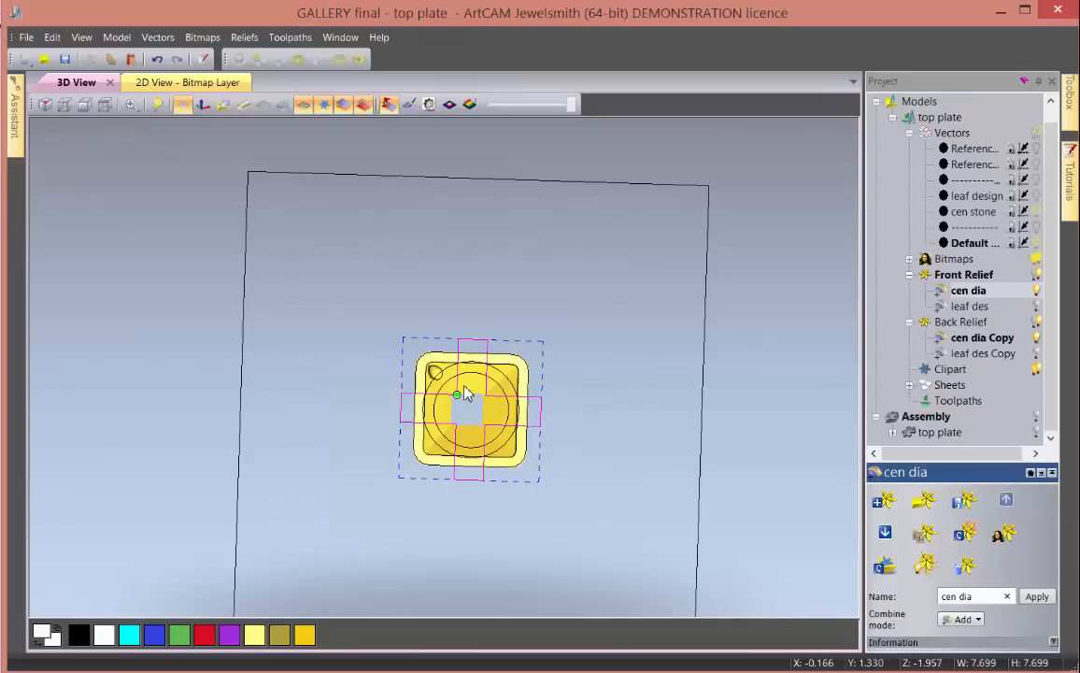
double_click(467, 394)
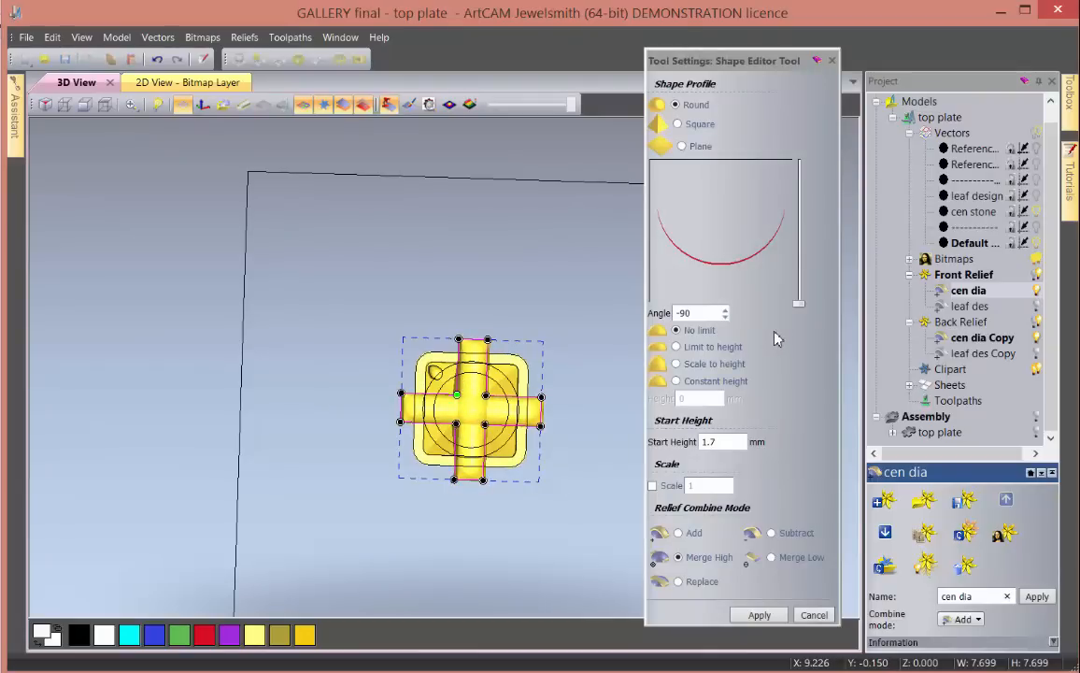
left_click(771, 532)
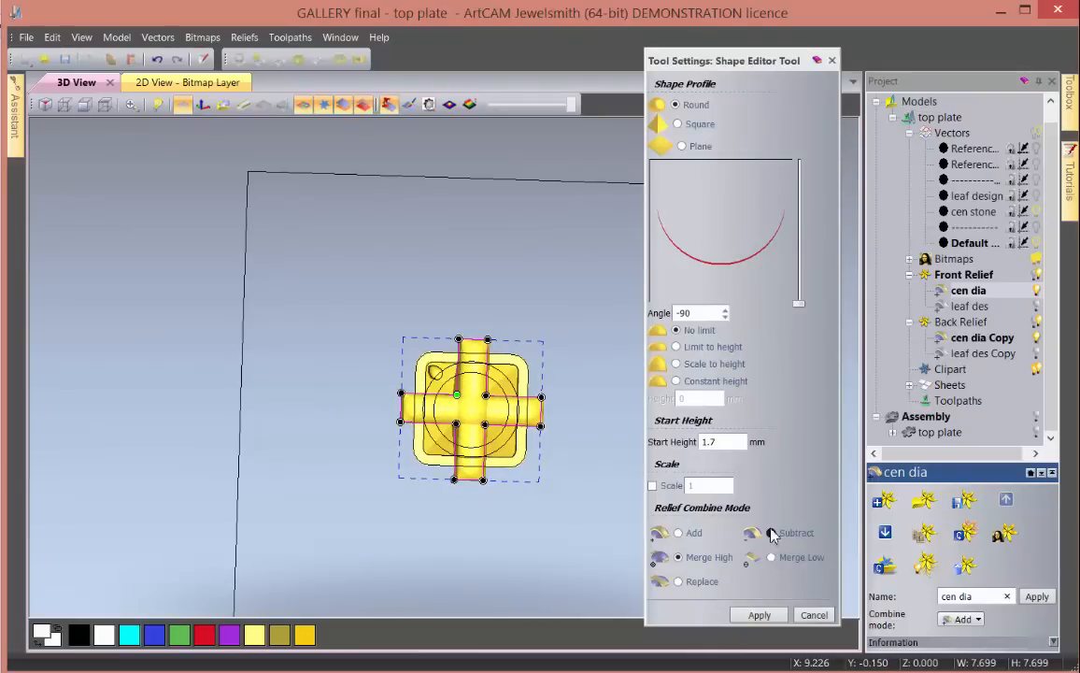
left_click_drag(561, 482, 525, 291)
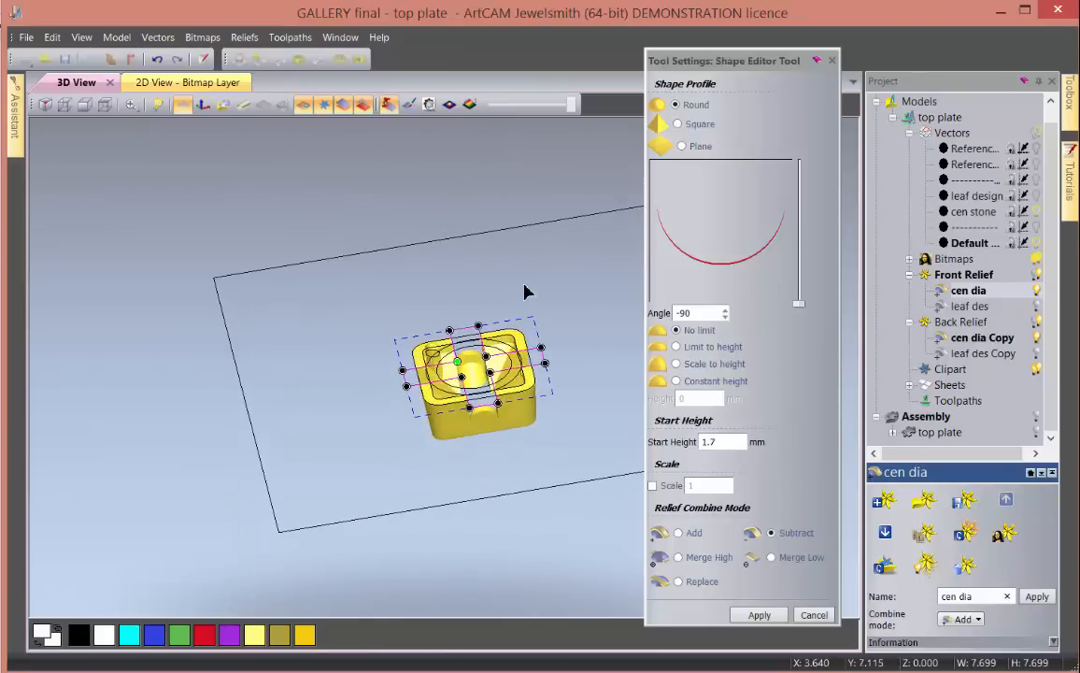
scroll(472, 376, "up", 3)
- Try the subtracted cross cut with a start height of 0 mm and Round angles of 1 and 90, checking the grooves
left_click_drag(799, 302, 799, 230)
left_click_drag(745, 447, 676, 442)
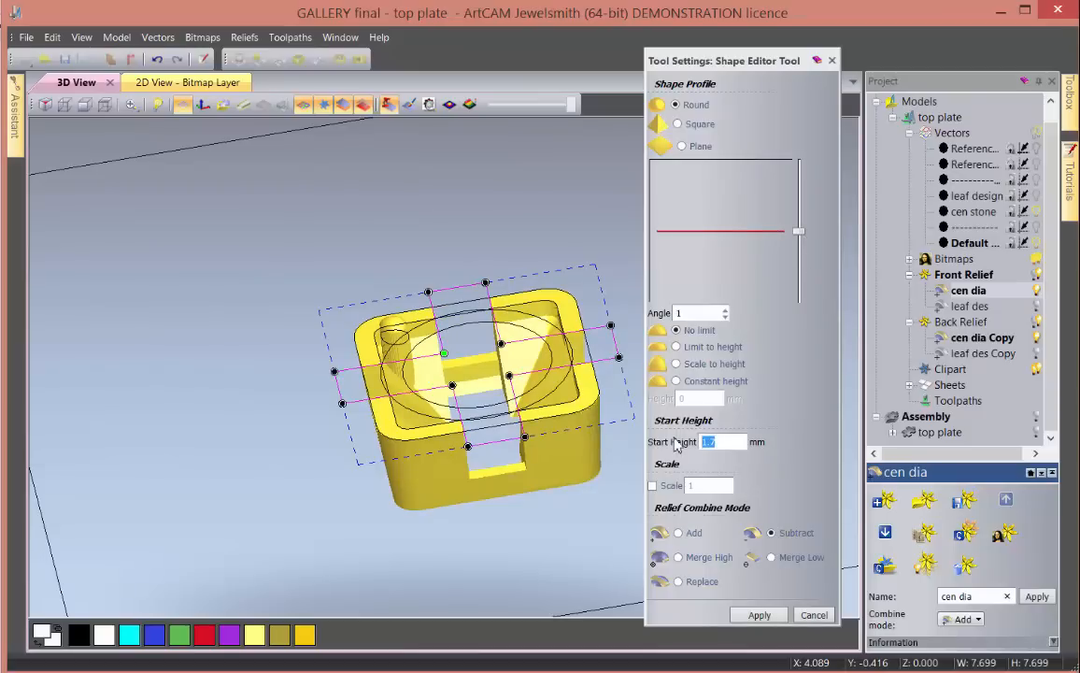
type("0")
key("Return")
left_click_drag(598, 215, 607, 144)
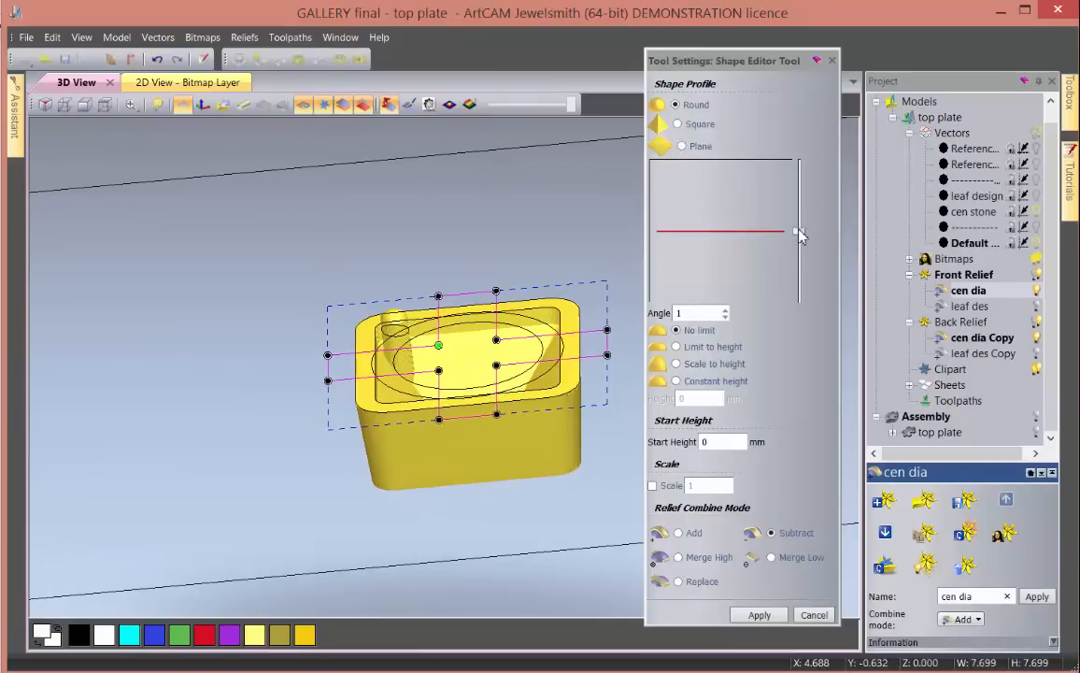
left_click_drag(801, 234, 787, 147)
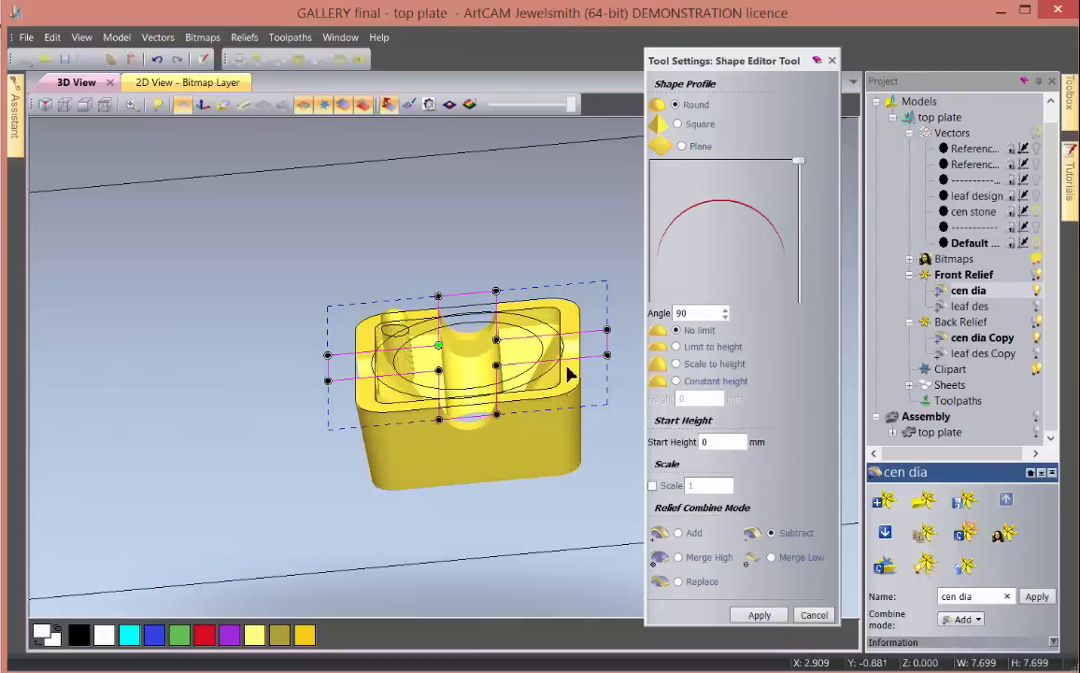
left_click_drag(570, 373, 457, 436)
scroll(518, 452, "up", 4)
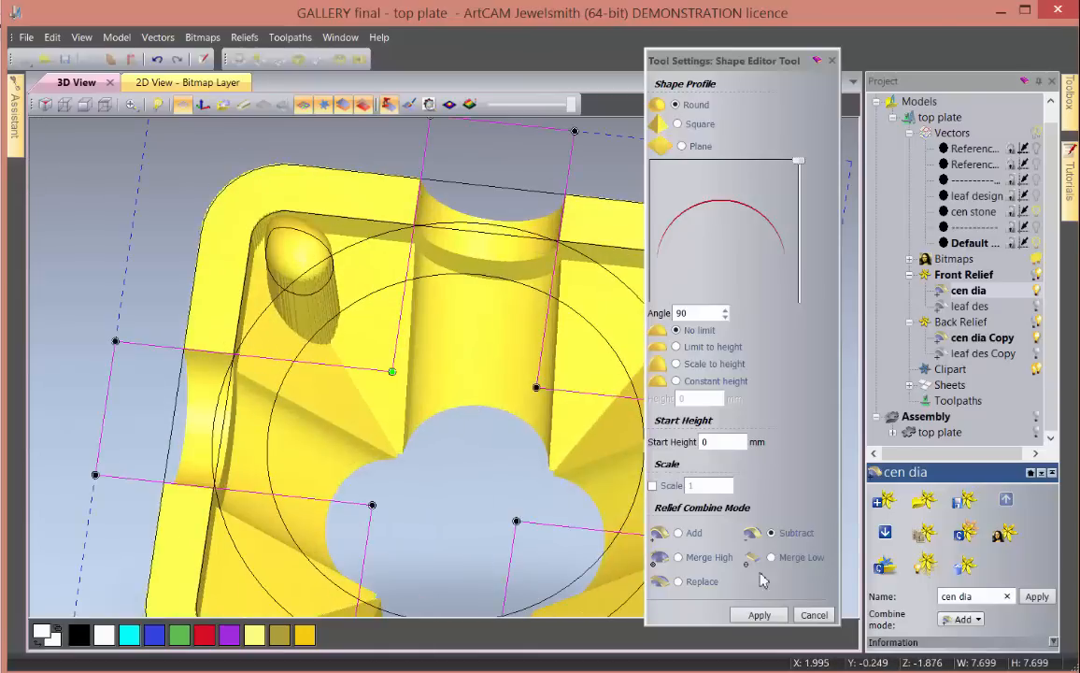
scroll(414, 412, "down", 2)
left_click_drag(414, 412, 410, 297)
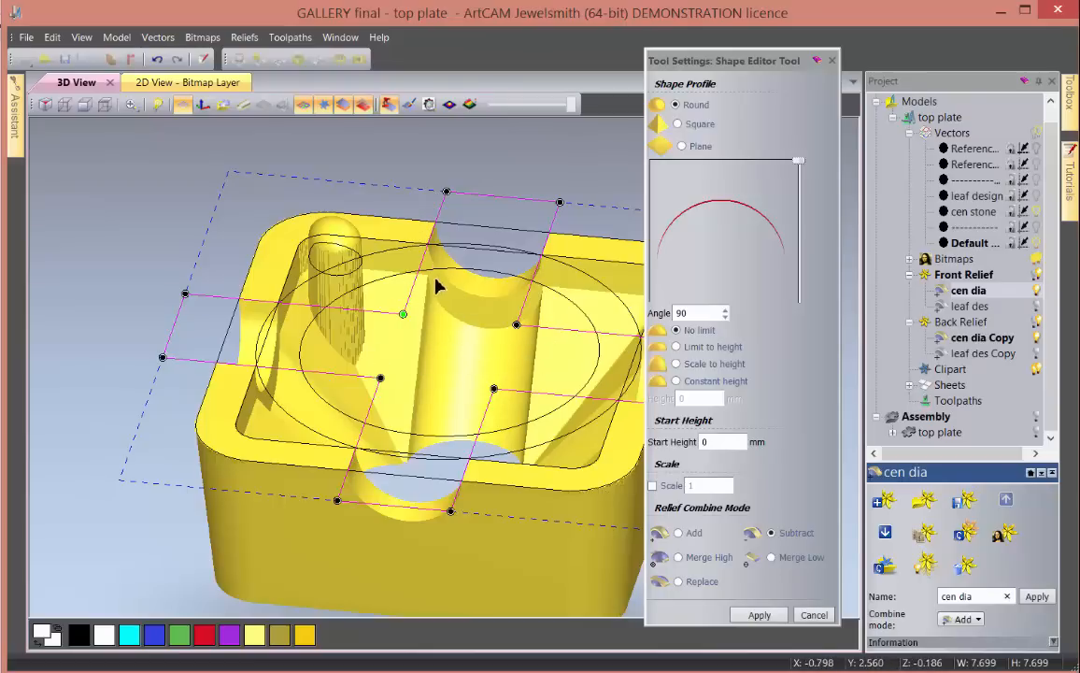
- Change the cross cut to Merge Low mode with a Round angle of -90 and a start height of 0.3 mm
left_click(772, 558)
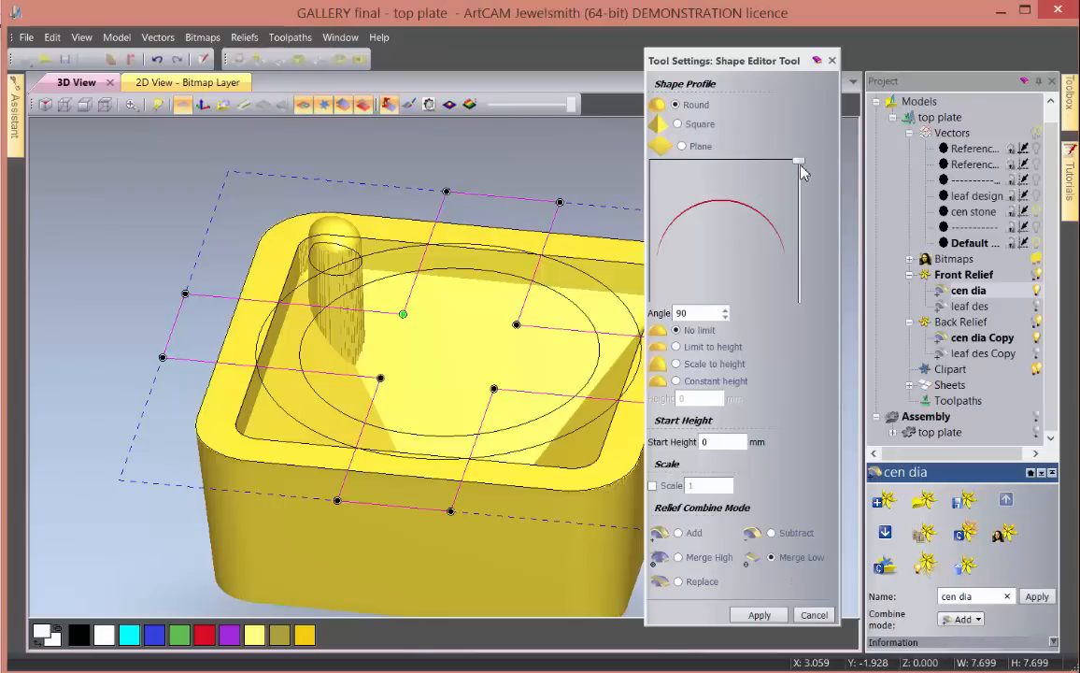
left_click_drag(800, 168, 805, 324)
left_click_drag(425, 468, 448, 344)
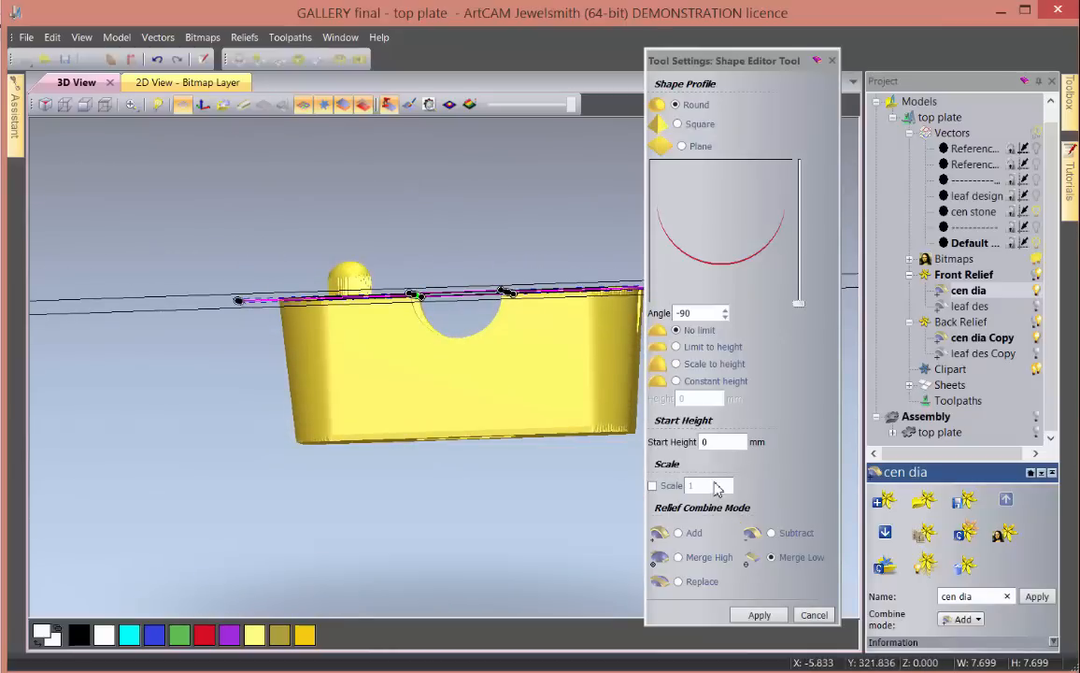
left_click(723, 444)
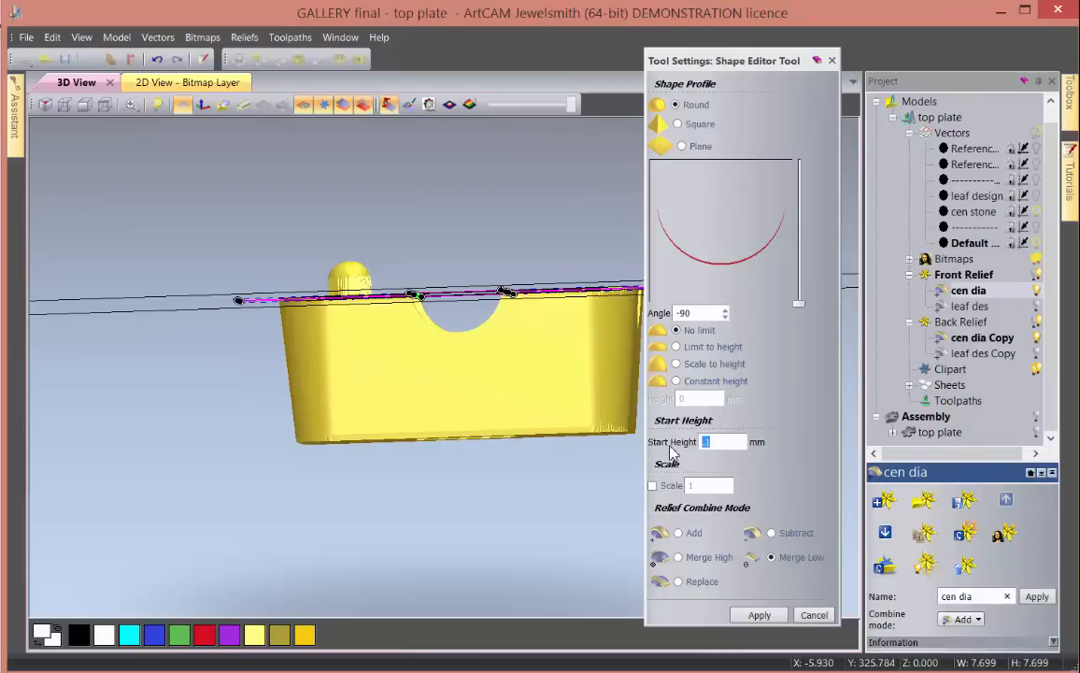
type("3")
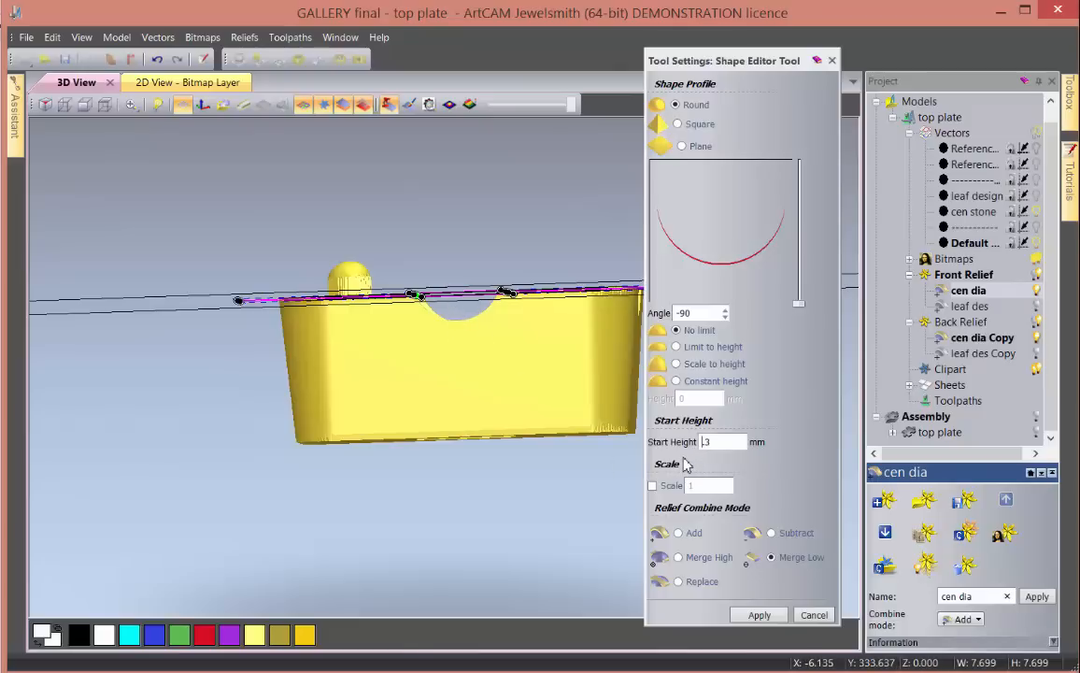
- Try start heights of -0.3 mm and 0.15 mm for the Merge Low cross cut, checking the groove depth
type("-")
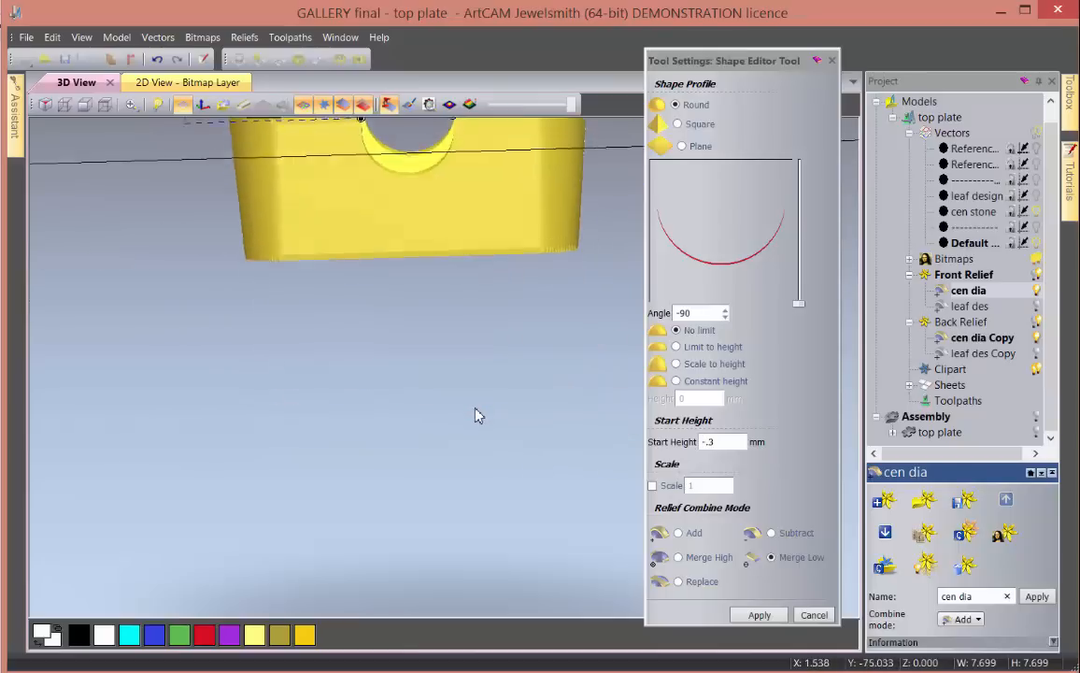
scroll(476, 407, "down", 3)
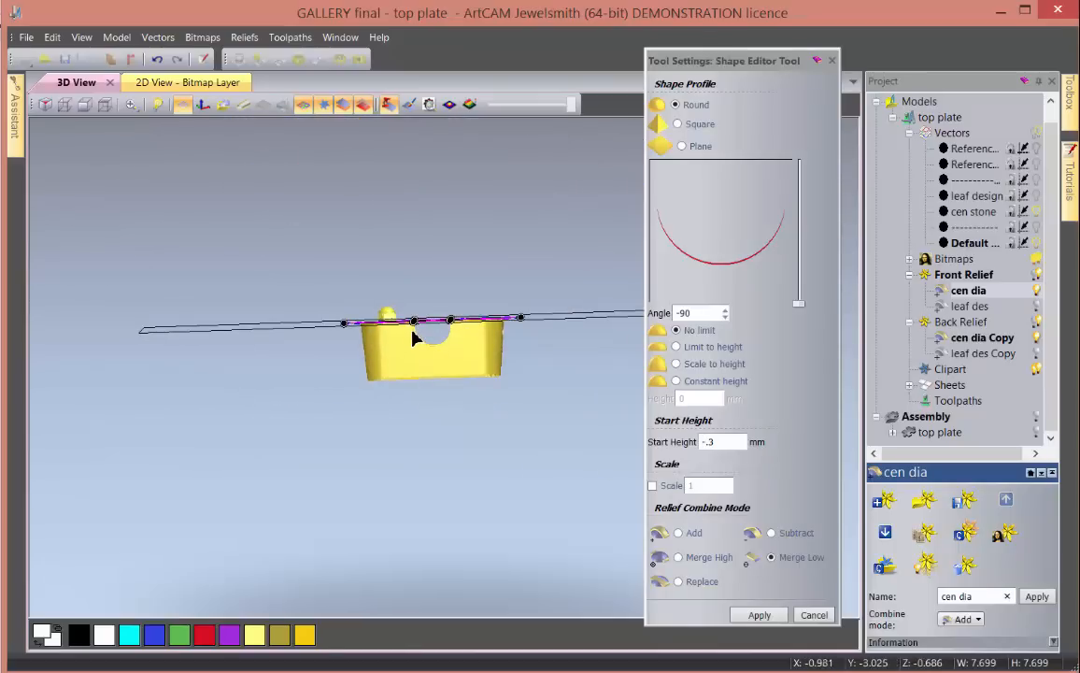
scroll(415, 337, "up", 3)
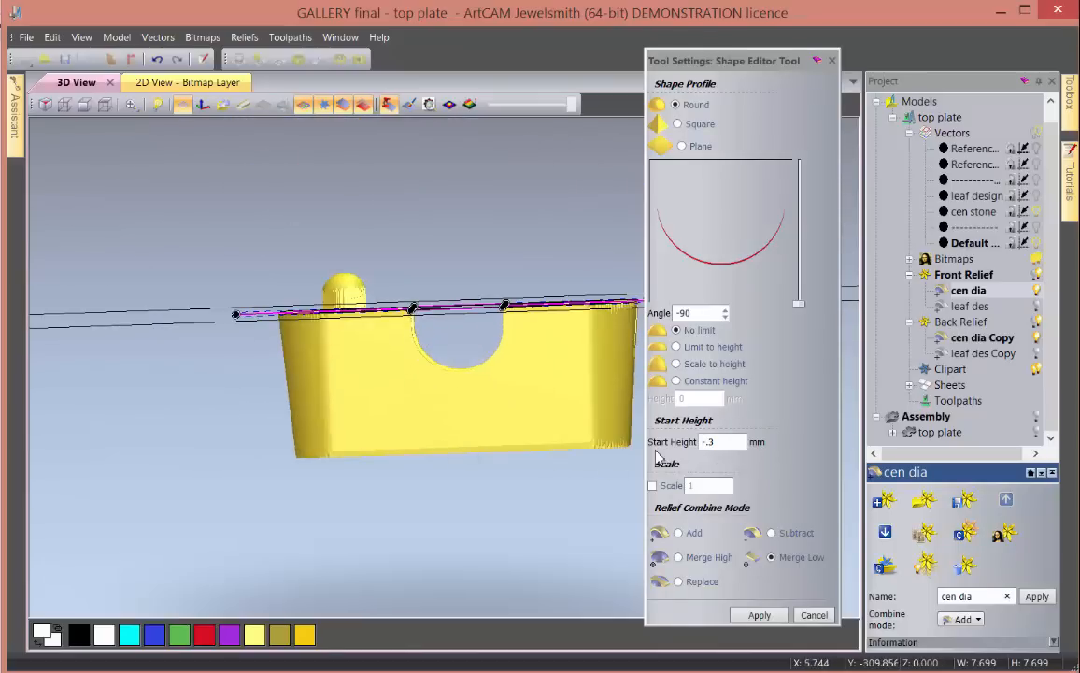
left_click_drag(722, 443, 663, 448)
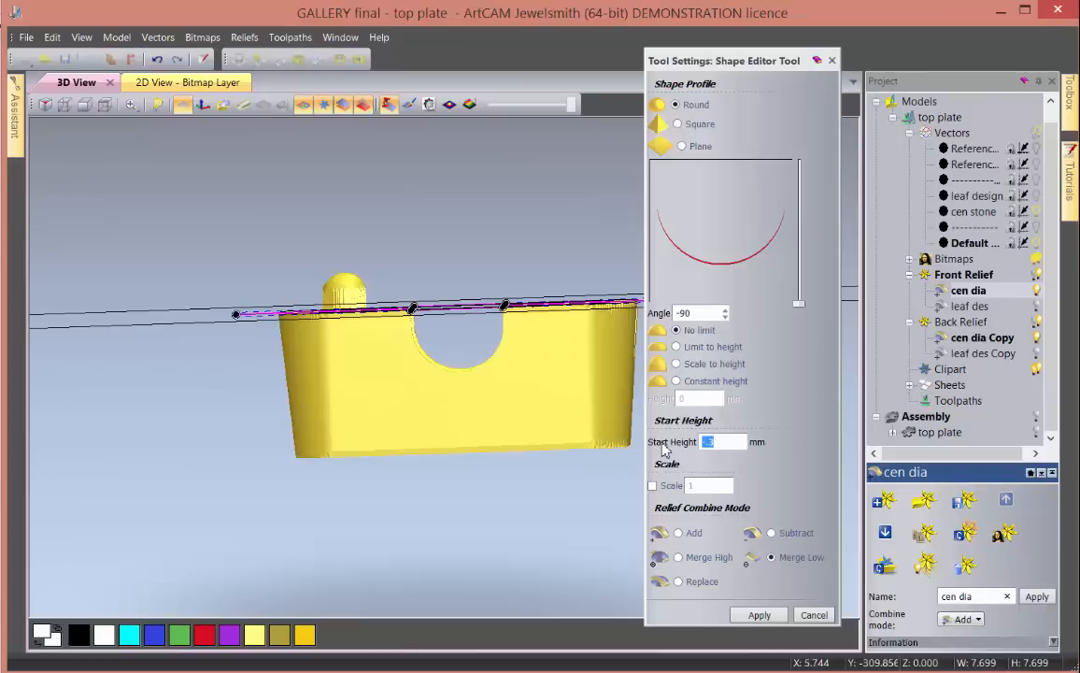
type(".15")
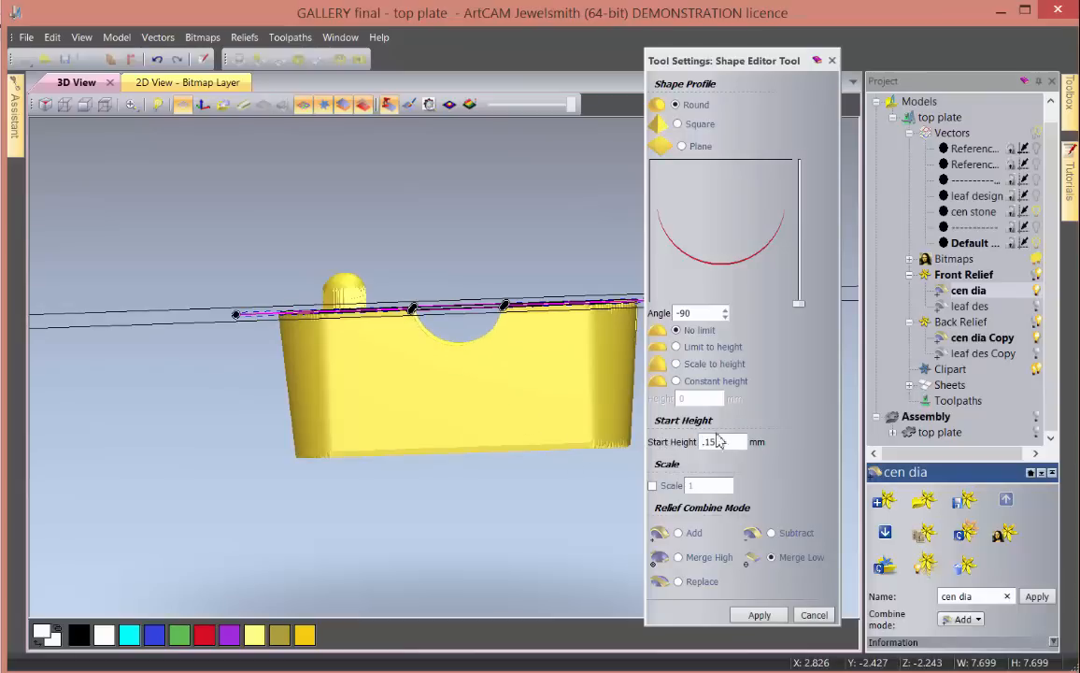
- Set the cross cut's start height to -0.15 mm and check the grooves from an angled view
type("-")
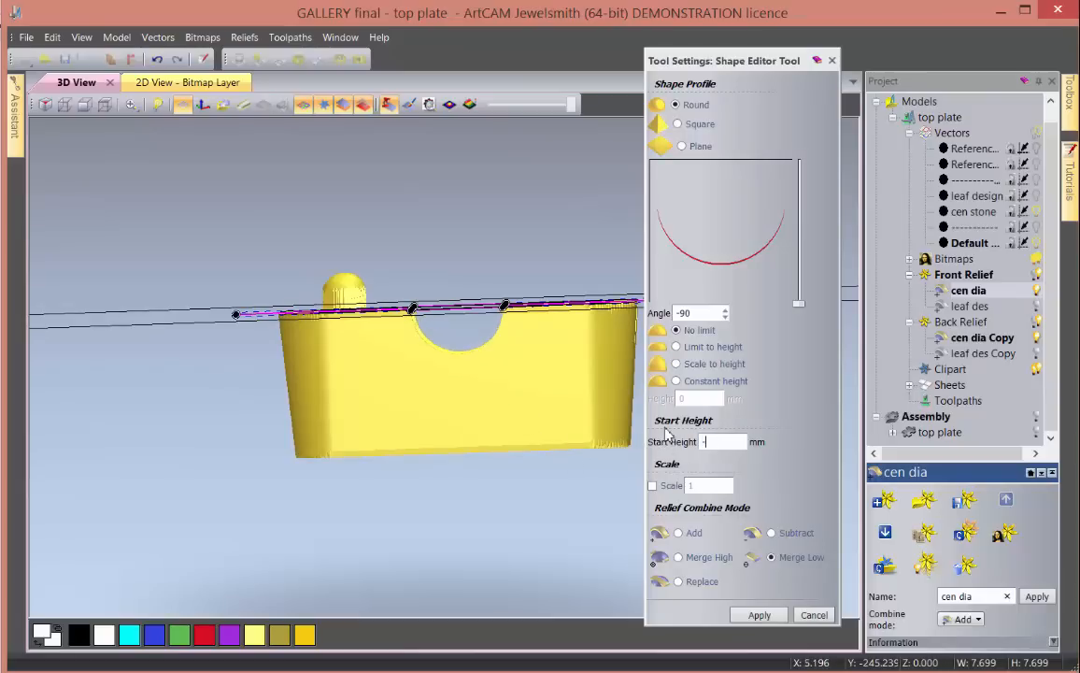
type(".15")
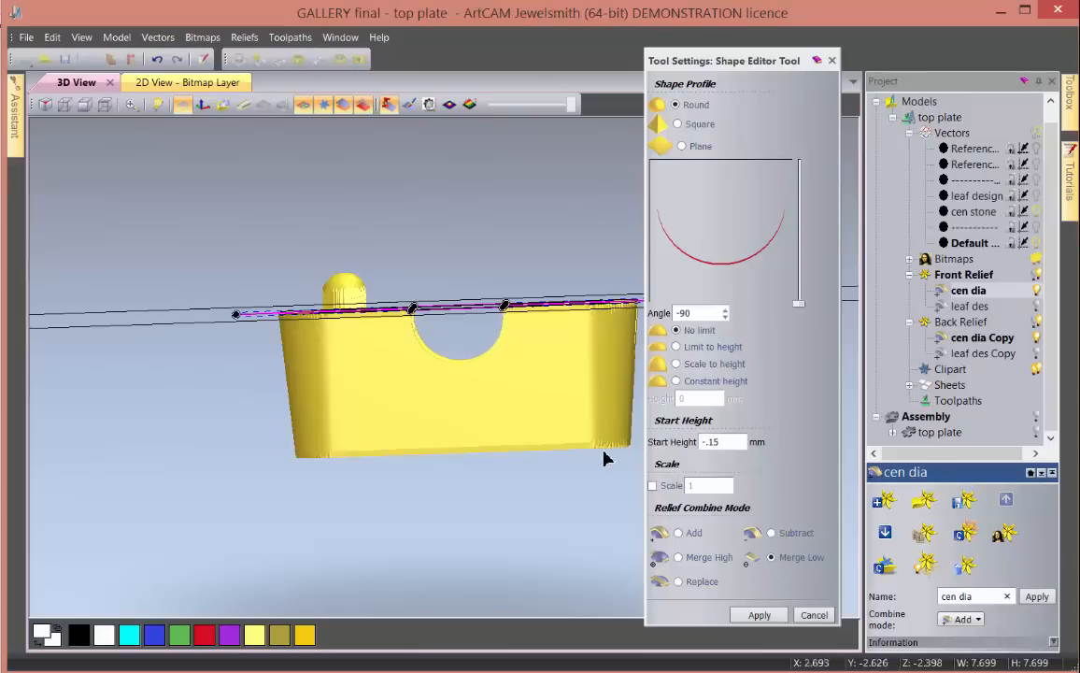
scroll(458, 448, "down", 2)
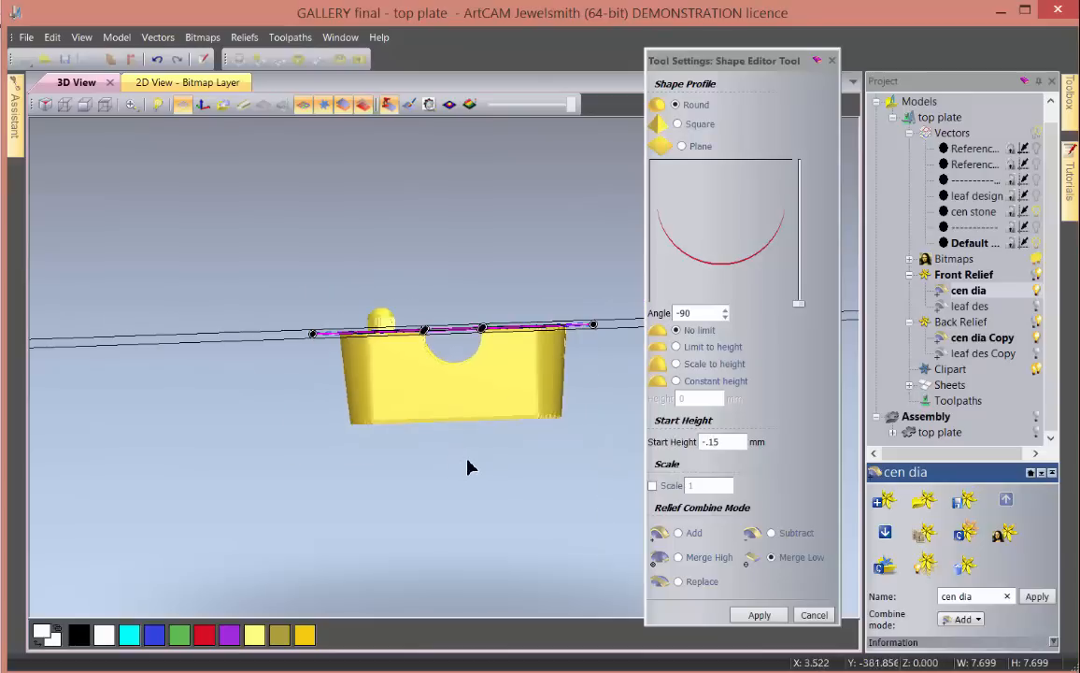
scroll(457, 502, "down", 3)
left_click_drag(450, 378, 457, 348)
middle_click_drag(450, 351, 340, 518)
left_click(335, 487)
scroll(353, 467, "up", 5)
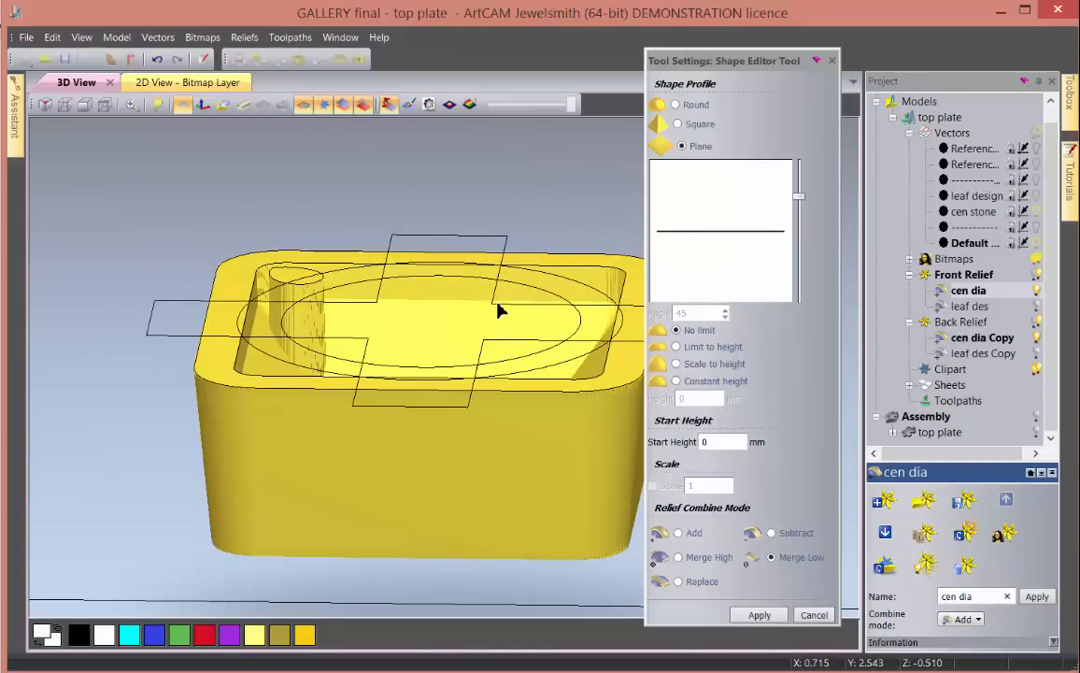
- Reselect the cross-shaped vector, apply its groove cut to the setting and close the shape editor
left_click(496, 307)
scroll(418, 490, "down", 1)
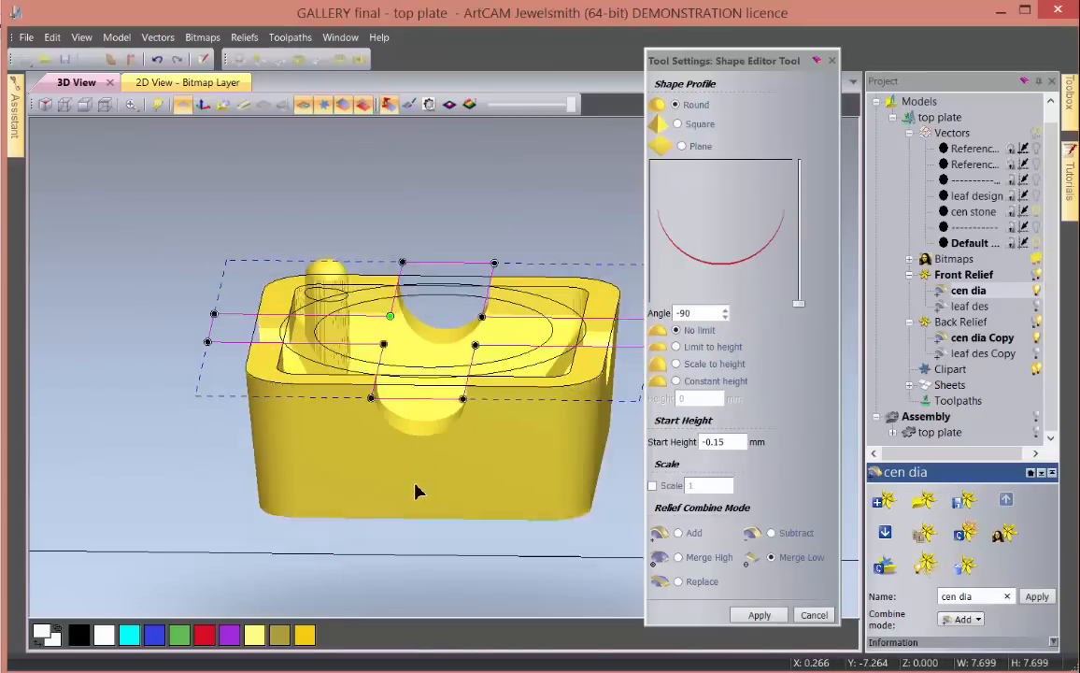
scroll(418, 491, "down", 1)
left_click_drag(429, 462, 433, 511)
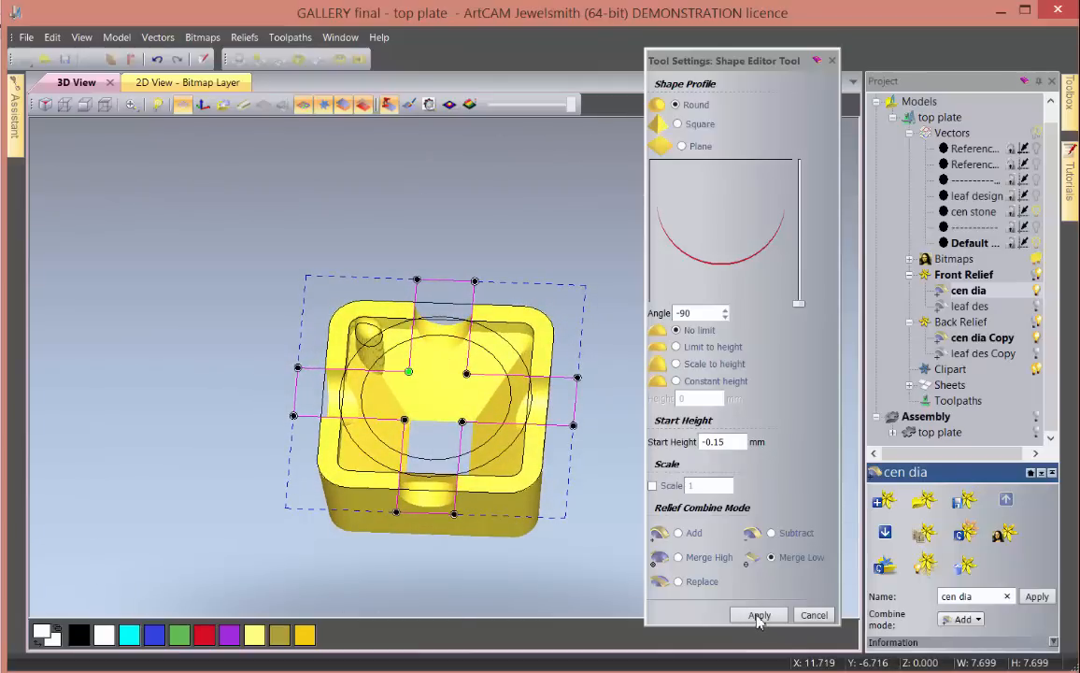
left_click(814, 614)
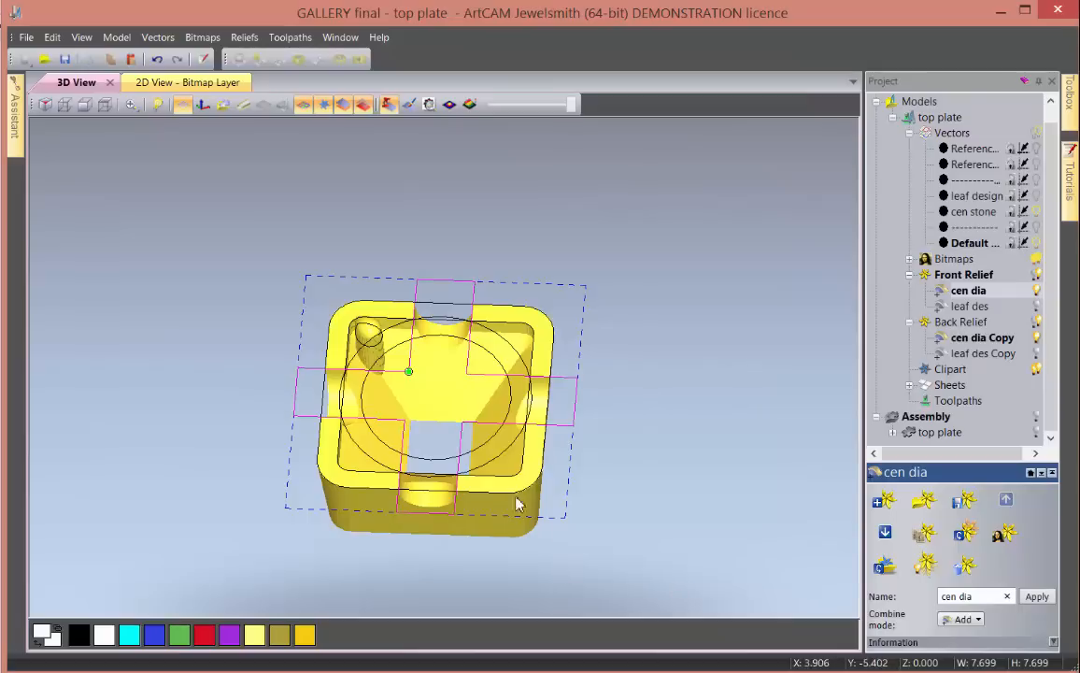
- Copy the corner prong to the other three corners with Relief Mirror Merge, using Left over right and Top over bottom
scroll(486, 500, "down", 3)
mouse_move(456, 494)
left_mouse_down()
mouse_move(465, 555)
mouse_move(470, 488)
left_mouse_up()
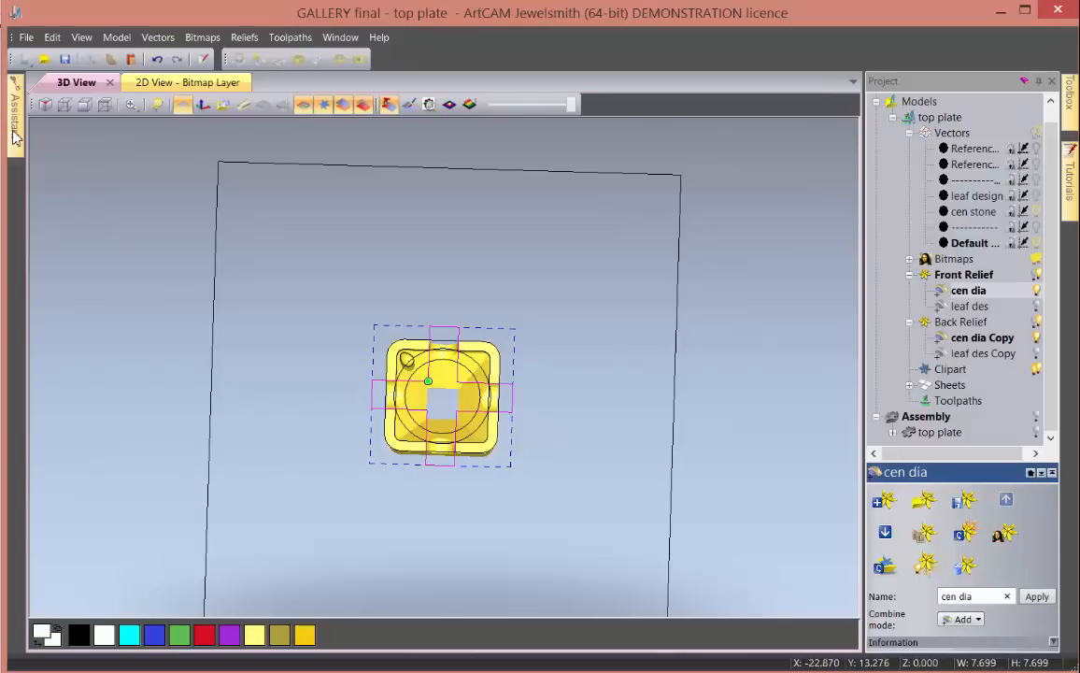
mouse_move(14, 136)
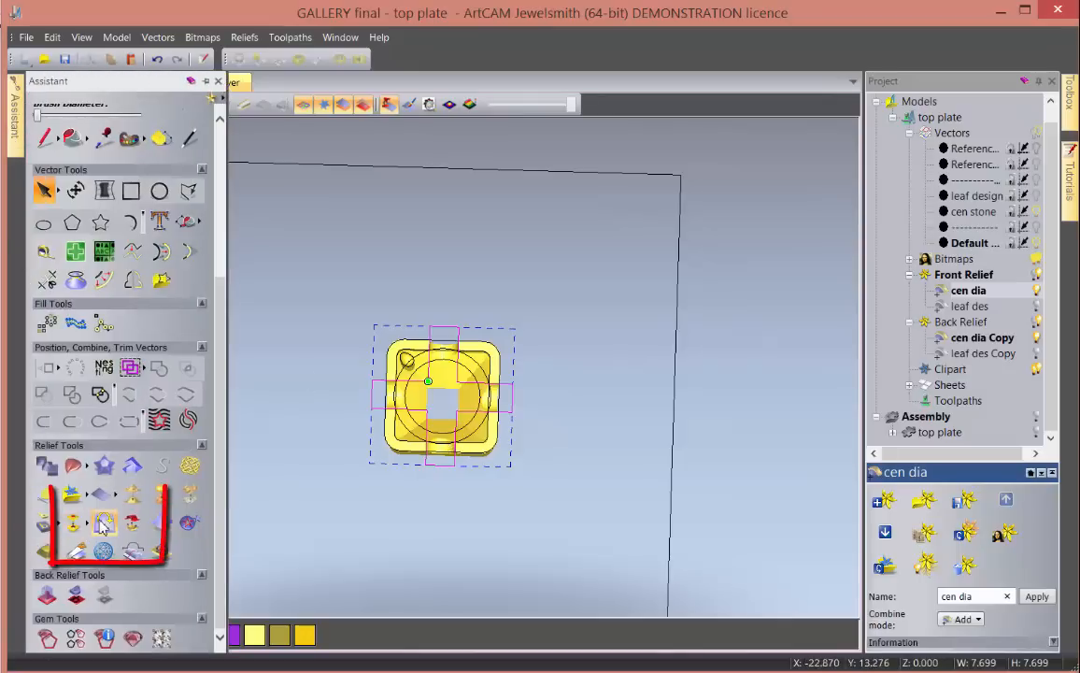
left_click(103, 525)
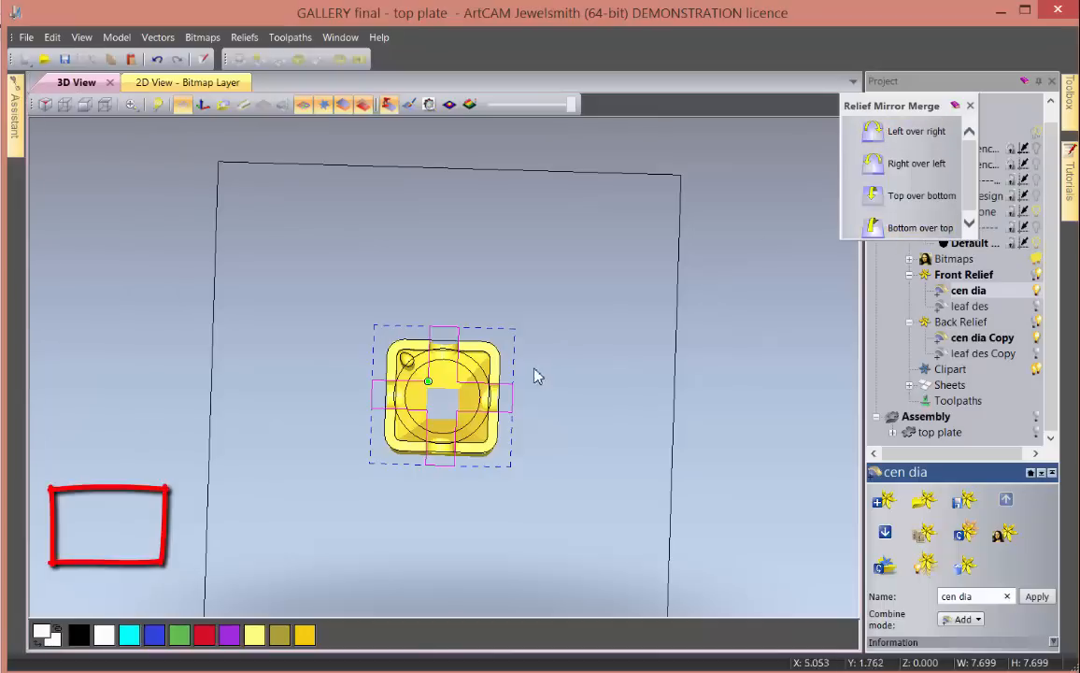
scroll(458, 374, "up", 5)
scroll(479, 421, "down", 3)
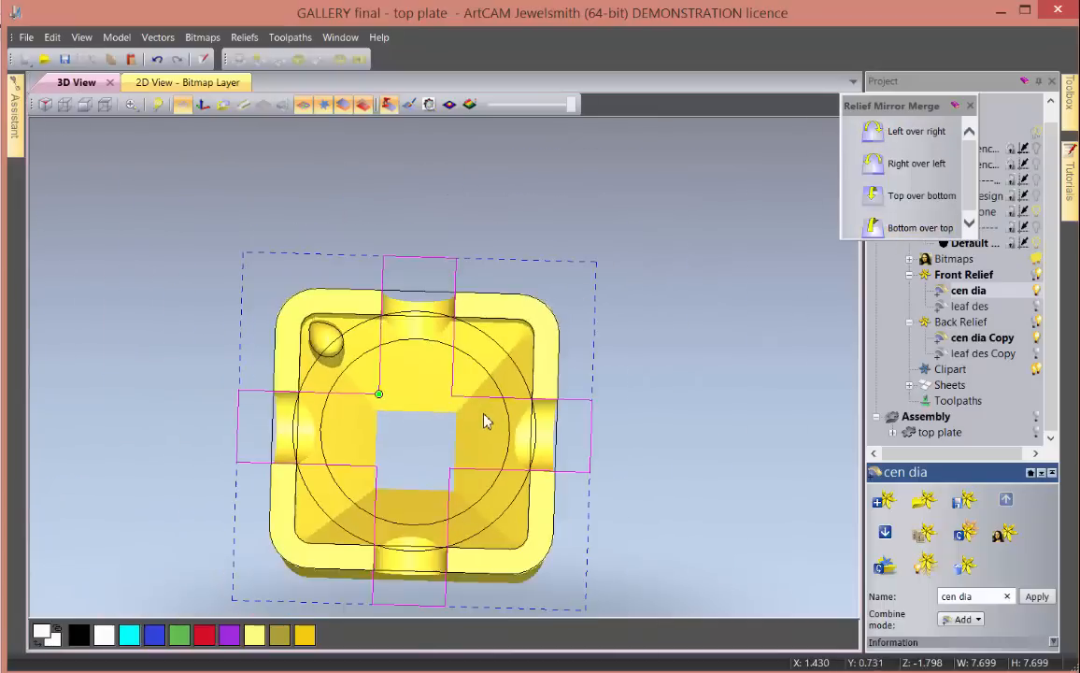
left_click_drag(470, 386, 311, 328)
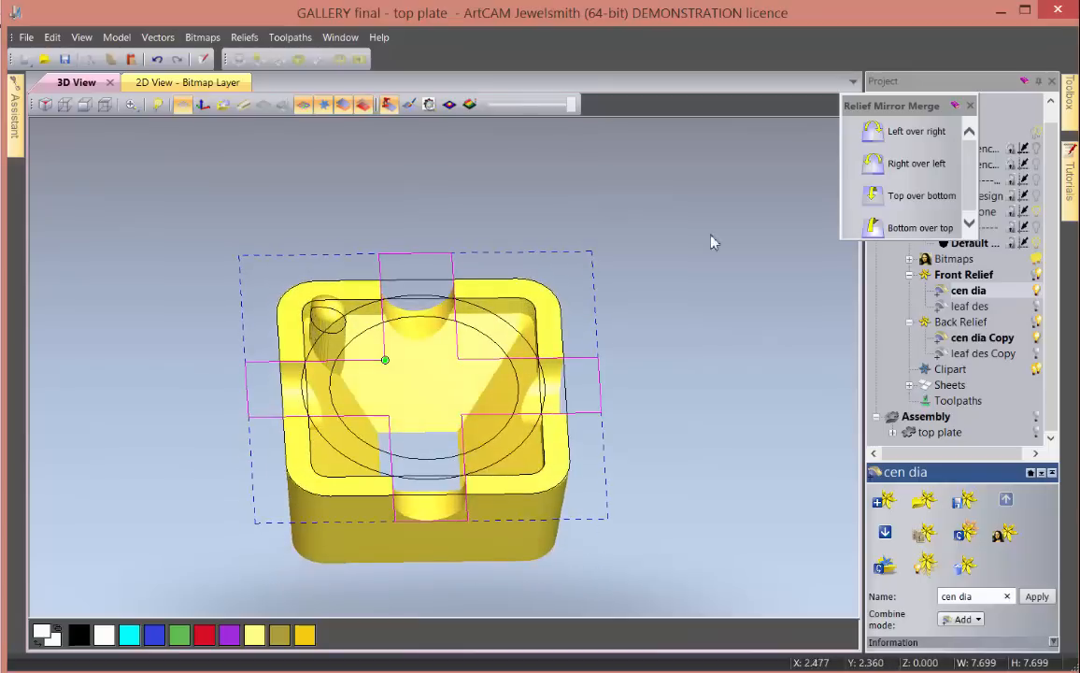
left_click(903, 136)
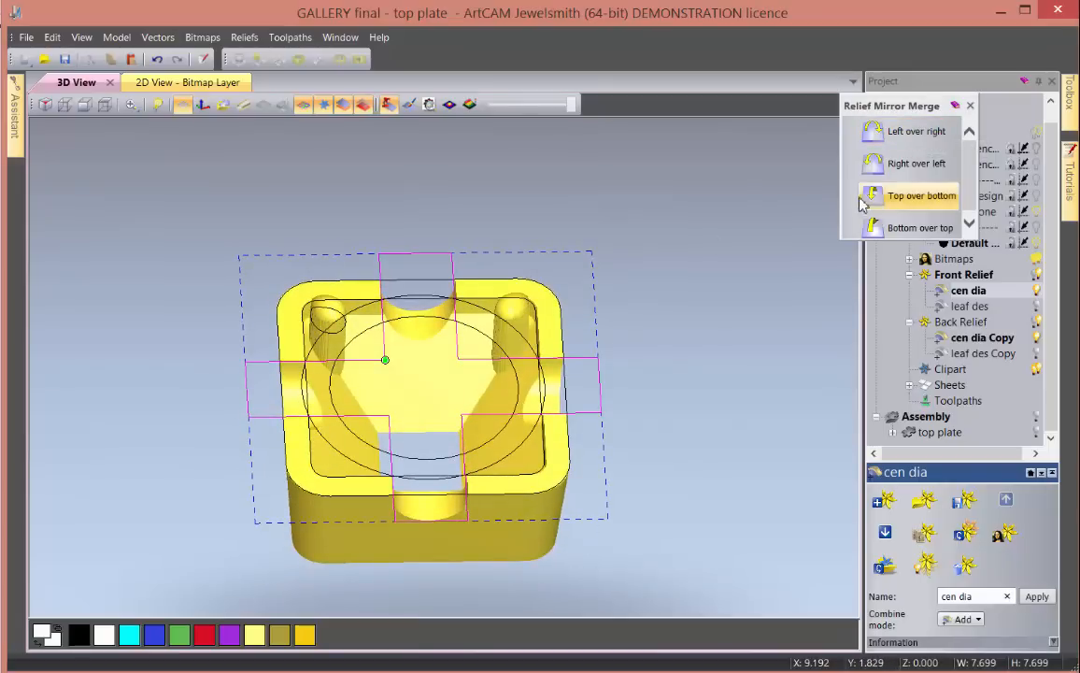
left_click(911, 195)
left_click_drag(598, 410, 564, 381)
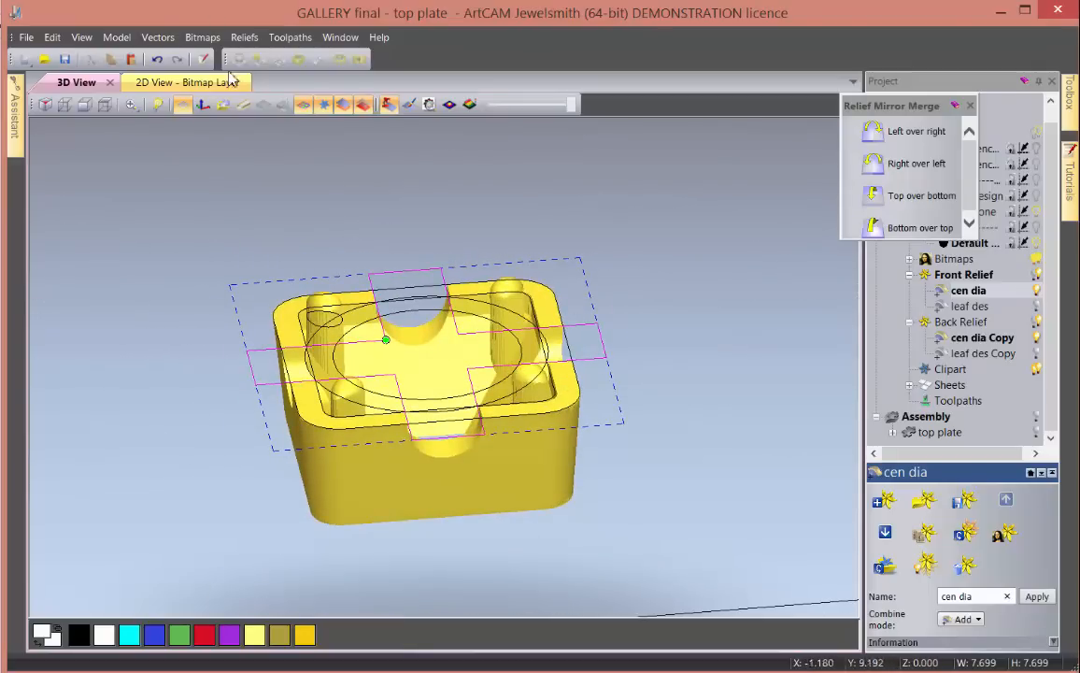
- Create a triangle mesh of the setting with 0.001 mm tolerance, closed with the back relief
mouse_move(15, 126)
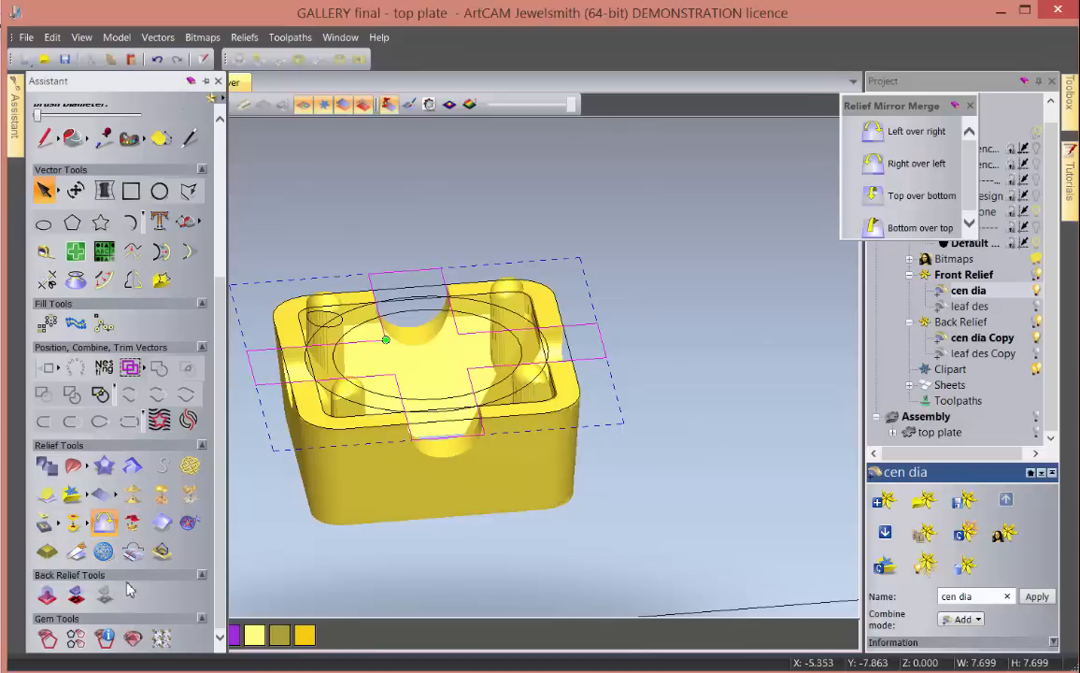
left_click(93, 495)
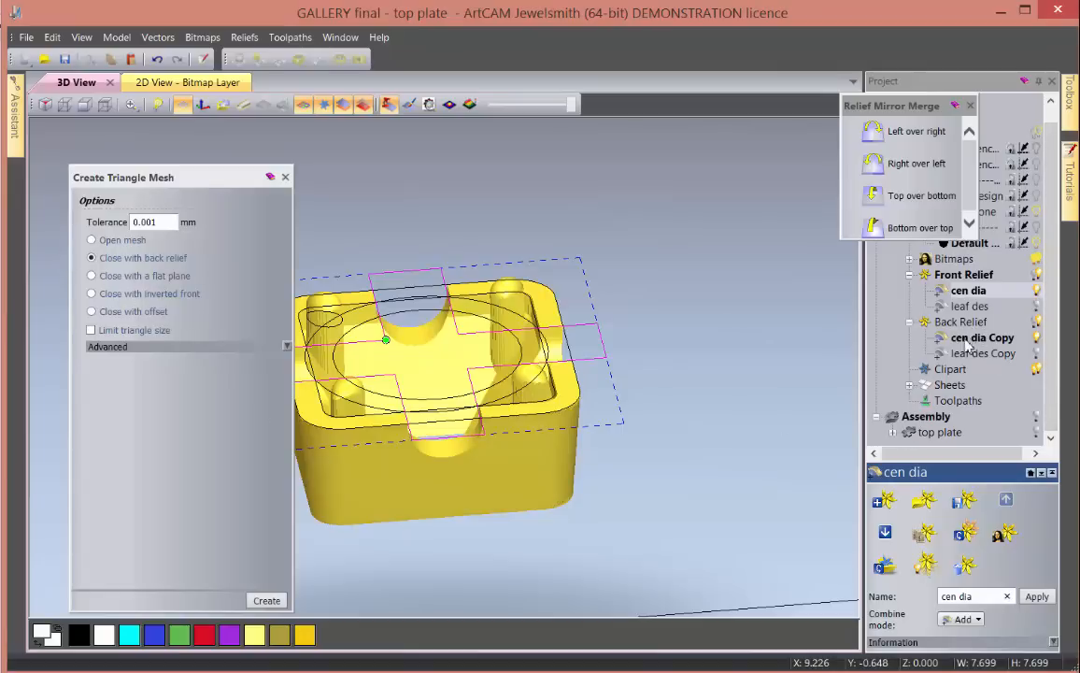
left_click(268, 601)
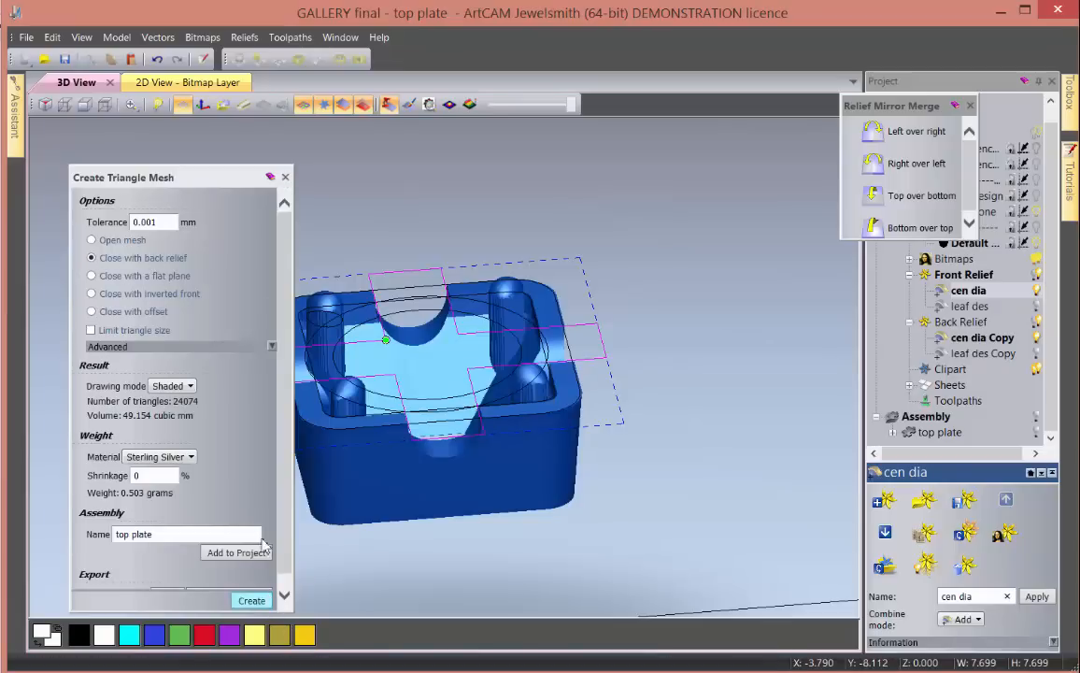
- Name the mesh "cen dia", add it to the project's assembly and dismiss the message
left_click(140, 533)
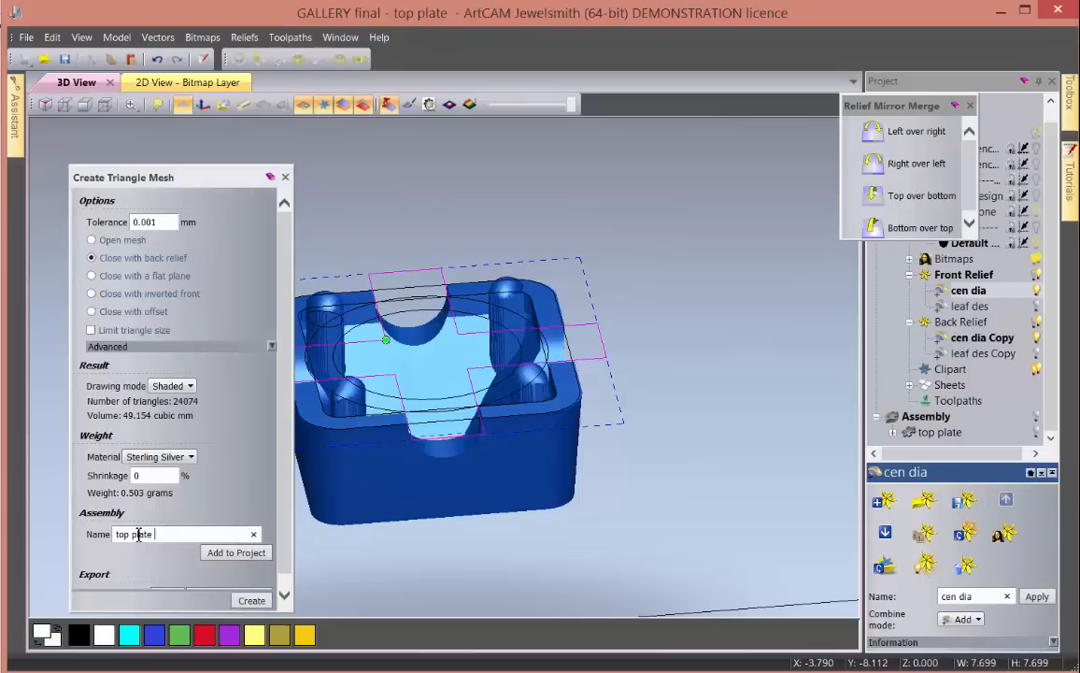
type("cen dia")
key("Return")
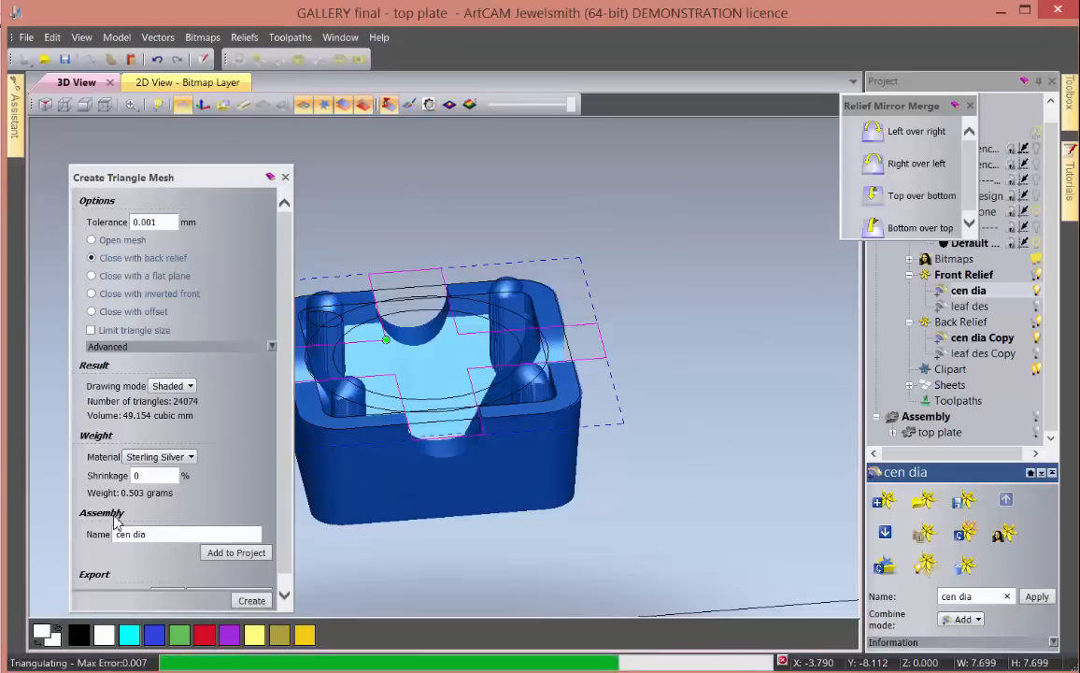
left_click(227, 561)
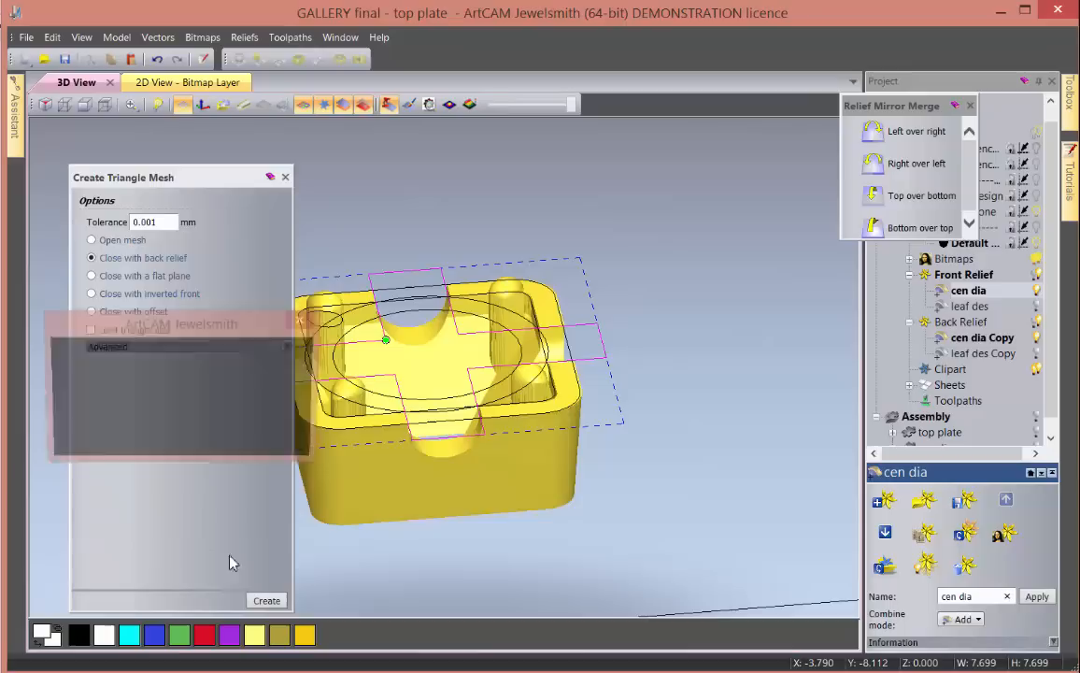
left_click(290, 438)
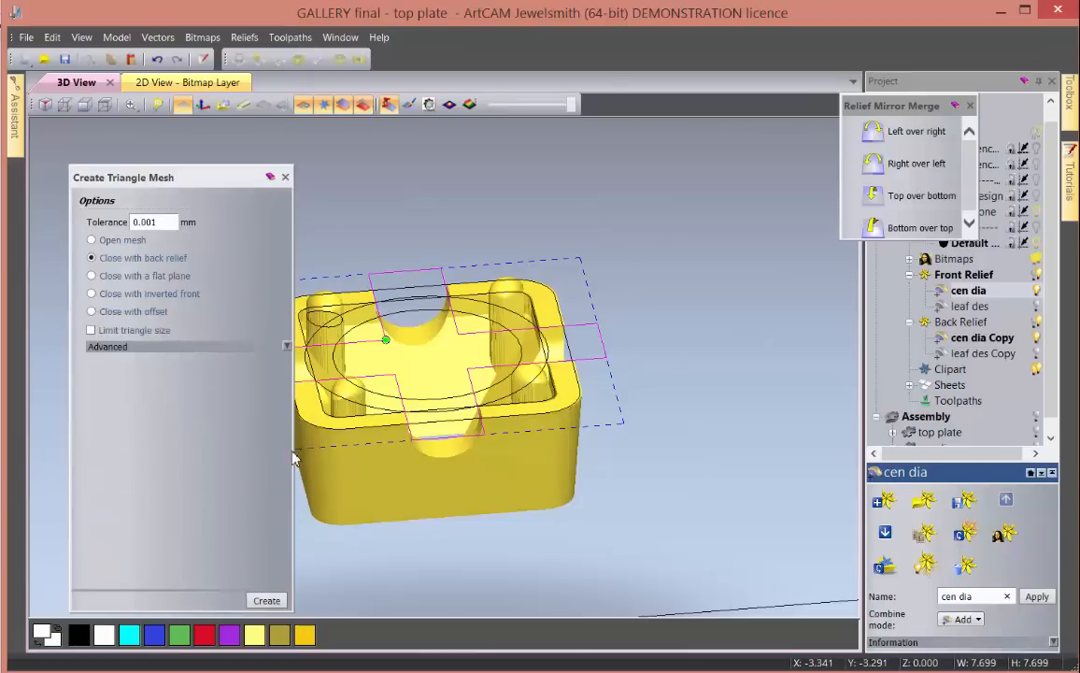
- Save the GALLERY final project and close the top plate model to return to the assembly
left_click(64, 60)
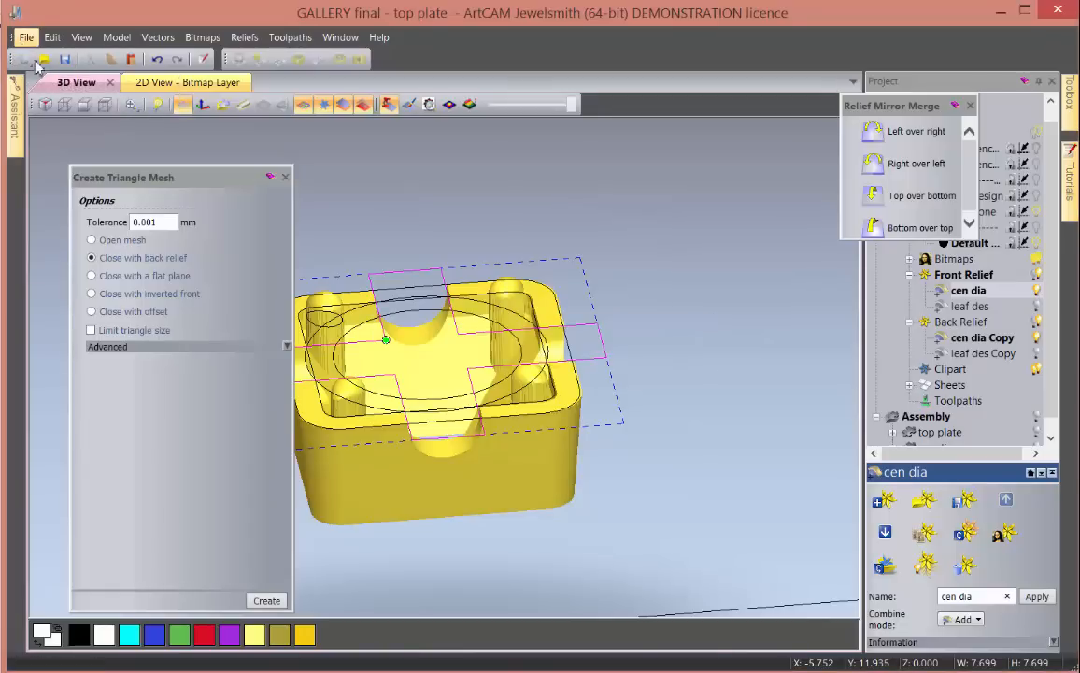
left_click(26, 38)
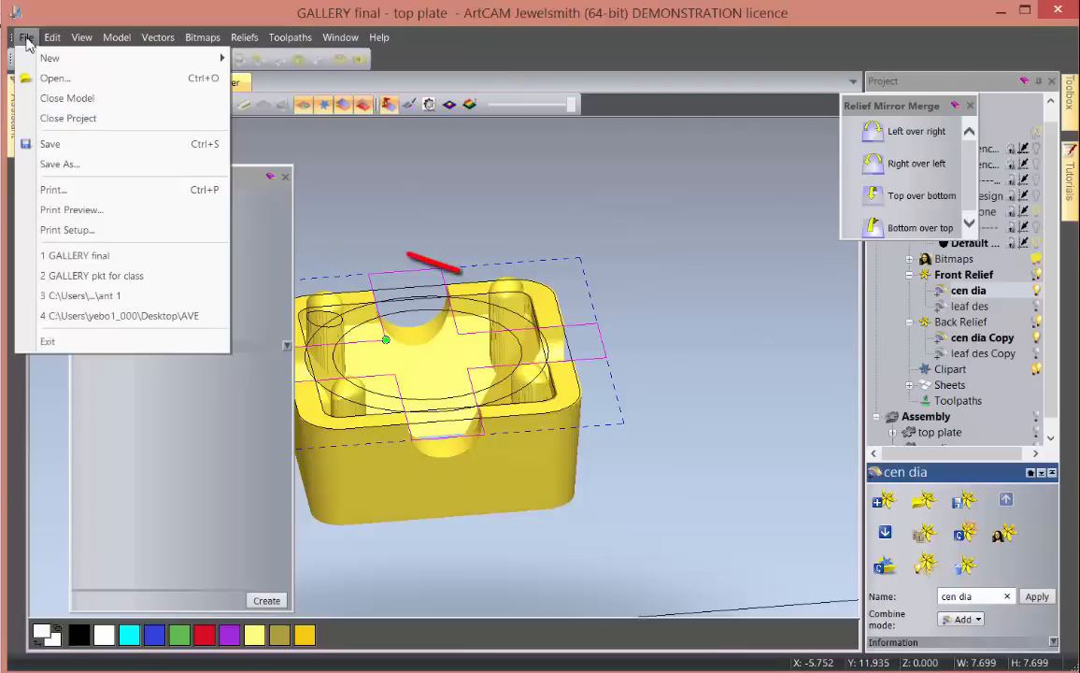
left_click(61, 99)
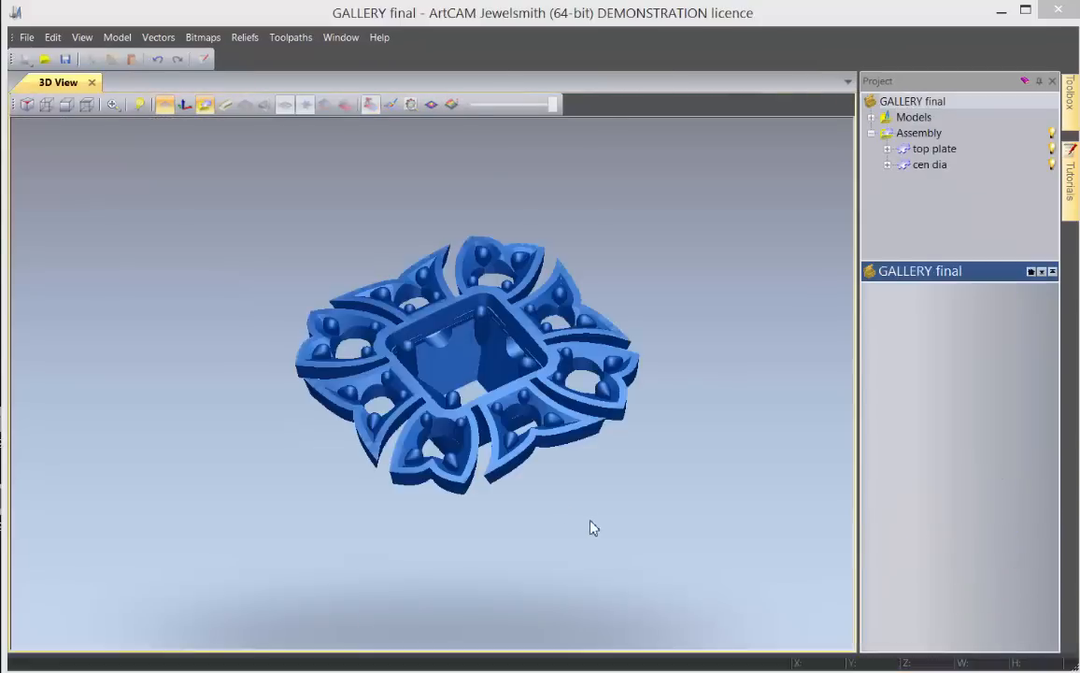
- Raise the cen dia component above the top plate by nudging it along Z with a step of 1, and check its fit
left_click_drag(589, 522, 509, 492)
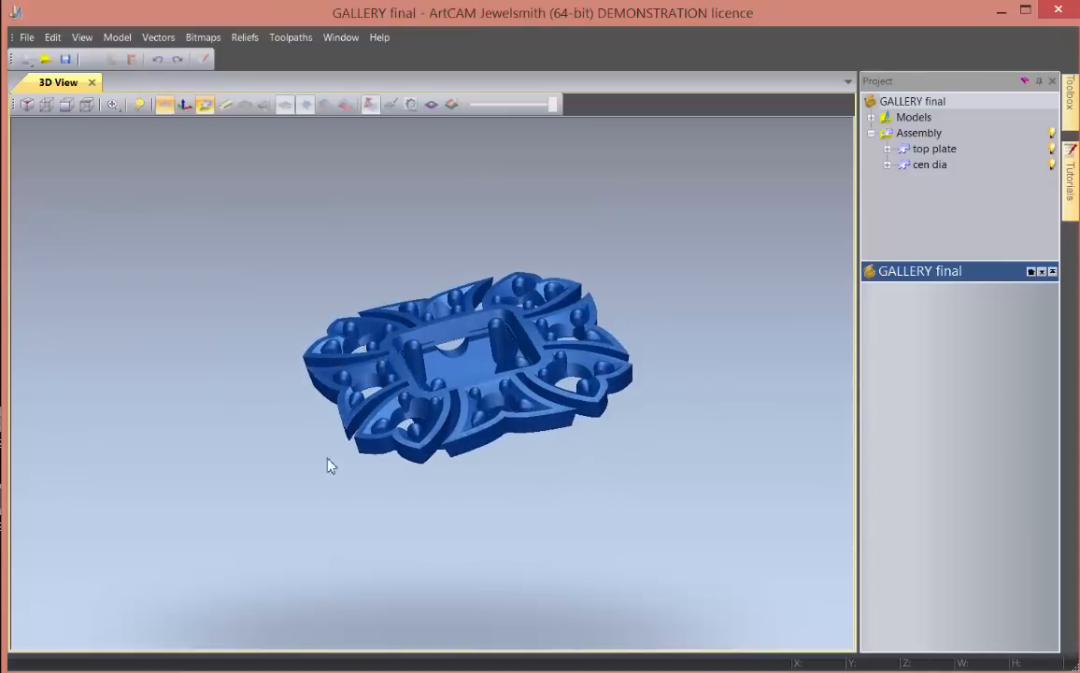
left_click_drag(327, 464, 583, 447)
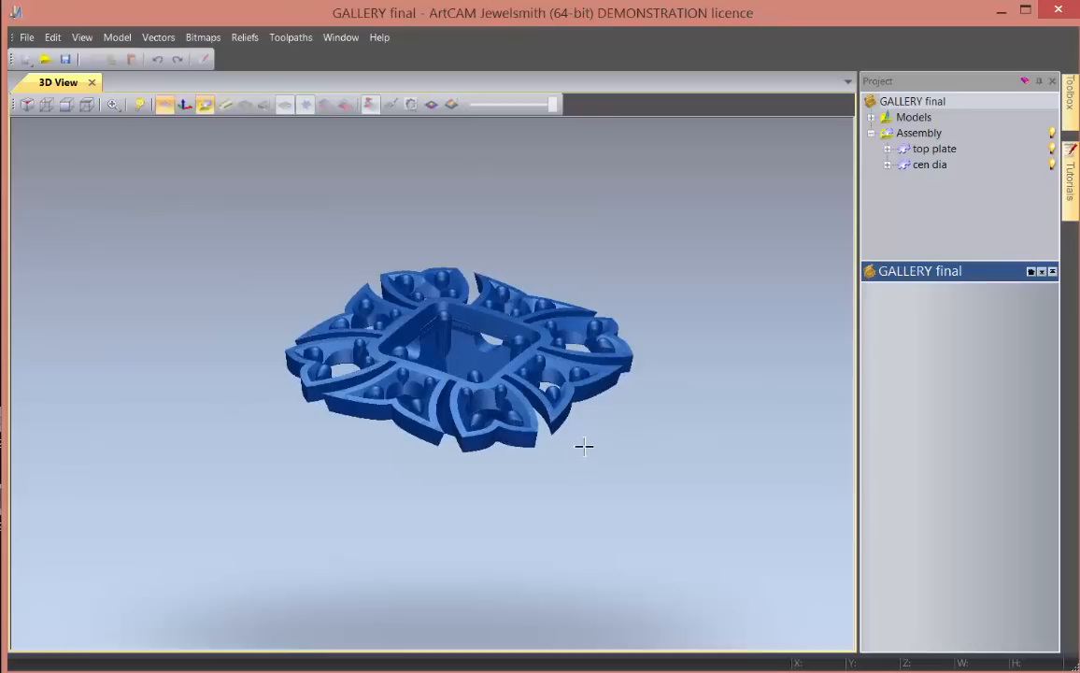
left_click(927, 166)
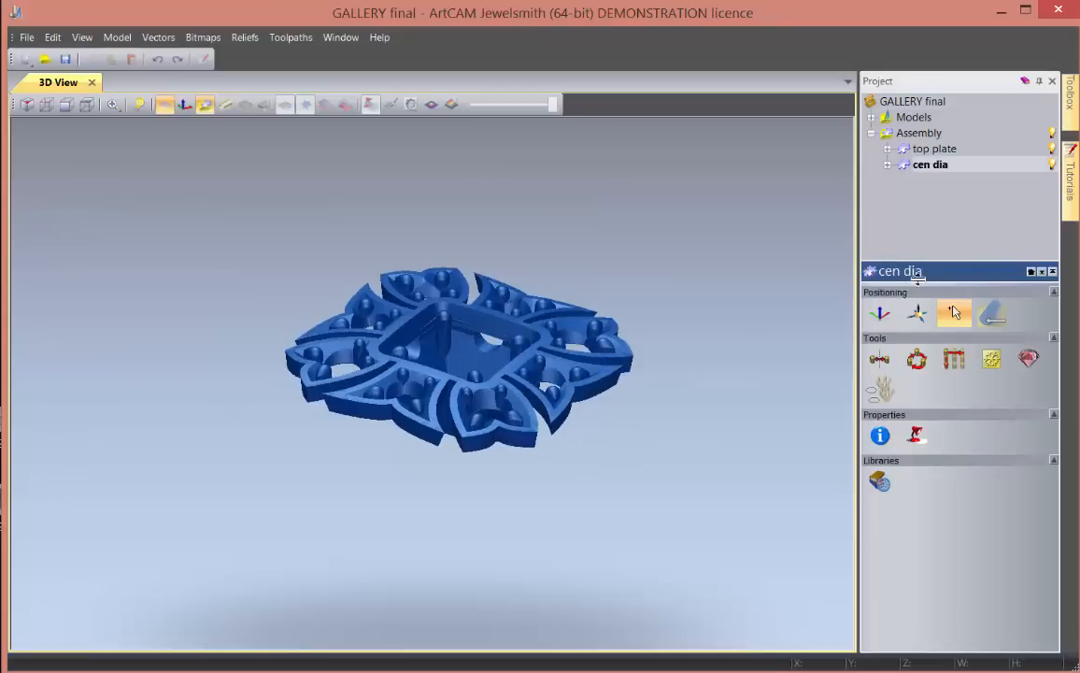
left_click(883, 317)
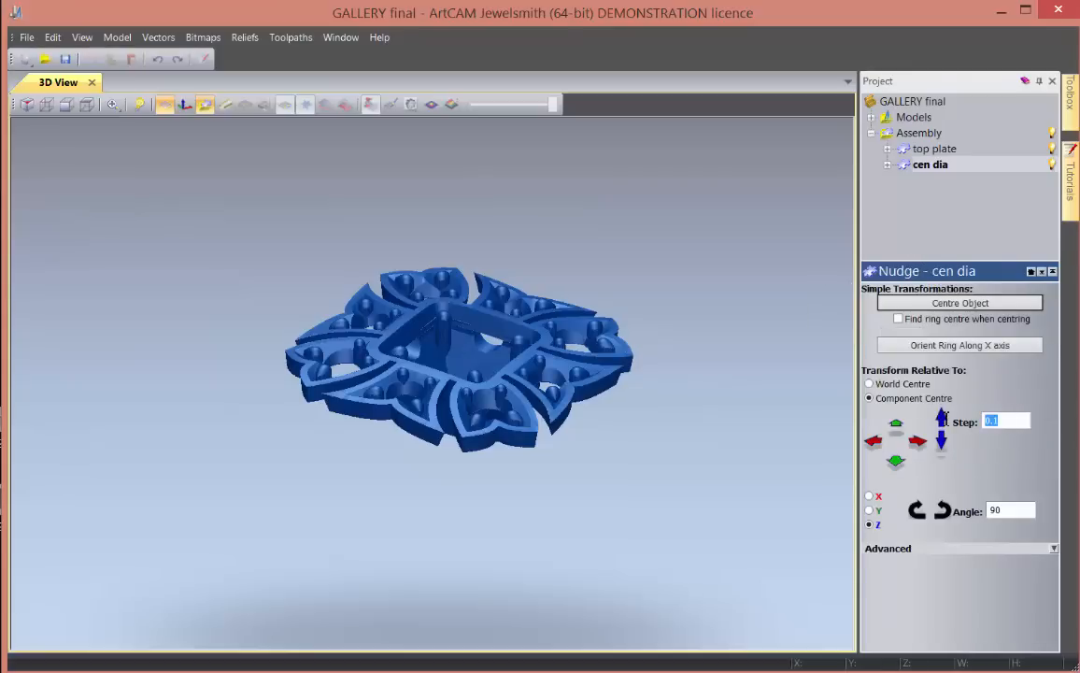
type("1")
left_click_drag(654, 523, 486, 392)
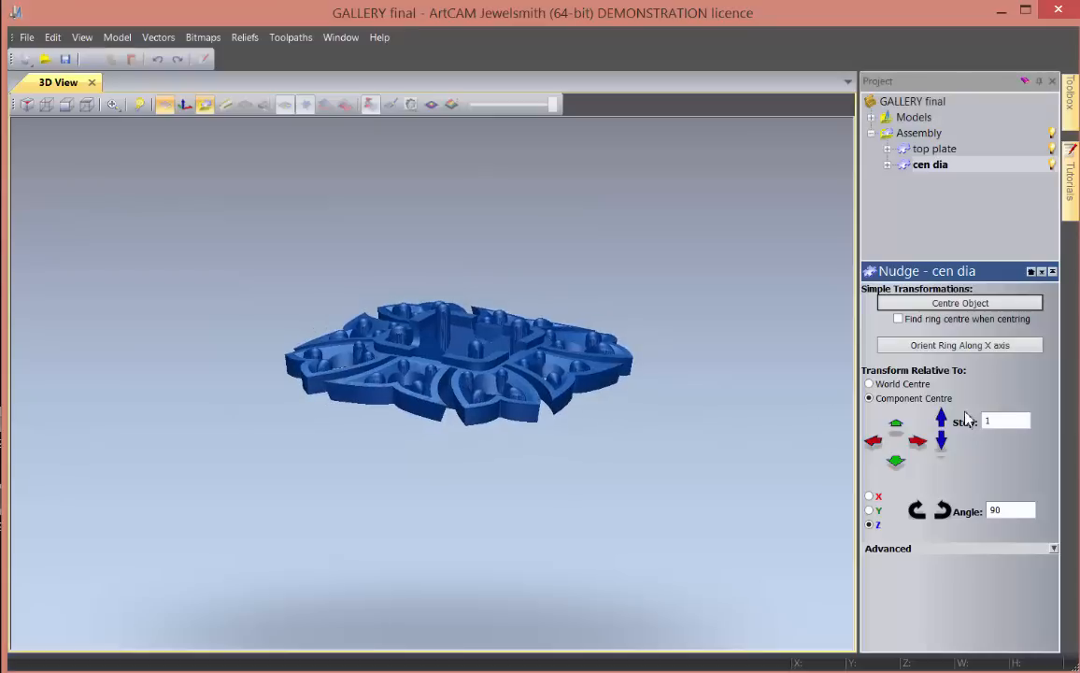
left_click_drag(716, 415, 482, 295)
scroll(475, 366, "up", 5)
left_click_drag(487, 350, 210, 416)
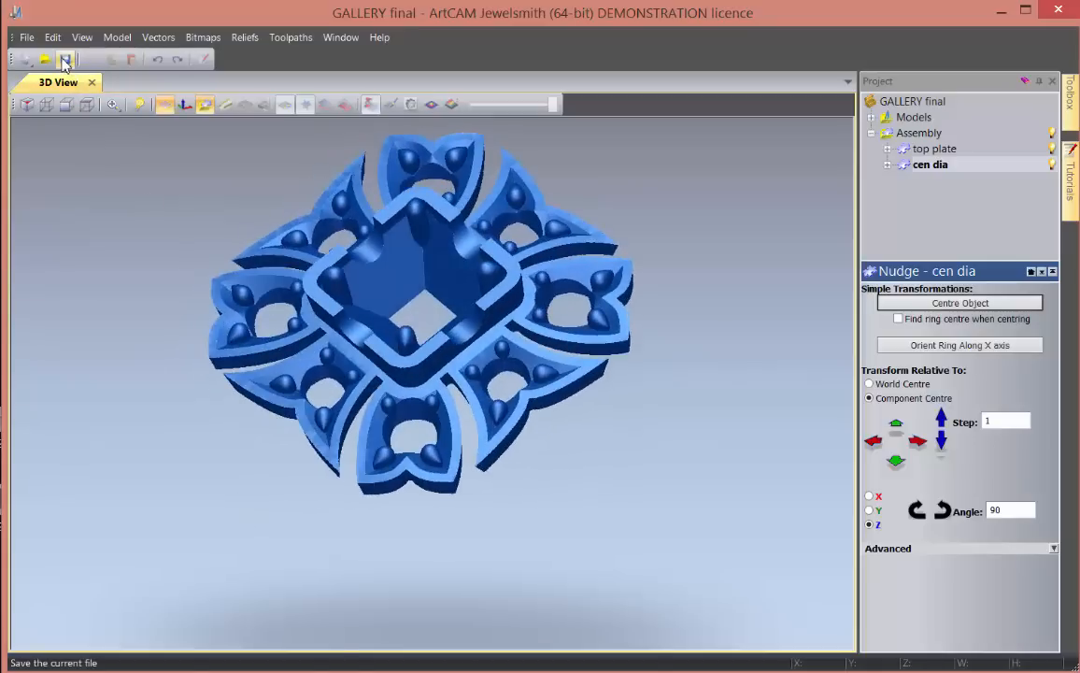
- Save the GALLERY final project and reopen the top plate model for editing
left_click(65, 59)
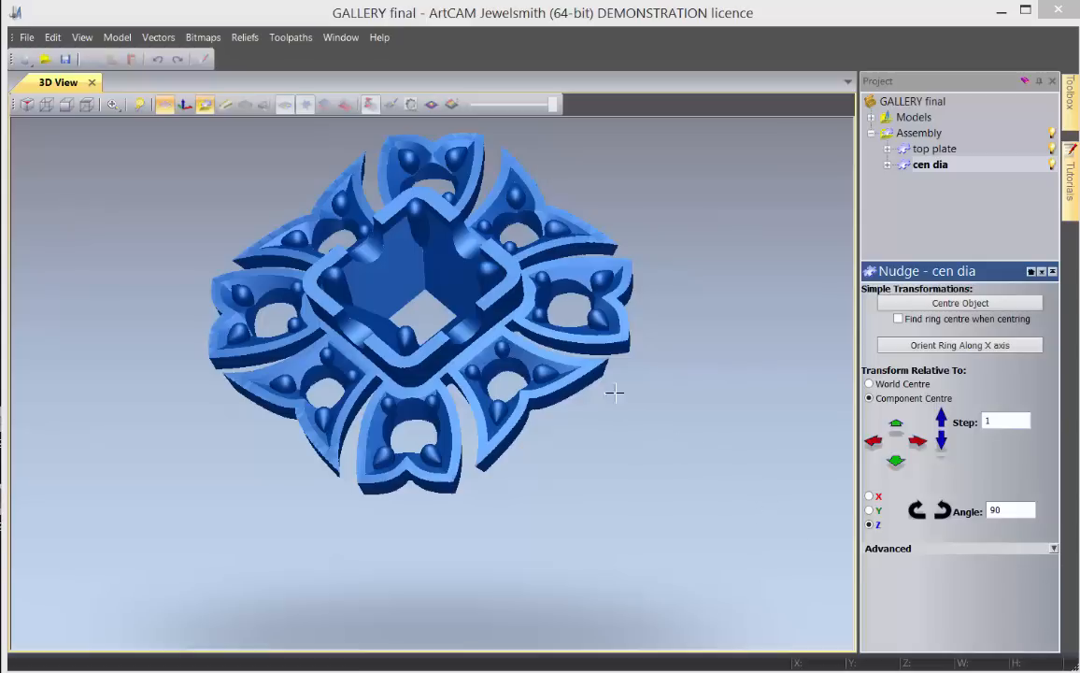
left_click_drag(614, 392, 521, 322)
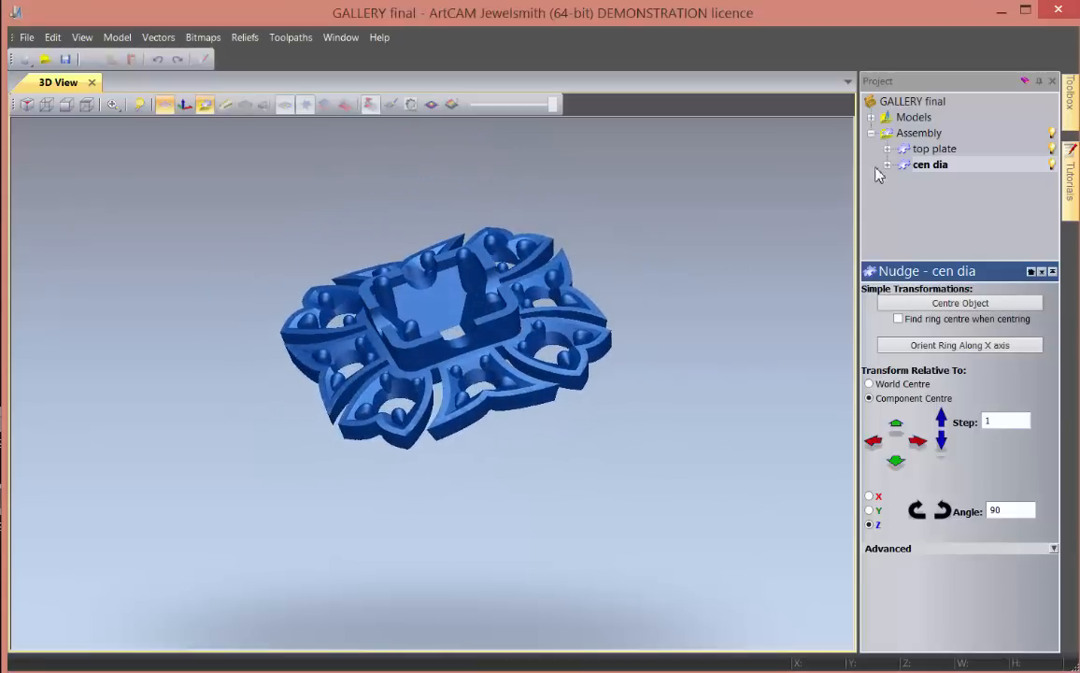
left_click(871, 118)
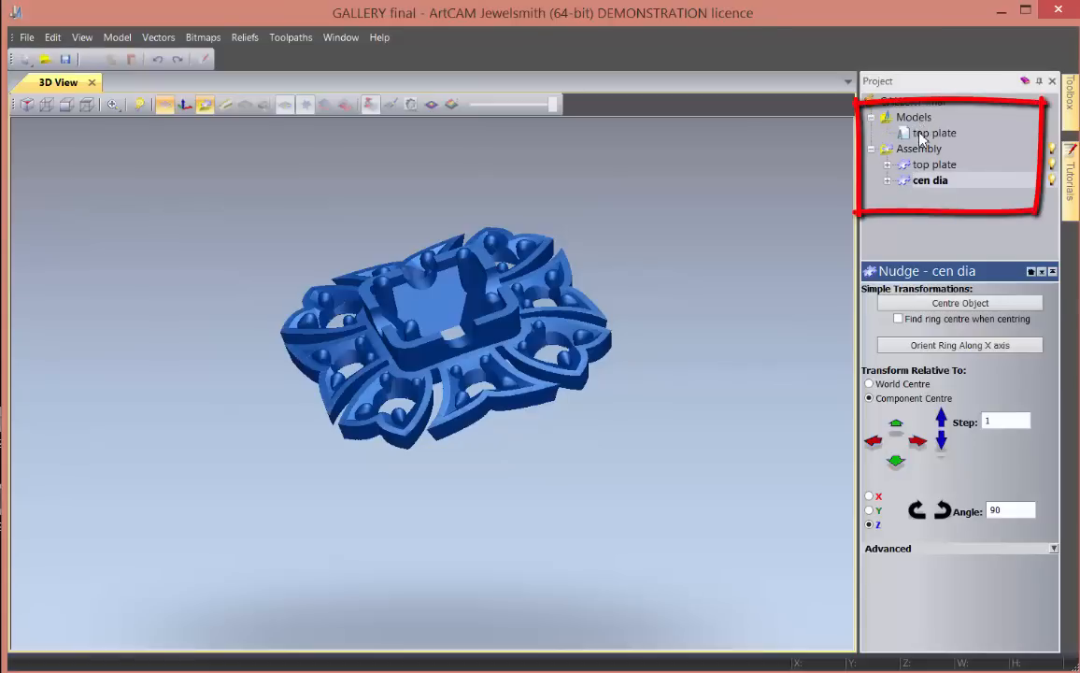
left_click(921, 136)
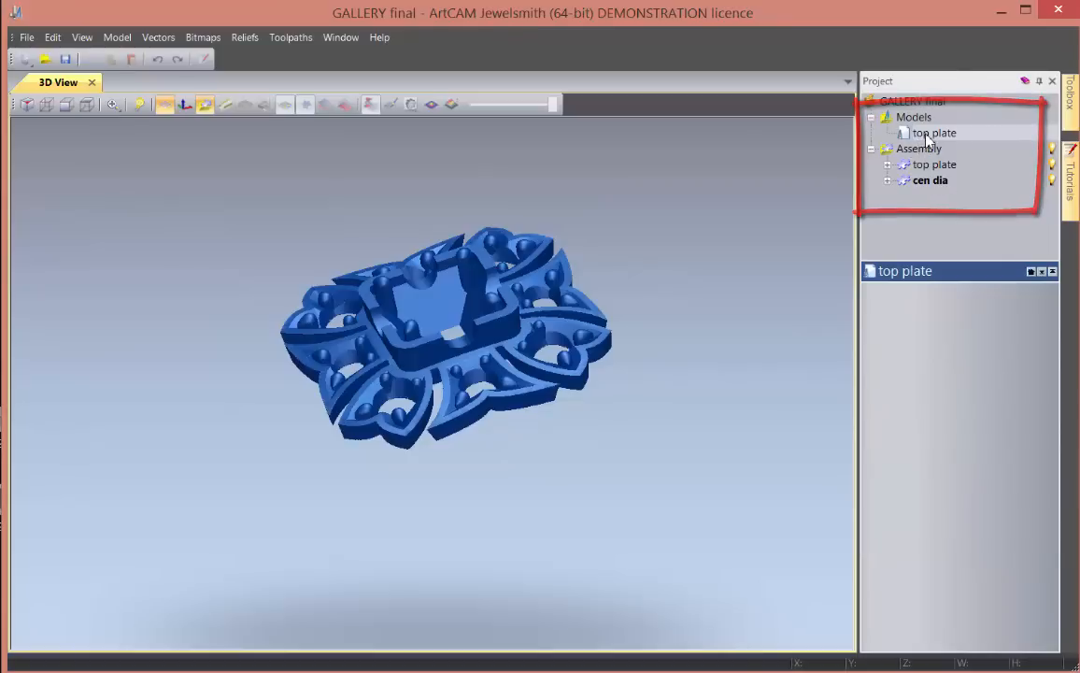
double_click(928, 135)
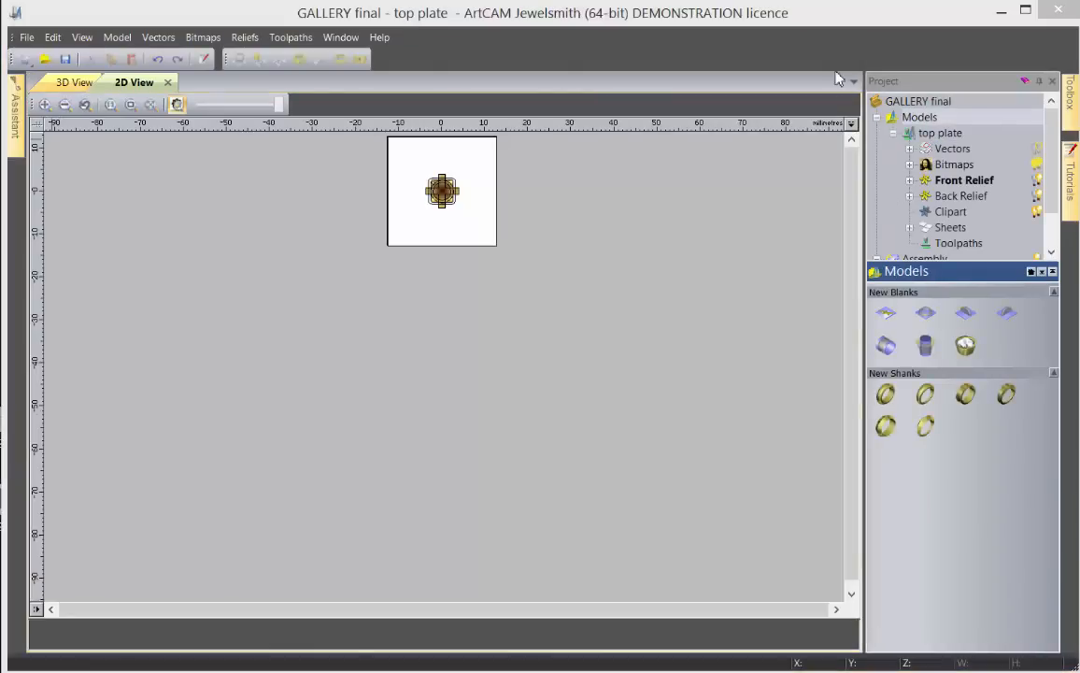
- List the top plate's front relief, back relief and vector layers, and enlarge the project tree to show more of them
scroll(445, 168, "up", 5)
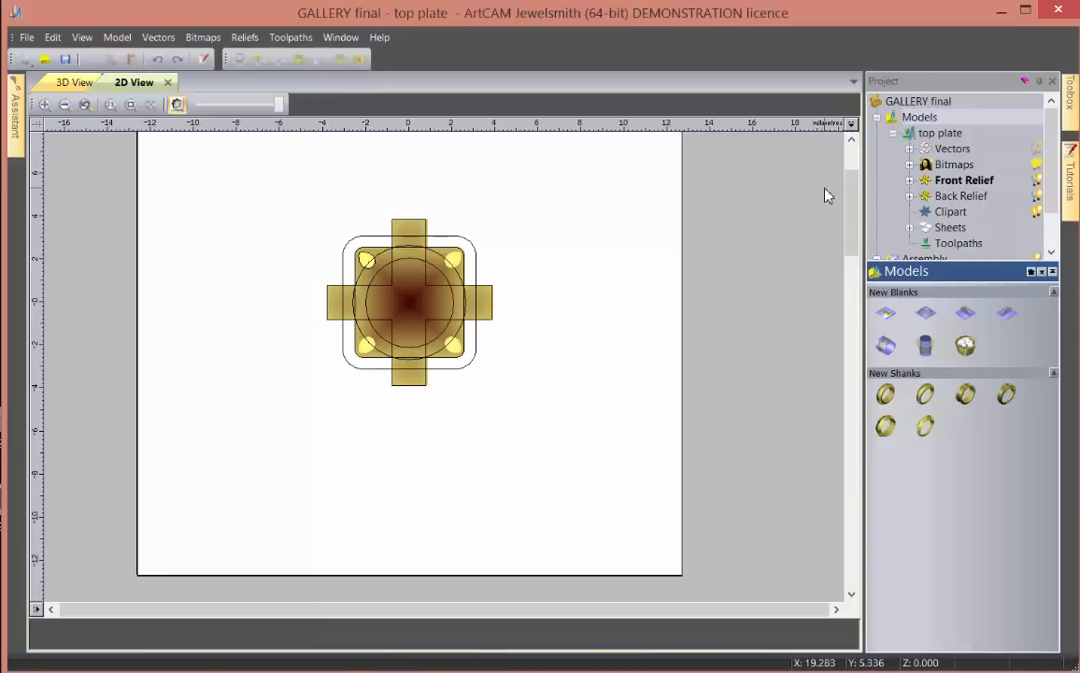
scroll(939, 196, "down", 1)
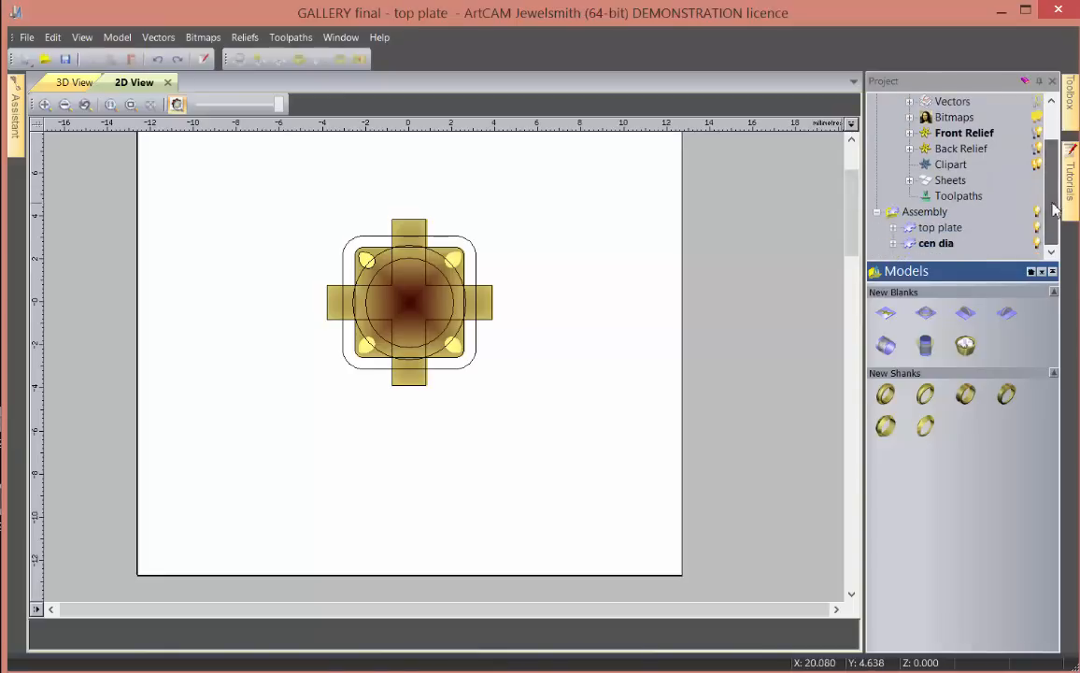
left_click(909, 133)
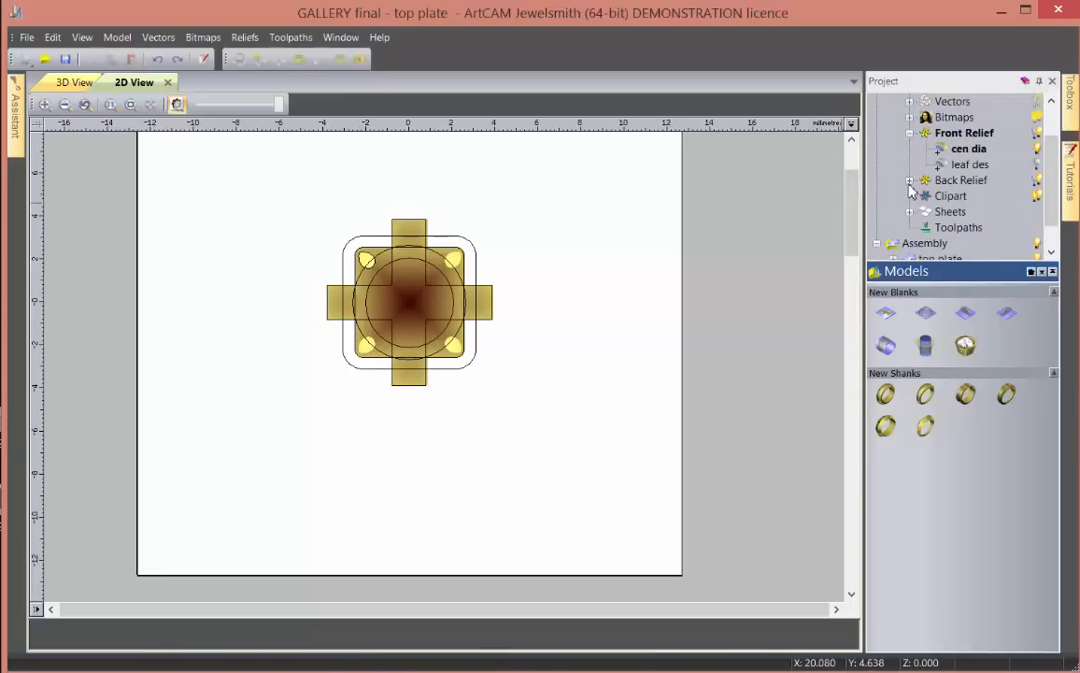
left_click(910, 180)
scroll(1059, 167, "up", 1)
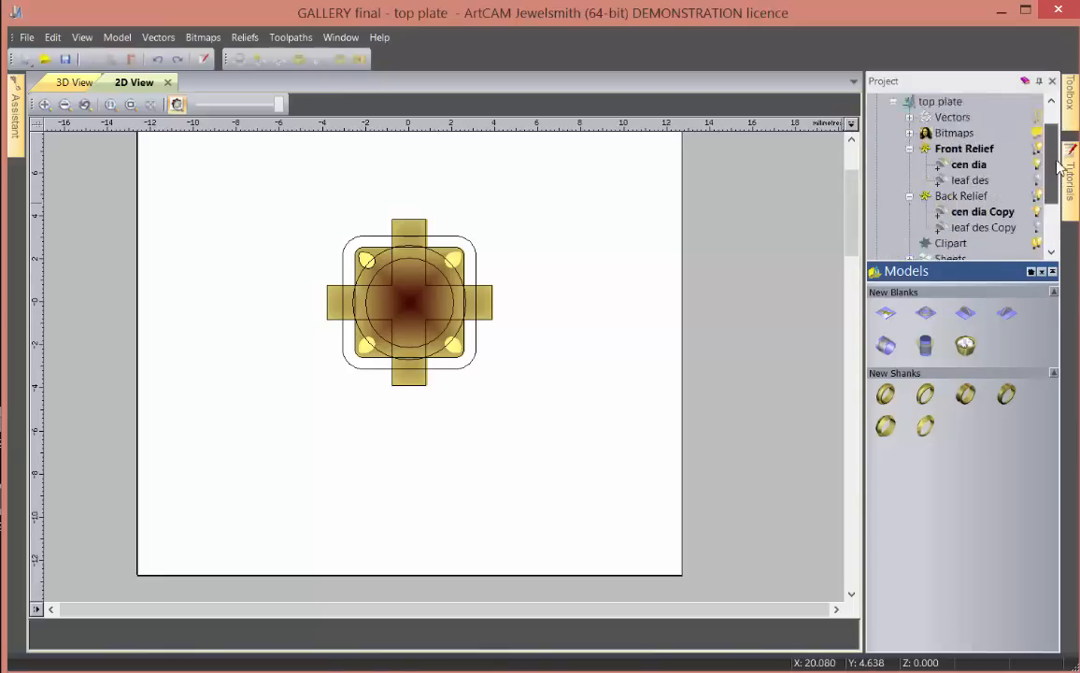
scroll(1059, 167, "up", 1)
left_click(909, 149)
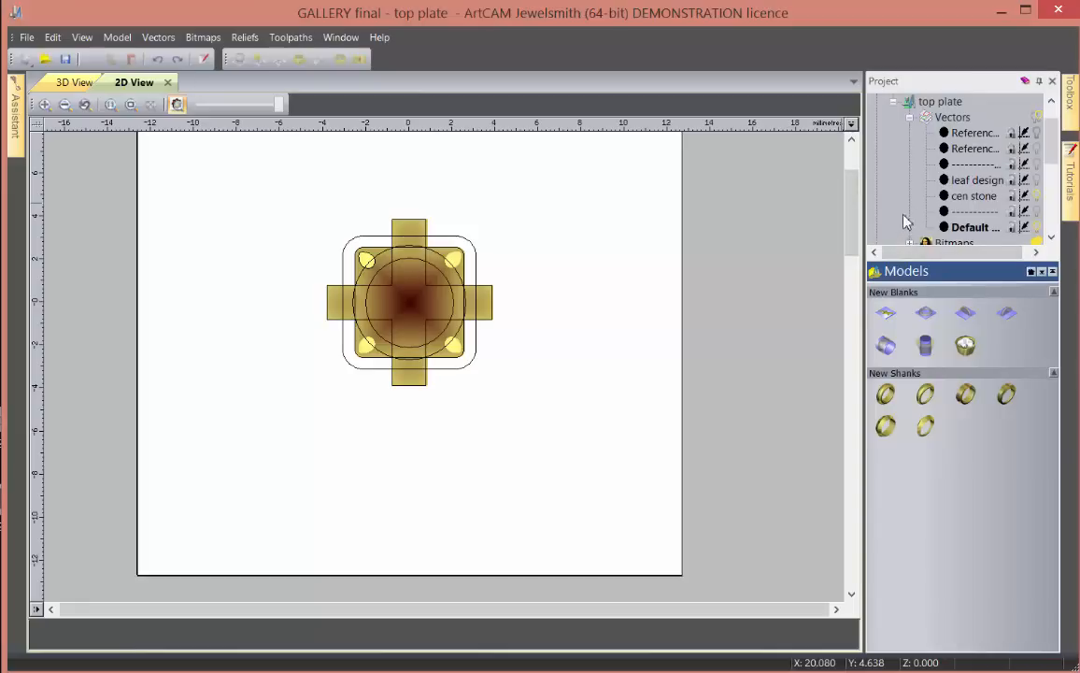
left_click_drag(953, 272, 954, 360)
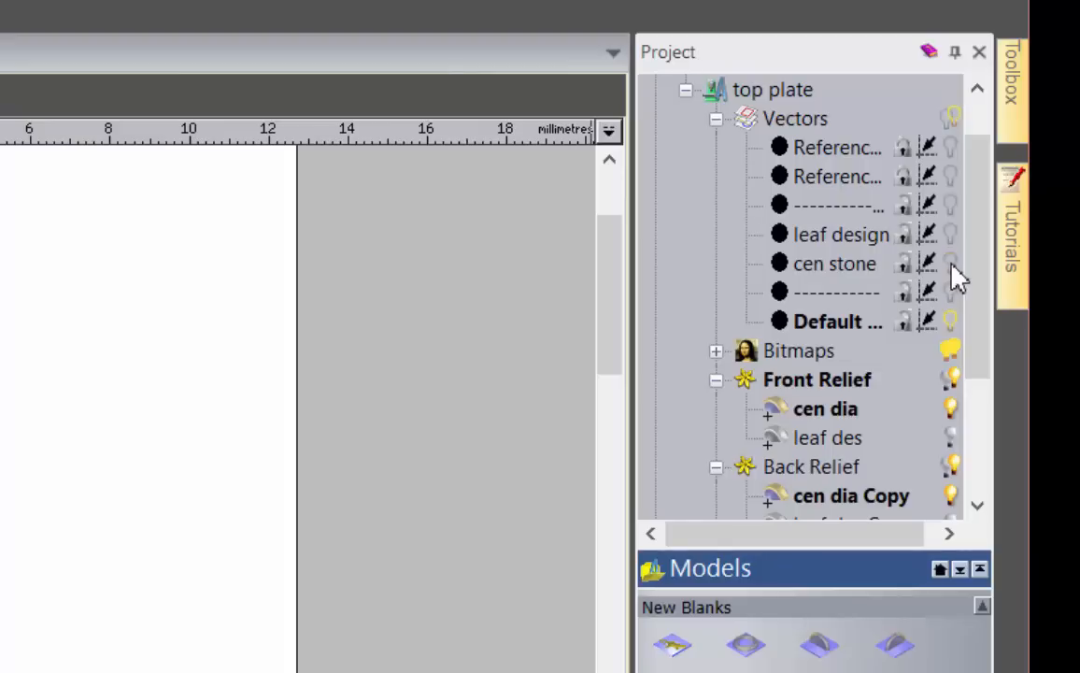
- Show the leaf design vectors, move their outermost rounded-square outline to a new vector layer, and hide the leaf design layer
left_click(951, 234)
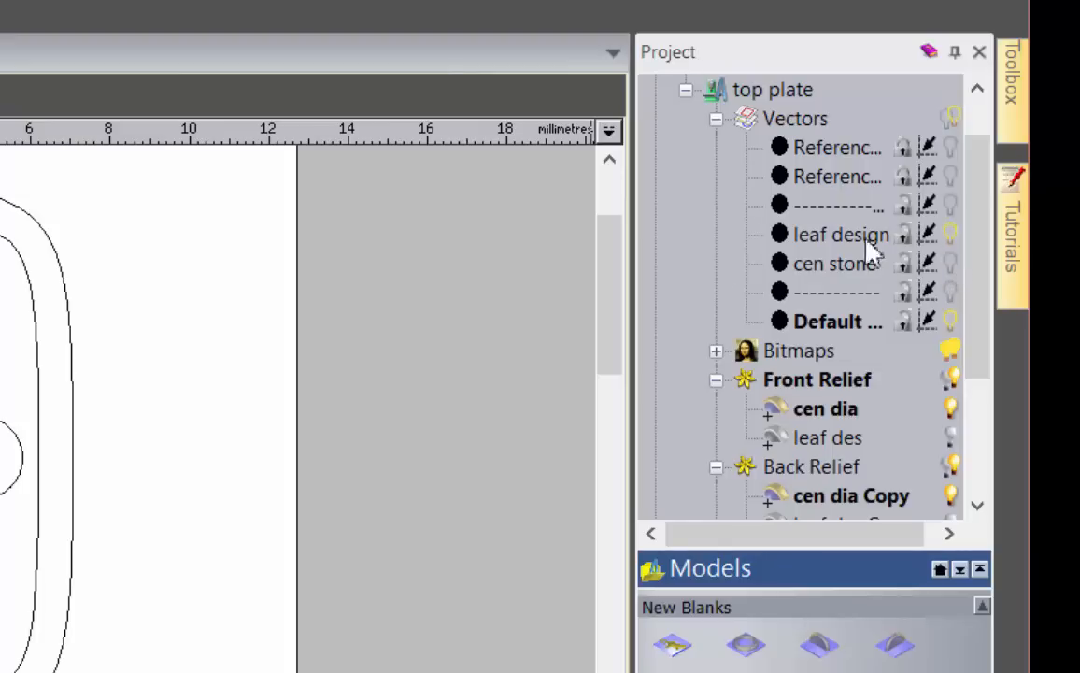
left_click(61, 268)
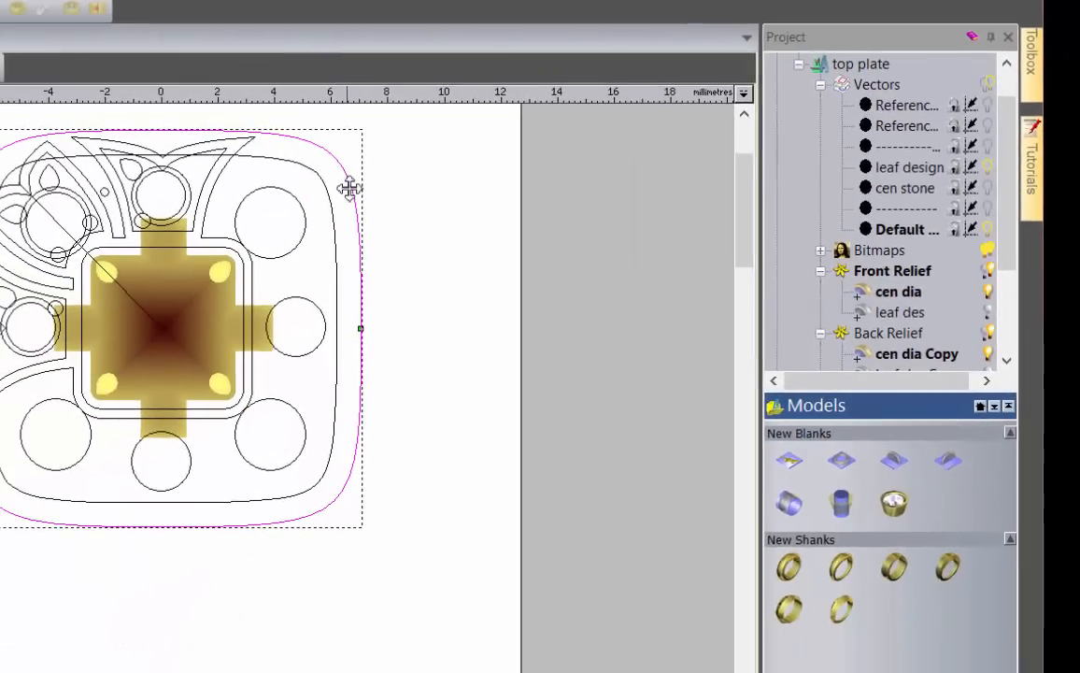
right_click(348, 187)
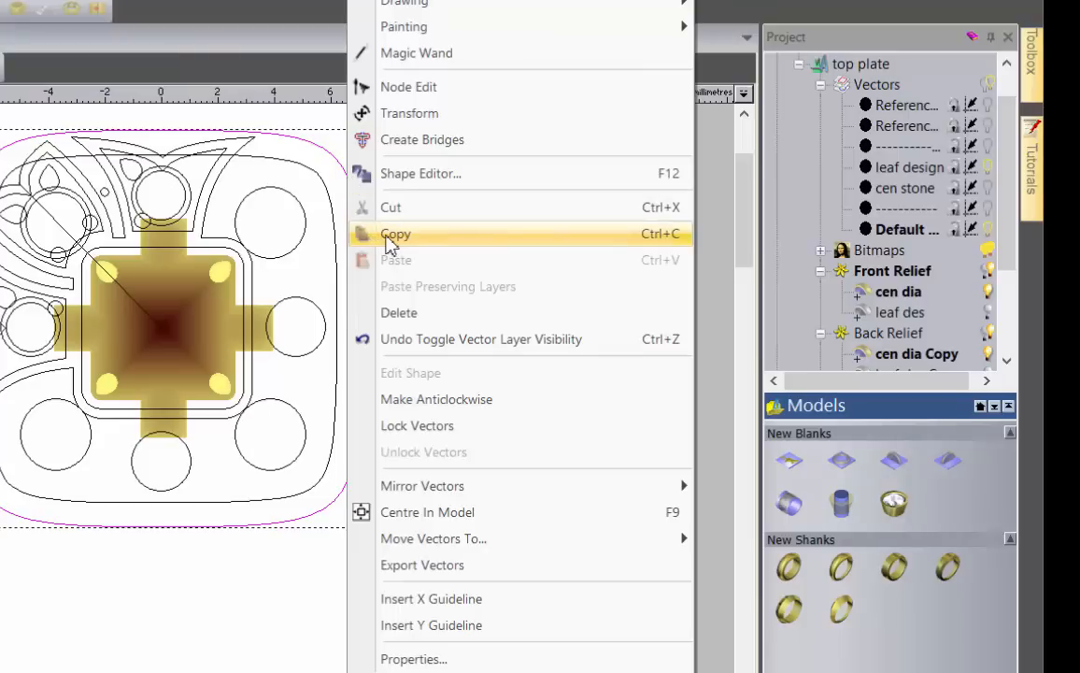
left_click(364, 236)
right_click(352, 183)
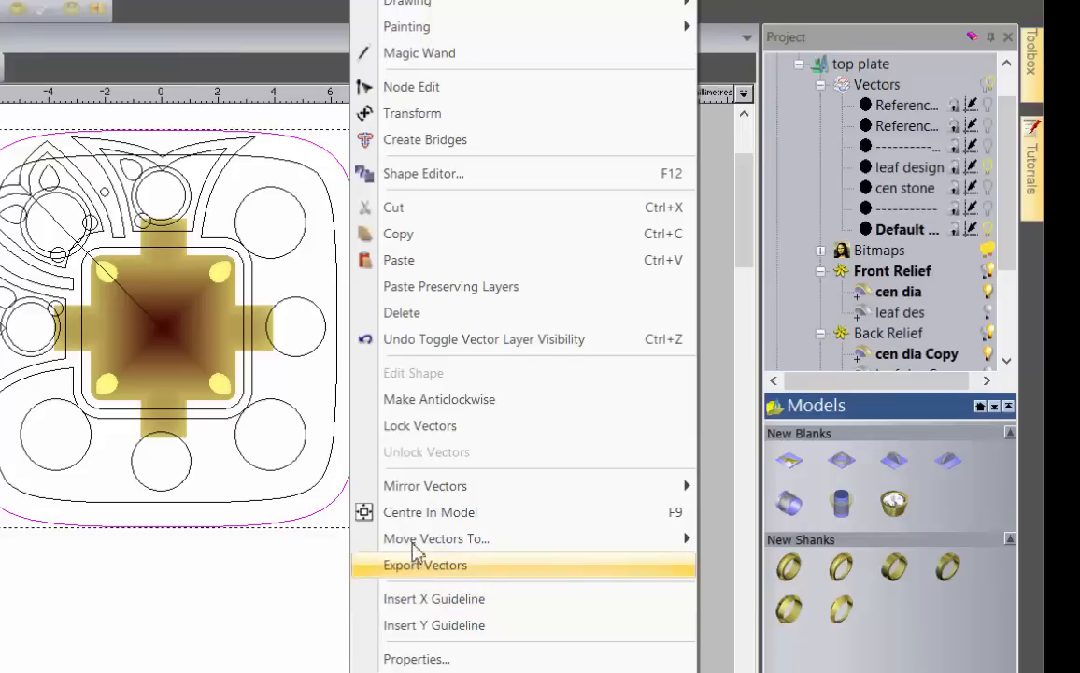
mouse_move(411, 541)
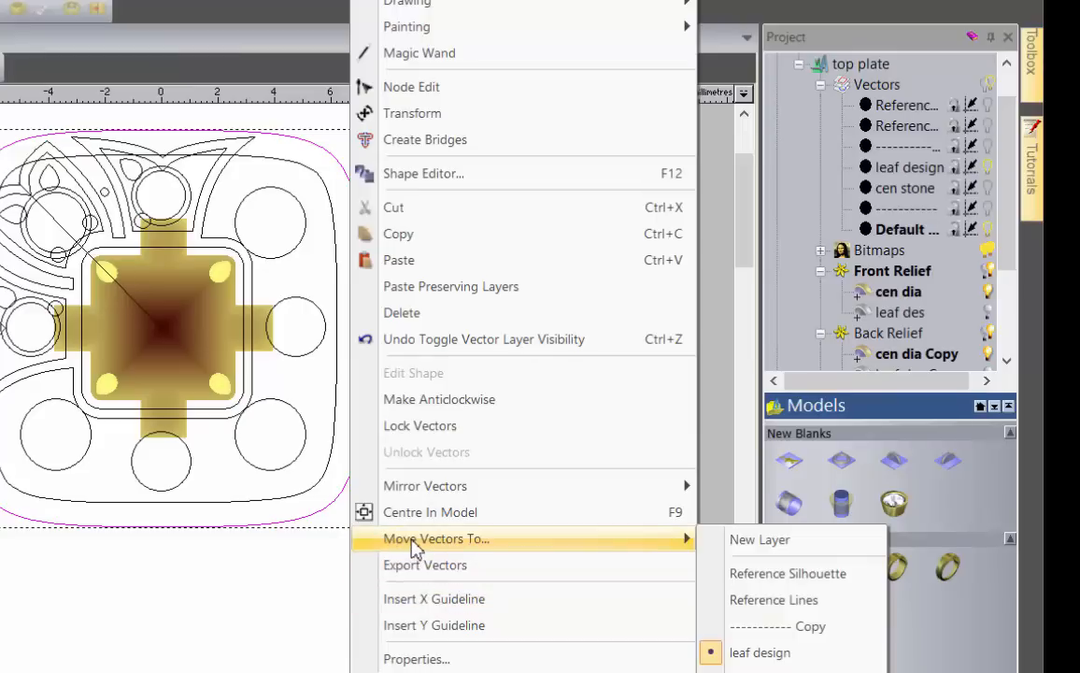
left_click(759, 540)
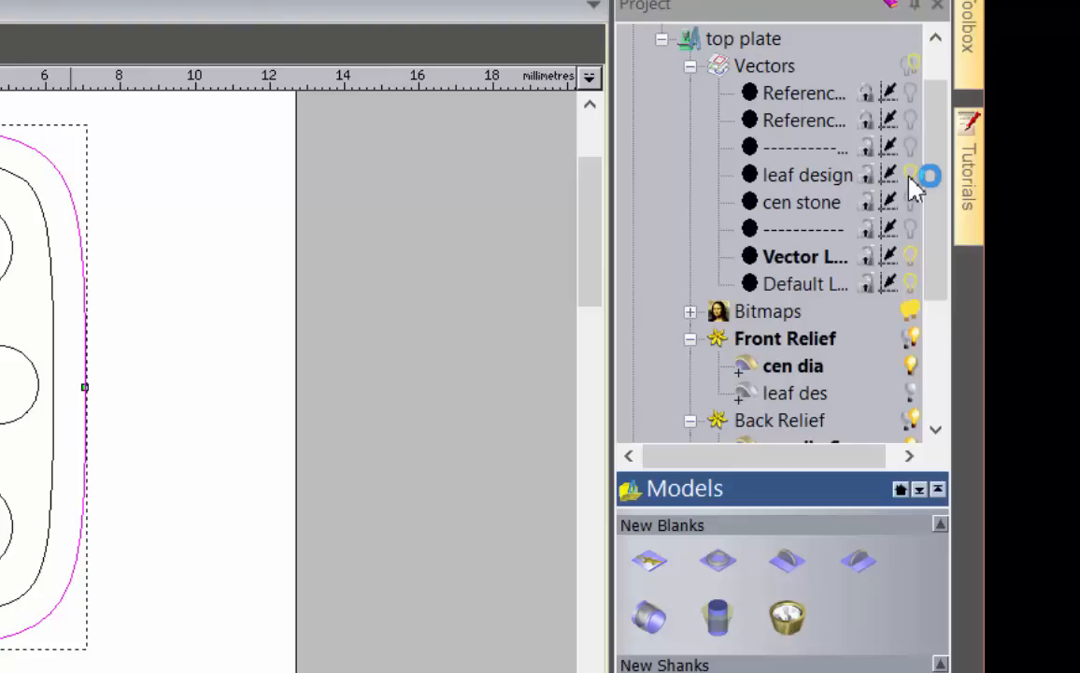
left_click(911, 177)
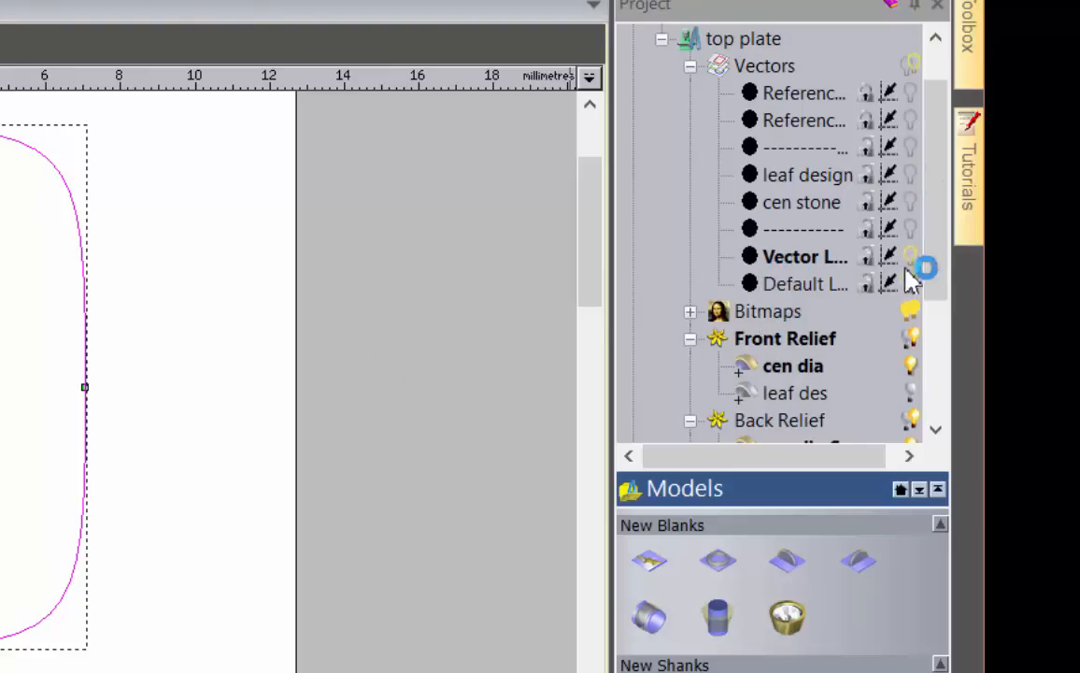
right_click(803, 261)
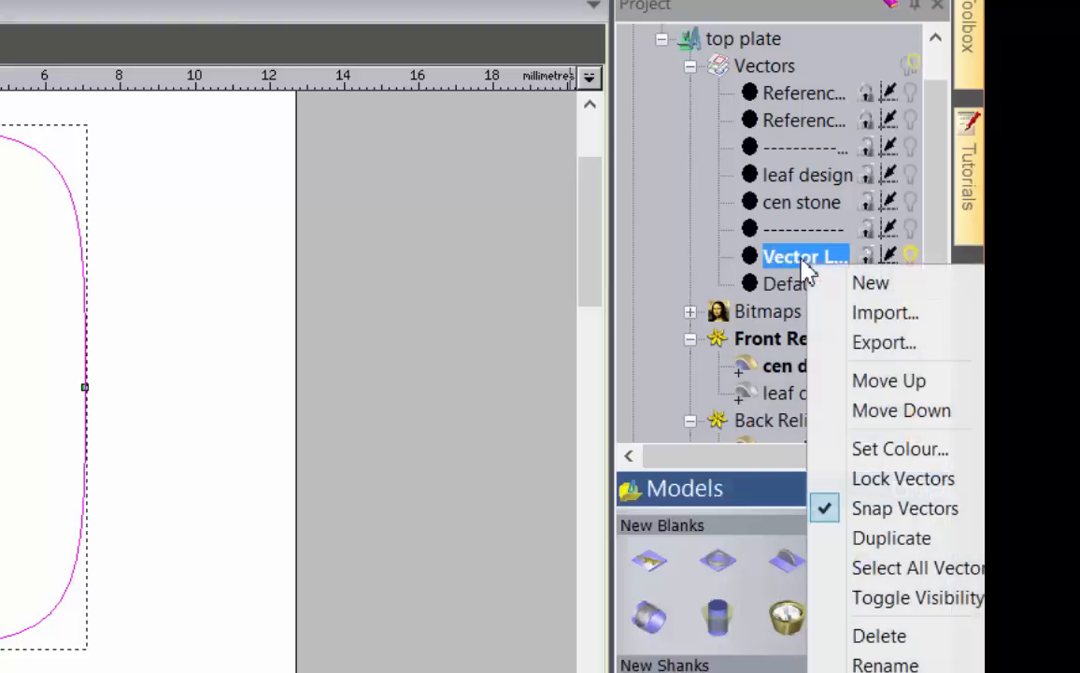
left_click(874, 637)
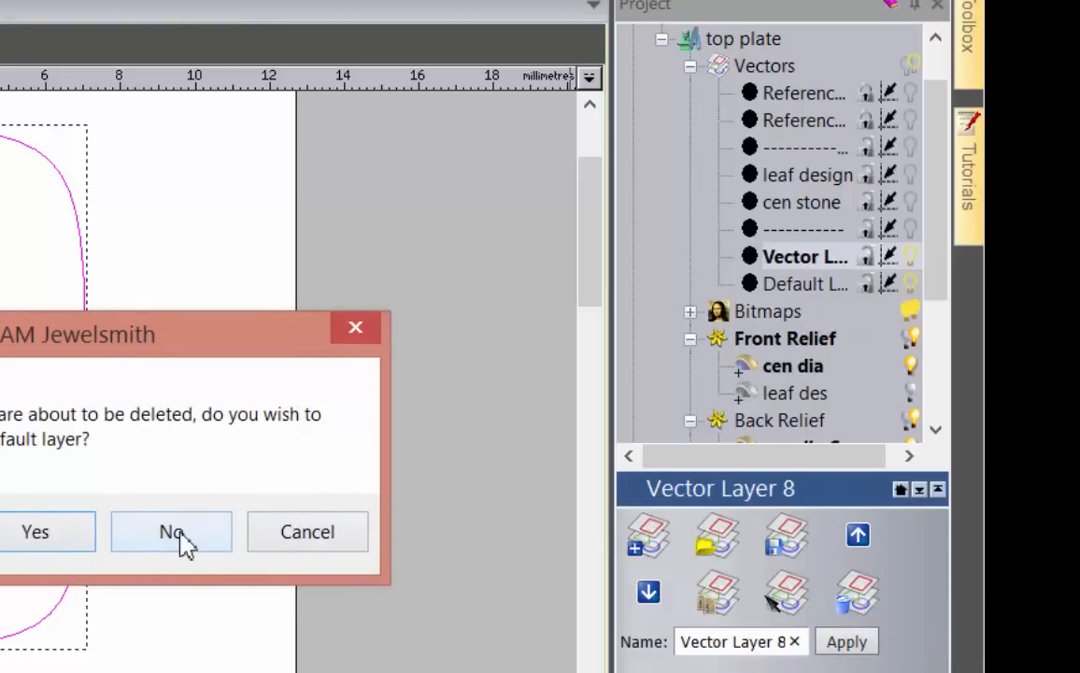
left_click(306, 534)
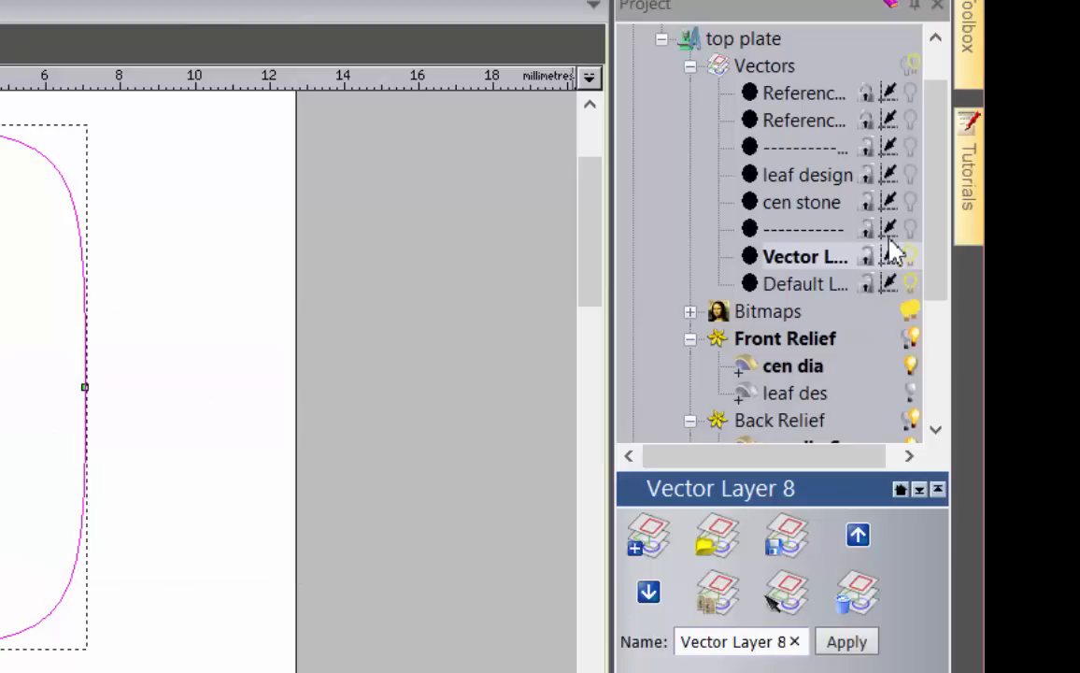
- Rename the new vector layer holding the outer outline as "gallery"
right_click(807, 256)
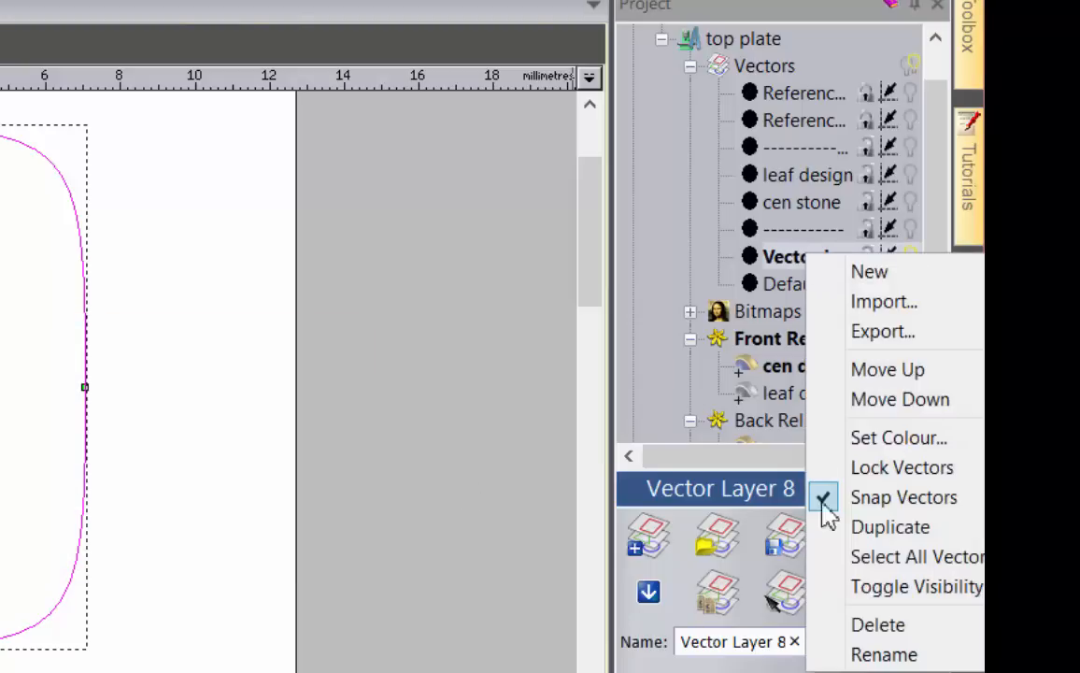
left_click(873, 654)
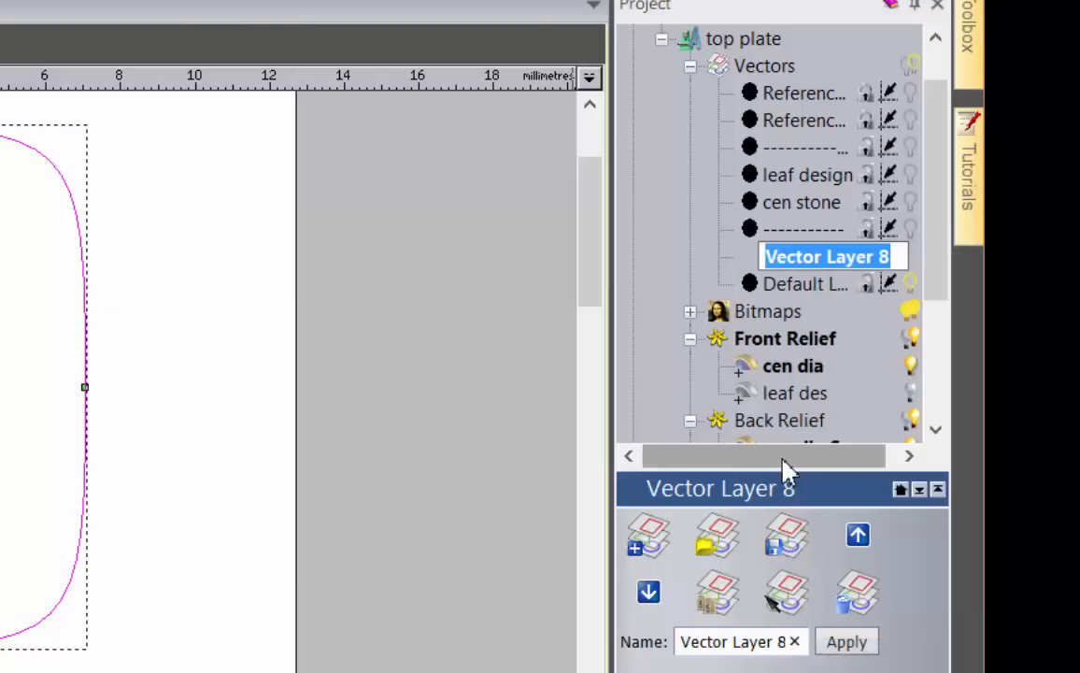
type("galle")
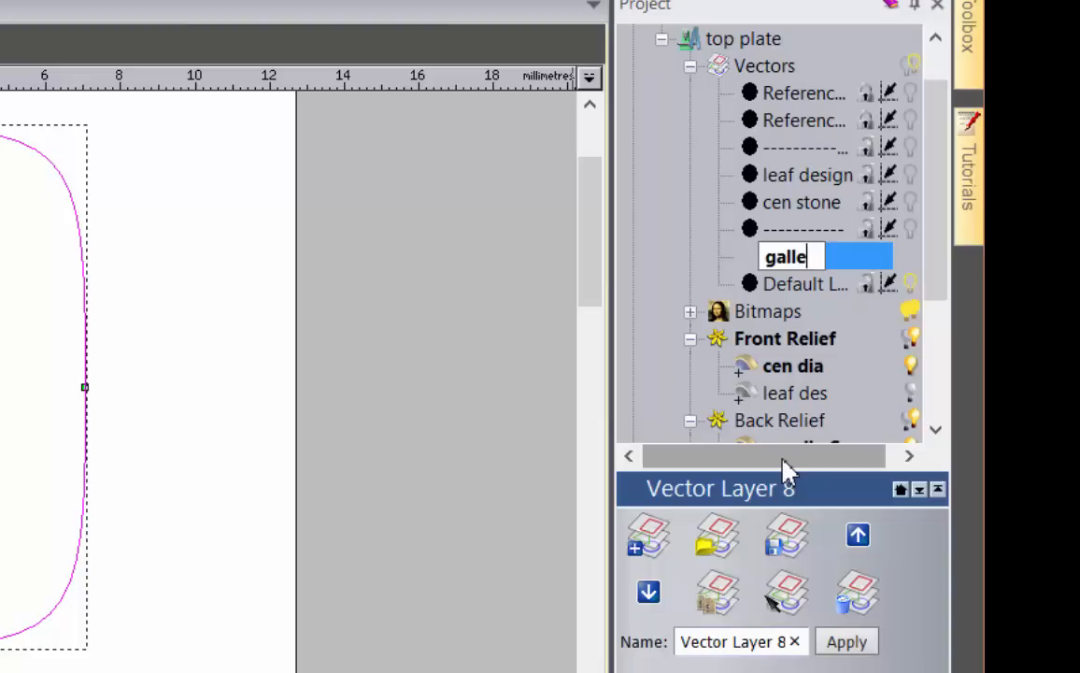
type("ry")
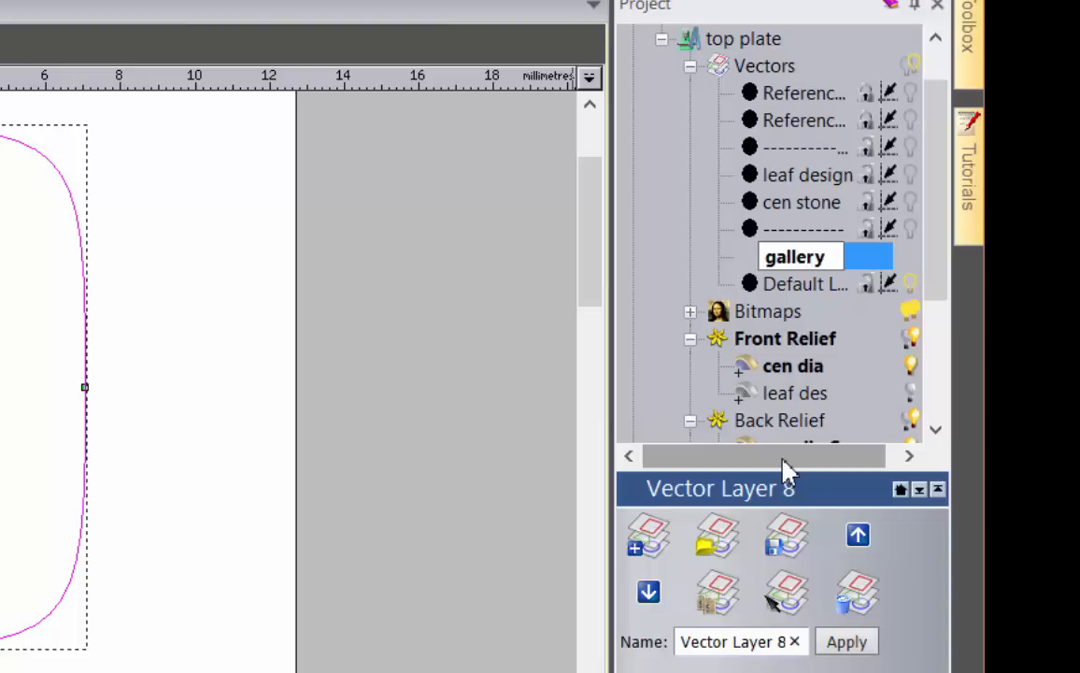
key("Return")
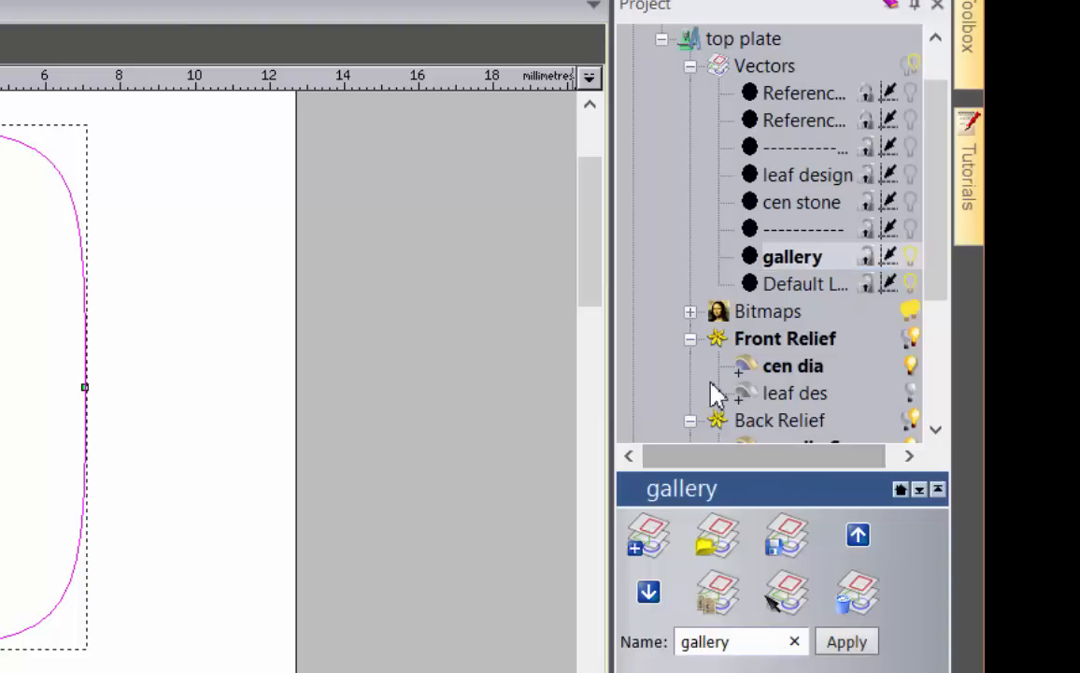
- Create another new vector layer and name it "---------" as a separator
right_click(768, 71)
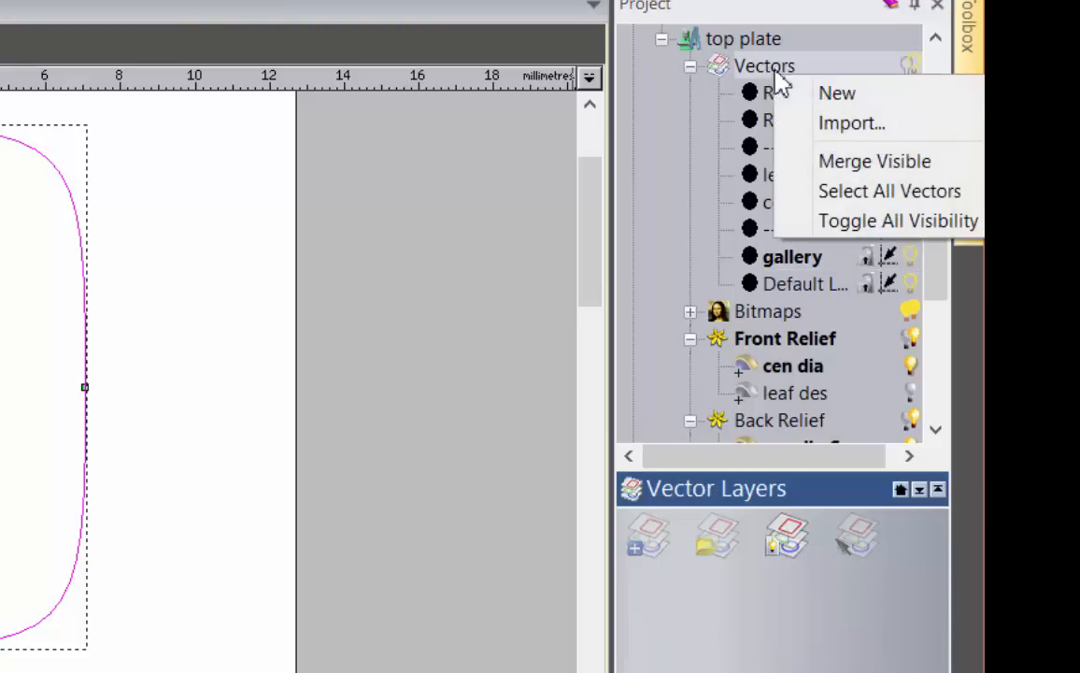
left_click(826, 92)
key("Return")
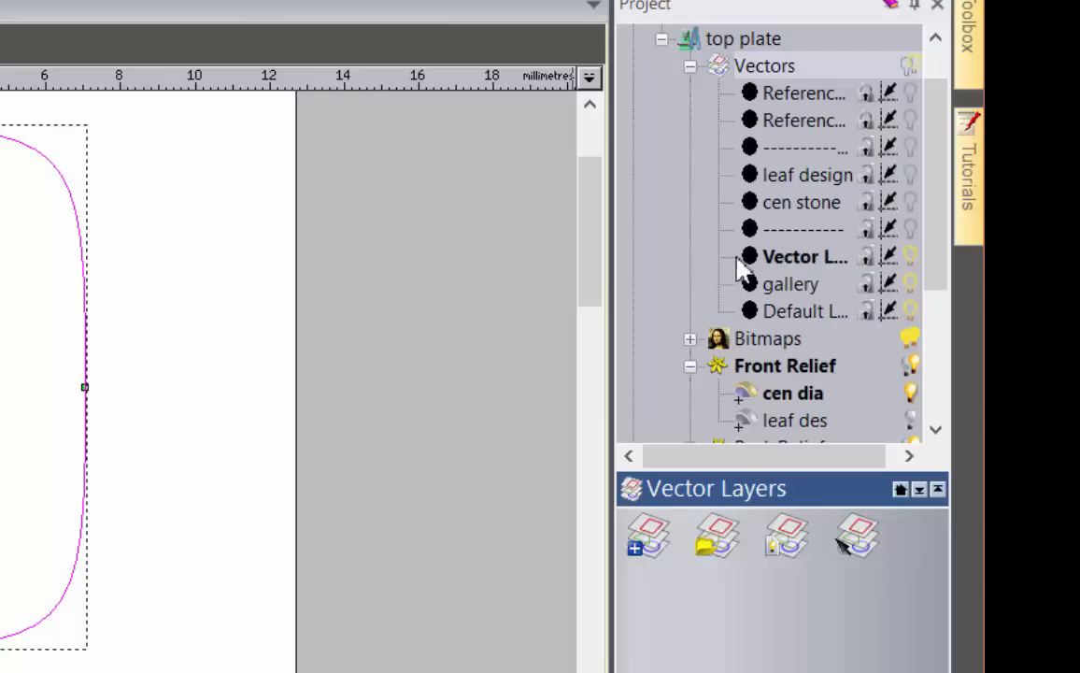
left_click(772, 258)
right_click(780, 266)
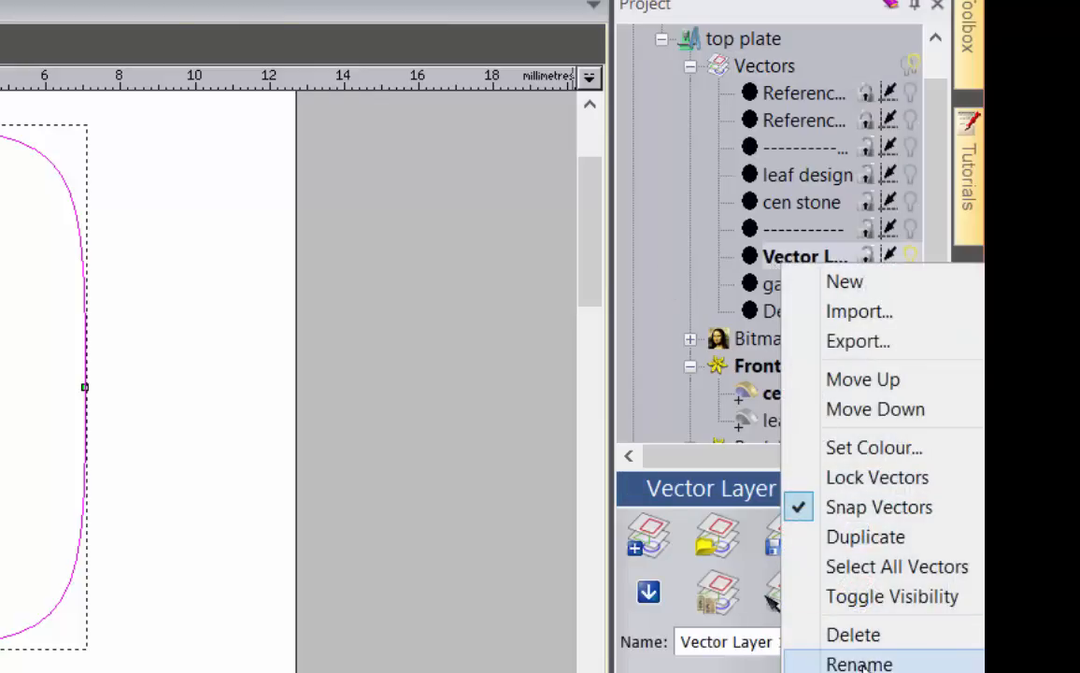
left_click(857, 663)
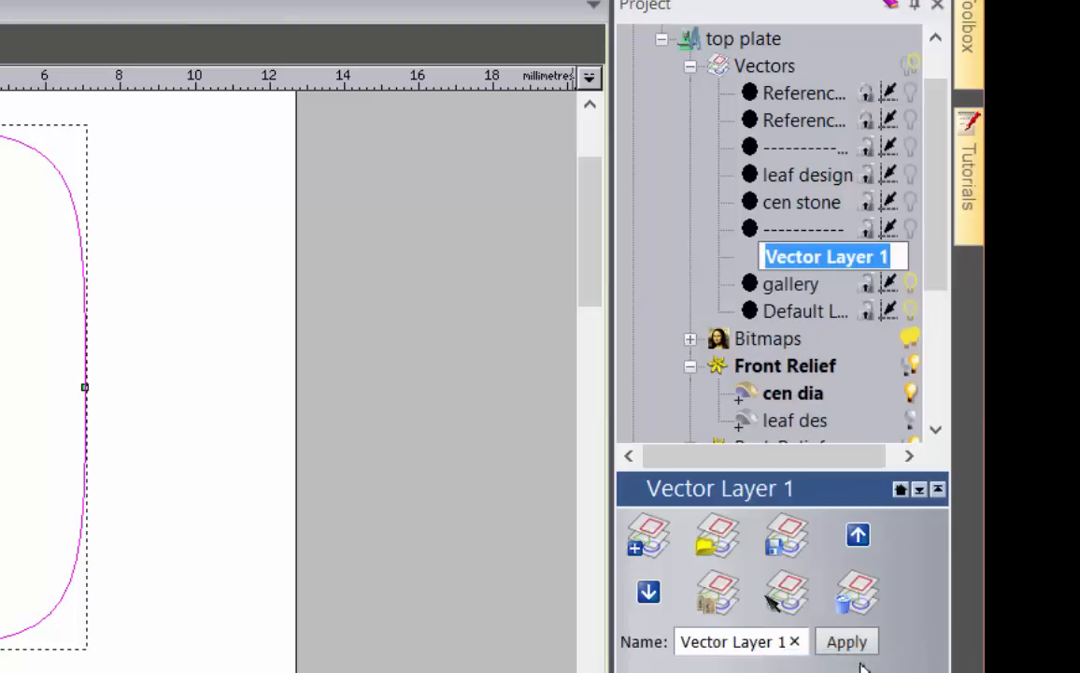
type("----------")
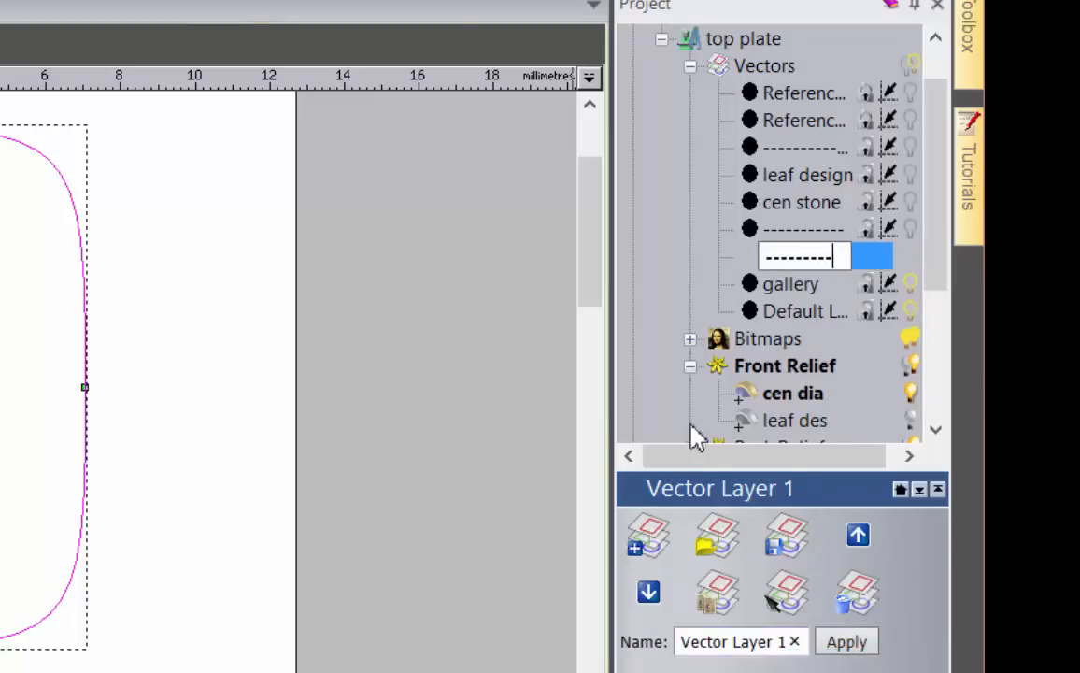
left_click(585, 379)
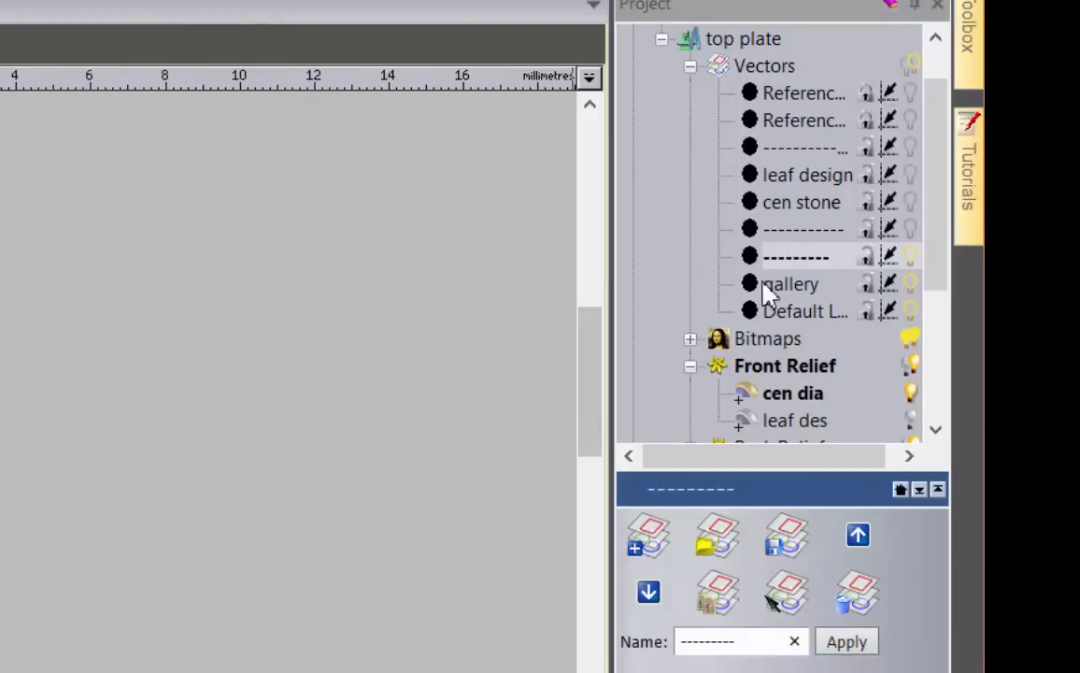
- Place the dashed separator layer directly below the gallery layer and make gallery the active vector layer
left_click_drag(786, 261, 795, 300)
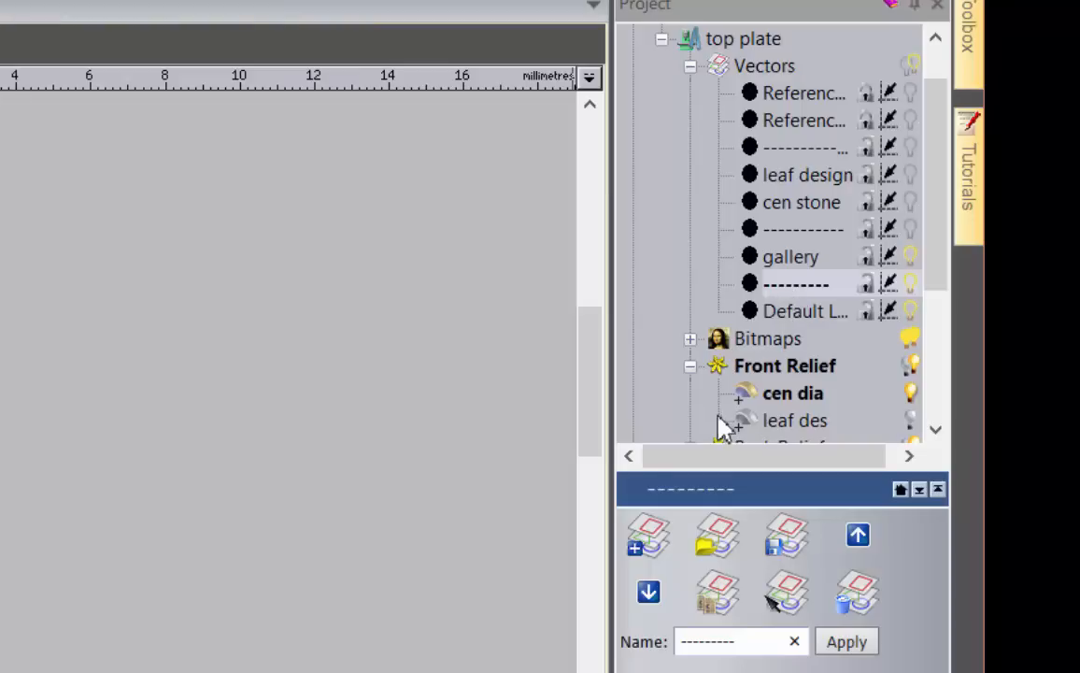
left_click(790, 262)
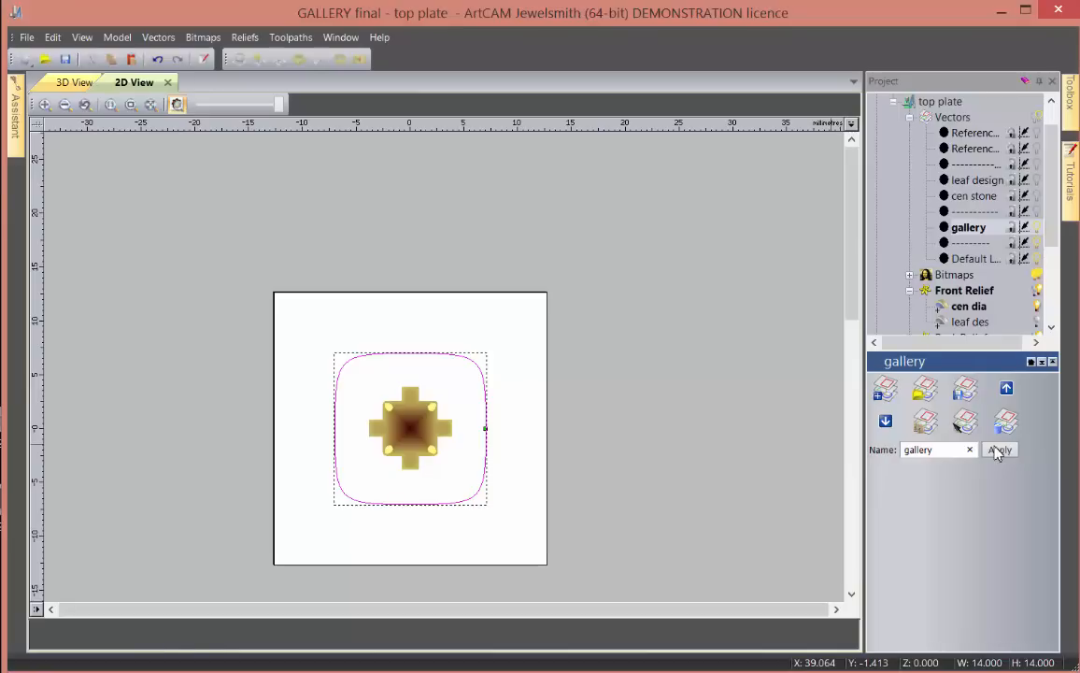
scroll(945, 238, "down", 2)
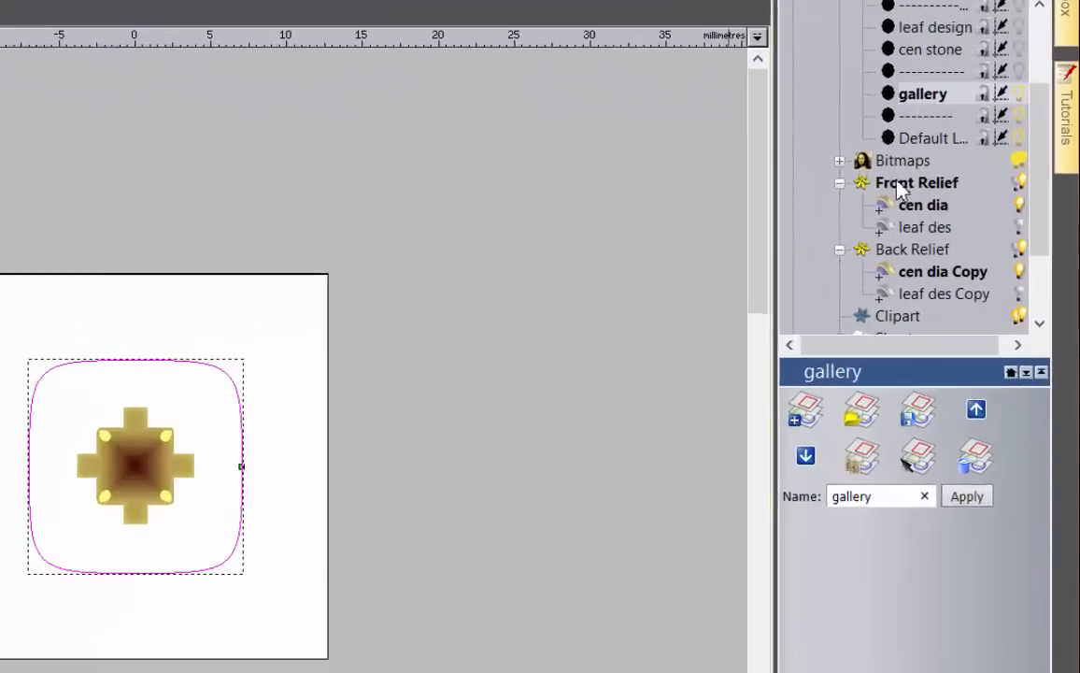
- Create a new front relief layer named "gallery" and hide the front relief layer cen dia
right_click(900, 187)
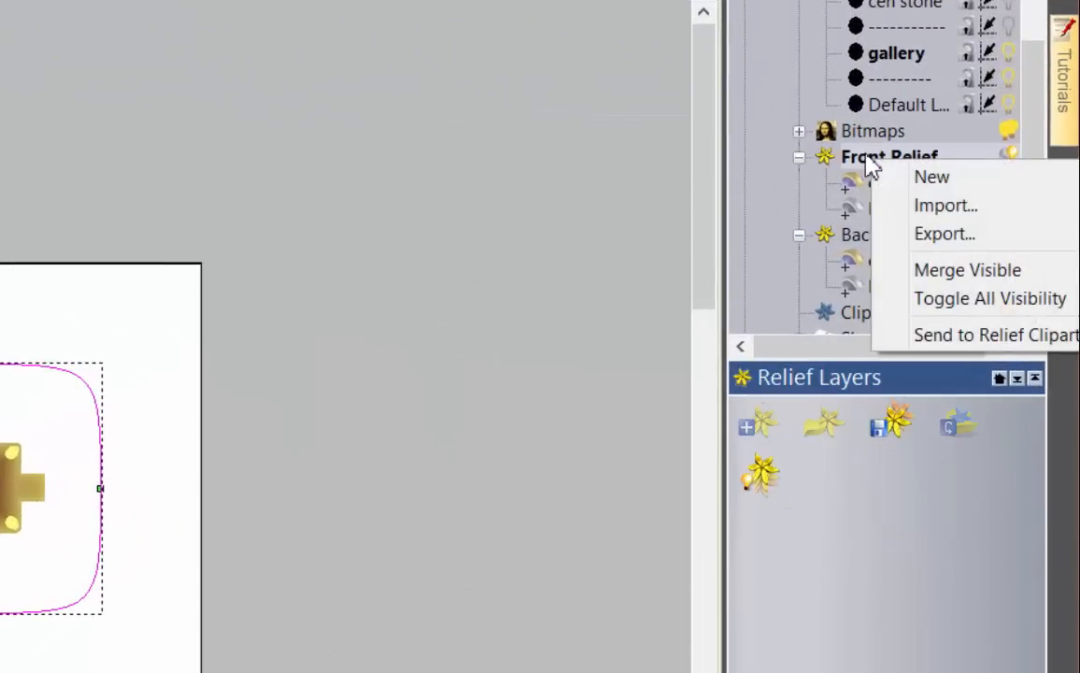
left_click(934, 177)
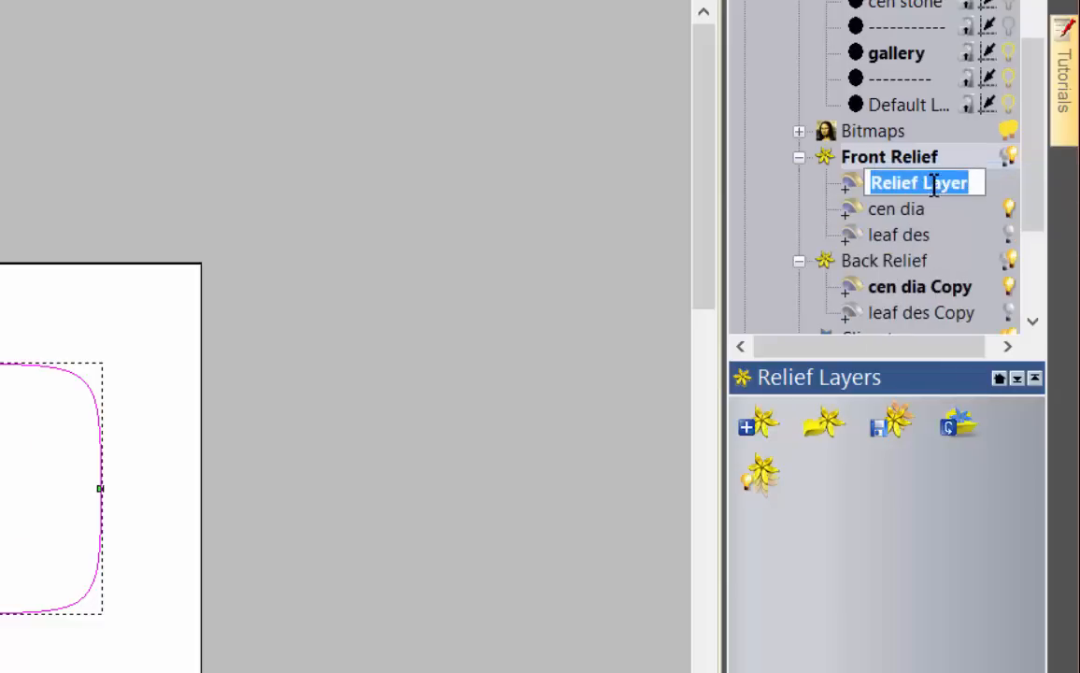
type("ga")
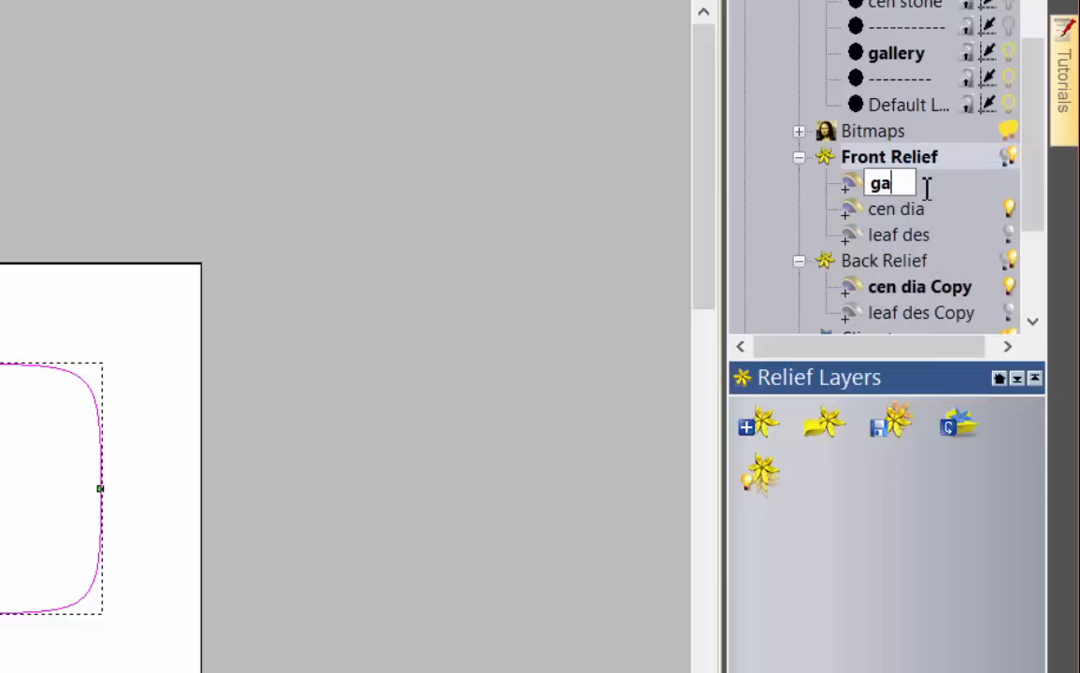
type("llery")
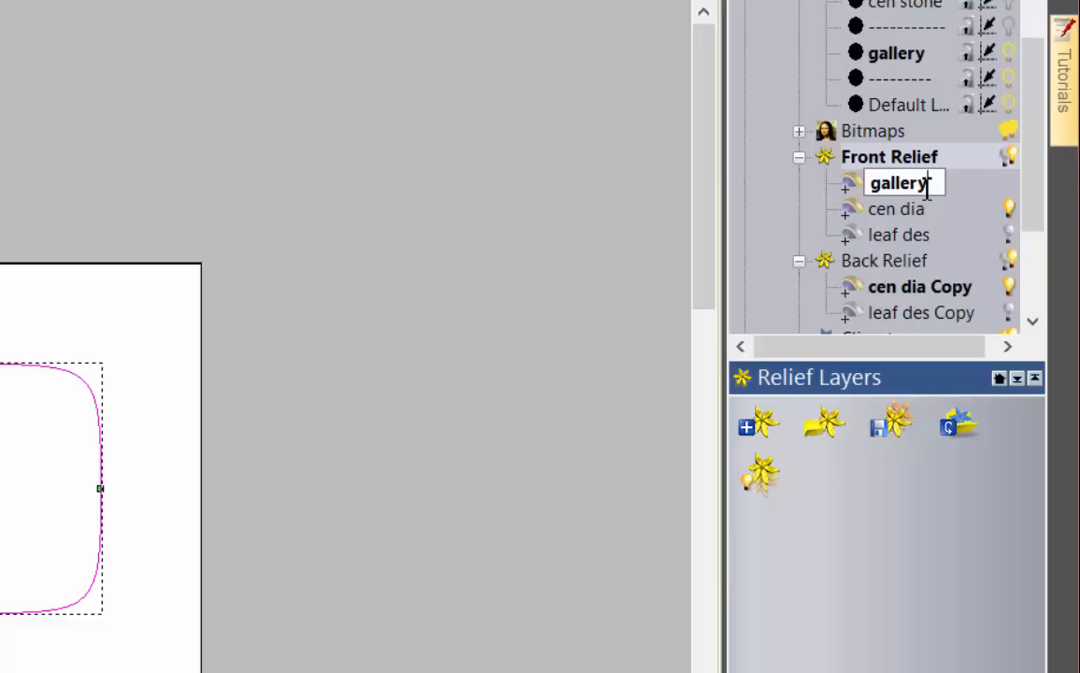
left_click(490, 284)
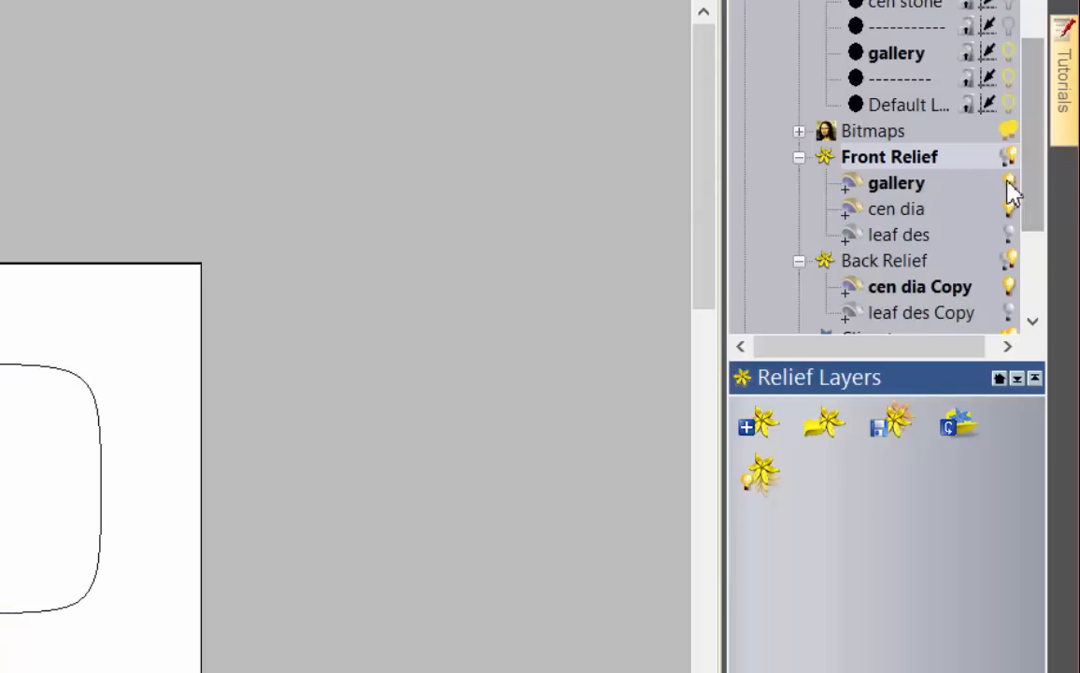
left_click(1009, 208)
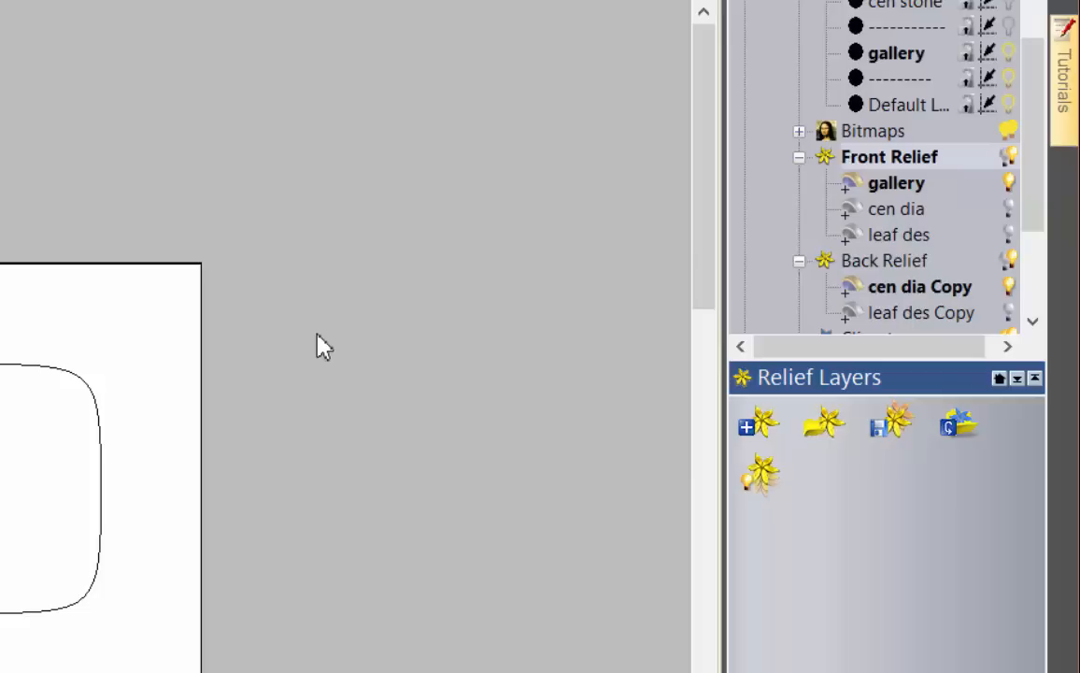
- Create a new back relief layer named "gallery"
left_click(885, 264)
right_click(883, 266)
left_click(945, 282)
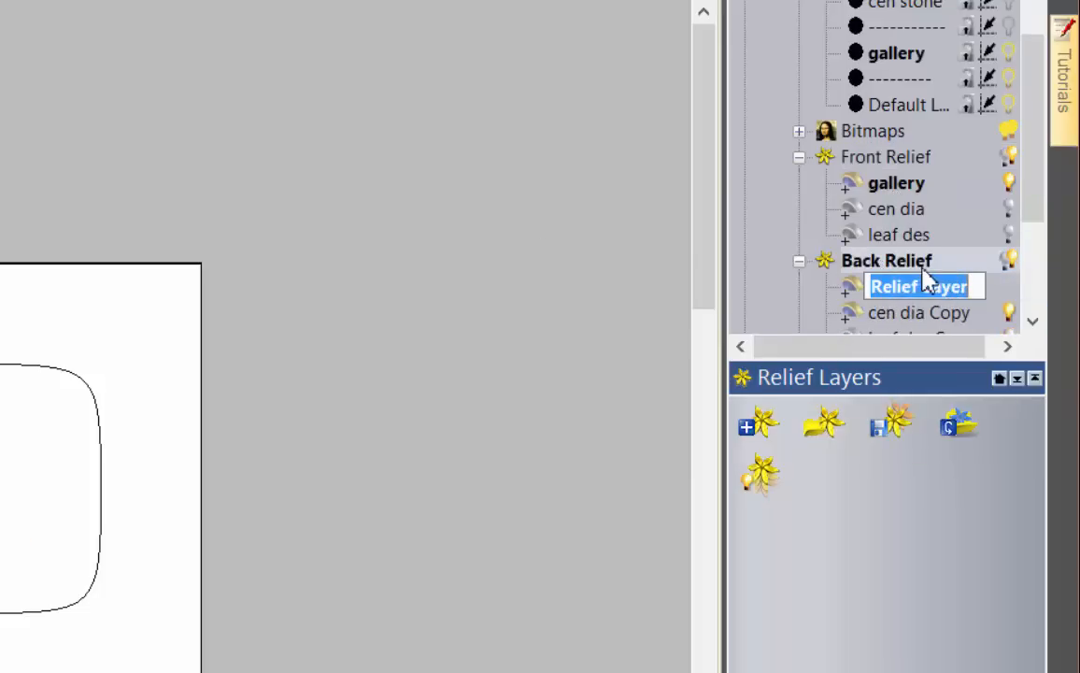
type("gallery")
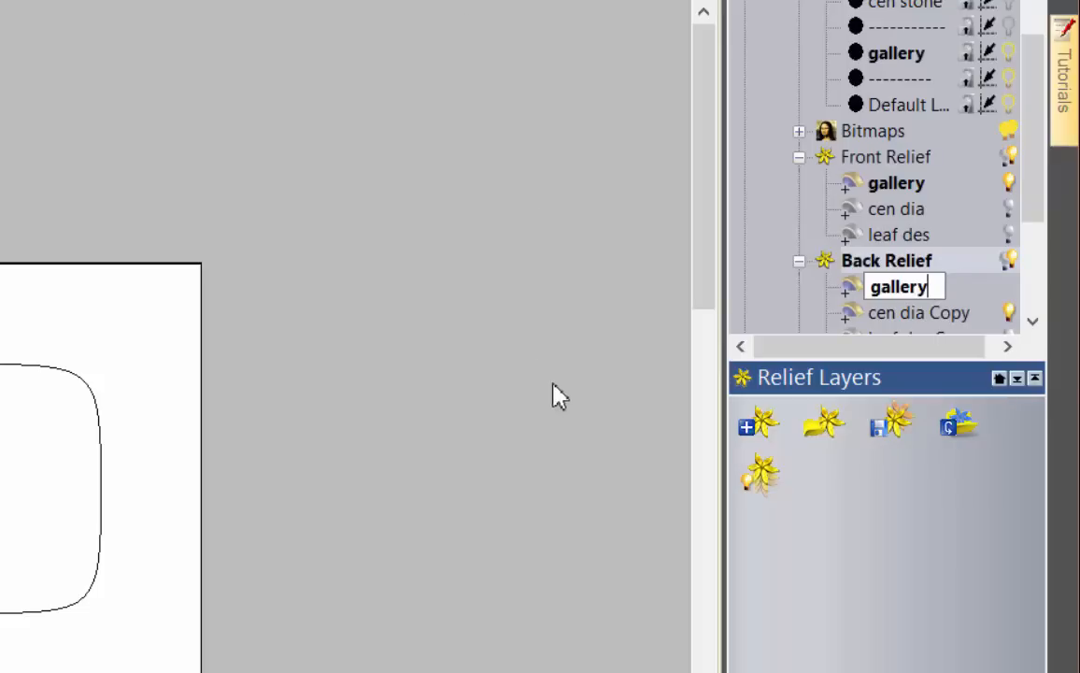
key("Return")
left_click_drag(948, 383, 939, 496)
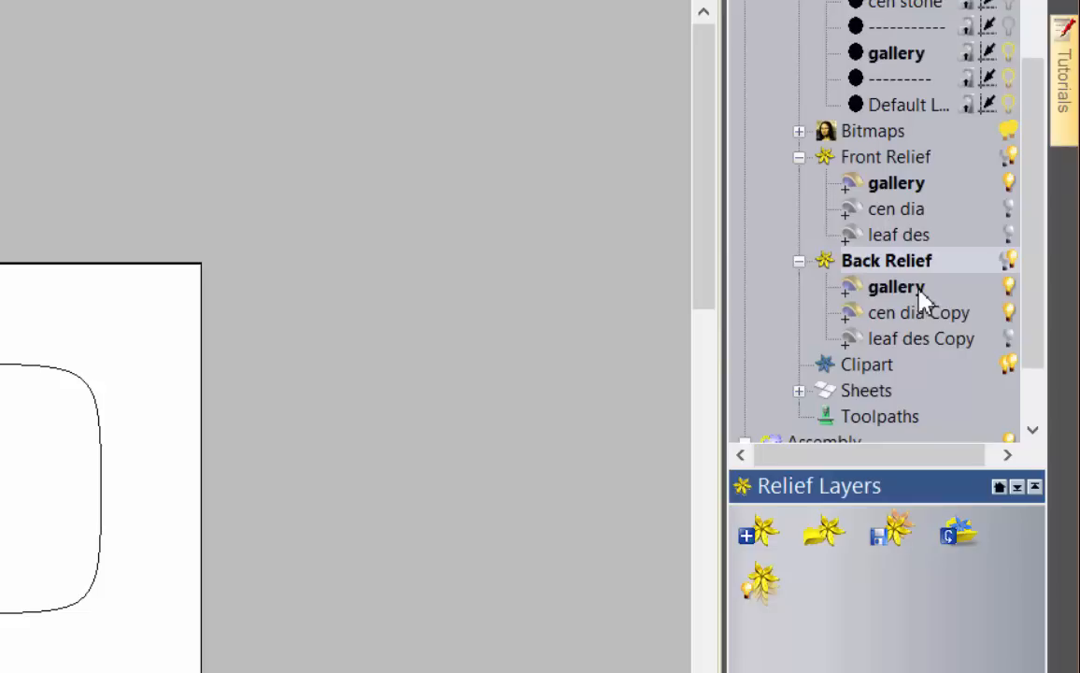
- Show the 3D view, hide the blue leaf and stone setting model, and turn off the cen dia Copy back relief layer
key("F3")
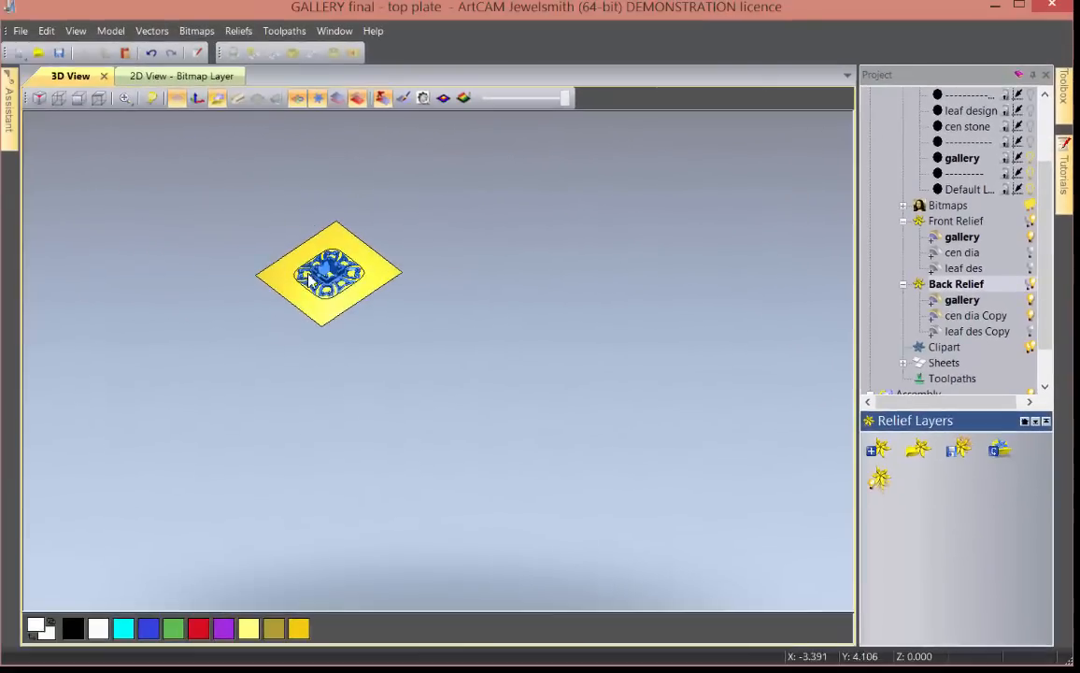
scroll(309, 279, "up", 5)
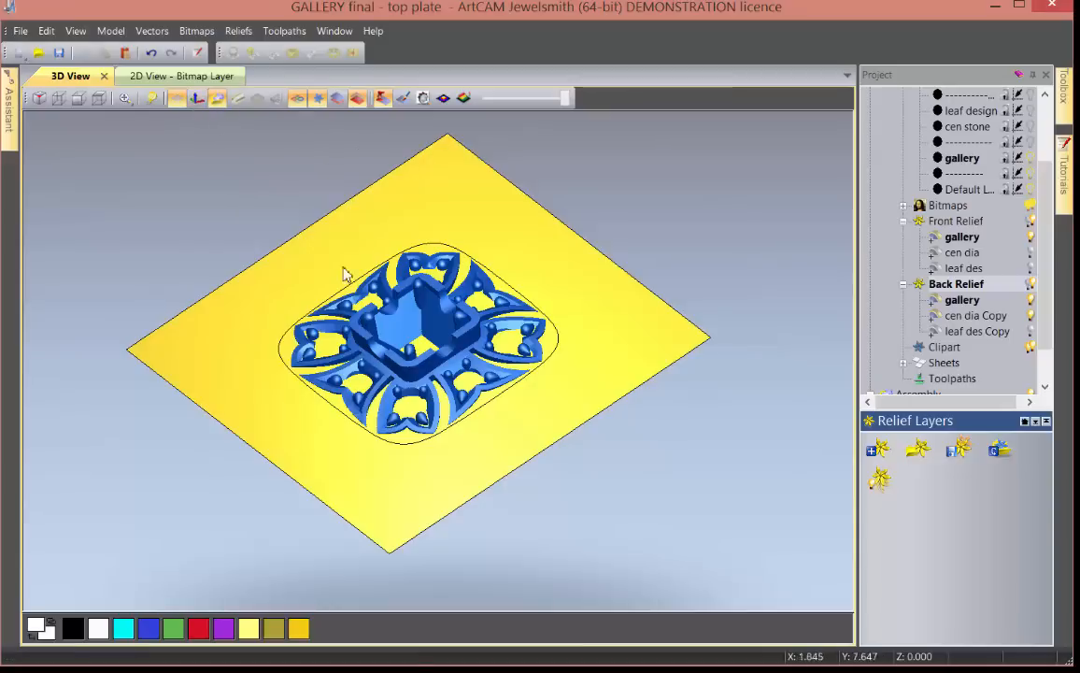
left_click(176, 98)
left_click_drag(410, 405, 393, 321)
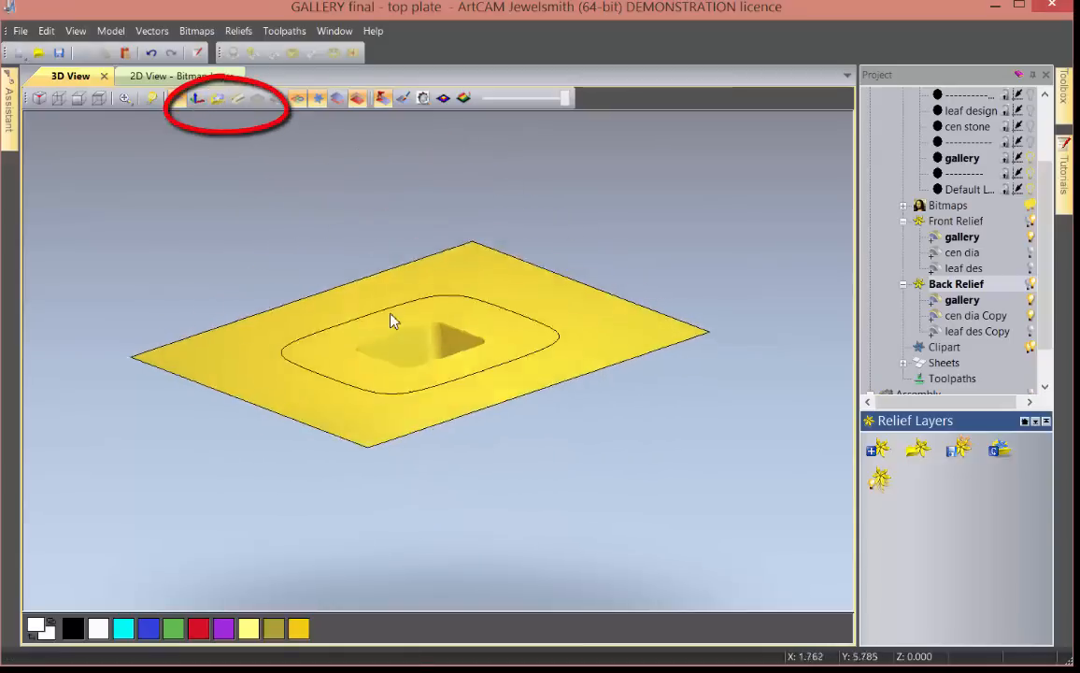
mouse_move(641, 366)
left_mouse_down()
mouse_move(526, 424)
mouse_move(455, 236)
mouse_move(403, 313)
mouse_move(423, 273)
mouse_move(485, 306)
left_mouse_up()
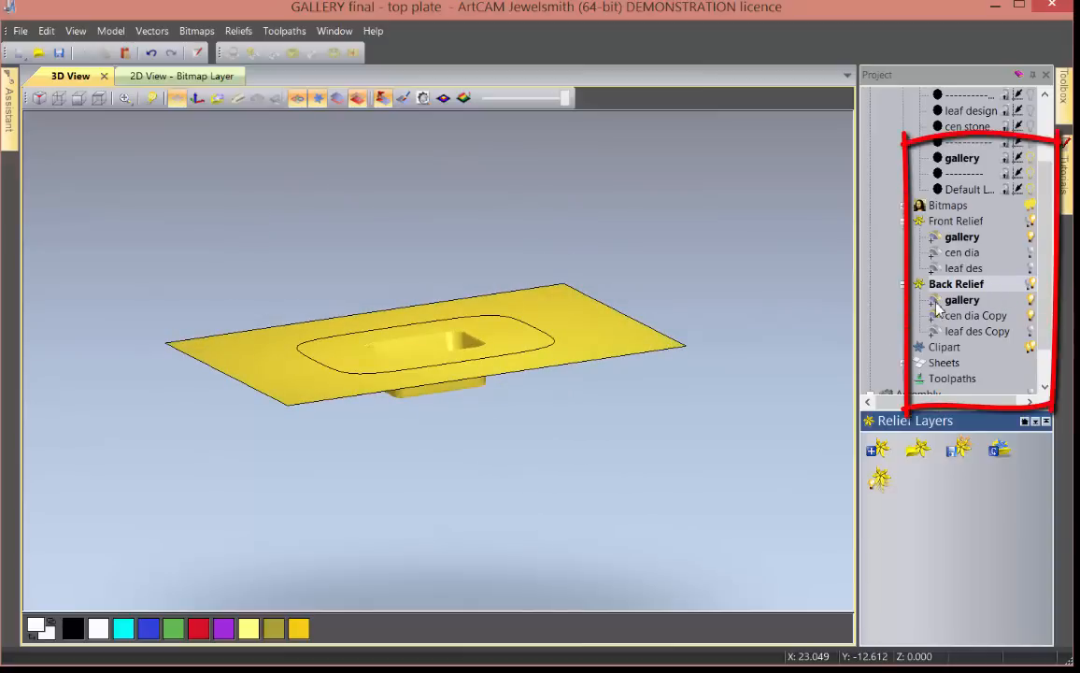
left_click(1031, 317)
mouse_move(579, 337)
left_mouse_down()
mouse_move(573, 279)
mouse_move(515, 424)
mouse_move(535, 432)
left_mouse_up()
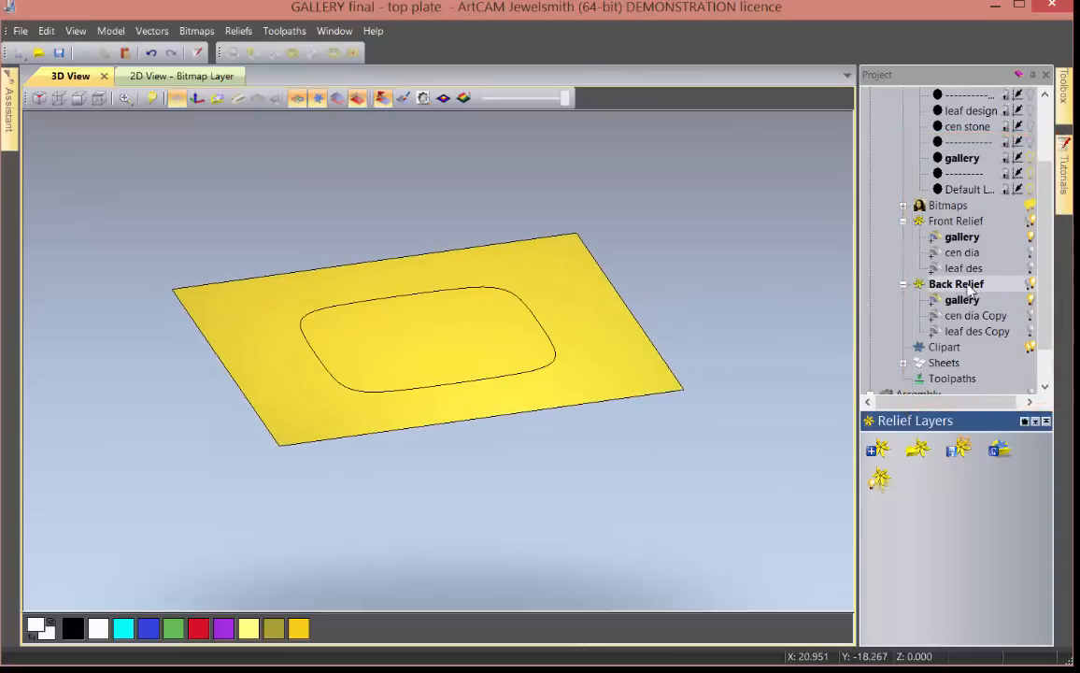
- Select the back relief gallery layer, open the Shape Editor for the rounded-square outline, and choose the Square profile
left_click(962, 299)
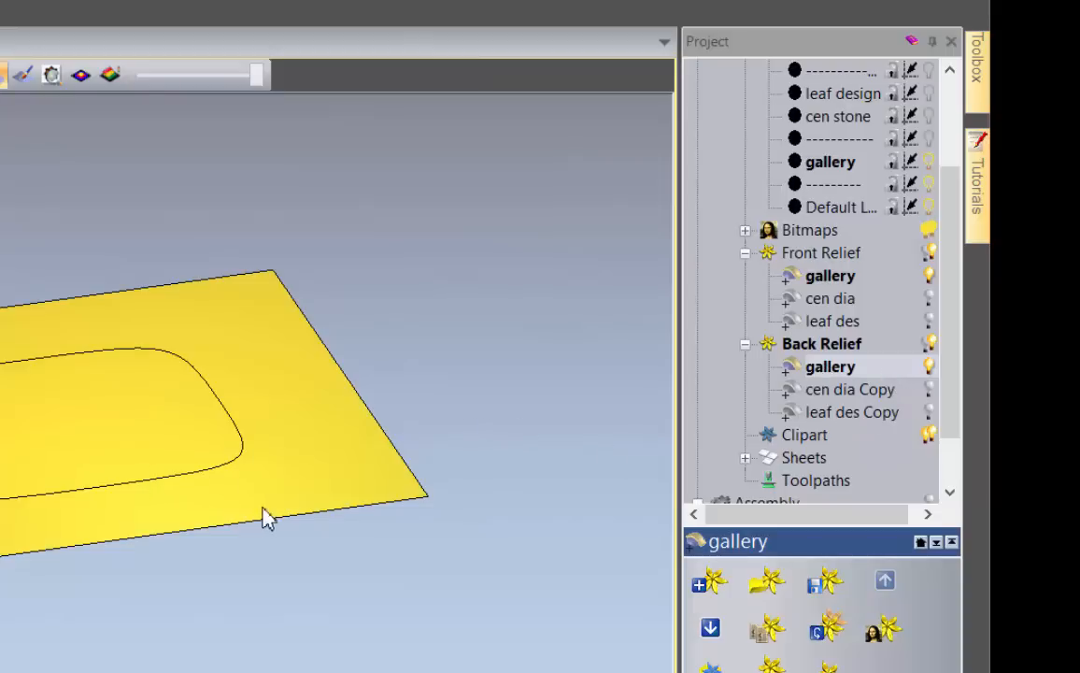
left_click_drag(265, 516, 184, 439)
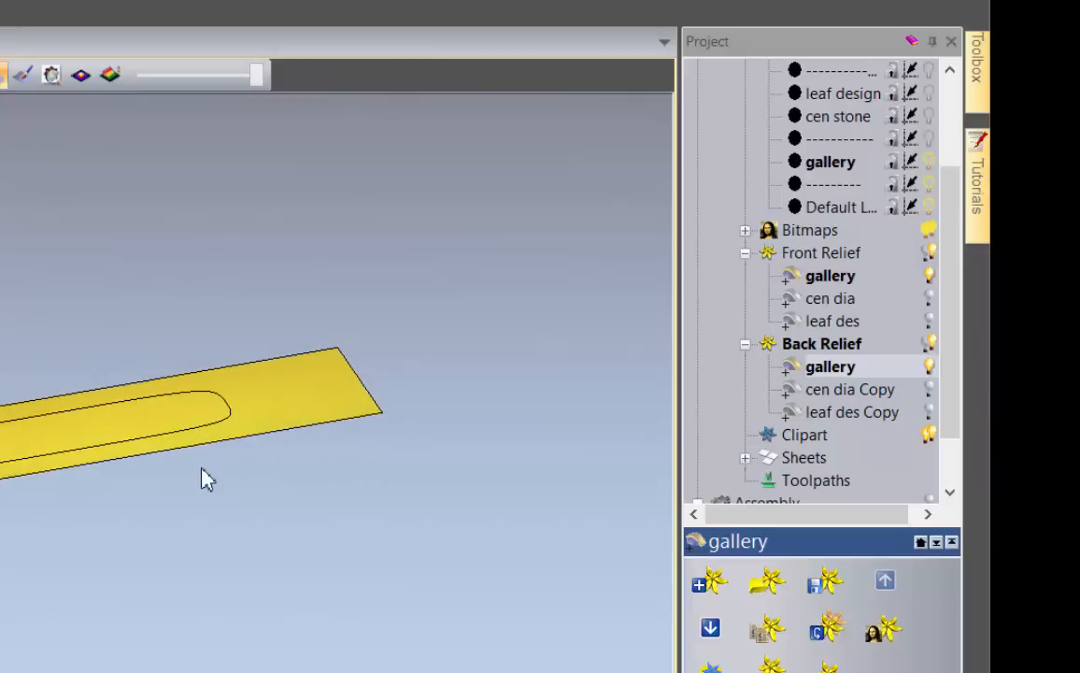
left_click_drag(230, 454, 239, 585)
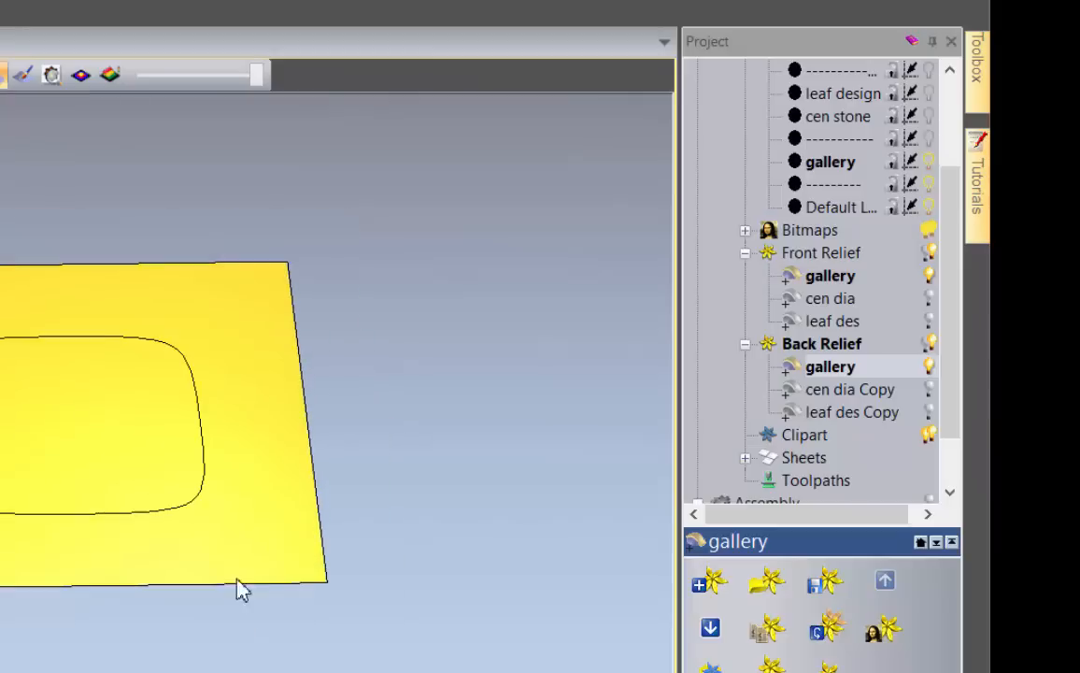
left_click(191, 508)
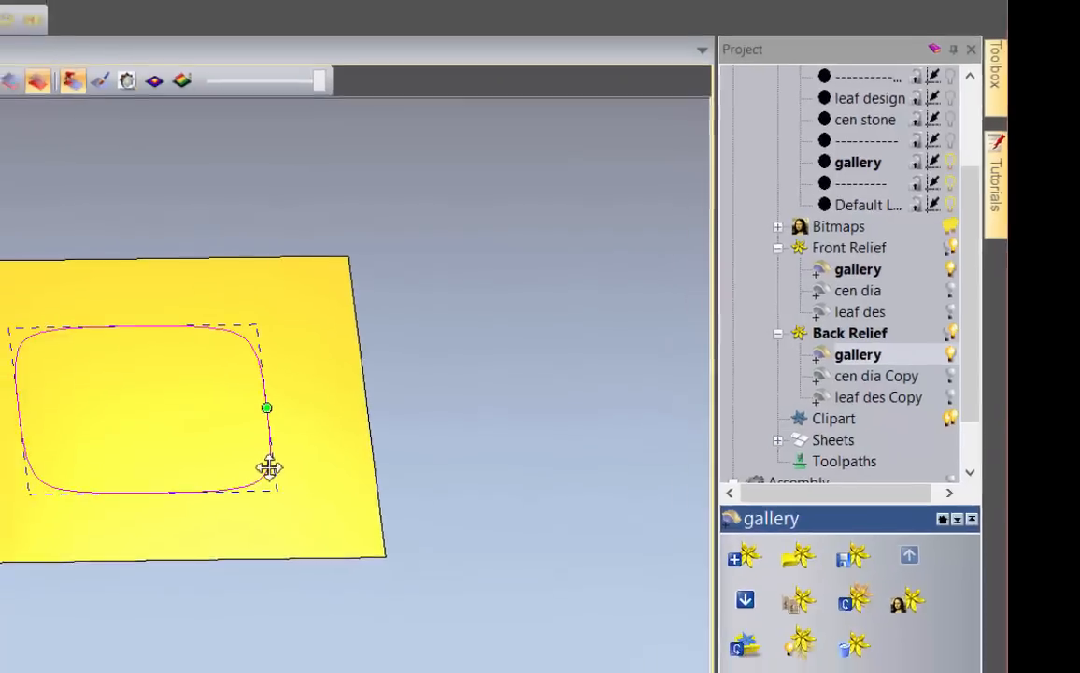
double_click(204, 486)
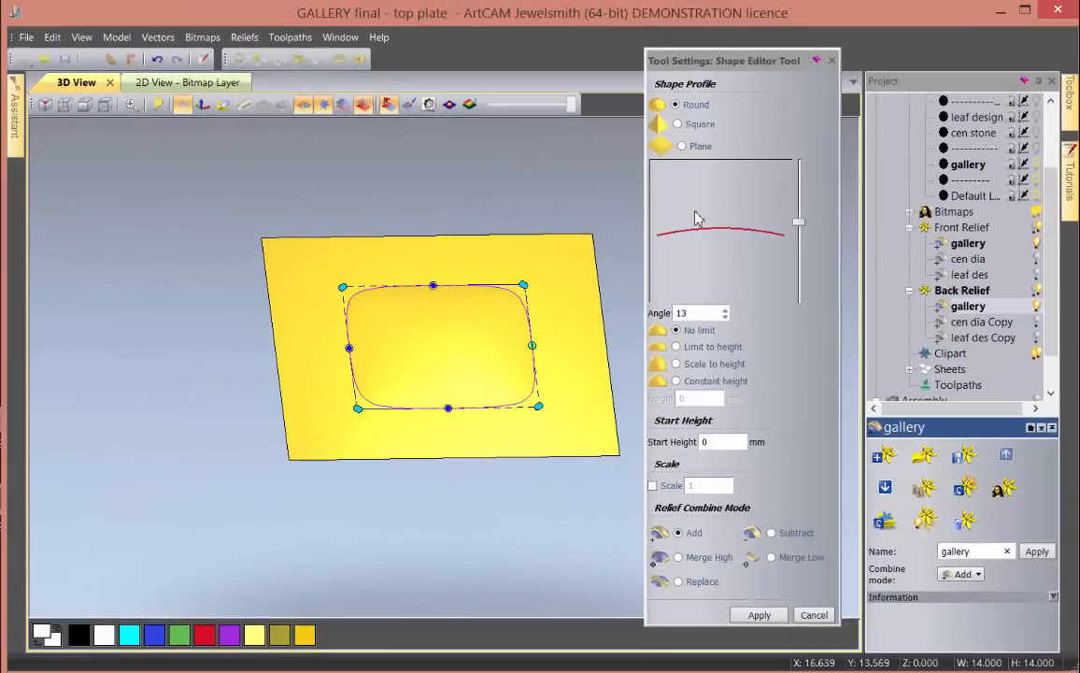
left_click(677, 123)
- Try negative profile angles of -79, -72 and -76 to project the shape downward, consulting the reference ring photos
left_click_drag(461, 375, 420, 279)
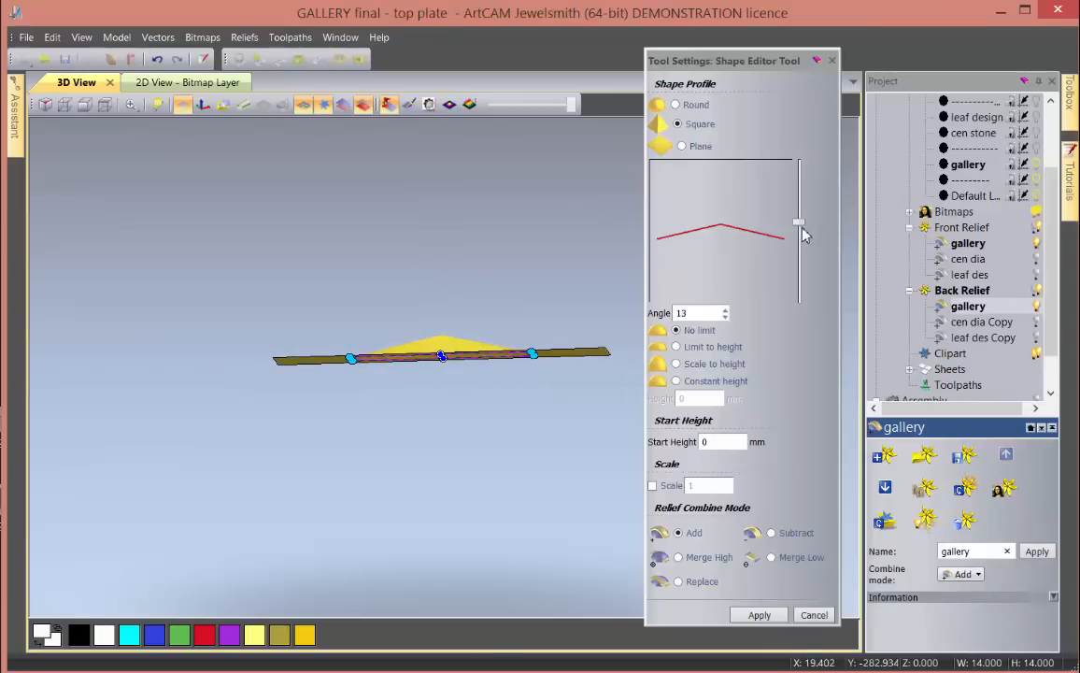
left_click_drag(803, 233, 801, 295)
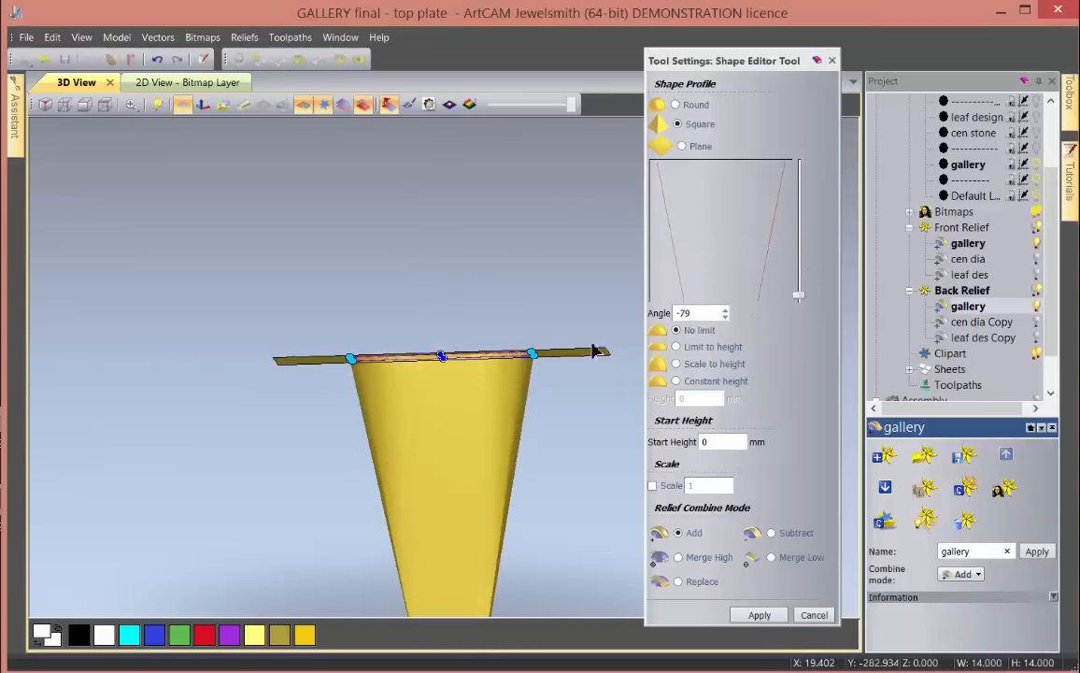
left_click_drag(594, 350, 330, 320)
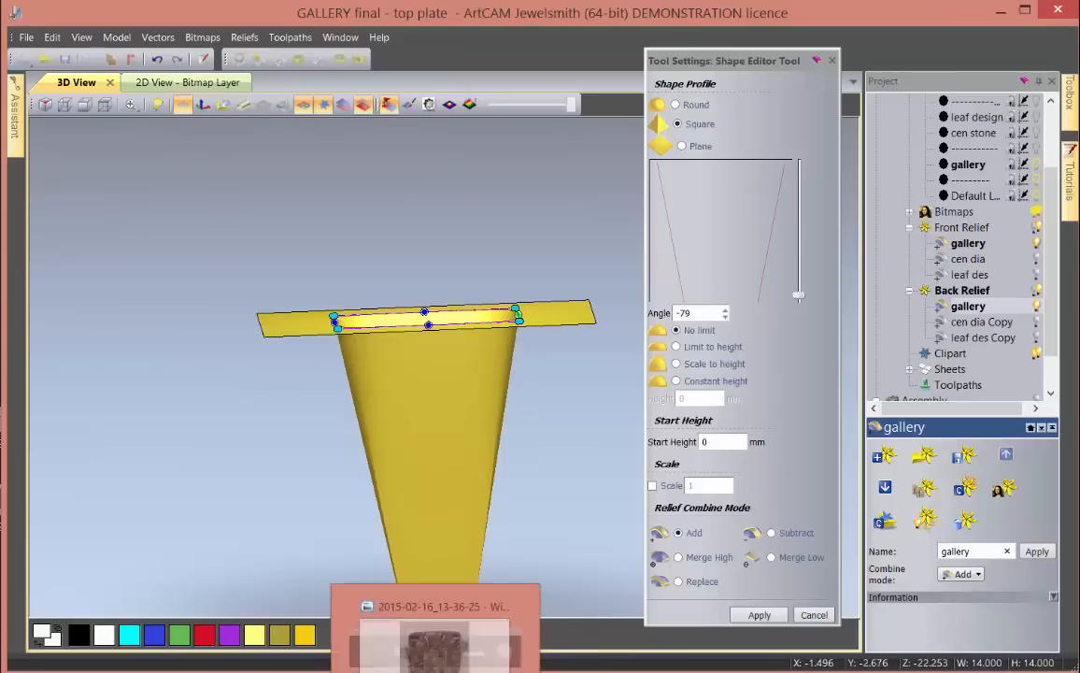
left_click(452, 665)
left_click(576, 661)
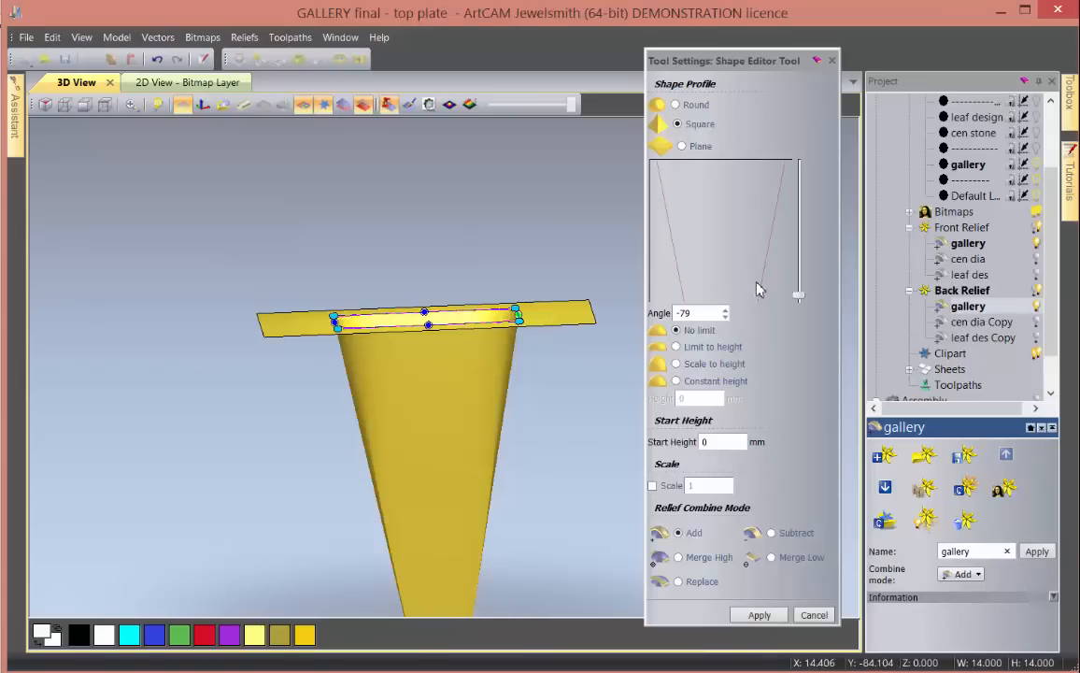
mouse_move(796, 299)
left_mouse_down()
mouse_move(795, 266)
mouse_move(788, 290)
left_mouse_up()
left_click_drag(473, 407, 514, 403)
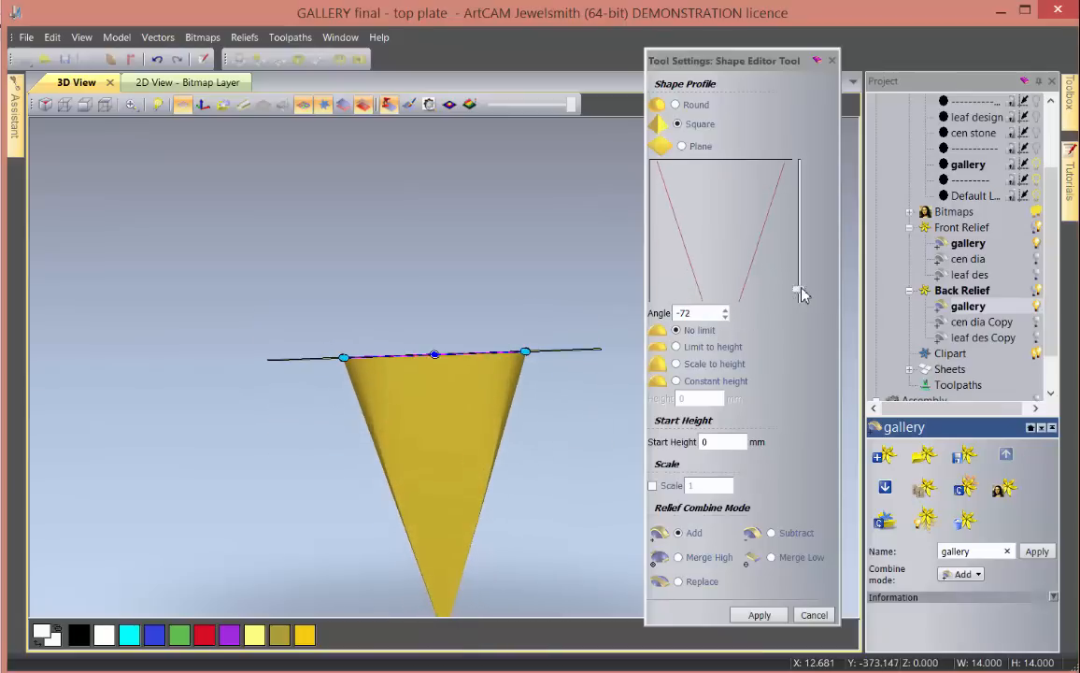
left_click_drag(801, 290, 801, 293)
left_click_drag(802, 294, 799, 292)
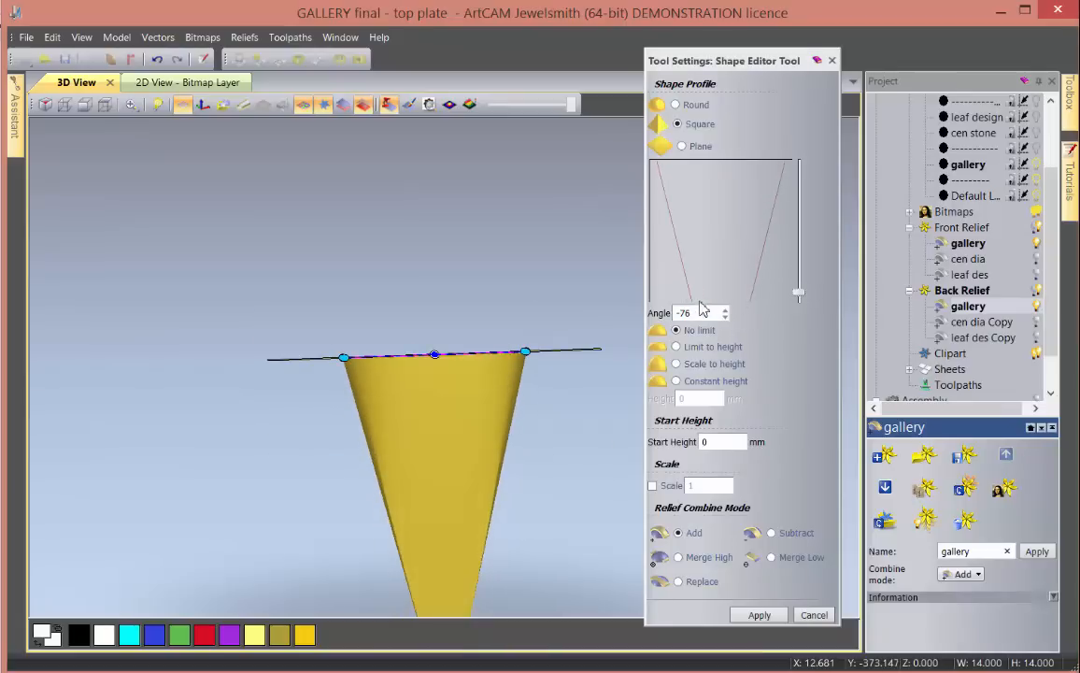
- Set the profile angle to 75 and the relief combine mode to Subtract
double_click(698, 312)
type("75")
key("Return")
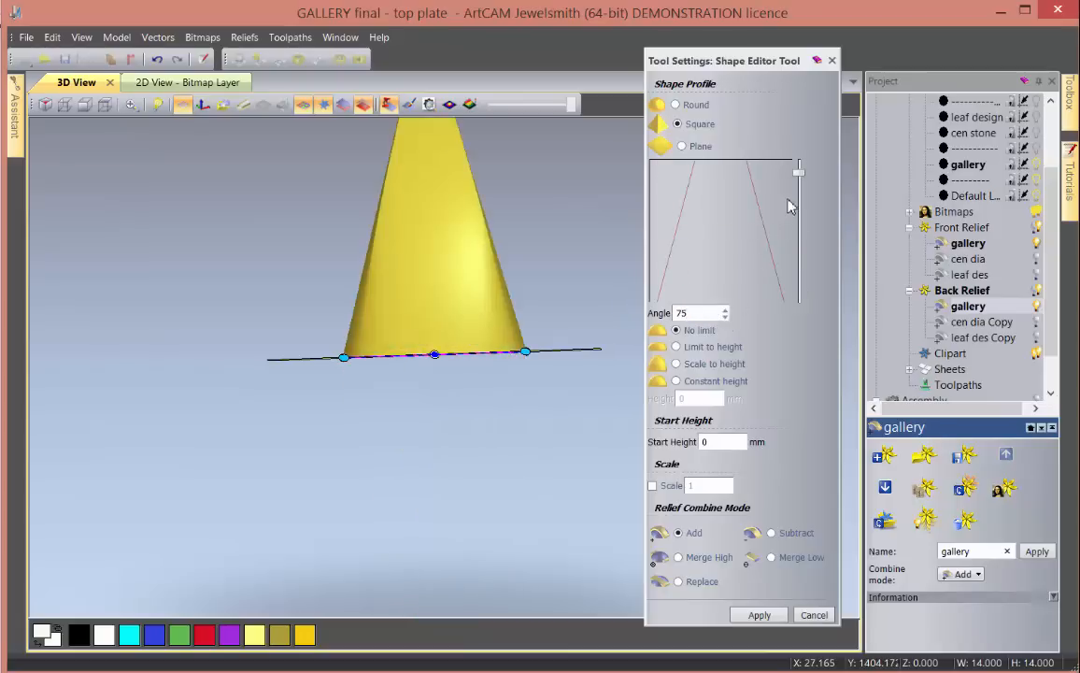
left_click(771, 533)
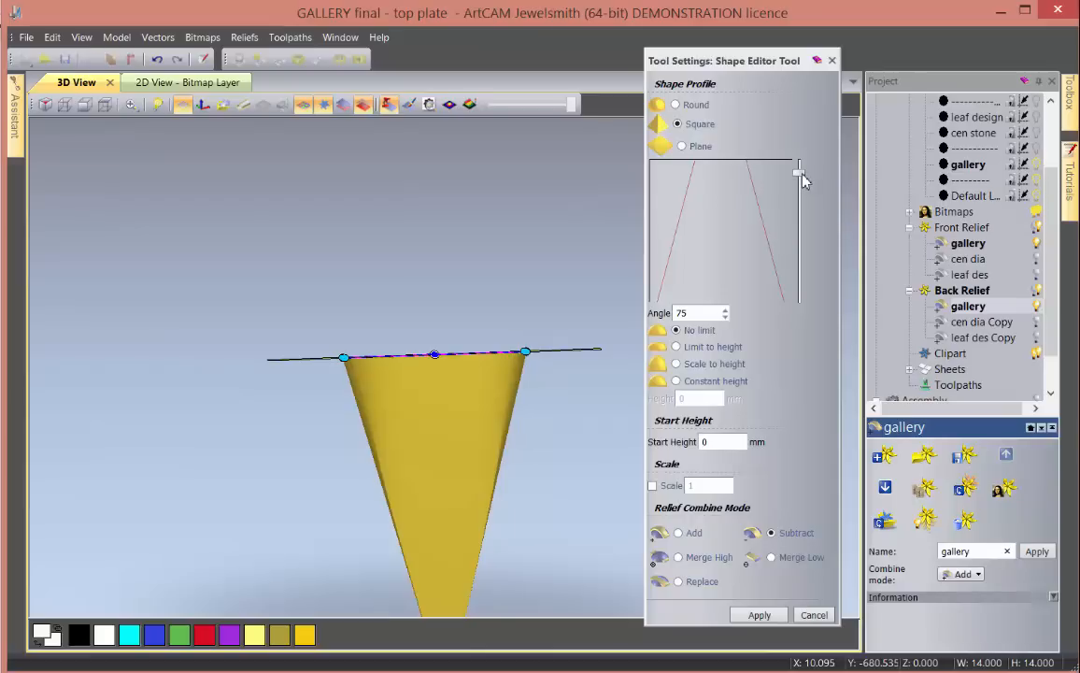
- Try profile angles of 70 and 68 for the subtracted shape, and return the angle to 75
left_click_drag(804, 180, 800, 177)
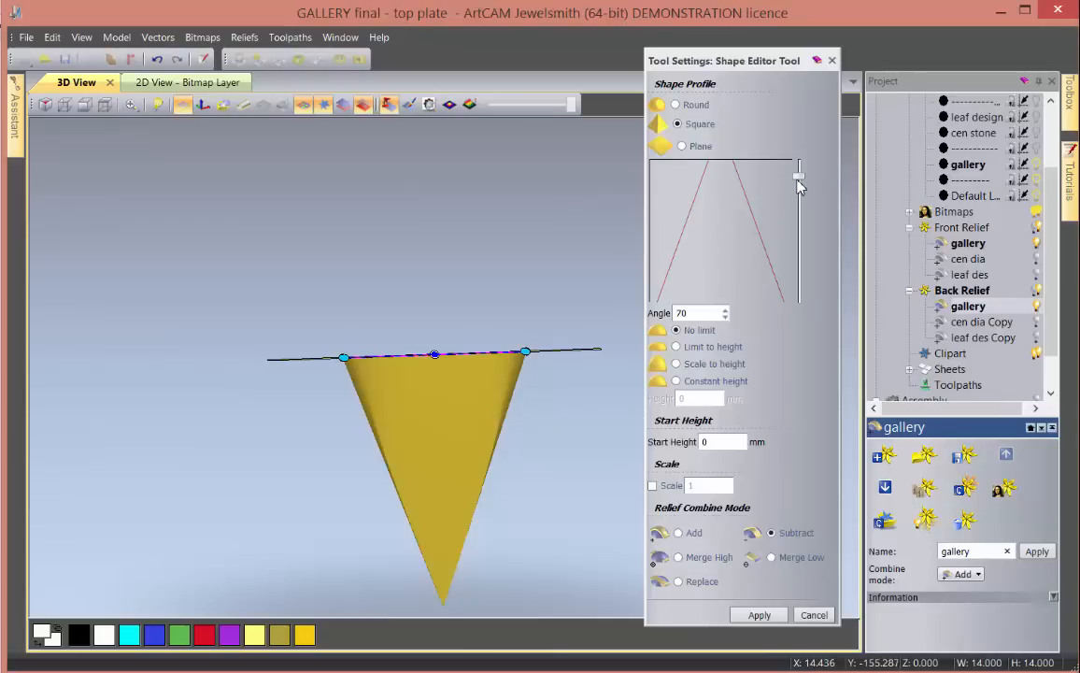
mouse_move(798, 181)
left_mouse_down()
mouse_move(798, 164)
mouse_move(799, 182)
left_mouse_up()
left_click_drag(698, 313, 646, 308)
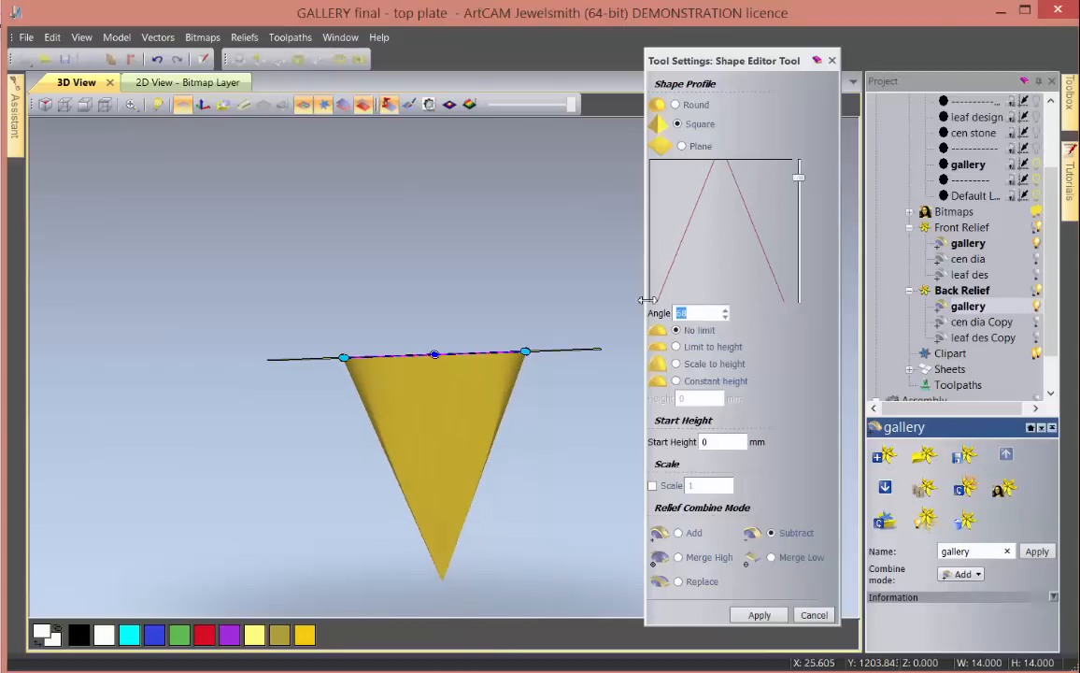
type("75")
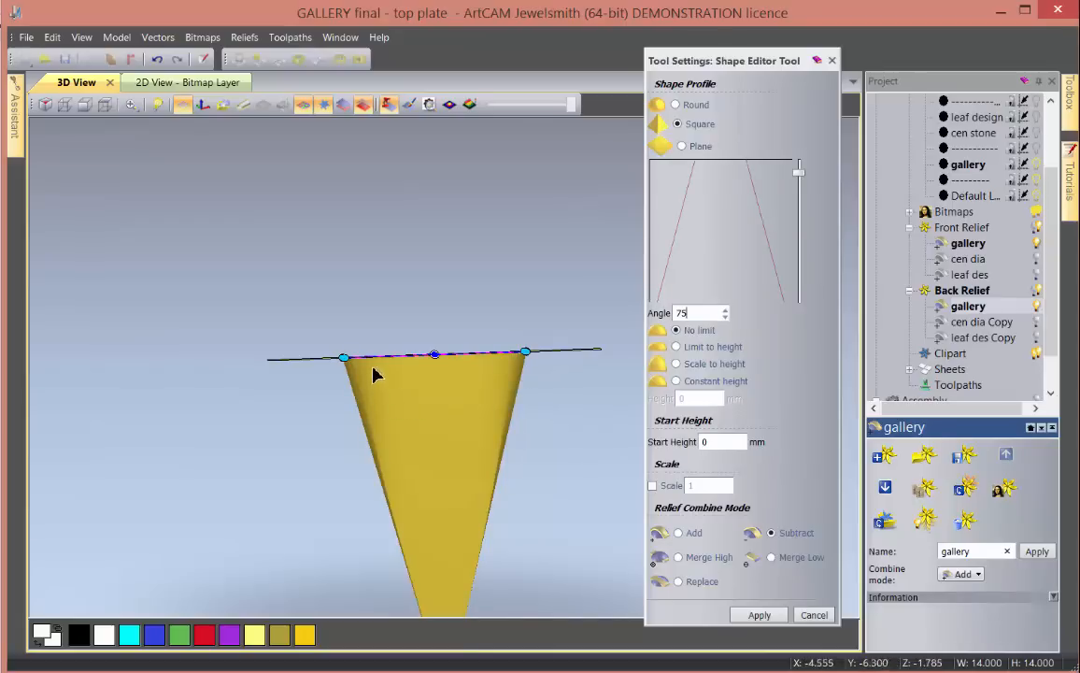
- Limit the shape to a height, consulting the ring photo in Windows Photo Viewer, trying 5 mm and settling on 6 mm
left_click(677, 348)
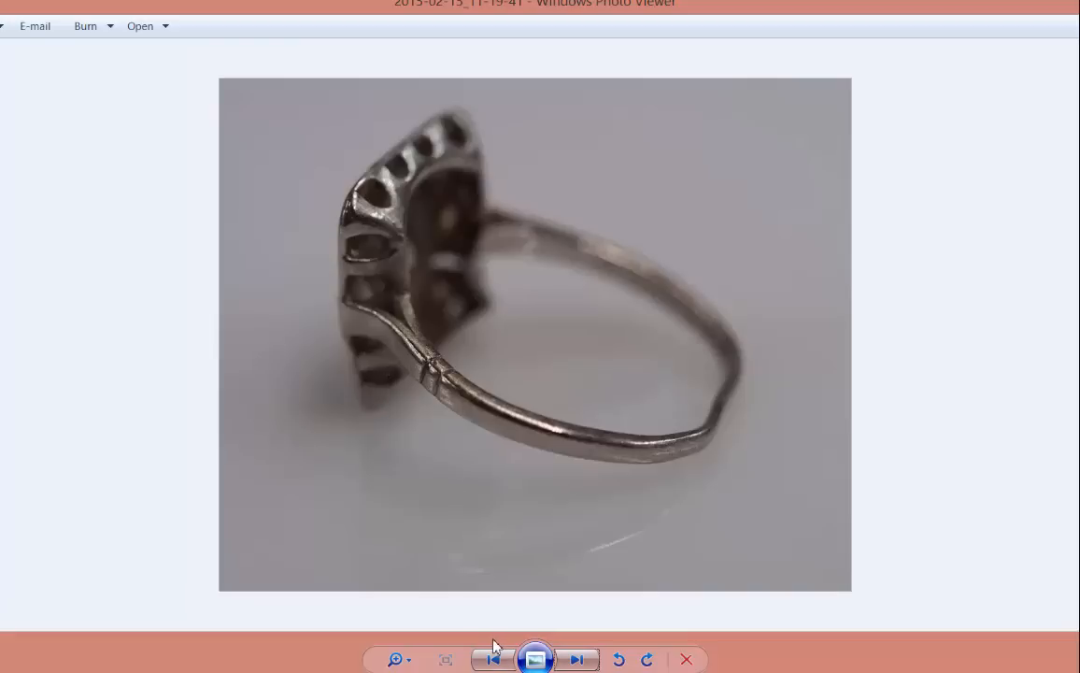
mouse_move(364, 672)
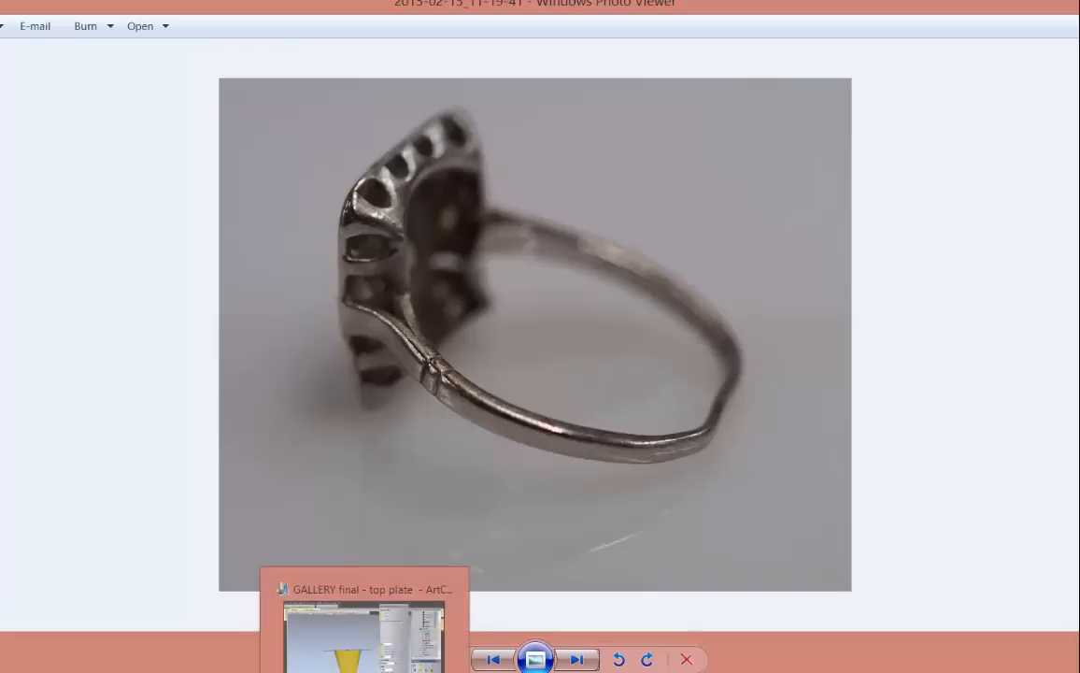
left_click(364, 640)
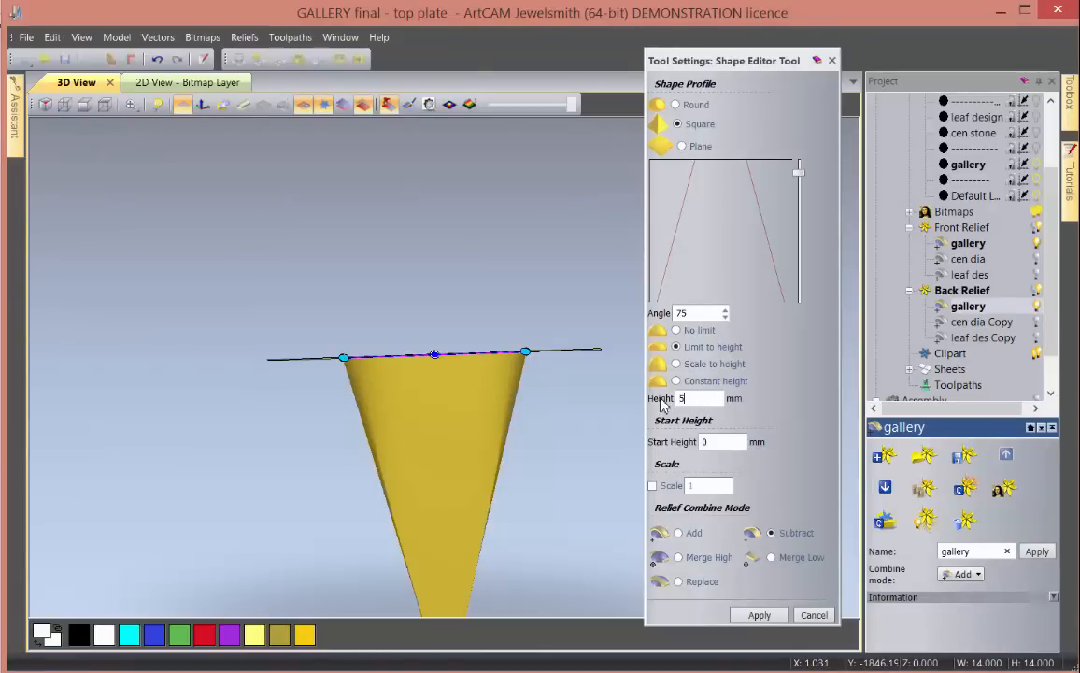
key("Return")
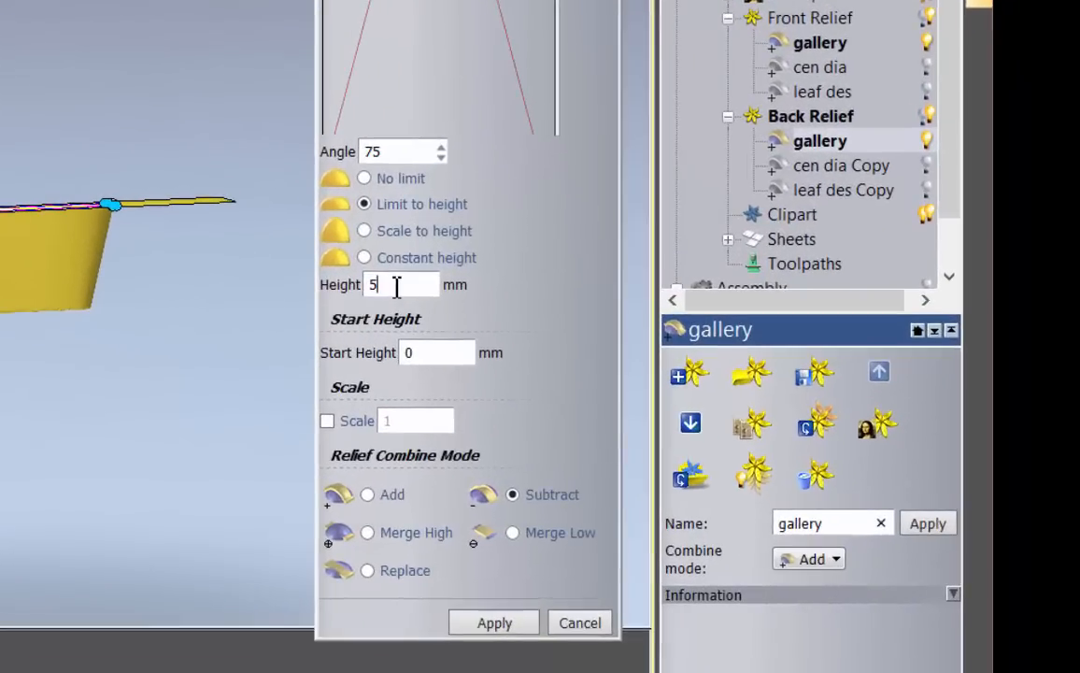
double_click(668, 386)
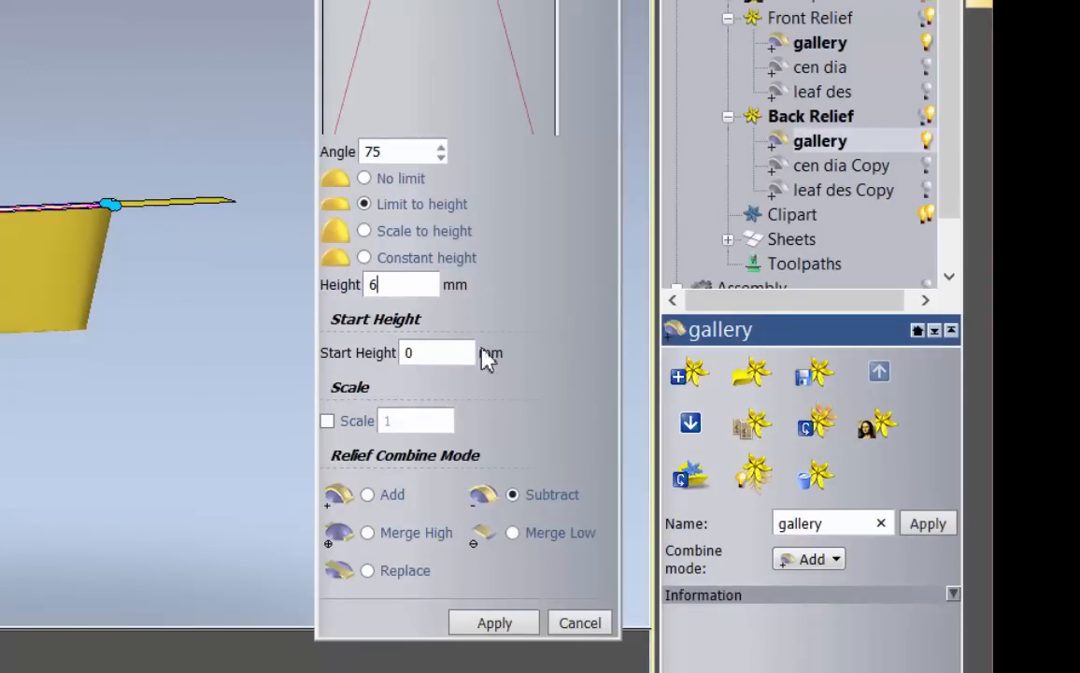
- Apply the 75-degree subtracted shape, limited to 6 mm in height, to the back relief's gallery layer
left_click(495, 624)
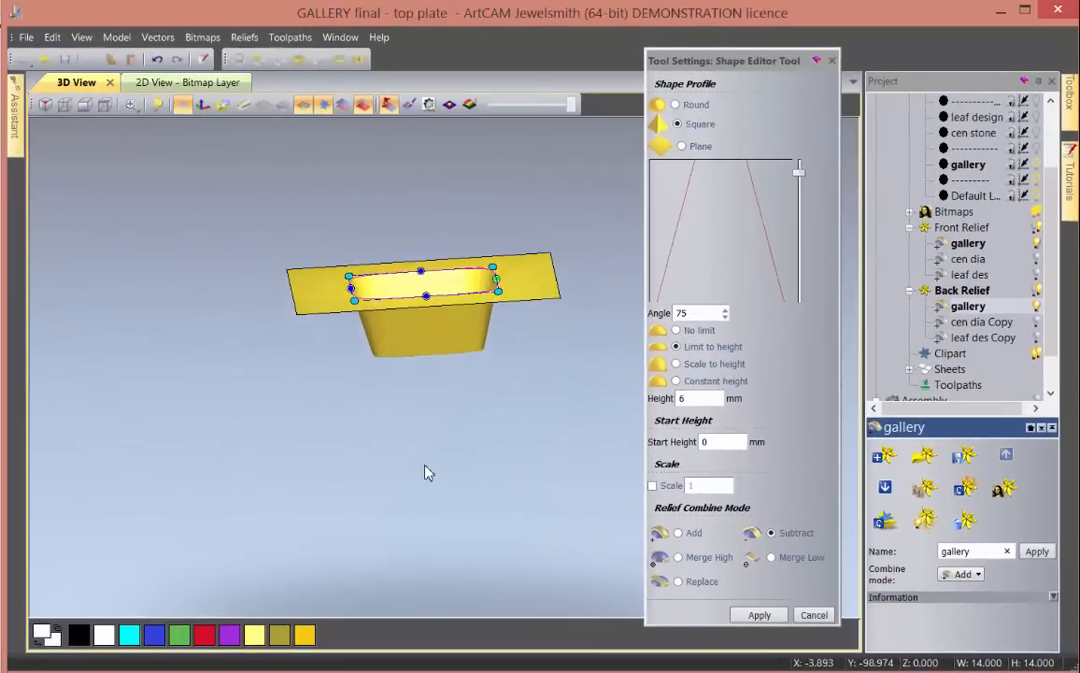
left_click_drag(420, 444, 429, 428)
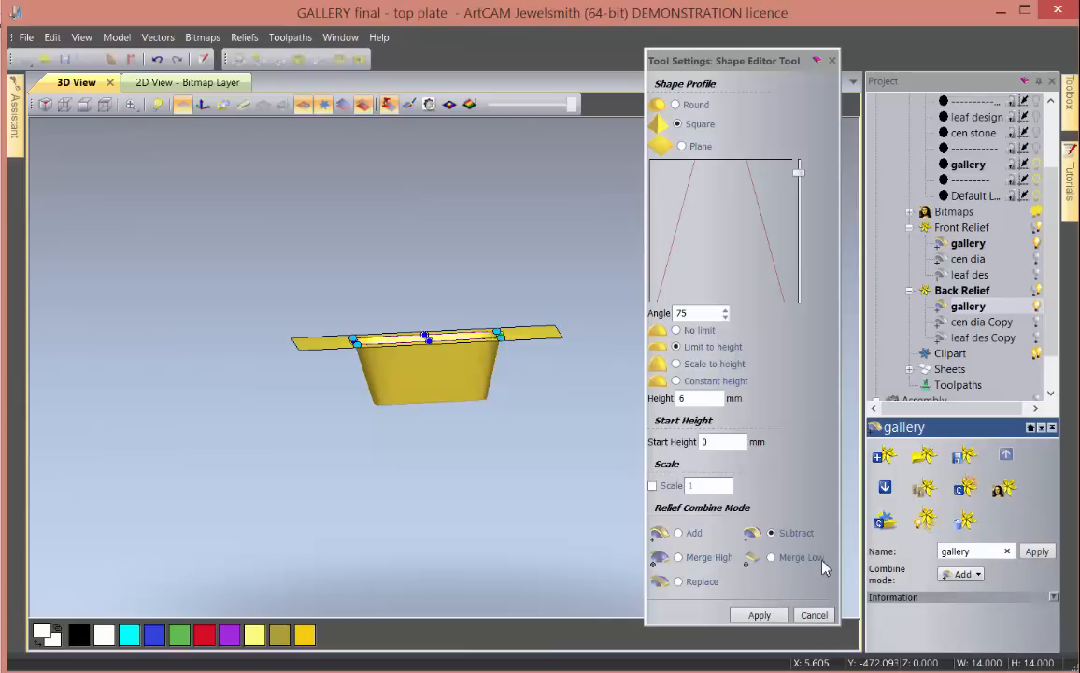
left_click(759, 615)
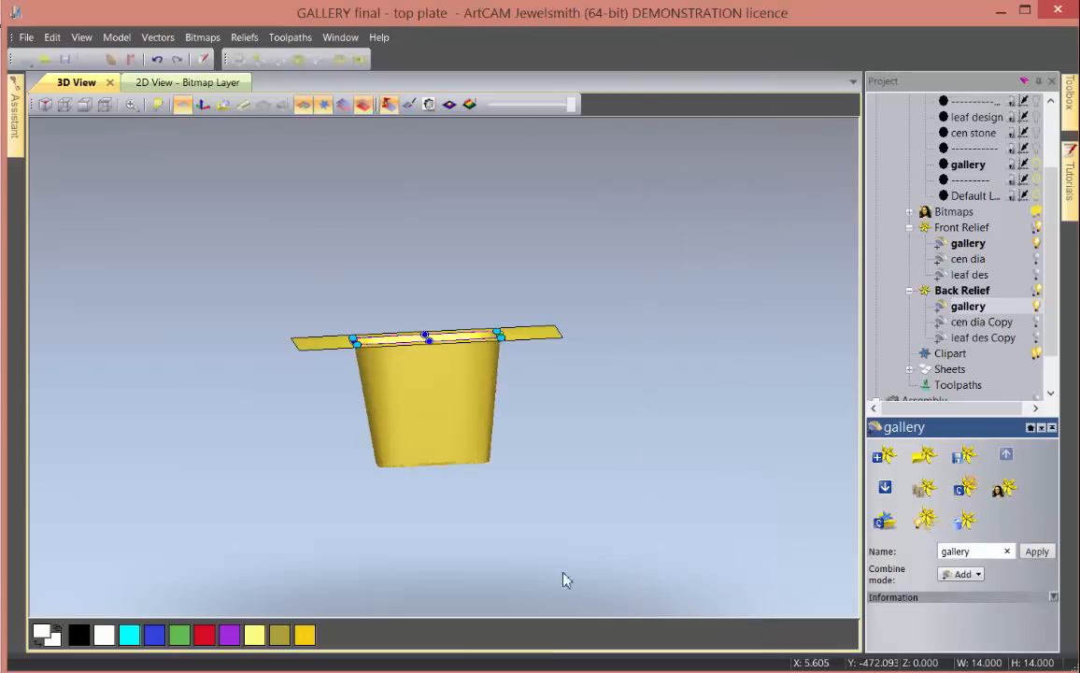
left_click_drag(563, 580, 508, 396)
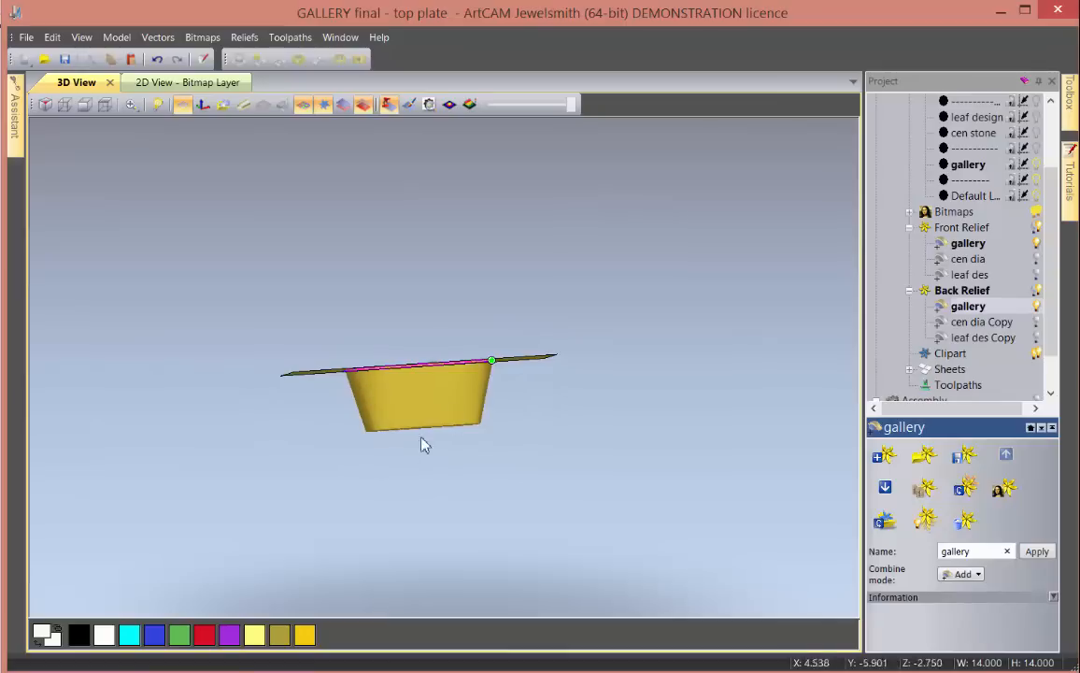
- Make the front relief's gallery layer active and offset the rounded-square outline inwards by 0.95 mm with radiused corners
left_click(968, 245)
left_click_drag(560, 284, 493, 333)
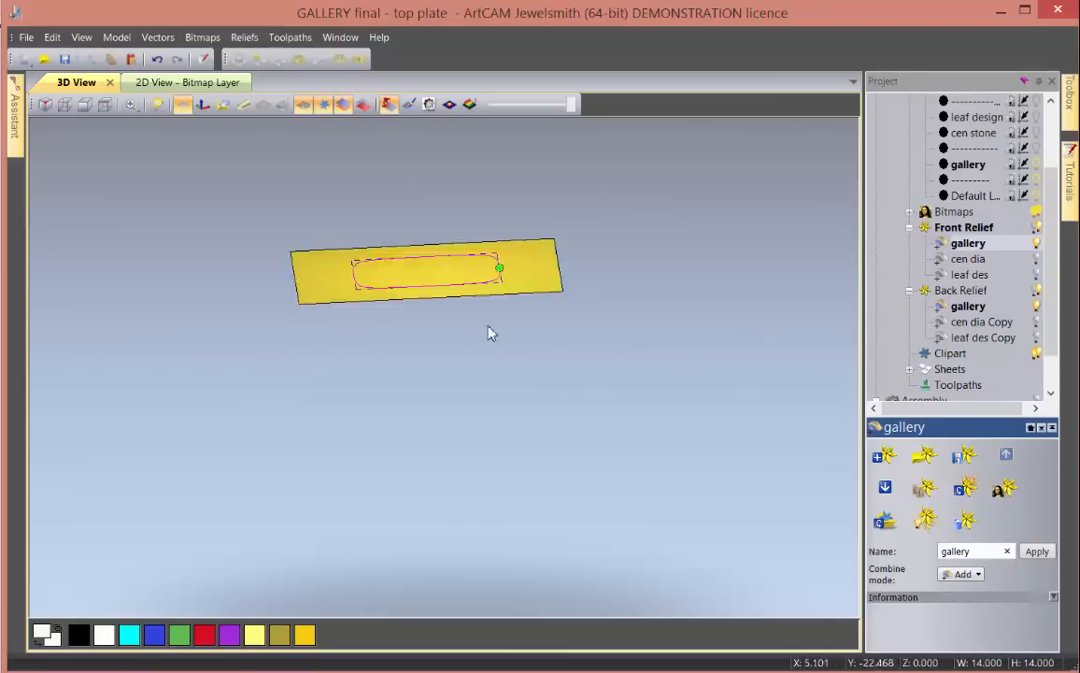
scroll(373, 206, "down", 3)
scroll(417, 239, "up", 5)
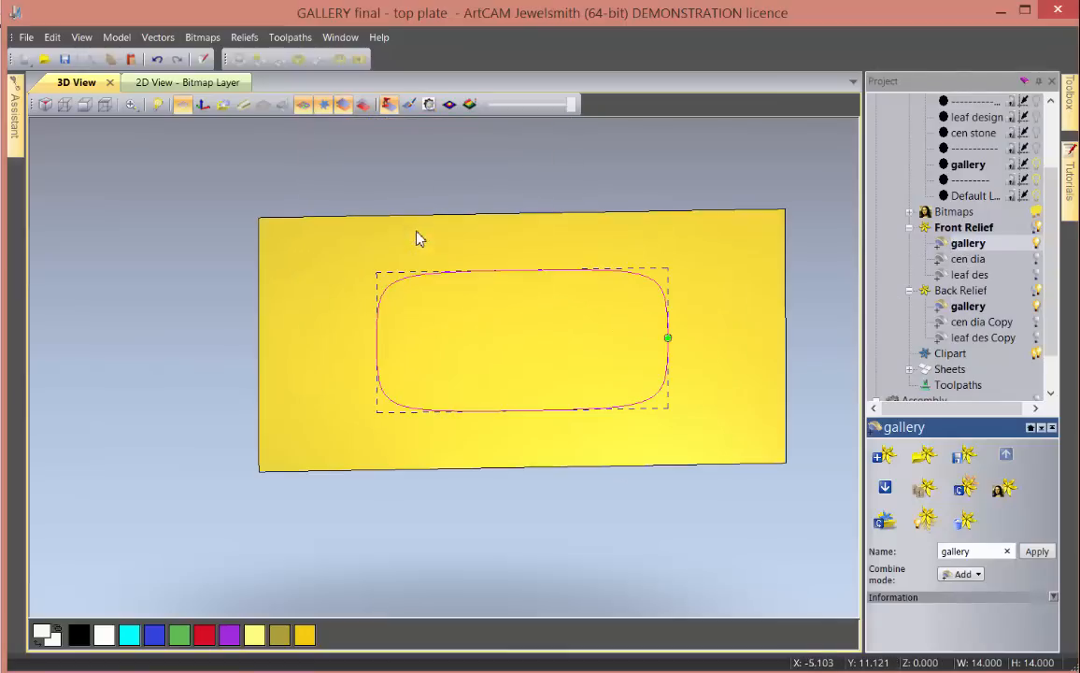
left_click_drag(445, 349, 443, 482)
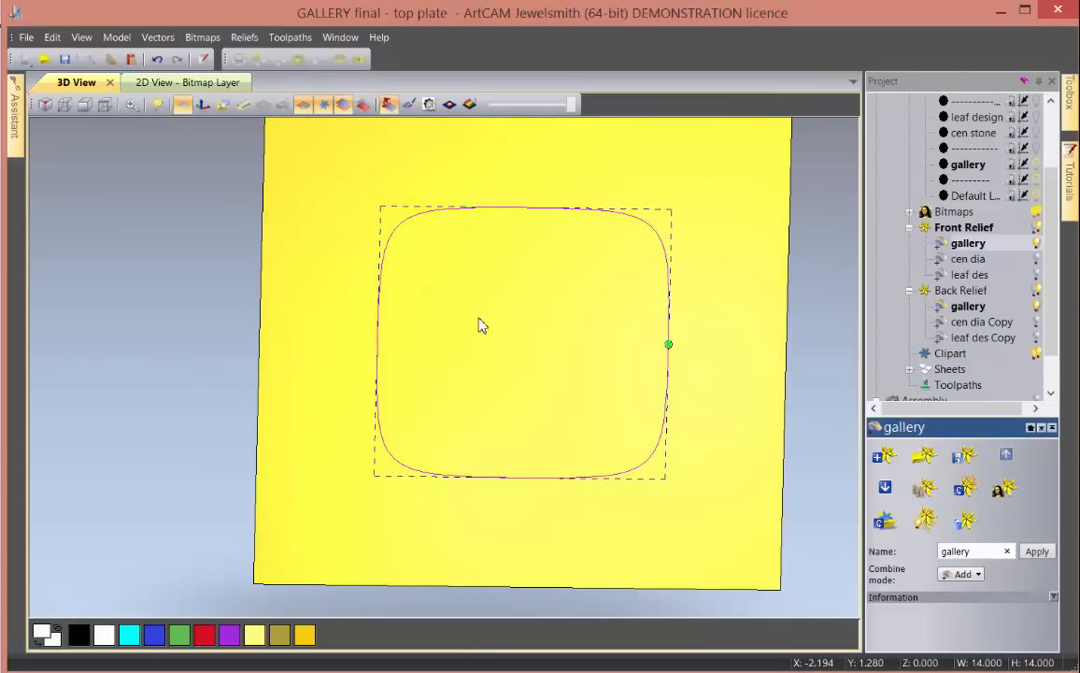
key("o")
double_click(738, 106)
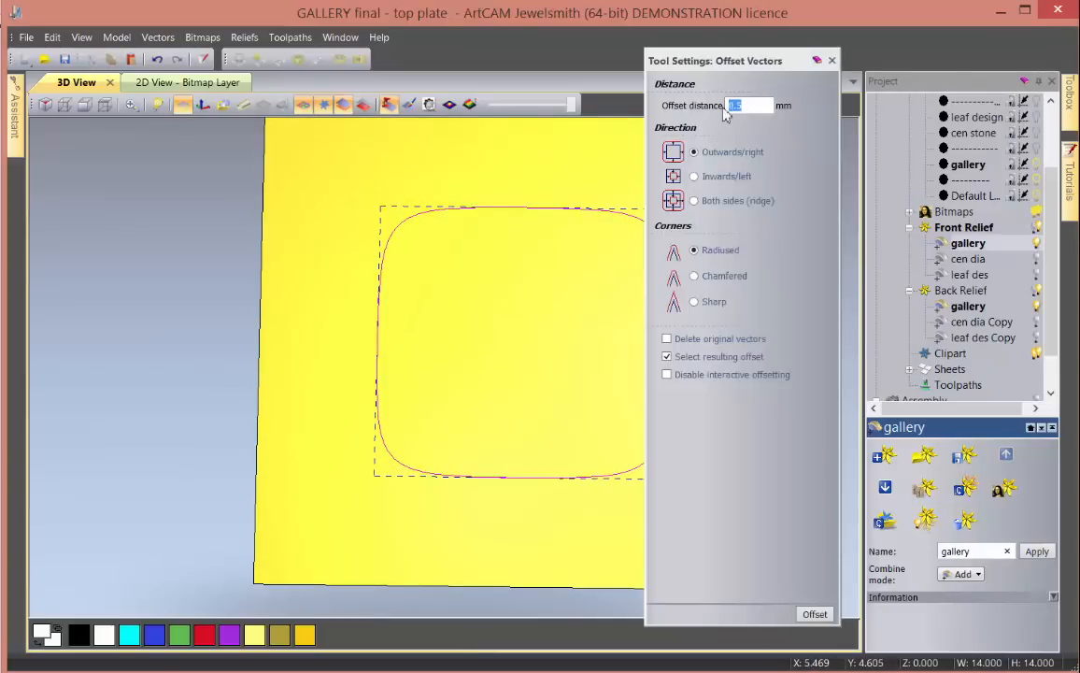
key("BackSpace")
left_click(695, 177)
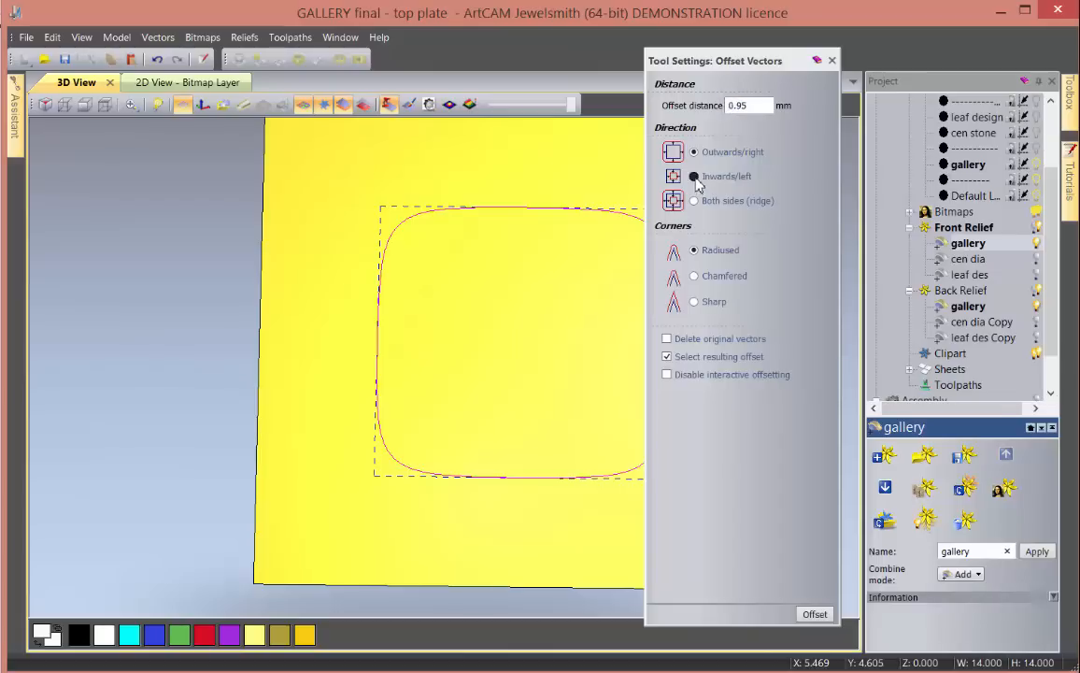
left_click(814, 613)
left_click(832, 60)
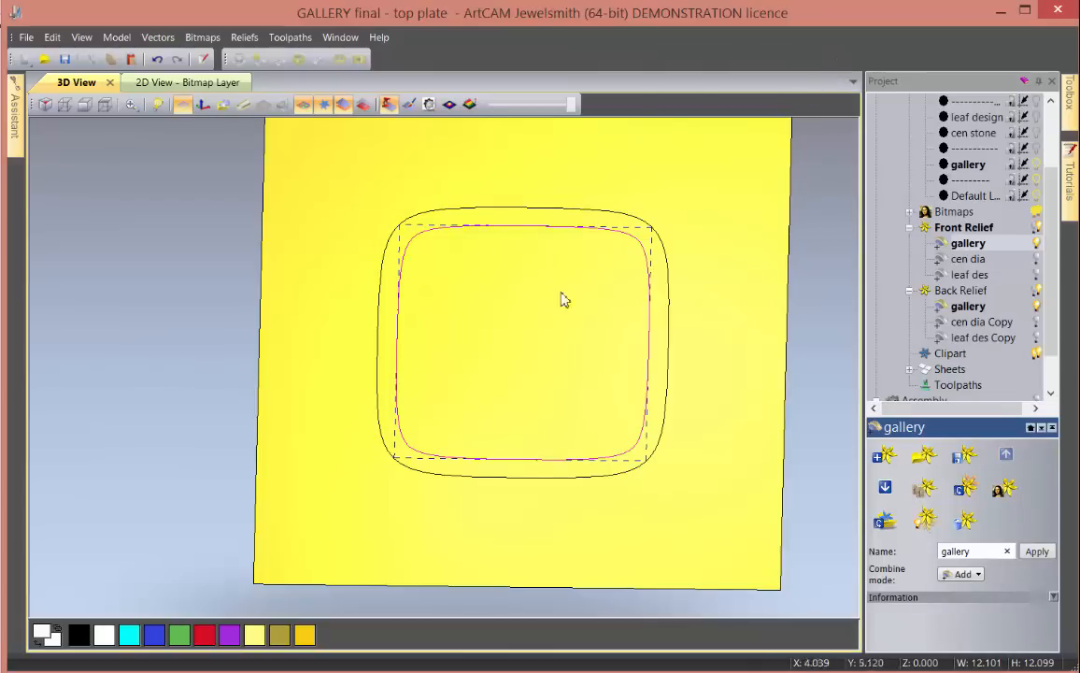
- Start a square-profile shape from the inner outline on the front relief's gallery layer, and show the back relief alongside it
left_click_drag(514, 366, 520, 279)
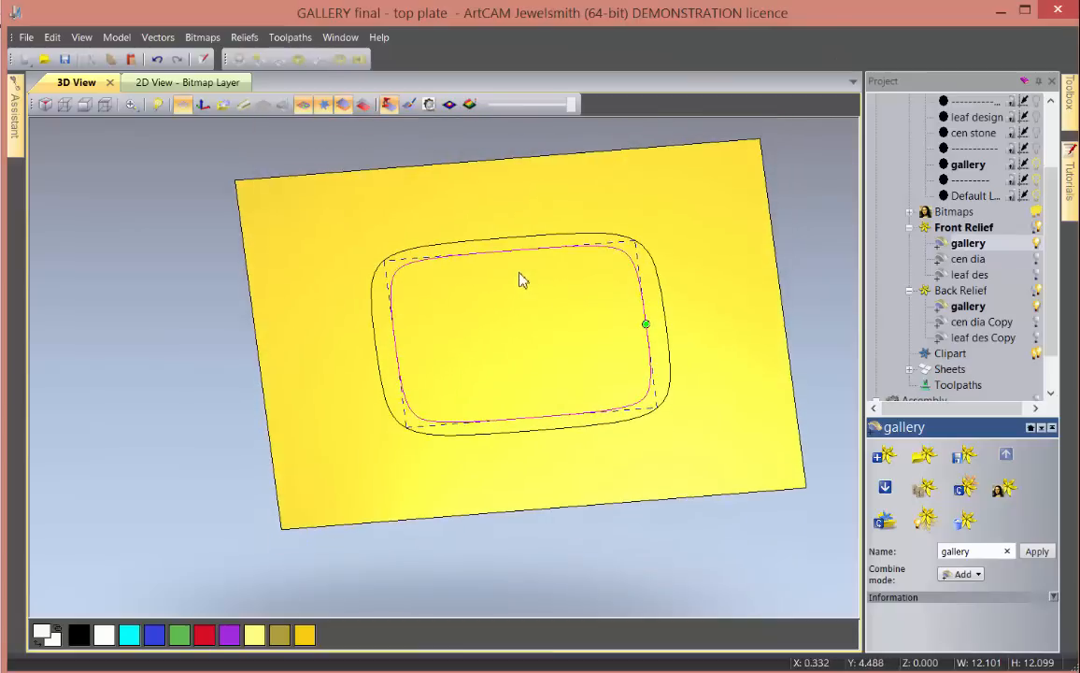
left_click(963, 227)
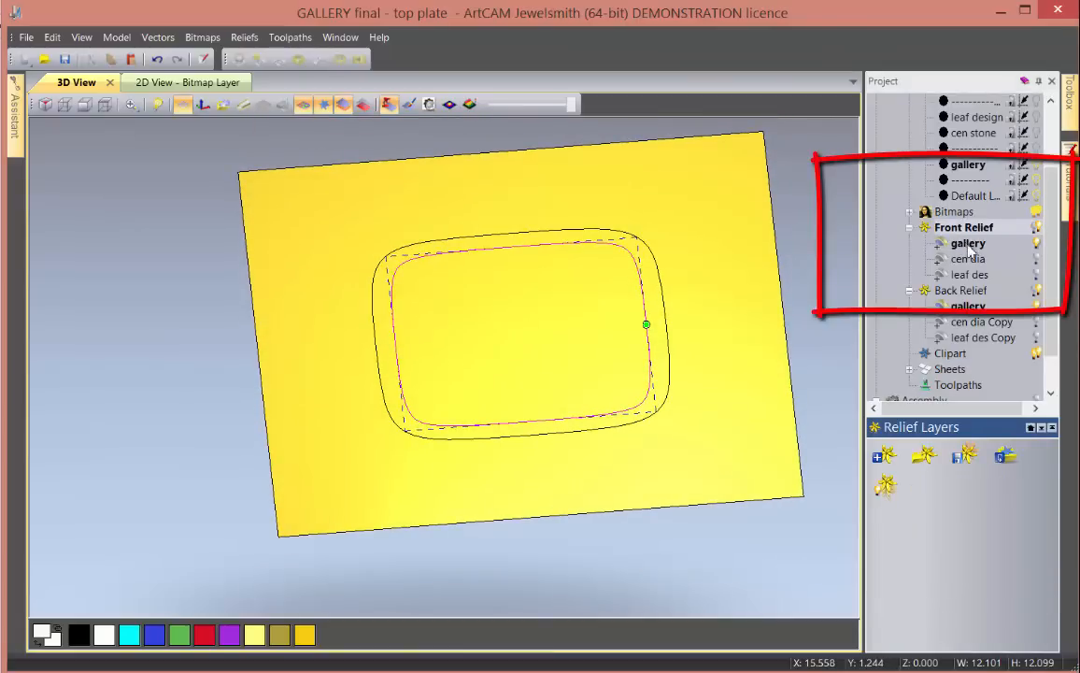
left_click(968, 244)
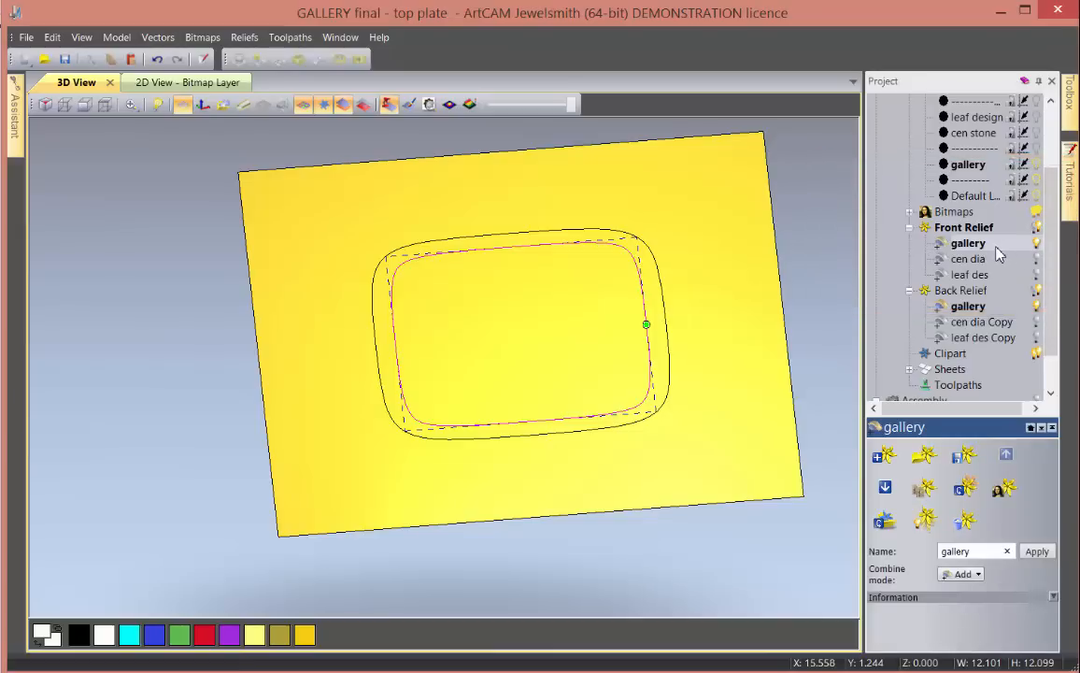
key("F12")
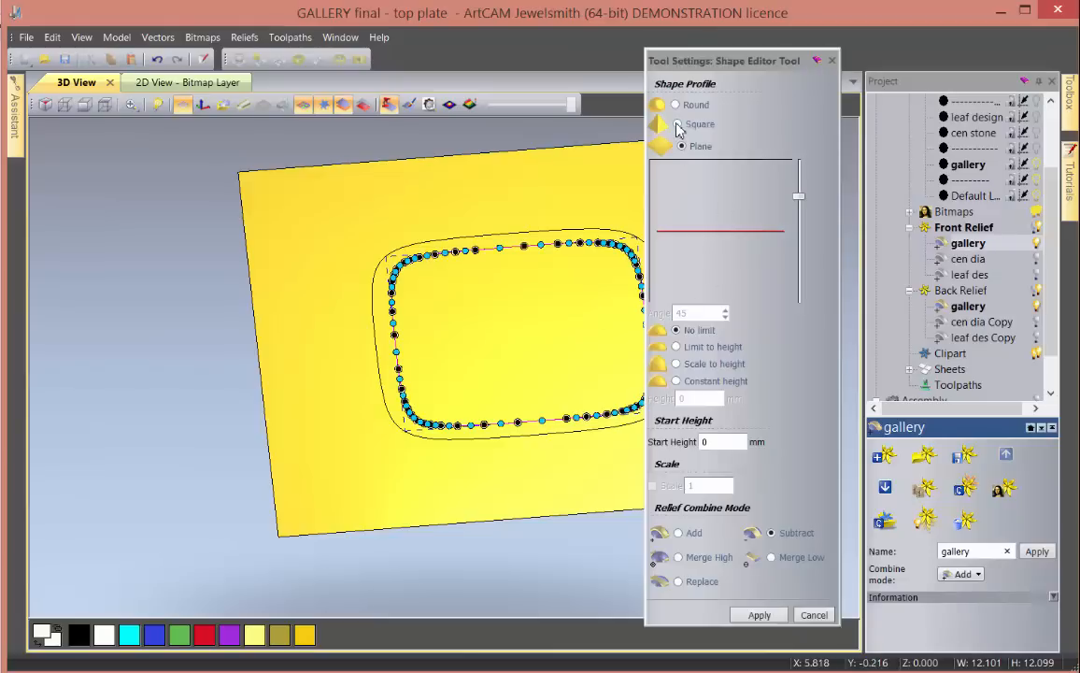
left_click(677, 124)
left_click_drag(525, 353, 381, 257)
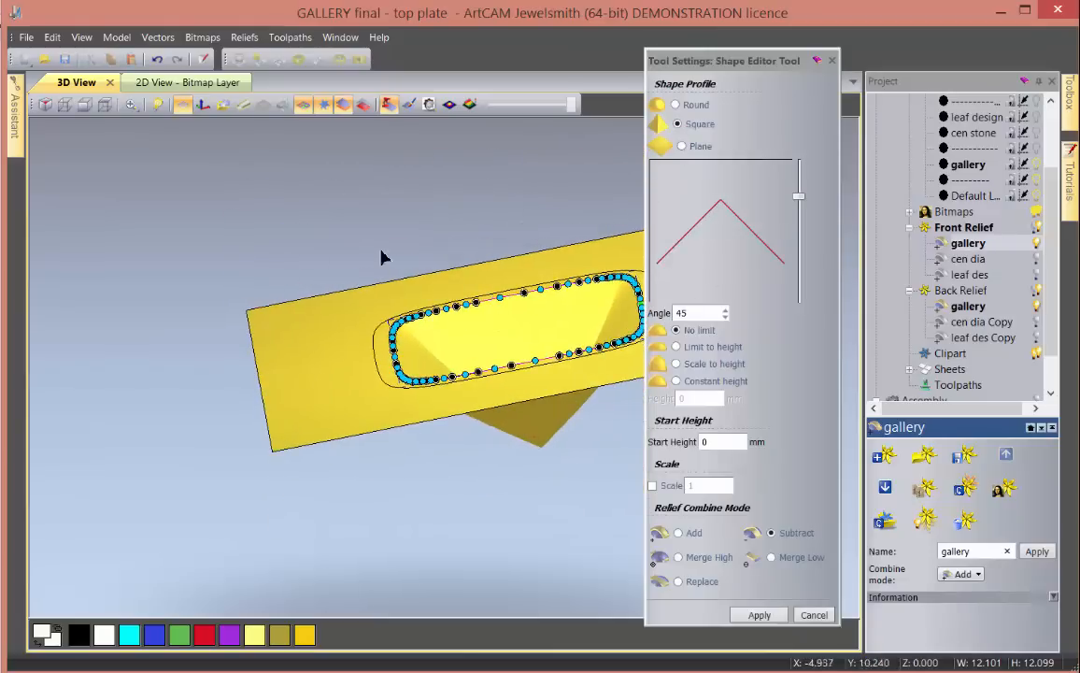
left_click(344, 104)
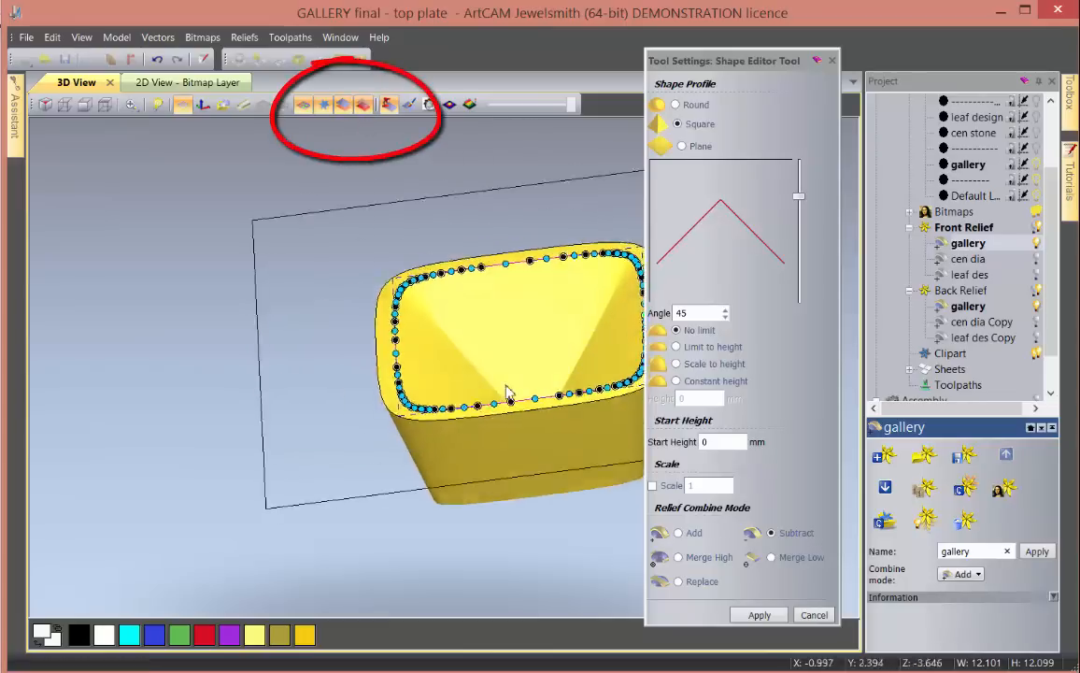
- Try a profile angle of 73, settle on 72 with no height limit, and apply the subtracted shape to hollow the gallery
mouse_move(507, 394)
left_mouse_down()
mouse_move(451, 369)
mouse_move(574, 355)
left_mouse_up()
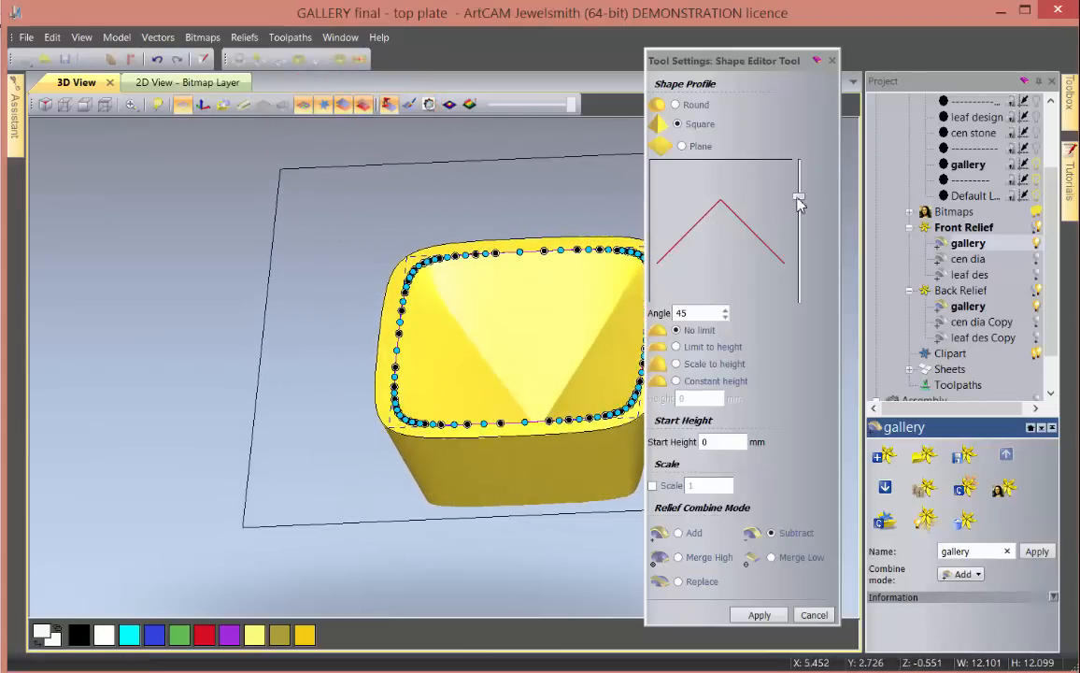
left_click_drag(799, 199, 798, 171)
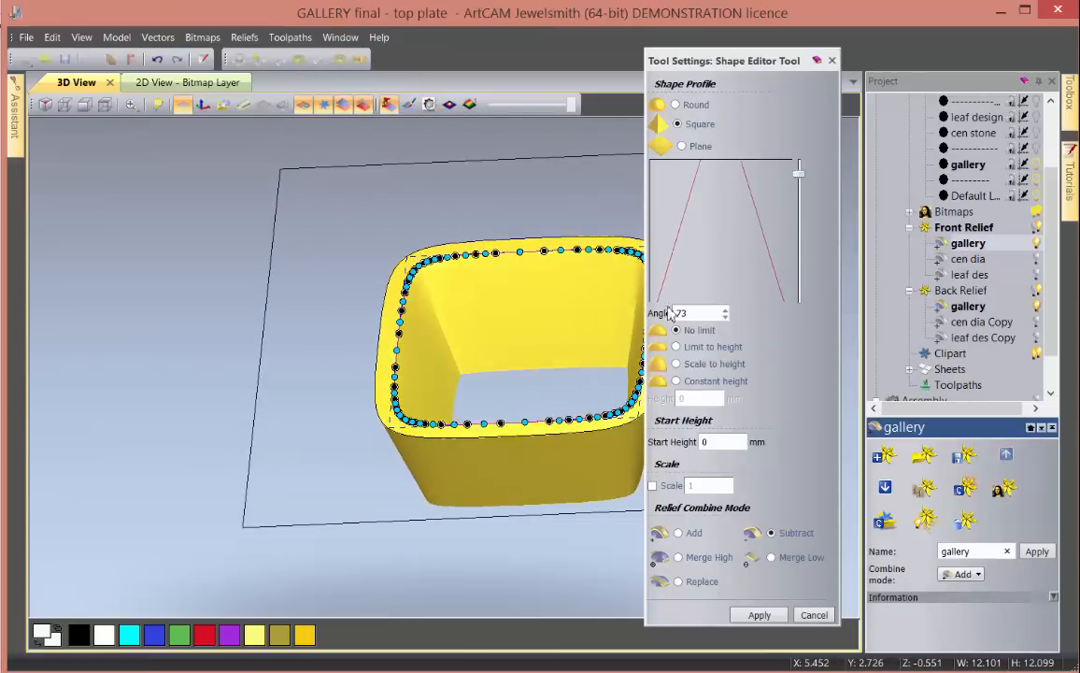
left_click_drag(516, 313, 472, 388)
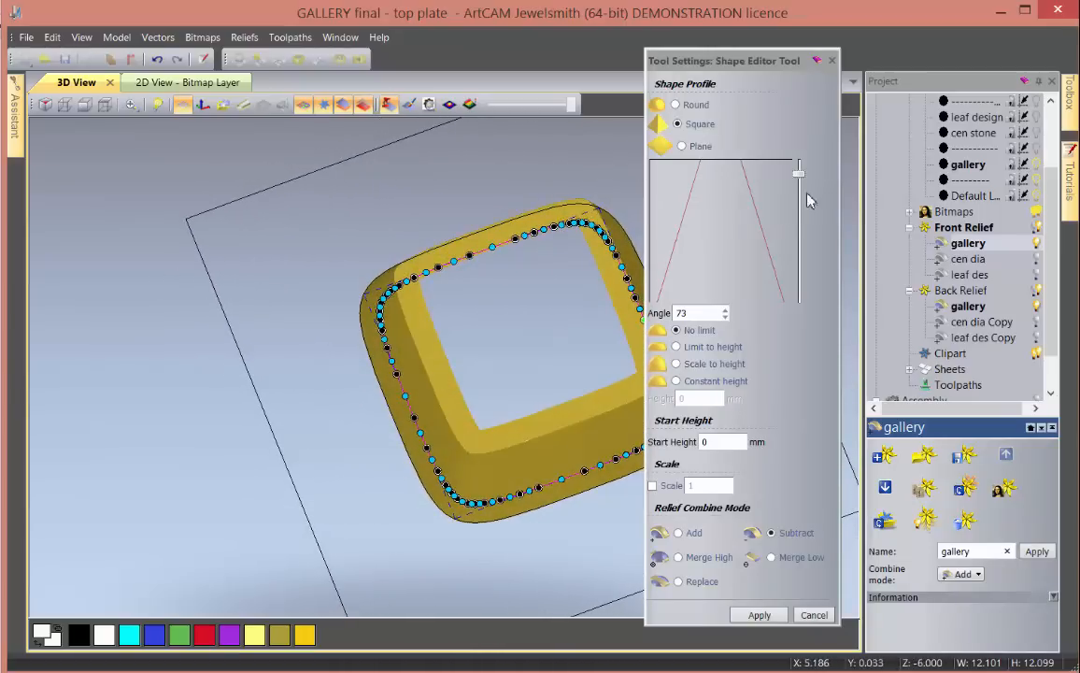
mouse_move(799, 174)
left_mouse_down()
mouse_move(797, 164)
mouse_move(801, 178)
left_mouse_up()
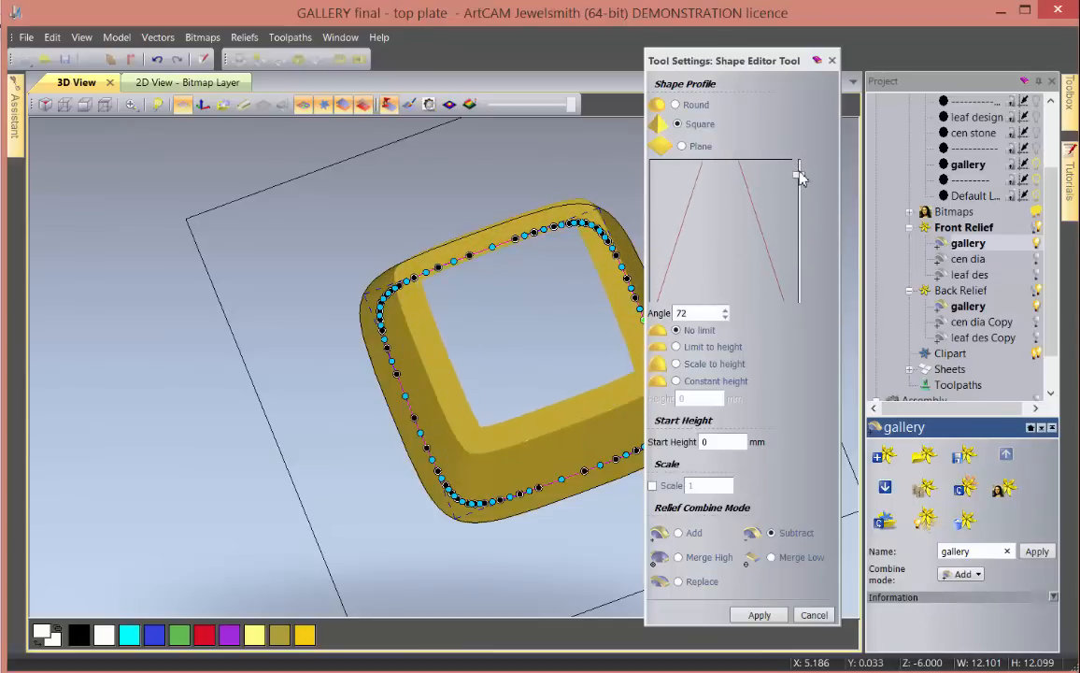
left_click_drag(635, 353, 460, 292)
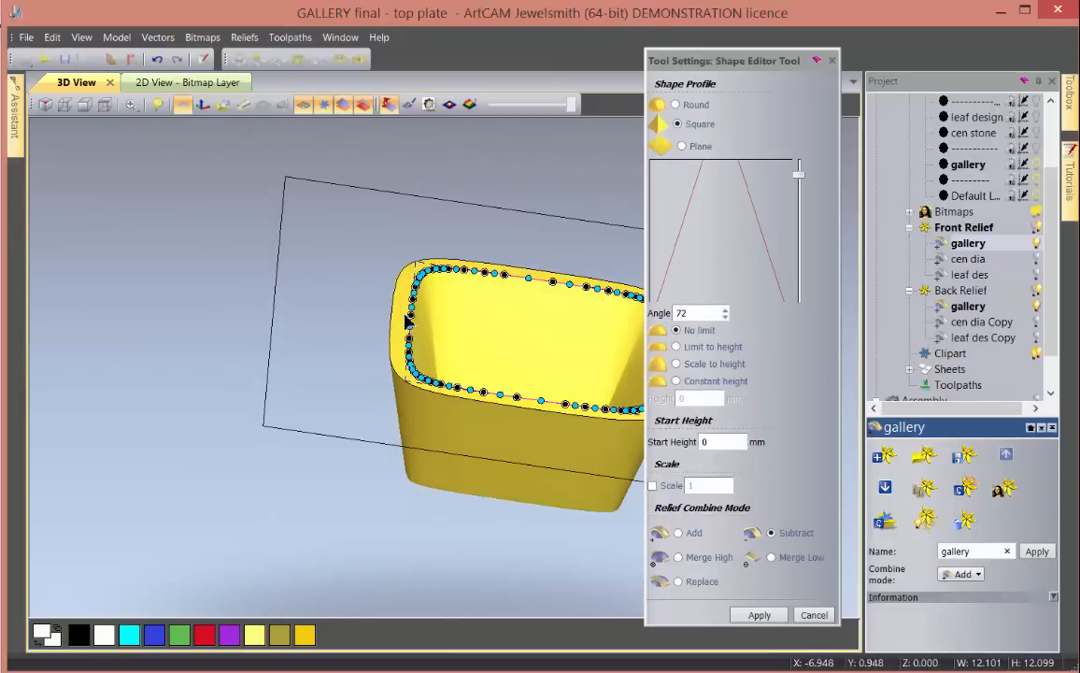
left_click_drag(402, 327, 418, 421)
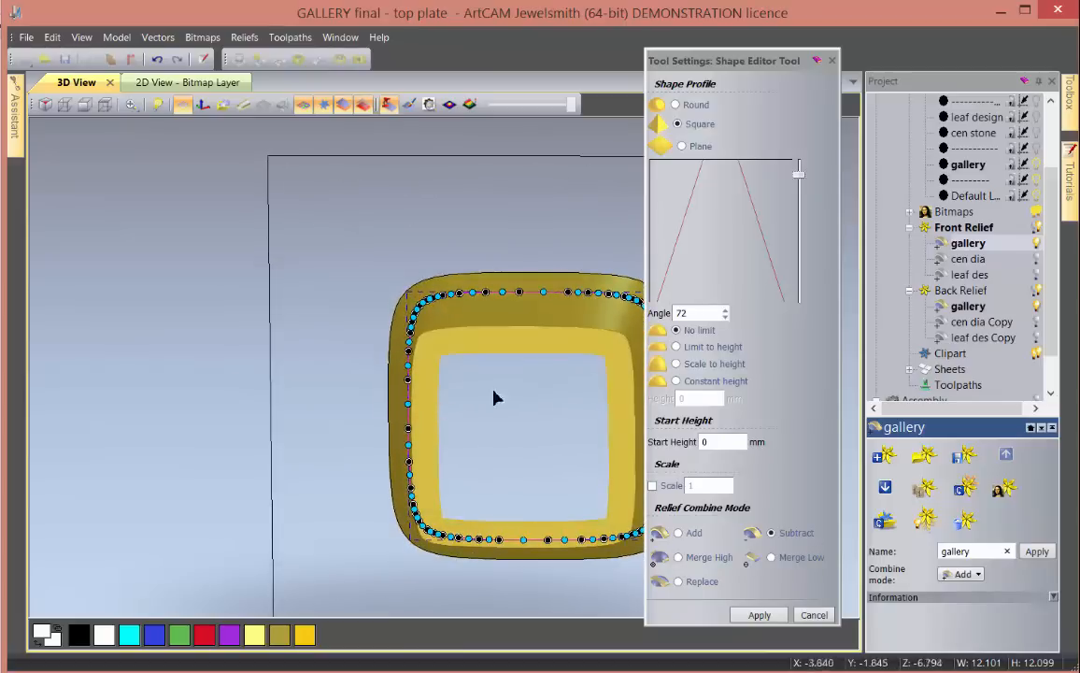
left_click_drag(505, 436, 537, 401)
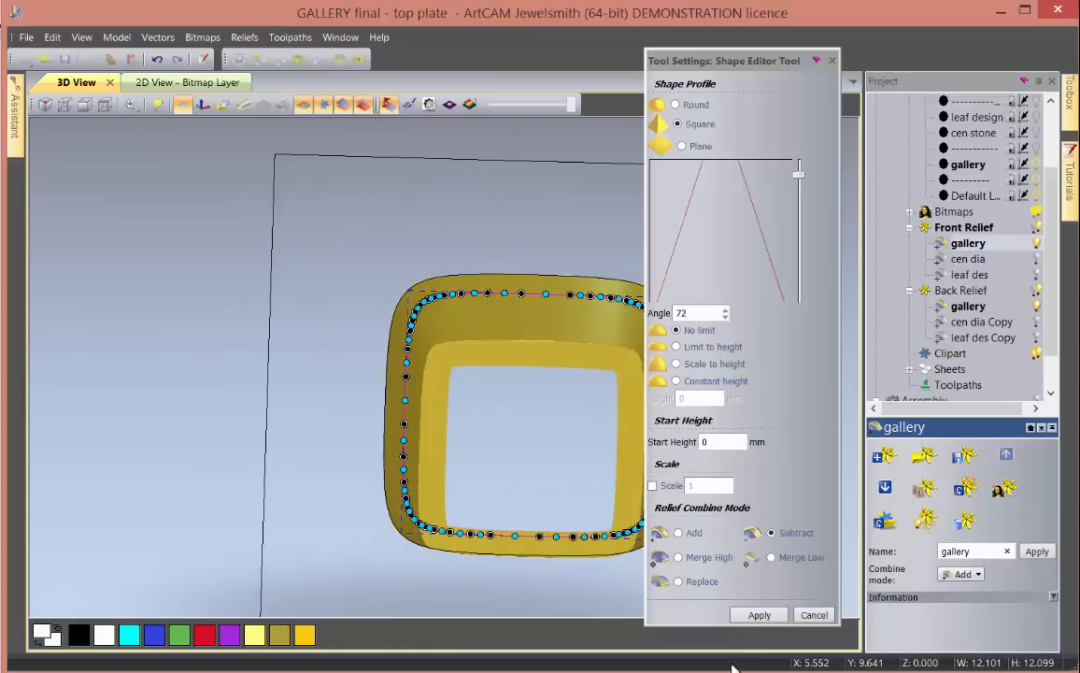
left_click(759, 616)
left_click(813, 614)
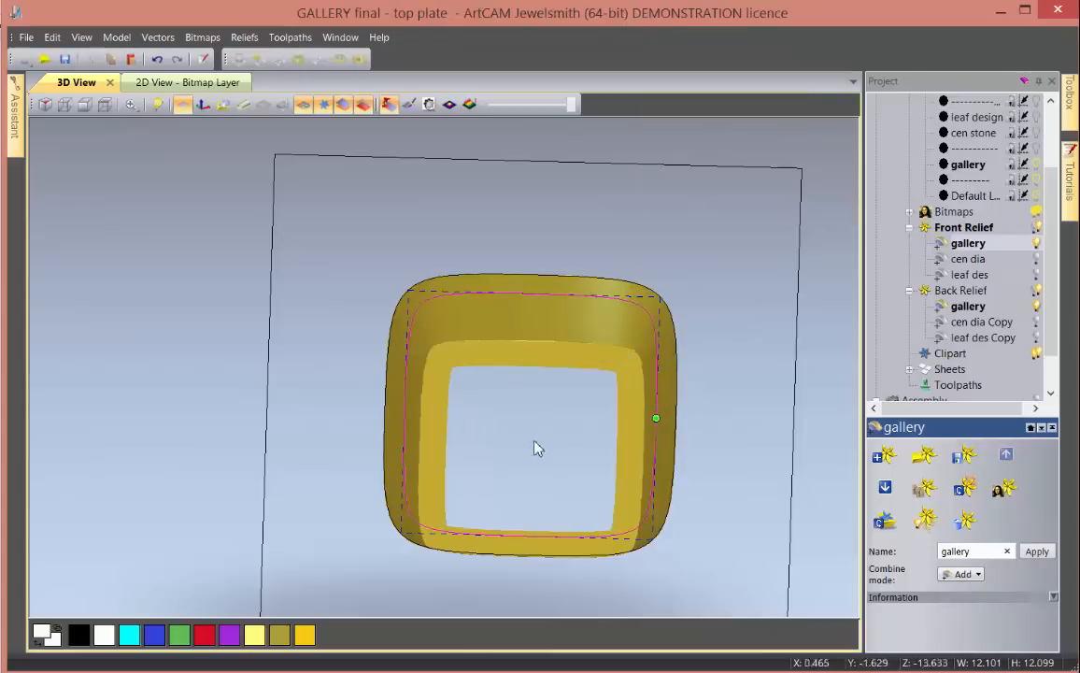
- Make the Back Relief active and show the reference ring circles in the 2D view
left_click_drag(543, 446, 564, 546)
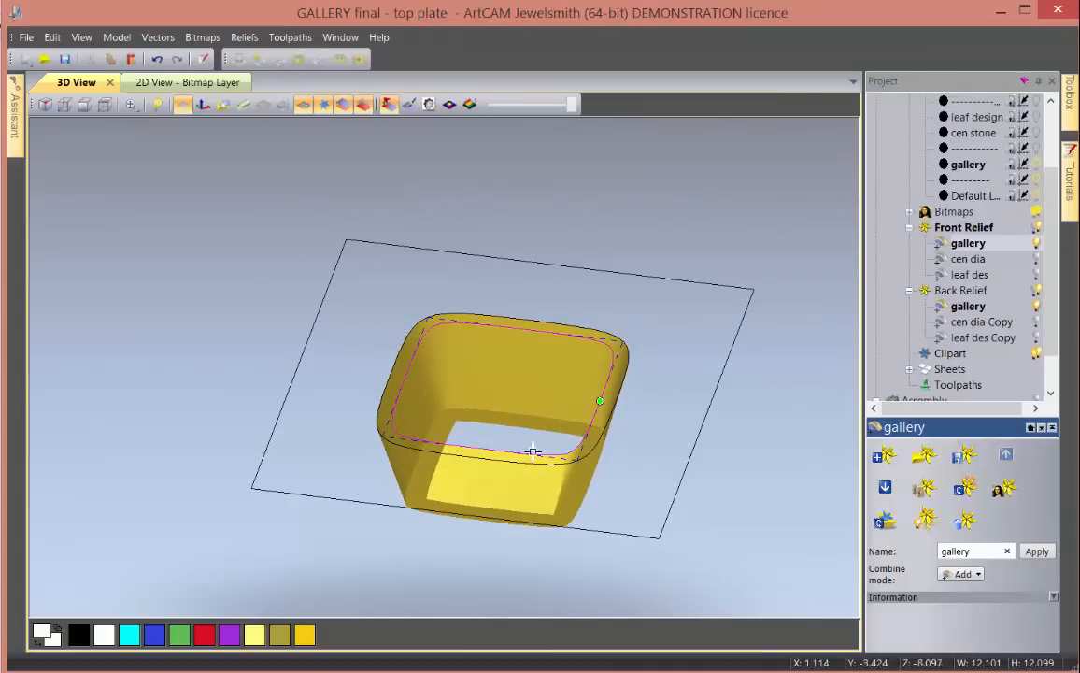
left_click_drag(541, 444, 489, 566)
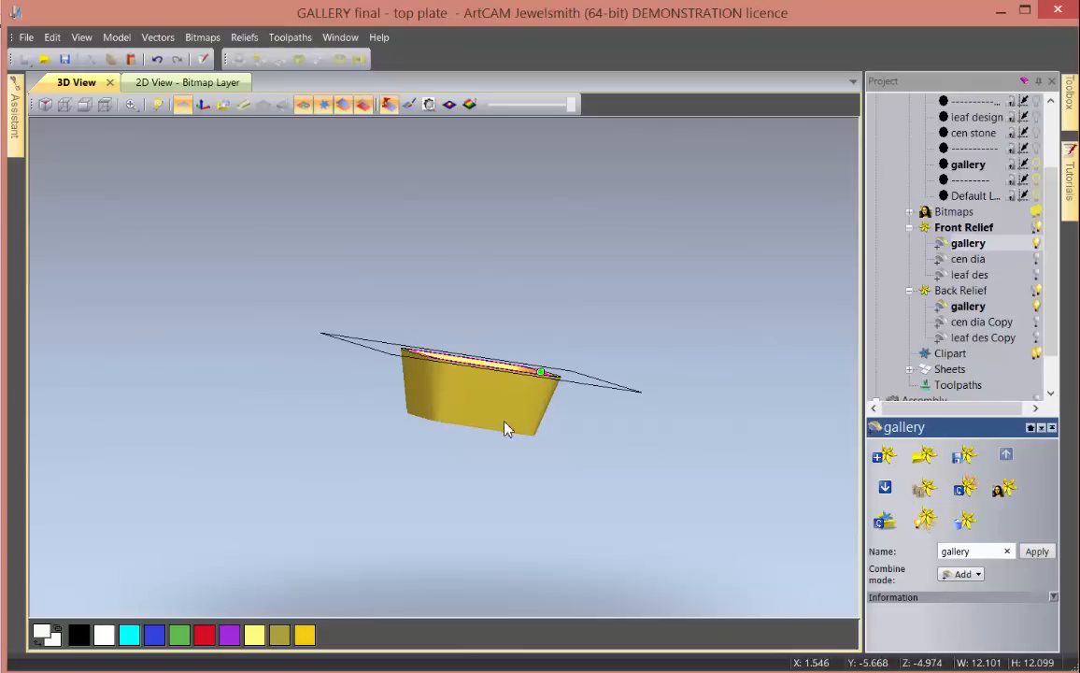
left_click_drag(505, 428, 542, 499)
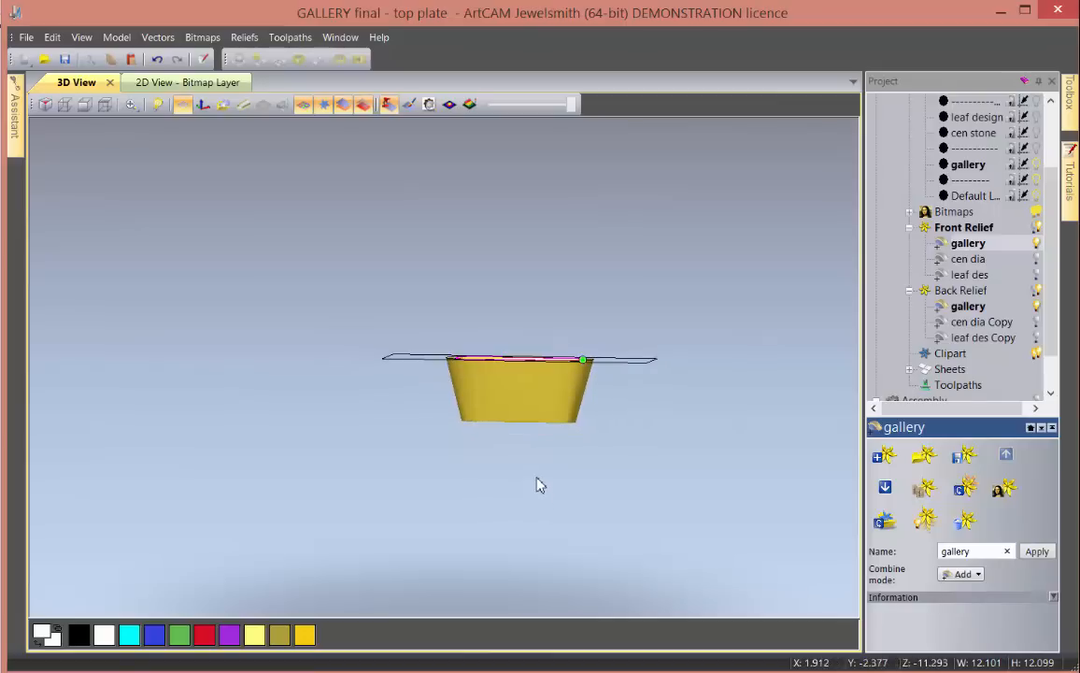
left_click_drag(1046, 270, 1053, 245)
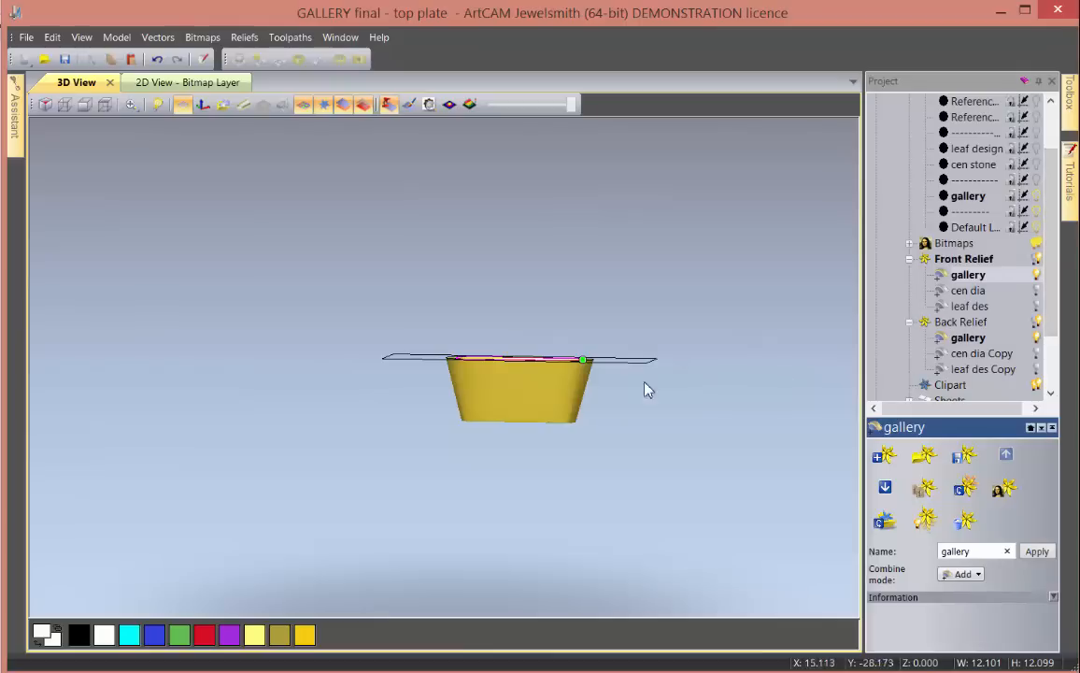
left_click(962, 323)
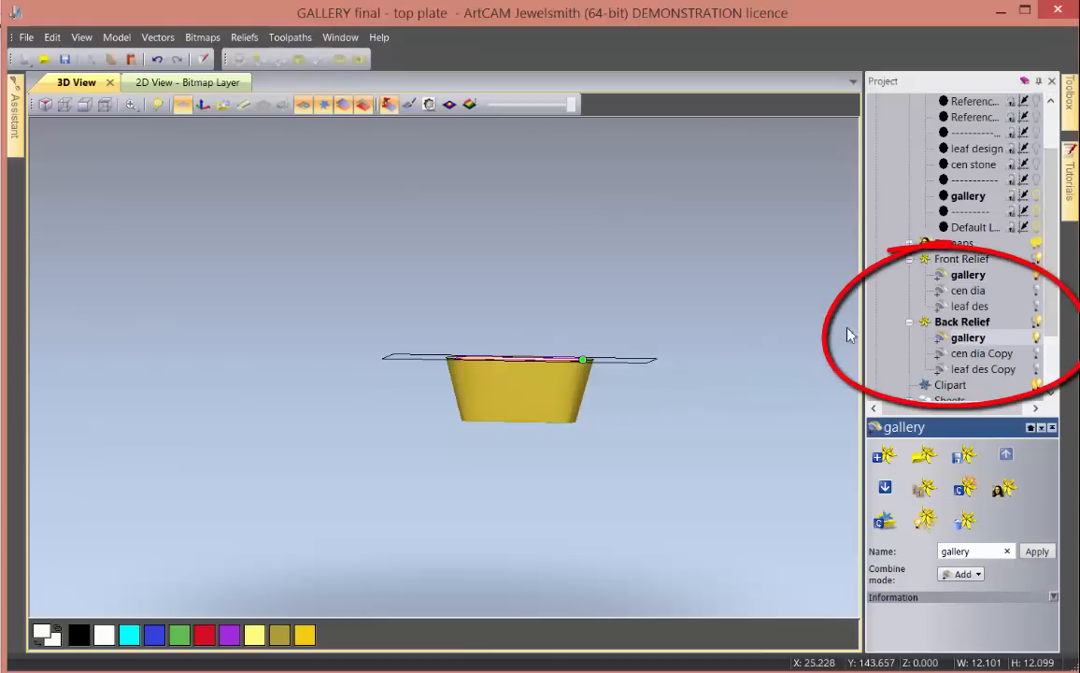
left_click(187, 82)
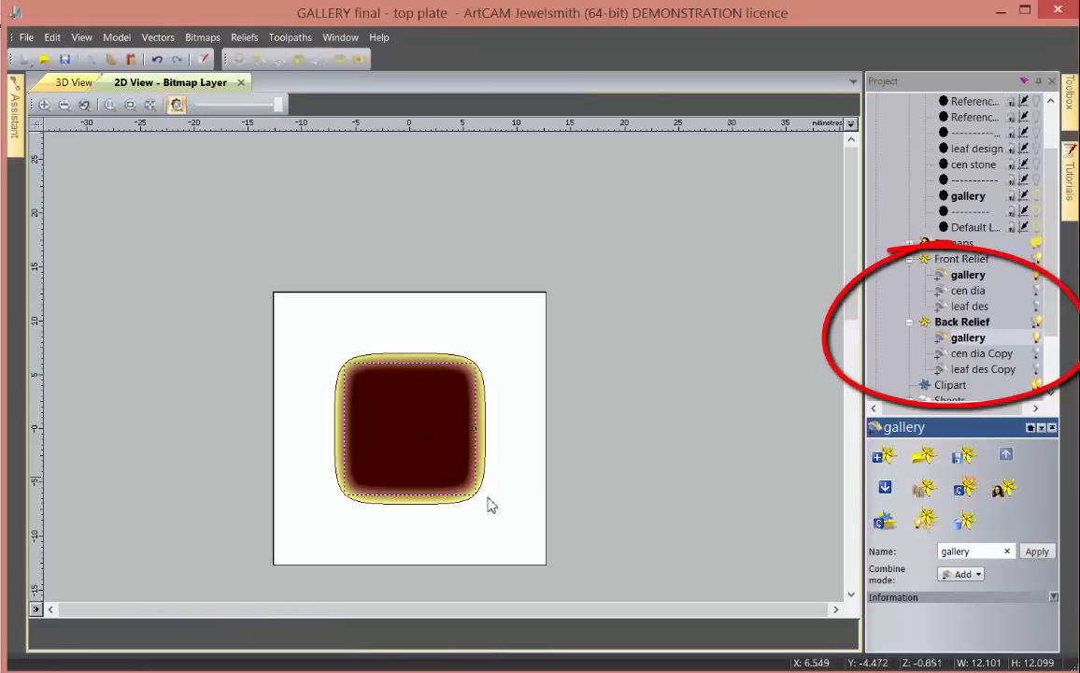
scroll(489, 502, "down", 5)
scroll(454, 406, "up", 5)
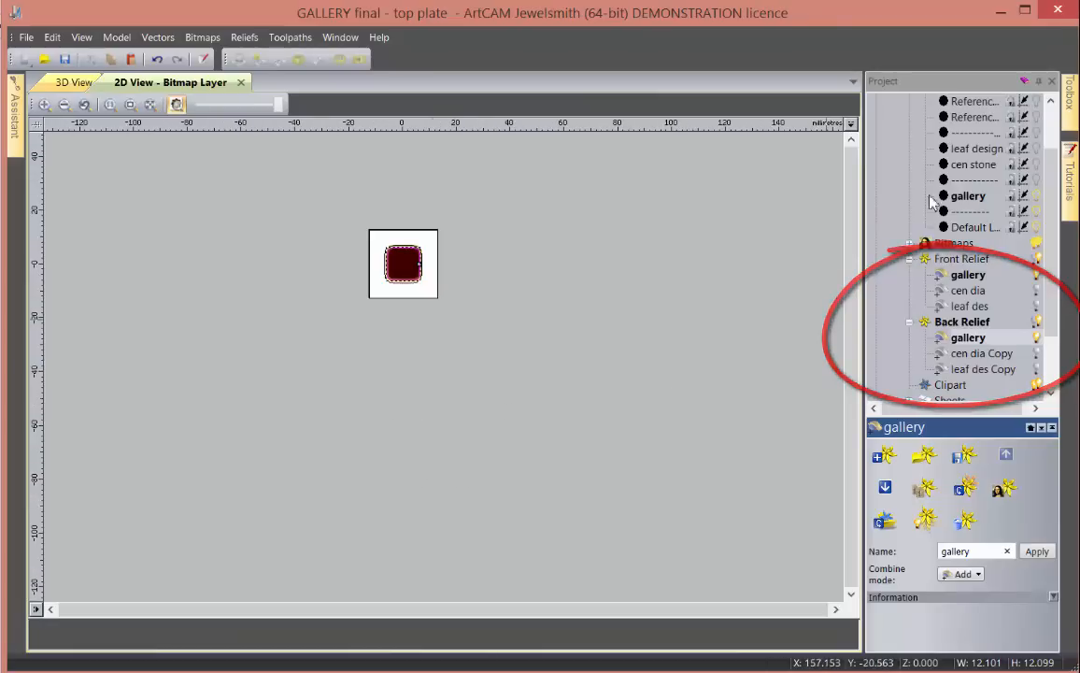
scroll(990, 233, "up", 3)
scroll(1037, 169, "up", 1)
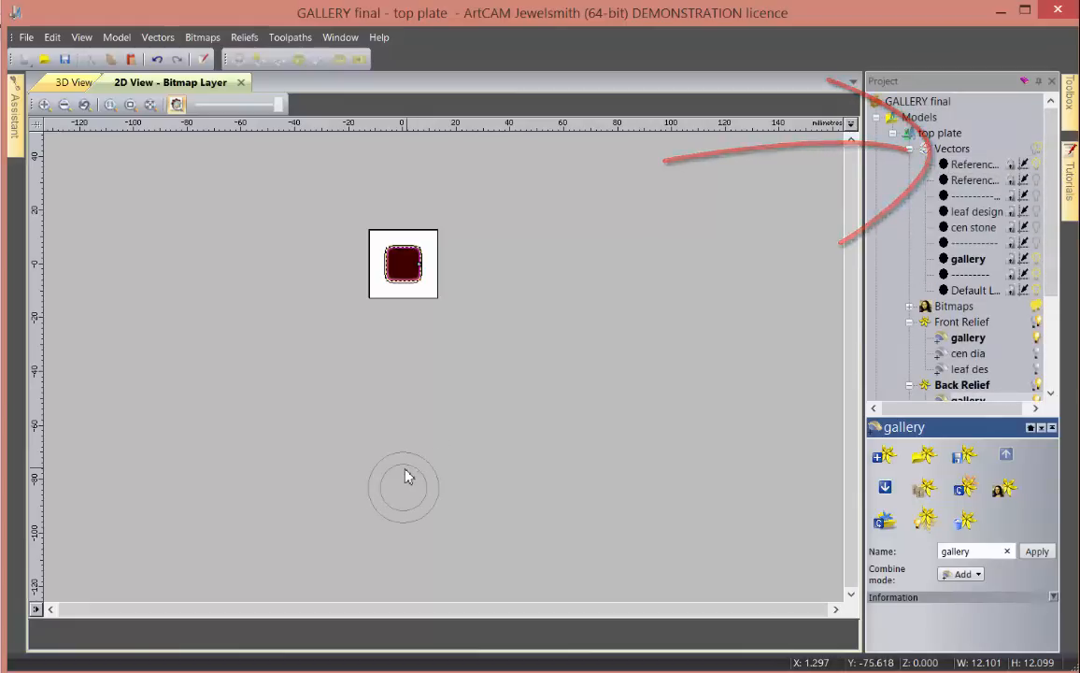
- Draw a 3 mm diameter circle just above the outer reference ring circle
scroll(407, 476, "up", 2)
key("c")
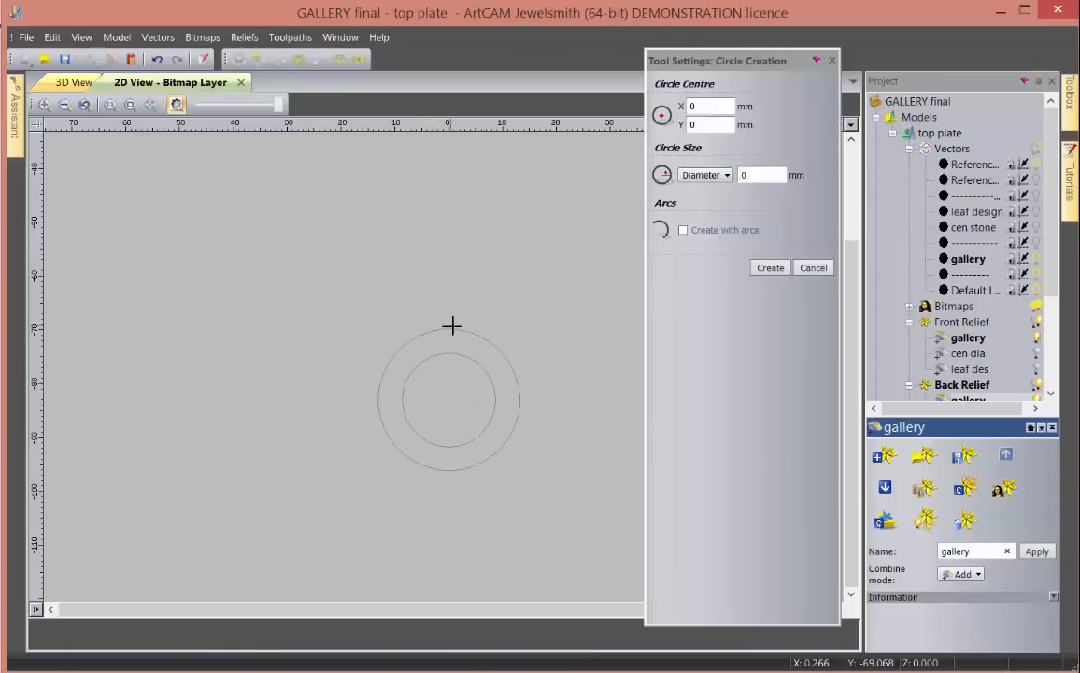
mouse_move(451, 316)
left_mouse_down()
mouse_move(462, 327)
mouse_move(465, 315)
left_mouse_up()
left_click(769, 178)
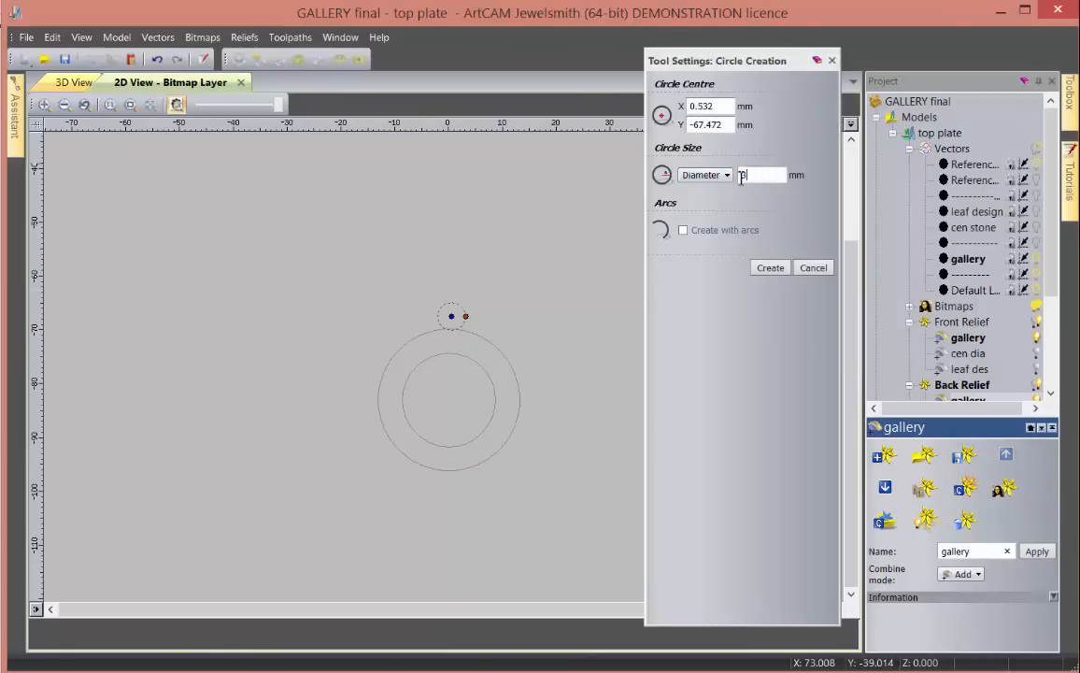
type("3")
key("Return")
scroll(452, 334, "up", 2)
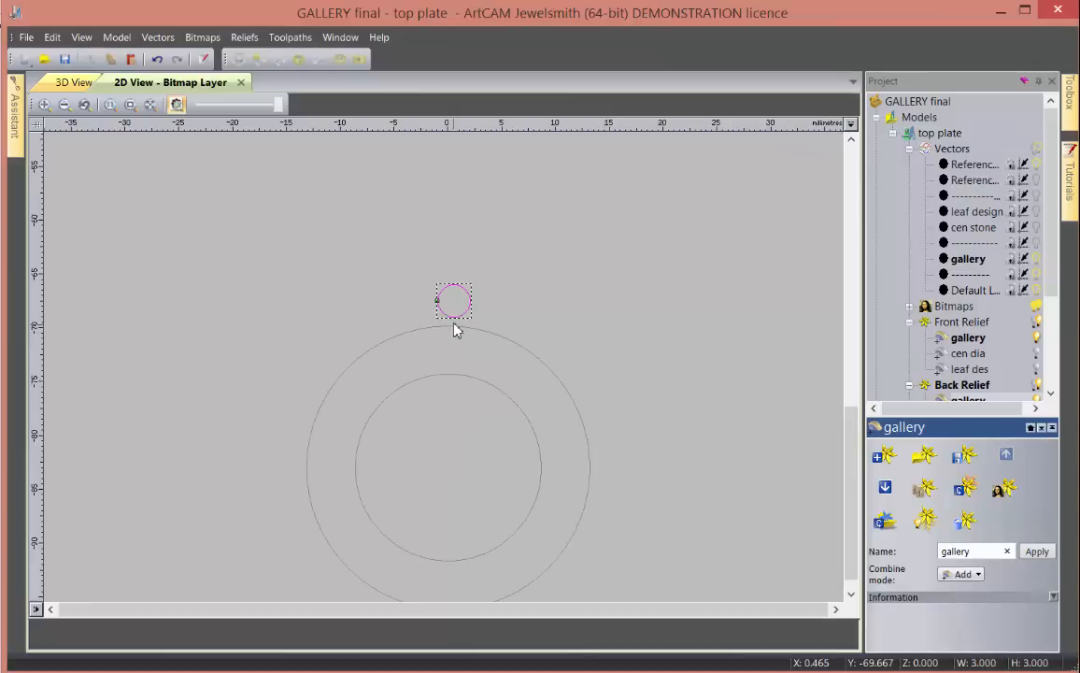
- Move the 3 mm circle so it rests on the highest point of the inner reference ring circle
left_click_drag(453, 316, 447, 373)
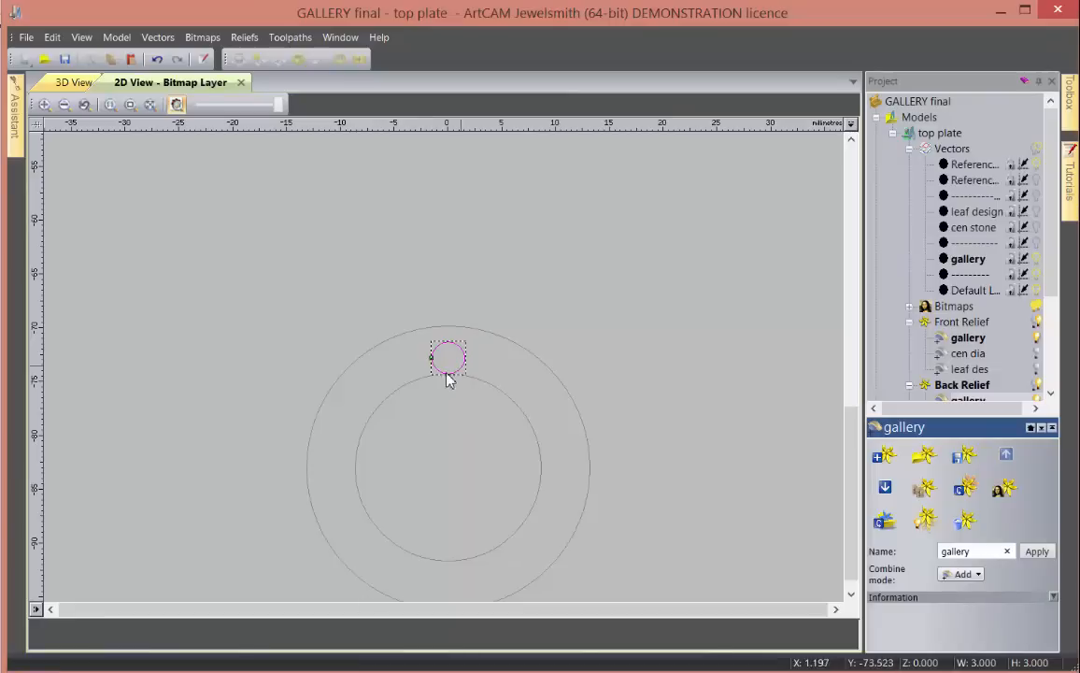
left_click(449, 381)
scroll(450, 384, "up", 2)
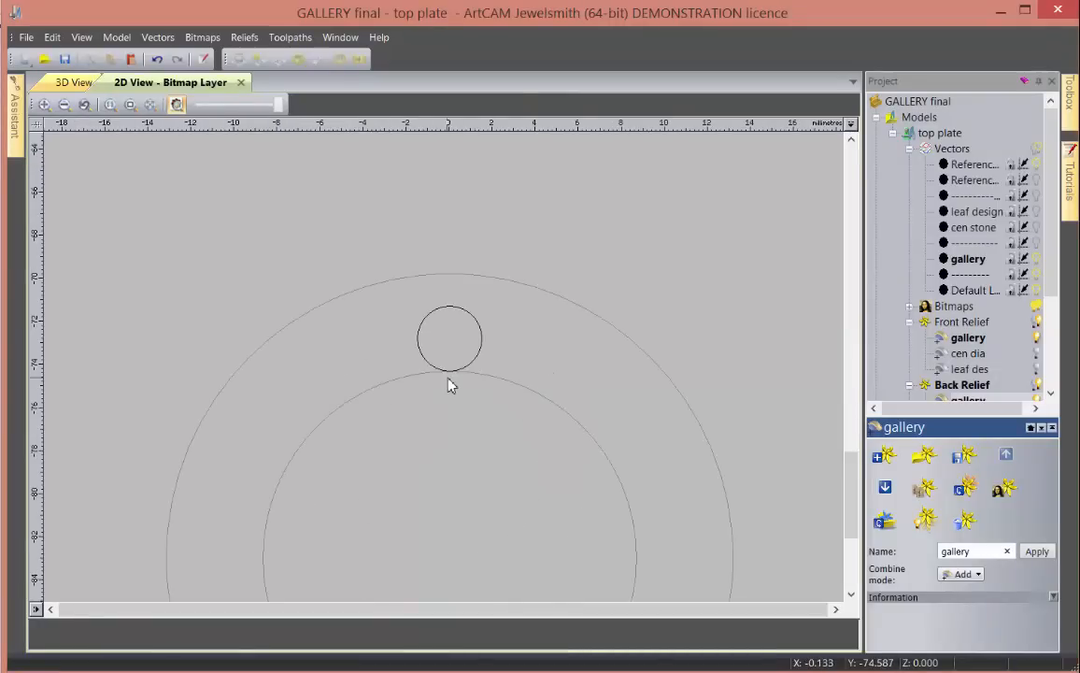
- Check the inner ring circle's size and create a 17.35 mm square matching its diameter, centred at X 0, Y 0
key("ctrl+v")
scroll(370, 472, "down", 2)
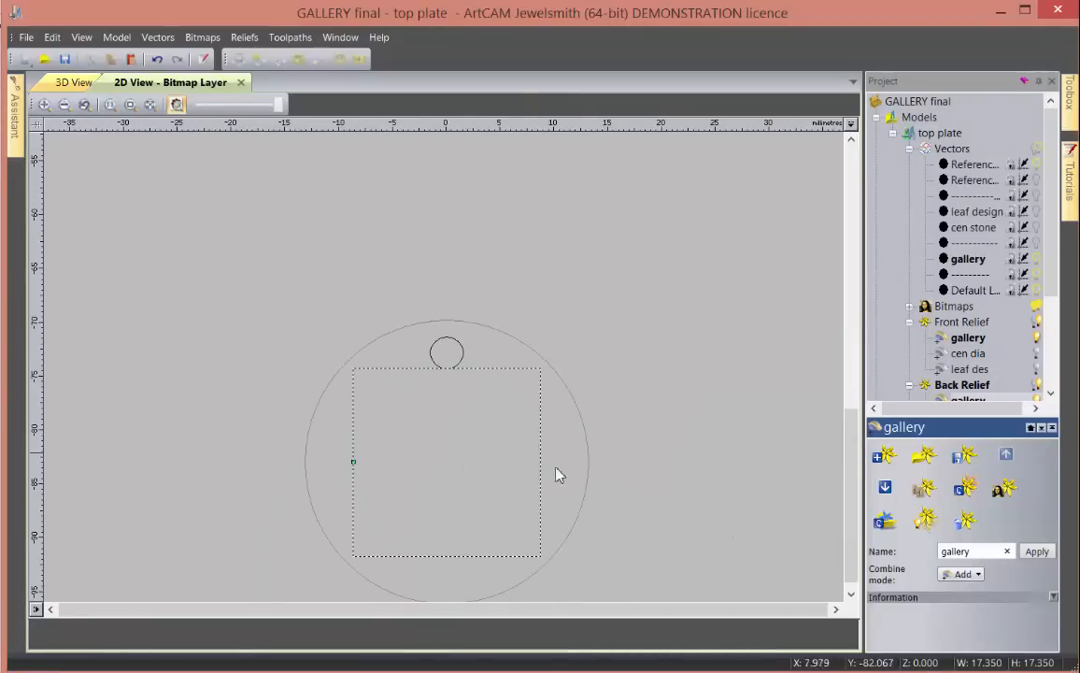
left_click(301, 311)
scroll(63, 262, "down", 1)
mouse_move(16, 142)
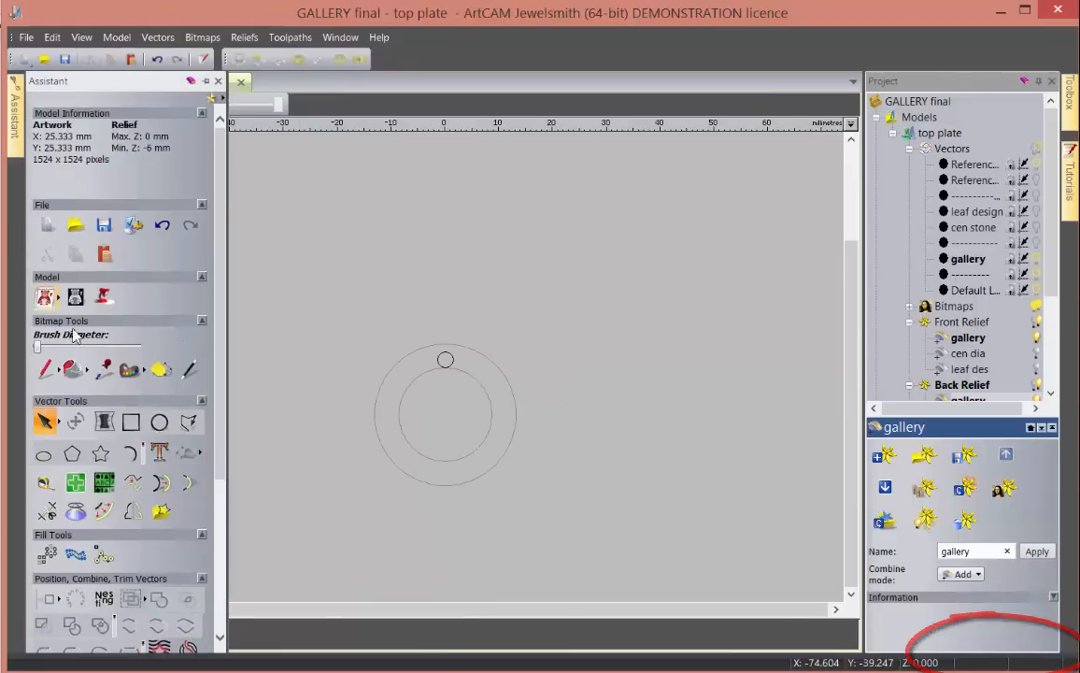
left_click(131, 421)
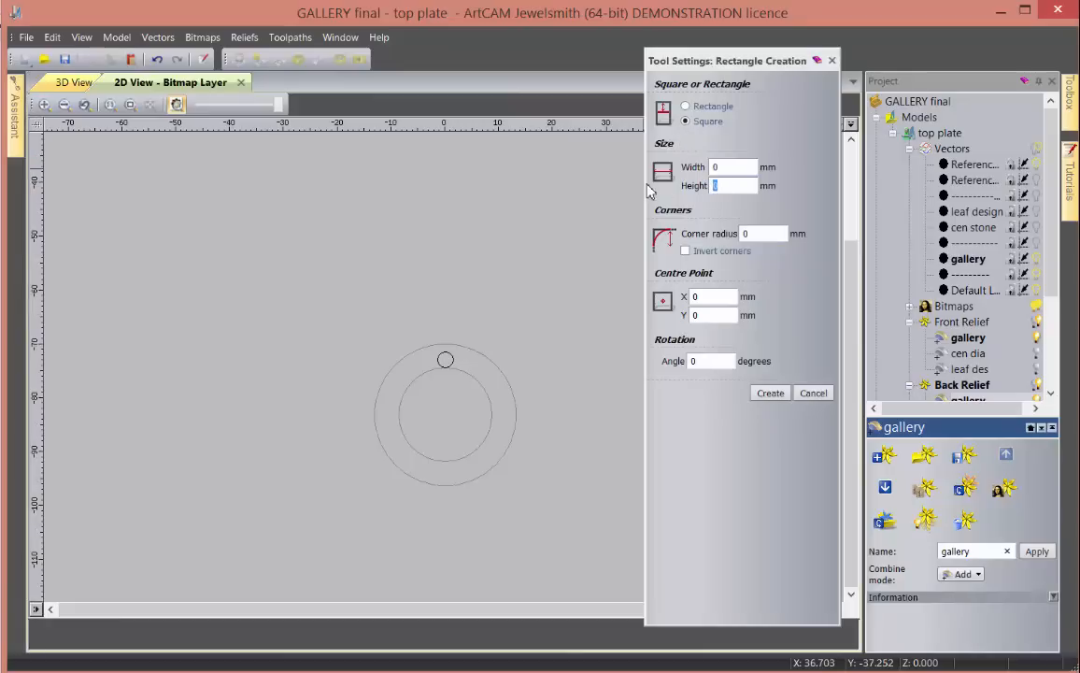
type(".350")
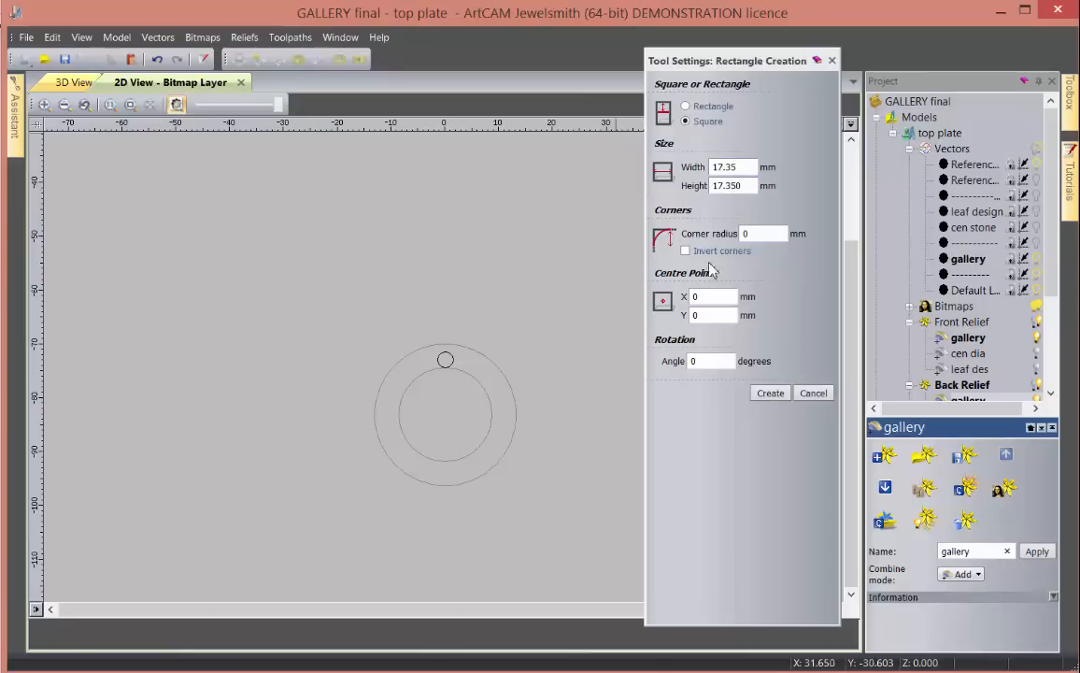
left_click(769, 394)
scroll(441, 364, "down", 3)
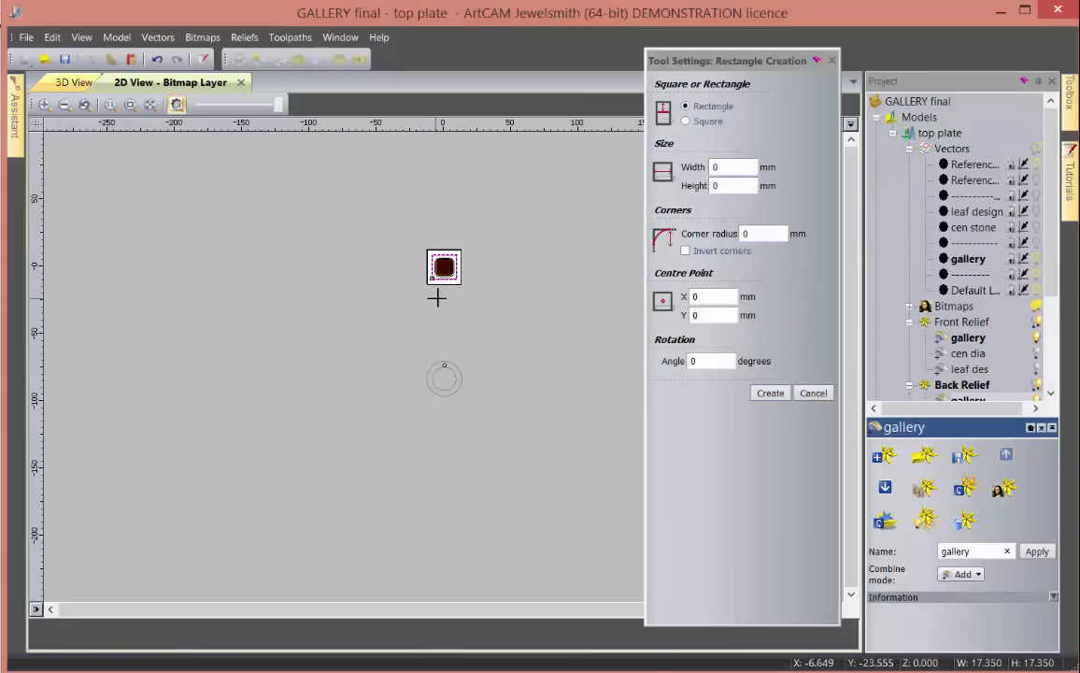
key("Escape")
- Move the square onto the reference ring, snapping its lower-left corner to the inner circle's left quadrant
scroll(450, 271, "up", 3)
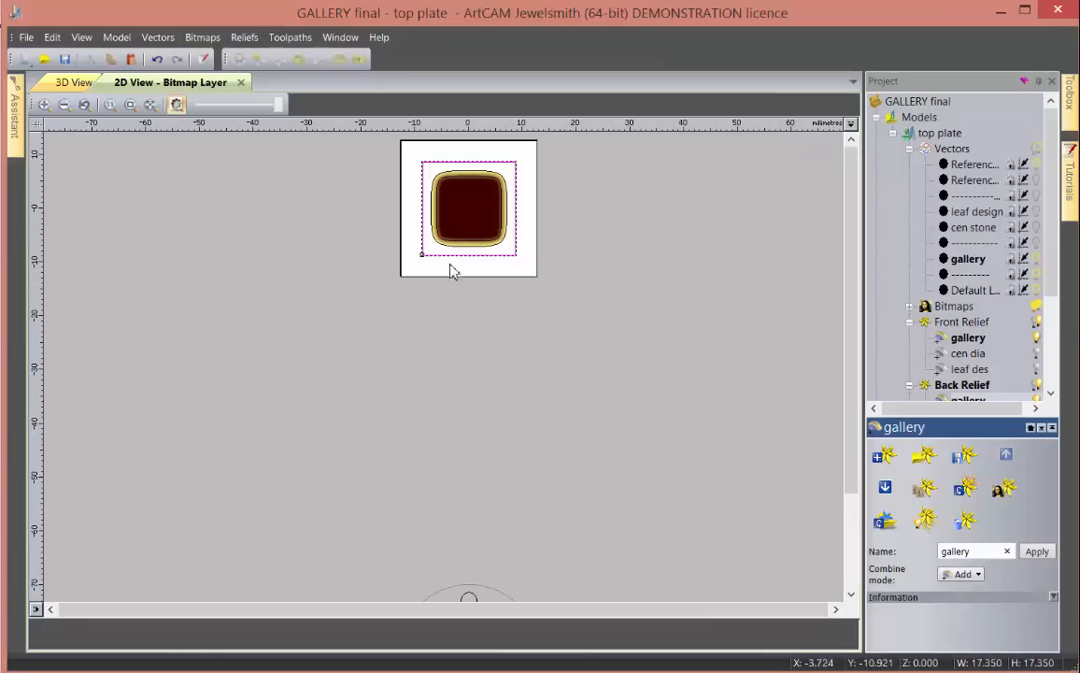
left_click_drag(452, 271, 453, 554)
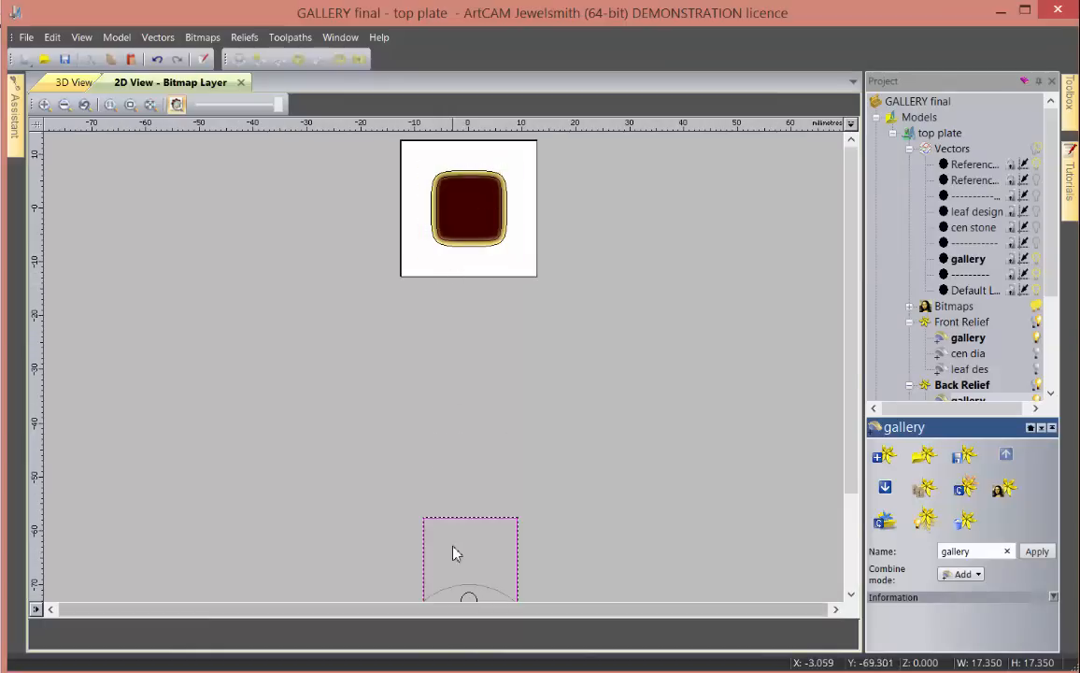
scroll(453, 554, "down", 3)
scroll(456, 433, "up", 4)
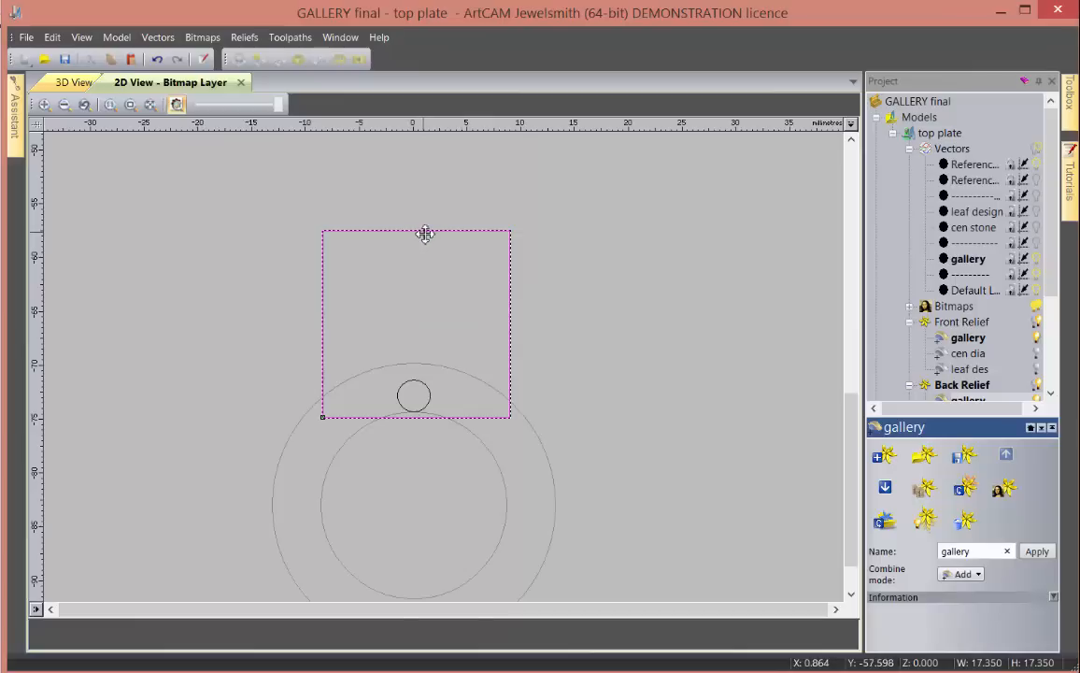
mouse_move(425, 233)
left_mouse_down()
mouse_move(422, 470)
mouse_move(422, 364)
left_mouse_up()
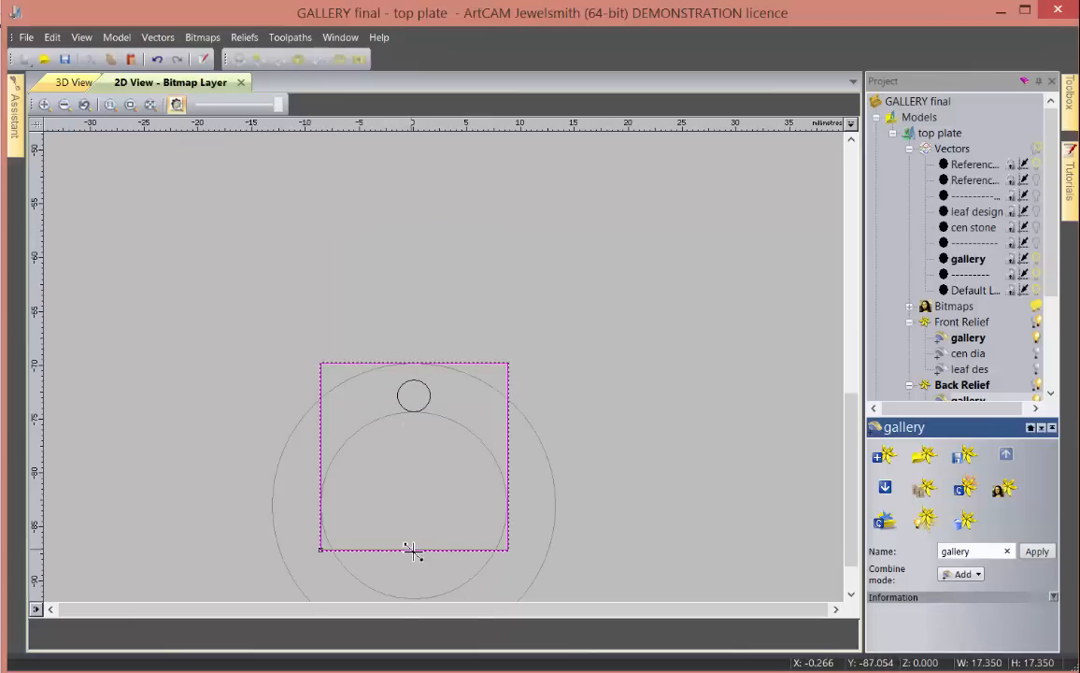
left_click_drag(412, 550, 600, 363)
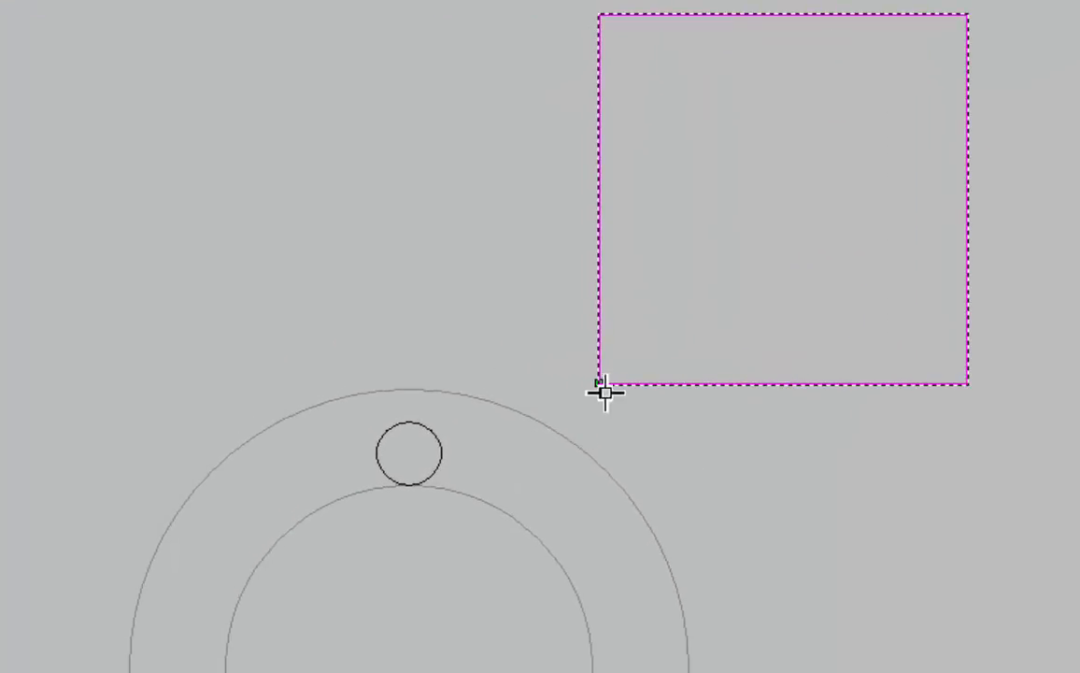
scroll(230, 671, "up", 2)
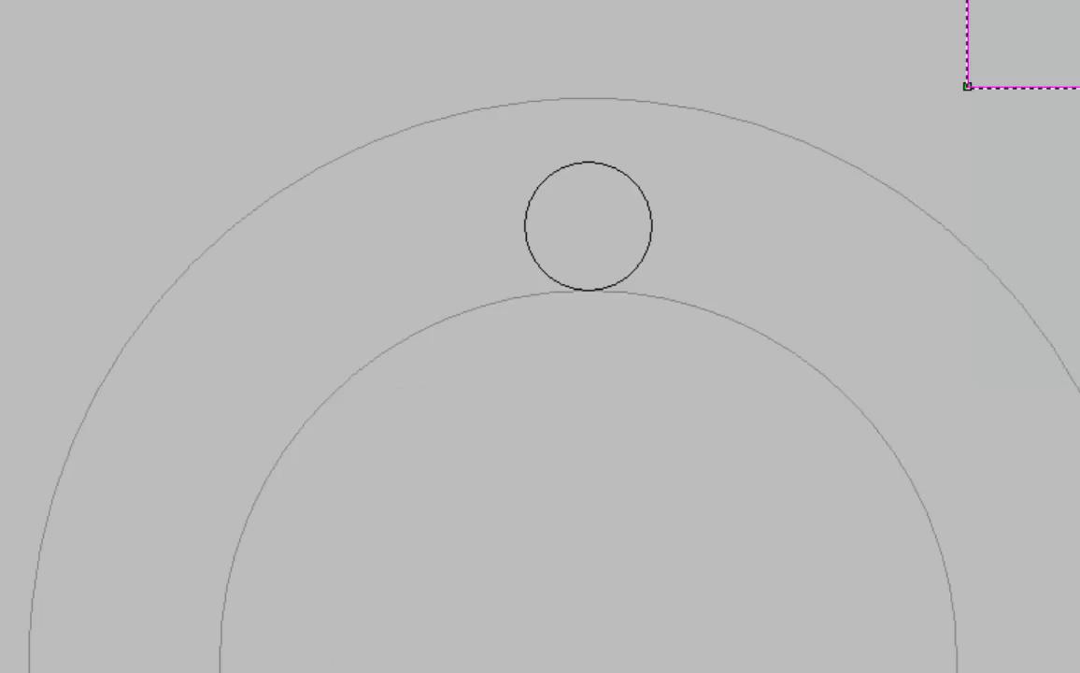
scroll(692, 428, "down", 2)
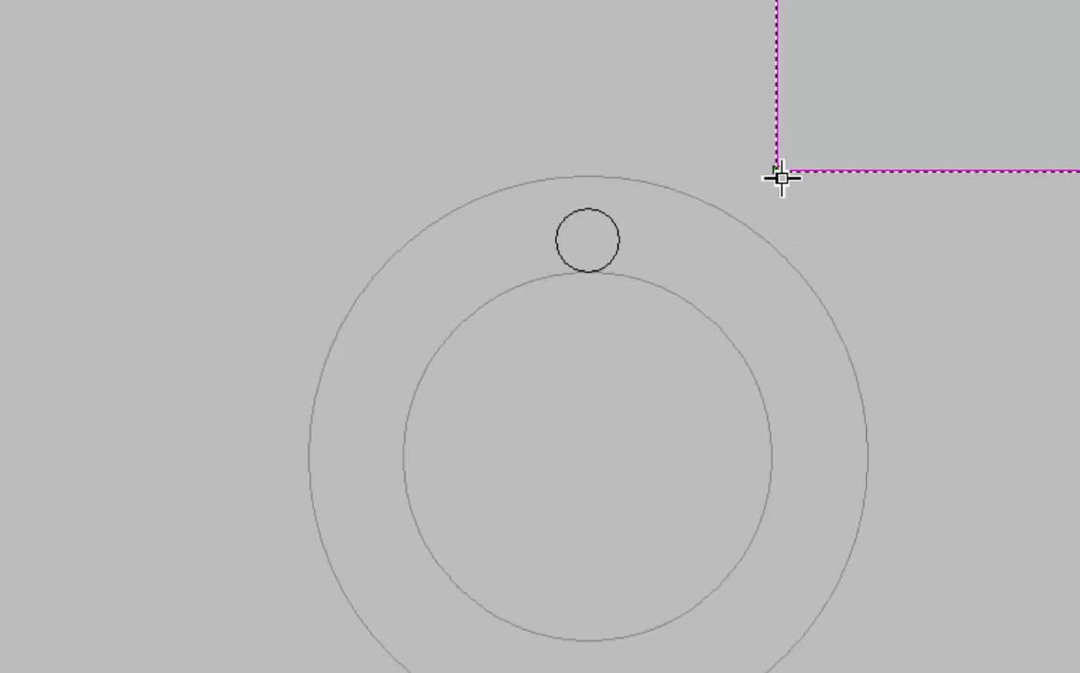
left_click_drag(781, 177, 415, 461)
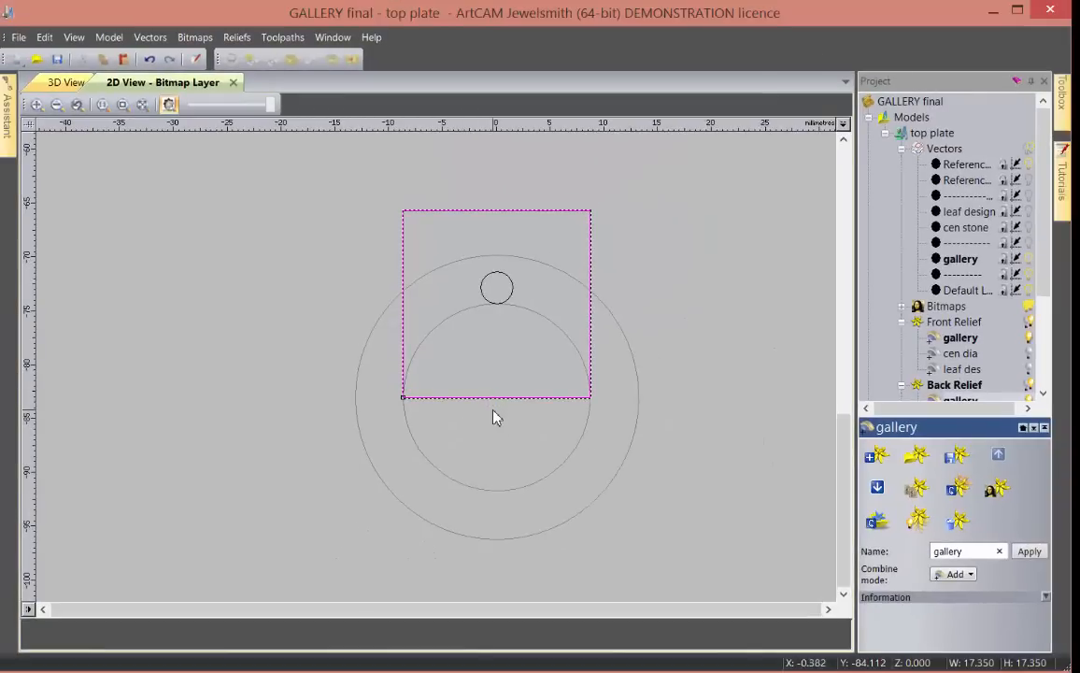
- Edit the square's nodes to bend its lower edge into an arc following the upper half of the inner ring circle
key("n")
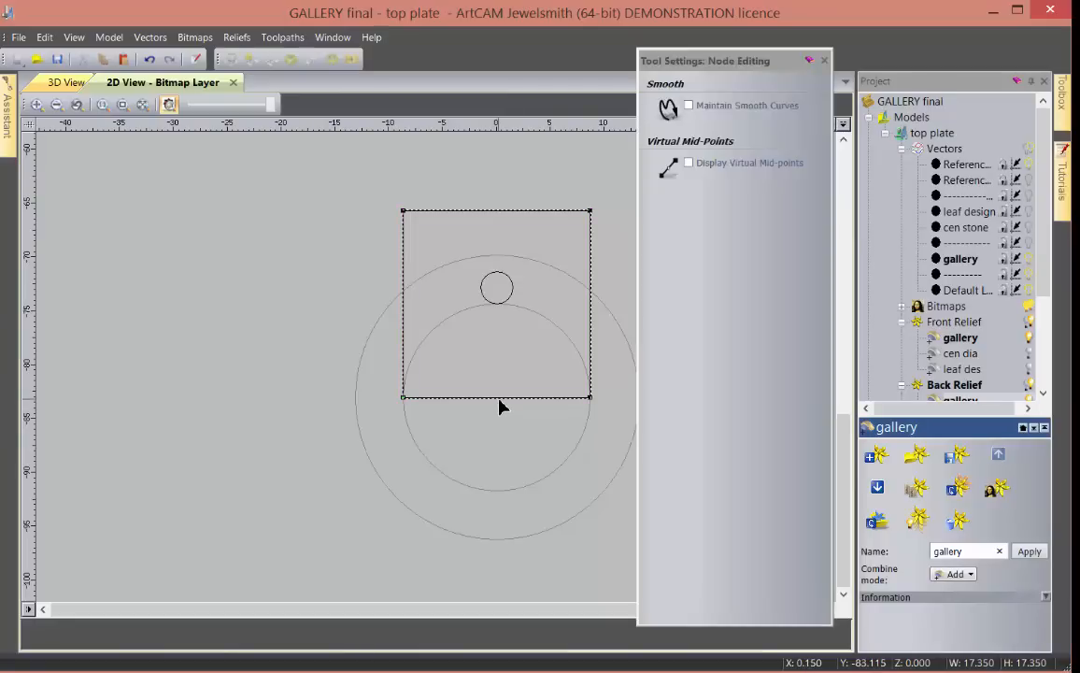
left_click_drag(500, 398, 496, 490)
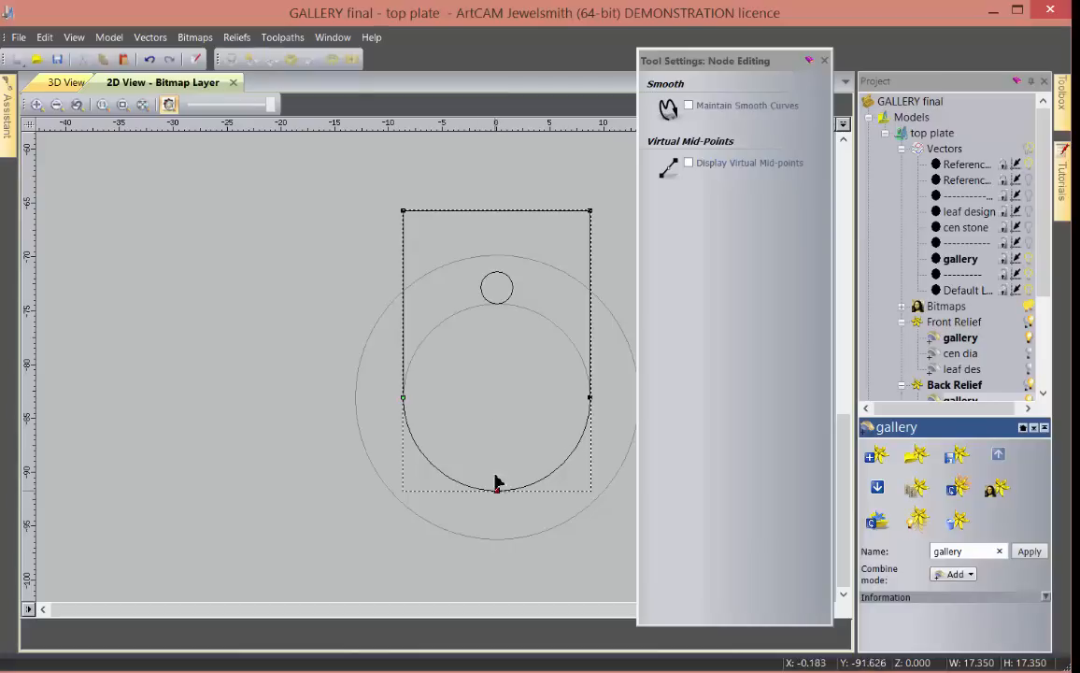
left_click_drag(496, 484, 505, 304)
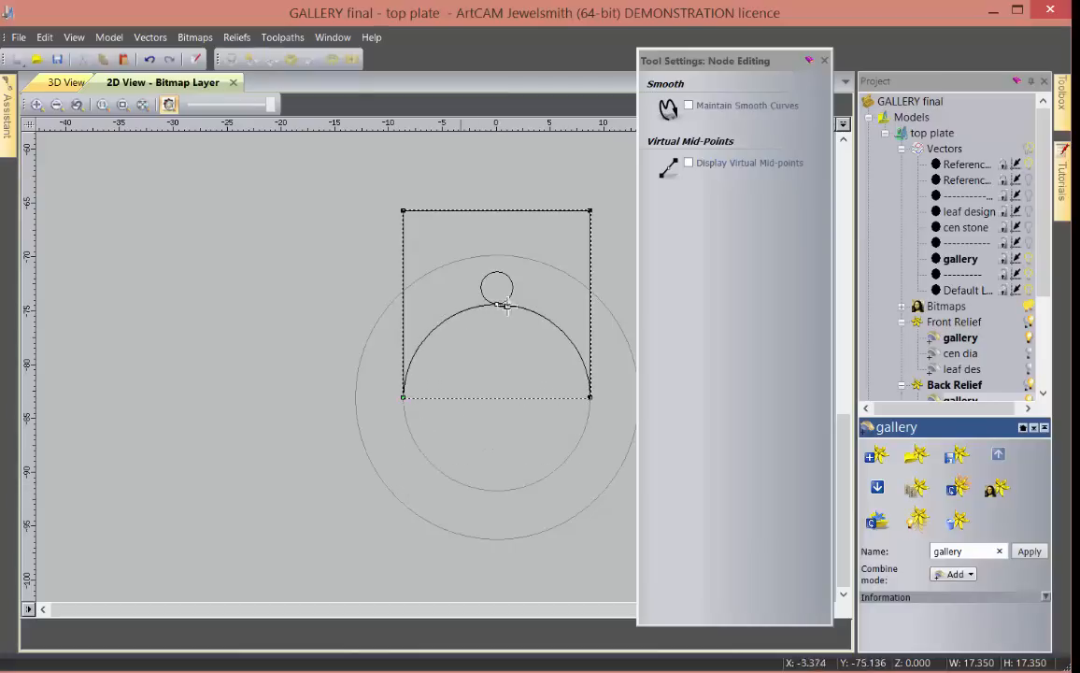
- Lower the outline's two upper corner nodes together until its upper edge touches the highest point of the 3 mm circle
left_click_drag(340, 180, 617, 237)
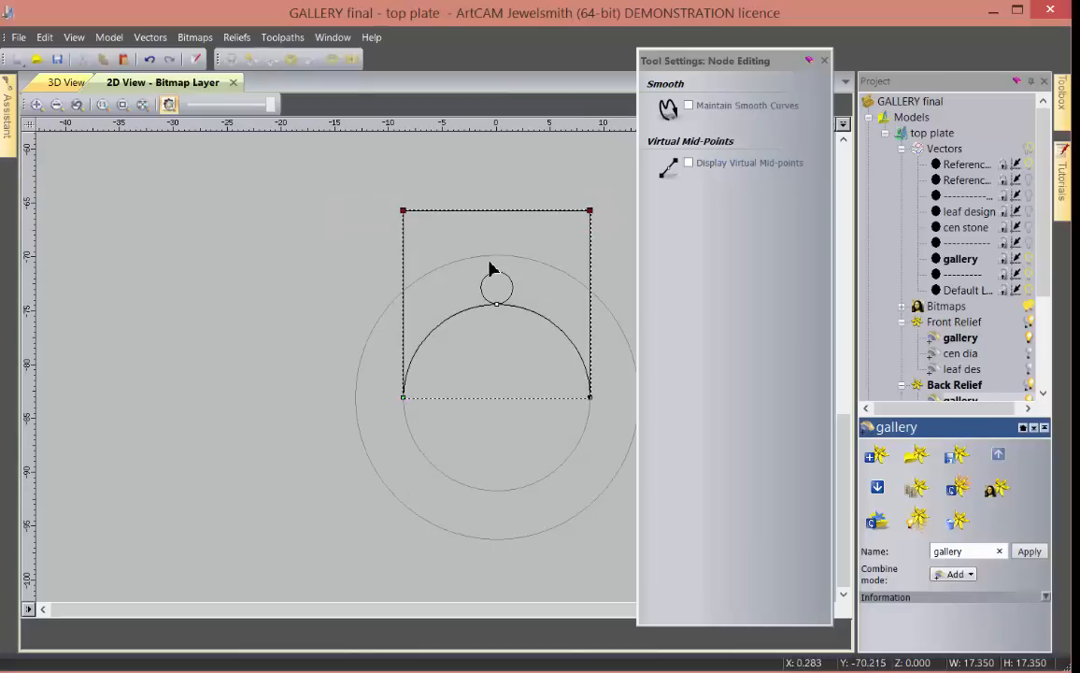
scroll(492, 270, "up", 2)
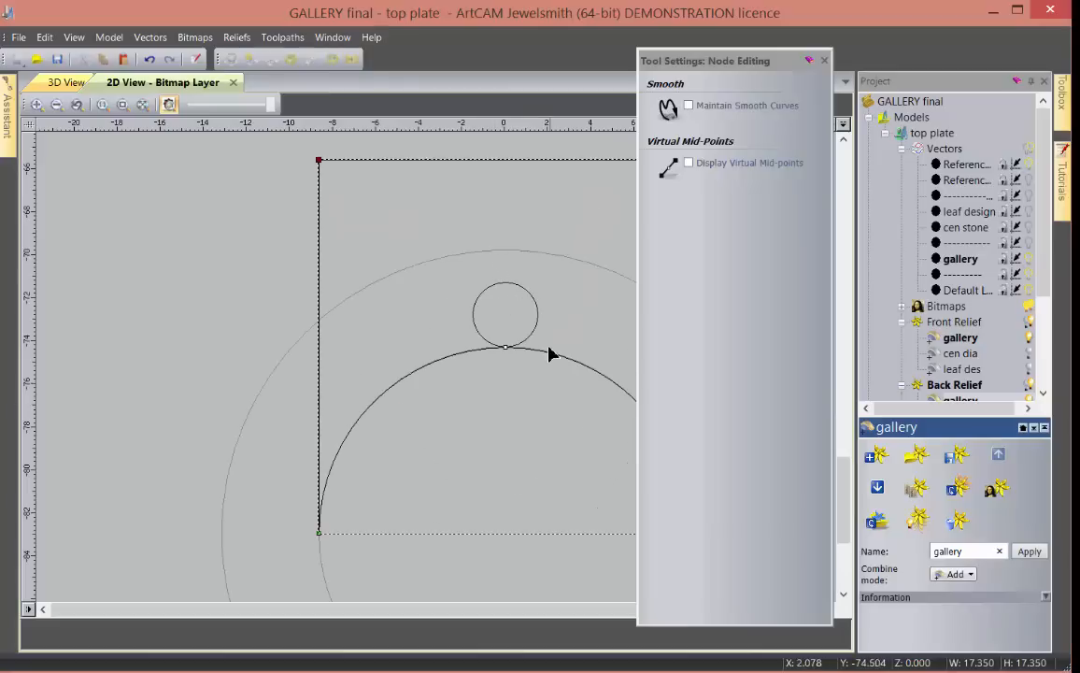
key("Down")
key("Down")
key("Down")
key("Down")
key("Down")
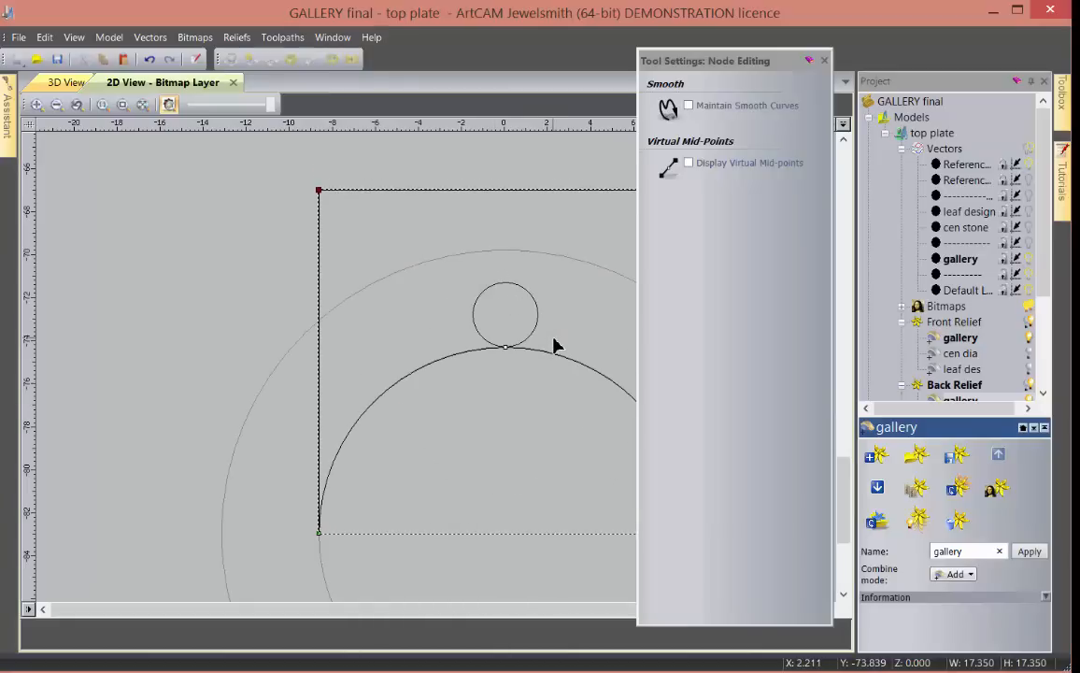
key("Down")
key("Down")
key("Down")
key("Down")
key("Down")
key("Down")
key("Down")
key("Down")
key("Down")
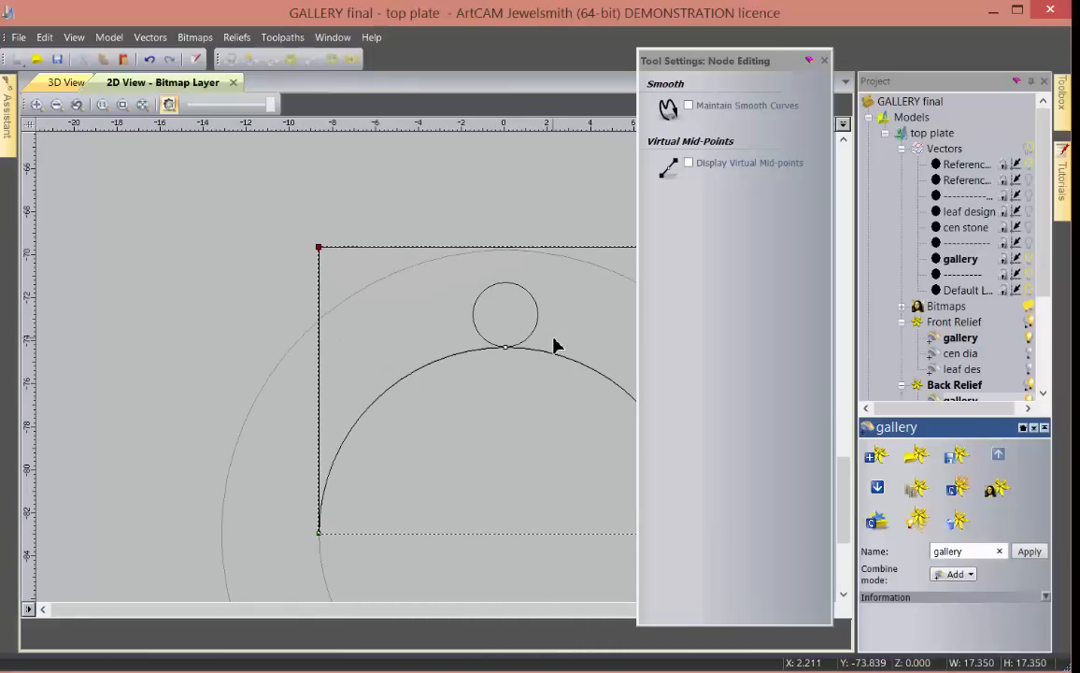
key("Down")
key("Down")
key("Down")
key("Down")
scroll(504, 299, "up", 4)
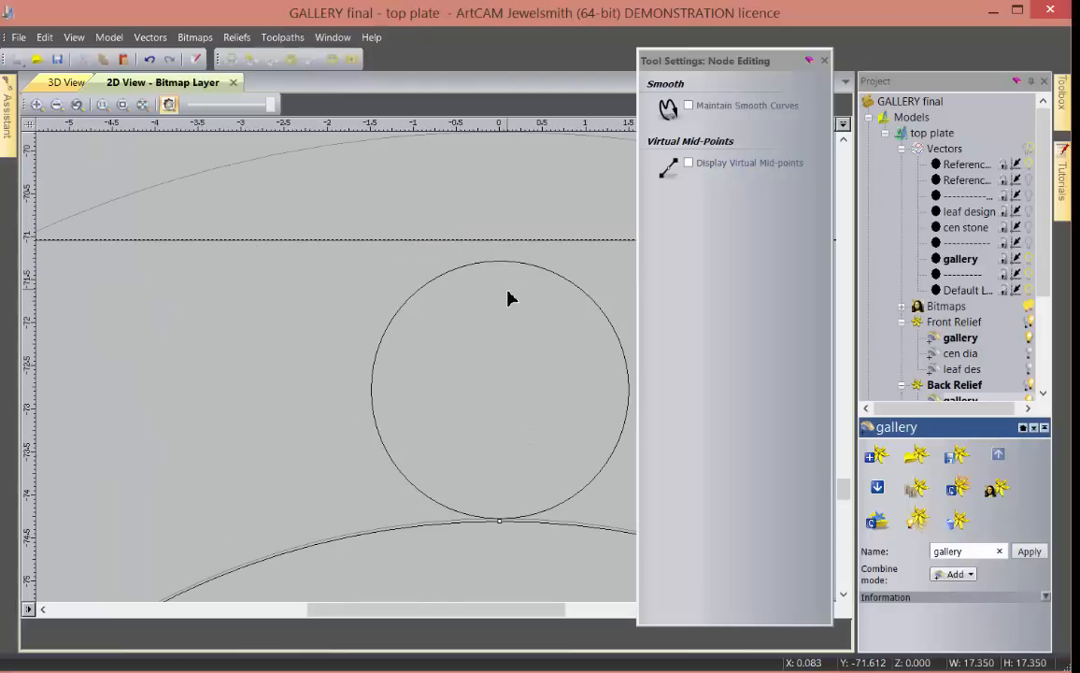
key("Down")
key("Down")
key("Down")
key("Down")
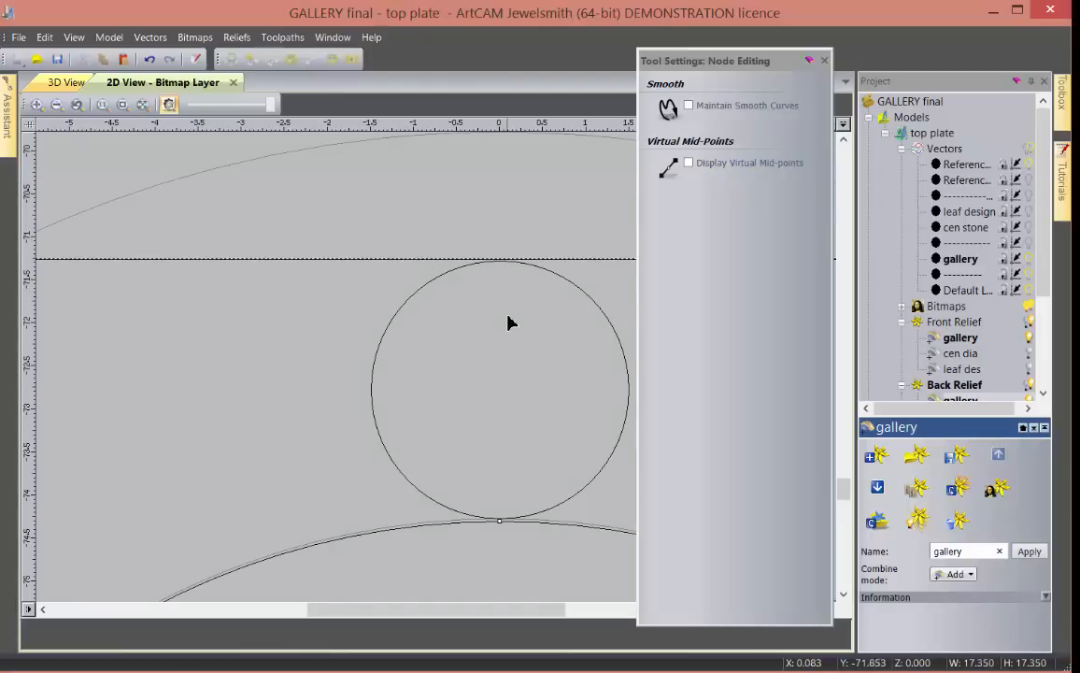
scroll(507, 322, "down", 6)
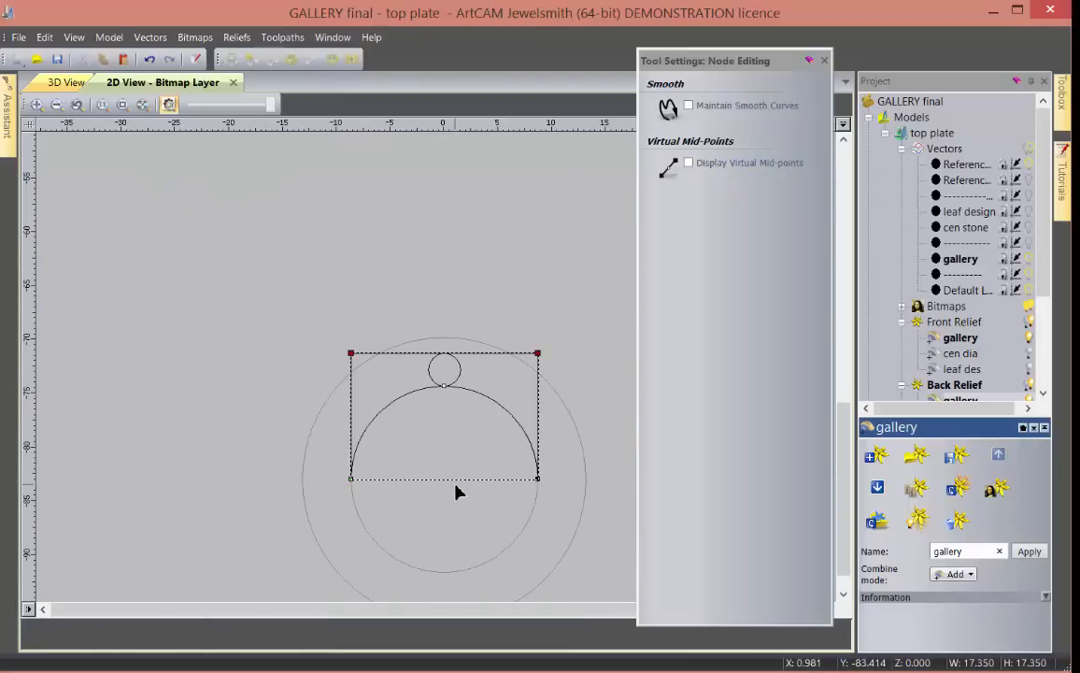
- Remove the outline's upper span to leave an open arched profile, and finish node editing
left_click(339, 288)
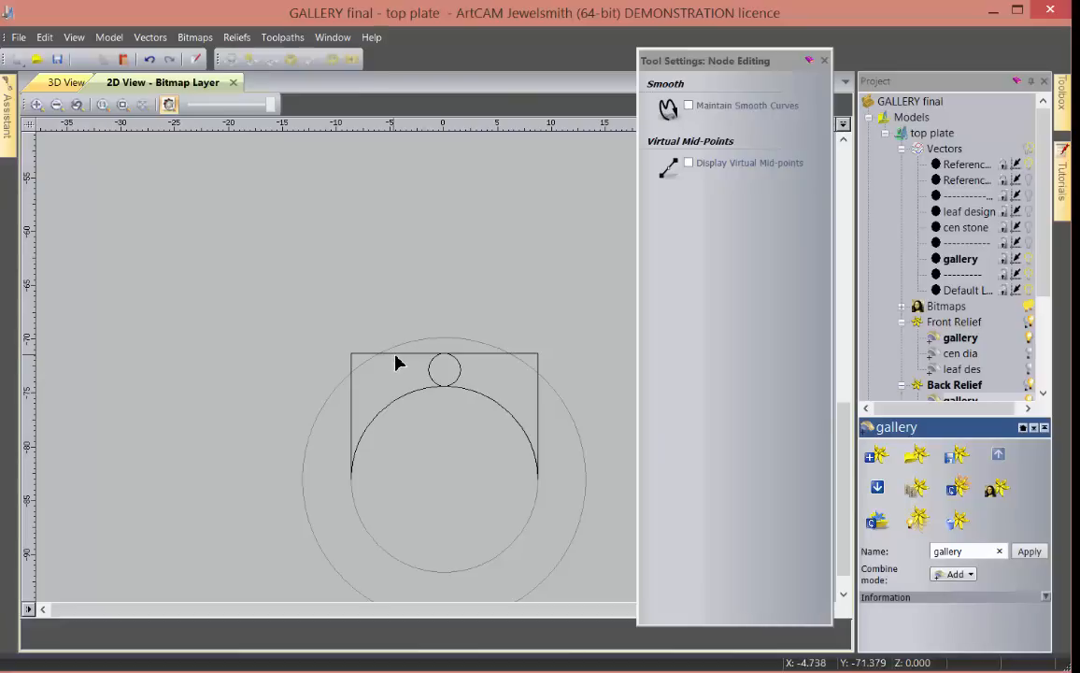
left_click(396, 360)
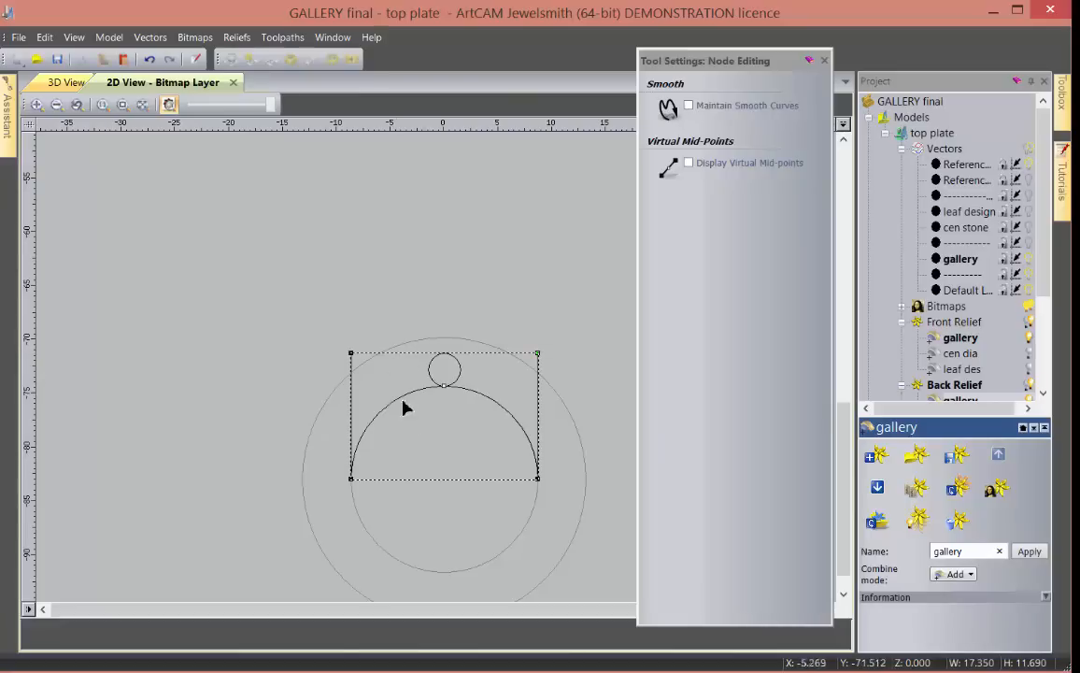
scroll(408, 446, "down", 3)
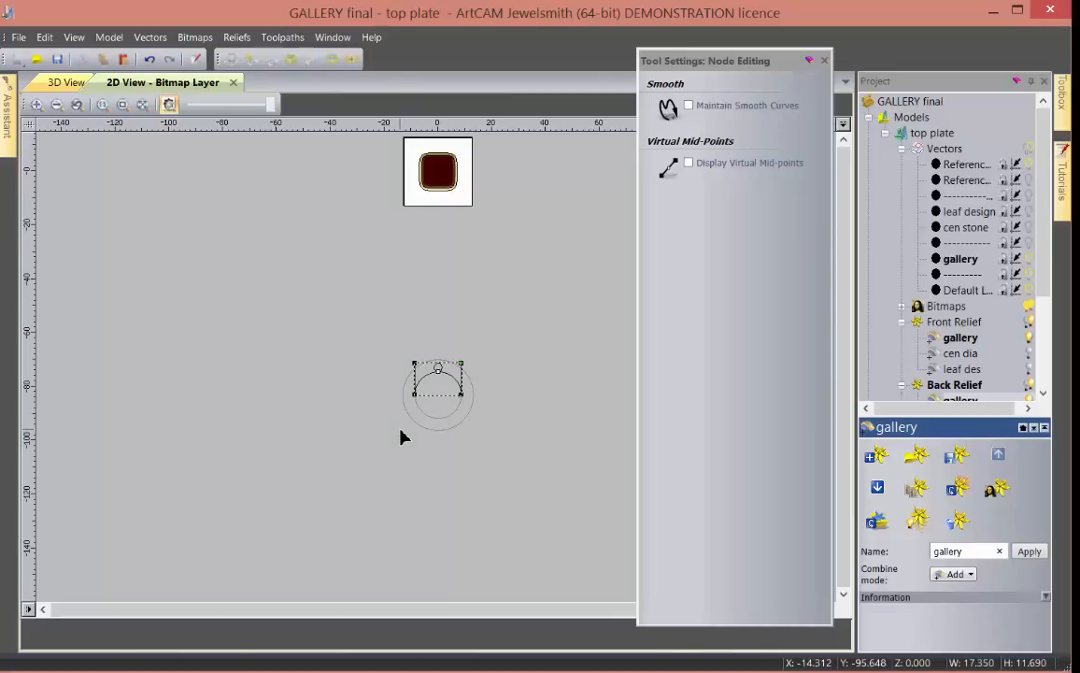
key("n")
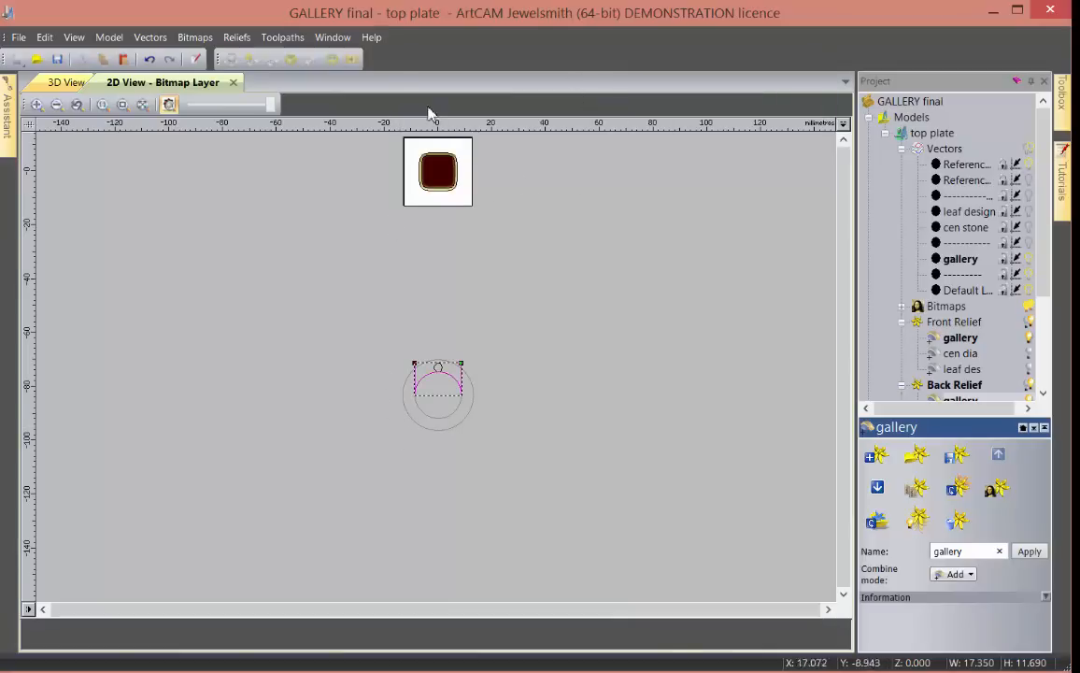
- Add a new relief layer to the Back Relief and select the open arched profile on the reference ring
scroll(434, 170, "up", 3)
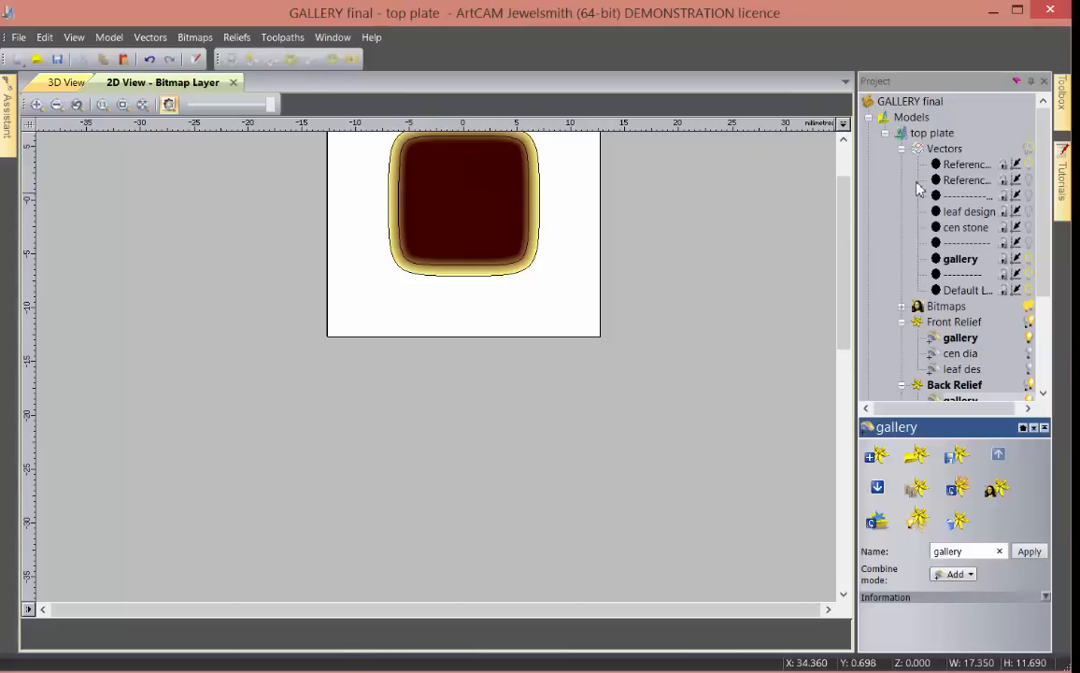
scroll(516, 301, "down", 3)
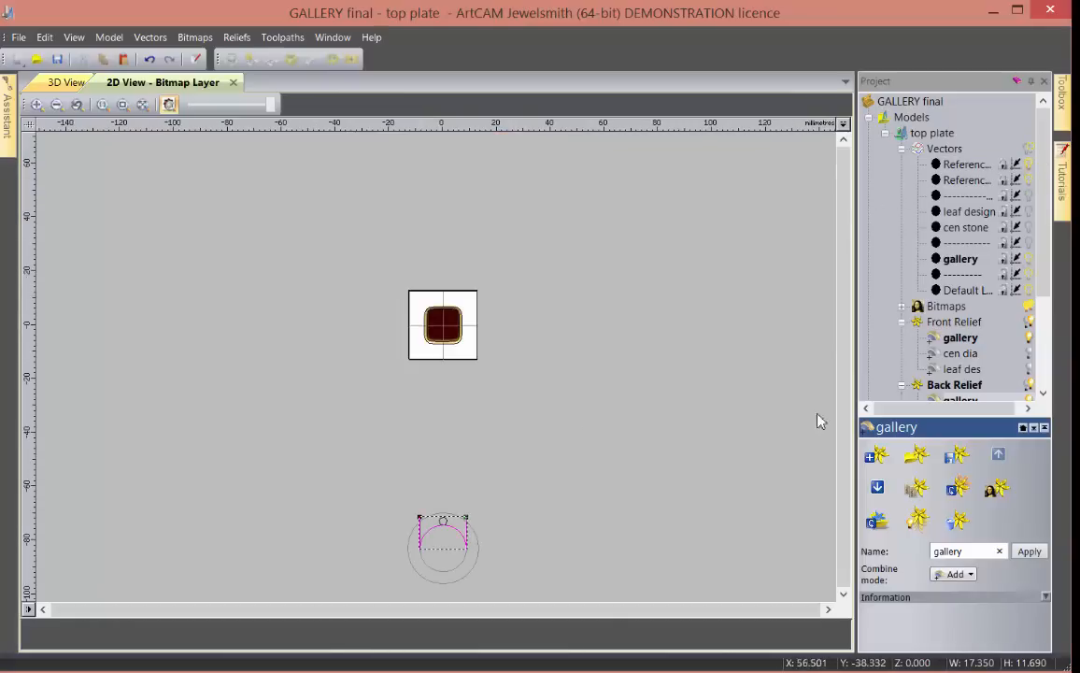
scroll(1039, 271, "down", 2)
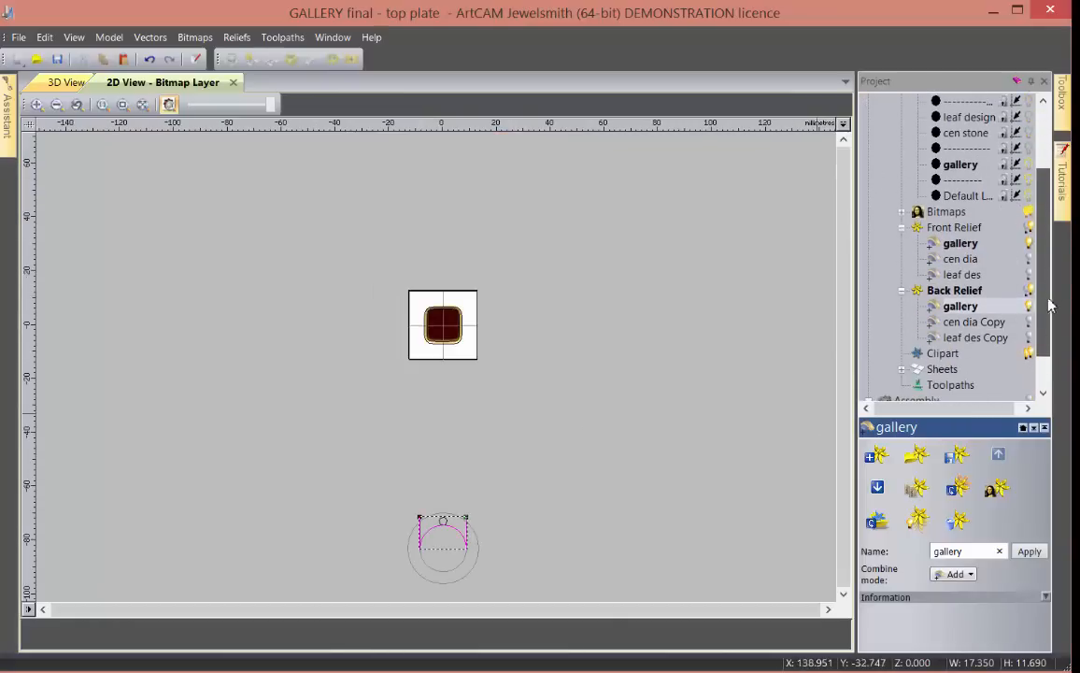
right_click(959, 308)
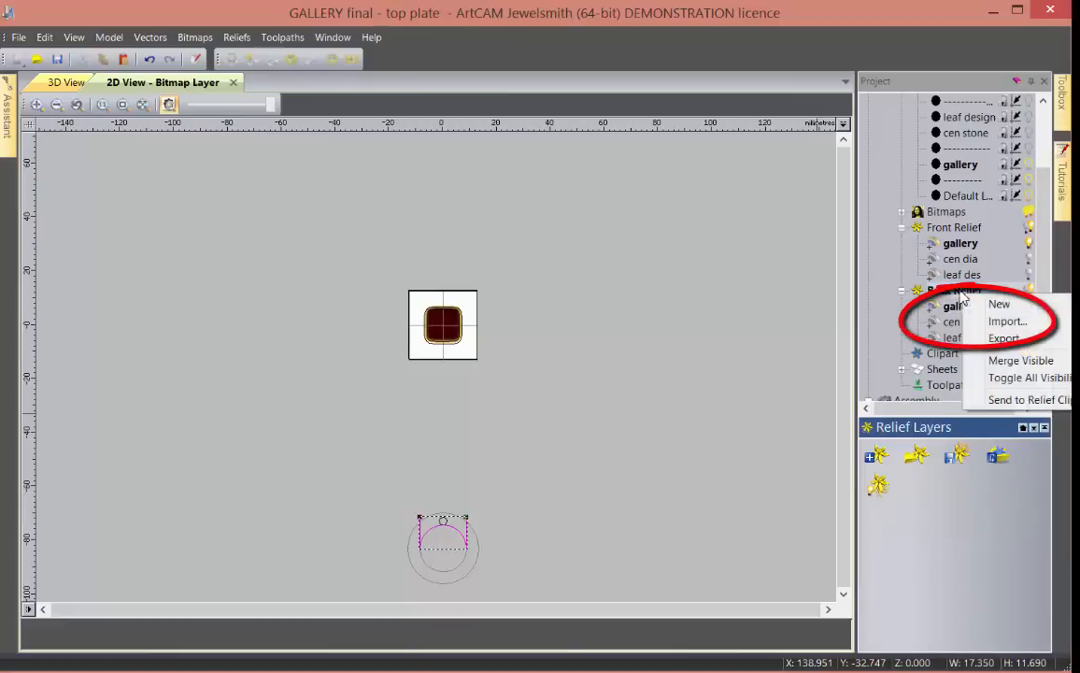
left_click(997, 303)
left_click(733, 341)
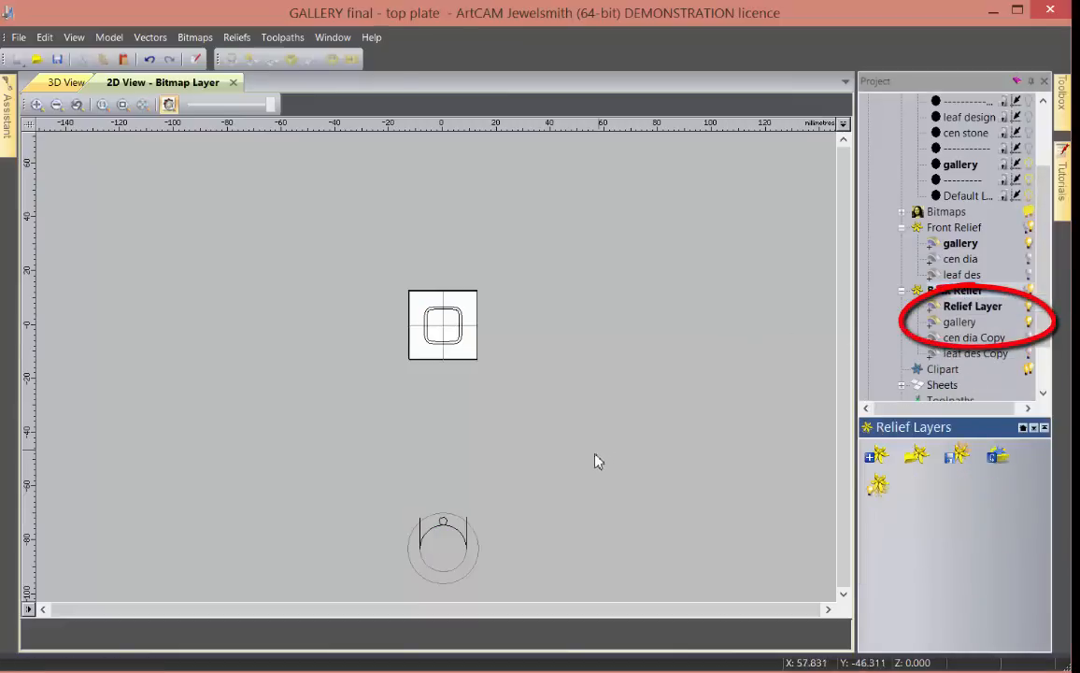
left_click(436, 525)
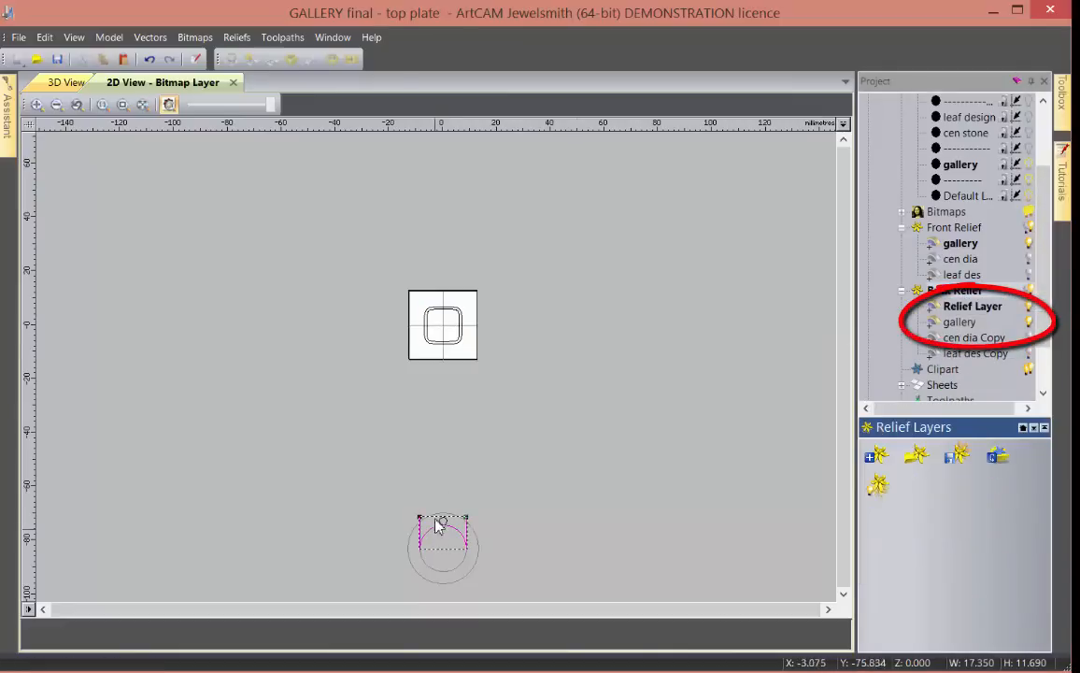
- Sweep the open arched profile along the plate's vertical centre line with the Weave Wizard, using round corners and the Add combine mode
left_click(444, 321)
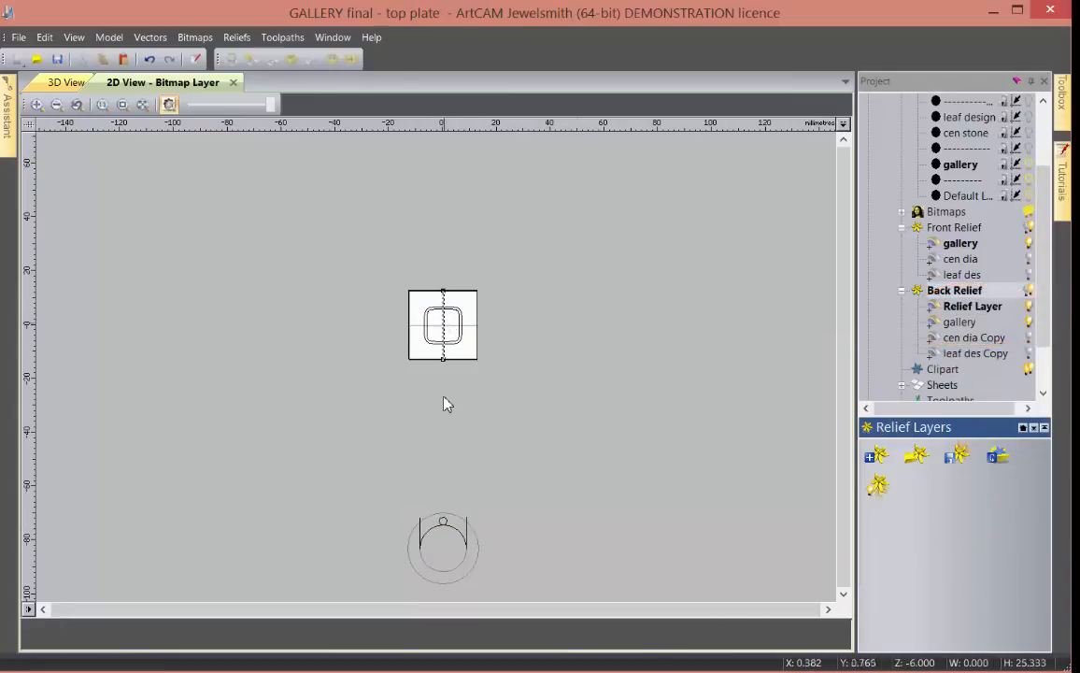
left_click(421, 531)
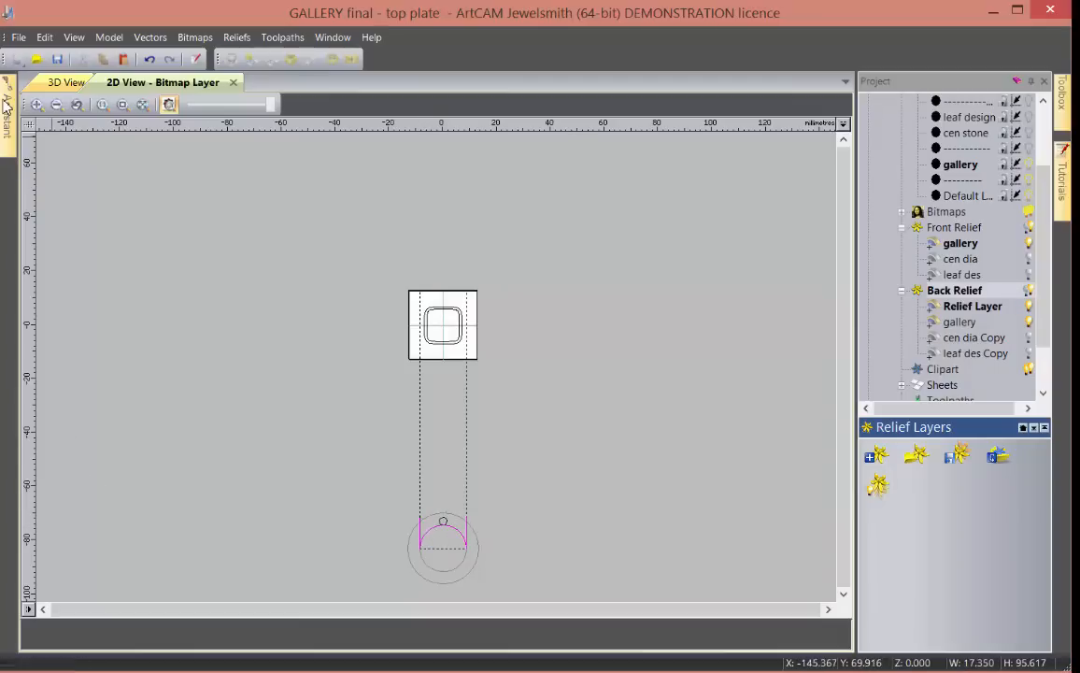
mouse_move(7, 107)
scroll(196, 439, "down", 5)
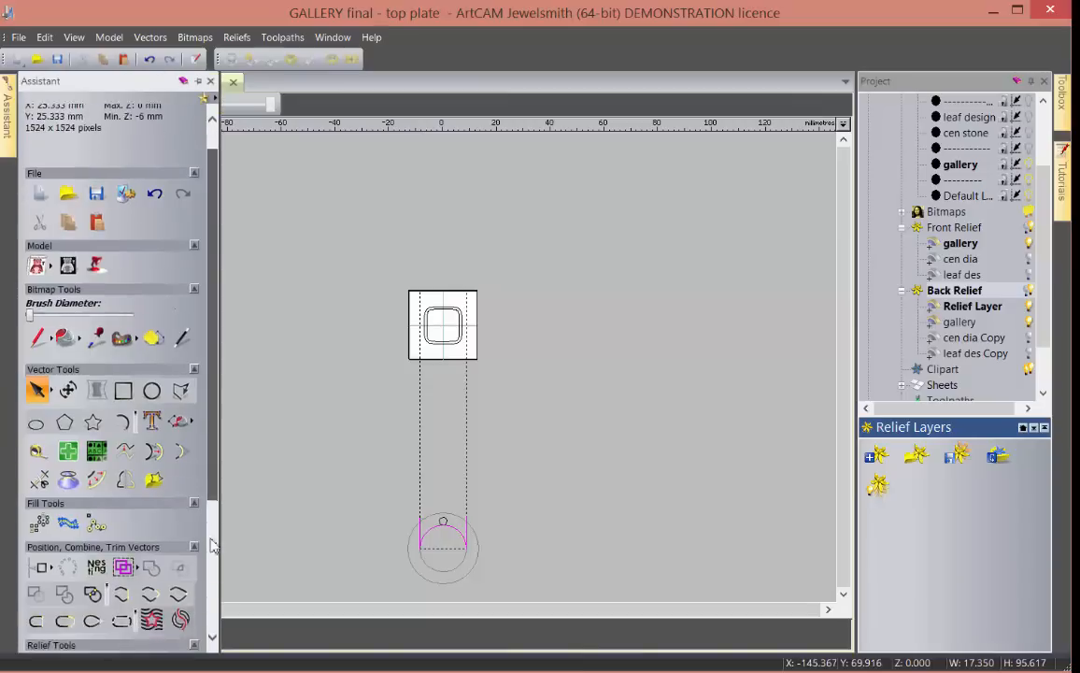
left_click(183, 477)
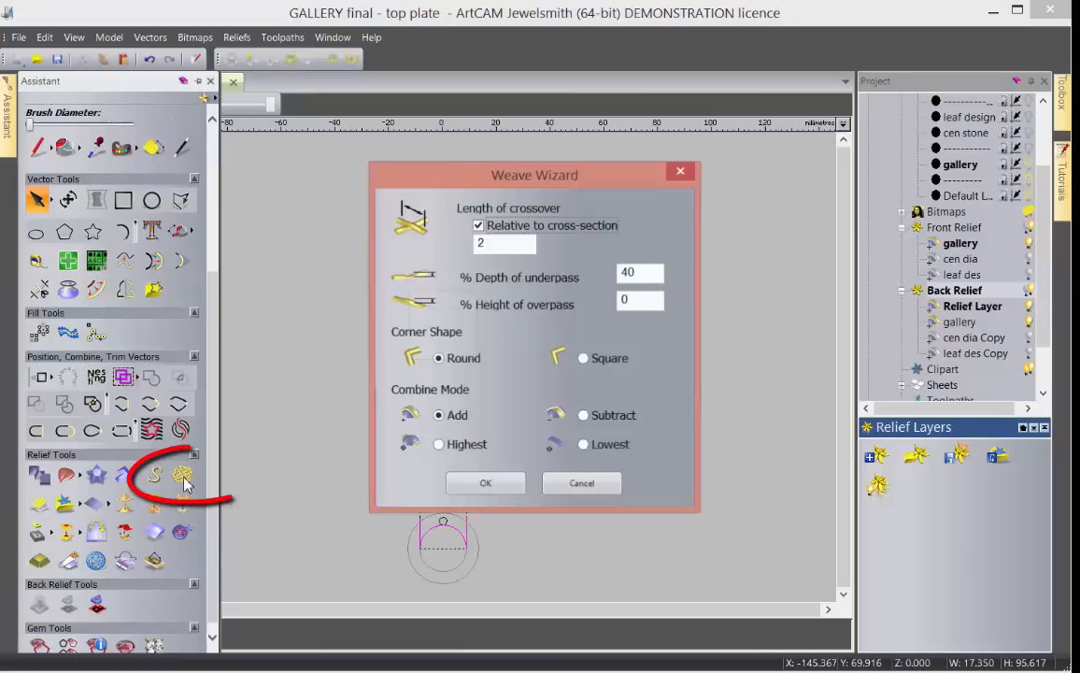
left_click(486, 484)
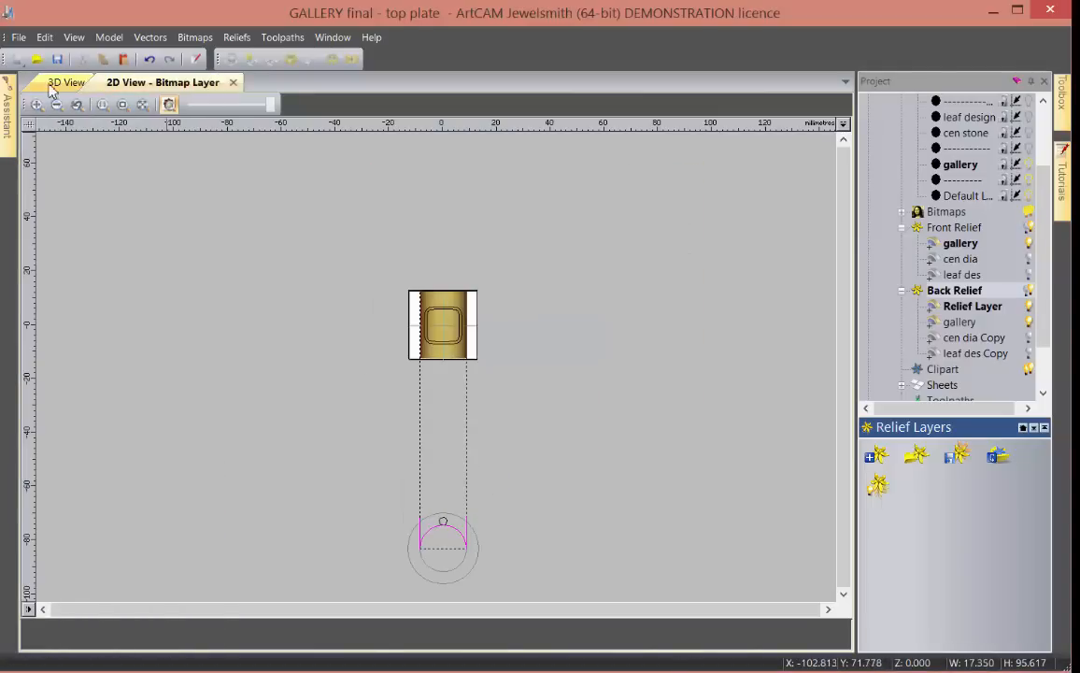
- Set the new Back Relief layer's combine mode to Merge High and check the arched underside of the gallery in 3D
left_click(58, 83)
mouse_move(398, 411)
left_mouse_down()
mouse_move(465, 441)
mouse_move(468, 408)
mouse_move(401, 433)
left_mouse_up()
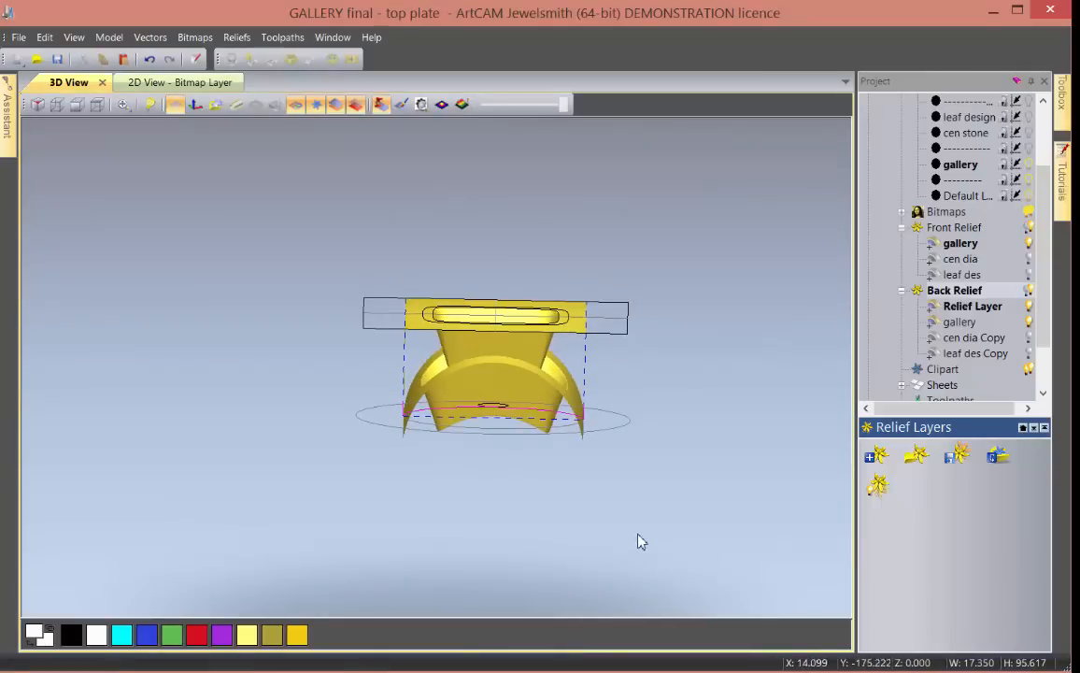
left_click(963, 307)
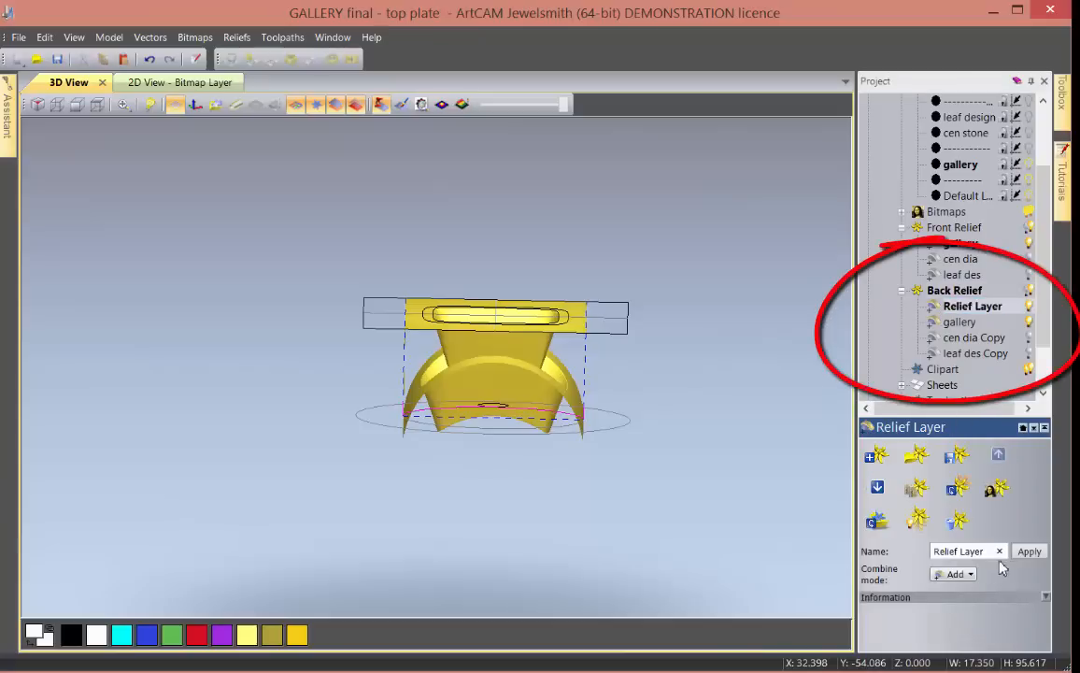
left_click(962, 576)
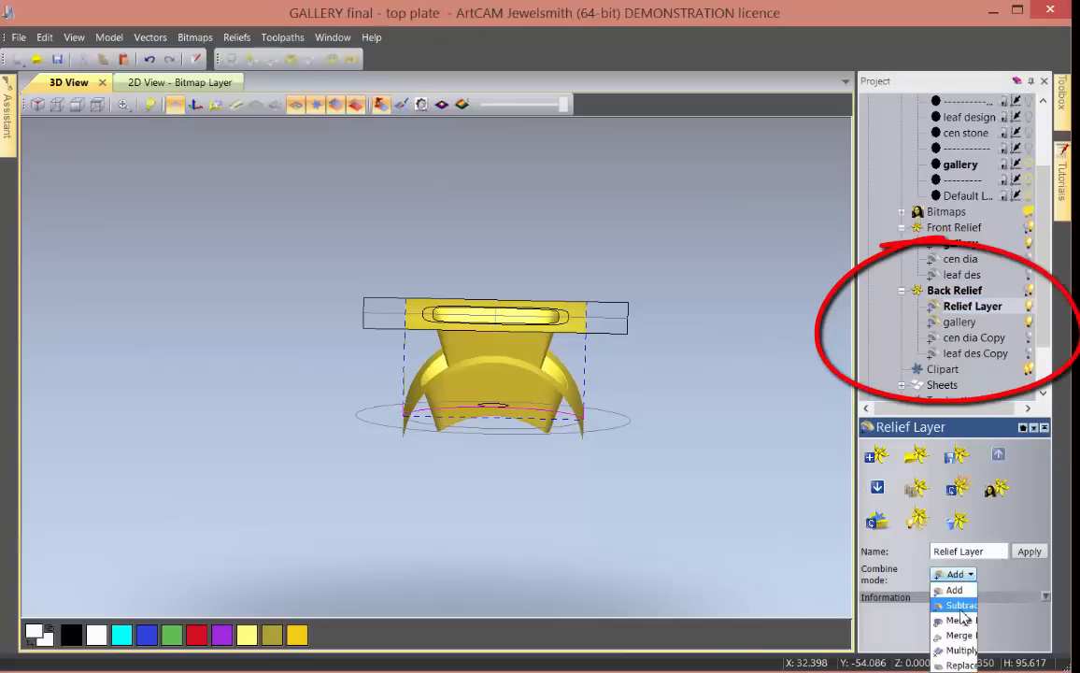
left_click(953, 617)
mouse_move(509, 477)
left_mouse_down()
mouse_move(509, 457)
mouse_move(418, 408)
left_mouse_up()
left_click_drag(564, 424, 467, 253)
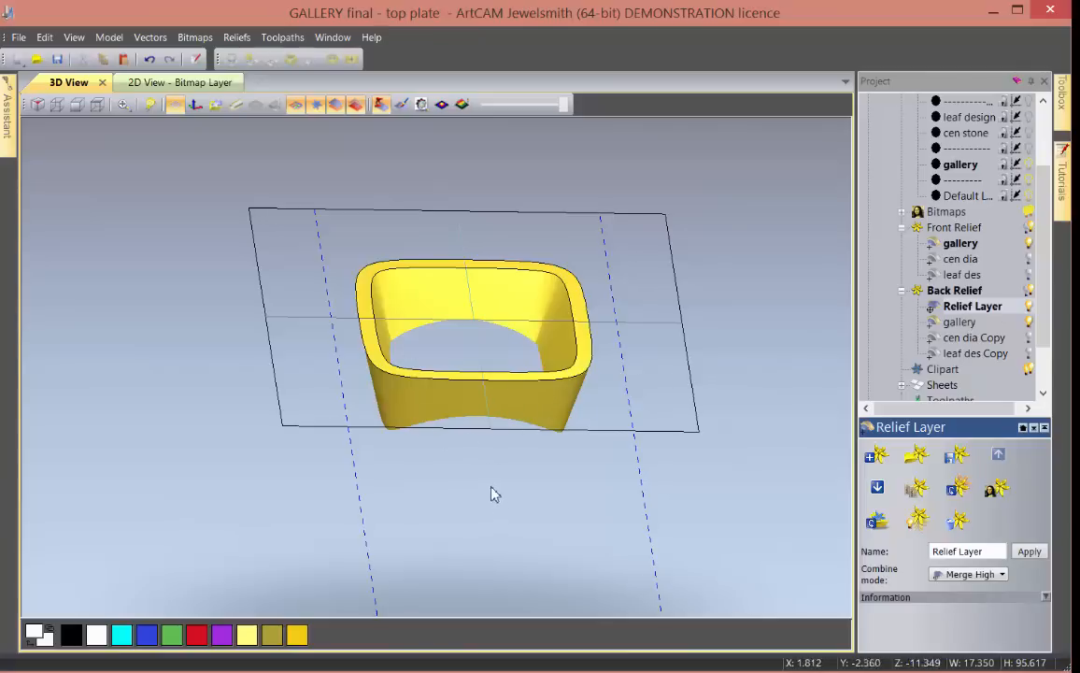
left_click_drag(494, 495, 670, 302)
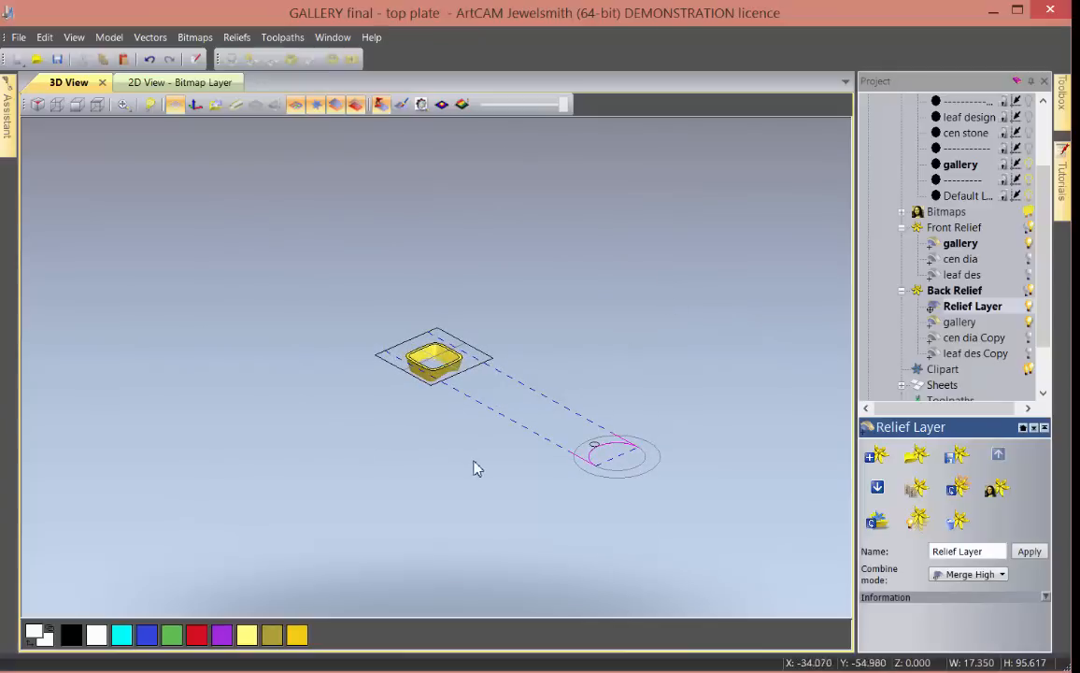
scroll(477, 468, "up", 2)
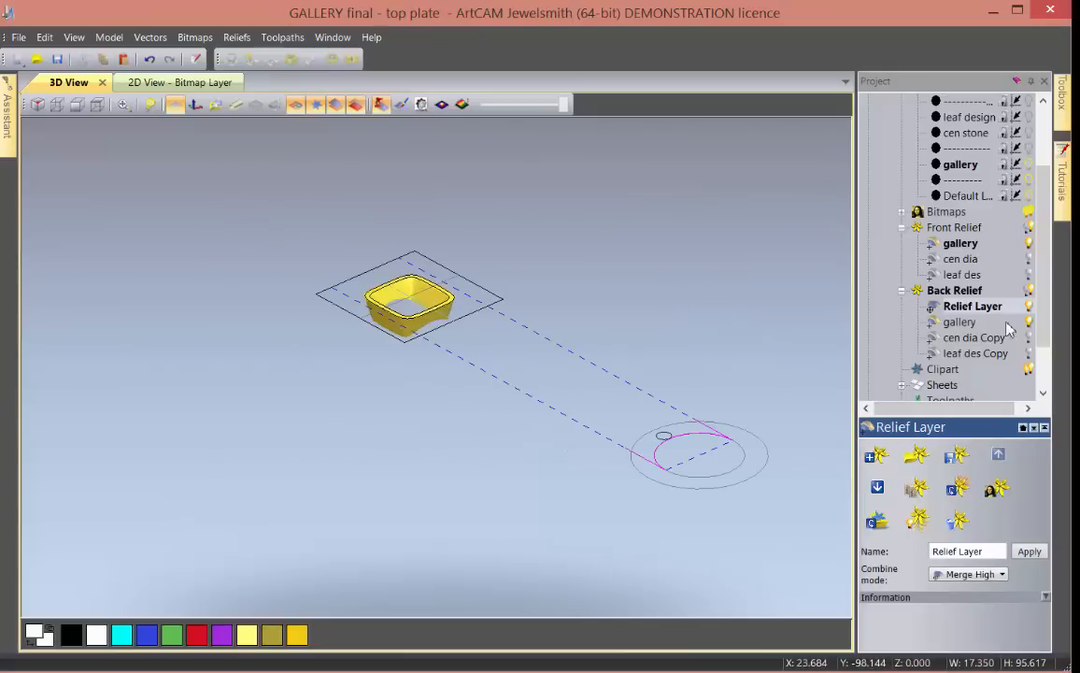
- Create a triangle mesh of the gallery with 0.001 mm tolerance, closed with the back relief
scroll(939, 280, "down", 2)
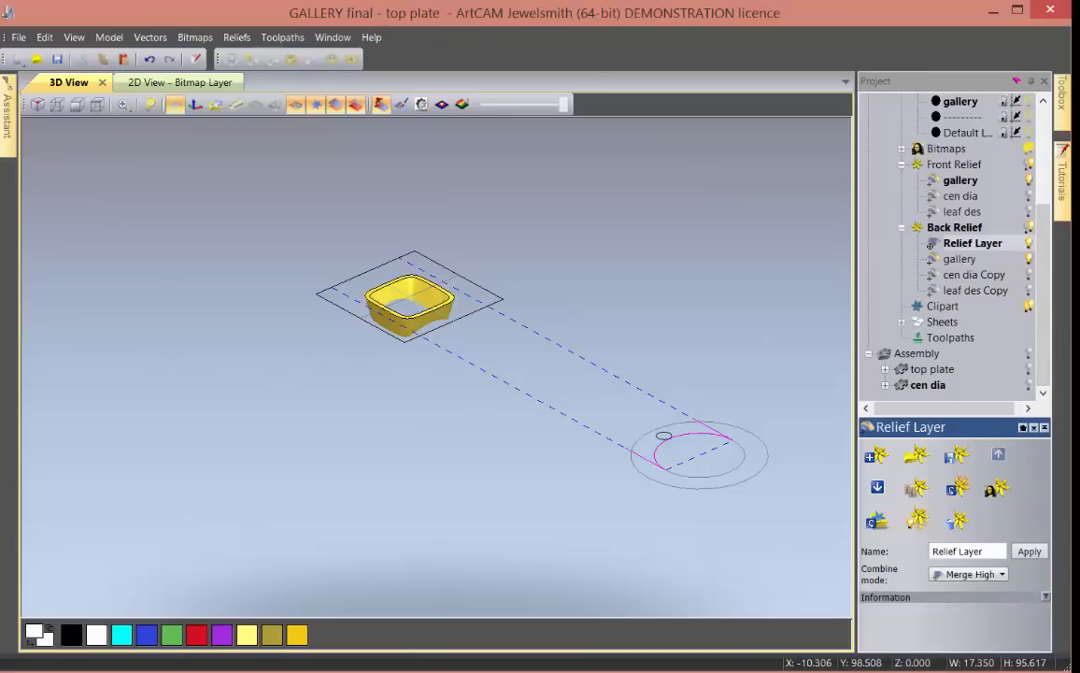
left_click(9, 132)
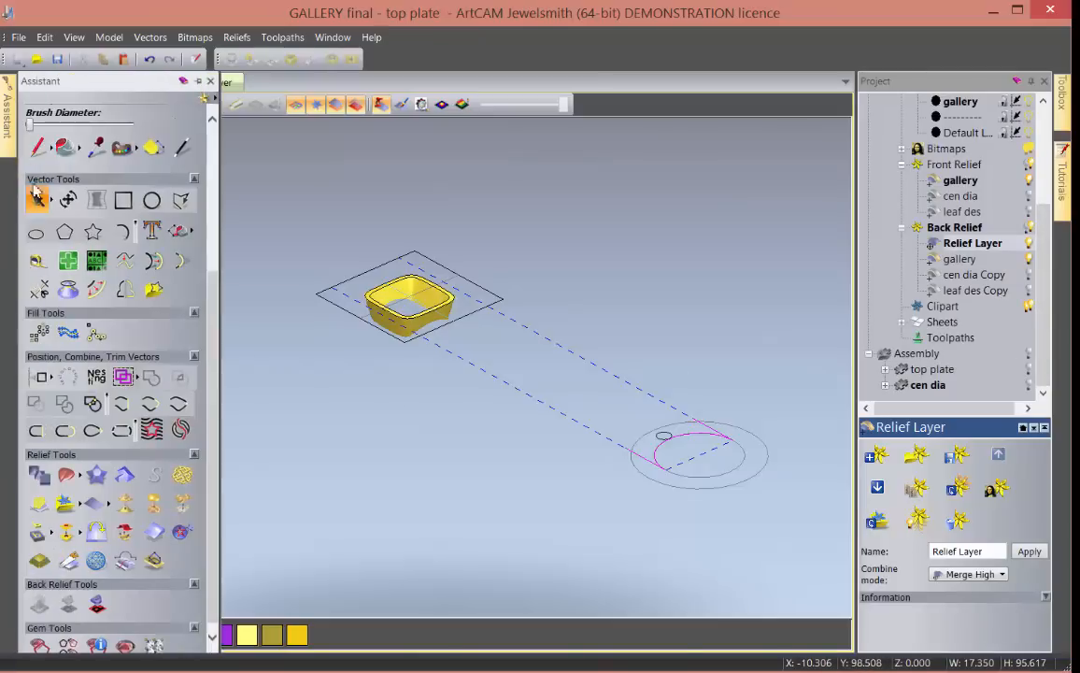
scroll(215, 479, "down", 1)
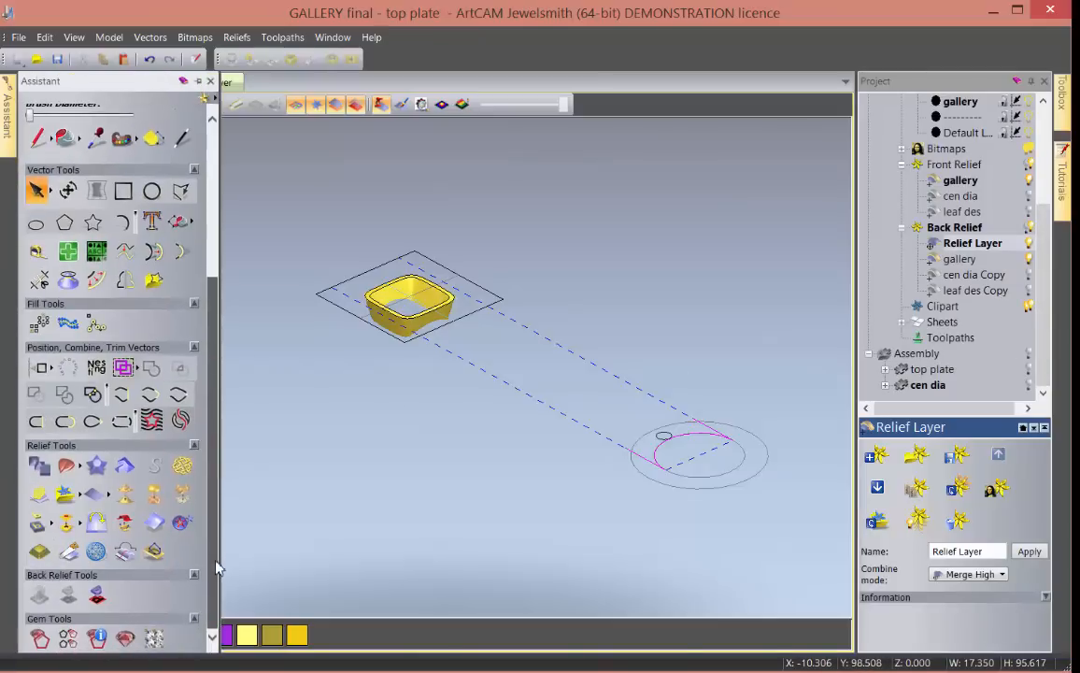
left_click(96, 552)
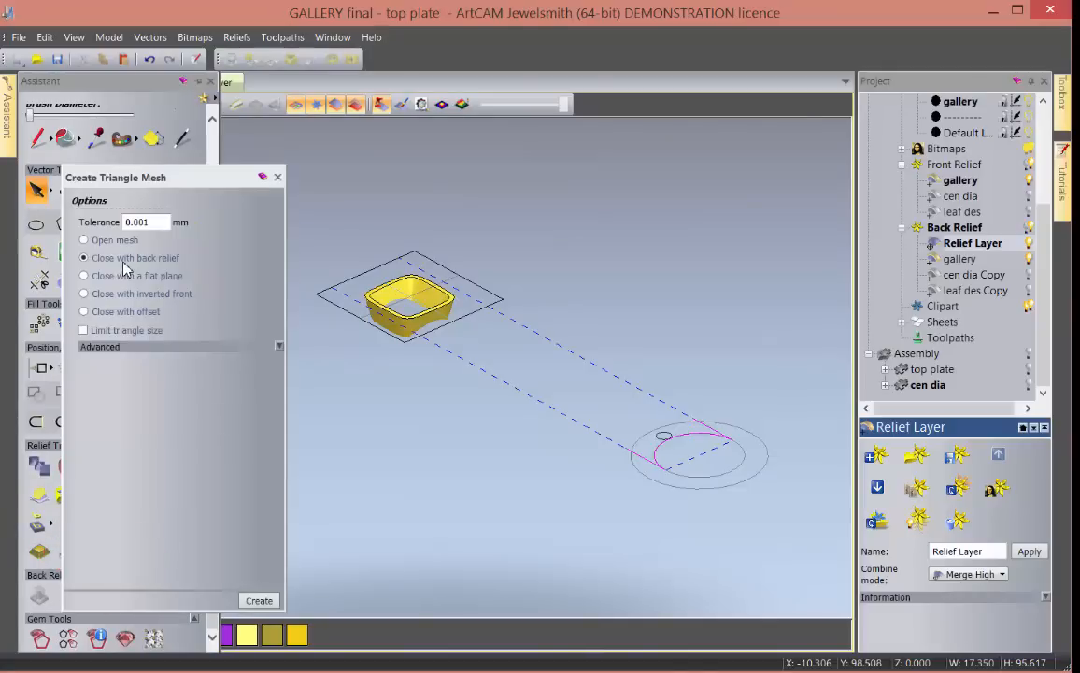
left_click(259, 600)
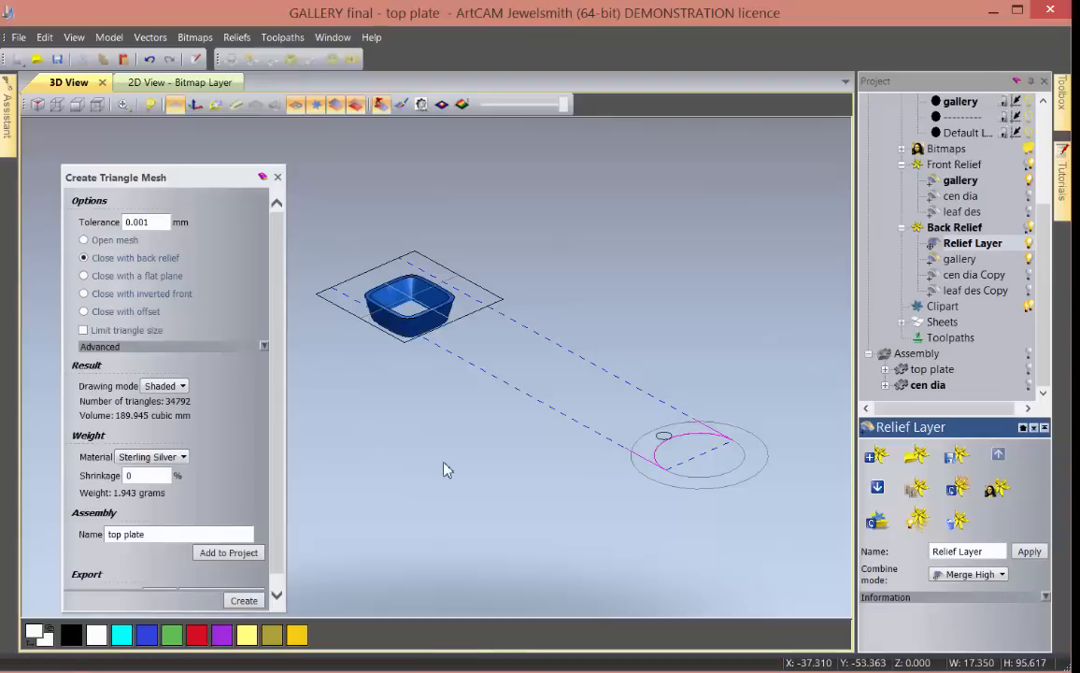
- Add the mesh to the project assembly as "gallery blank" and save the project
left_click_drag(154, 536, 53, 535)
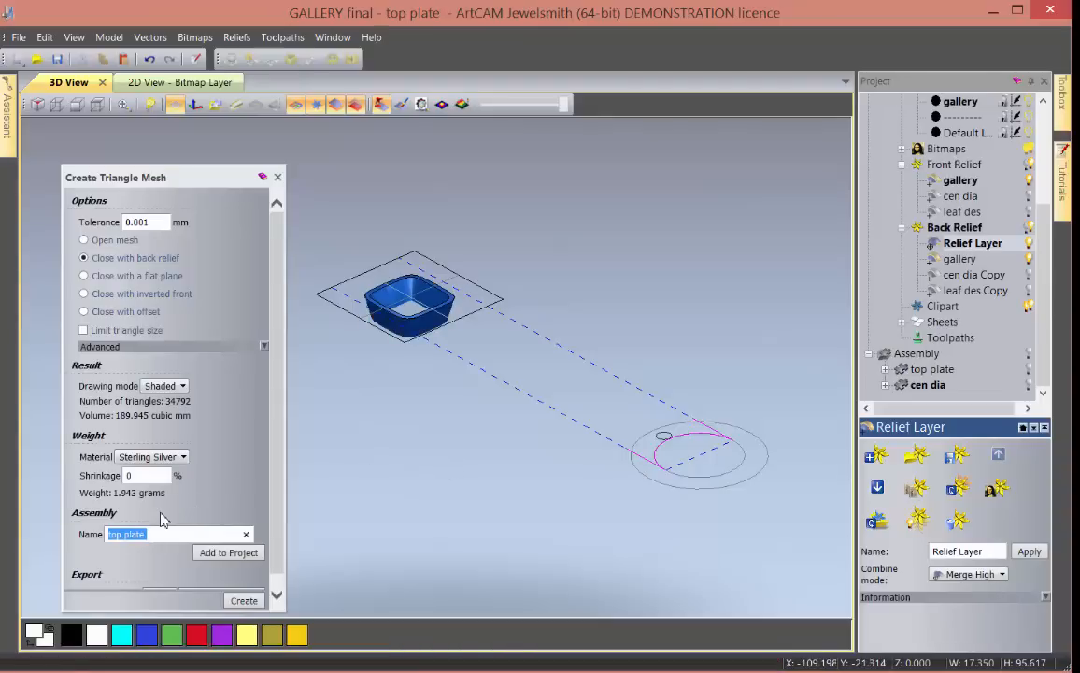
type("gallery blank")
left_click(239, 553)
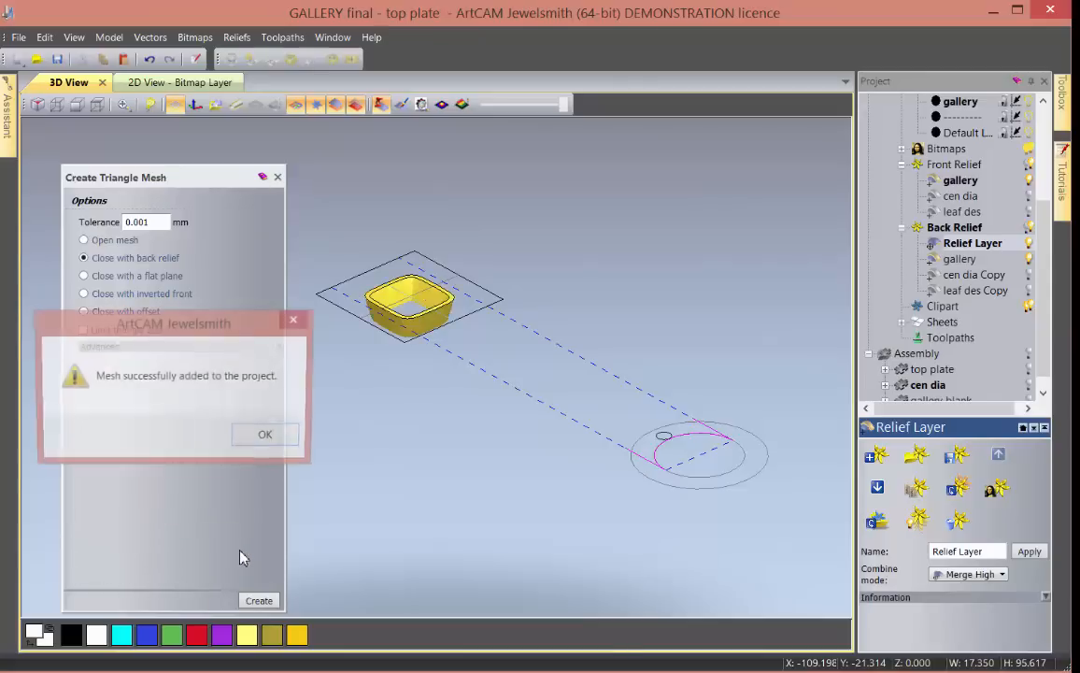
left_click(285, 436)
left_click_drag(589, 390, 453, 437)
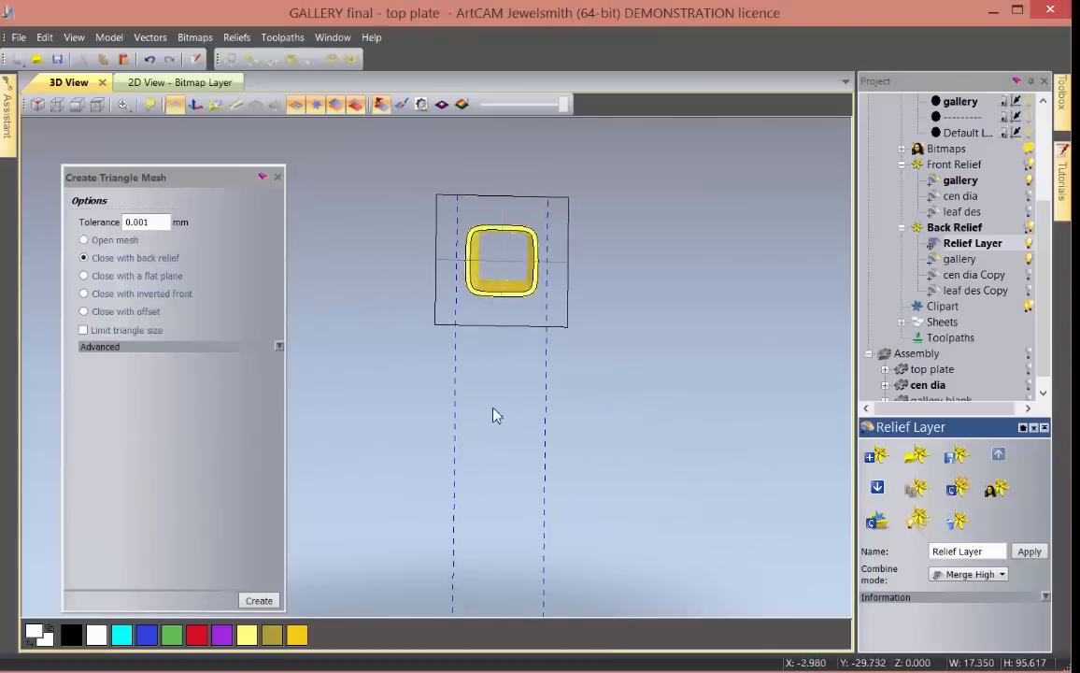
left_click(97, 104)
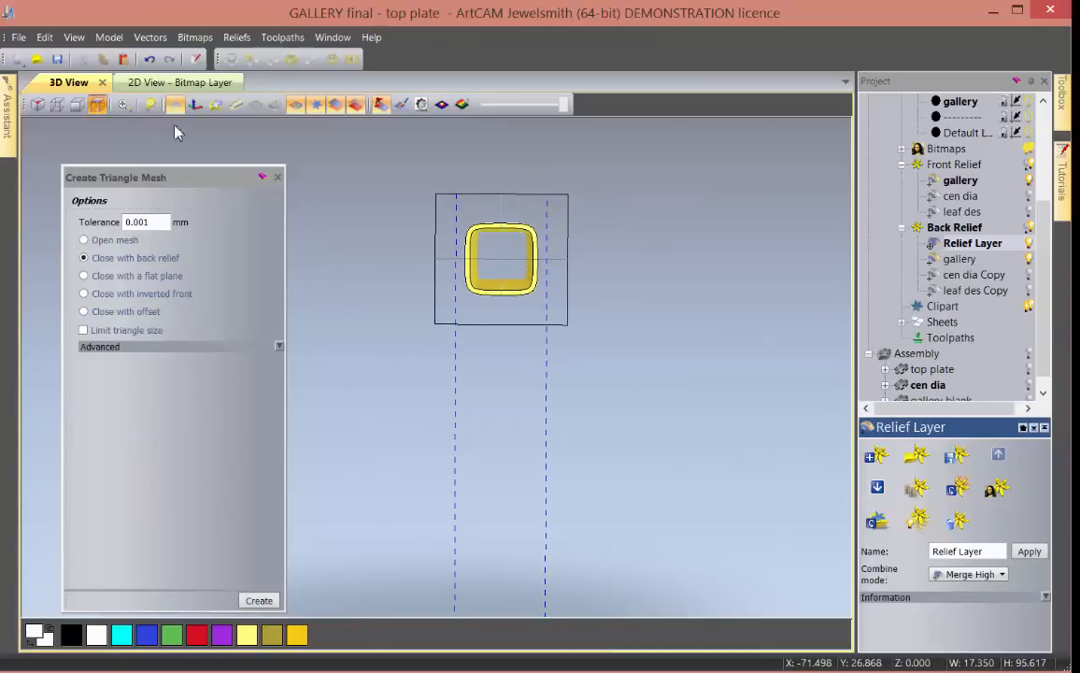
left_click(276, 178)
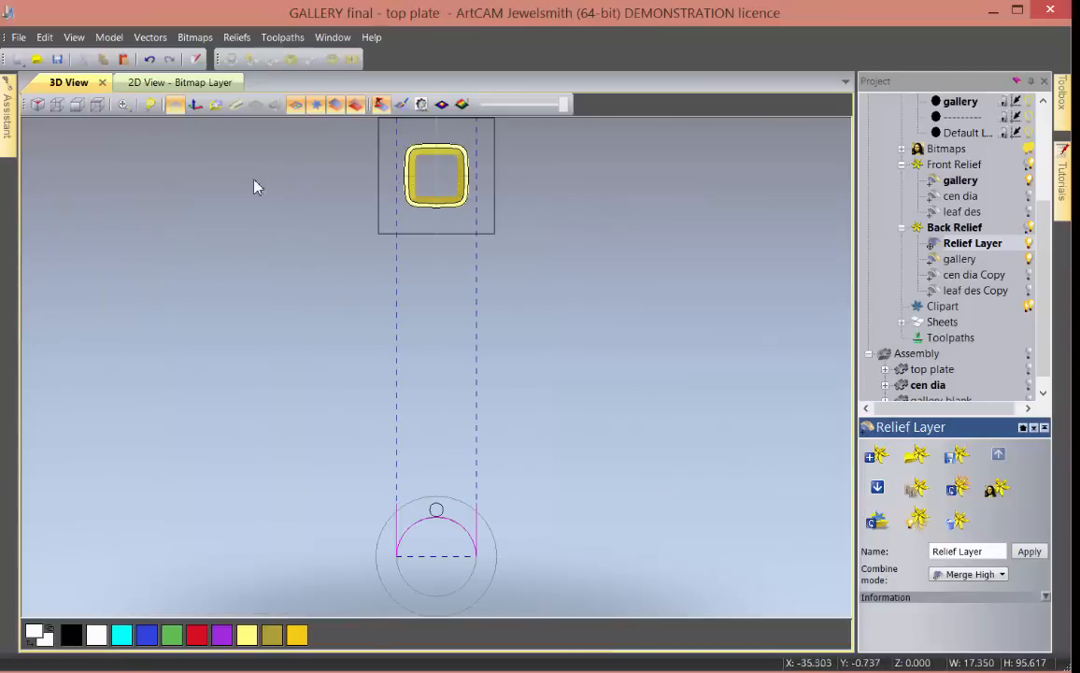
left_click(59, 58)
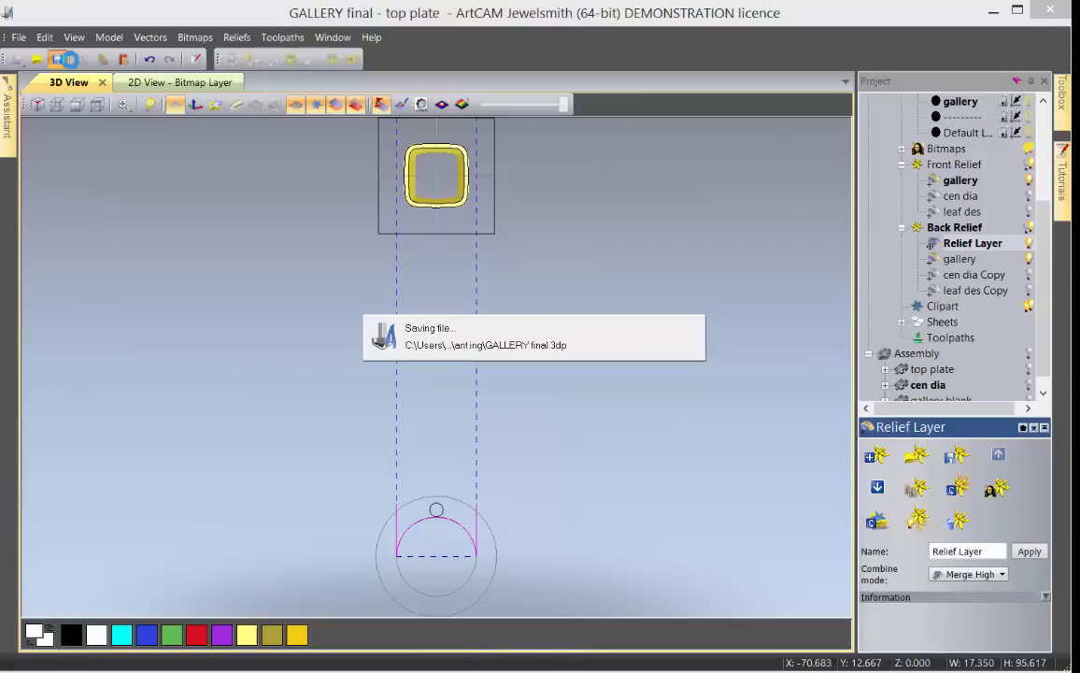
- Examine the shaped gallery in 3D and review the project's assembly parts, relief layers and vector layers
scroll(393, 181, "down", 2)
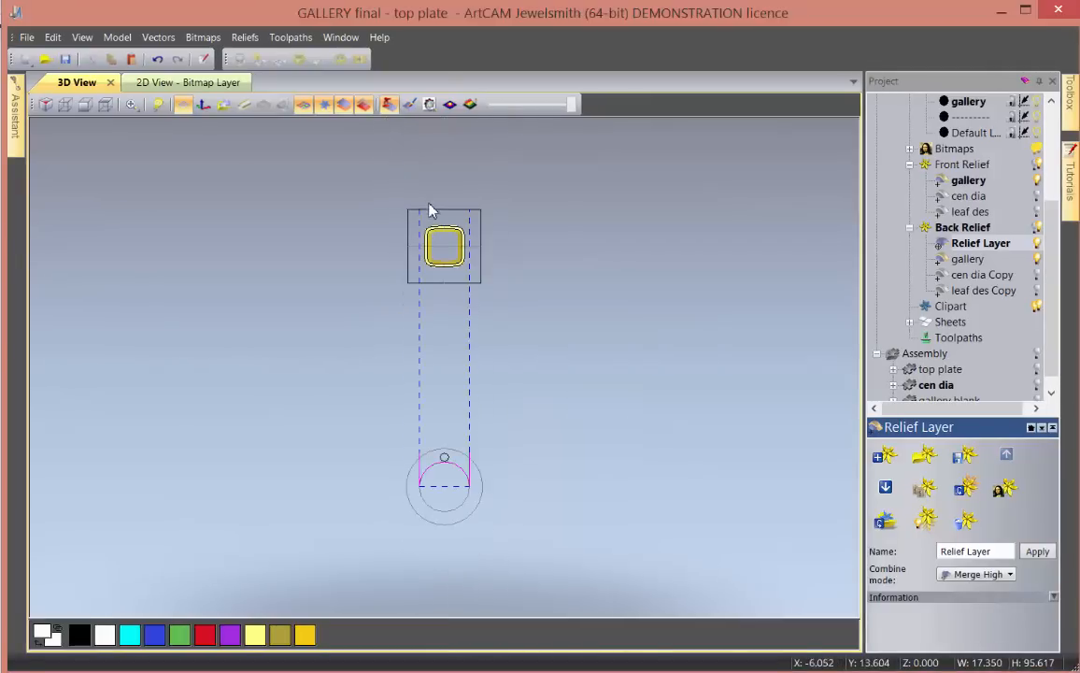
scroll(430, 210, "up", 4)
left_click_drag(581, 528, 521, 322)
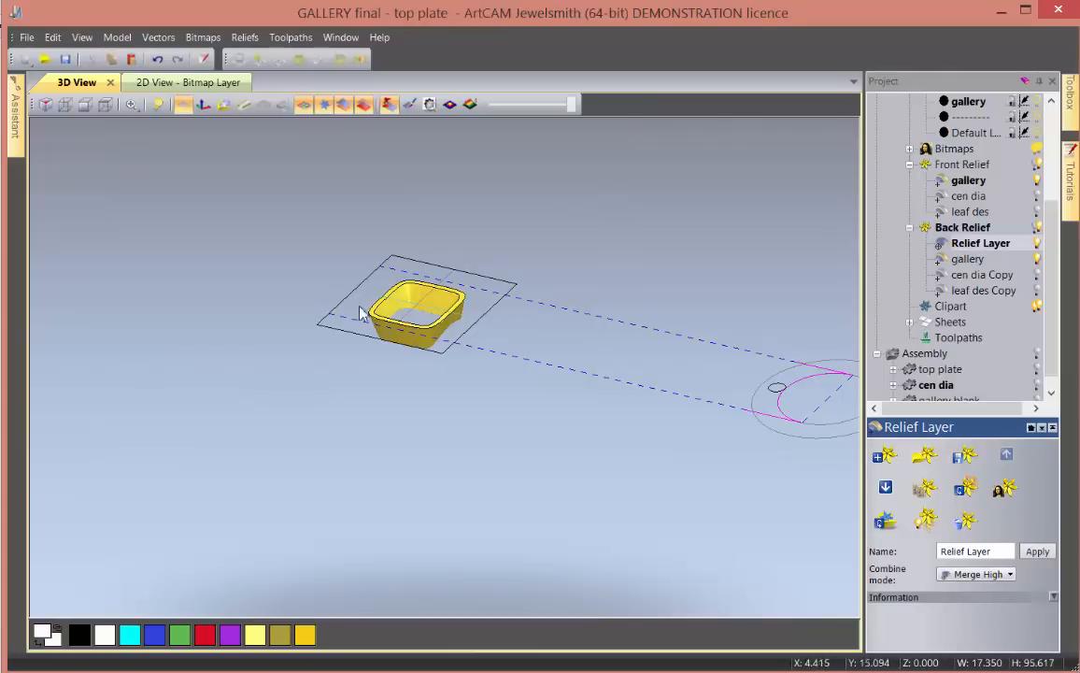
scroll(396, 323, "up", 2)
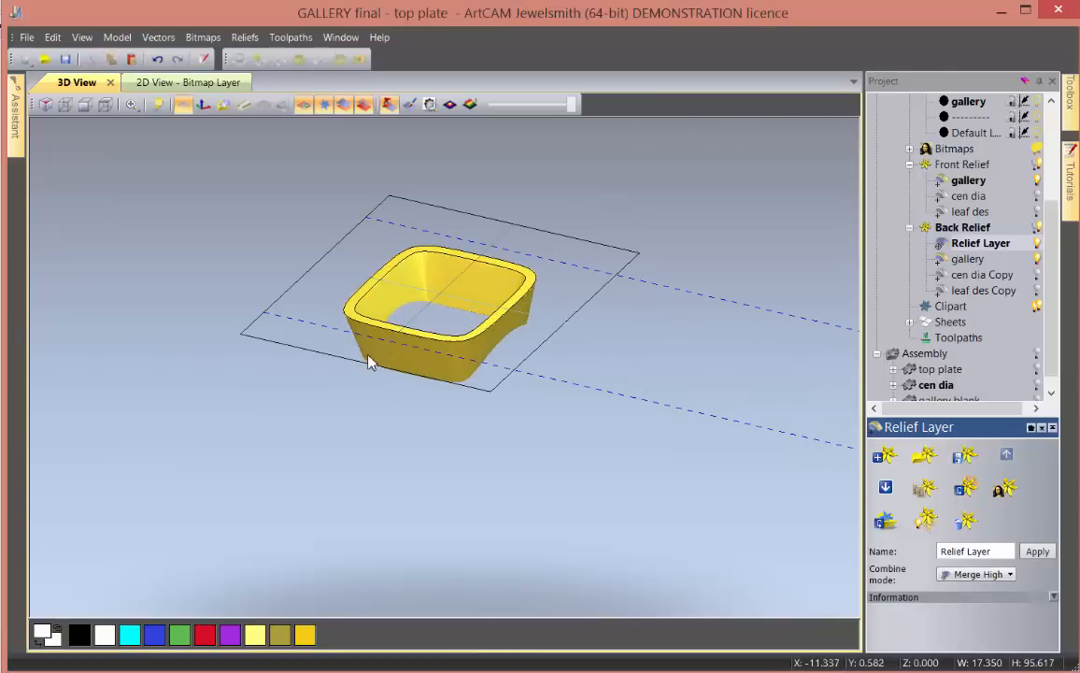
scroll(706, 448, "down", 2)
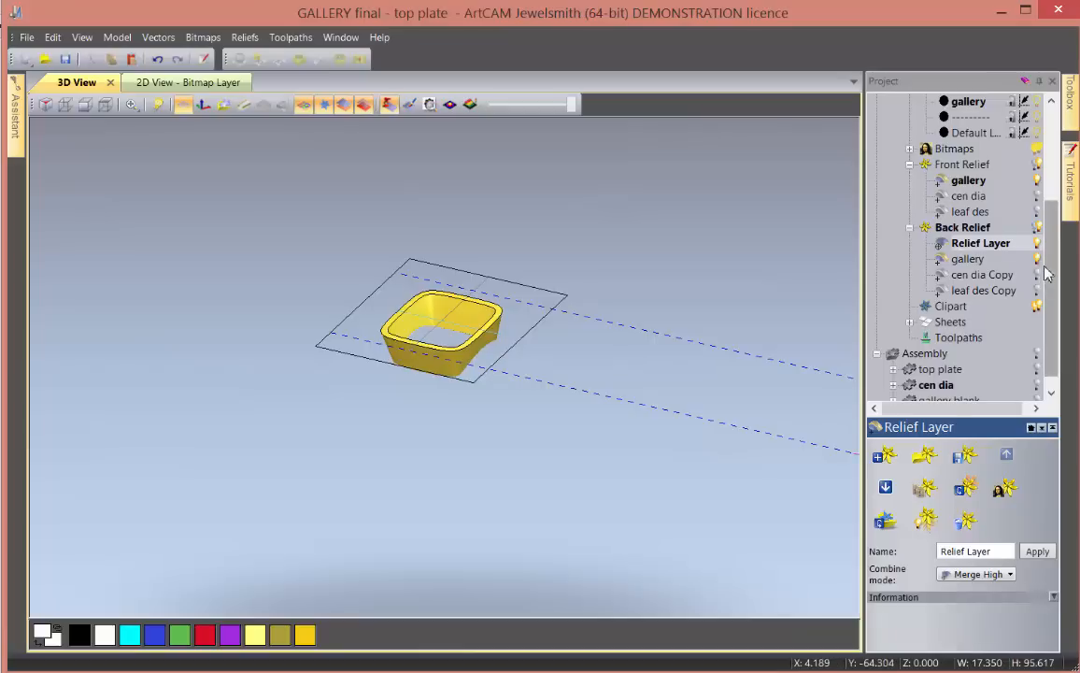
scroll(1053, 278, "down", 1)
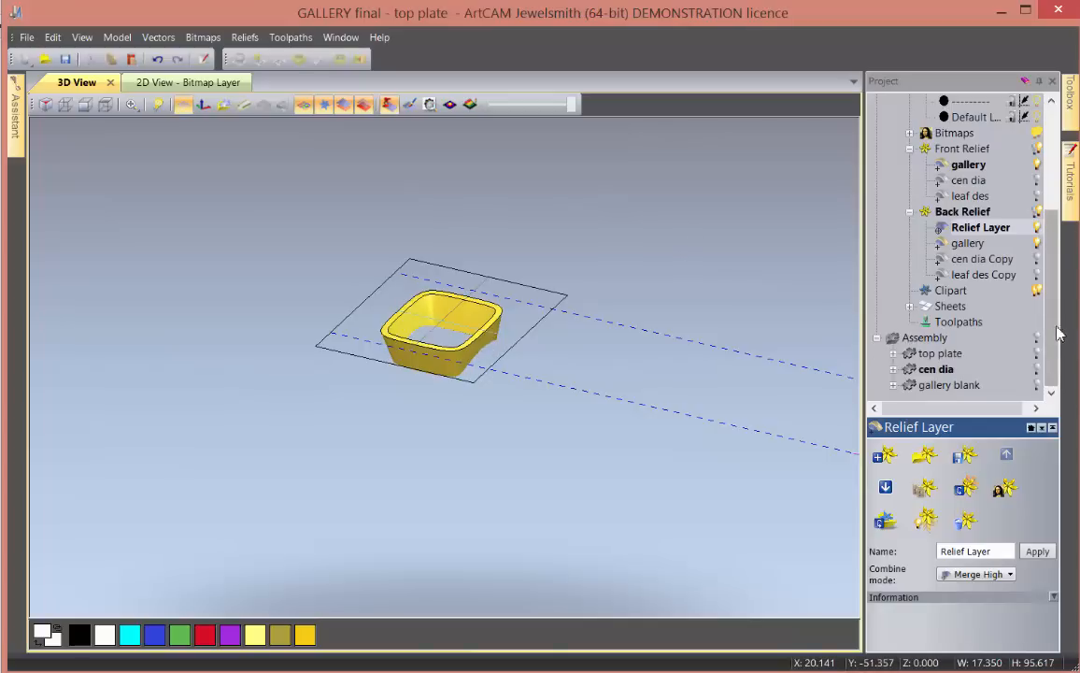
left_click_drag(1055, 327, 1036, 198)
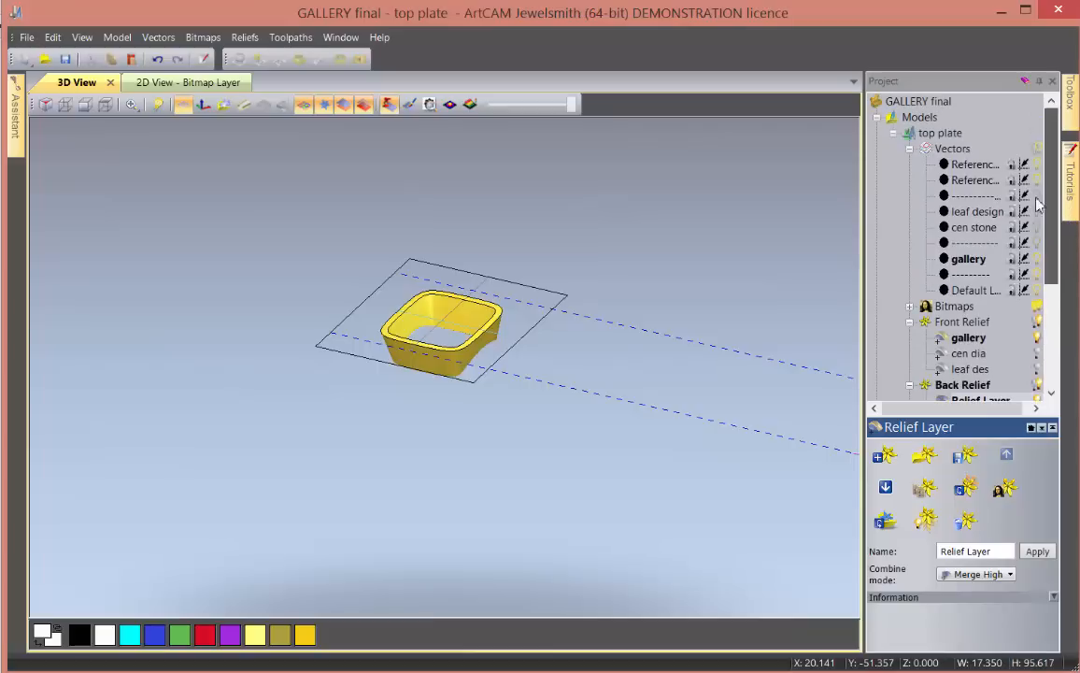
left_click(931, 119)
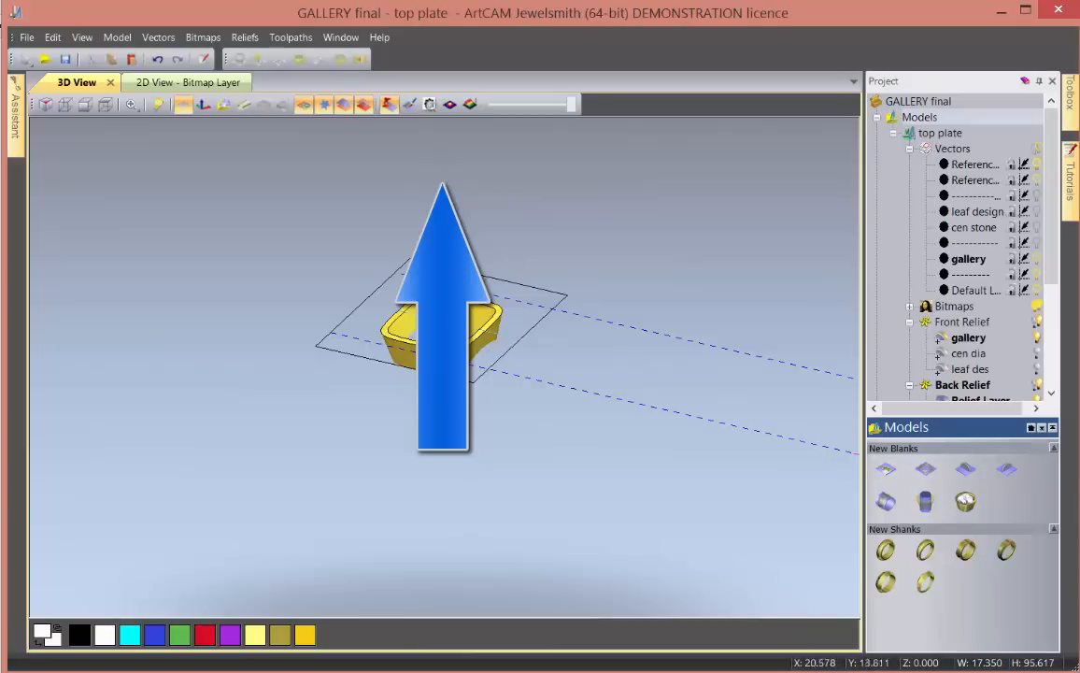
- Gauge the gallery's inner opening from above with a trial circle centred at X 0, Y 0, without creating it
left_click_drag(635, 369, 617, 416)
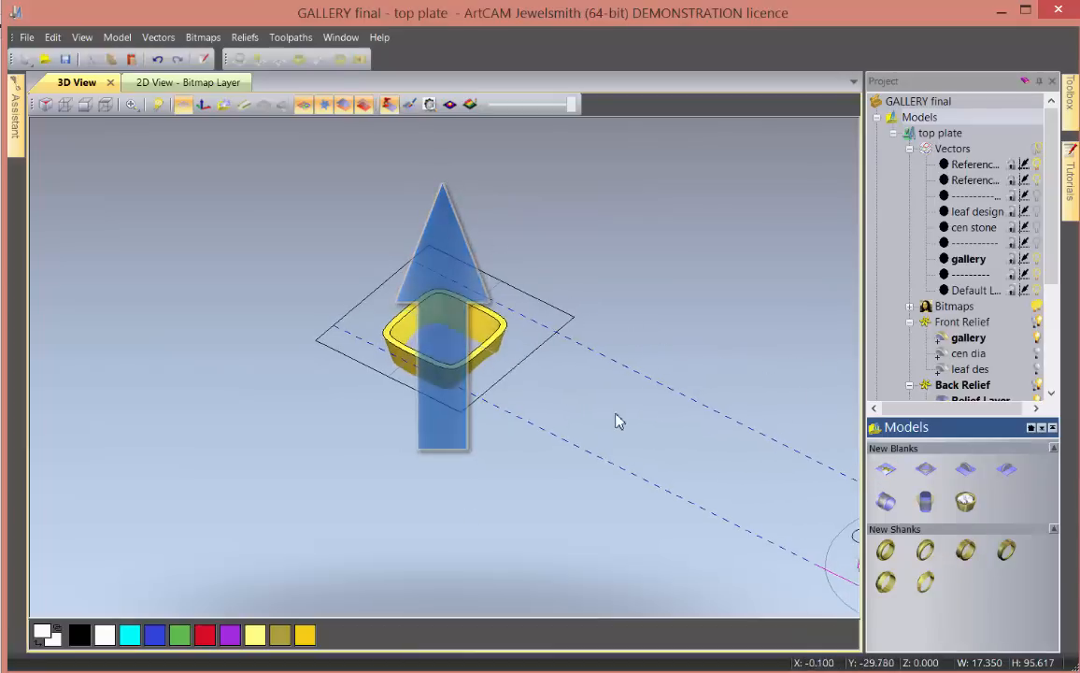
left_click_drag(730, 482, 128, 145)
left_click(85, 103)
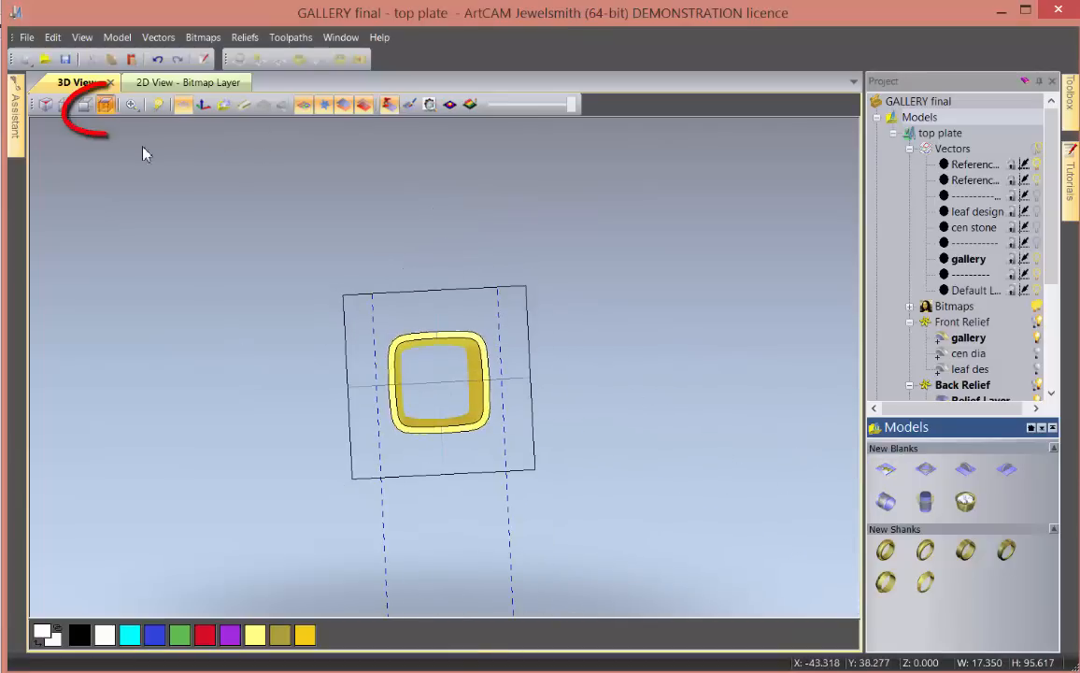
scroll(418, 169, "down", 1)
scroll(431, 176, "up", 5)
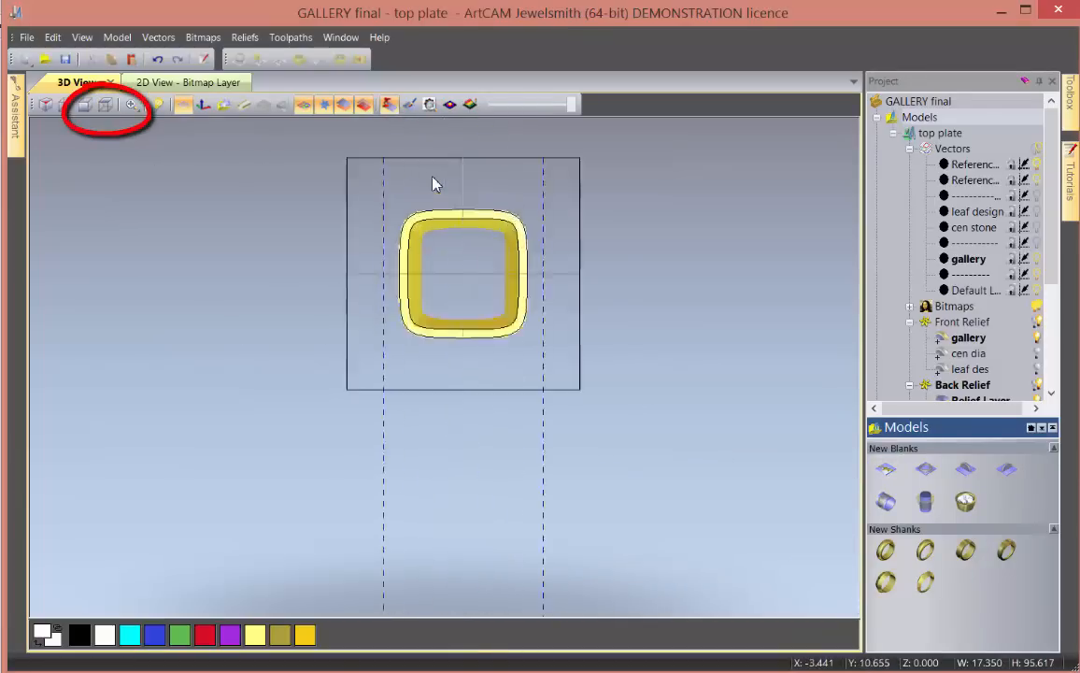
left_click(15, 117)
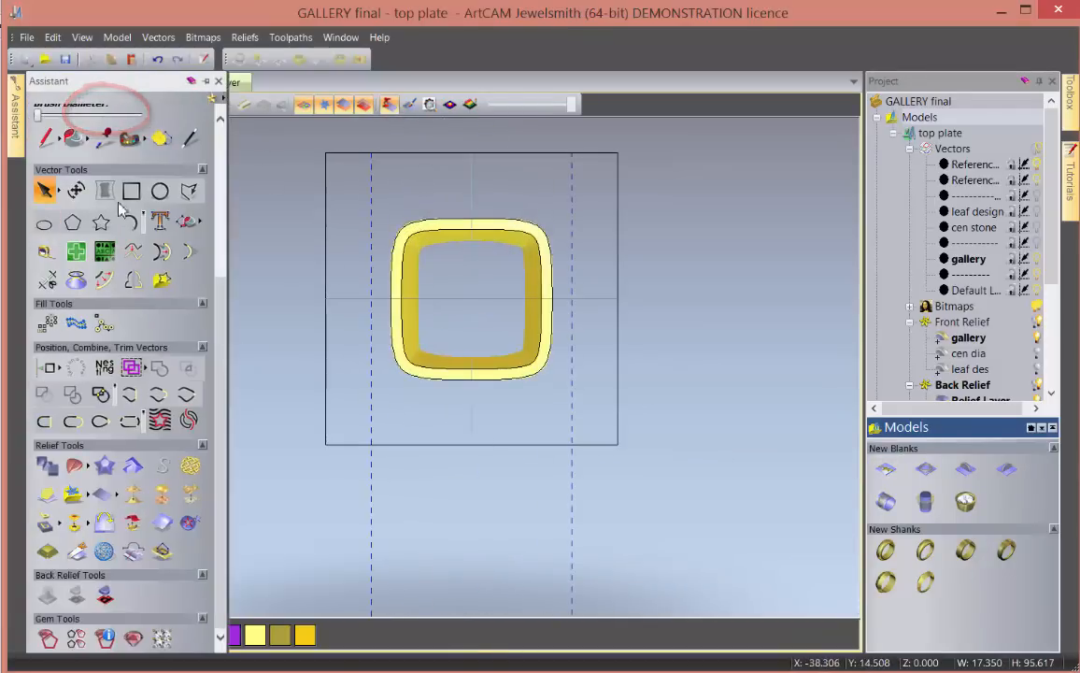
left_click(160, 190)
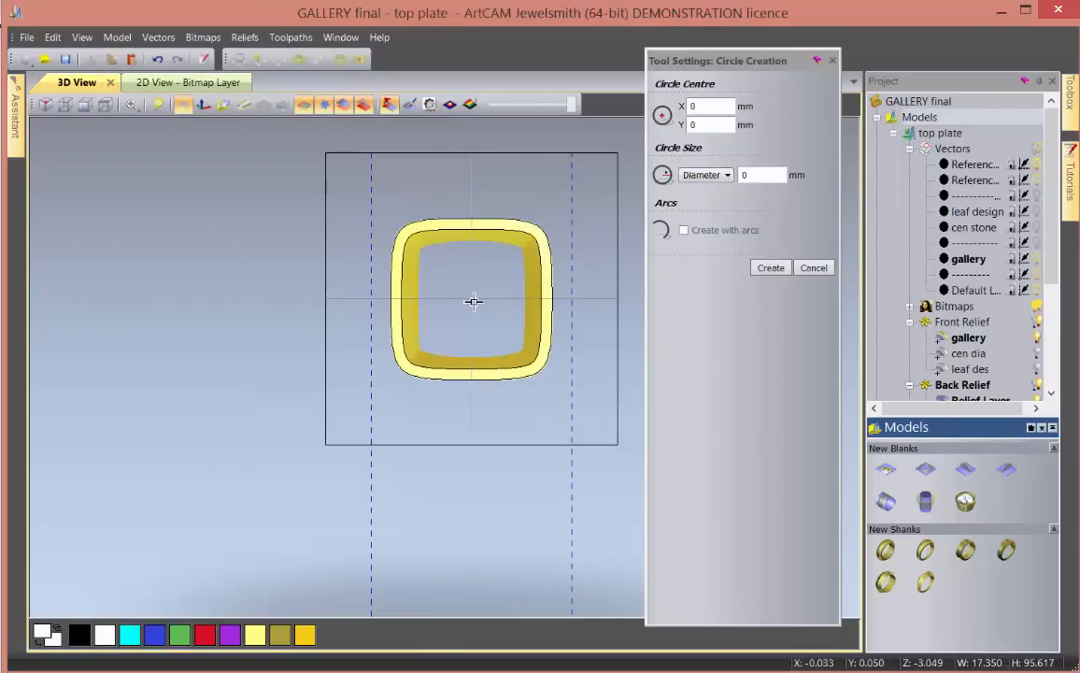
left_click(471, 298)
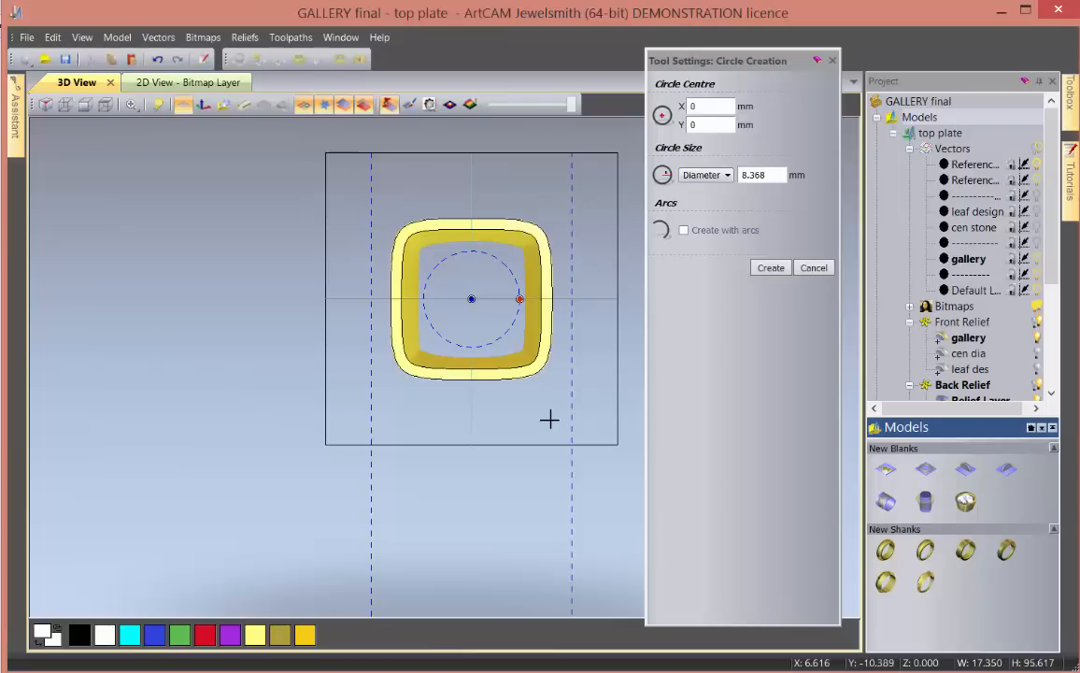
left_click(814, 269)
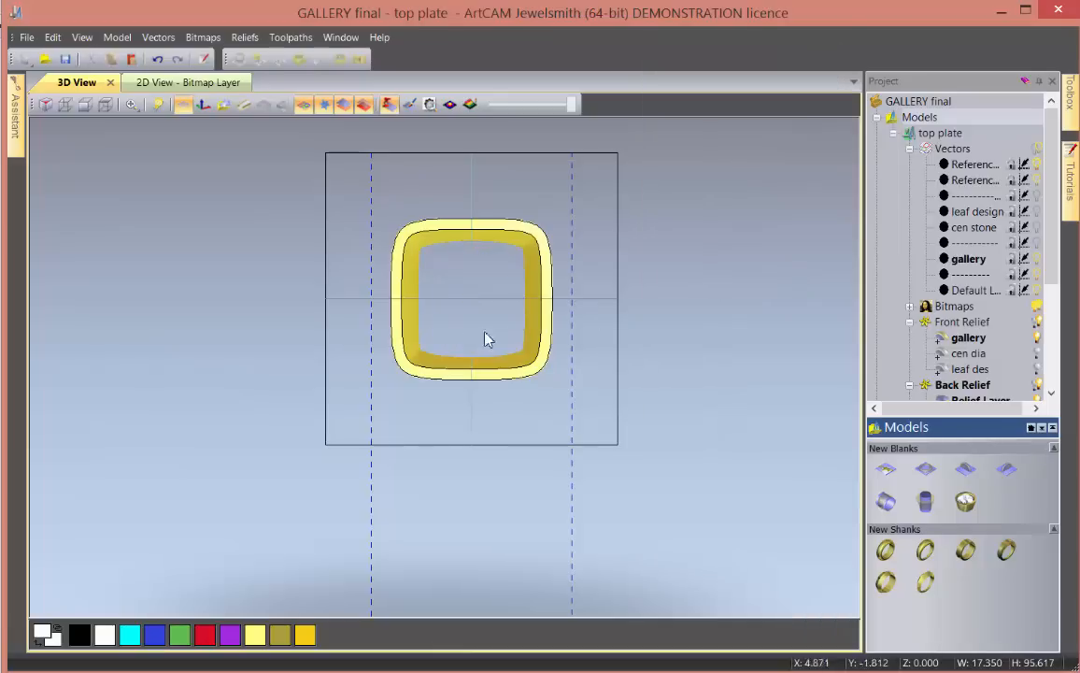
- Close the top plate model and display only the gallery blank in the assembly, hiding the top plate and cen dia parts
left_click(24, 39)
left_click(34, 99)
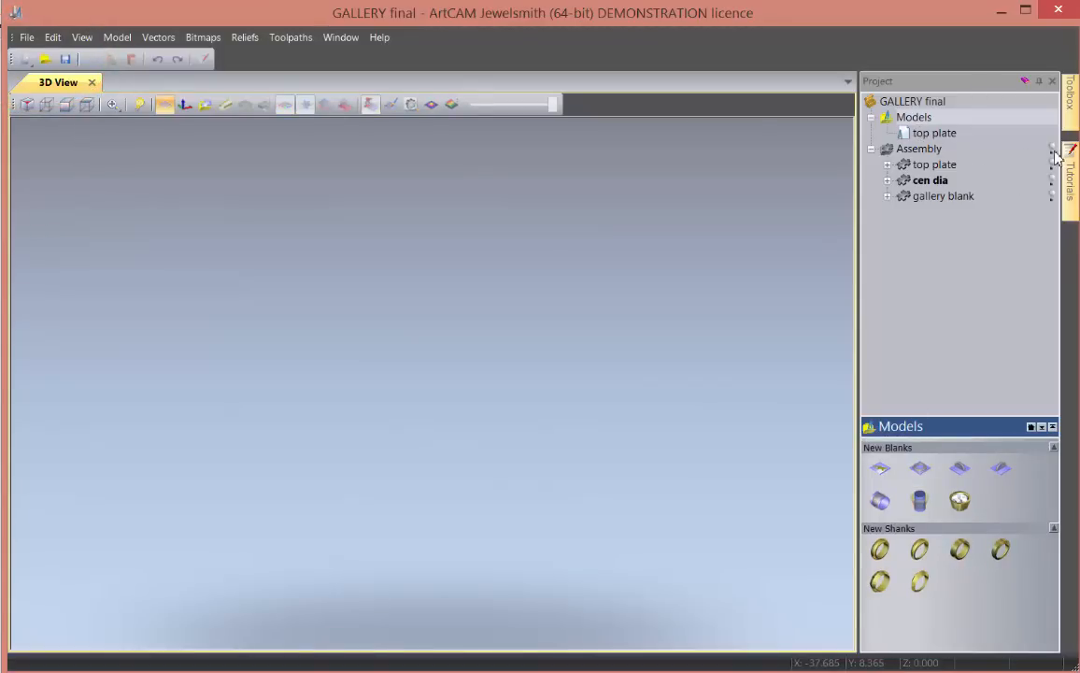
mouse_move(428, 475)
left_mouse_down()
mouse_move(484, 237)
mouse_move(561, 236)
left_mouse_up()
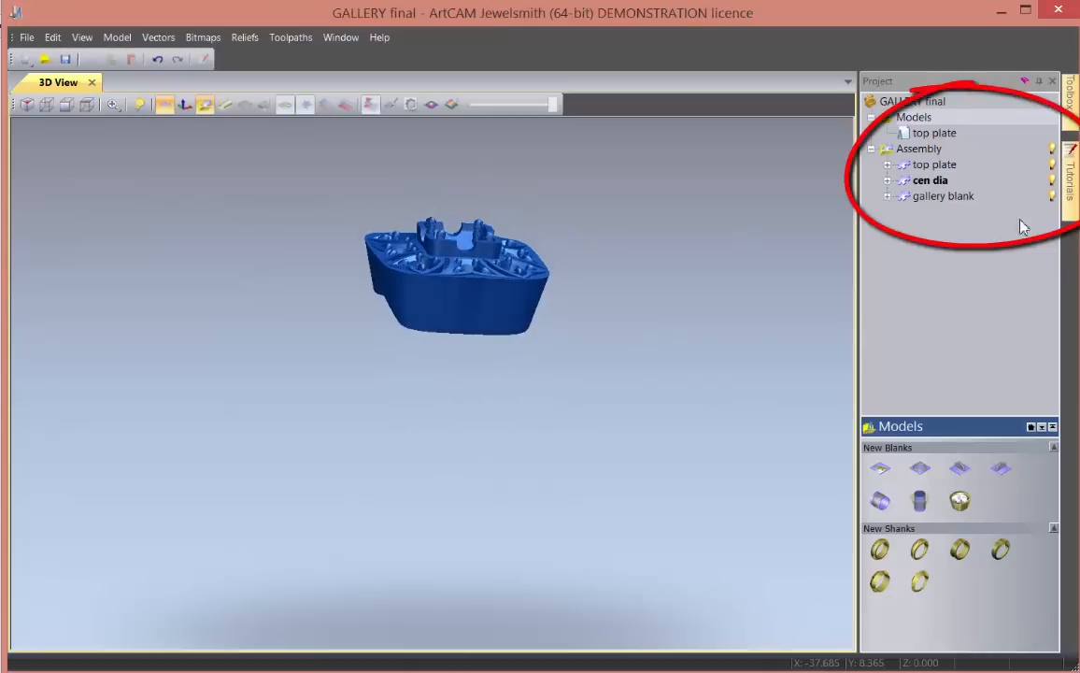
left_click(1052, 165)
left_click(1052, 180)
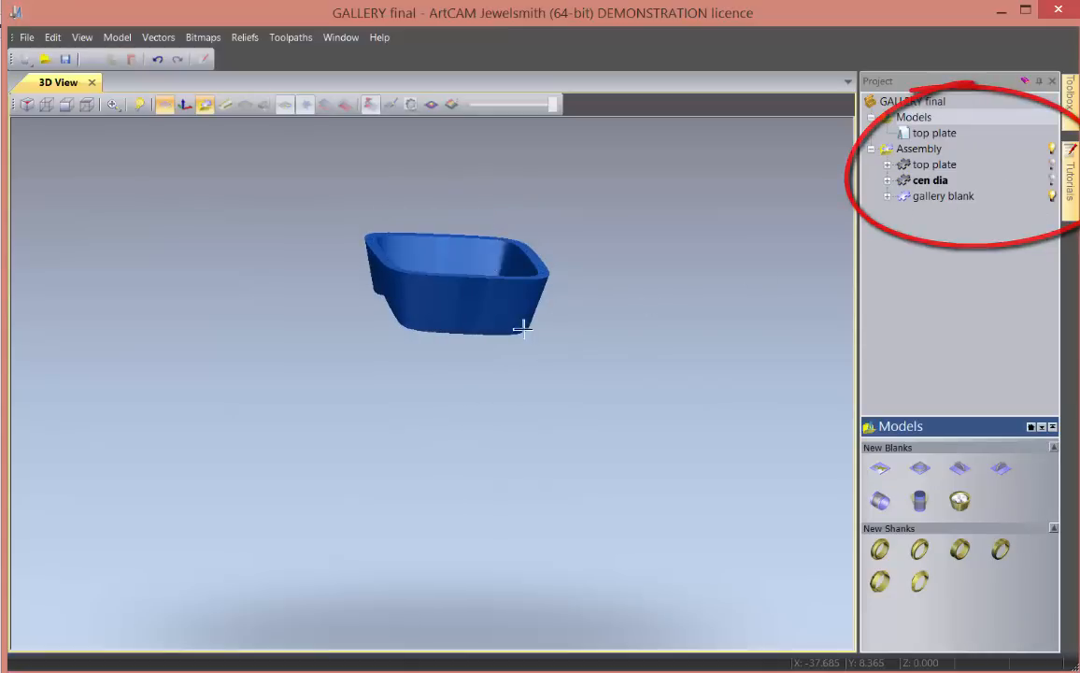
mouse_move(519, 320)
left_mouse_down()
mouse_move(486, 279)
mouse_move(484, 374)
mouse_move(500, 282)
left_mouse_up()
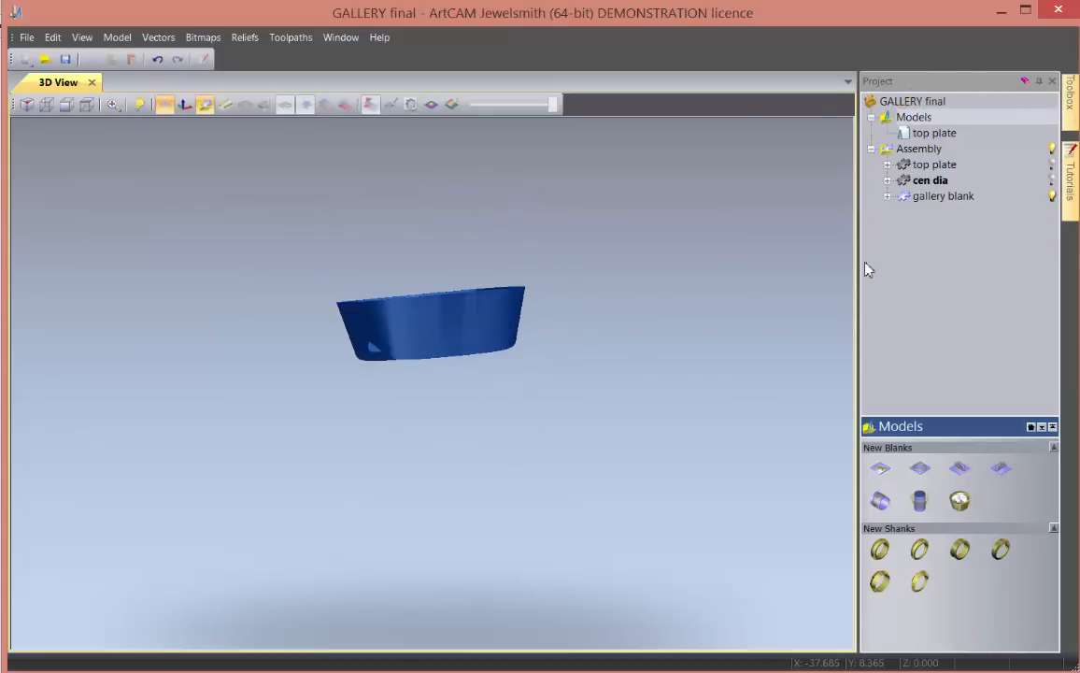
- Centre the gallery blank assembly part using the Centre Object transformation
left_click(939, 198)
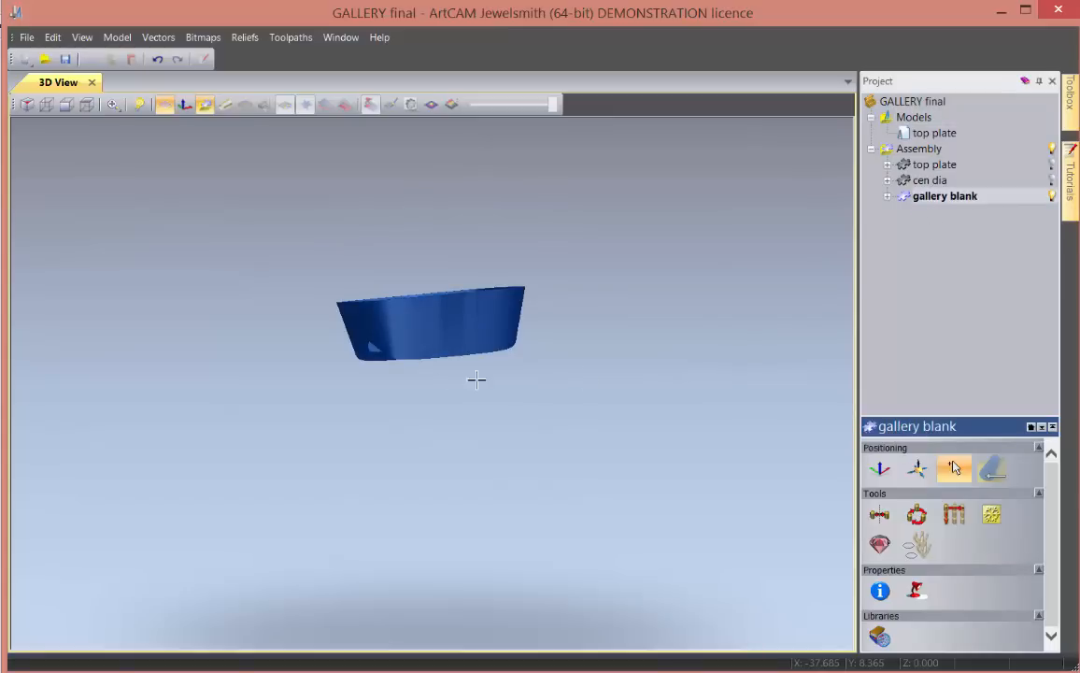
left_click_drag(422, 333, 453, 331)
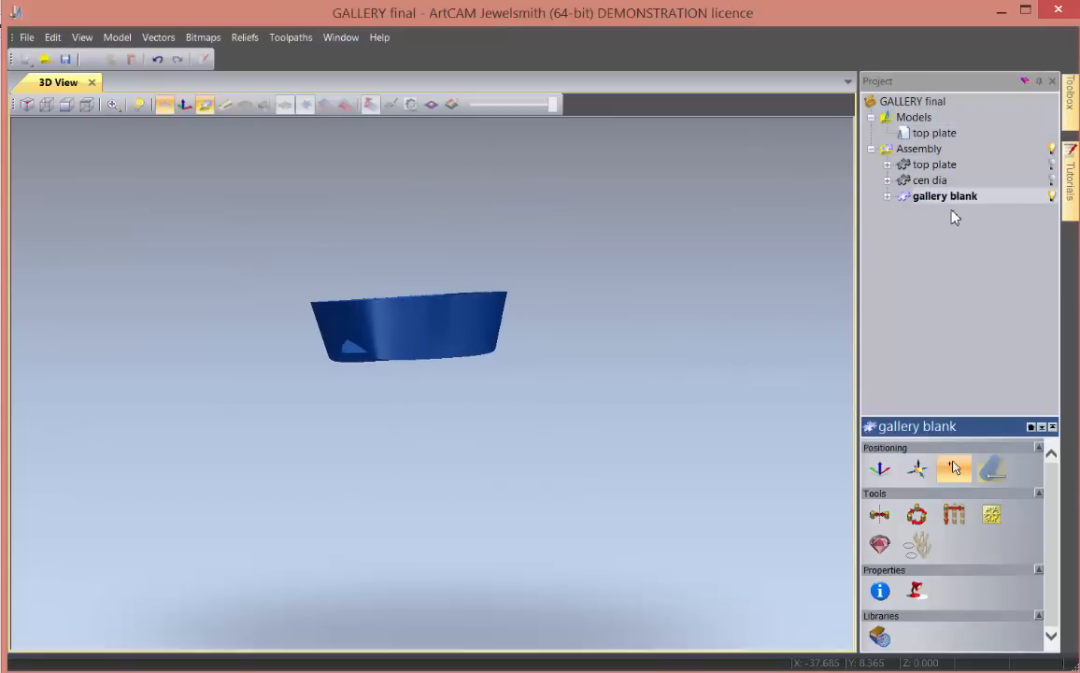
left_click(880, 467)
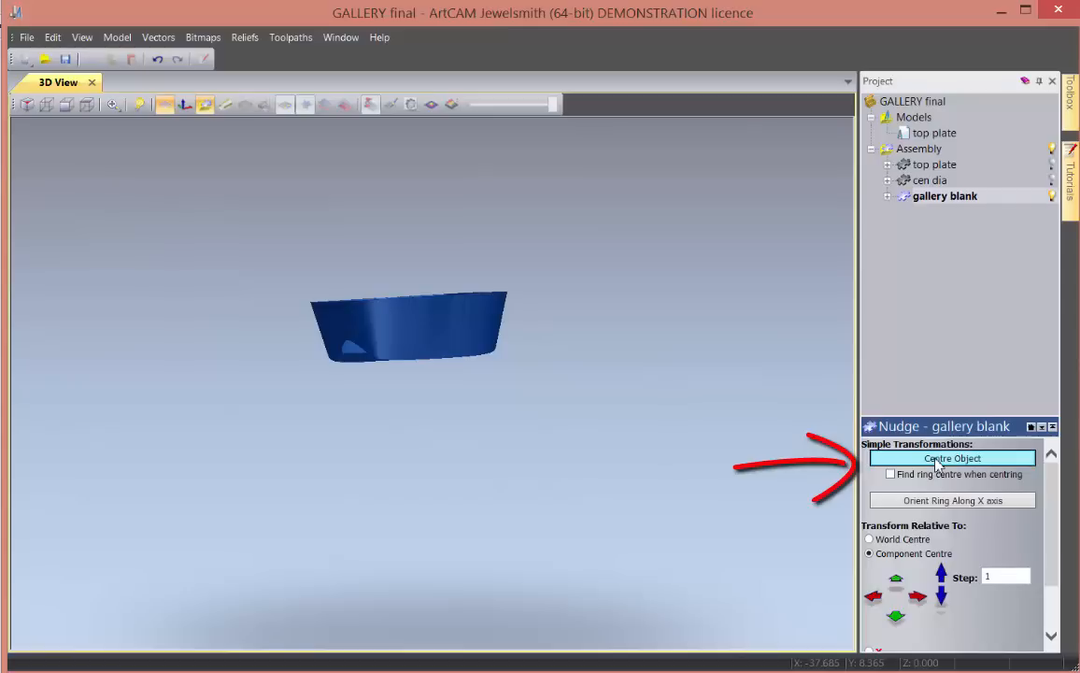
left_click(936, 461)
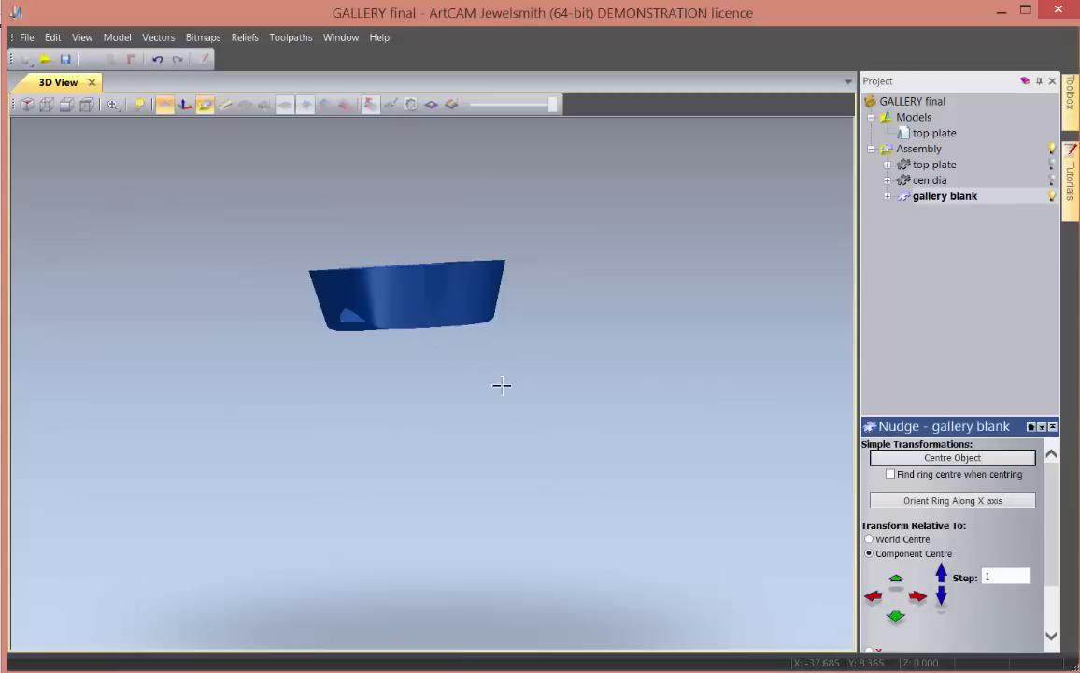
left_click_drag(499, 381, 427, 447)
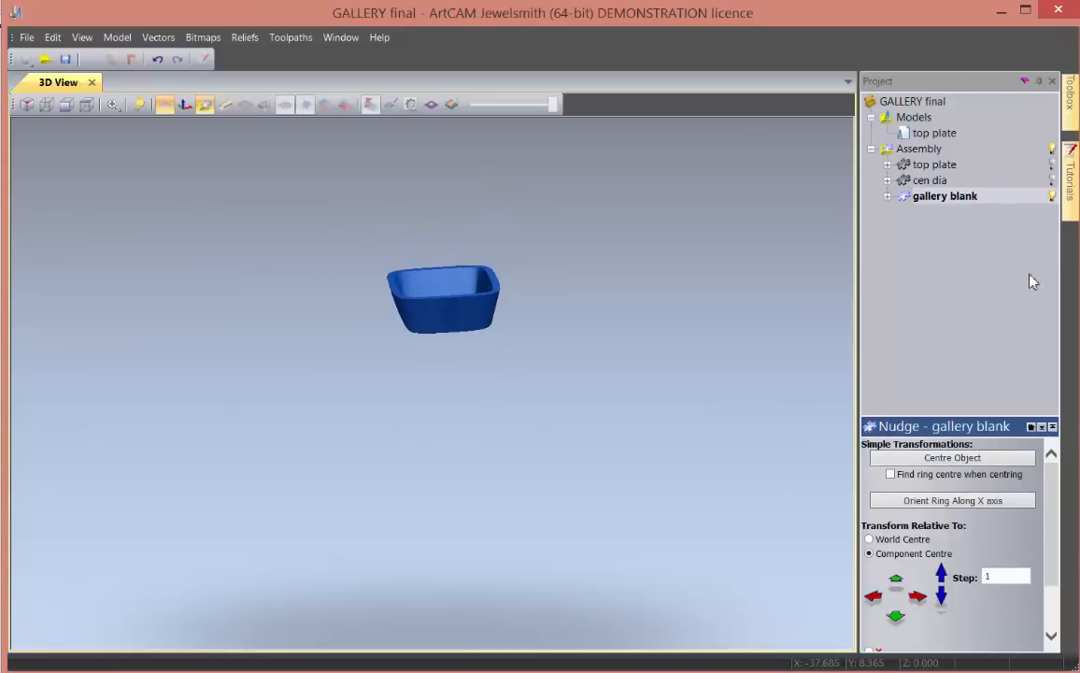
left_click(907, 118)
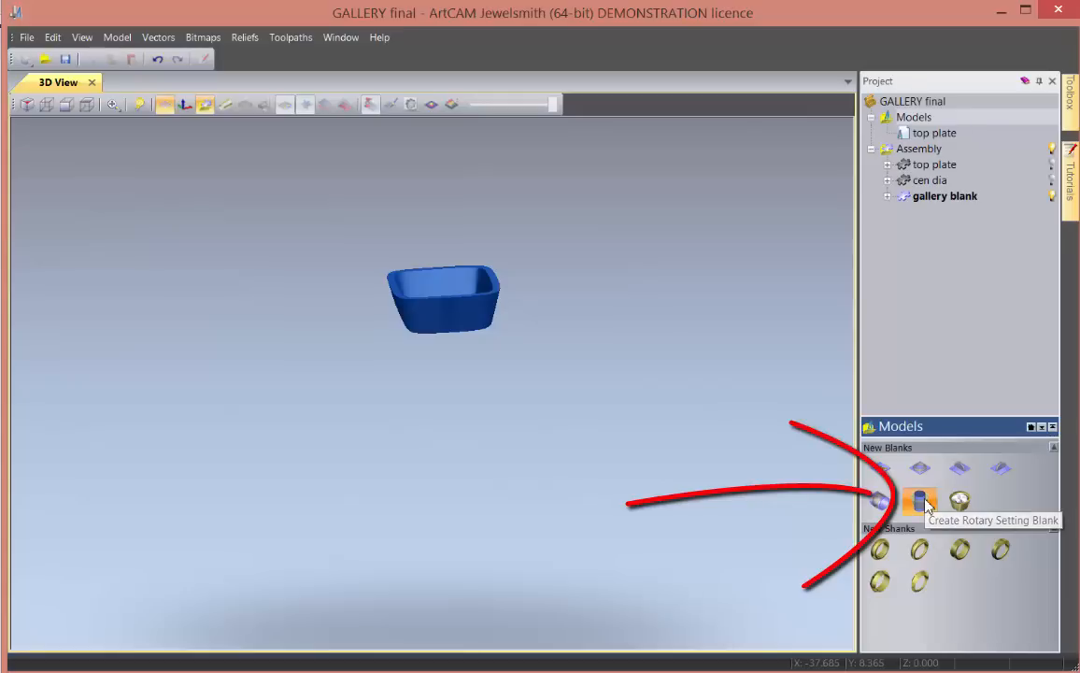
left_click(923, 502)
left_click_drag(551, 374, 540, 466)
scroll(491, 312, "up", 6)
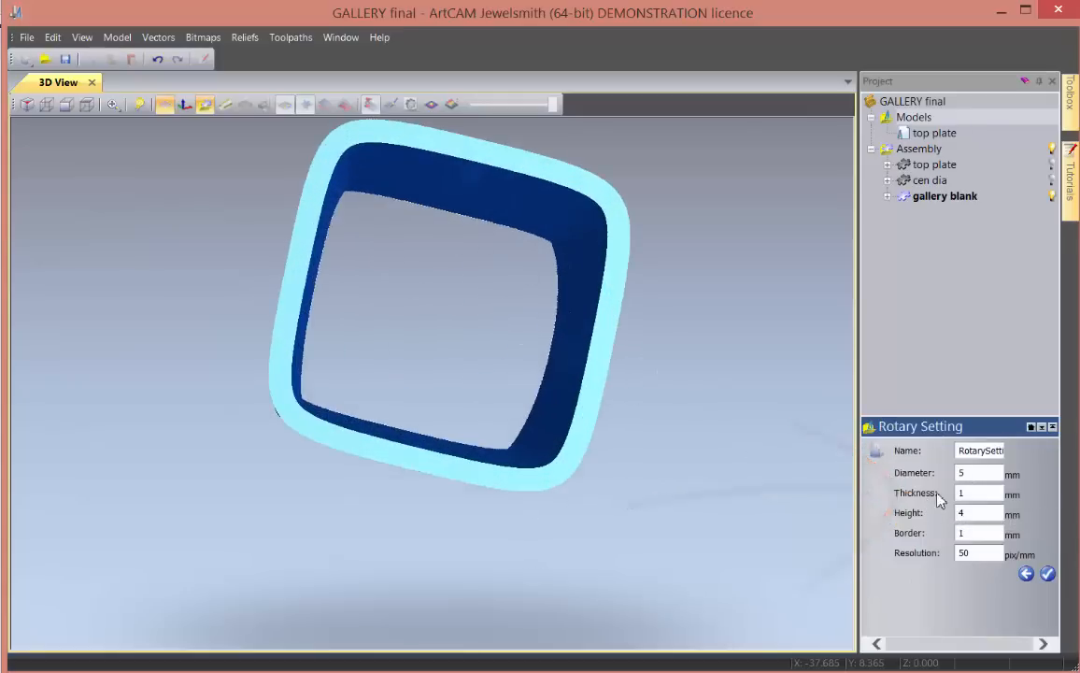
double_click(974, 472)
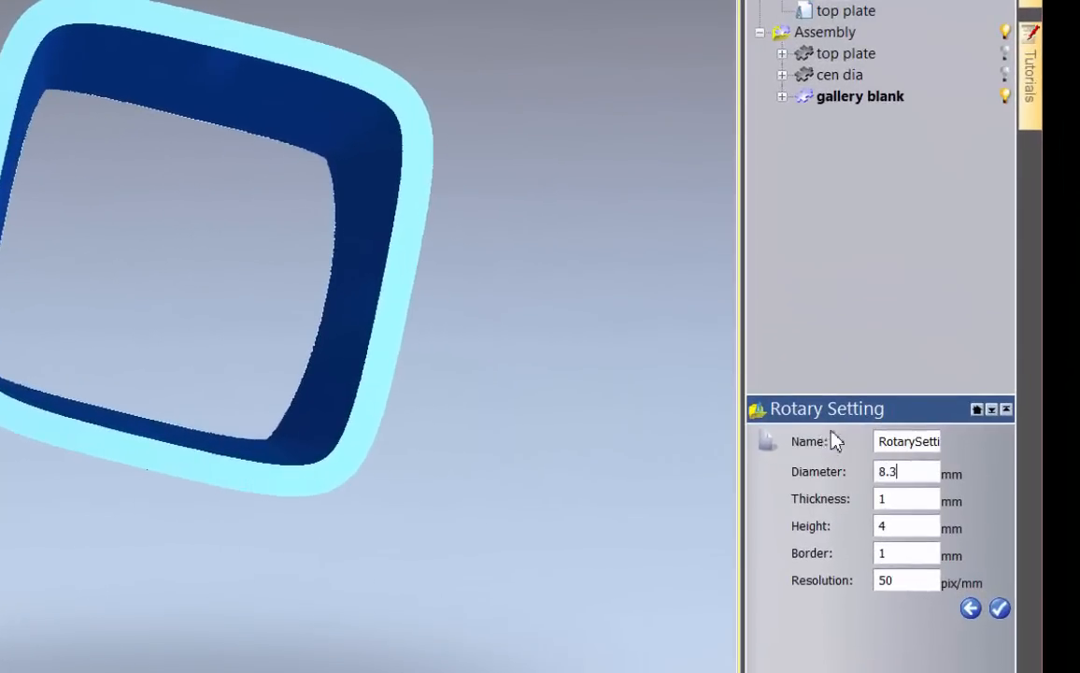
type("8.3")
scroll(150, 271, "up", 3)
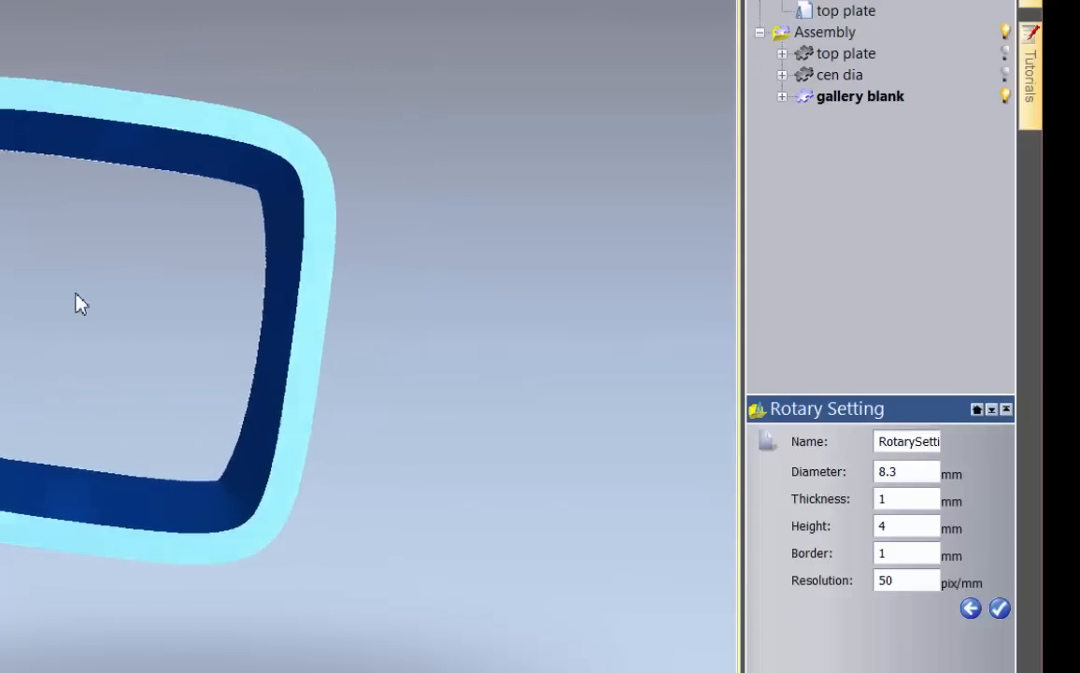
left_click_drag(78, 302, 414, 320)
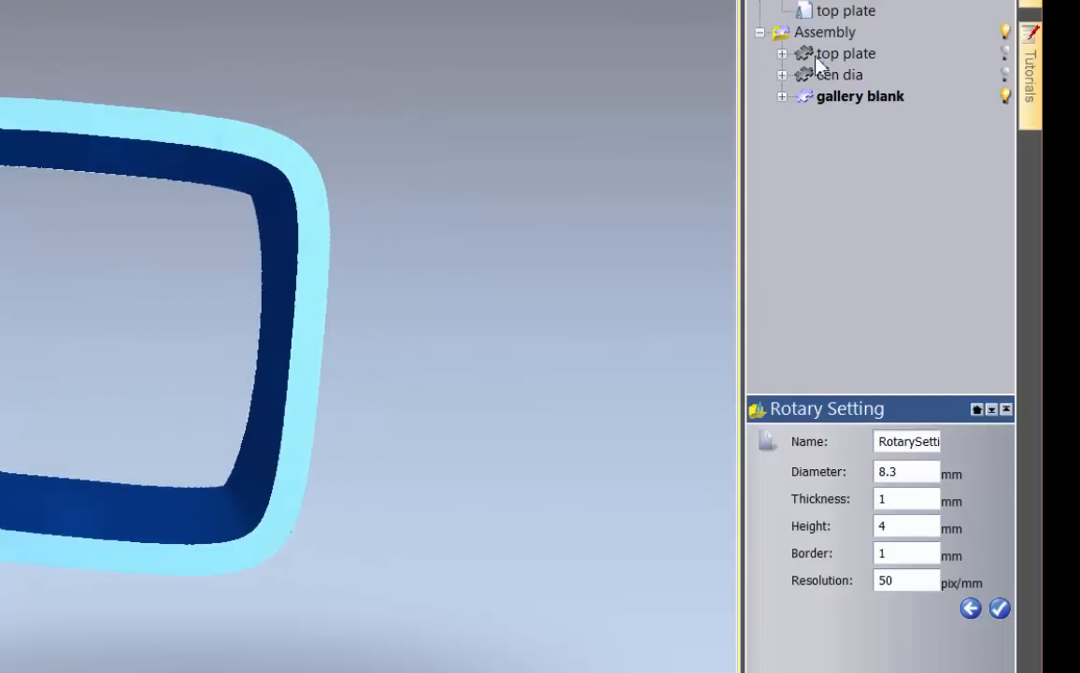
- Reopen the top plate model and list its vector layers while viewing the gallery blank from above
left_click(832, 11)
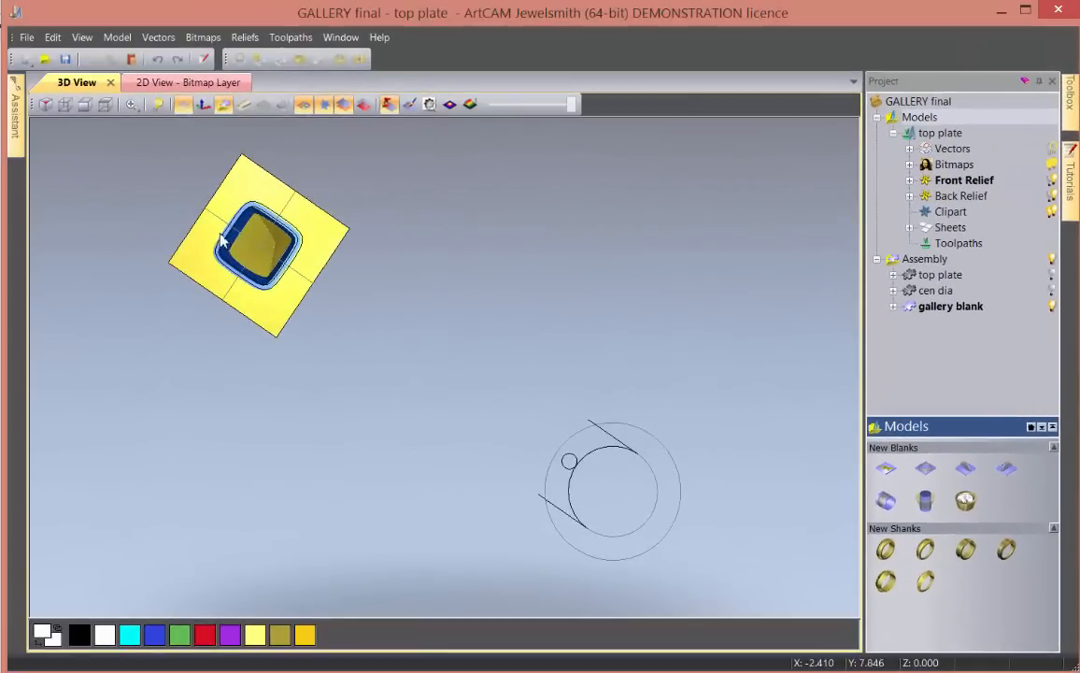
left_click_drag(221, 240, 535, 295)
left_click_drag(311, 469, 400, 424)
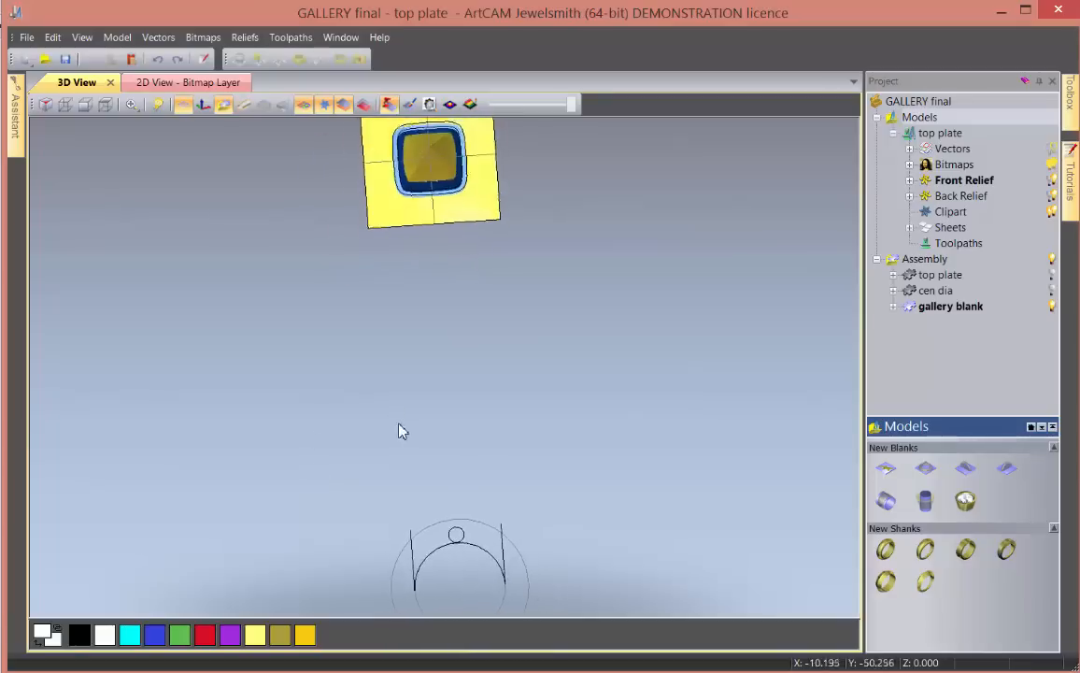
scroll(401, 422, "down", 4)
scroll(427, 269, "up", 5)
left_click_drag(374, 523, 371, 448)
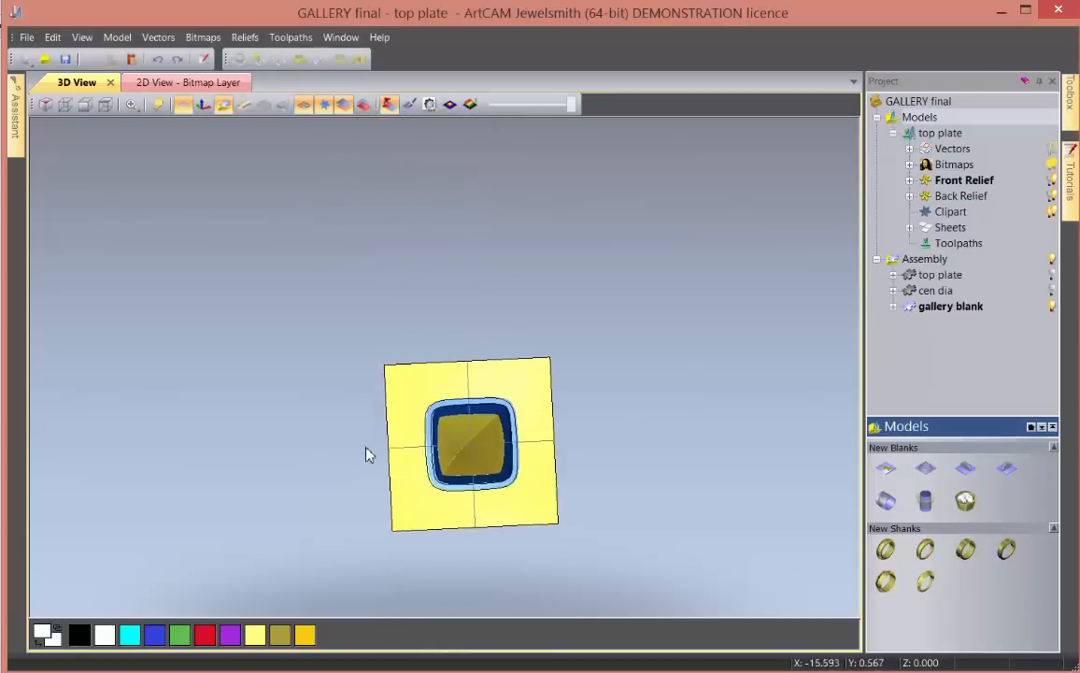
scroll(477, 449, "up", 3)
scroll(477, 449, "down", 2)
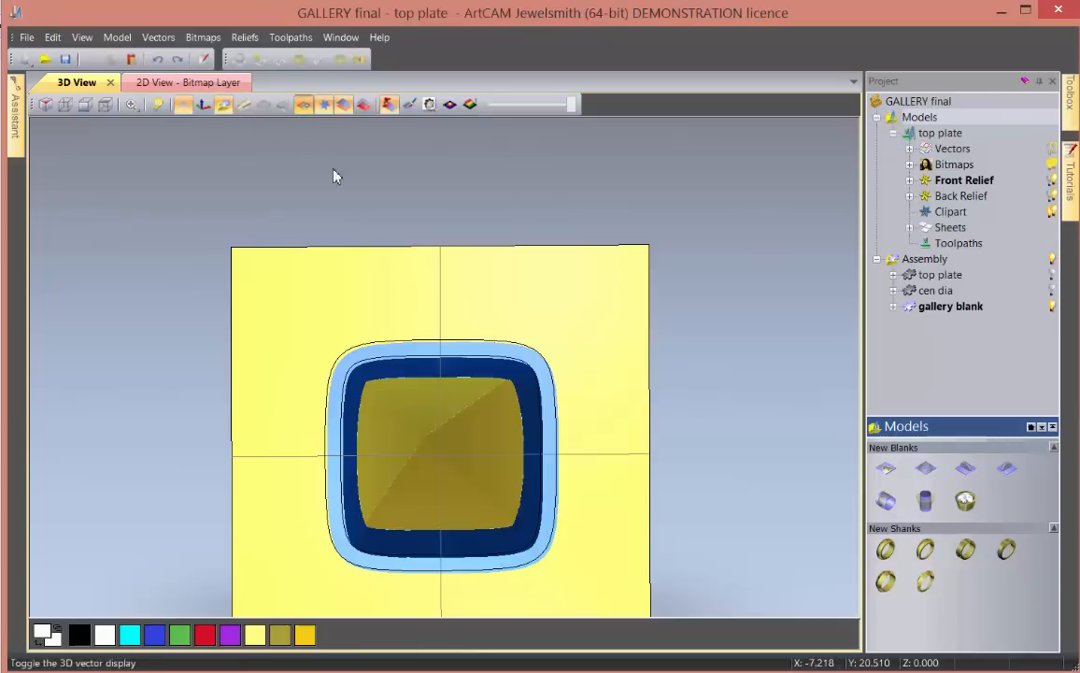
left_click(910, 149)
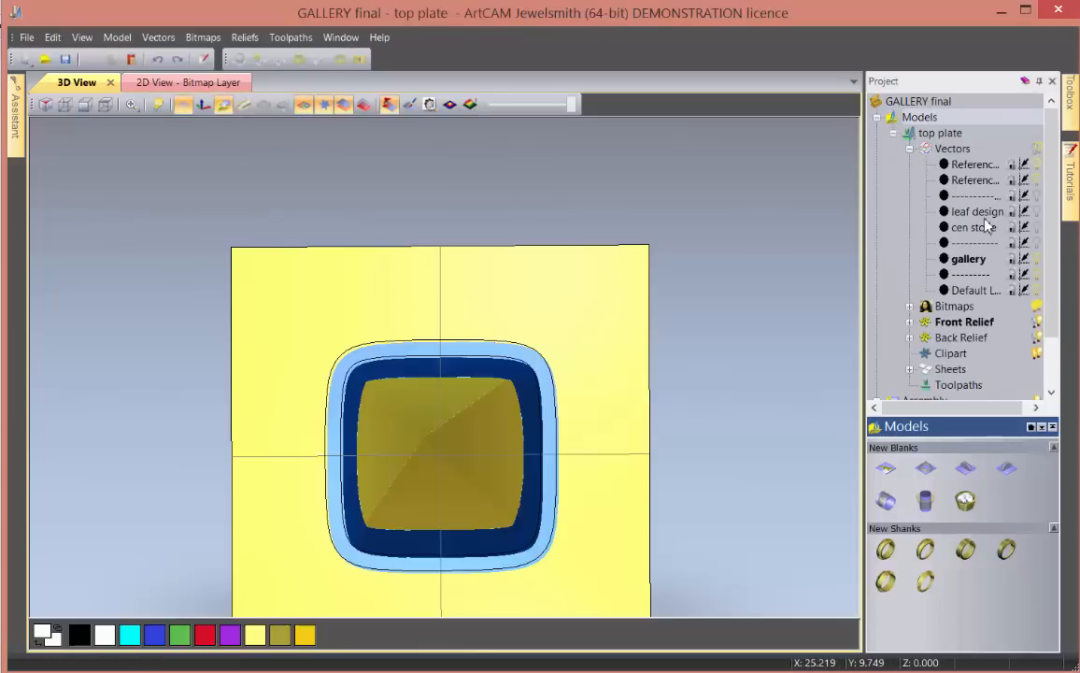
mouse_move(17, 122)
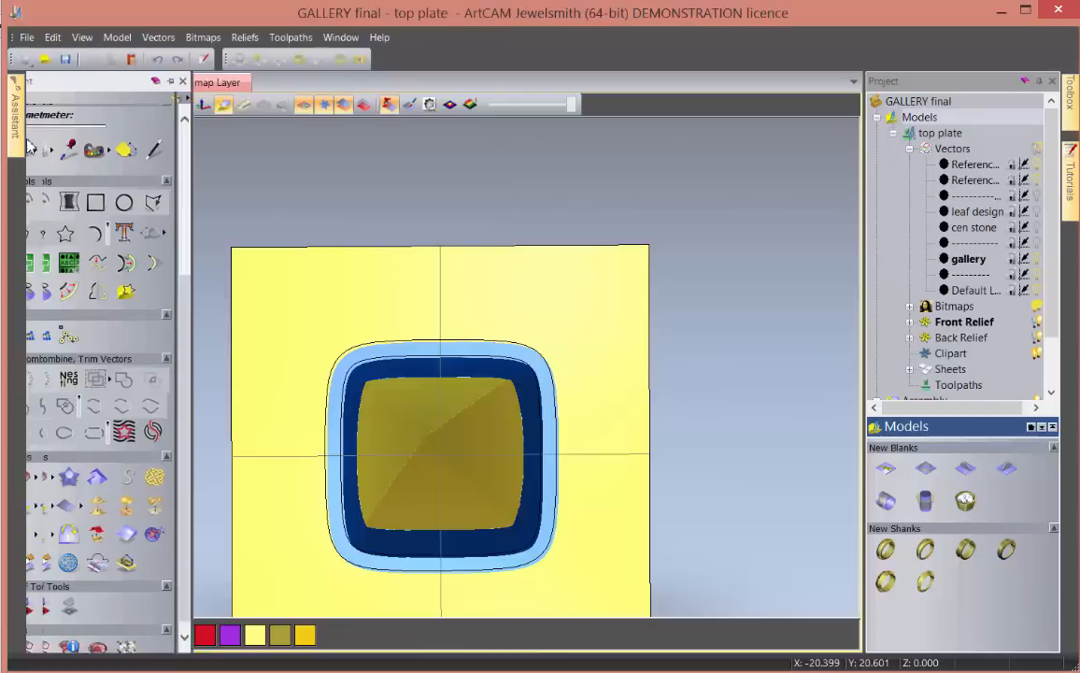
- Draw a circle about 8 mm in diameter, centred on the origin inside the gallery outline
left_click(157, 202)
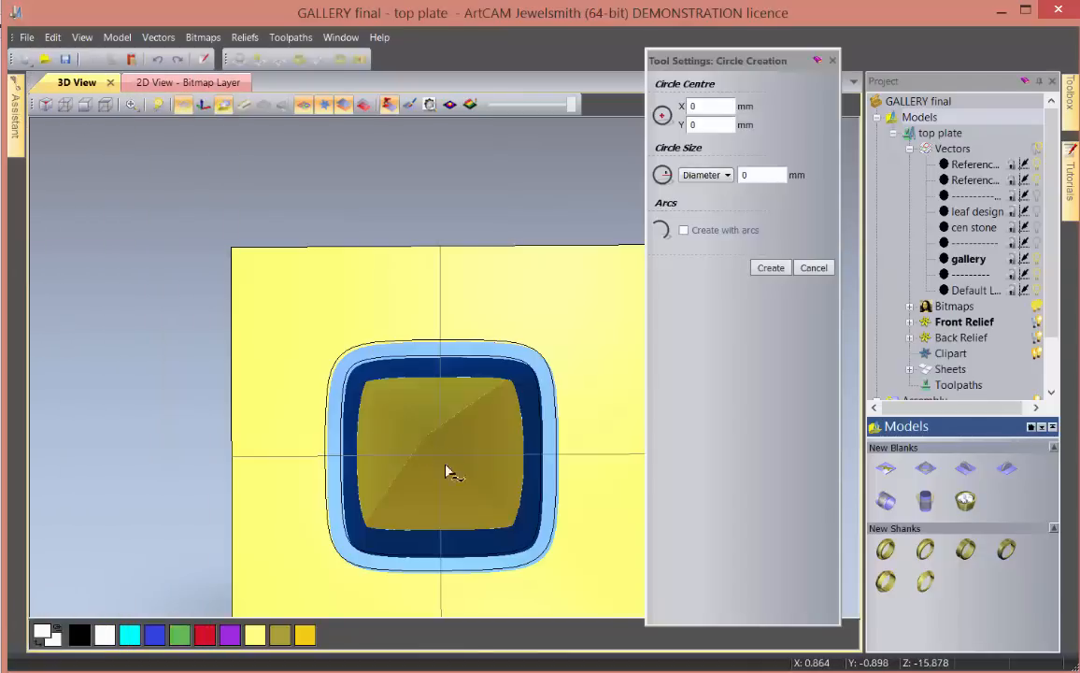
left_click_drag(448, 470, 453, 519)
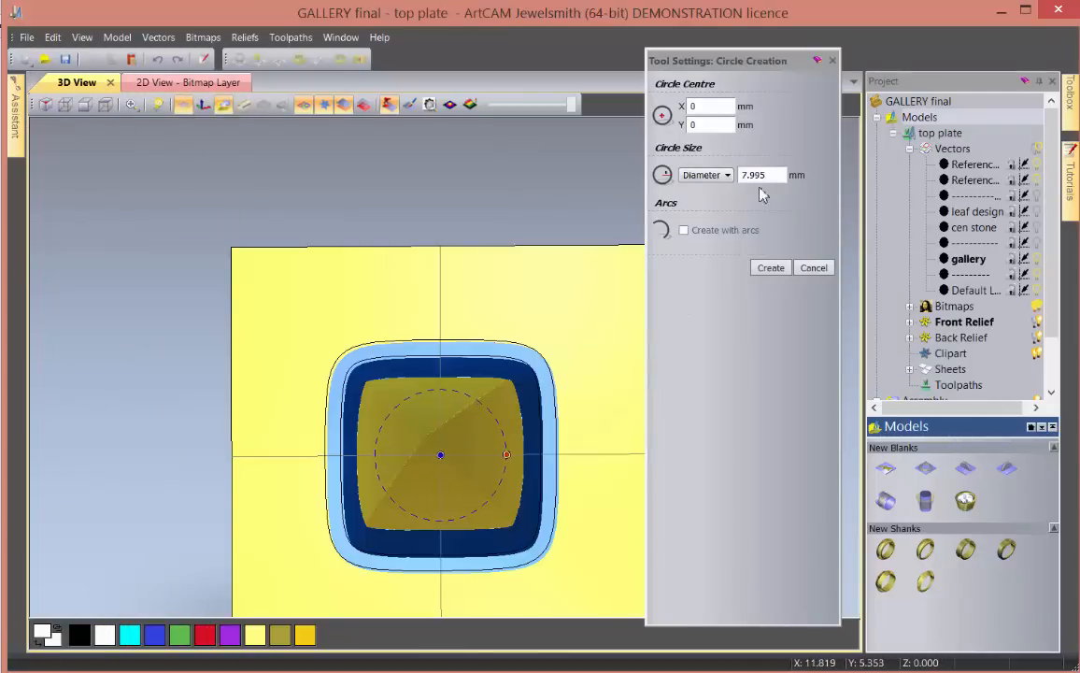
left_click_drag(768, 178, 693, 184)
type("8.0")
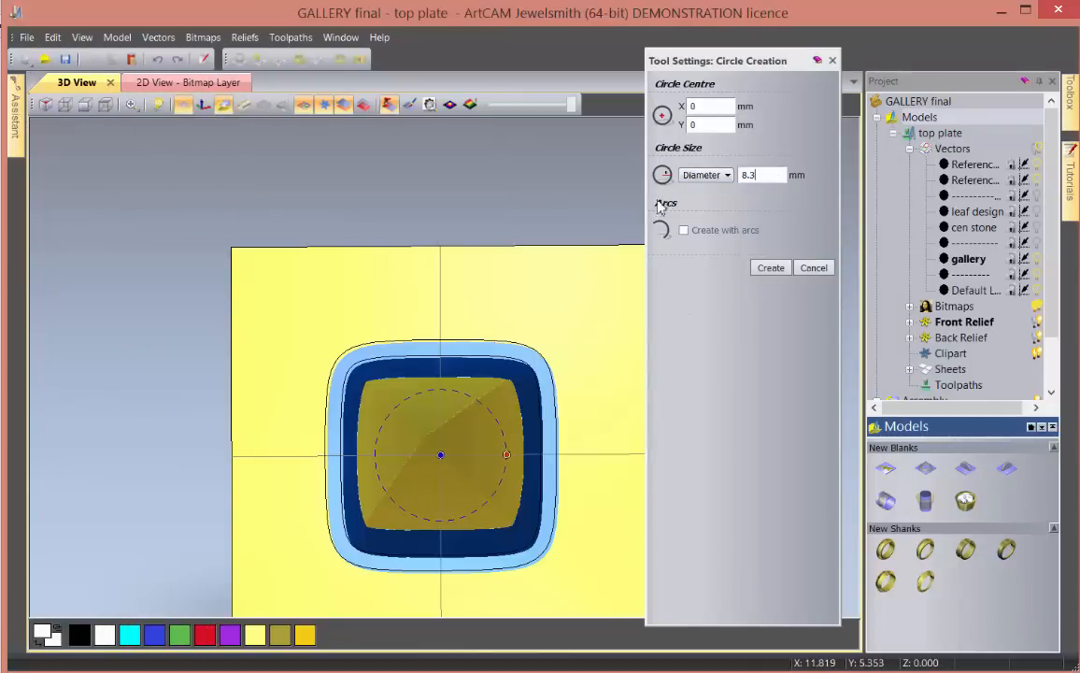
key("Return")
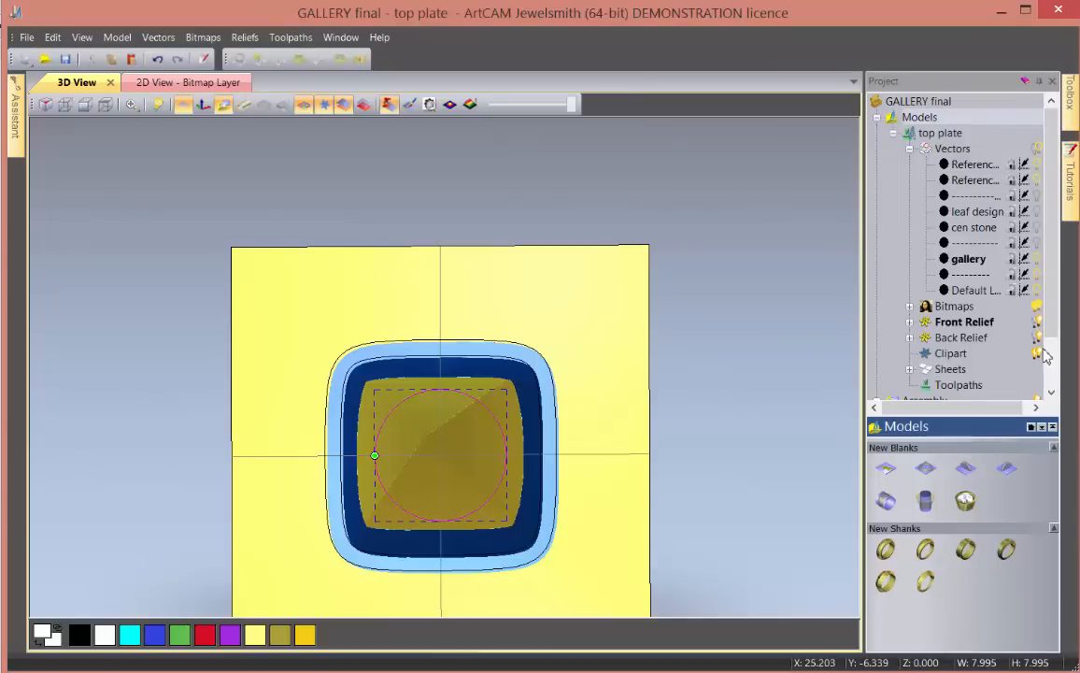
- Start a new rotary setting blank and set its diameter to 8.3 mm
left_click(926, 503)
left_click(926, 503)
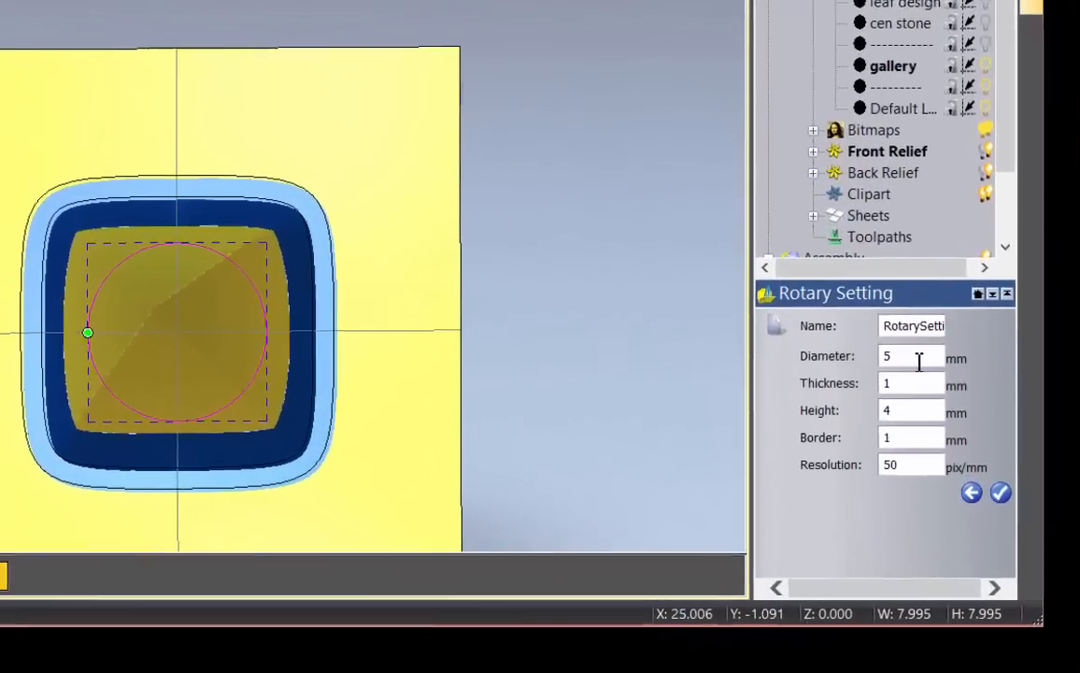
double_click(981, 474)
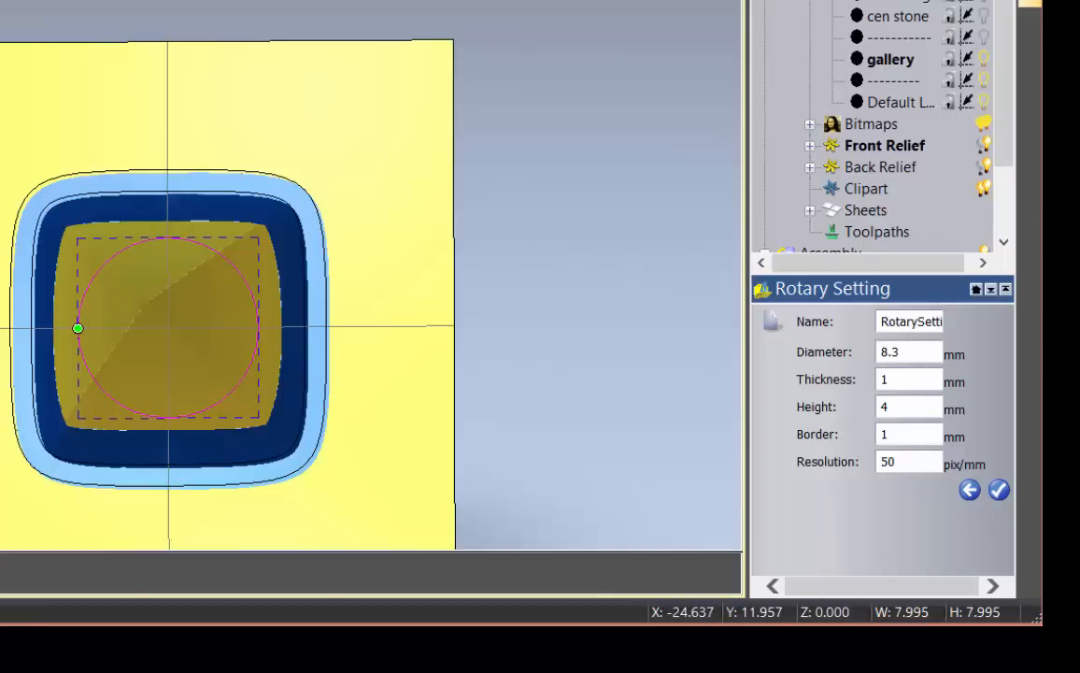
- Measure the vertical distance from the circle's top point to the gallery's outer edge
key("m")
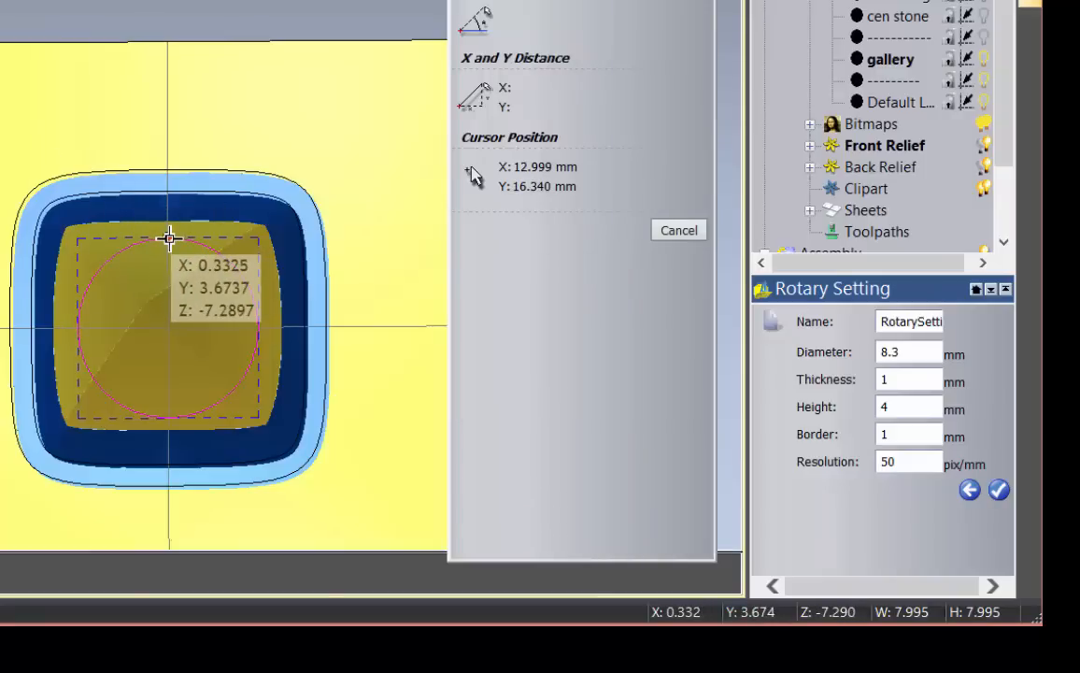
left_click_drag(168, 237, 168, 173)
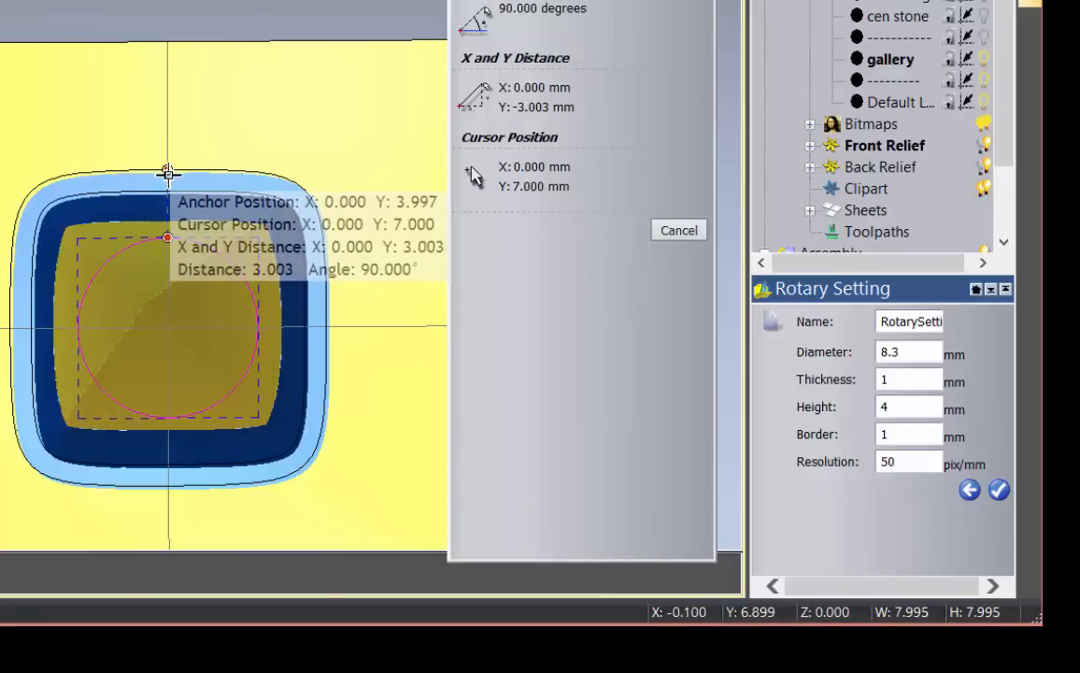
left_click_drag(168, 173, 36, 169)
key("Escape")
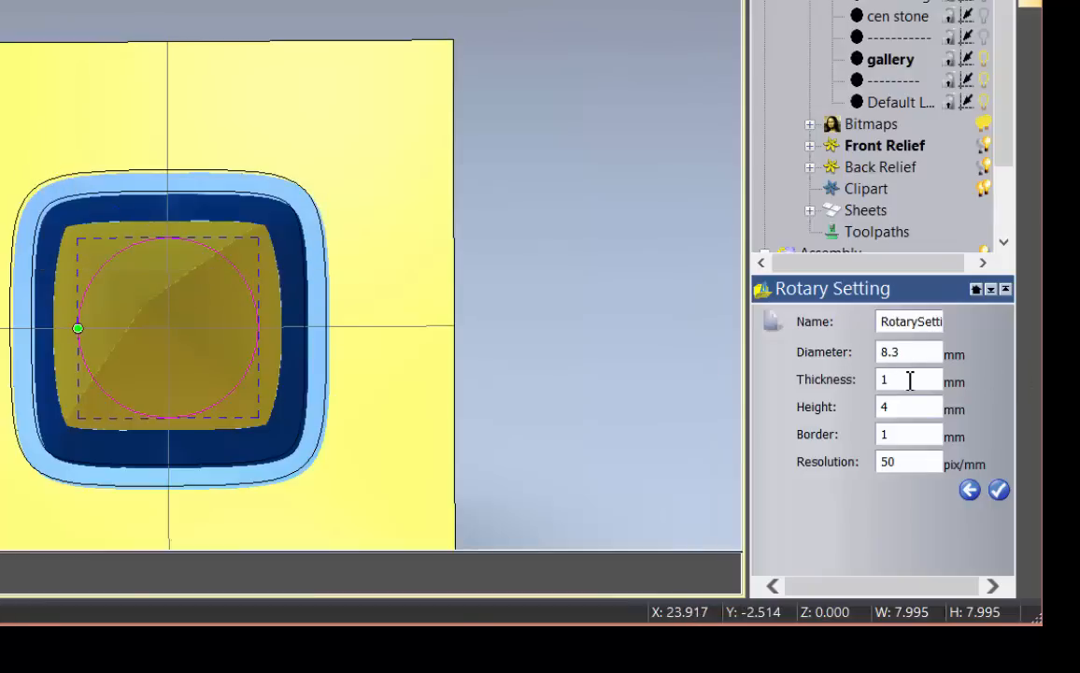
- Set the rotary setting's thickness to 4.5 mm and height to 10 mm, displaying the back relief to judge the gallery from the side
double_click(910, 381)
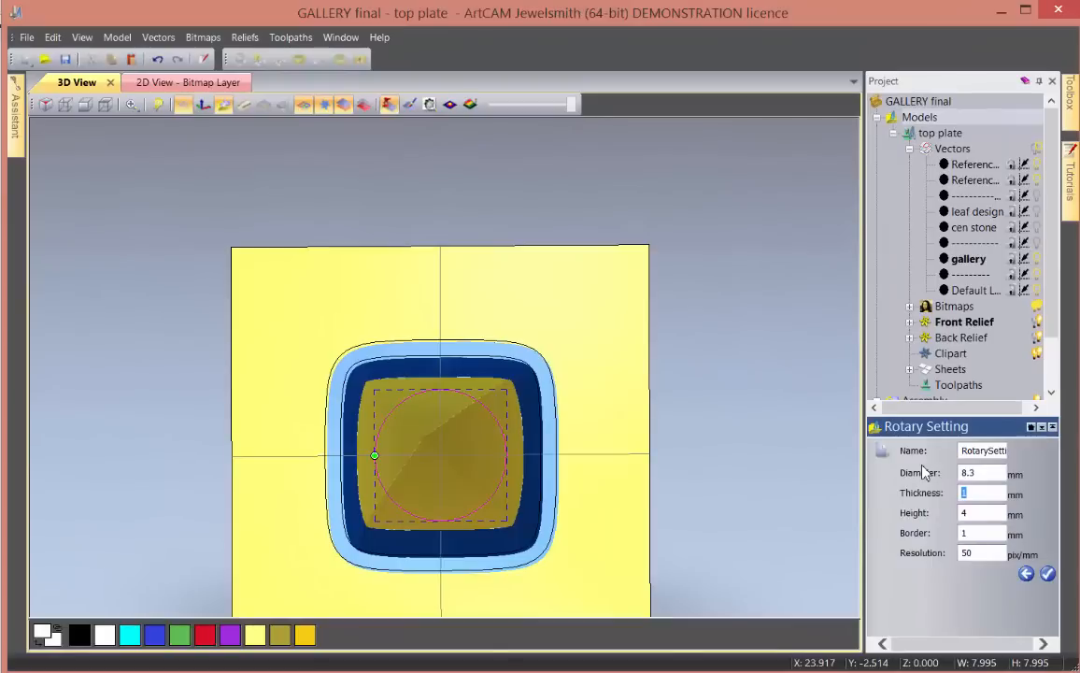
type("4.5")
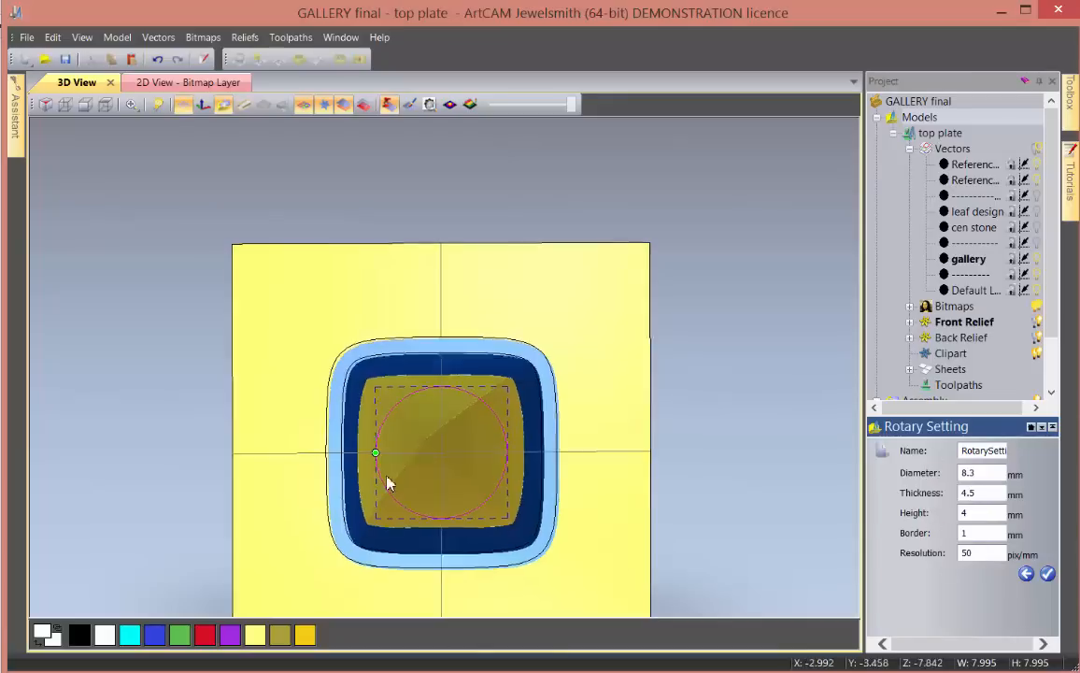
left_click_drag(388, 482, 453, 265)
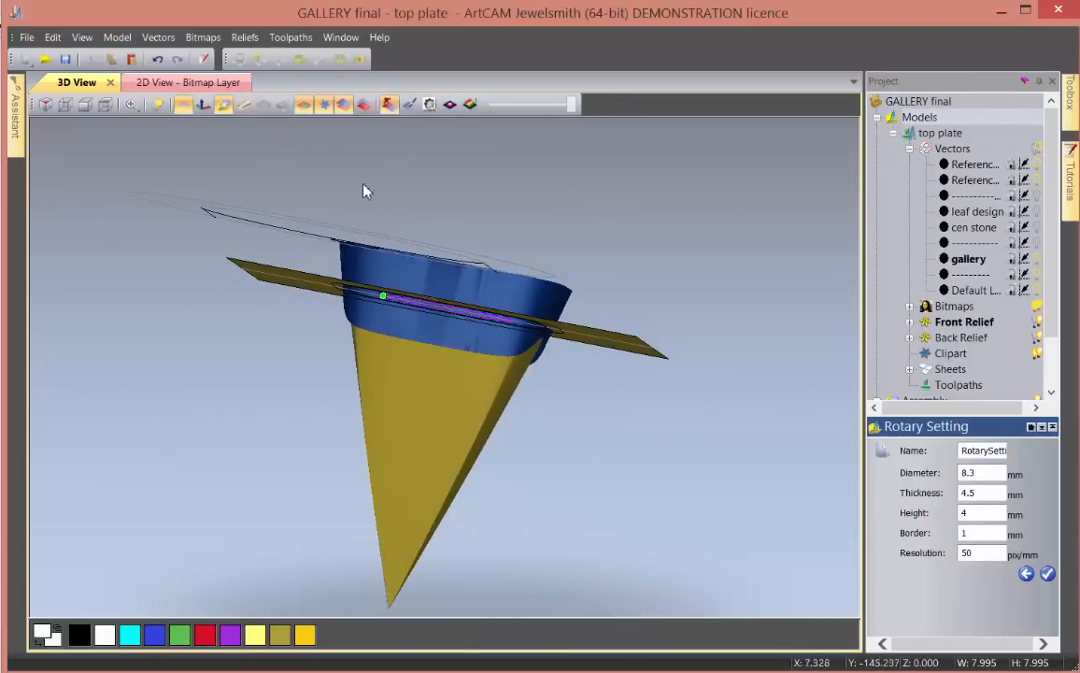
left_click(362, 110)
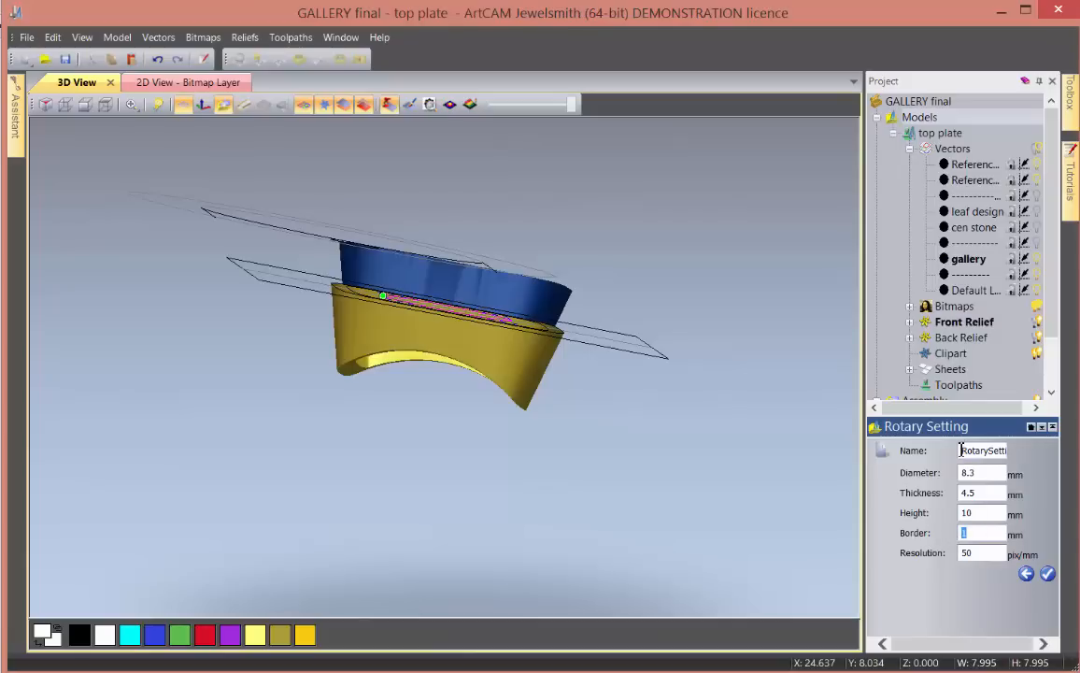
- Name the rotary setting "gallery design" and create it without updating the project with the changes
double_click(996, 450)
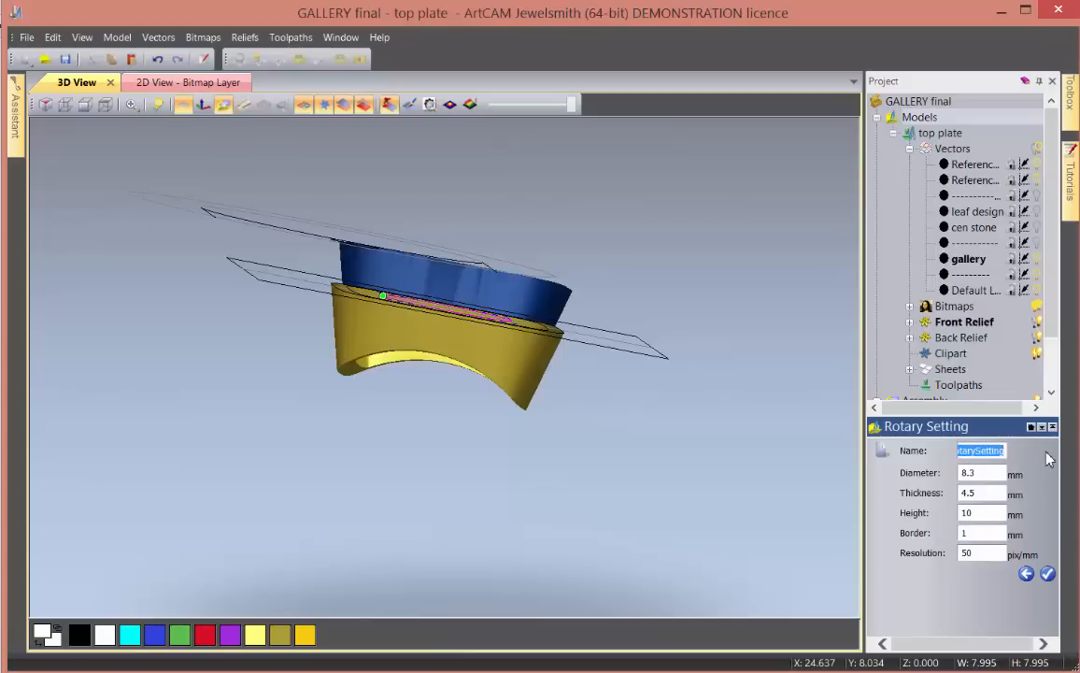
type("ga")
type("llery")
type(" desig")
type("n")
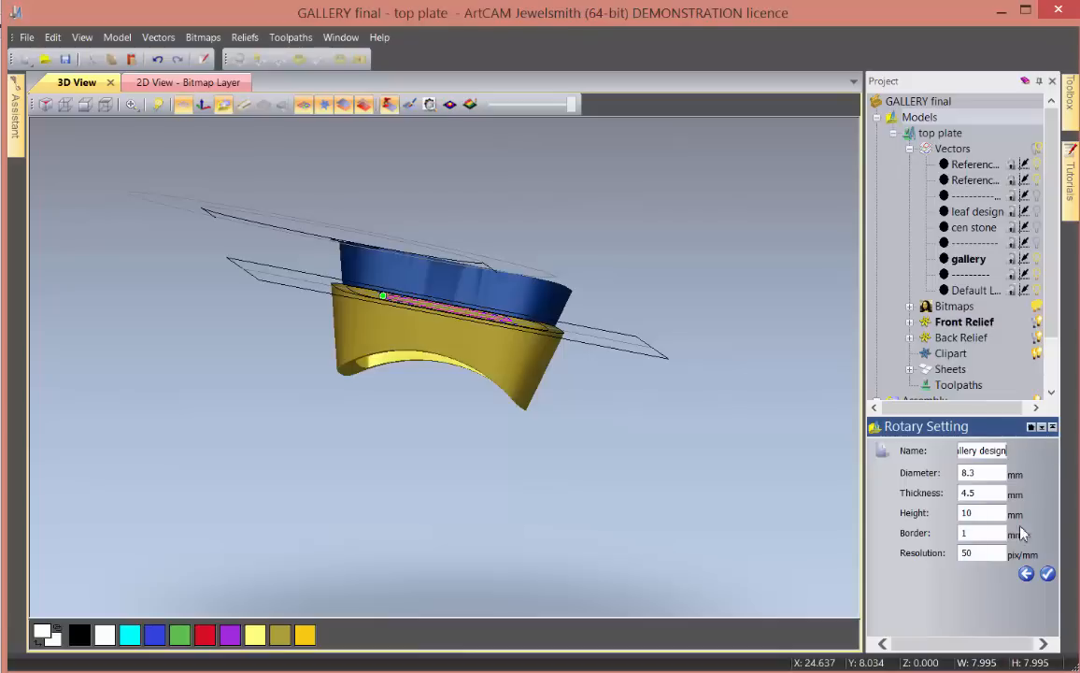
left_click(1046, 574)
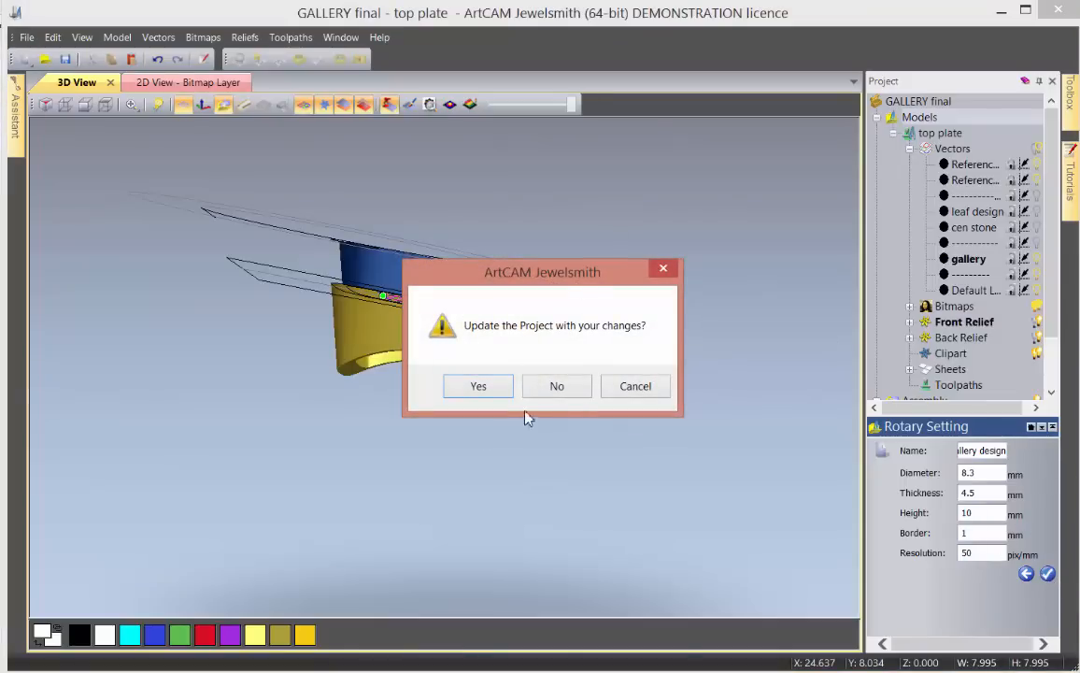
left_click(553, 389)
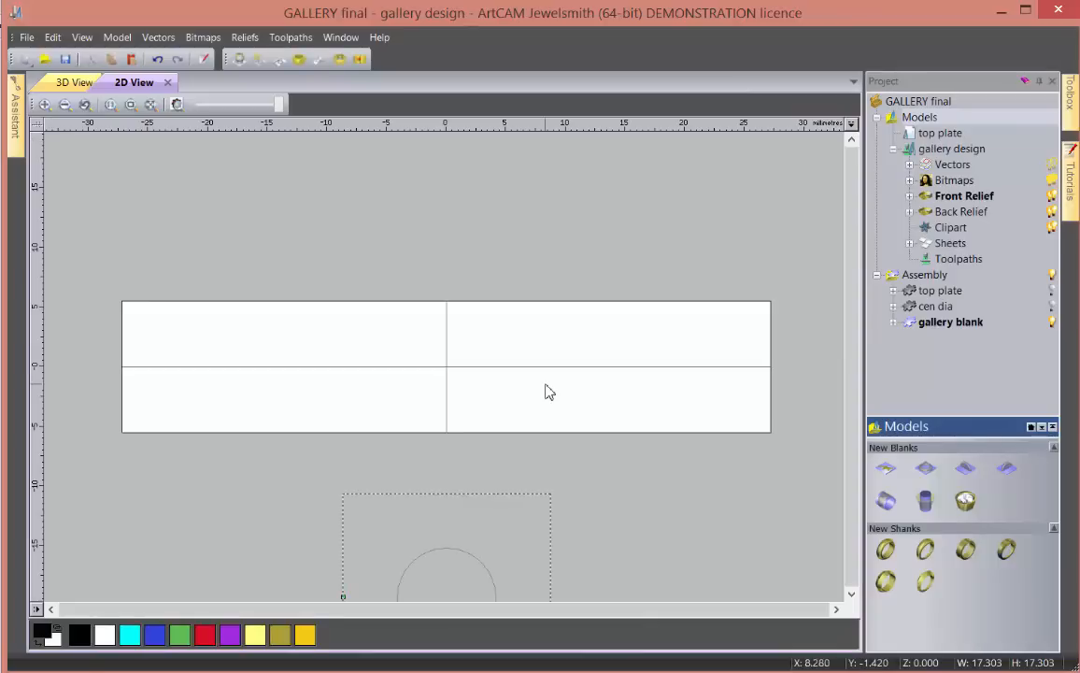
- Hide the back relief and the assembly in the 3D view and examine the bare cylindrical blank from several angles
scroll(428, 499, "down", 2)
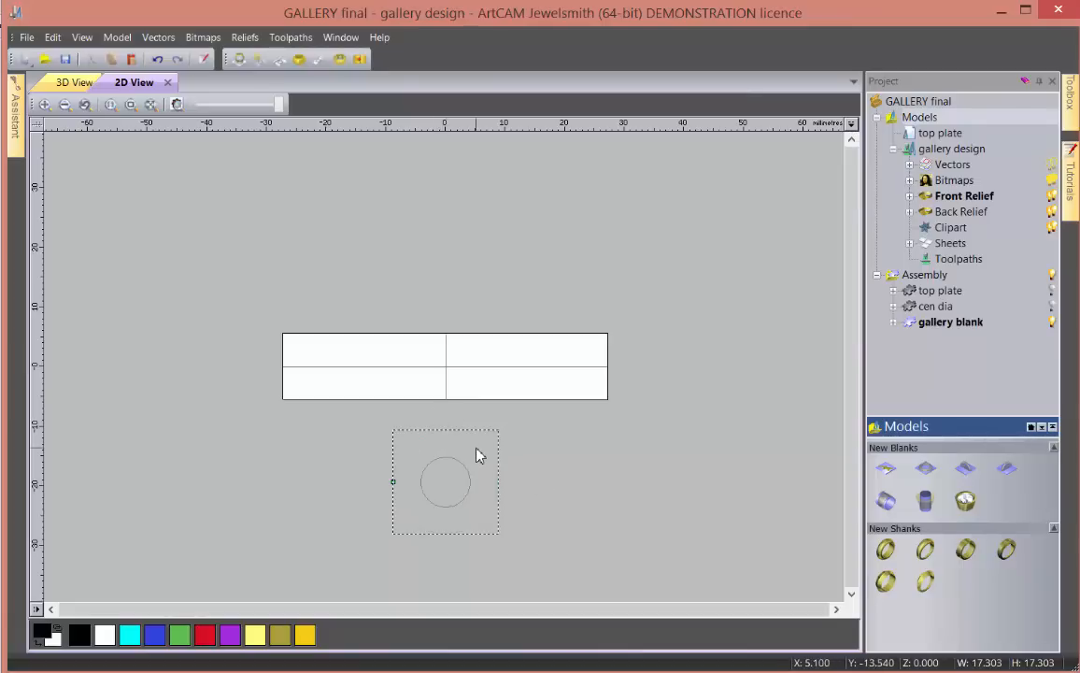
left_click(66, 84)
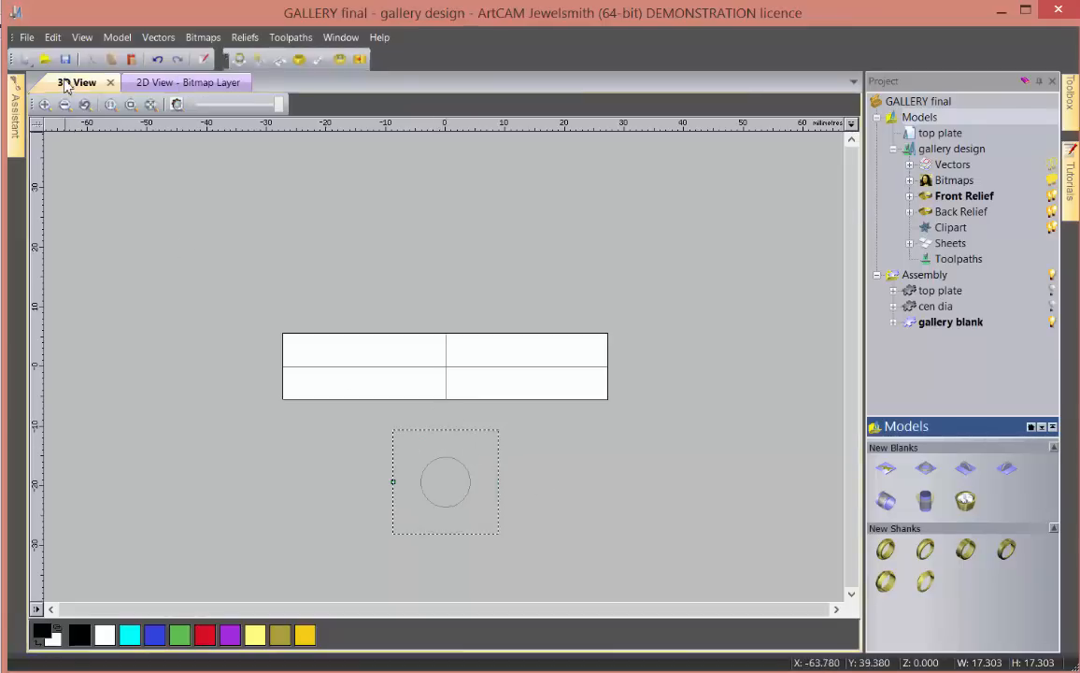
left_click_drag(364, 383, 448, 312)
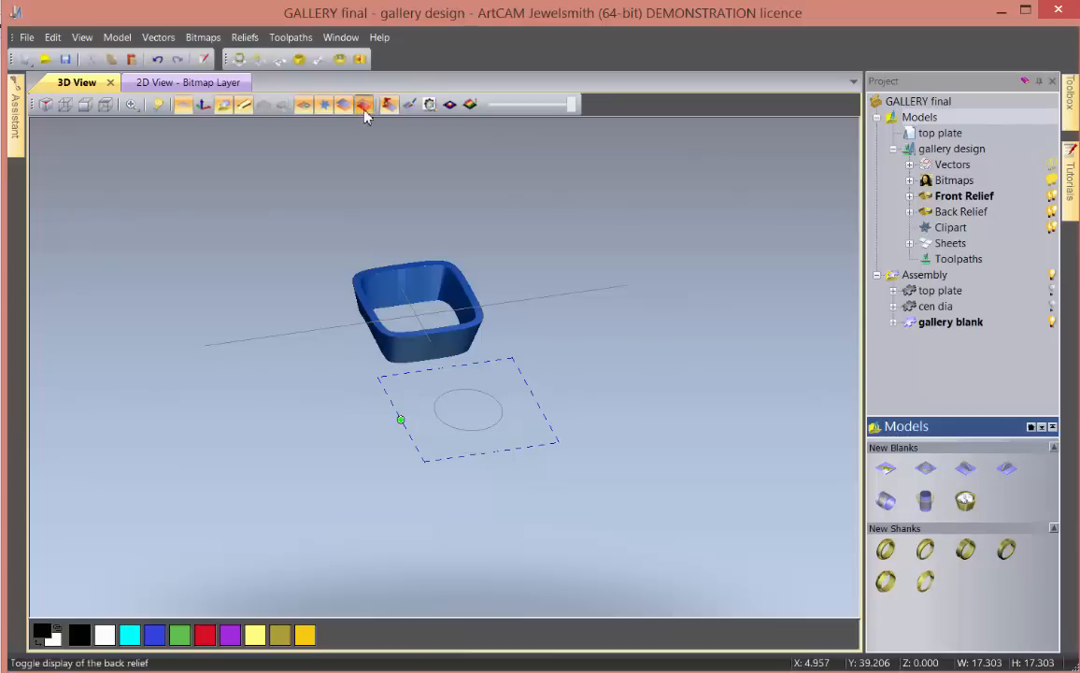
left_click(365, 105)
left_click_drag(366, 354, 381, 417)
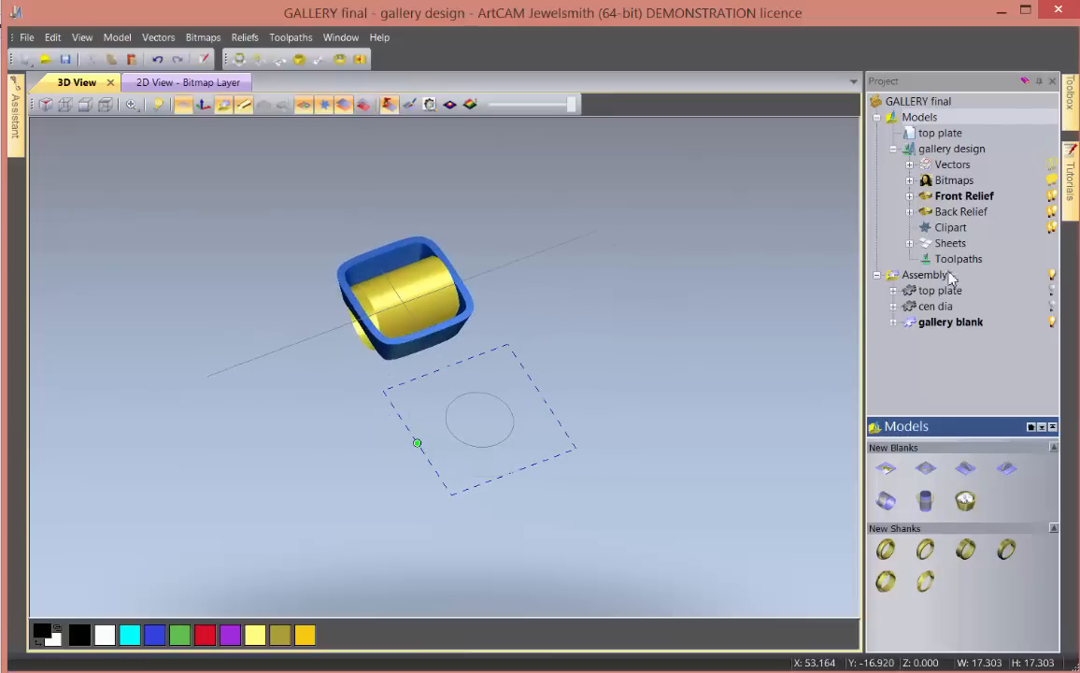
left_click(225, 105)
left_click_drag(422, 406, 367, 171)
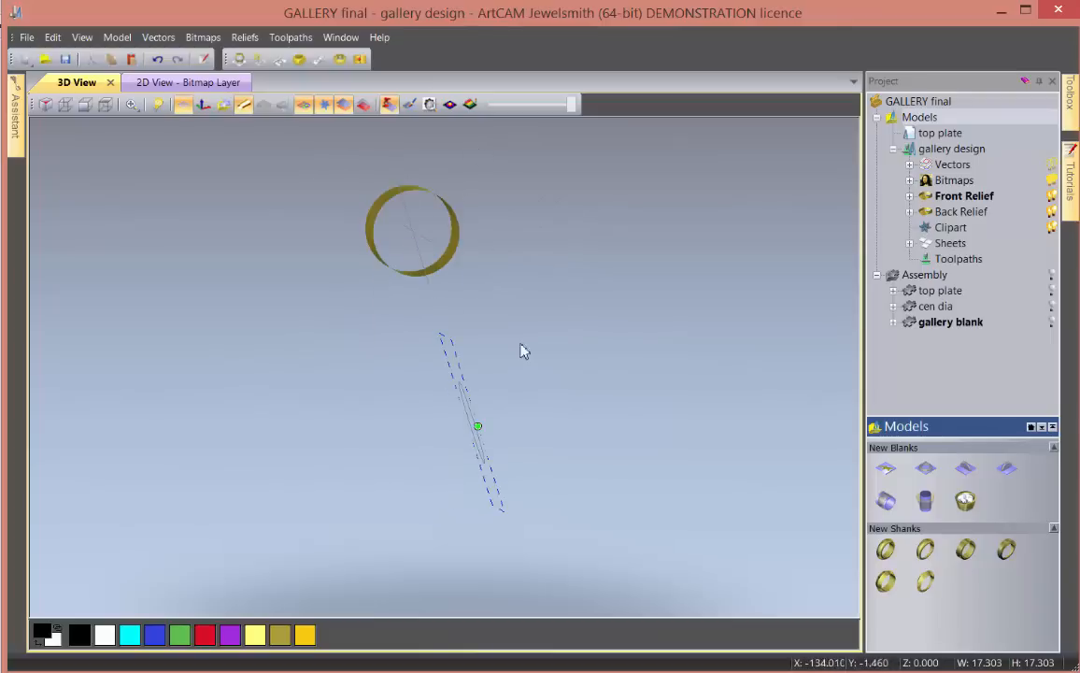
left_click_drag(457, 453, 843, 351)
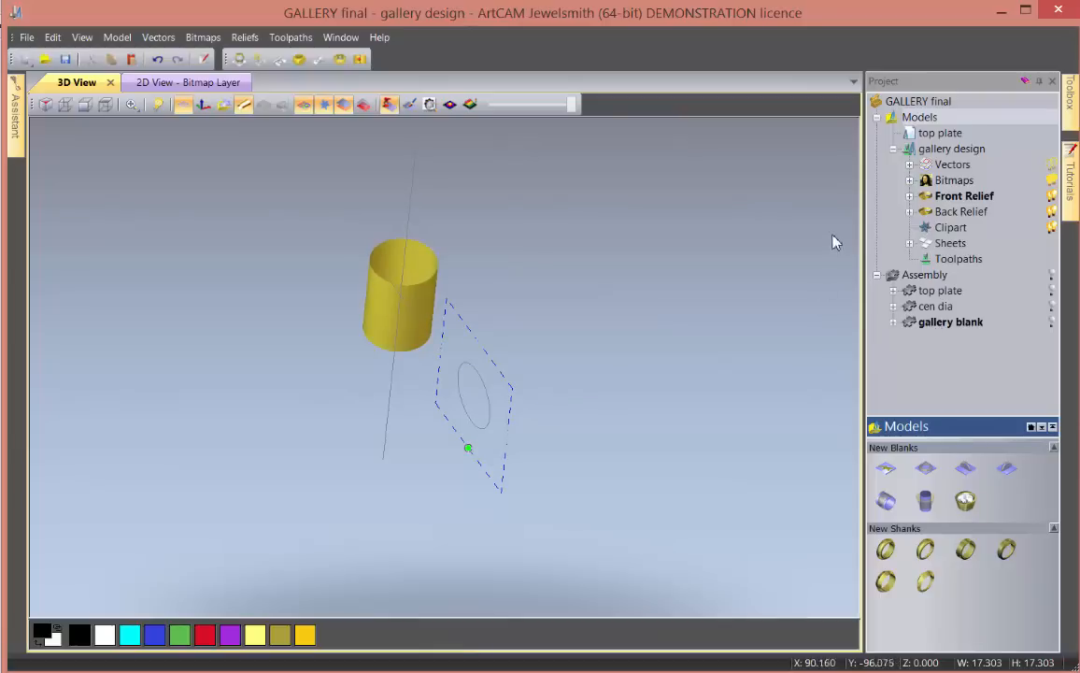
- Expand the front relief, show the gallery blank in the assembly and create a rotary relief from it
double_click(953, 197)
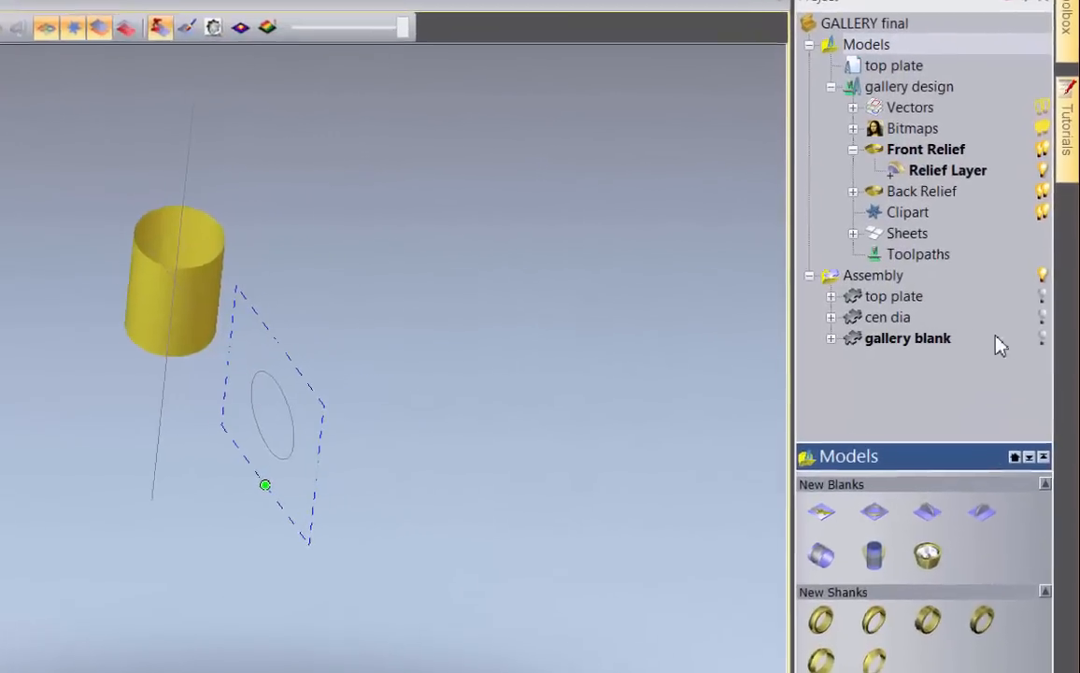
left_click(1051, 337)
right_click(921, 340)
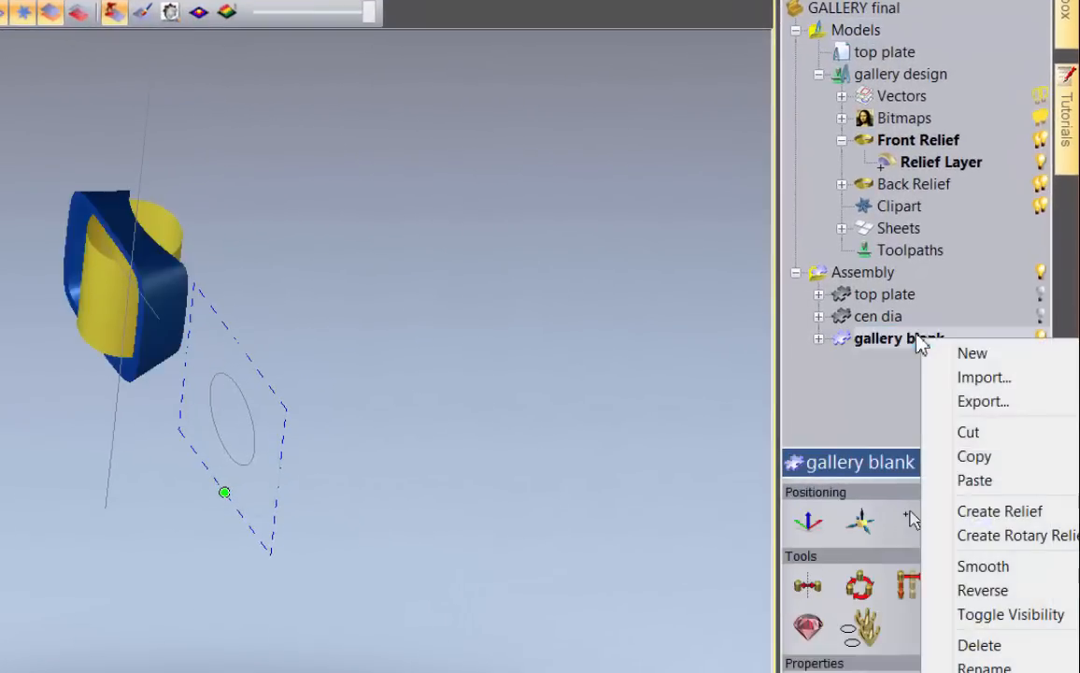
left_click(1040, 546)
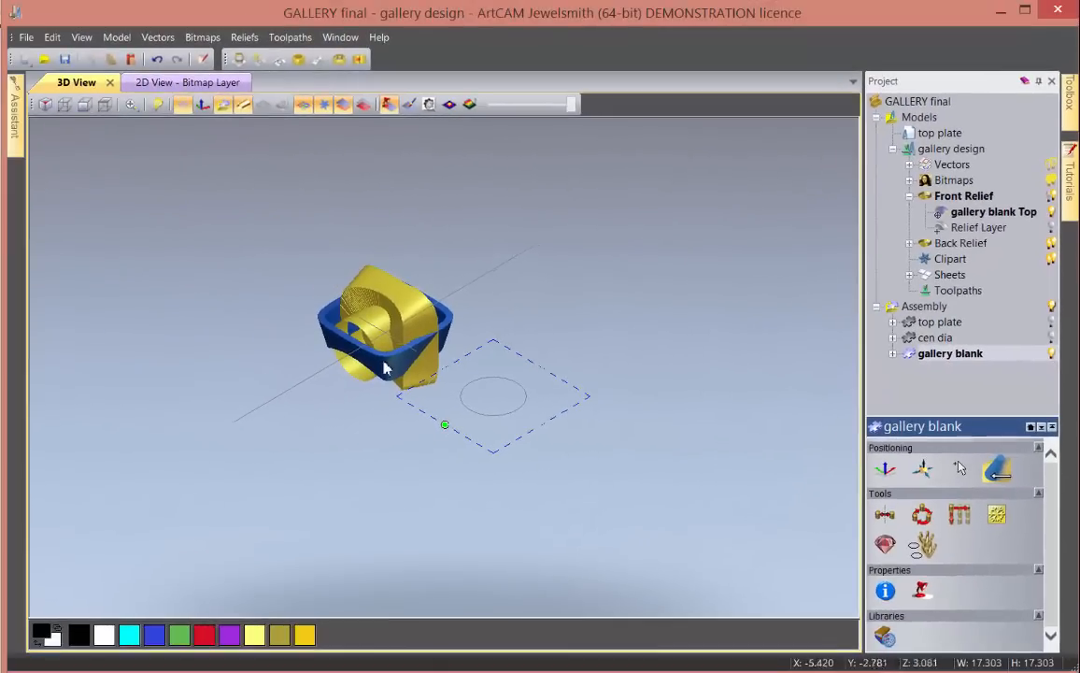
- Hide the assembly, display the back relief and inspect the curved underside of the gallery relief
left_click(222, 104)
mouse_move(234, 207)
left_mouse_down()
mouse_move(338, 509)
mouse_move(463, 502)
mouse_move(448, 482)
left_mouse_up()
scroll(356, 343, "up", 3)
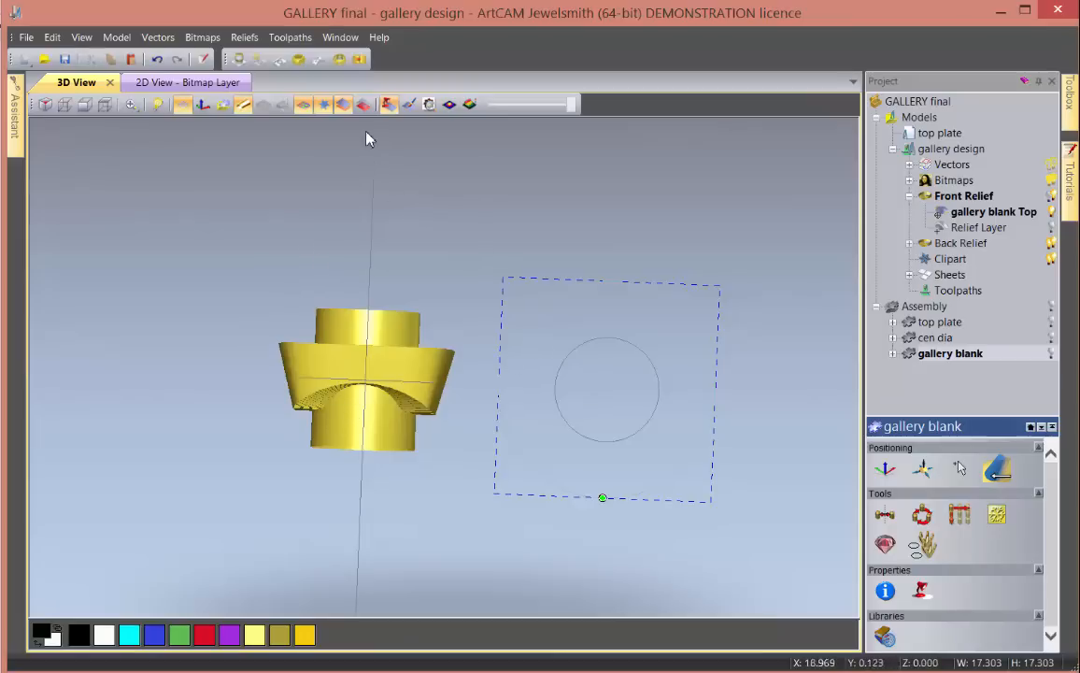
left_click_drag(367, 119, 345, 355)
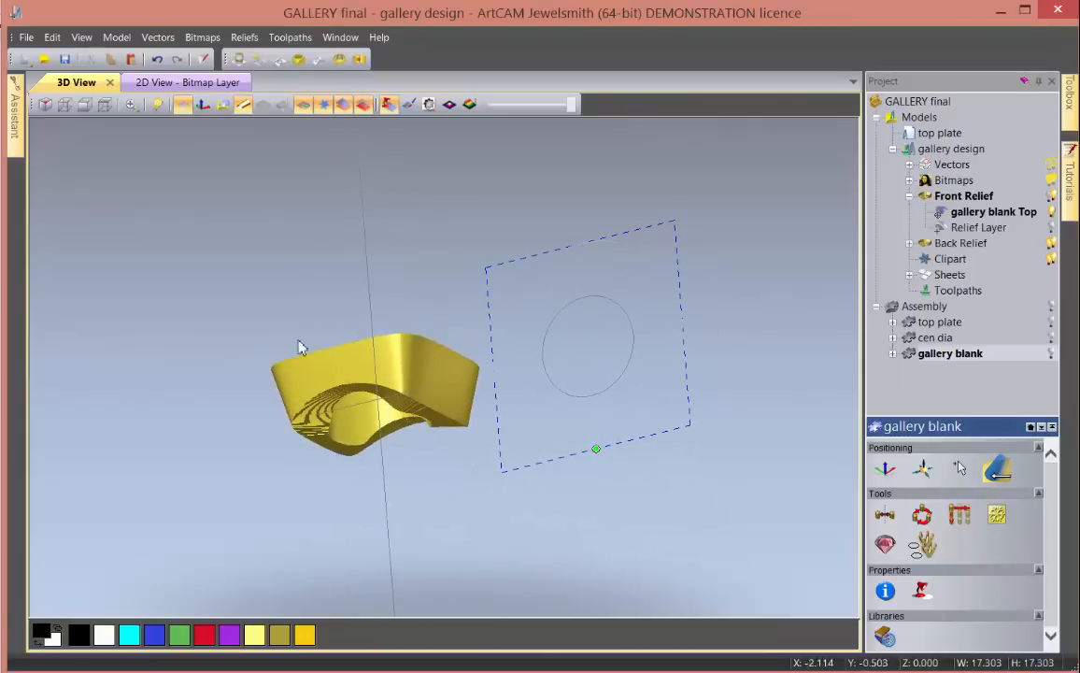
left_click_drag(574, 374, 333, 452)
scroll(322, 430, "up", 5)
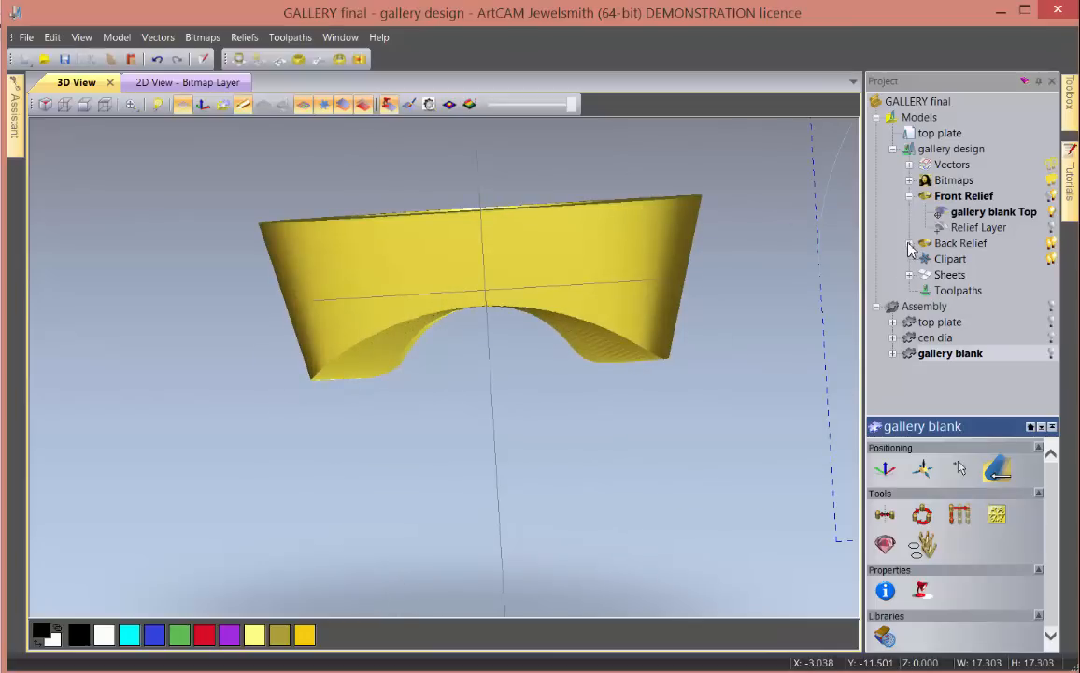
- Delete the original Relief Layer from the front relief
left_click(997, 229)
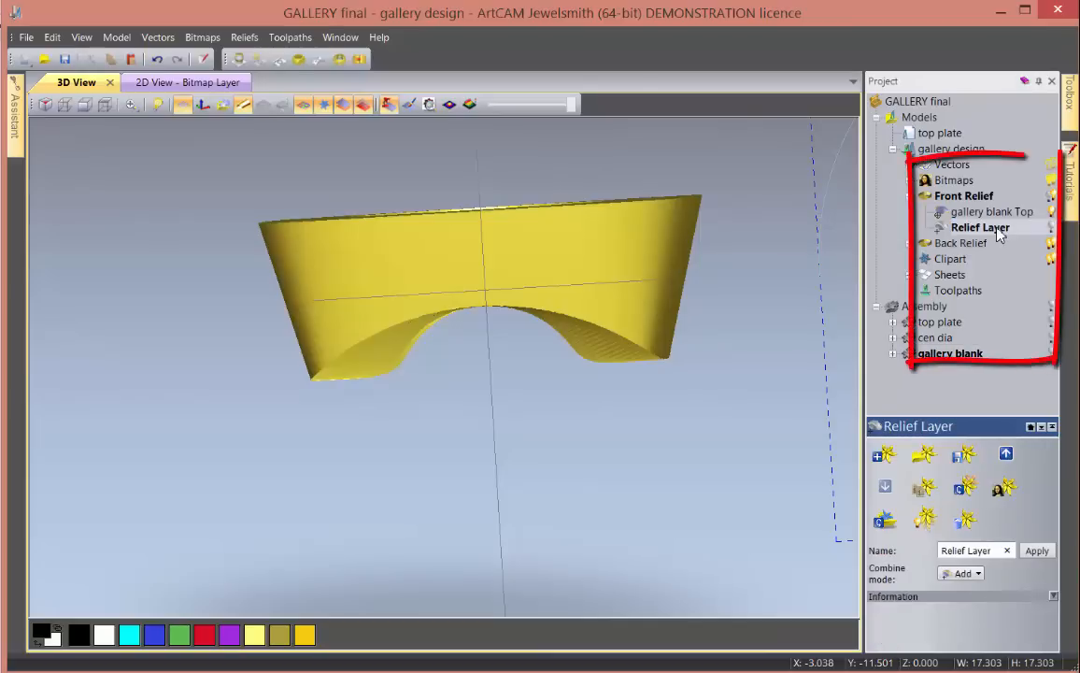
right_click(997, 233)
left_click(1054, 541)
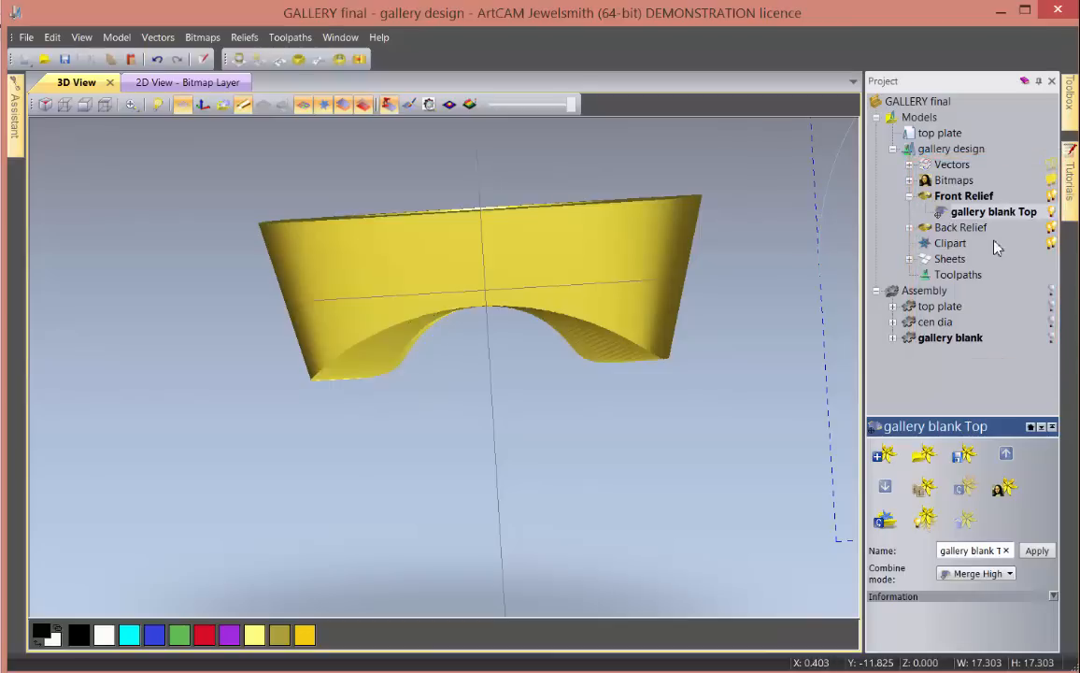
- Expand the back relief, hide its original Relief Layer and delete it, leaving the gallery blank's bottom layer
left_click(909, 227)
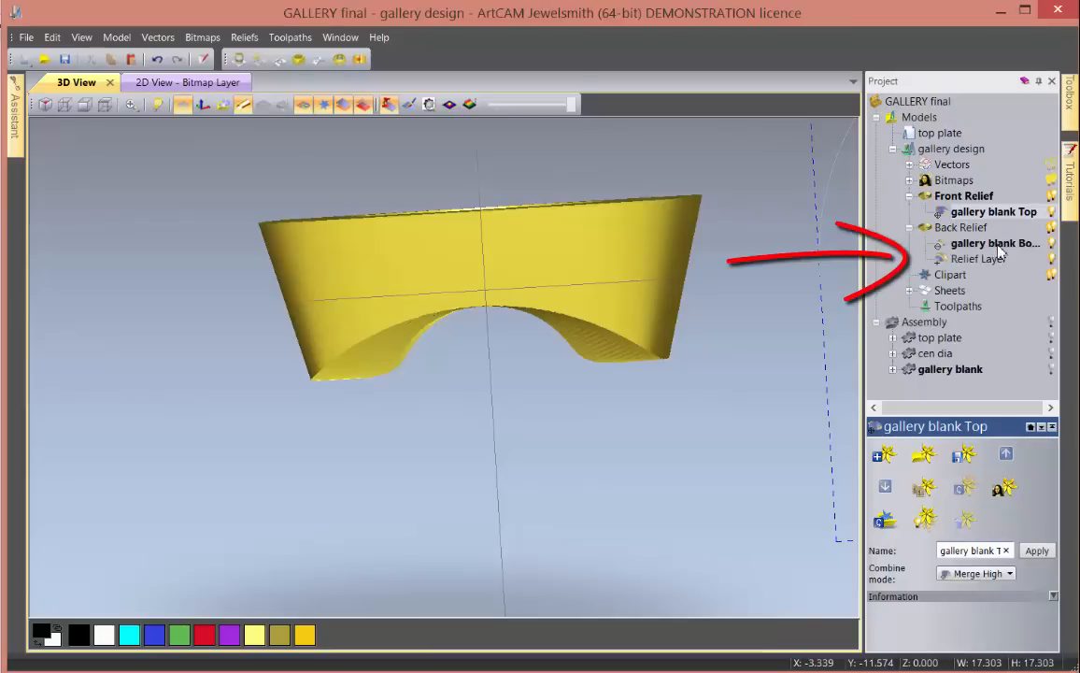
left_click(1049, 260)
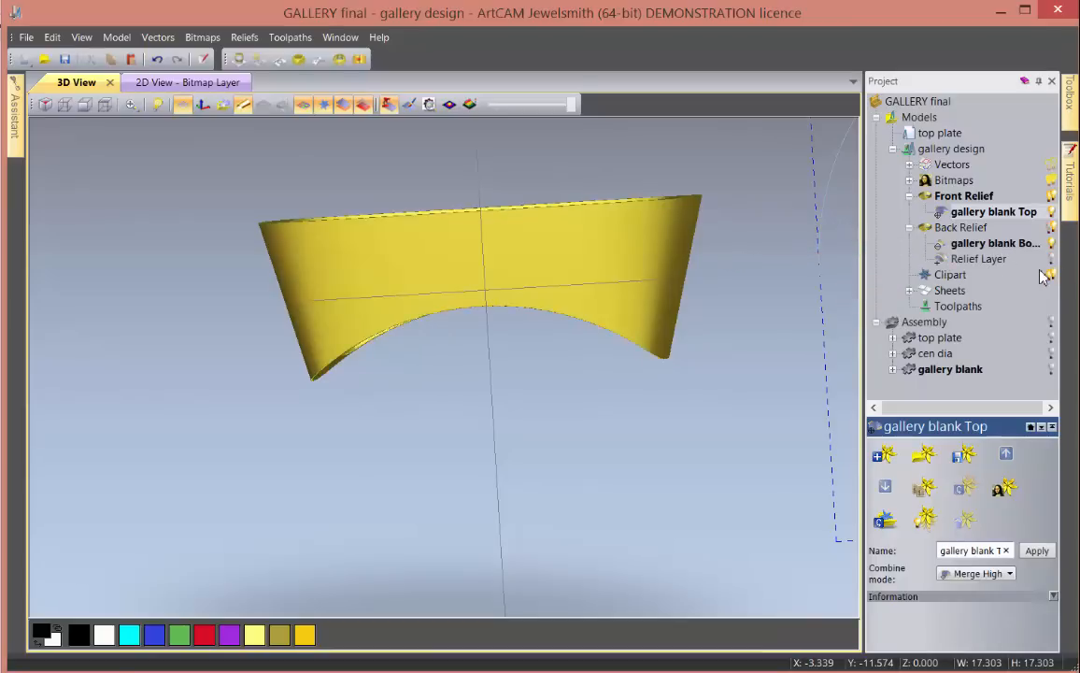
right_click(992, 262)
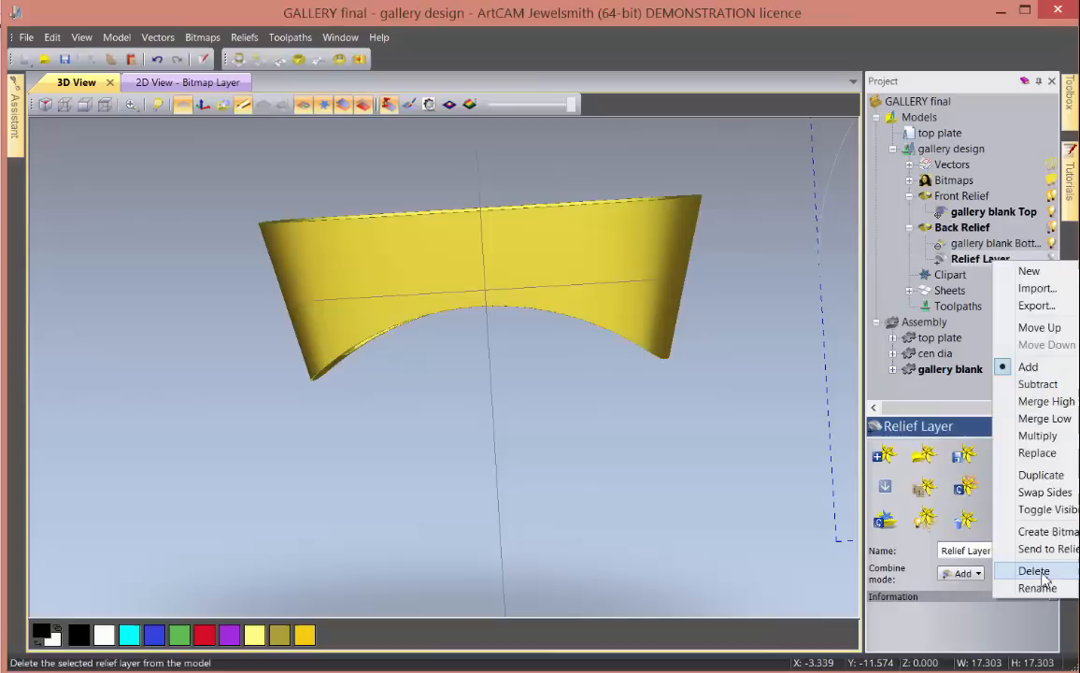
left_click(1032, 569)
left_click_drag(485, 416, 465, 549)
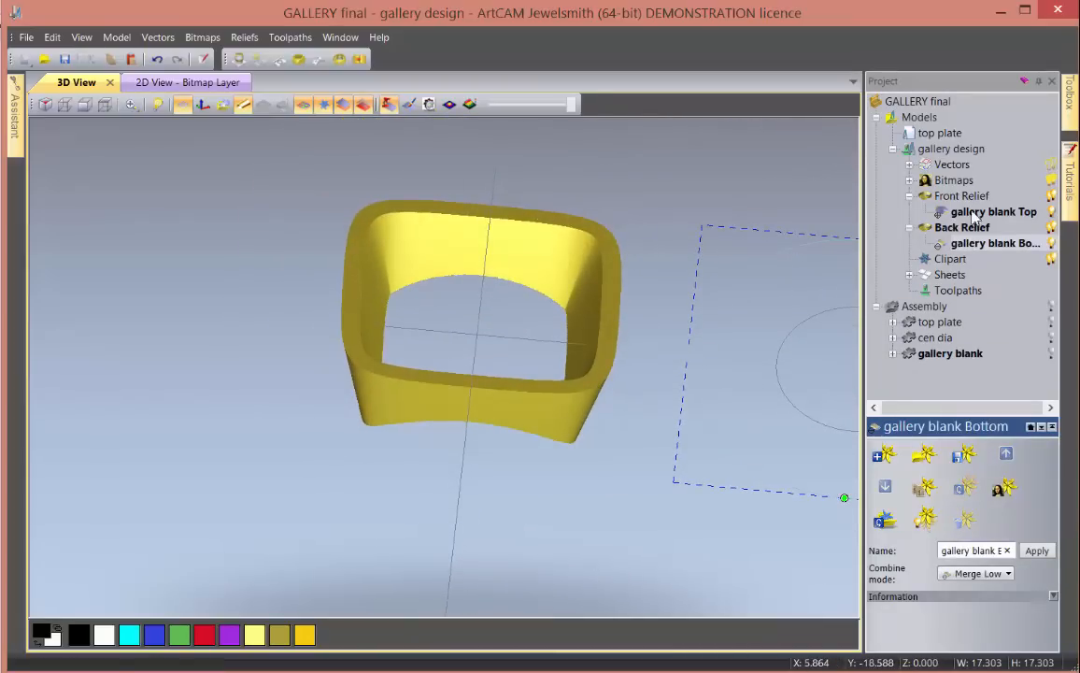
- Inspect the gallery blank relief from several angles in 3D and save the GALLERY final project
left_click_drag(644, 432, 651, 325)
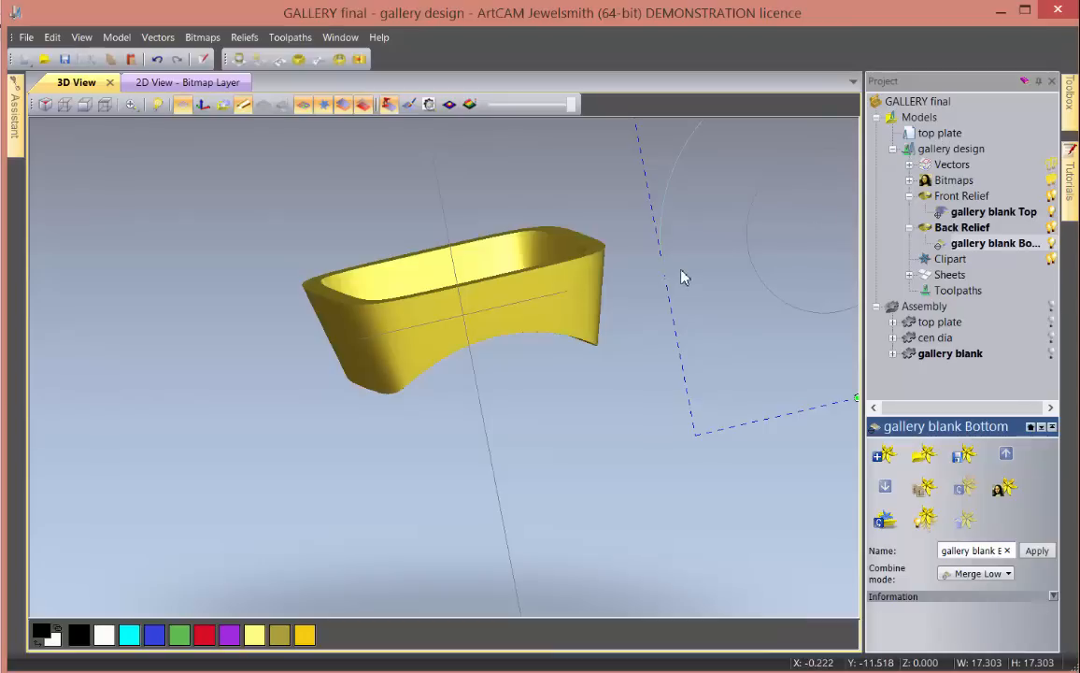
left_click_drag(687, 272, 666, 332)
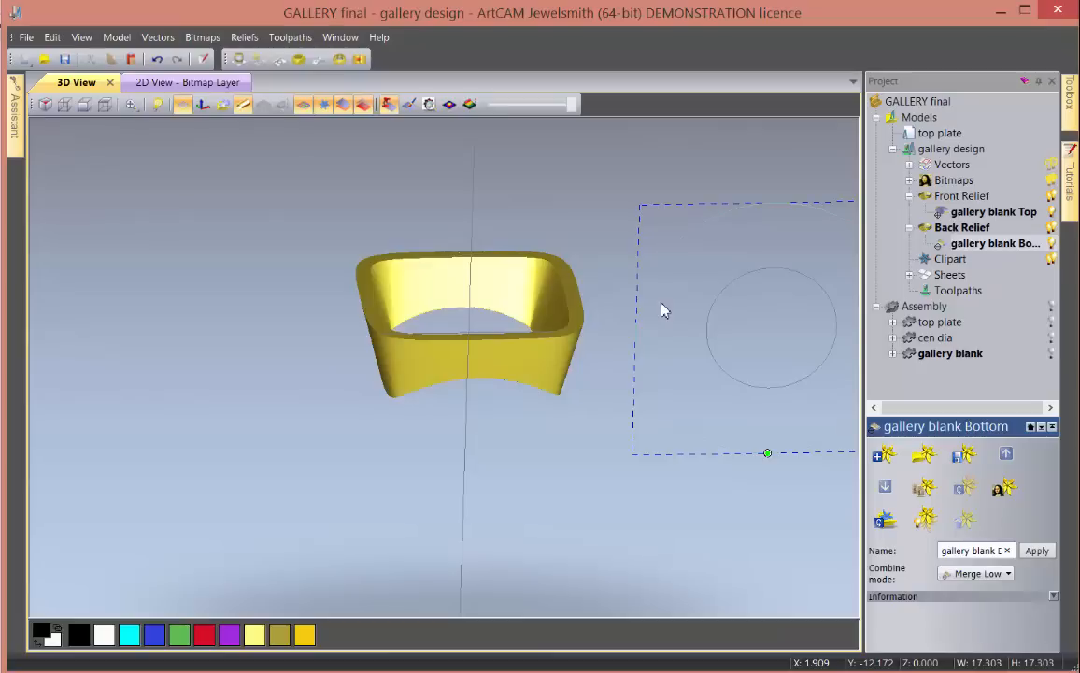
left_click_drag(543, 354, 353, 313)
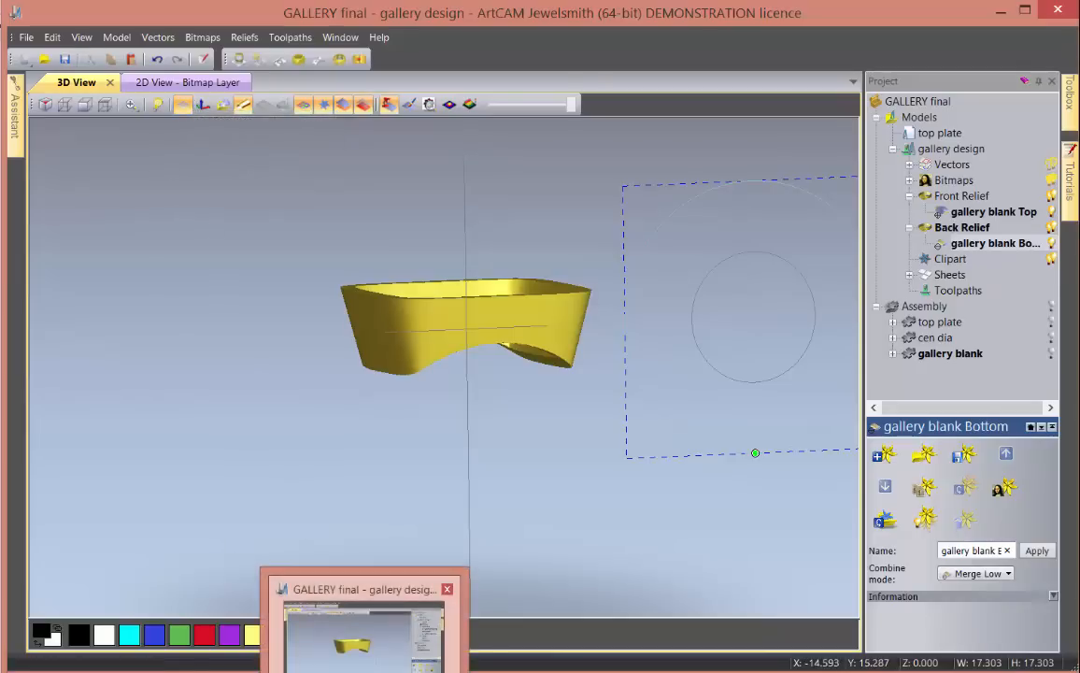
left_click(64, 56)
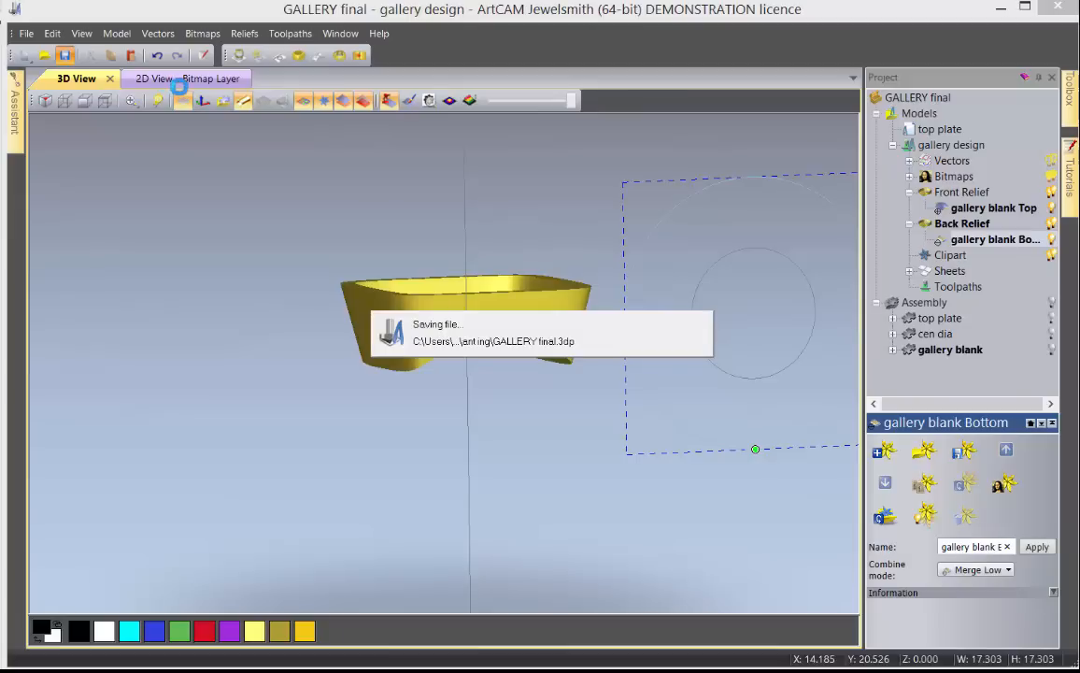
- Show the relief preview in the 2D view with the front relief's gallery blank Top layer active
left_click(174, 80)
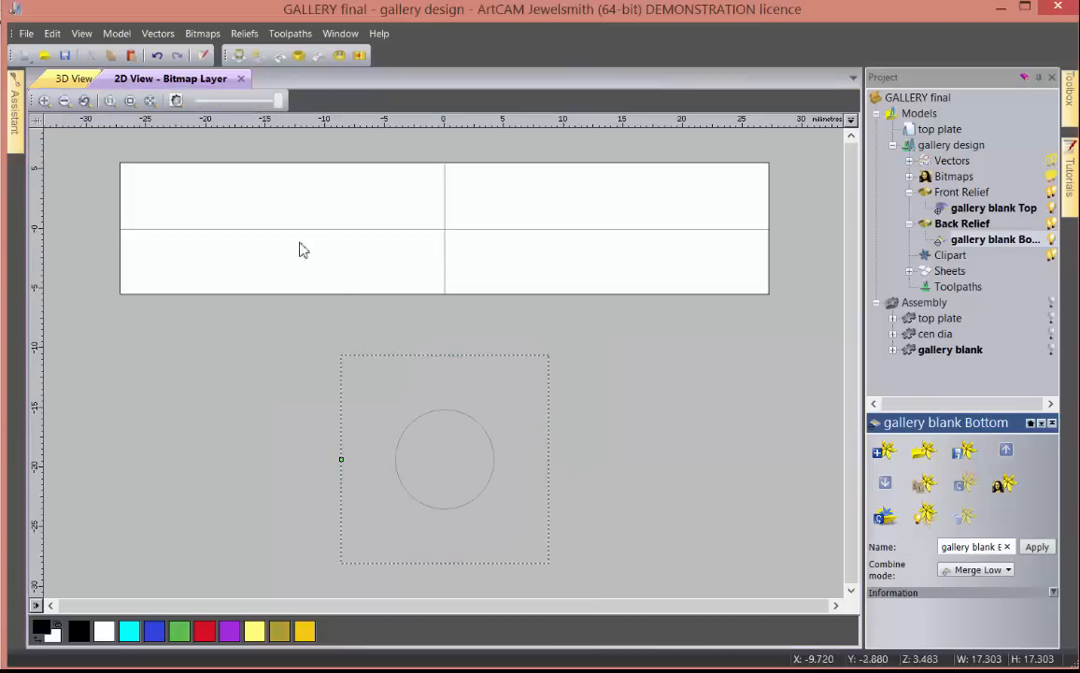
left_click(177, 101)
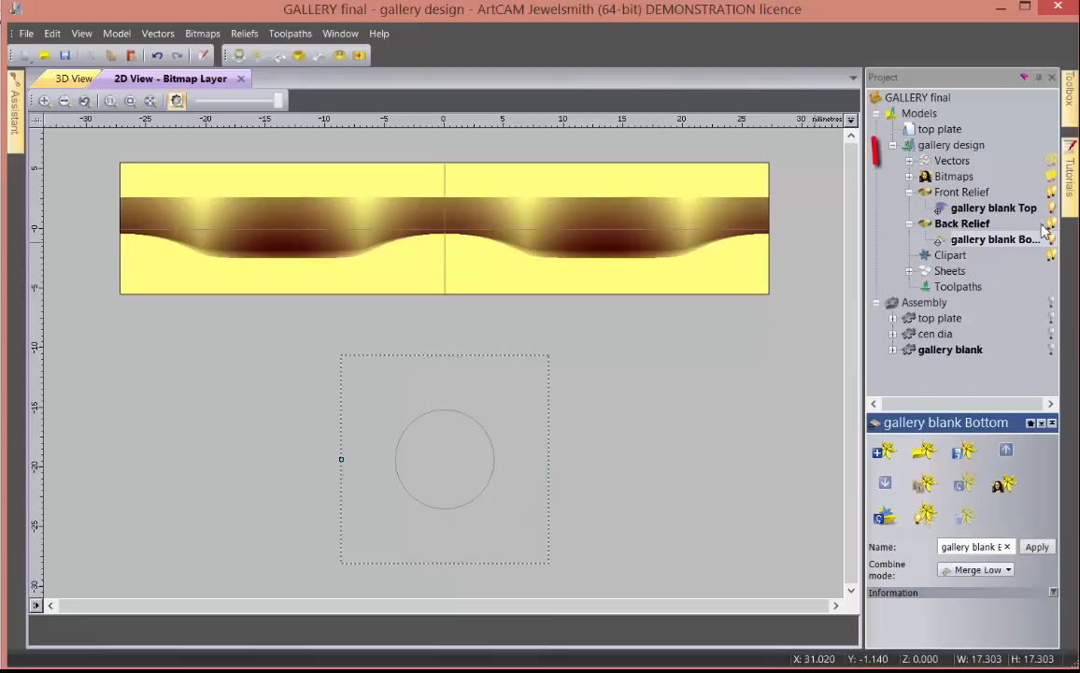
left_click(948, 193)
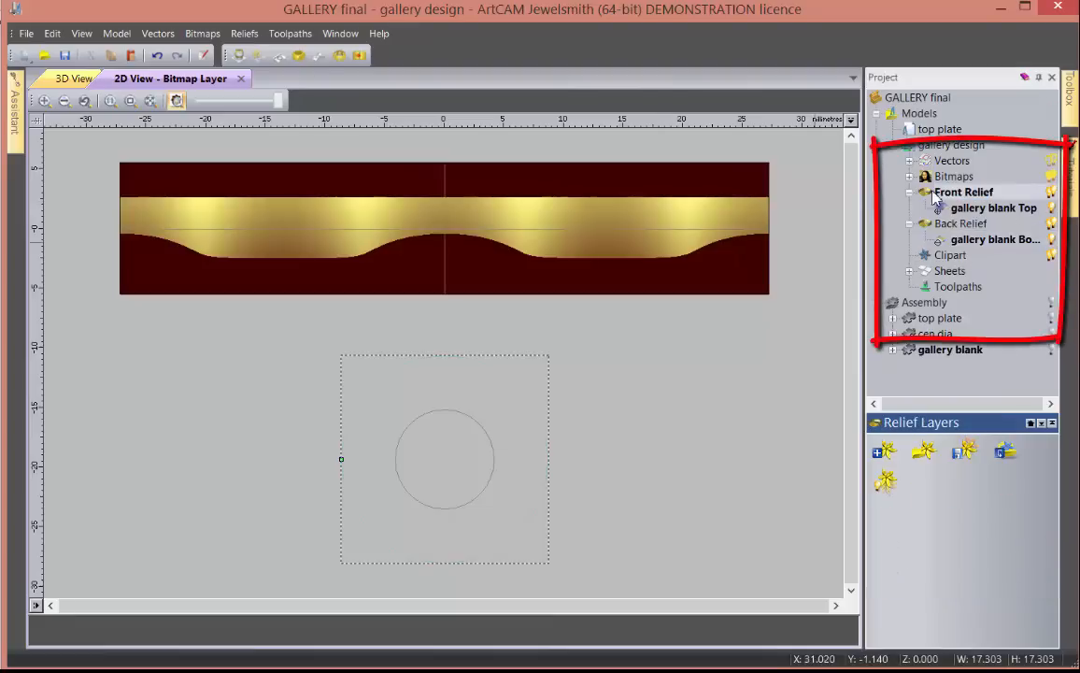
left_click(981, 208)
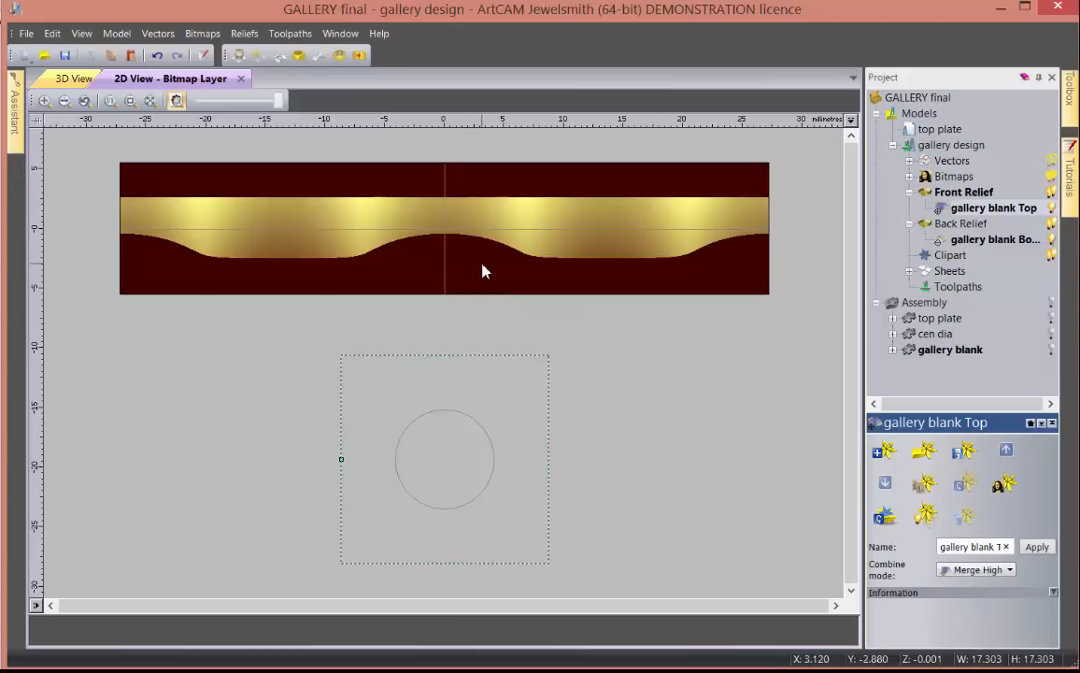
- Apply a Plane shape with 0 mm start height to the gallery blank Top layer in Merge High mode
key("F12")
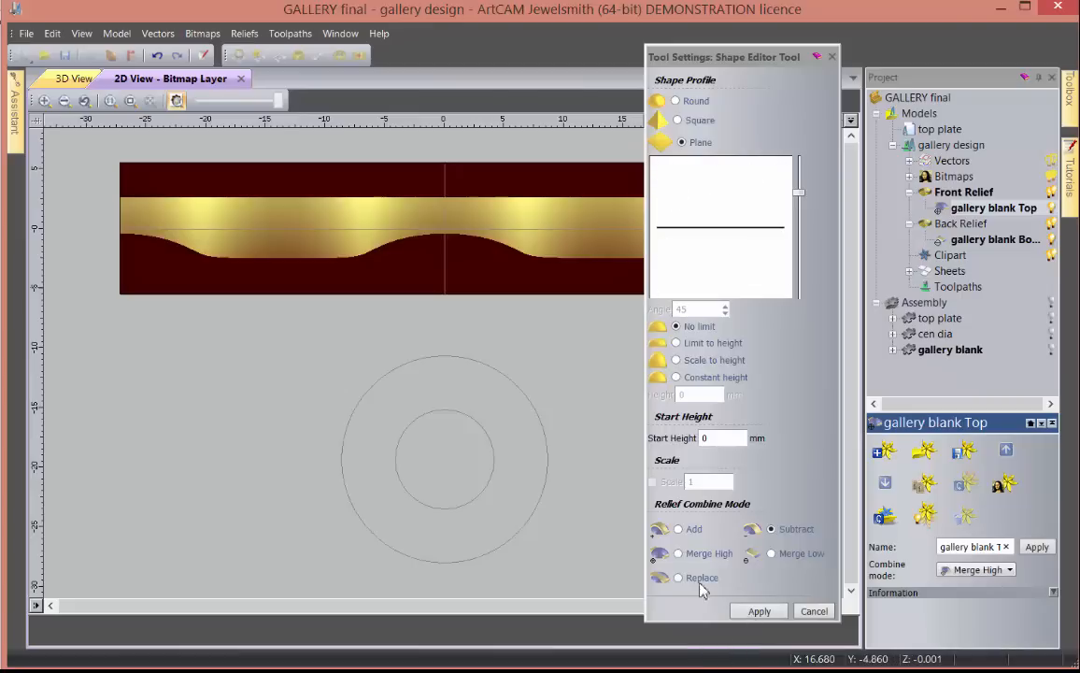
left_click(678, 553)
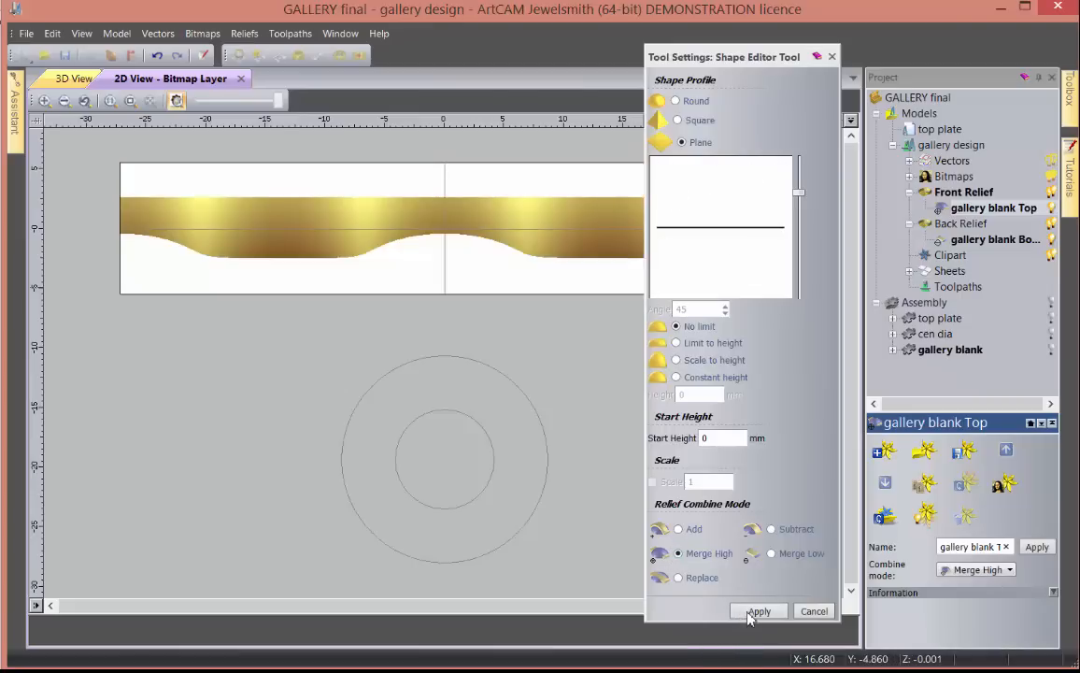
left_click(814, 611)
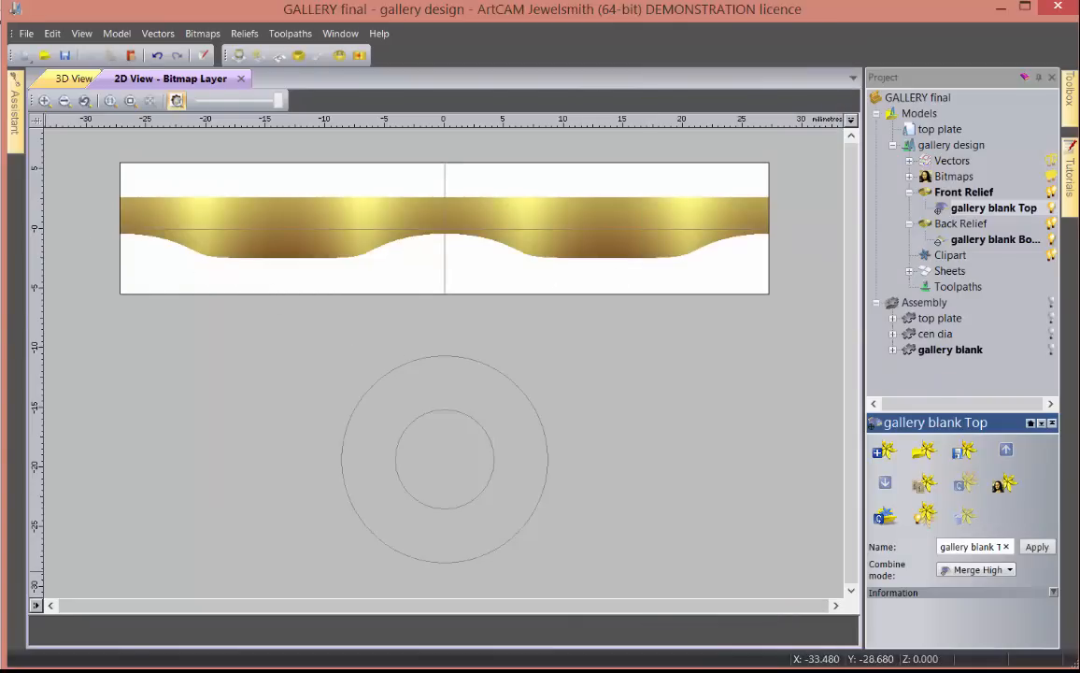
- Create a boundary vector from the composite relief, without height range or smooth boundaries
mouse_move(13, 113)
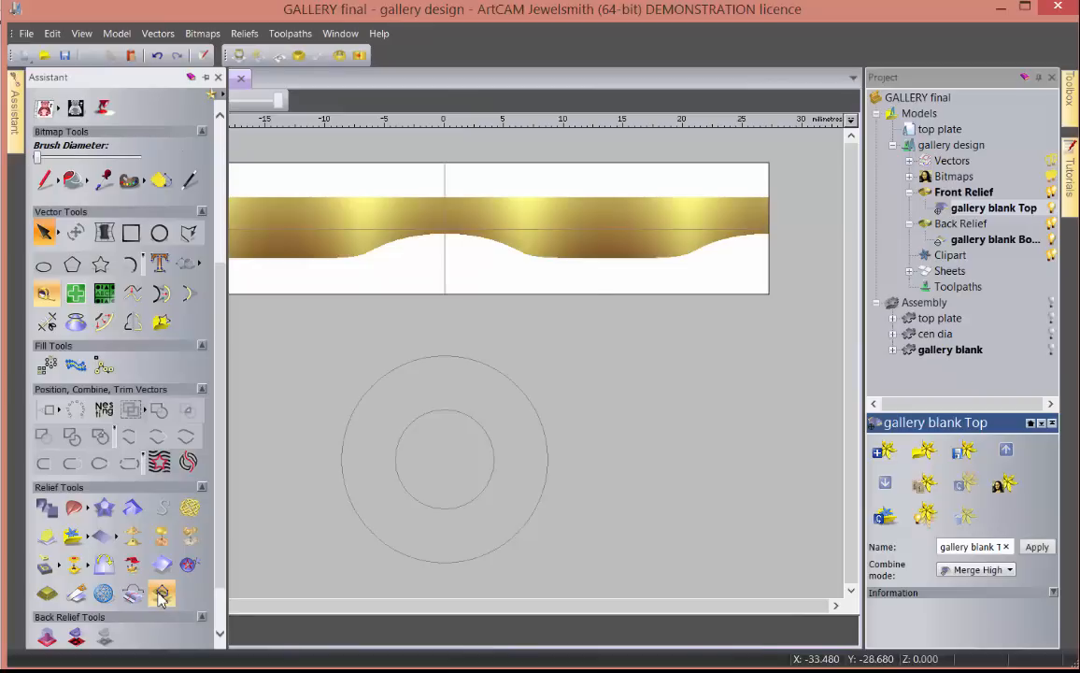
left_click(161, 595)
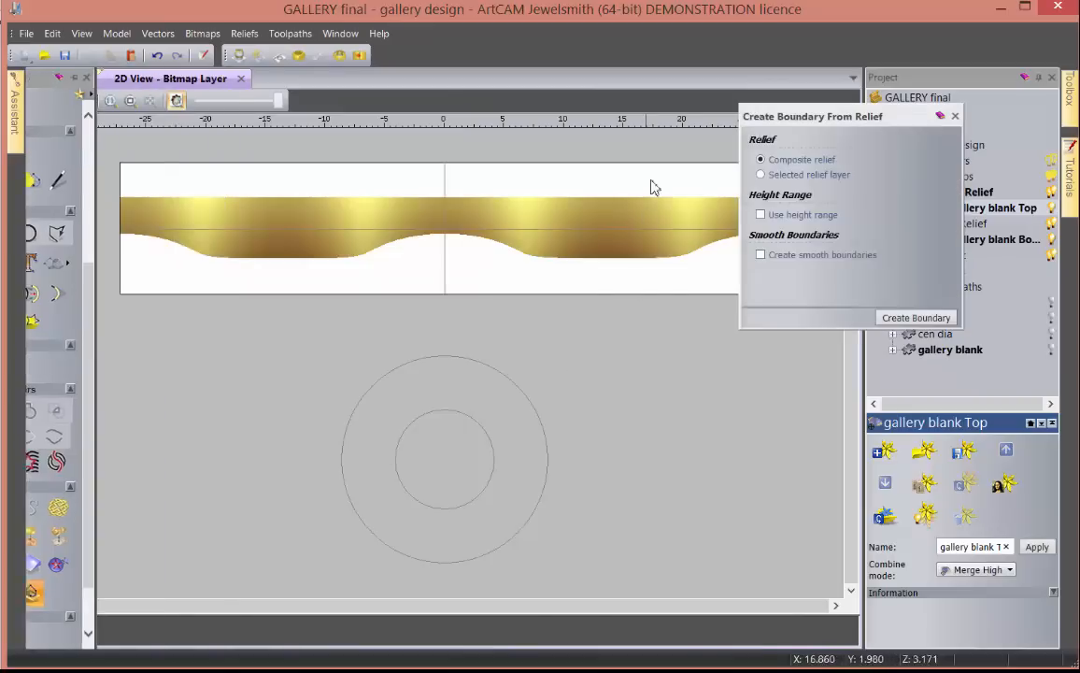
left_click(915, 317)
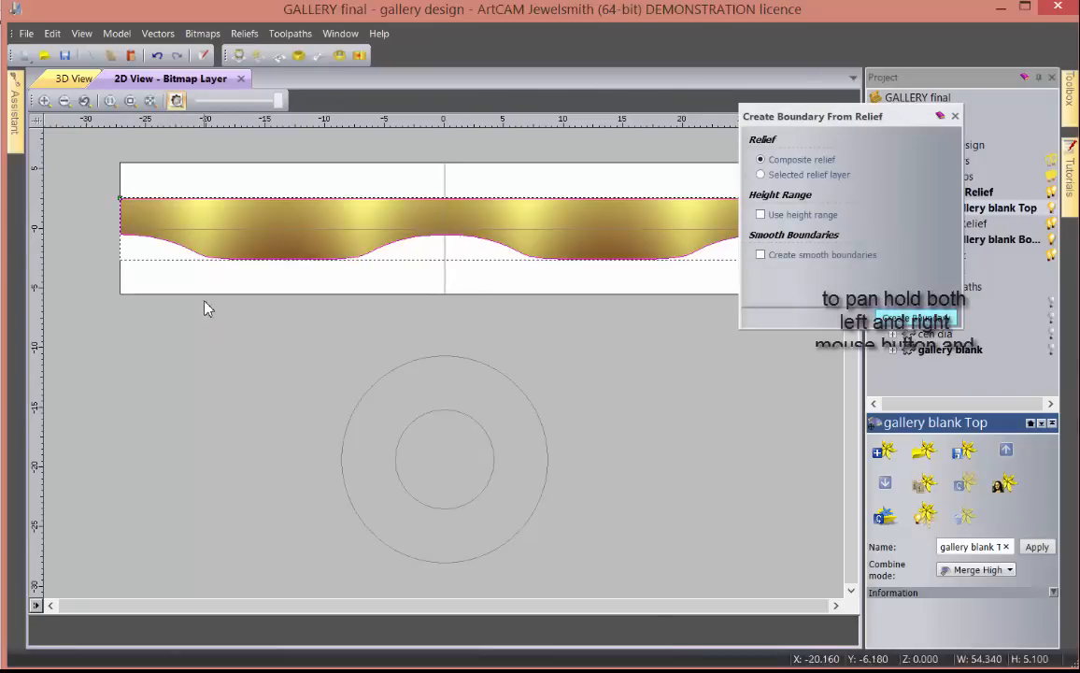
left_click(954, 117)
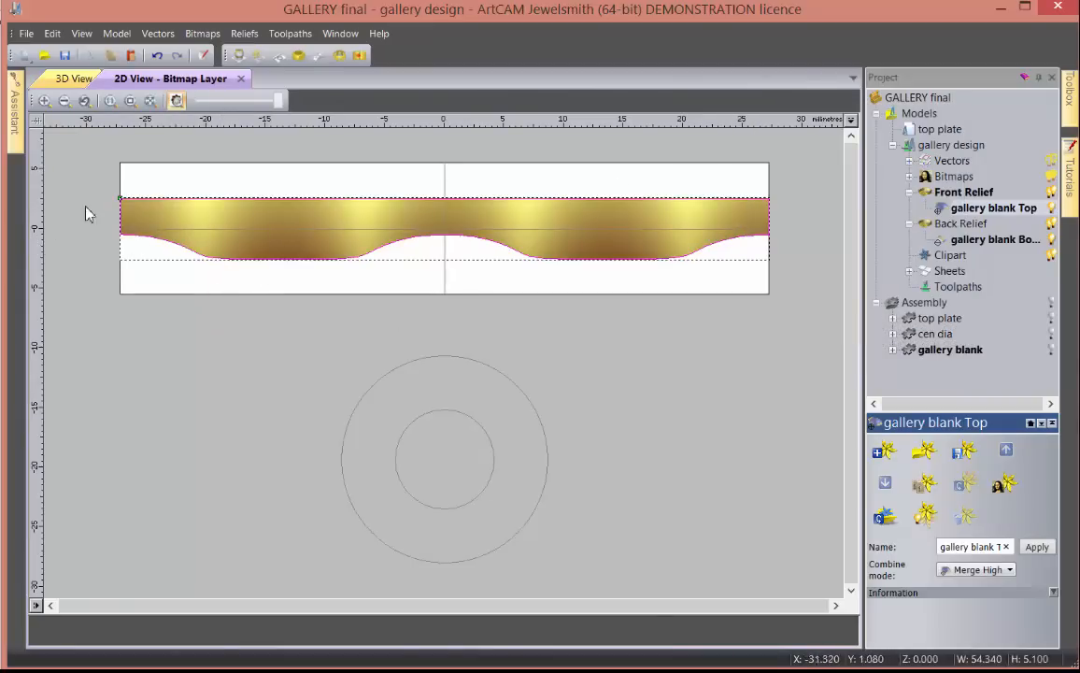
- Move the boundary vector's left end nodes about 1.7 mm outward, past the left edge of the model
scroll(103, 208, "up", 2)
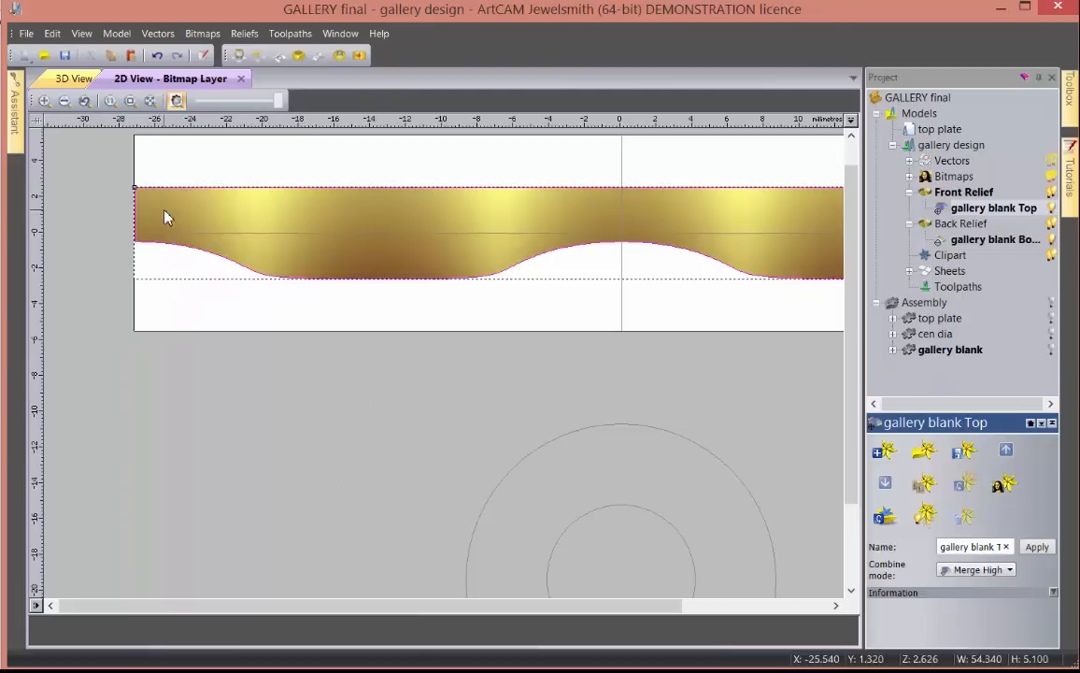
left_click(126, 219)
scroll(106, 200, "up", 2)
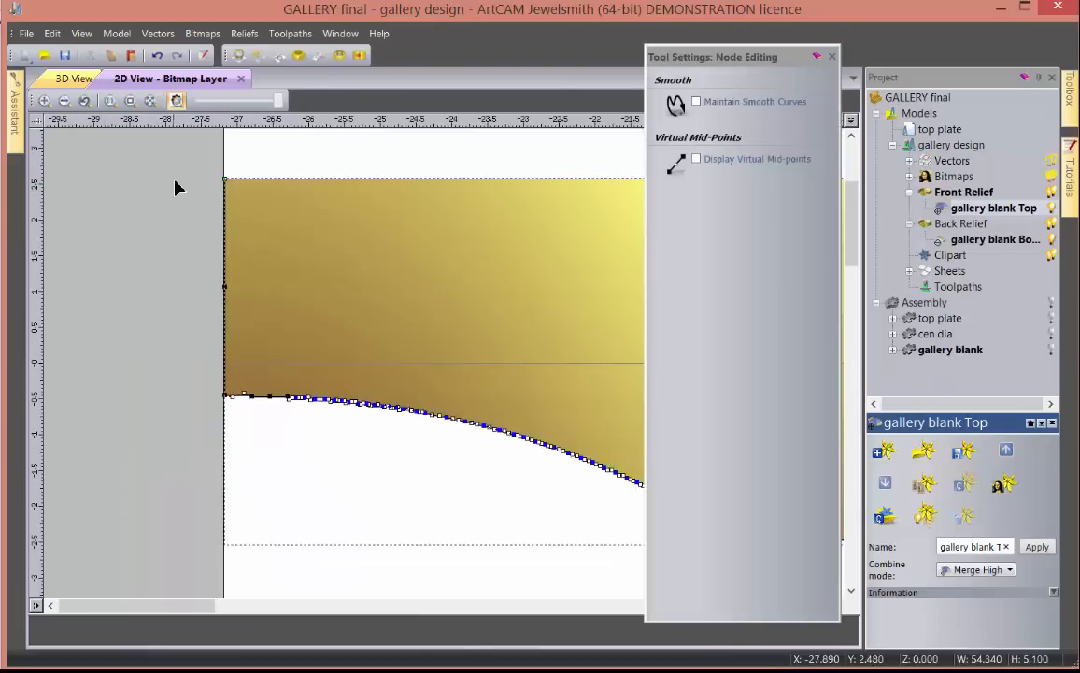
left_click_drag(206, 350, 217, 457)
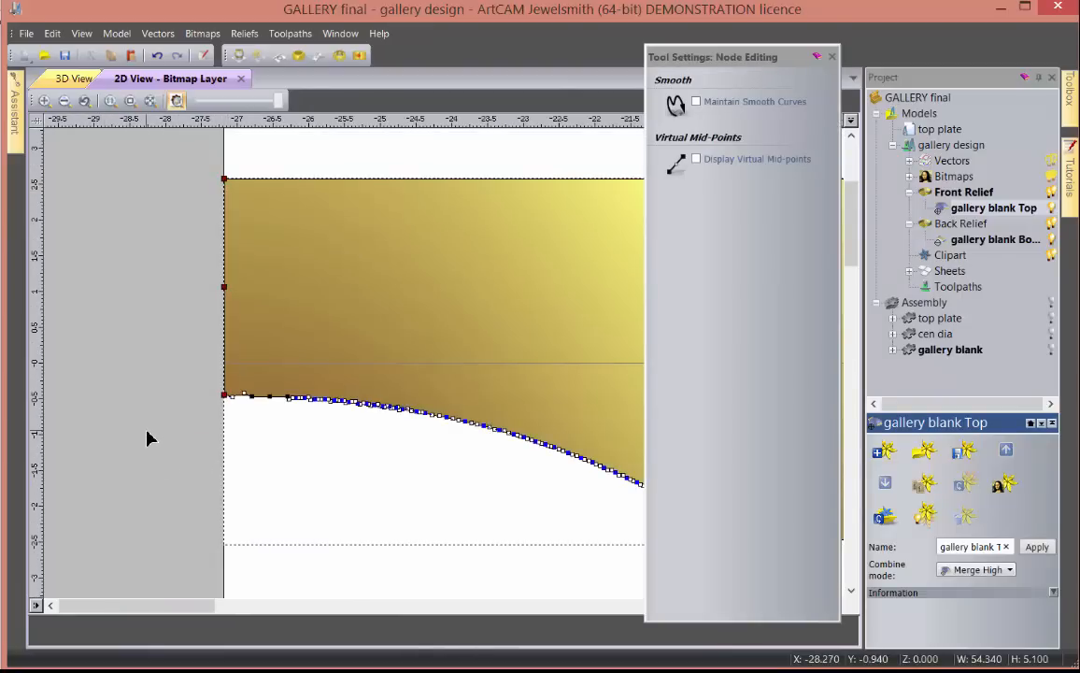
key("Left")
key("Left")
key("Left")
key("Left")
key("Left")
key("Left")
key("Left")
key("Left")
key("Left")
scroll(317, 473, "down", 2)
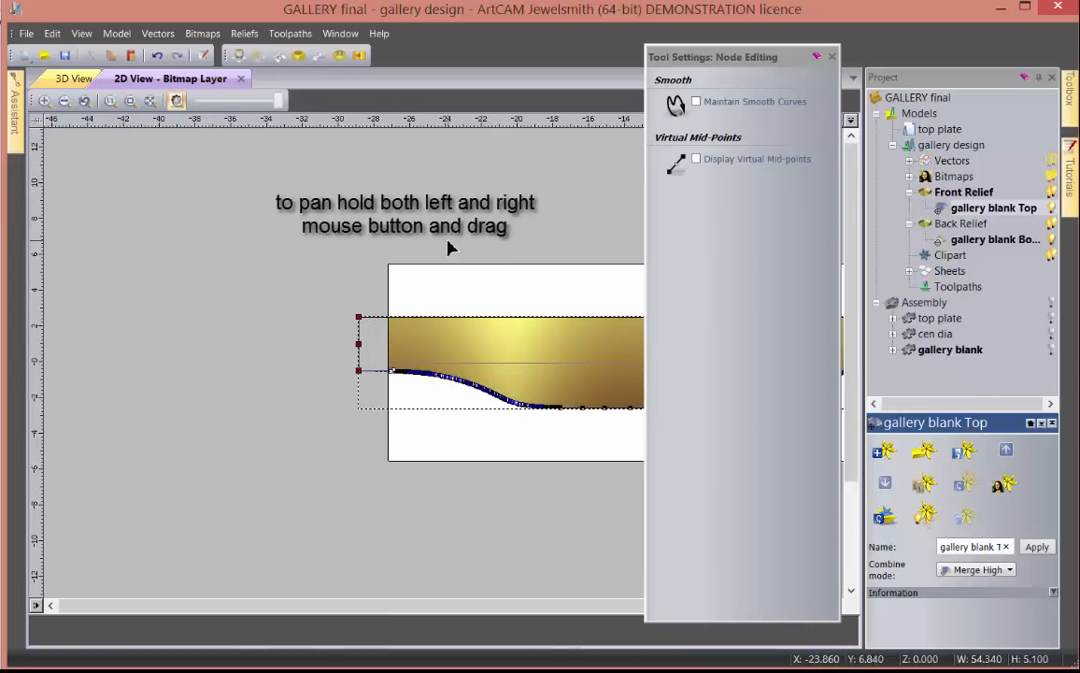
- Move the boundary vector's right end nodes about 2.3 mm outward, past the right edge, and finish node editing
left_click_drag(499, 289, 37, 280)
left_click_drag(311, 266, 238, 265)
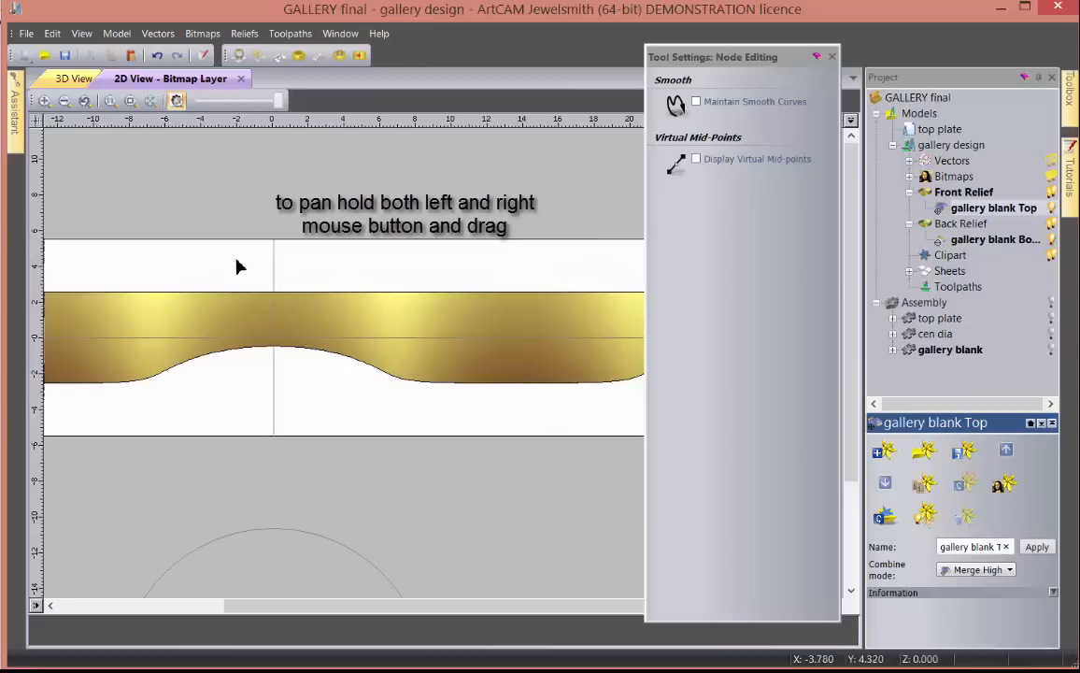
left_click_drag(408, 273, 128, 282)
left_click(386, 308)
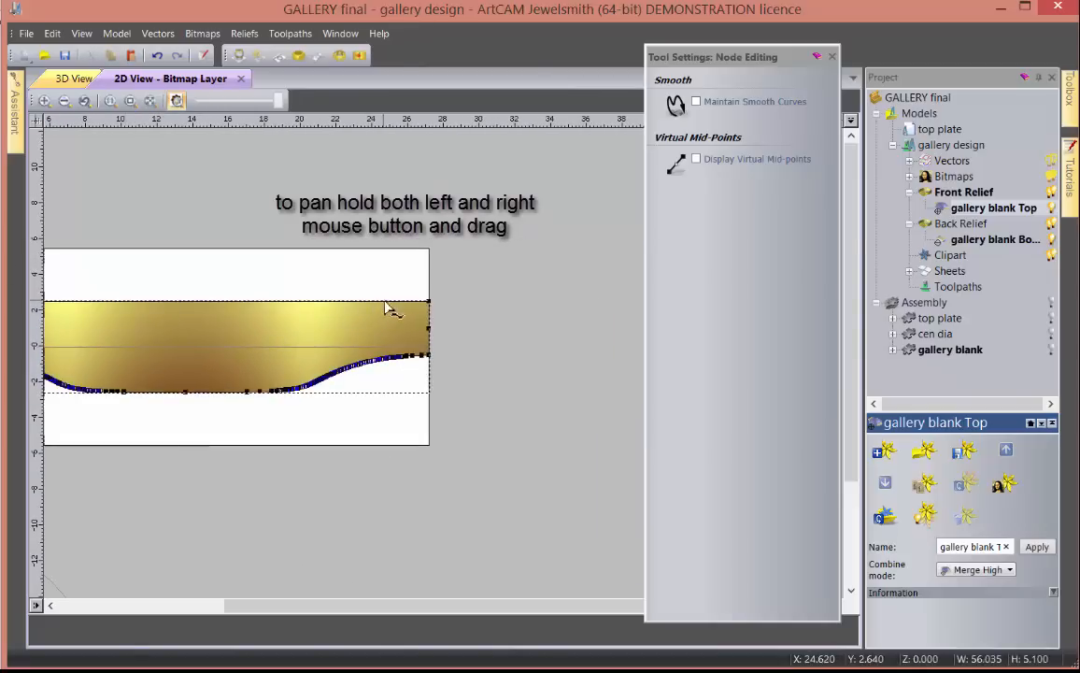
scroll(433, 327, "up", 3)
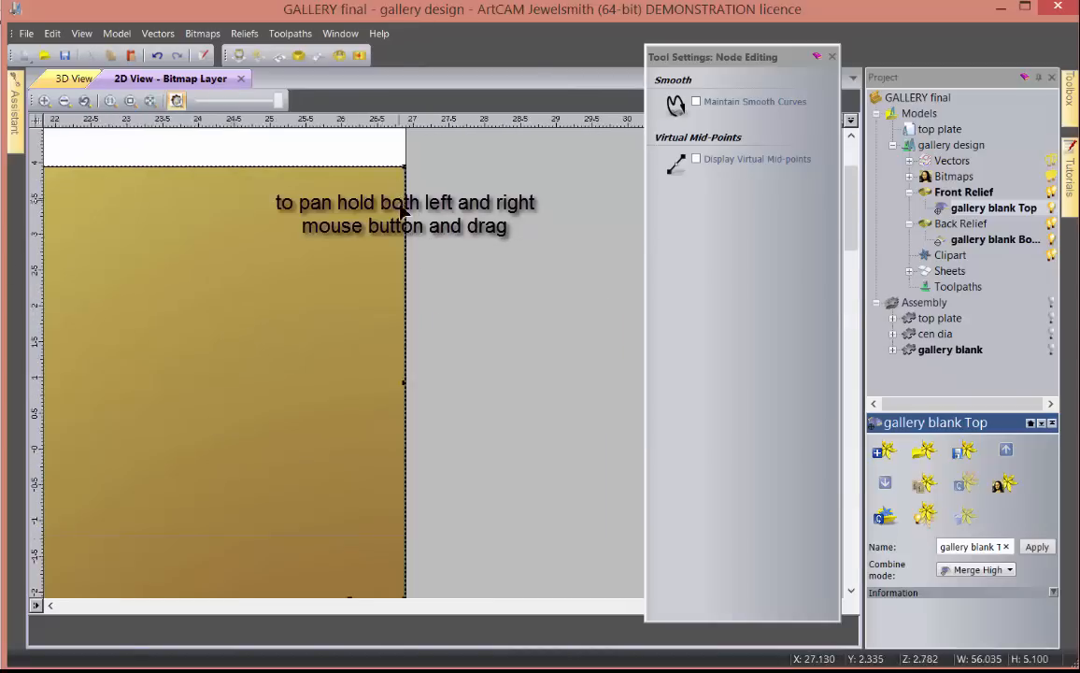
scroll(402, 213, "down", 2)
left_click_drag(402, 213, 443, 638)
scroll(448, 605, "down", 3)
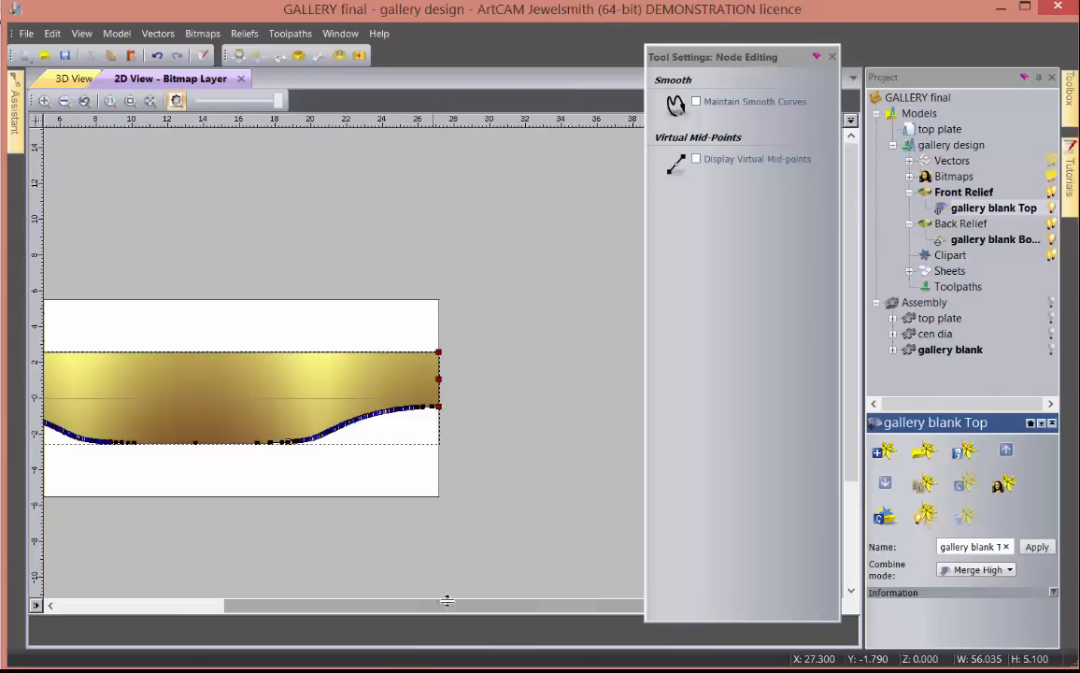
key("Right")
key("Right")
key("Right")
key("Right")
key("Right")
key("Right")
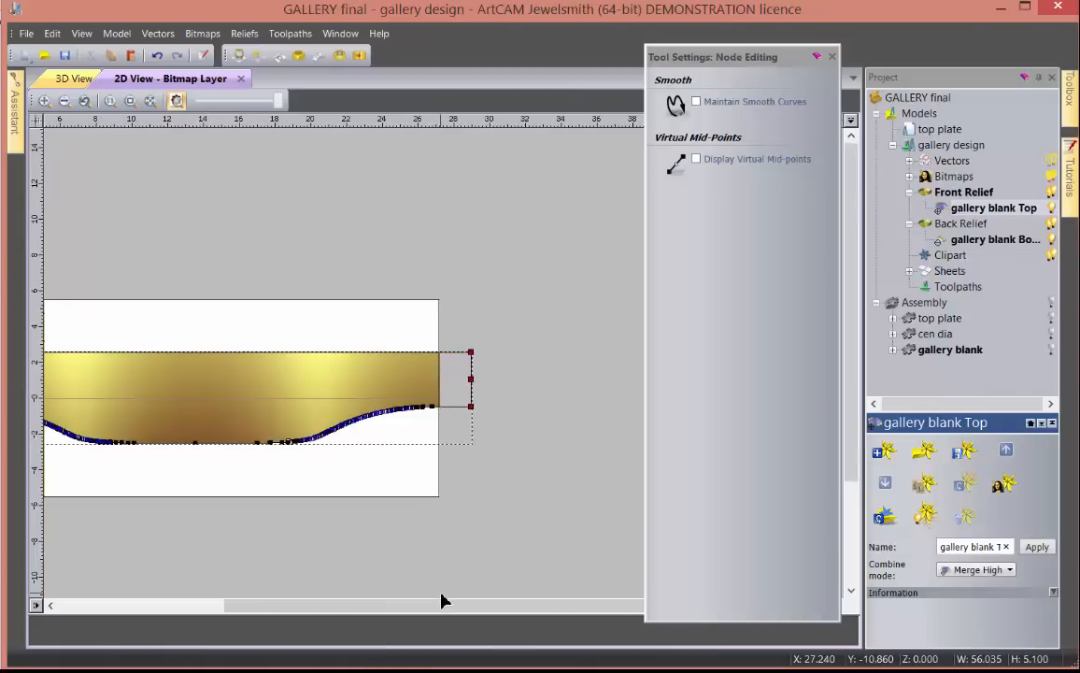
key("n")
scroll(282, 429, "down", 2)
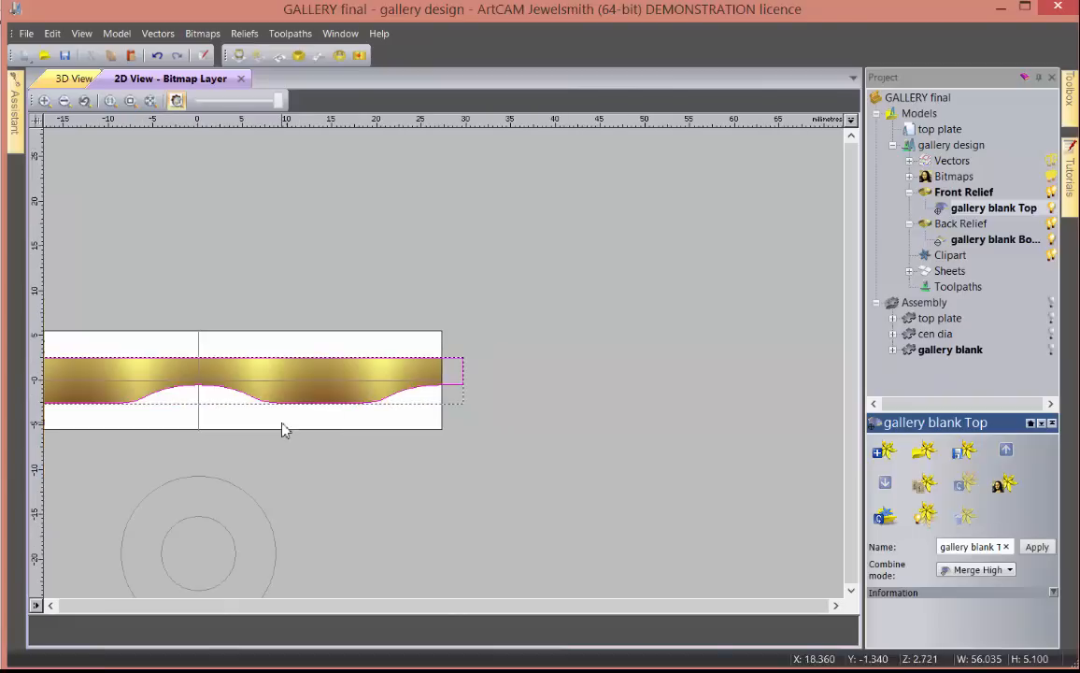
- Offset the extended boundary vector 0.9 mm inwards with radiused corners, keeping the original vector
scroll(168, 385, "down", 1)
scroll(210, 376, "up", 3)
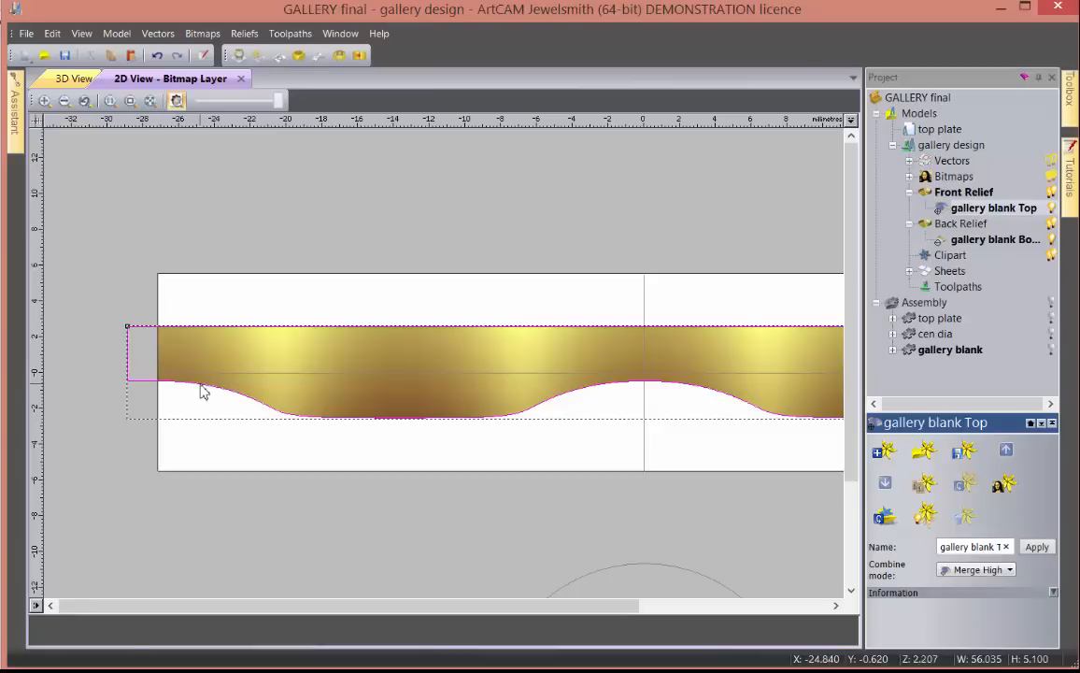
key("F9")
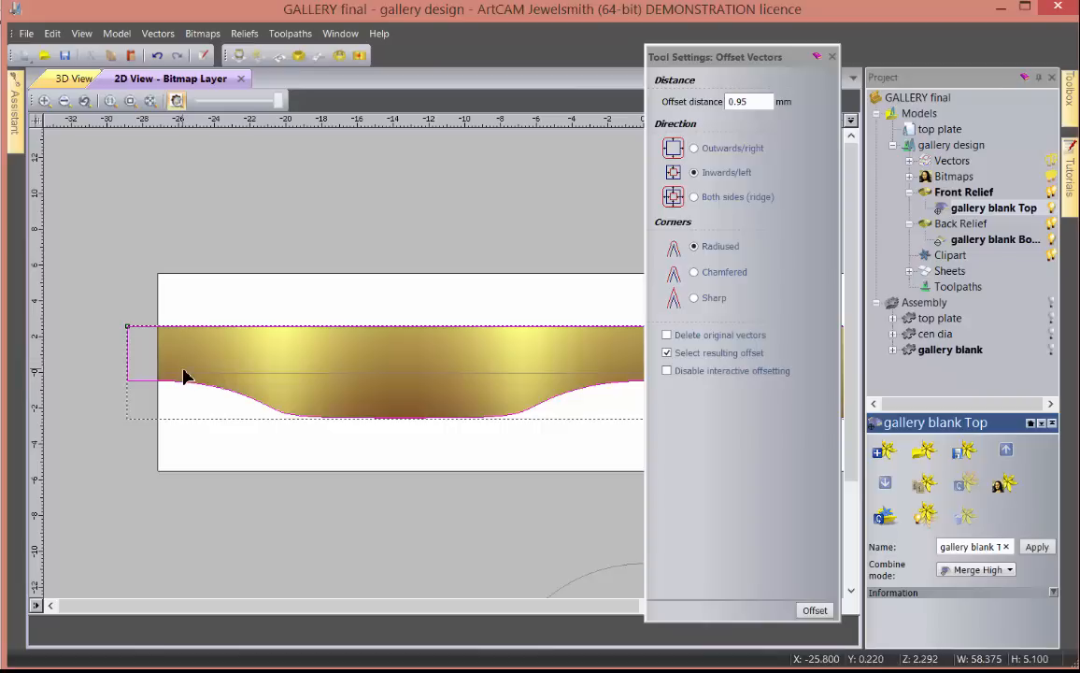
left_click_drag(759, 107, 676, 112)
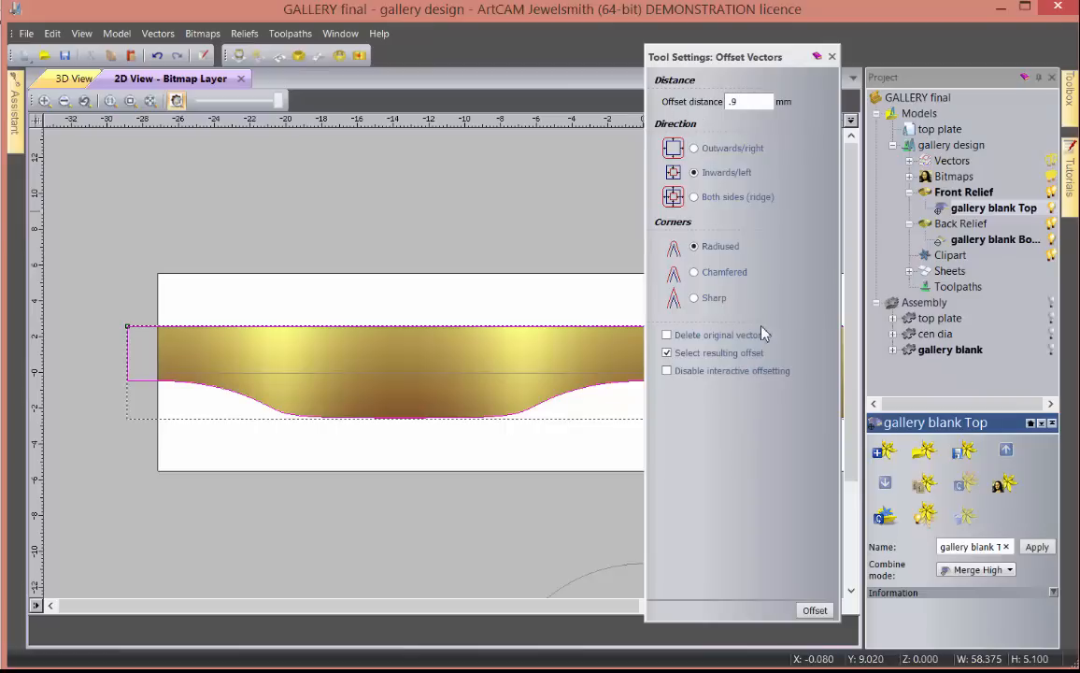
left_click(811, 611)
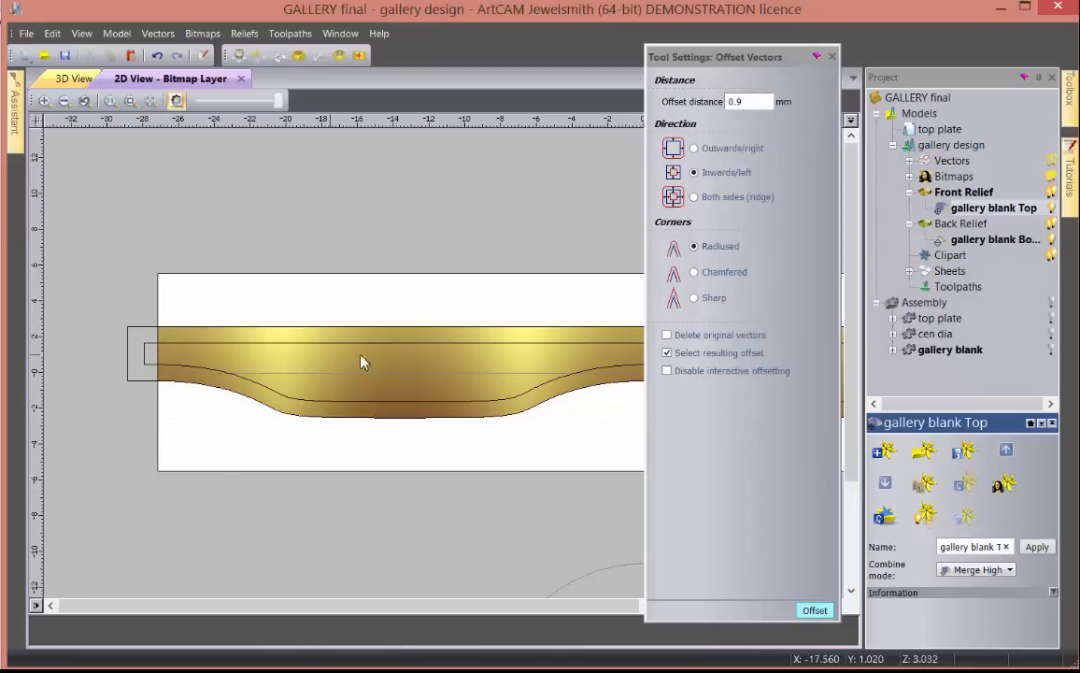
left_click(833, 58)
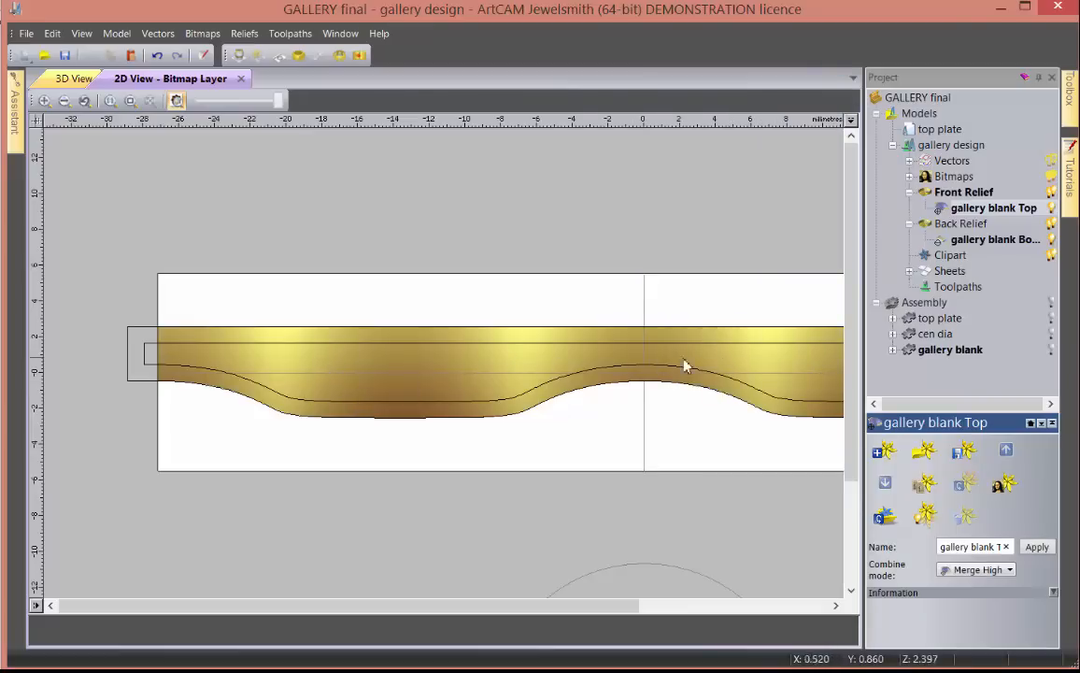
- Examine the gallery relief in 3D and the reference ring photo in Windows Photo Viewer, and return to ArtCAM's 2D view
scroll(416, 538, "down", 2)
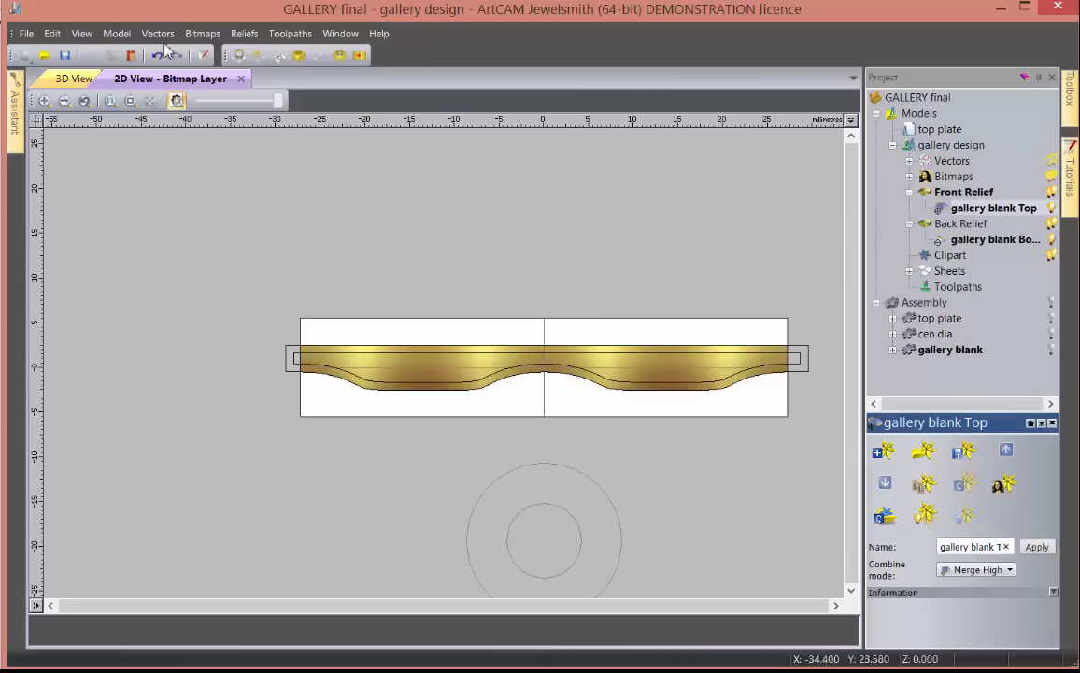
left_click(74, 79)
left_click_drag(449, 412, 434, 446)
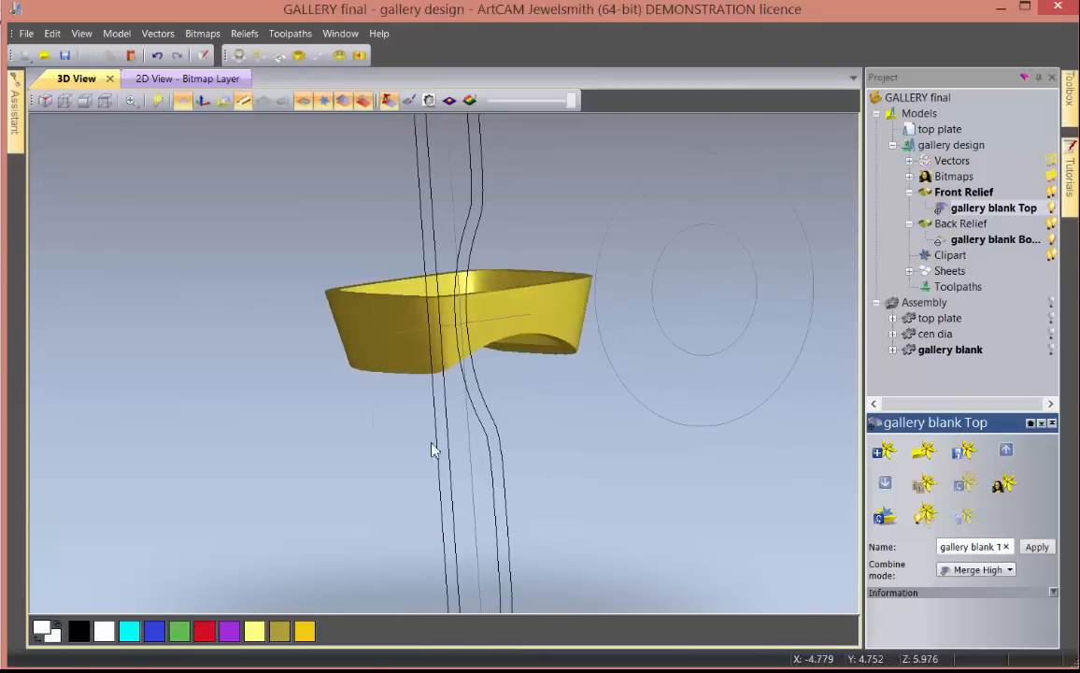
left_click(435, 626)
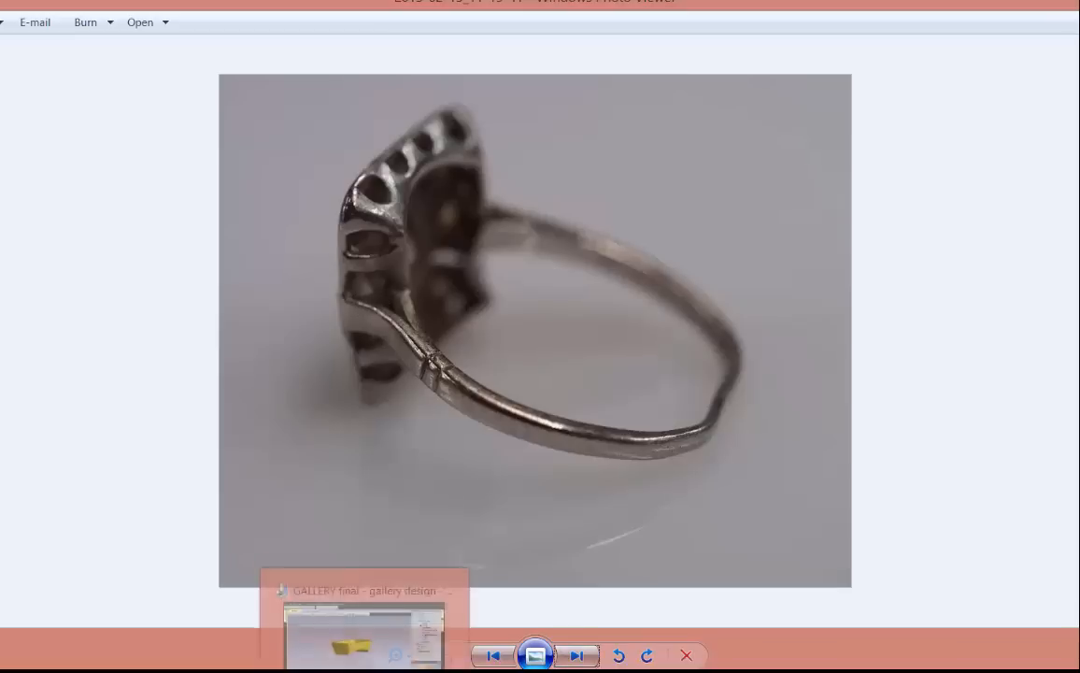
left_click(367, 628)
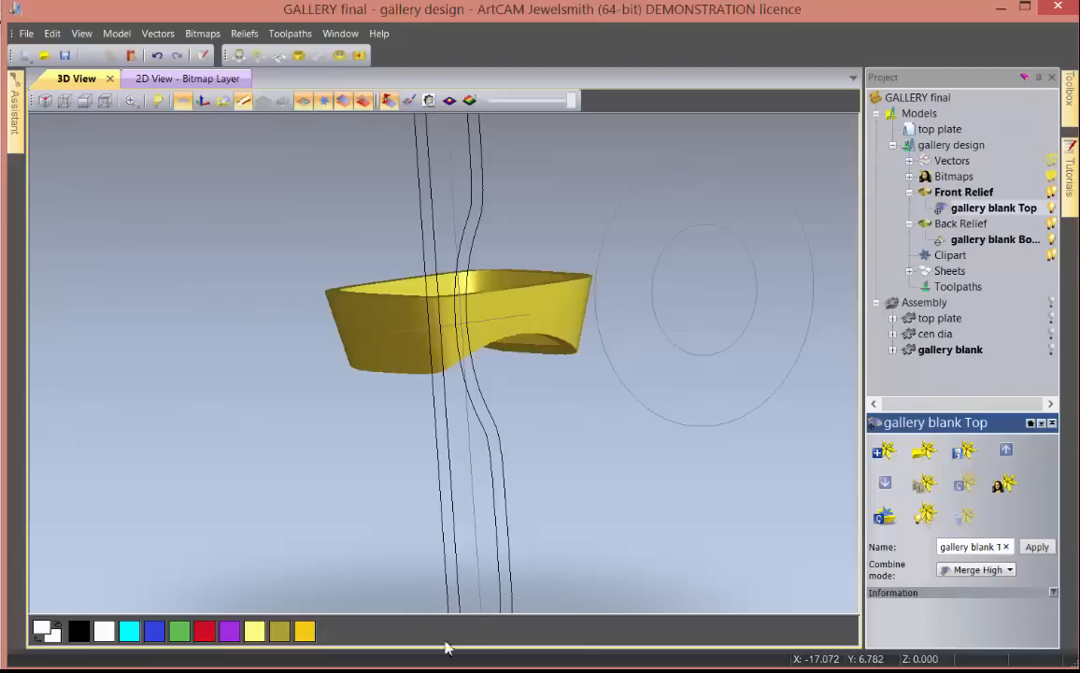
left_click(158, 79)
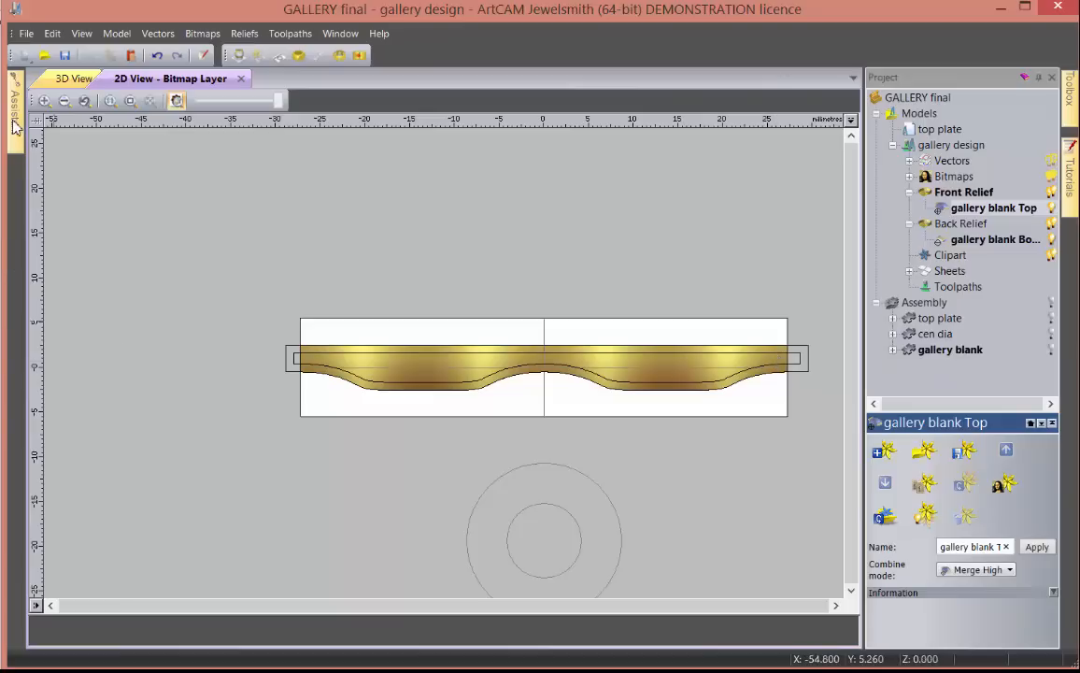
- Create a rectangle 3 mm wide and about 15.4 mm tall across the left half of the gallery relief
mouse_move(13, 126)
left_click(124, 226)
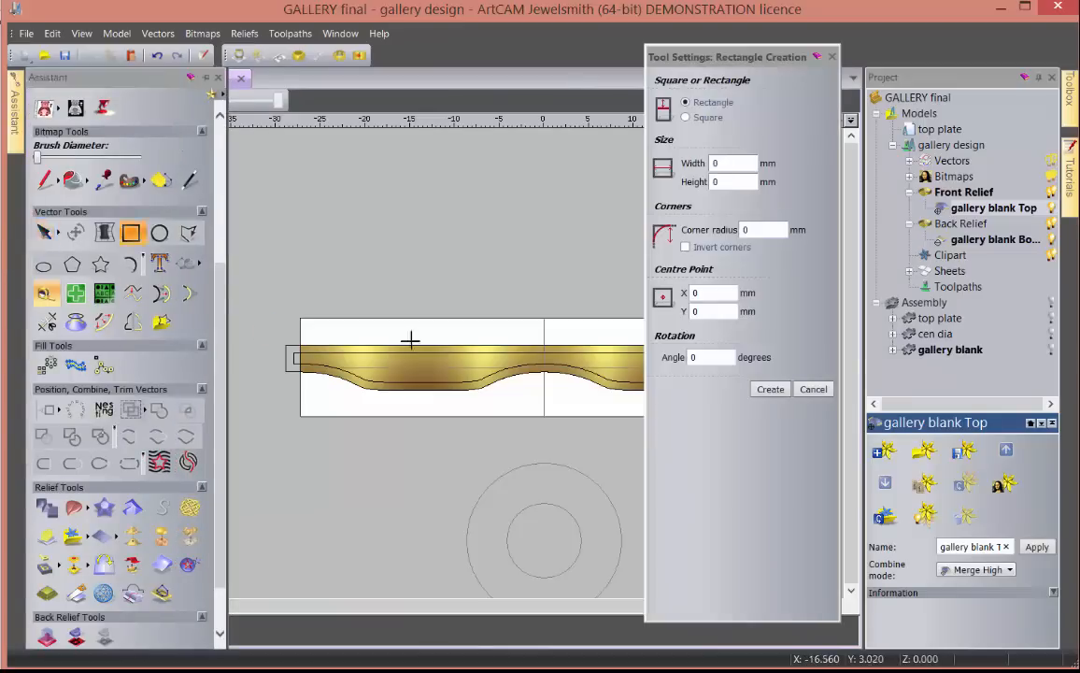
left_click_drag(404, 311, 427, 448)
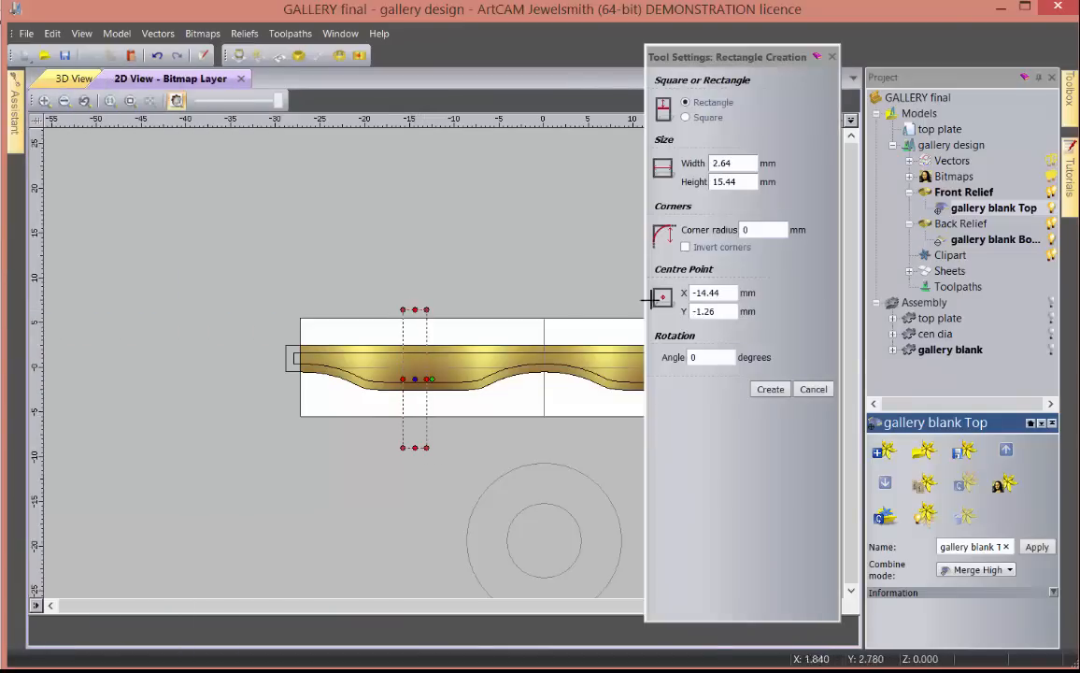
left_click_drag(744, 160, 707, 171)
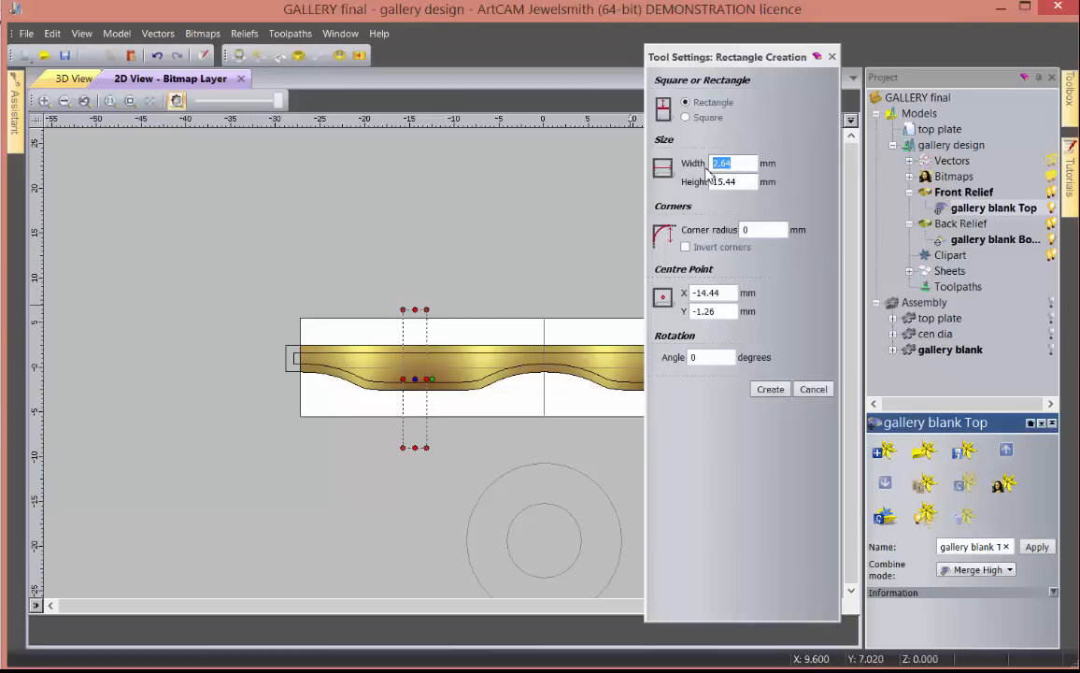
type("3")
left_click(771, 391)
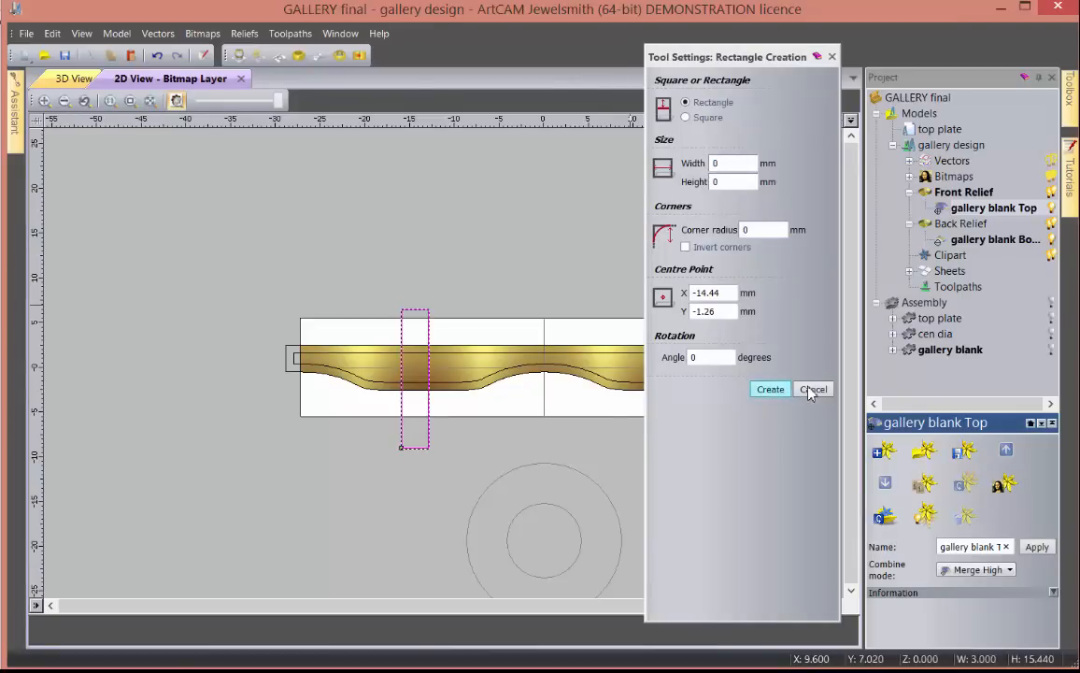
- Move the rectangle above the relief's left end and paste three copies of it along the horizontal centreline
left_click_drag(328, 213, 286, 159)
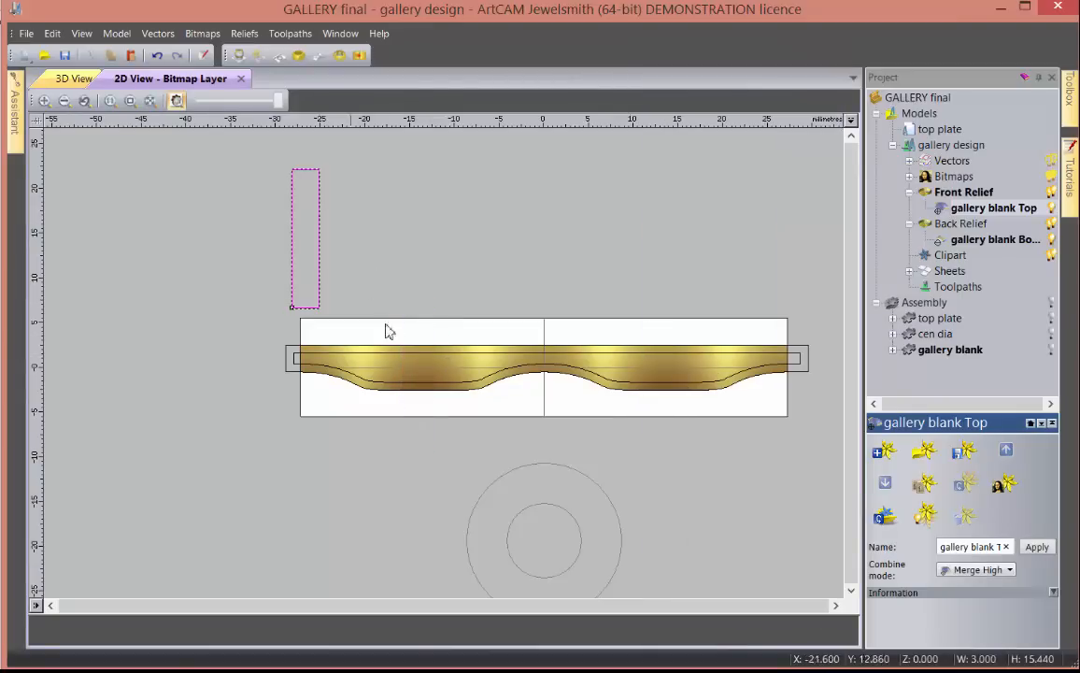
left_click(425, 375, "shift")
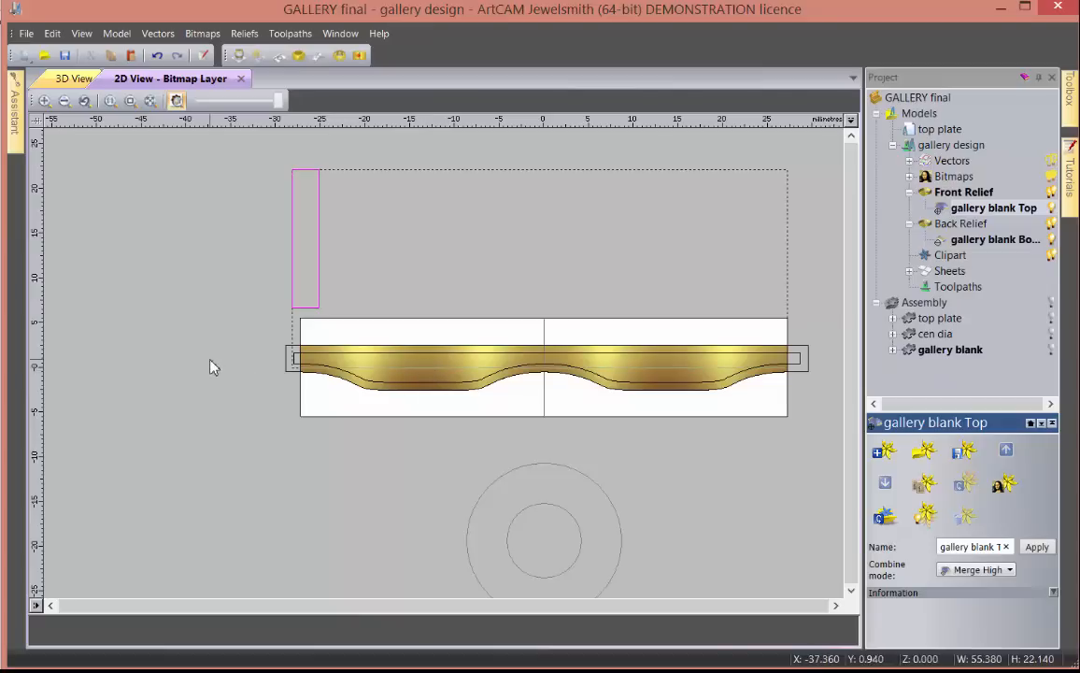
mouse_move(16, 133)
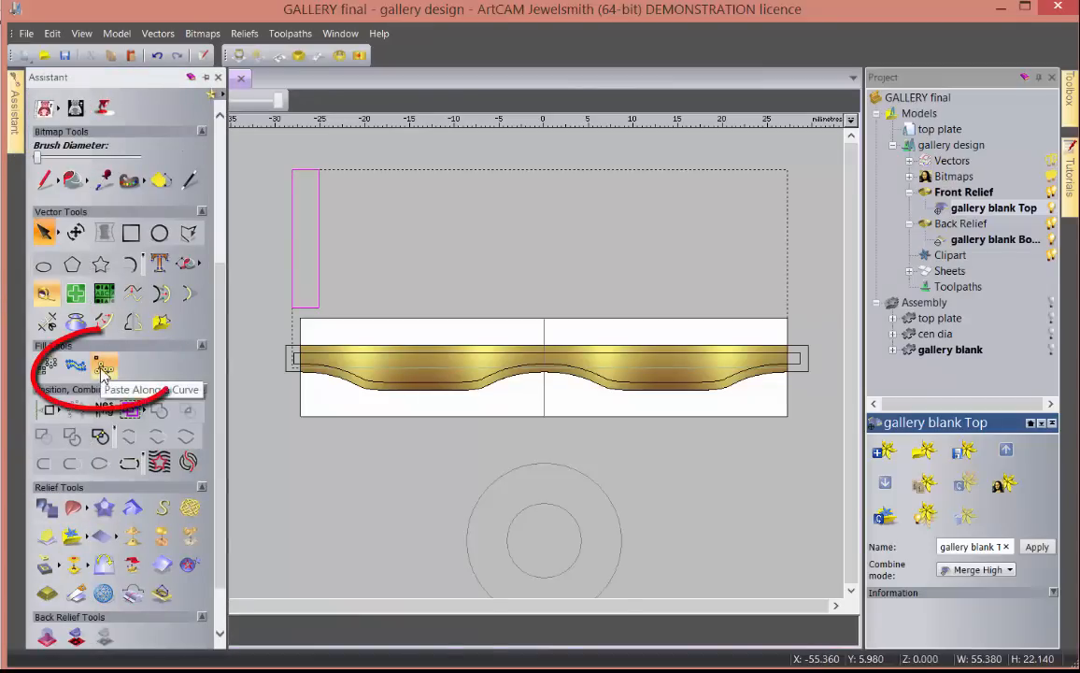
left_click(103, 367)
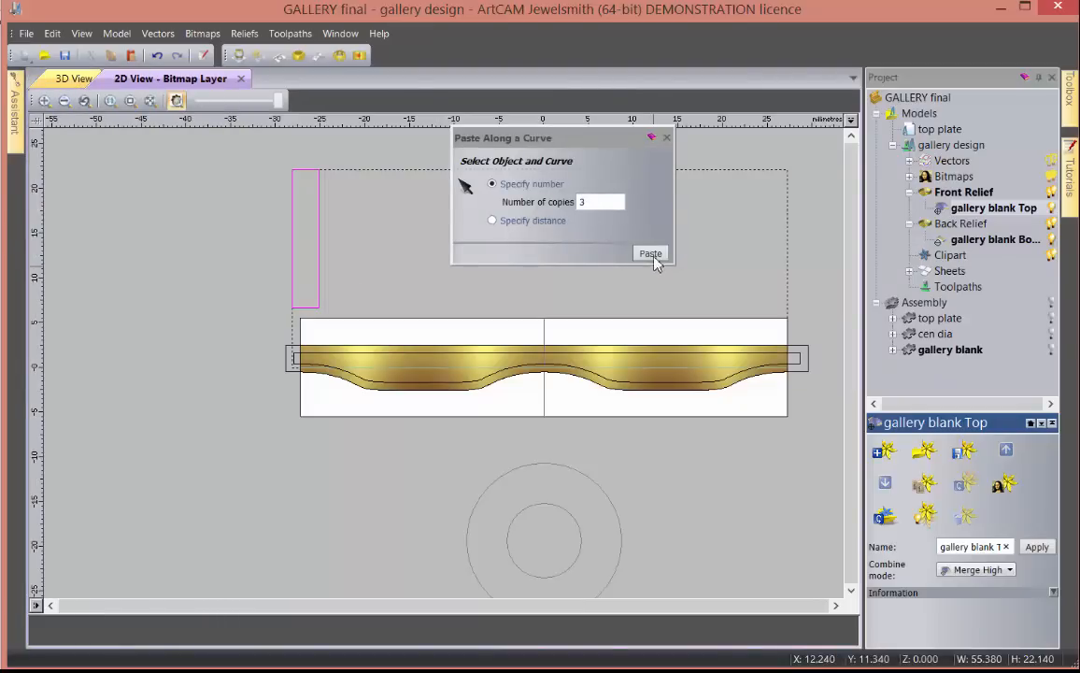
left_click(652, 256)
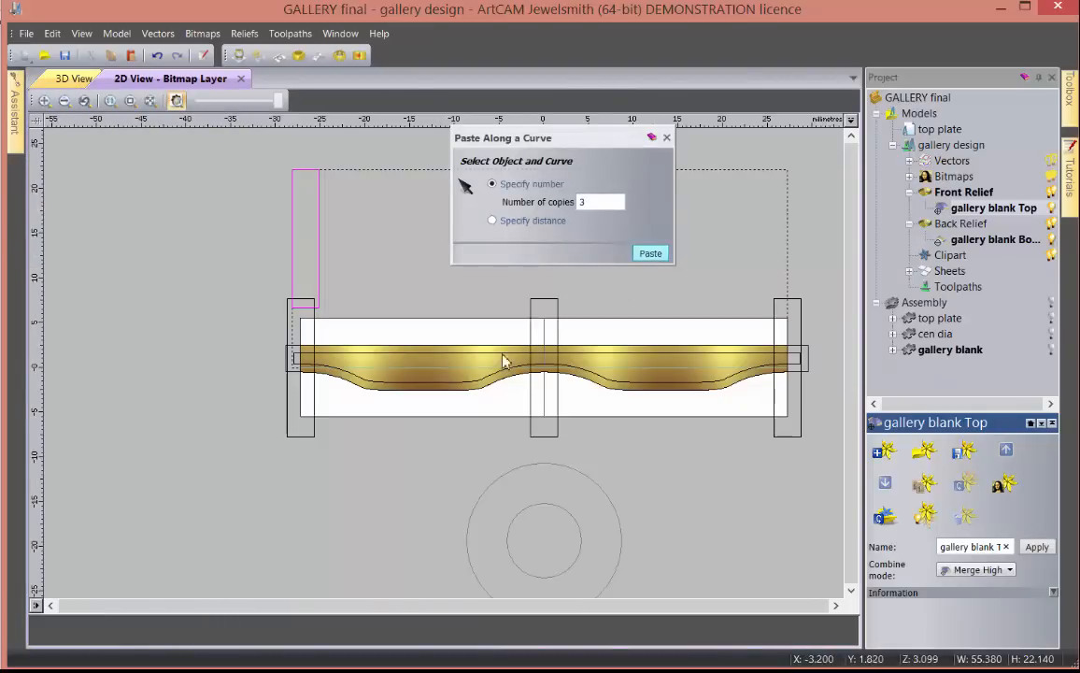
- Move the three pasted rectangles below and left of the relief, and ungroup all of them
left_click(341, 337)
left_click(314, 330)
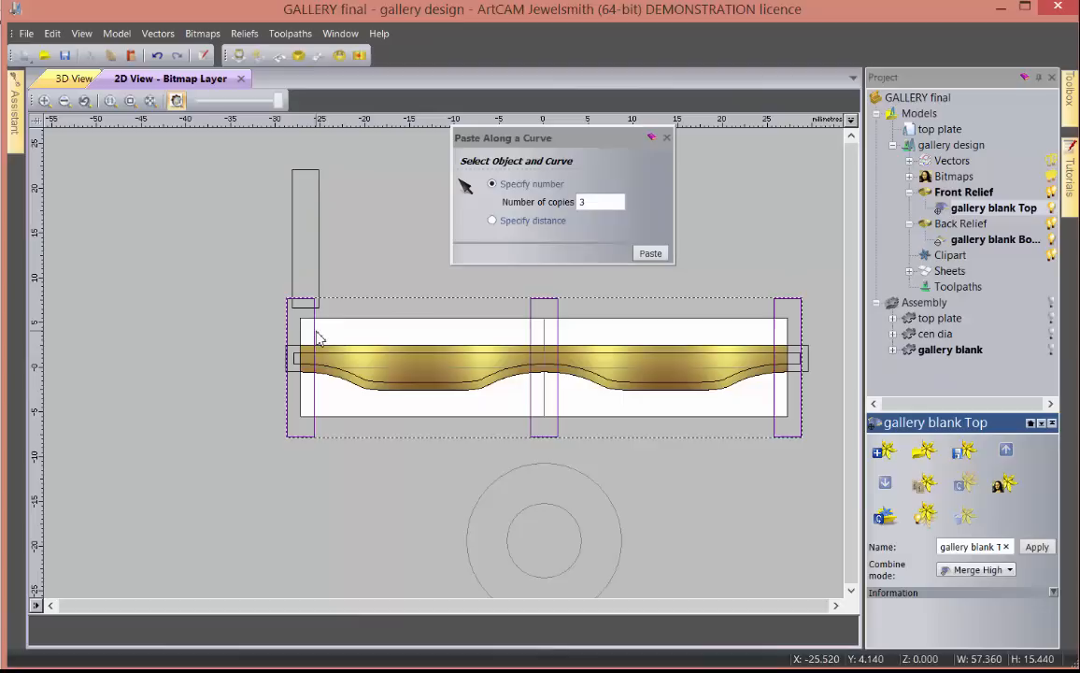
left_click_drag(318, 335, 202, 432)
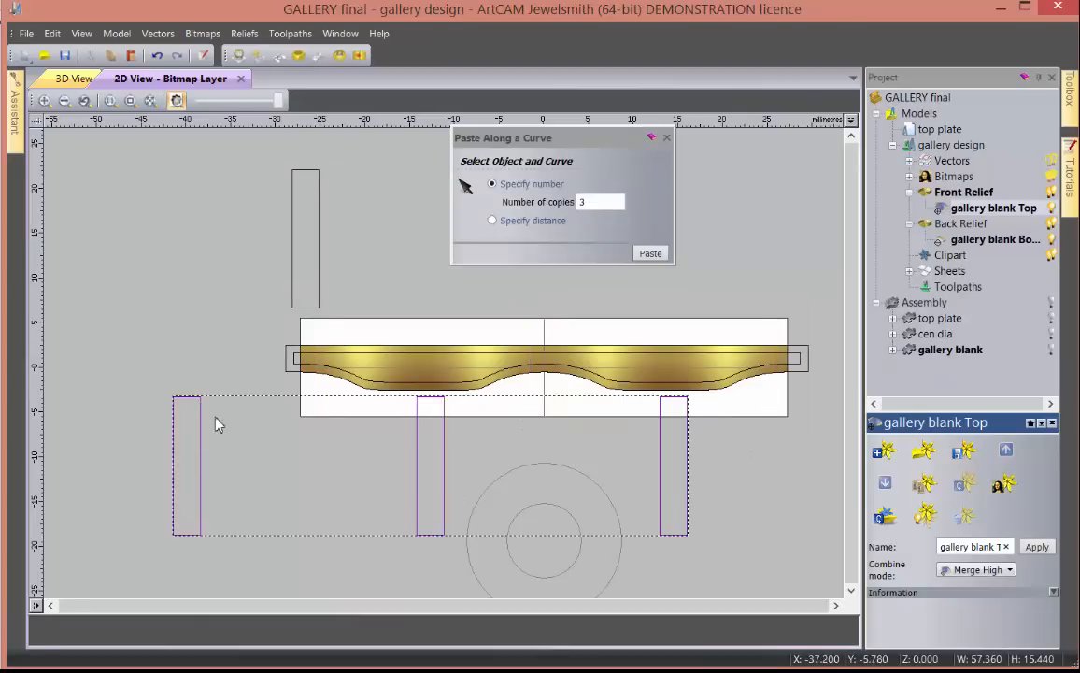
right_click(217, 420)
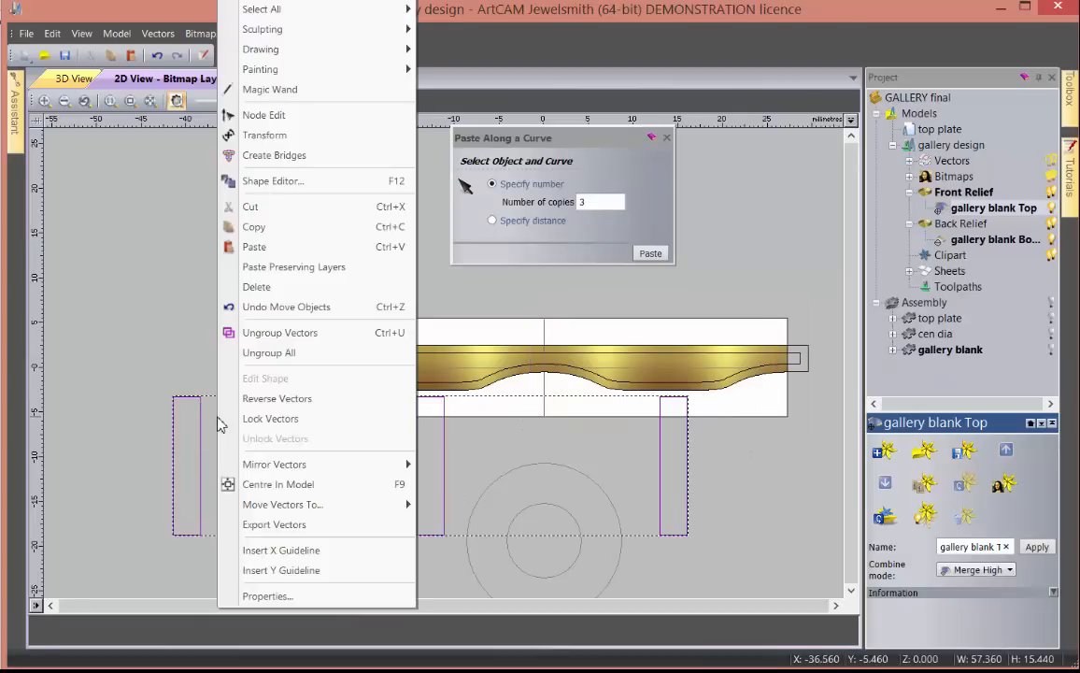
left_click(261, 355)
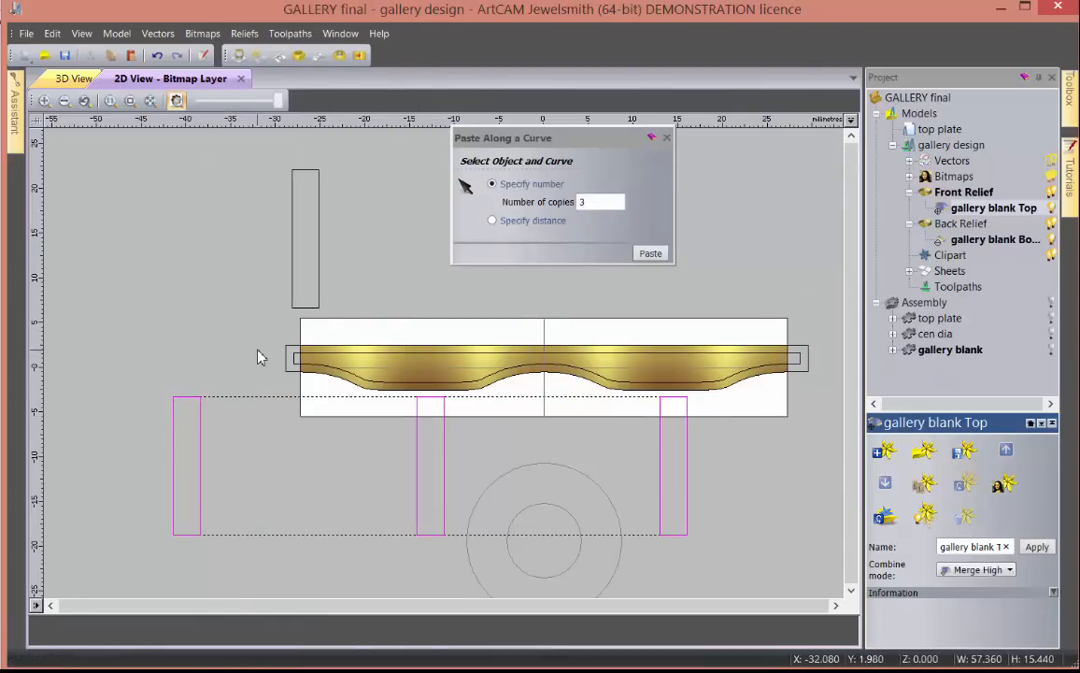
- Leave out the leftmost rectangle, group the other two and centre the group in the model
left_click(201, 427, "shift")
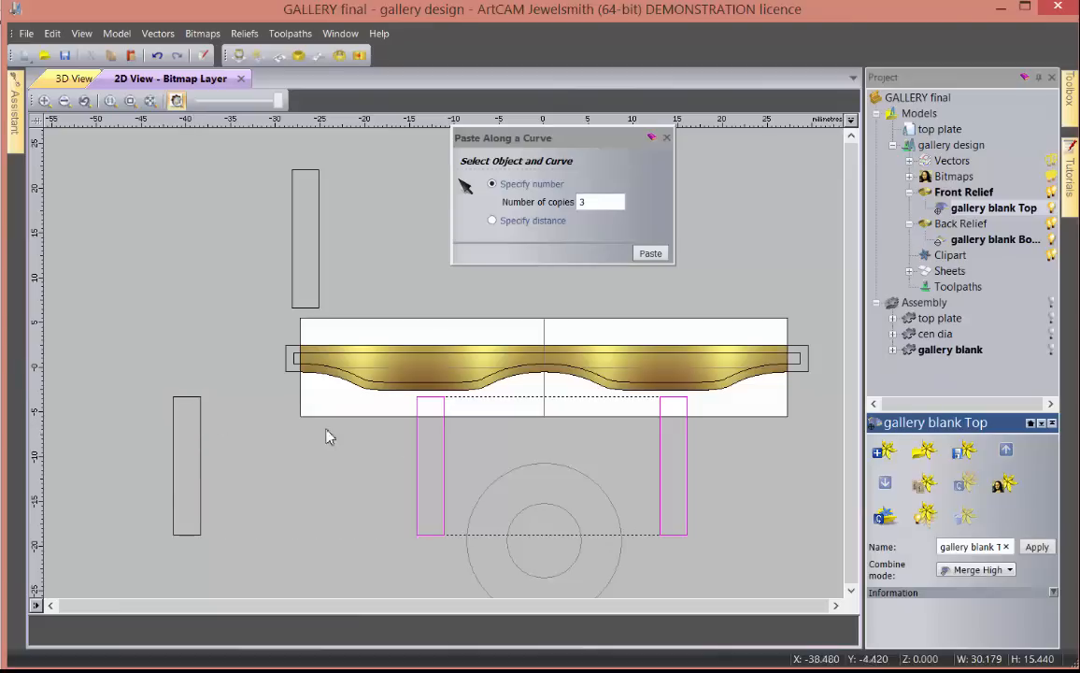
right_click(448, 446)
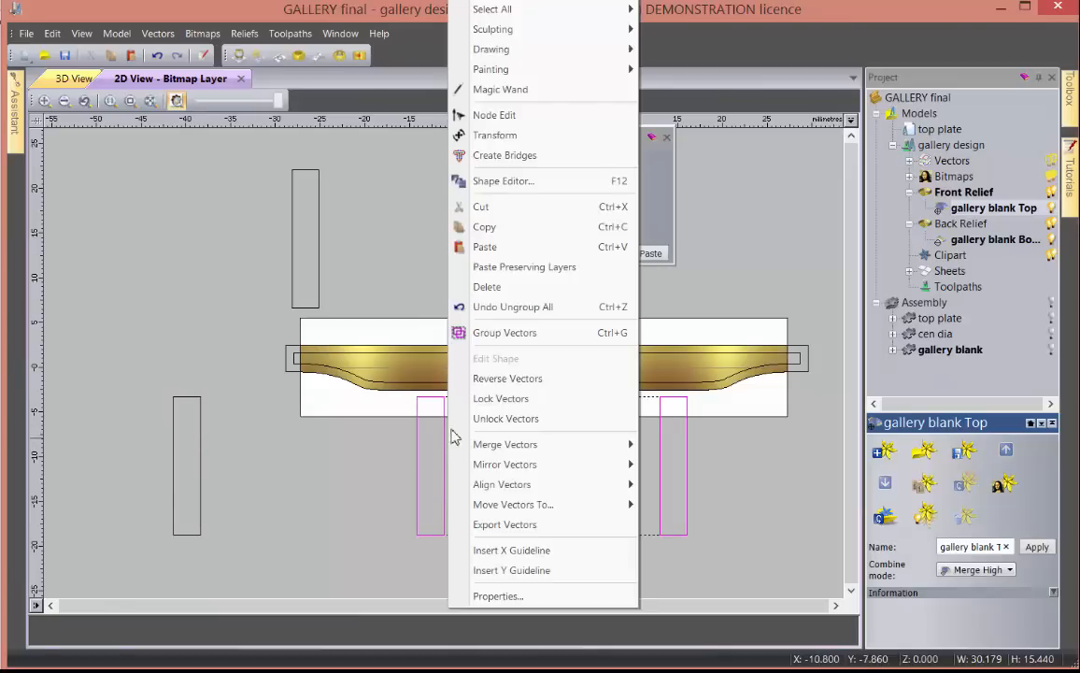
left_click(491, 332)
key("F9")
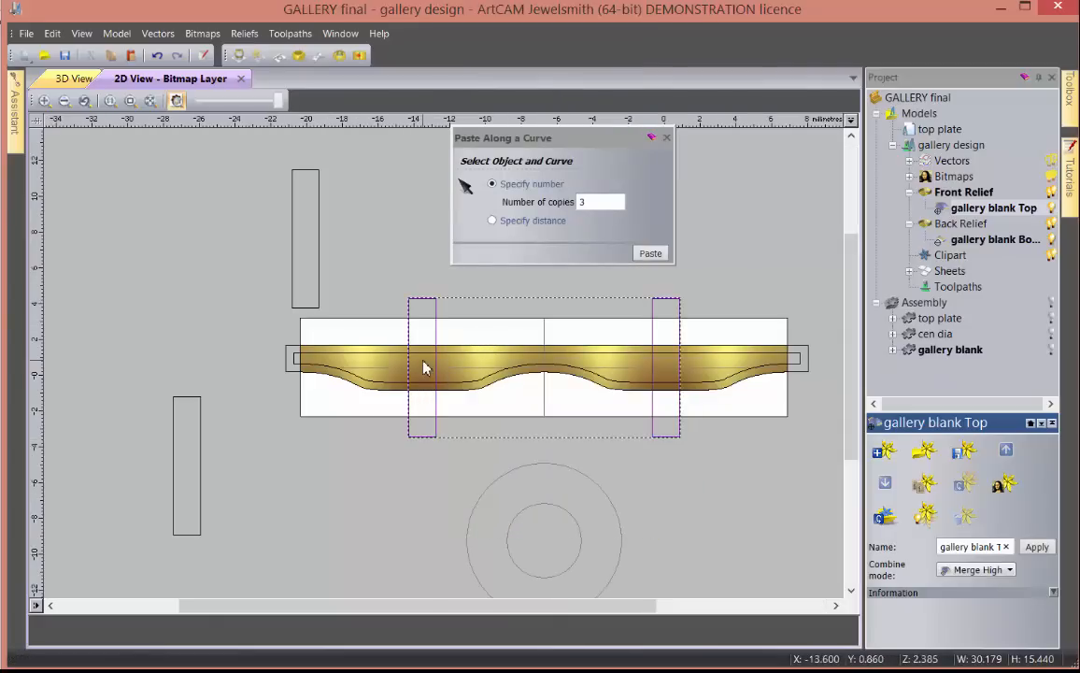
scroll(423, 372, "up", 2)
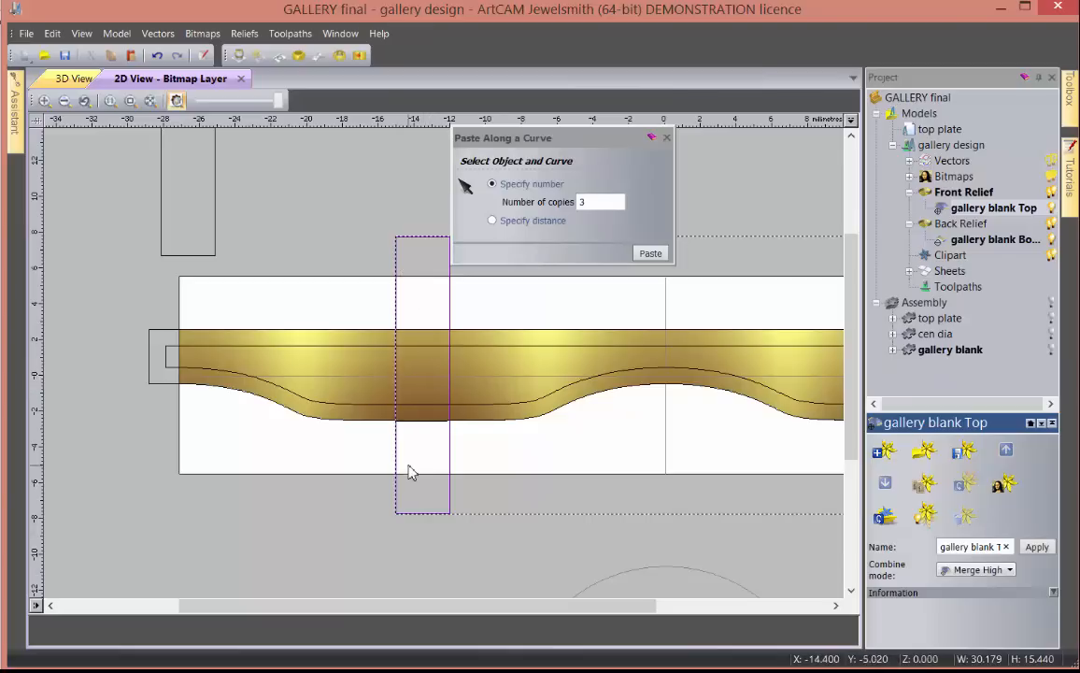
left_click(343, 463)
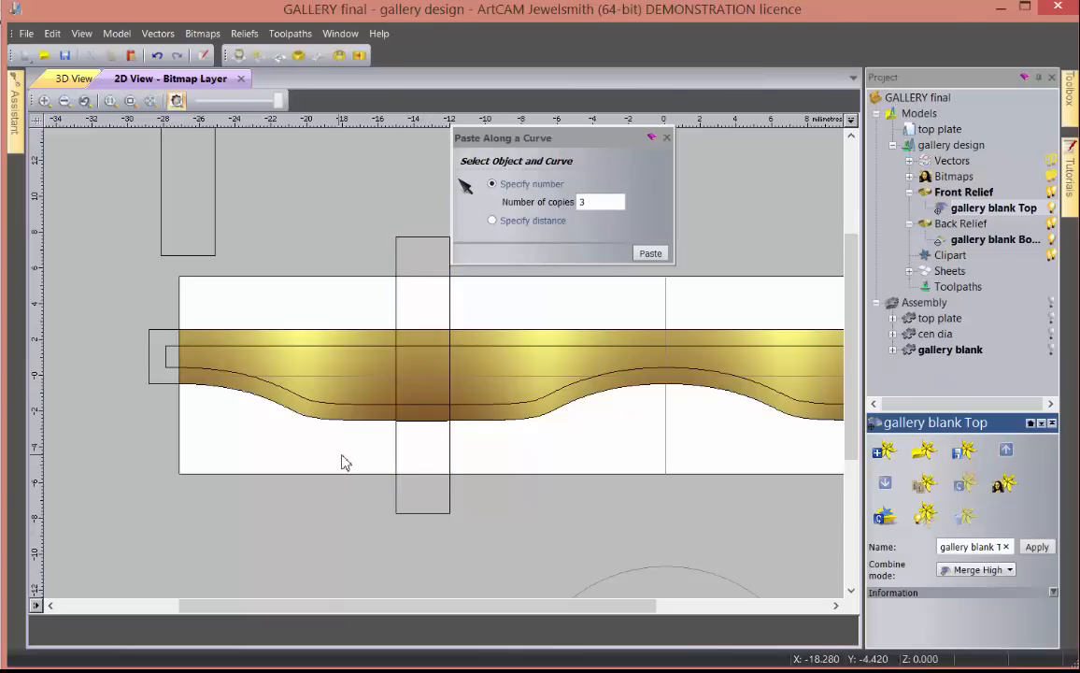
left_click(397, 378)
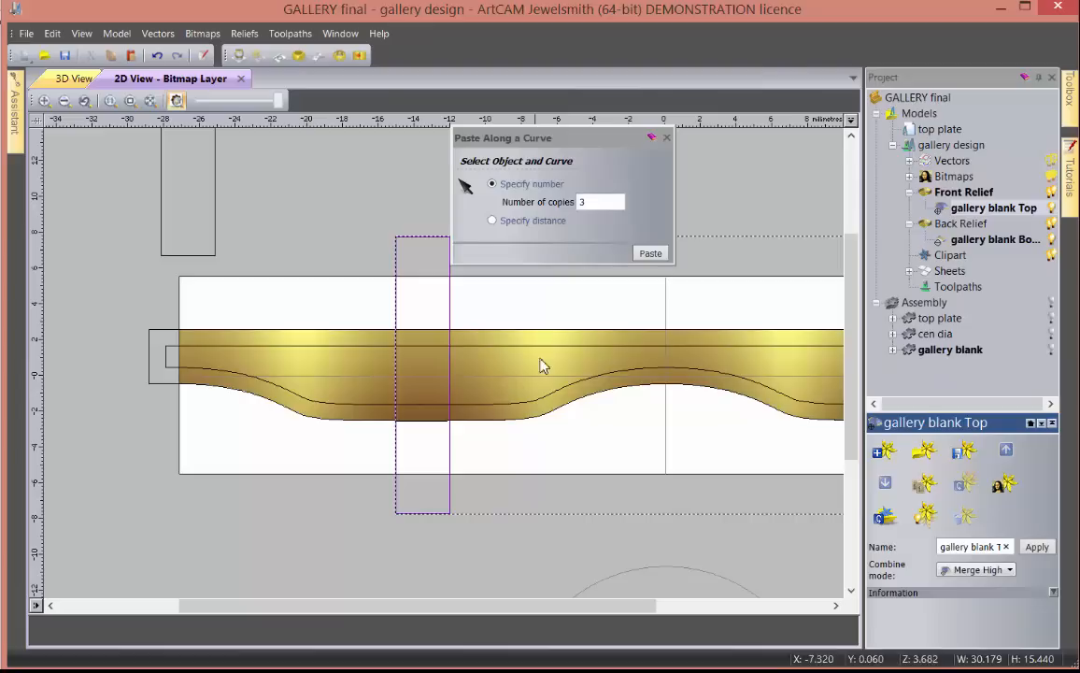
left_click(288, 501)
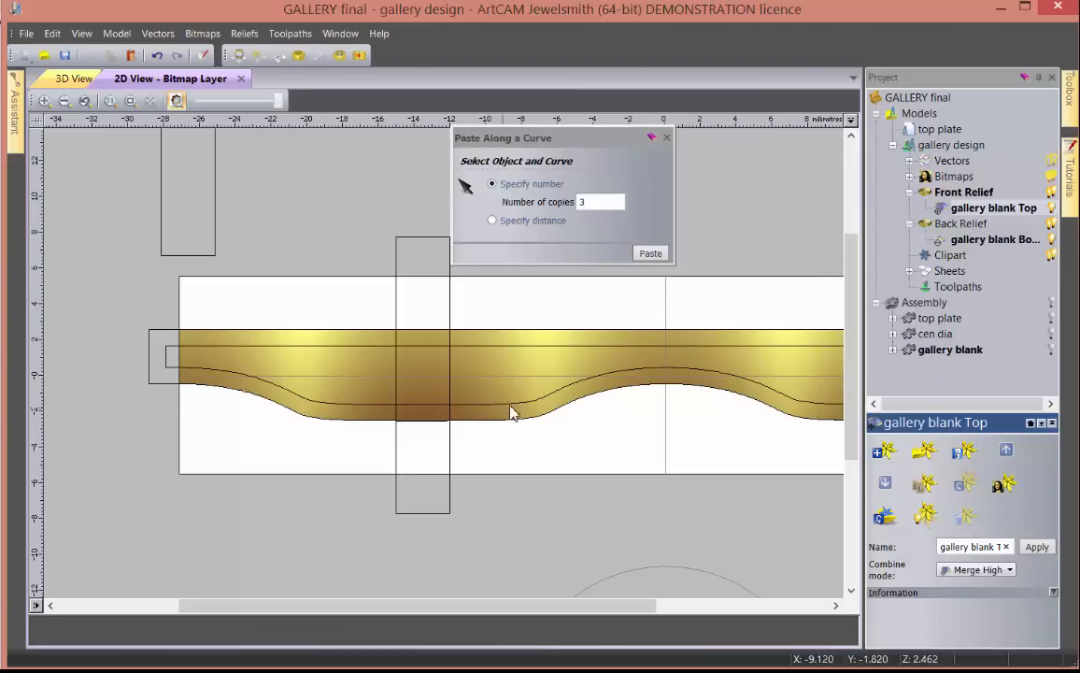
- Draw a circle about 1.48 mm in diameter centred at X 0, Y 1.08 on the relief, and inspect it in the 3D view
mouse_move(14, 107)
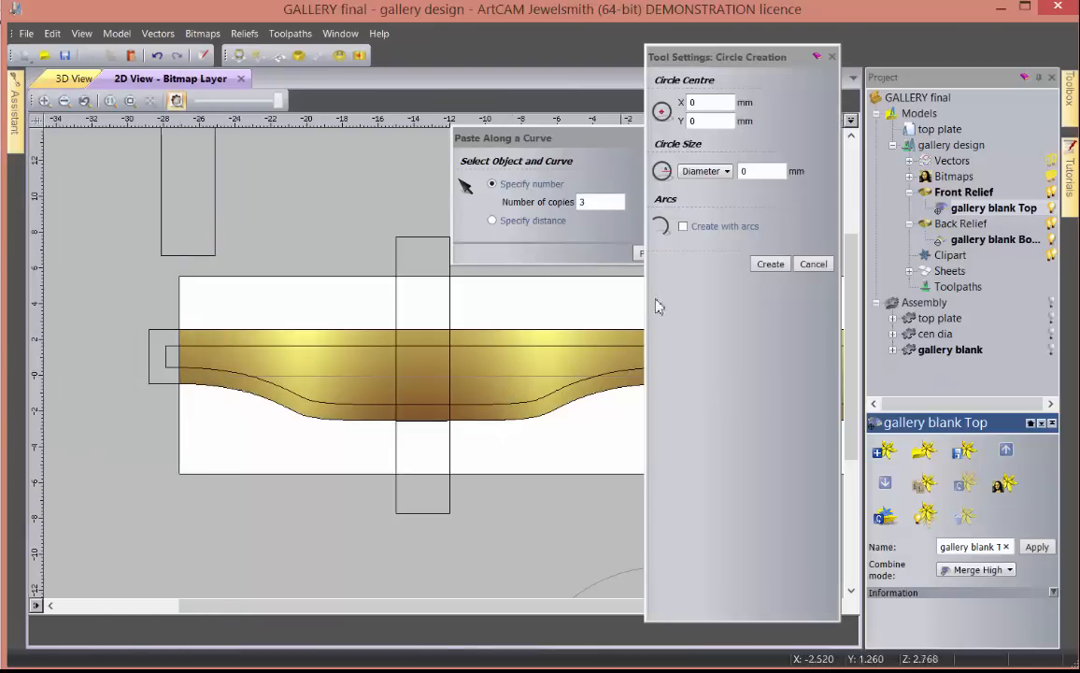
left_click_drag(794, 57, 233, 89)
scroll(668, 346, "up", 4)
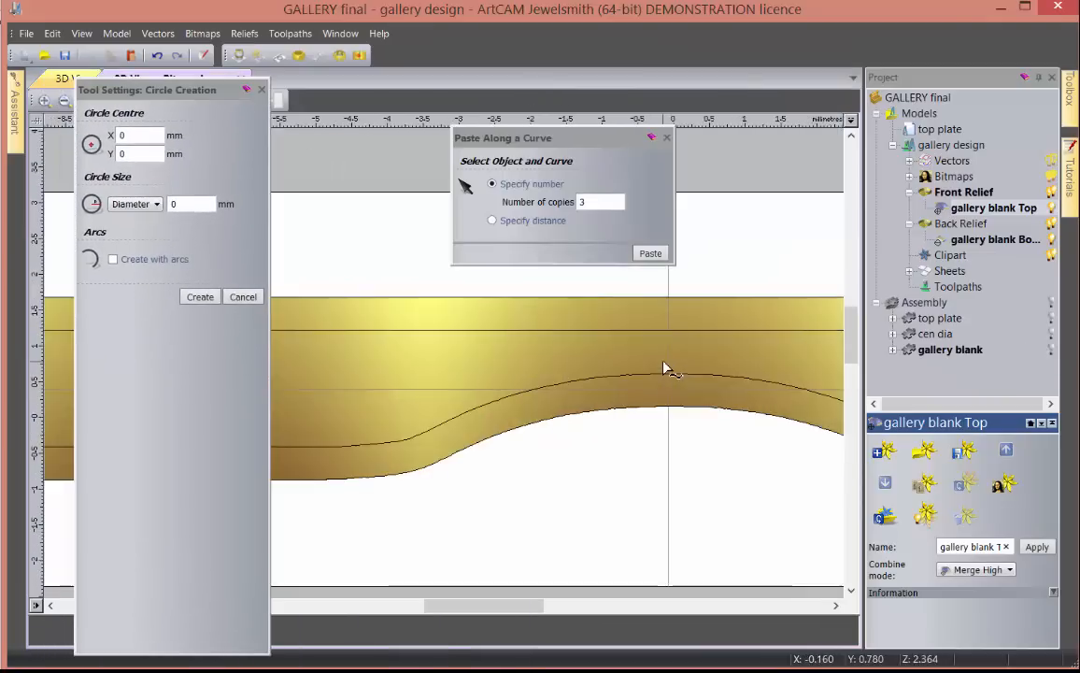
left_click_drag(675, 339, 698, 386)
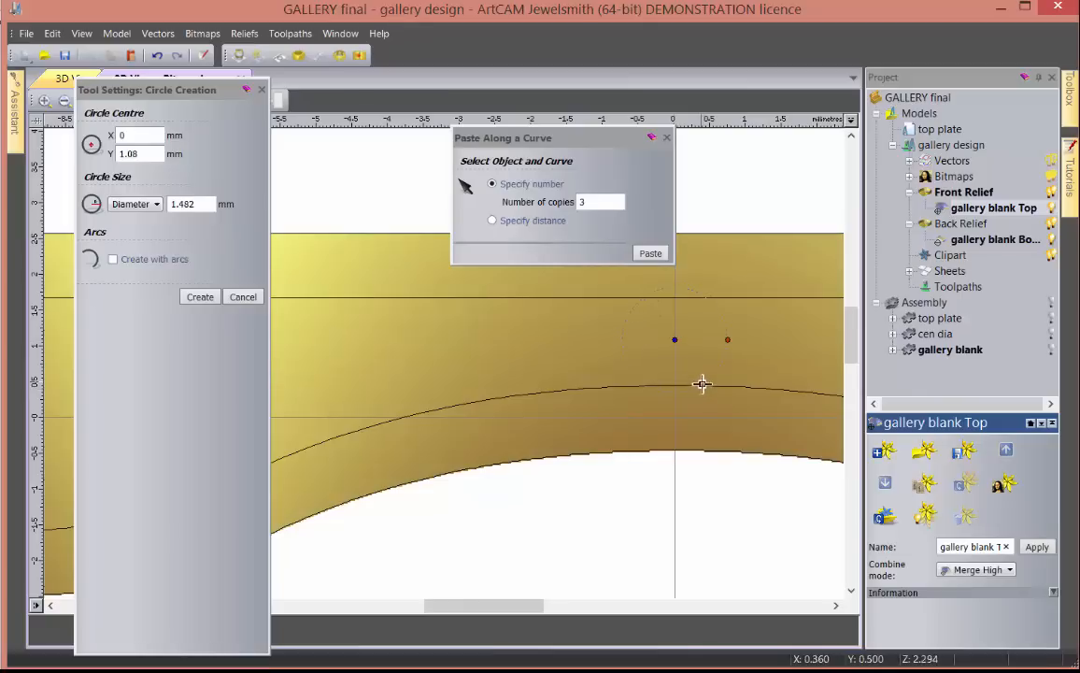
scroll(477, 364, "down", 2)
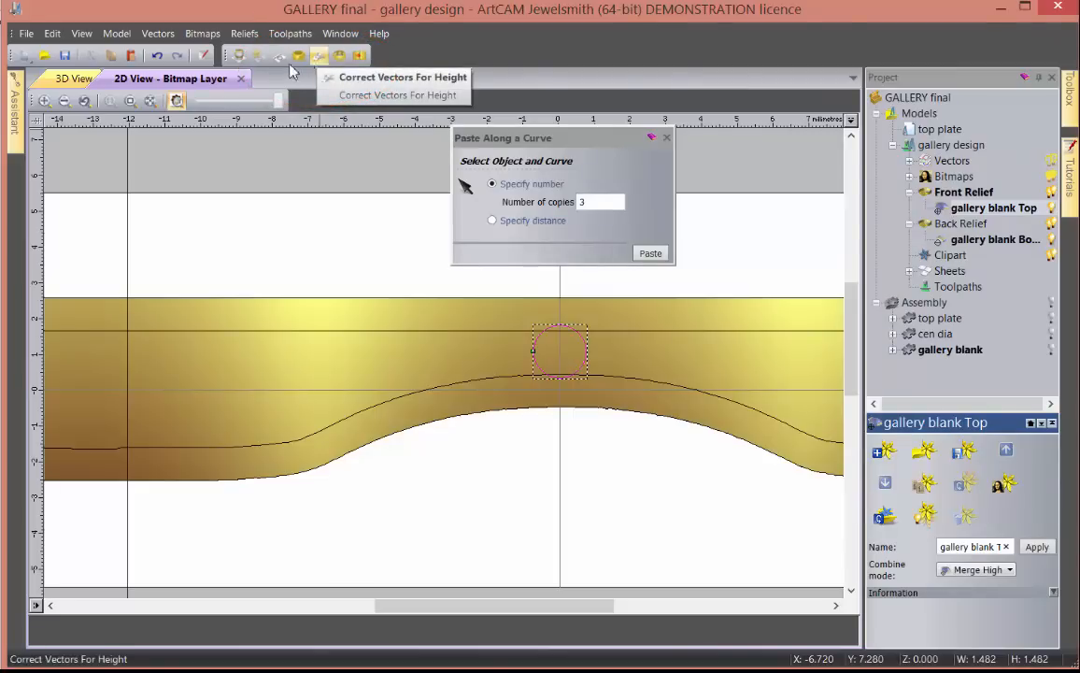
left_click(60, 79)
left_click_drag(563, 353, 432, 588)
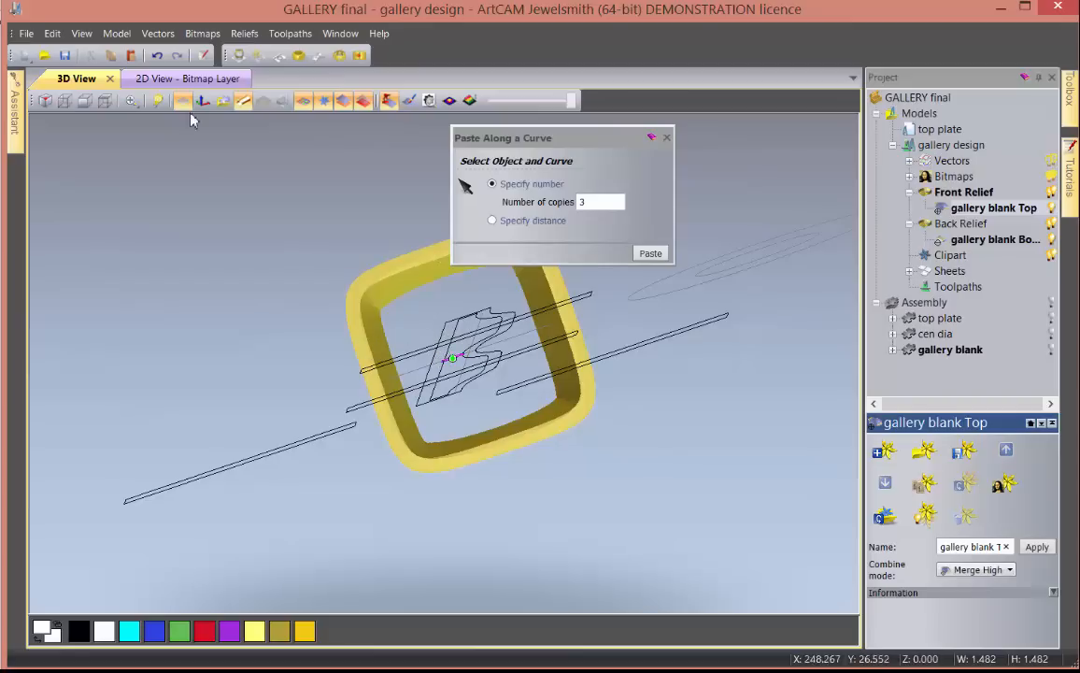
left_click(183, 78)
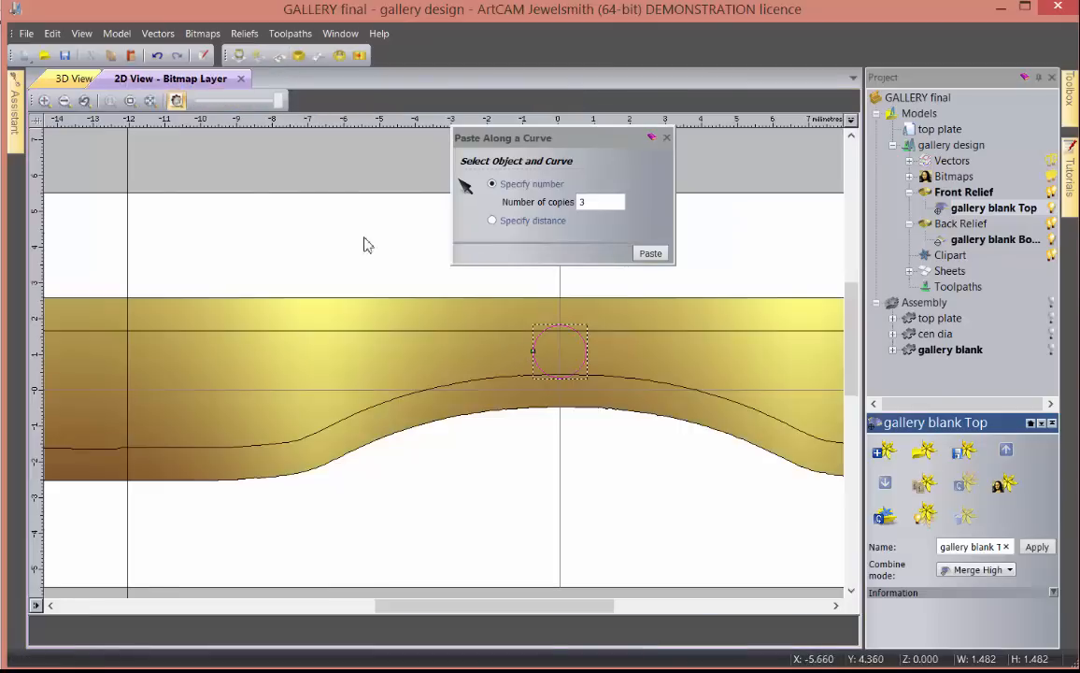
- Copy the circle about 2.2 mm to the right and correct the original circle for height, taking the height from the relief
left_click(317, 58)
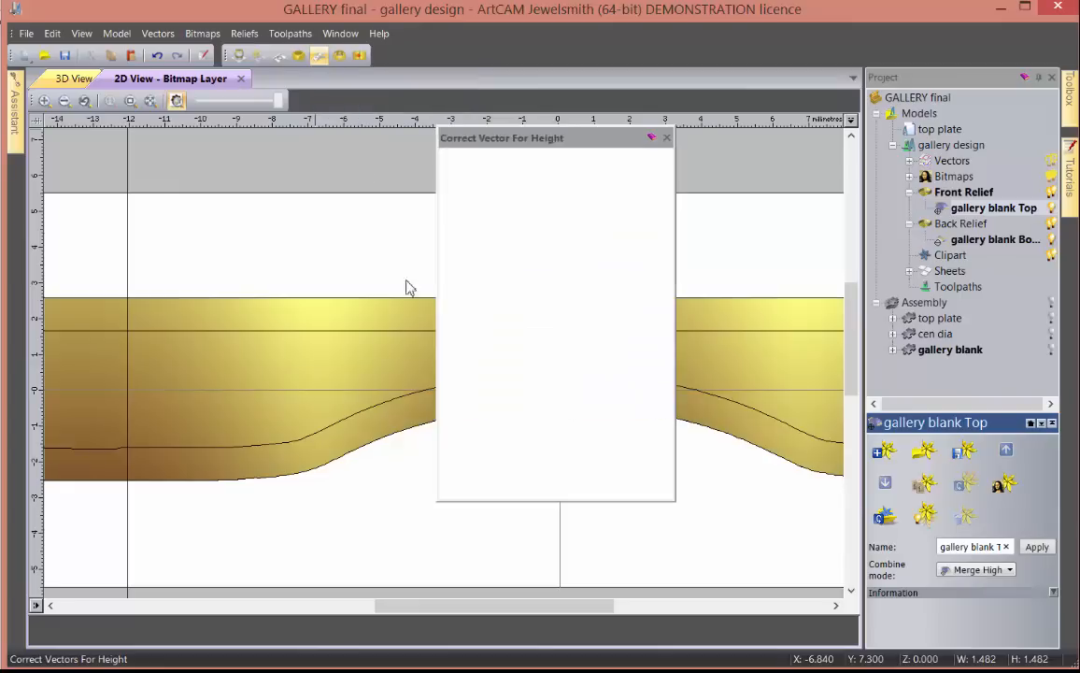
left_click_drag(529, 142, 337, 162)
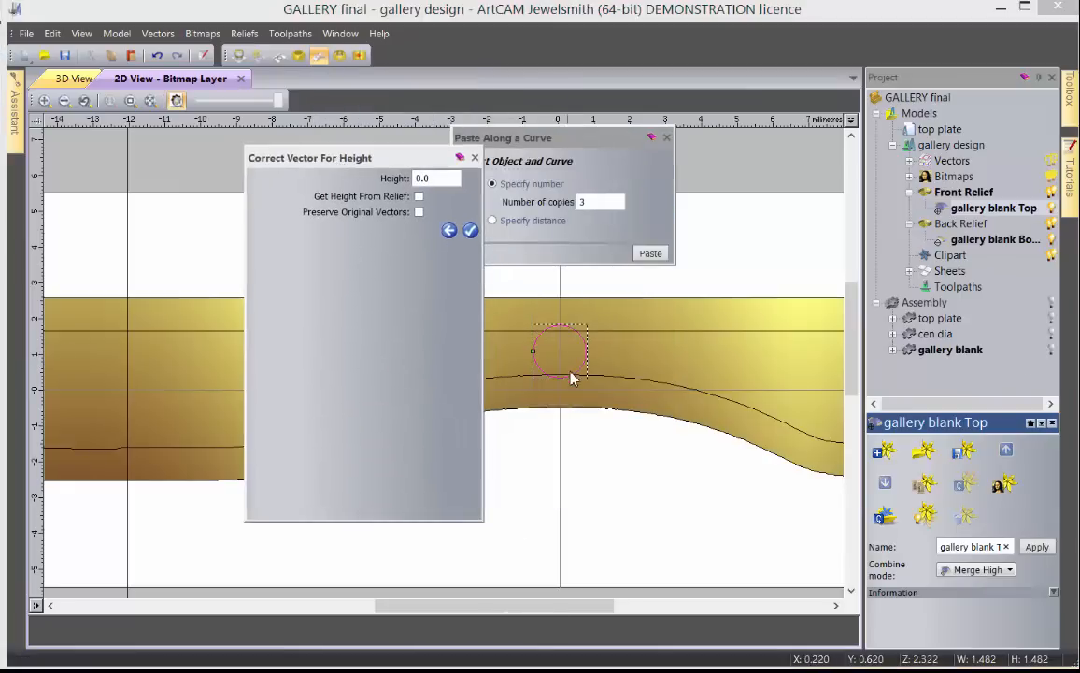
left_click_drag(571, 375, 651, 378, "ctrl")
left_click(535, 350)
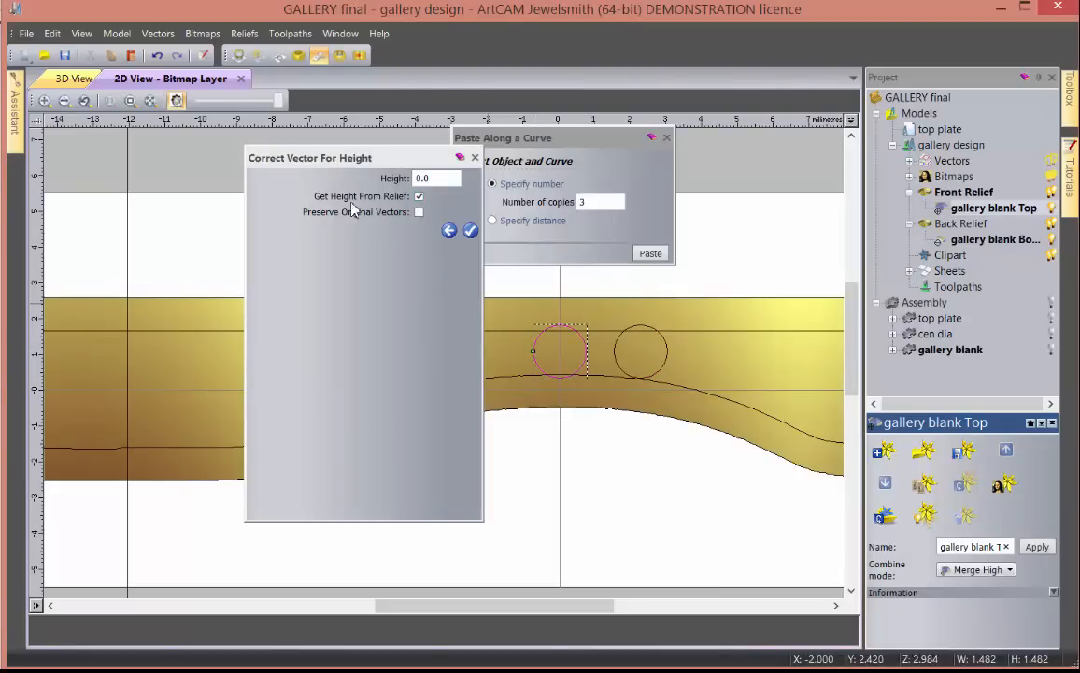
left_click(468, 235)
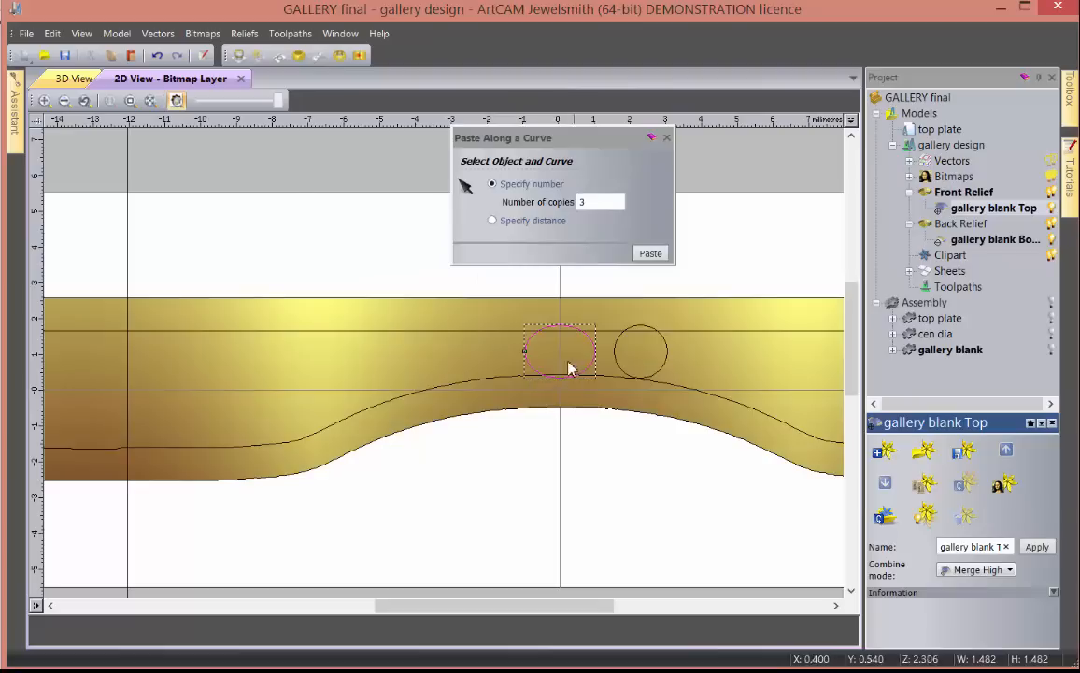
- Move the copied circle to about 2.4 mm left of the vertical centreline and correct it for the relief's height
left_click_drag(620, 368, 447, 371)
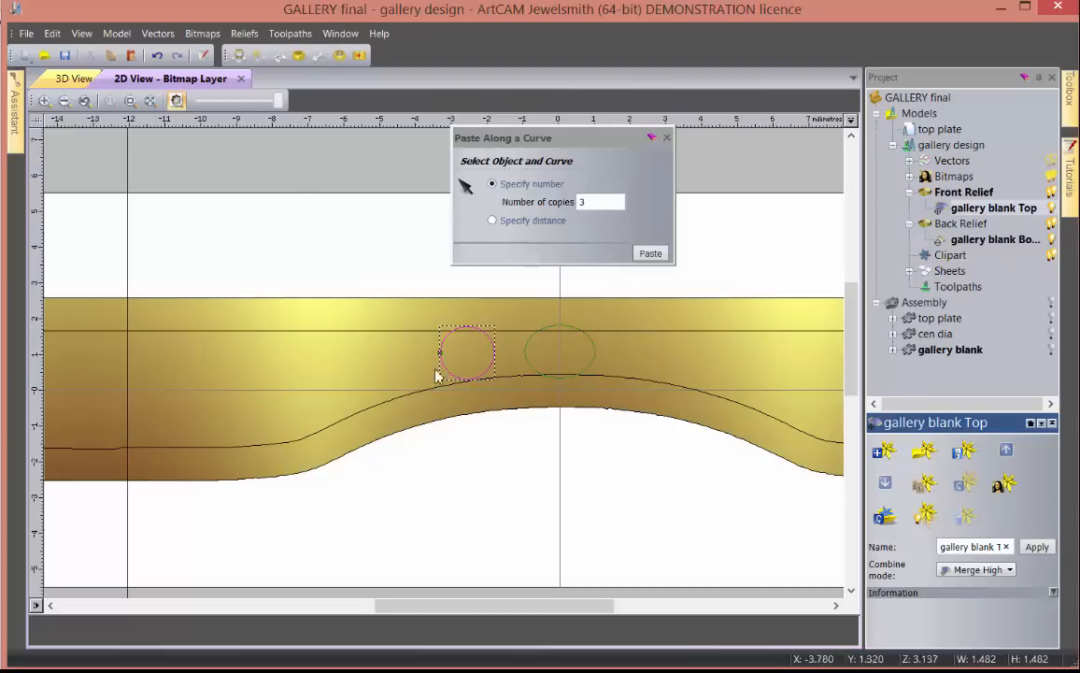
left_click(498, 357)
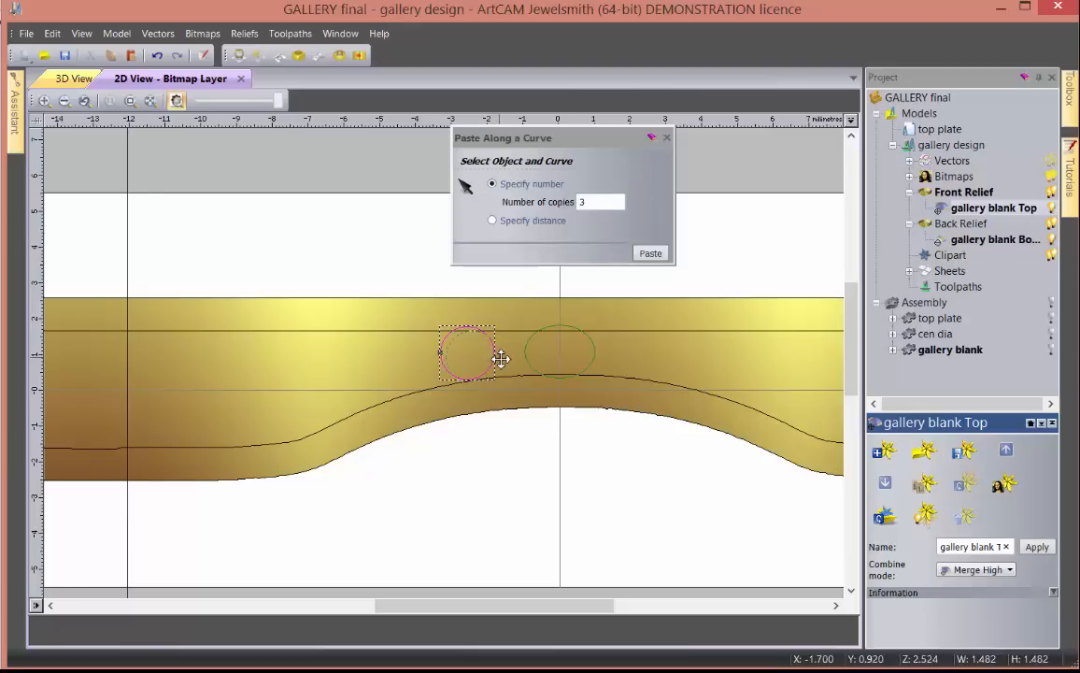
left_click_drag(500, 359, 506, 362)
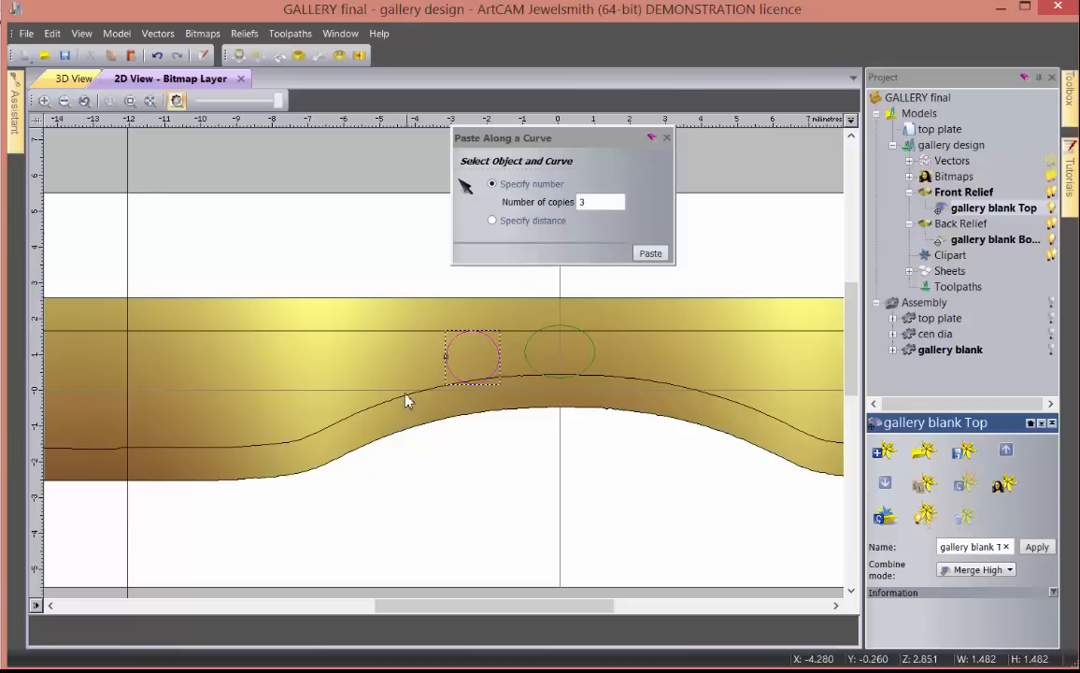
left_click(318, 54)
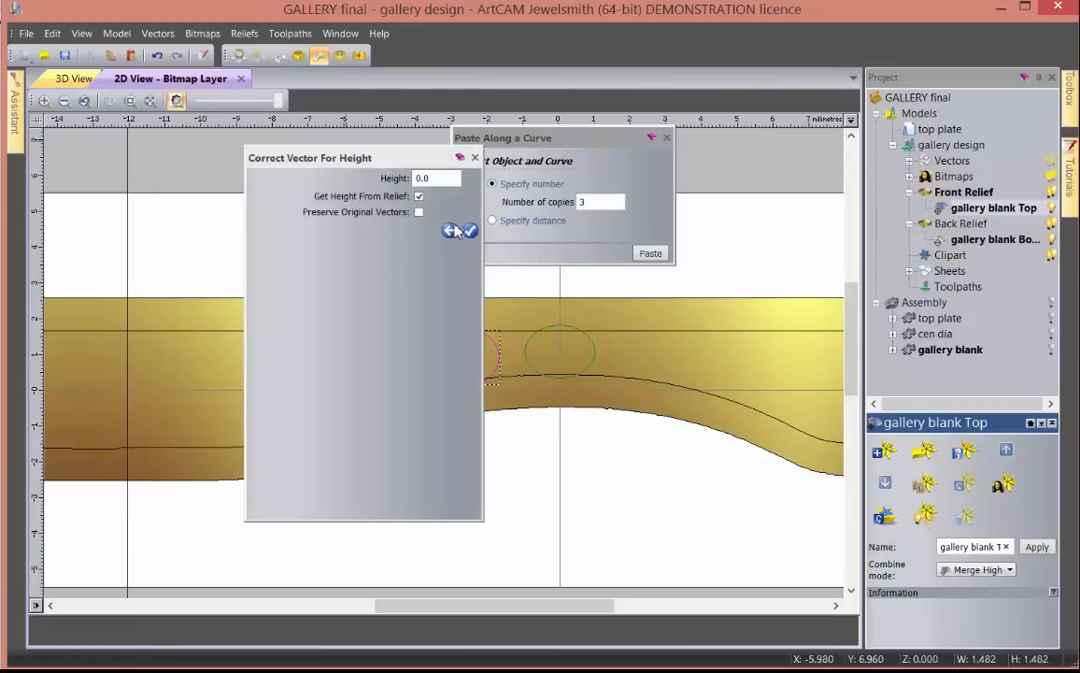
left_click(470, 231)
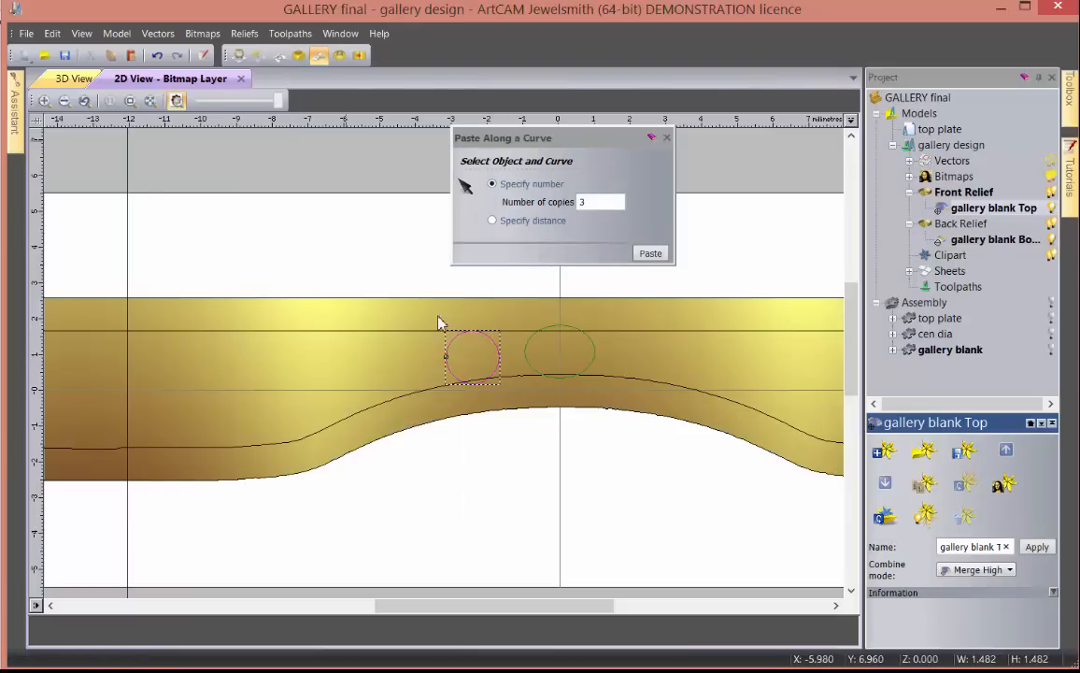
- Draw two circles on the relief, about 2.56 mm in diameter at X -5.18, Y 0.6 and about 3.76 mm at X -8.66, Y 0
left_click(500, 370)
left_click_drag(499, 370, 502, 370)
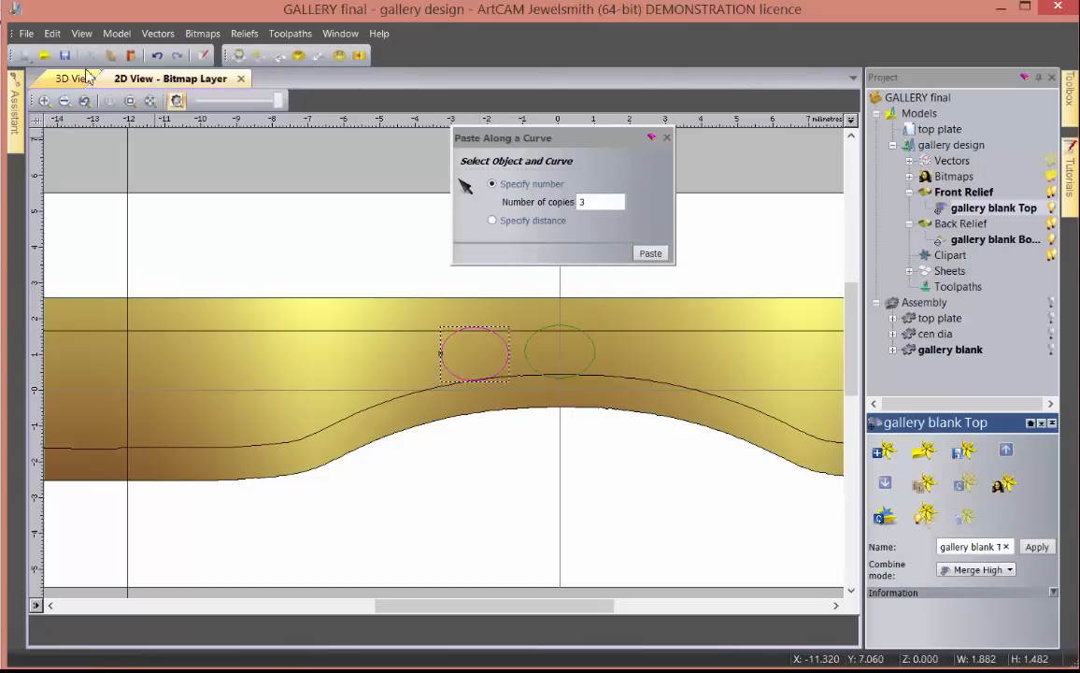
mouse_move(15, 131)
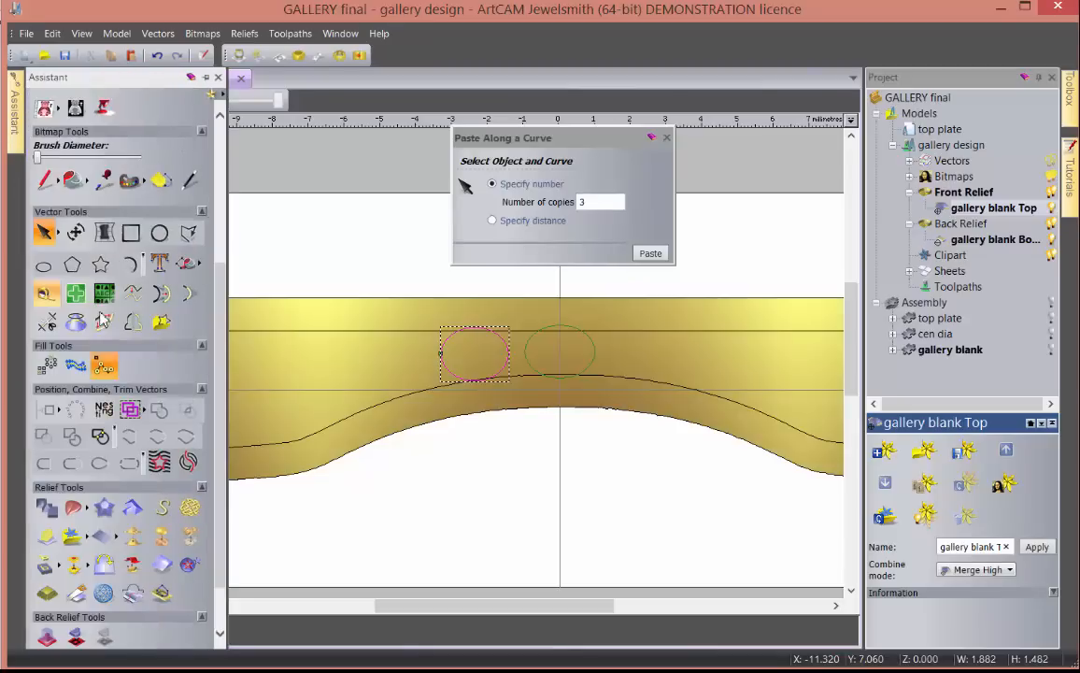
left_click(157, 231)
left_click_drag(374, 369, 393, 412)
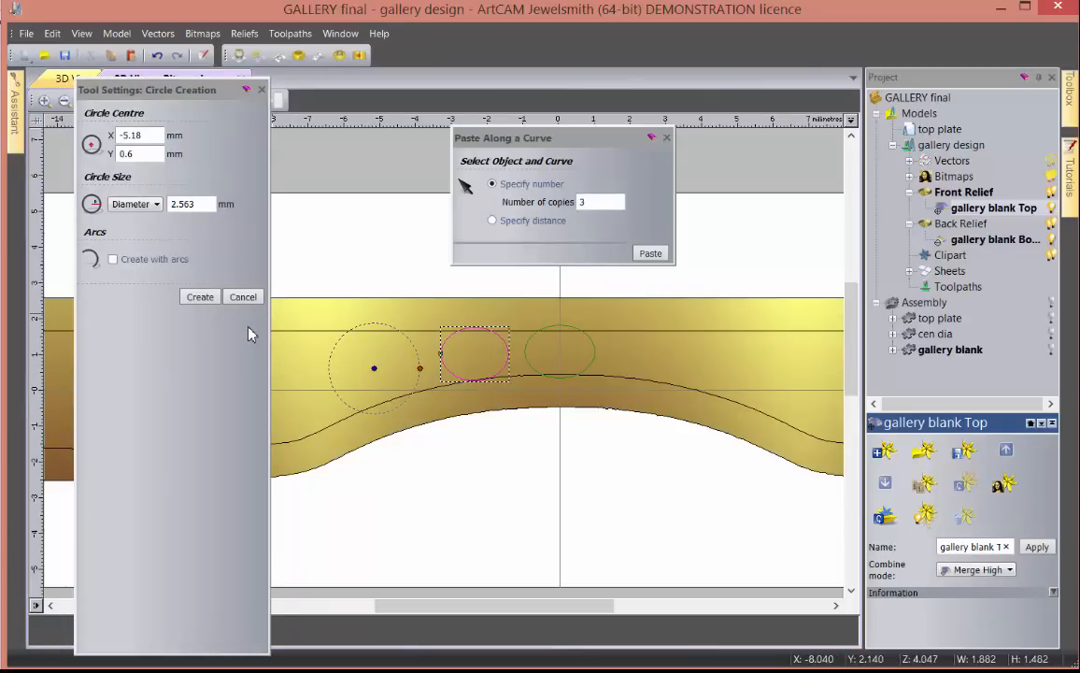
left_click_drag(186, 98, 652, 160)
key("space")
left_click_drag(249, 390, 276, 454)
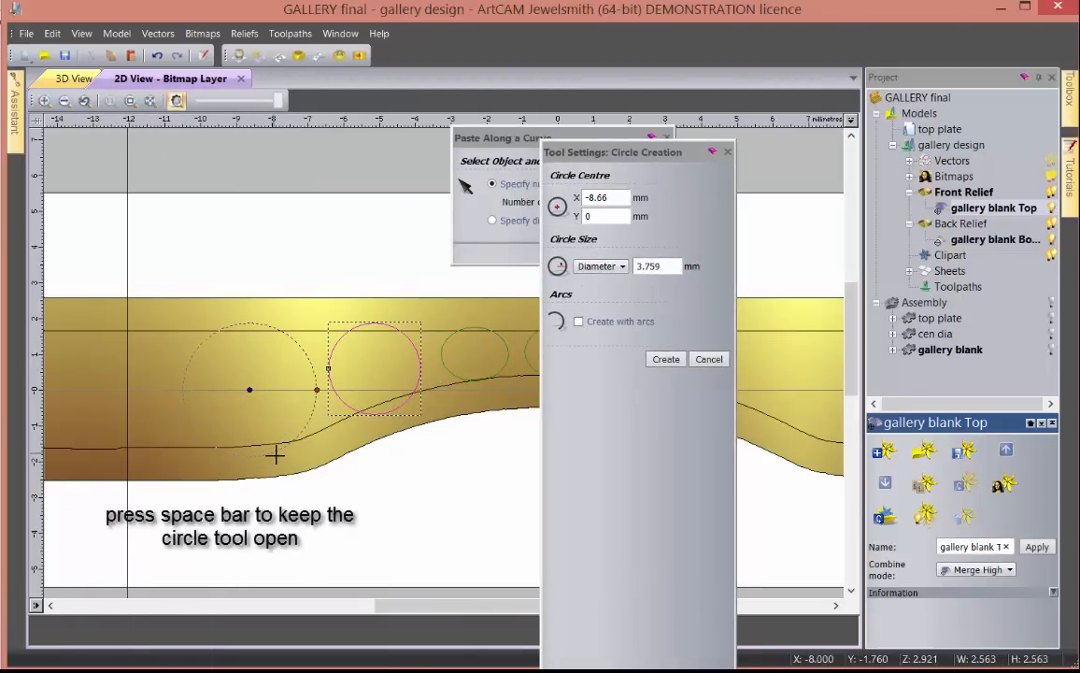
key("Return")
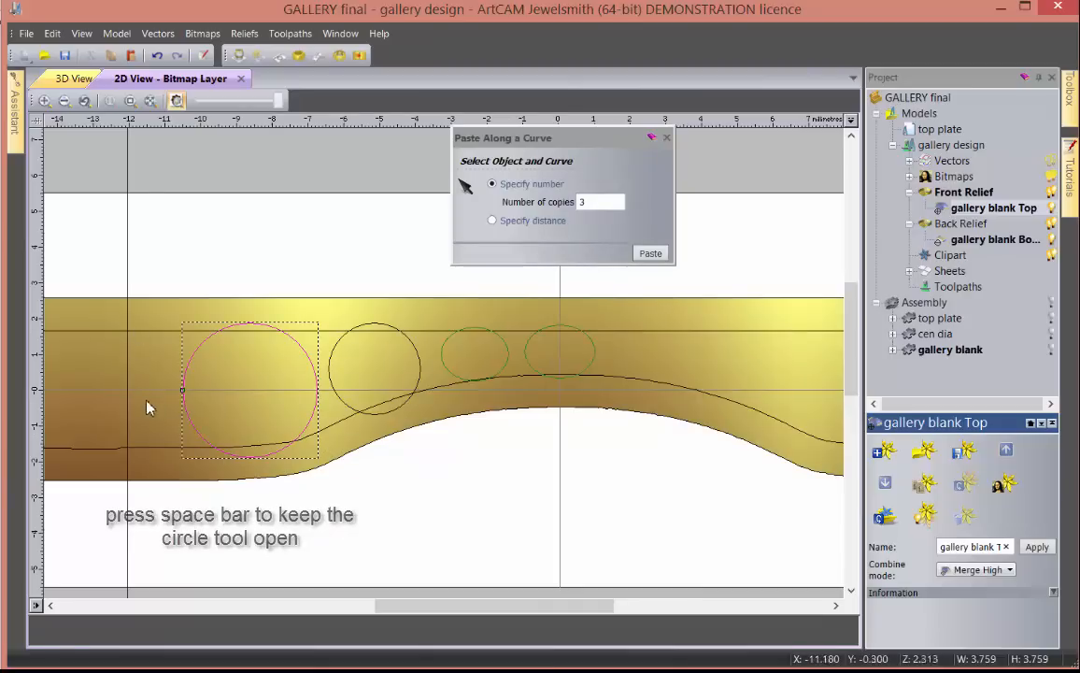
- Nudge all four circles together about 1.15 mm to the left, so that they sit just left of the vertical centreline
left_click_drag(160, 256, 604, 479)
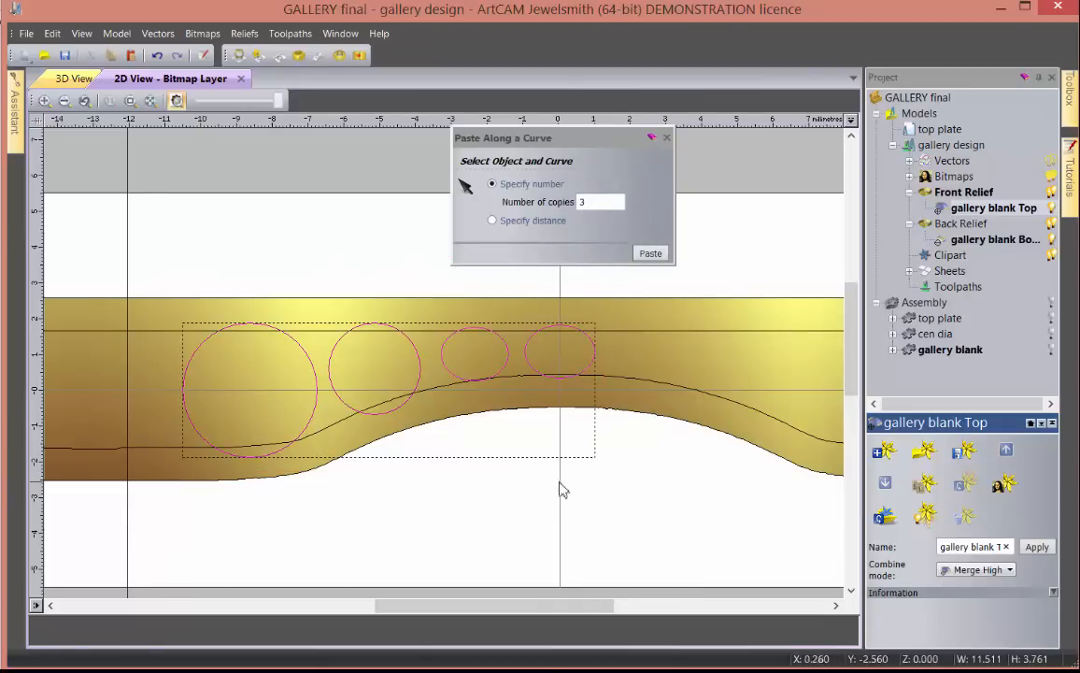
key("Left")
key("Left")
key("Left")
key("Left")
key("Left")
key("Left")
key("Left")
key("Left")
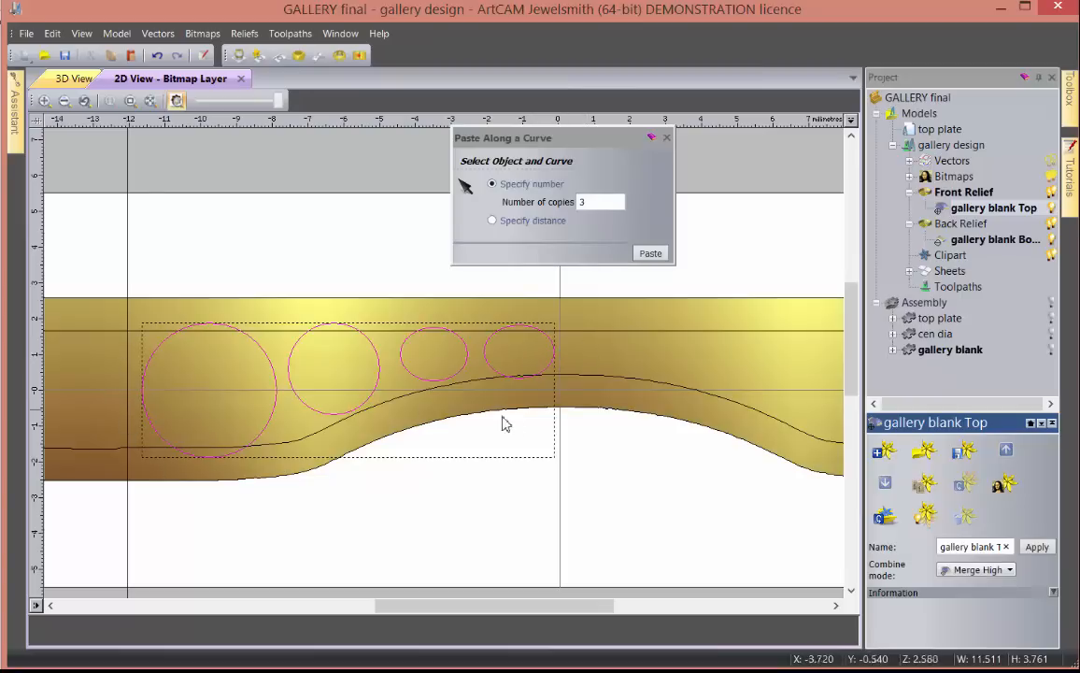
- Correct the two larger circles for height, taking the height from the relief
left_click(202, 401)
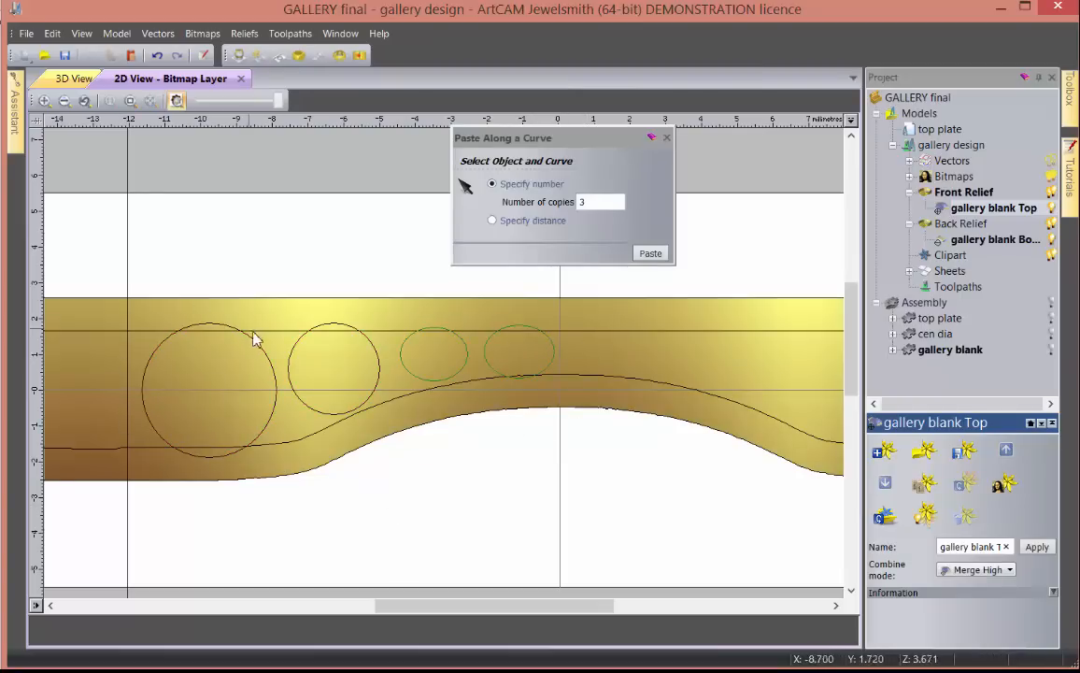
left_click(273, 356)
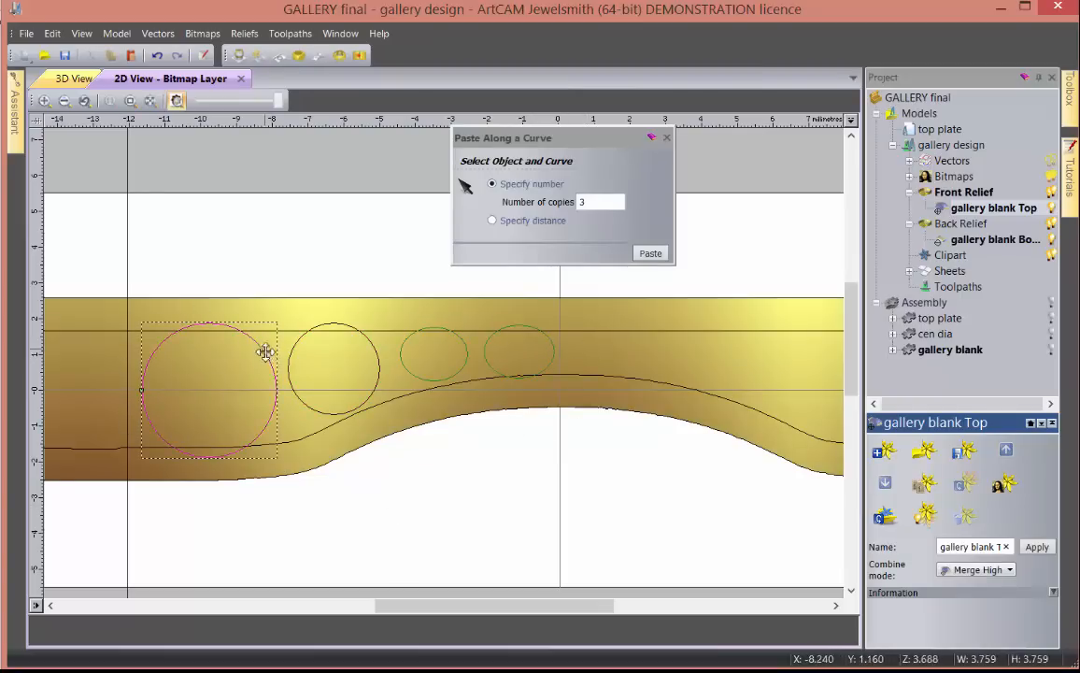
left_click(319, 56)
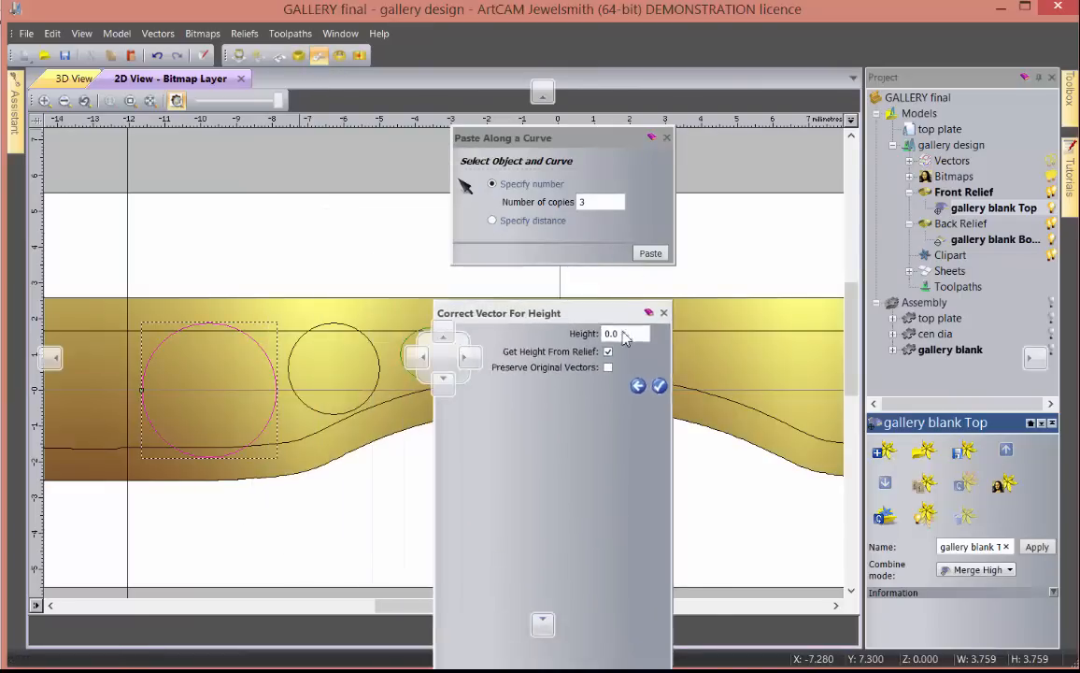
left_click(374, 360, "shift")
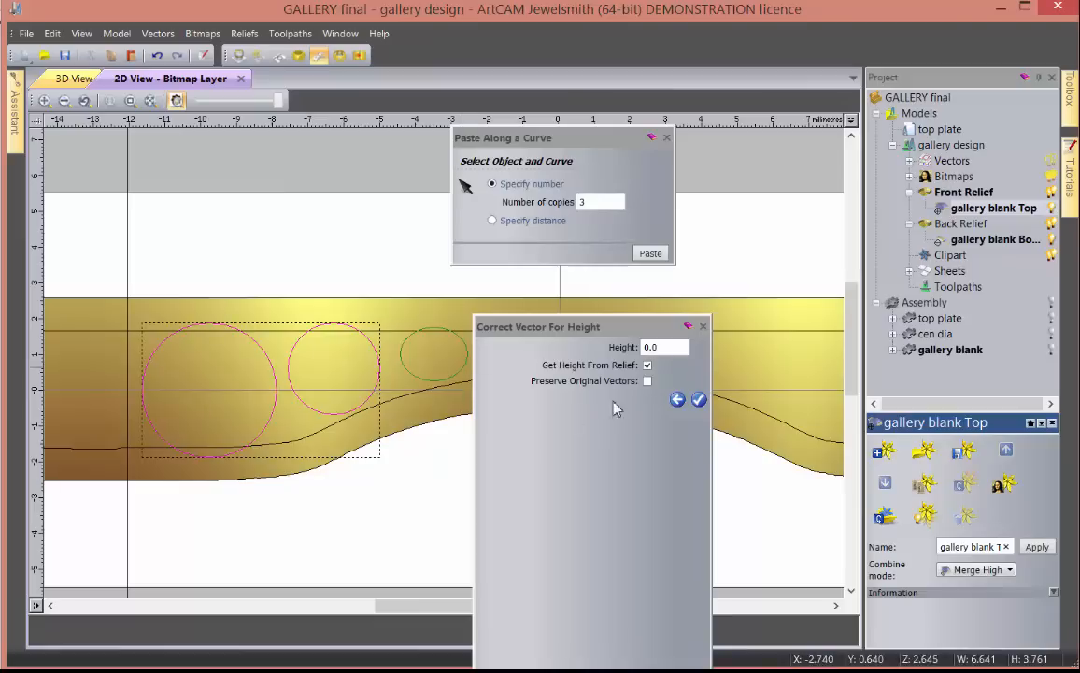
left_click(699, 399)
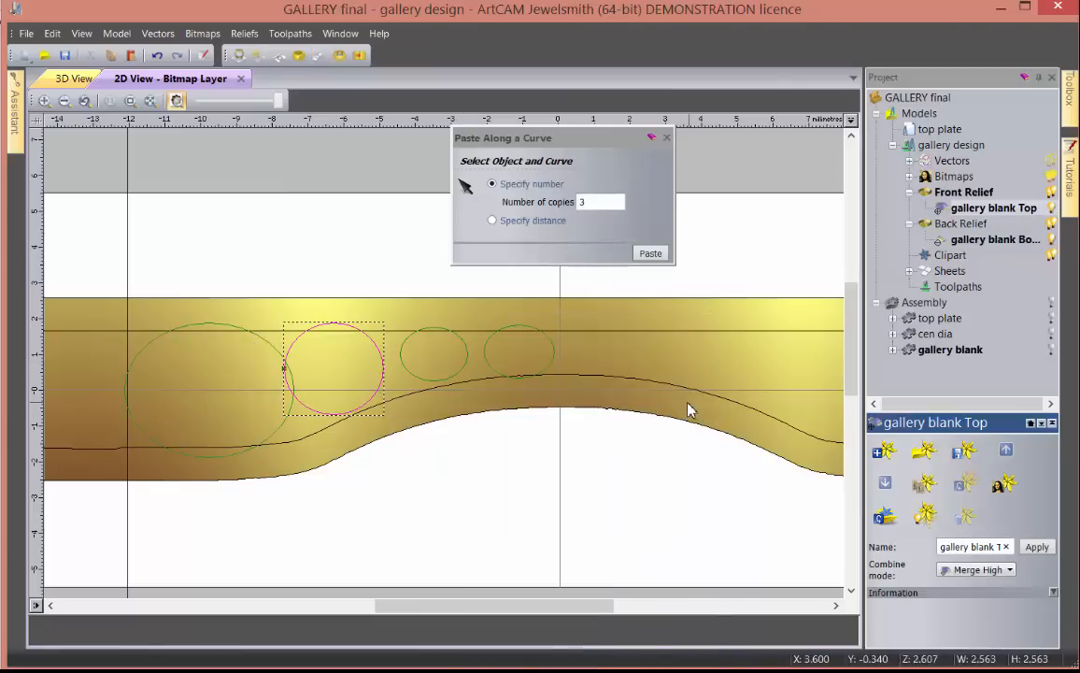
left_click(467, 511)
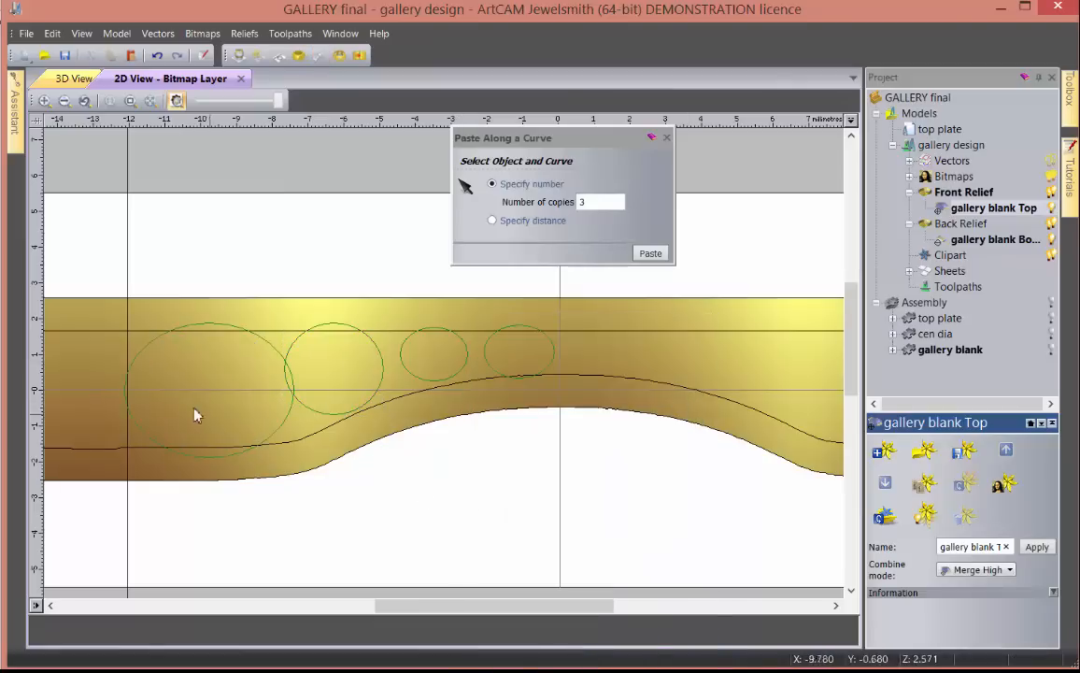
- Nudge the second-largest circle about 0.4 mm to the right, away from the largest circle
left_click(368, 351)
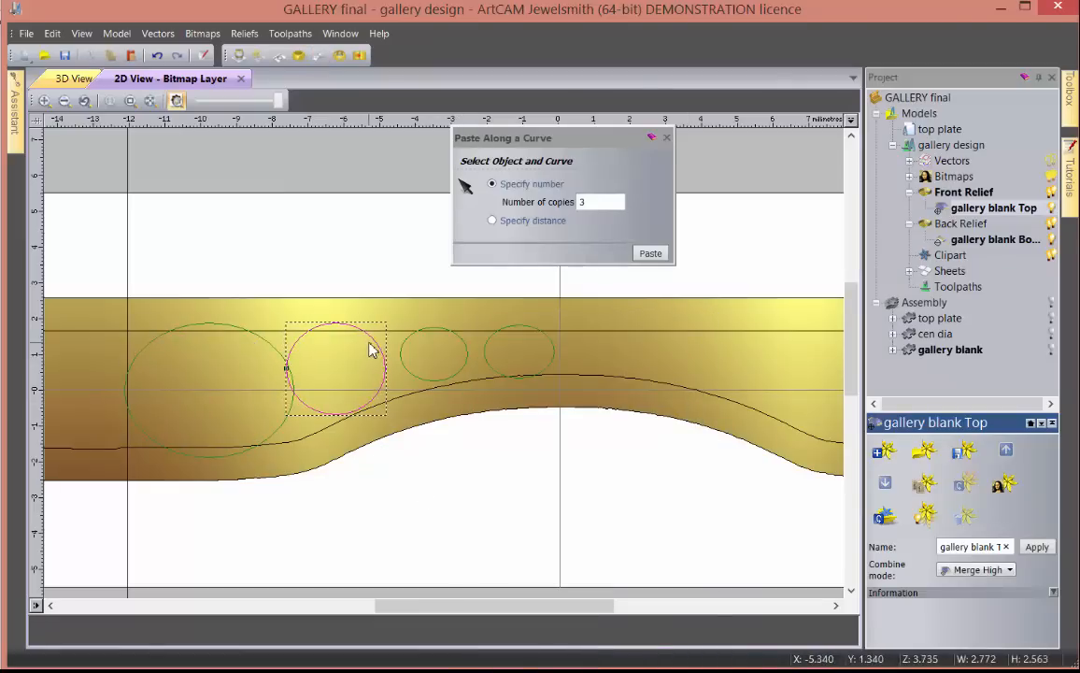
key("Right")
key("Right")
key("Right")
key("Right")
key("Right")
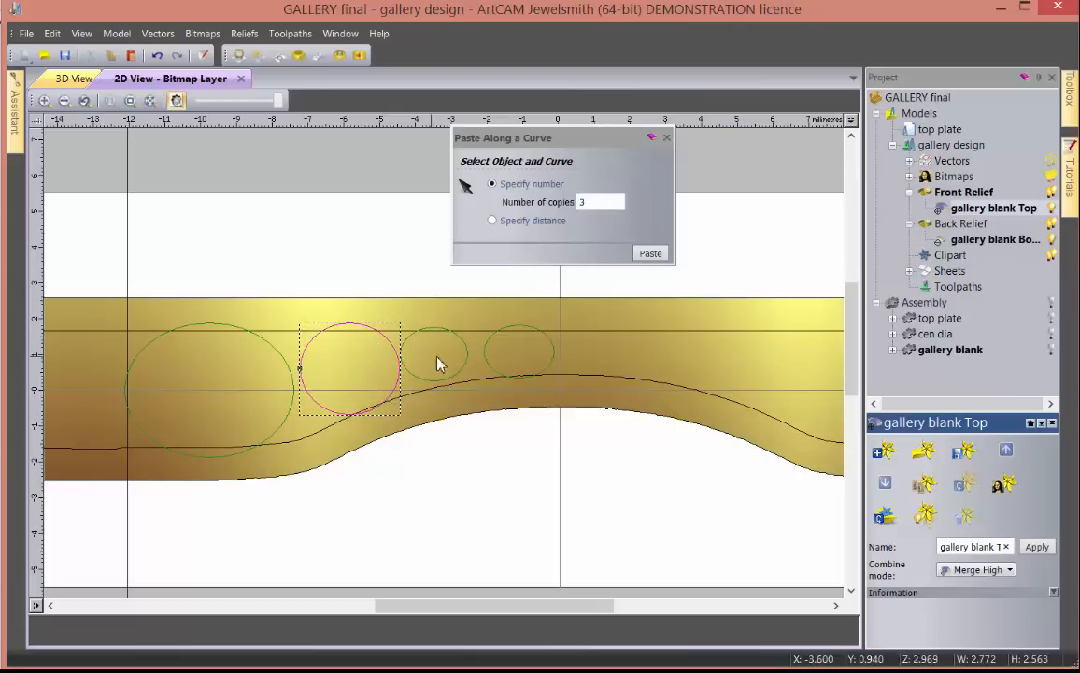
- Nudge the third circle from the left about 0.25 mm right and 0.15 mm down, between its neighbours and onto the lower boundary curve
left_click(453, 379)
key("Right")
key("Right")
key("Right")
key("Right")
key("Right")
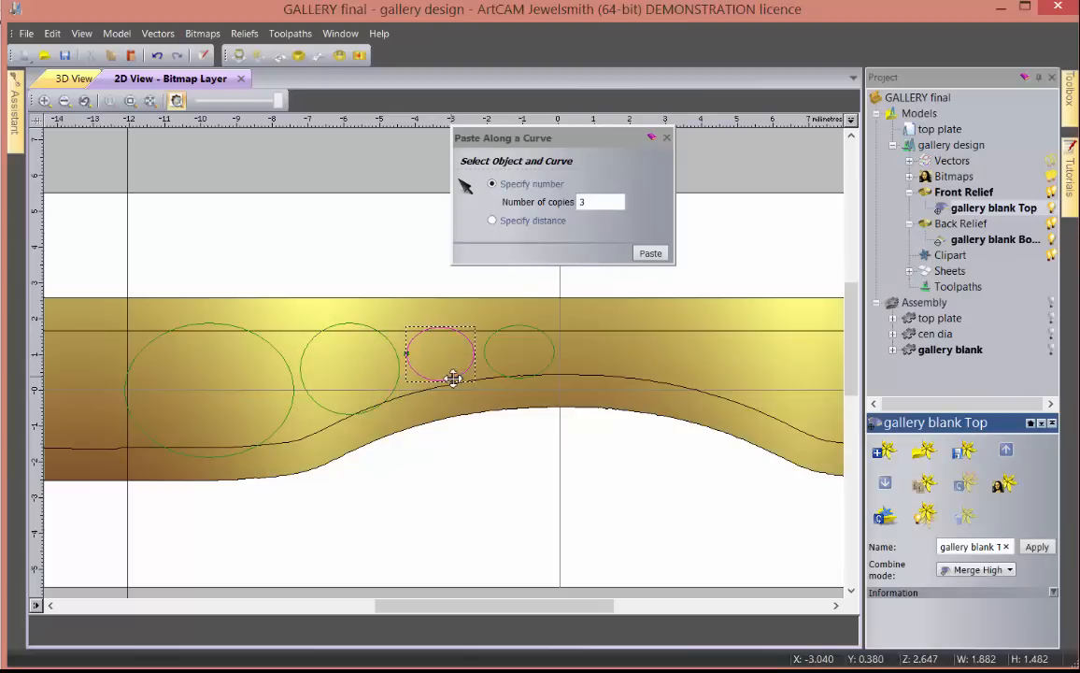
key("Down")
key("Down")
key("Down")
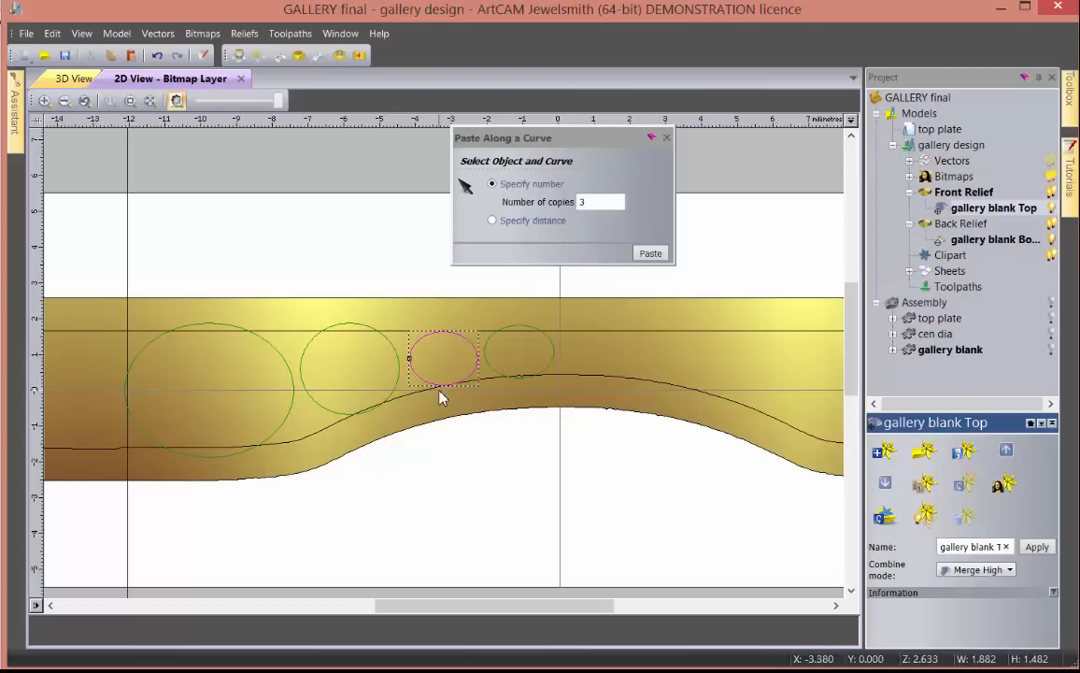
left_click(306, 357)
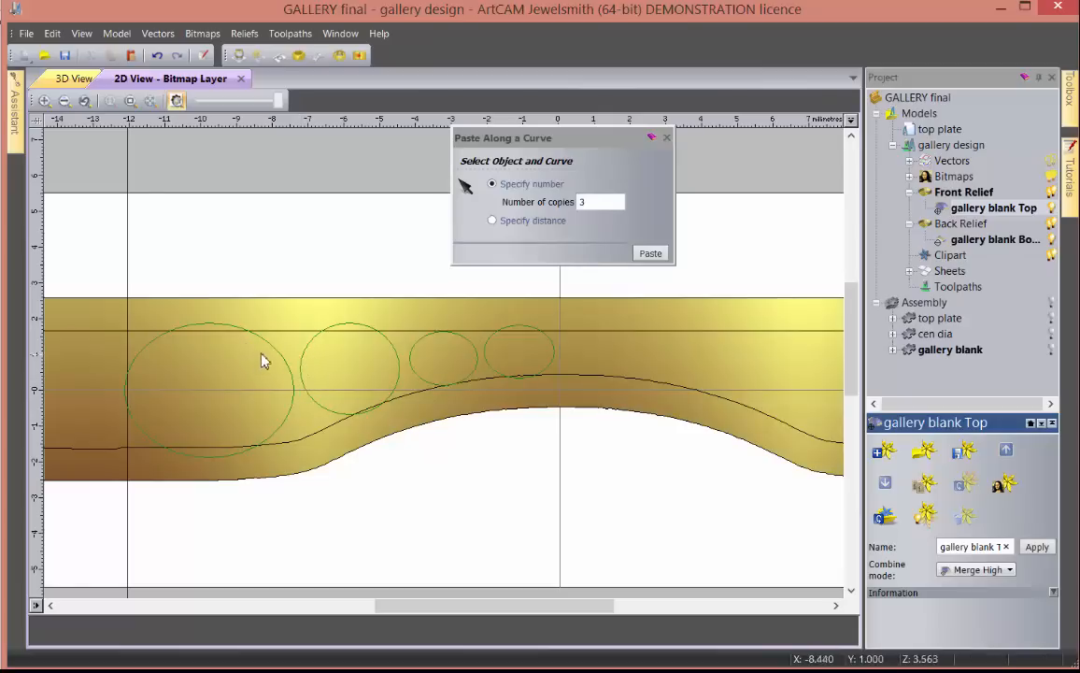
- Offset the two larger circles inwards, the largest by about 0.179 mm and the second-largest by about 0.119 mm
left_click(266, 352)
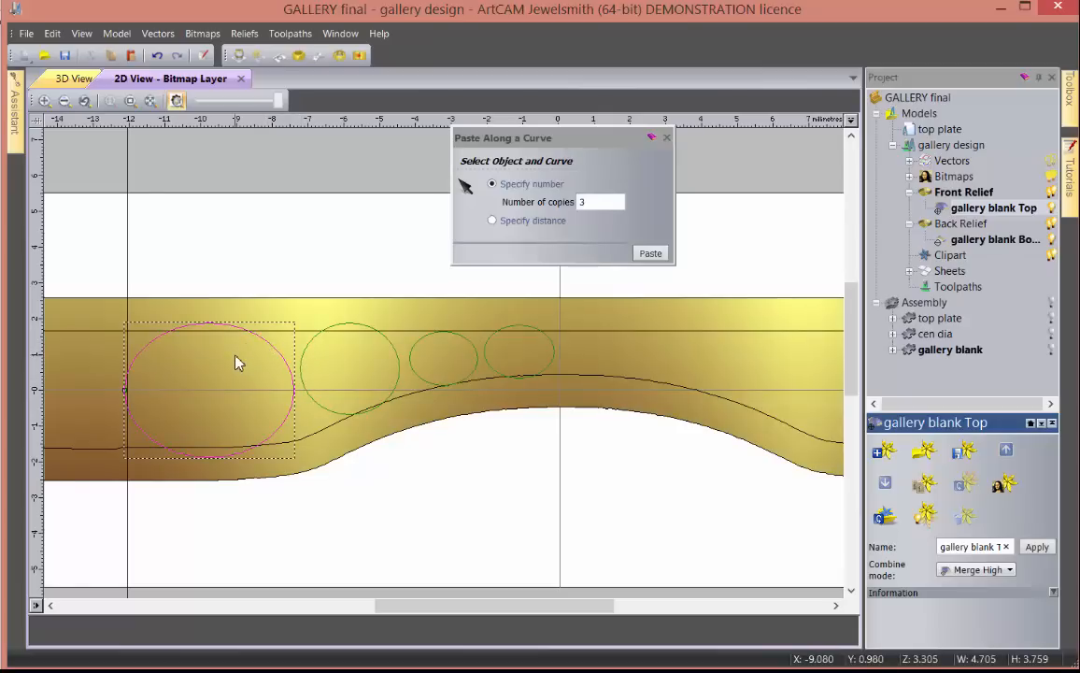
key("F10")
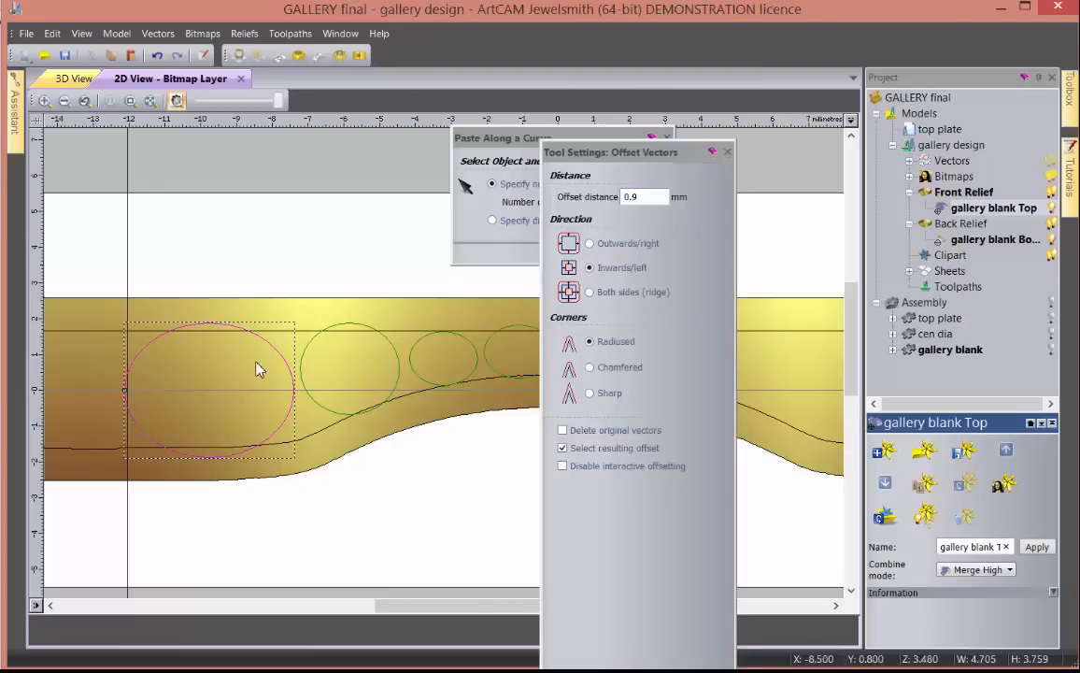
scroll(260, 380, "up", 2)
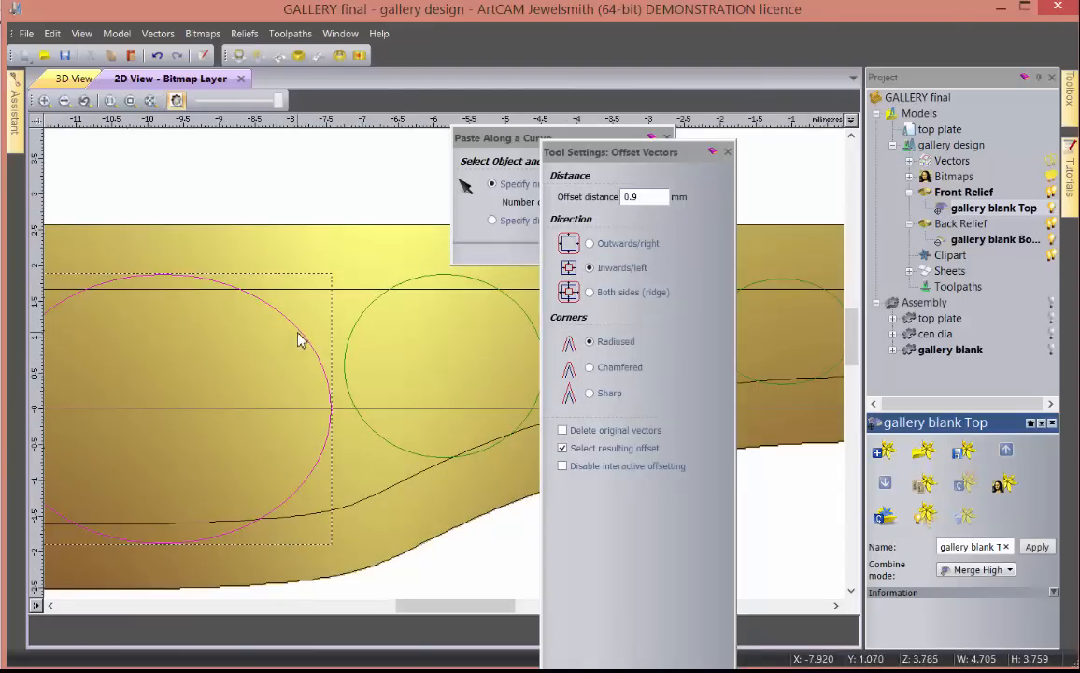
left_click(297, 332)
left_click_drag(299, 340, 295, 350)
left_click(362, 327)
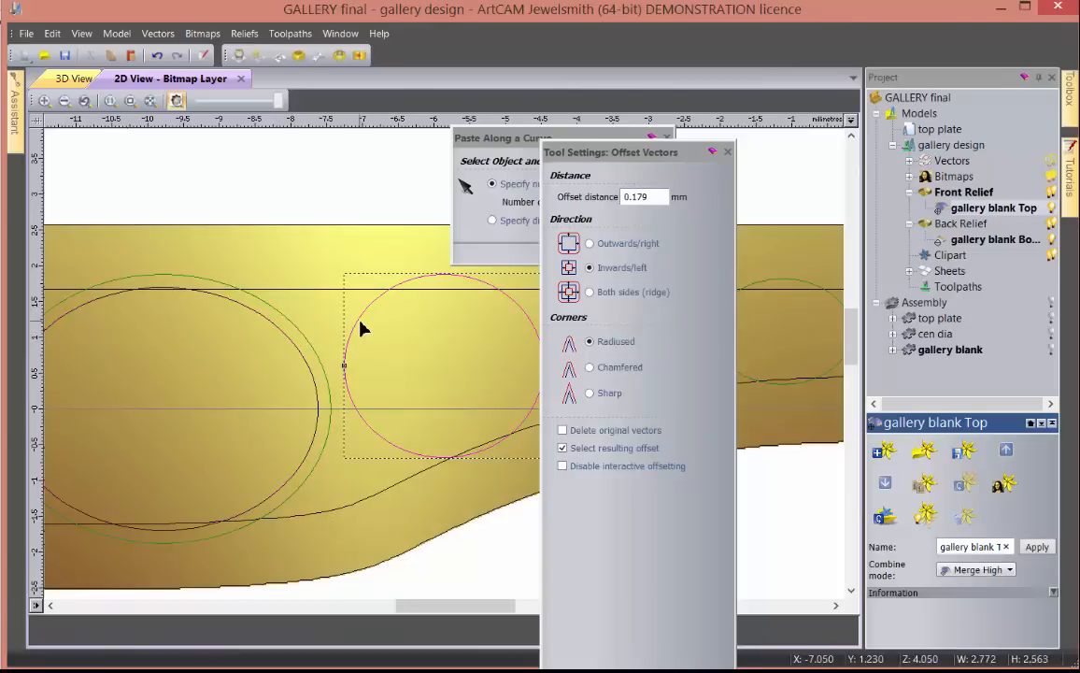
left_click_drag(360, 321, 366, 326)
right_click(373, 332)
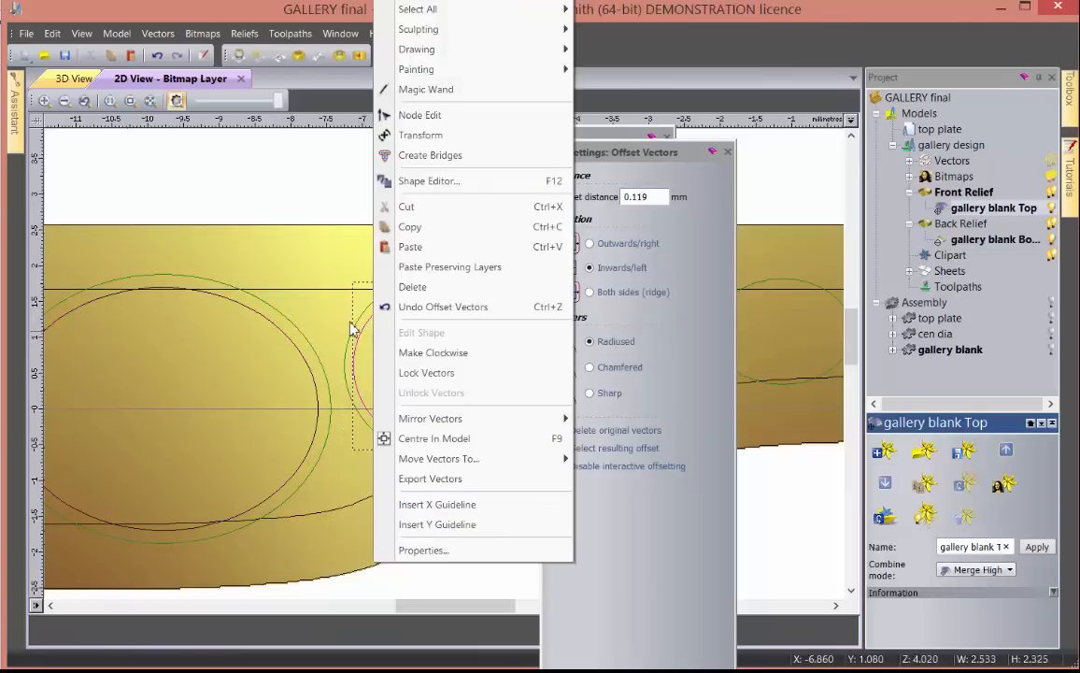
- Delete the original outer outlines of the two offset circles and leave the offset tool
left_click(351, 329)
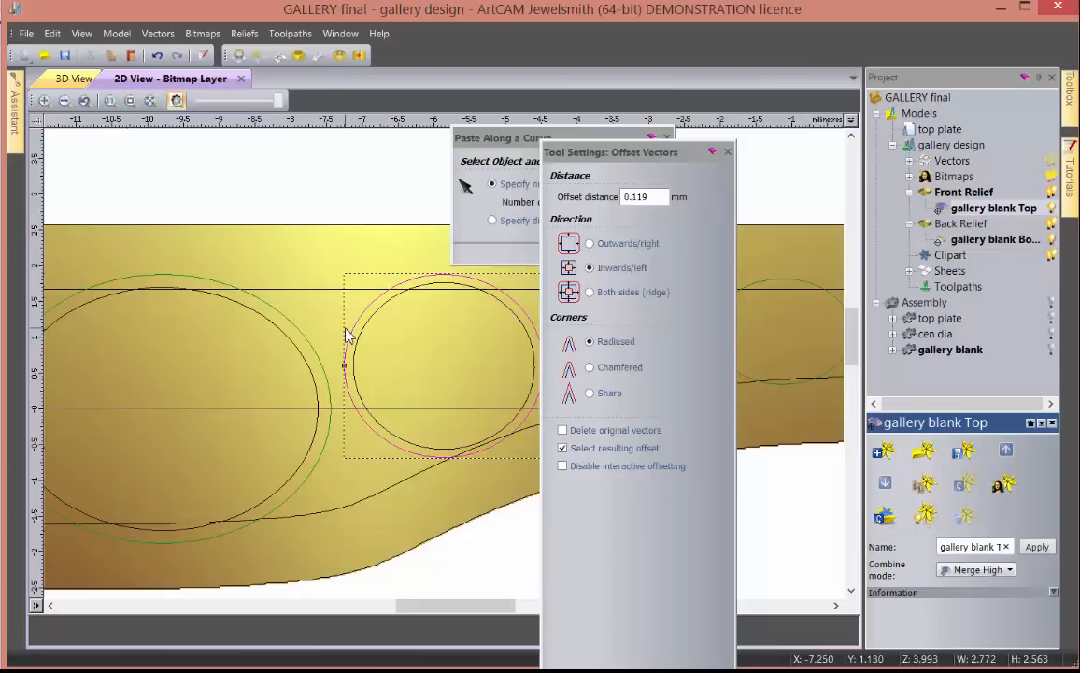
key("Delete")
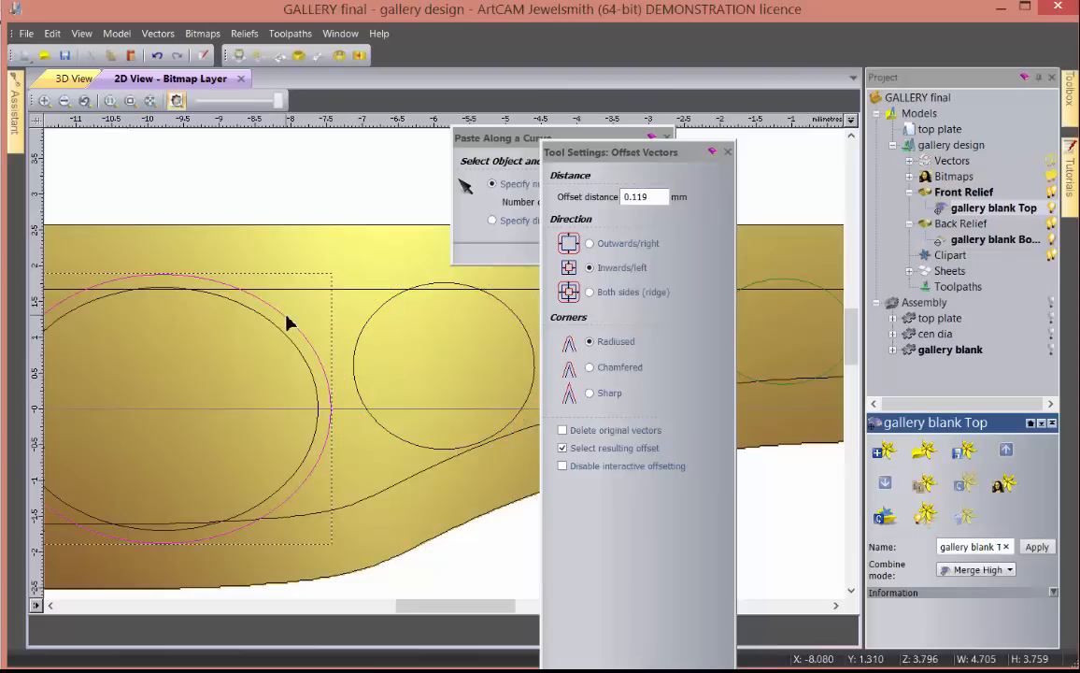
scroll(439, 327, "down", 1)
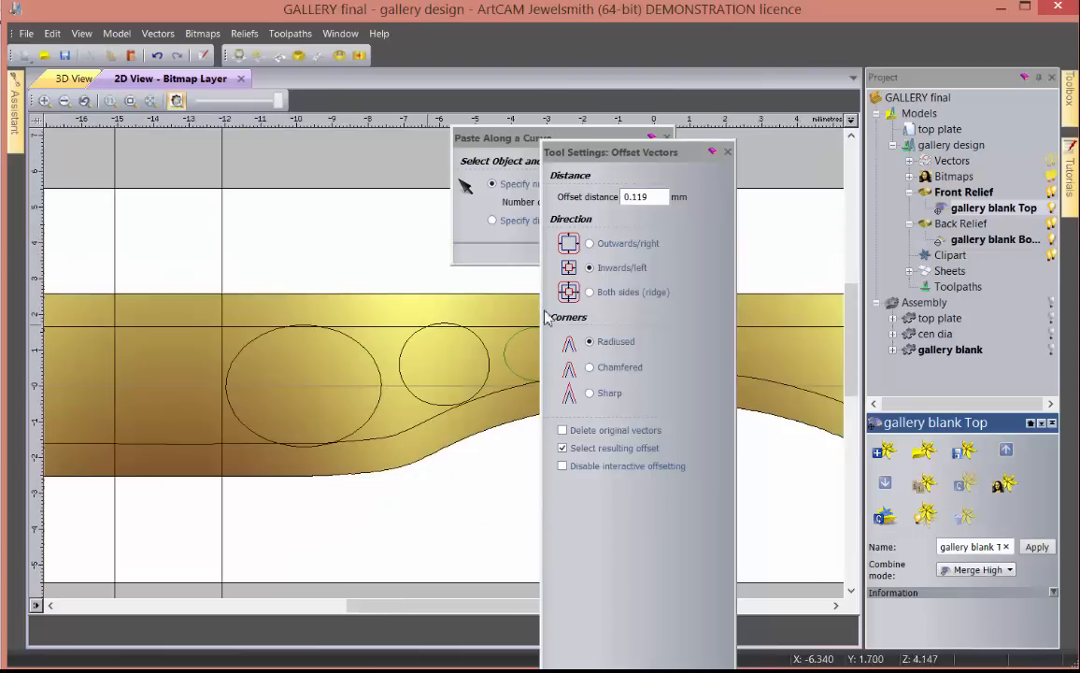
left_click(728, 151)
- Nudge the third circle from the left about 0.15 mm to the left to even out the spacing
left_click(503, 348)
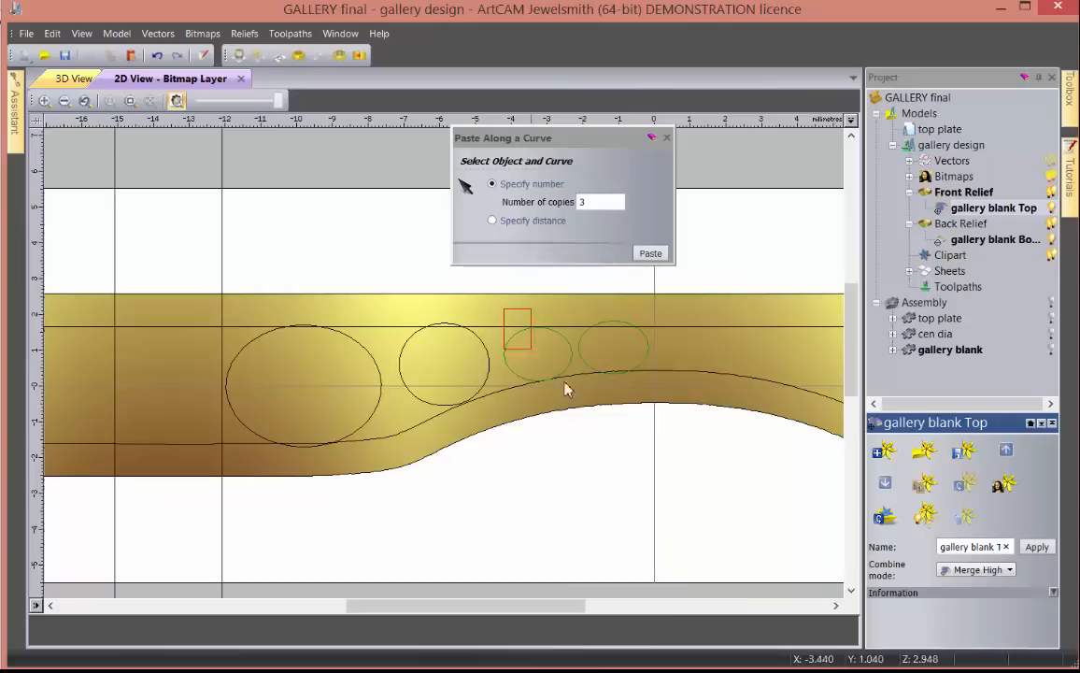
key("Left")
key("Left")
key("Left")
key("Left")
key("Left")
key("Left")
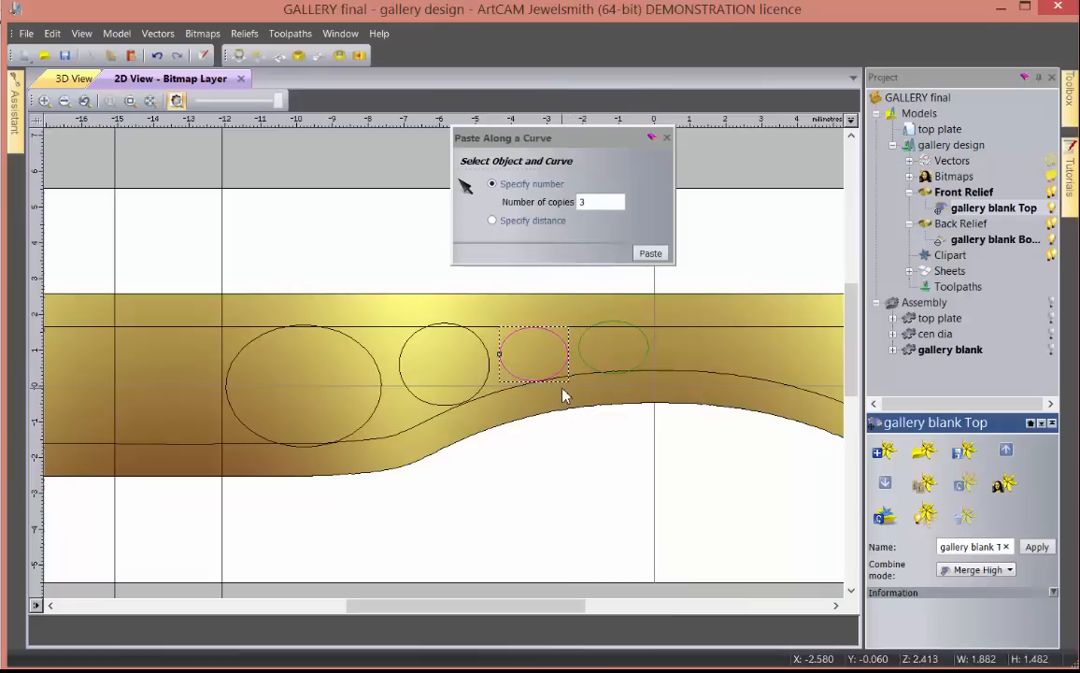
- Nudge the second-largest circle about 0.1 mm down to align its top with the upper boundary line
left_click(485, 396)
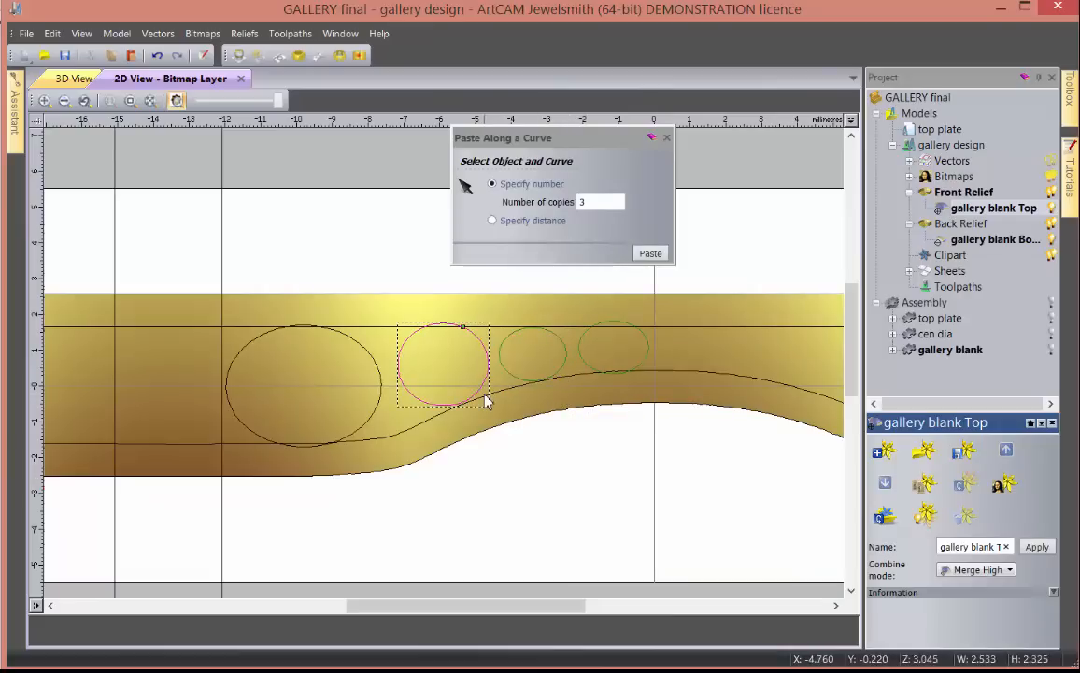
key("Down")
key("Down")
key("Down")
key("Down")
key("Down")
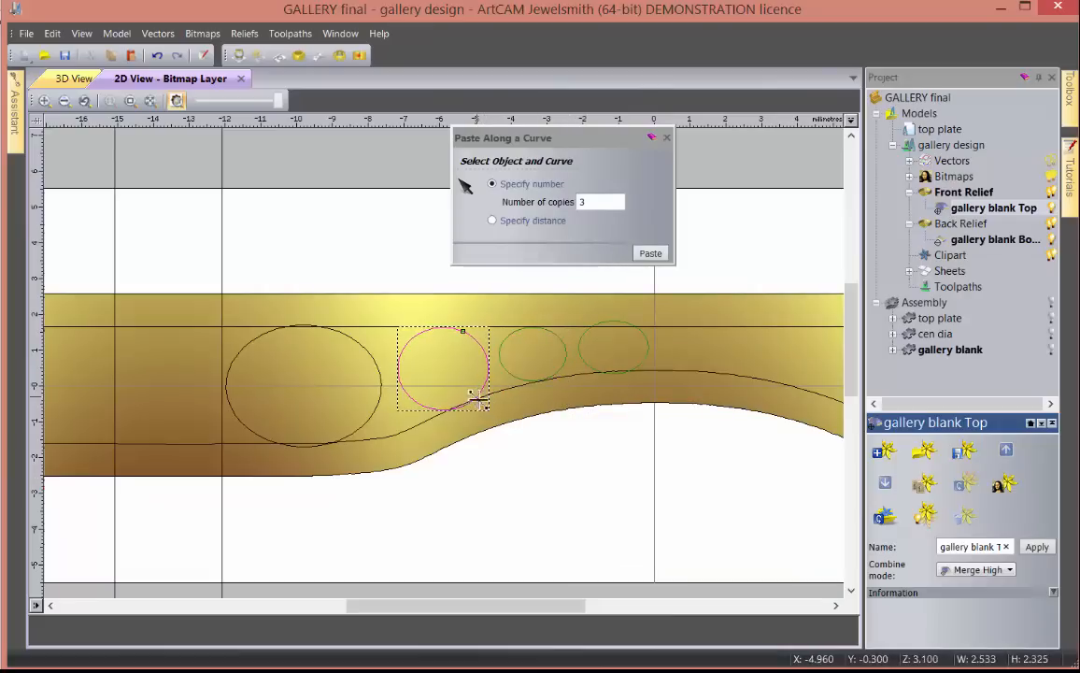
left_click(366, 353)
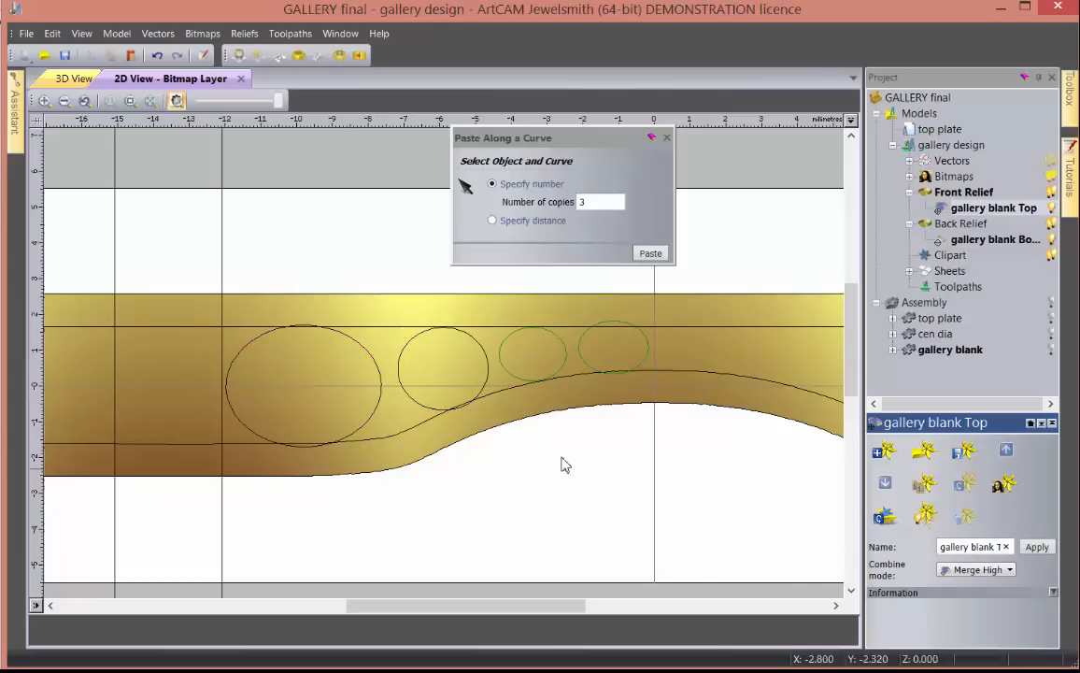
- Mirror all four circles horizontally across the model, keeping the originals as copies
scroll(446, 436, "down", 2)
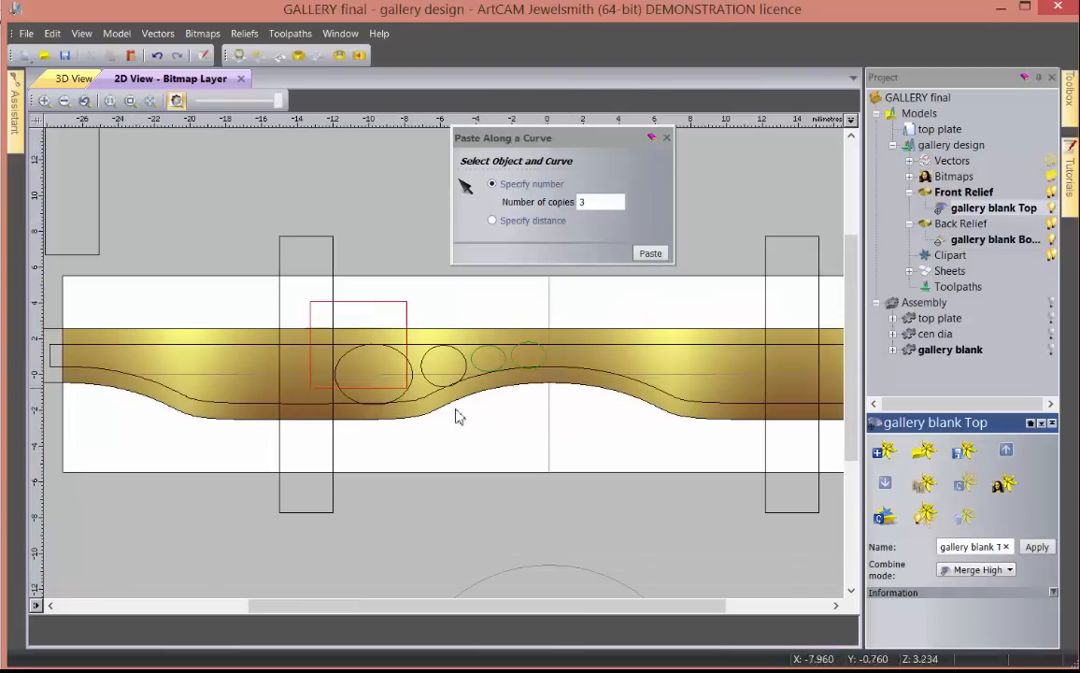
left_click_drag(457, 416, 548, 446)
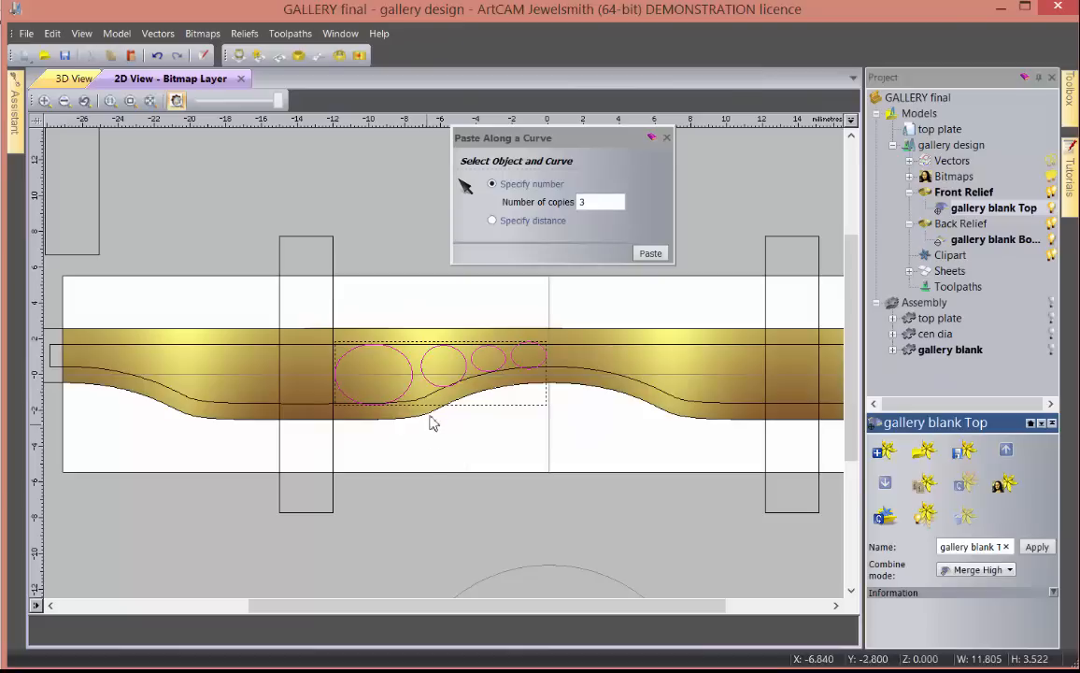
right_click(430, 423)
left_click(467, 337)
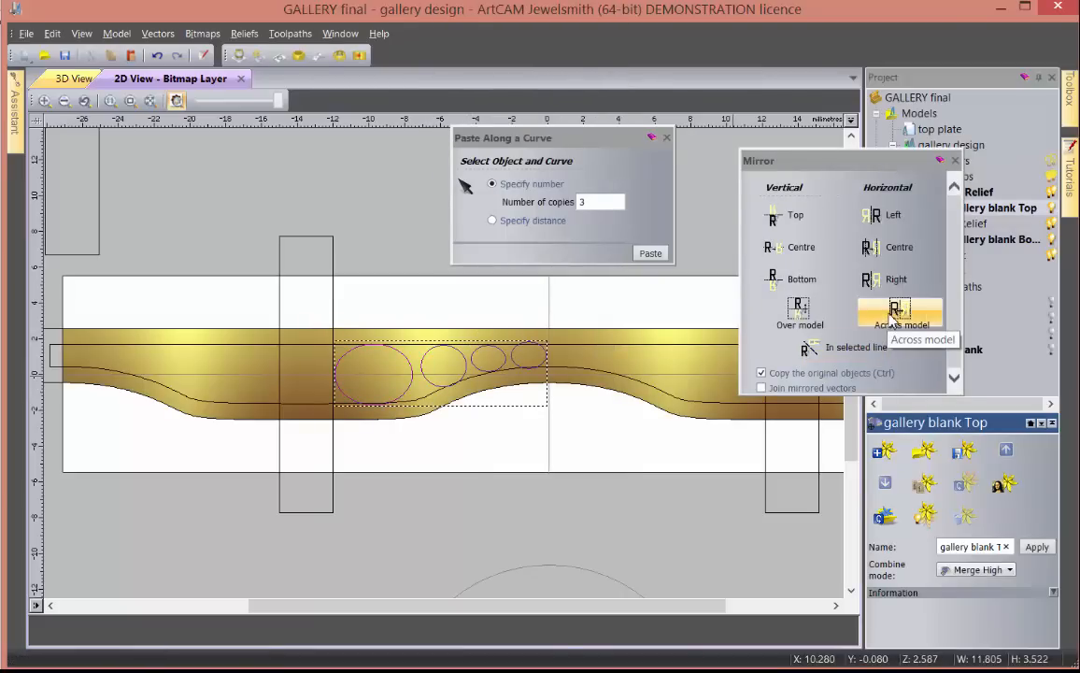
left_click(894, 313)
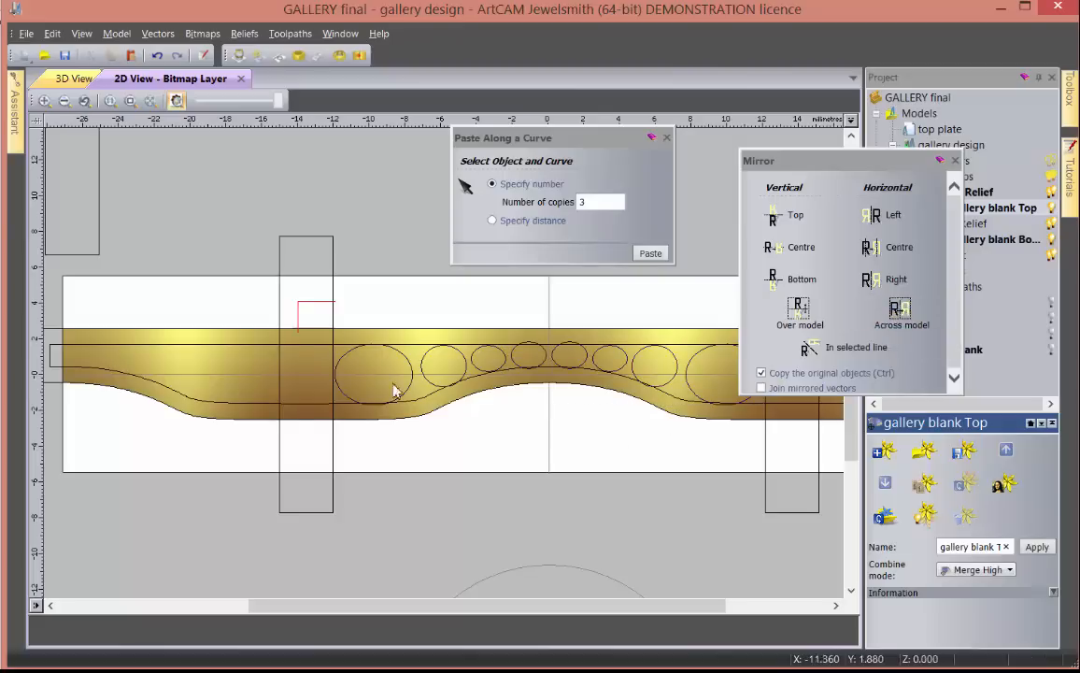
- Group the eight circles between the columns and move the group into the empty area below the gallery
left_click_drag(393, 390, 766, 465)
right_click(466, 357)
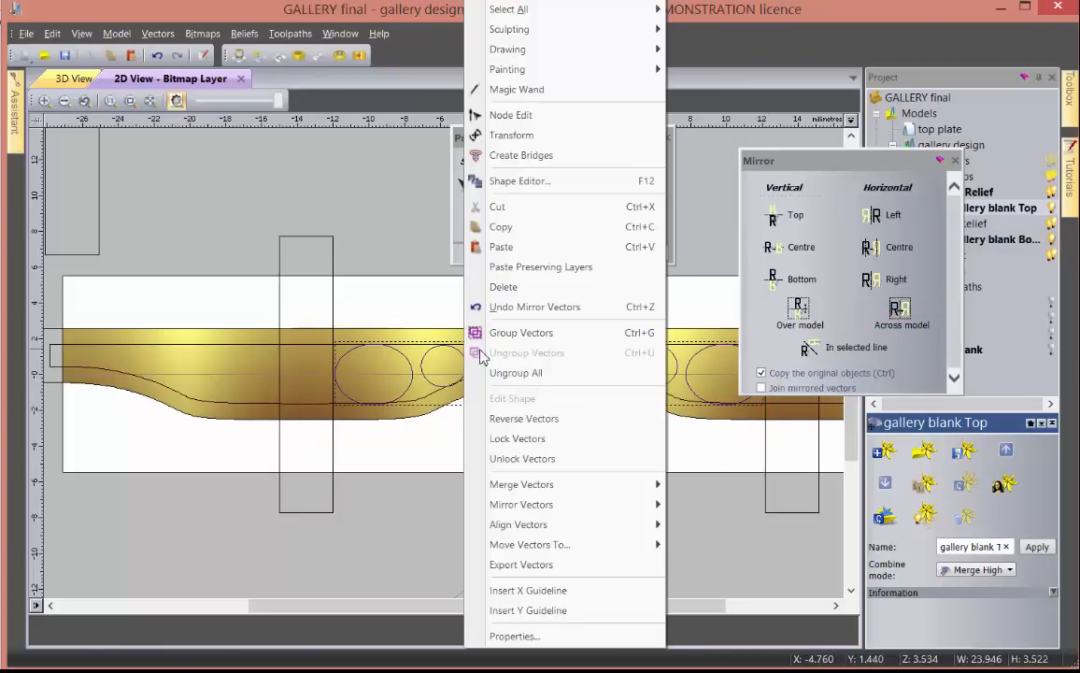
left_click(525, 342)
left_click_drag(416, 337, 288, 527)
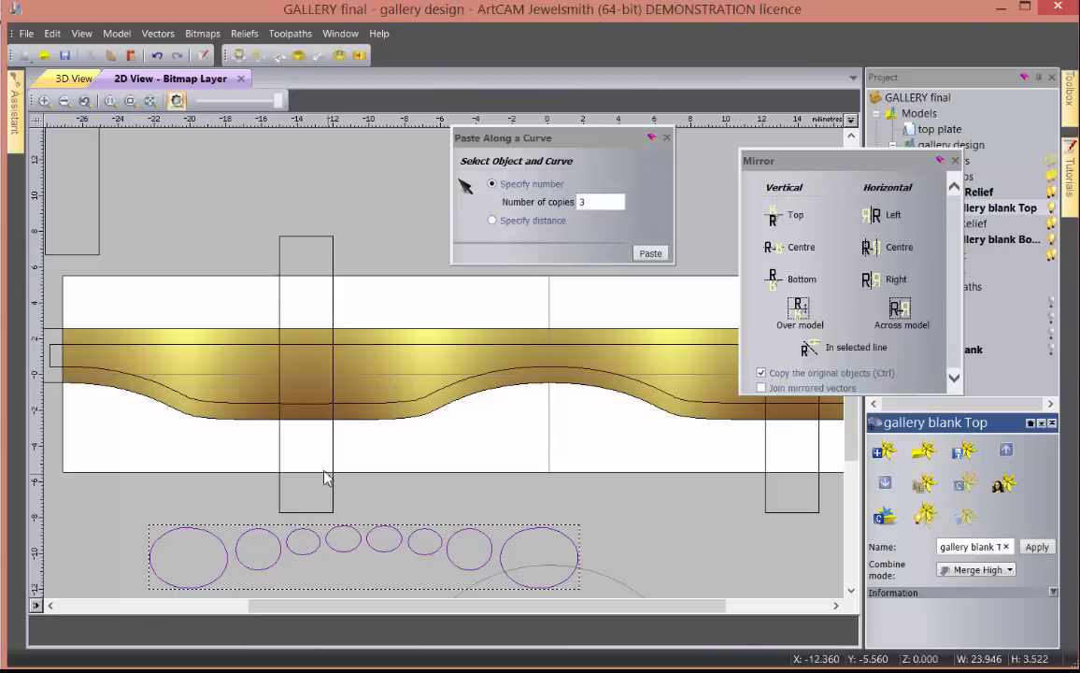
- Paste 3 copies of the circle group along the gallery's horizontal centre line
left_click(241, 383, "shift")
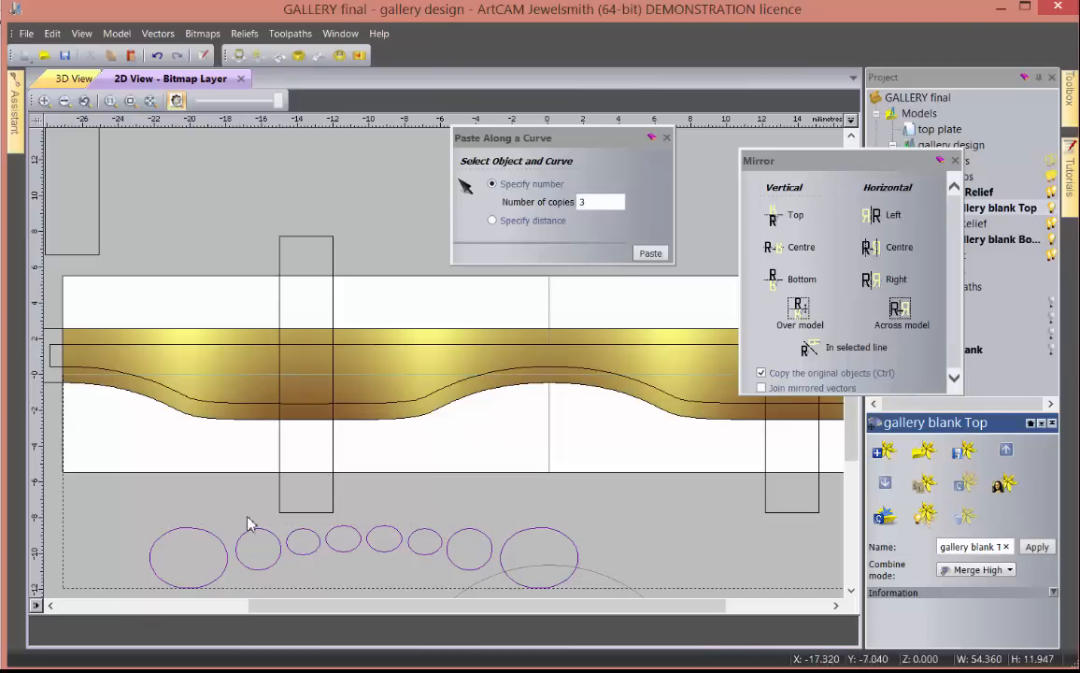
left_click(651, 253)
scroll(478, 424, "down", 2)
scroll(479, 423, "down", 1)
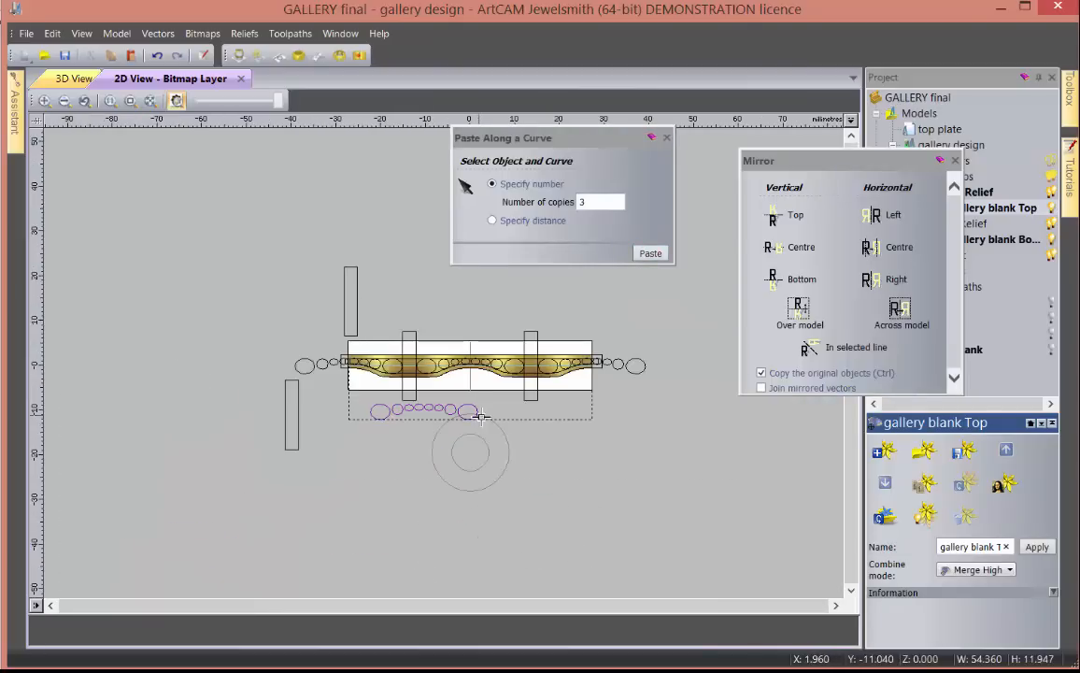
scroll(403, 453, "down", 1)
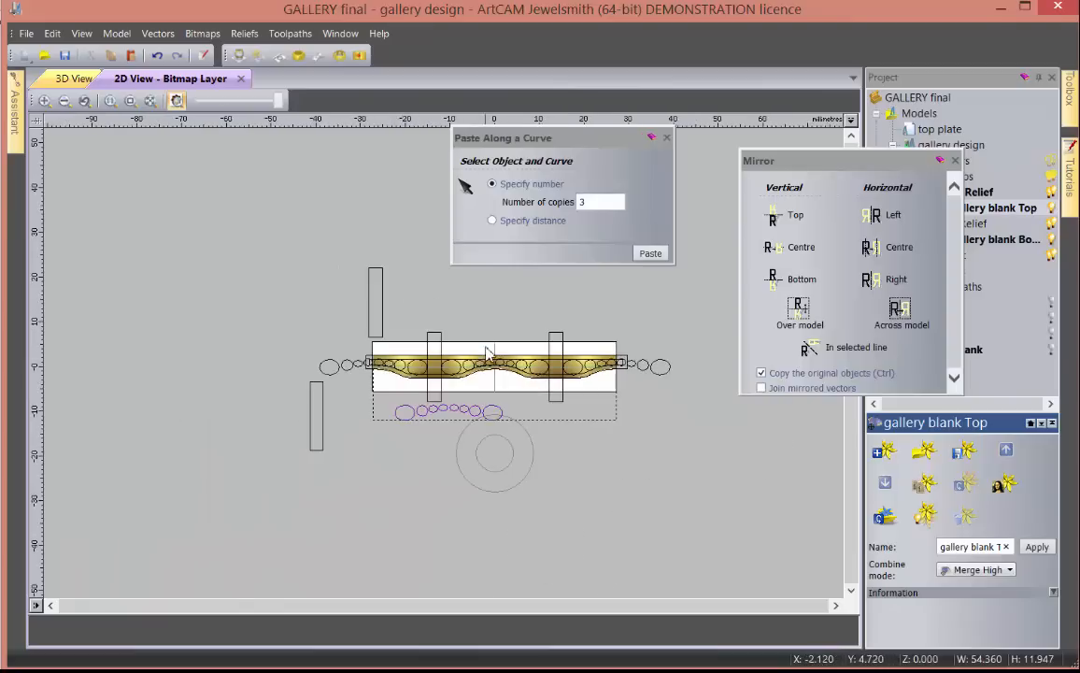
scroll(482, 359, "up", 4)
scroll(341, 428, "down", 1)
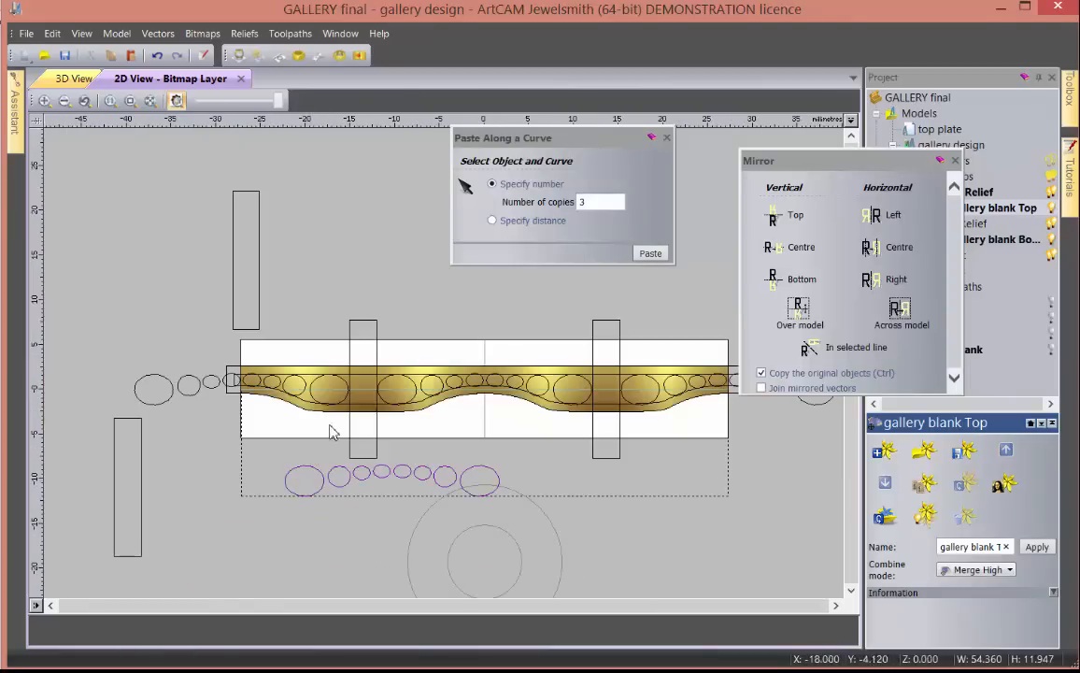
scroll(285, 393, "up", 1)
- Try to offset the pasted circle groups inwards by 0.65 mm, and undo that offset
left_click(291, 381)
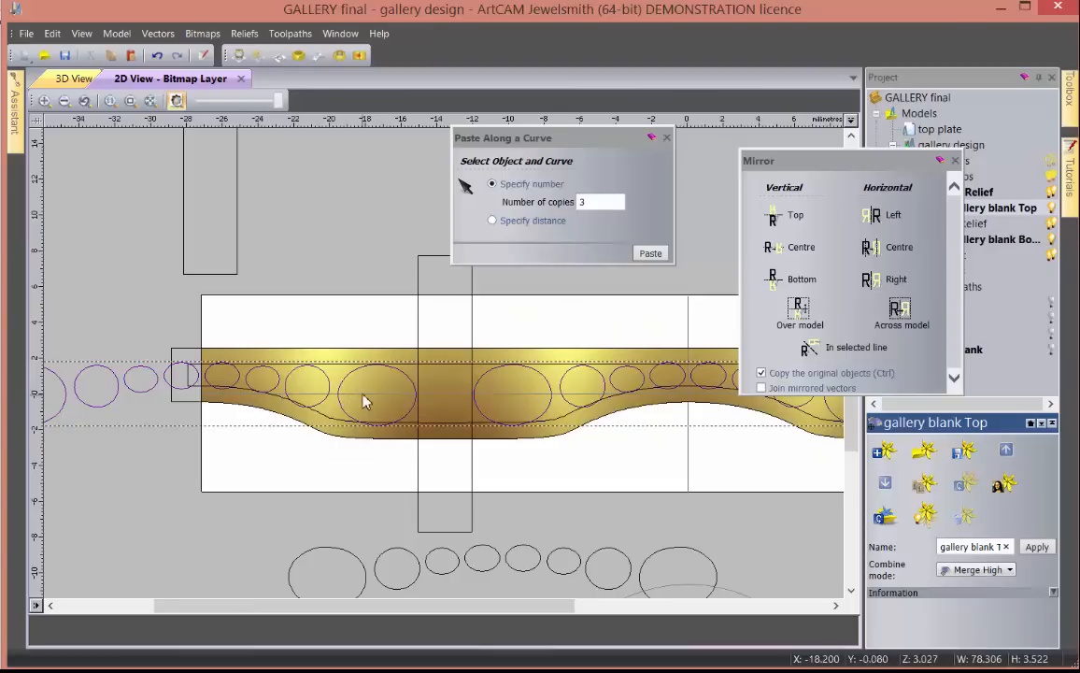
scroll(365, 399, "up", 2)
left_click_drag(361, 400, 360, 396)
key("o")
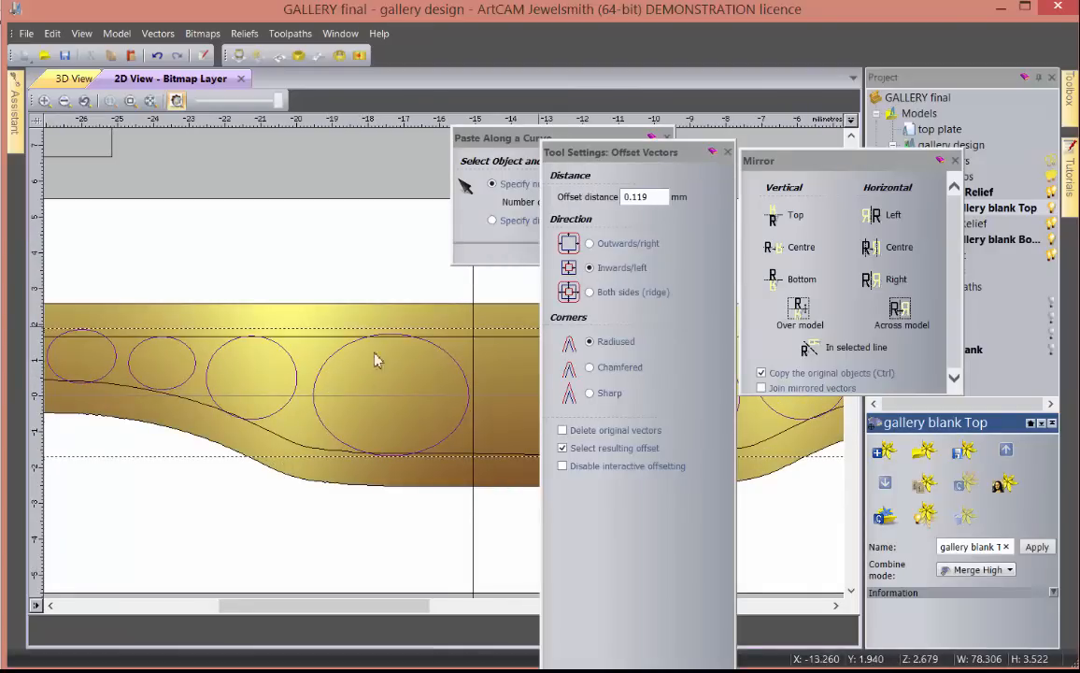
double_click(667, 196)
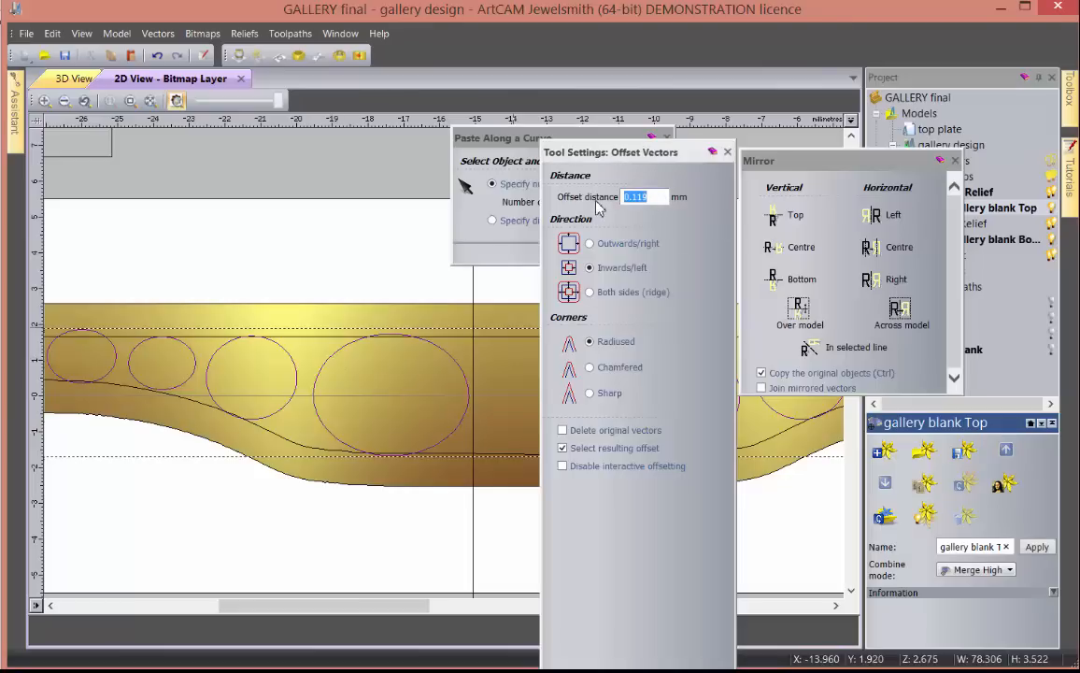
type(".65")
key("Return")
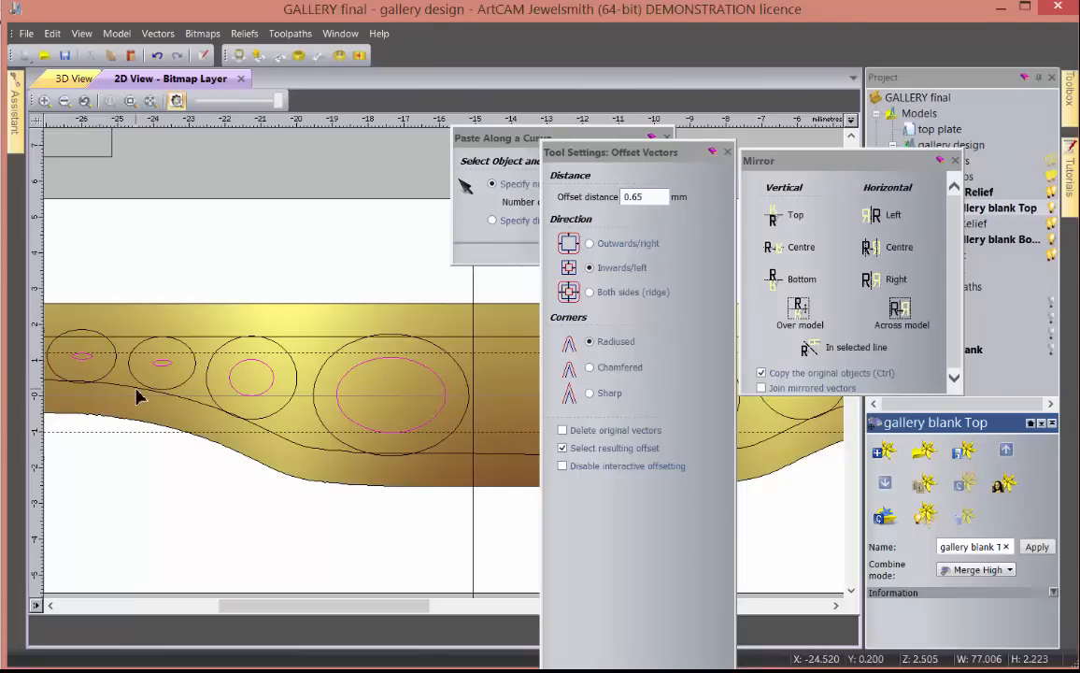
scroll(137, 393, "down", 2)
scroll(278, 366, "up", 4)
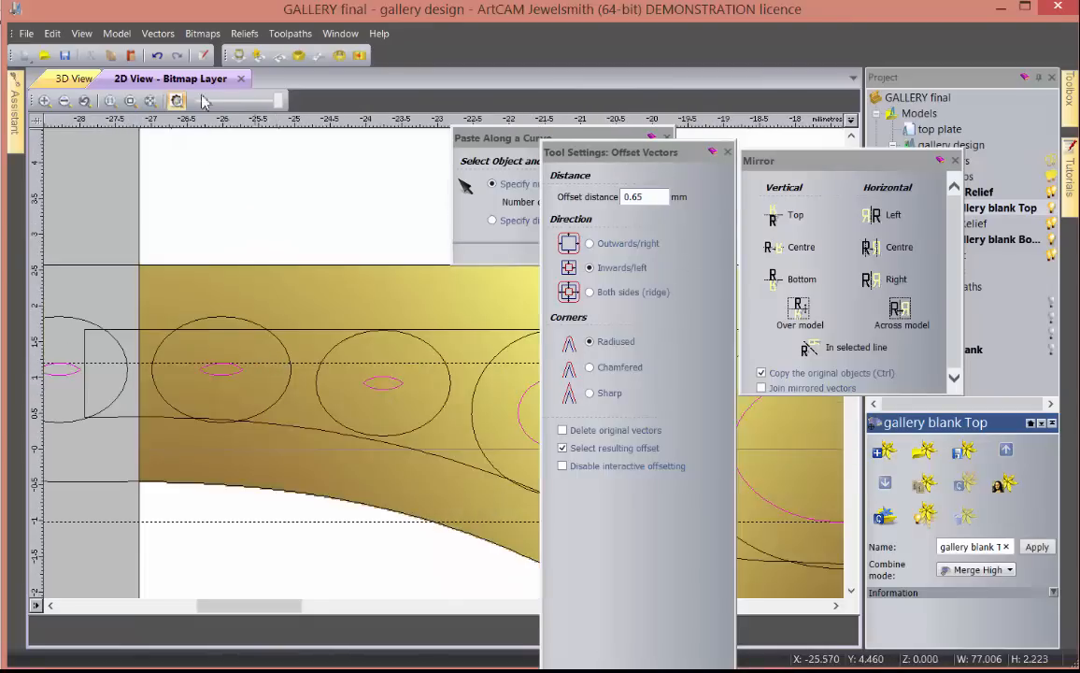
left_click(157, 55)
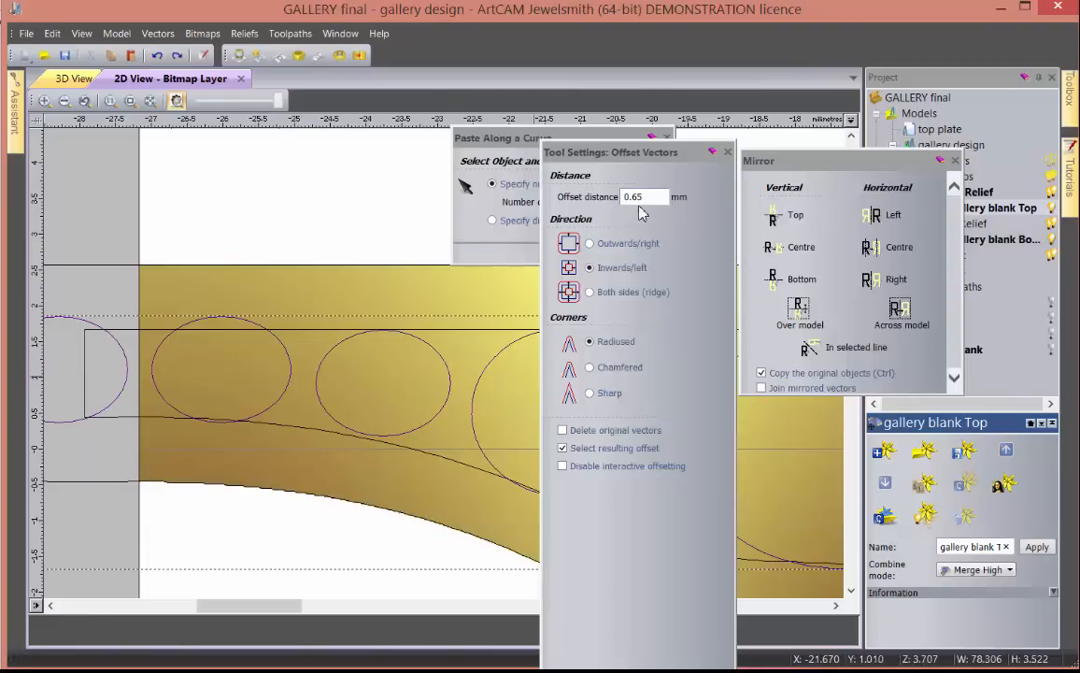
- Offset the pasted circle groups inwards by 0.5 mm with radiused corners, keeping the original circles
left_click_drag(656, 197, 567, 199)
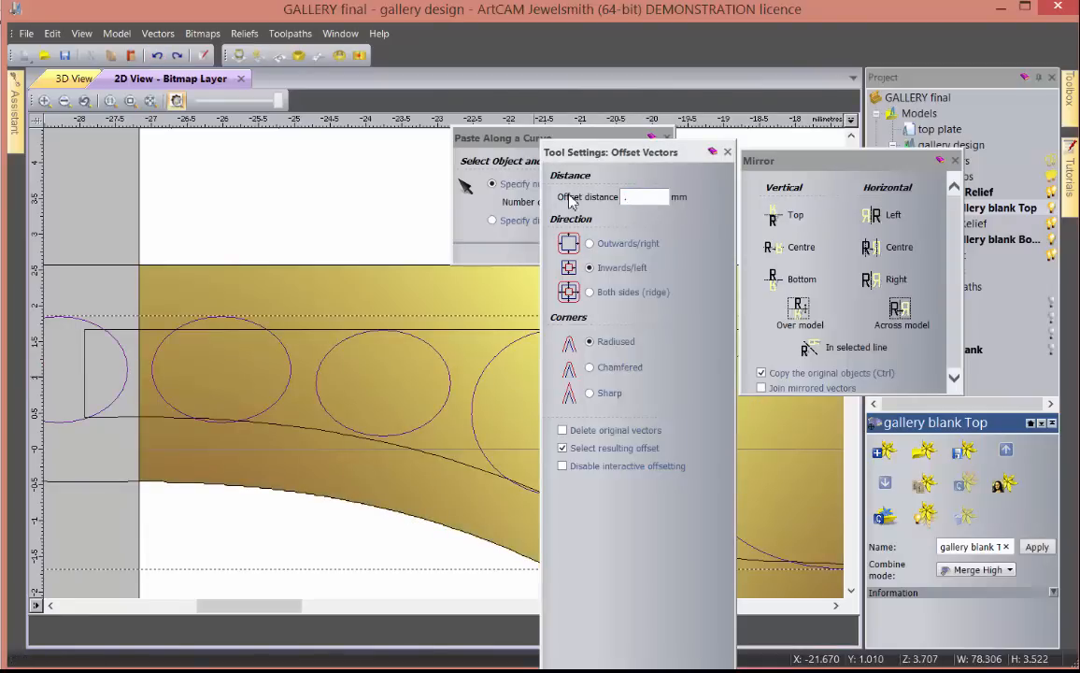
type(".5")
key("Return")
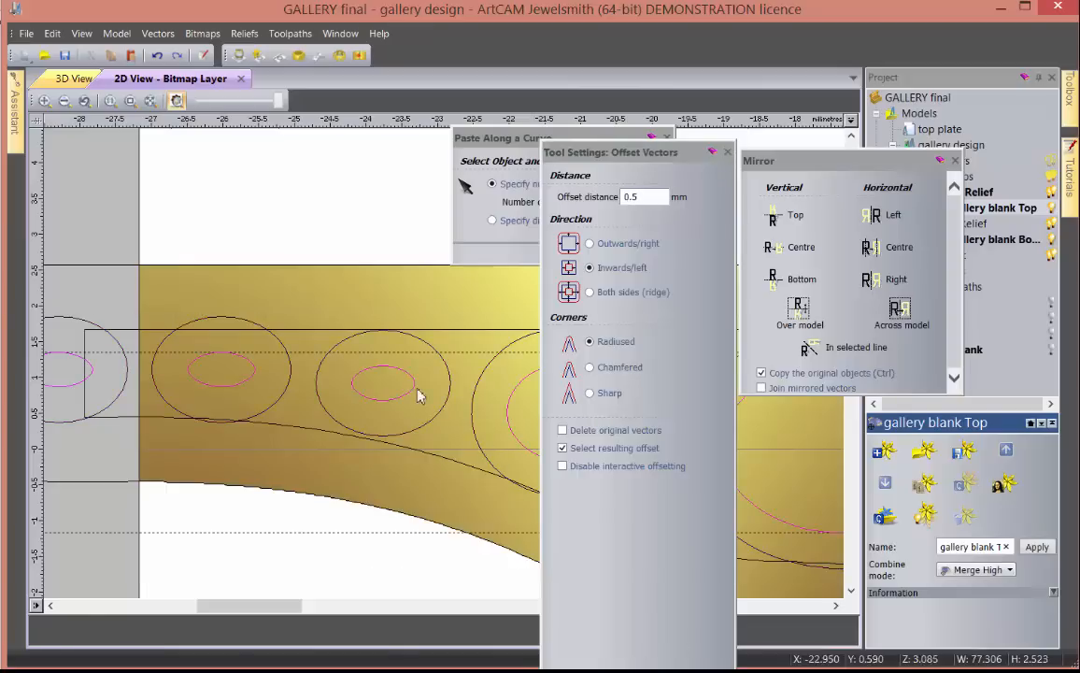
- Group the resulting inner circles, close the offset settings and clear the selection
right_click(385, 378)
left_click(445, 334)
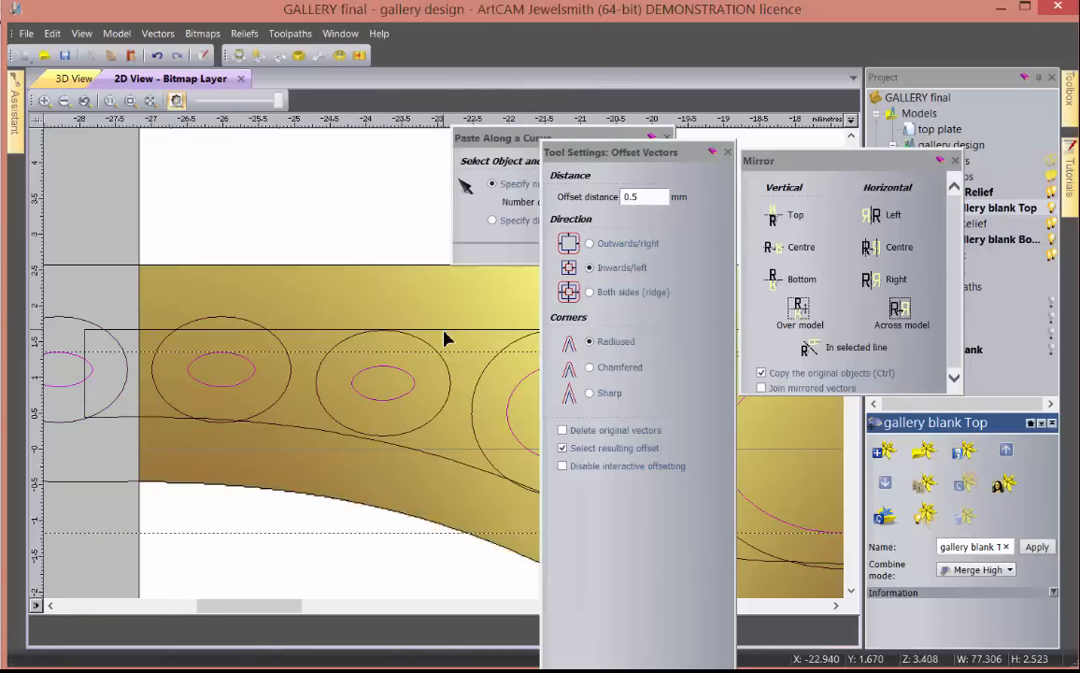
left_click(725, 152)
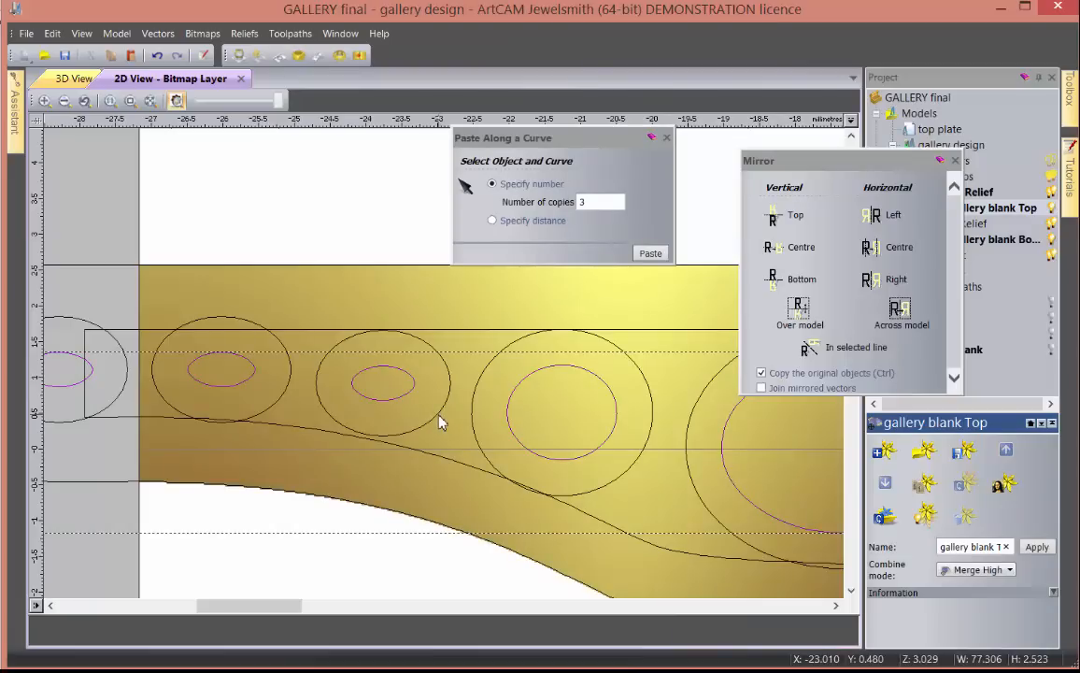
left_click(354, 376)
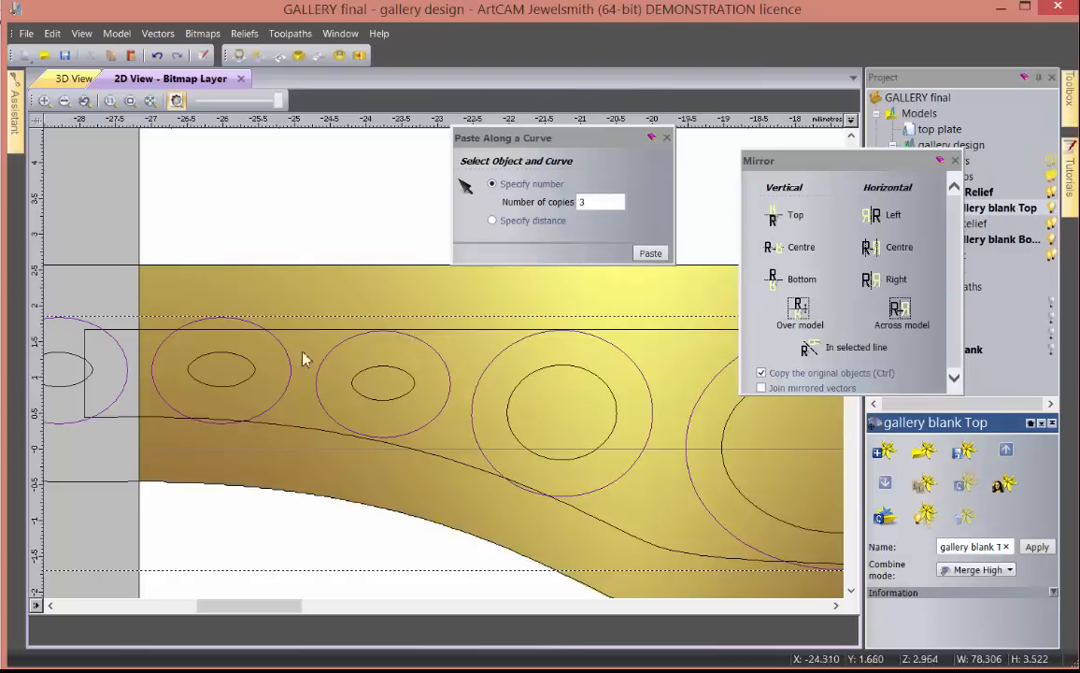
left_click(334, 502)
scroll(355, 481, "down", 2)
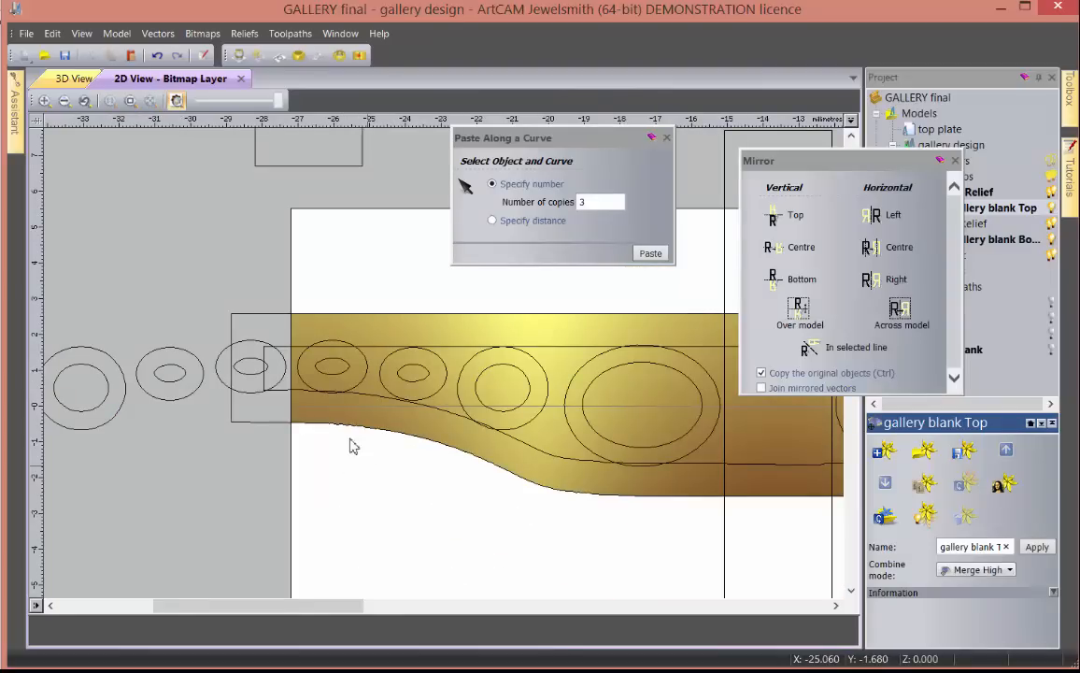
- Hide the relief preview in the 2D view and flood fill the inner gallery boundary vector with cyan
scroll(353, 446, "down", 3)
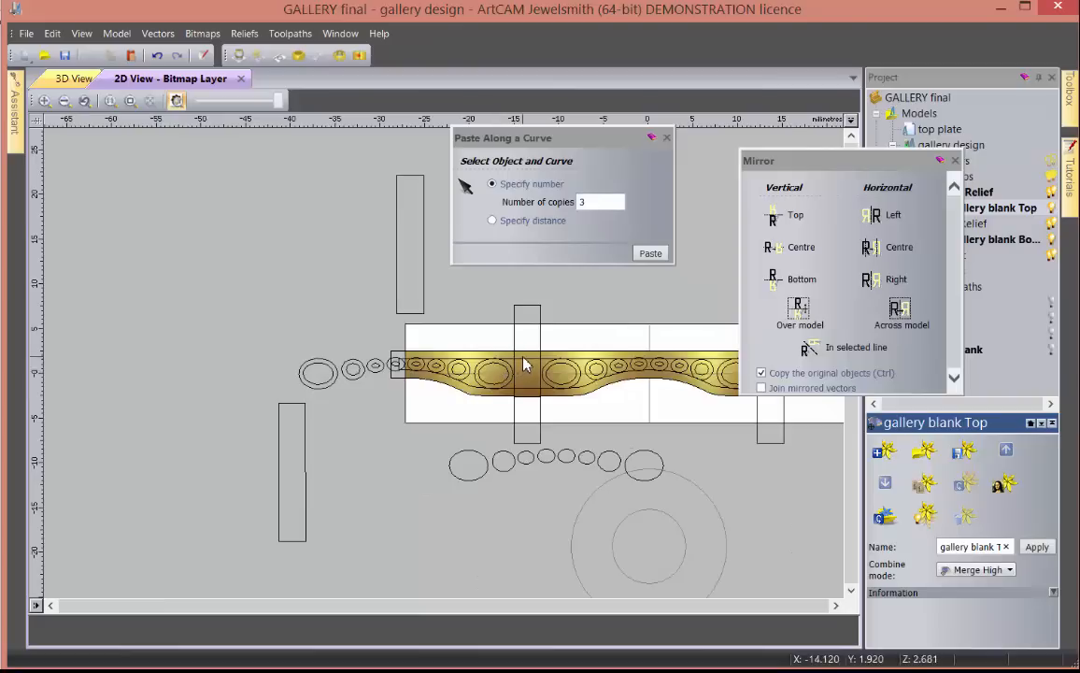
left_click(502, 390)
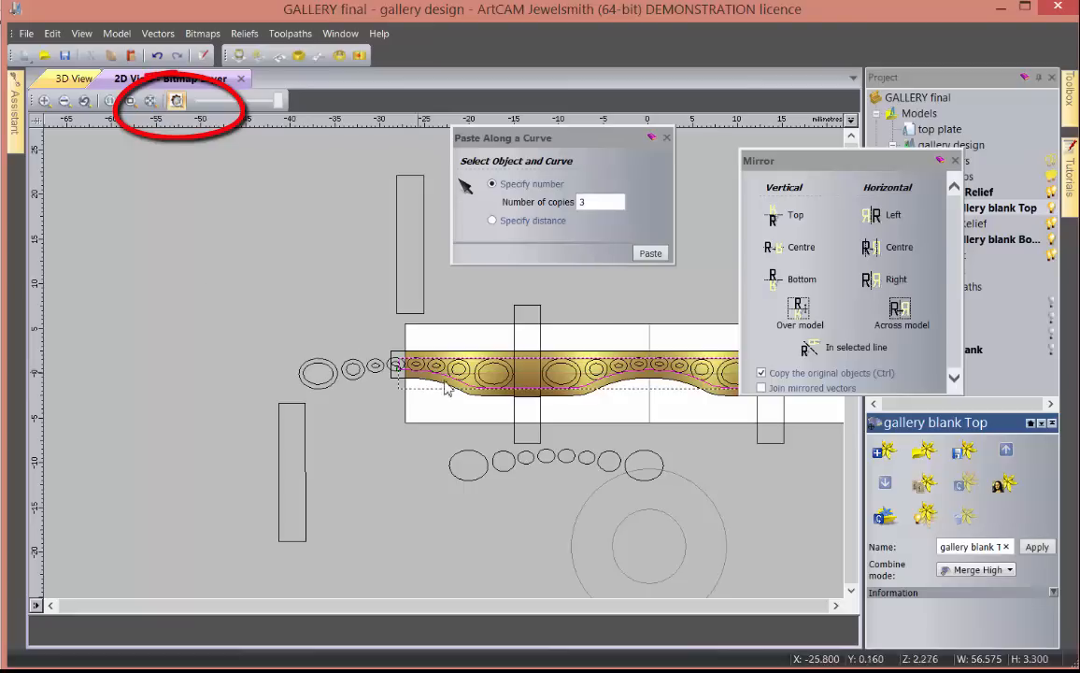
left_click(178, 103)
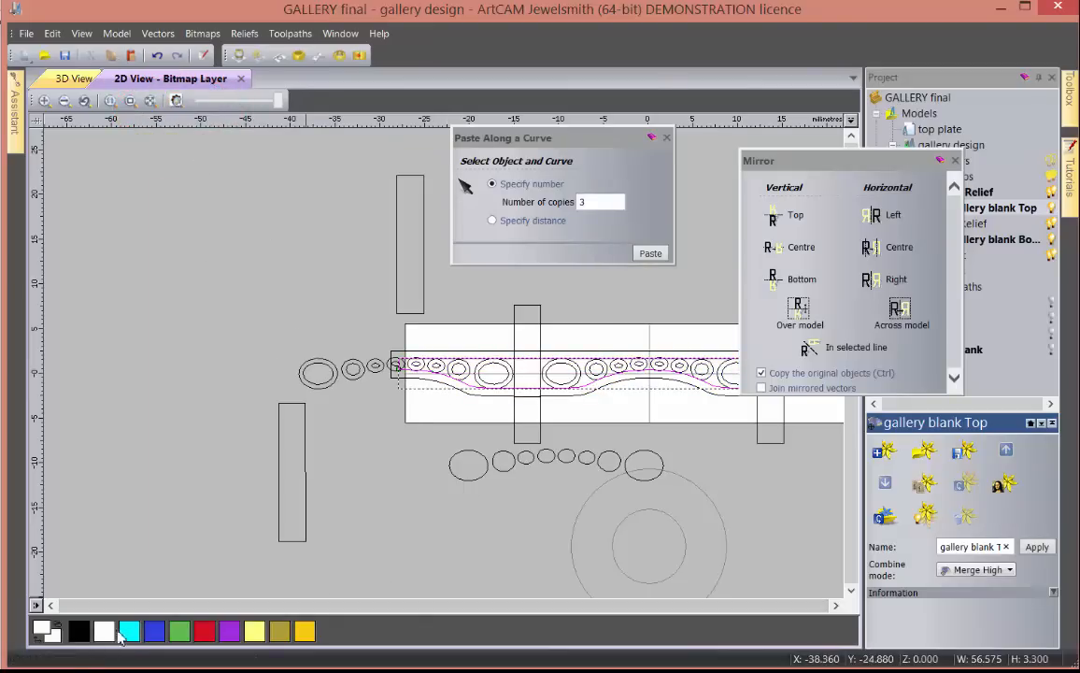
left_click(129, 634)
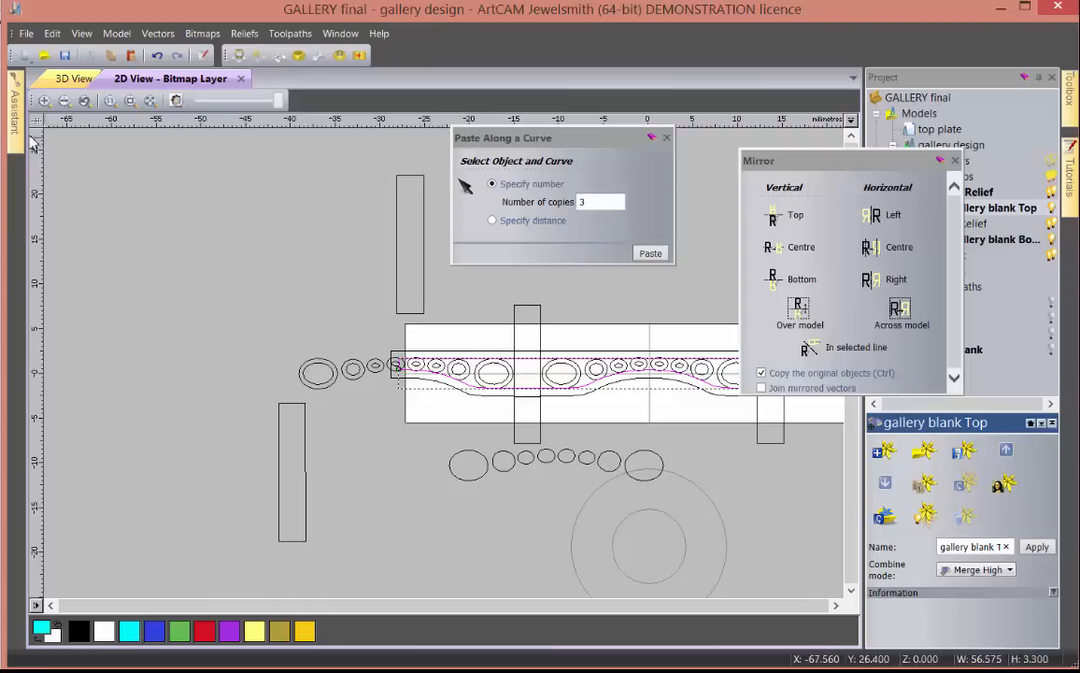
mouse_move(20, 129)
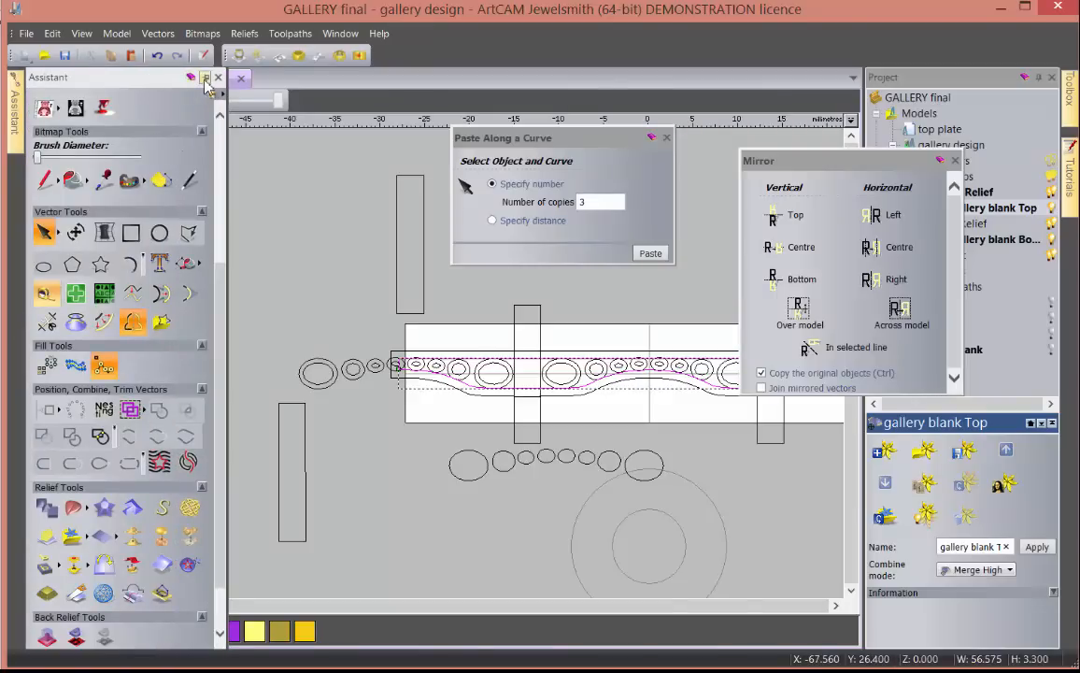
left_click(206, 79)
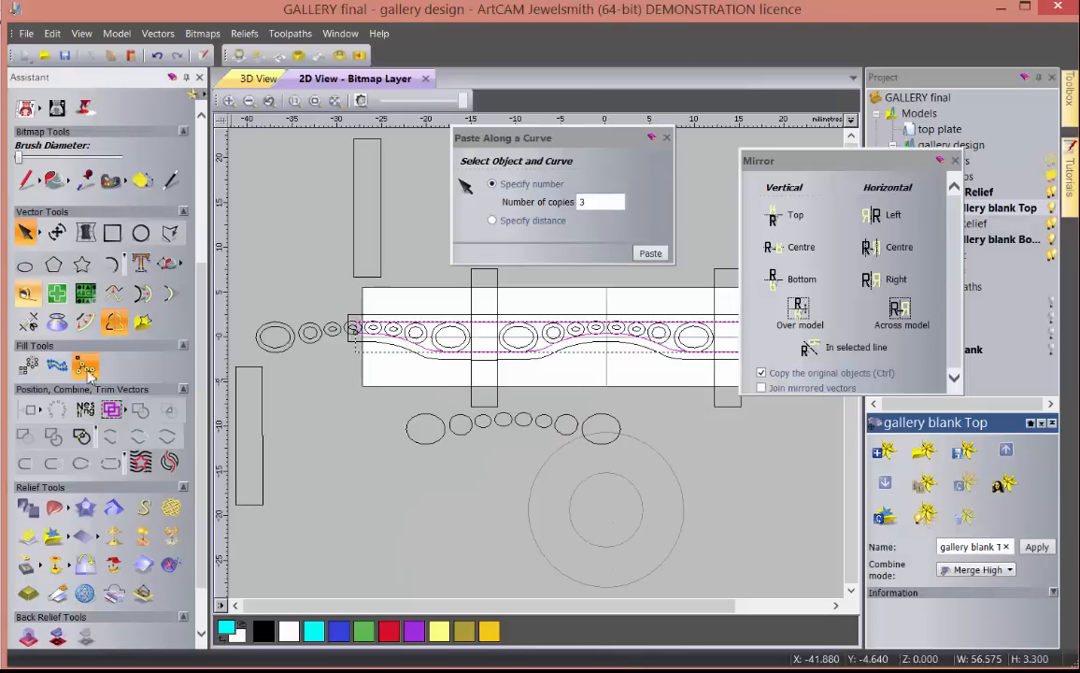
left_click(170, 265)
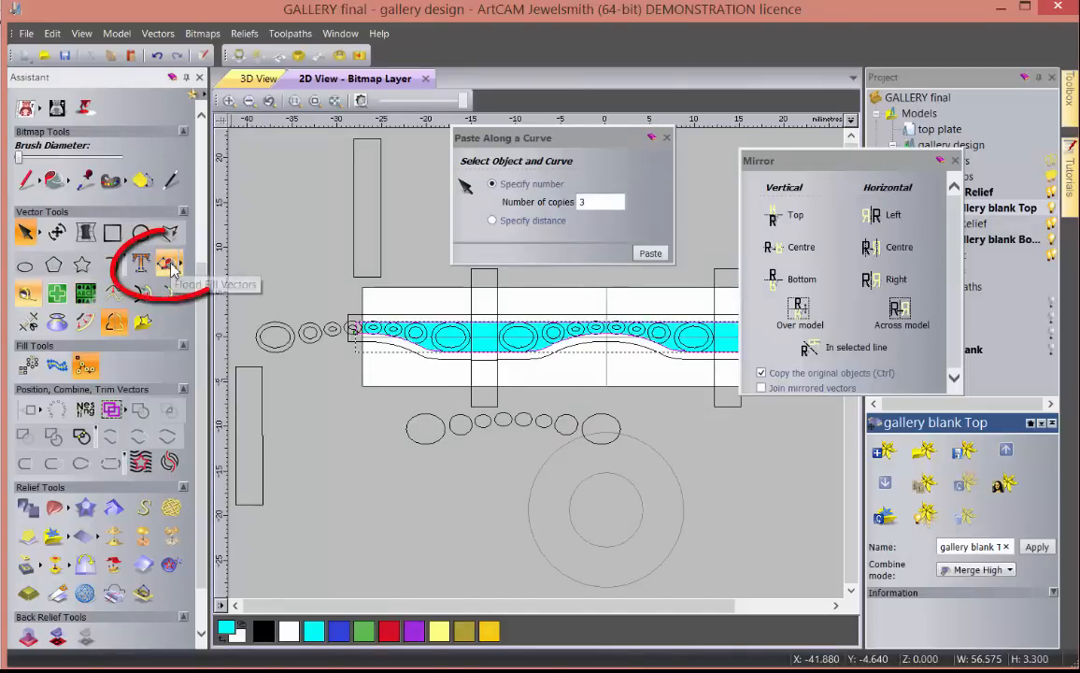
left_click(474, 304)
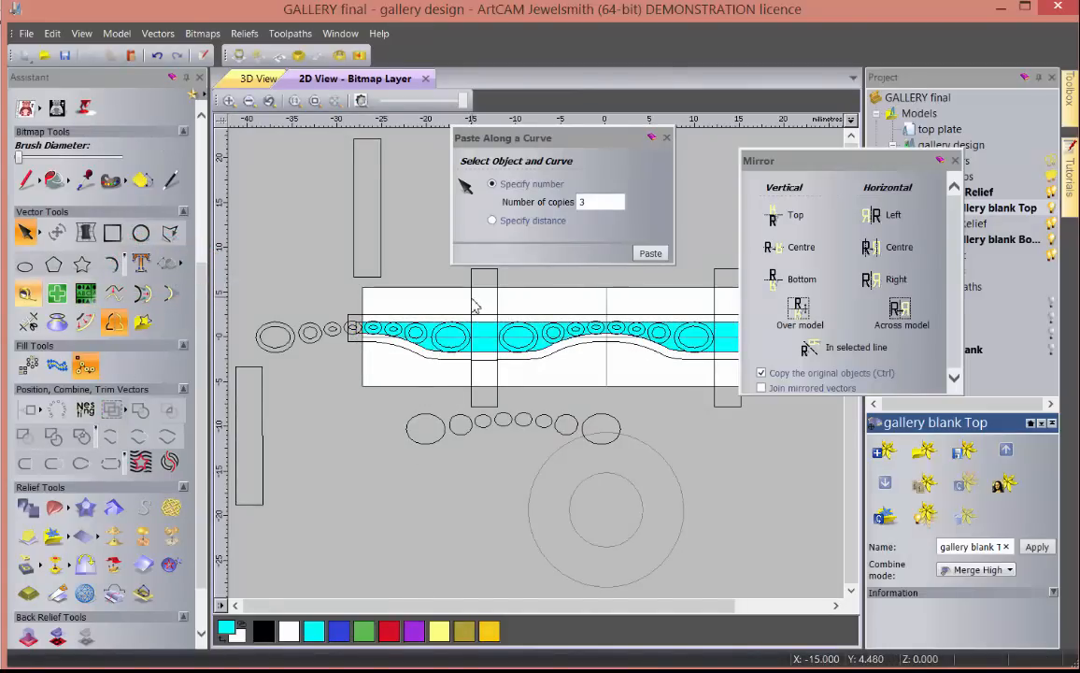
- Flood fill the column rectangles and the rings between the outer and inner circles with red
left_click(470, 359)
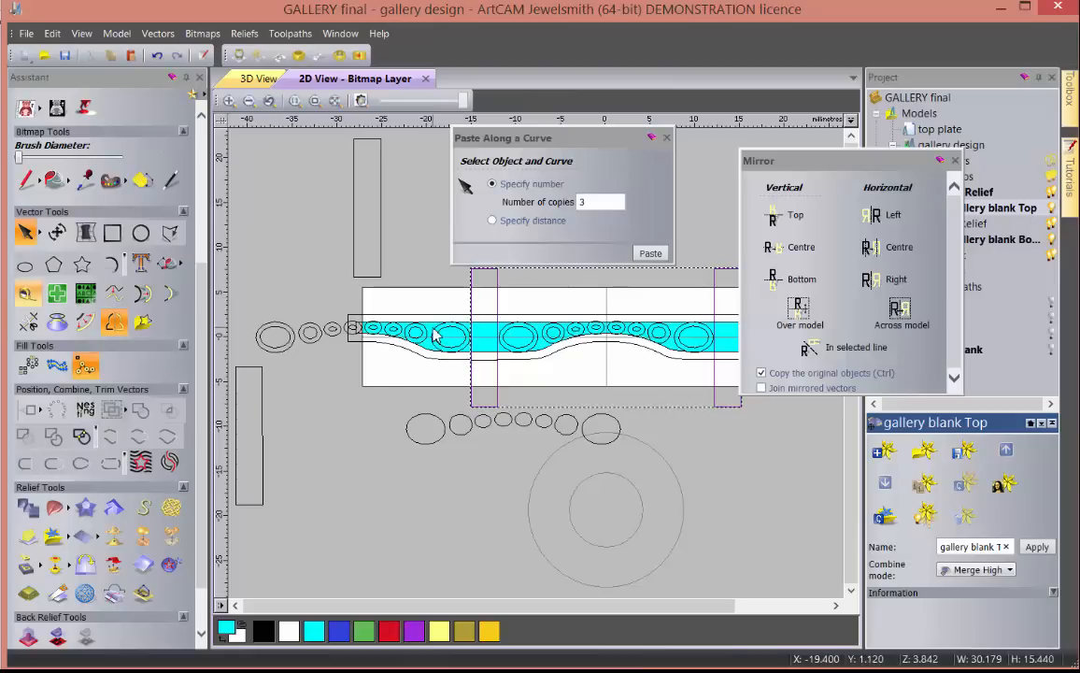
left_click(439, 339, "shift")
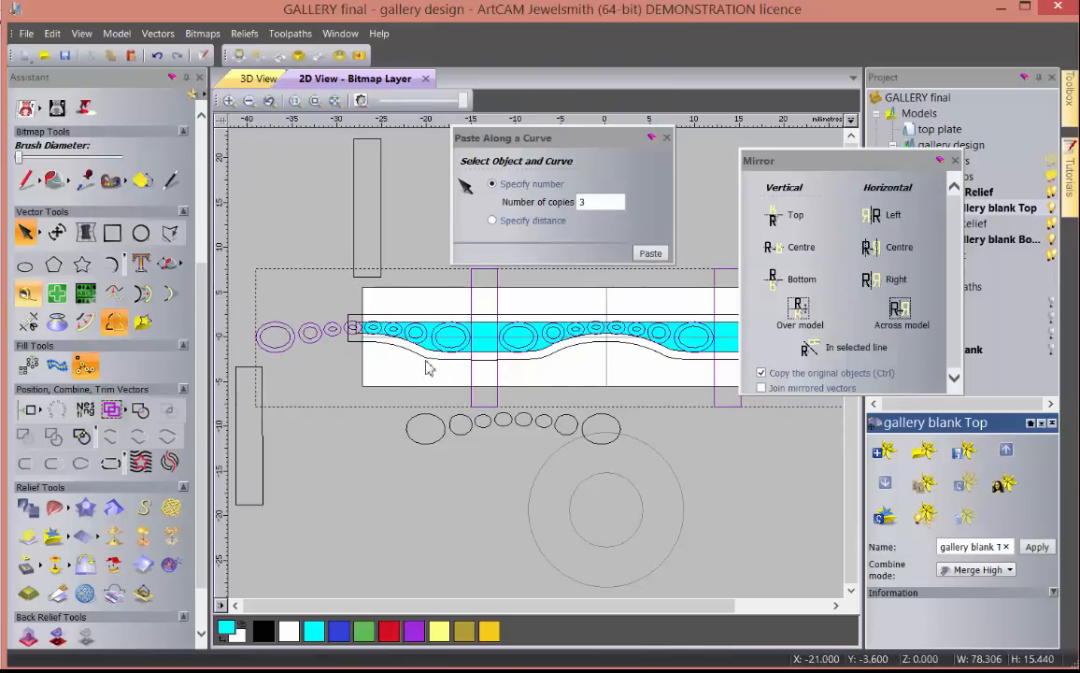
scroll(425, 366, "up", 4)
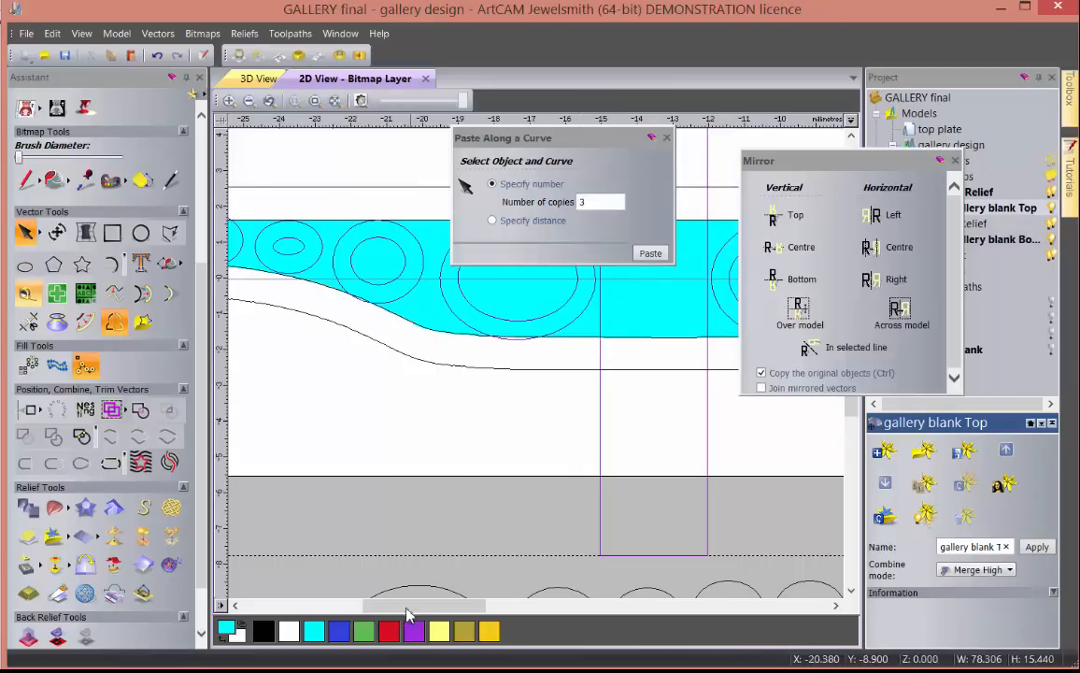
left_click(389, 631)
left_click(169, 266)
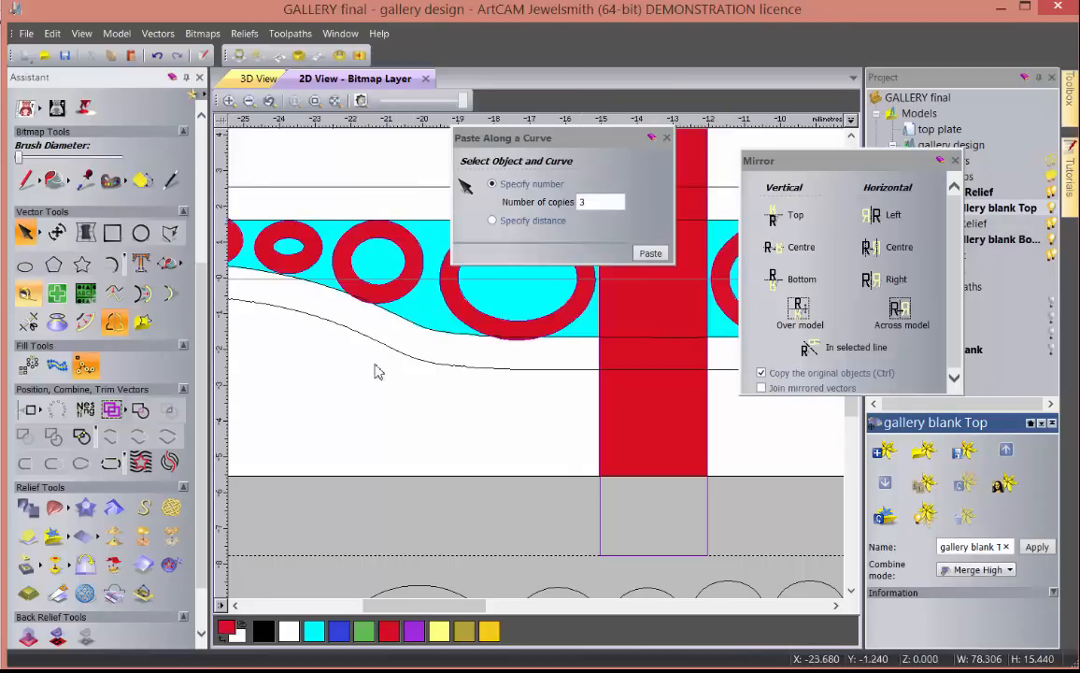
left_click(452, 417)
scroll(461, 411, "down", 2)
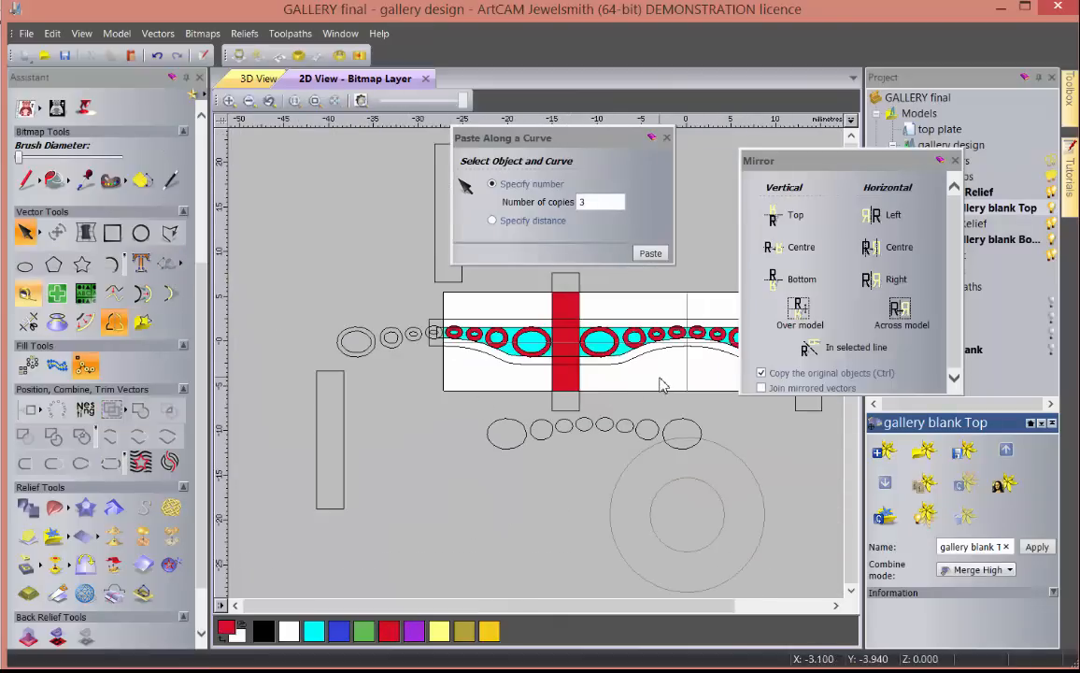
scroll(647, 338, "up", 2)
scroll(652, 350, "down", 2)
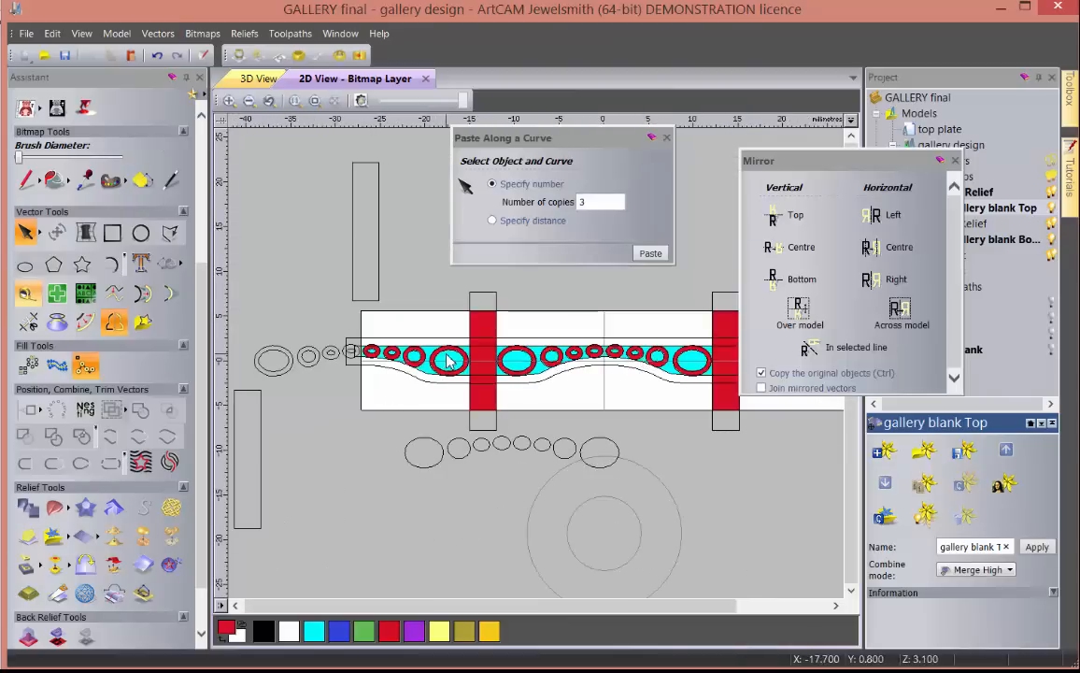
- Cut the cyan areas into the gallery blank Top relief with a square profile at 49 degrees in Subtract mode
double_click(449, 362)
key("F3")
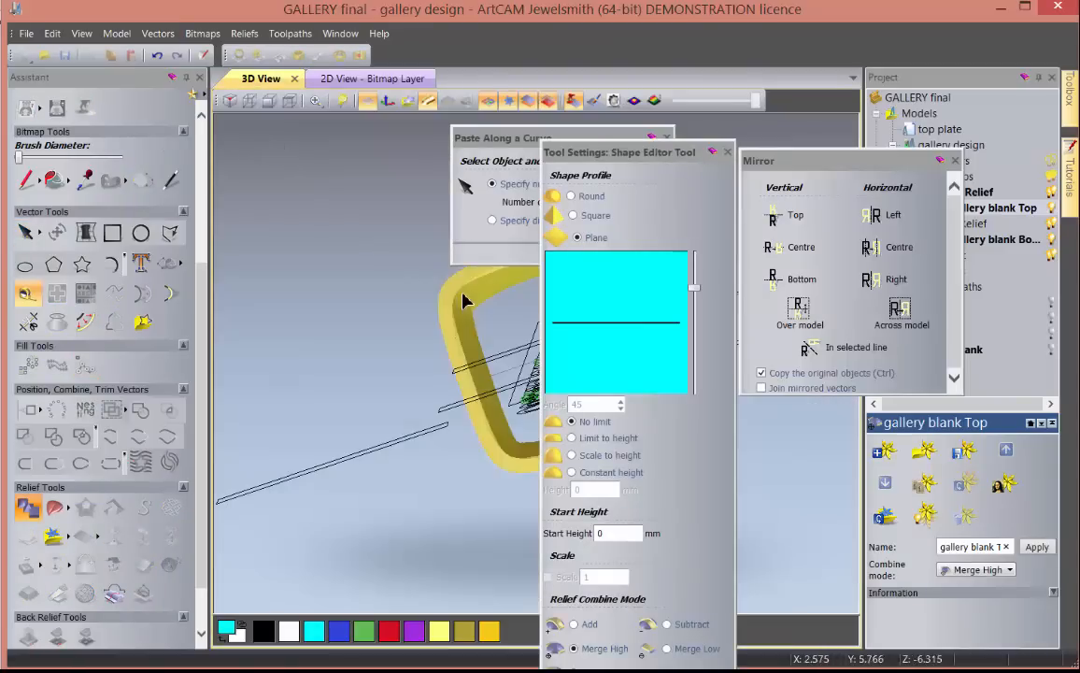
left_click(573, 215)
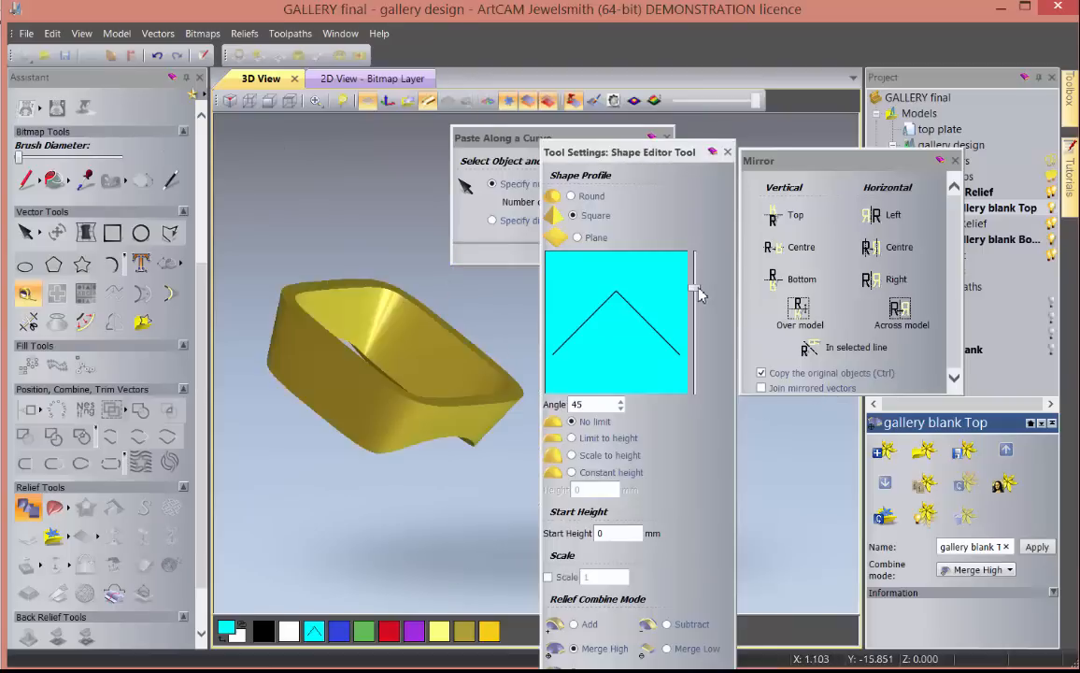
left_click_drag(696, 289, 696, 284)
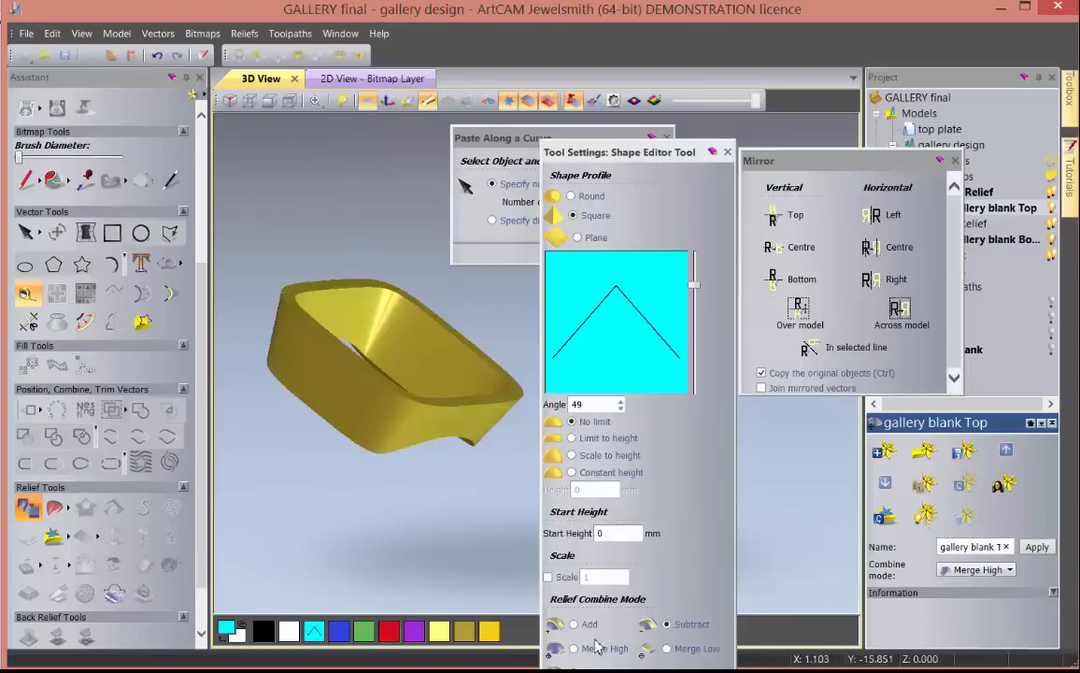
left_click_drag(441, 548, 400, 398)
scroll(403, 401, "up", 5)
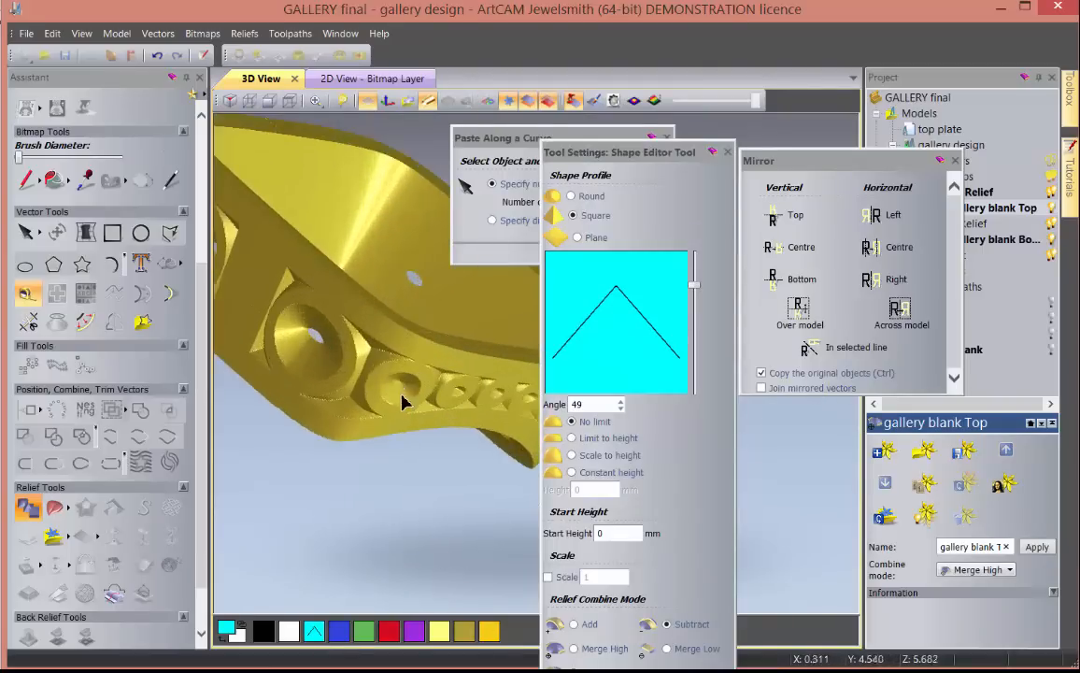
scroll(401, 402, "down", 5)
left_click_drag(480, 482, 336, 288)
scroll(337, 327, "up", 4)
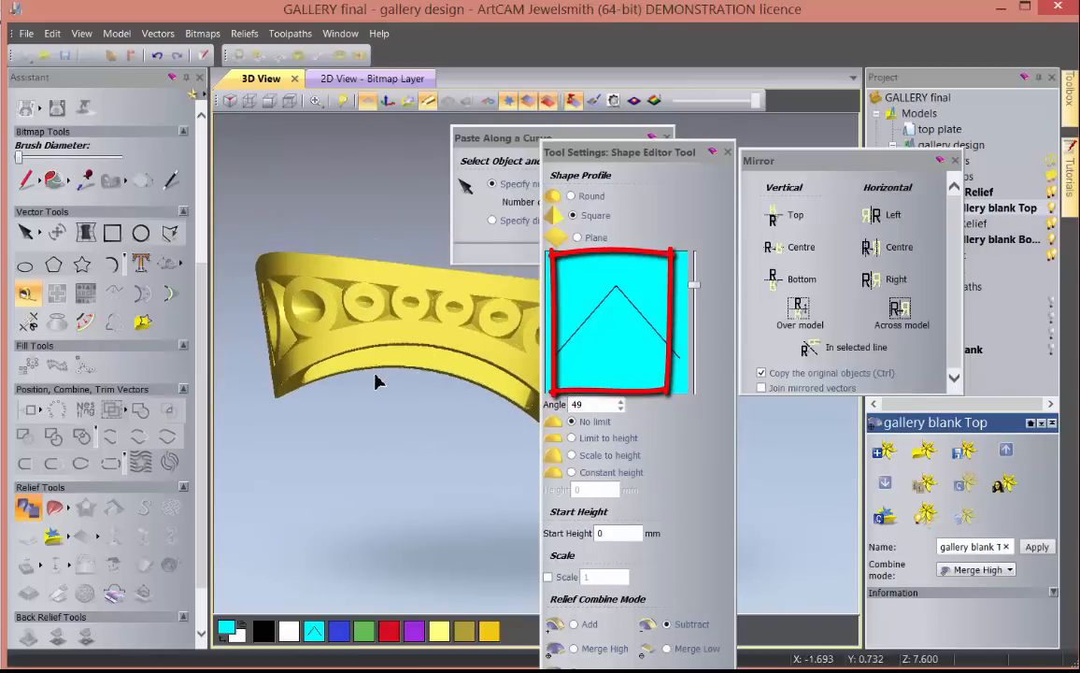
- Set the cyan areas' profile angle to 82 degrees for the subtraction and save the project
left_click_drag(696, 291, 686, 260)
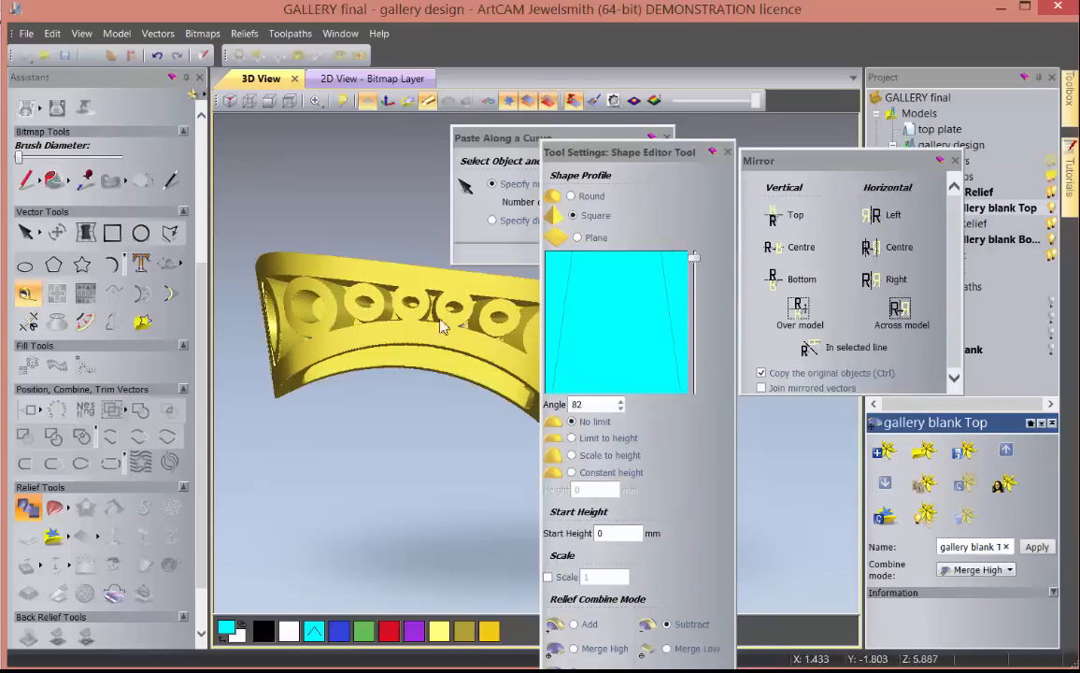
scroll(386, 345, "up", 5)
scroll(416, 355, "down", 3)
left_click_drag(415, 357, 466, 423)
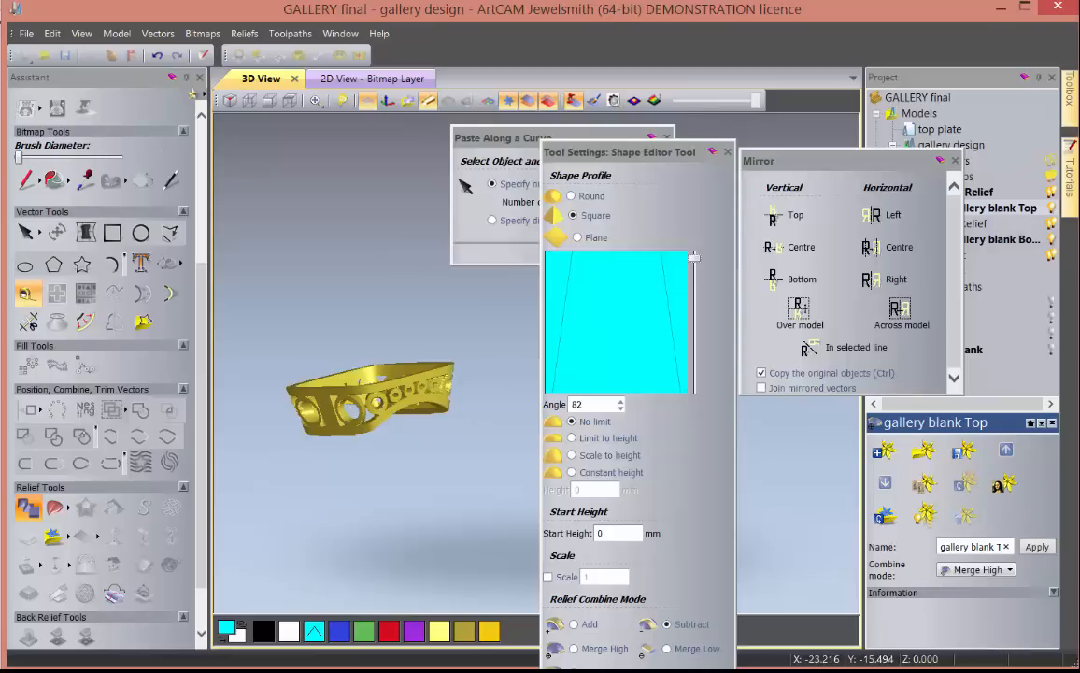
left_click(645, 669)
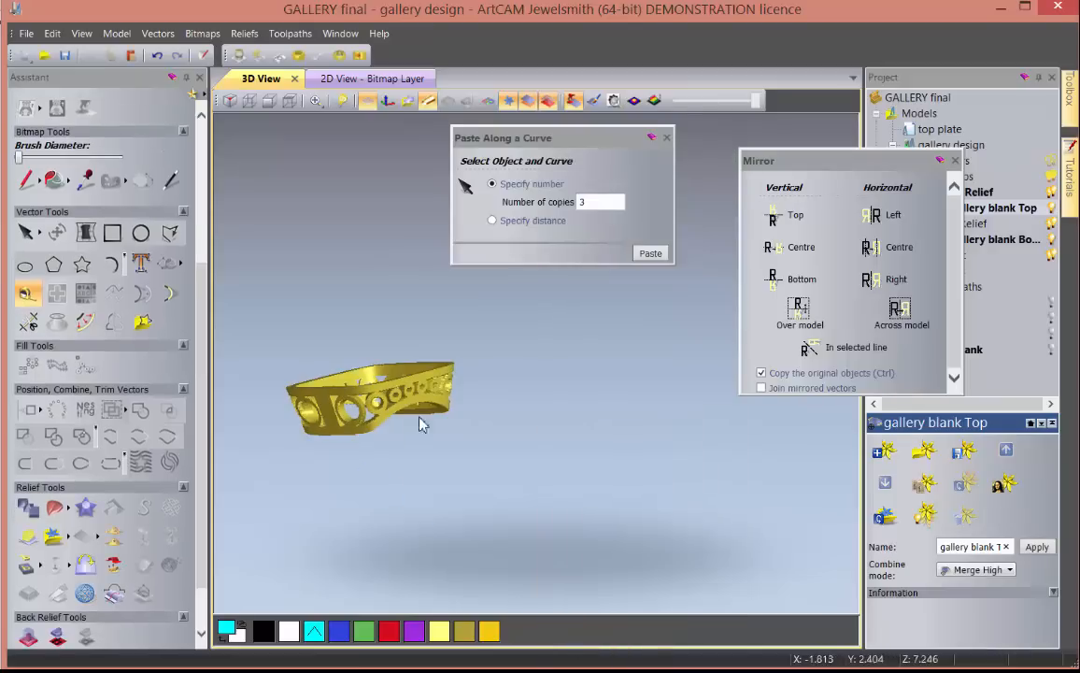
mouse_move(417, 417)
left_mouse_down()
mouse_move(403, 425)
mouse_move(419, 421)
left_mouse_up()
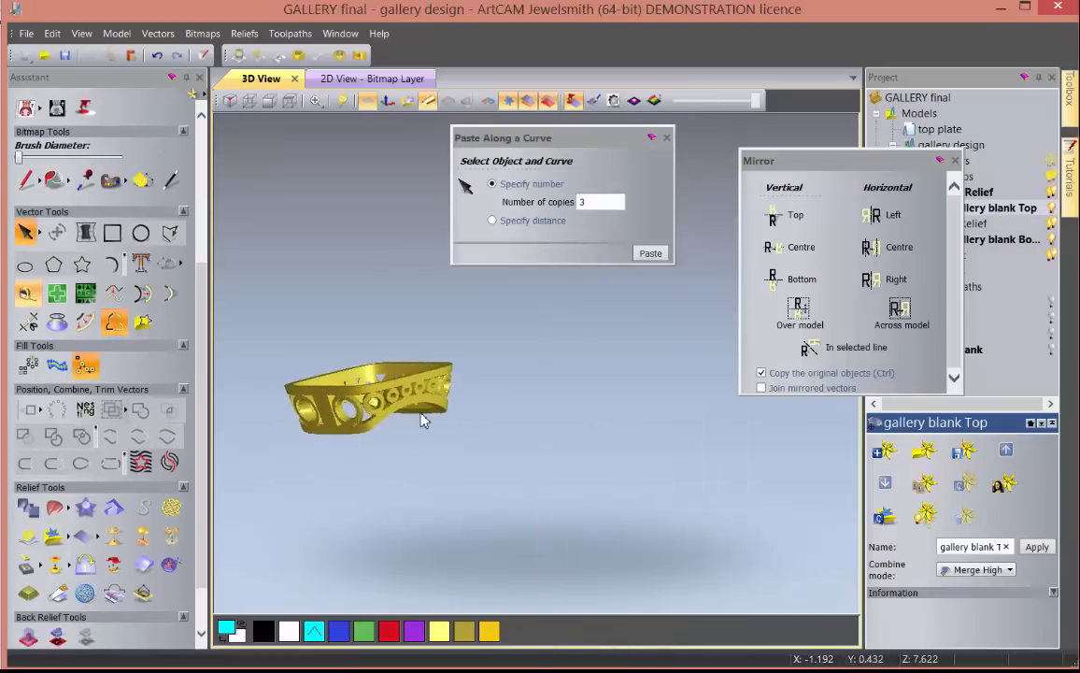
left_click(65, 56)
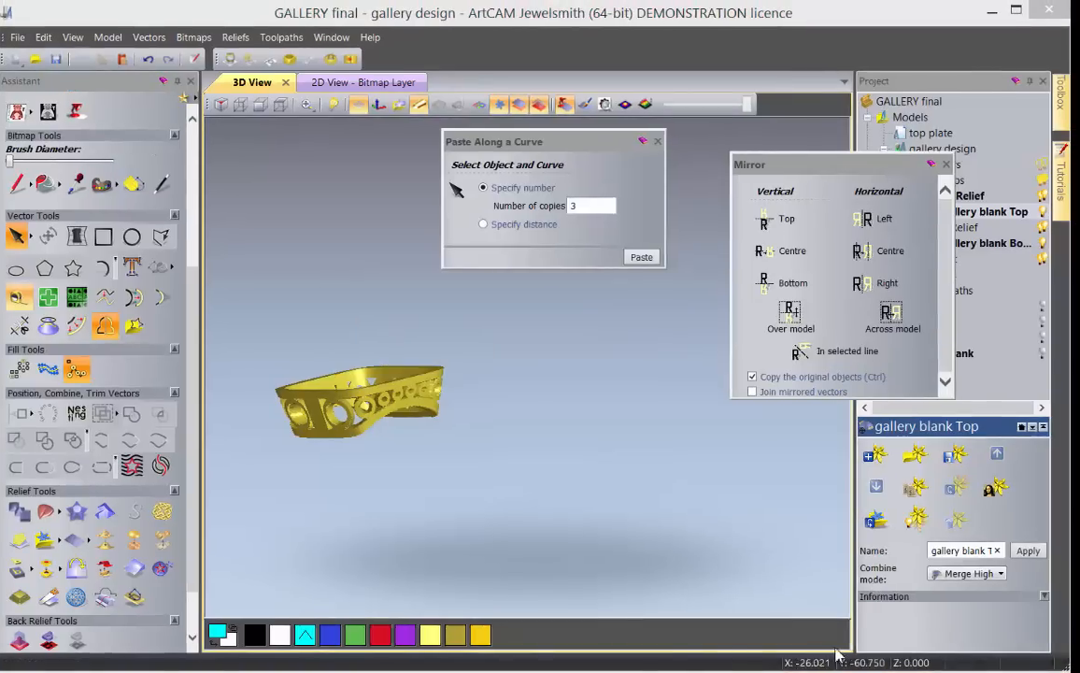
- Close the mirror settings and create a triangle mesh closed with the back relief at 0.001 mm tolerance
left_click_drag(607, 511, 441, 497)
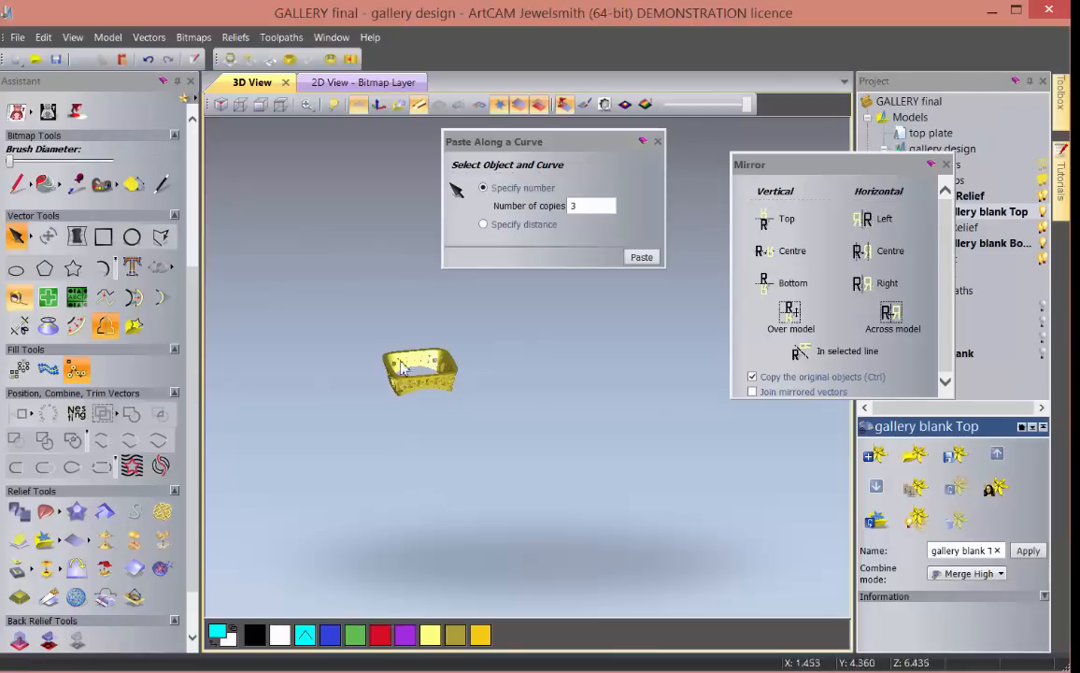
scroll(402, 366, "up", 5)
left_click_drag(420, 441, 572, 379)
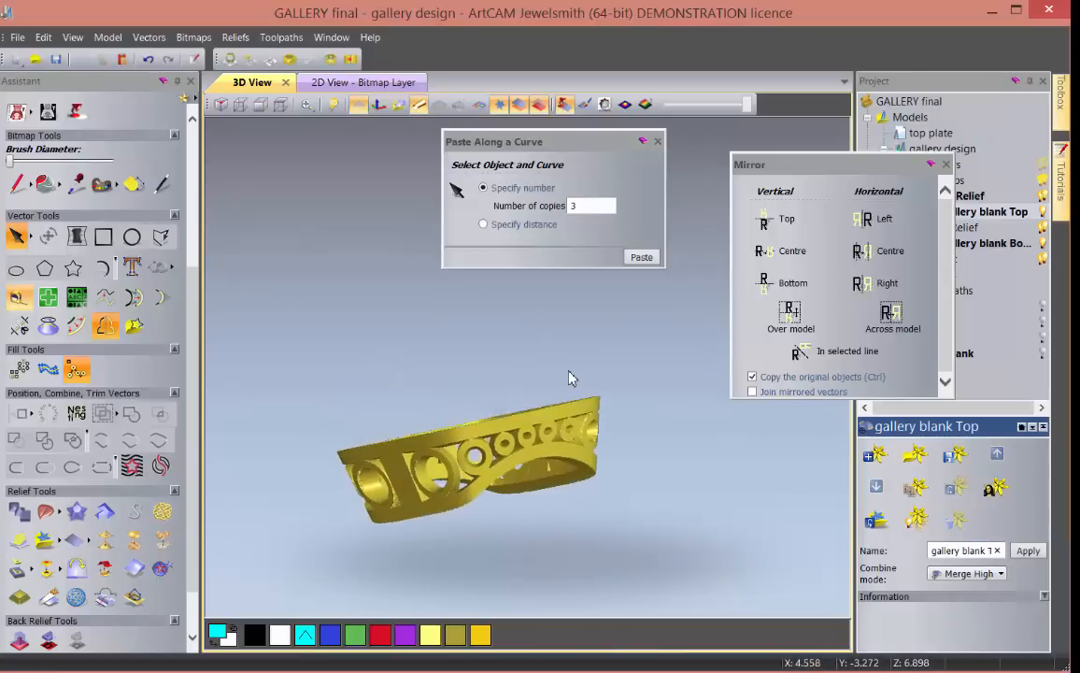
left_click(77, 597)
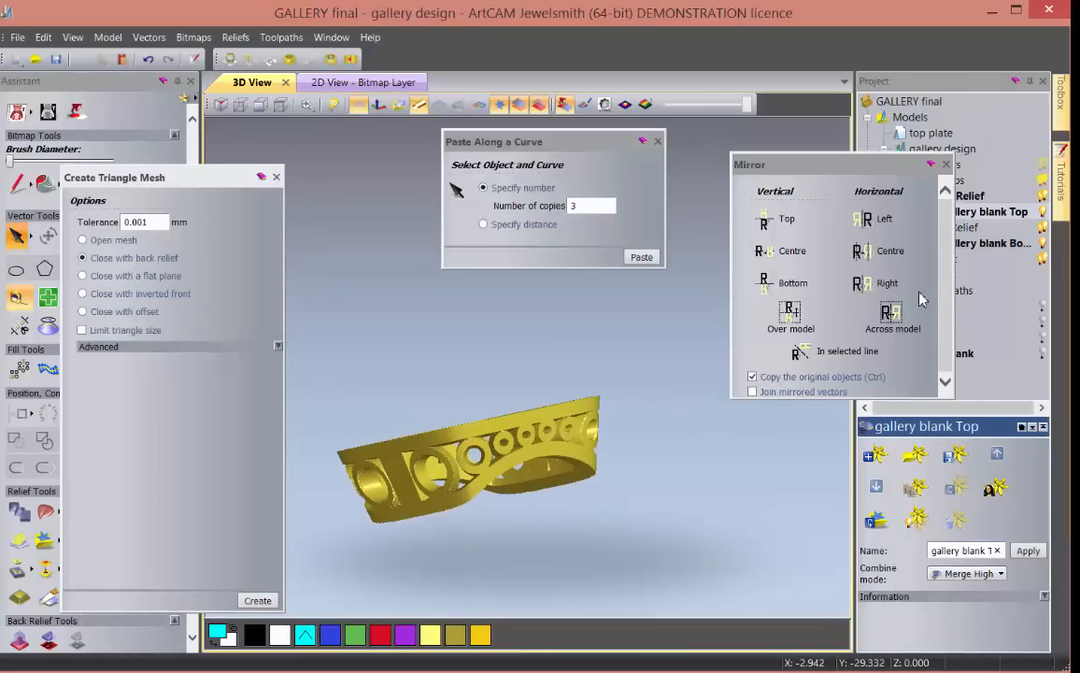
left_click(945, 164)
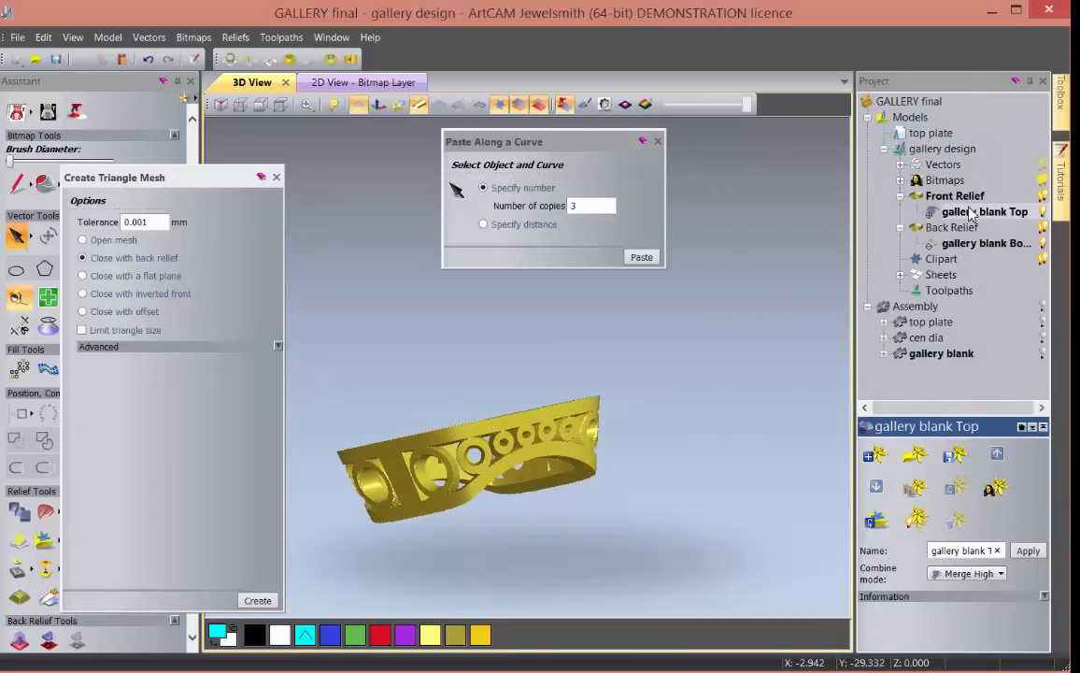
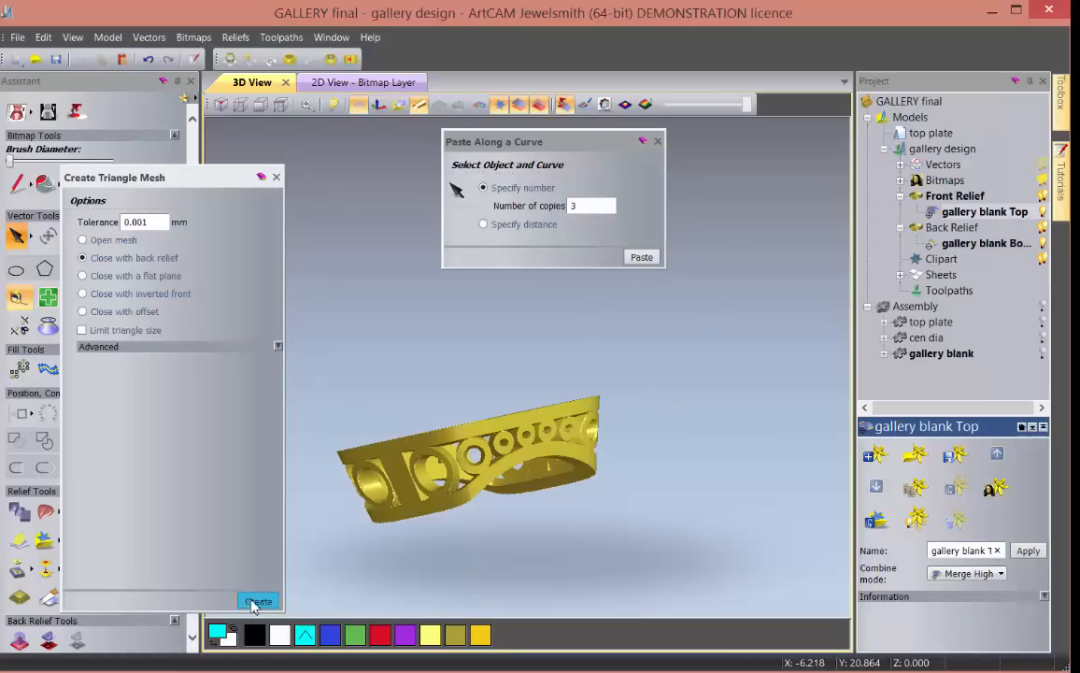
left_click(258, 600)
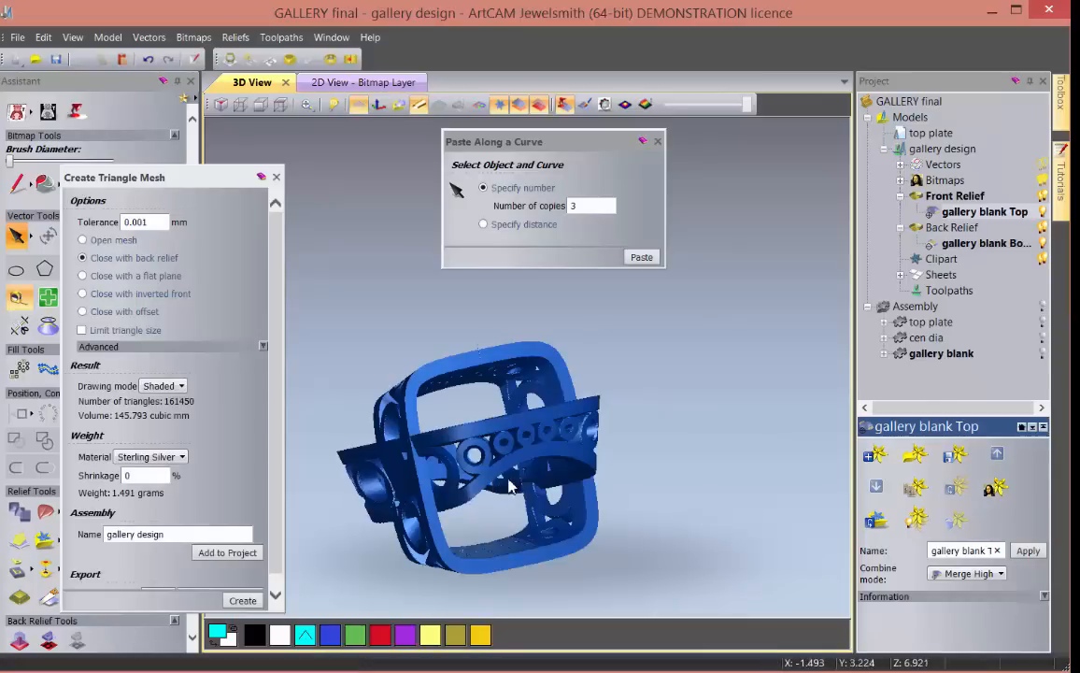
- Examine the triangle mesh around the gallery's edges and side openings, and close the mesh settings
left_click_drag(510, 482, 523, 373)
scroll(506, 355, "up", 5)
left_click_drag(636, 405, 651, 429)
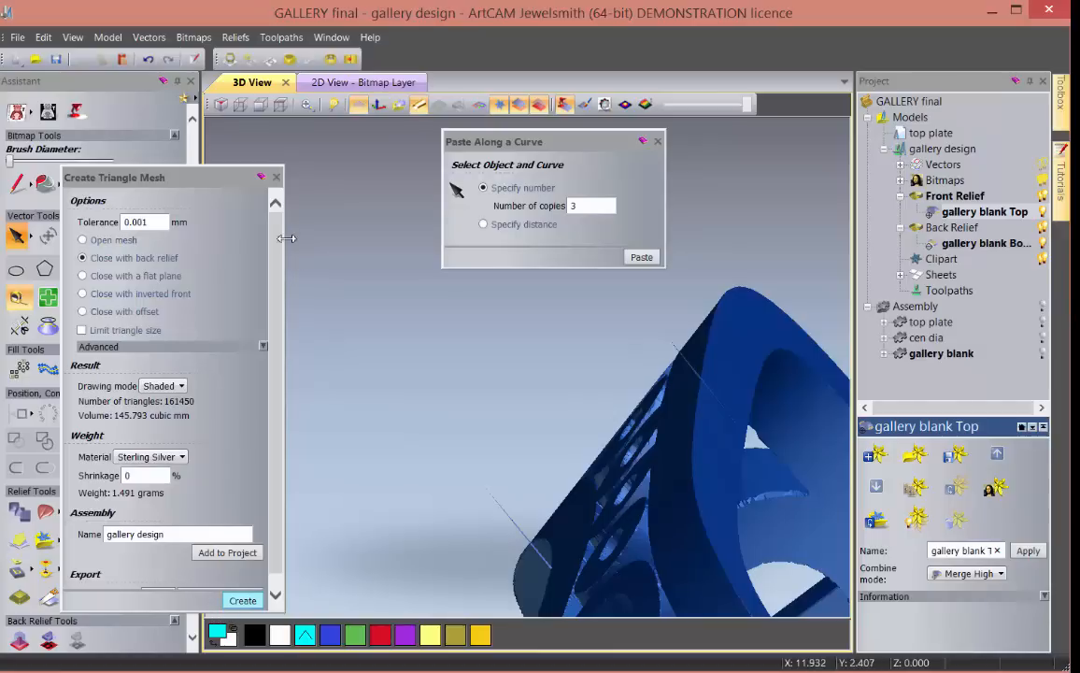
left_click(276, 177)
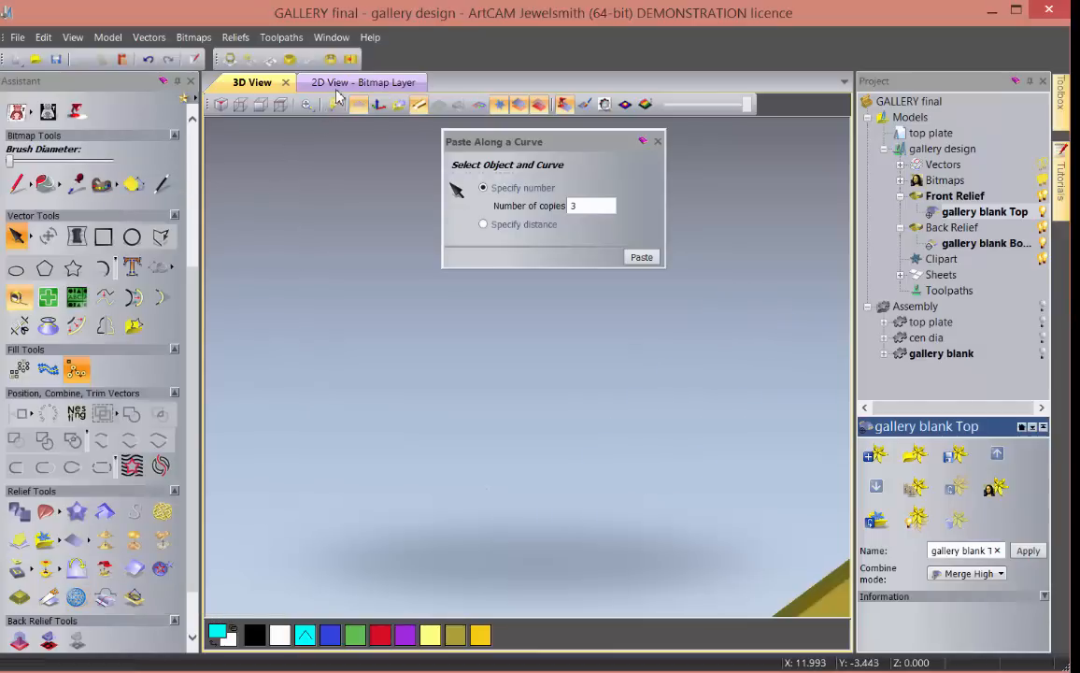
- Show the relief preview in the 2D view and select the gallery's outer boundary vector, closing the Paste Along a Curve settings
left_click(351, 83)
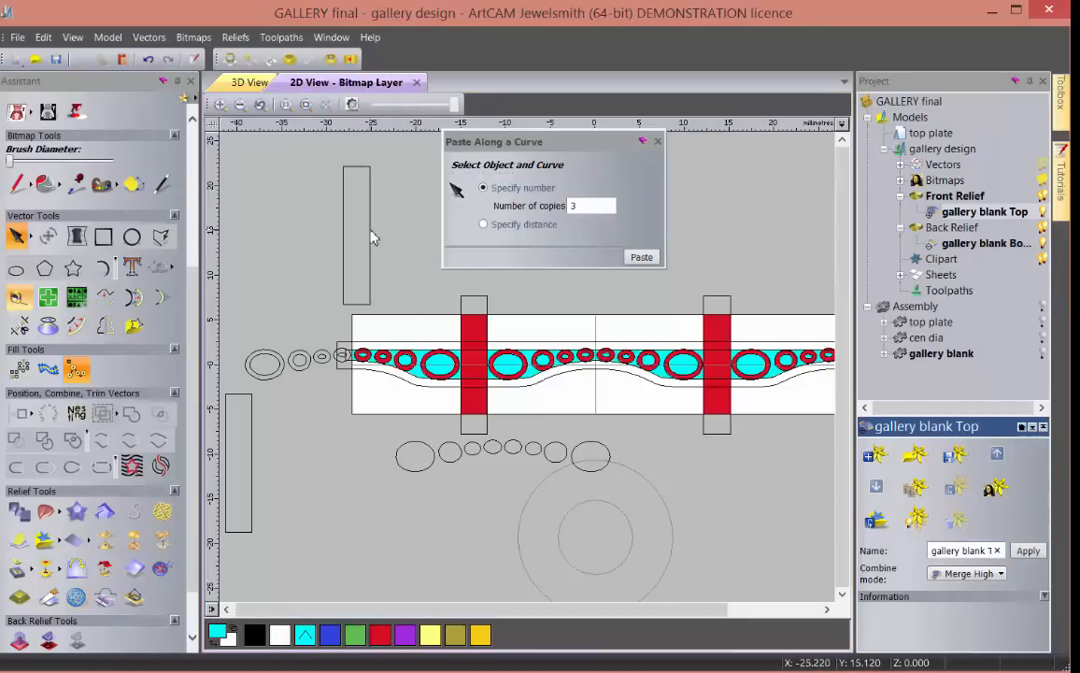
left_click(353, 104)
scroll(373, 327, "up", 3)
left_click(379, 344)
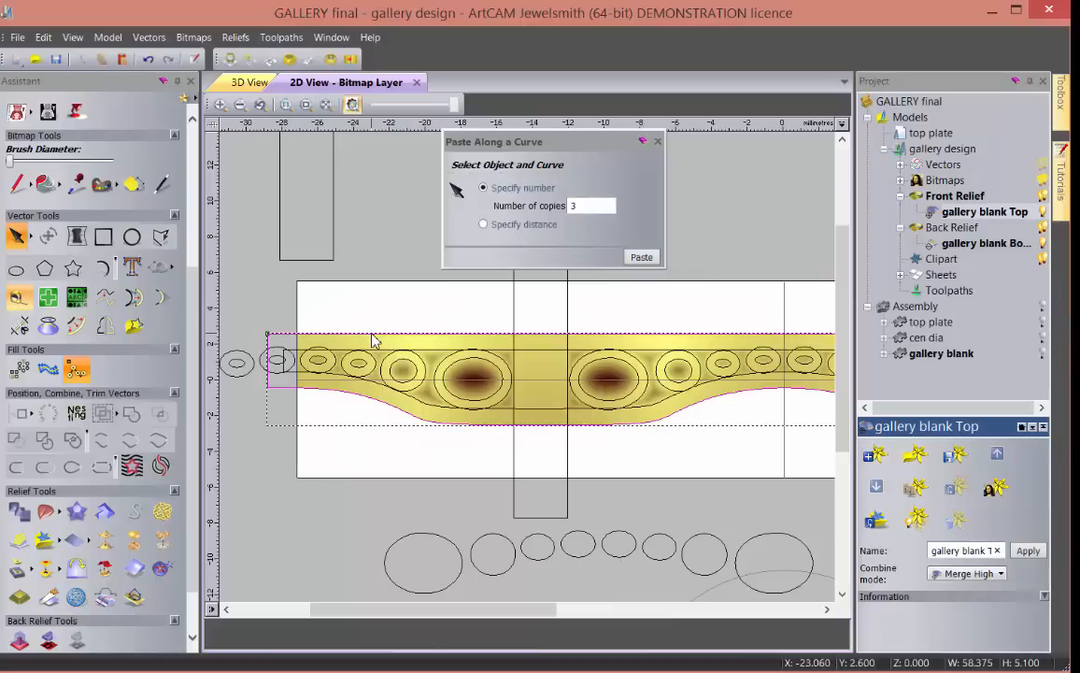
scroll(379, 355, "up", 2)
scroll(374, 383, "down", 2)
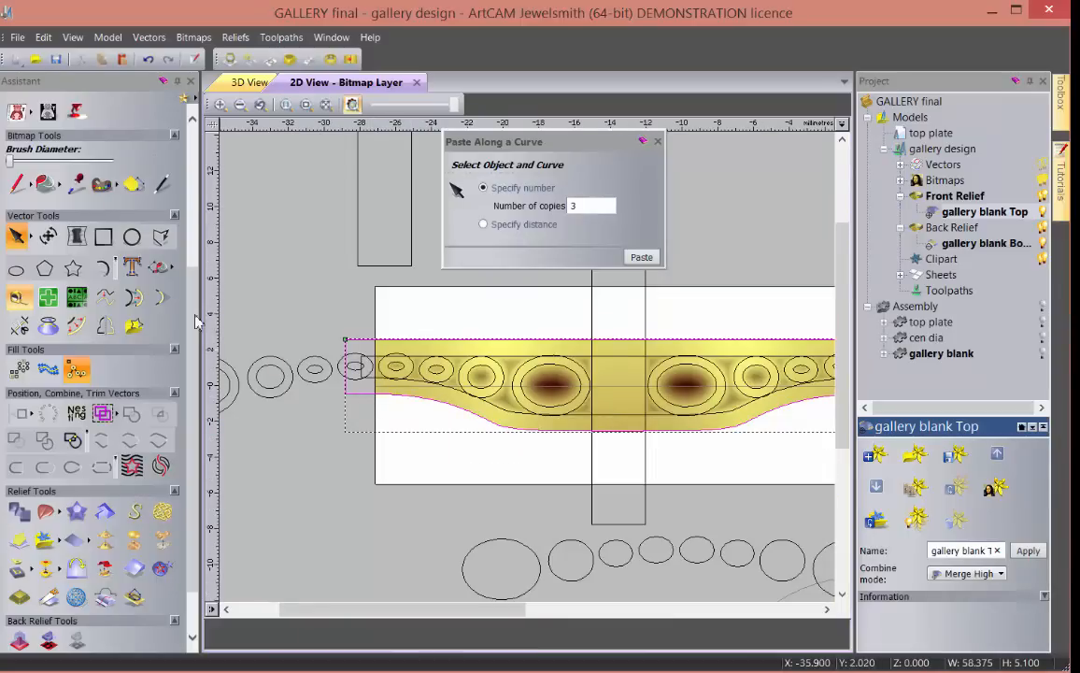
left_click(658, 141)
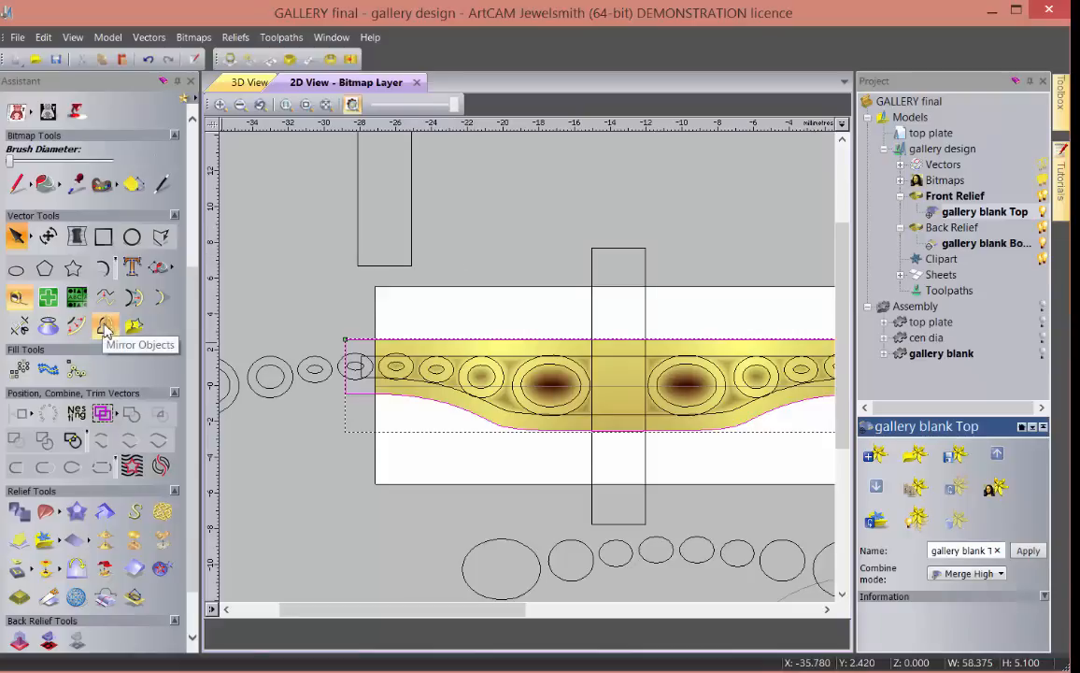
- Try offsetting the outer boundary vector inwards by 0.1 mm with radiused corners
left_click(249, 311)
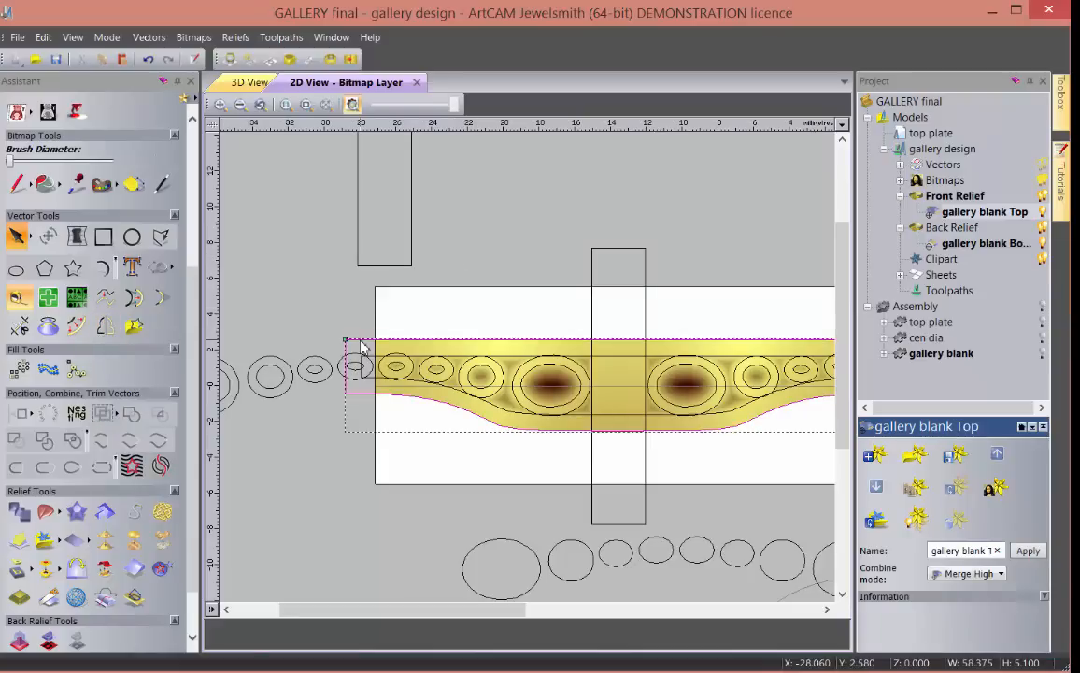
left_click(75, 324)
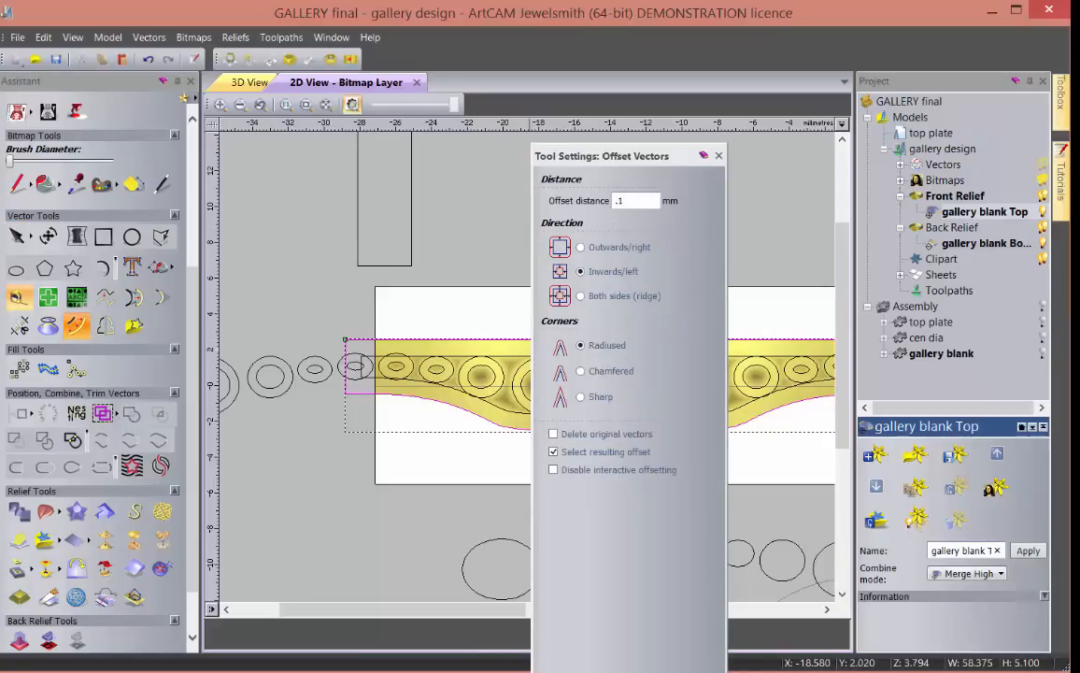
scroll(402, 427, "up", 3)
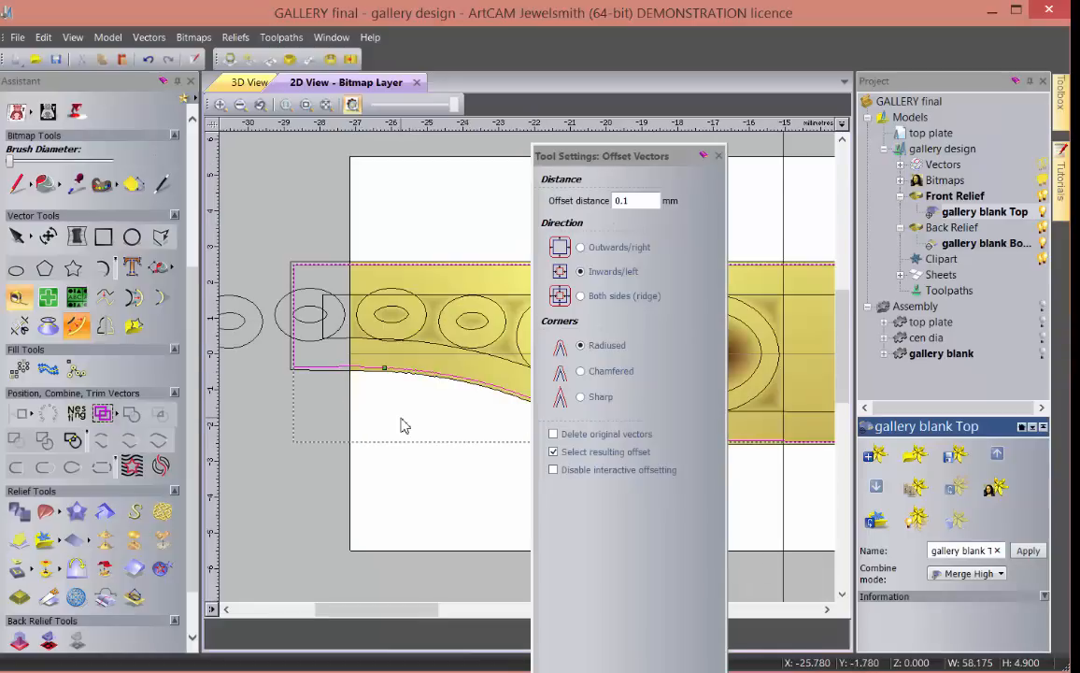
left_click(334, 362)
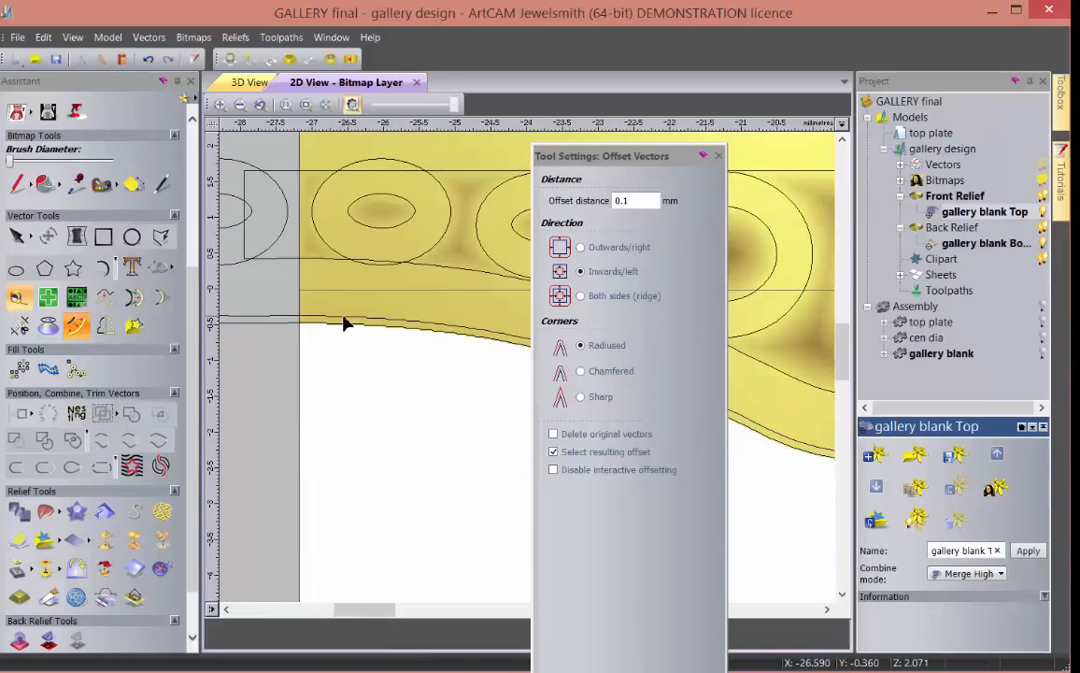
scroll(403, 386, "down", 3)
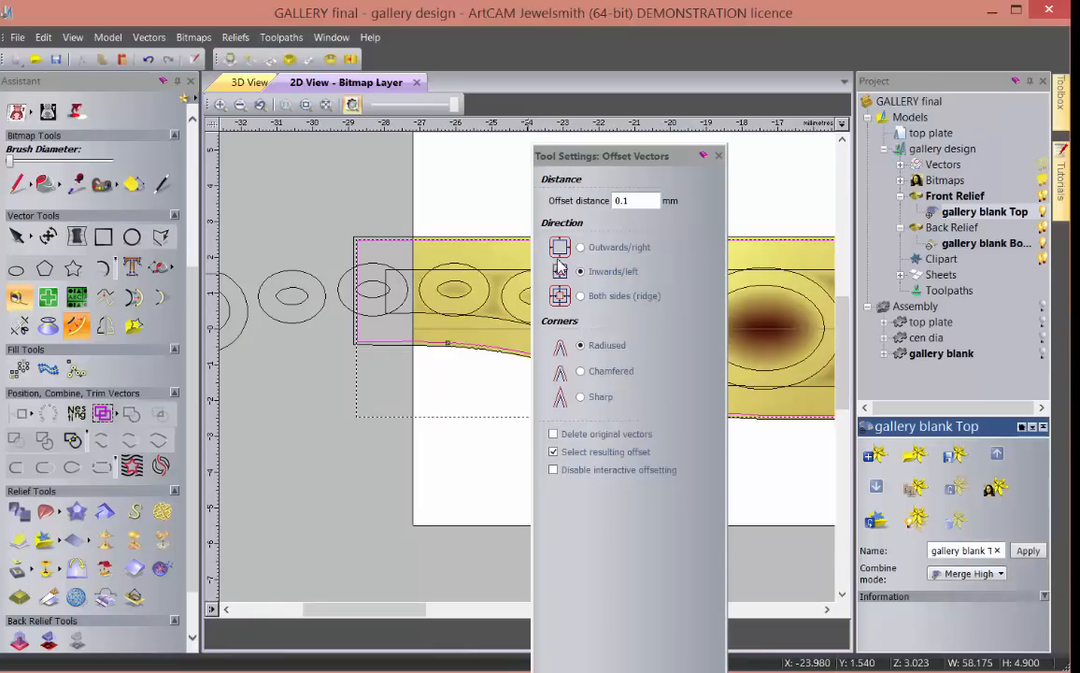
- Offset the outer boundary vector inwards by 0.05 mm with radiused corners, keeping the original, and close the offset settings
left_click(625, 201)
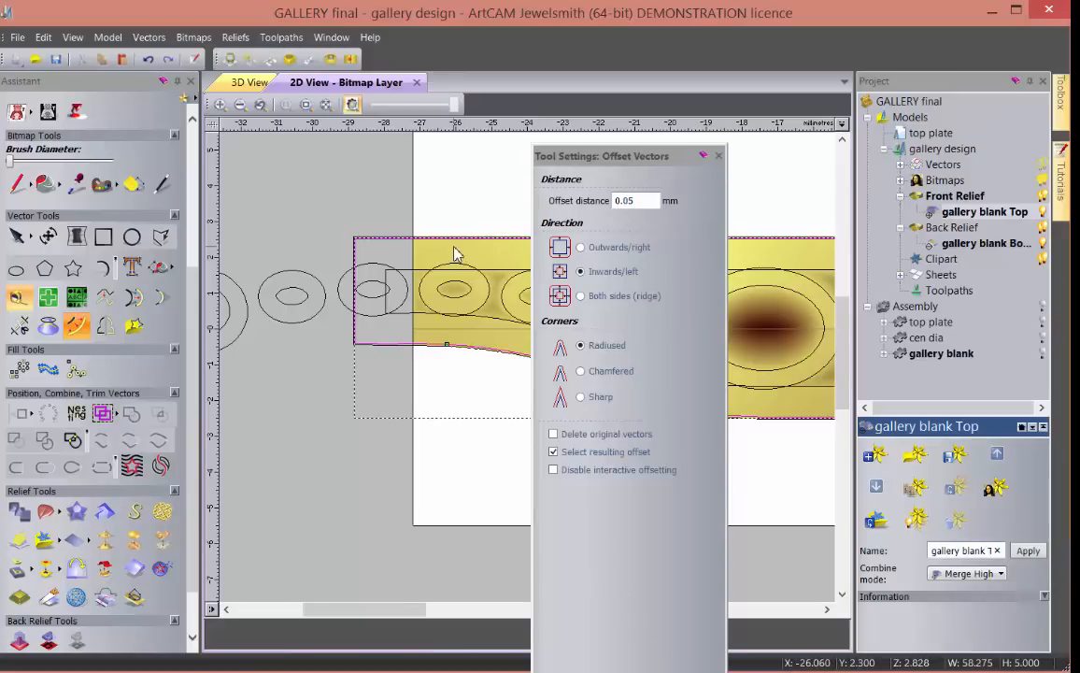
scroll(455, 253, "up", 2)
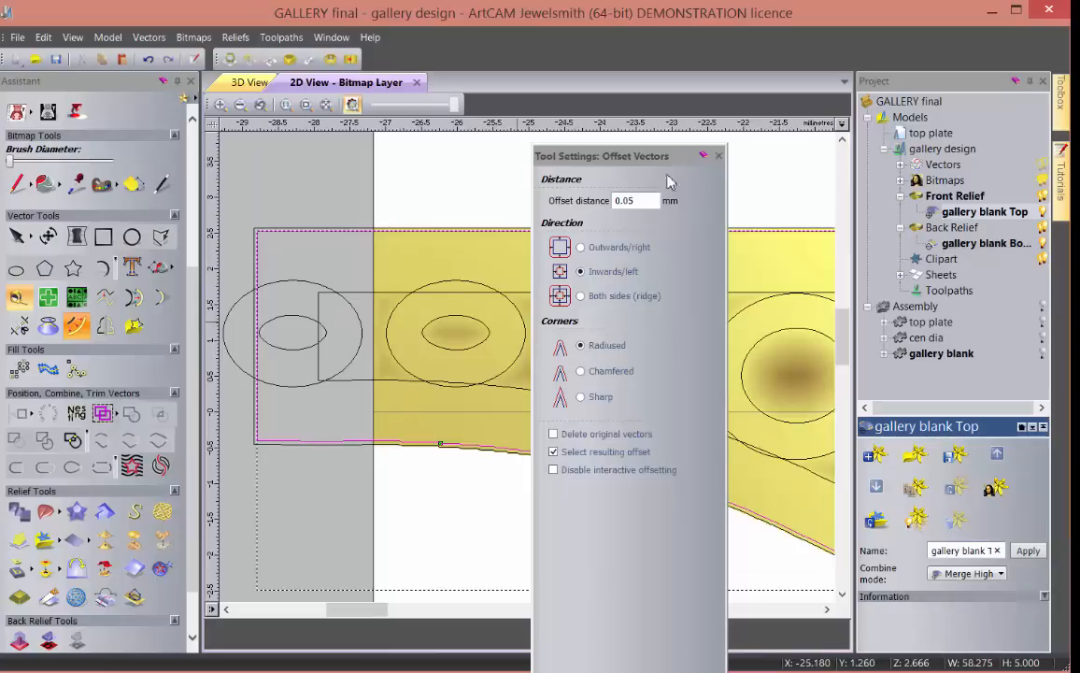
left_click(717, 156)
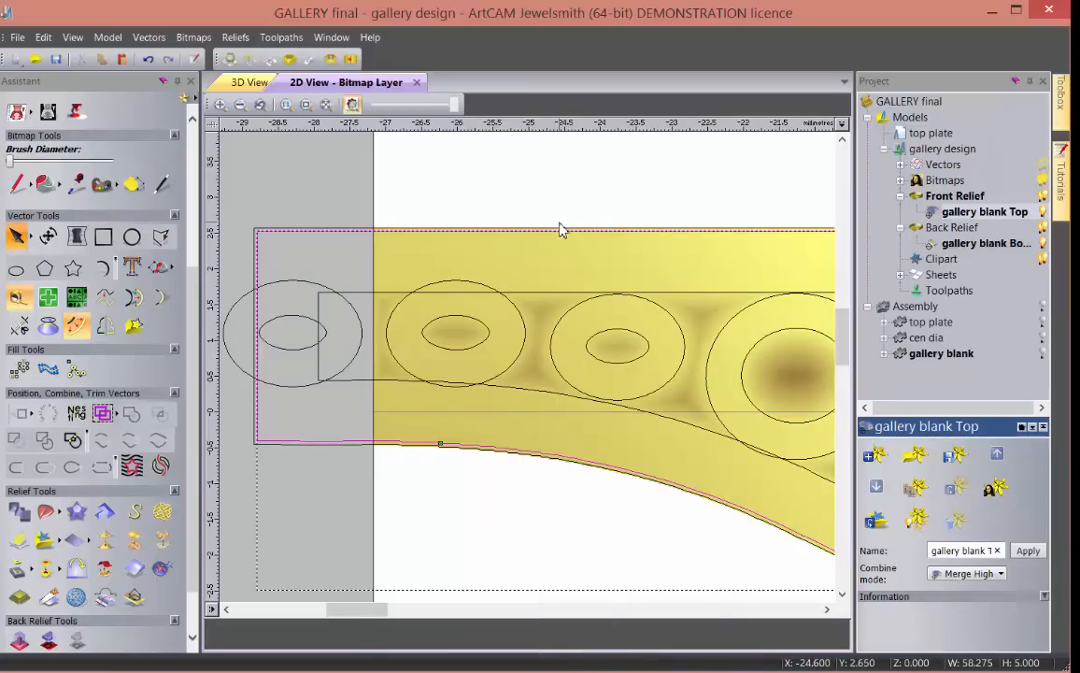
- Clear the relief outside the new inner offset of the gallery's outer boundary
scroll(560, 232, "up", 1)
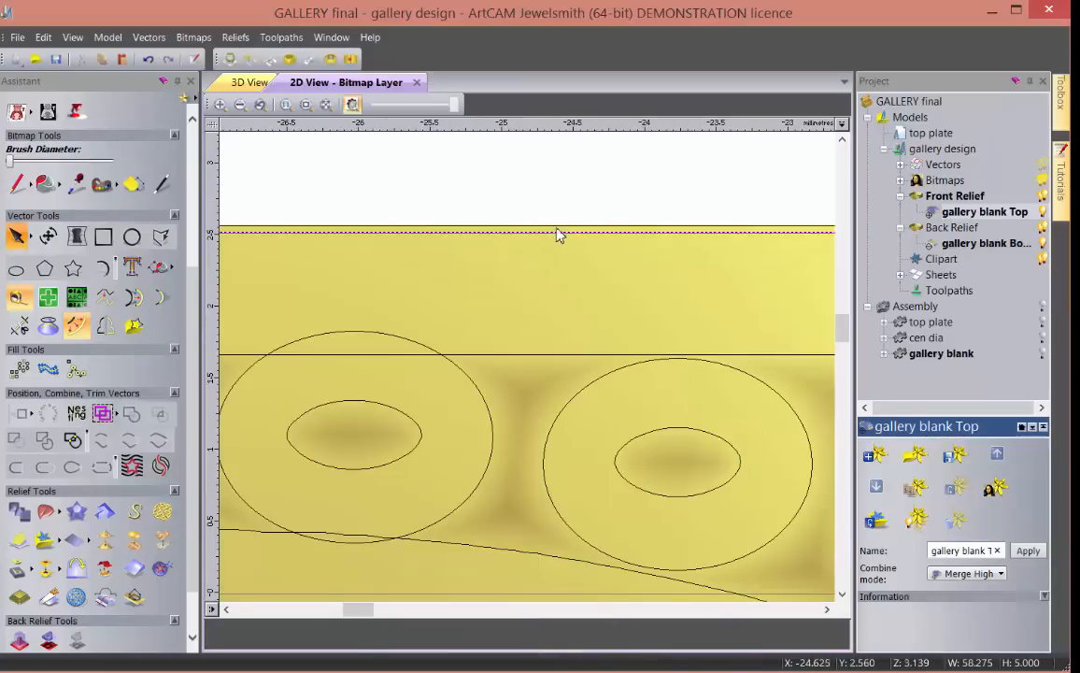
right_click(560, 341)
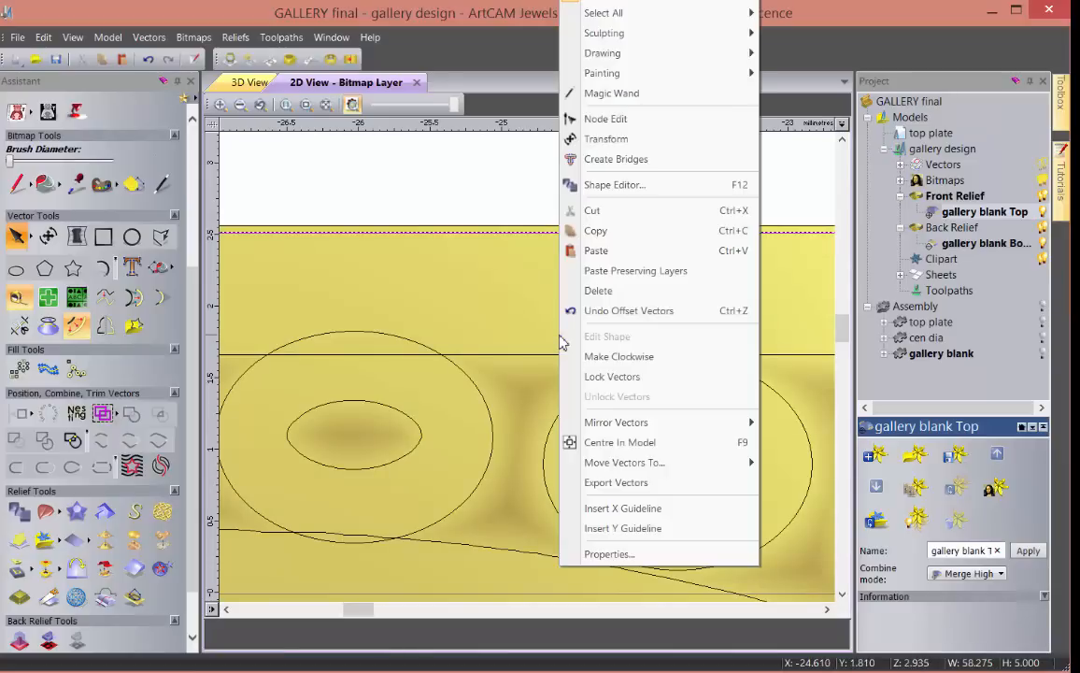
left_click(535, 261)
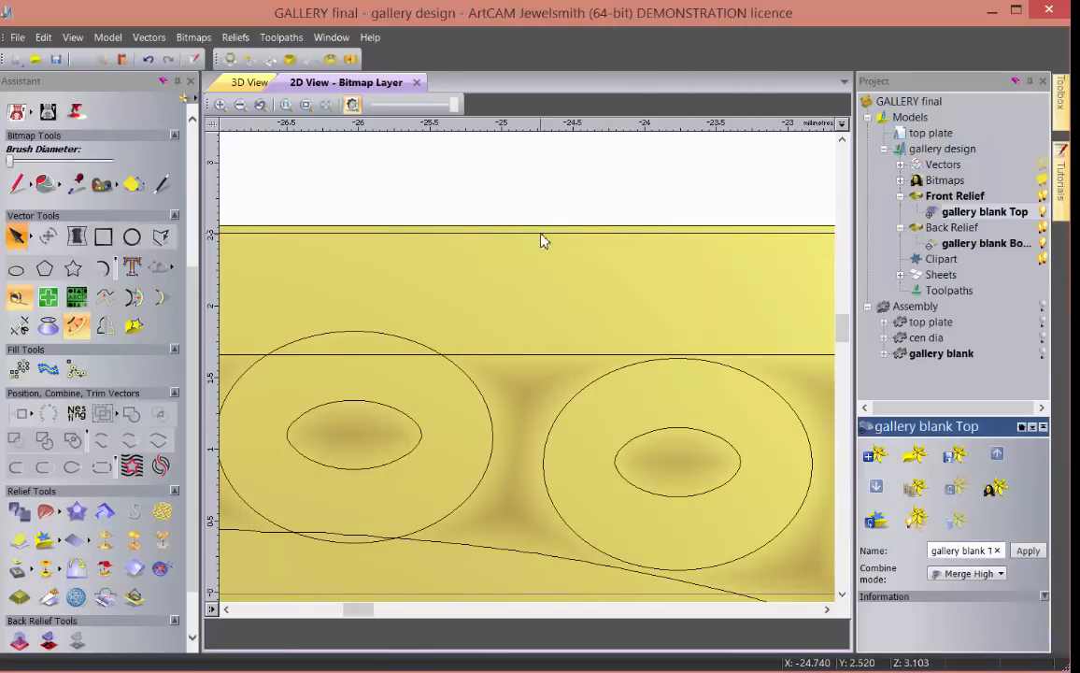
key("ctrl+o")
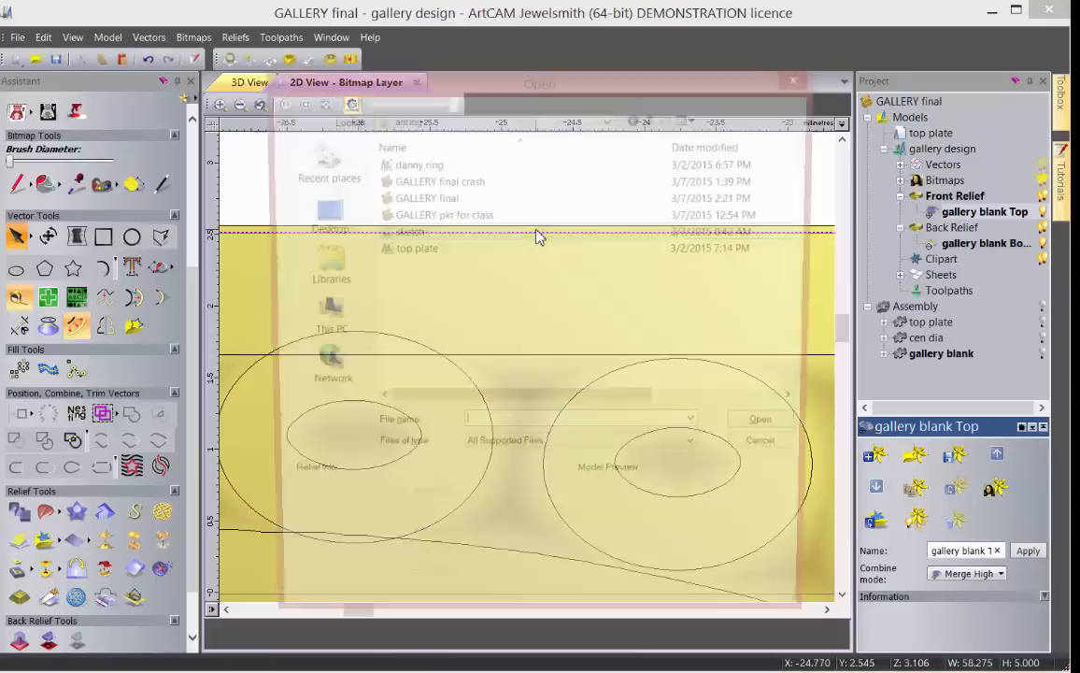
left_click(784, 454)
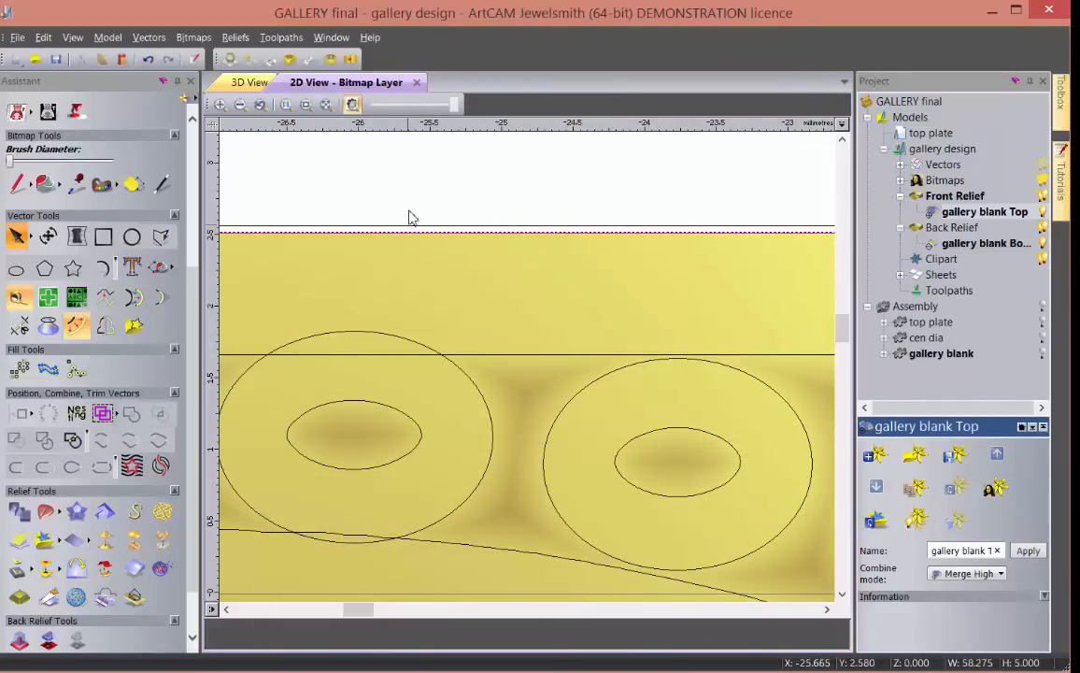
- Create a triangle mesh of the gallery closed with the back relief at 0.001 mm tolerance, and inspect it all round
scroll(407, 231, "down", 2)
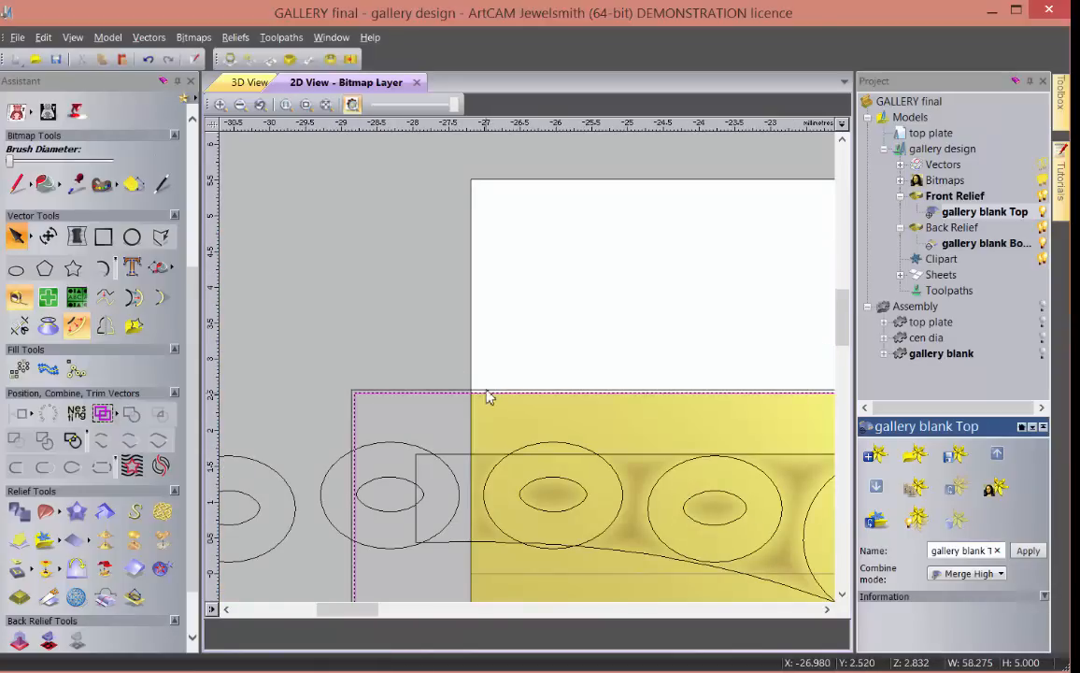
left_click(250, 83)
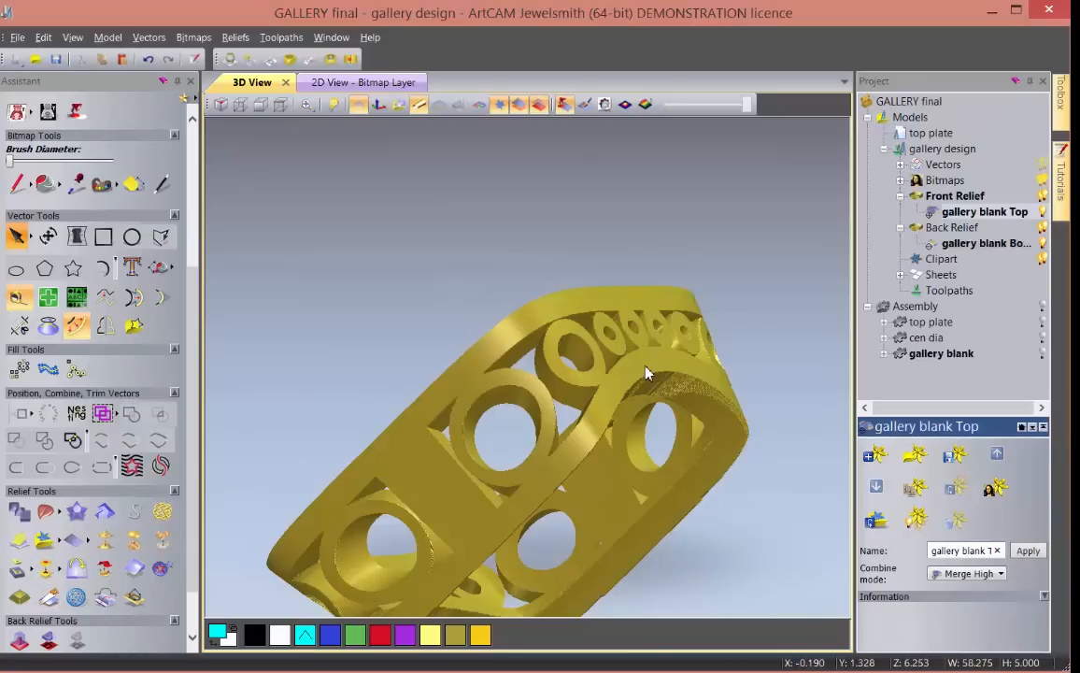
left_click(76, 598)
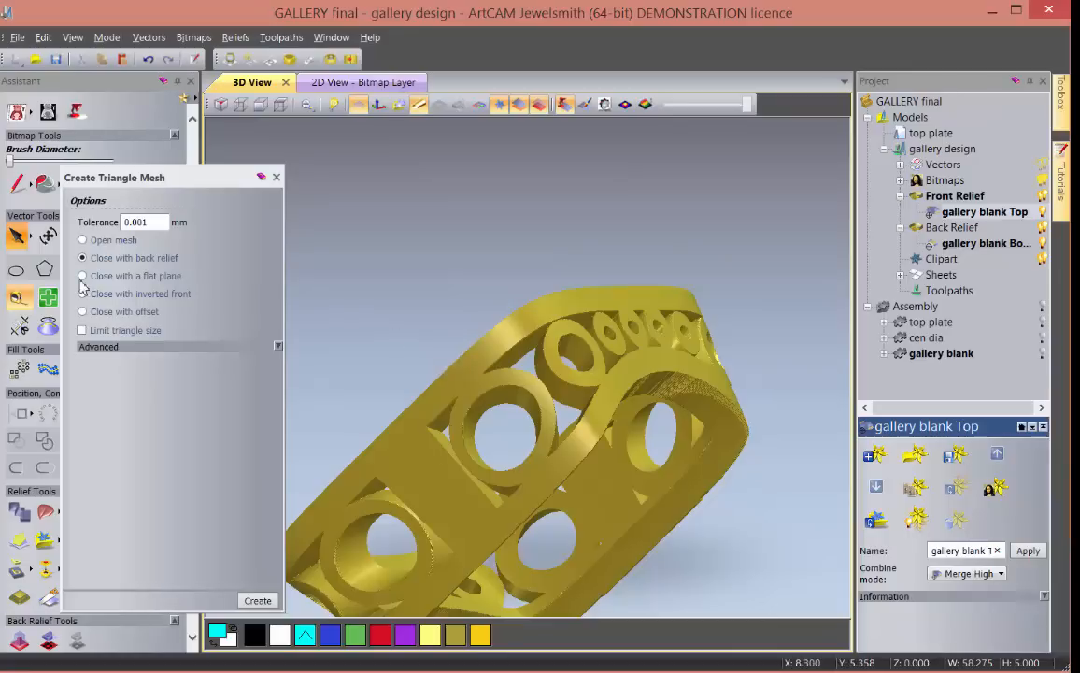
left_click(258, 600)
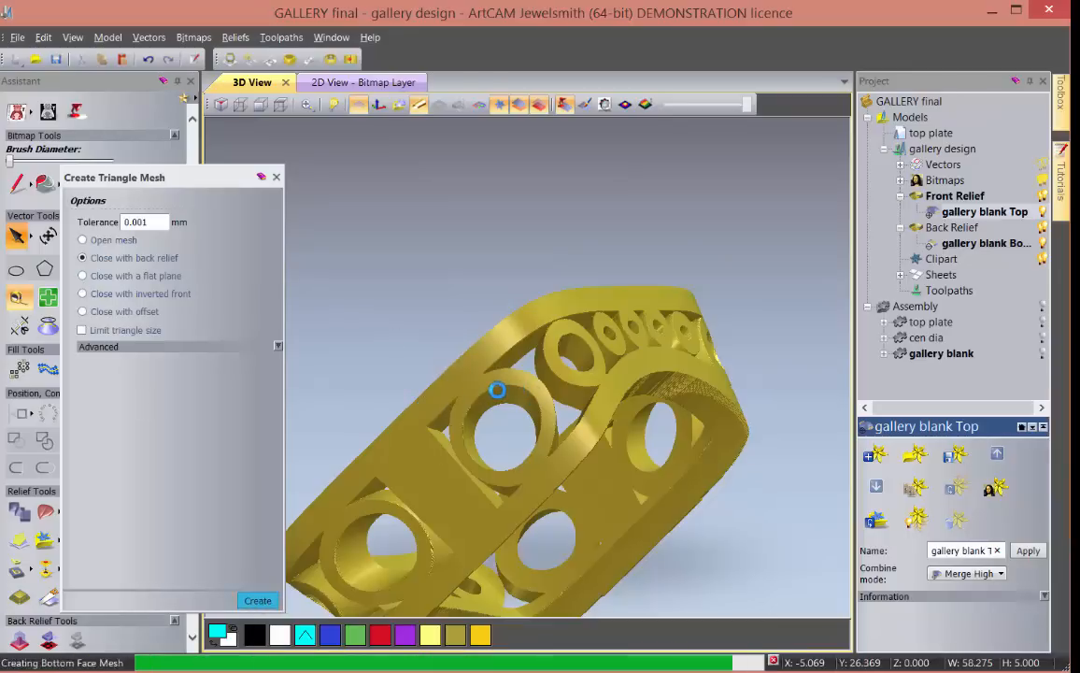
left_click_drag(498, 390, 581, 383)
scroll(569, 369, "up", 3)
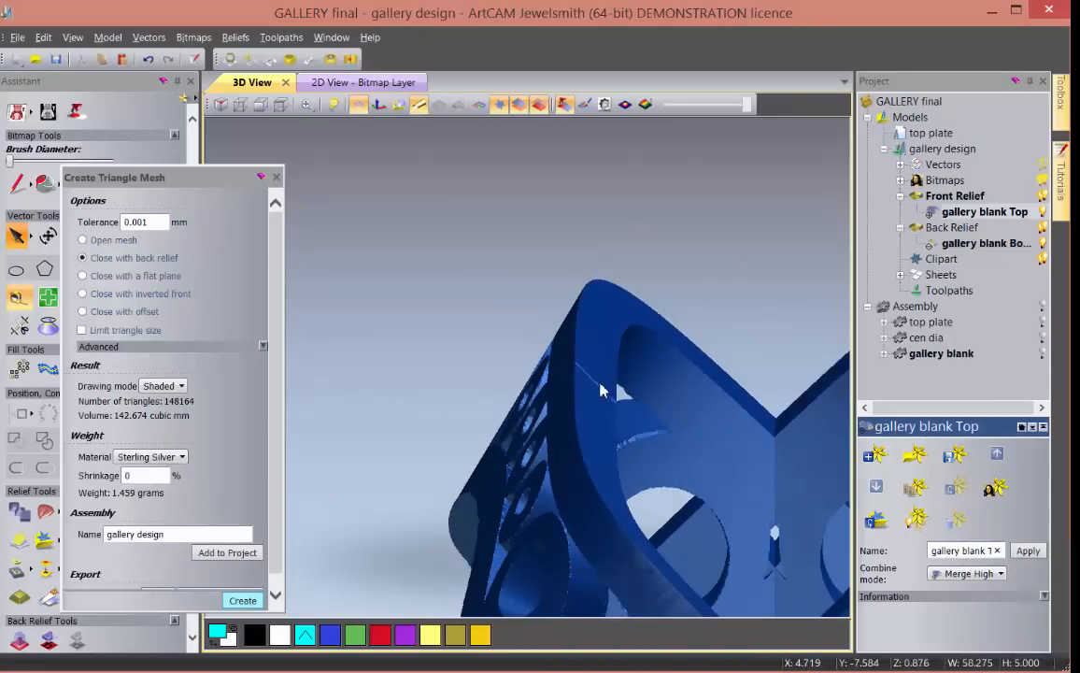
scroll(577, 369, "down", 3)
left_click_drag(579, 495, 291, 524)
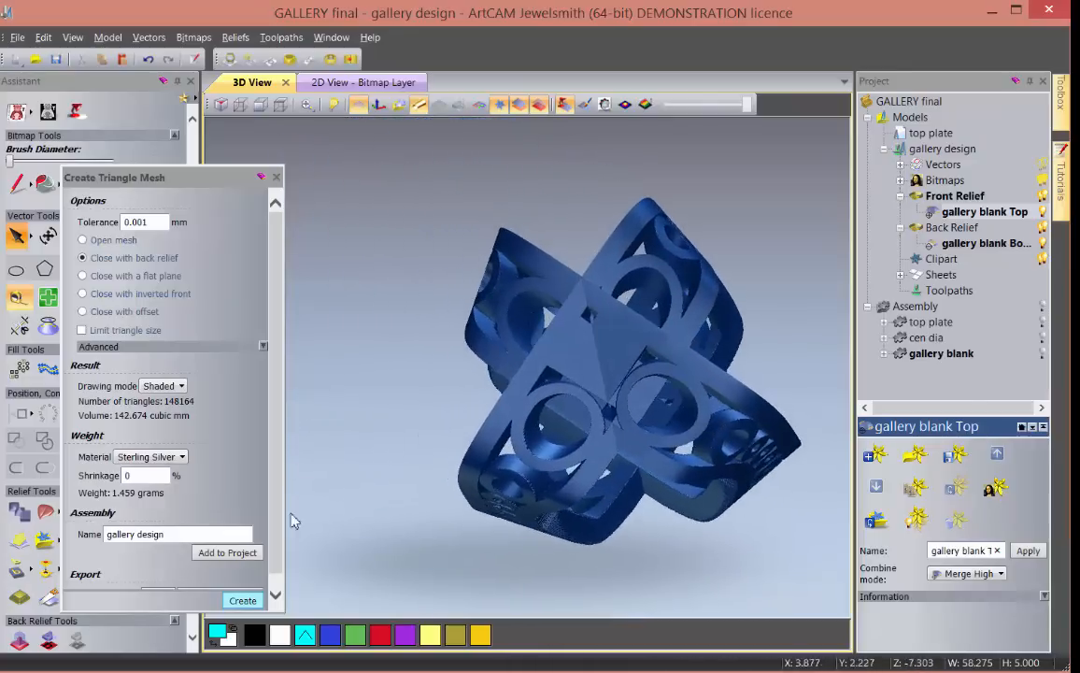
- Add the mesh to the project as "gallery design final" and save the project, closing the mesh settings
left_click(174, 536)
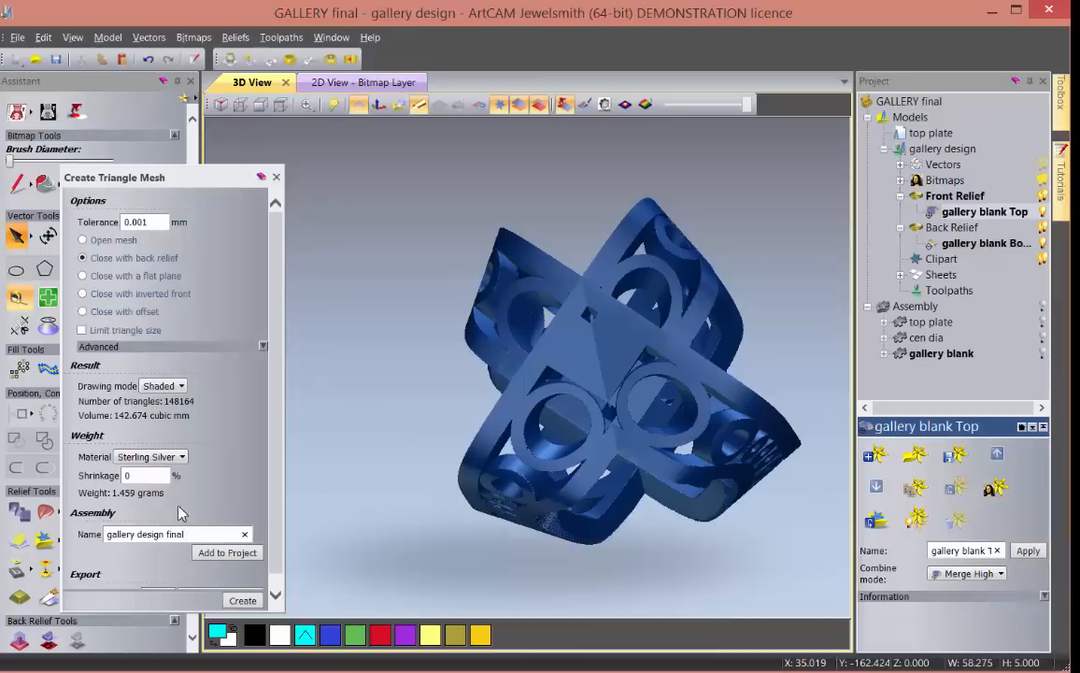
left_click(225, 553)
left_click(265, 435)
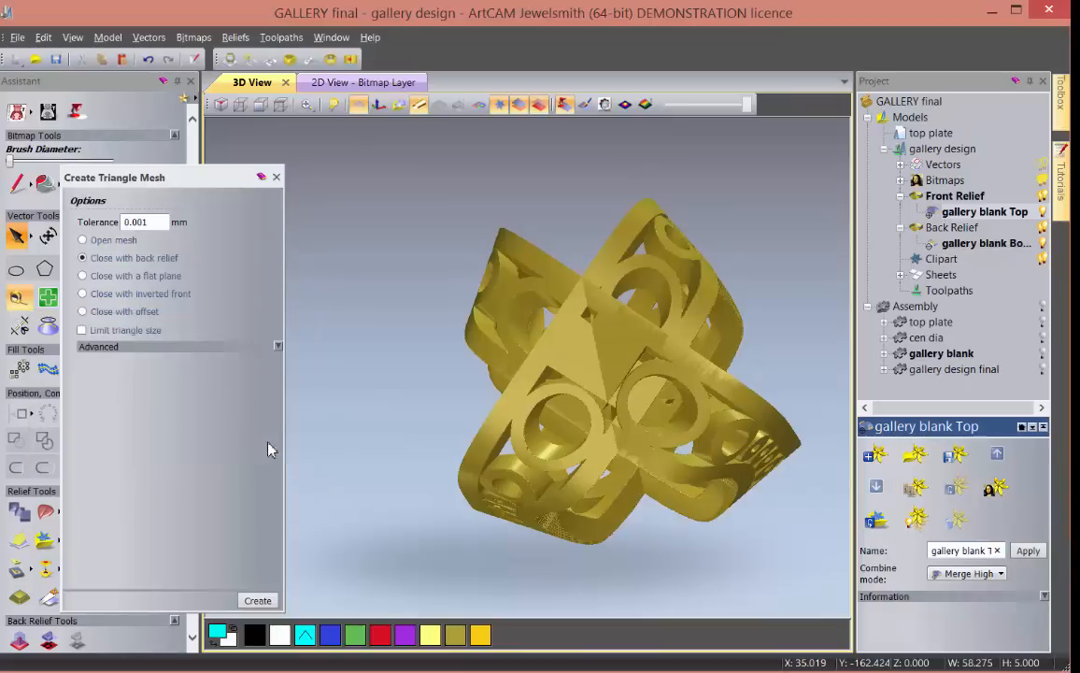
left_click(56, 59)
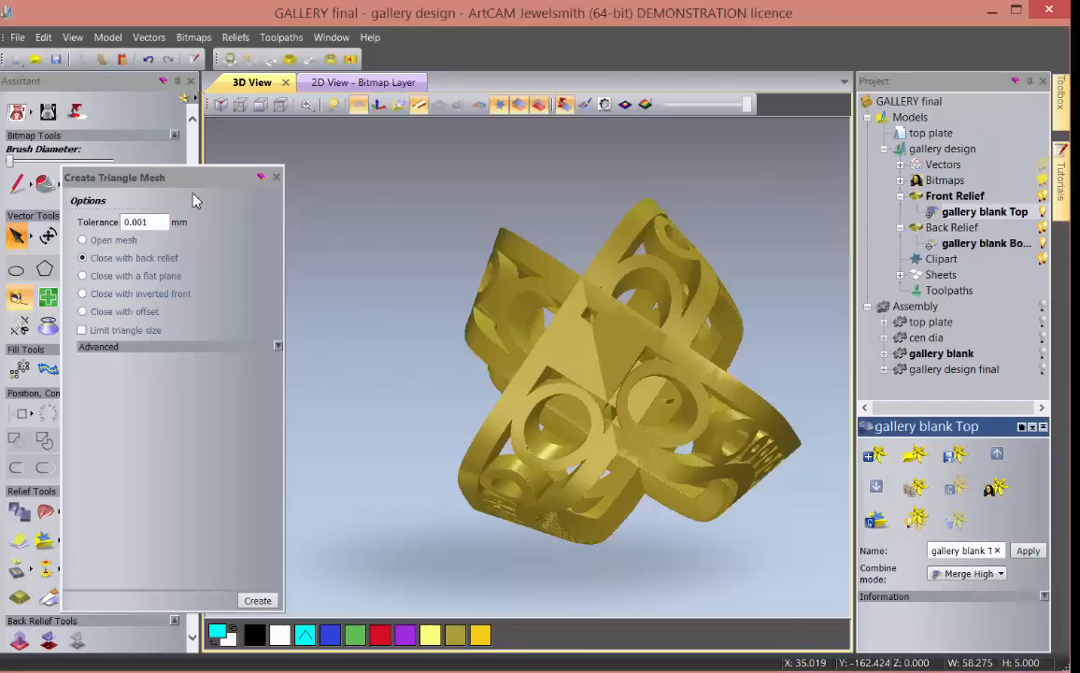
left_click(276, 178)
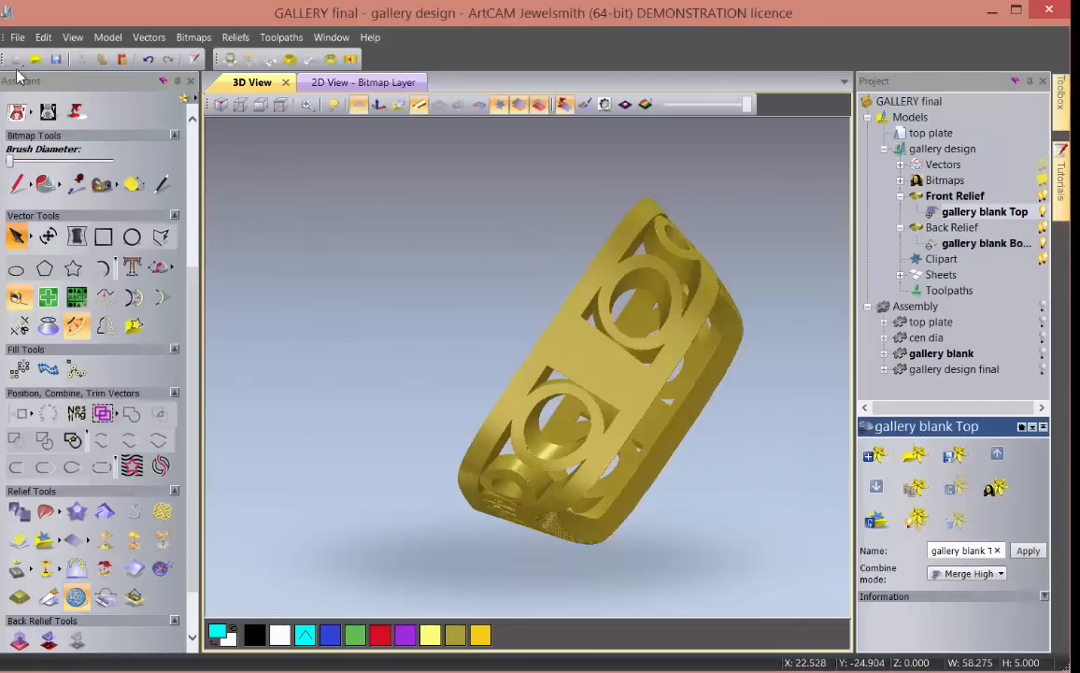
- Close the gallery design model, leaving the project open
left_click_drag(489, 357, 449, 439)
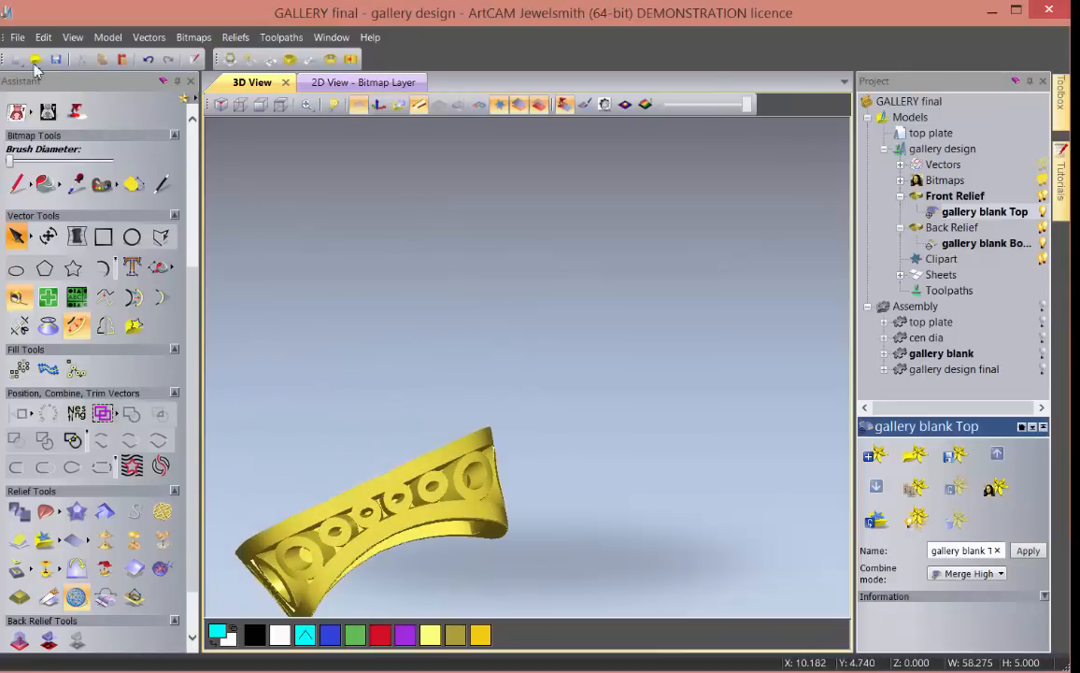
left_click(17, 37)
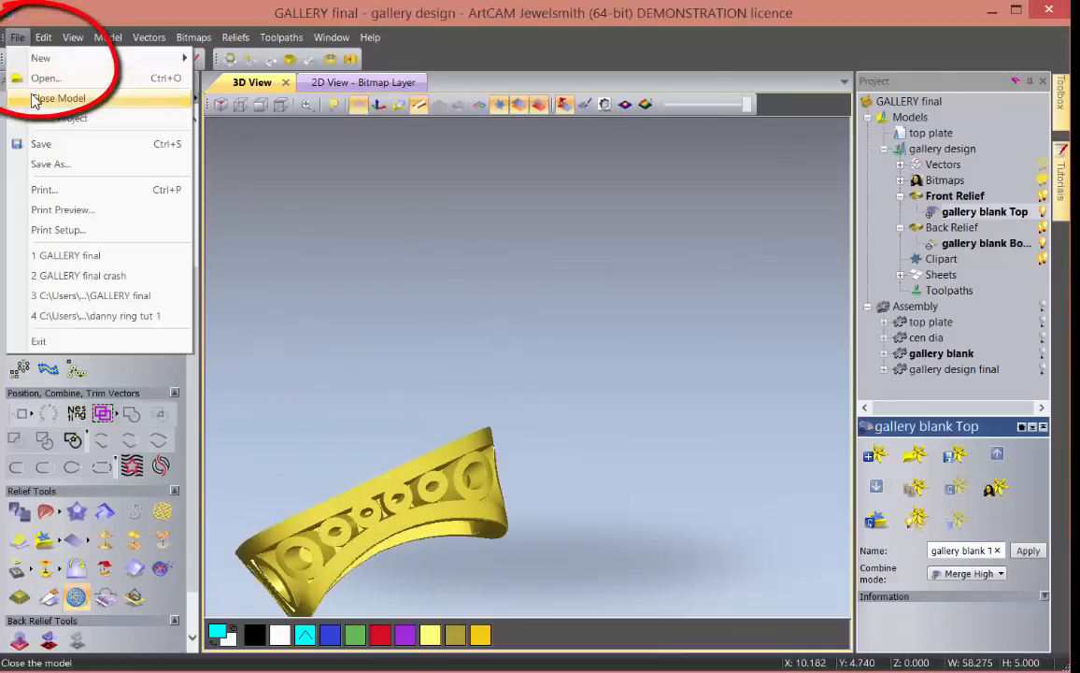
left_click(52, 98)
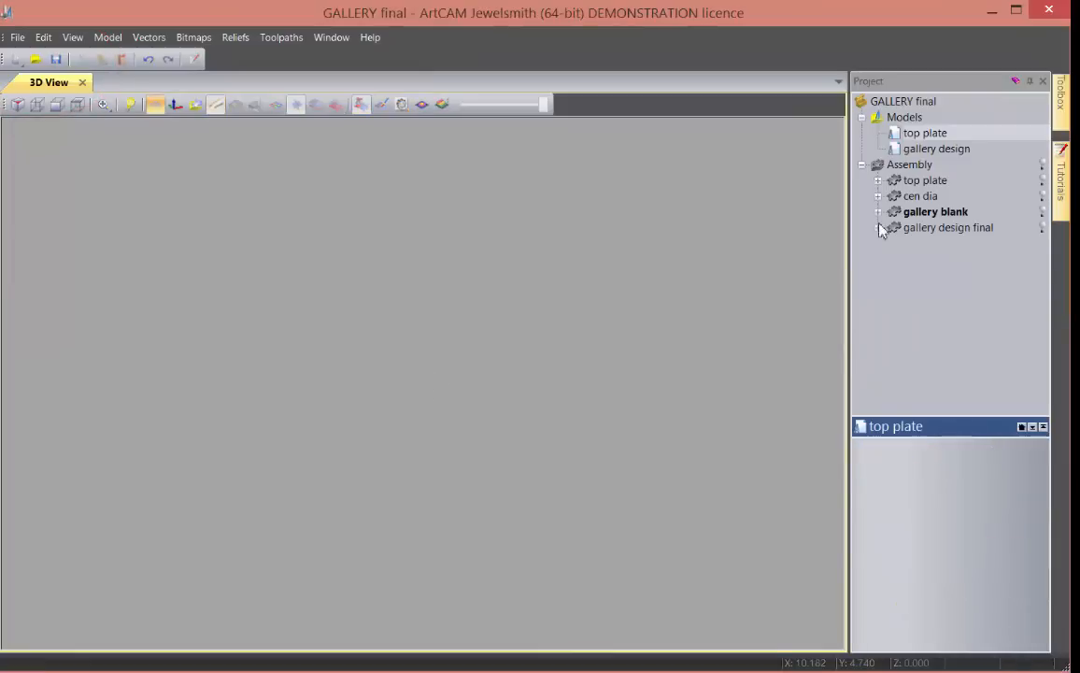
- Show the top plate, cen dia and gallery design final parts in the assembly, with gallery blank hidden
left_click(1042, 165)
left_click_drag(538, 374, 632, 250)
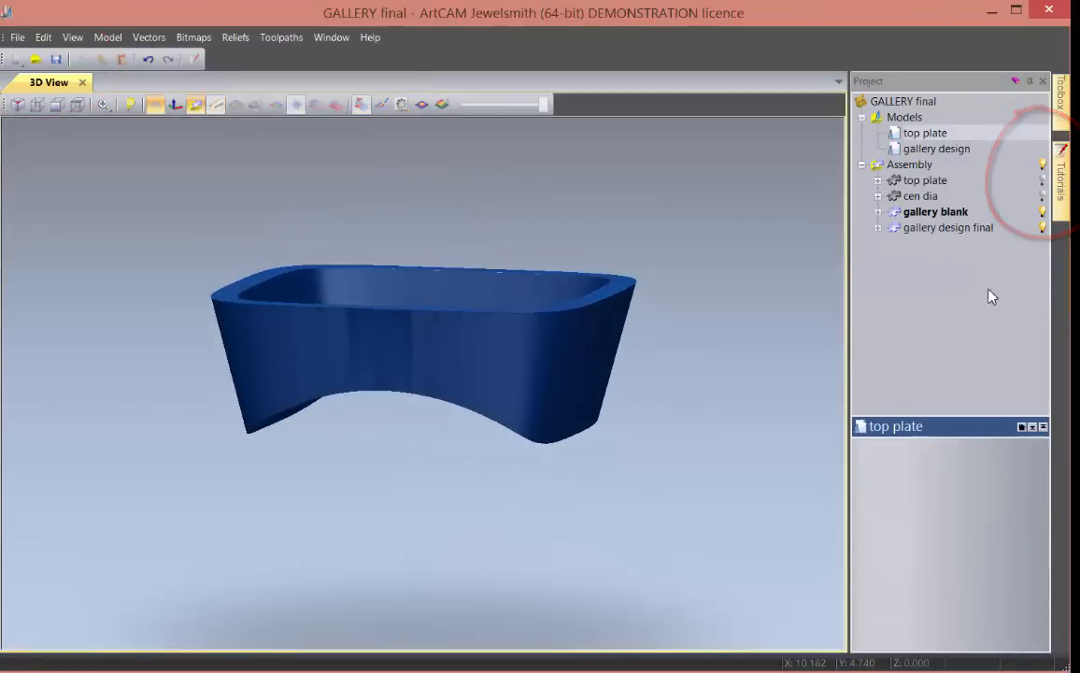
left_click(1043, 212)
mouse_move(537, 397)
left_mouse_down()
mouse_move(609, 354)
mouse_move(549, 425)
left_mouse_up()
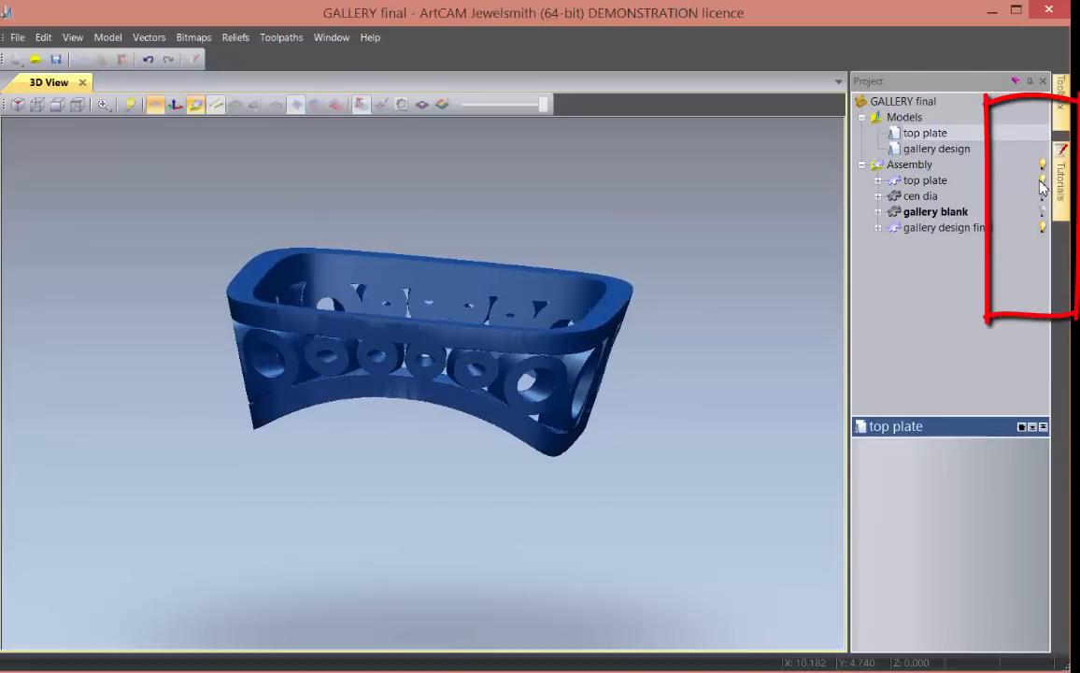
left_click_drag(523, 374, 486, 561)
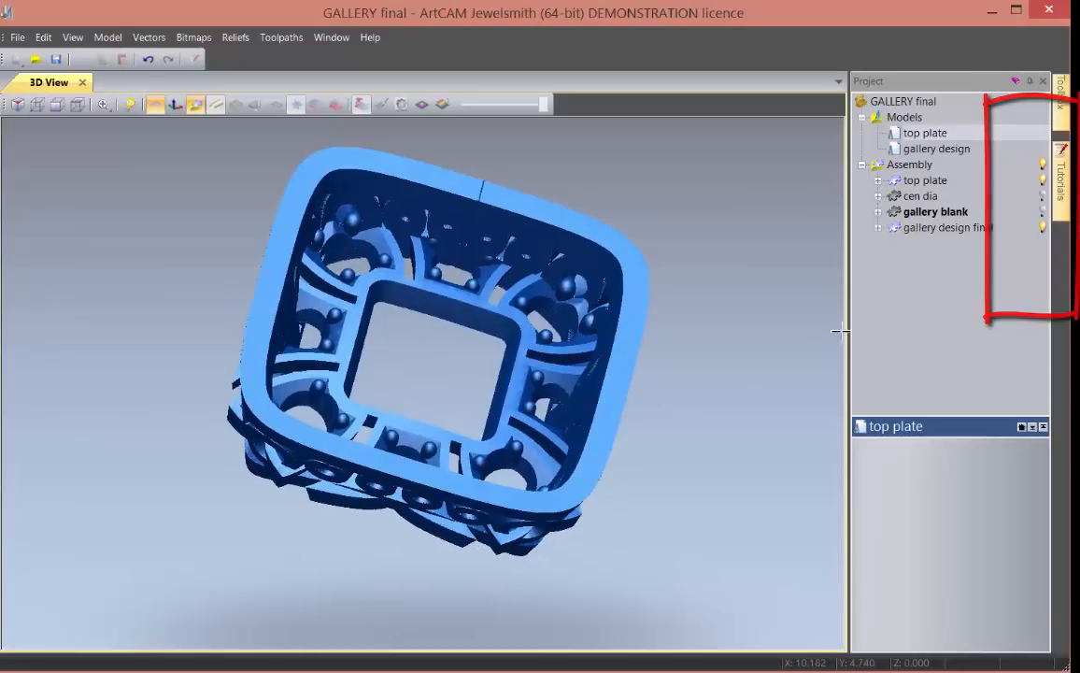
left_click(1043, 197)
mouse_move(695, 362)
left_mouse_down()
mouse_move(550, 302)
mouse_move(424, 362)
left_mouse_up()
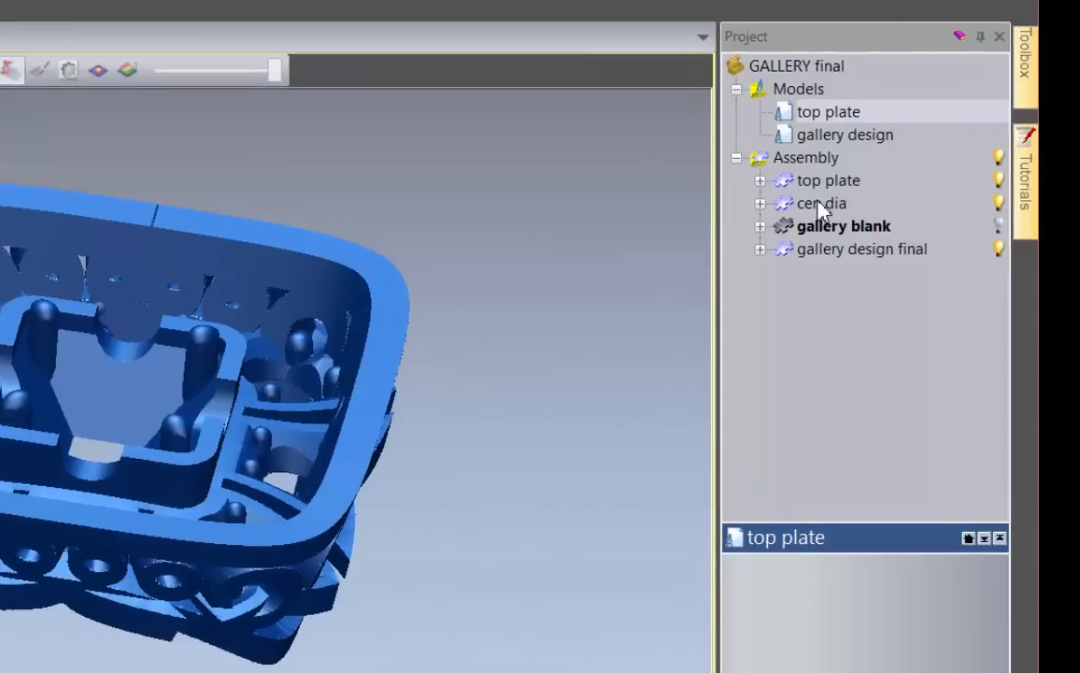
- Merge the cen dia part into the top plate and raise the combined part onto the gallery in nudge steps of 1
left_click_drag(817, 202, 831, 178)
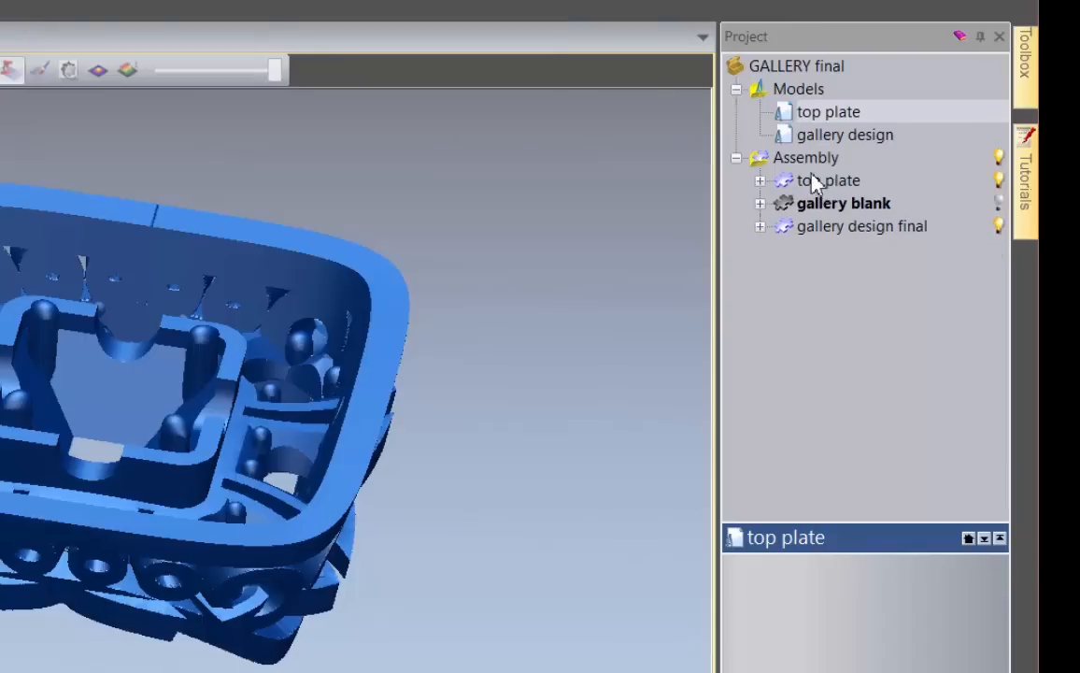
left_click(815, 183)
left_click(753, 619)
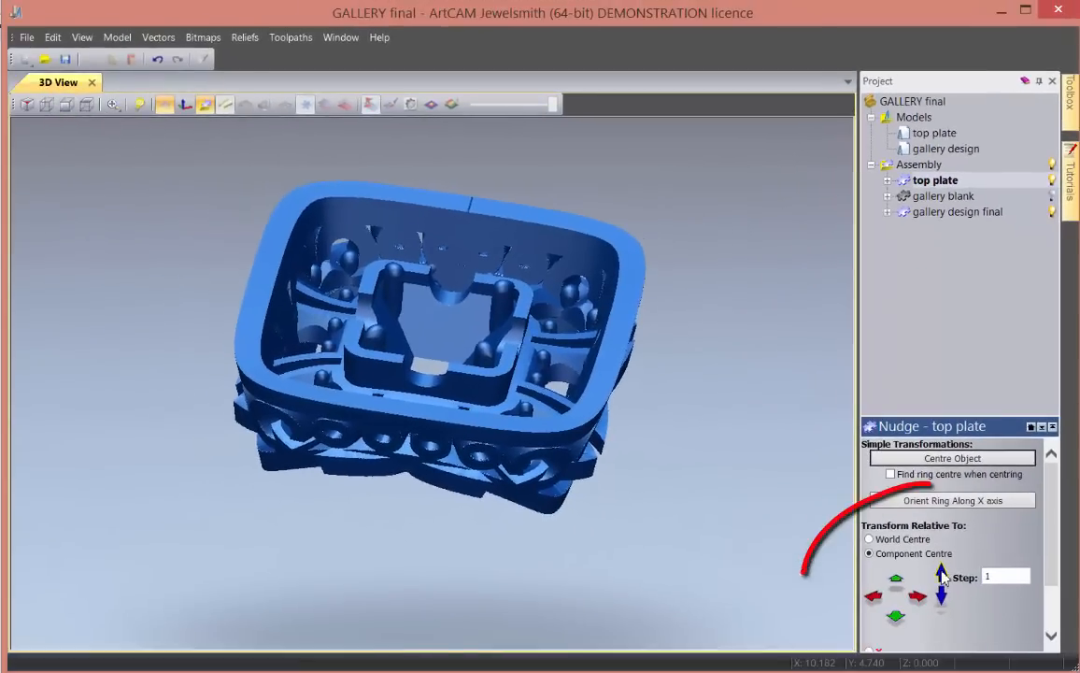
left_click(904, 637)
left_click(906, 636)
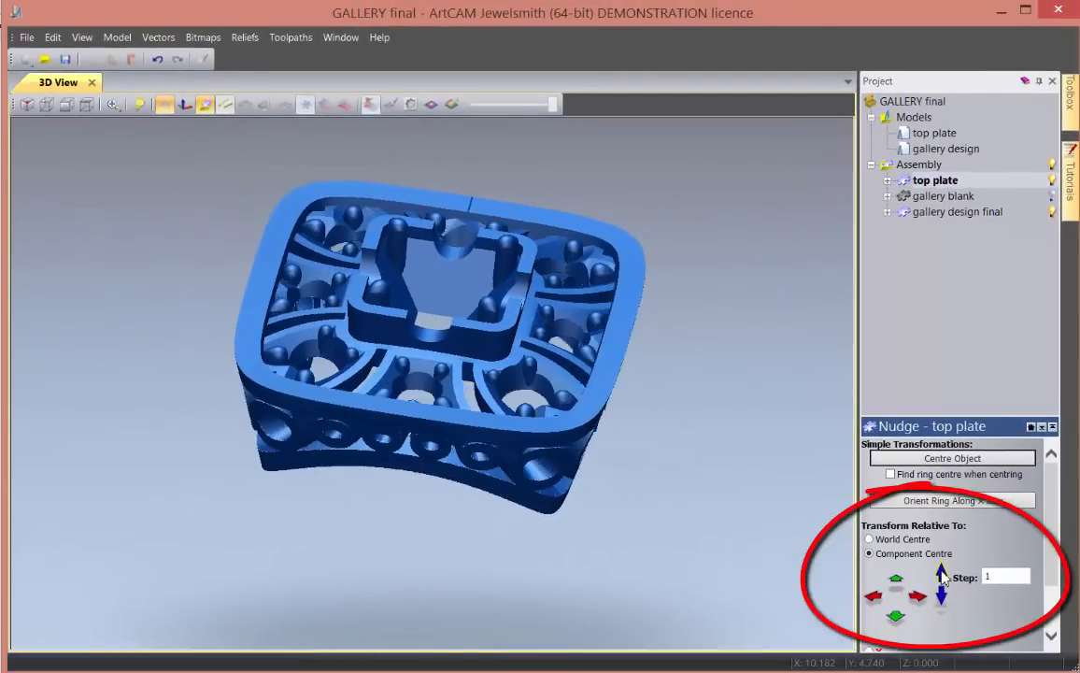
left_click(942, 572)
left_click_drag(481, 472, 603, 448)
left_click_drag(439, 415, 499, 468)
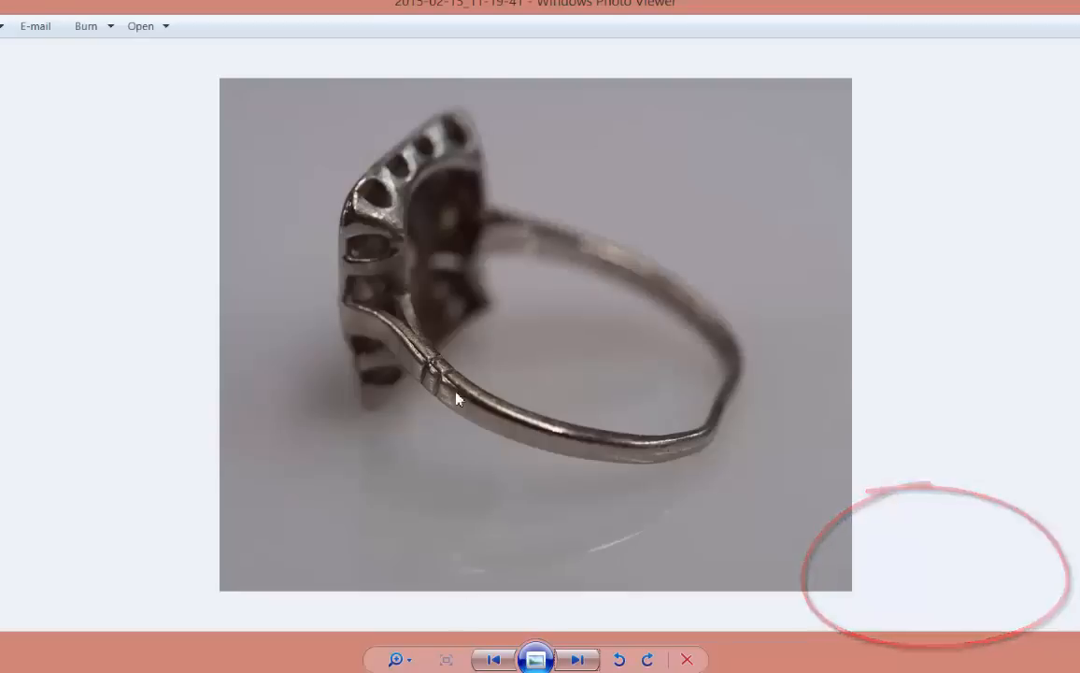
- Check the reference ring photos and lower the top plate onto the gallery with a nudge step of .1
left_click(495, 661)
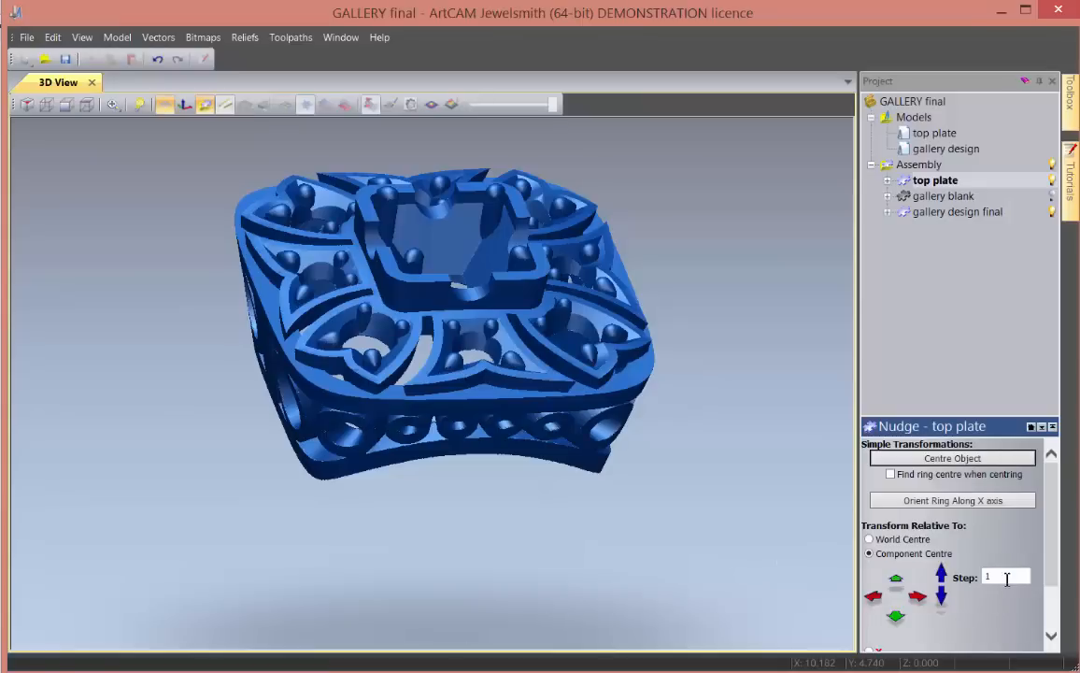
type(".1")
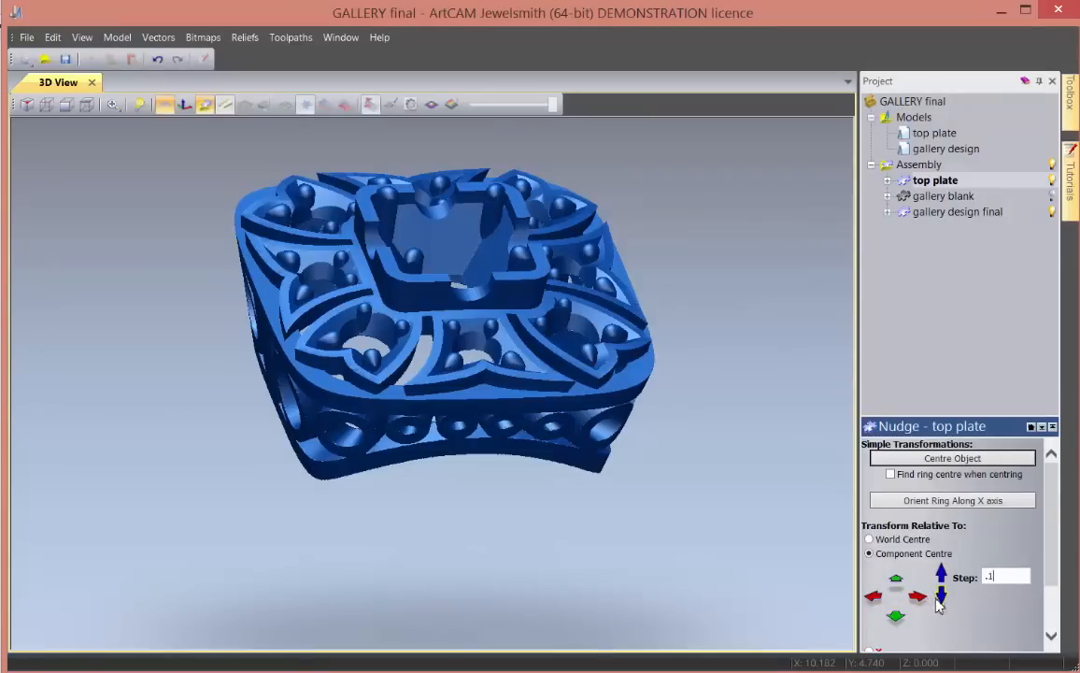
left_click(940, 602)
left_click_drag(402, 401, 645, 332)
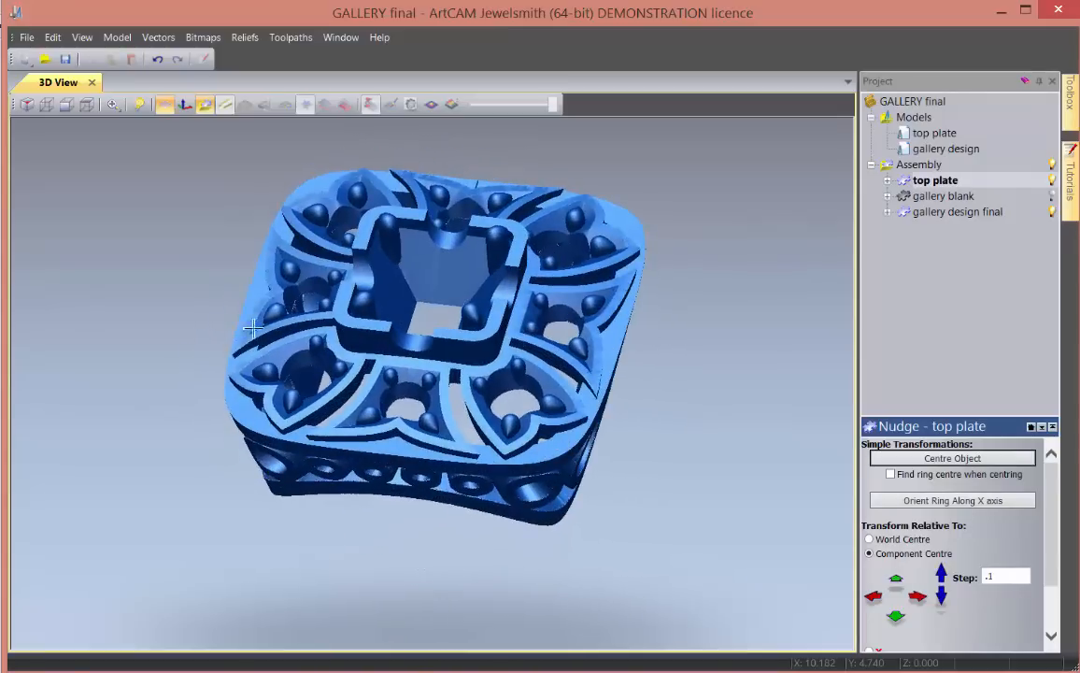
left_click_drag(260, 296, 447, 414)
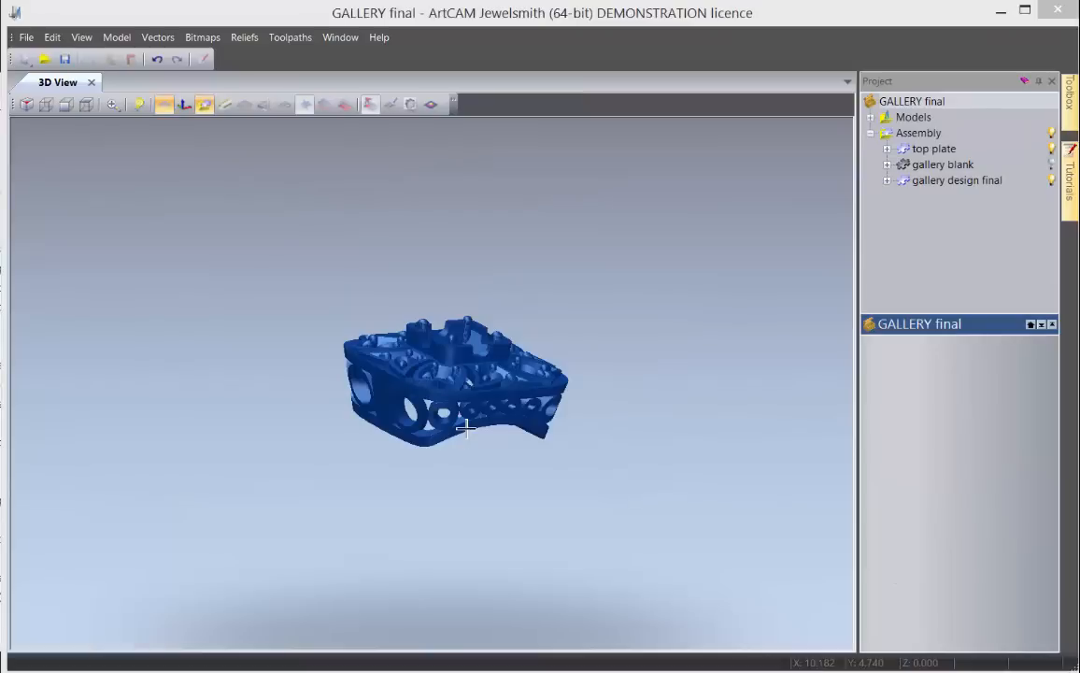
- Examine the assembled top plate and pierced gallery from all sides, including the ring cut-outs and stone claws up close
scroll(463, 429, "up", 5)
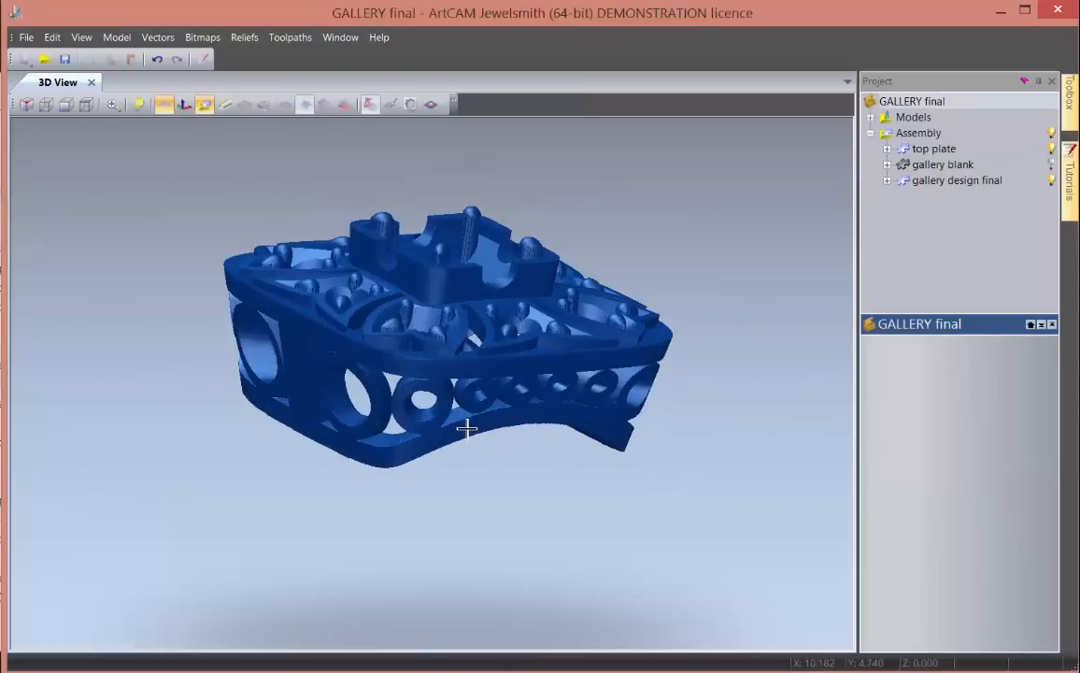
left_click_drag(433, 439, 456, 274)
scroll(386, 268, "up", 5)
left_click_drag(386, 268, 596, 324)
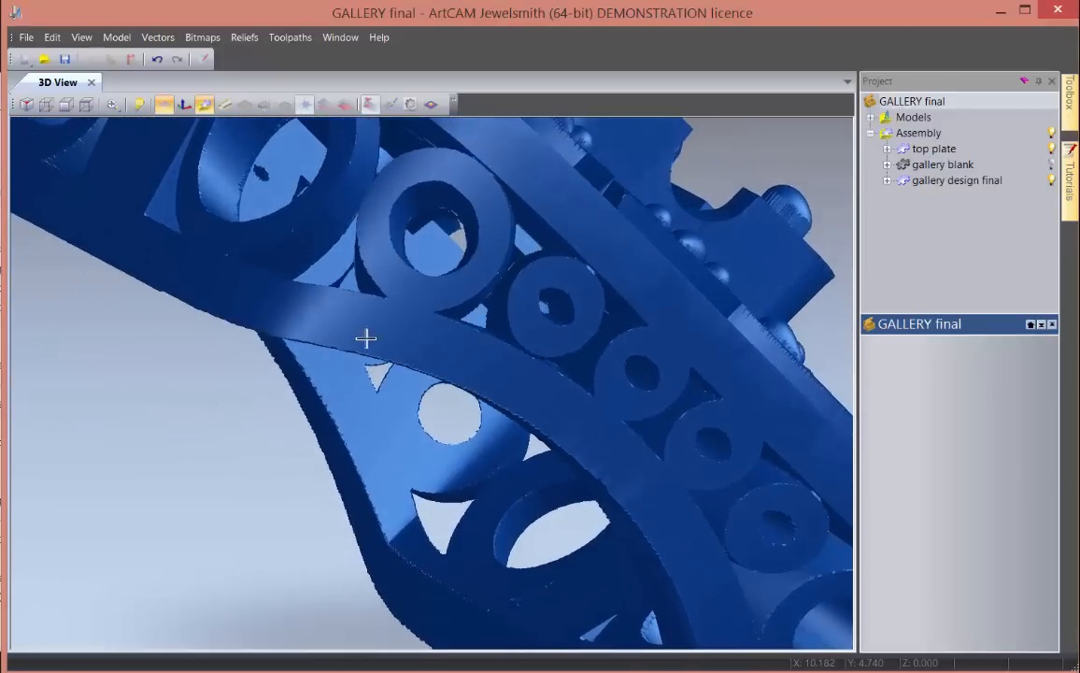
scroll(365, 338, "down", 5)
left_click_drag(365, 338, 273, 334)
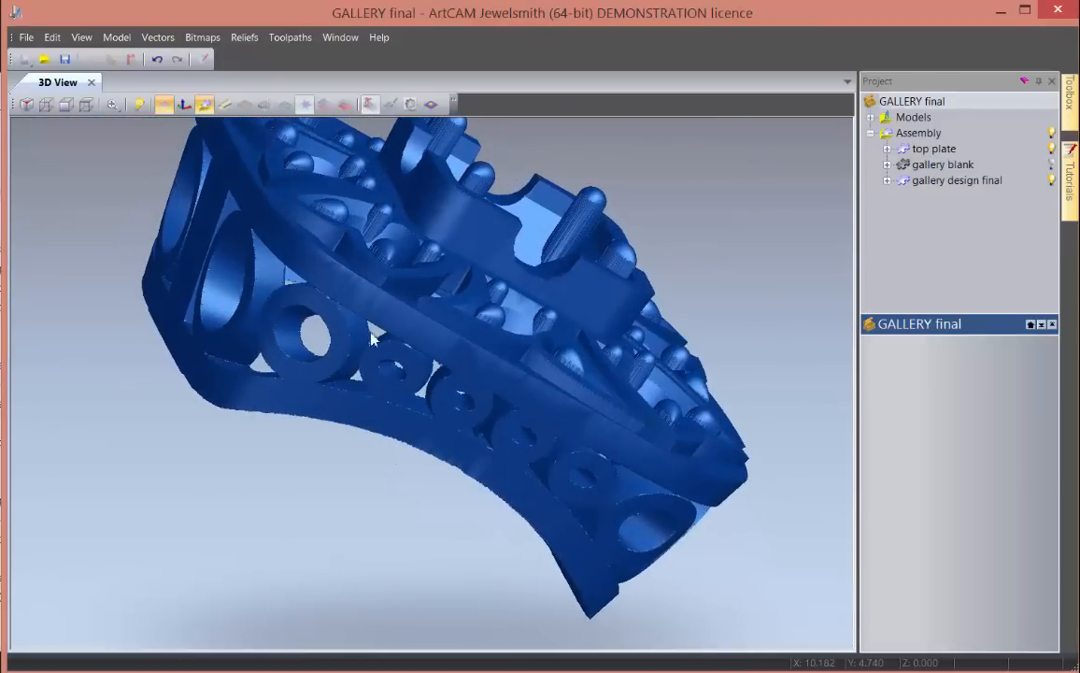
left_click_drag(372, 339, 229, 343)
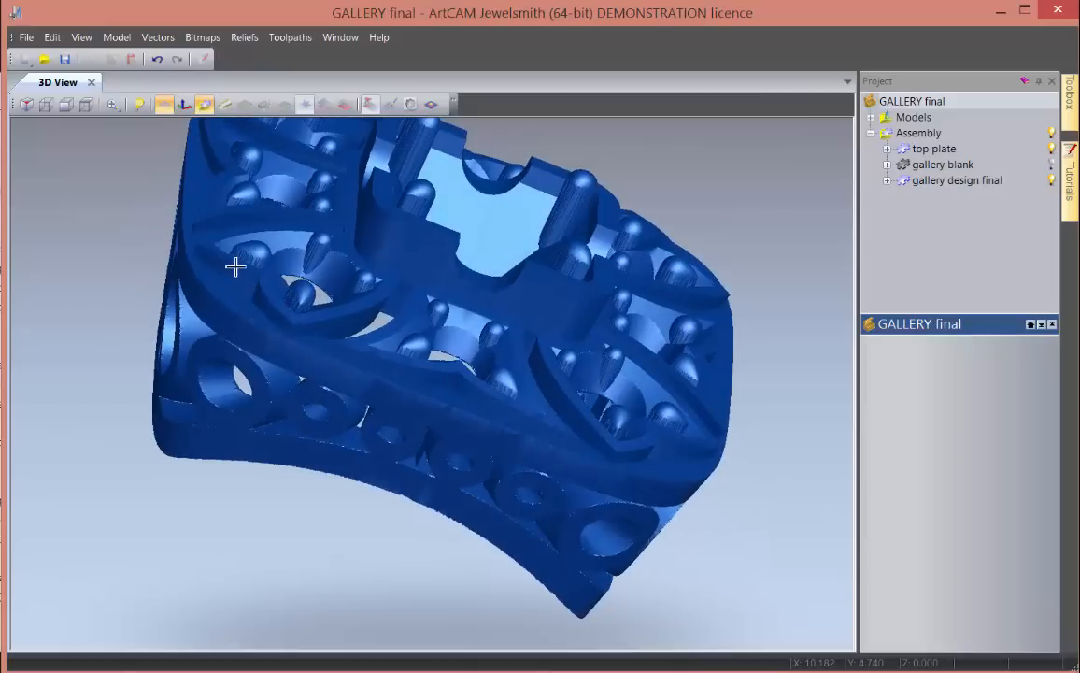
scroll(235, 268, "up", 5)
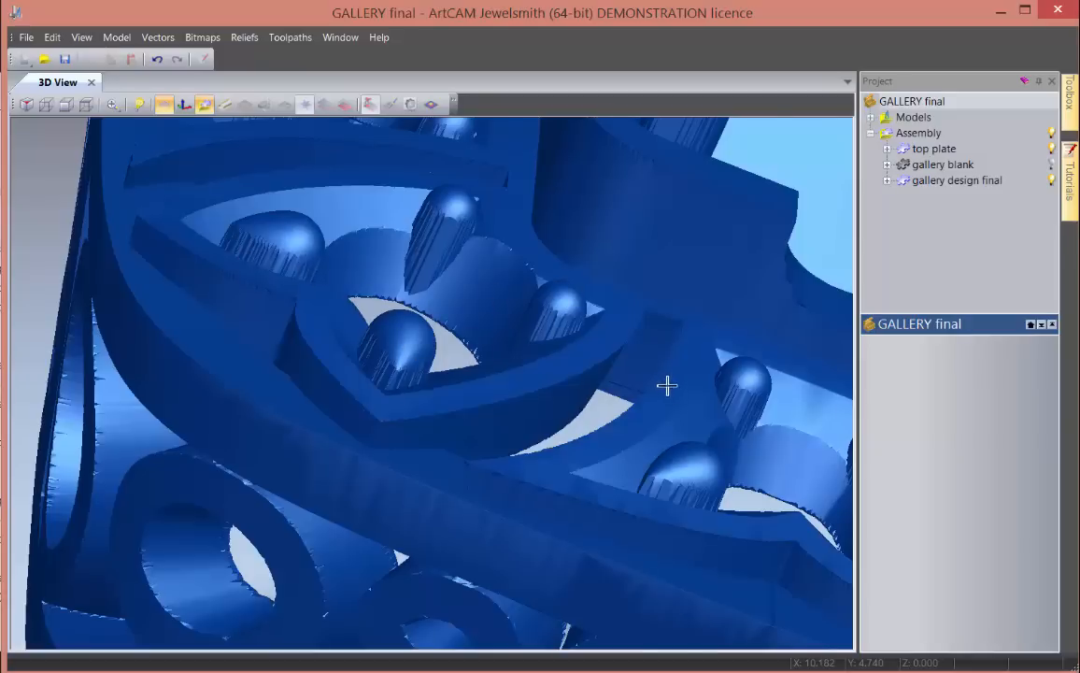
scroll(666, 385, "down", 5)
left_click_drag(552, 373, 441, 458)
scroll(440, 400, "down", 5)
- Review the new-model settings for a rotary axis blank and a tapered square shank, leaving both without creating a model
double_click(882, 118)
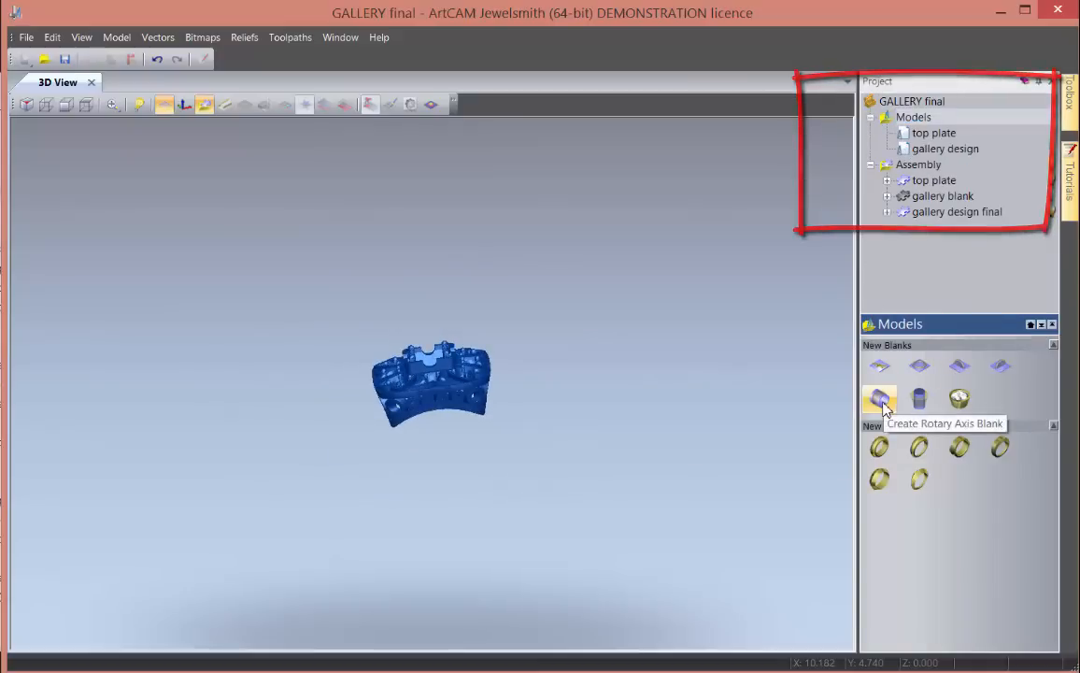
left_click(881, 400)
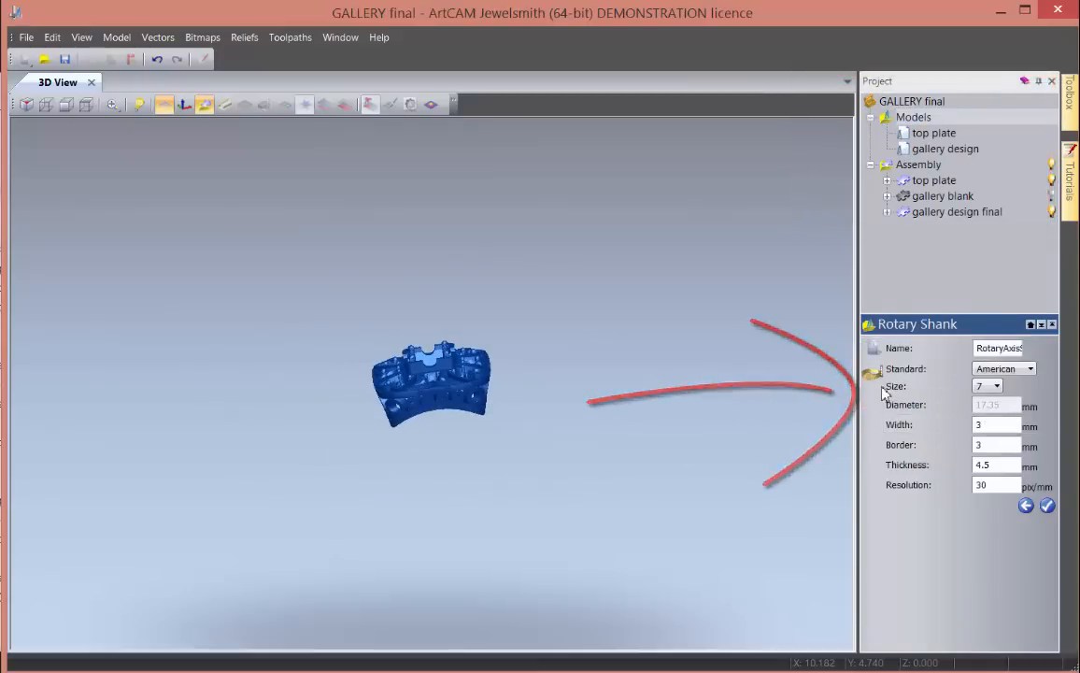
left_click(1025, 505)
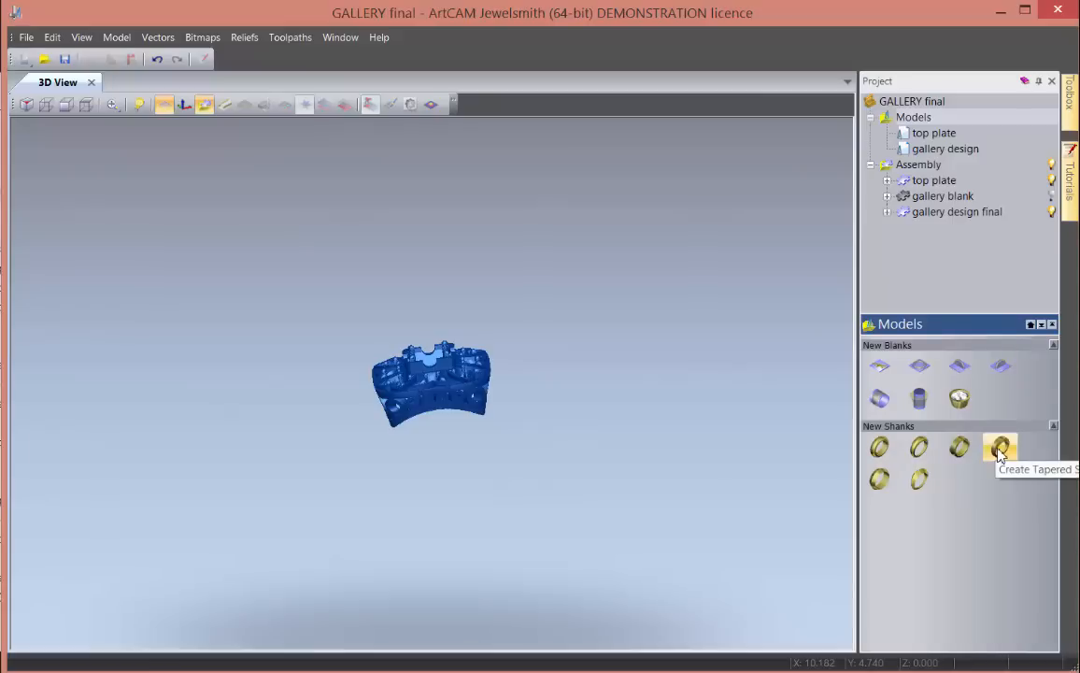
left_click(1001, 450)
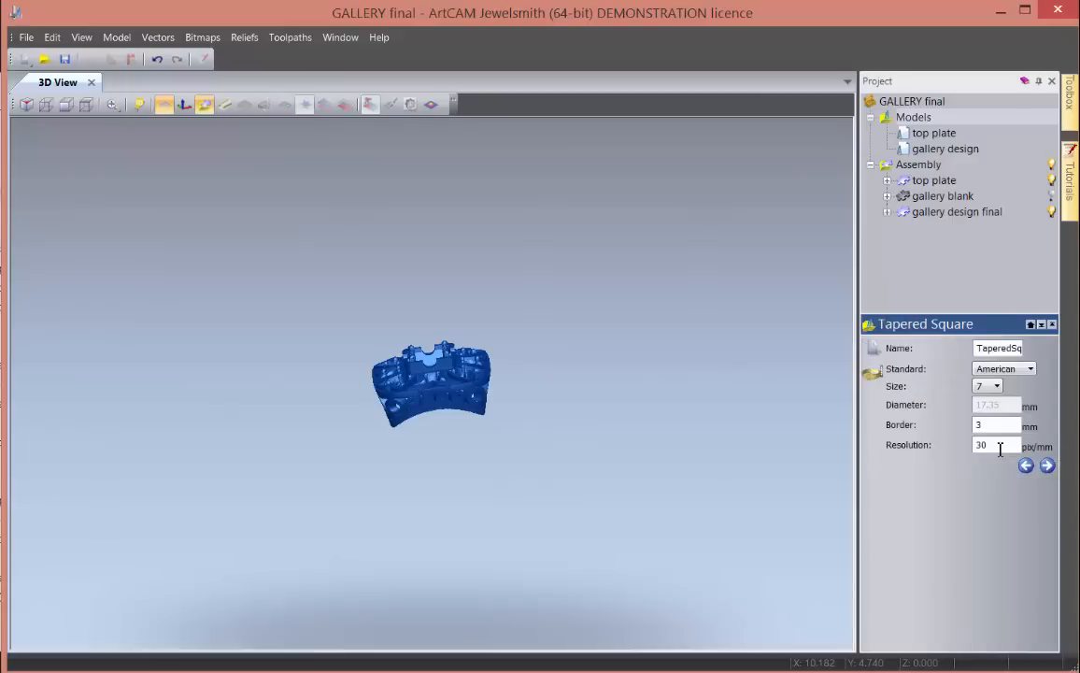
left_click(1024, 466)
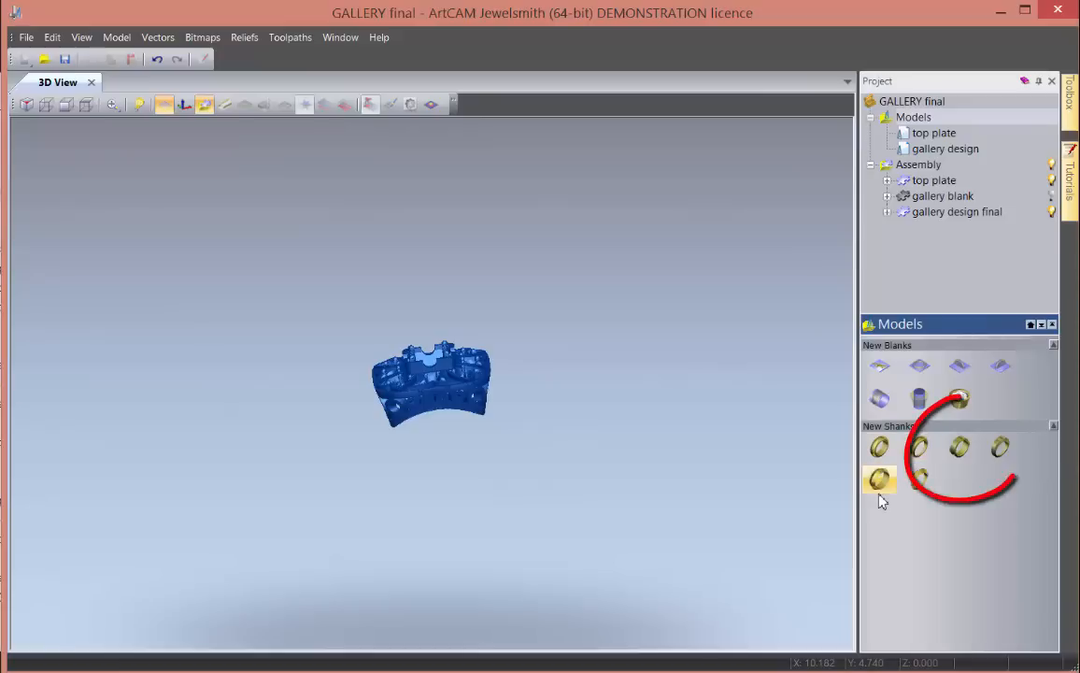
- Create a square shank model in American size 7, 3 mm wide with a 3 mm border, 1.75 mm thickness and resolution 30
left_click(946, 451)
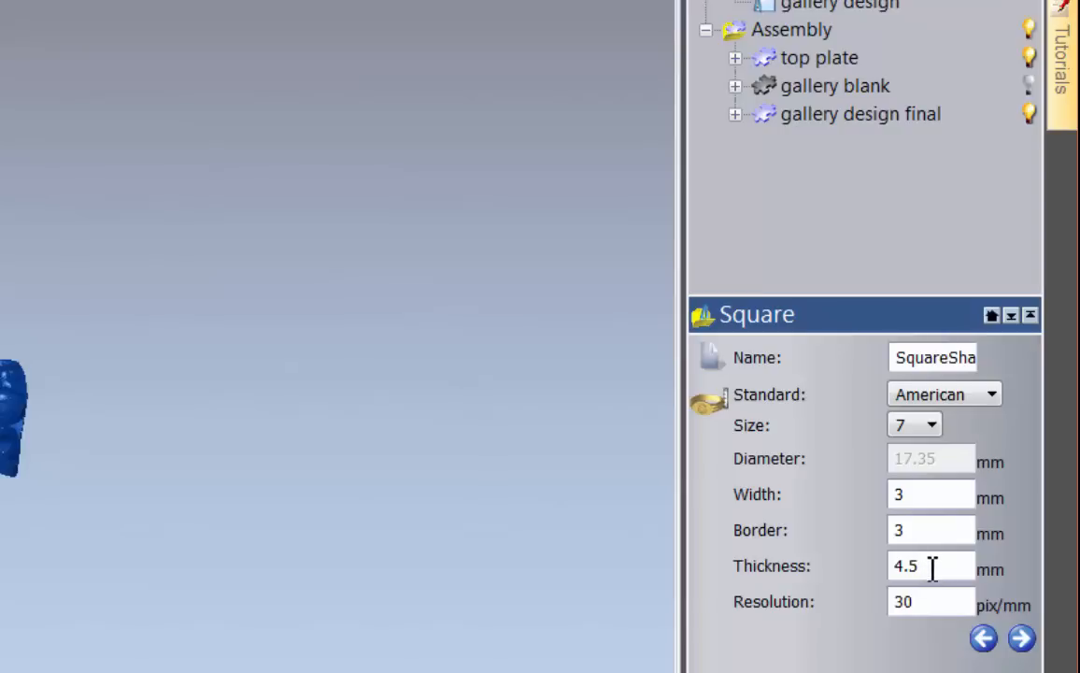
left_click_drag(932, 567, 864, 571)
type("3")
left_click(907, 500)
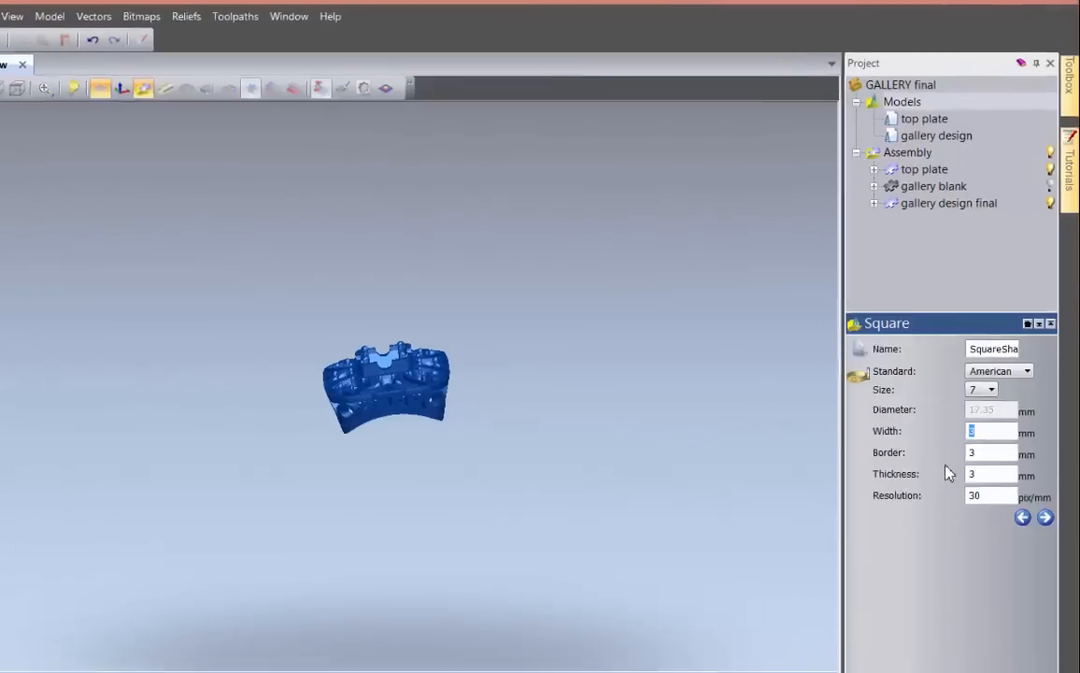
left_click(994, 445)
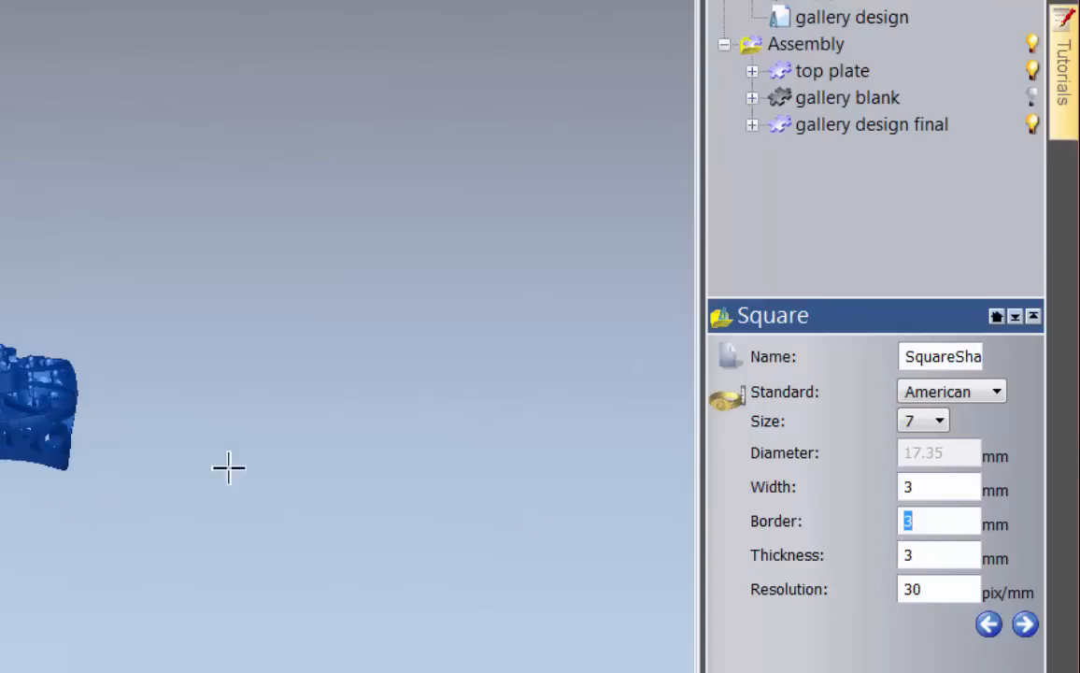
left_click(940, 555)
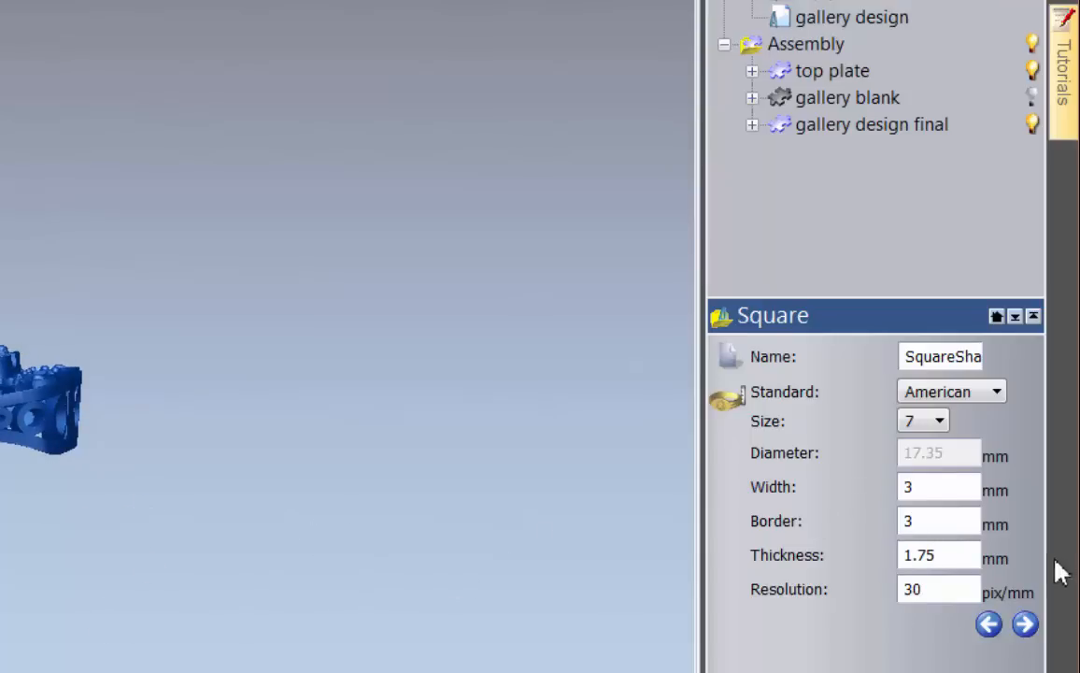
left_click(1025, 624)
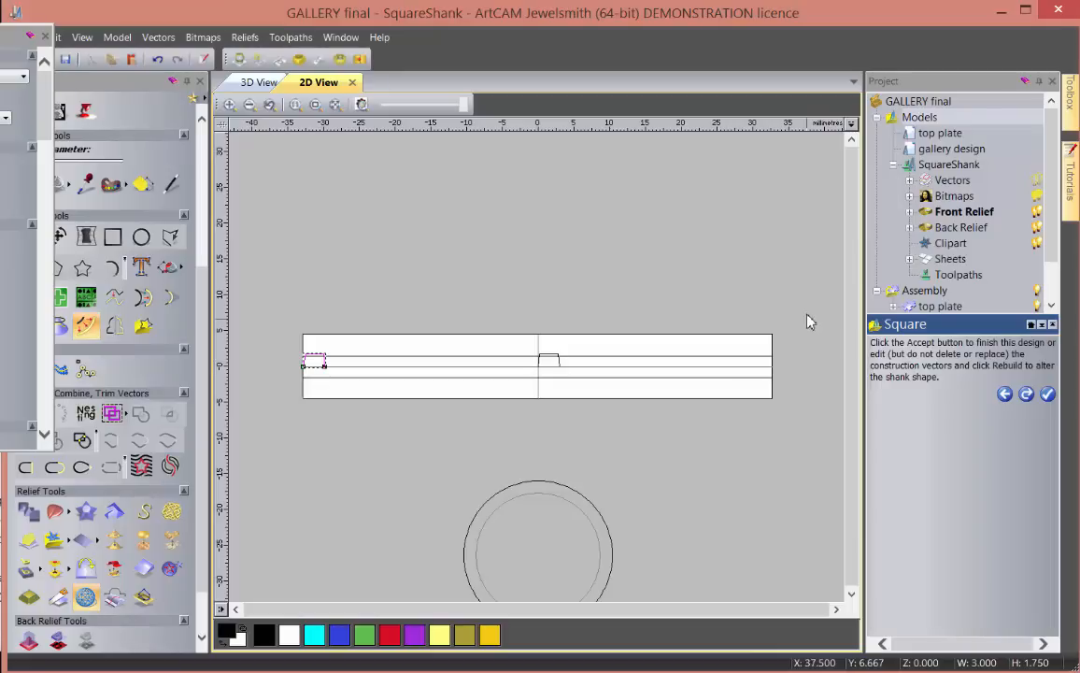
left_click(244, 88)
left_click_drag(551, 299, 499, 374)
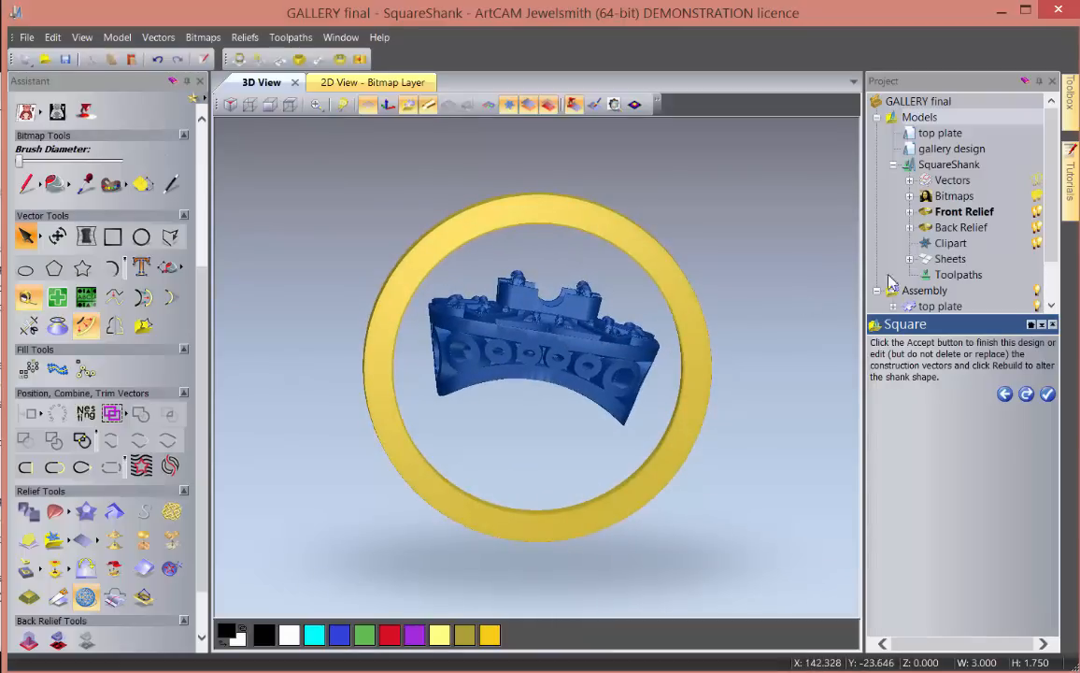
- Review the assembly's parts, checking inside the top plate group and comparing the view with the gallery blank shown and hidden
left_click_drag(983, 329, 958, 443)
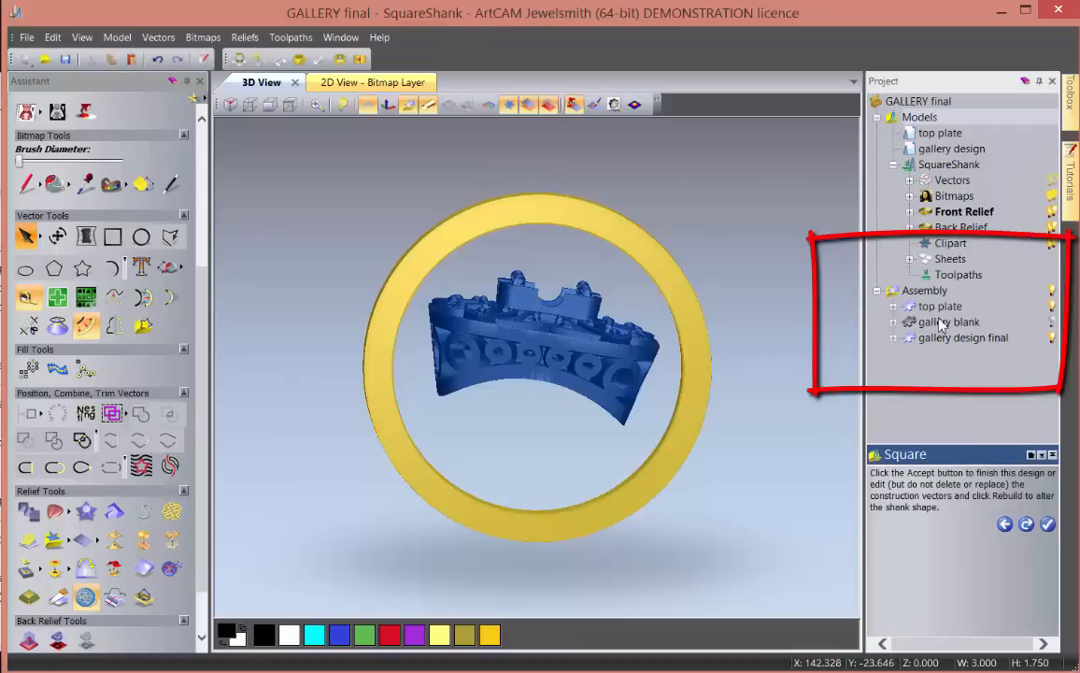
left_click(893, 308)
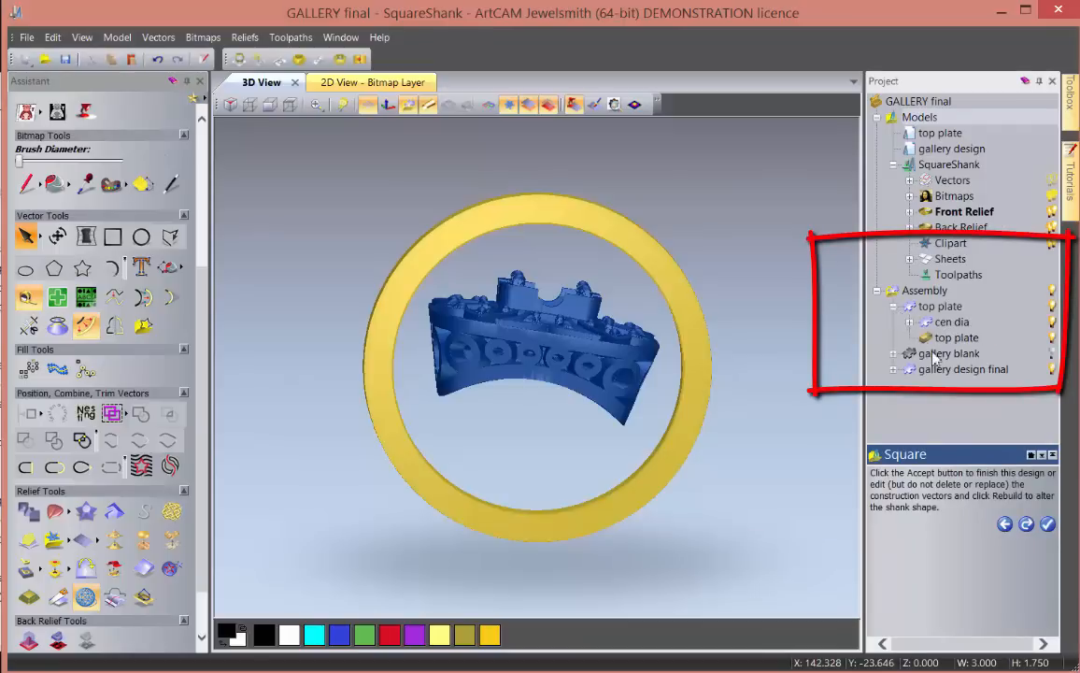
left_click(893, 306)
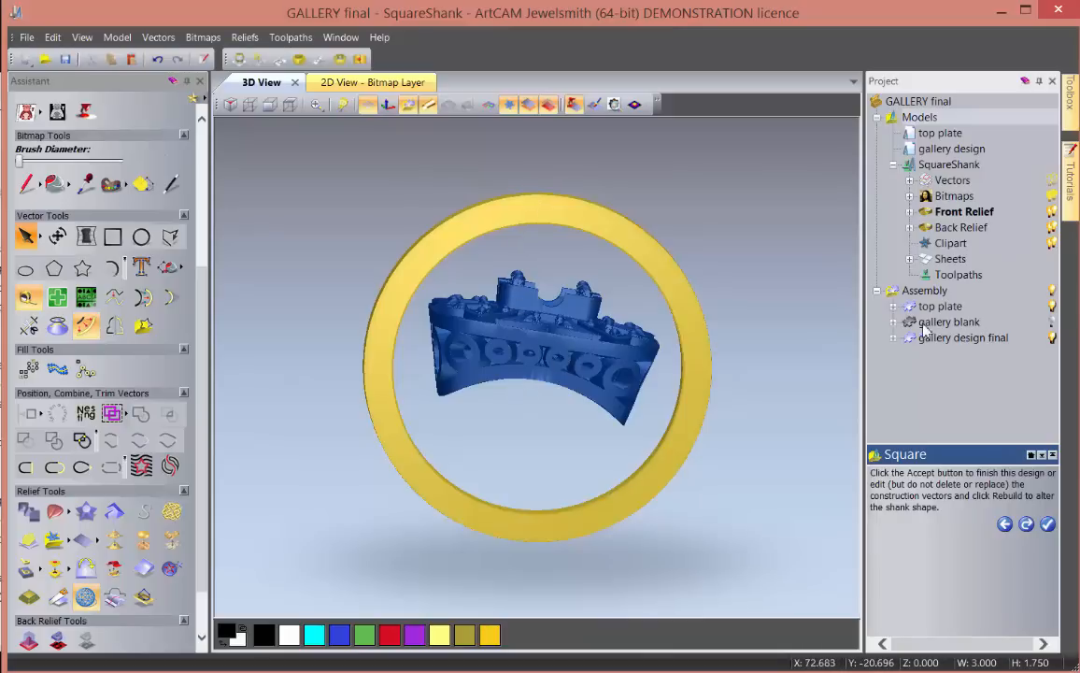
left_click(1052, 321)
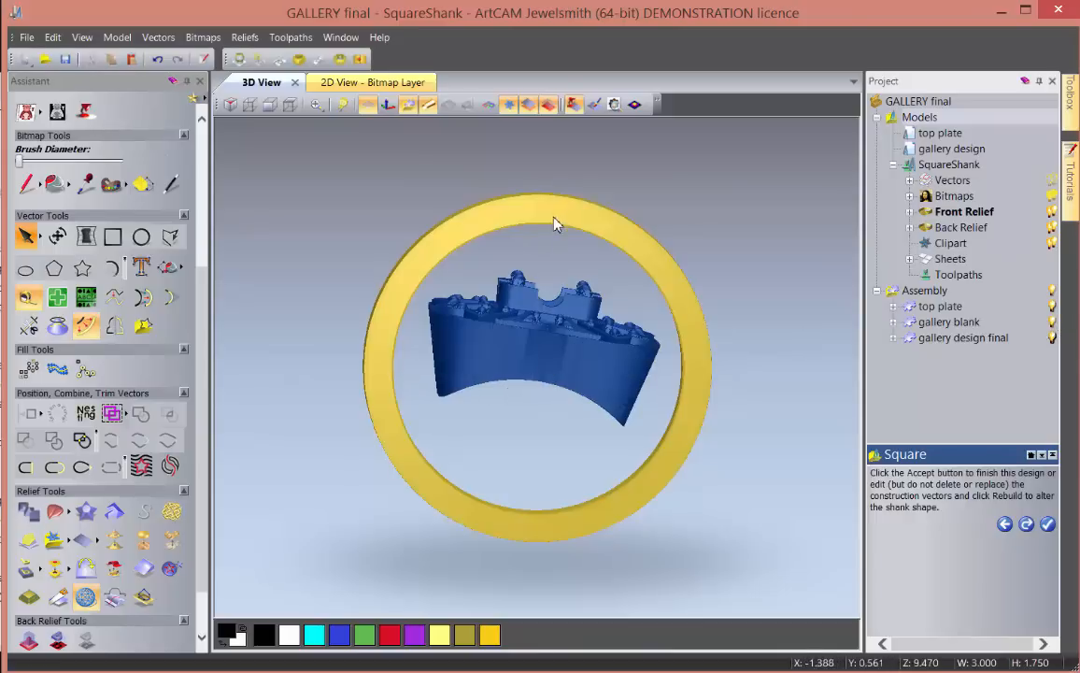
left_click(1051, 321)
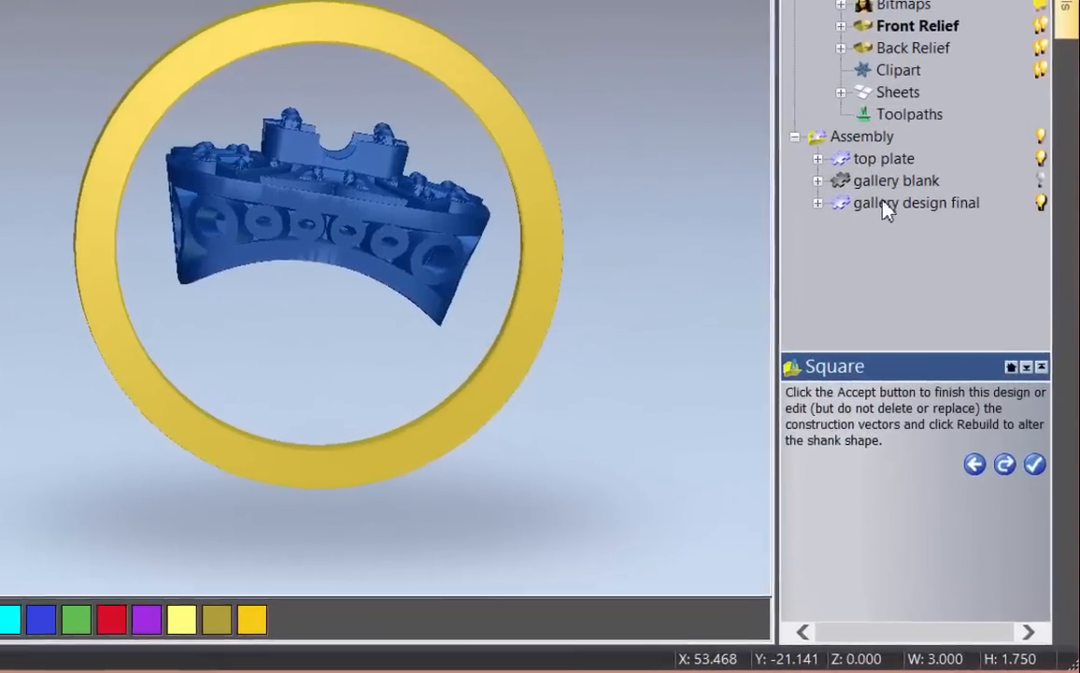
- Merge the gallery design final part into the top plate and rename the combined part as top ring
left_click(878, 185)
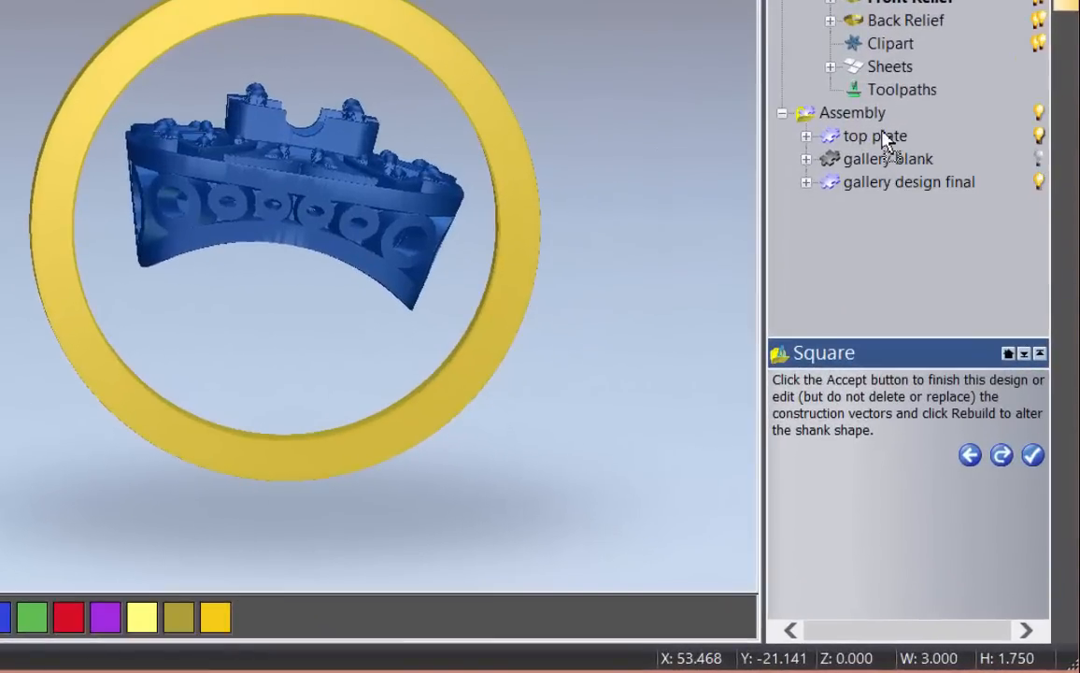
left_click(881, 138)
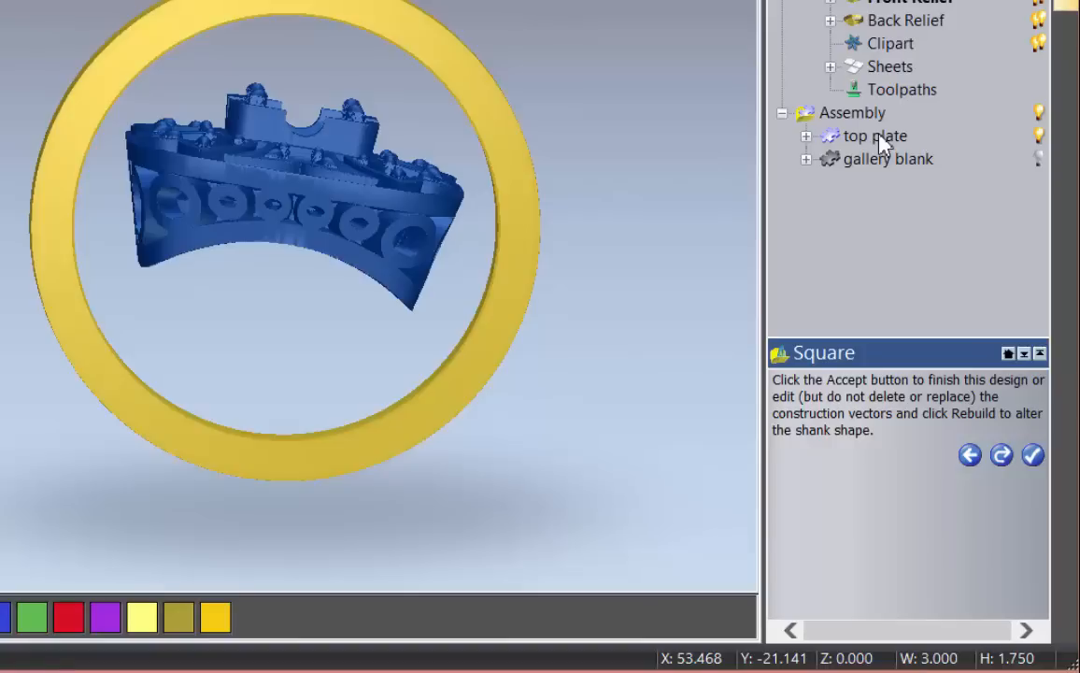
right_click(886, 137)
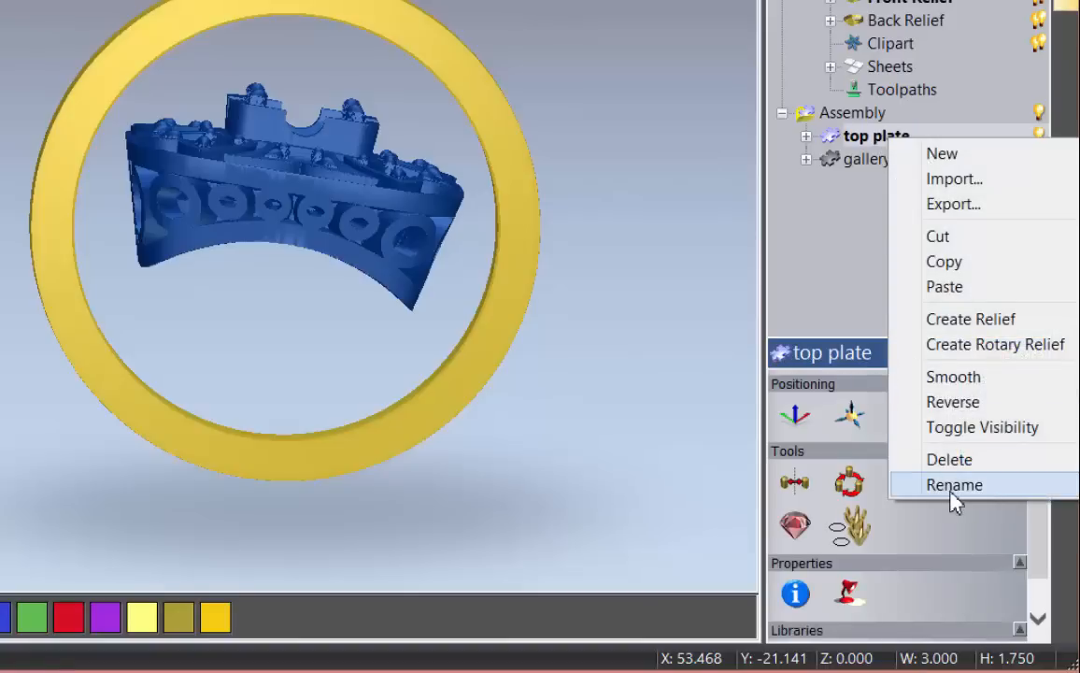
left_click(954, 485)
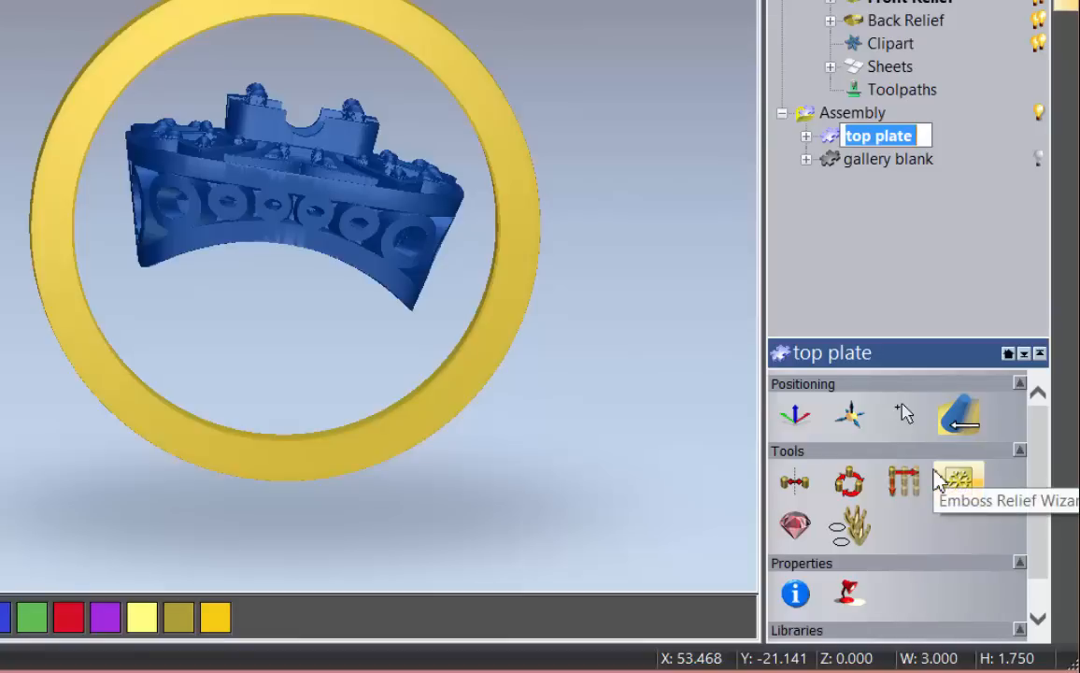
type("top")
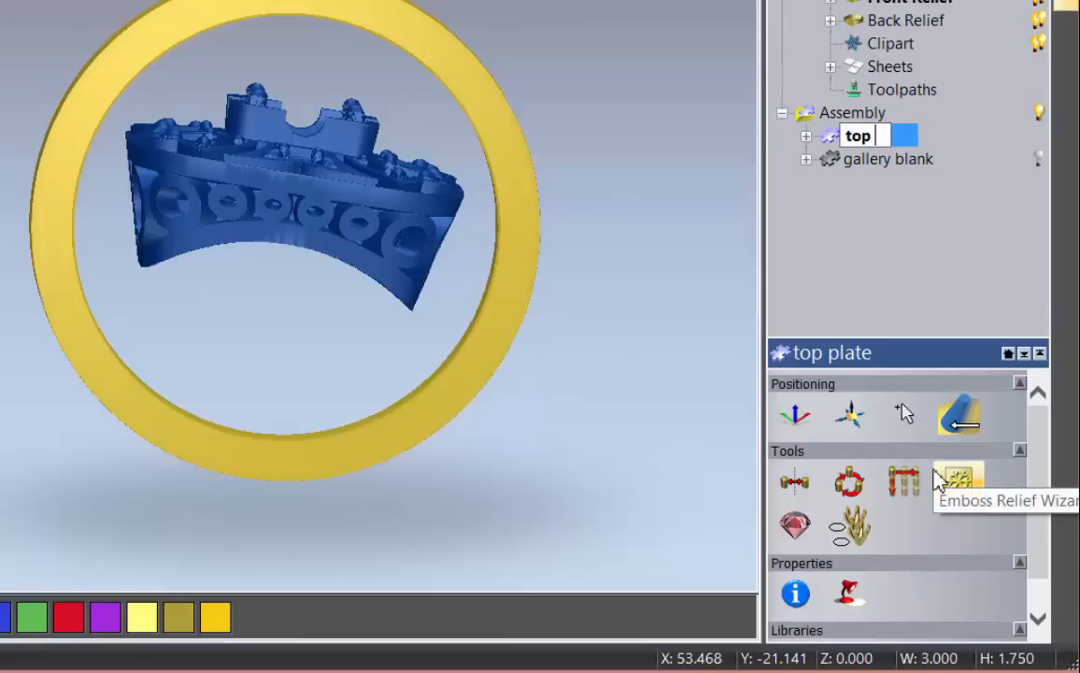
type(" ring")
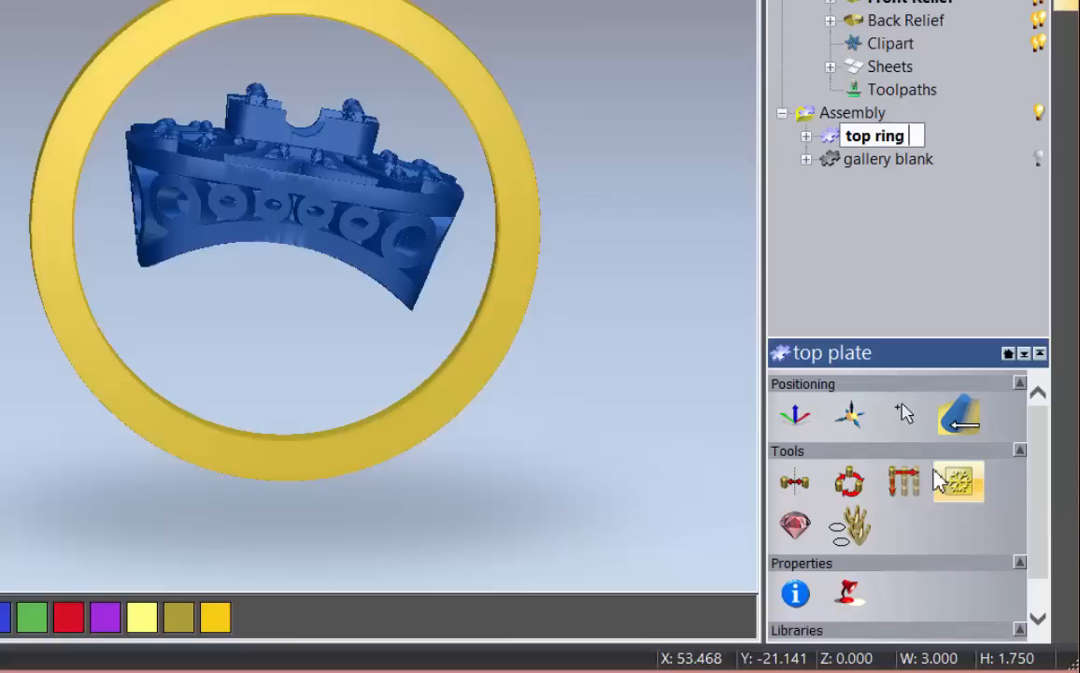
key("Return")
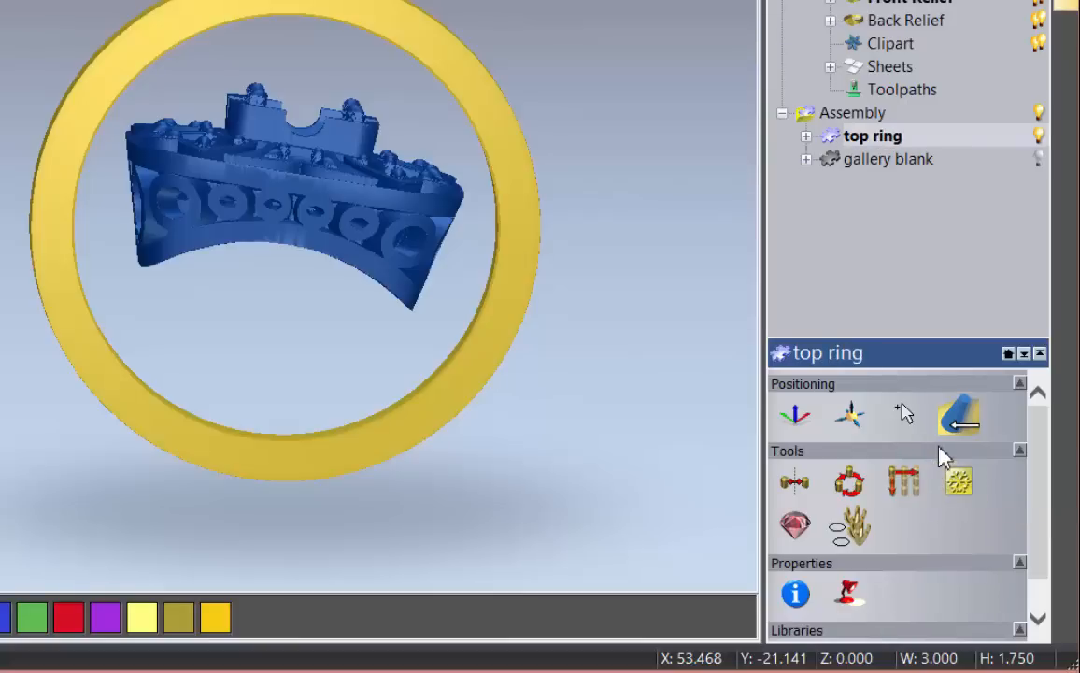
- Raise the top ring part onto the square shank with a nudge step of 10
left_click(795, 415)
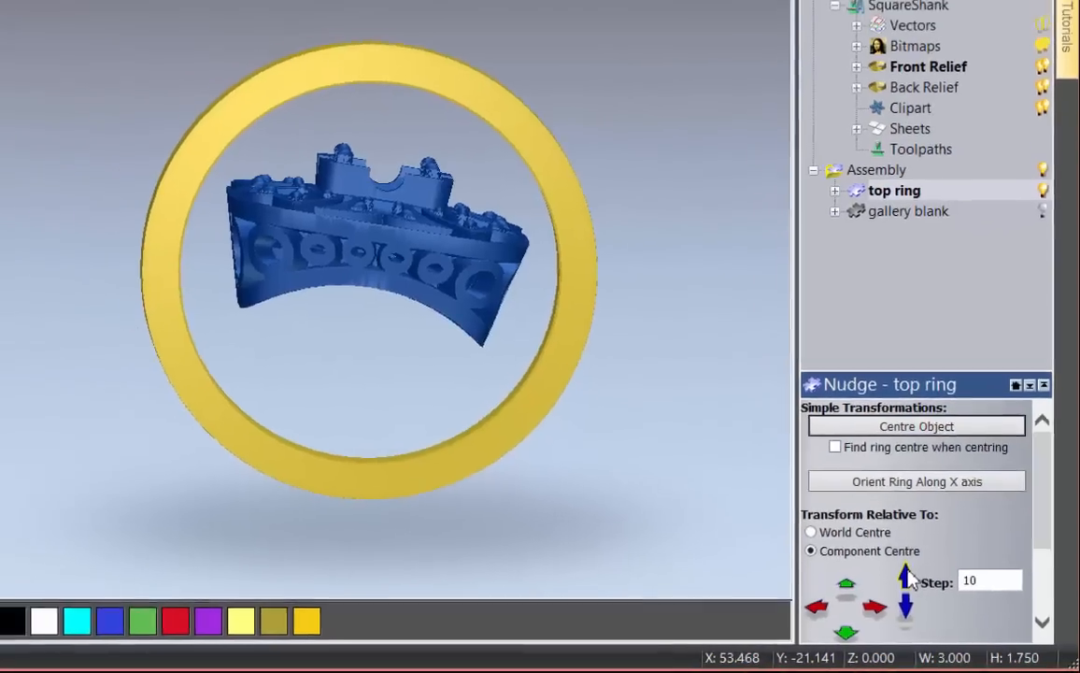
left_click(886, 567)
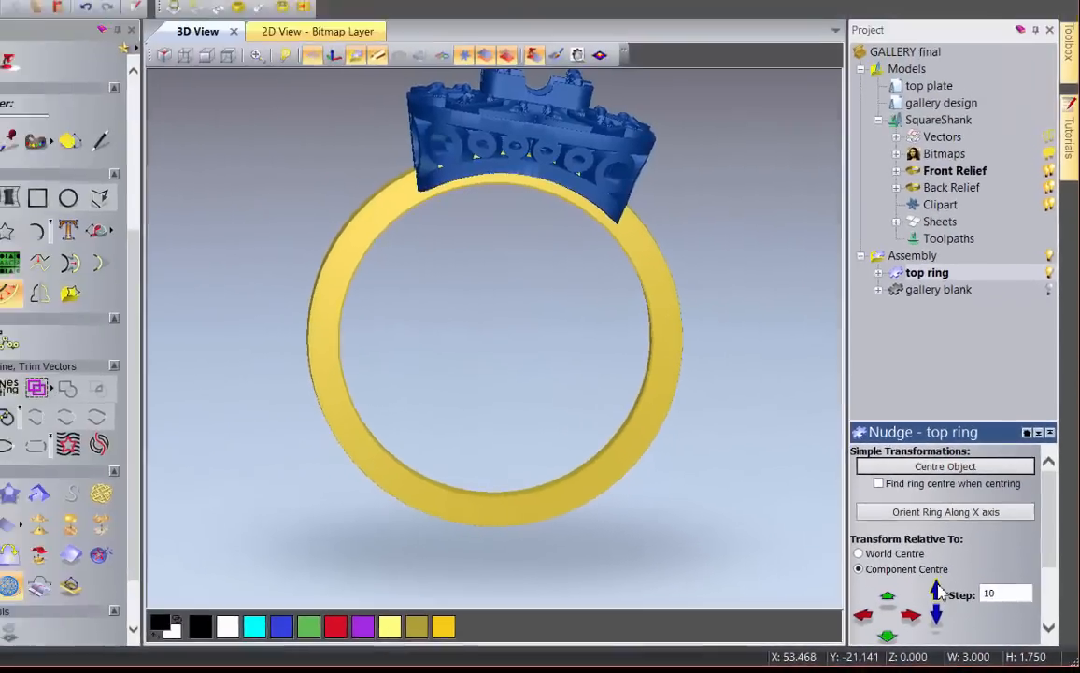
left_click_drag(334, 297, 338, 232)
left_click_drag(574, 371, 502, 352)
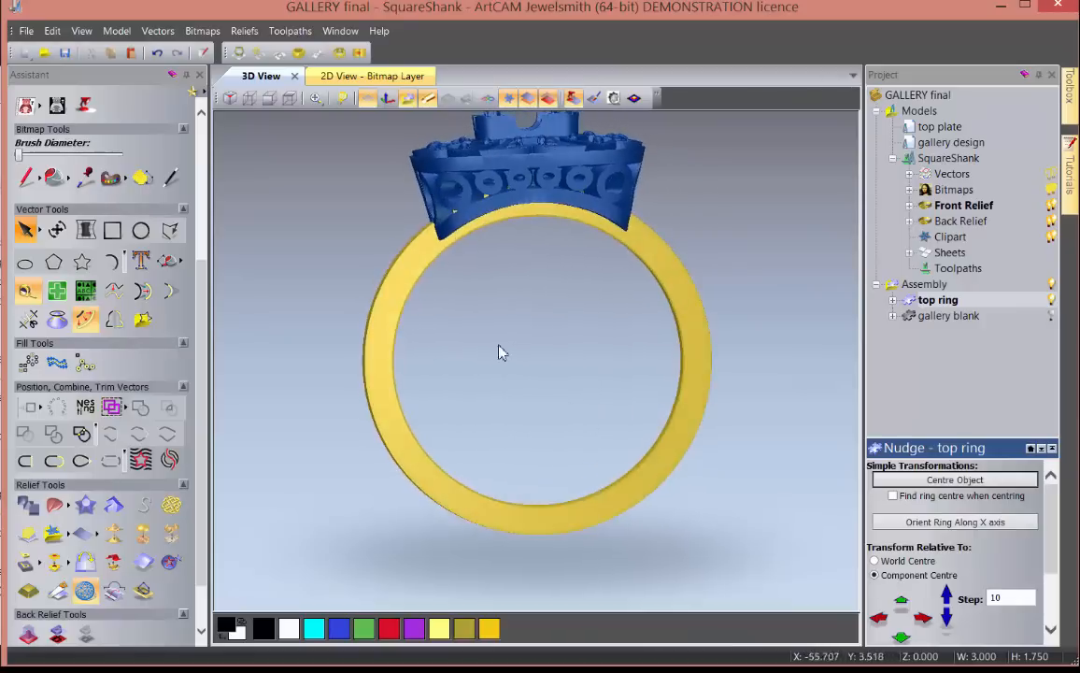
- Lower the top ring in nudge steps of .1 to seat it on the shank, and check the fit from several sides
scroll(533, 347, "up", 2)
double_click(983, 598)
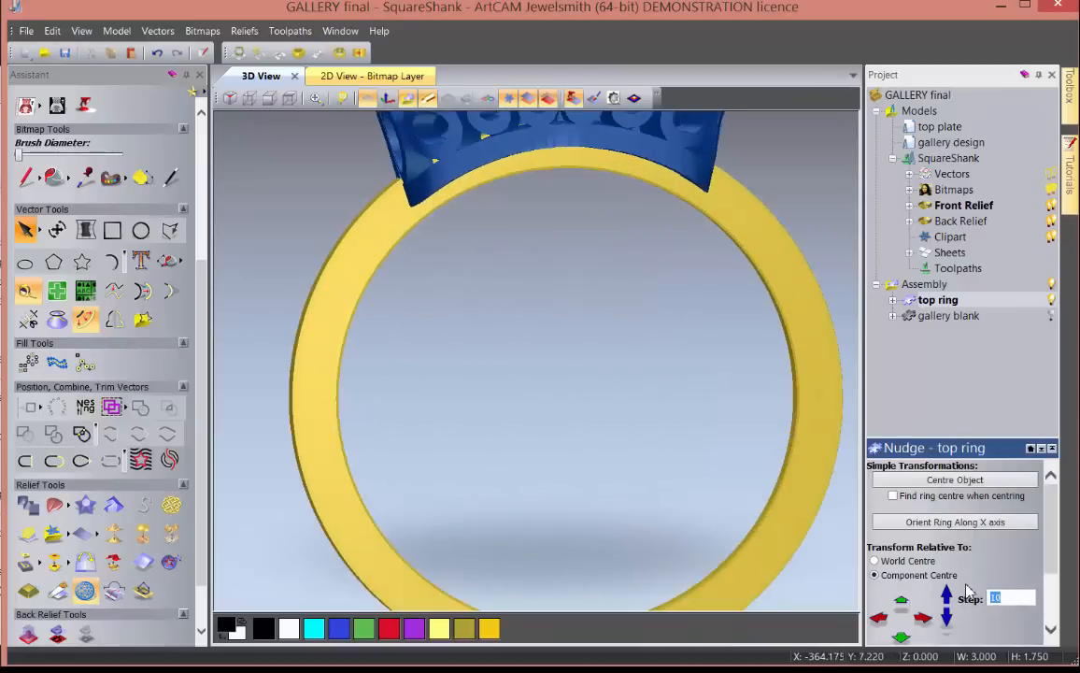
type(".1")
left_click(947, 616)
left_click(946, 616)
left_click(946, 617)
left_click(947, 616)
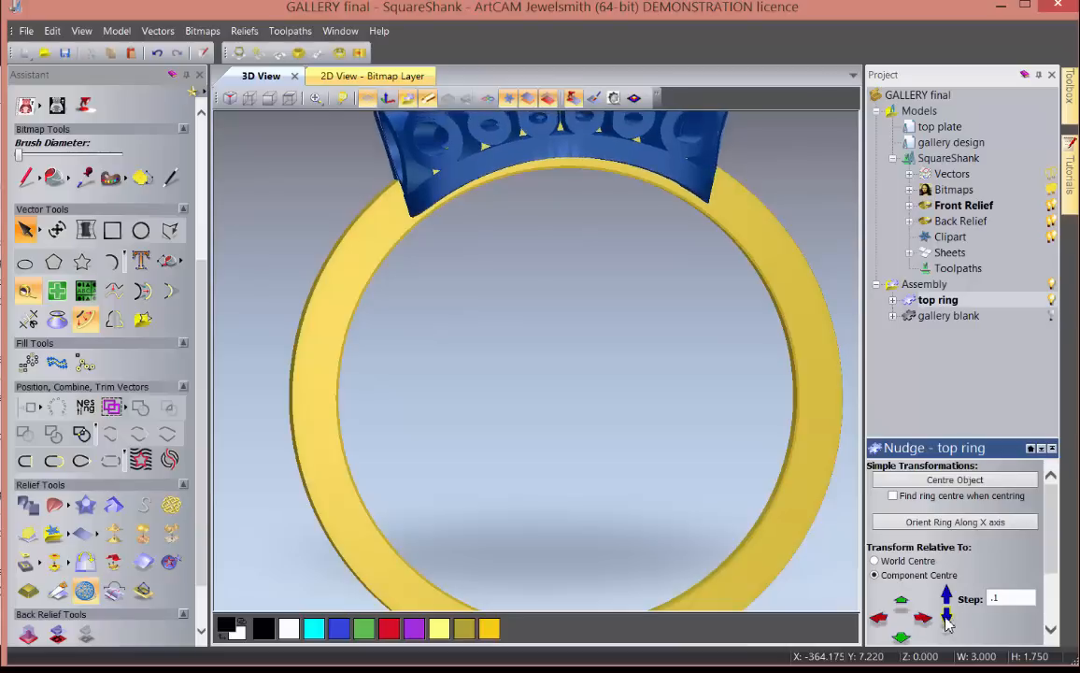
left_click(947, 616)
left_click(946, 617)
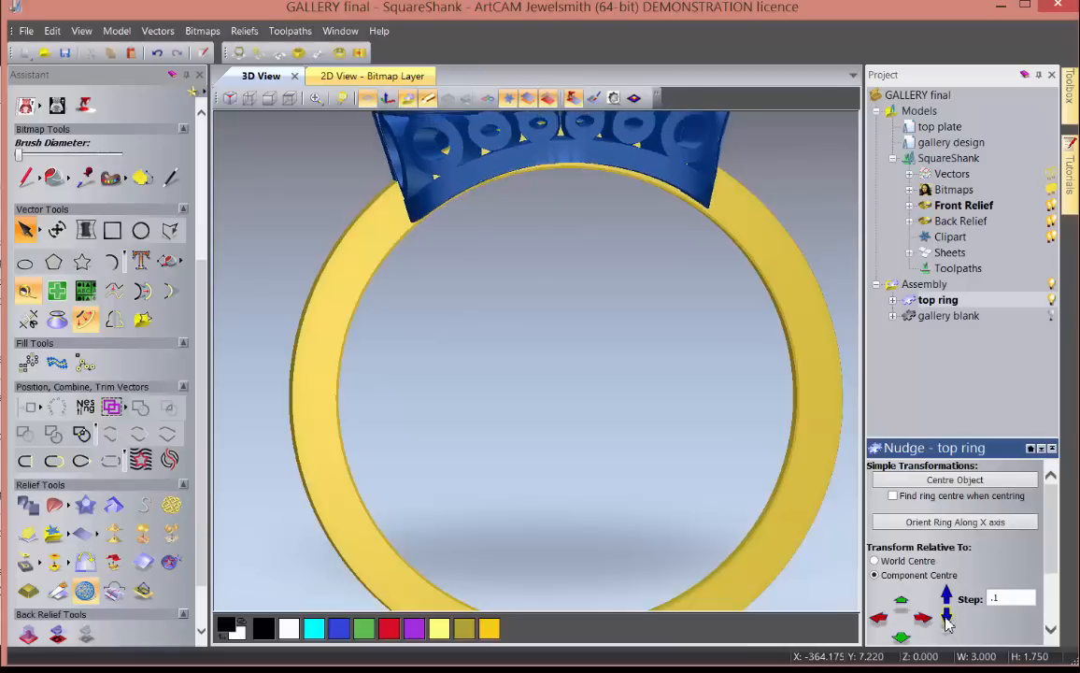
left_click(946, 616)
left_click_drag(697, 446, 764, 544)
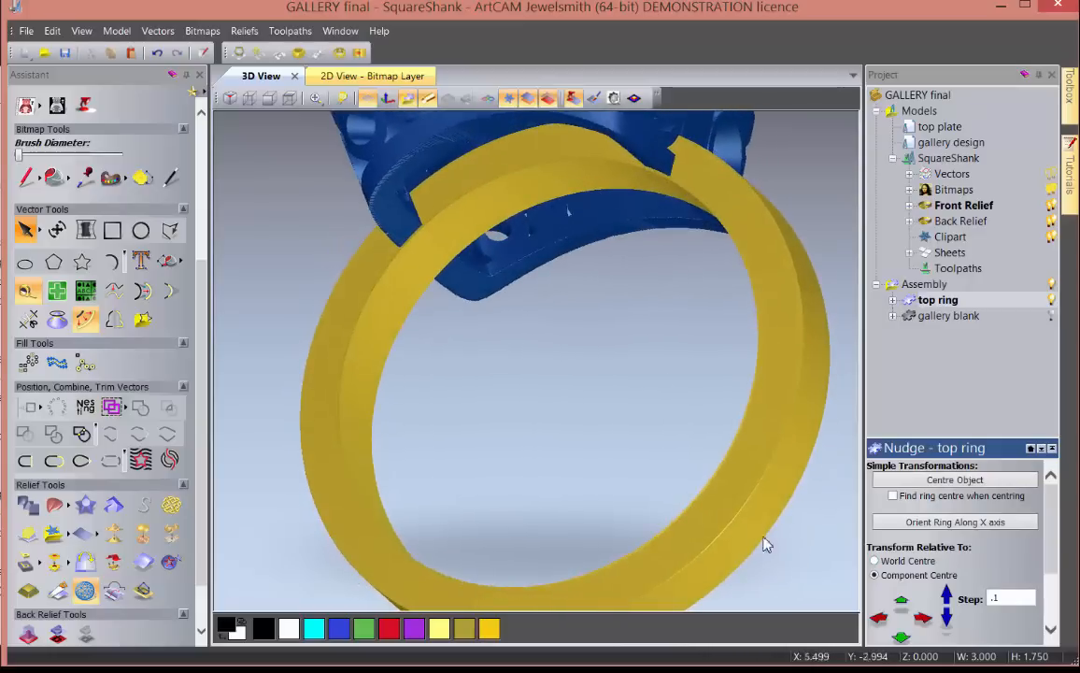
left_click(946, 616)
left_click(946, 617)
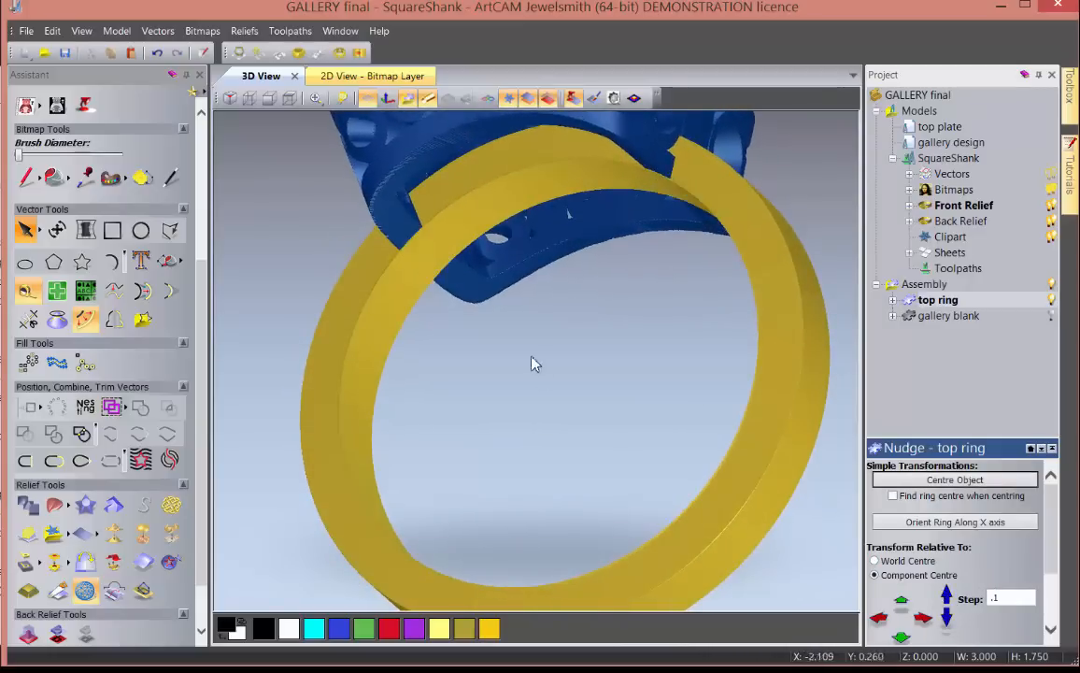
left_click_drag(533, 361, 867, 342)
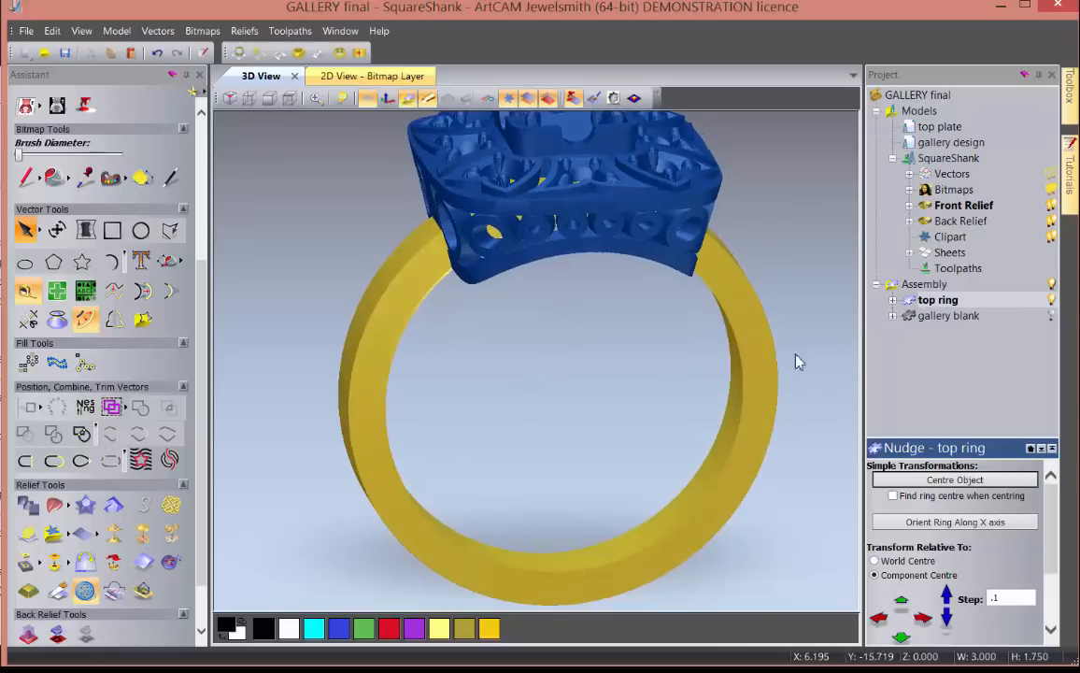
scroll(601, 400, "down", 3)
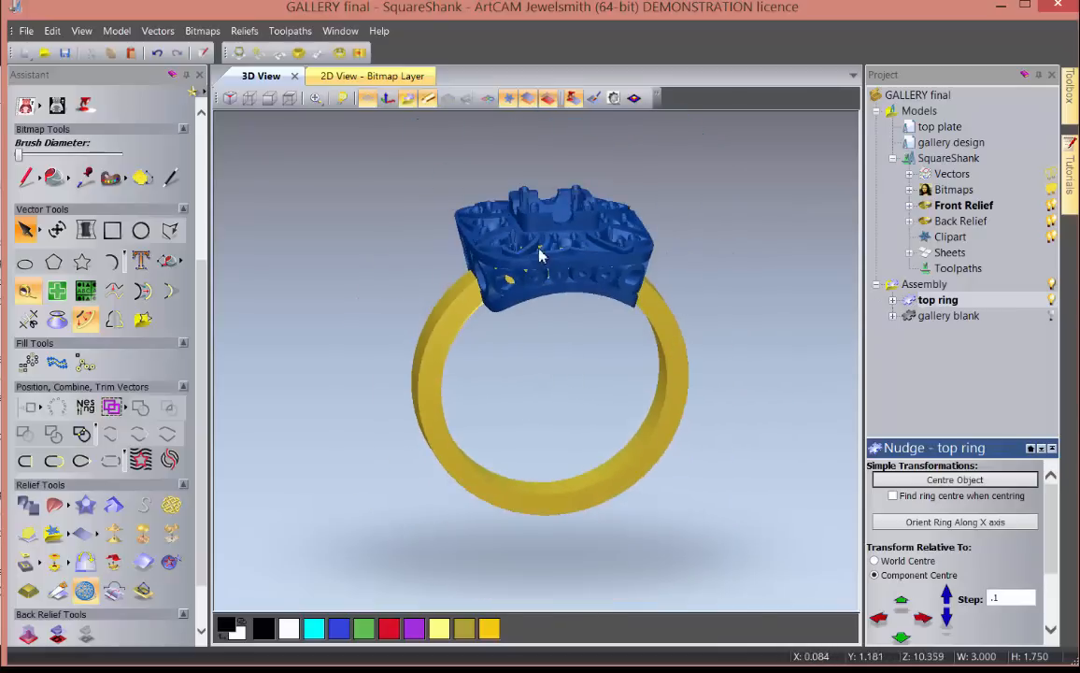
left_click_drag(612, 356, 483, 309)
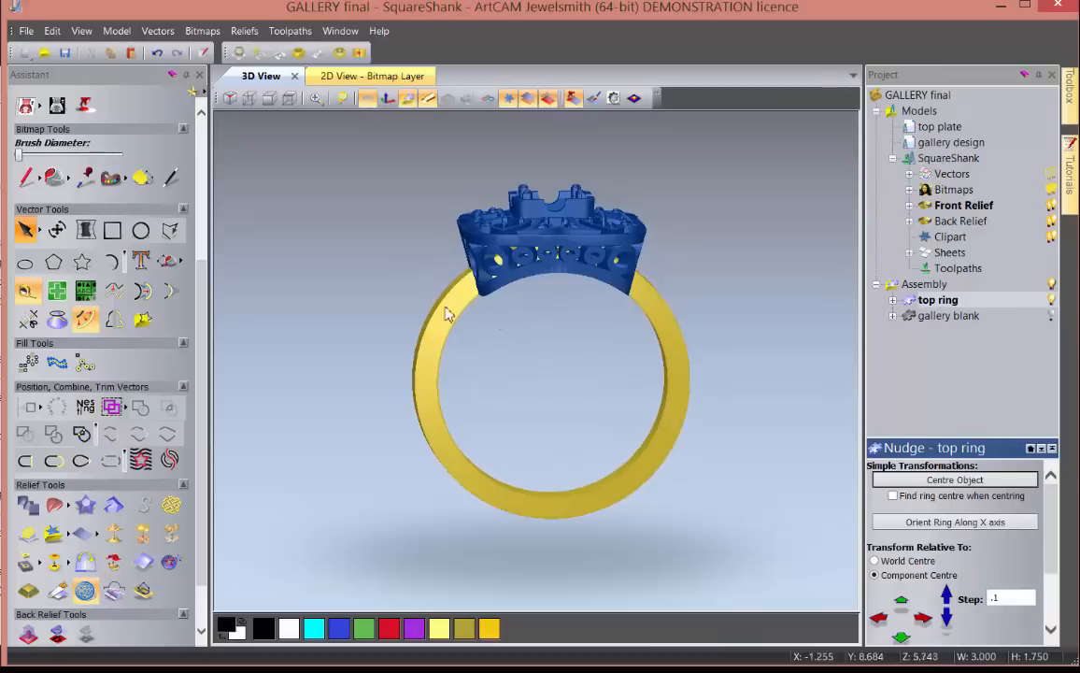
- Create outline vectors of the whole assembly over the square shank's 2D layout
left_click(333, 76)
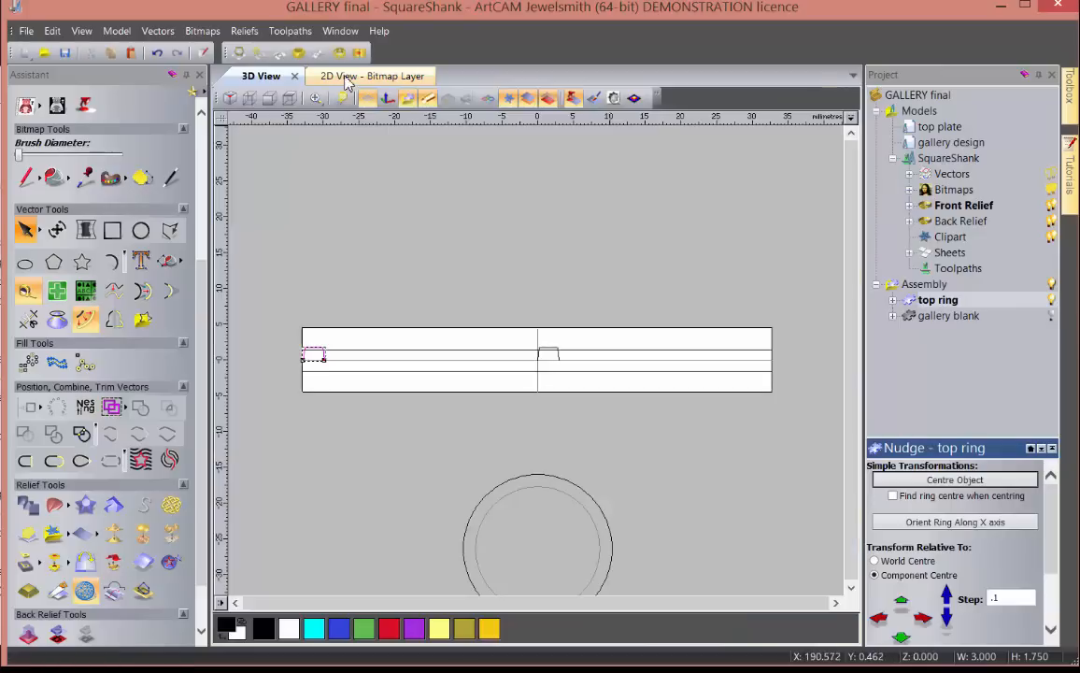
left_click(516, 483)
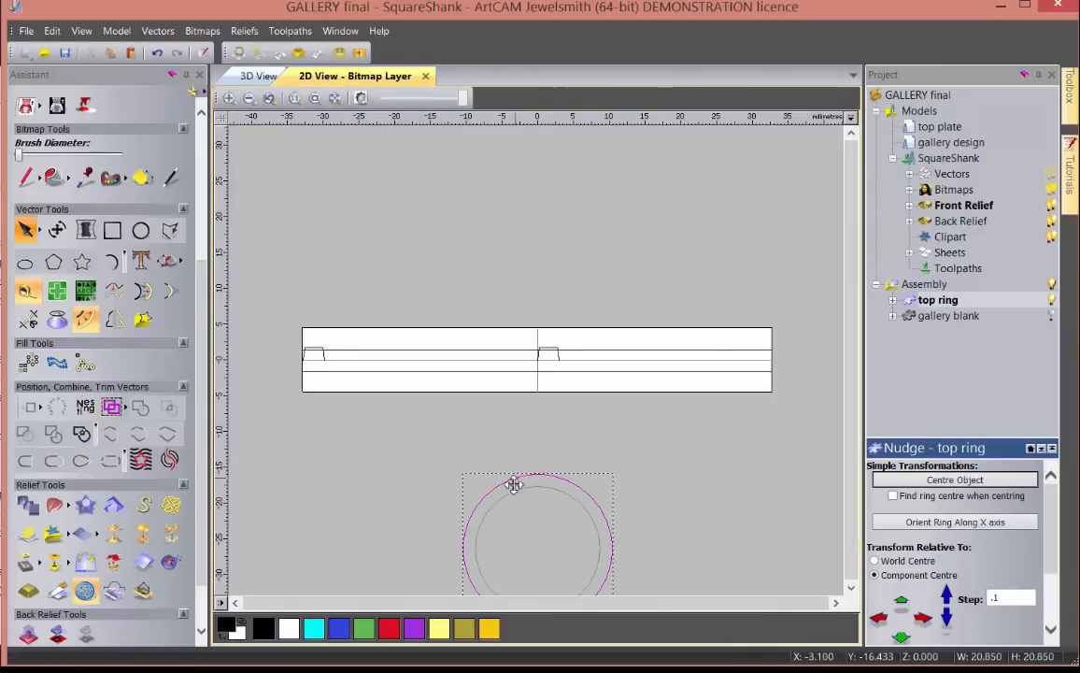
left_click(917, 285)
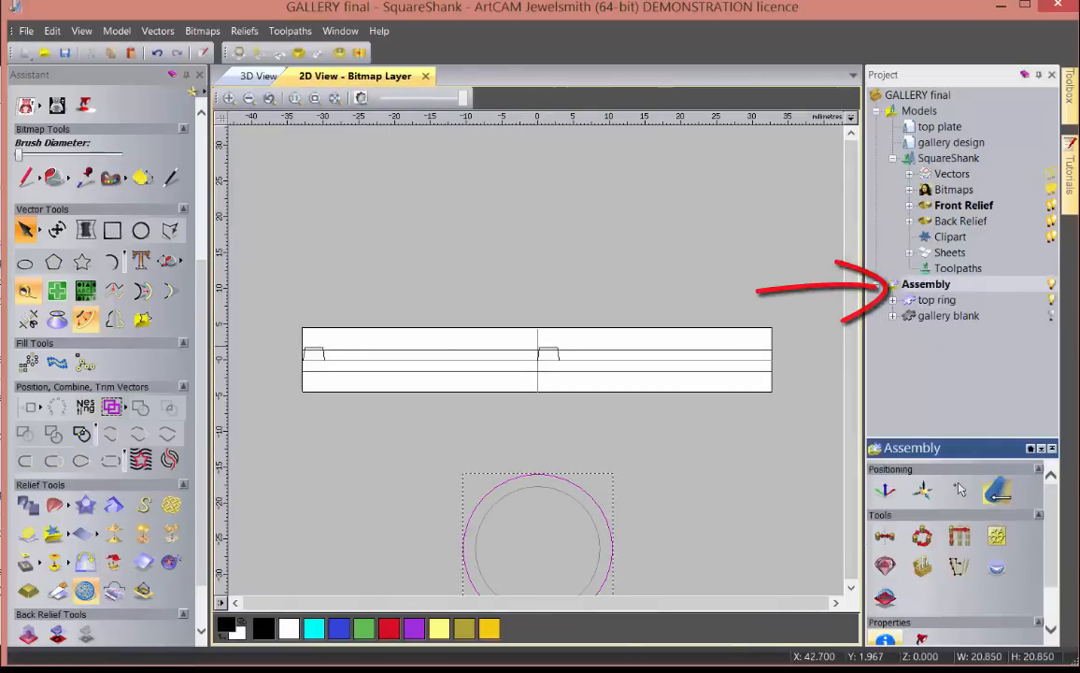
left_click(958, 569)
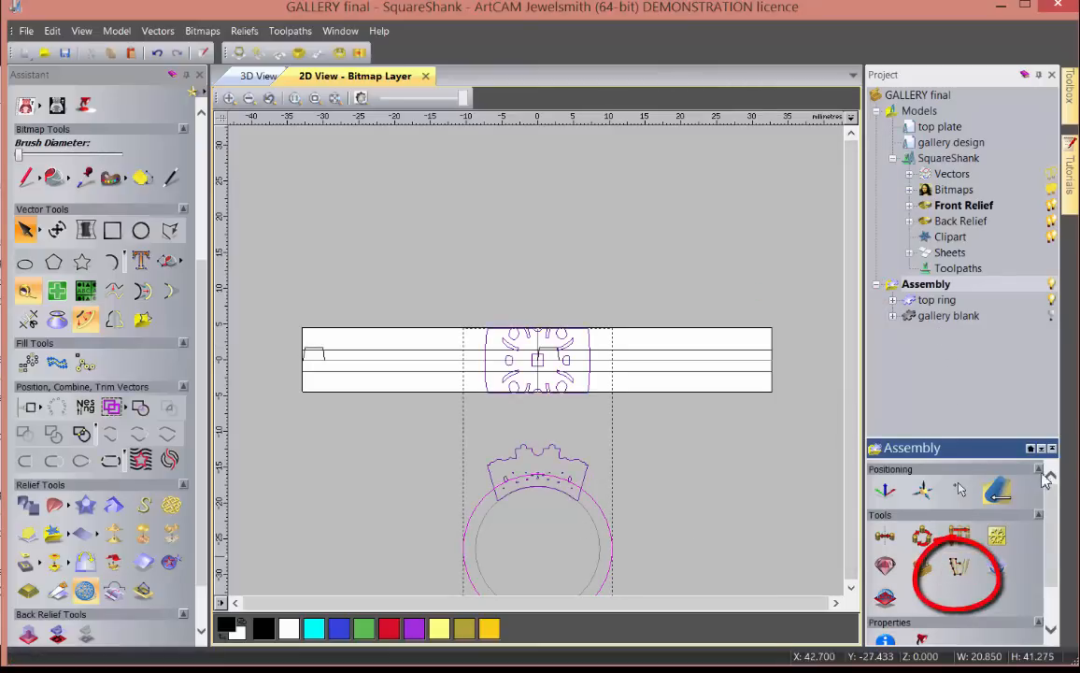
left_click_drag(1052, 492, 973, 412)
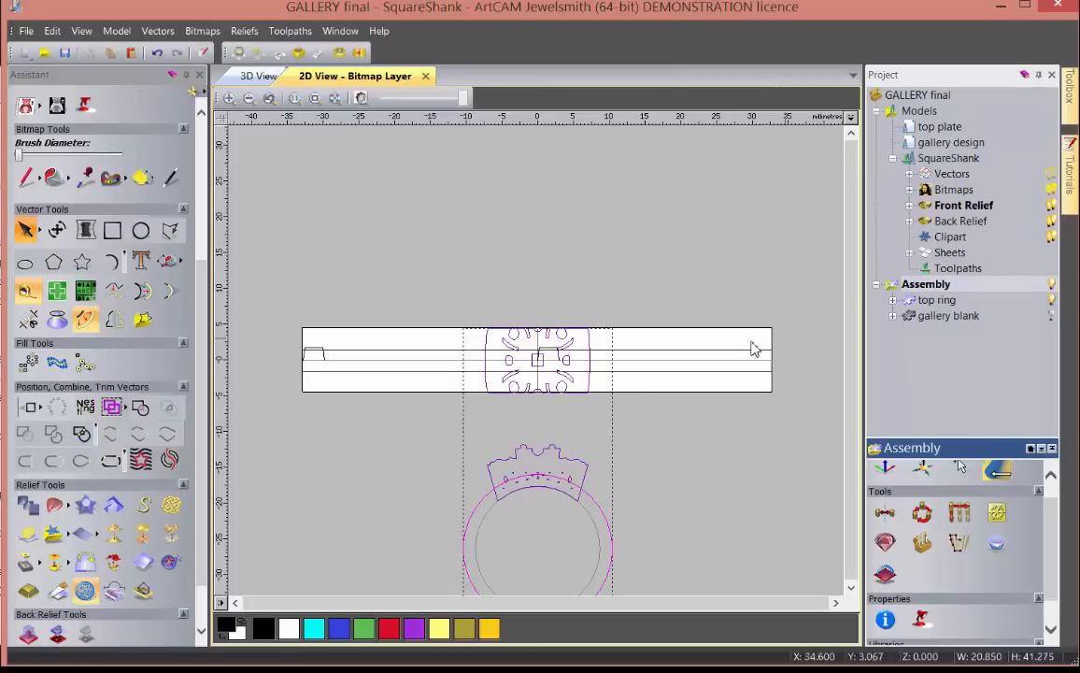
- Select the shank's outer circle in the side profile and open its nodes for editing
left_click(709, 351)
left_click(710, 372)
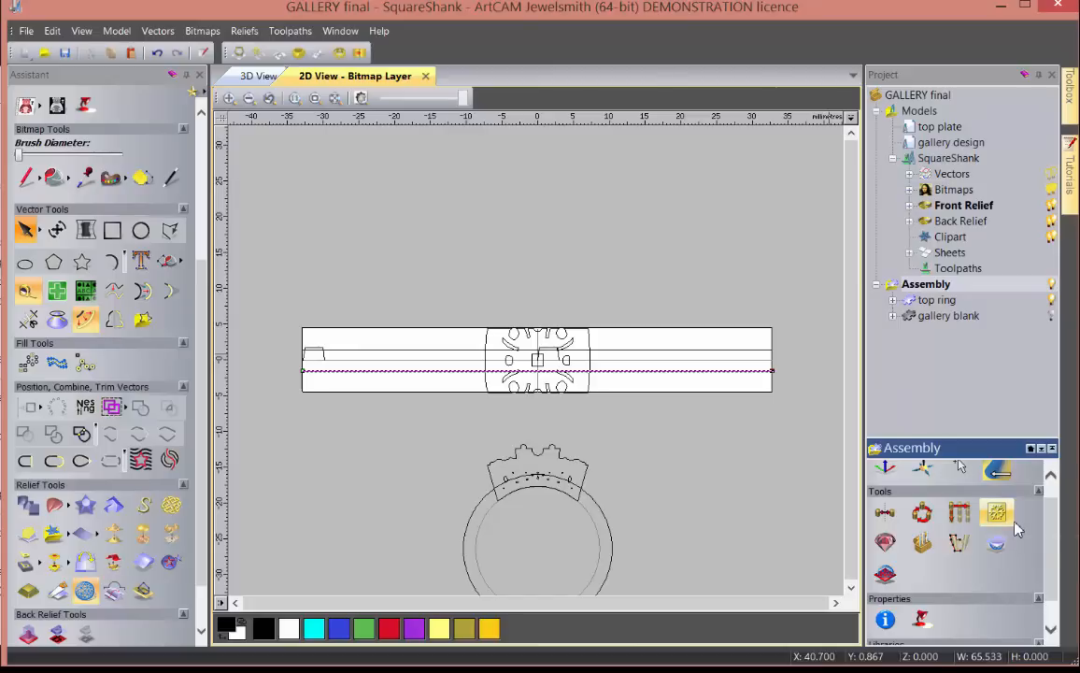
left_click(377, 413)
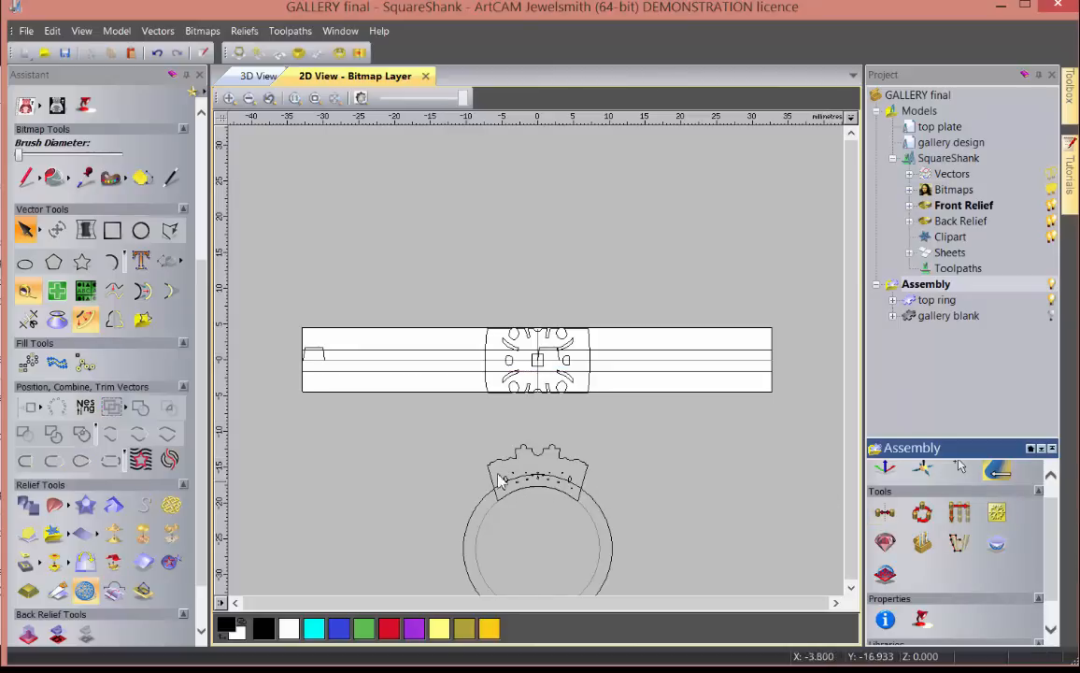
left_click(487, 504)
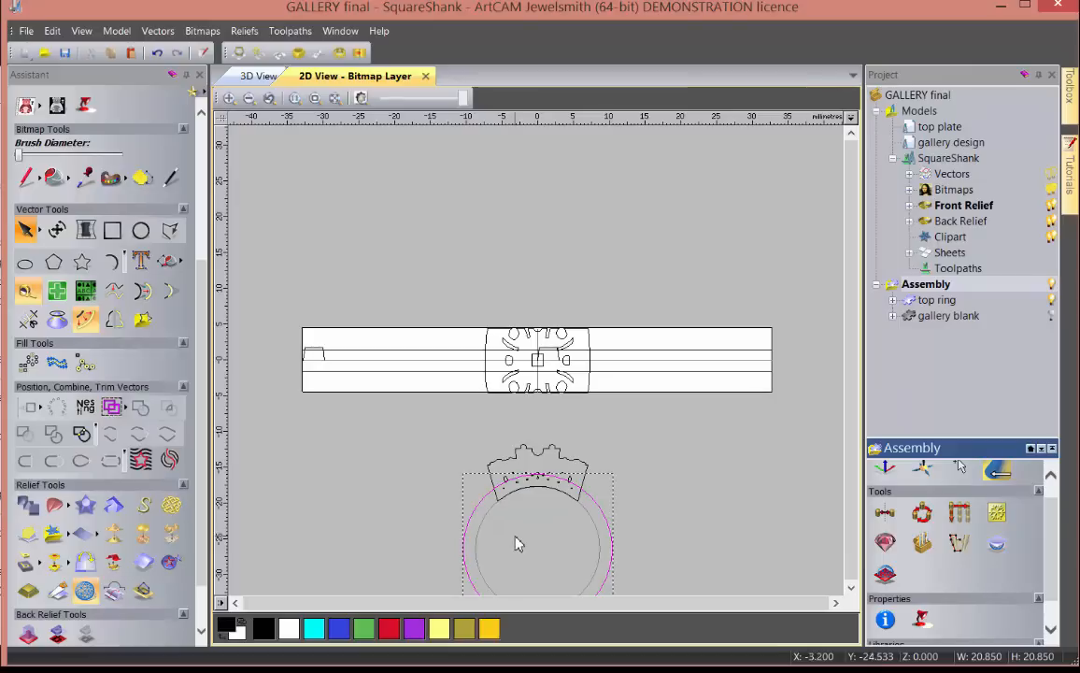
key("n")
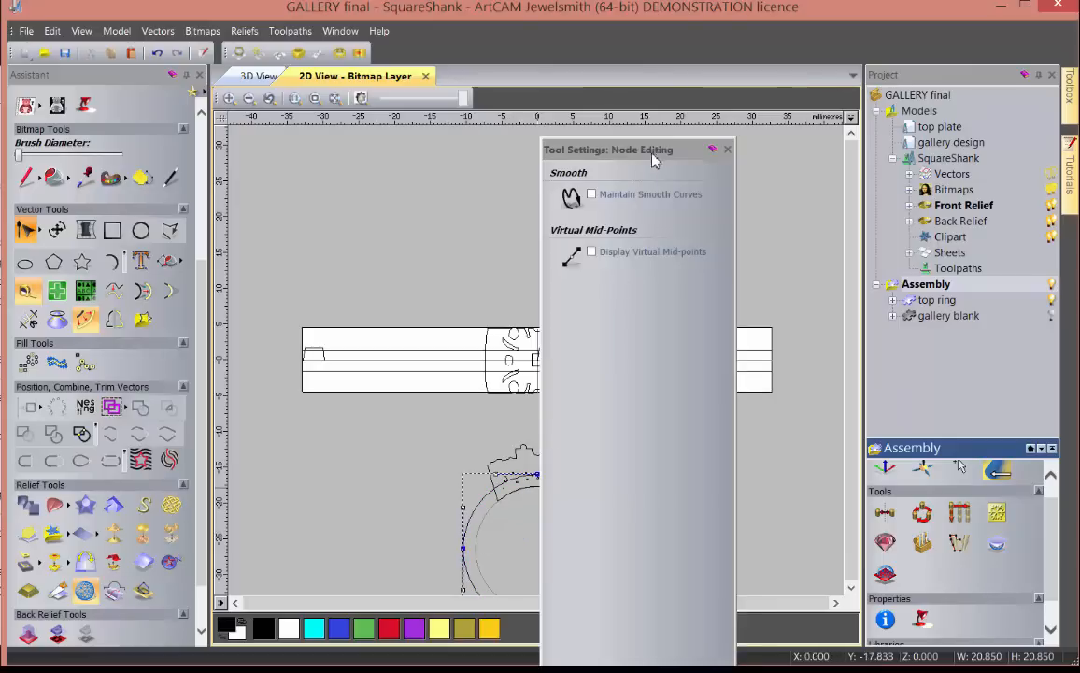
- Shrink and move the node editing settings aside, and collapse the Assistant to free the drawing area
left_click_drag(652, 159, 305, 118)
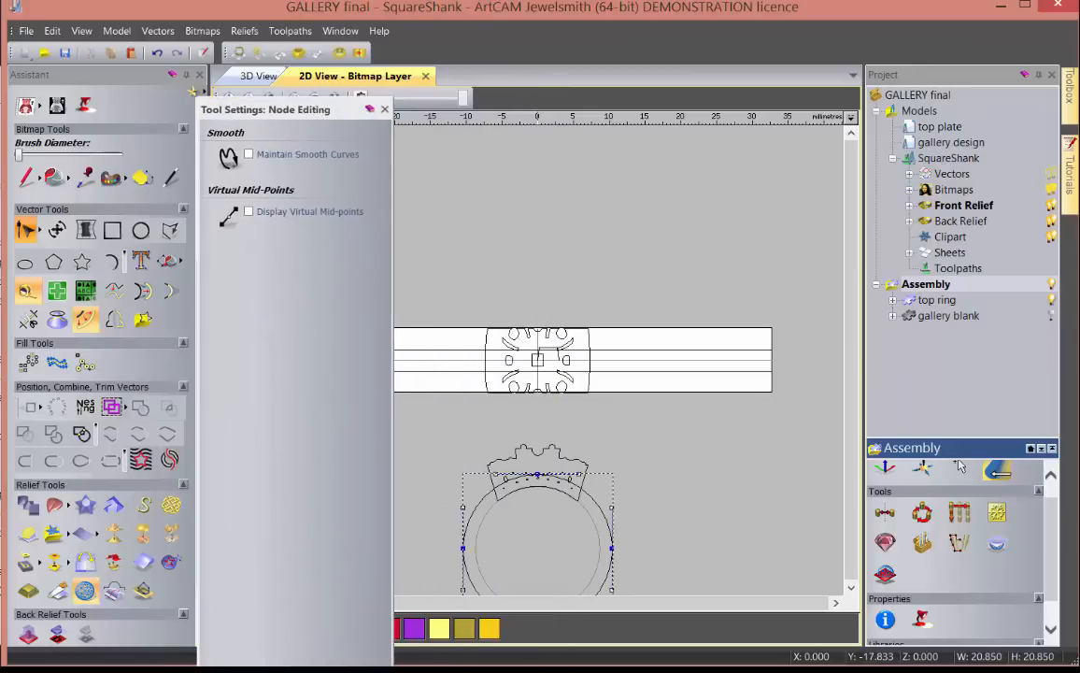
left_click_drag(282, 662, 266, 320)
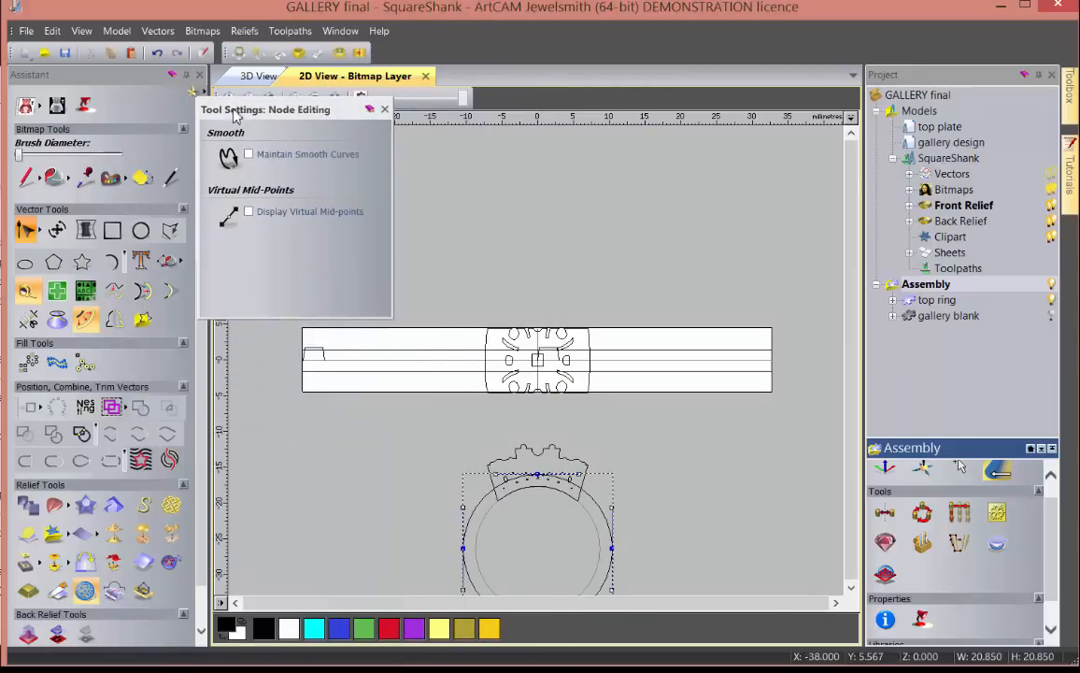
left_click_drag(233, 112, 159, 128)
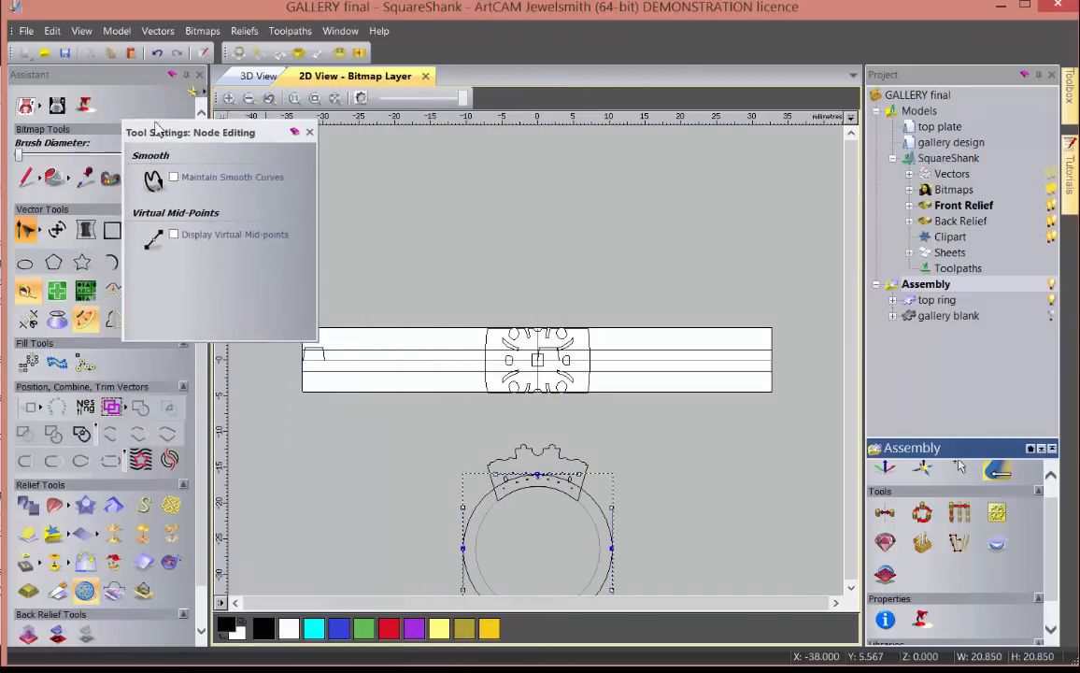
left_click(172, 74)
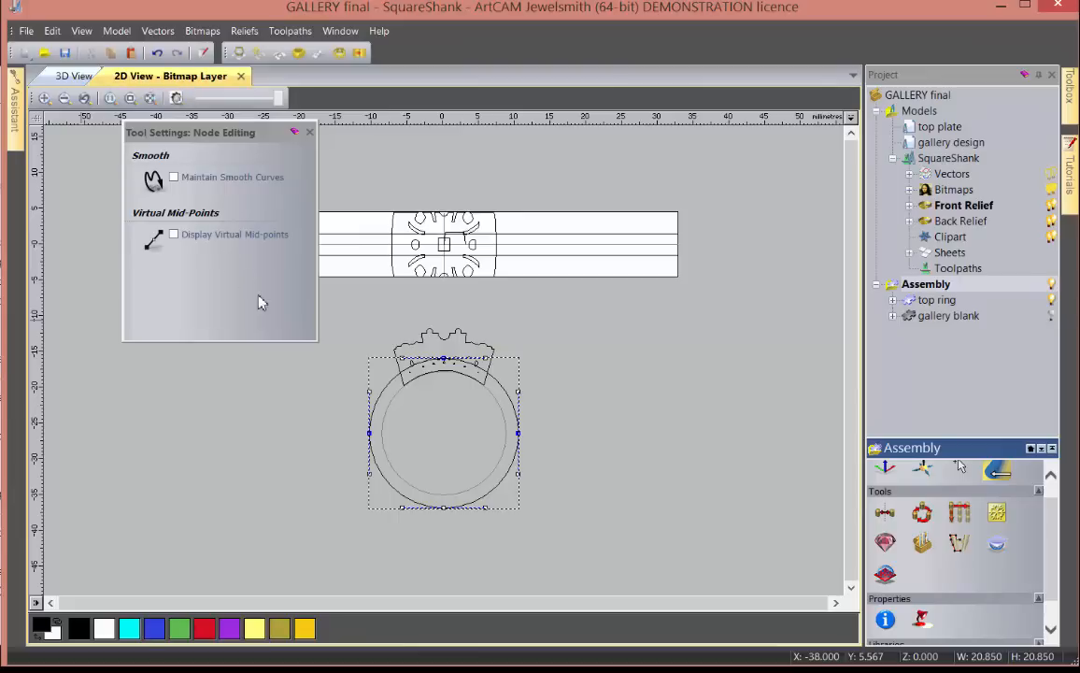
- Insert a node on the outer circle's upper left, pull it out to the top ring's slanted side, and adjust its handle for a straighter shoulder
scroll(374, 358, "up", 1)
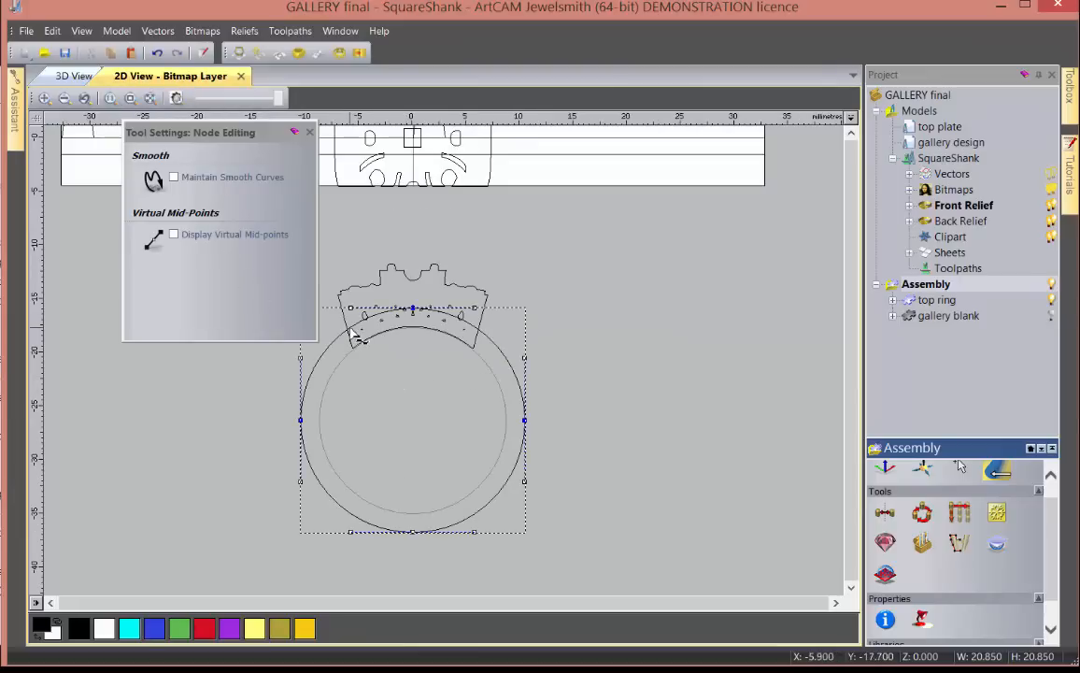
key("i")
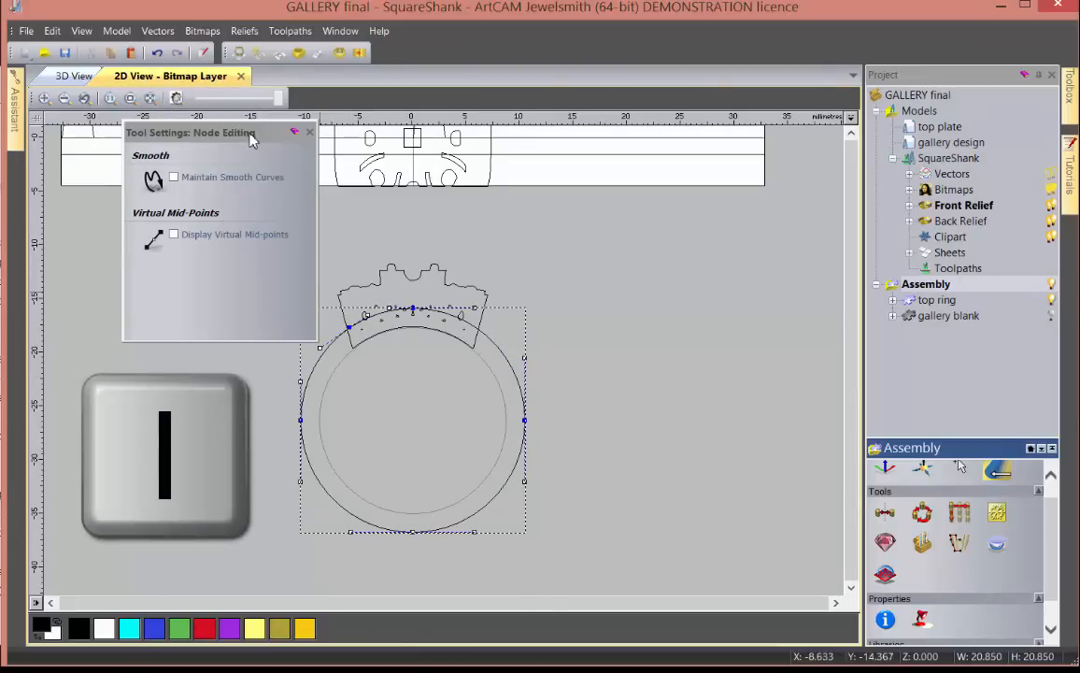
left_click_drag(250, 139, 172, 145)
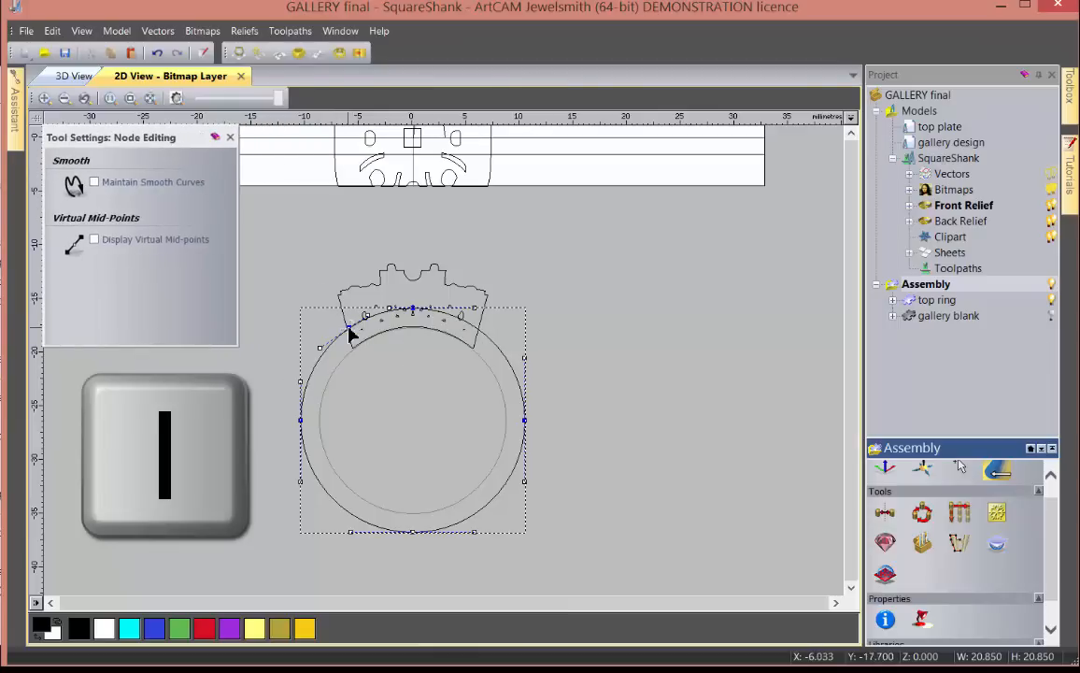
left_click_drag(351, 336, 342, 306)
scroll(334, 317, "up", 1)
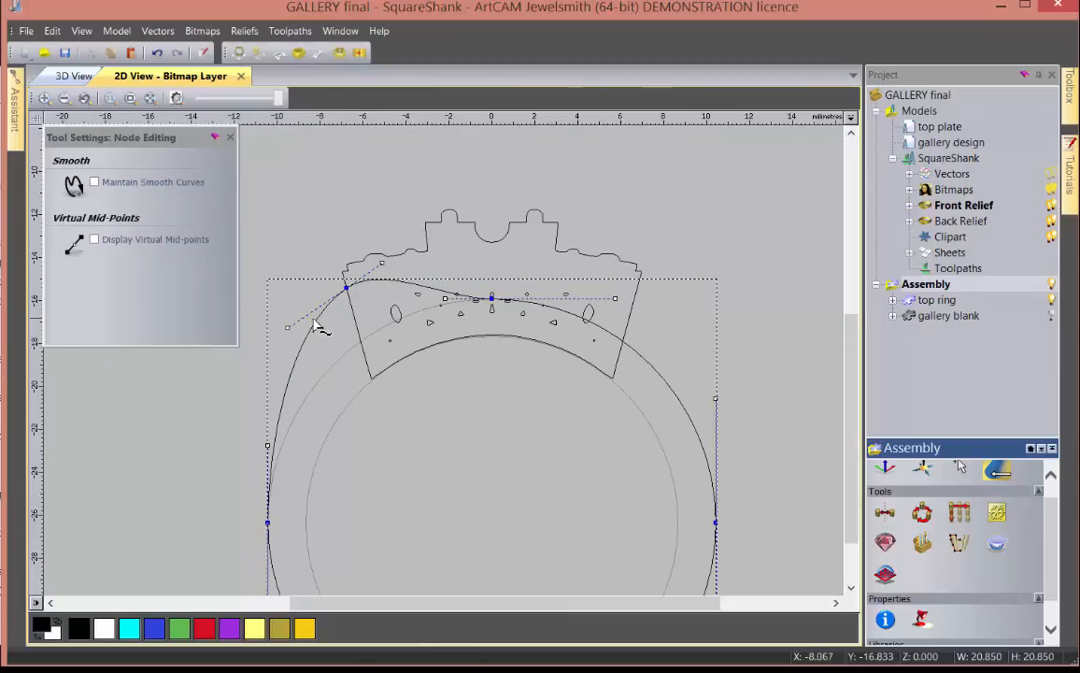
left_click_drag(288, 329, 316, 343)
- Nudge the nodes and handles on the outer profile's left side outwards by about 0.3 mm
scroll(348, 436, "down", 1)
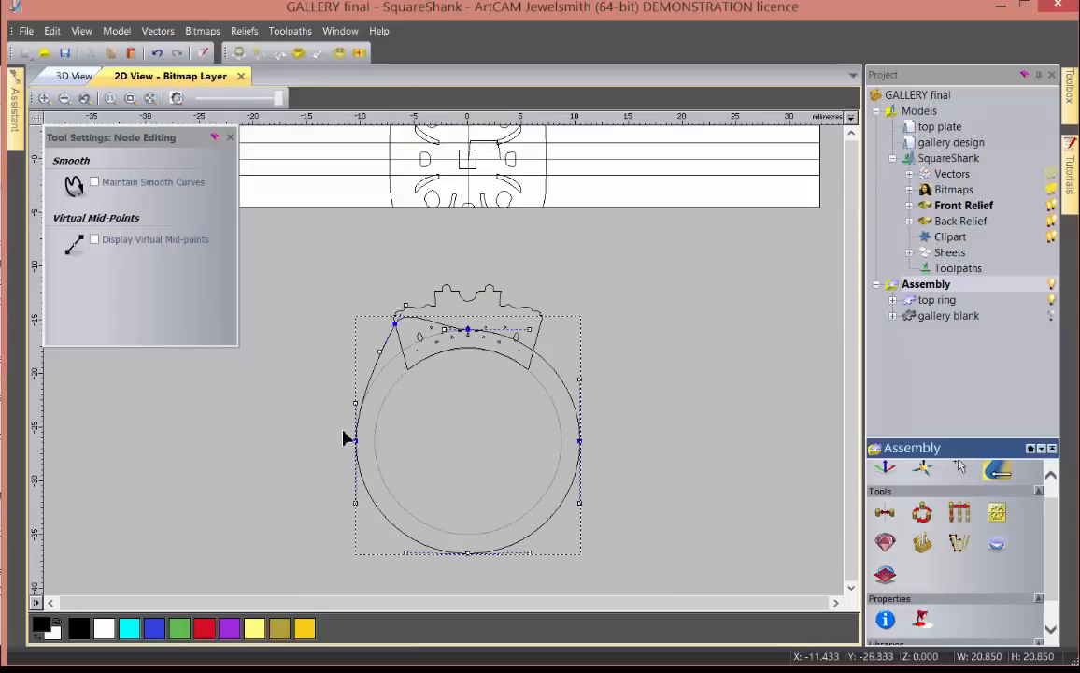
left_click_drag(332, 388, 408, 560)
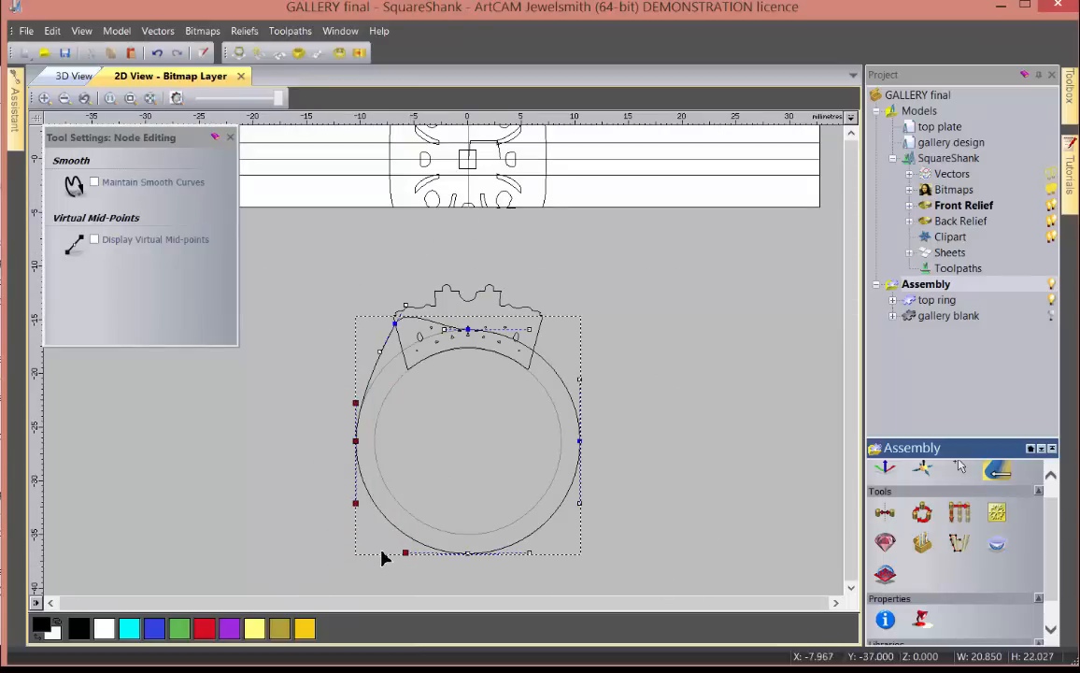
key("Left")
key("Left")
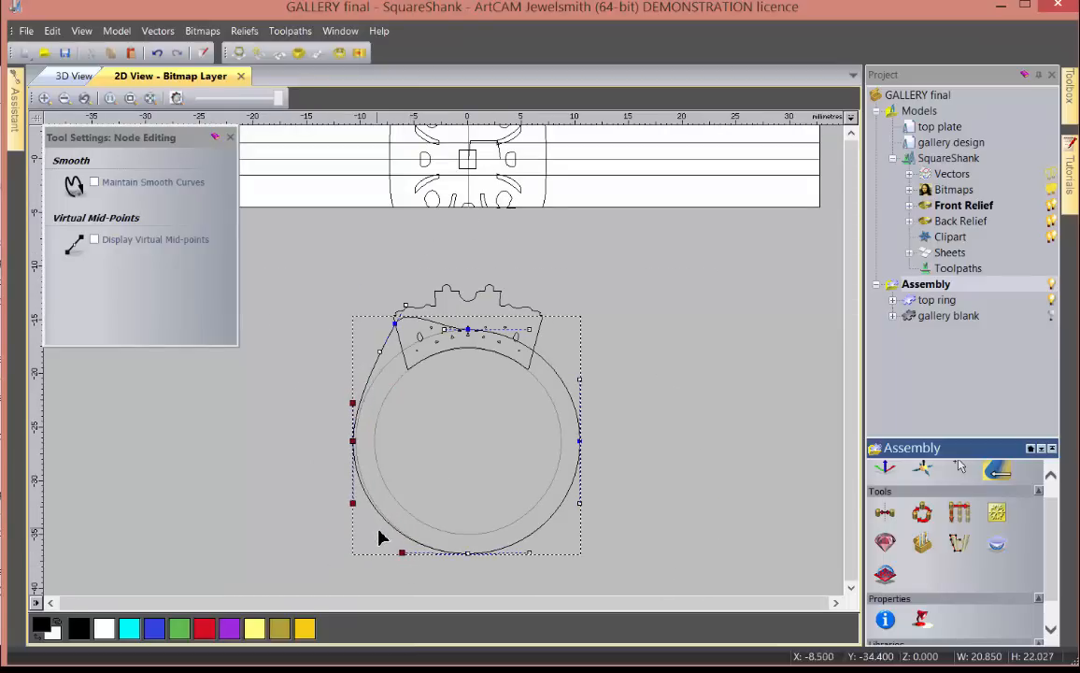
- Convert the outer profile's span between the new shoulder node and the top centre node into a straight line
scroll(383, 355, "up", 1)
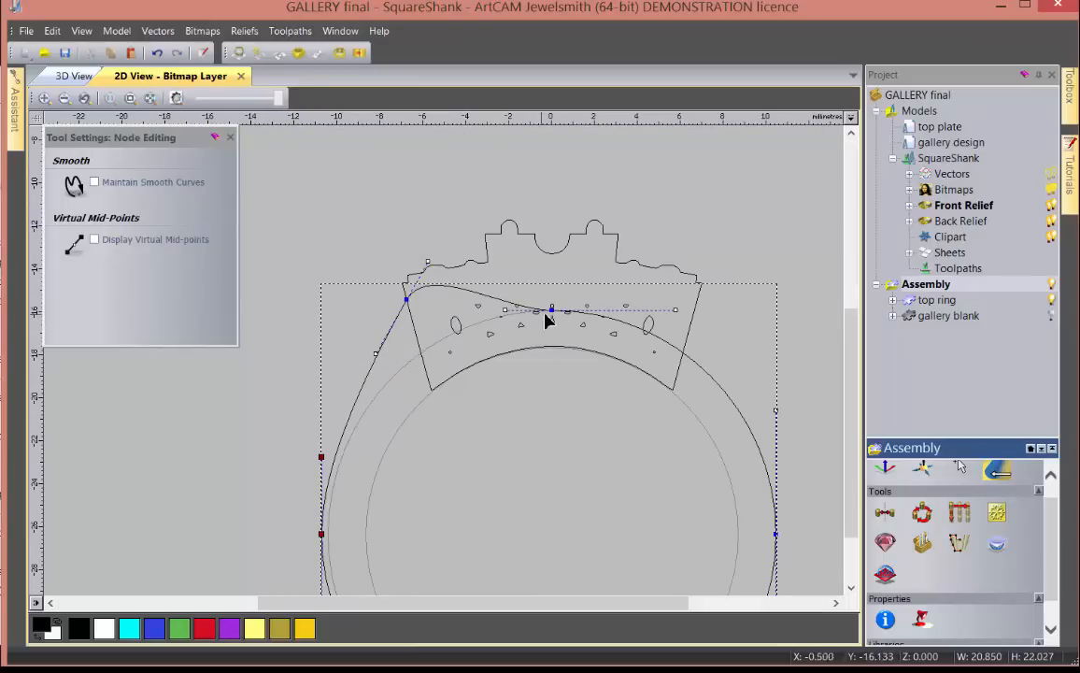
key("l")
right_click(490, 301)
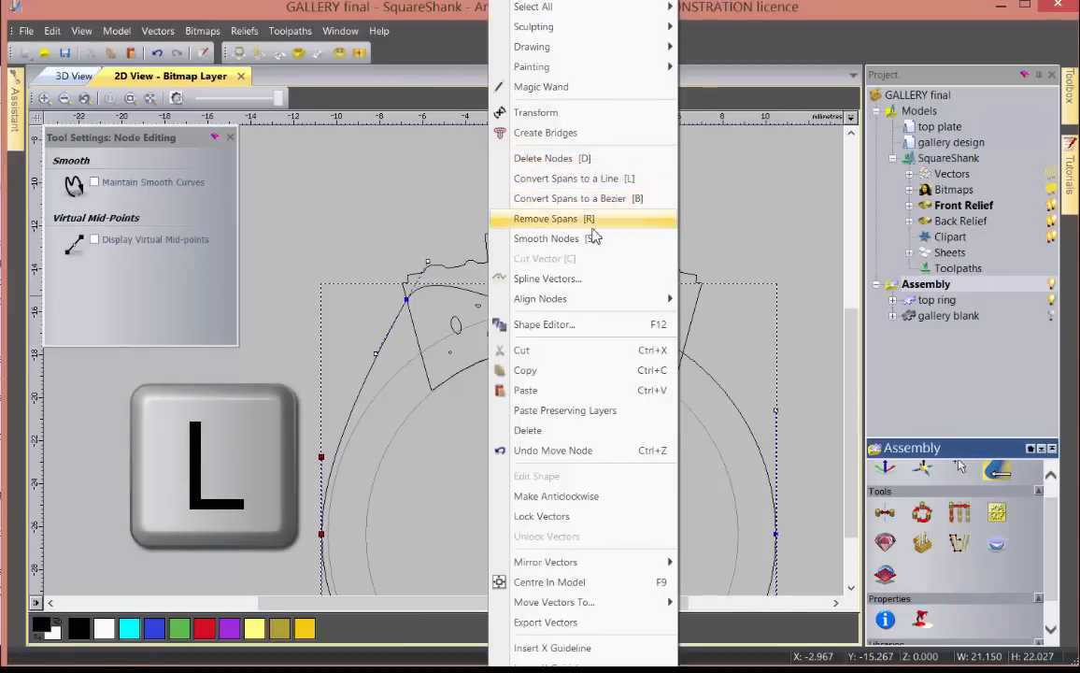
left_click(596, 180)
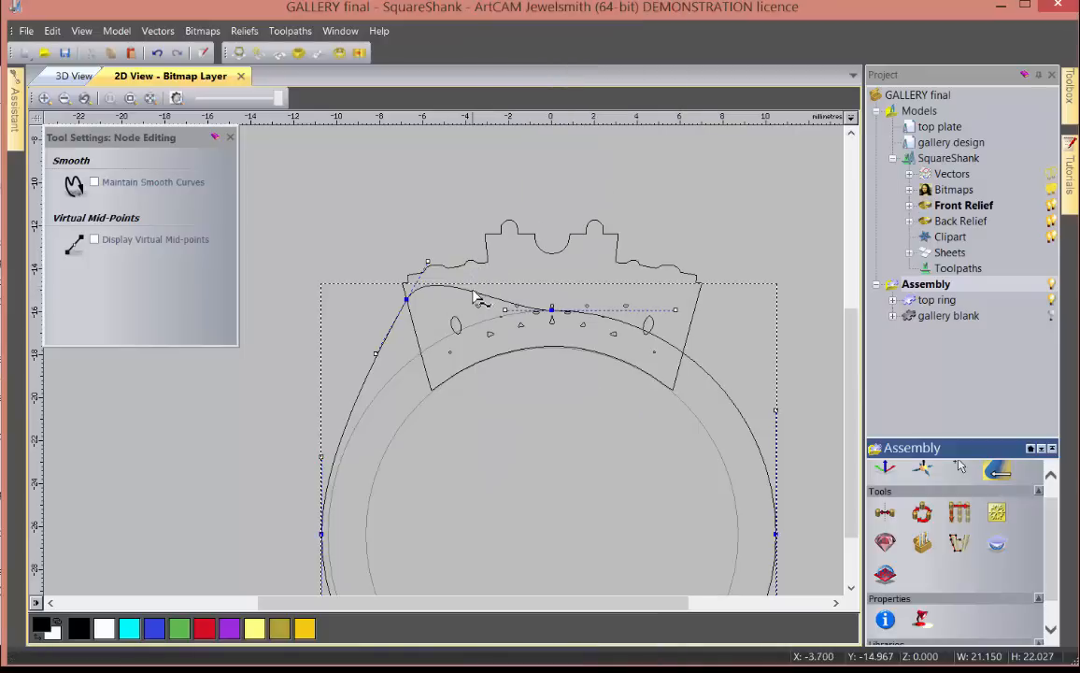
key("l")
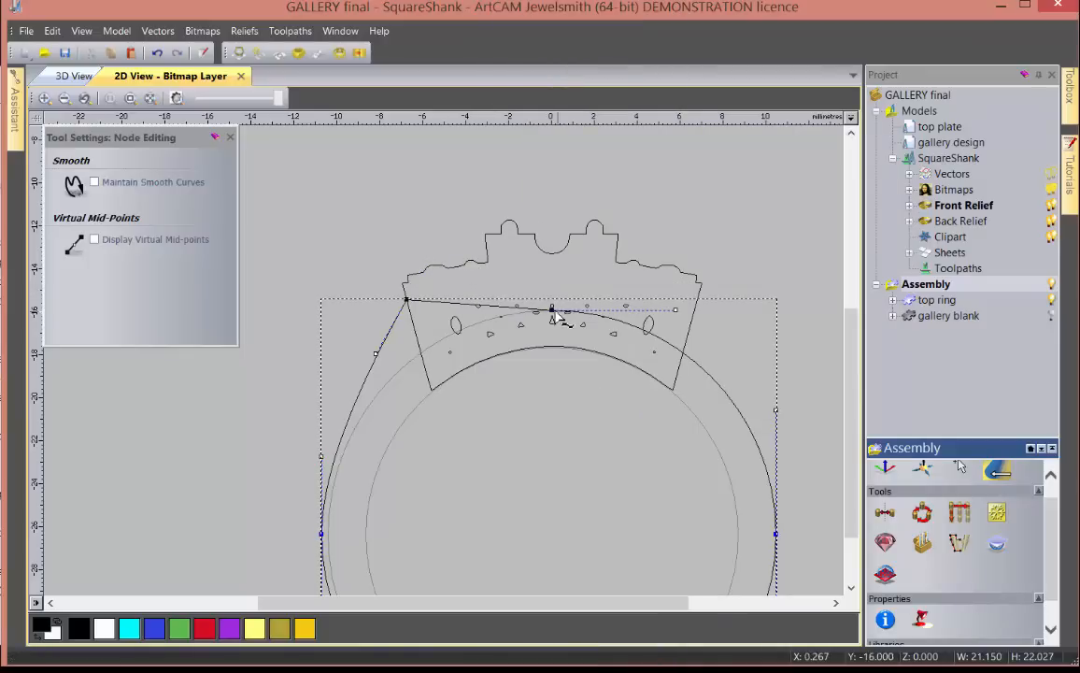
- Move the top centre node inside the finger hole, and add a node near the shoulder so the line runs parallel inside the top ring's left side
left_click_drag(549, 320, 445, 425)
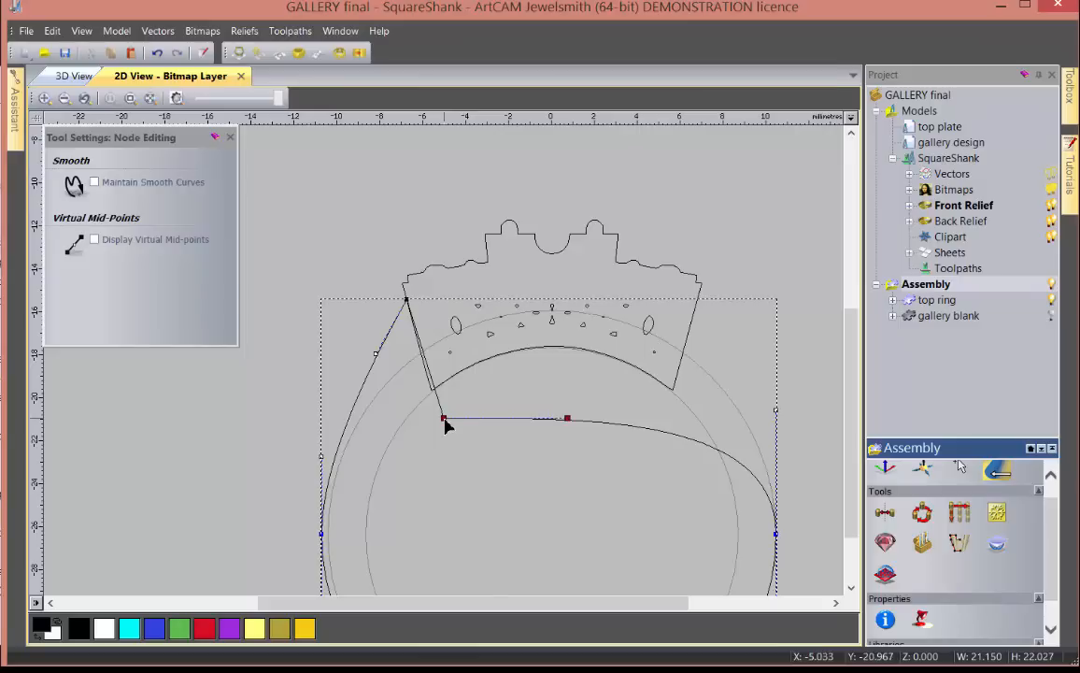
scroll(416, 318, "up", 2)
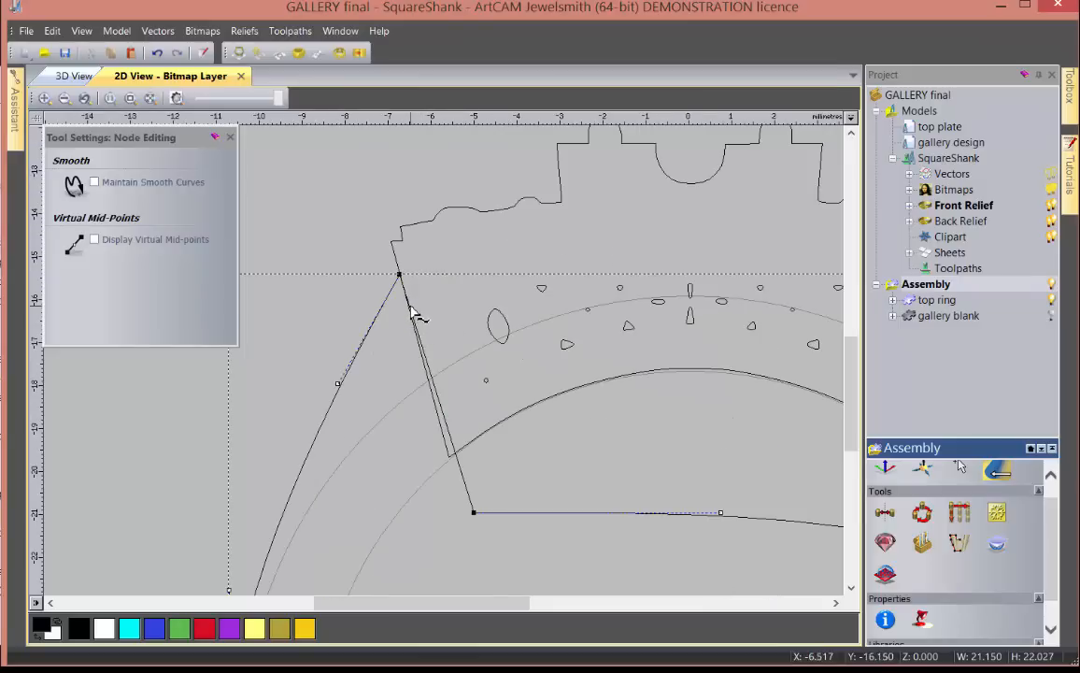
left_click_drag(412, 312, 434, 274)
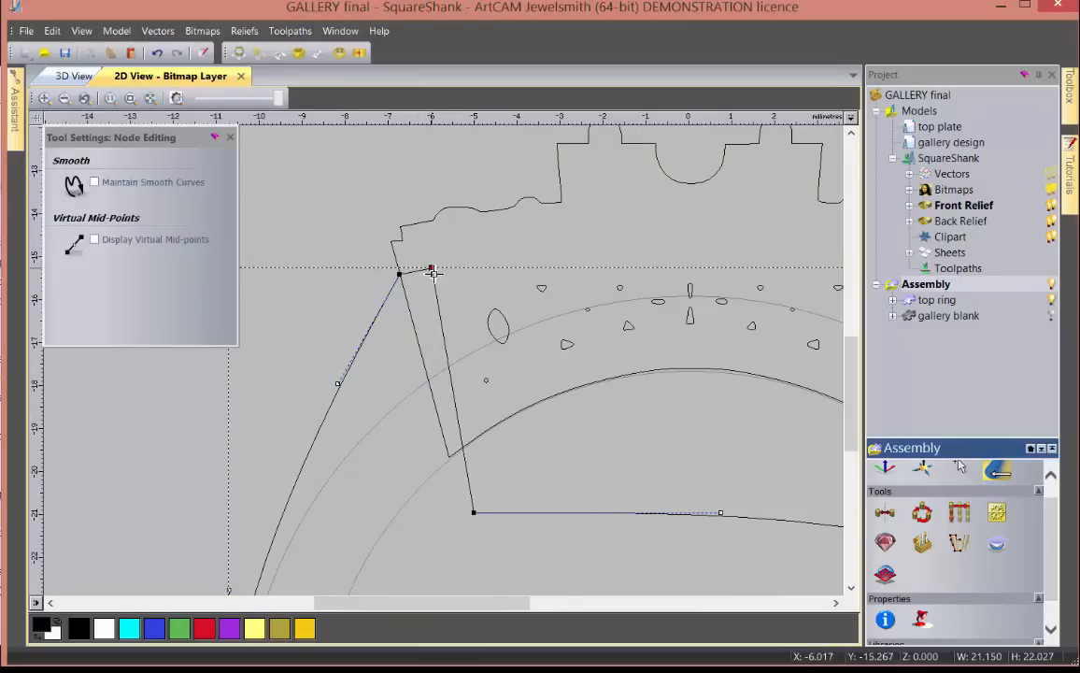
left_click_drag(474, 513, 496, 510)
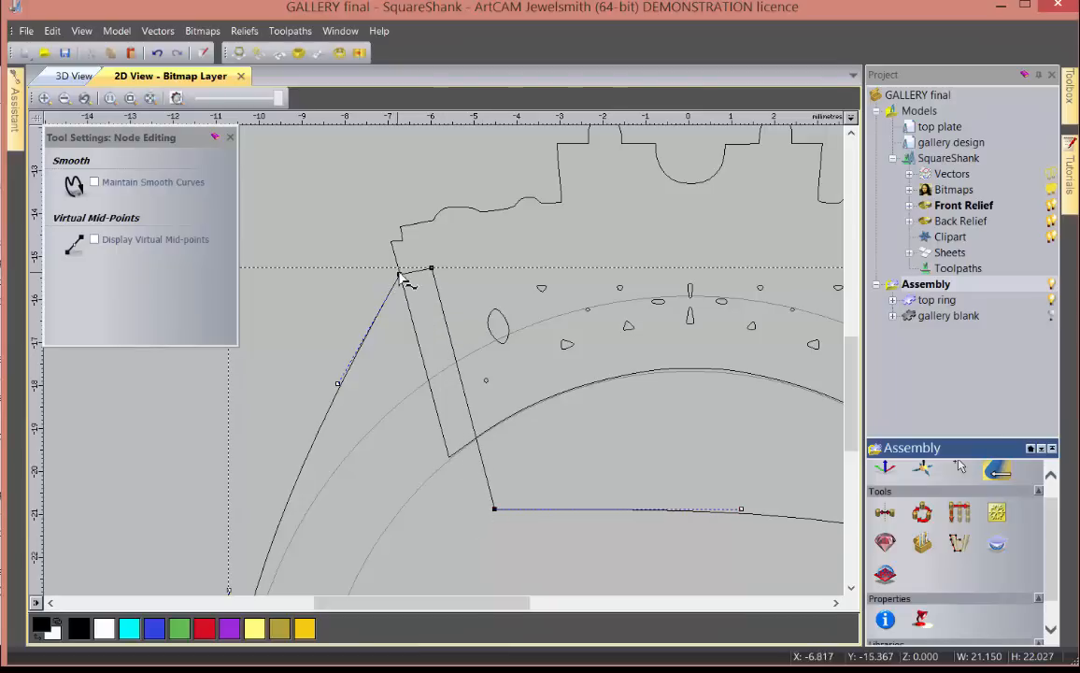
scroll(415, 324, "down", 3)
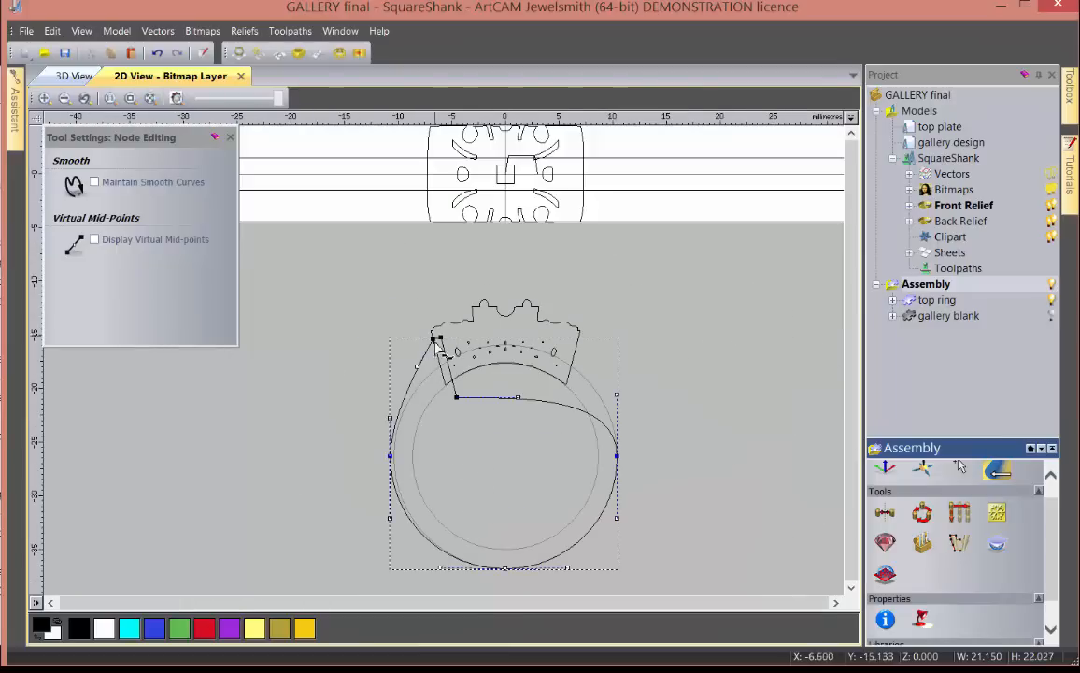
scroll(441, 494, "up", 1)
scroll(445, 477, "down", 3)
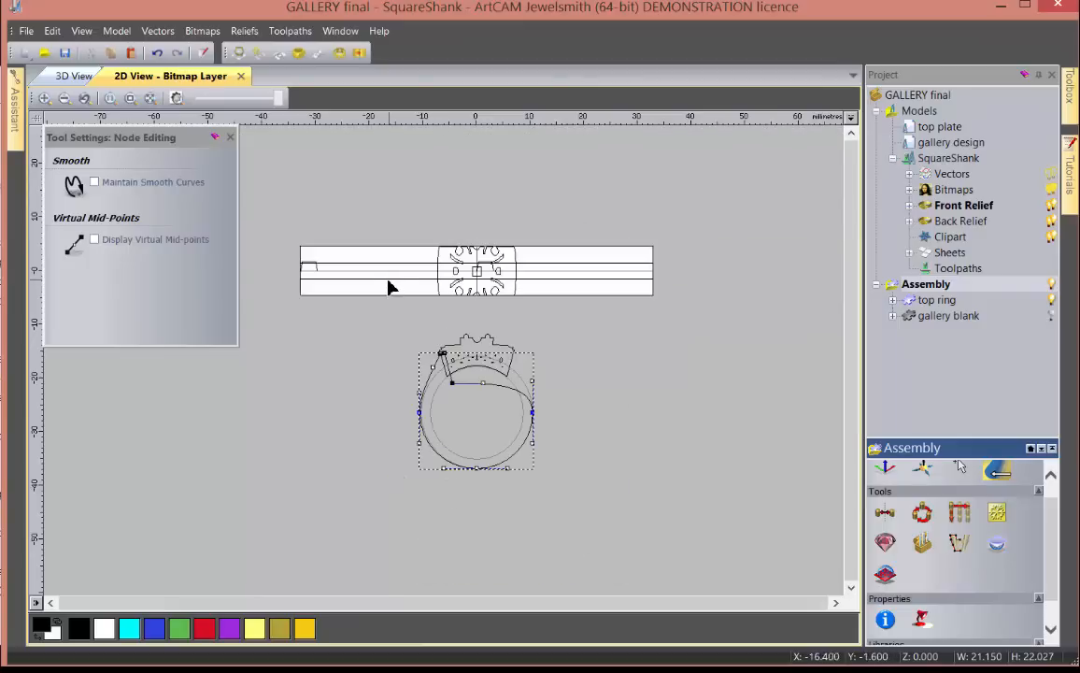
- Leave node editing, reset the front relief to flat, and check the bare shank in the 3D view
key("Escape")
key("Escape")
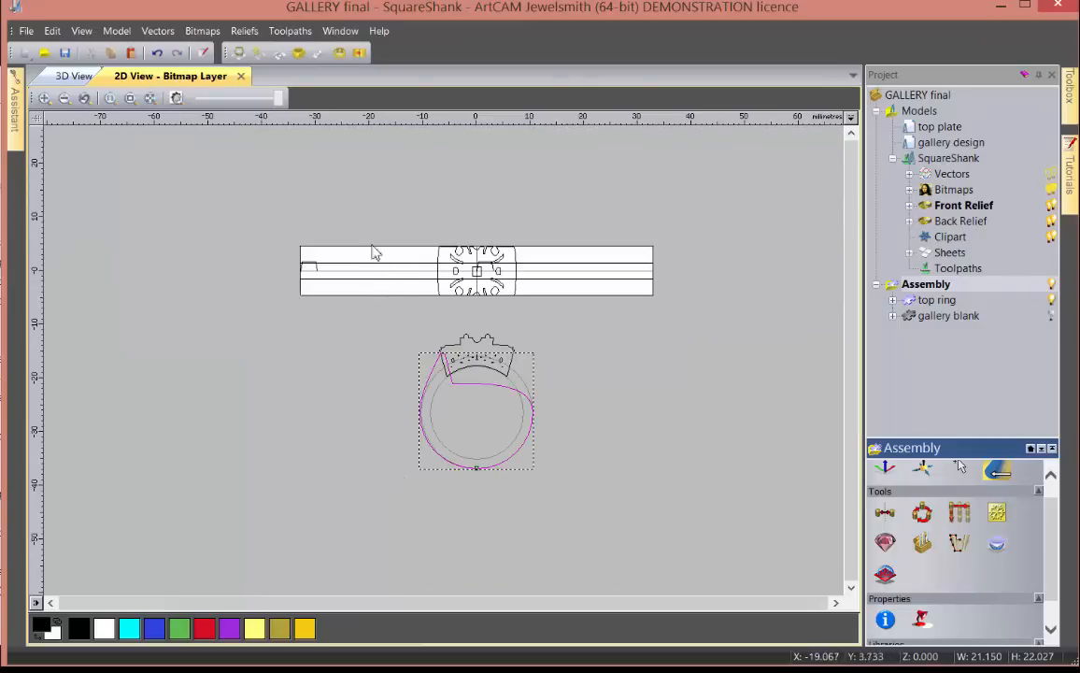
left_click(178, 99)
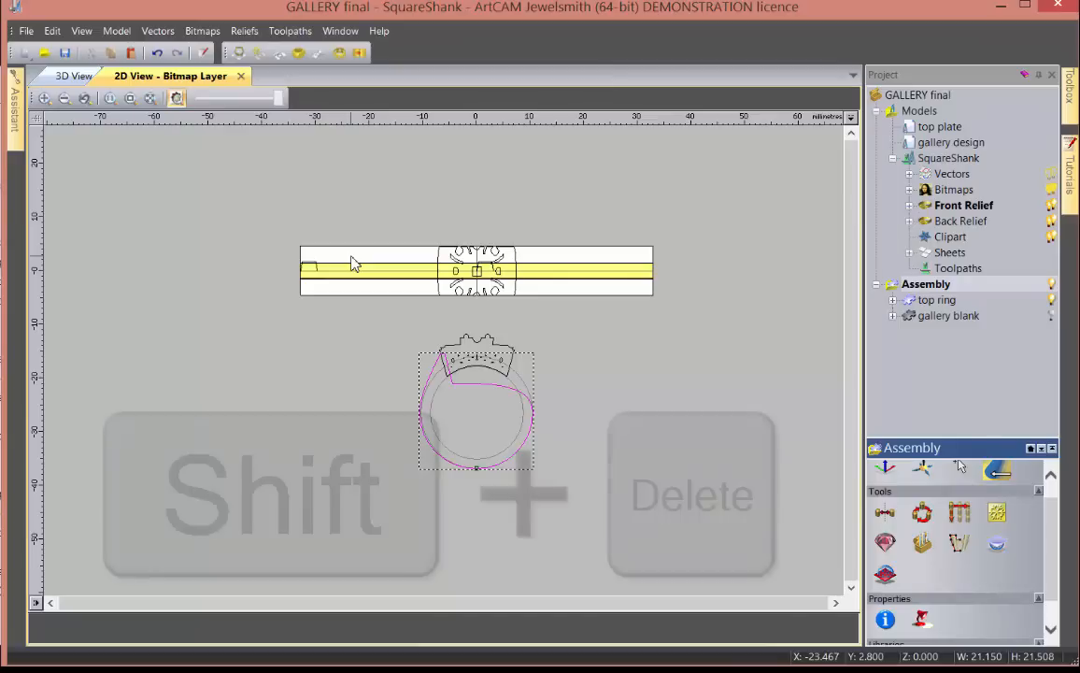
key("shift+Delete")
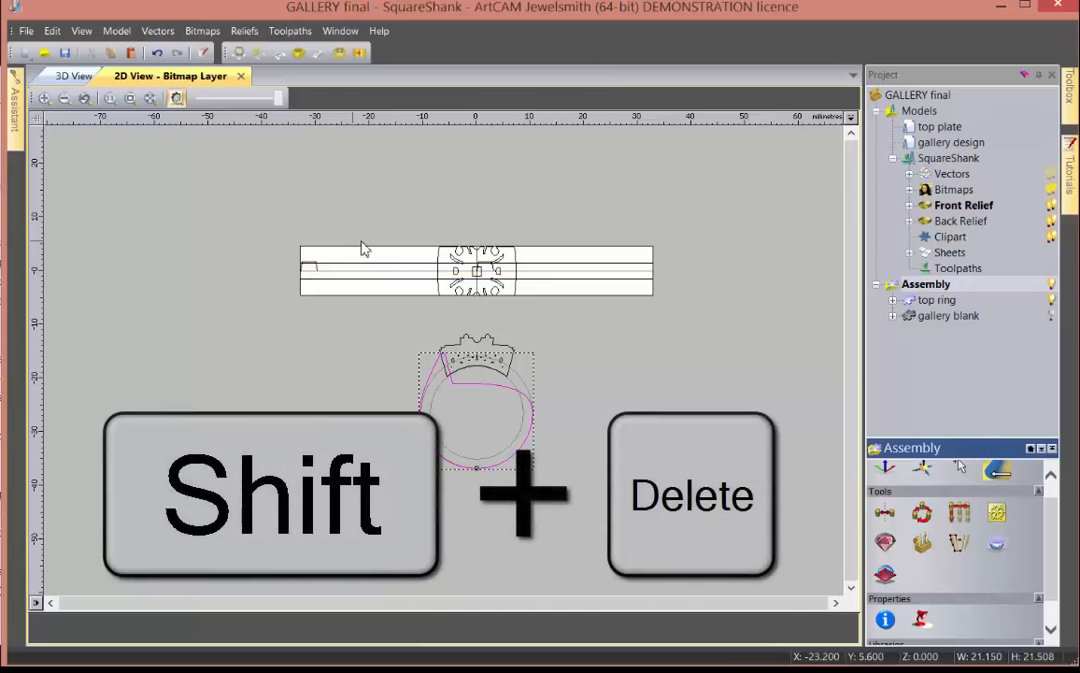
left_click(73, 75)
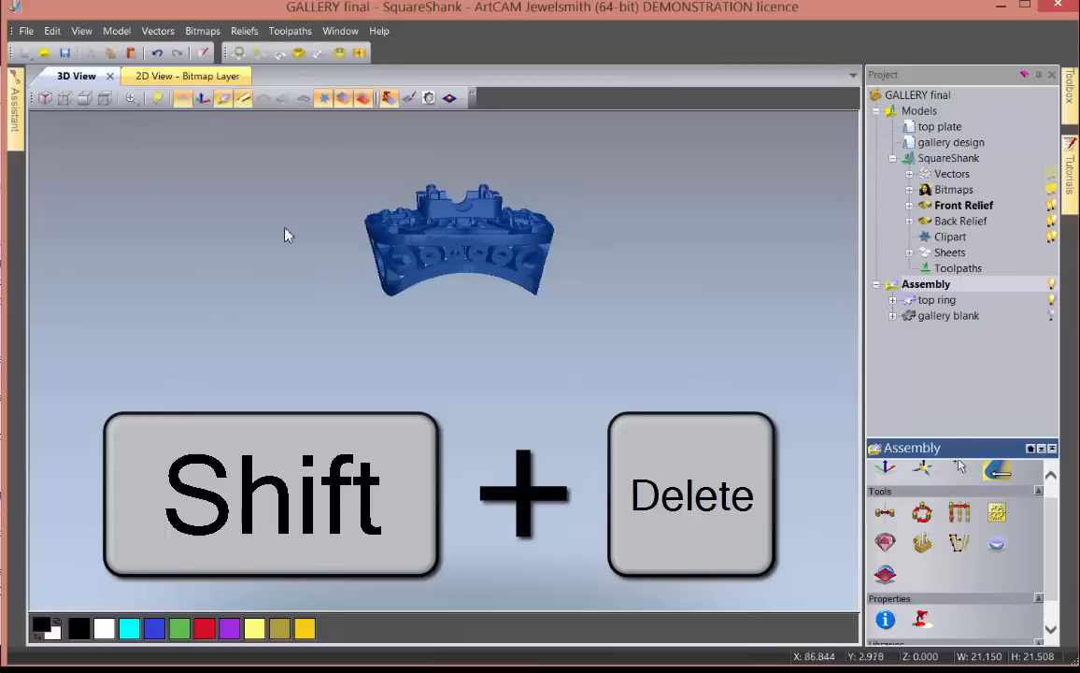
left_click_drag(412, 315, 349, 333)
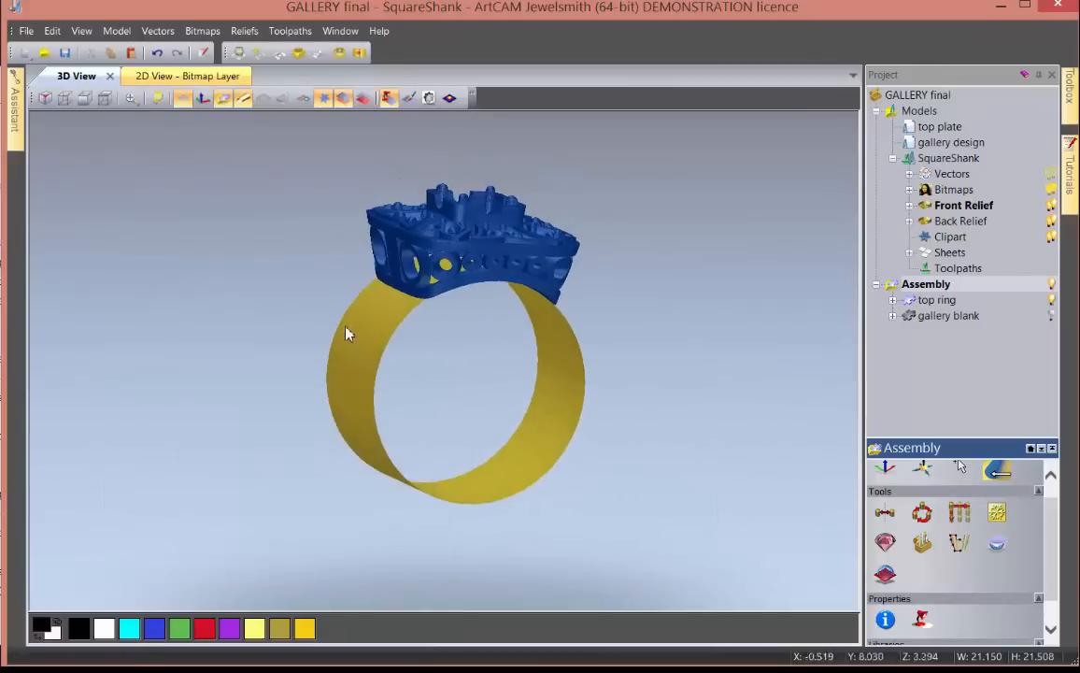
- Move the small open cross-section vector from the end of the strip into the empty area below it
left_click(155, 75)
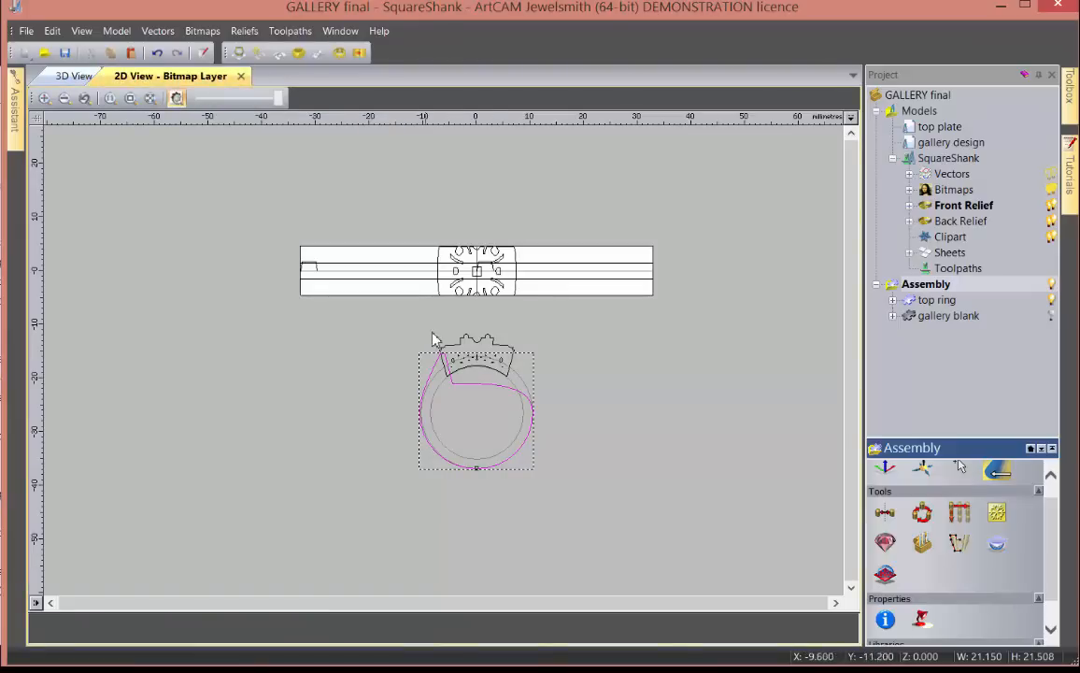
left_click(394, 256)
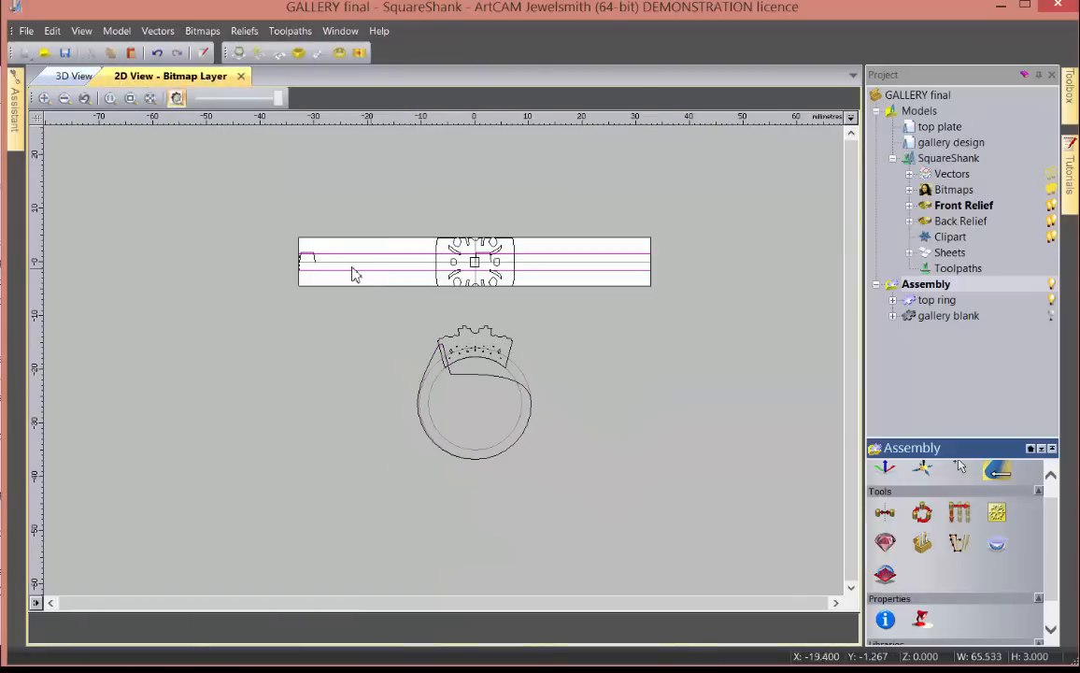
scroll(318, 266, "up", 2)
left_click(309, 258)
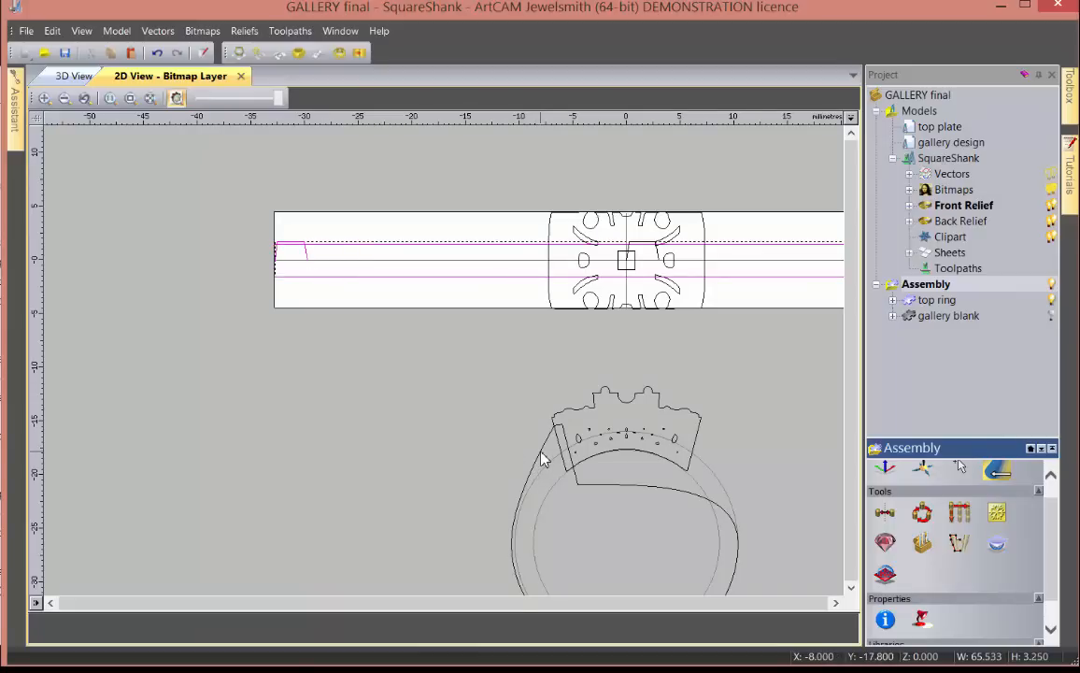
left_click(277, 303)
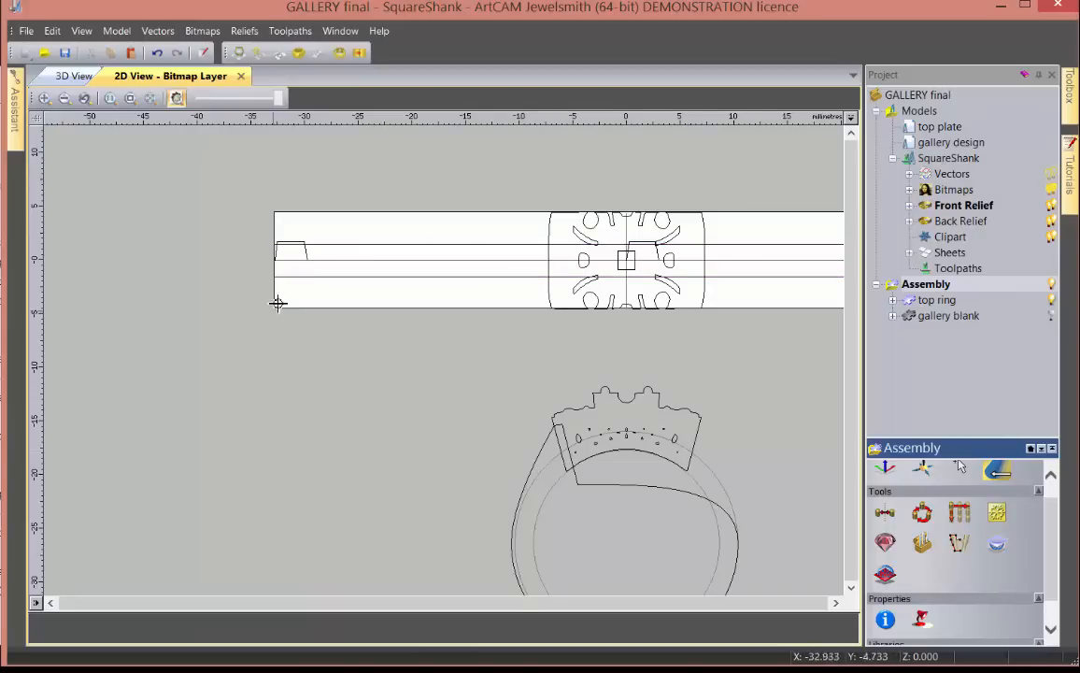
double_click(308, 258)
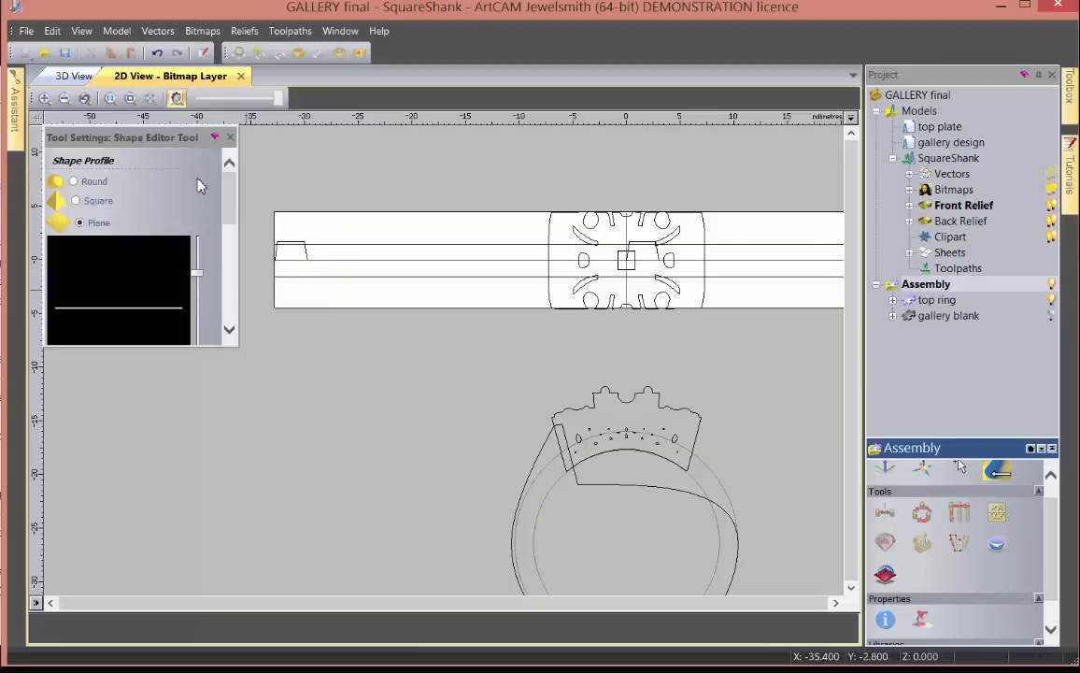
left_click(229, 137)
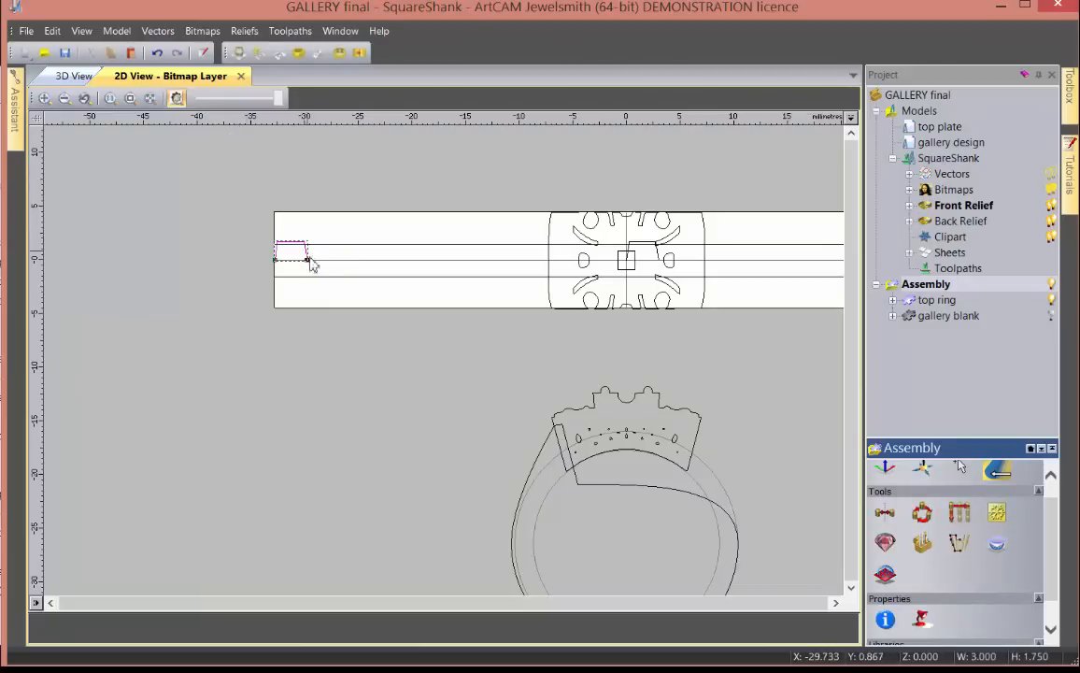
left_click_drag(310, 259, 428, 378)
- Straighten the slanted sides of the small cross-section by aligning their nodes vertically
key("n")
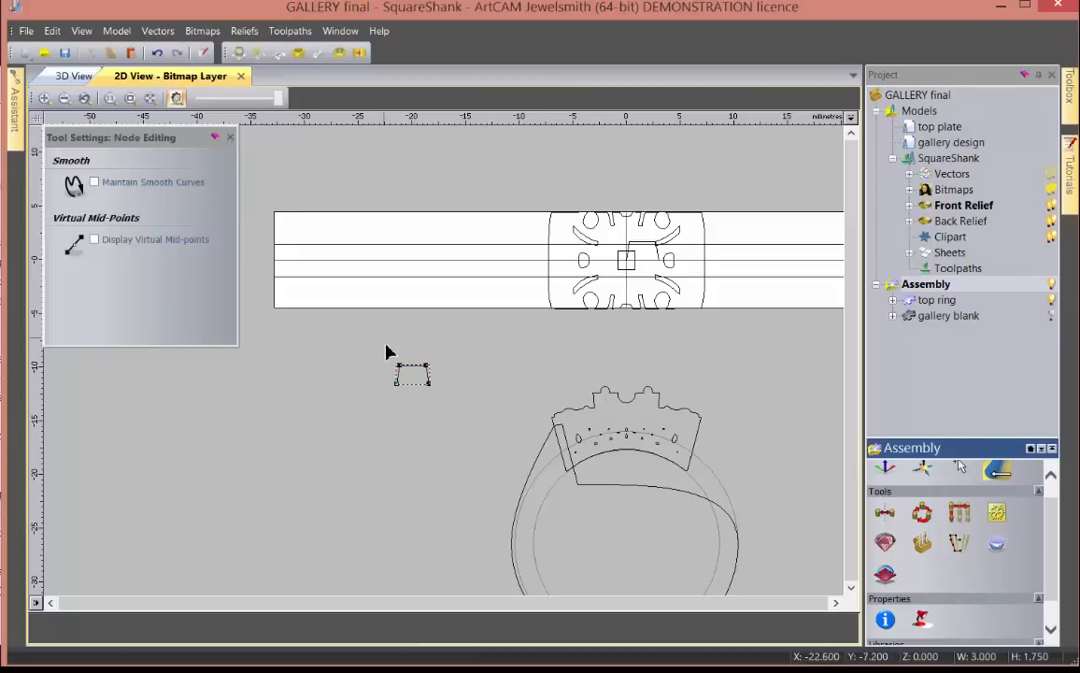
key("x")
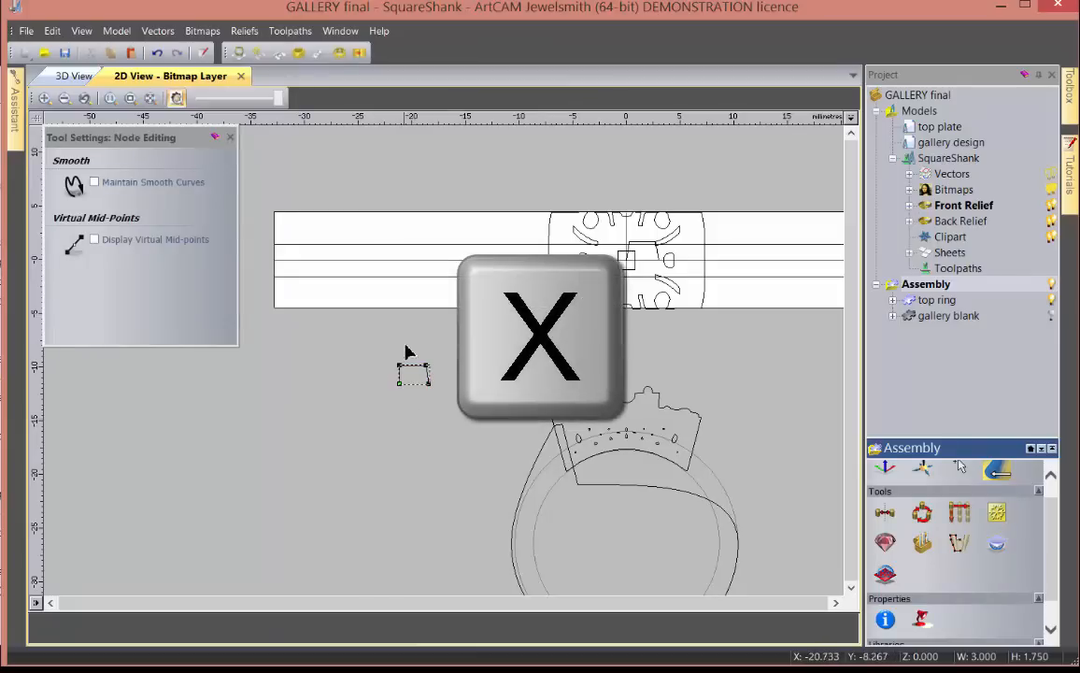
left_click_drag(413, 341, 446, 422)
key("x")
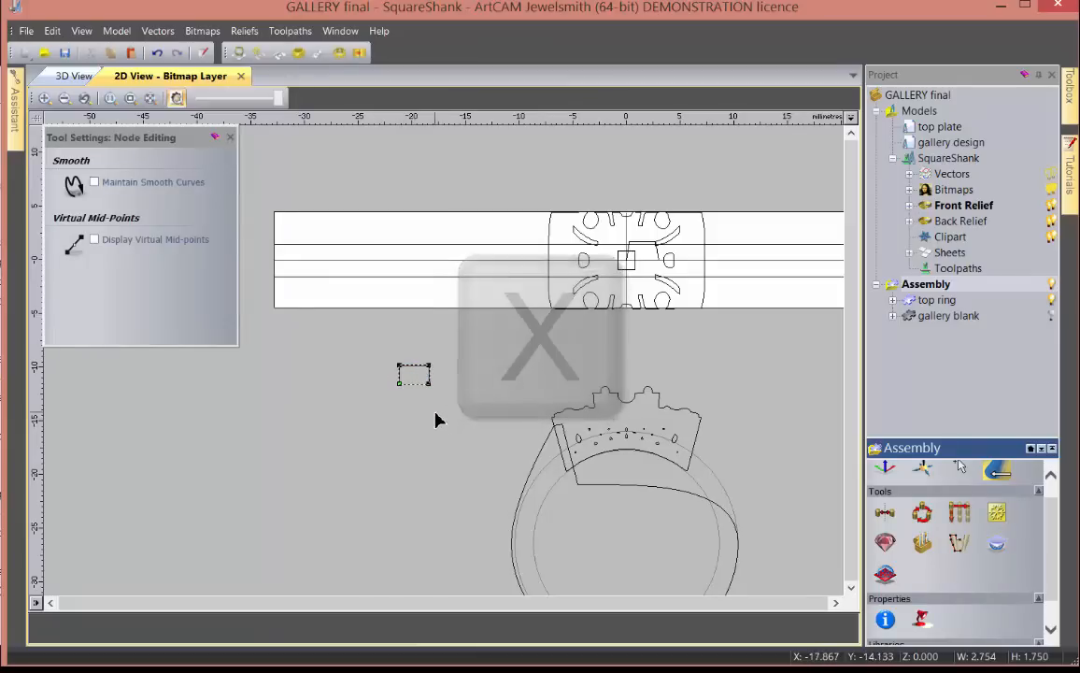
key("n")
- Delete the small open cross-section vector below the strip
scroll(404, 380, "up", 2)
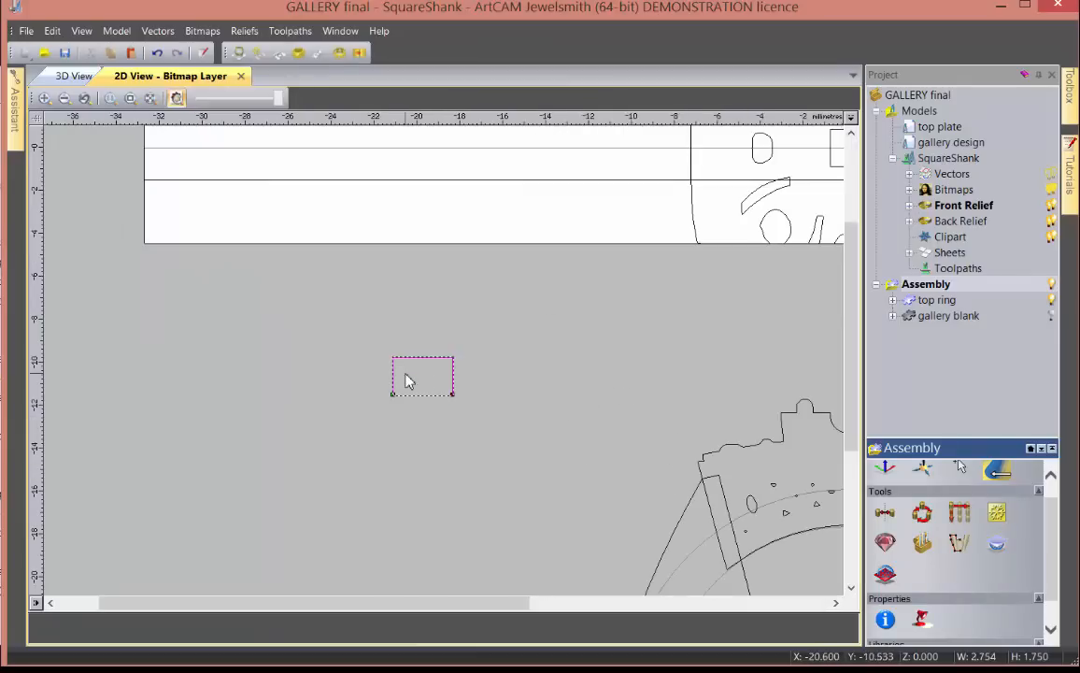
scroll(407, 380, "down", 2)
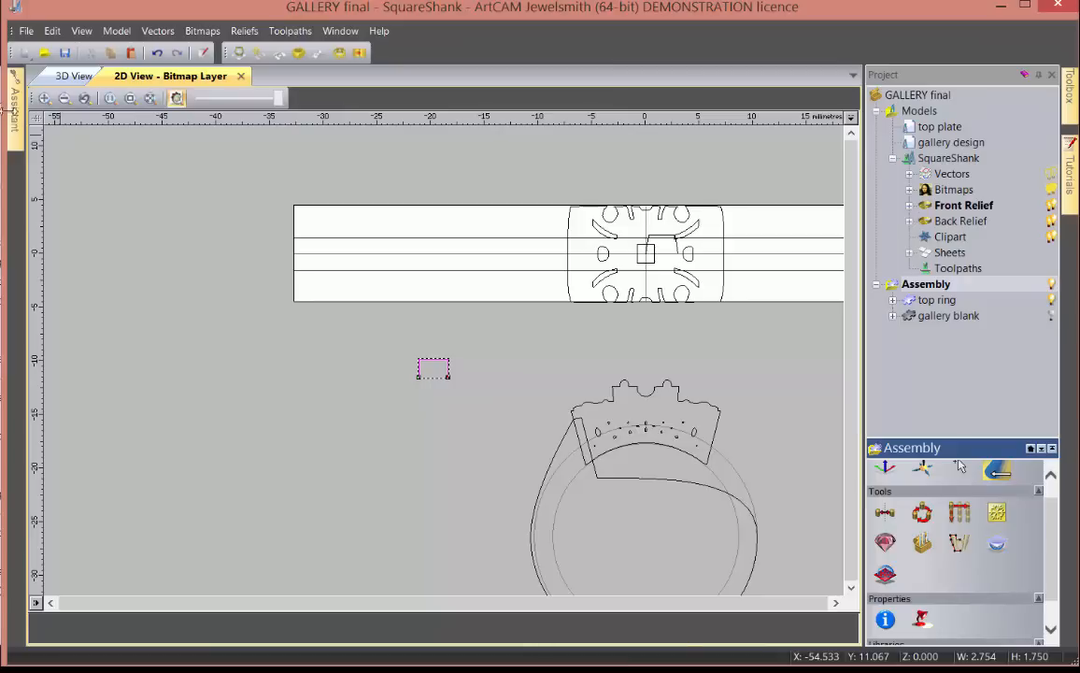
key("Delete")
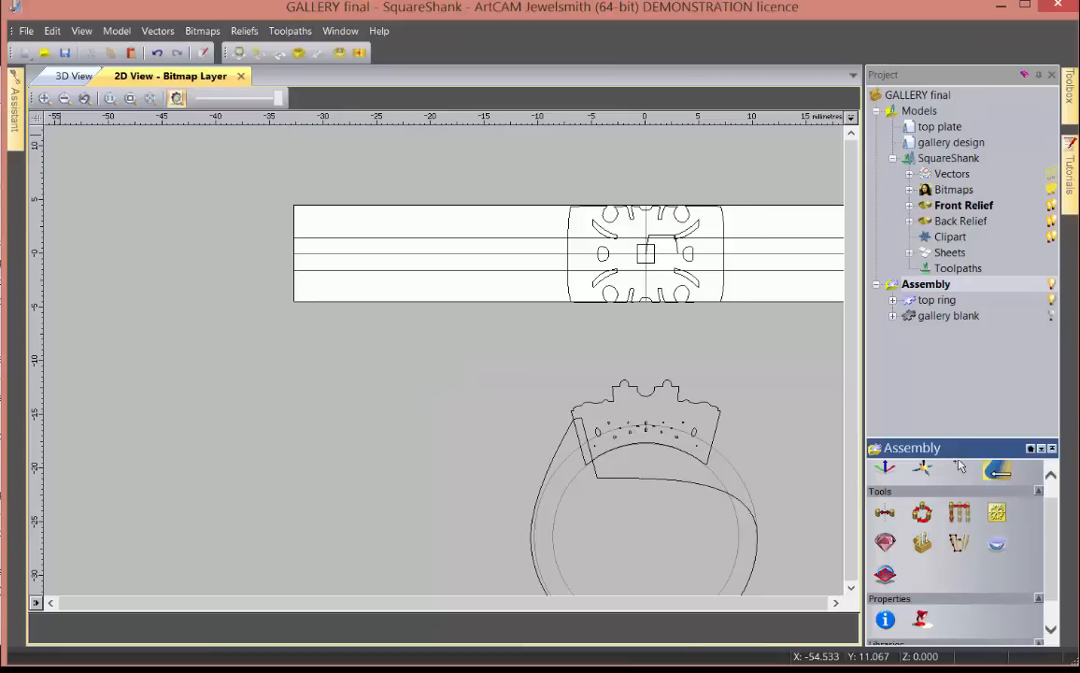
- Draw a rectangle about 8.1 mm by 2.6 mm below the strip and round its corners to about 0.68 mm
left_click(14, 98)
left_click(143, 230)
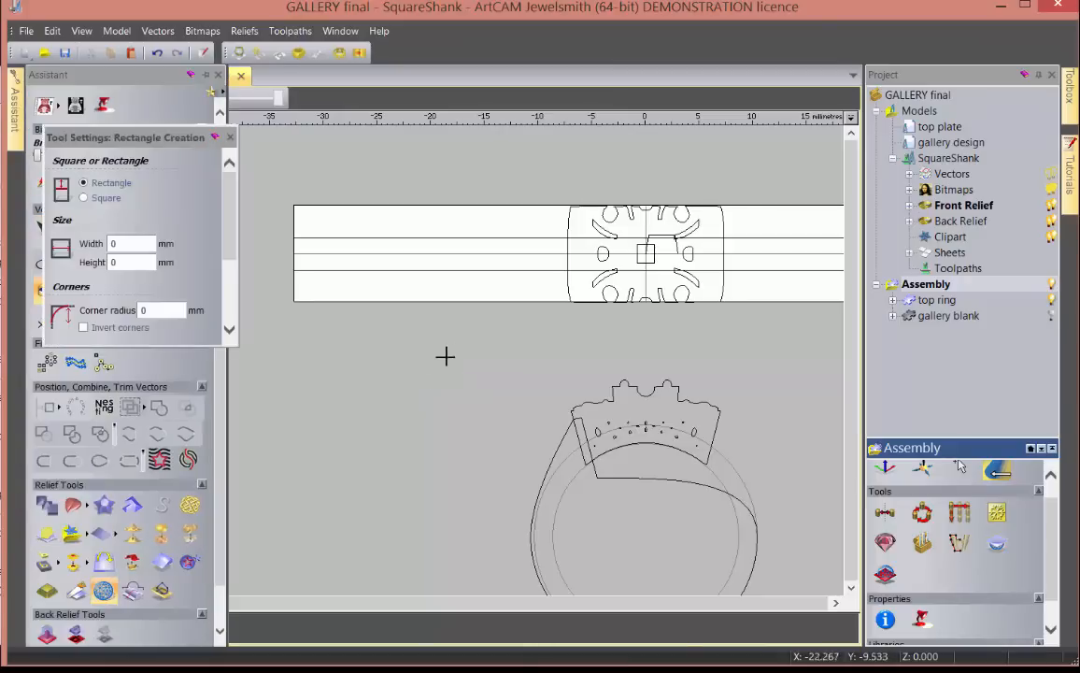
left_click_drag(408, 348, 495, 377)
scroll(447, 364, "up", 5)
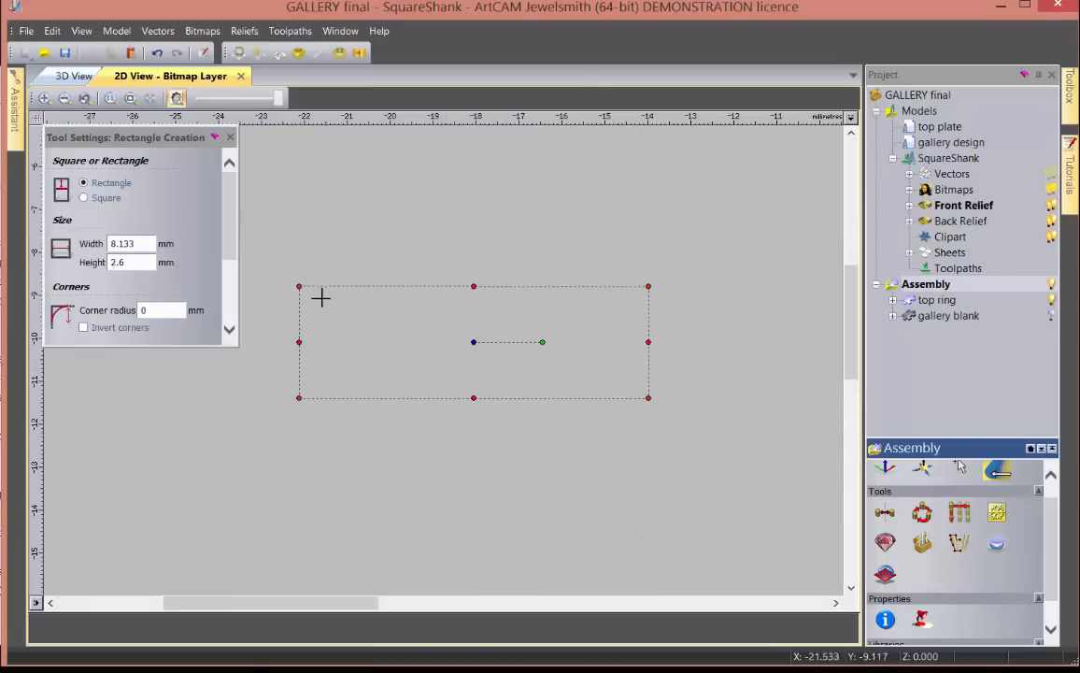
mouse_move(303, 290)
left_mouse_down()
mouse_move(315, 308)
mouse_move(311, 284)
left_mouse_up()
left_click(328, 292)
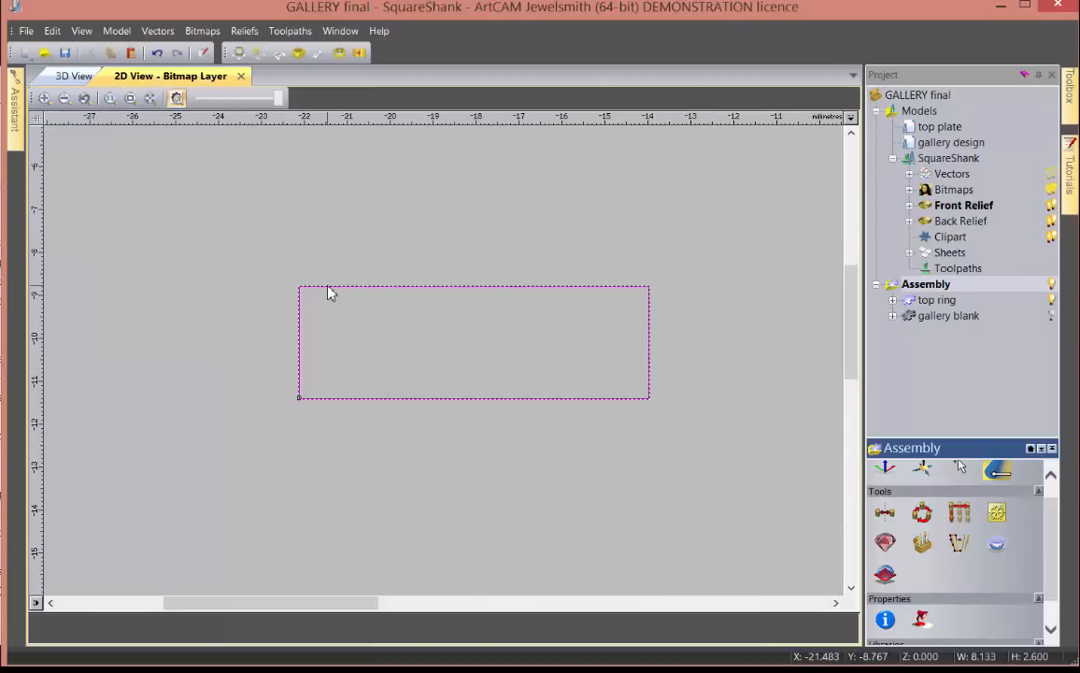
double_click(299, 287)
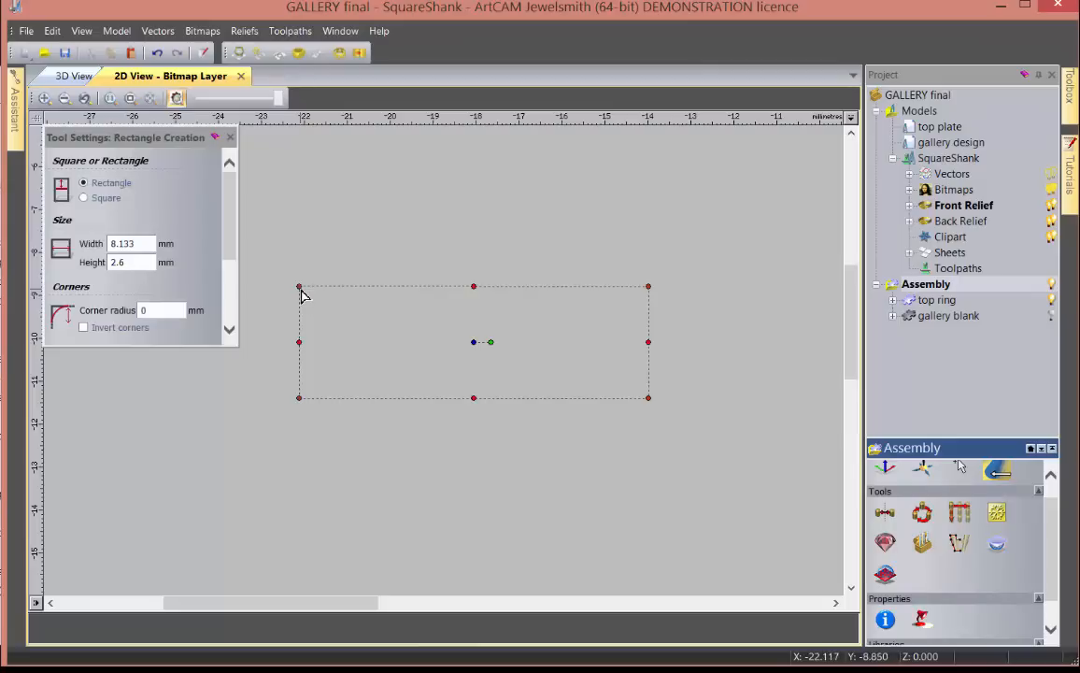
left_click_drag(301, 296, 314, 318)
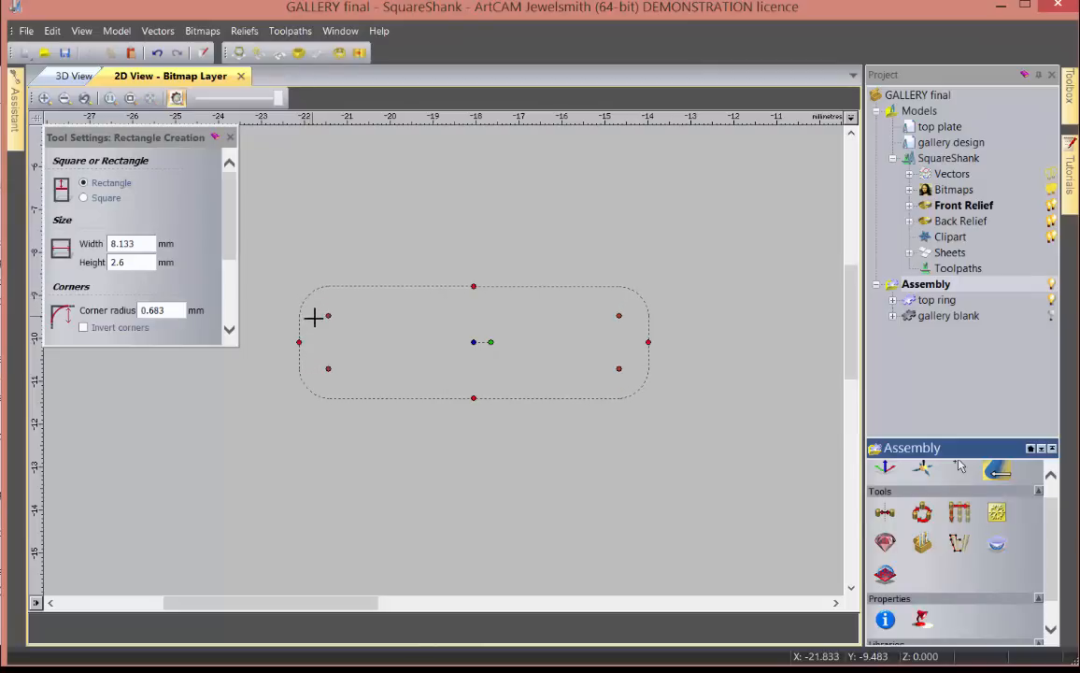
key("Escape")
- Remove the lower rounded corners and bottom edge of the rectangle, leaving an open cross-section with rounded upper corners
key("n")
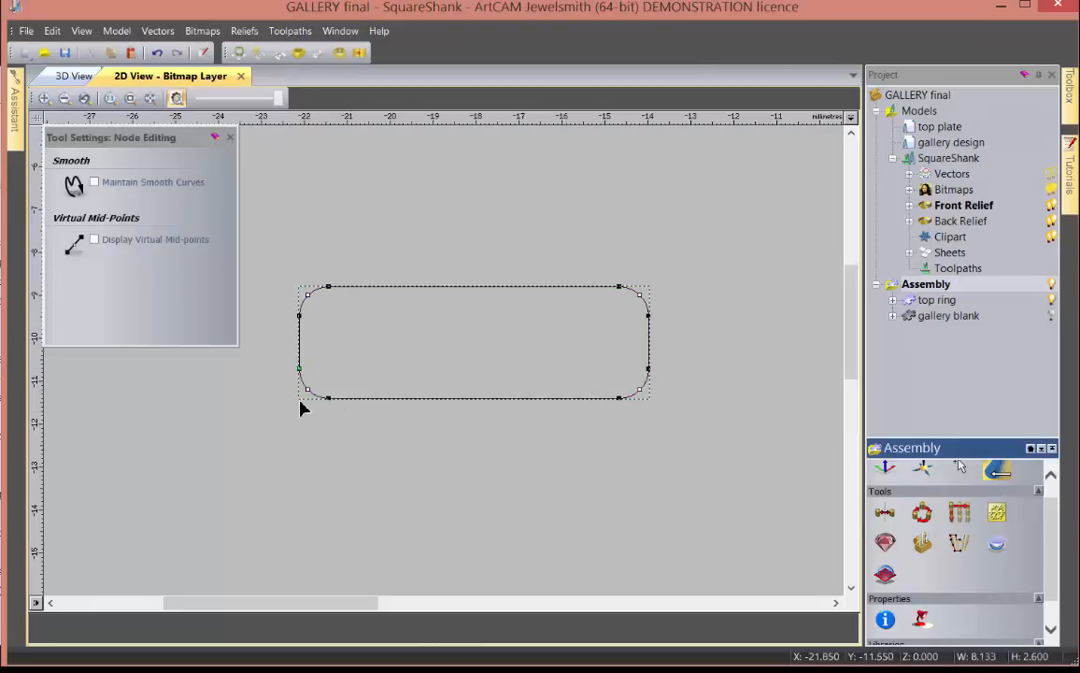
key("r")
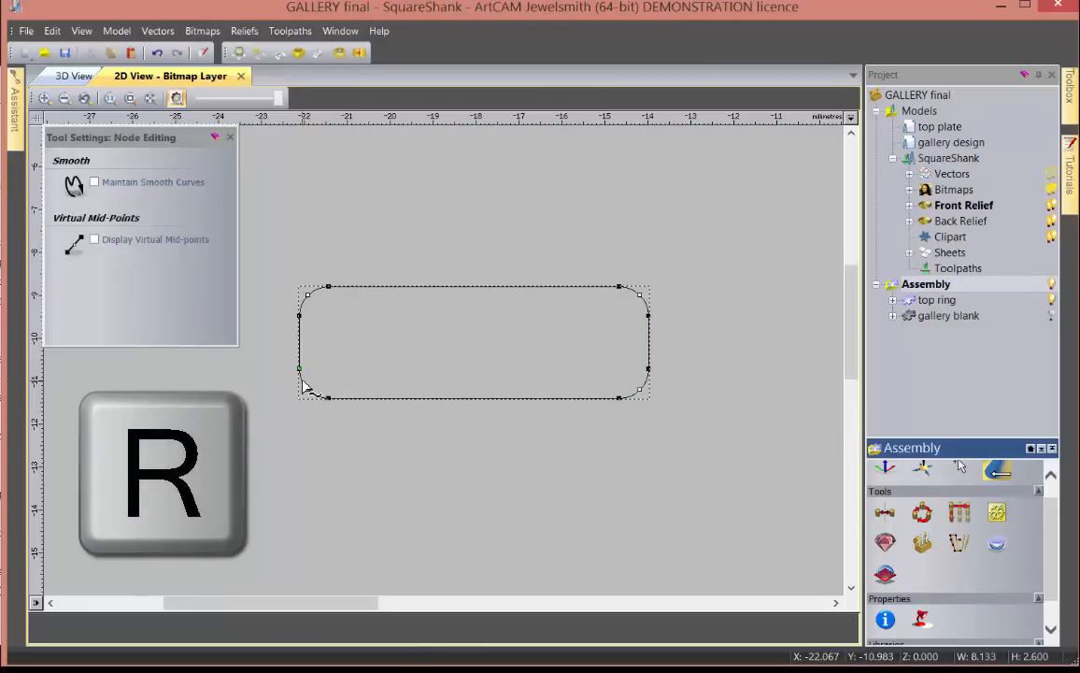
key("r")
key("r")
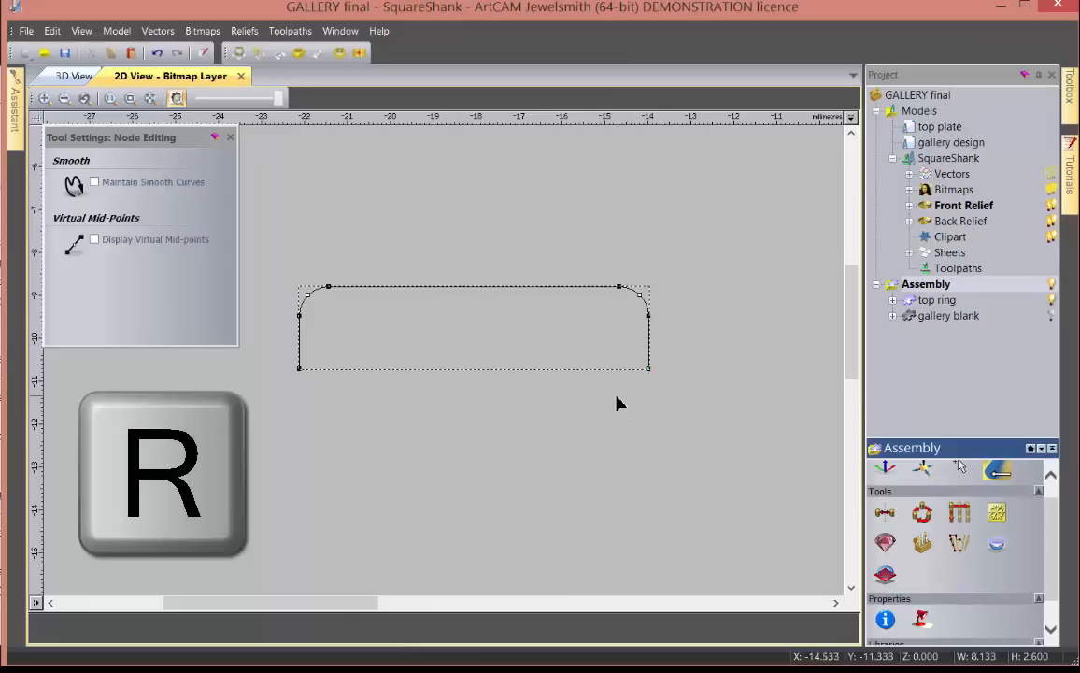
scroll(443, 373, "down", 4)
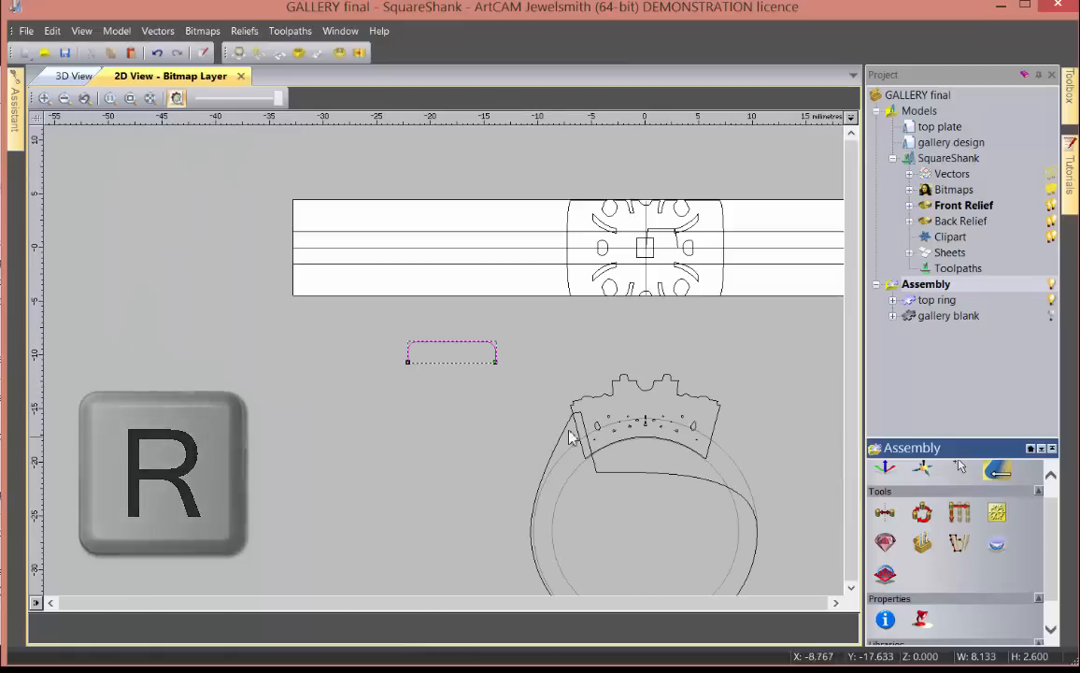
scroll(420, 344, "up", 3)
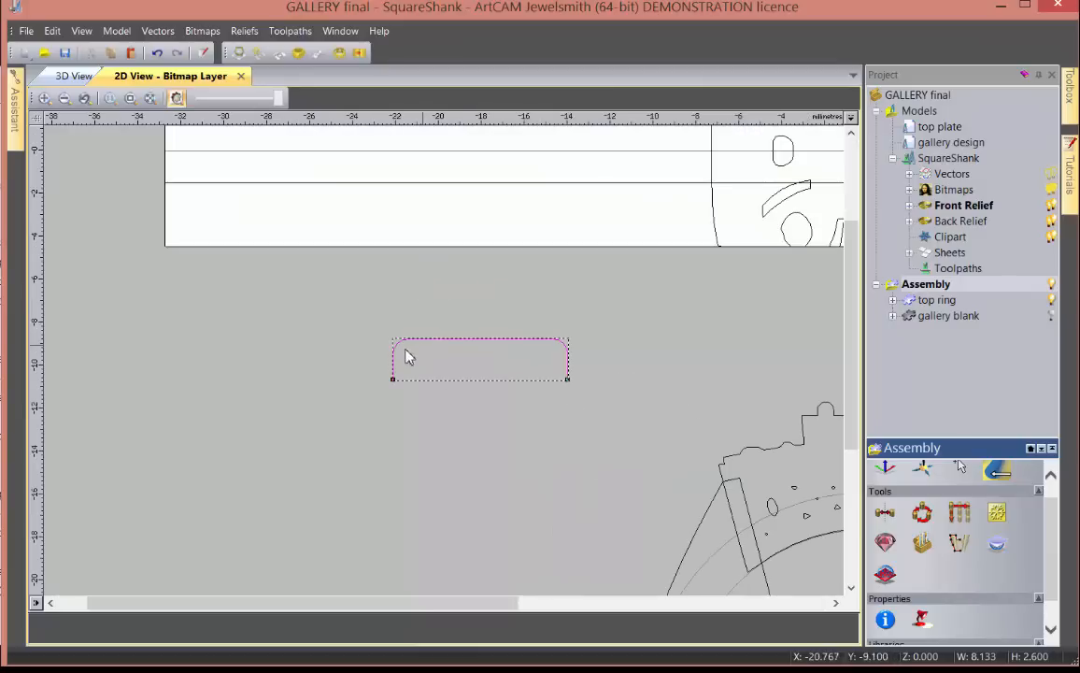
left_click(397, 341)
scroll(481, 154, "down", 2)
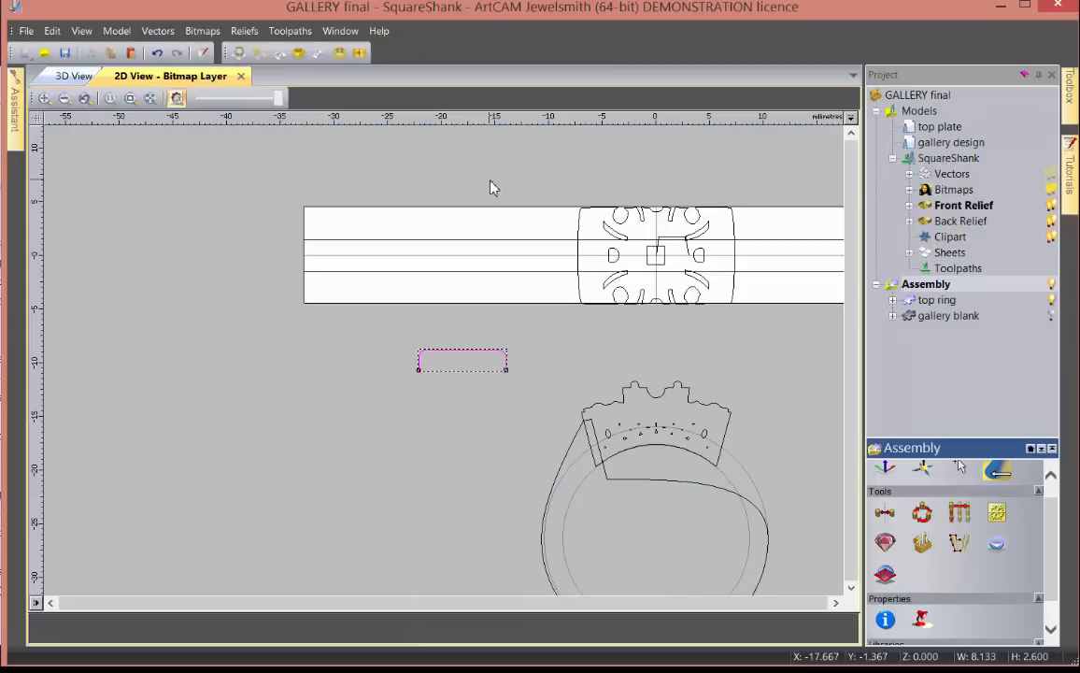
- Generate the shank relief from the two horizontal rails, the rounded open cross-section and the shank side profile, selected in that order
left_click(535, 242)
left_click(536, 272, "shift")
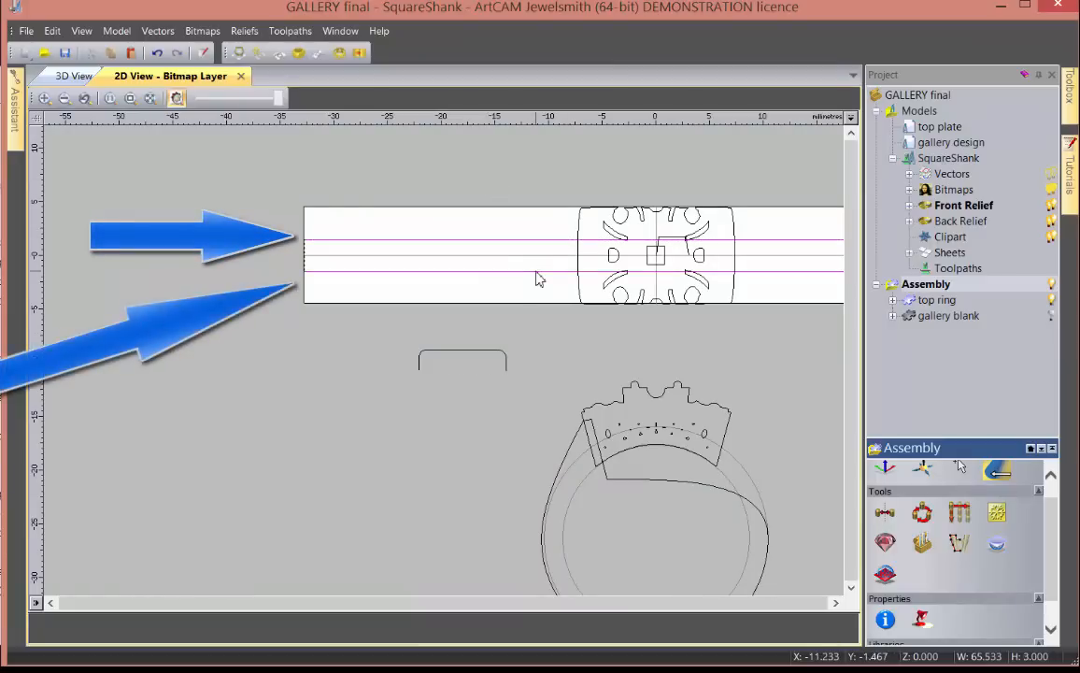
left_click(595, 426, "shift")
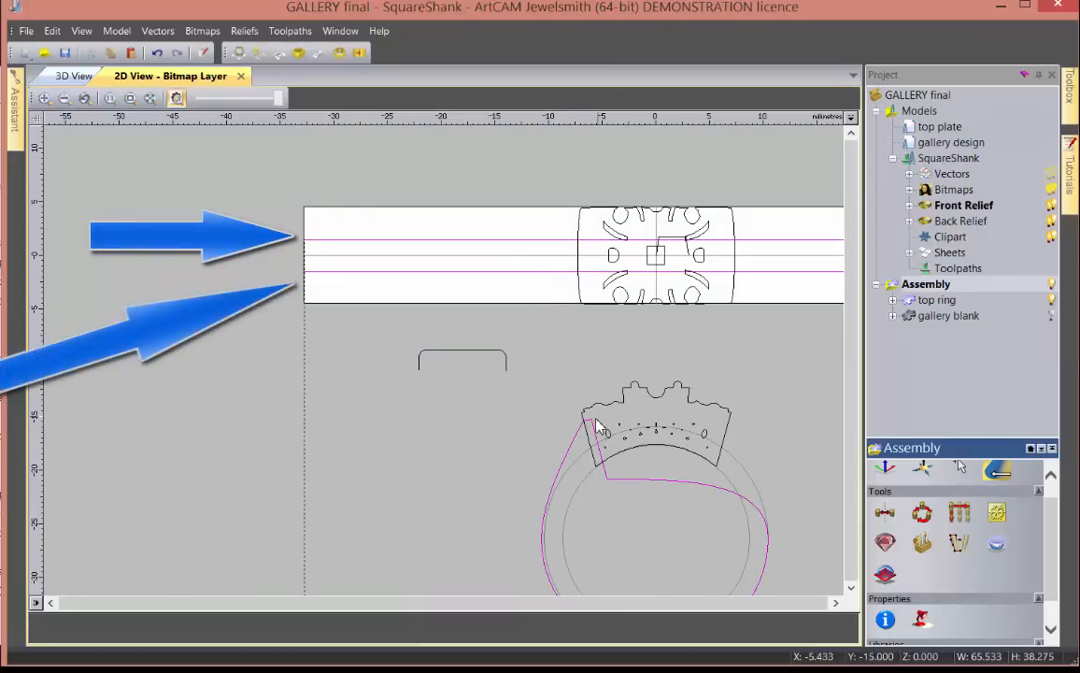
left_click(594, 426, "shift")
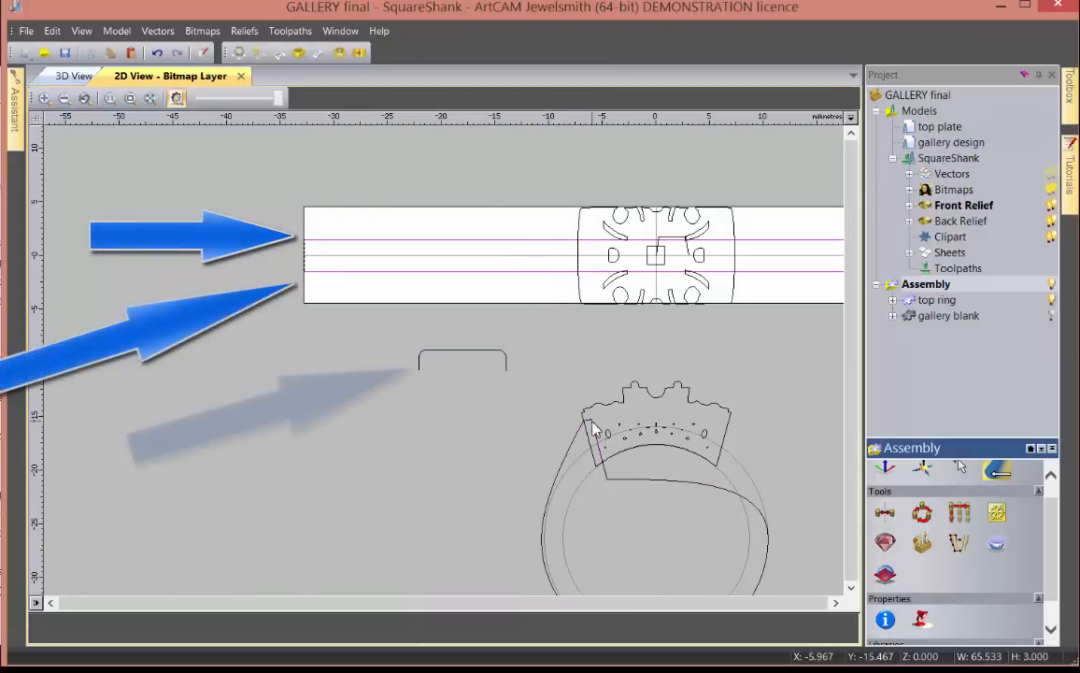
left_click(473, 352, "shift")
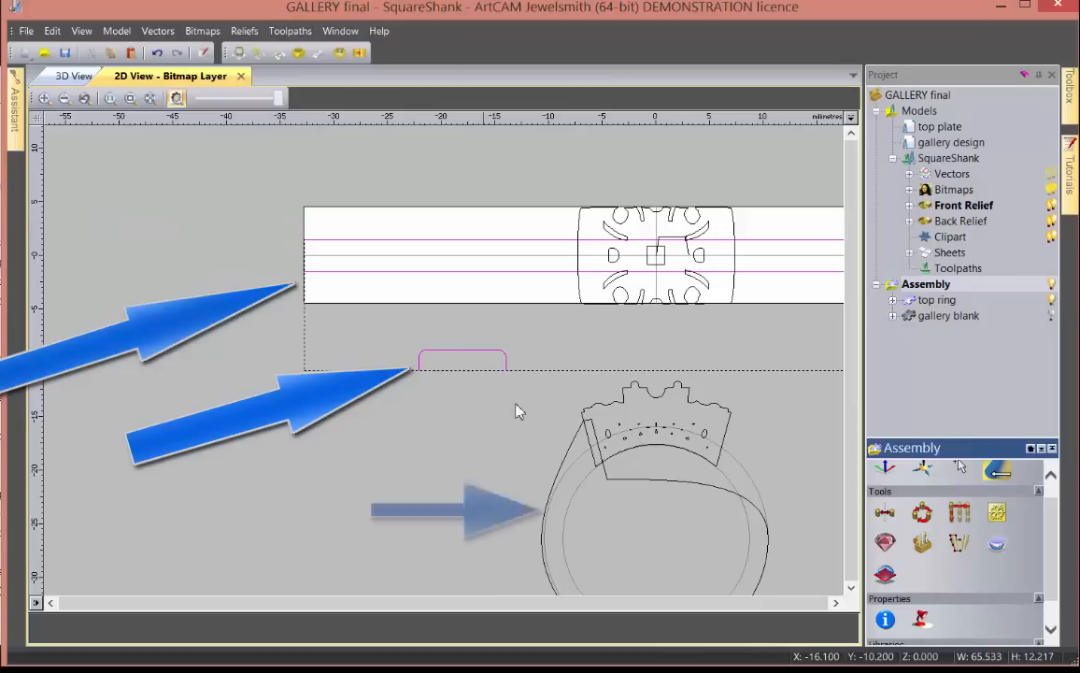
left_click(616, 480, "shift")
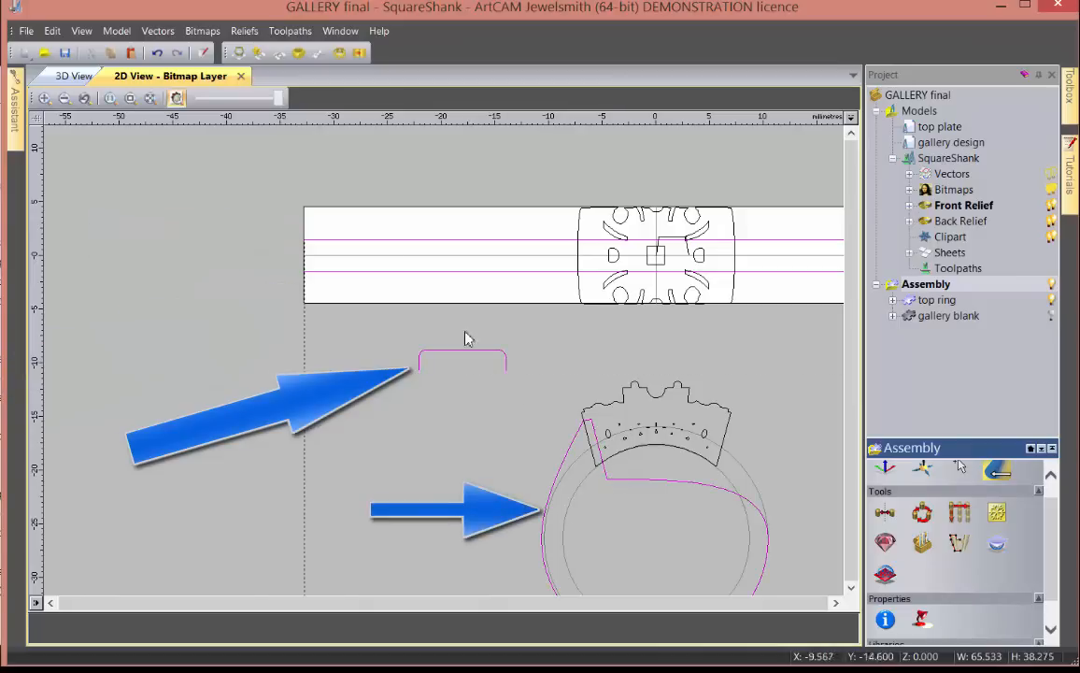
left_click(261, 53)
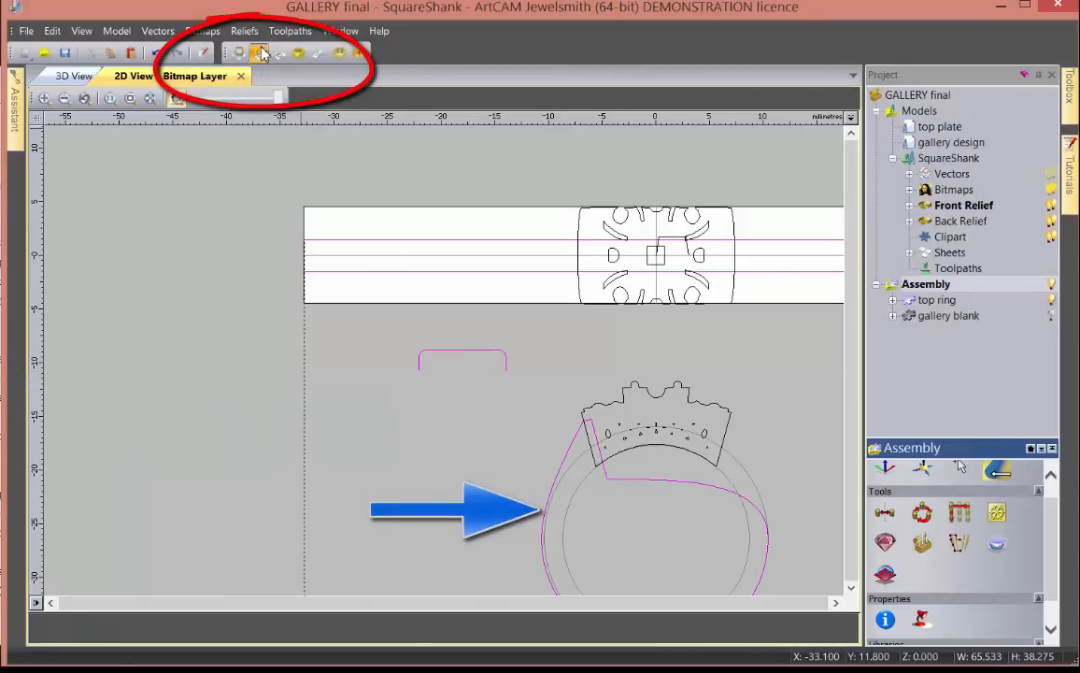
left_click(75, 77)
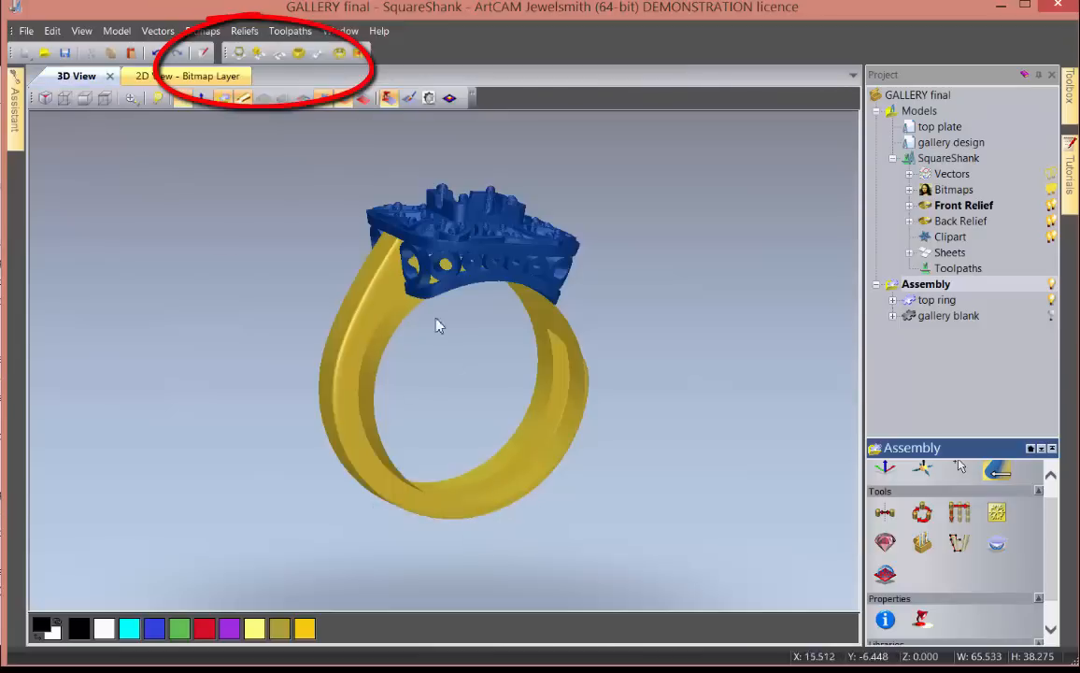
- Examine how the end of the shank meets the underside and side of the gallery in 3D
left_click_drag(439, 325, 378, 342)
scroll(369, 260, "up", 3)
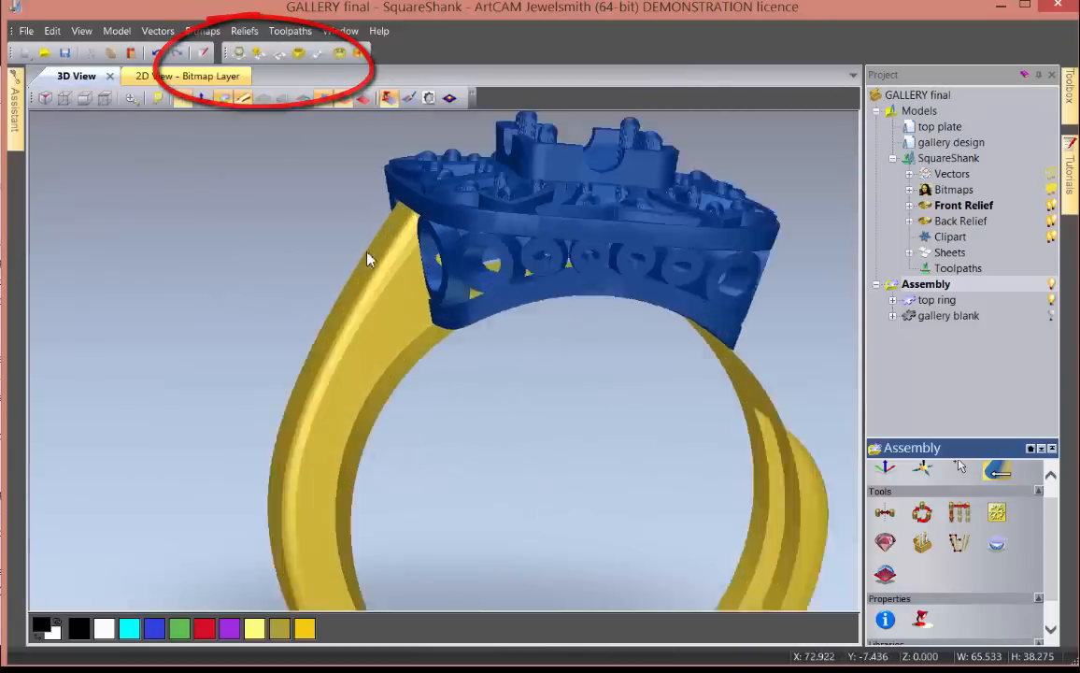
scroll(369, 260, "up", 3)
mouse_move(526, 316)
left_mouse_down()
mouse_move(645, 296)
mouse_move(624, 299)
mouse_move(605, 347)
mouse_move(509, 220)
left_mouse_up()
left_click_drag(521, 275, 639, 325)
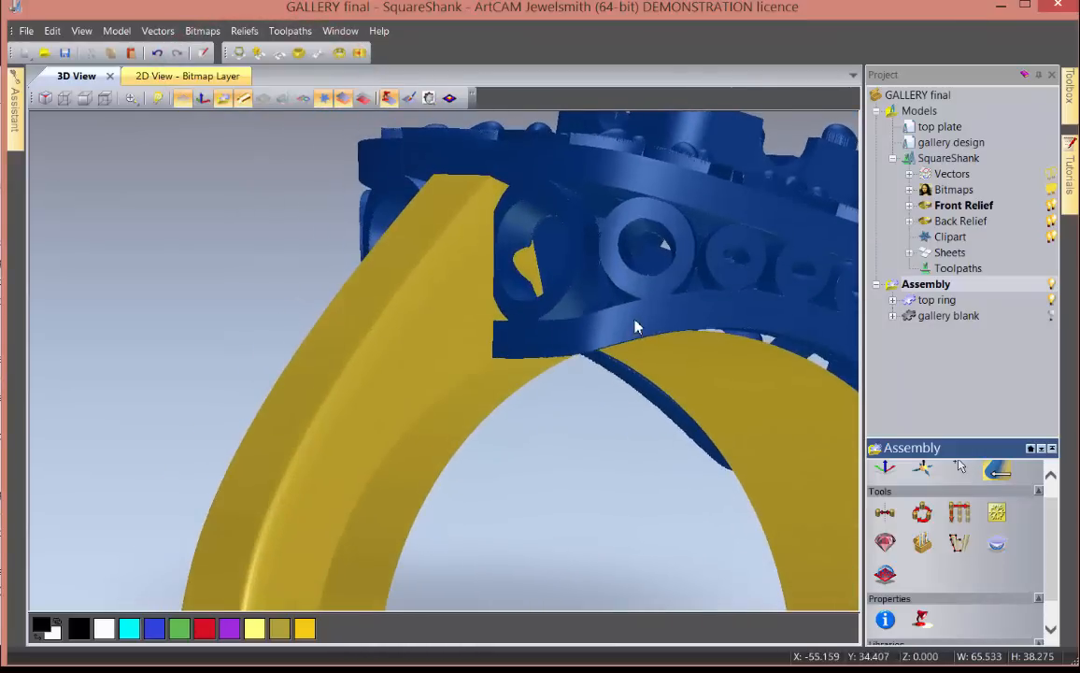
- Shift the two upper nodes of the shank side profile slightly outward from the gallery's side edge
left_click(204, 77)
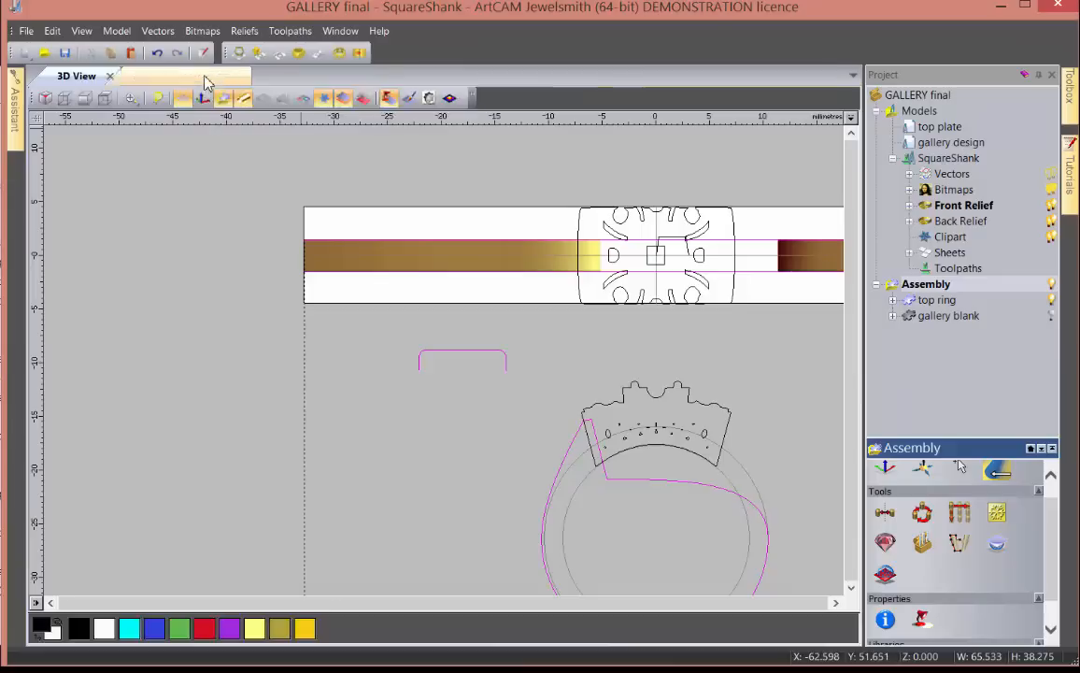
left_click(535, 326)
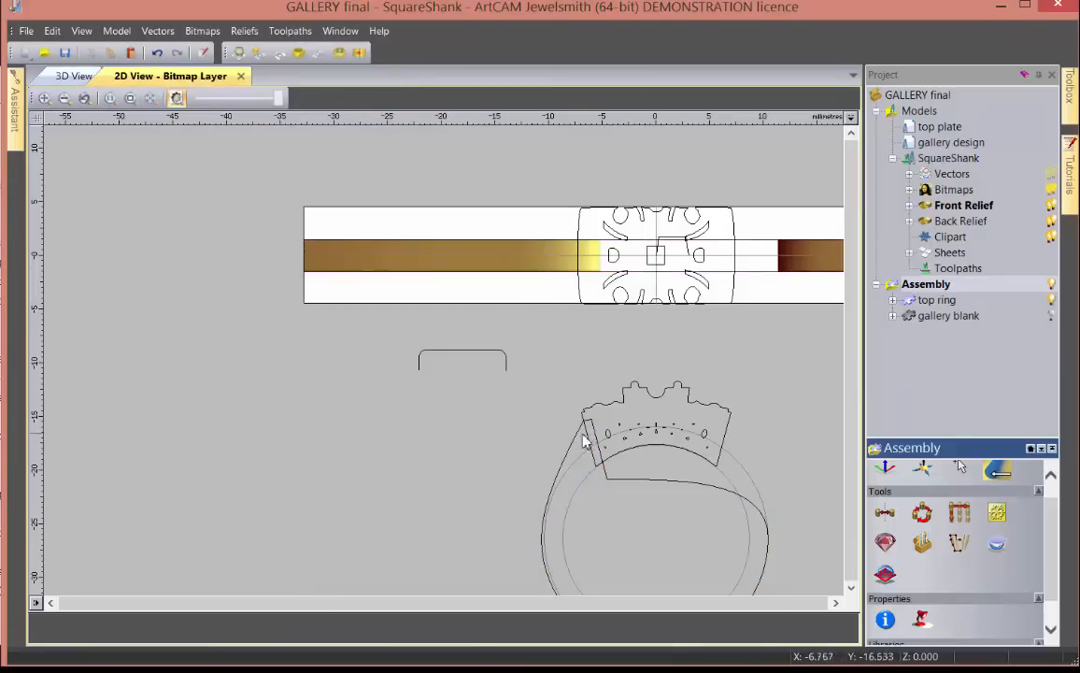
left_click(583, 441)
scroll(586, 435, "up", 2)
left_click(582, 423)
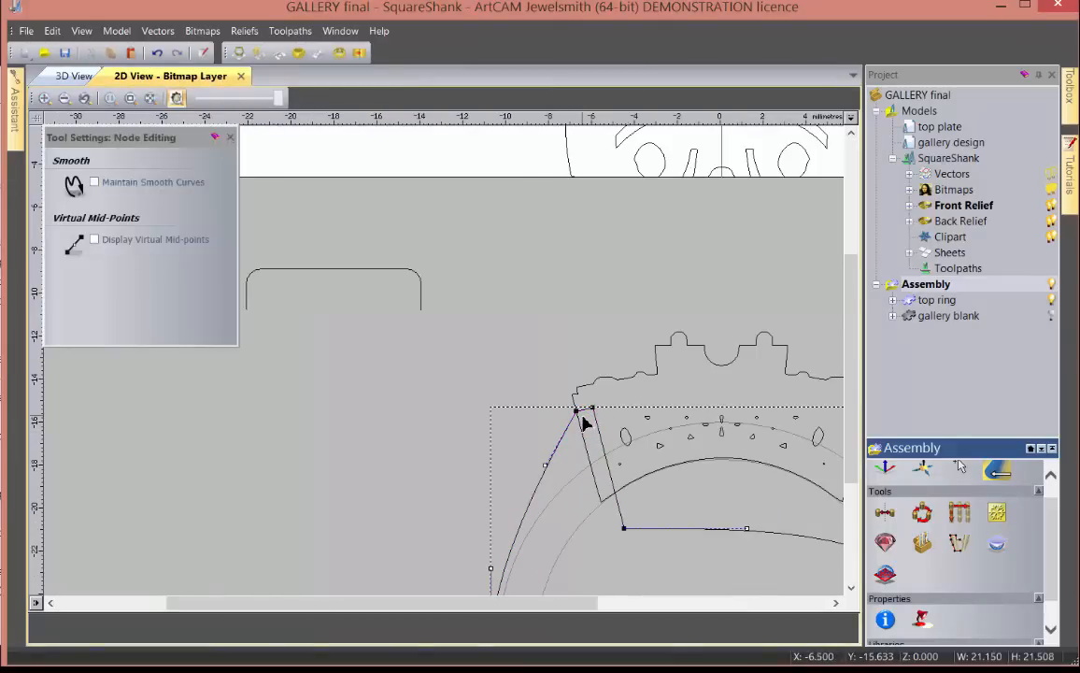
scroll(582, 420, "up", 2)
scroll(573, 467, "down", 2)
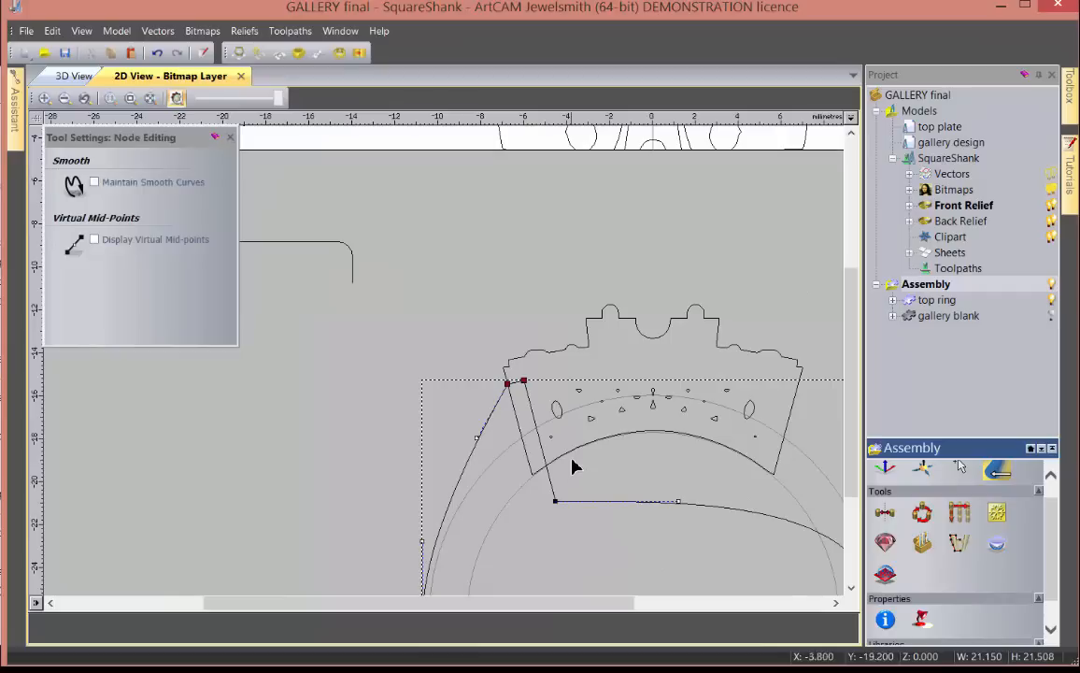
left_click_drag(509, 384, 500, 389)
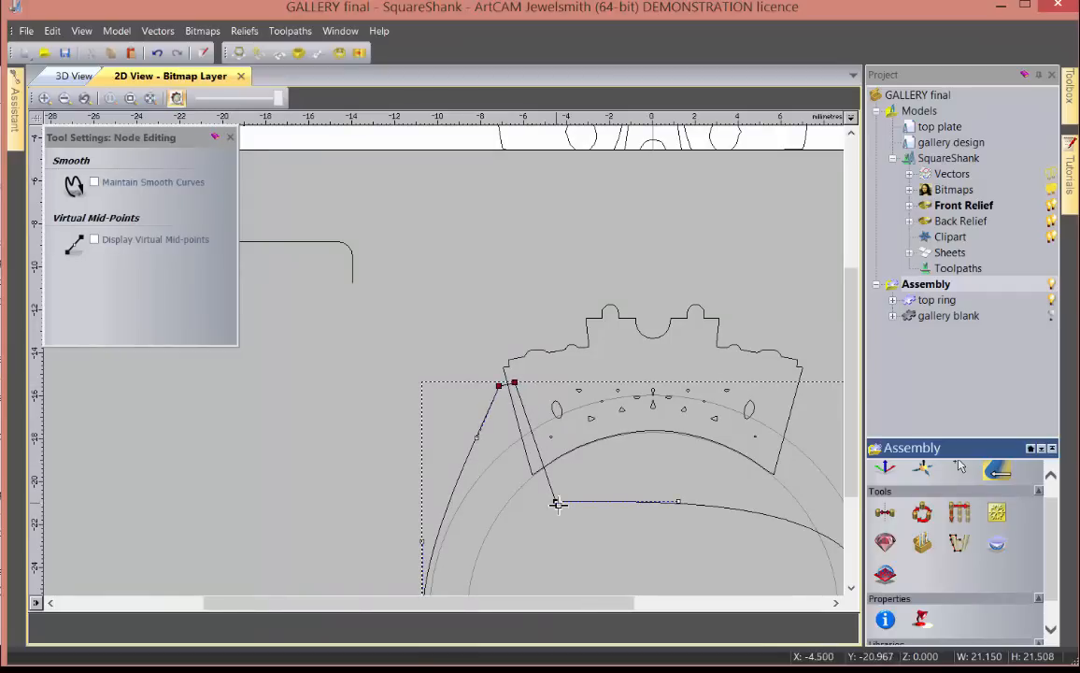
- Move the profile's inner lower corner node about 0.4 mm outward and fine-adjust the inner upper node
left_click_drag(557, 503, 549, 503)
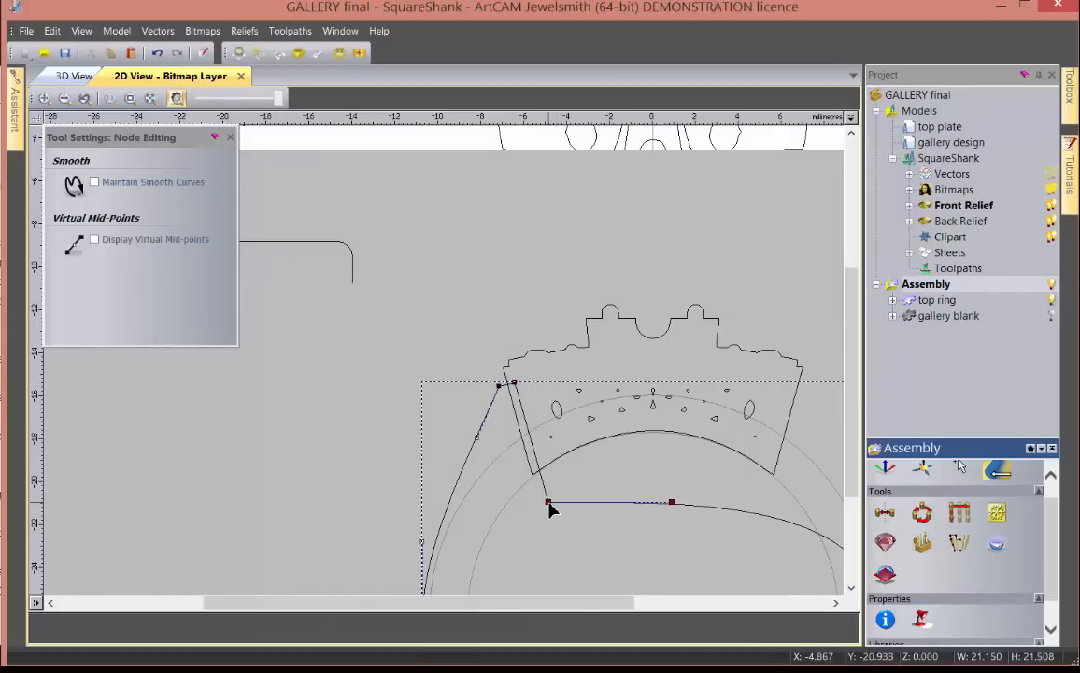
left_click(516, 383)
left_click_drag(515, 389, 514, 389)
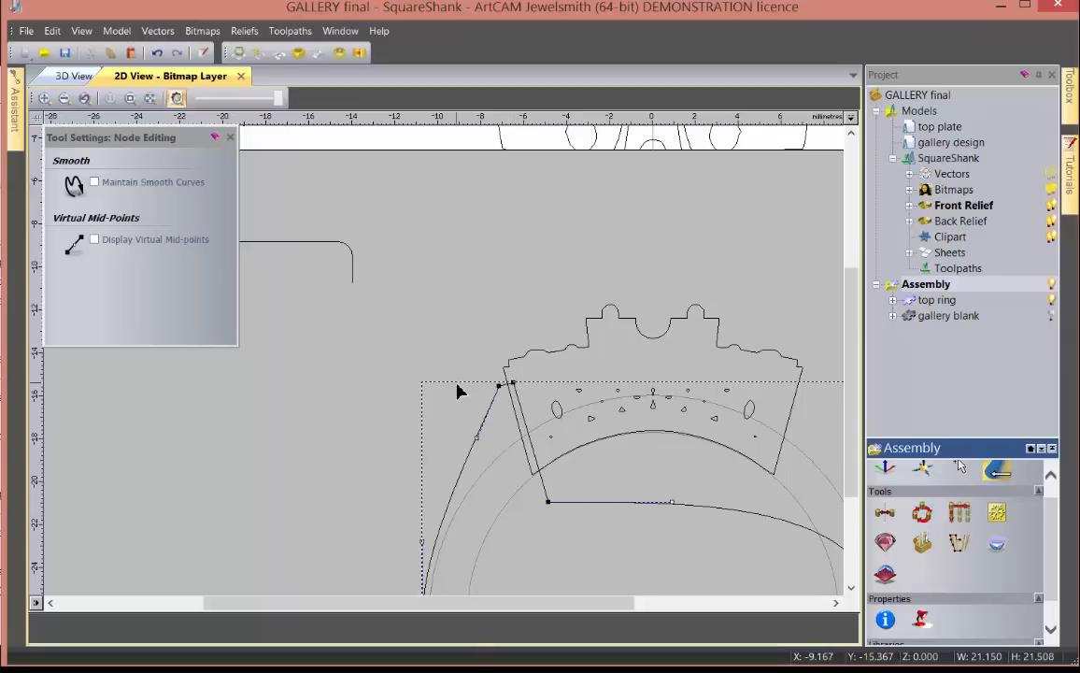
scroll(458, 390, "down", 2)
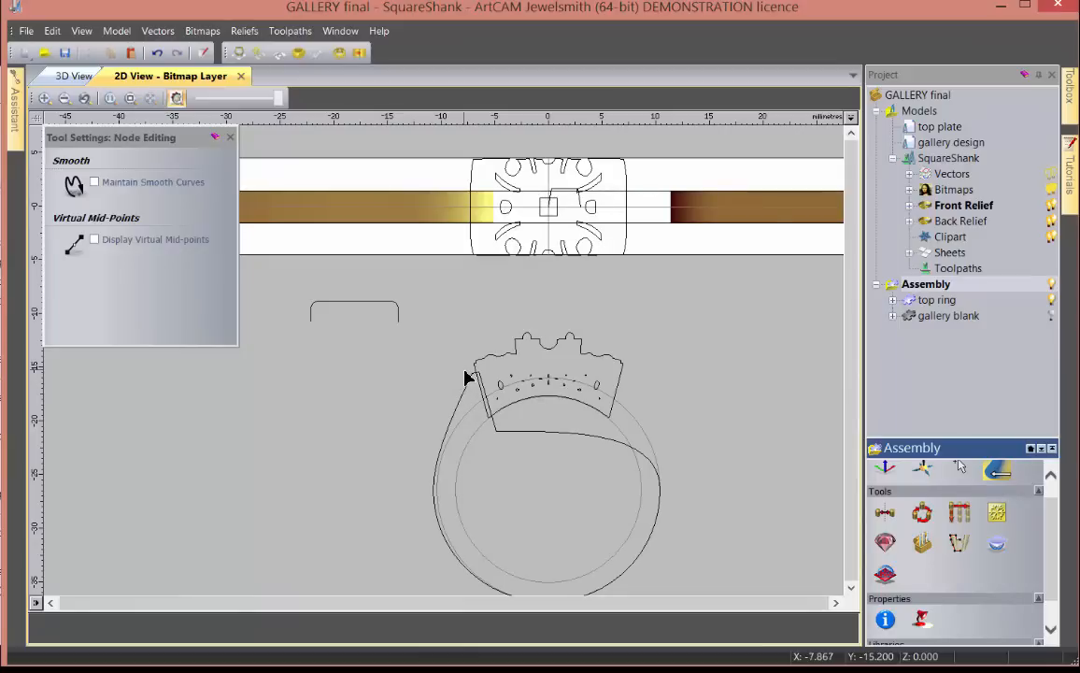
- Clear the shank relief and regenerate it from the two rails, the rounded cross-section and the adjusted side profile, in that order
key("ctrl+b")
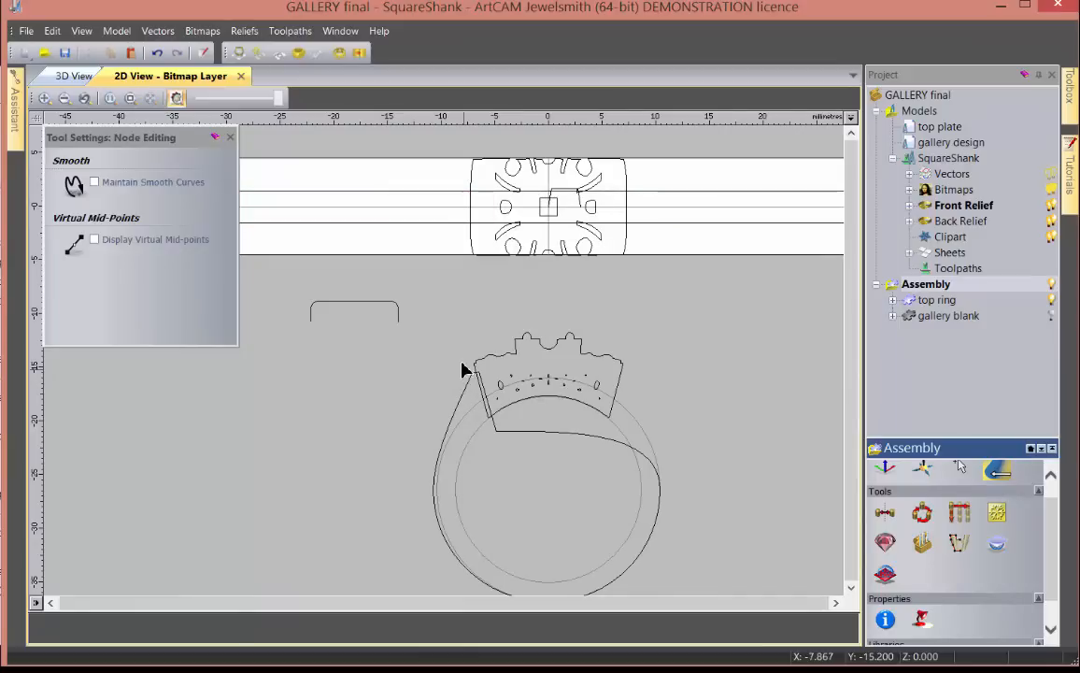
left_click(445, 192)
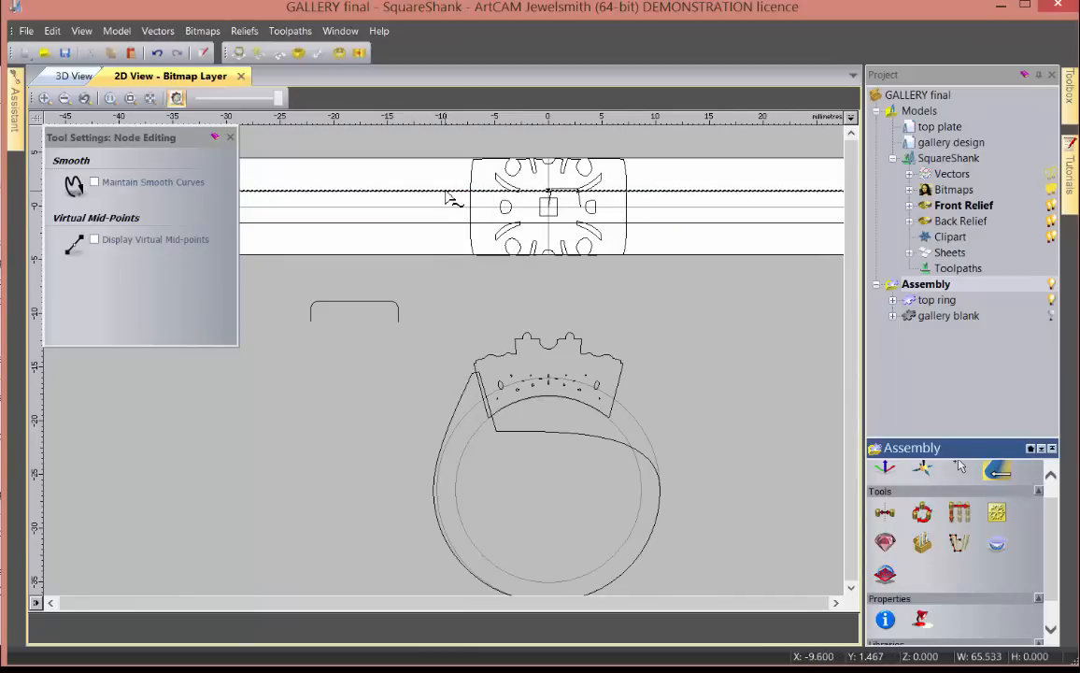
left_click(443, 223, "shift")
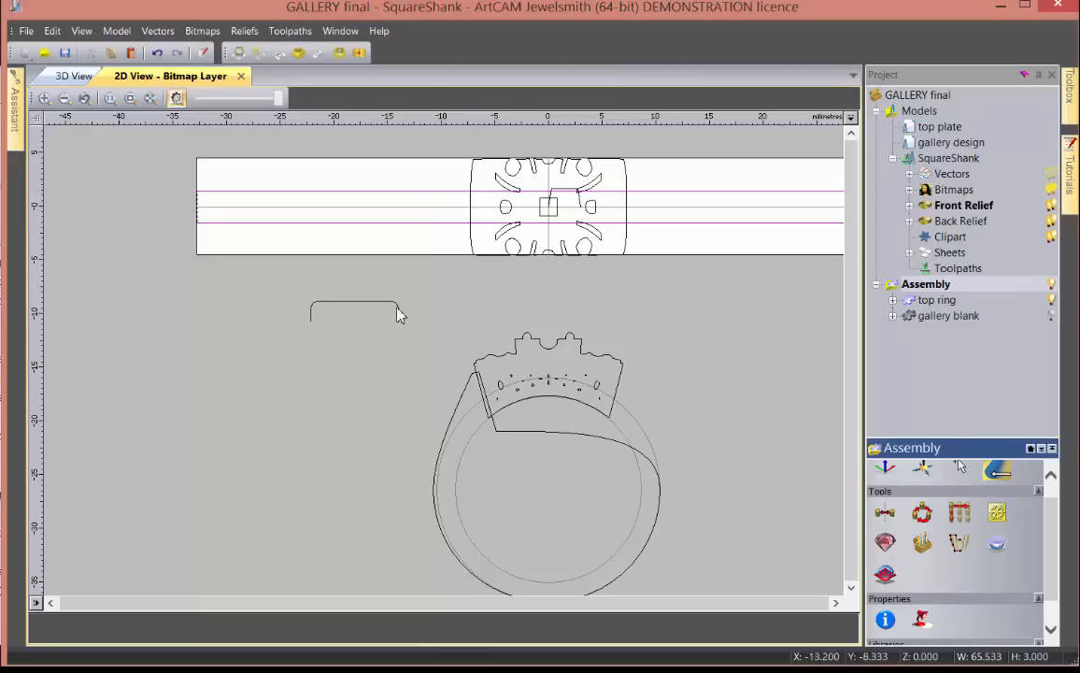
left_click(396, 314, "shift")
left_click(464, 394, "shift")
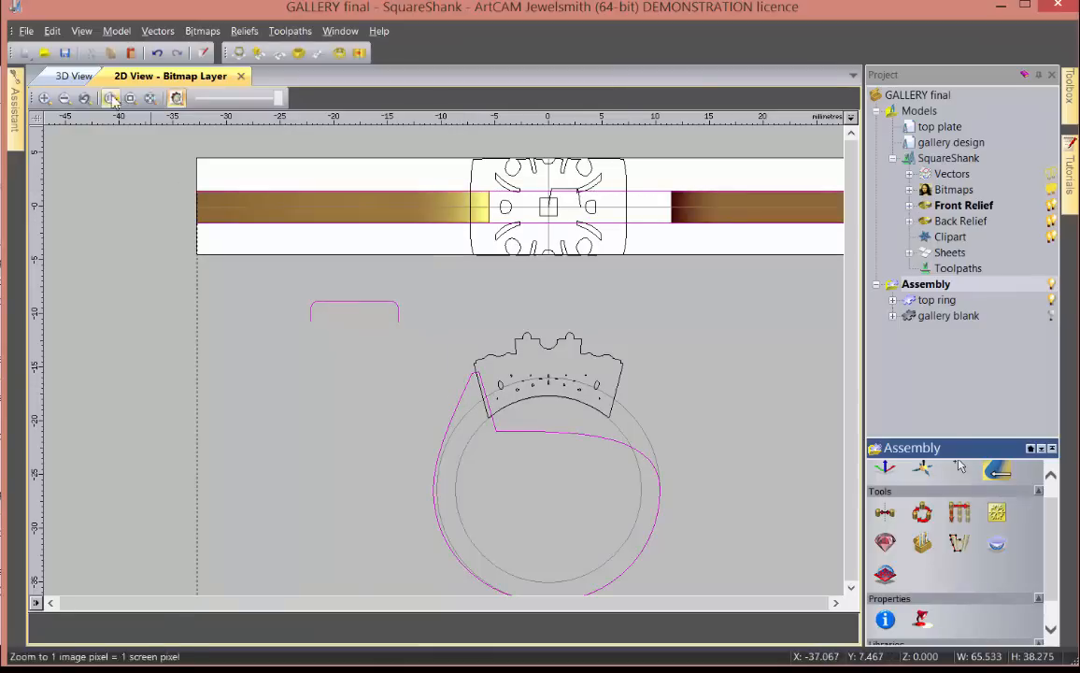
- Examine the regenerated shank's joint with the gallery in 3D and compare it with the reference ring photos
left_click(80, 82)
left_click_drag(451, 303, 337, 331)
left_click_drag(159, 112, 383, 270)
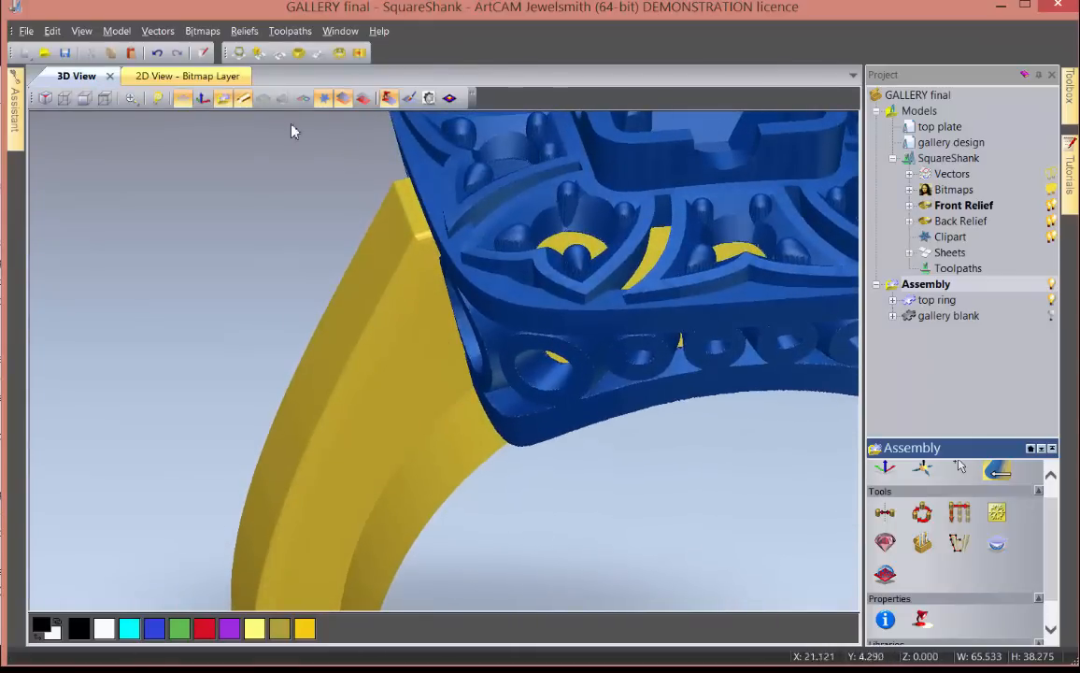
left_click(176, 78)
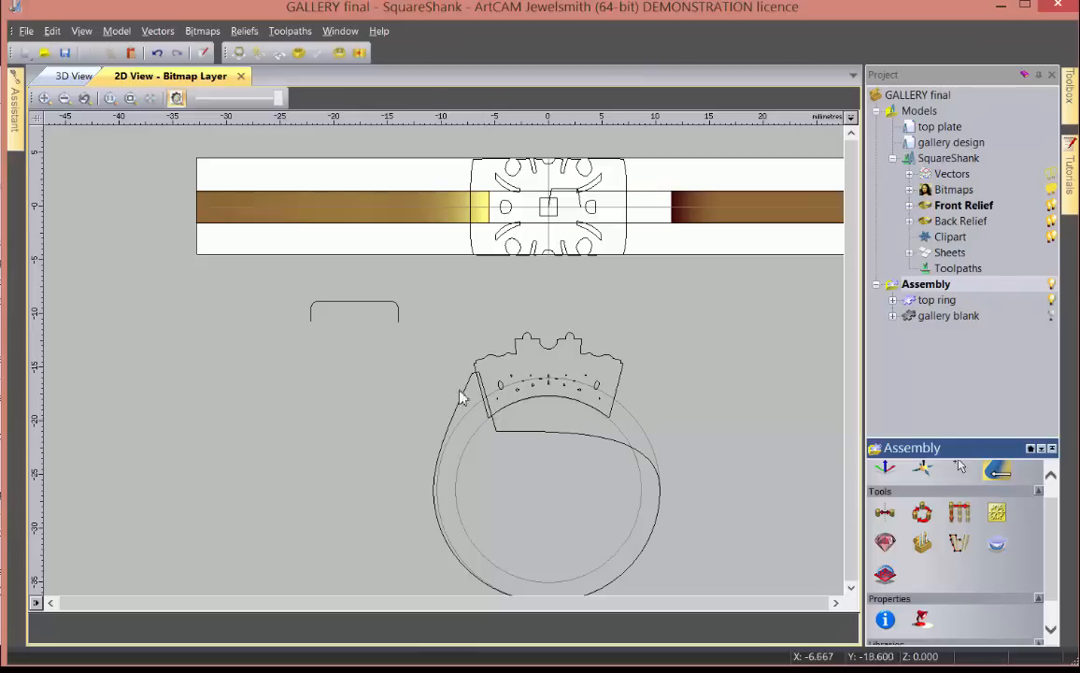
left_click(74, 76)
scroll(410, 391, "up", 5)
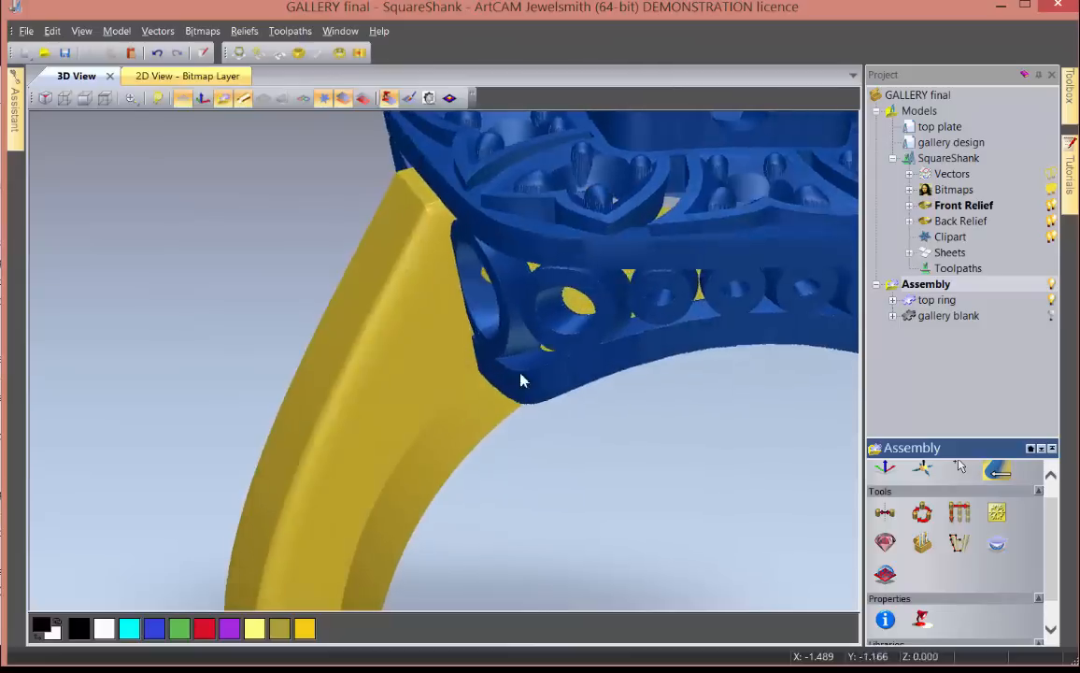
left_click_drag(367, 427, 449, 414)
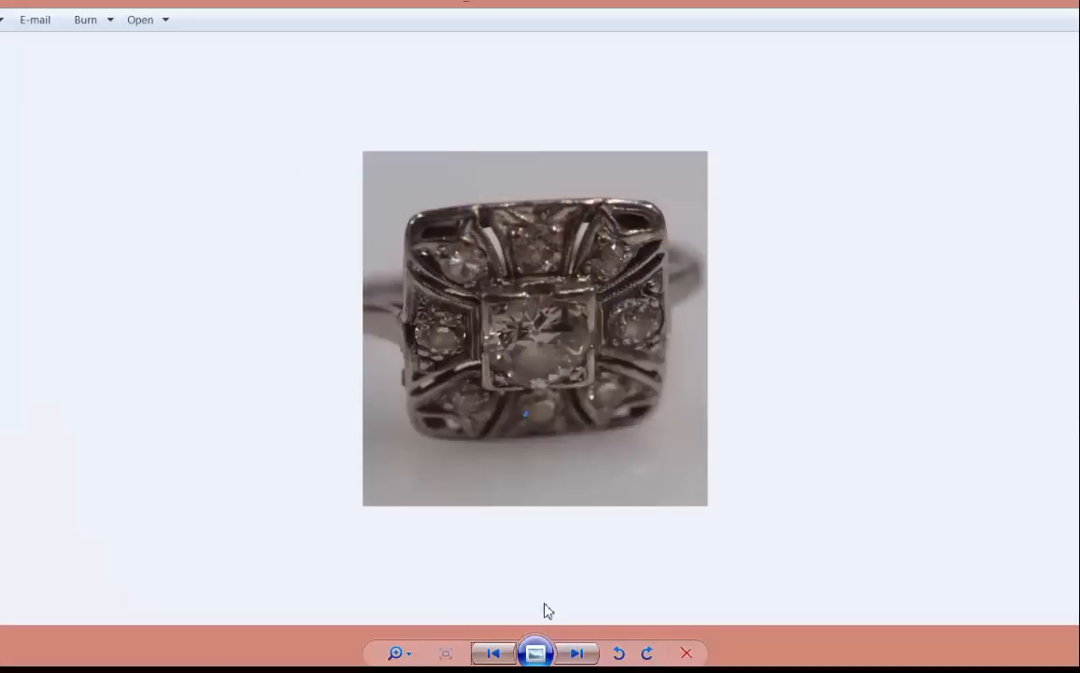
key("Right")
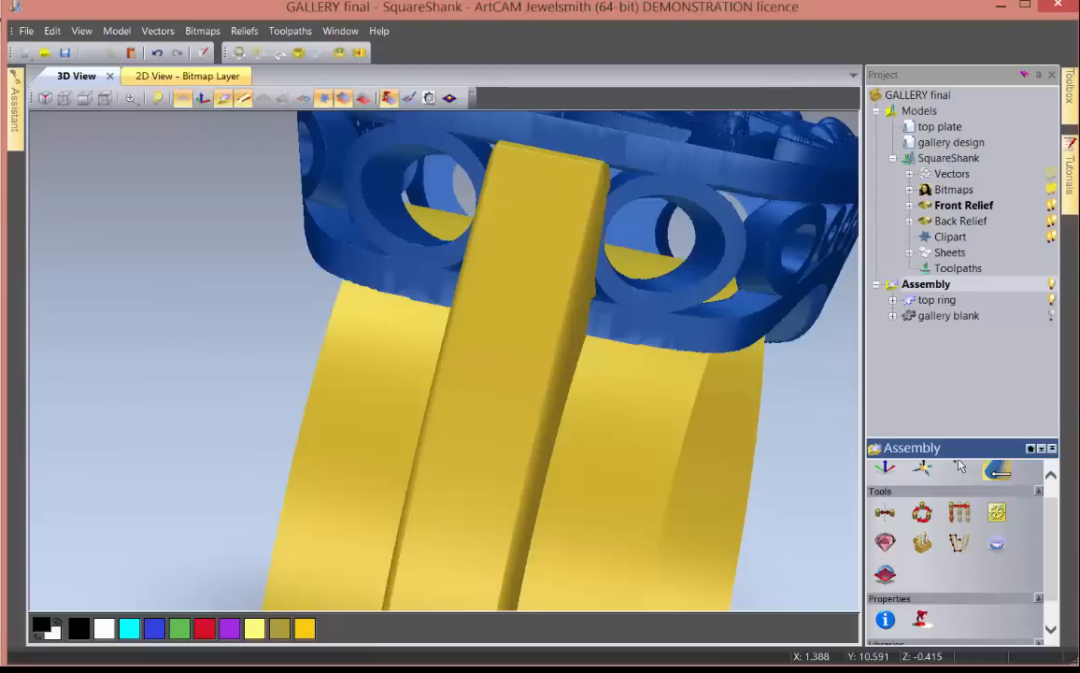
mouse_move(531, 458)
left_mouse_down()
mouse_move(468, 418)
mouse_move(575, 431)
mouse_move(639, 424)
mouse_move(581, 393)
mouse_move(449, 393)
mouse_move(472, 385)
mouse_move(435, 494)
mouse_move(374, 350)
mouse_move(320, 338)
mouse_move(393, 345)
mouse_move(353, 404)
left_mouse_up()
- Move the side profile's outer upper node inward toward the gallery edge to thin the shank's tip
left_click(221, 79)
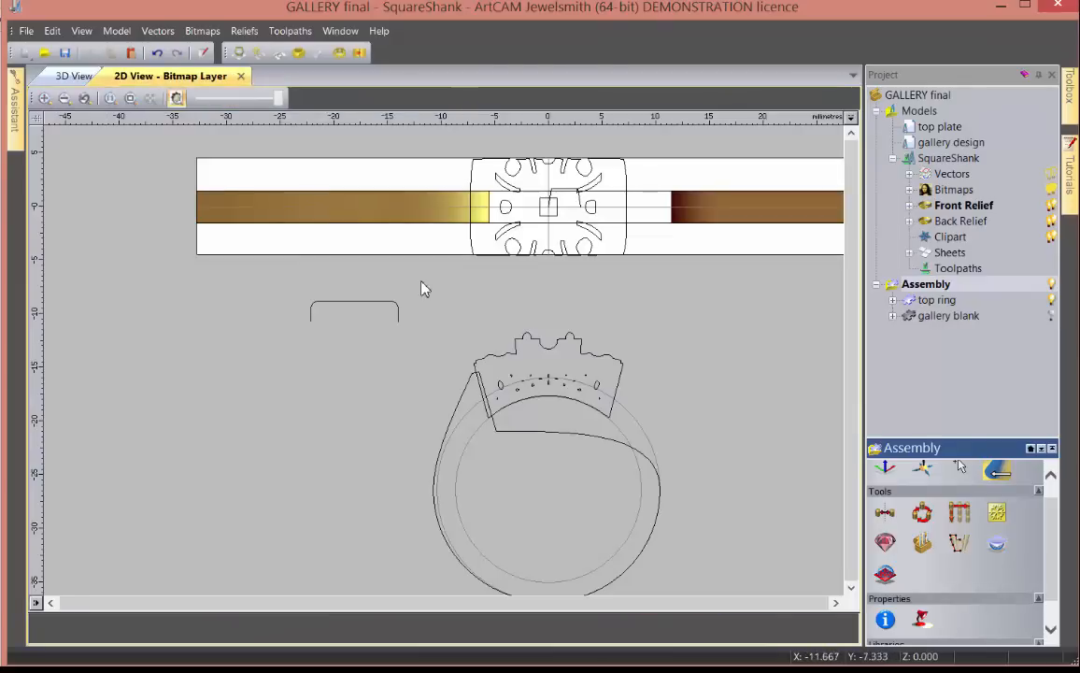
left_click(467, 404)
scroll(470, 388, "up", 3)
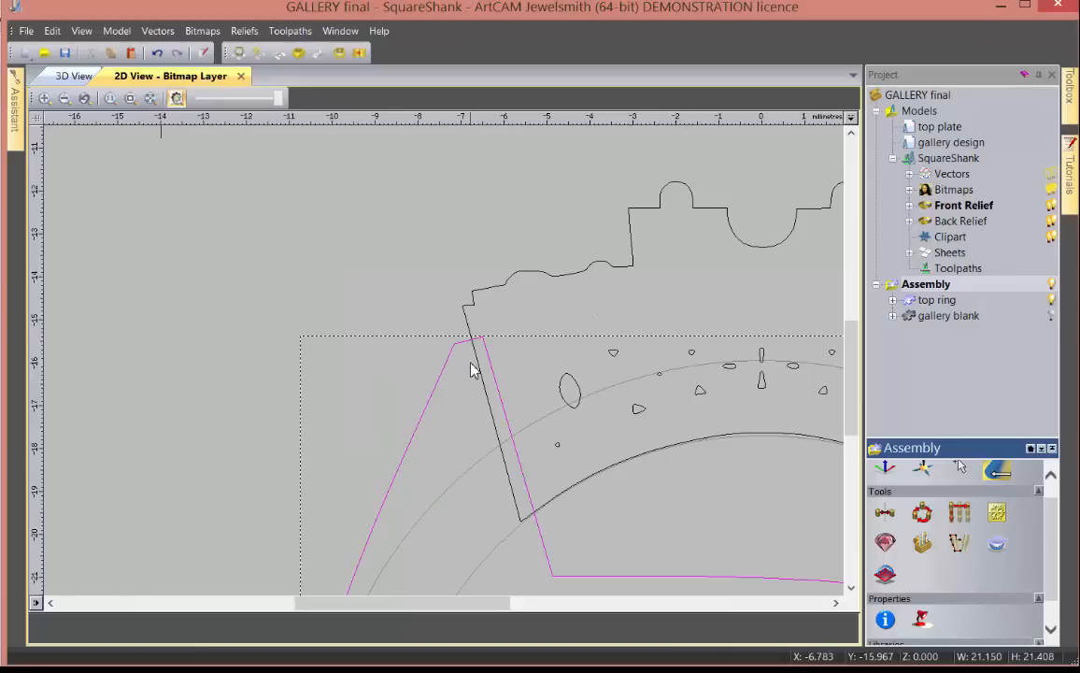
key("n")
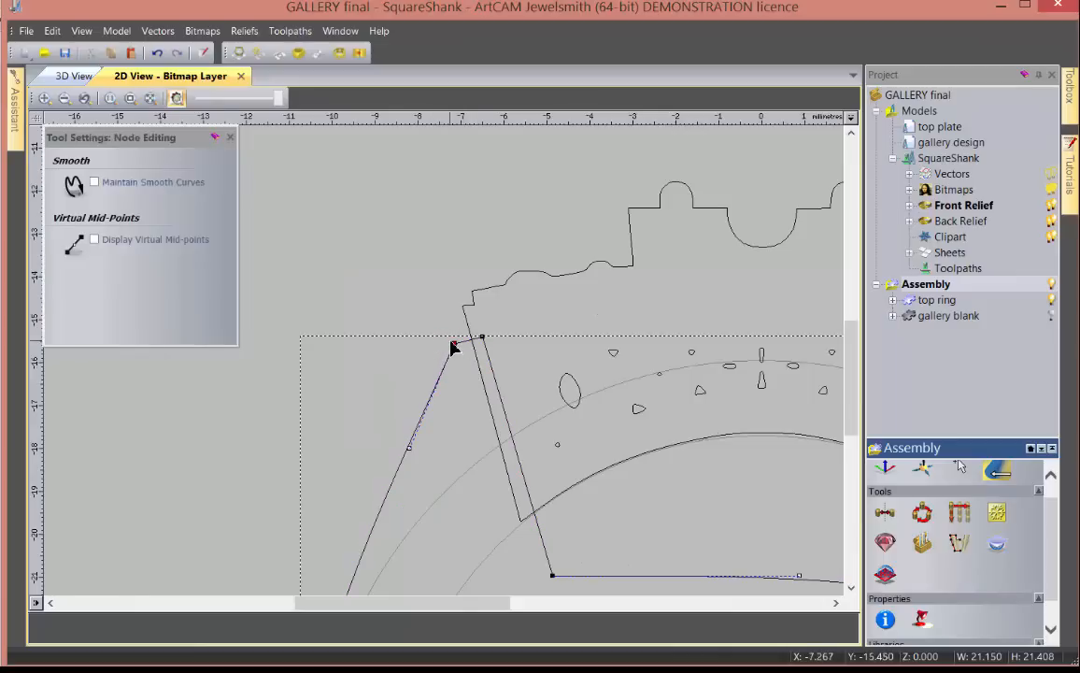
left_click_drag(459, 348, 467, 343)
scroll(464, 368, "down", 5)
scroll(449, 383, "up", 3)
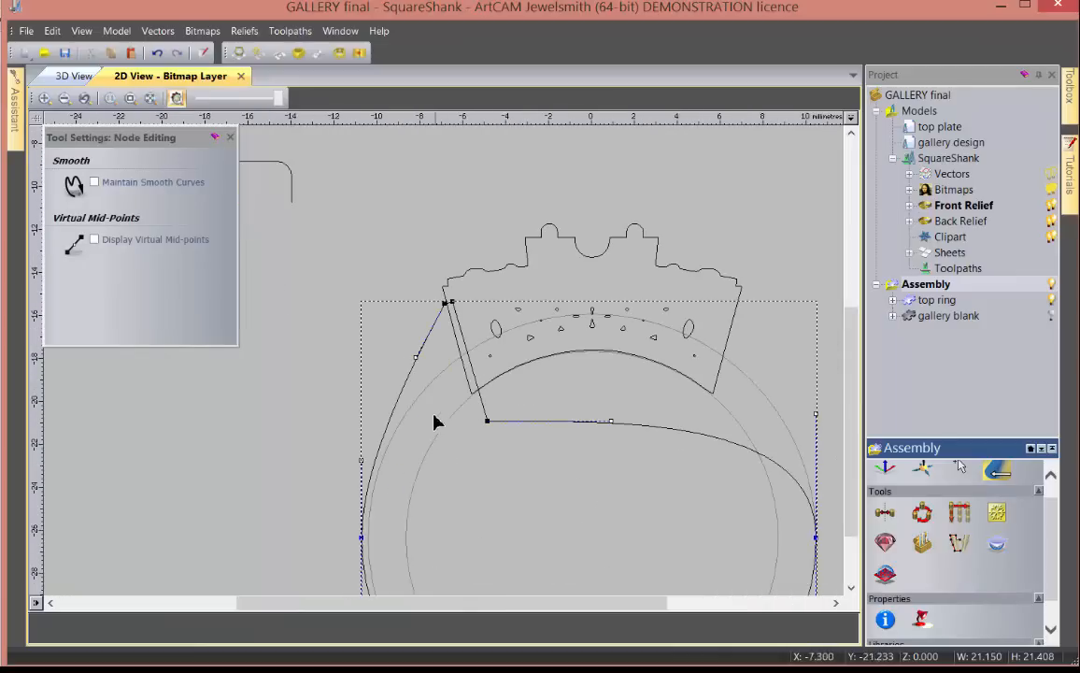
- Reshape the profile's outer curve by pulling its upper handle down and inward and nudging its lower handle upward
left_click_drag(417, 358, 429, 373)
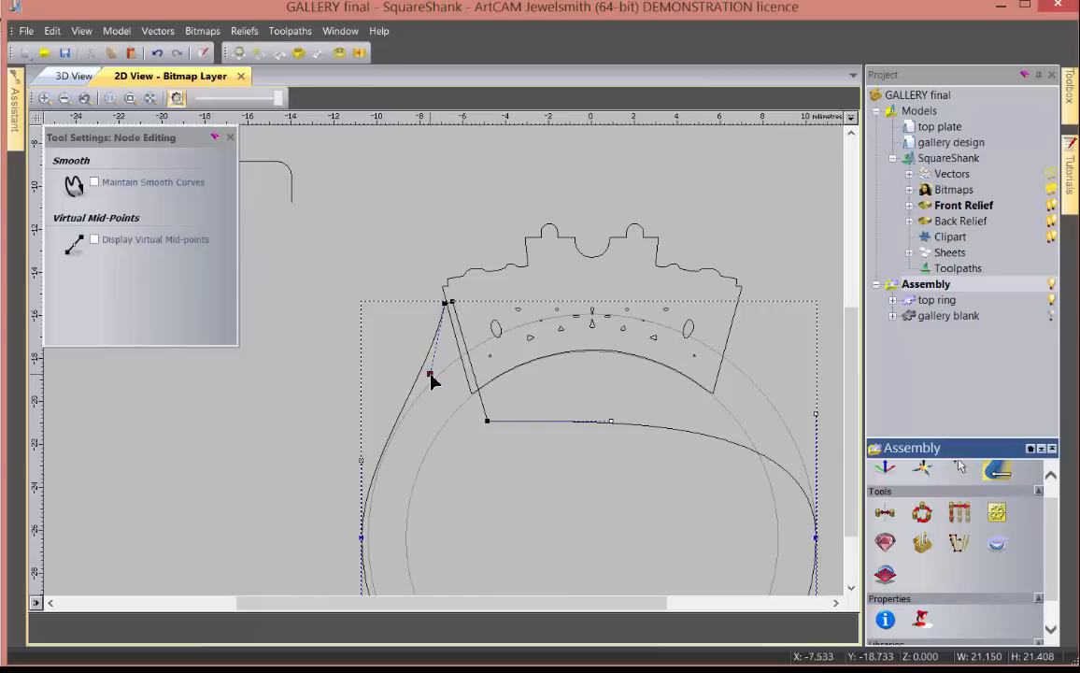
left_click_drag(330, 444, 363, 458)
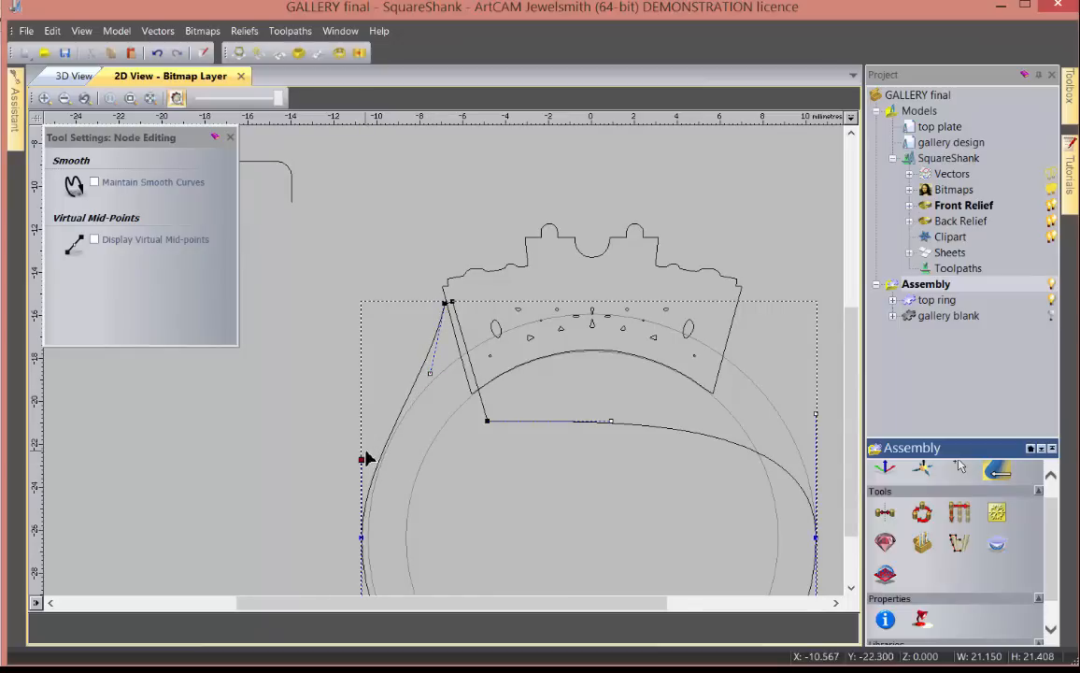
key("Up")
key("Up")
key("Up")
key("Up")
key("Up")
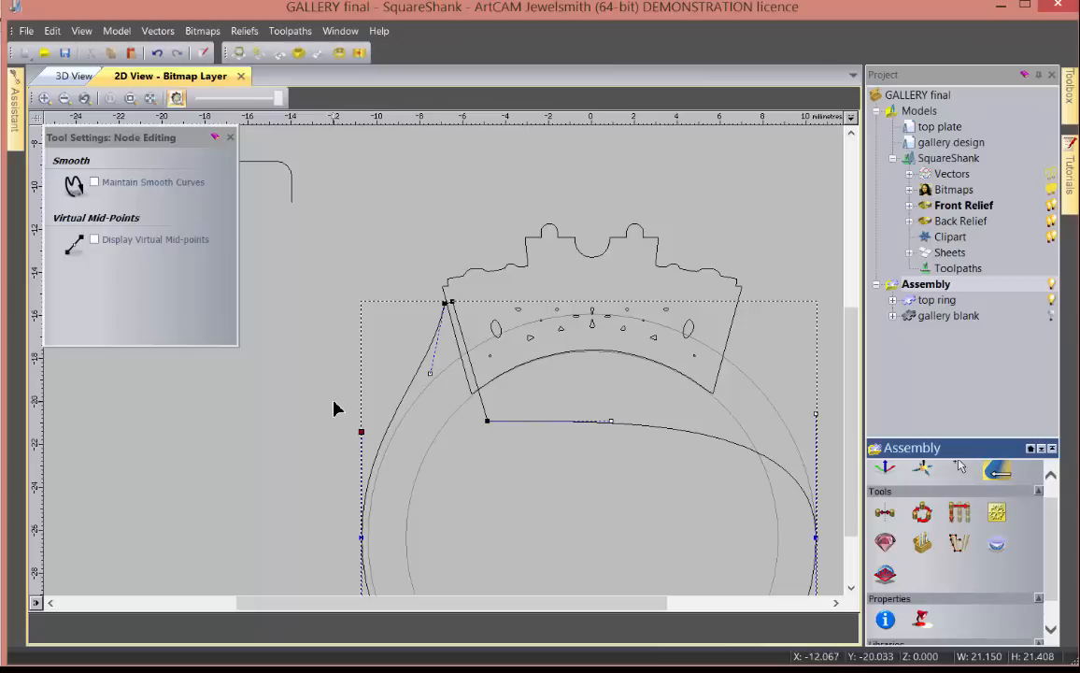
- Clear the existing shank relief and set the combined height of the two horizontal rails to 2.75 mm
scroll(336, 408, "down", 3)
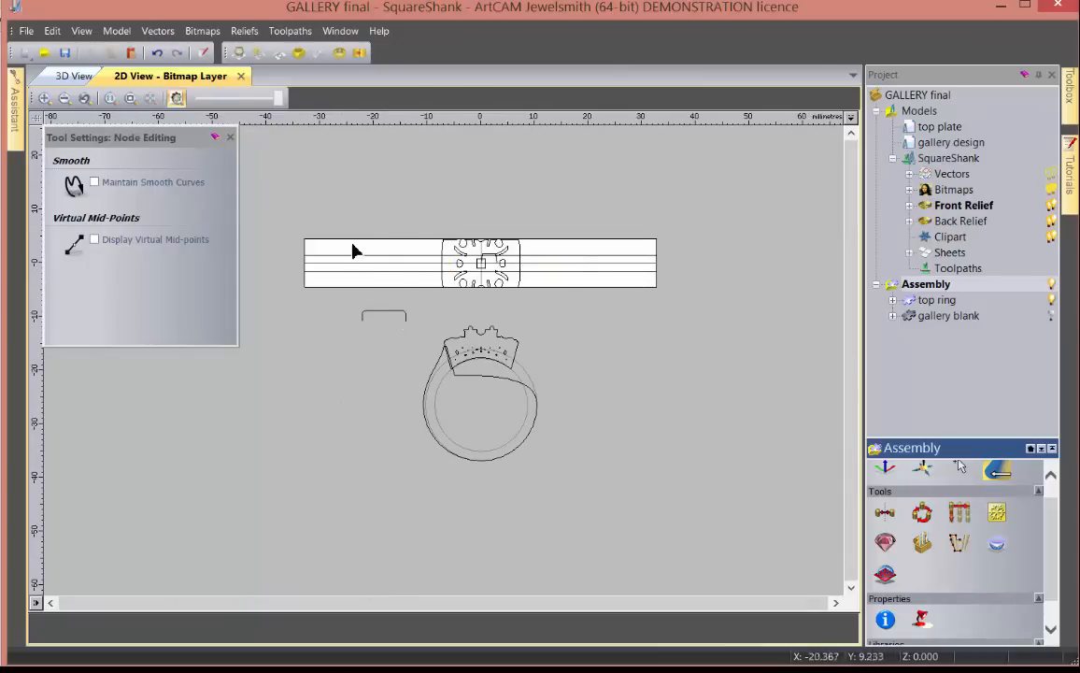
left_click(428, 259)
key("n")
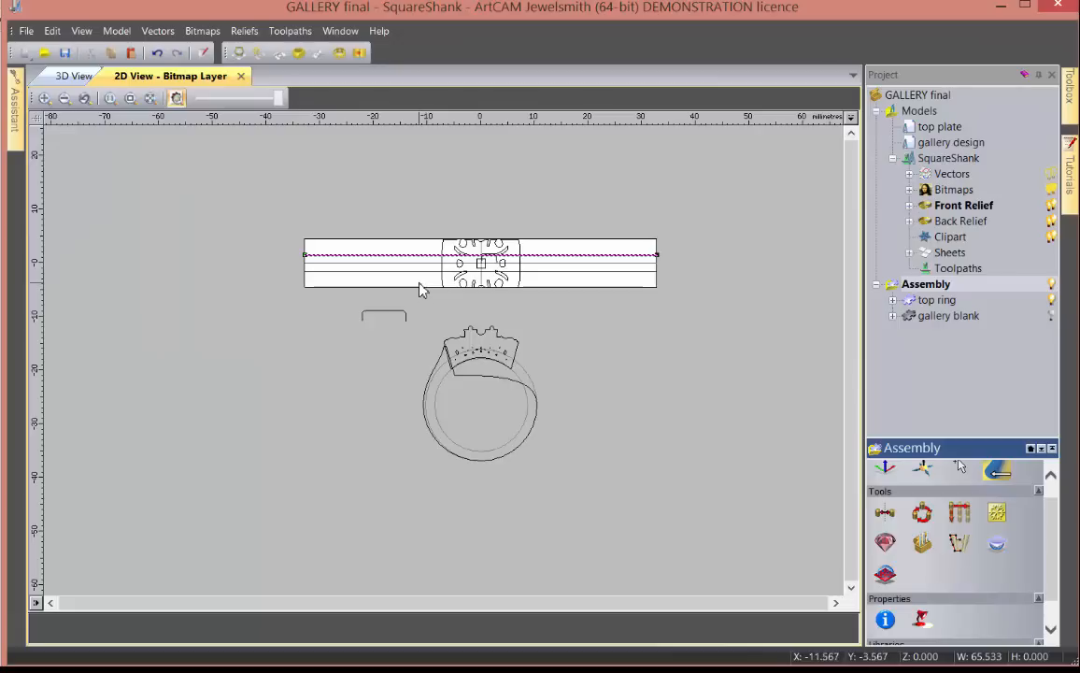
left_click(420, 280, "shift")
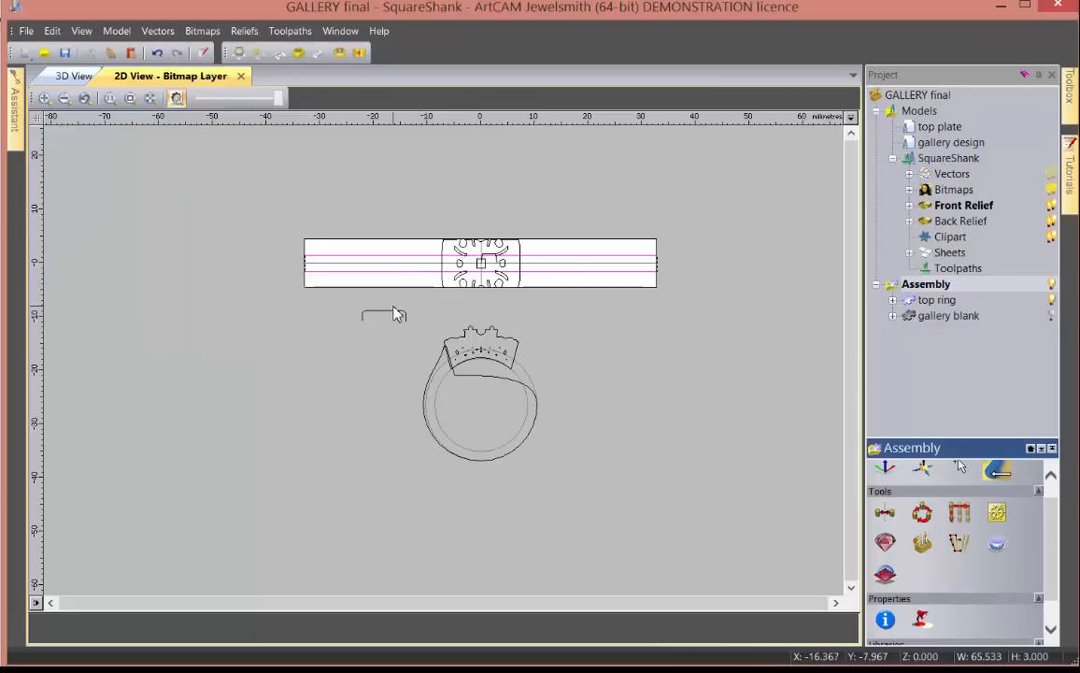
key("t")
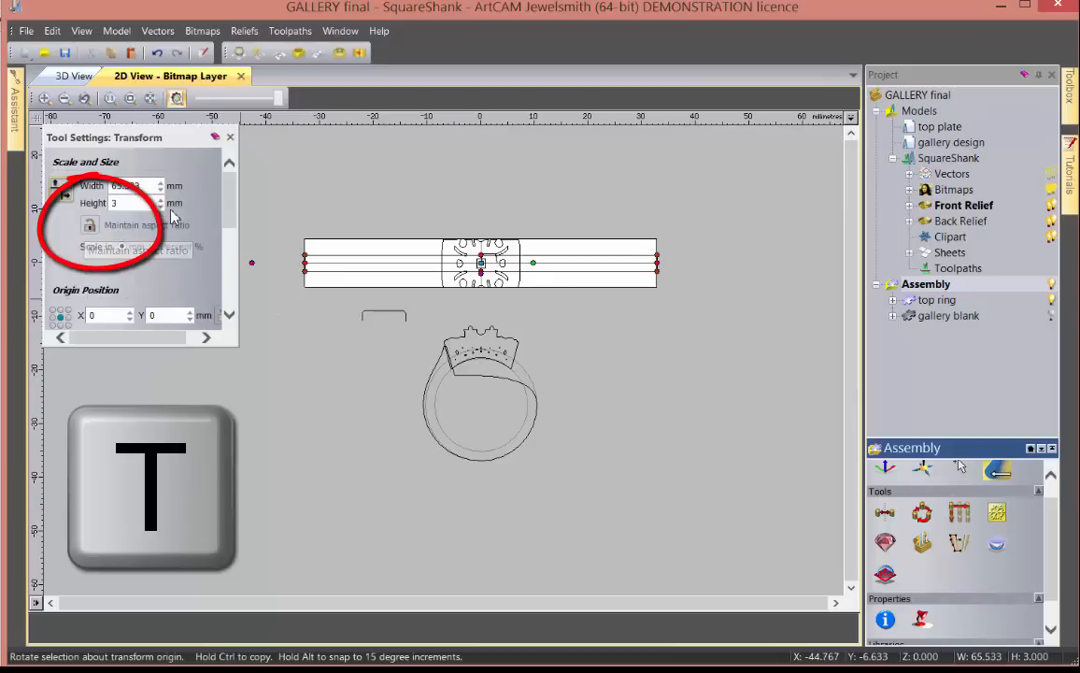
left_click(142, 206)
key("BackSpace")
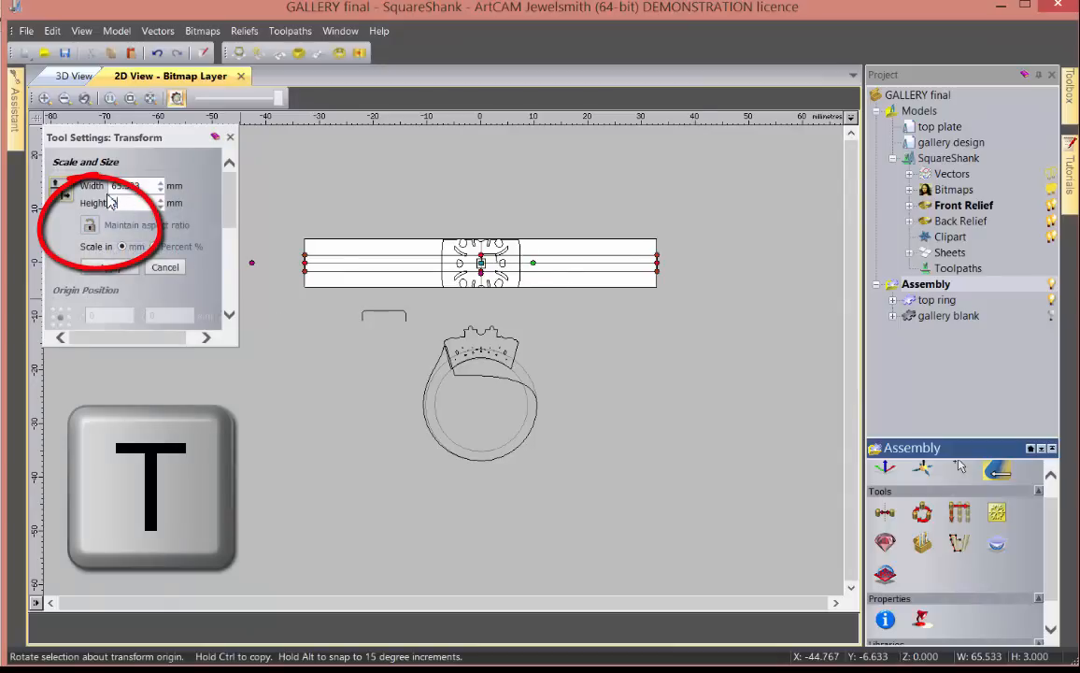
type("2.75")
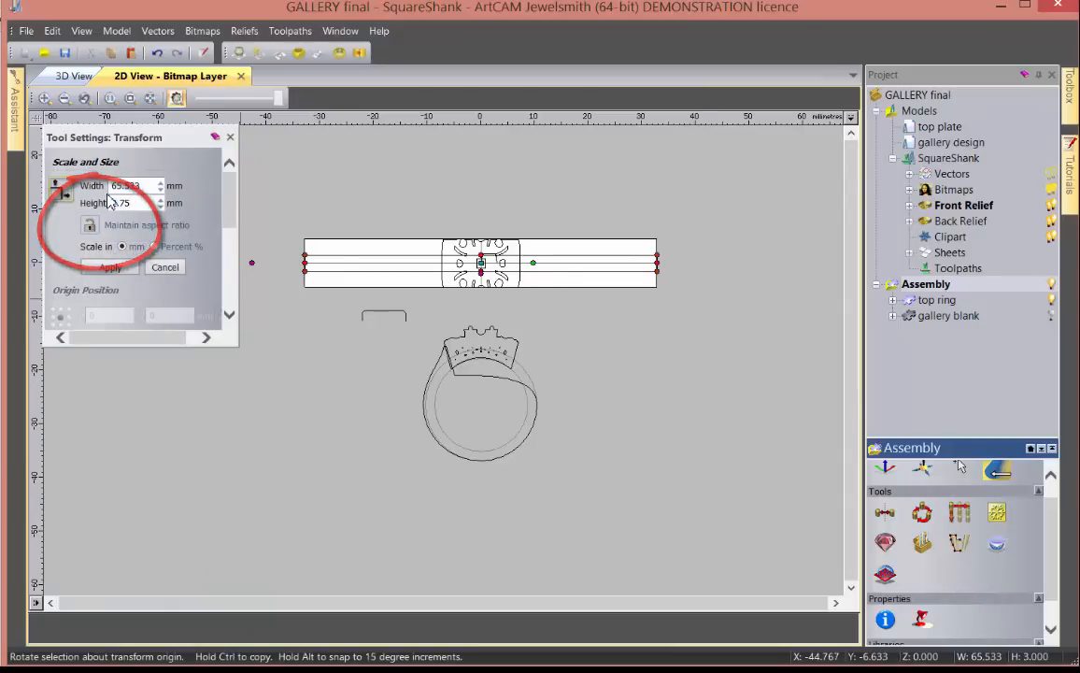
left_click(110, 268)
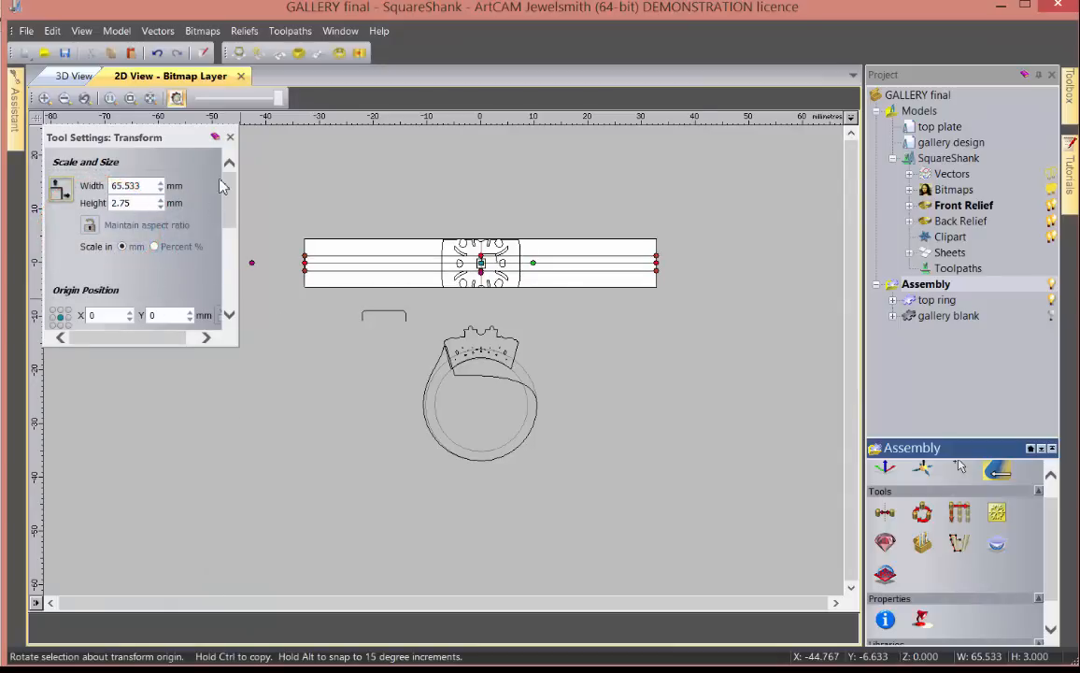
left_click(230, 137)
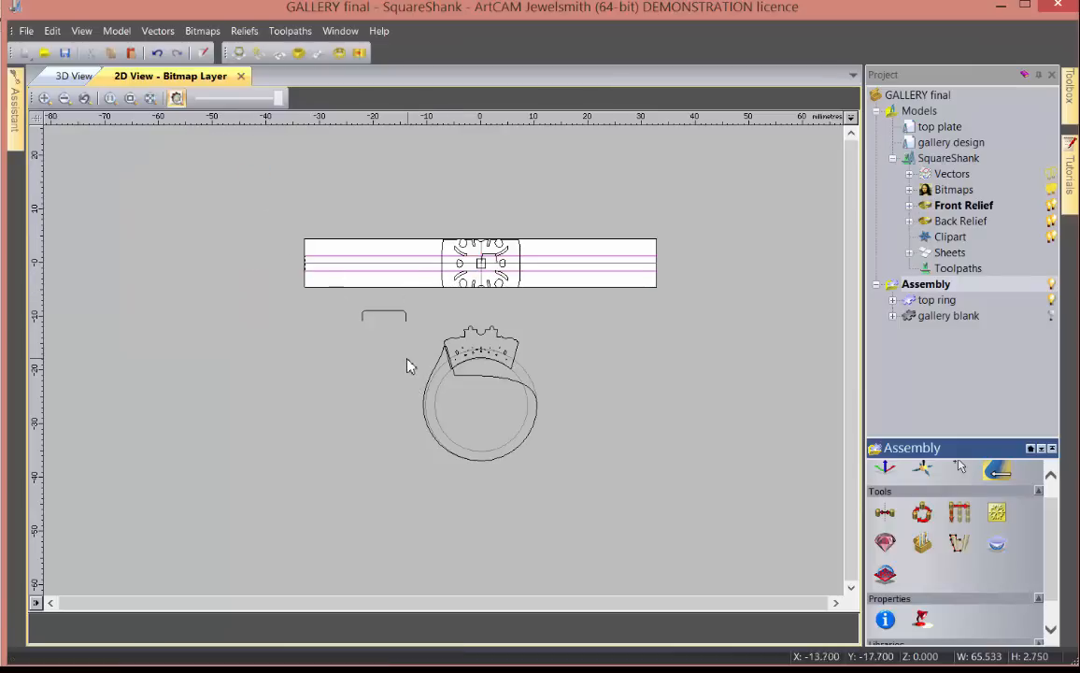
- Regenerate the shank relief from the rails, cross-section and side profile, and inspect its width against the gallery in 3D
left_click(395, 312)
left_click(485, 380, "shift")
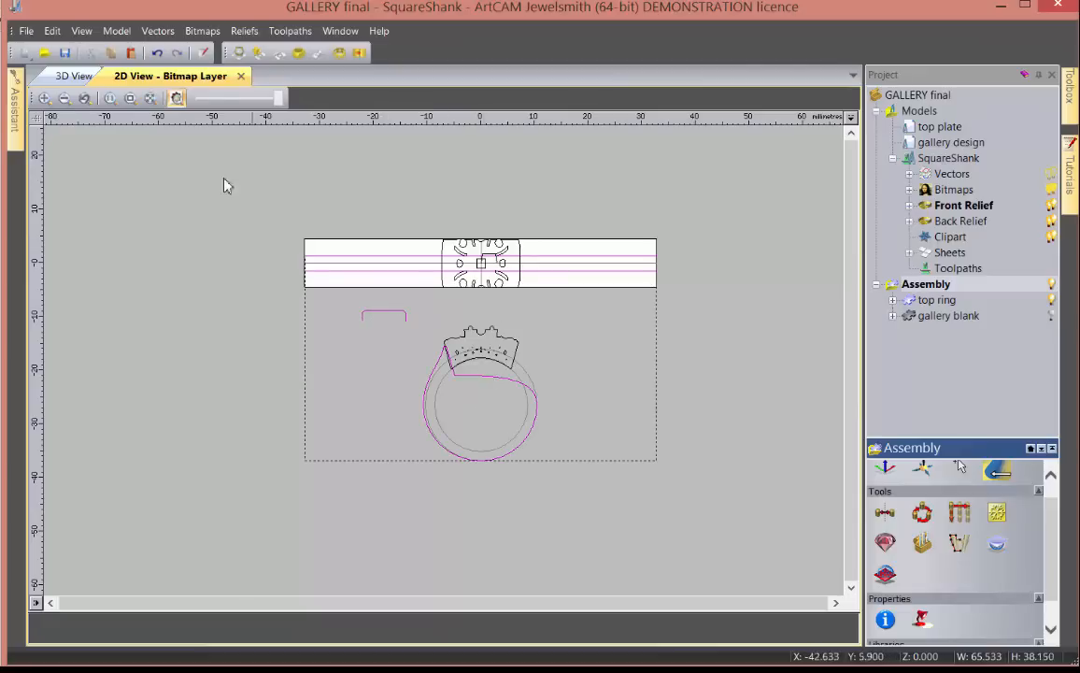
left_click(259, 53)
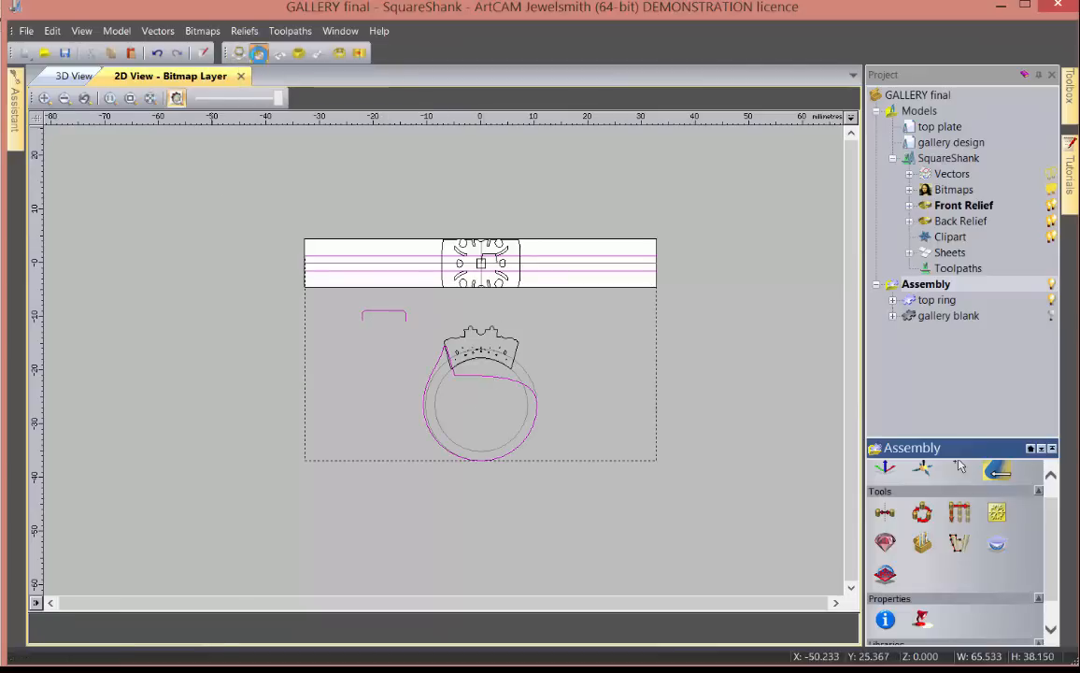
left_click(74, 76)
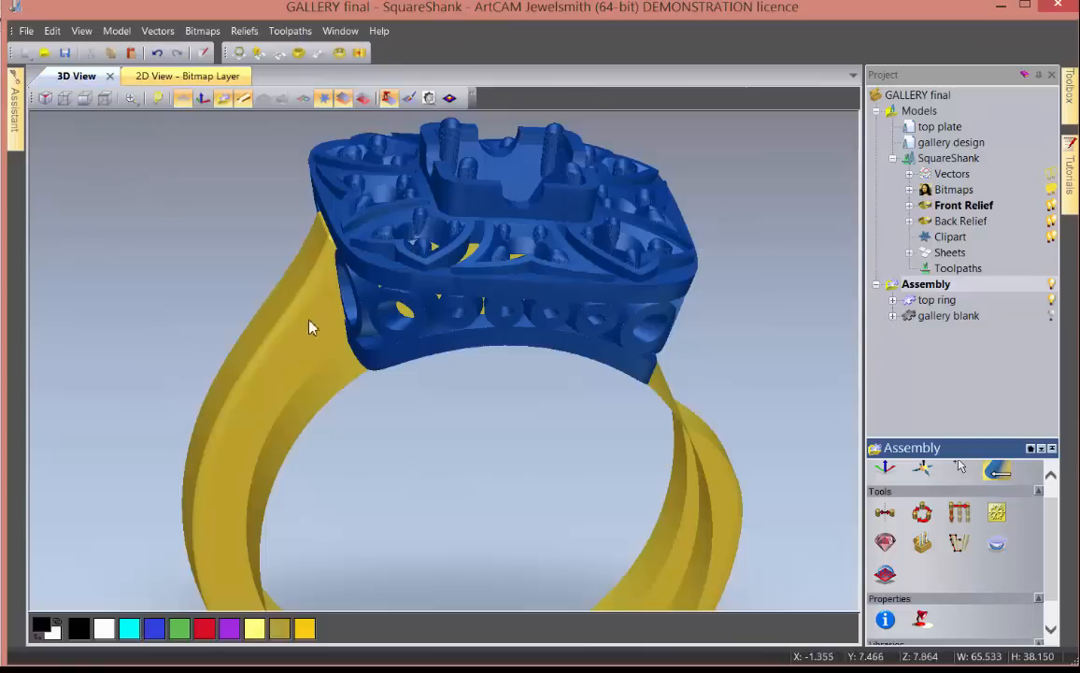
left_click_drag(311, 323, 425, 364)
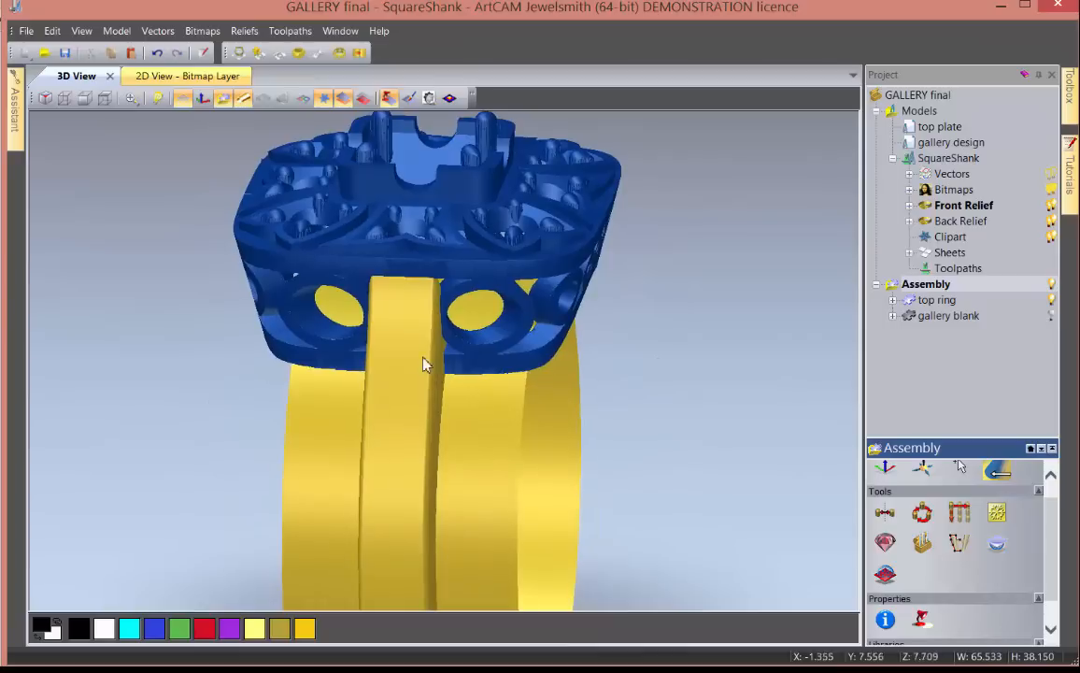
- Clear the front shank relief and set the combined height of the two horizontal rails to 2.5 mm
left_click(159, 76)
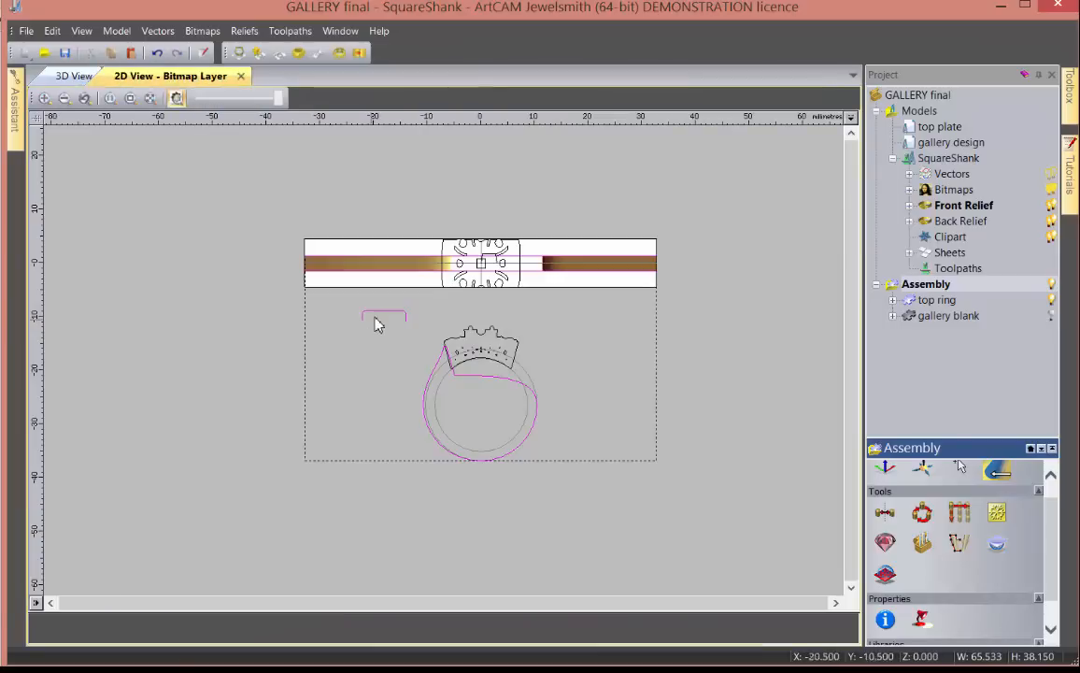
key("F1")
left_click(369, 266)
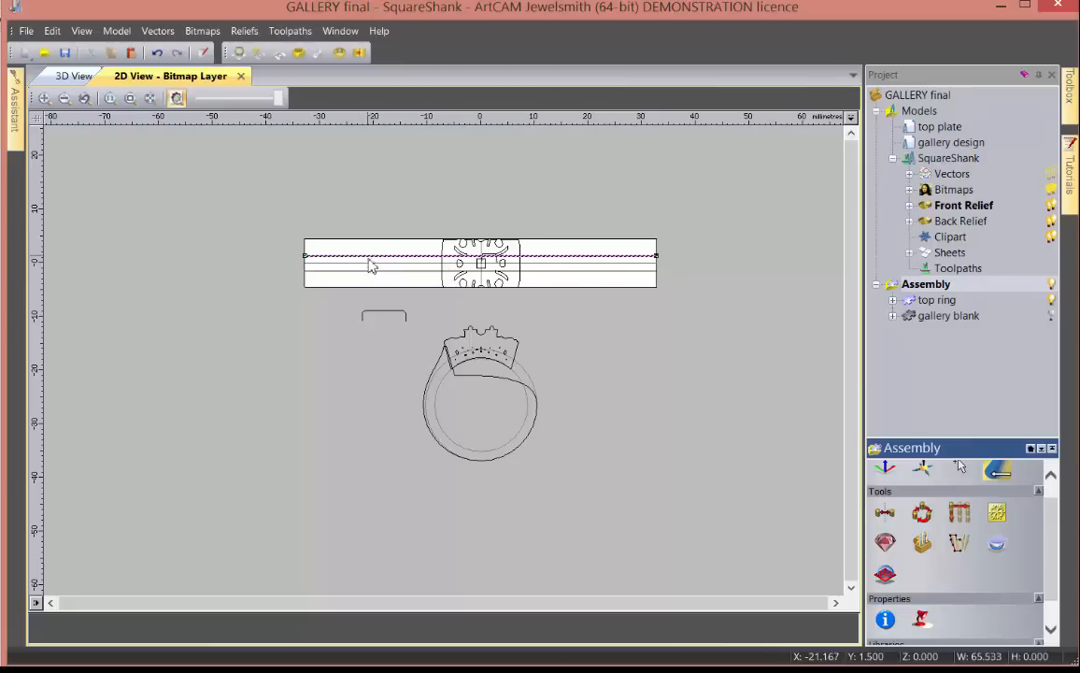
left_click(362, 272)
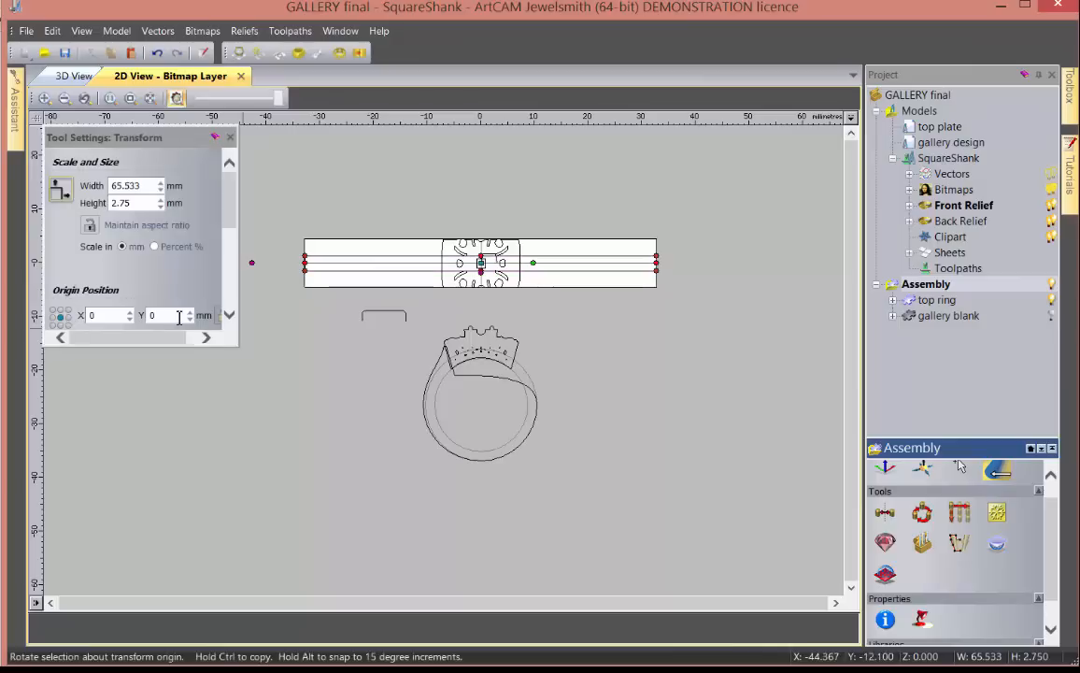
left_click(95, 205)
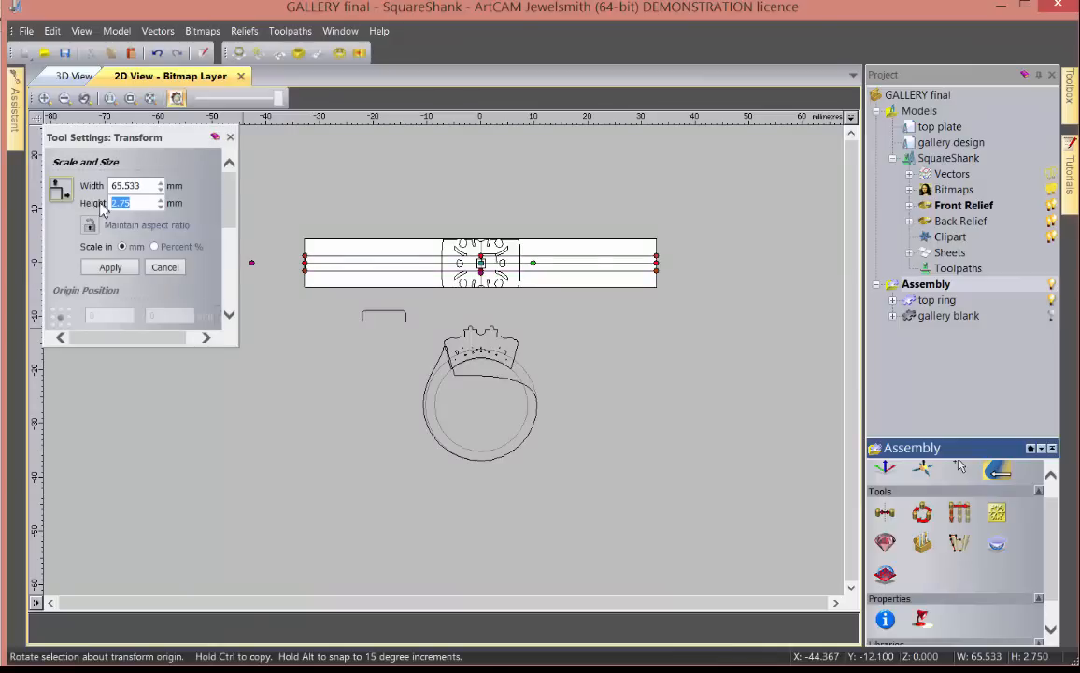
left_click(99, 270)
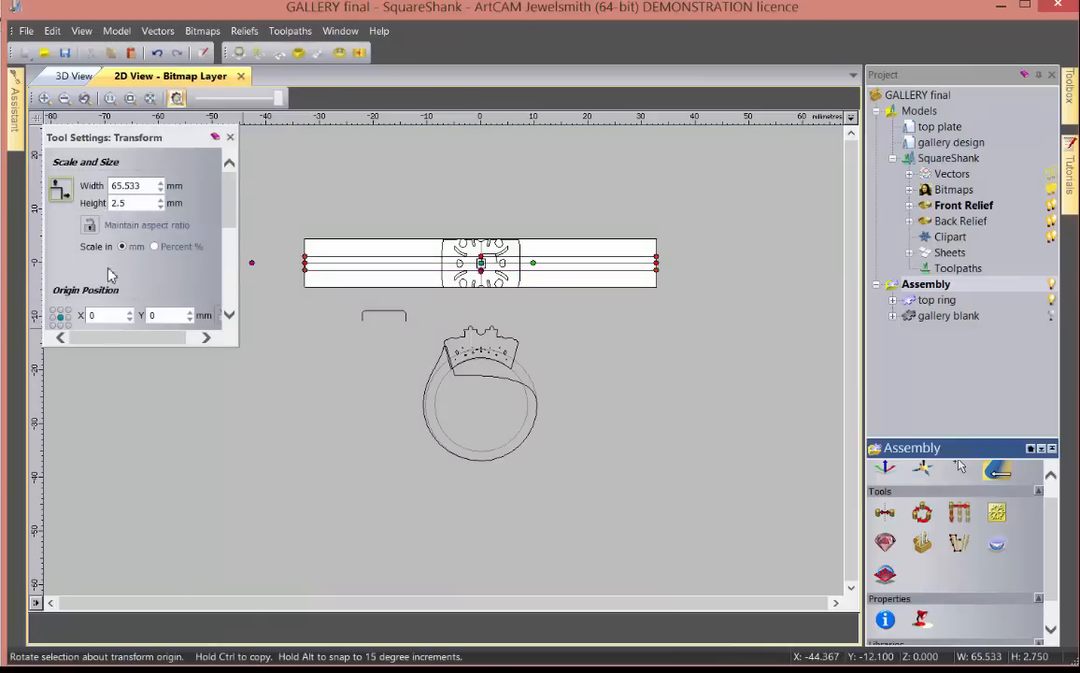
left_click(230, 137)
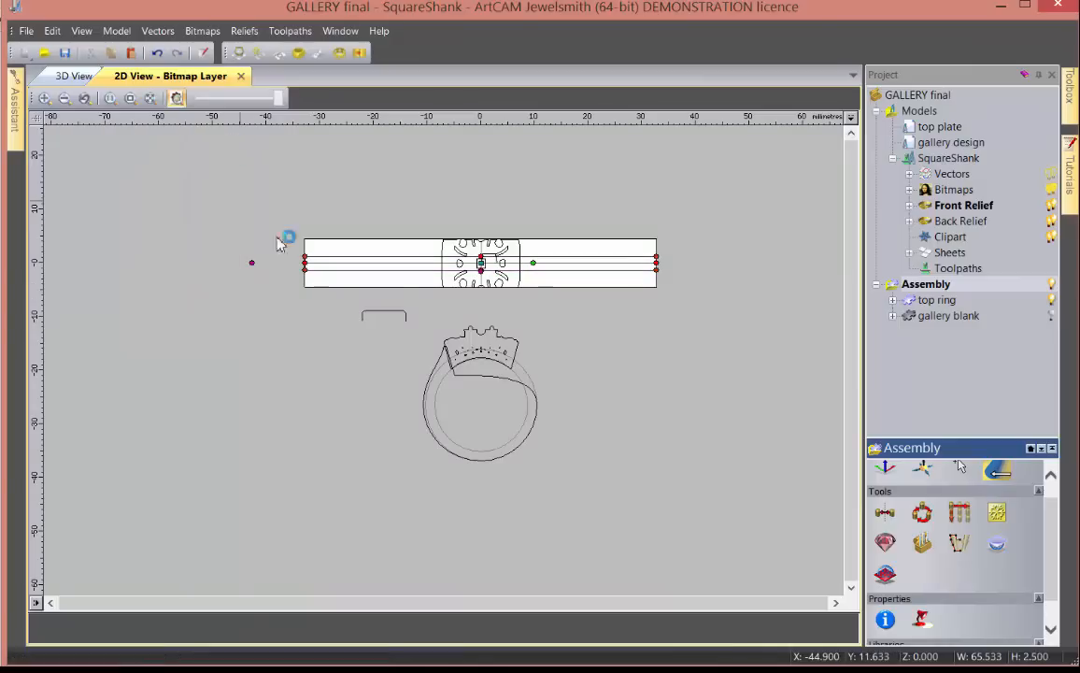
- Sweep the shank relief again using the narrowed rails, cross-section and side profile, and check its joint with the gallery in 3D
left_click(378, 315, "shift")
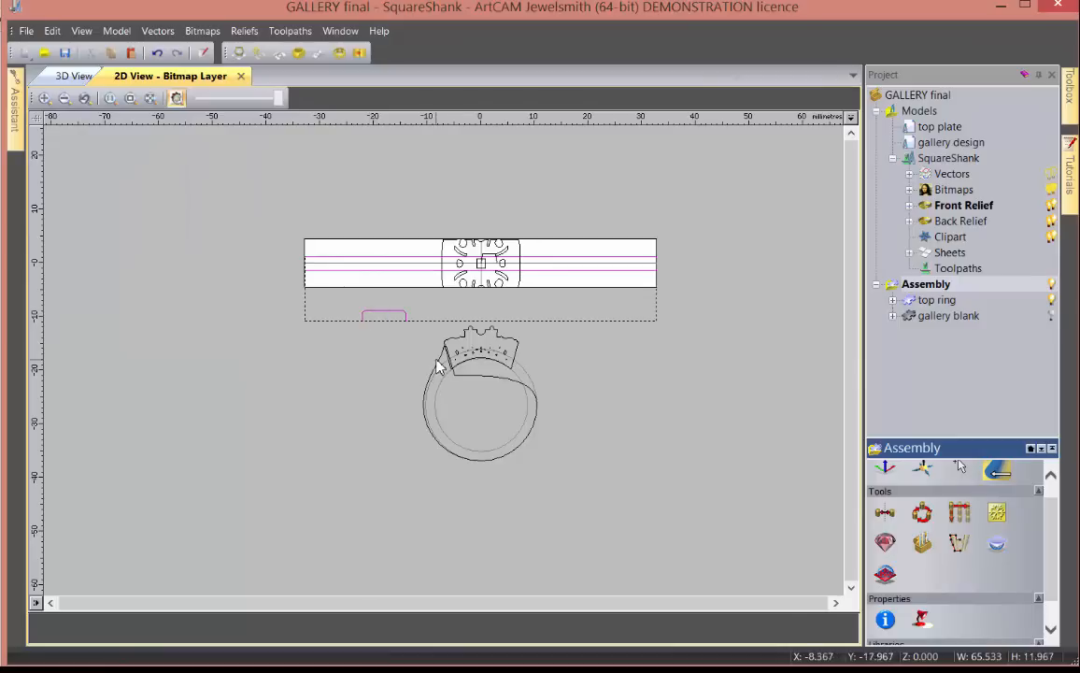
left_click(440, 360, "shift")
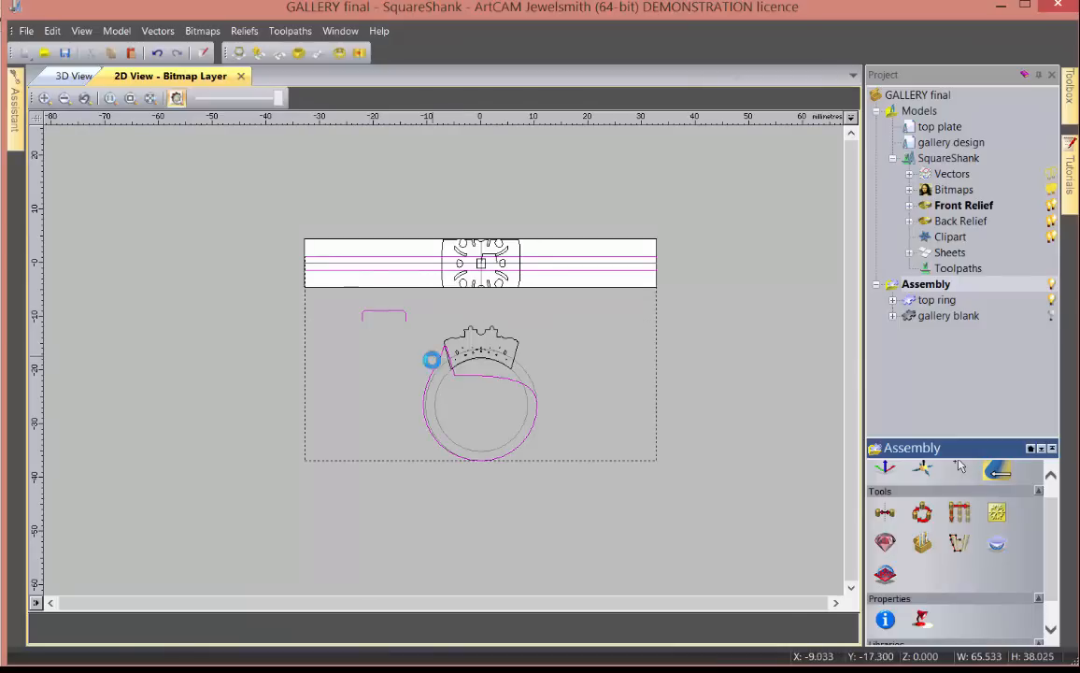
left_click(75, 77)
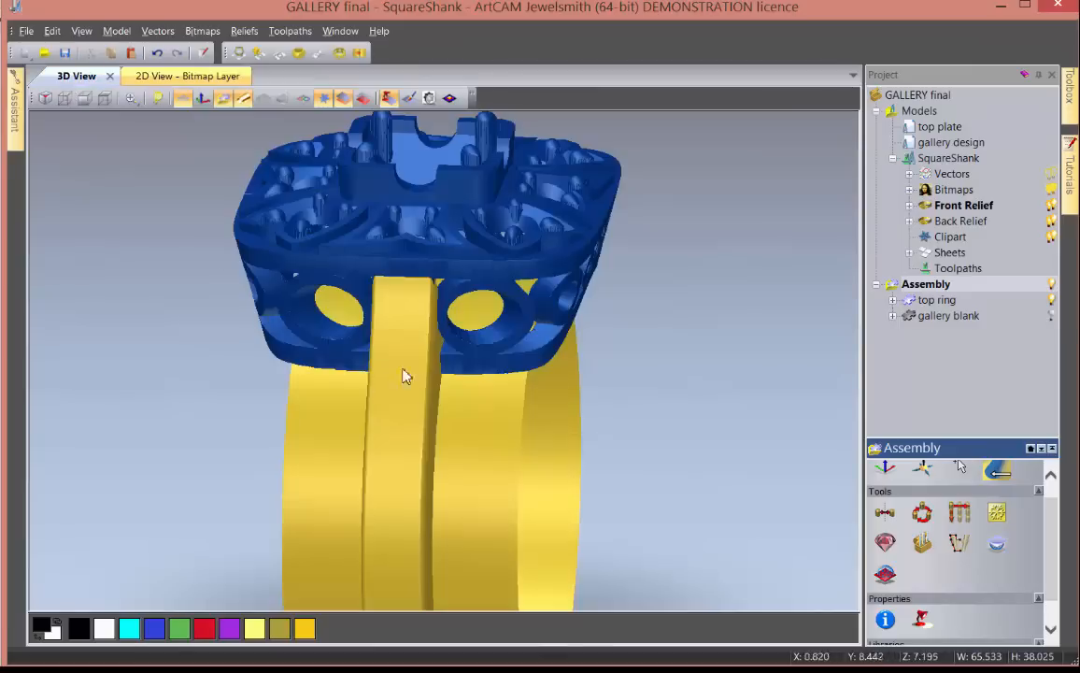
left_click_drag(403, 375, 432, 387)
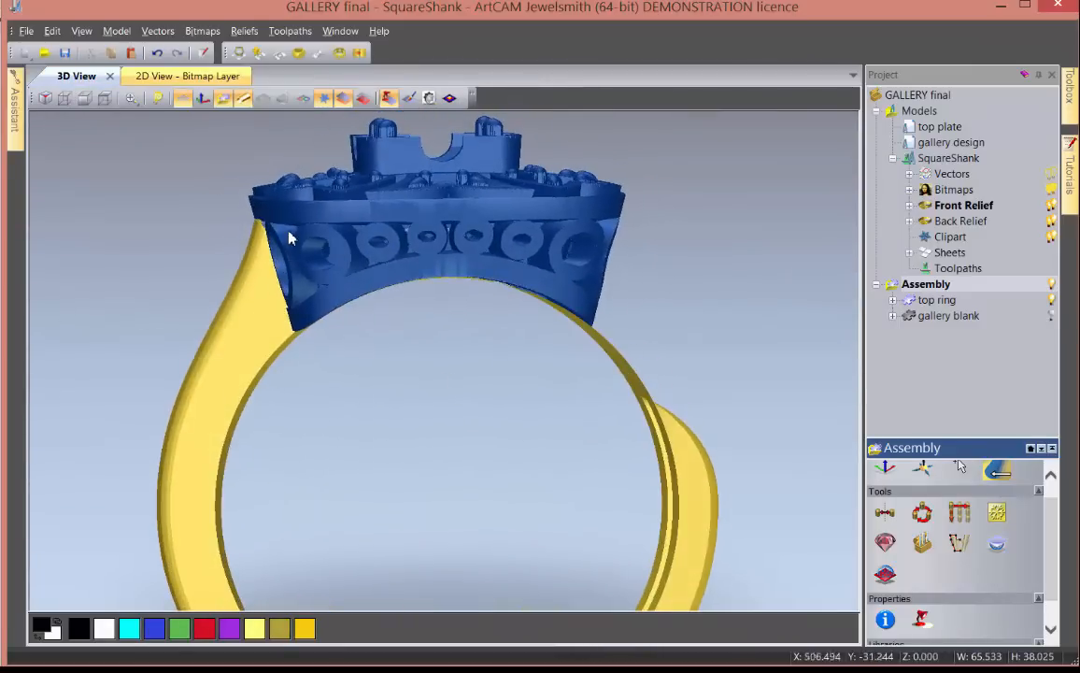
- Return to the 2D view and make the relief layer under Back Relief the active one
left_click(187, 77)
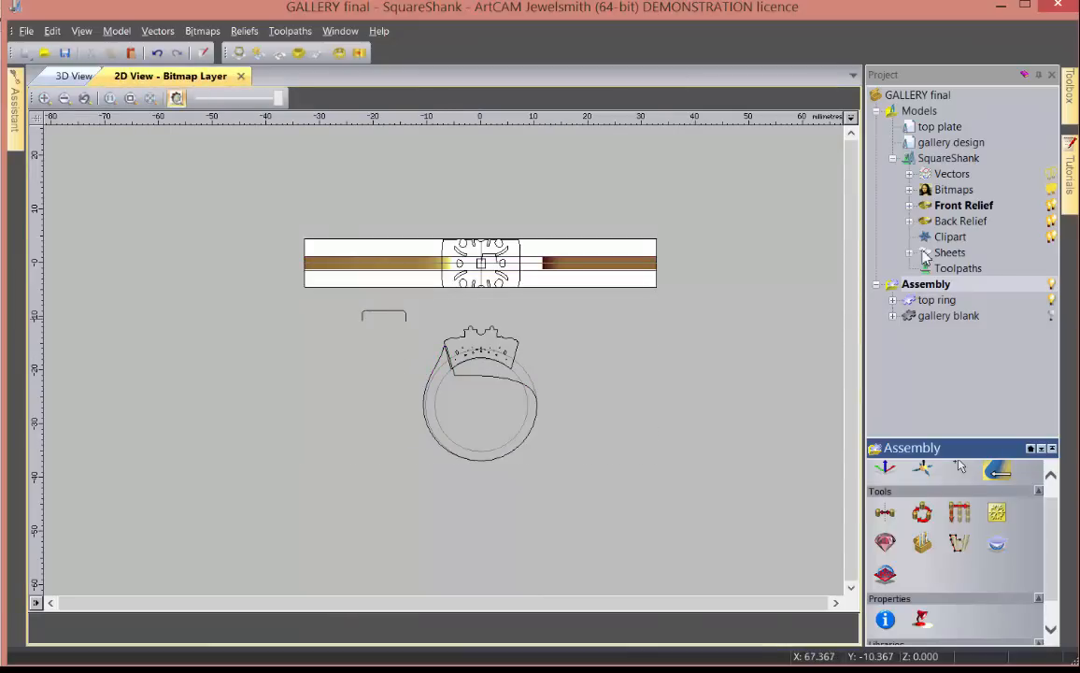
left_click(909, 220)
left_click(976, 236)
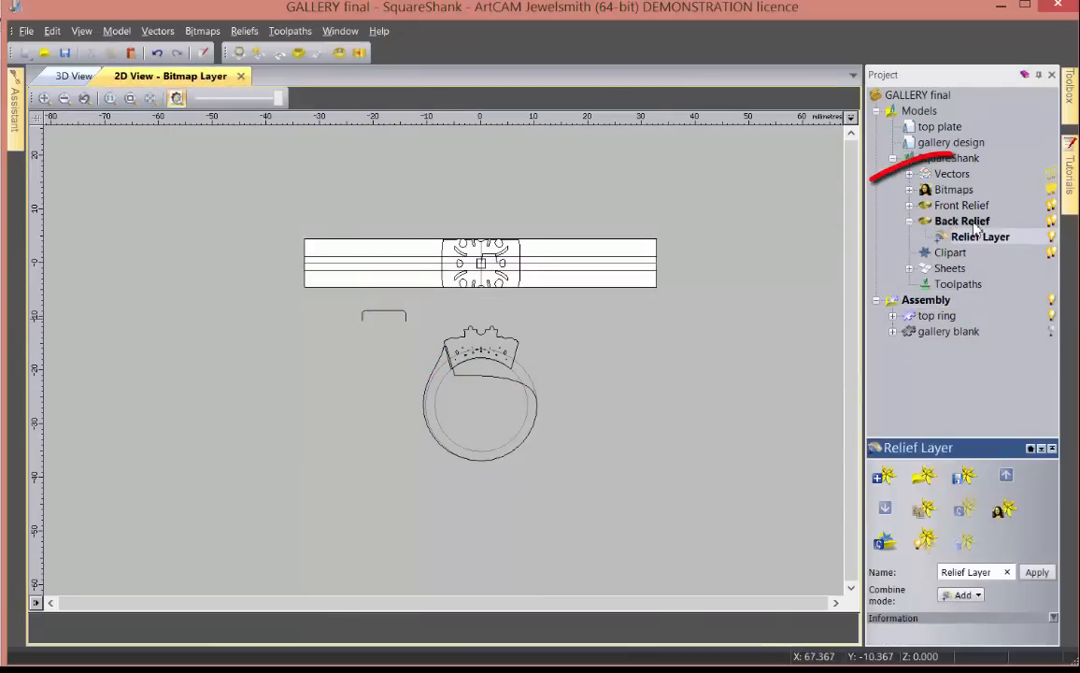
- Insert a node on the upper-left arc of the inner finger circle and pull it up to the gallery's top edge
left_click(464, 390)
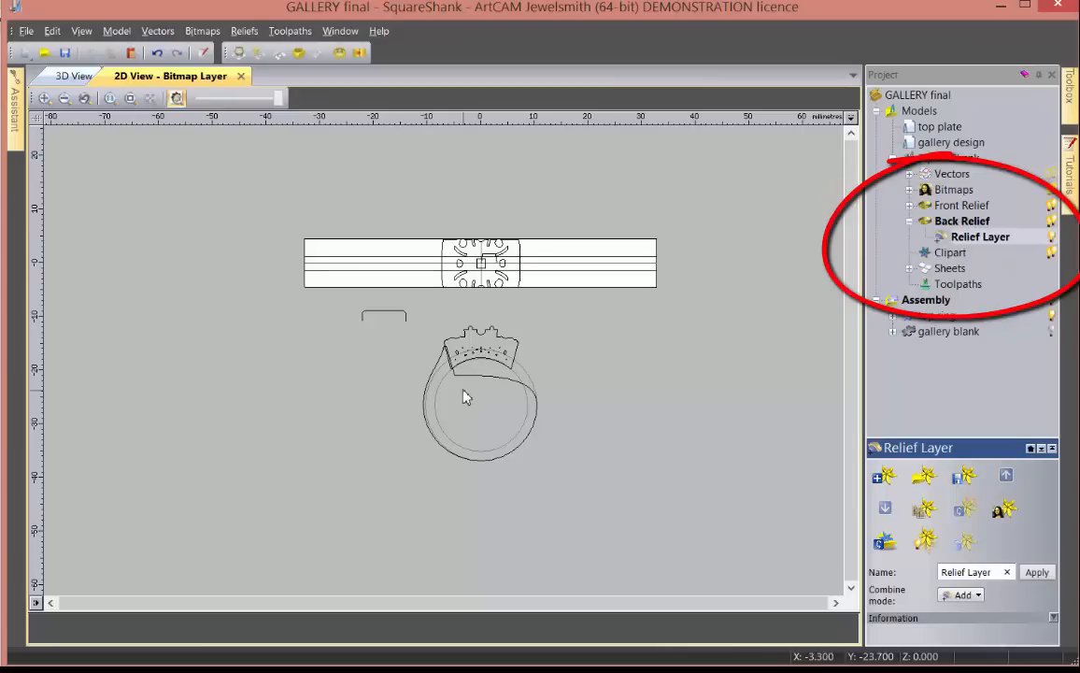
left_click(444, 383)
scroll(455, 381, "up", 2)
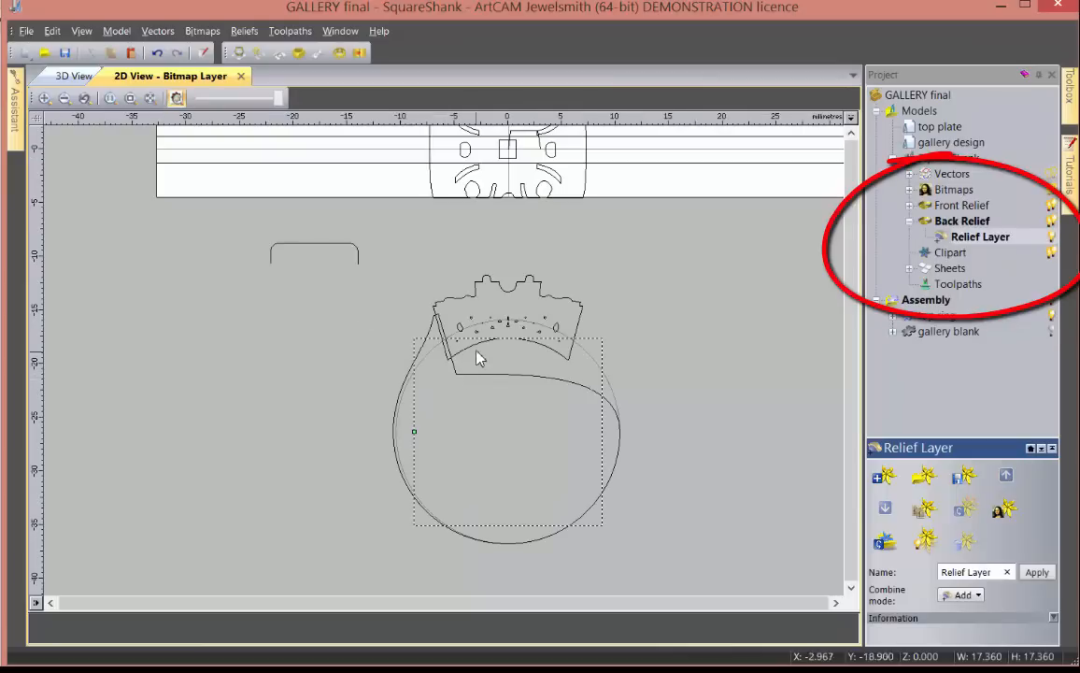
left_click(474, 352)
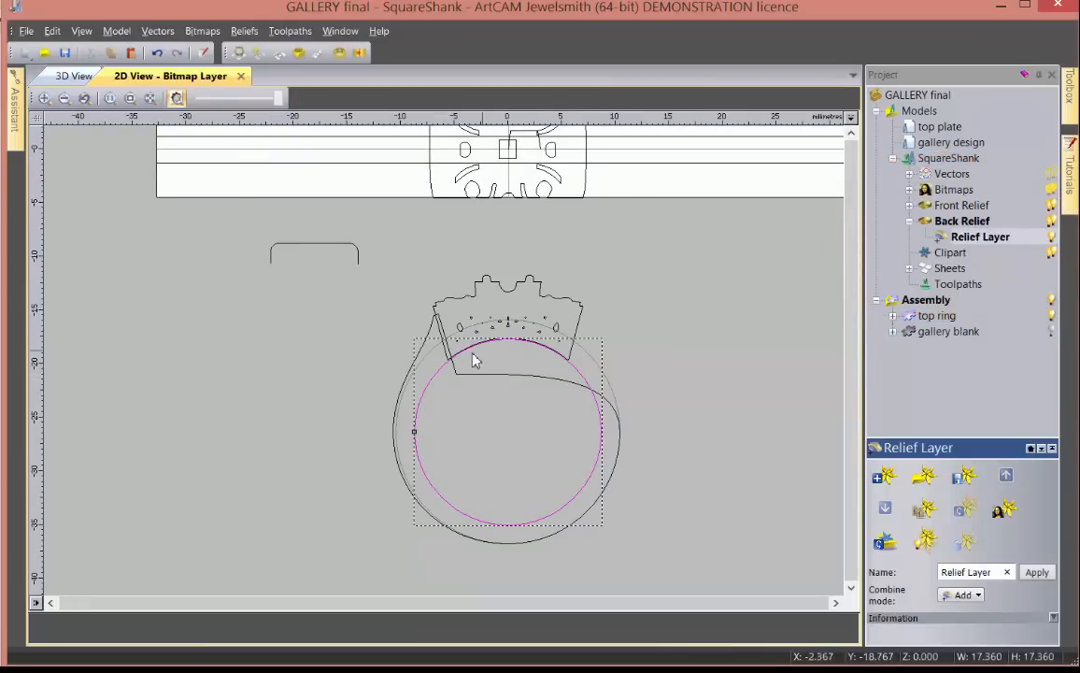
double_click(474, 360)
key("n")
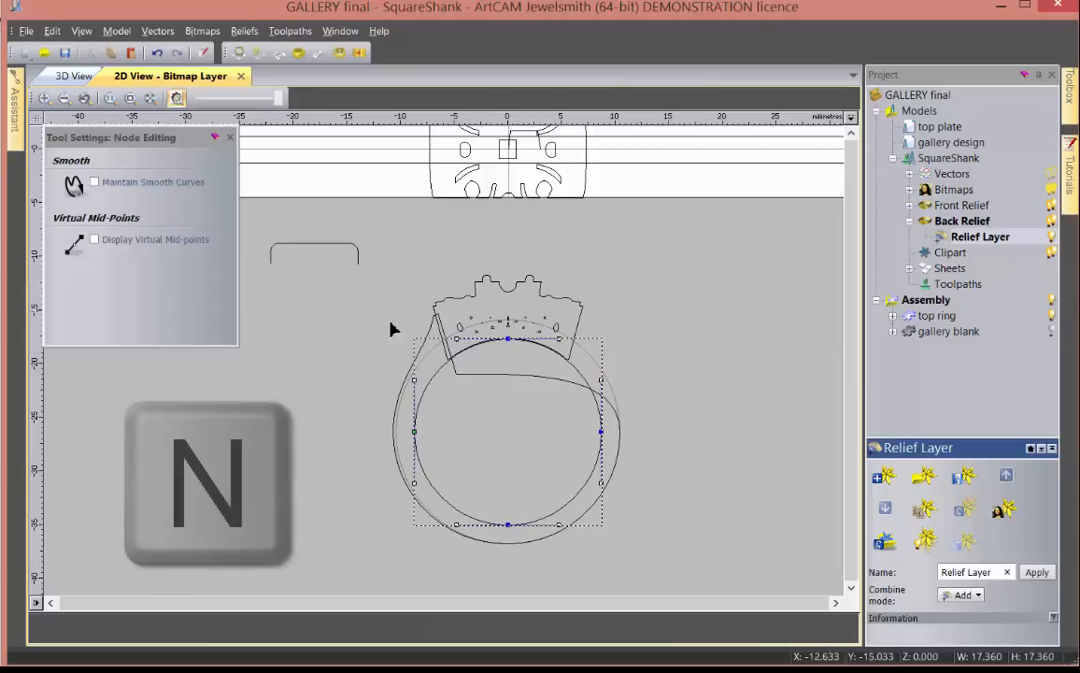
key("i")
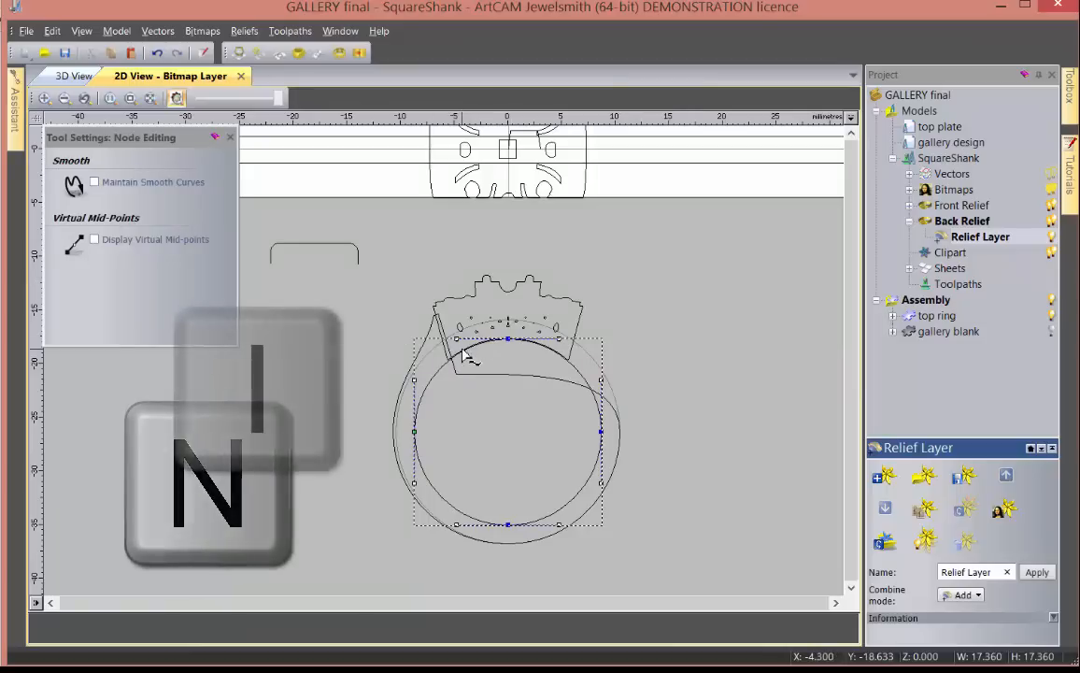
left_click_drag(467, 355, 476, 306)
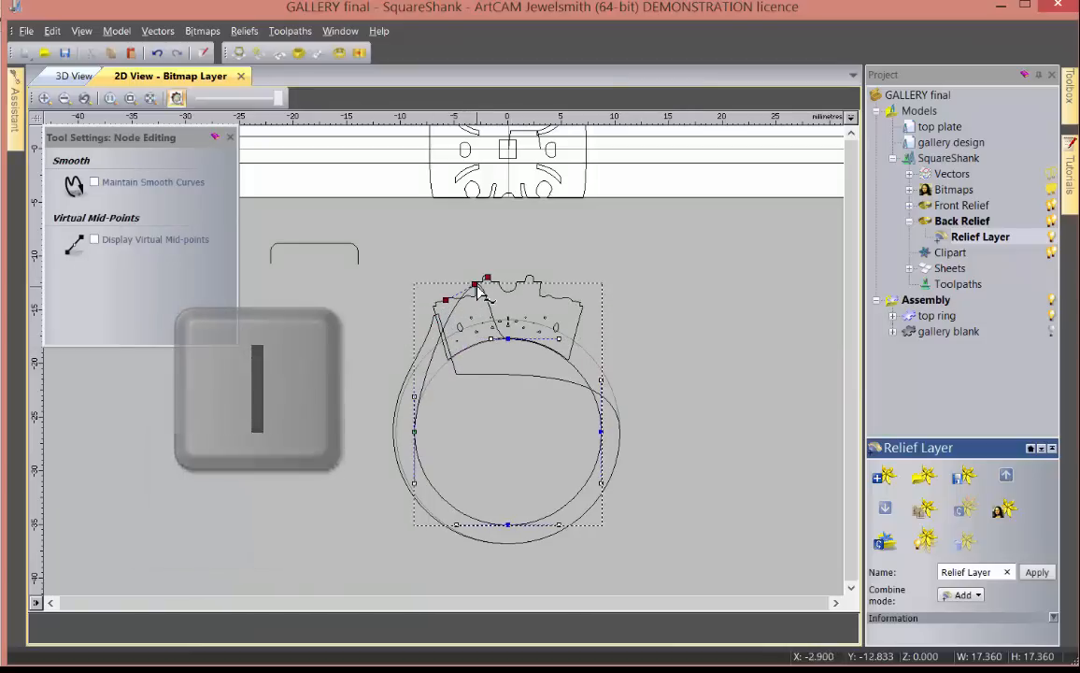
- Place the inserted node just inside the gallery's left edge and turn its curve handles vertical
scroll(435, 340, "up", 4)
scroll(441, 345, "down", 2)
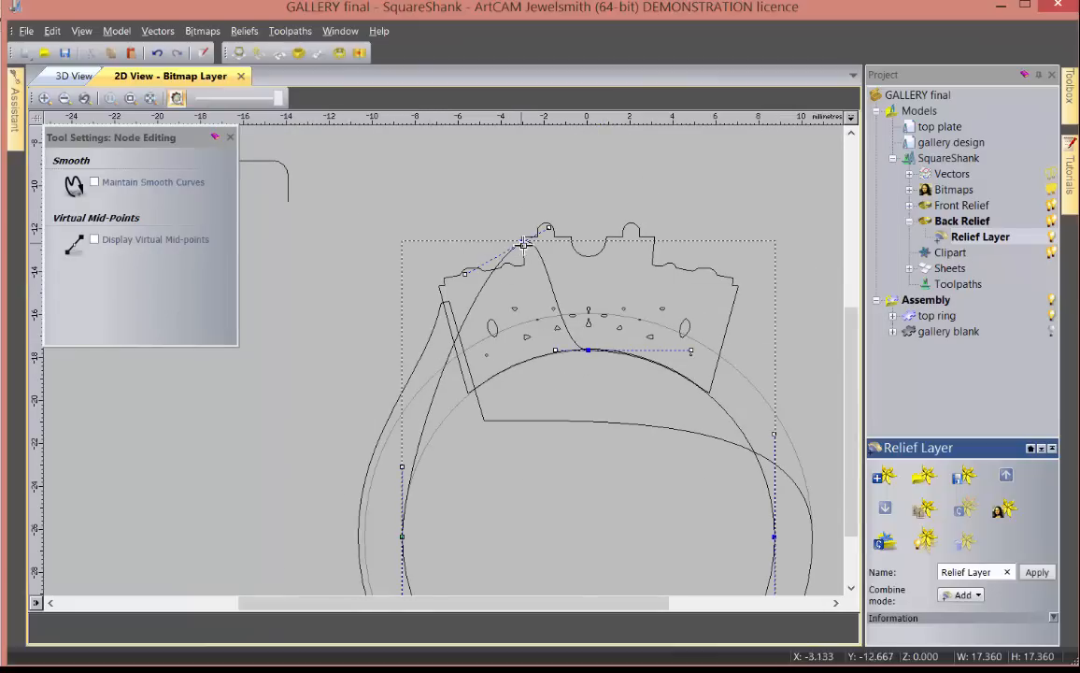
left_click_drag(523, 245, 478, 296)
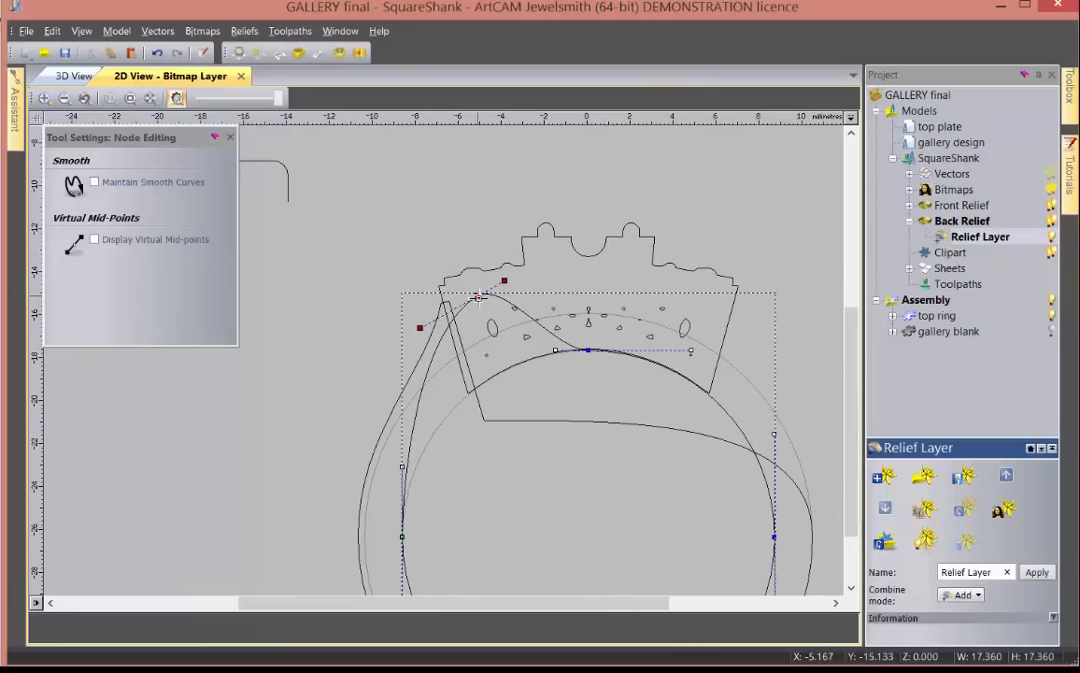
left_click_drag(422, 329, 478, 342)
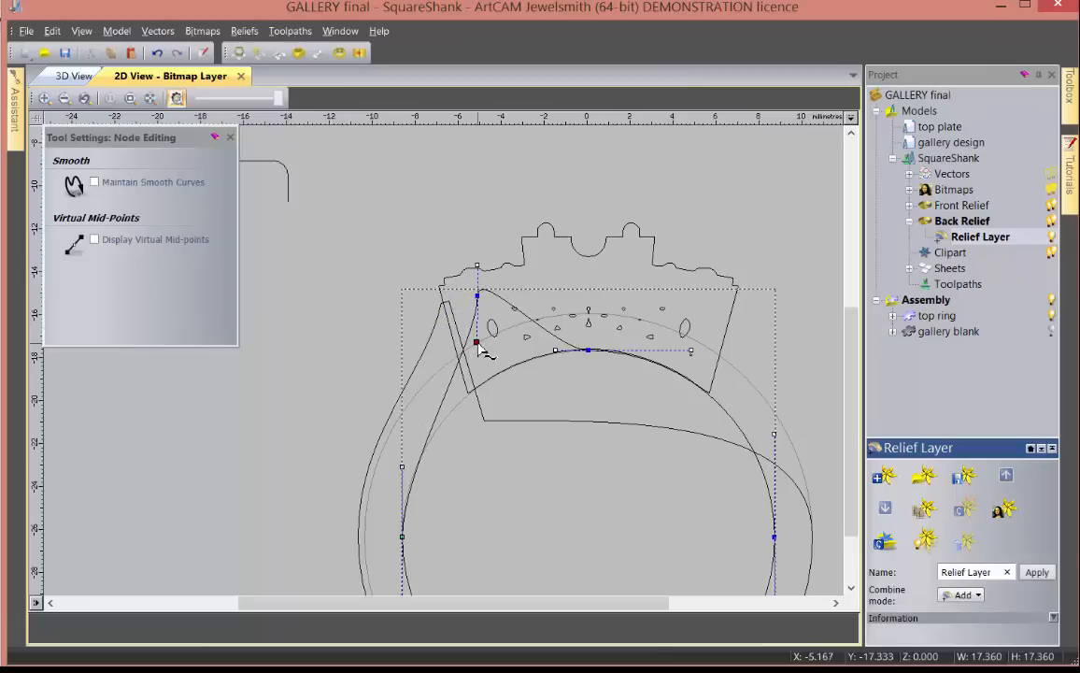
left_click(477, 297)
left_click_drag(478, 297, 464, 299)
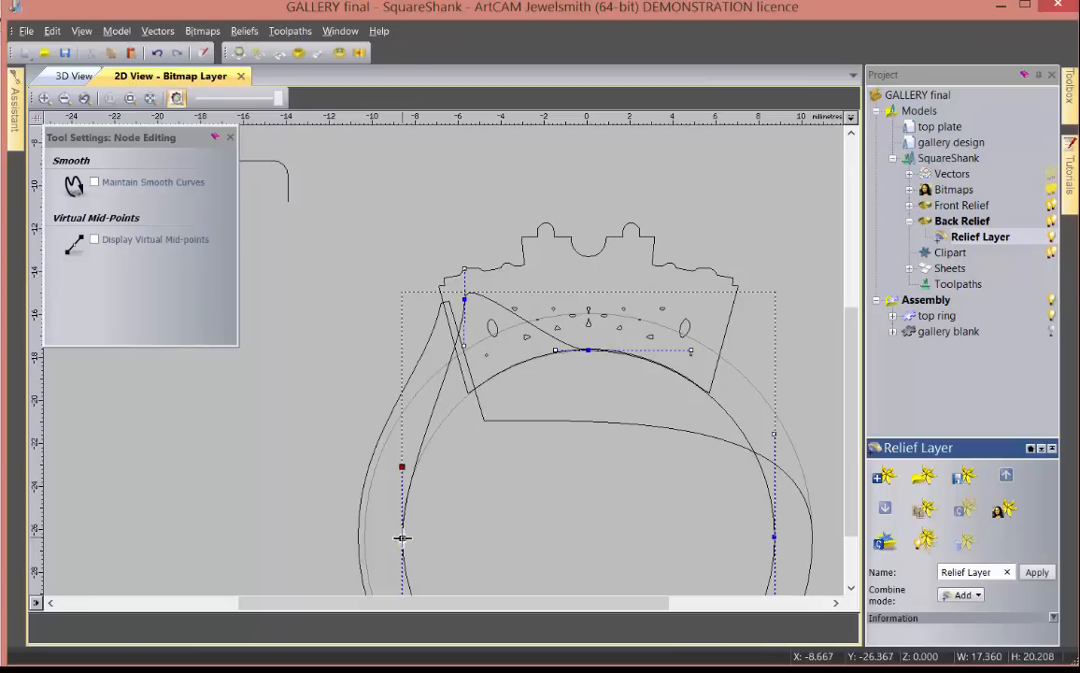
- Move the inner circle's leftmost node slightly outward and raise its upper handle so the curve follows the outer profile
left_click_drag(401, 538, 393, 535)
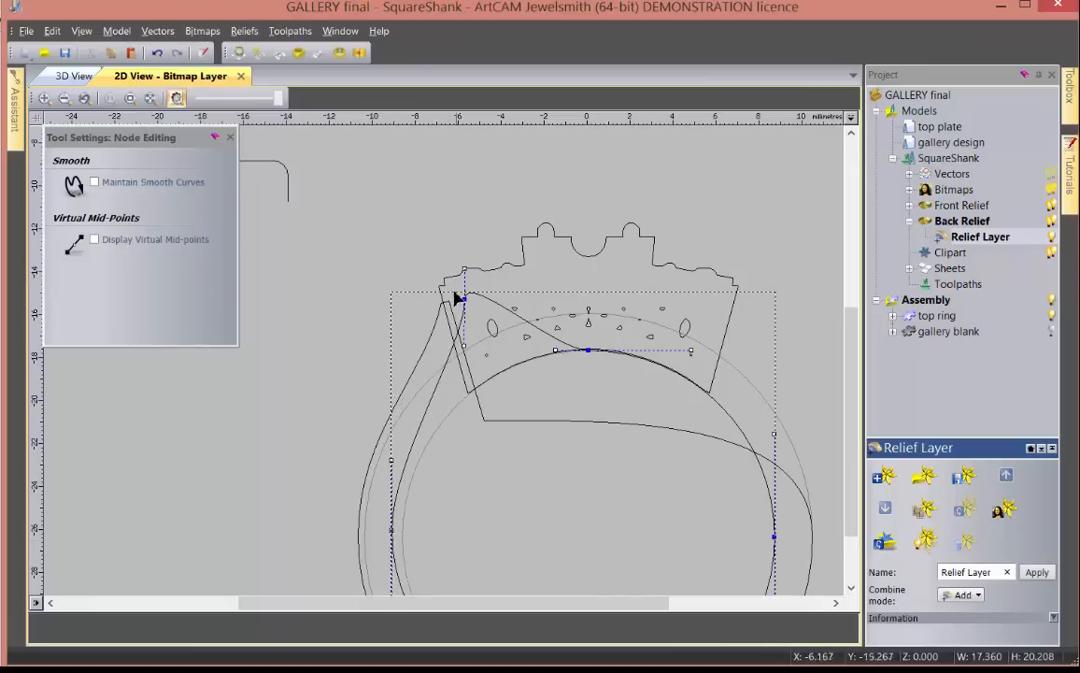
left_click_drag(374, 434, 409, 479)
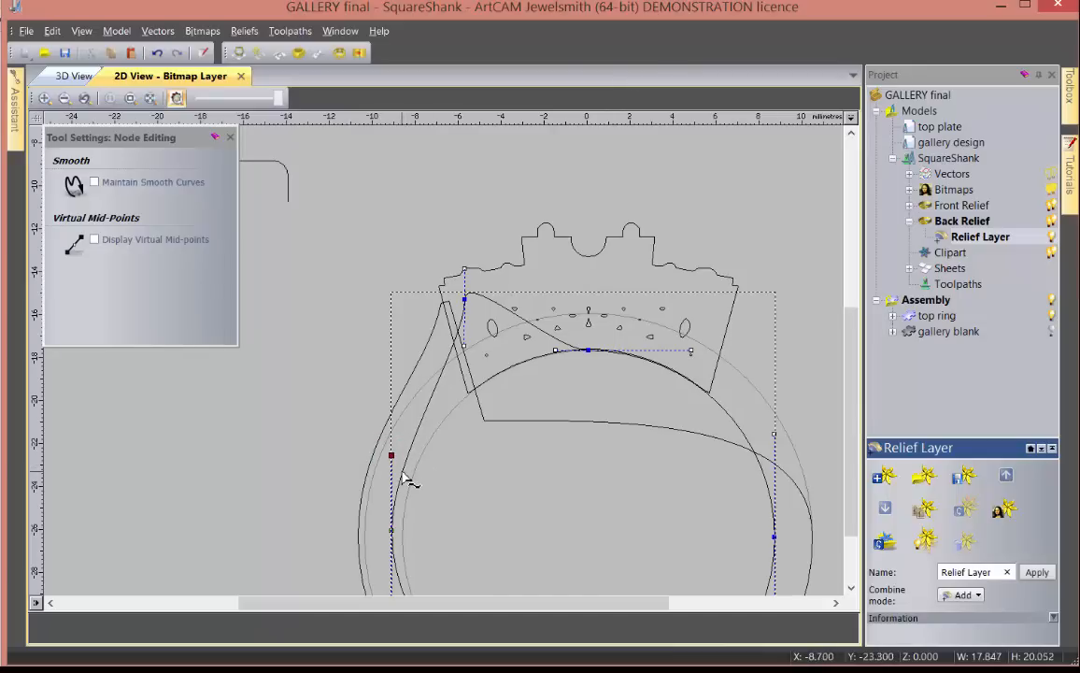
key("Up")
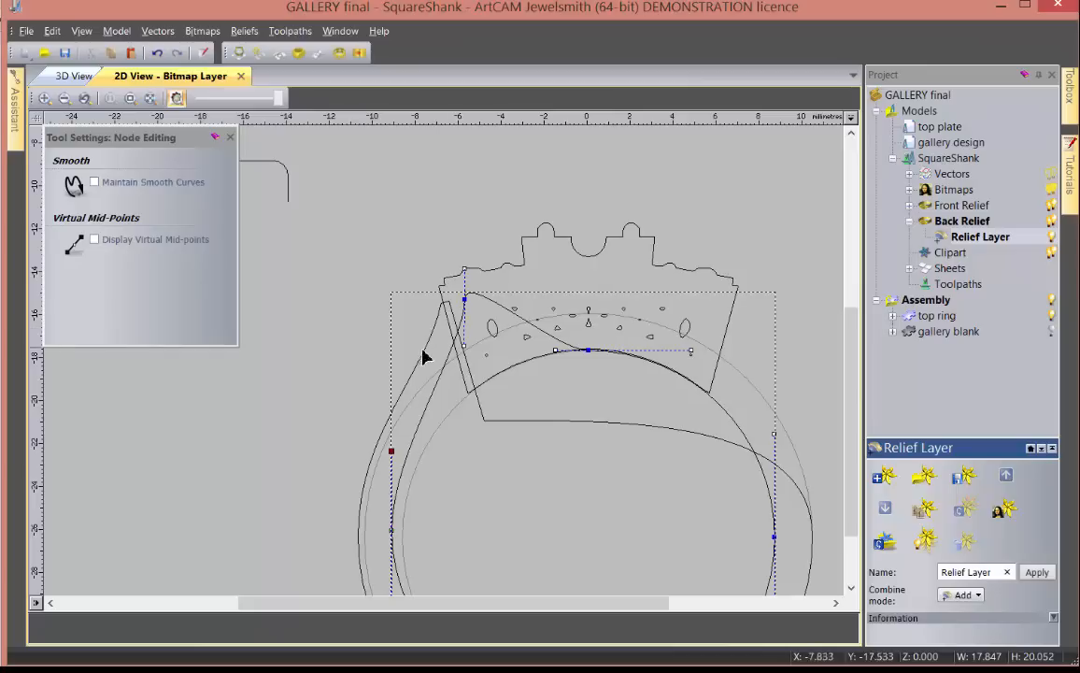
- Pull the inner circle's top centre node up and right to the gallery's upper outline and finish editing its nodes
scroll(463, 411, "down", 3)
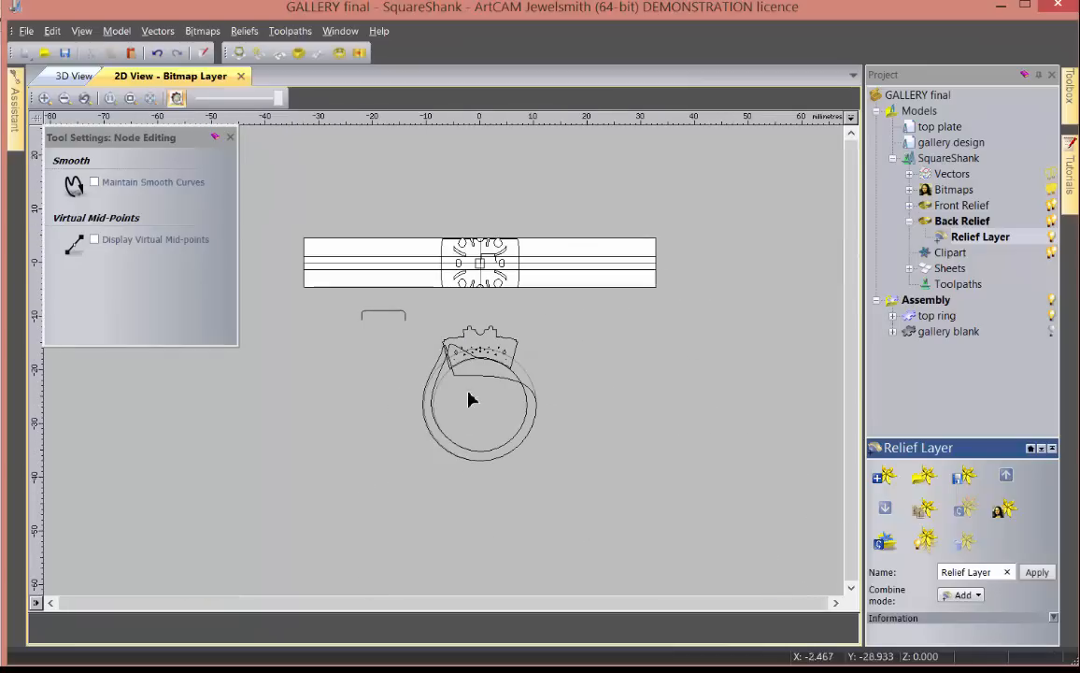
left_click(477, 369)
scroll(485, 356, "up", 2)
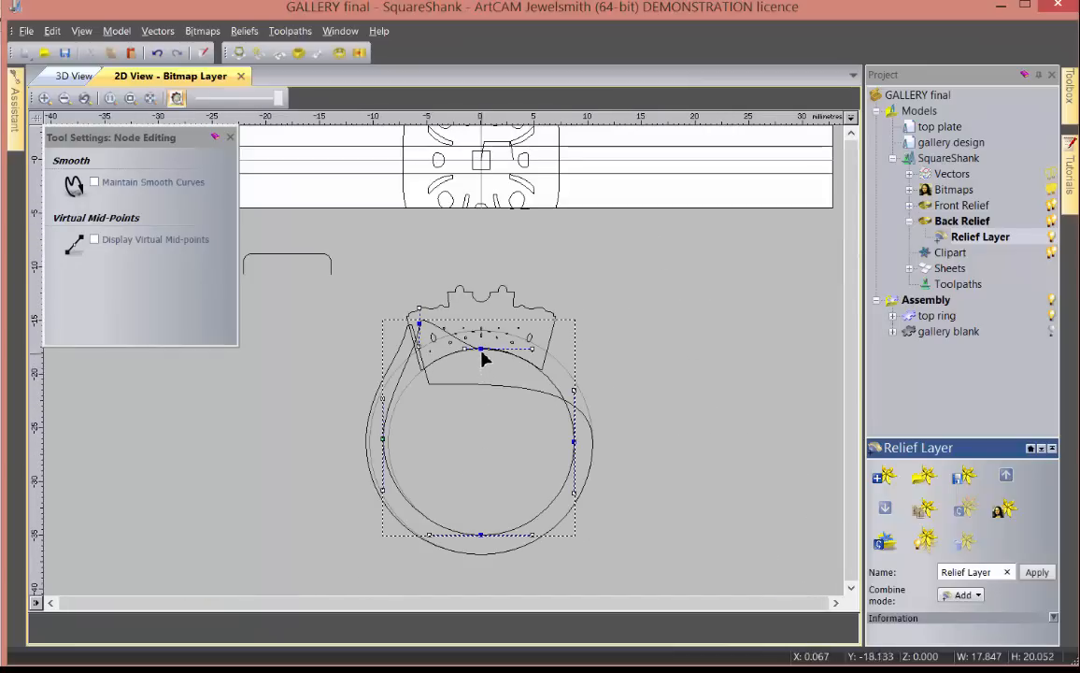
left_click_drag(498, 333, 474, 336)
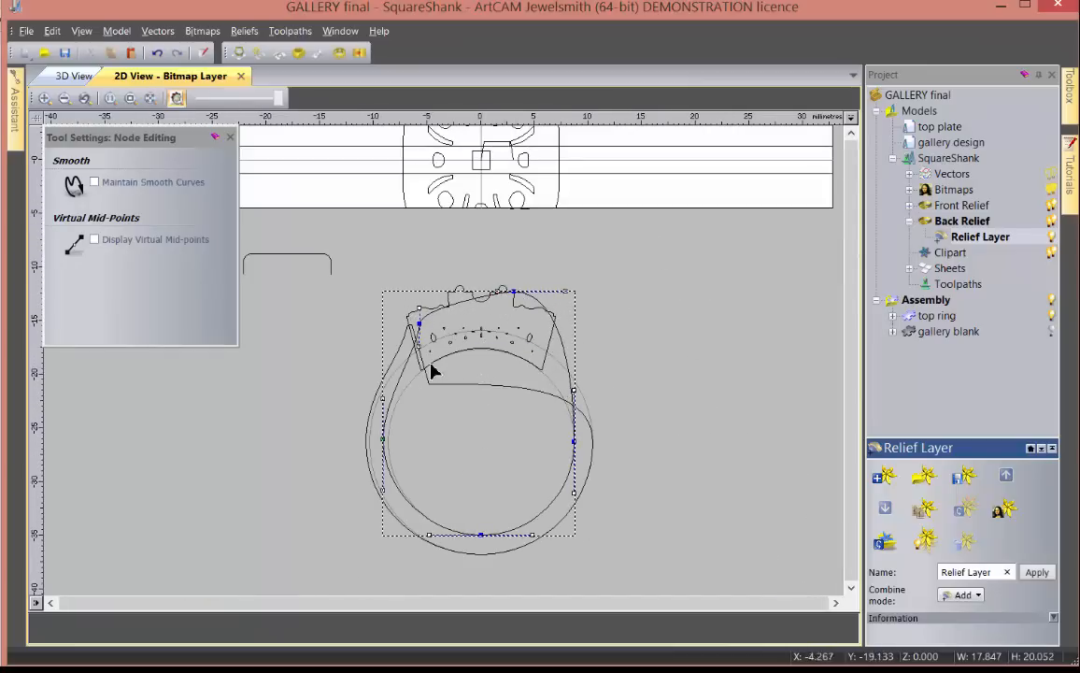
scroll(432, 371, "down", 3)
key("n")
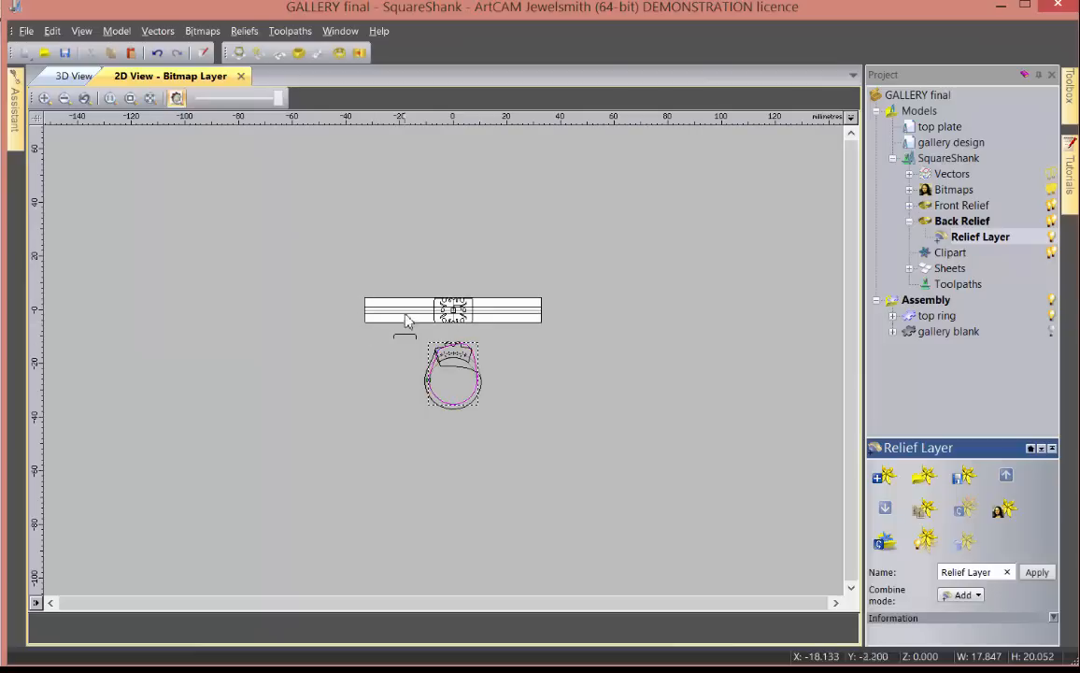
- Copy the horizontal rail vertically to place an additional rail just outside each of the two existing ones
scroll(408, 314, "up", 4)
left_click(413, 303)
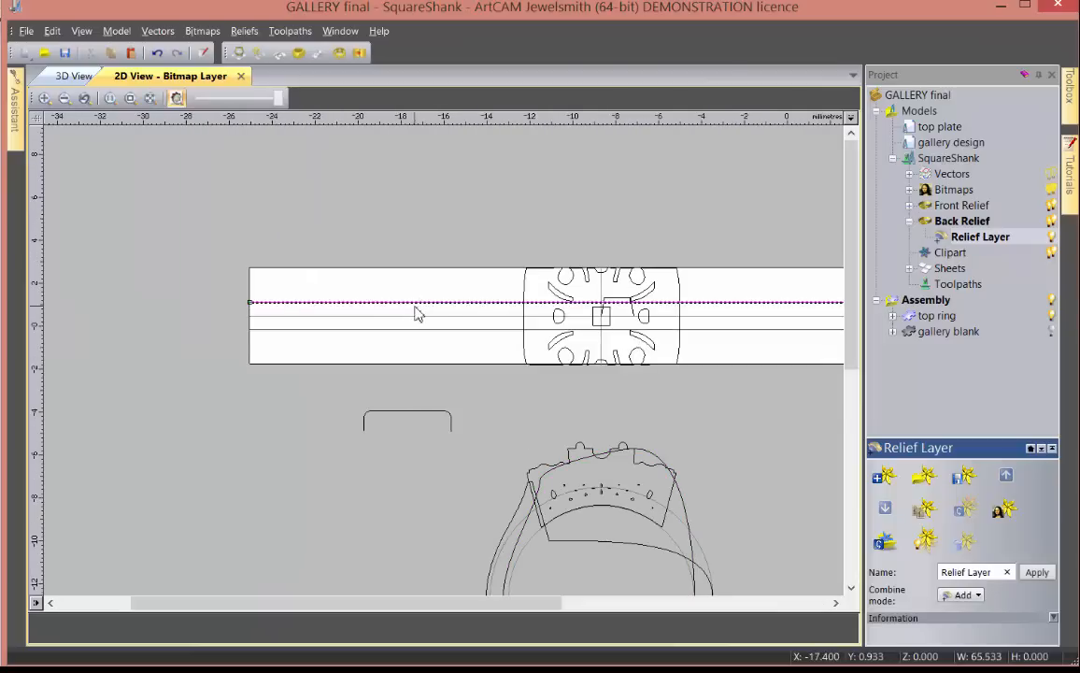
scroll(417, 307, "up", 2)
left_click_drag(421, 300, 420, 339, "ctrl+alt")
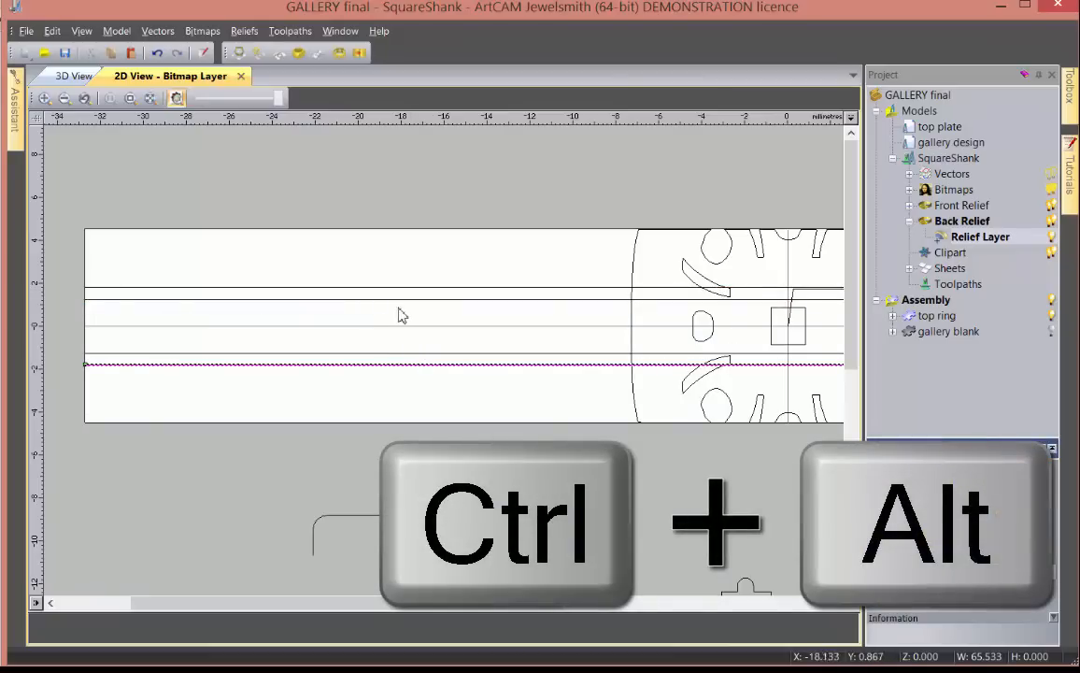
- Draw a rectangle about 7.7 by 1.7 mm beside the rounded profile and delete its bottom span to leave an open cross-section
scroll(289, 499, "down", 2)
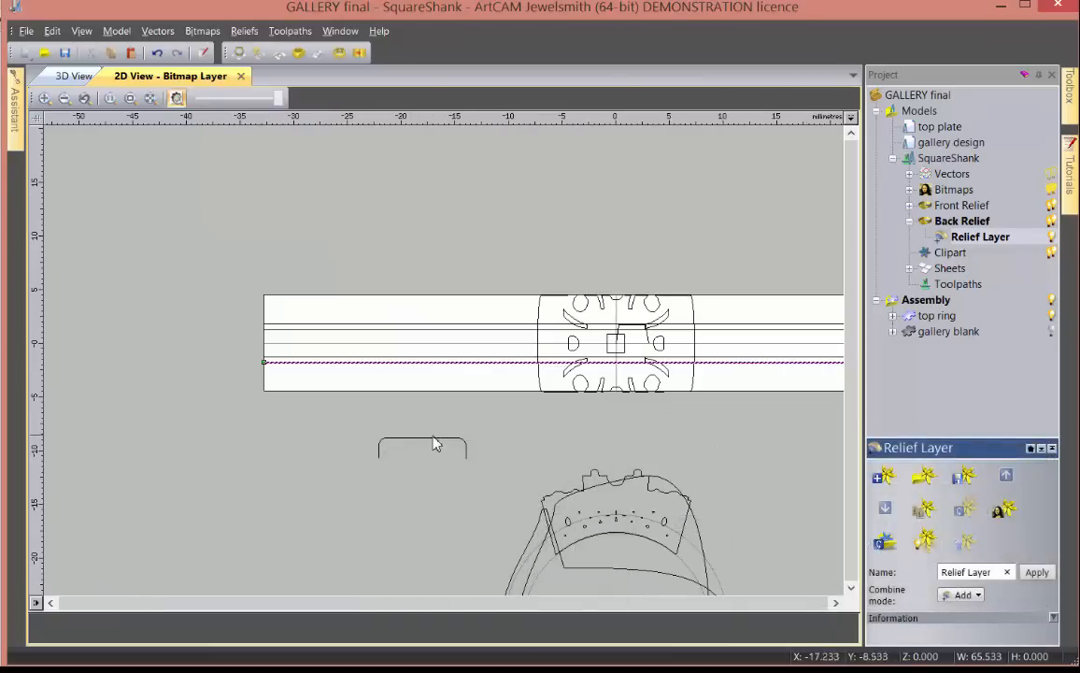
mouse_move(15, 121)
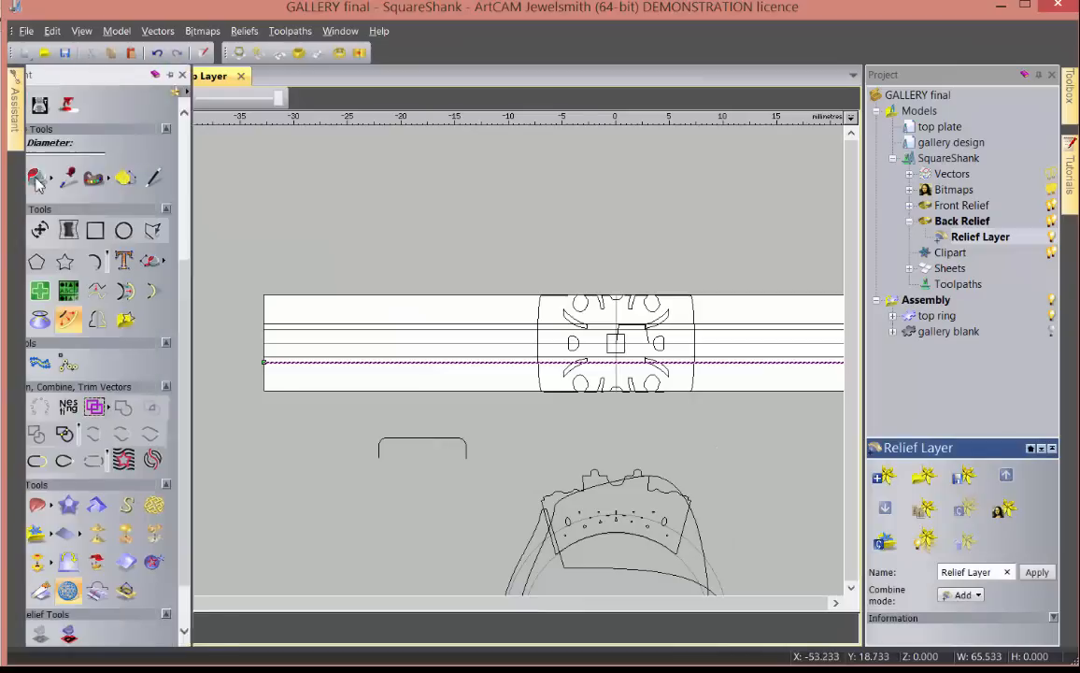
left_click(117, 233)
left_click_drag(495, 431, 580, 450)
key("Escape")
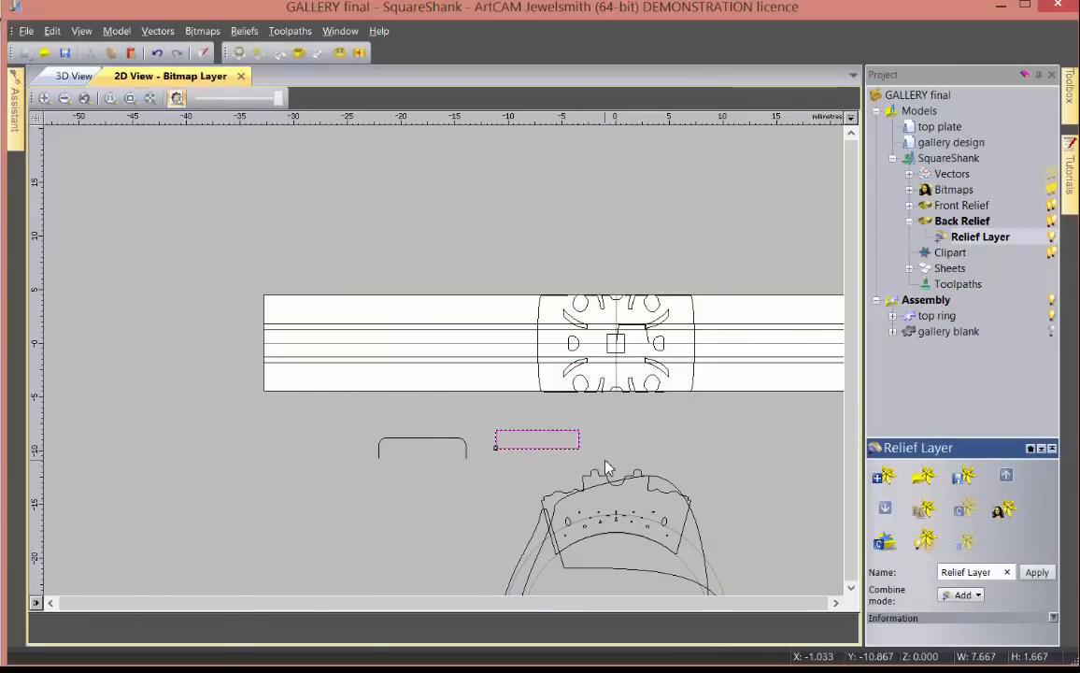
double_click(574, 448)
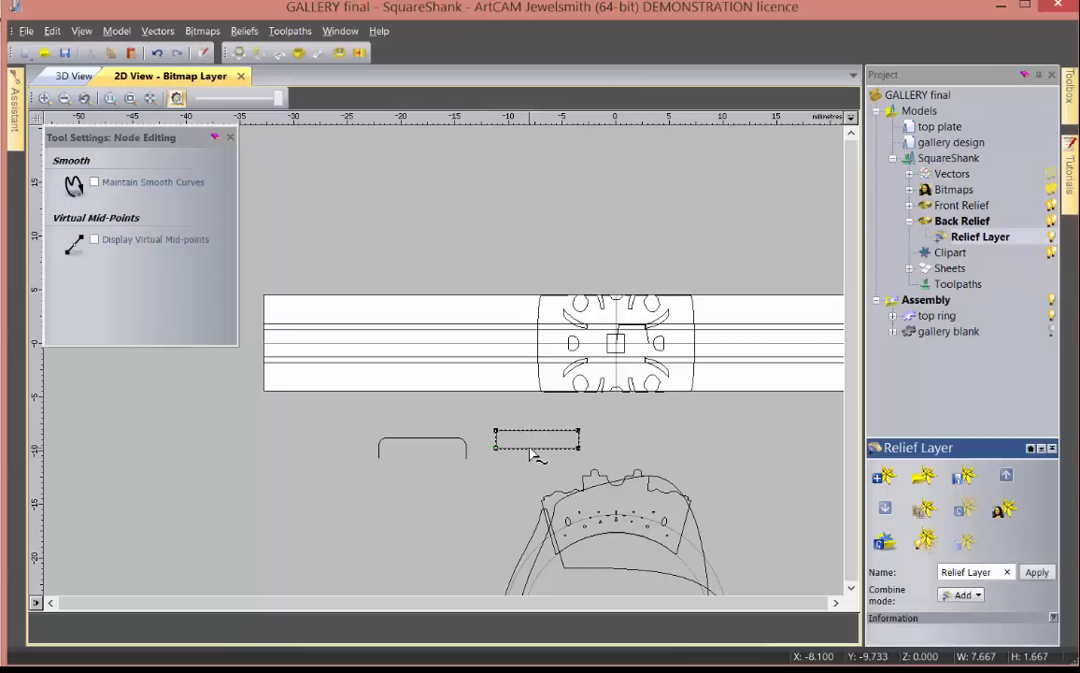
key("Escape")
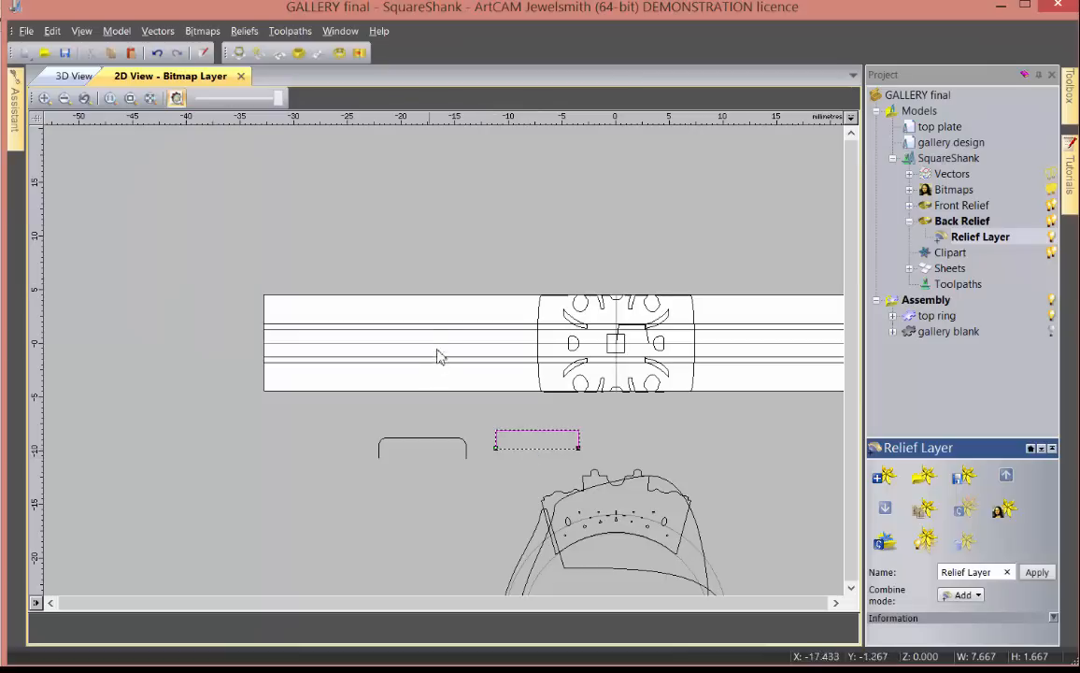
- Sweep the back relief using the two outer rails, the open rectangular cross-section and the edited inner profile
left_click(439, 325)
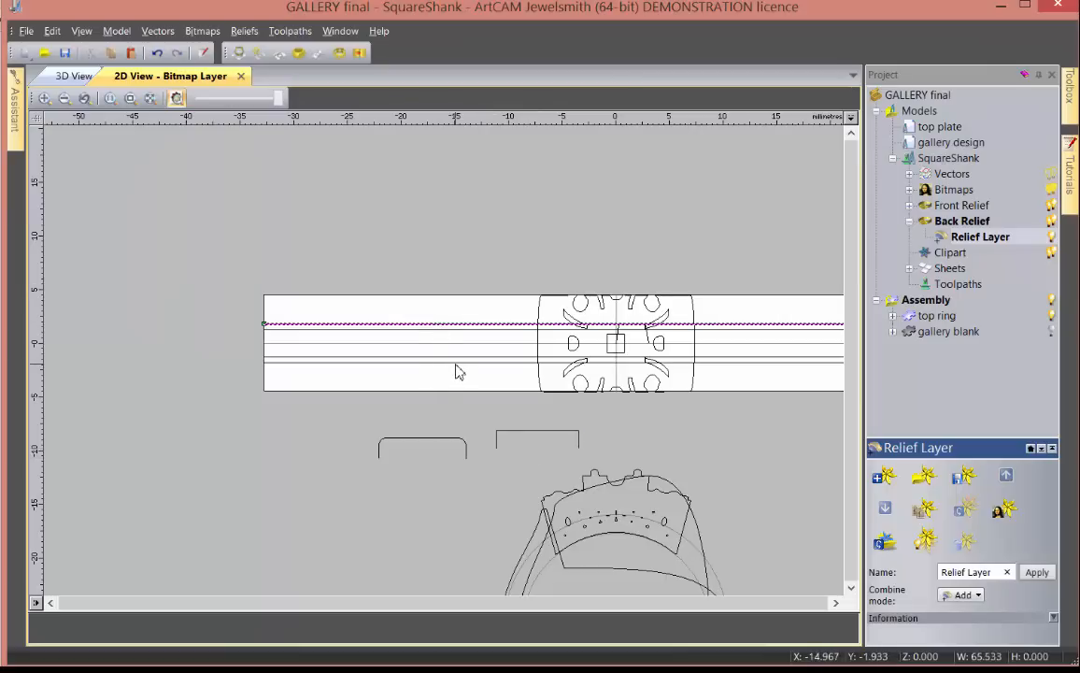
left_click(416, 361, "shift")
left_click(513, 433, "shift")
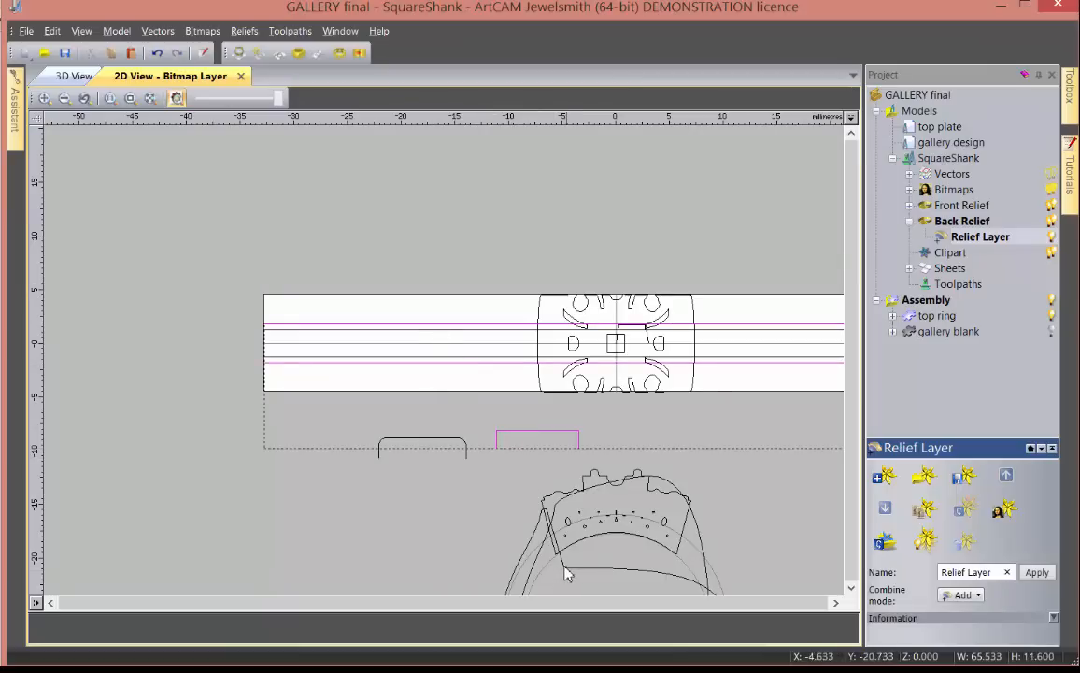
left_click(543, 549, "shift")
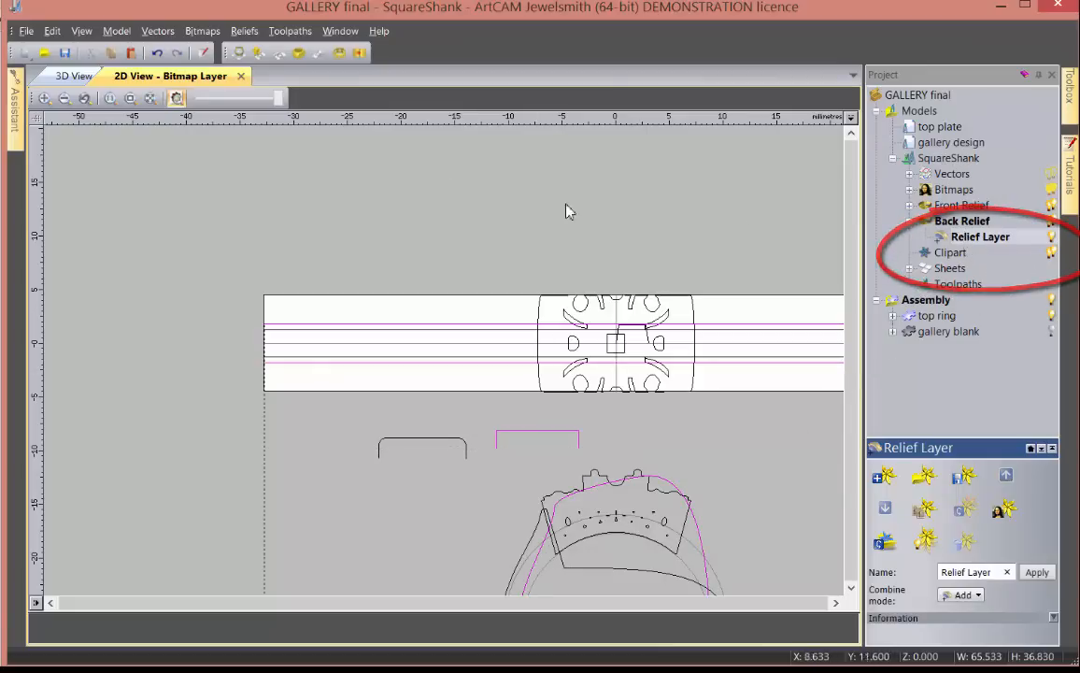
left_click(235, 53)
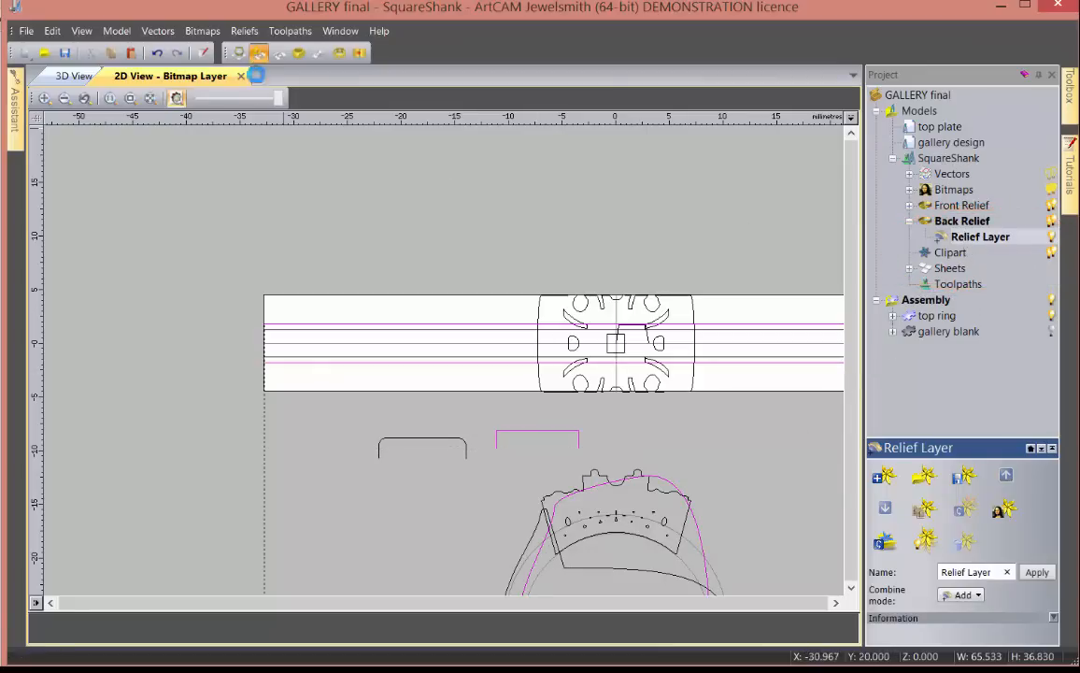
- Show the back relief in the 3D view and inspect how the shank meets the gallery
left_click(58, 75)
scroll(337, 354, "up", 2)
left_click_drag(336, 353, 387, 278)
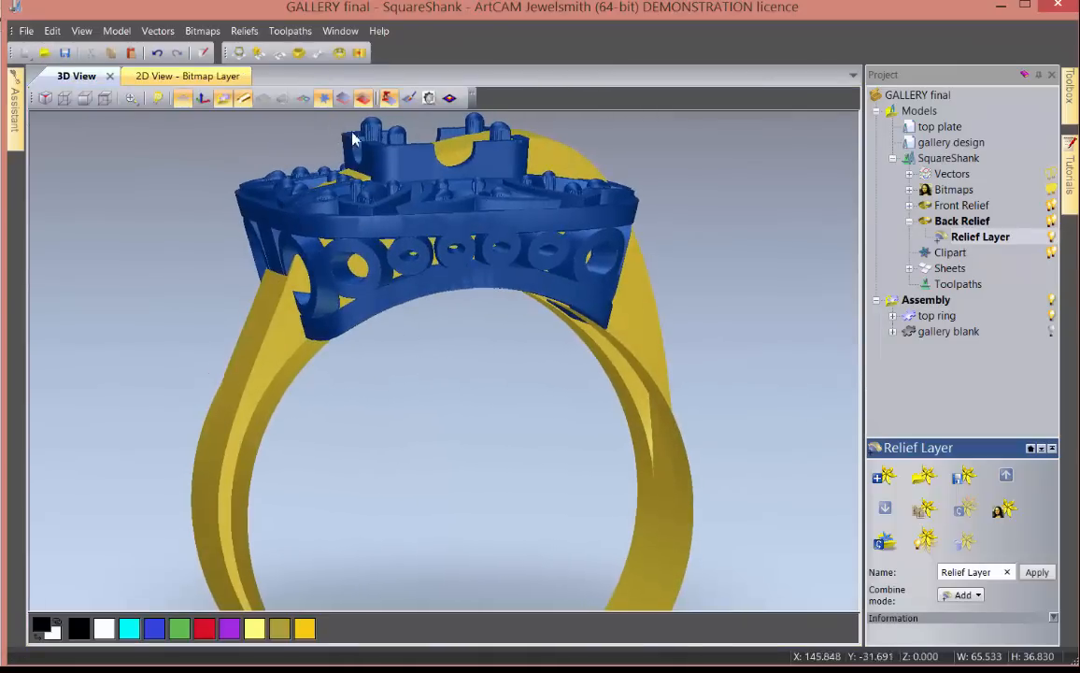
left_click(356, 103)
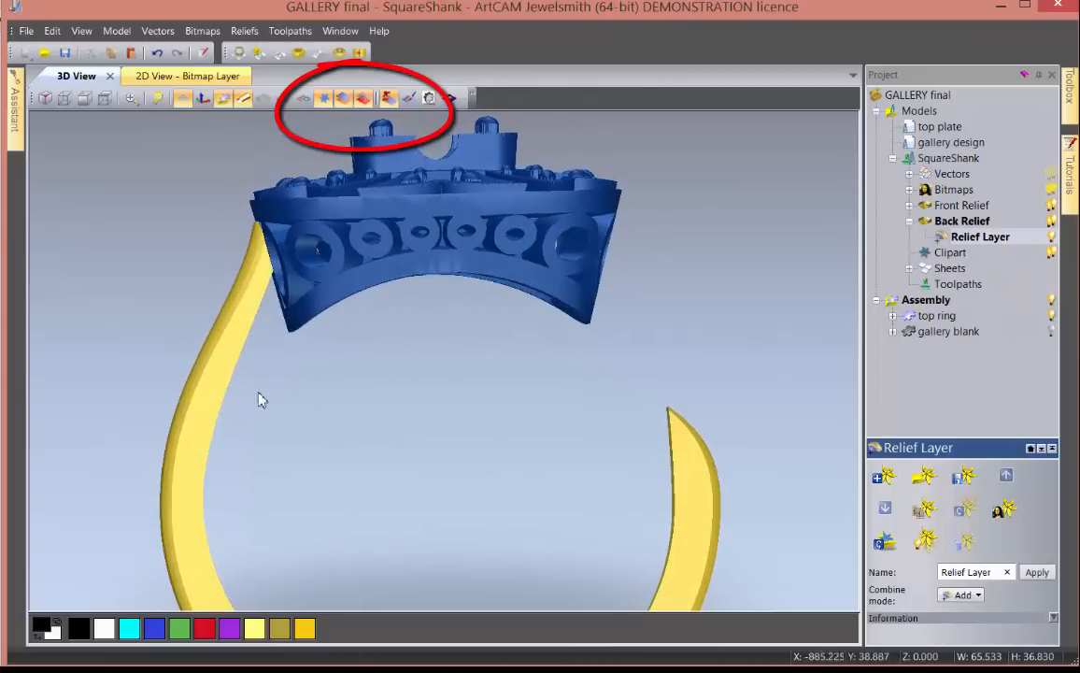
left_click_drag(265, 330, 261, 289)
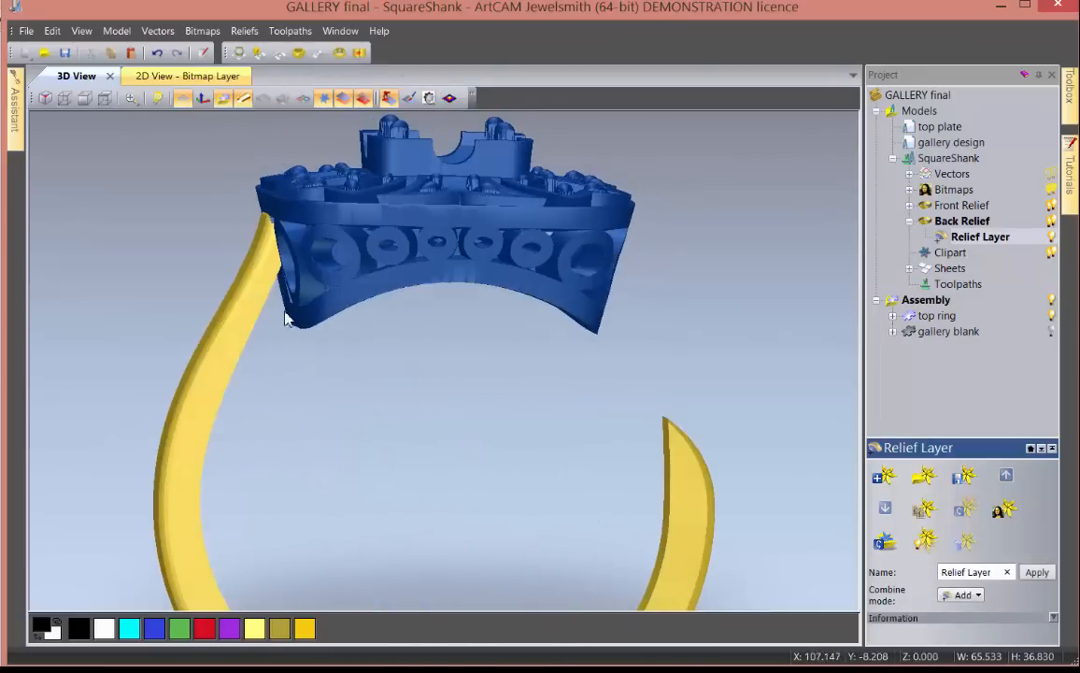
- Draw a rectangle about 22.5 by 9.9 mm around the left end of the shank strip
left_click(160, 79)
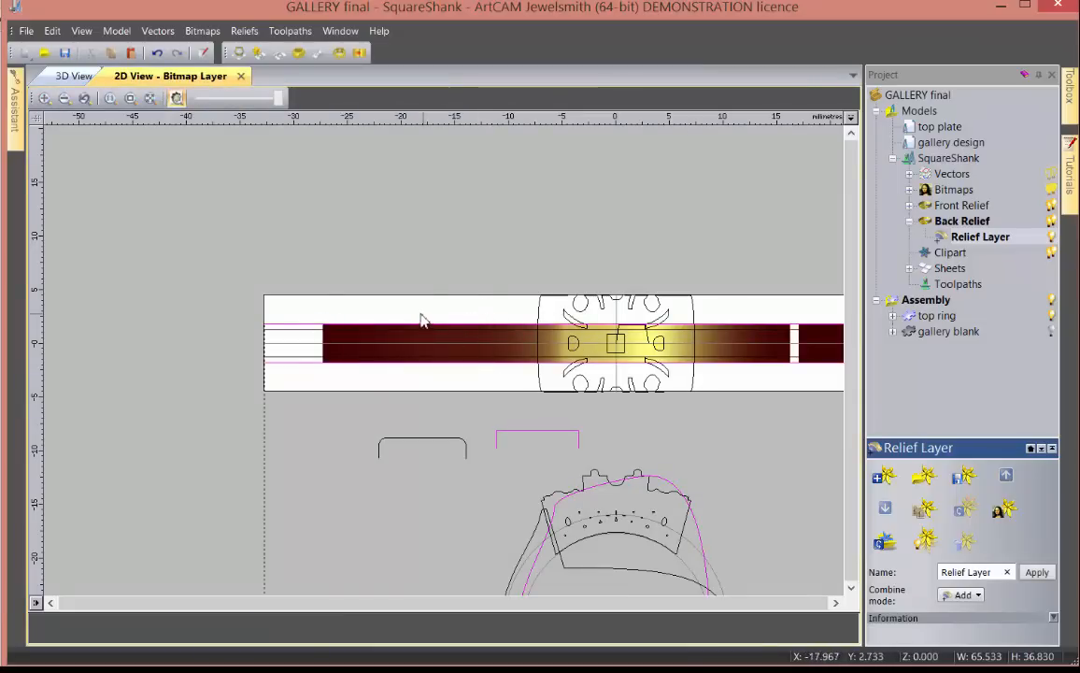
mouse_move(16, 138)
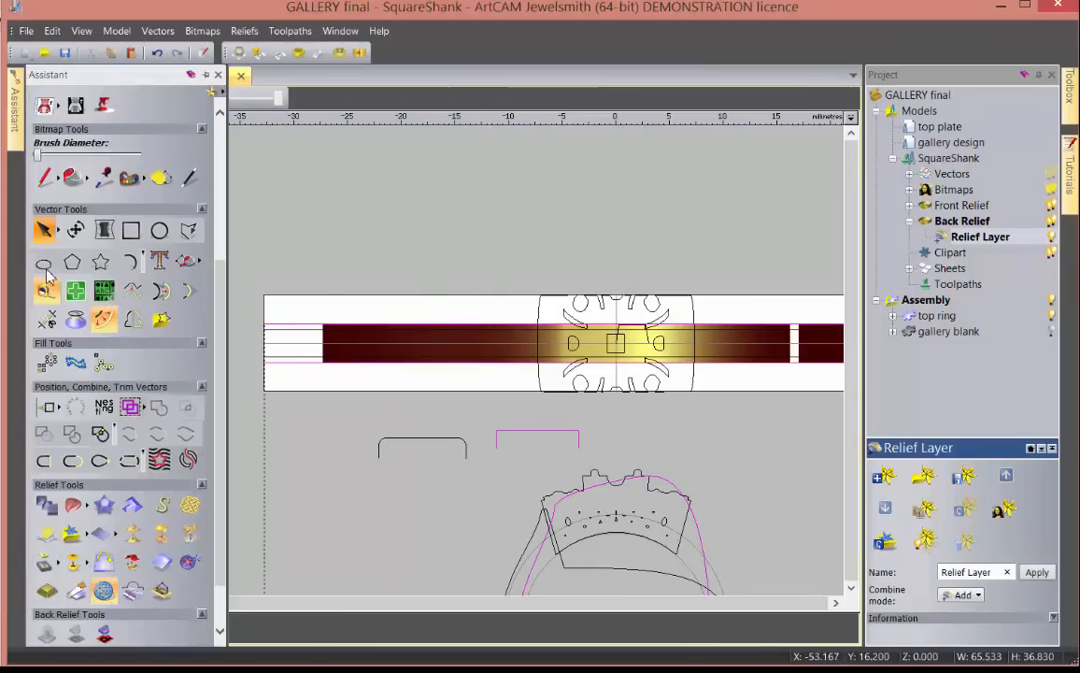
left_click(109, 225)
left_click_drag(249, 299, 489, 407)
key("Escape")
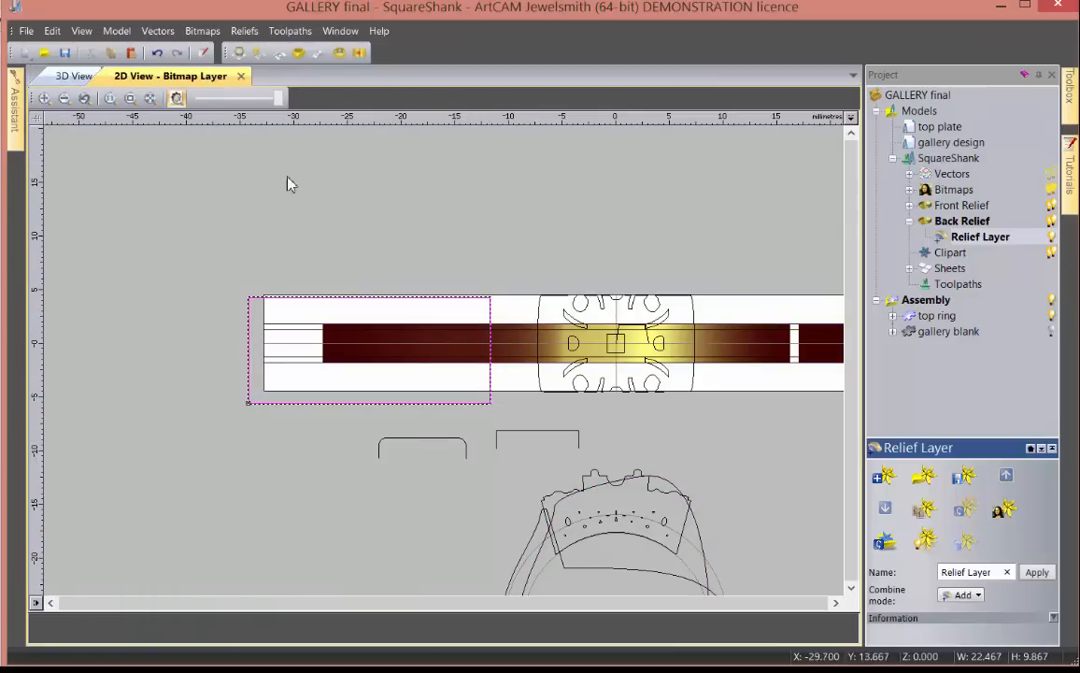
- Zero the back relief inside the rectangle and check the cut on the ring in 3D
left_click(77, 74)
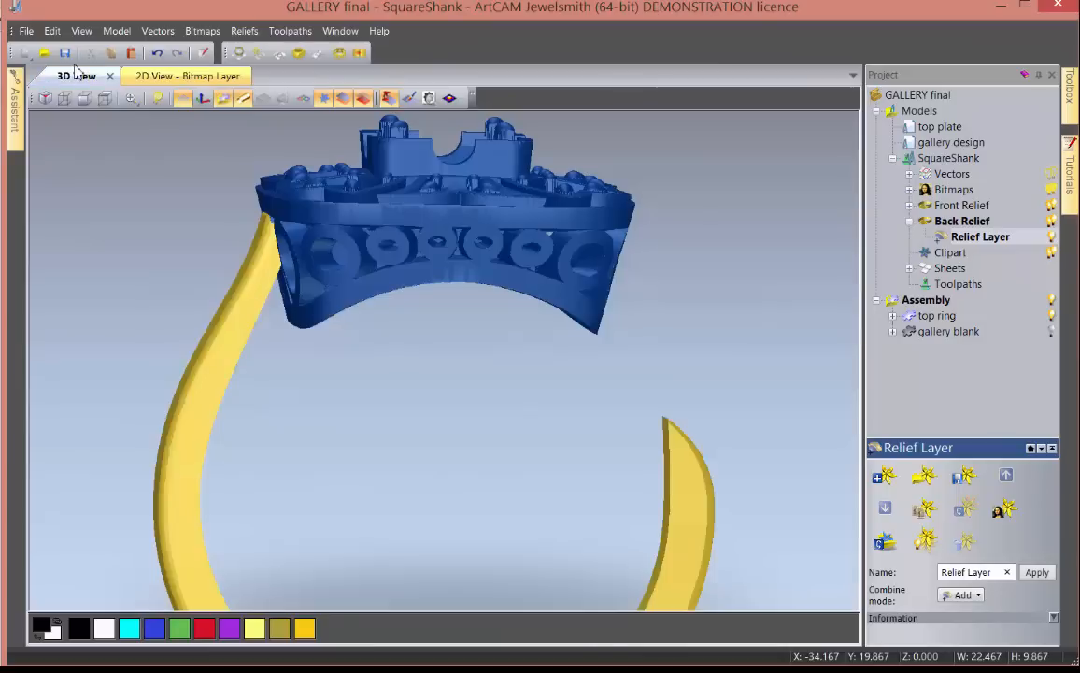
key("ctrl+0")
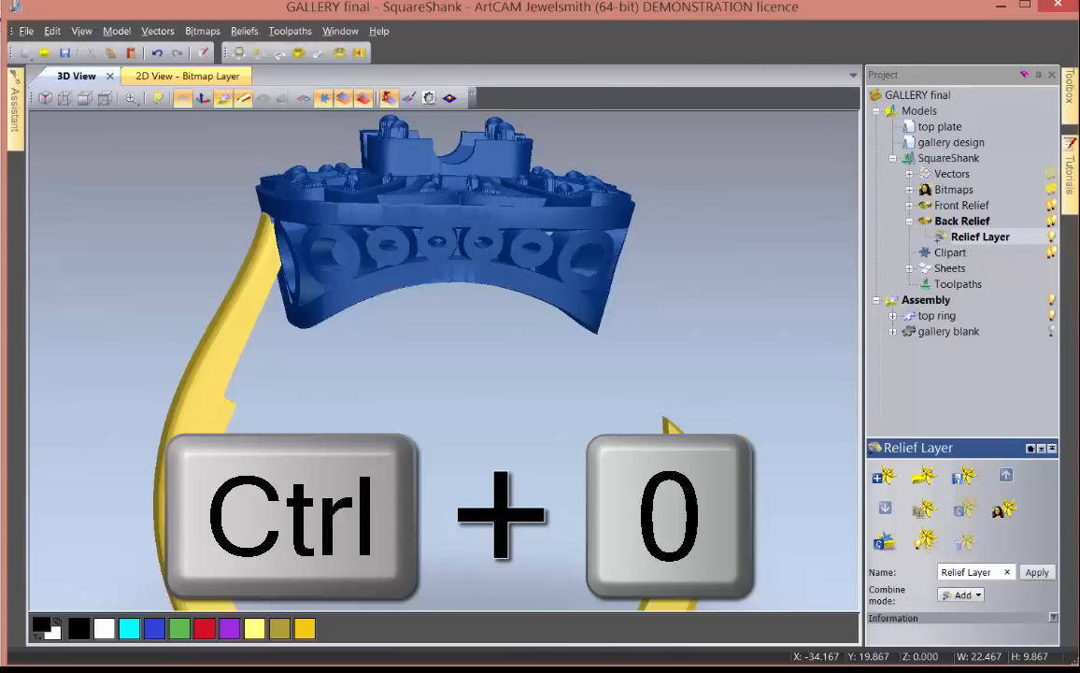
left_click(150, 76)
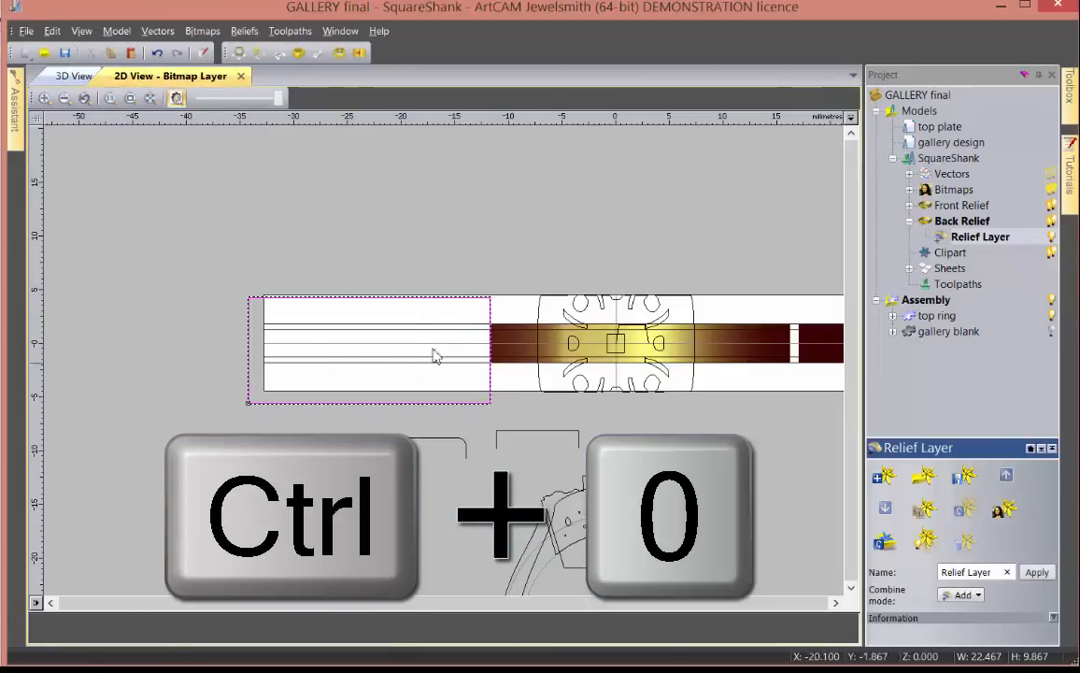
key("ctrl+0")
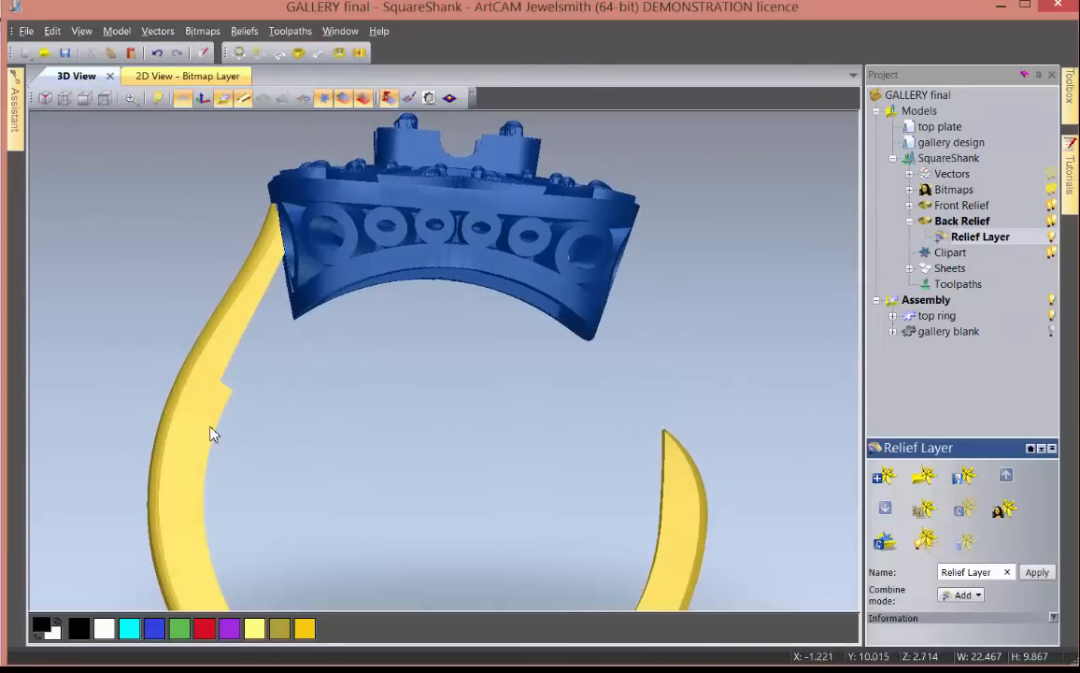
mouse_move(246, 331)
left_mouse_down()
mouse_move(318, 441)
mouse_move(572, 465)
mouse_move(441, 439)
left_mouse_up()
scroll(443, 437, "down", 3)
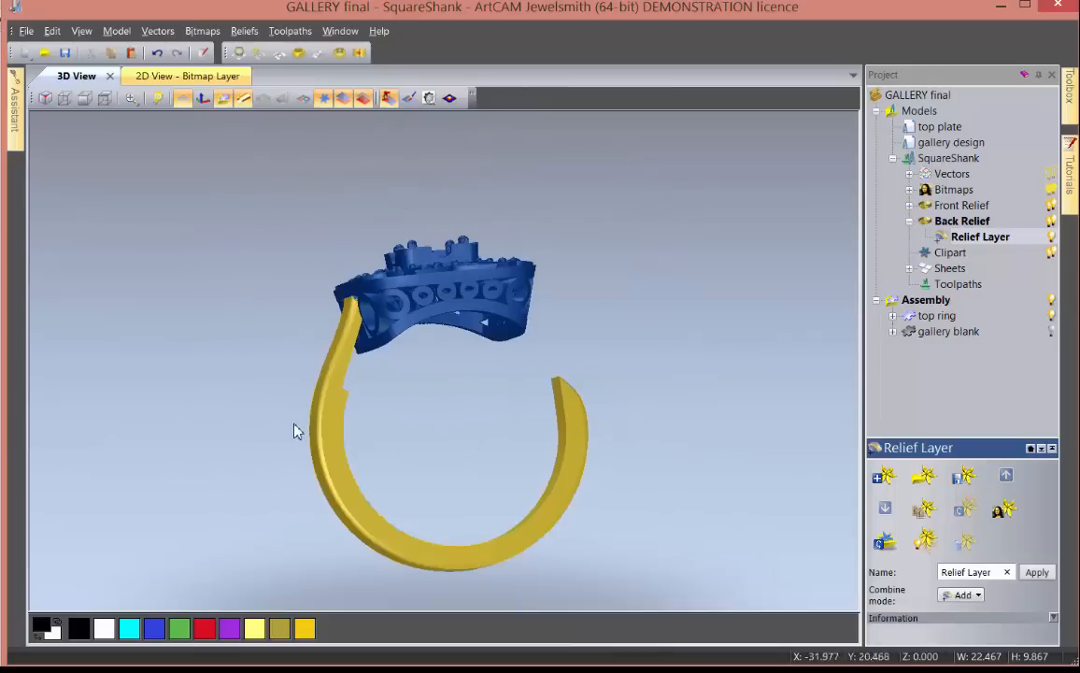
- Mirror the shank's front and back reliefs left over right with Relief Mirror Merge and inspect both sides of the ring
mouse_move(15, 135)
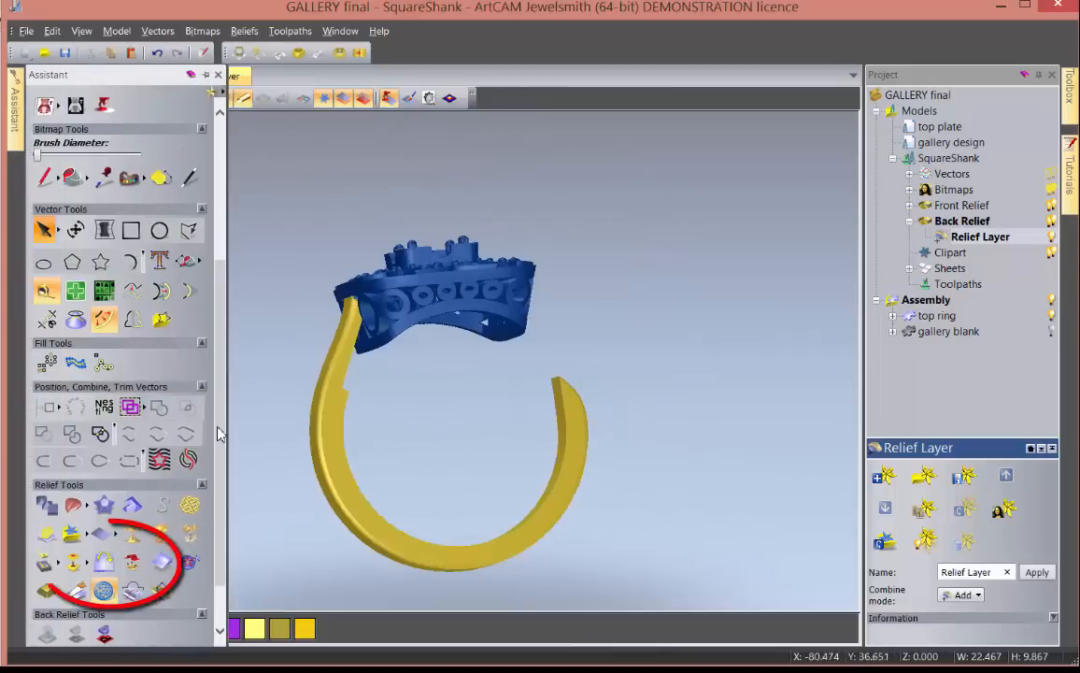
left_click(104, 561)
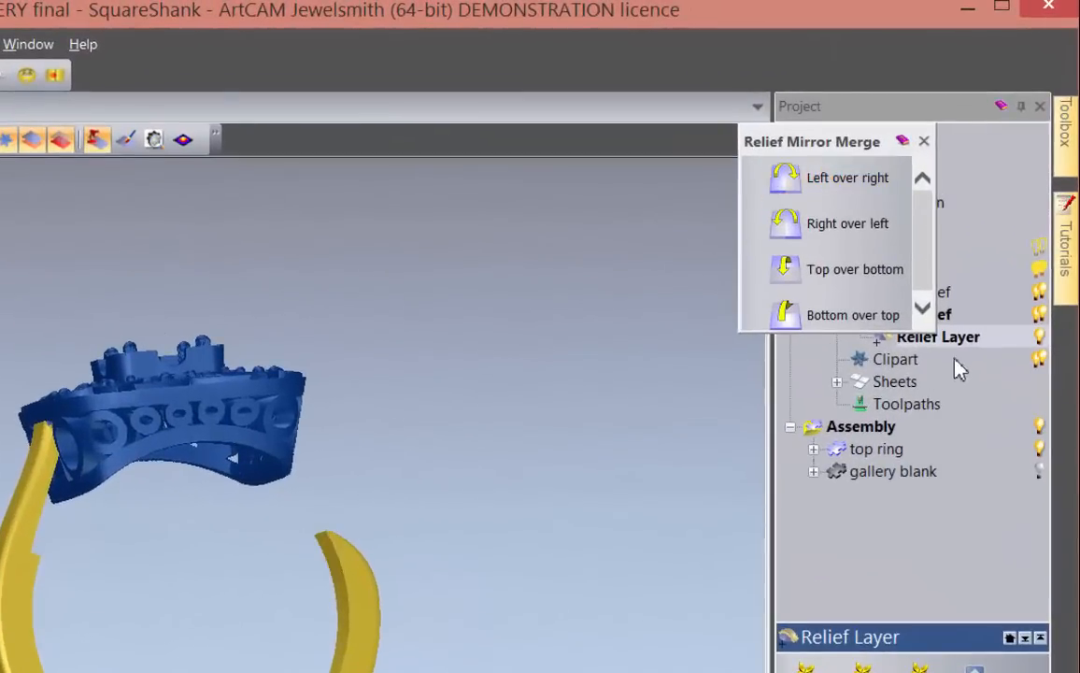
left_click_drag(813, 141, 678, 191)
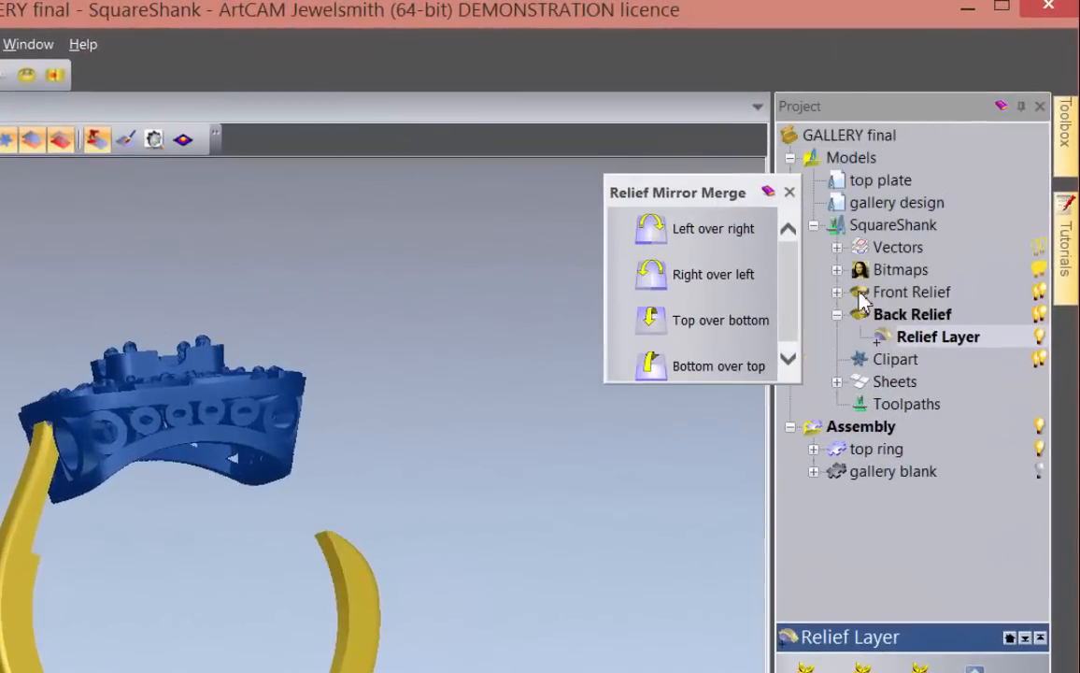
left_click(840, 295)
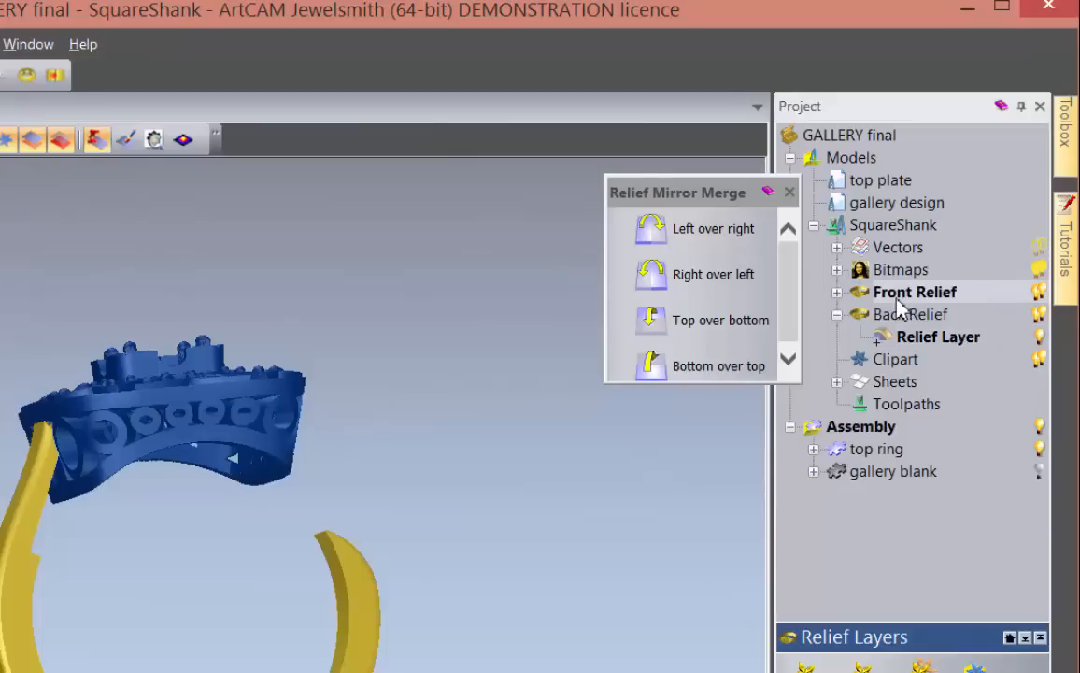
left_click(696, 250)
left_click_drag(467, 489, 810, 523)
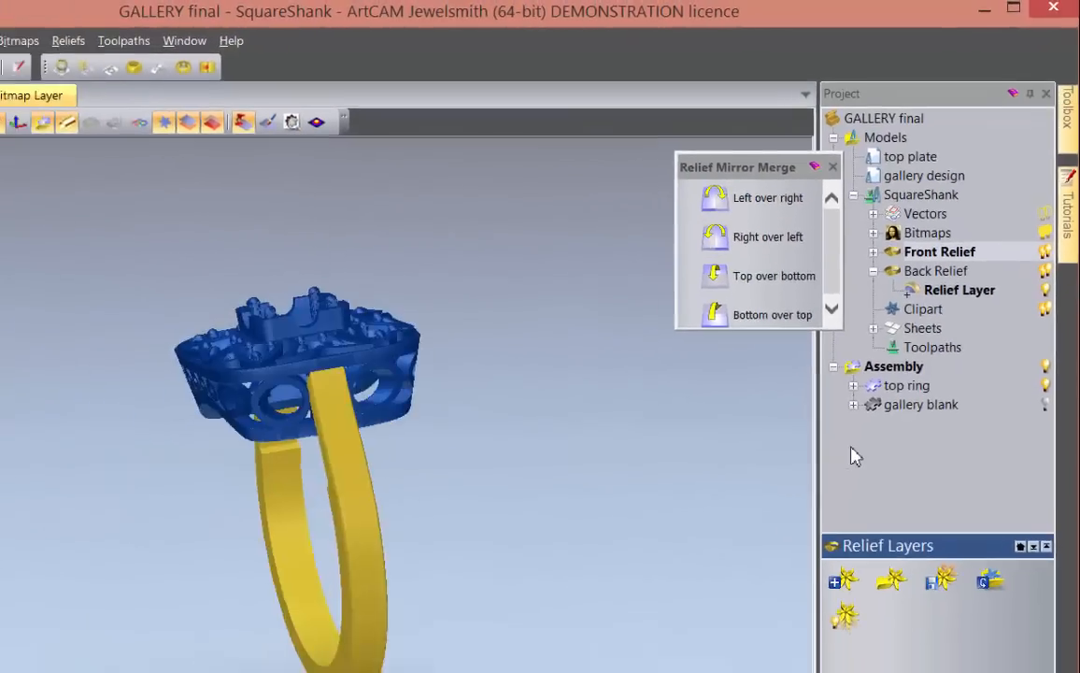
left_click_drag(561, 439, 240, 515)
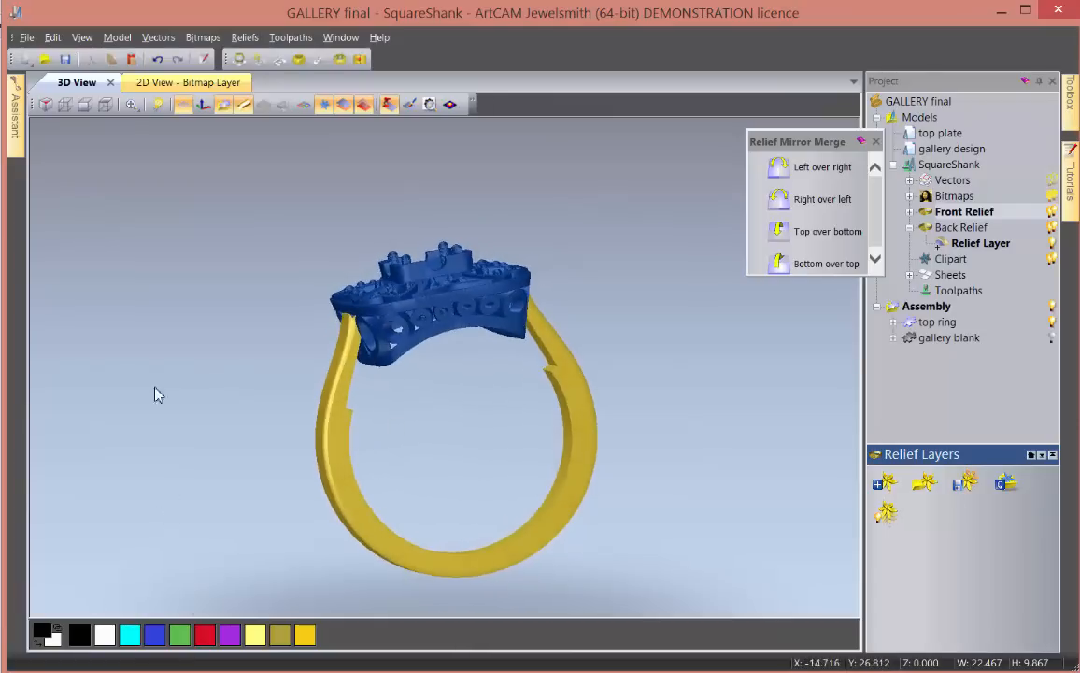
- Create a triangle mesh of the shank closed with the back relief and add it to the project as SquareShank hollow
left_click(13, 112)
left_click(114, 577)
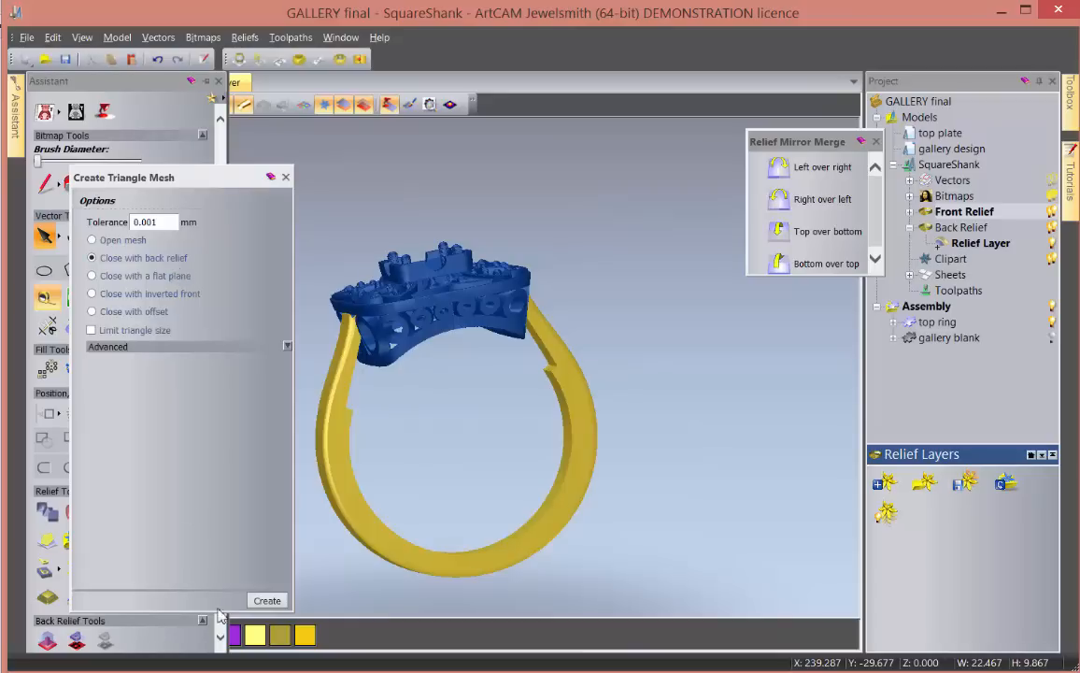
left_click(262, 600)
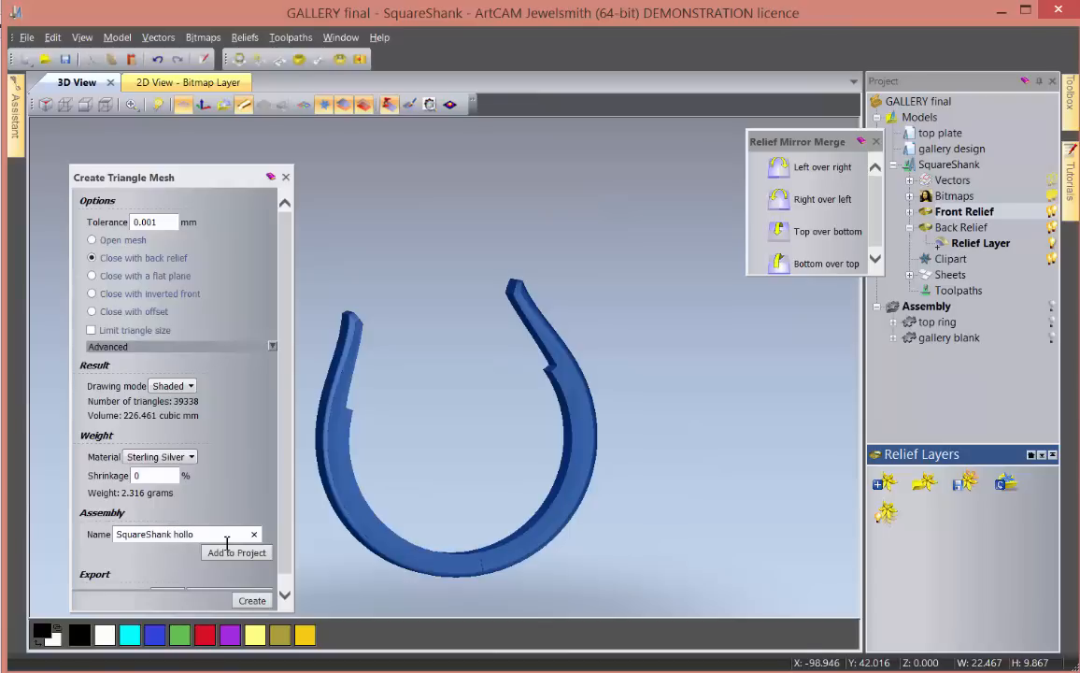
key("Return")
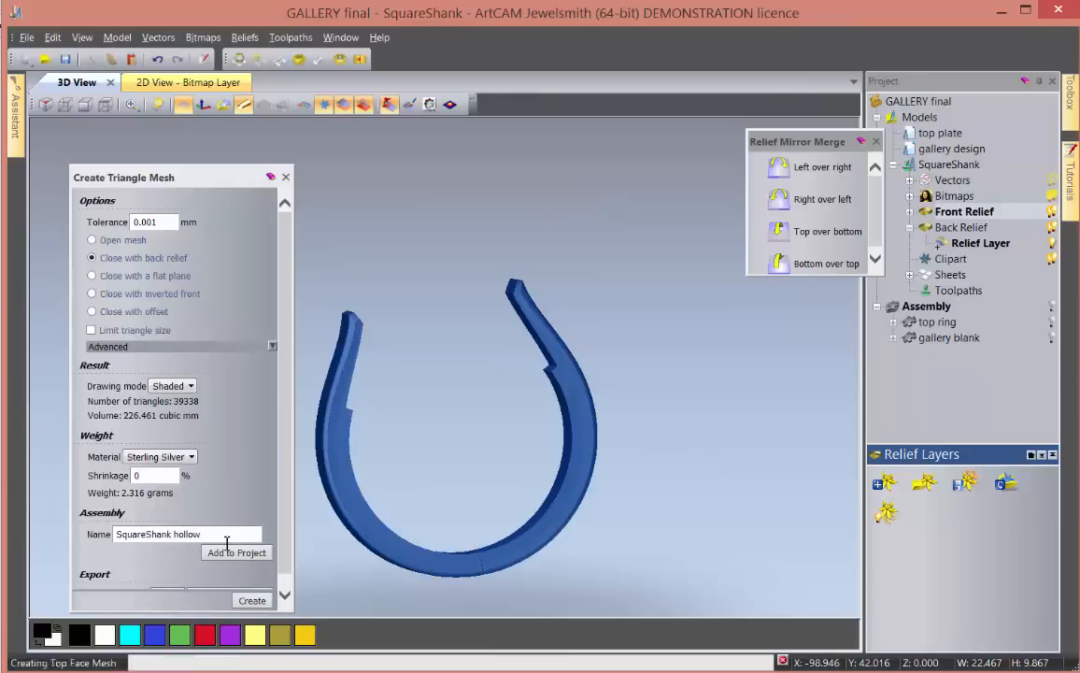
left_click(237, 553)
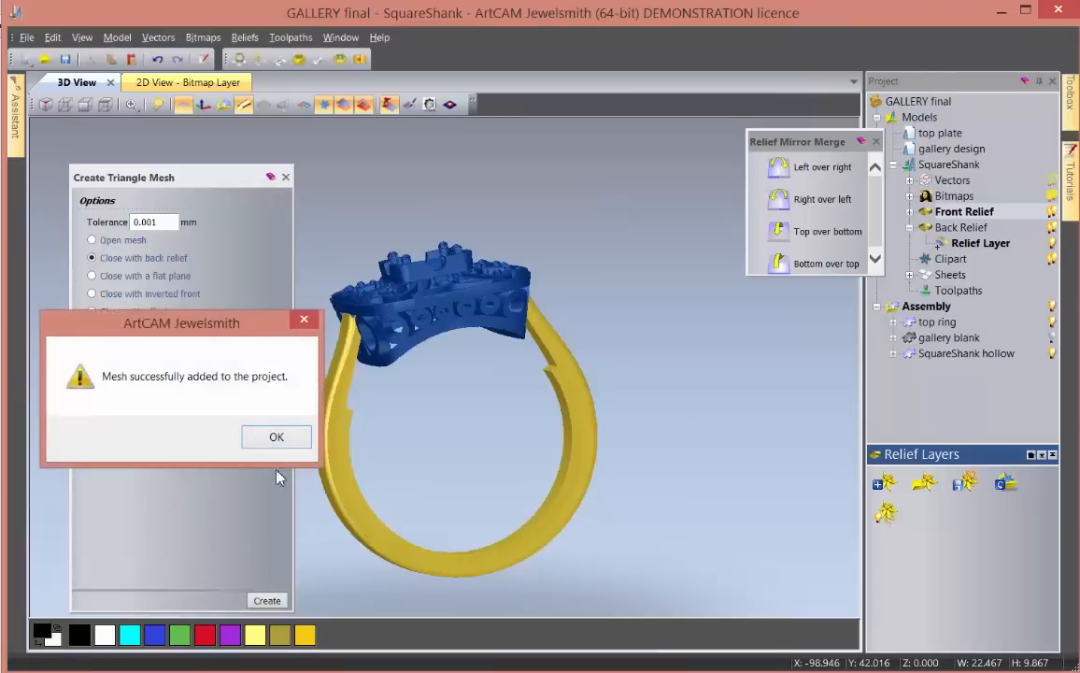
left_click(274, 436)
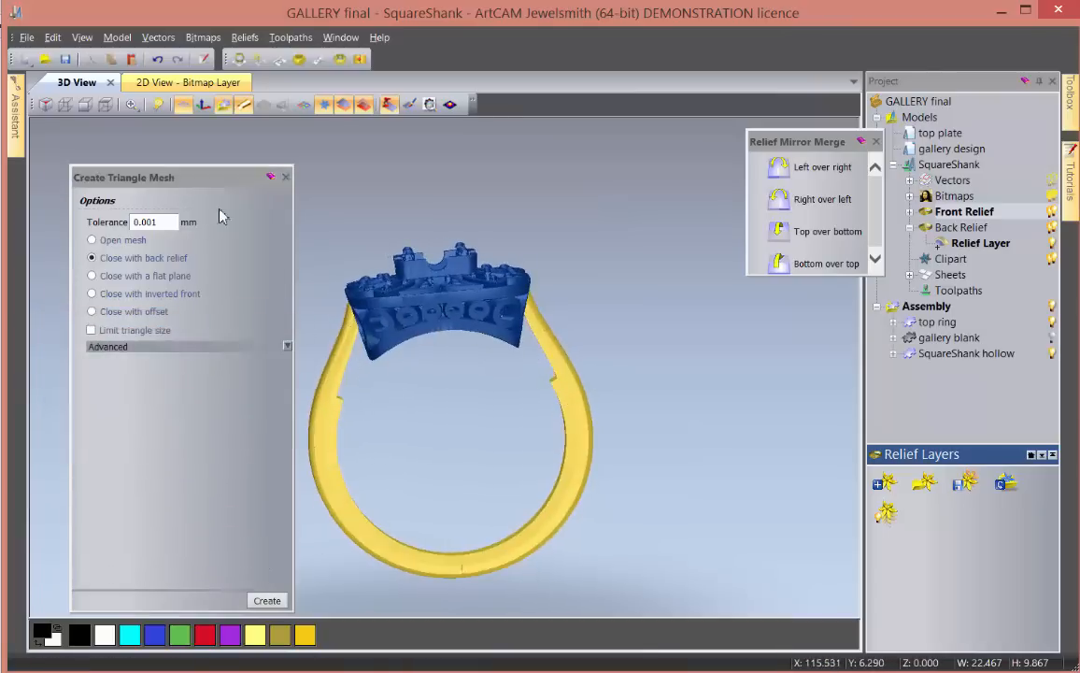
left_click(287, 178)
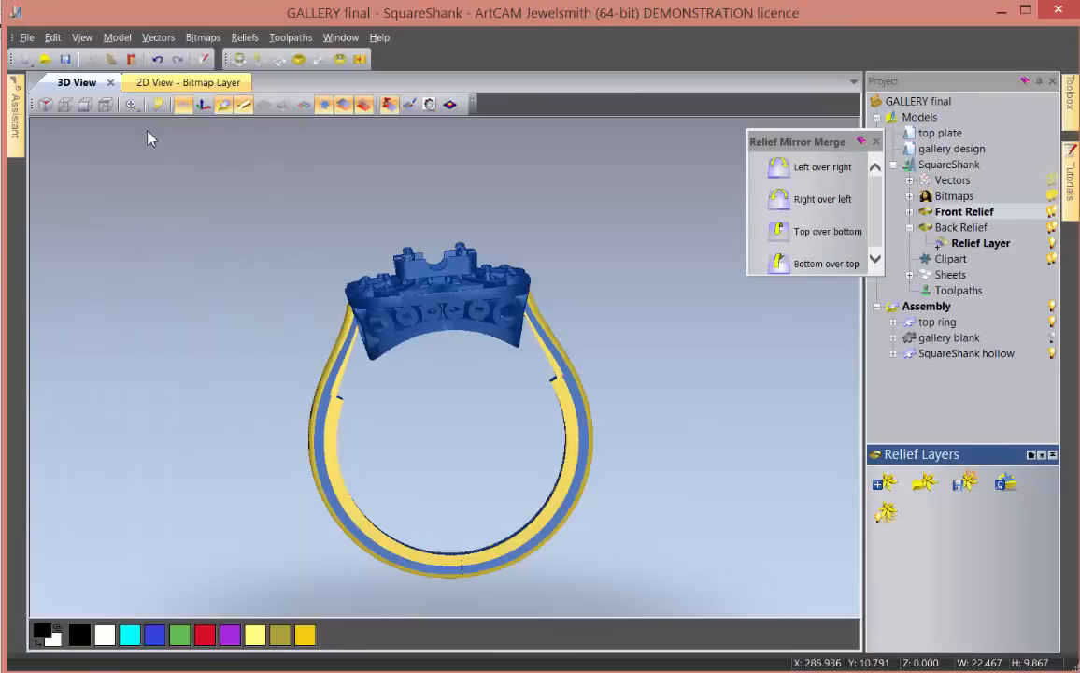
- Add a new front relief layer named sleeve, select it and hide the original front Relief Layer
left_click(161, 87)
left_click(439, 298)
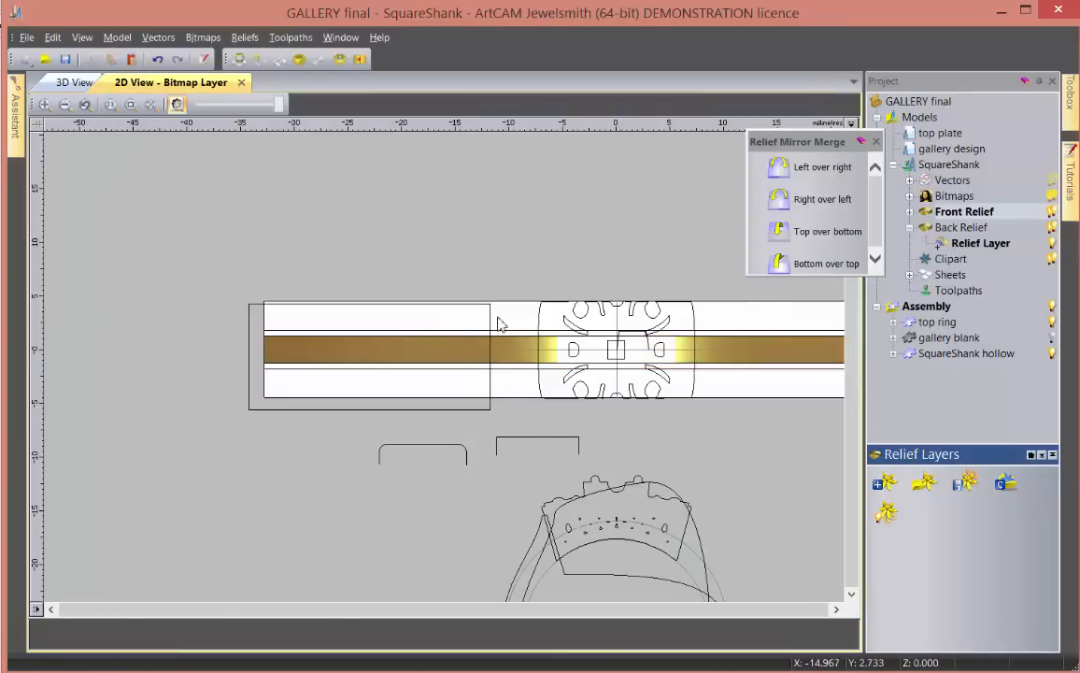
left_click(911, 212)
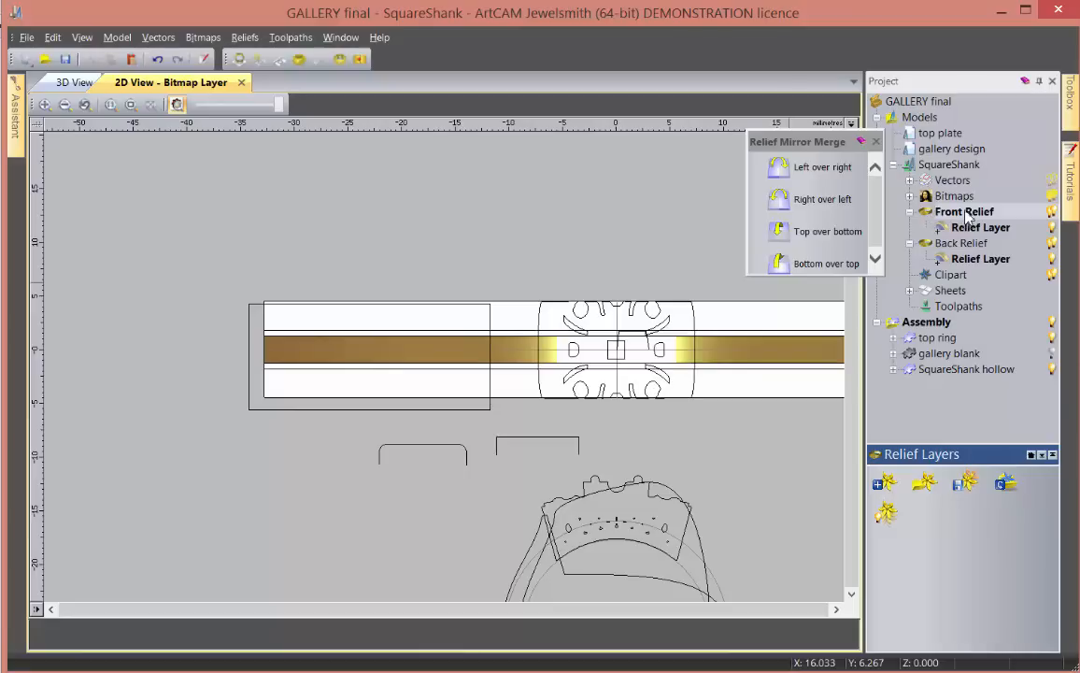
right_click(973, 213)
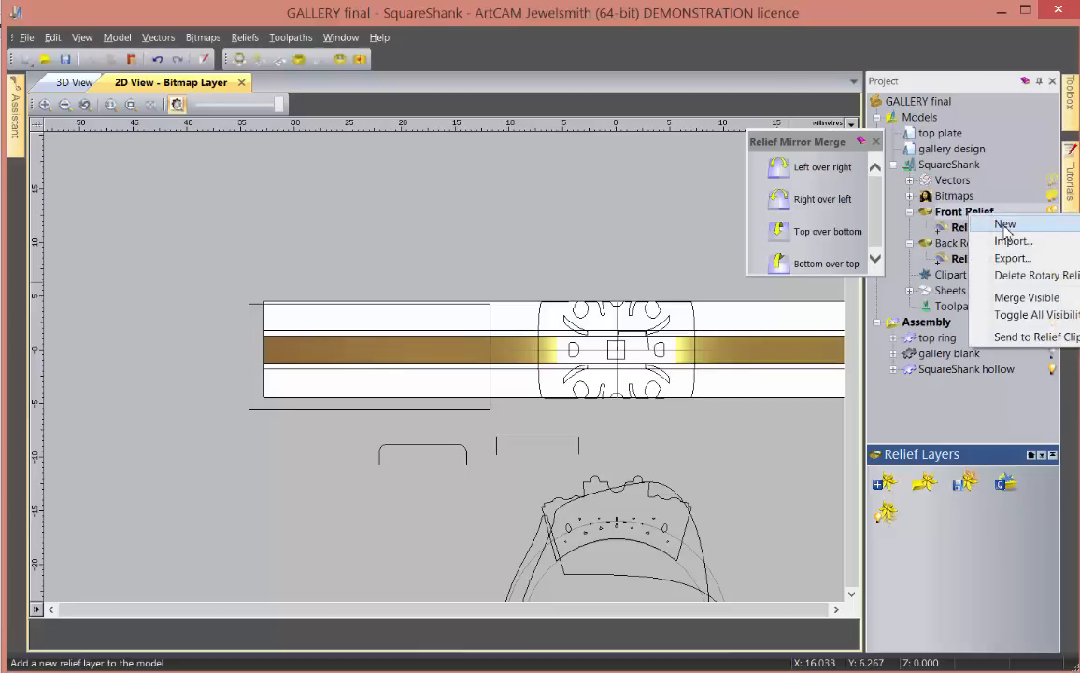
left_click(1006, 226)
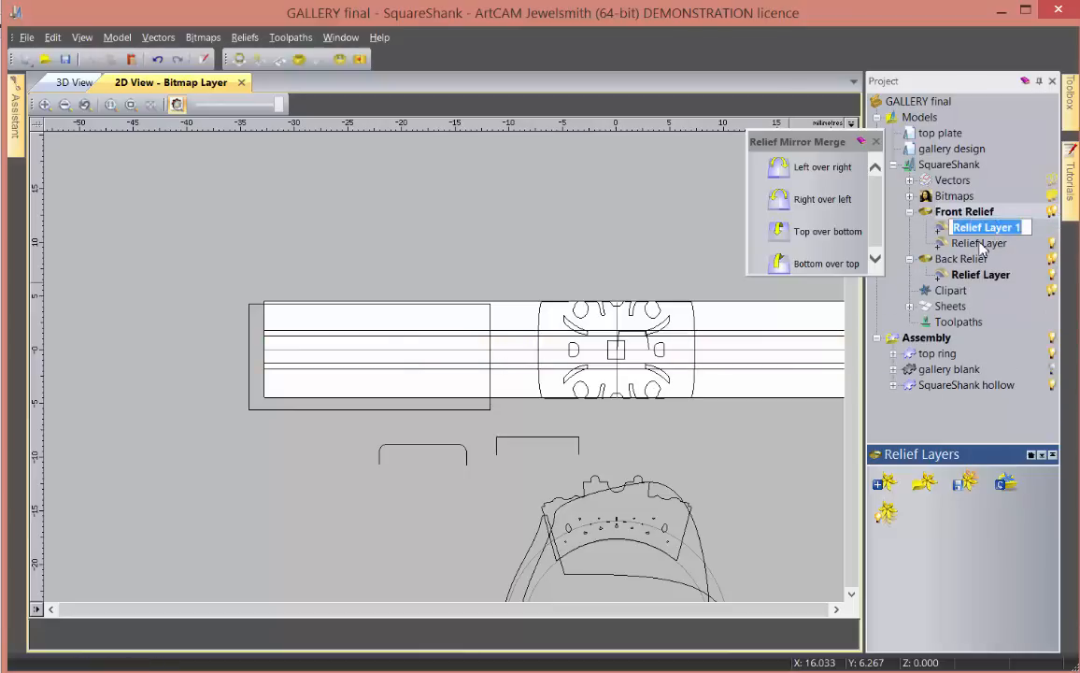
type("sleeve")
key("Return")
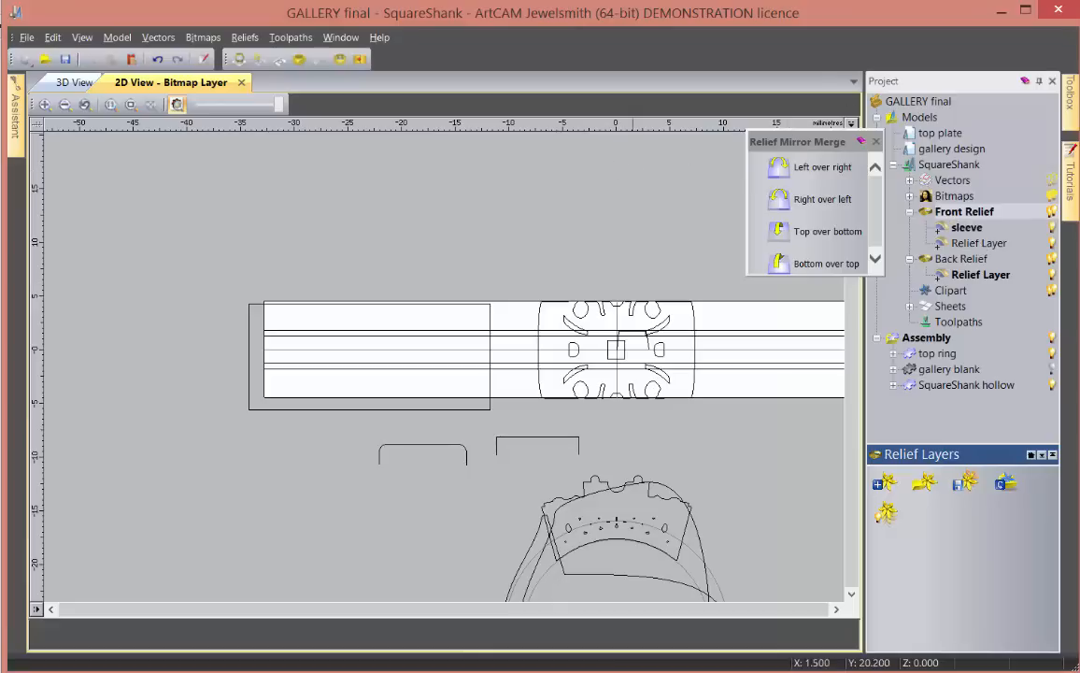
left_click(967, 229)
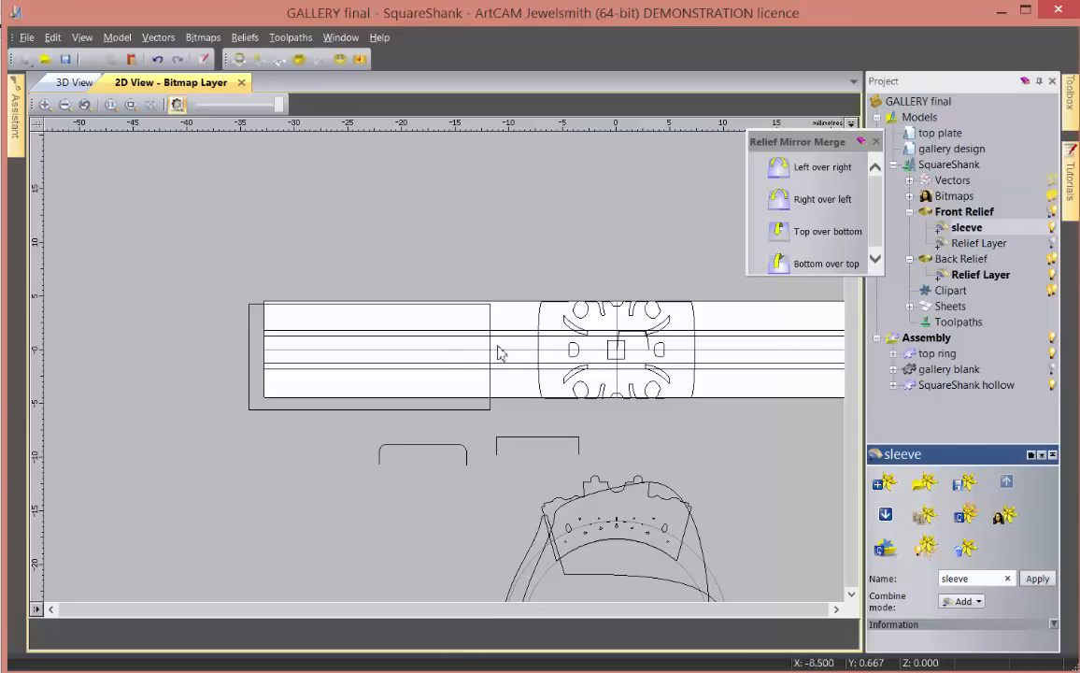
- Join the two inner lines running along the shank strip, 2.5 mm apart, into one closed vector
left_click(450, 336)
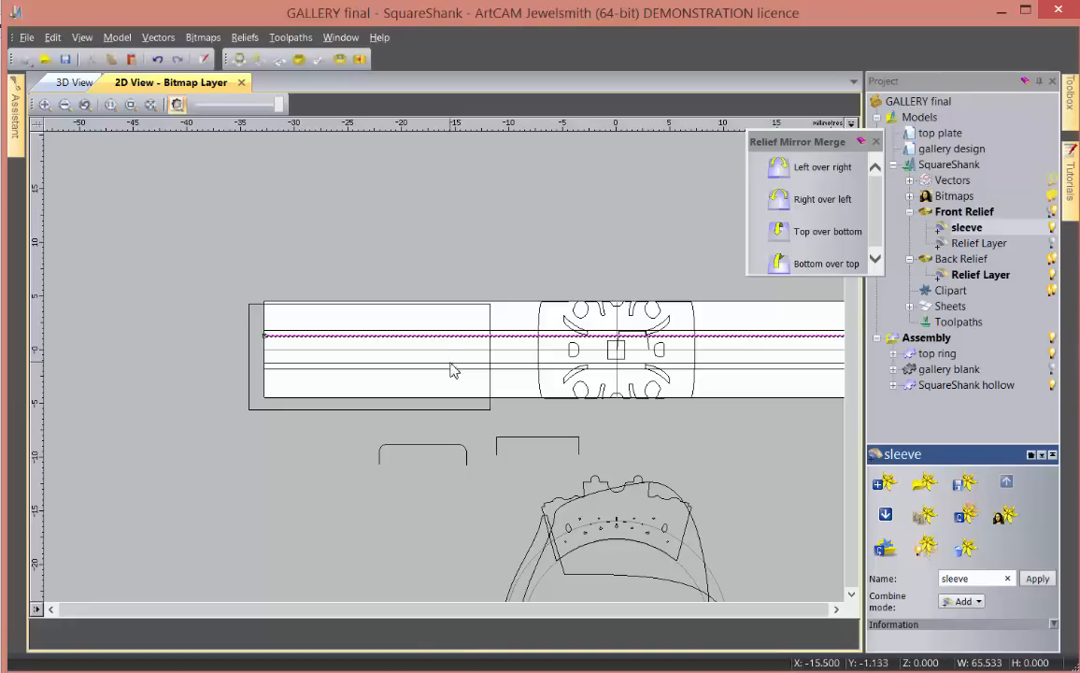
left_click(437, 364, "shift")
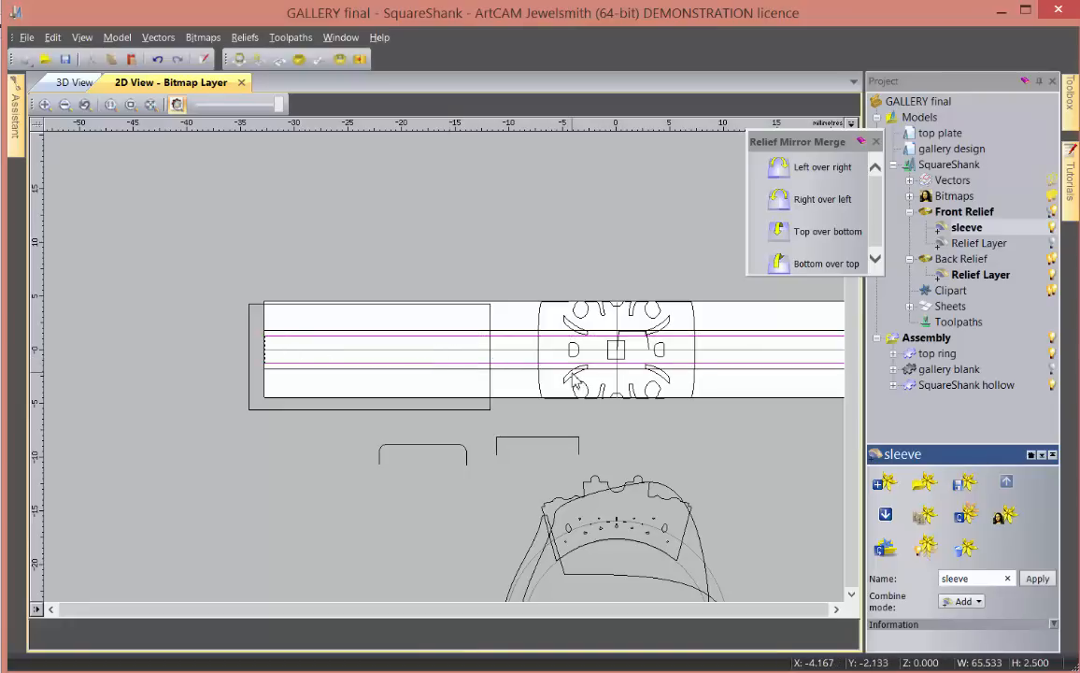
key("j")
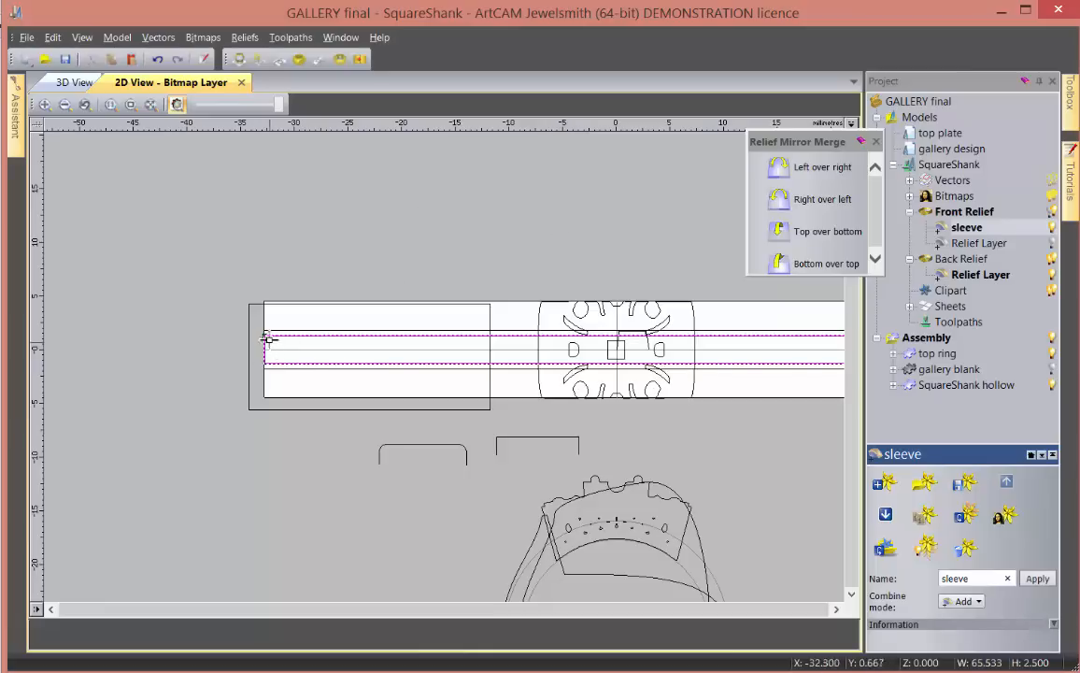
scroll(522, 358, "down", 1)
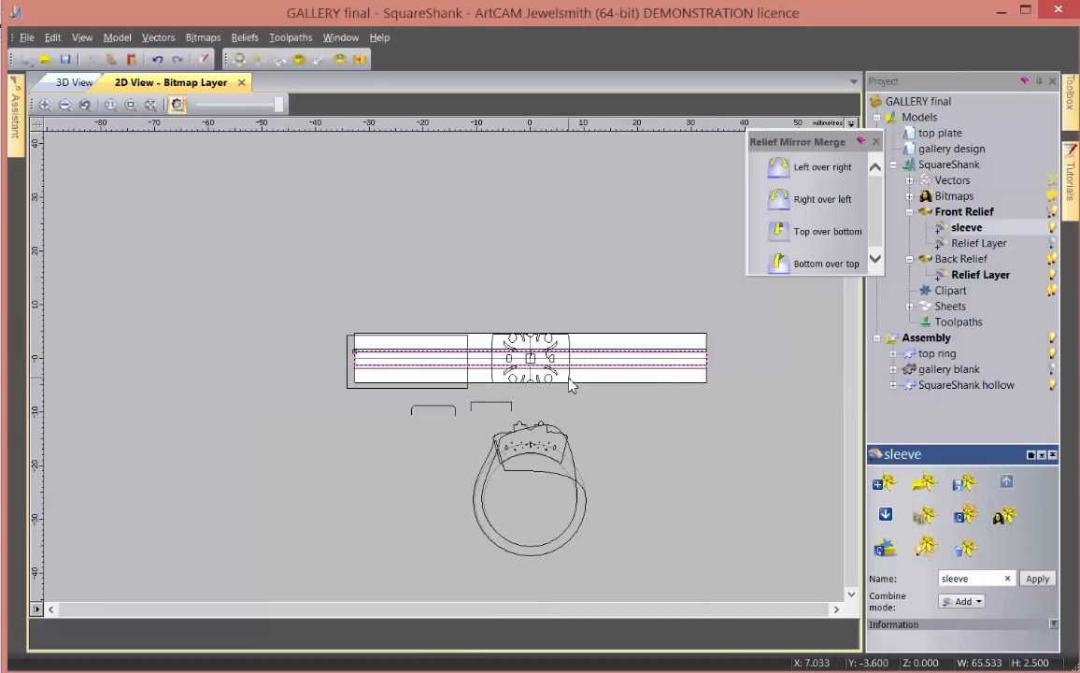
- Give the closed strip vector a plane shape with a 1 mm start height and check it on the ring in 3D
key("F12")
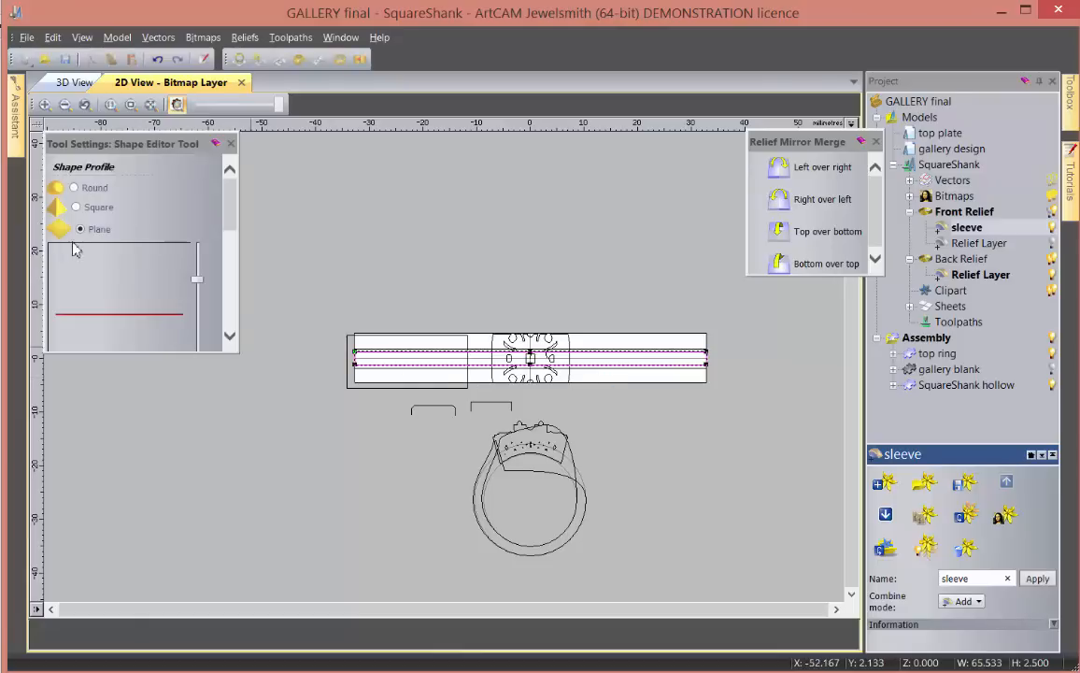
left_click(67, 83)
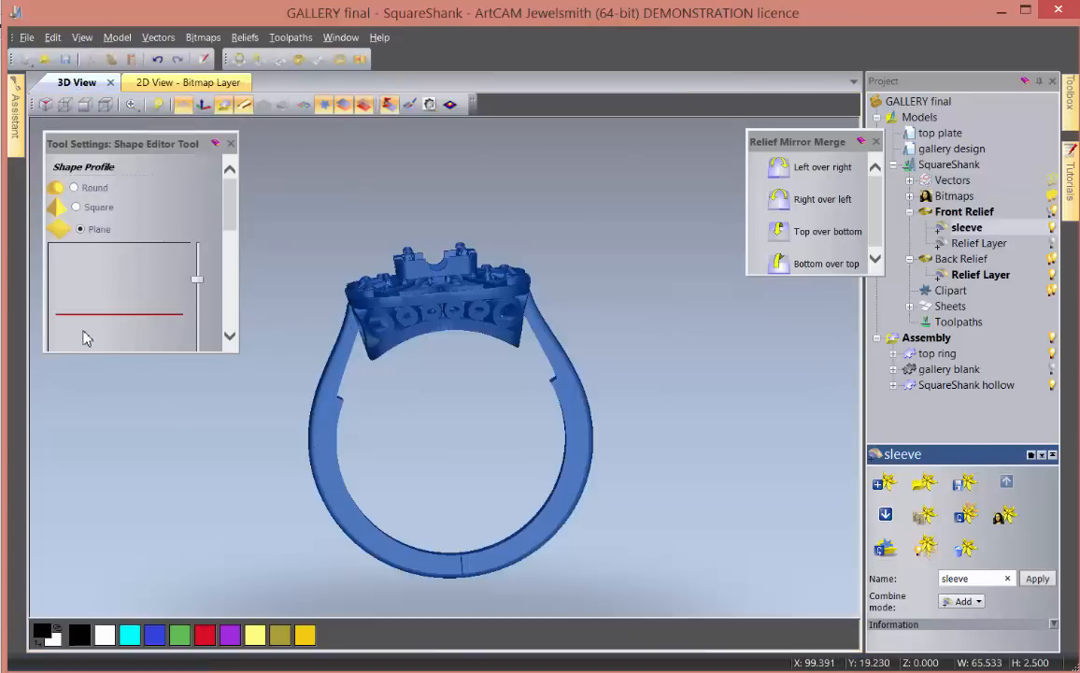
left_click(231, 144)
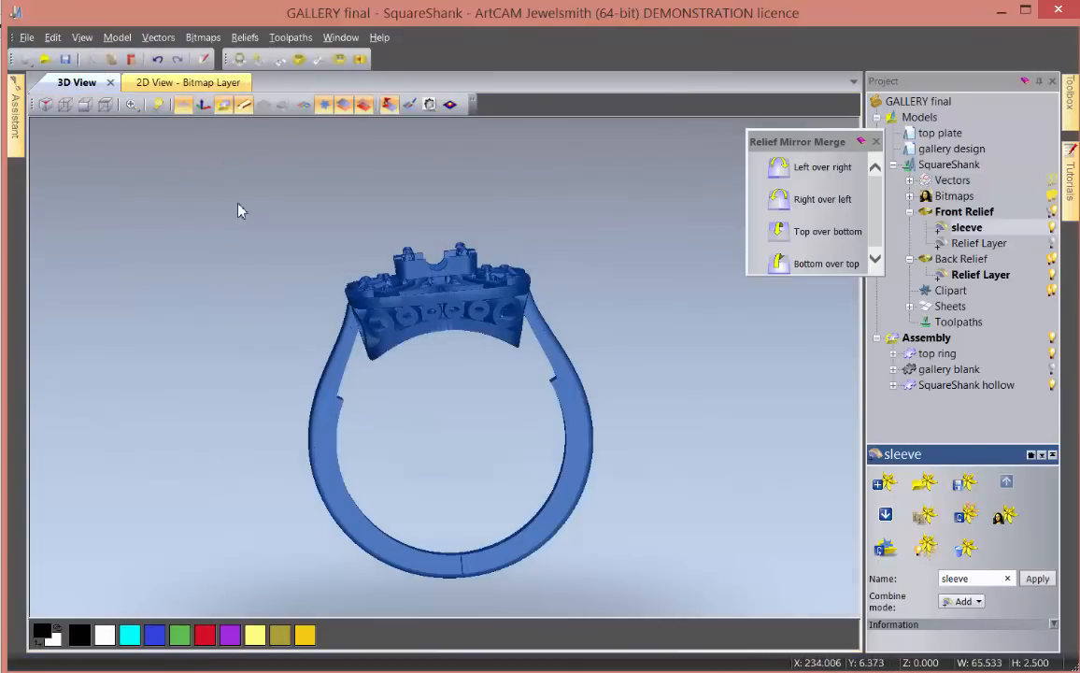
key("F12")
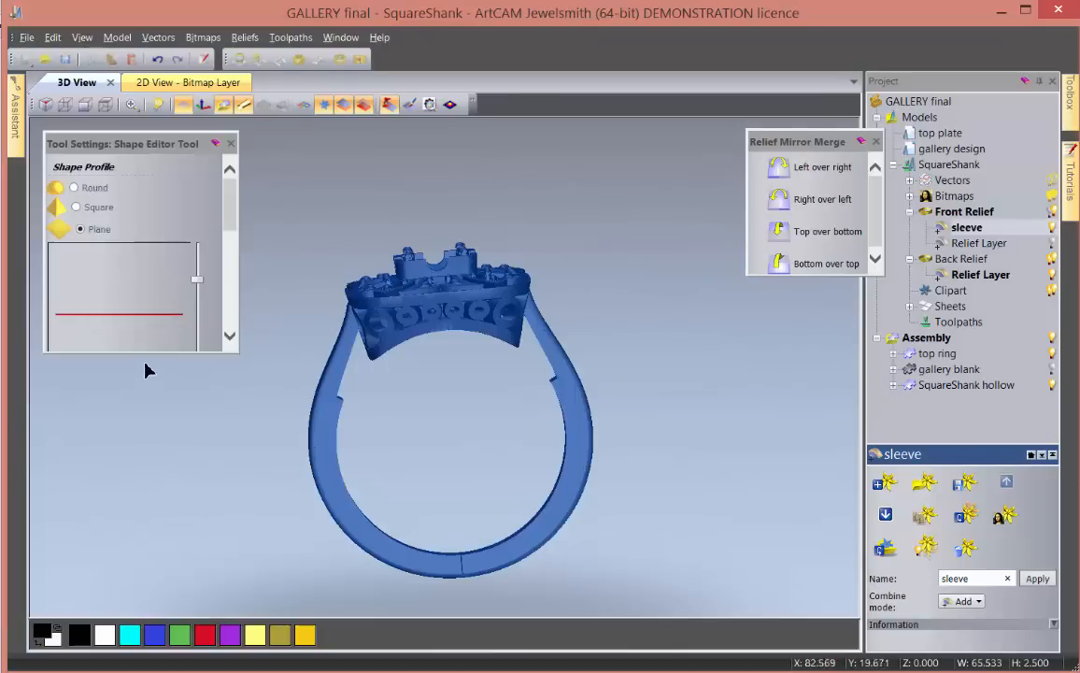
left_click_drag(150, 357, 158, 562)
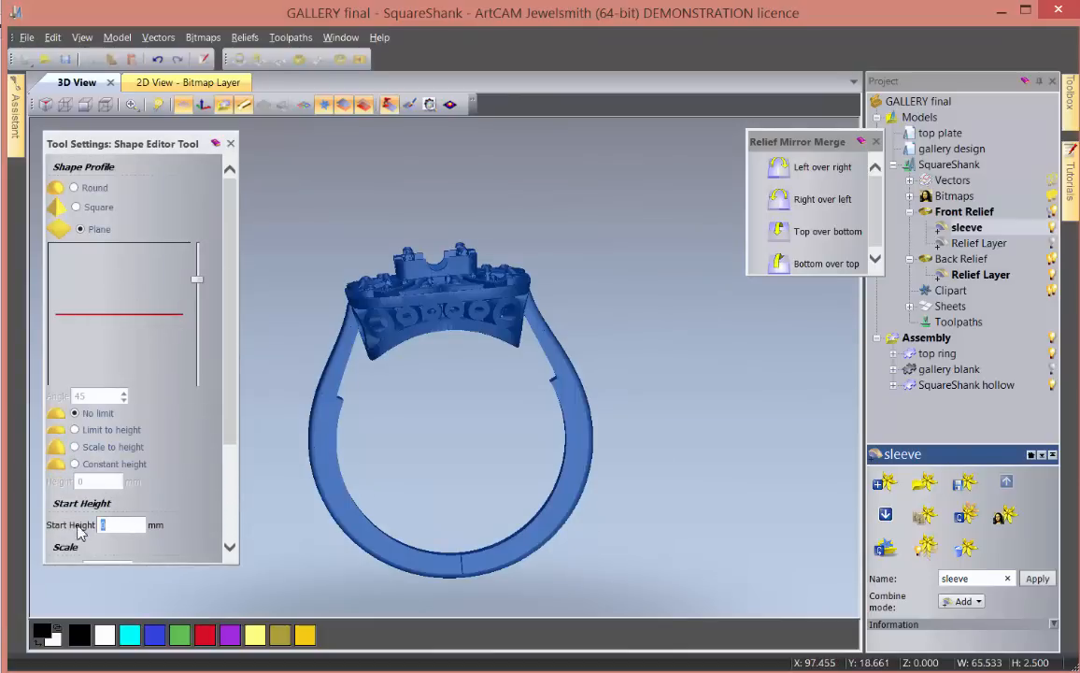
type("1")
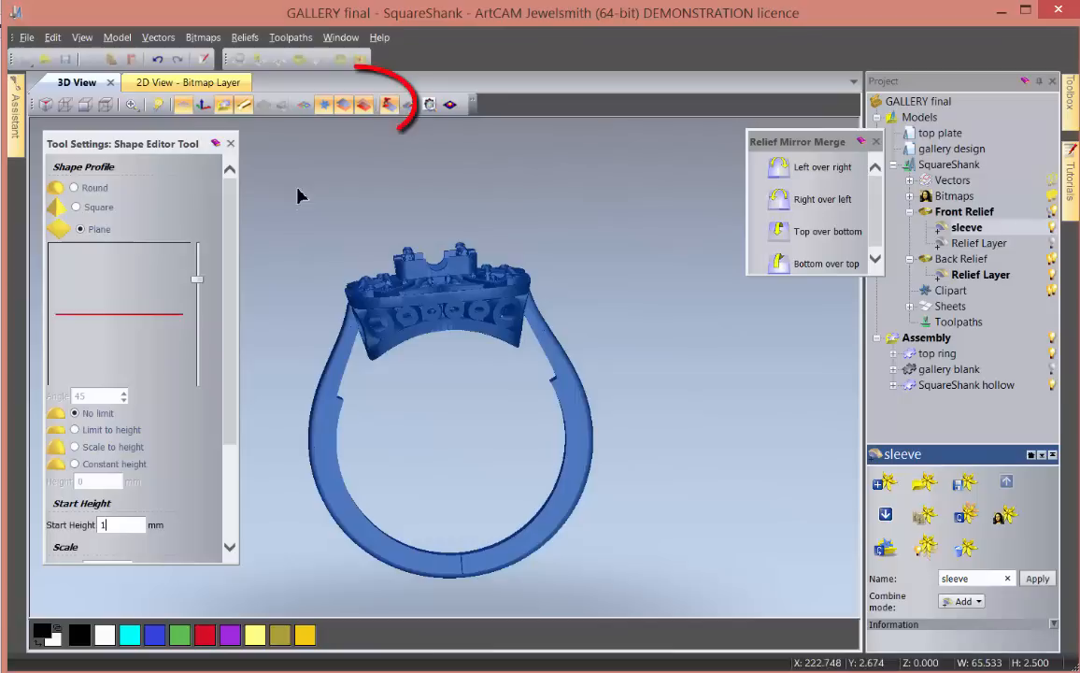
left_click(326, 104)
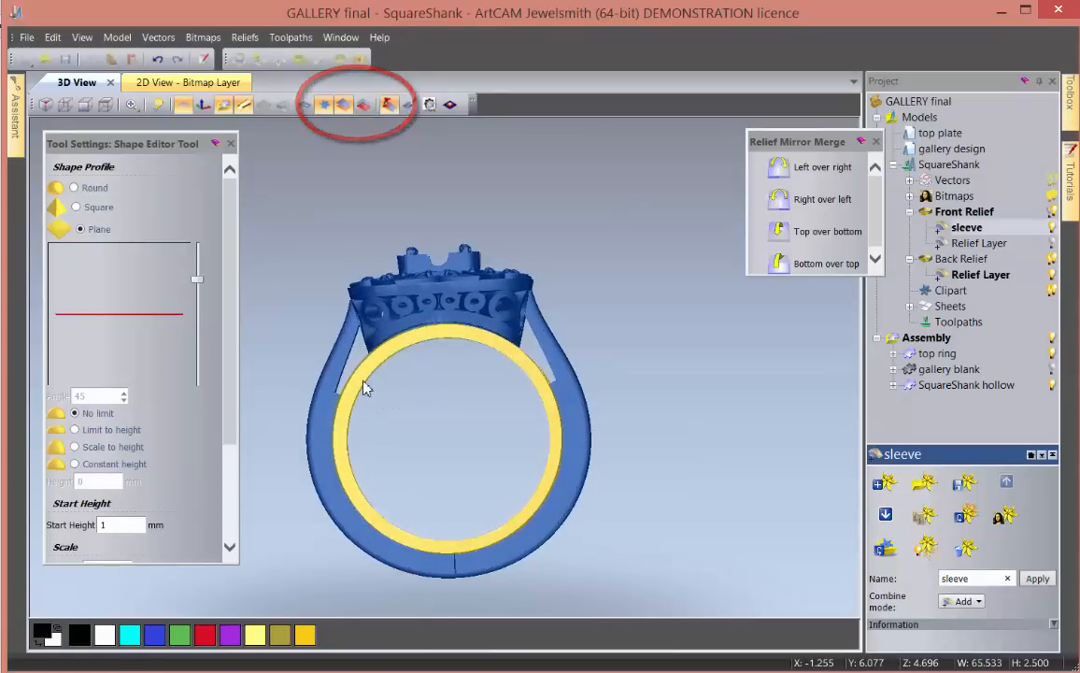
scroll(379, 373, "up", 3)
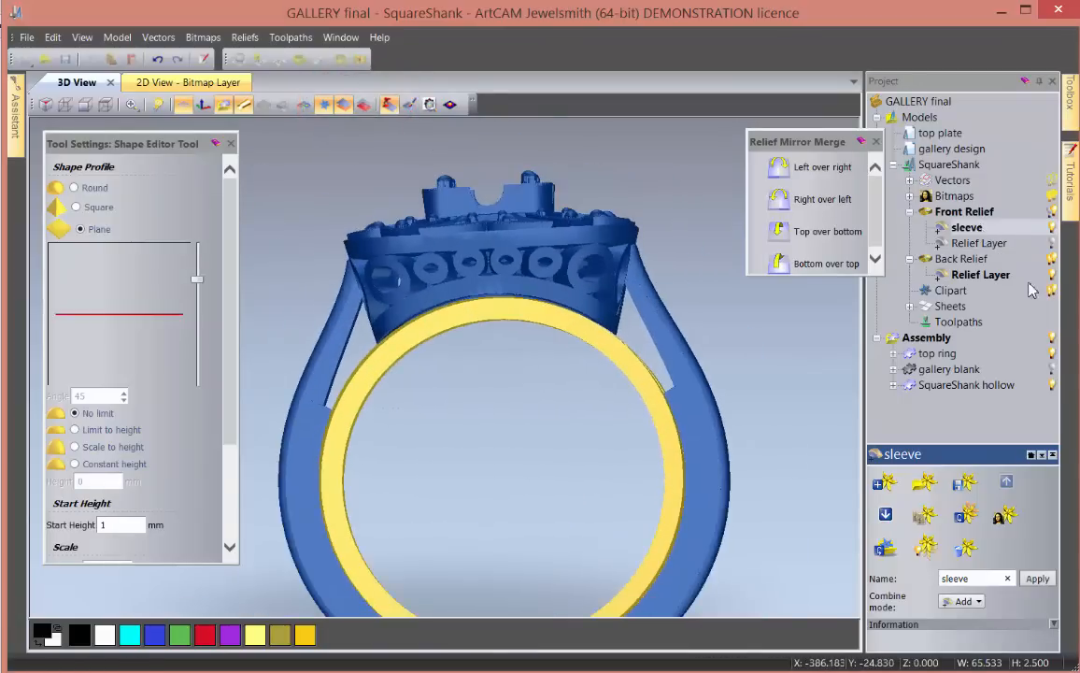
- Switch the strip shape's relief combine mode to Add and inspect the sleeve inside the ring in 3D
left_click(182, 83)
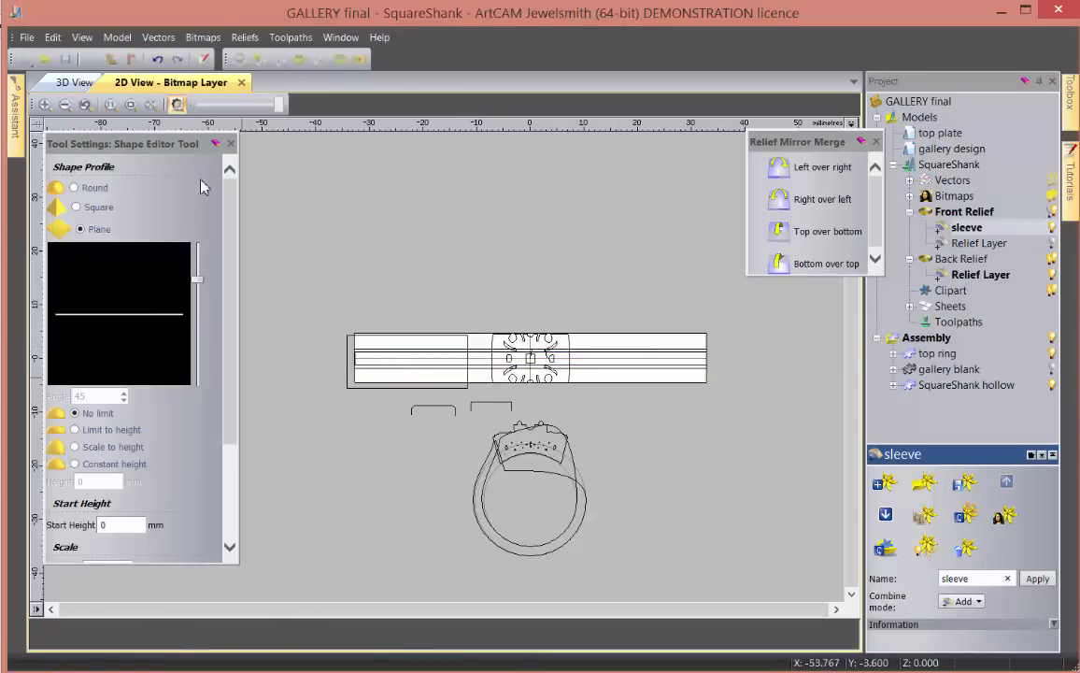
left_click(229, 144)
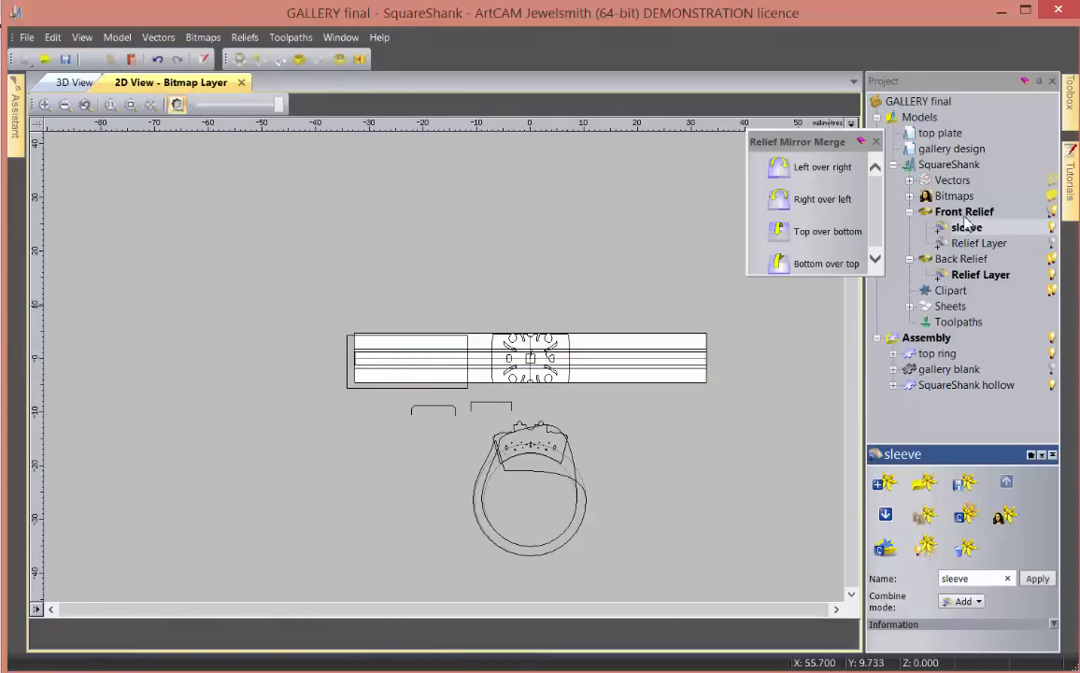
left_click(412, 354)
key("F12")
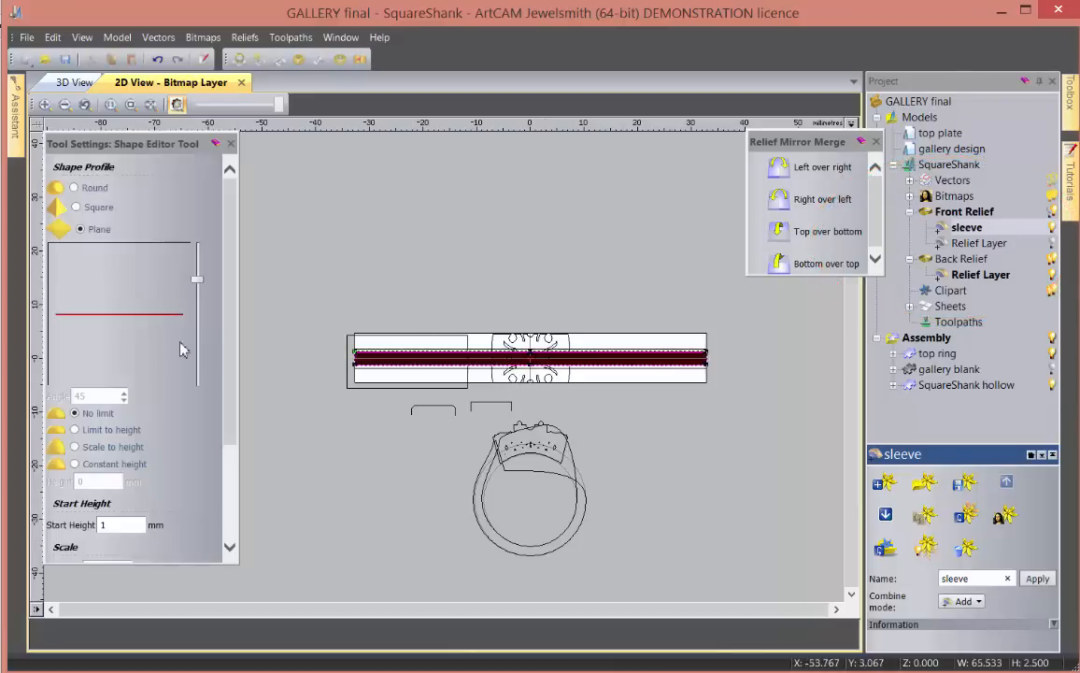
scroll(218, 360, "down", 3)
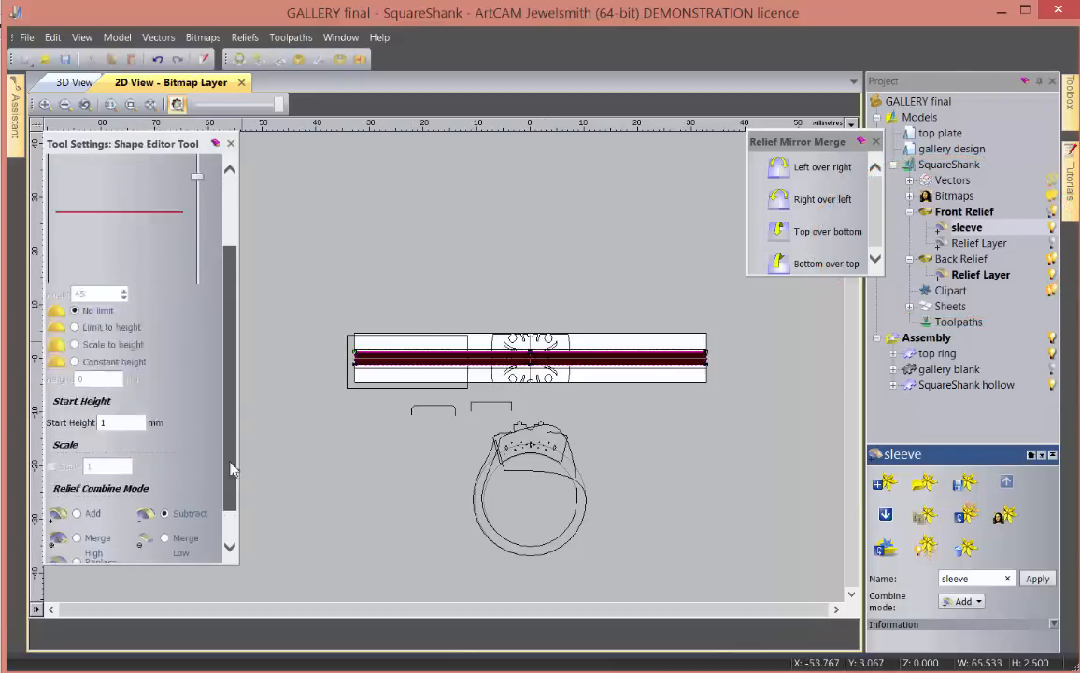
left_click(77, 472)
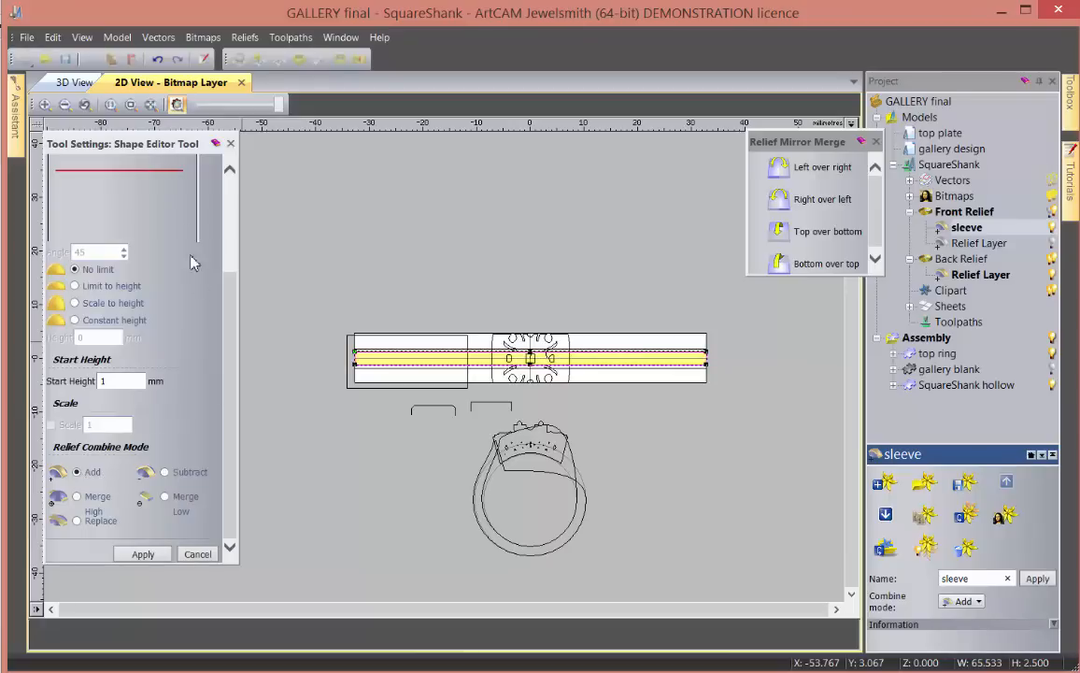
left_click(56, 84)
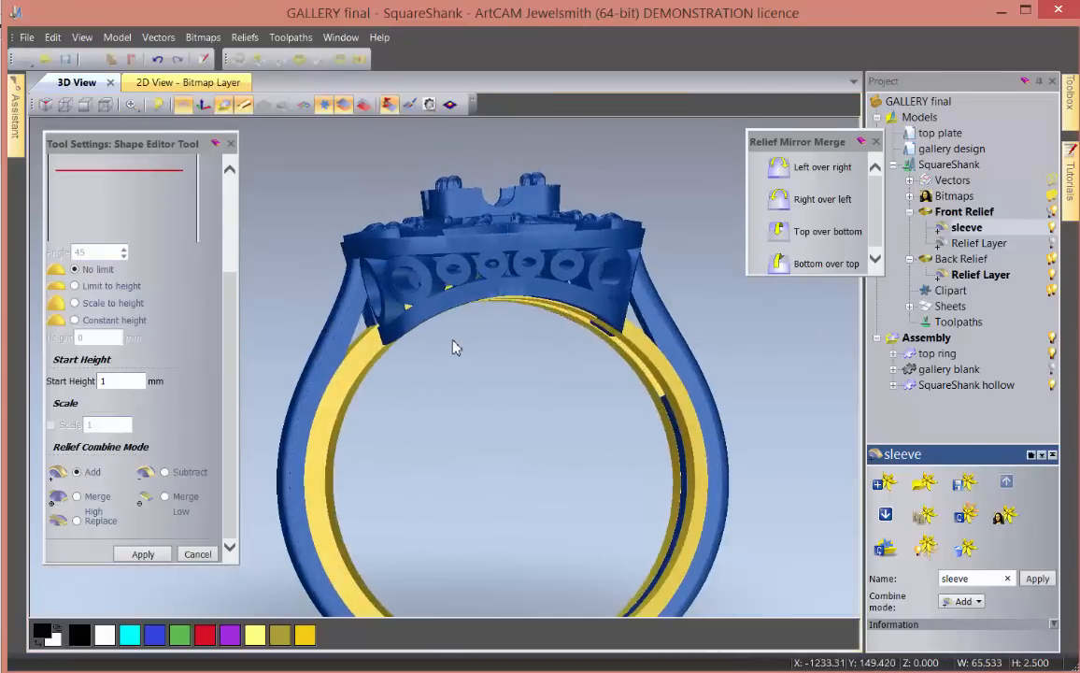
left_click_drag(455, 347, 394, 361)
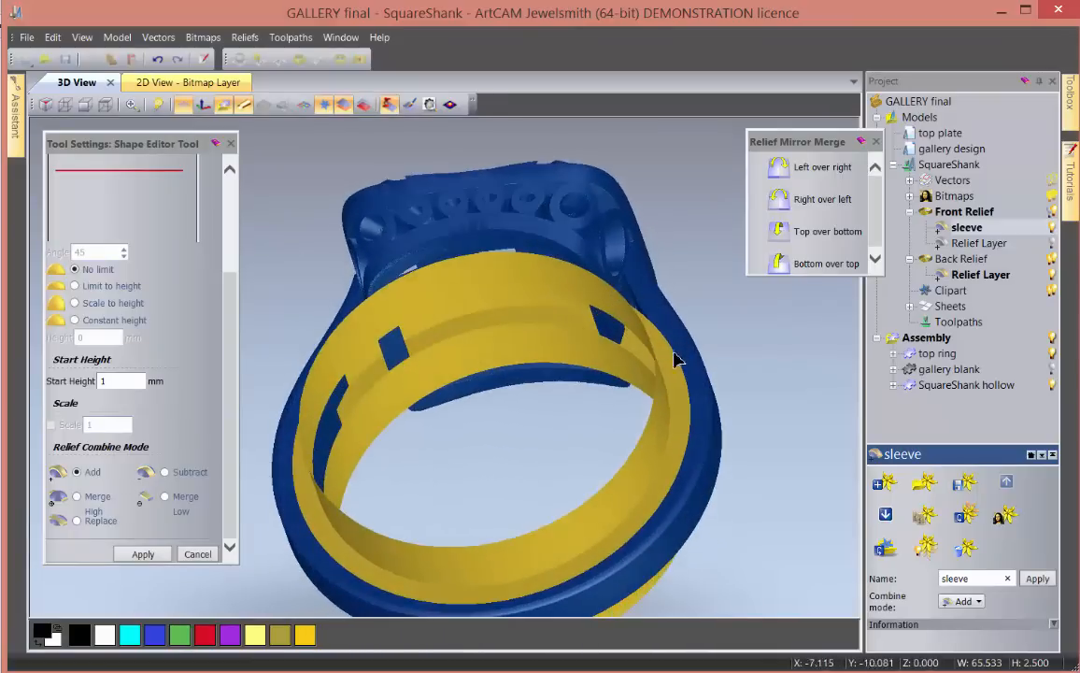
left_click_drag(564, 340, 589, 492)
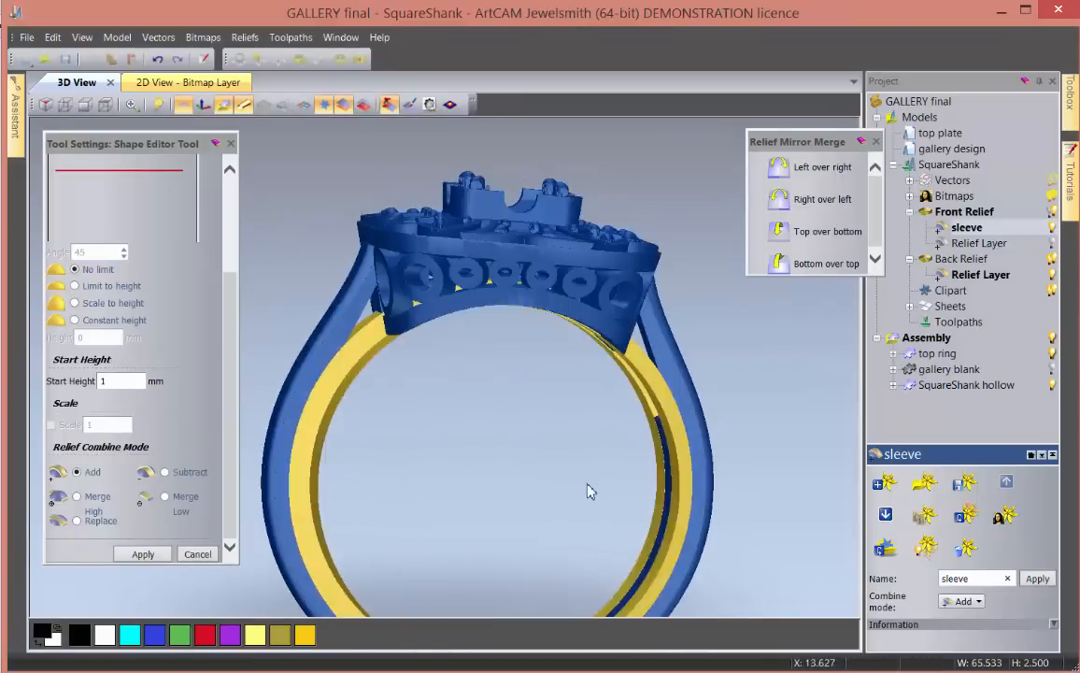
- Reselect the closed strip vector and apply its 1 mm plane shape to the sleeve layer
left_click(192, 82)
left_click(231, 144)
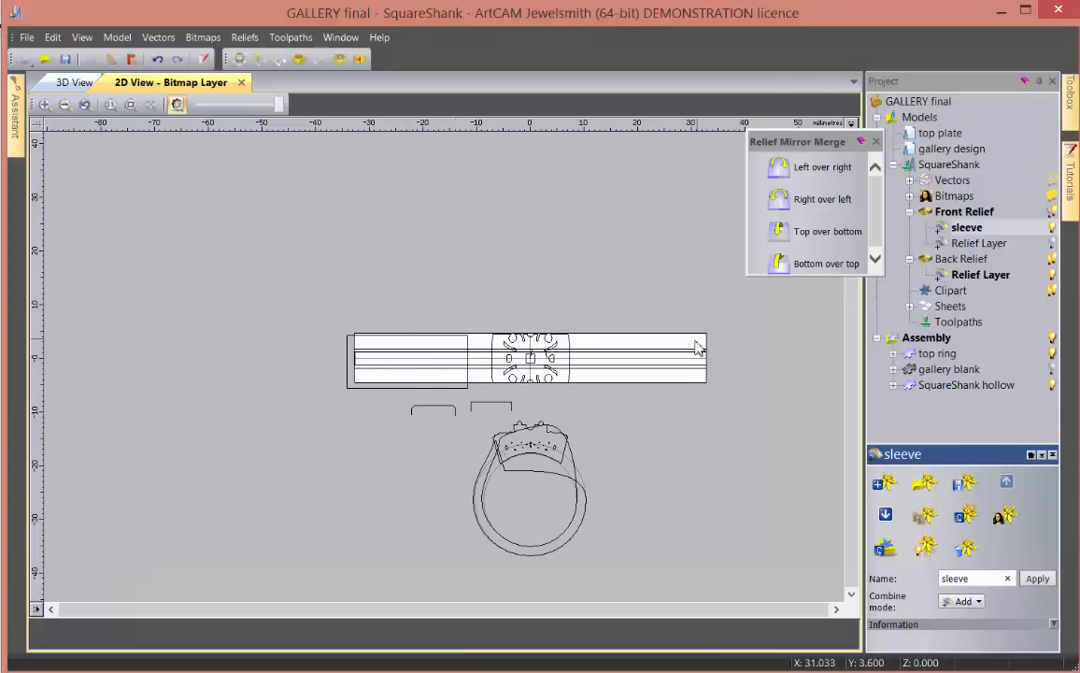
left_click(675, 360)
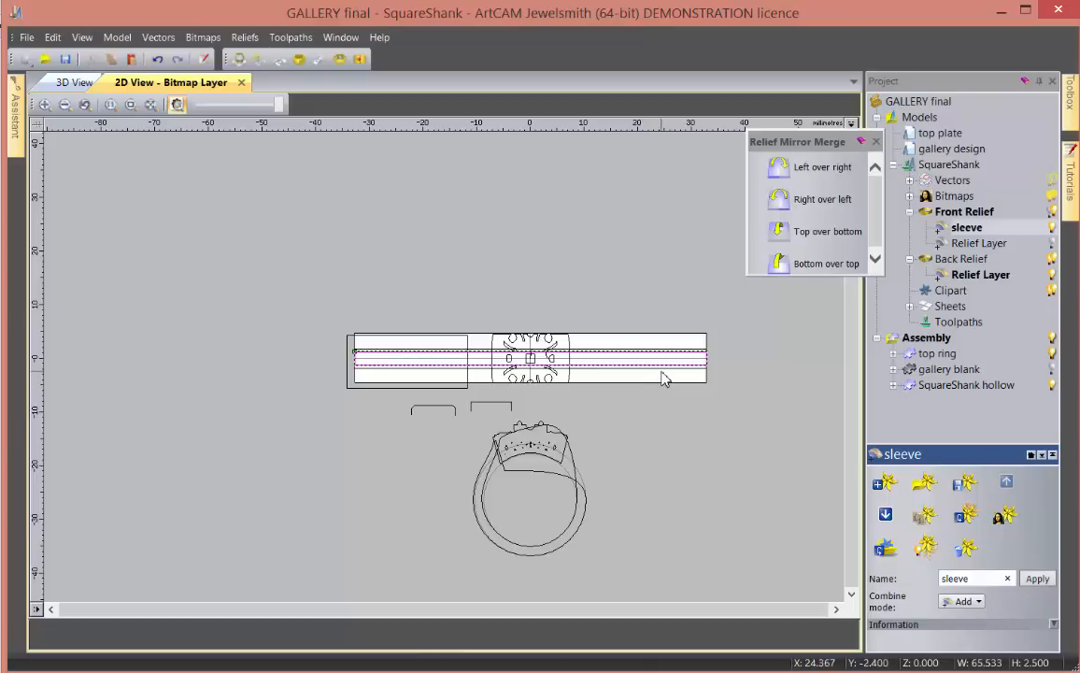
key("F12")
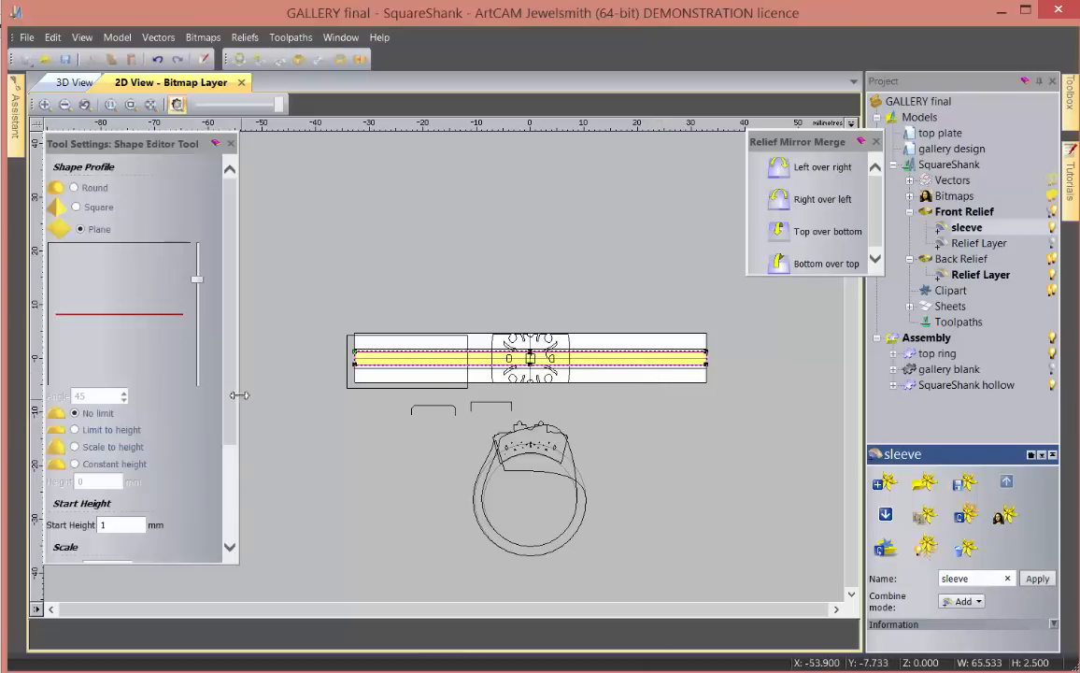
scroll(239, 396, "down", 5)
left_click(213, 554)
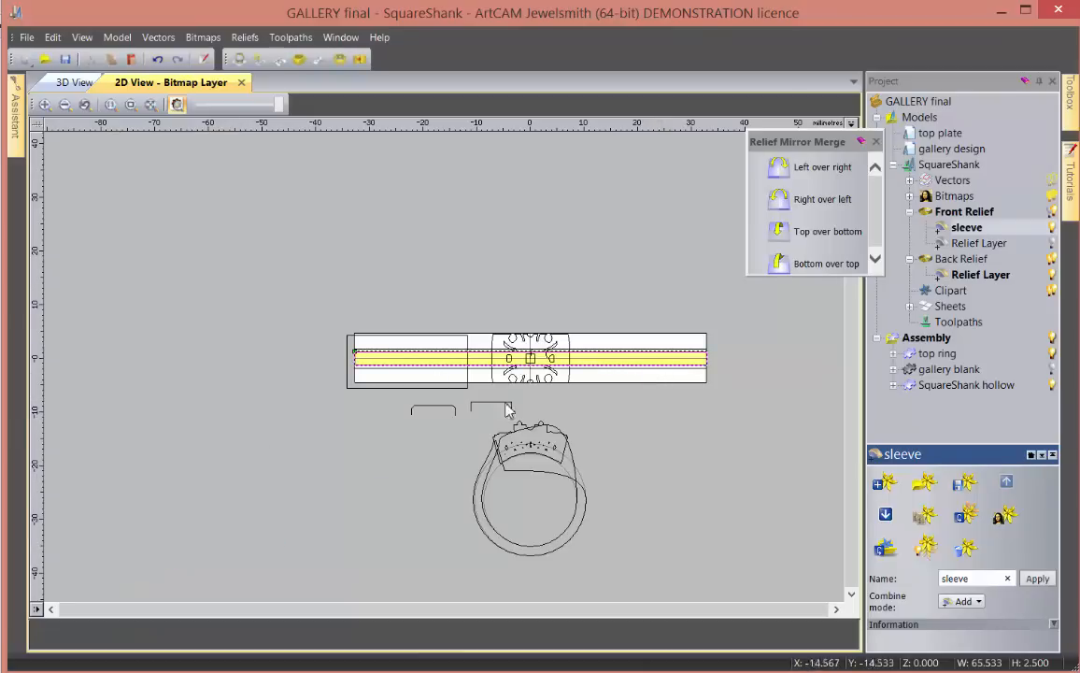
- Draw a rectangle about 11.9 by 5.7 mm centred on the origin over the gallery outline
scroll(501, 349, "up", 2)
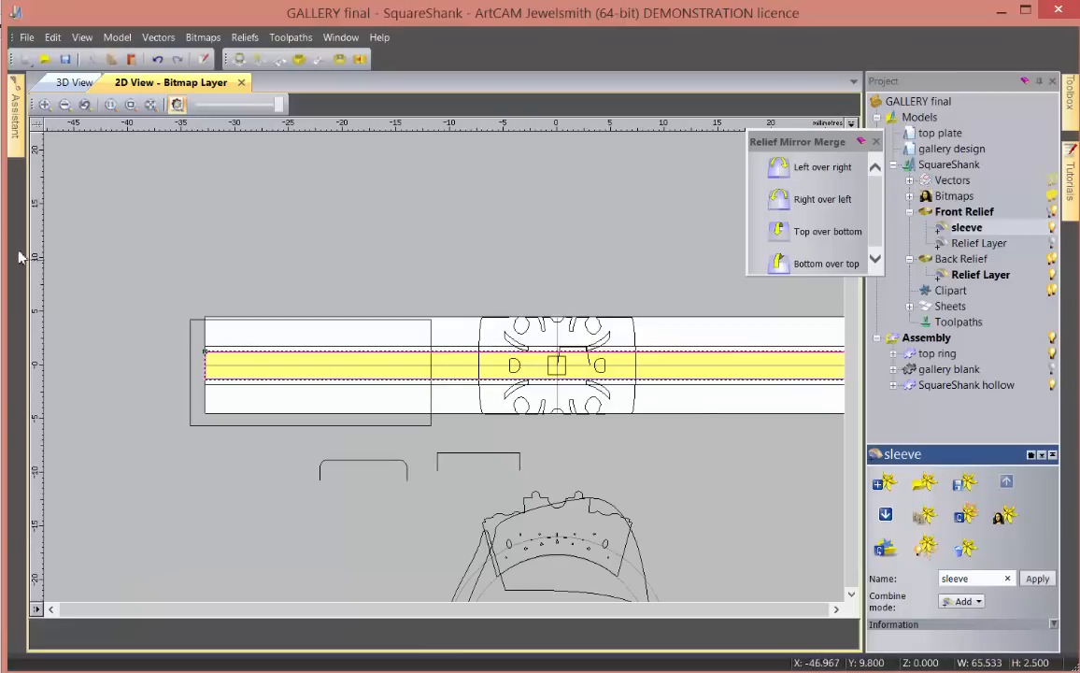
mouse_move(15, 144)
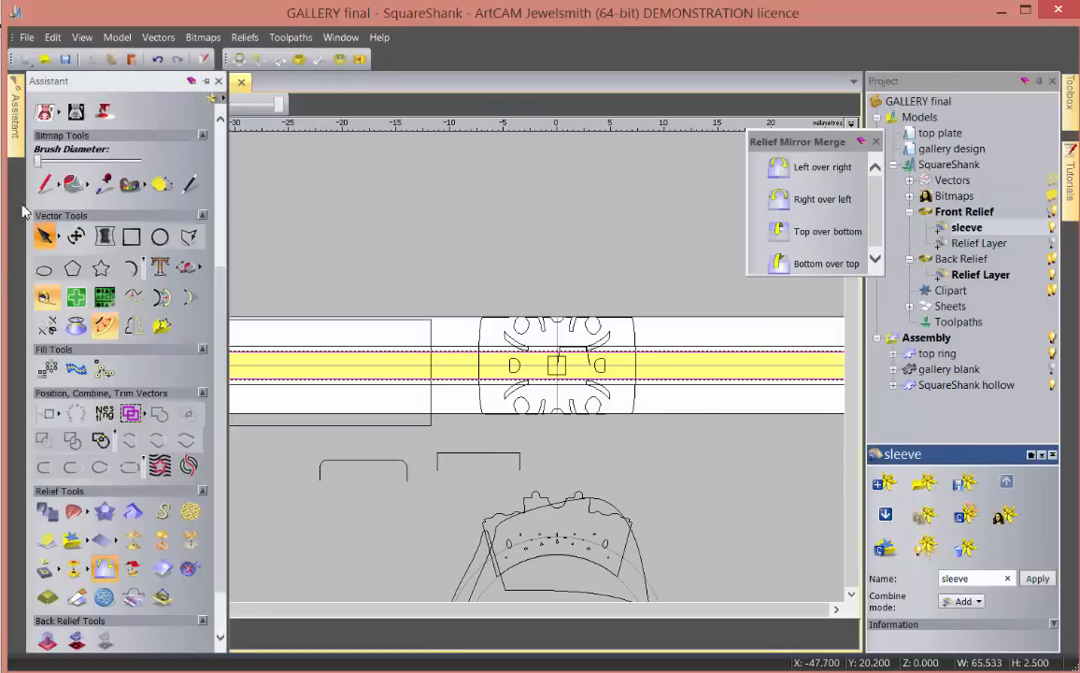
left_click(125, 227)
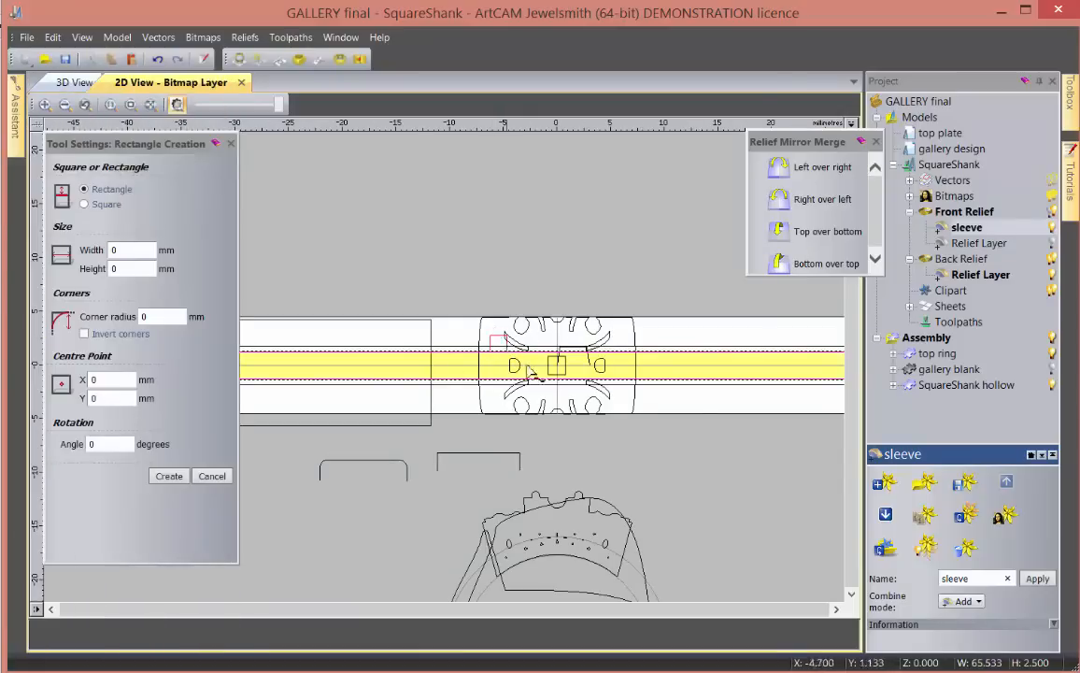
left_click_drag(557, 365, 617, 396)
key("Escape")
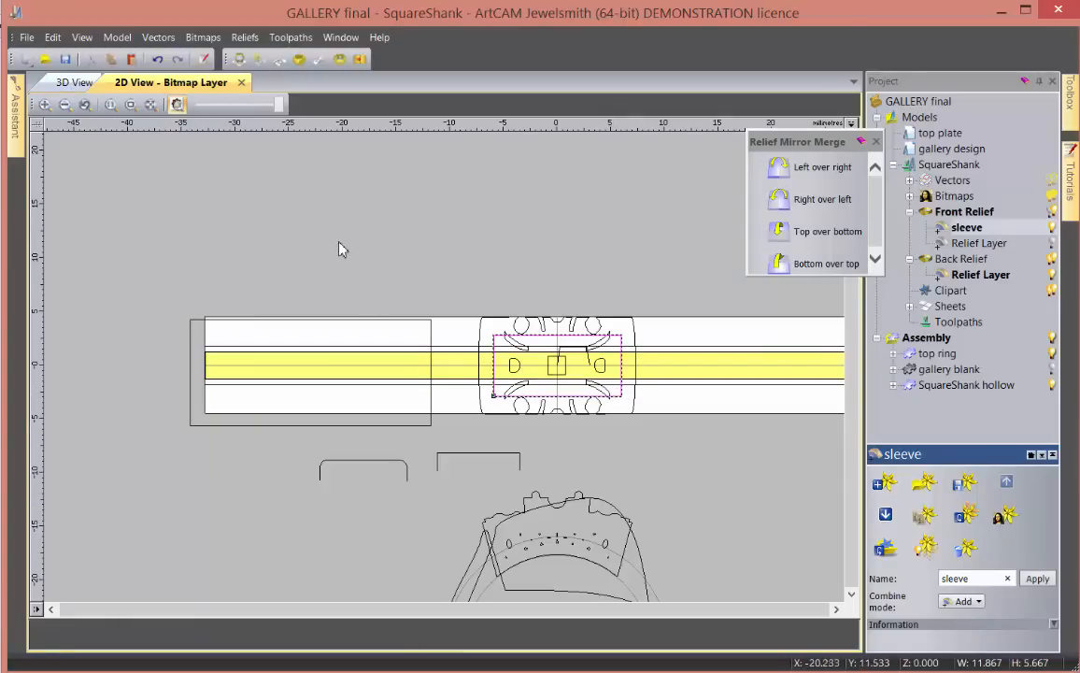
- Give the rectangle a square shape profile with an angle of -76 and check it on the ring in 3D
key("F12")
left_click(75, 82)
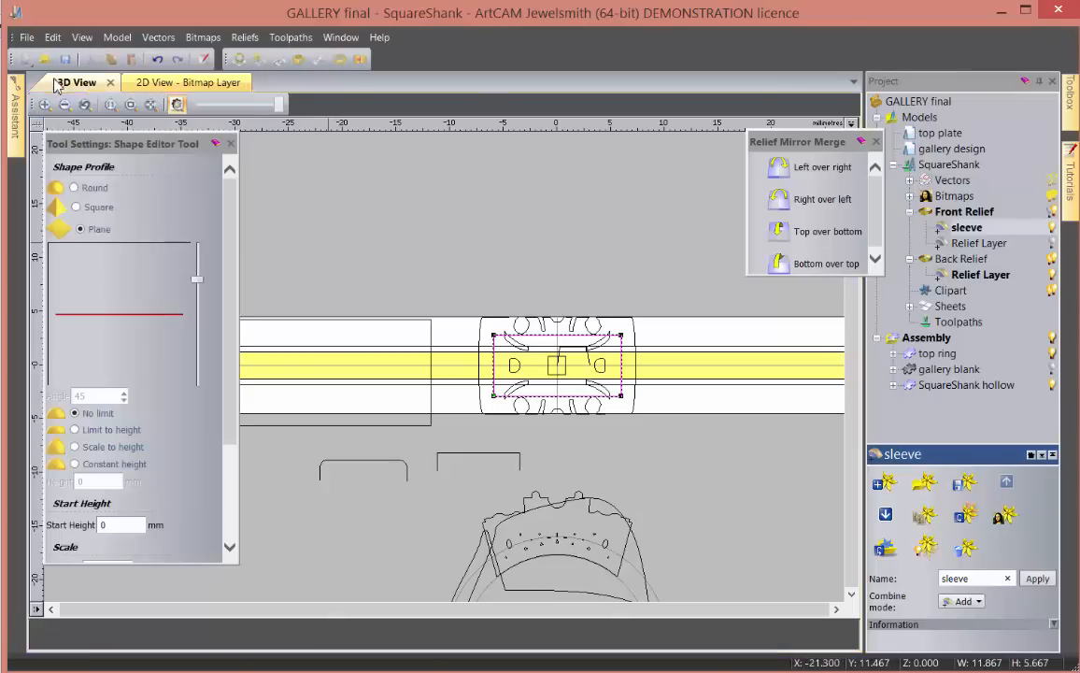
left_click_drag(478, 364, 436, 294)
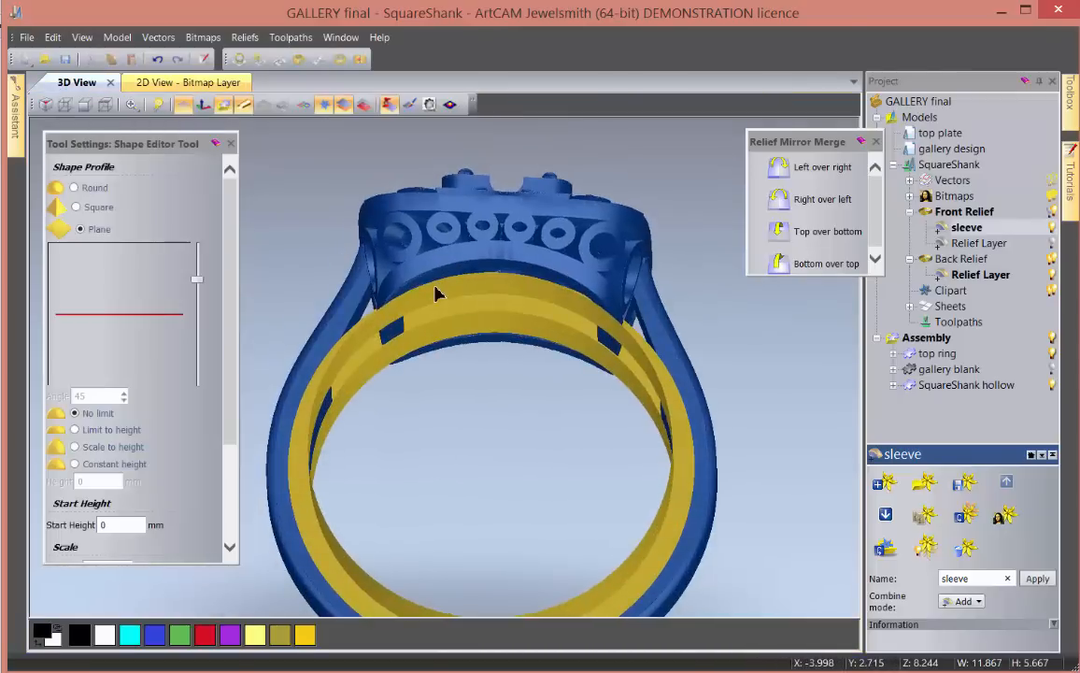
left_click(75, 206)
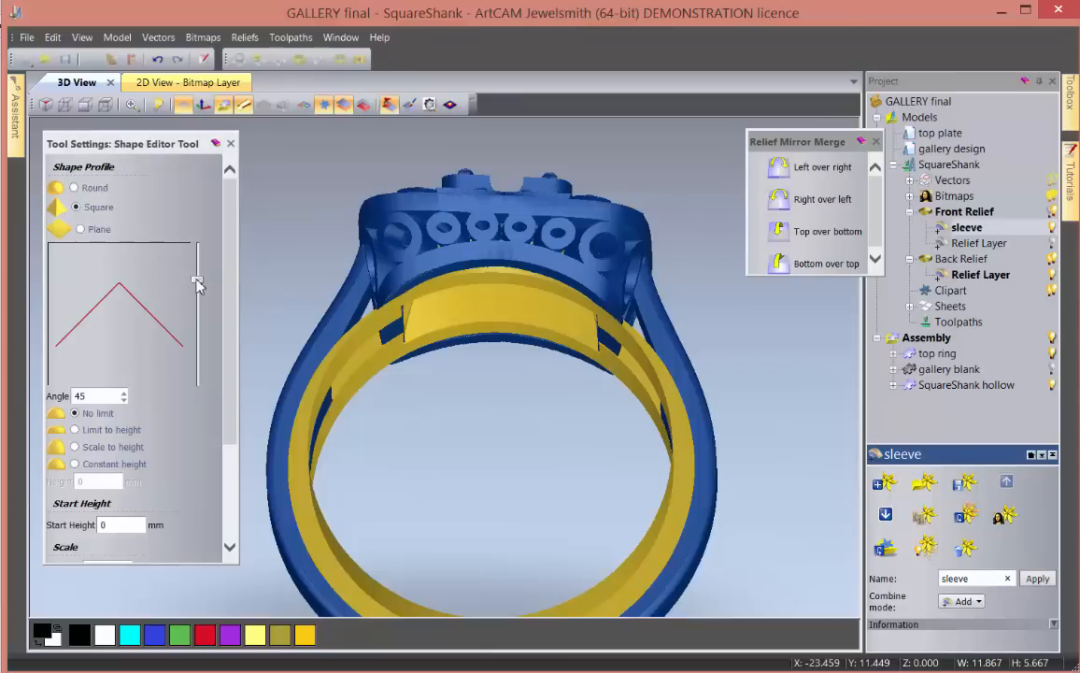
left_click_drag(197, 284, 197, 375)
left_click_drag(504, 364, 530, 395)
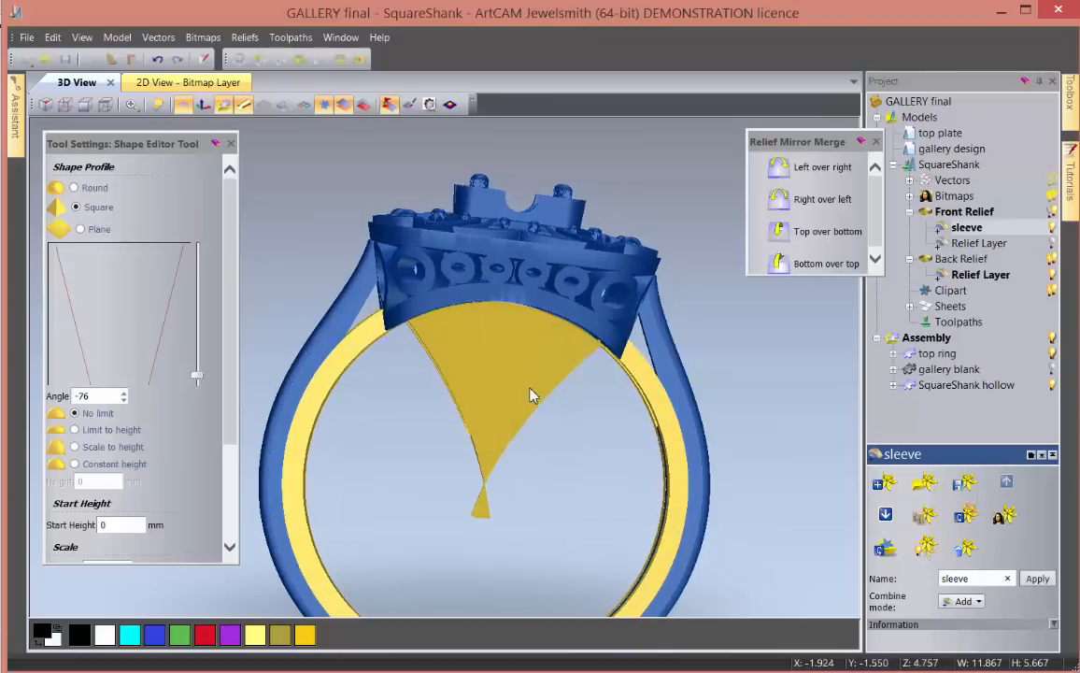
left_click_drag(759, 338, 410, 311)
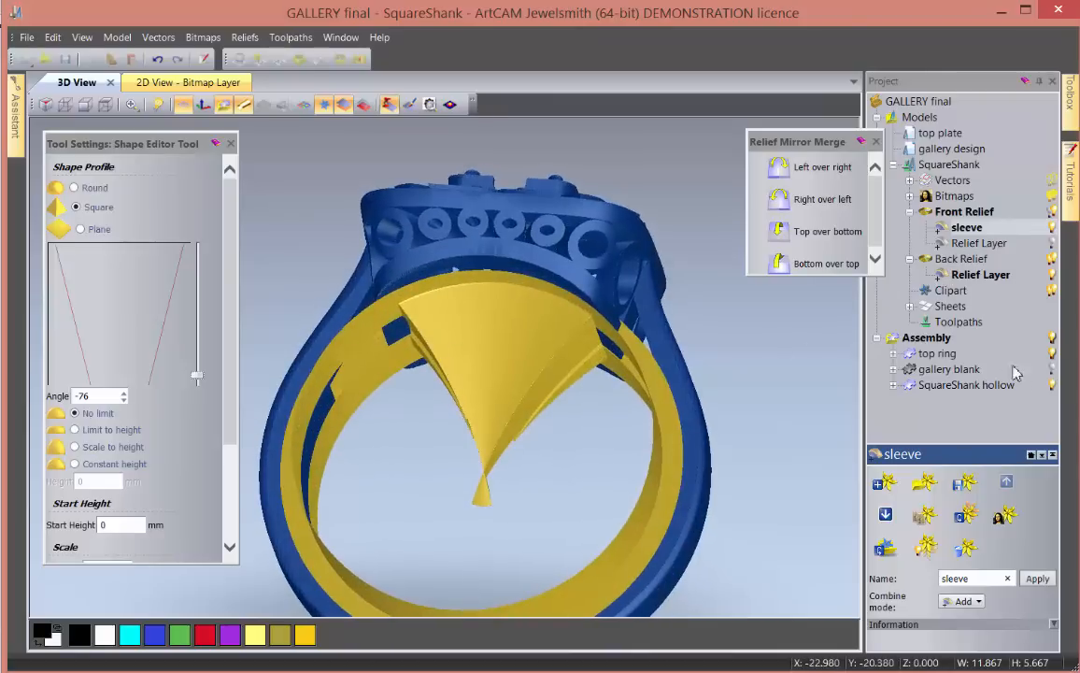
- Hide the assembly, limit the rectangle's shape to a 1 mm height and apply it to the sleeve in Add mode
left_click(1052, 339)
left_click_drag(429, 342, 480, 480)
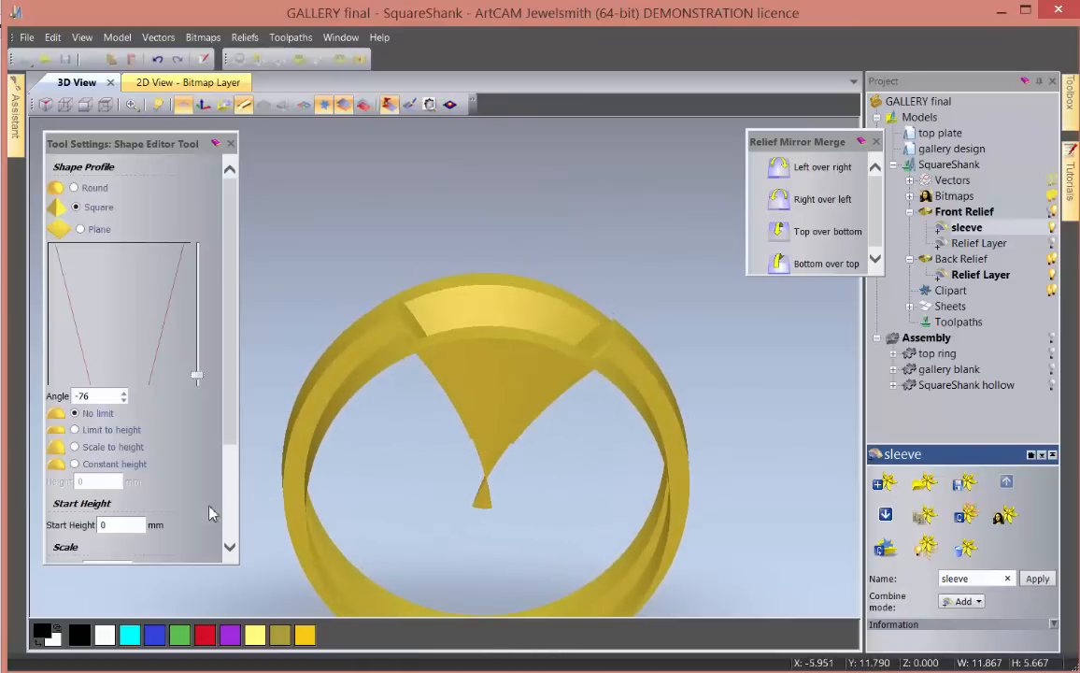
left_click(74, 430)
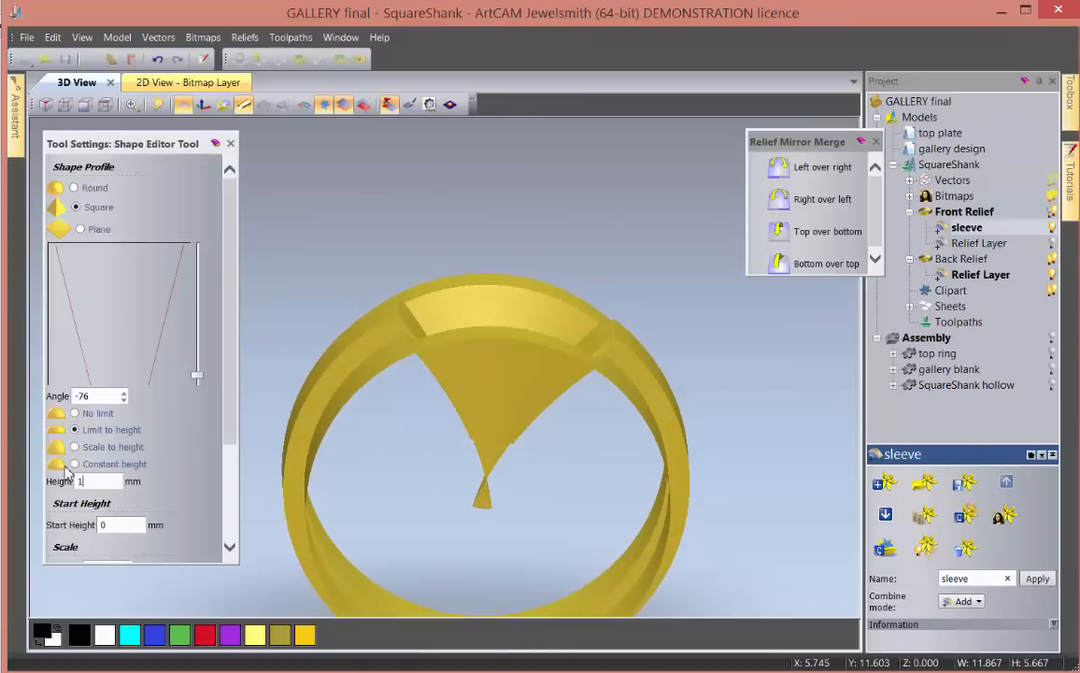
left_click_drag(410, 353, 437, 417)
scroll(229, 467, "down", 3)
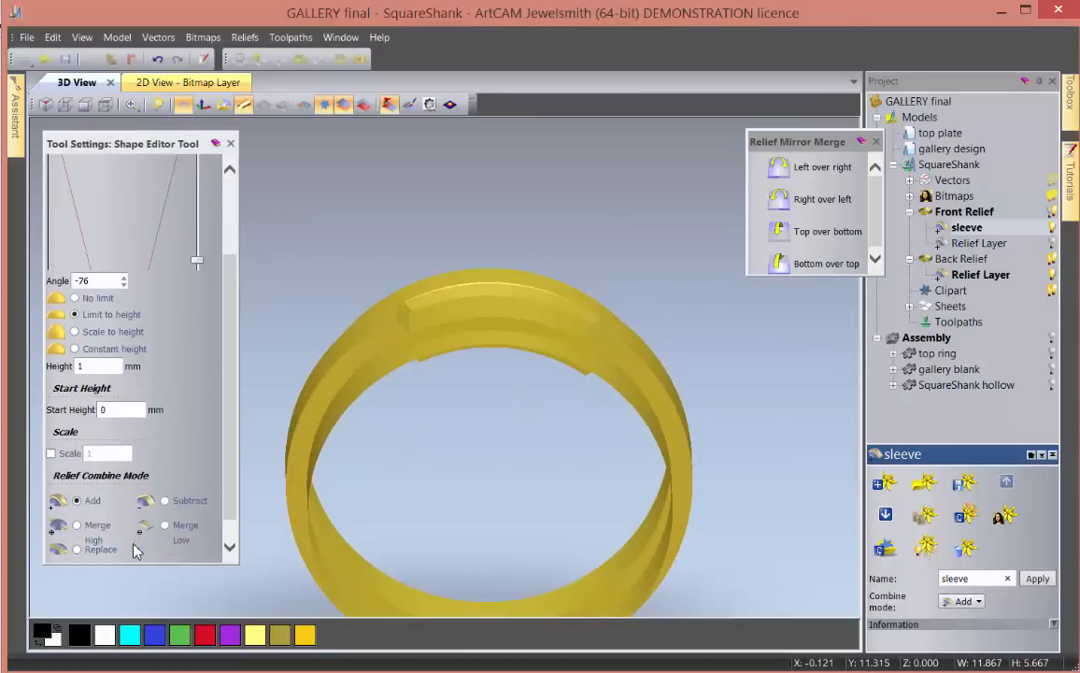
scroll(223, 470, "down", 2)
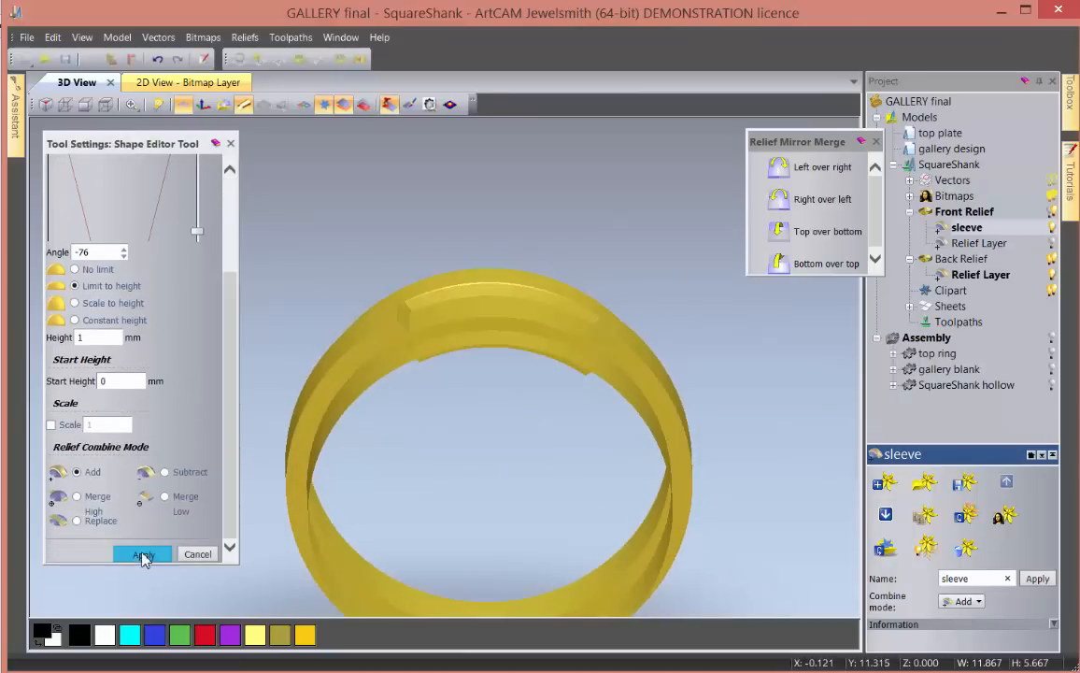
left_click(141, 552)
left_click(198, 552)
left_click_drag(341, 452, 375, 342)
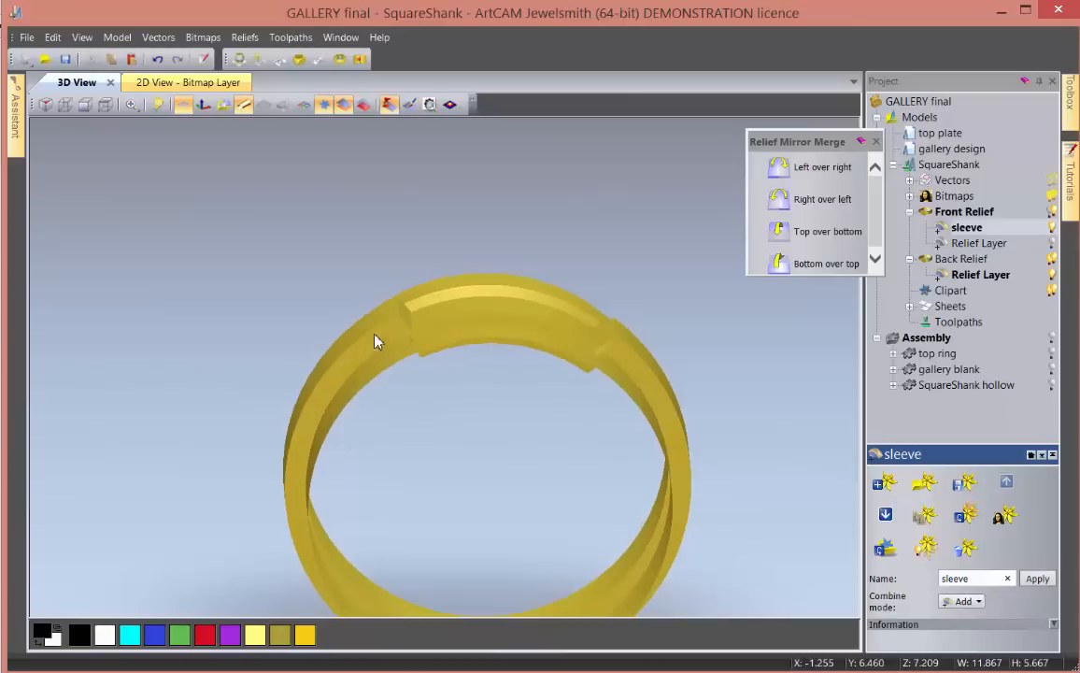
mouse_move(493, 458)
left_mouse_down()
mouse_move(491, 567)
mouse_move(497, 448)
left_mouse_up()
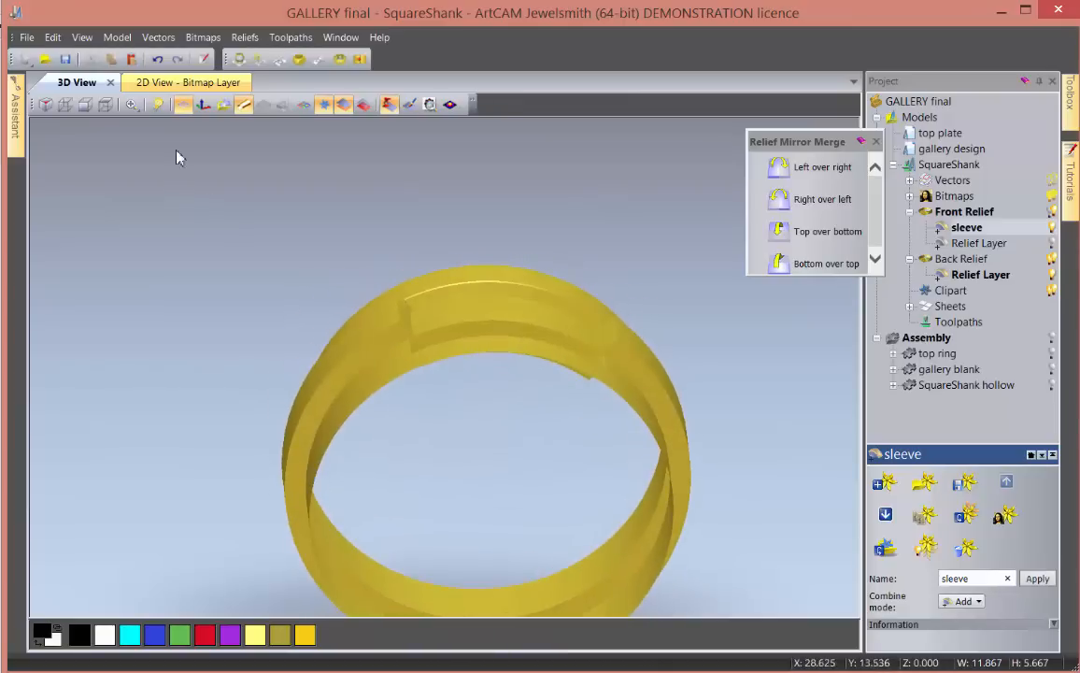
- Apply a plane shape with 0 mm start height to the rectangle on the sleeve layer in Merge High mode
left_click(183, 84)
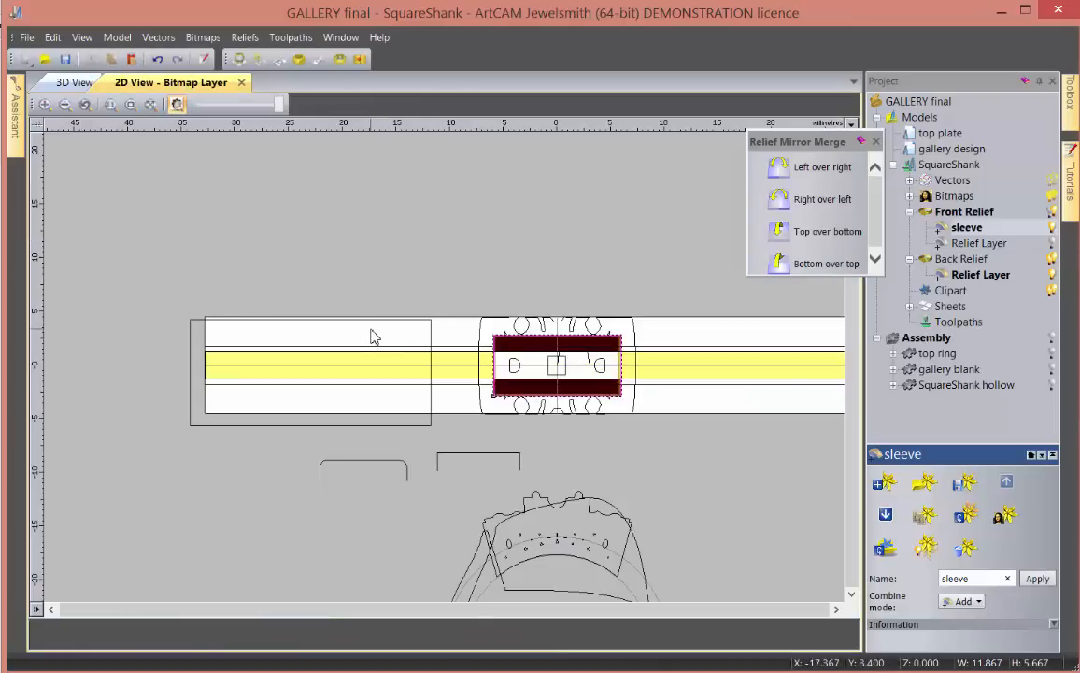
key("F12")
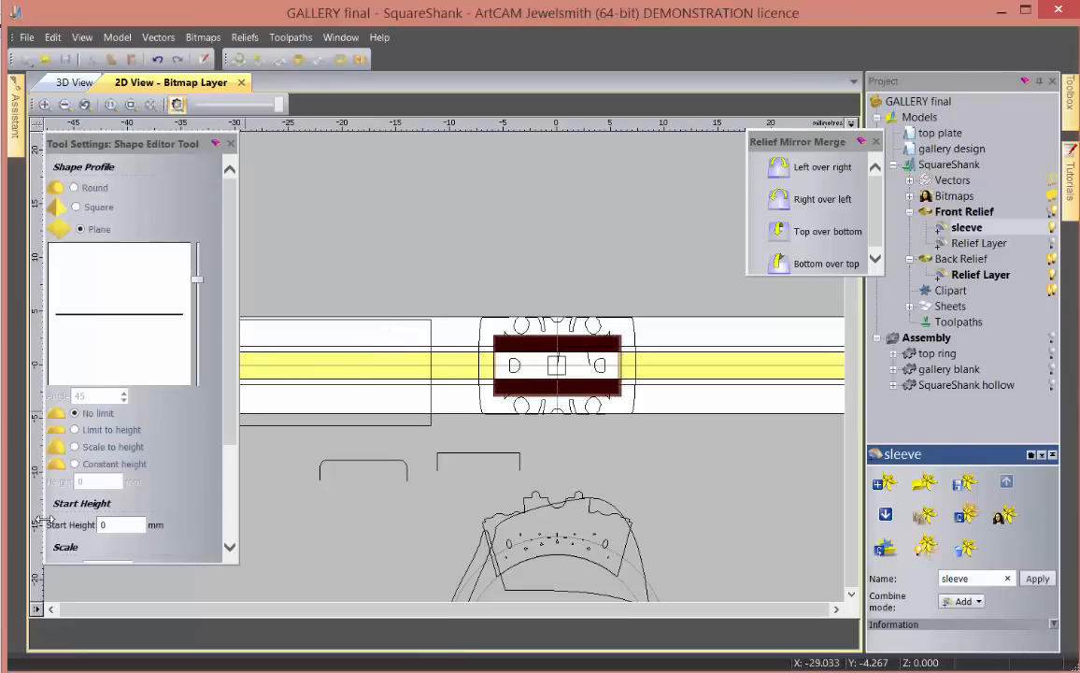
scroll(228, 465, "down", 5)
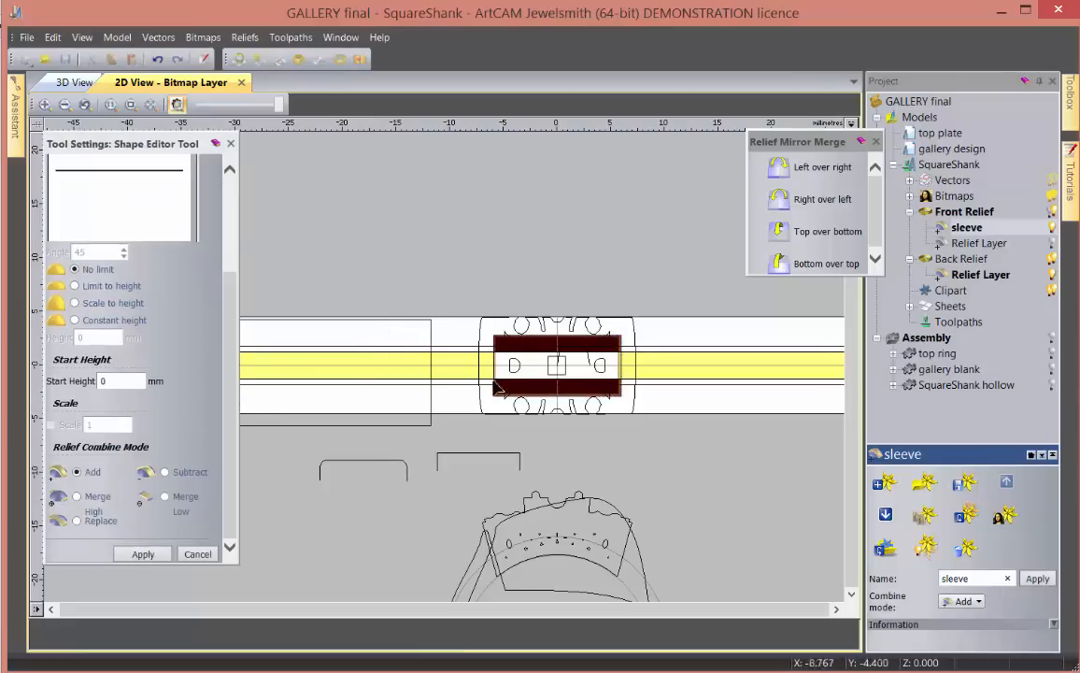
left_click(76, 519)
left_click(143, 553)
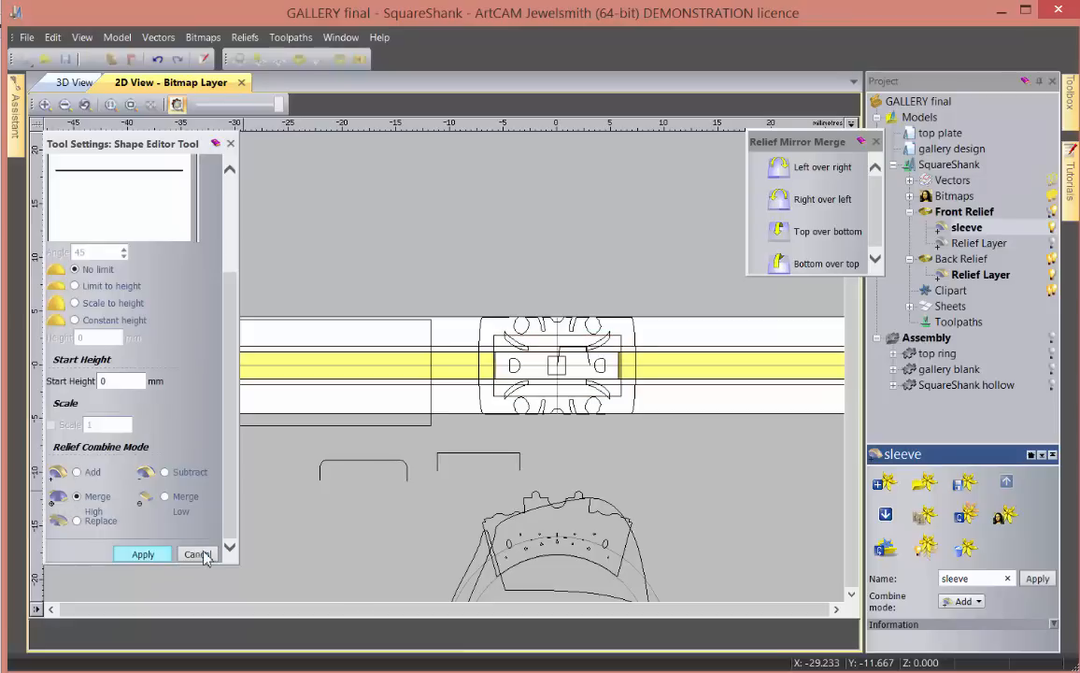
left_click(197, 553)
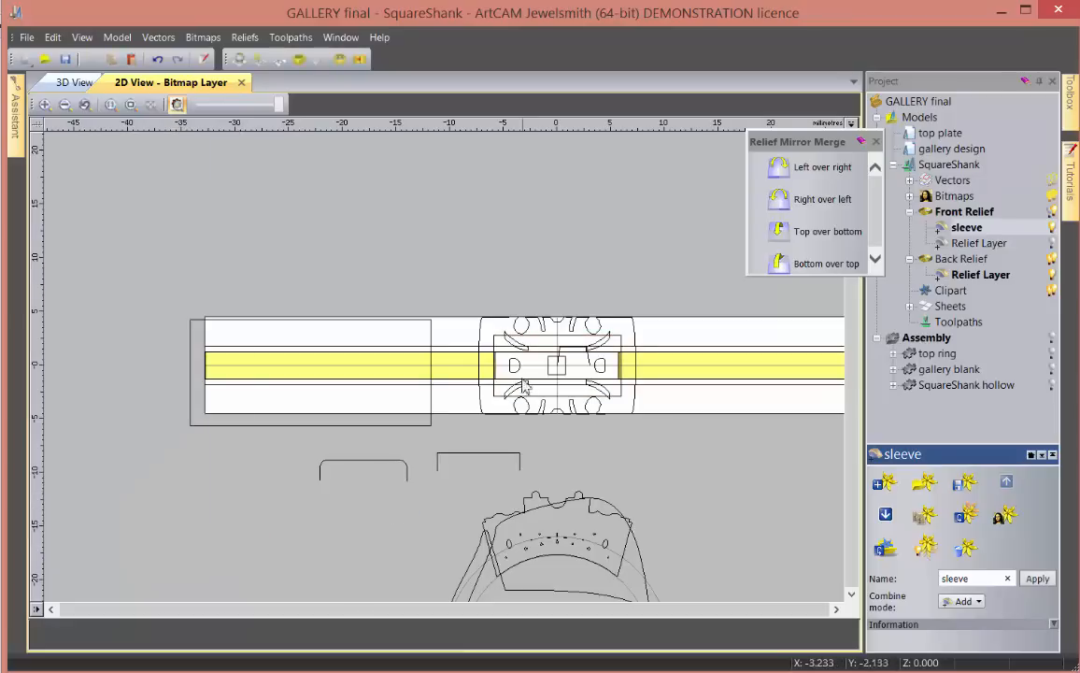
- Examine the sleeve's opening in 3D from several angles and select the large rectangle around the strip's end in 2D
left_click(73, 83)
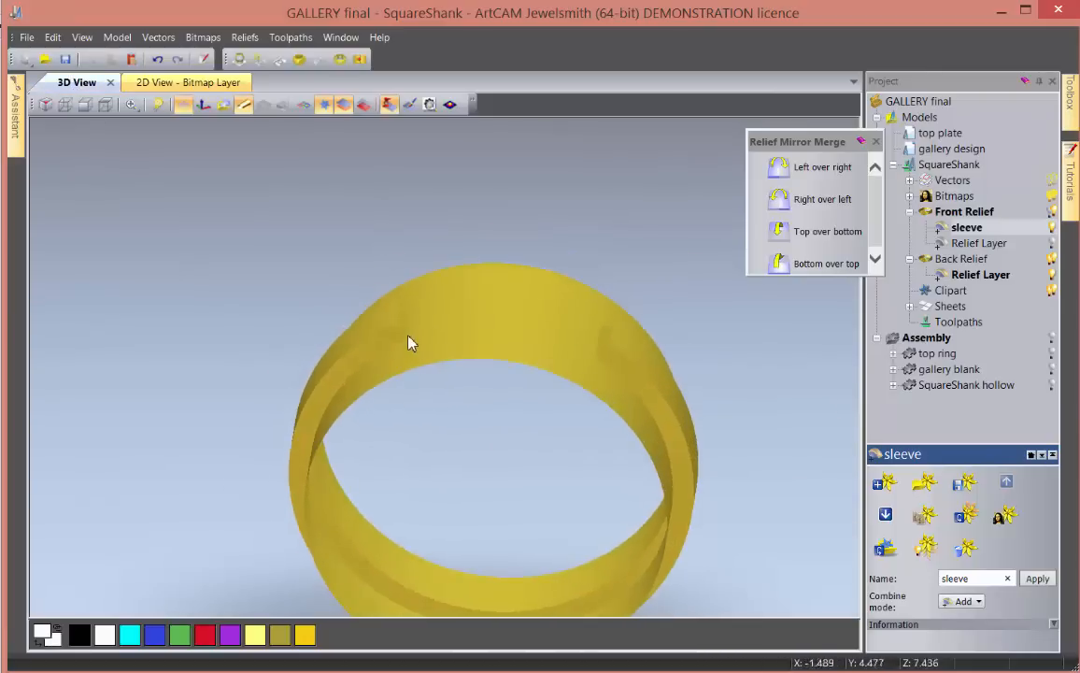
scroll(410, 345, "up", 5)
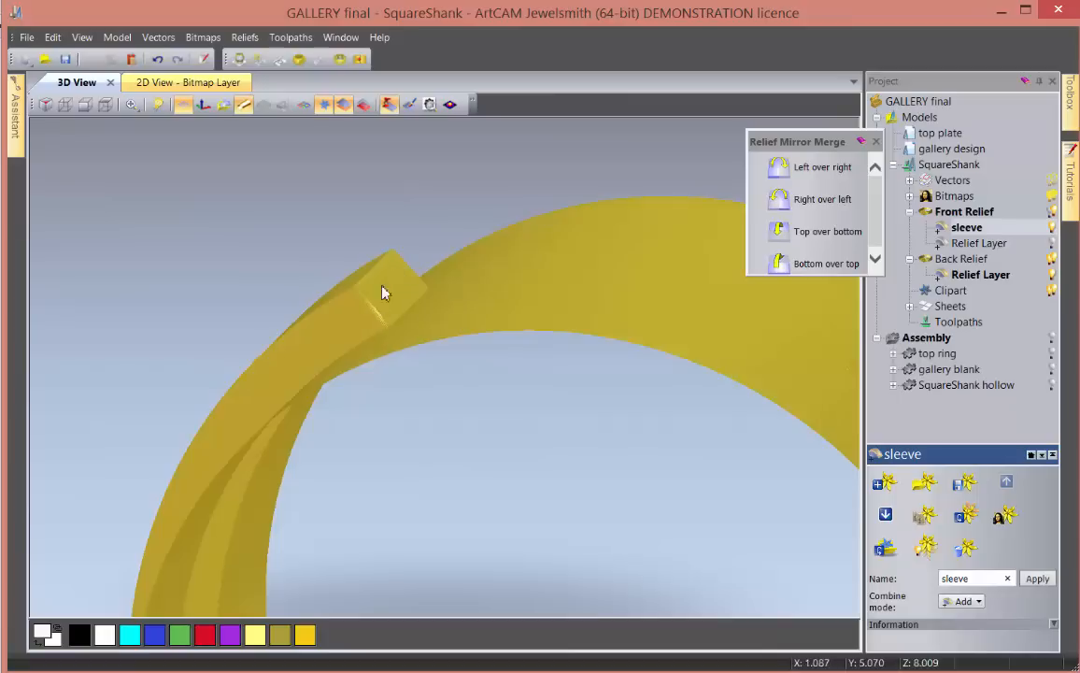
scroll(470, 446, "down", 5)
left_click_drag(470, 445, 569, 424)
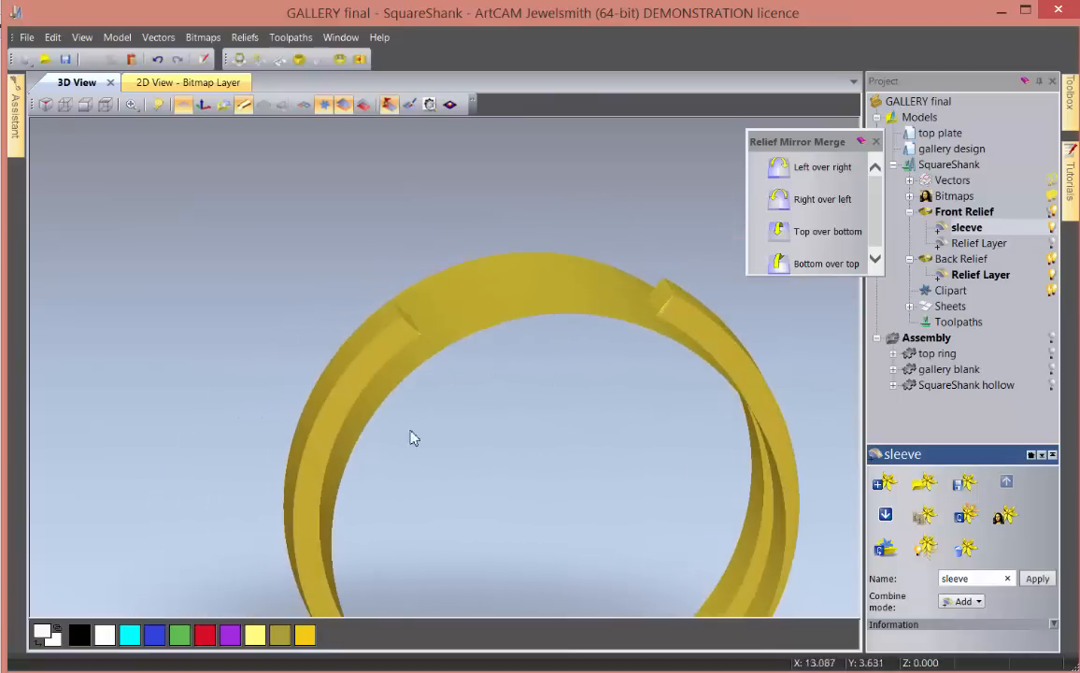
left_click_drag(414, 438, 545, 418)
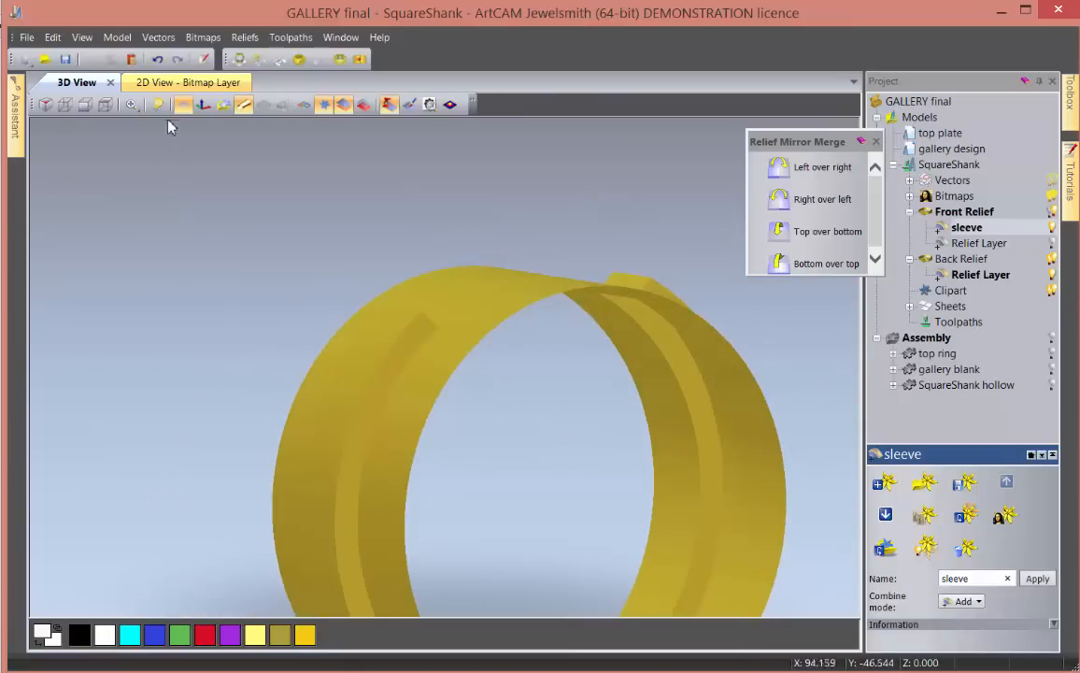
left_click(176, 83)
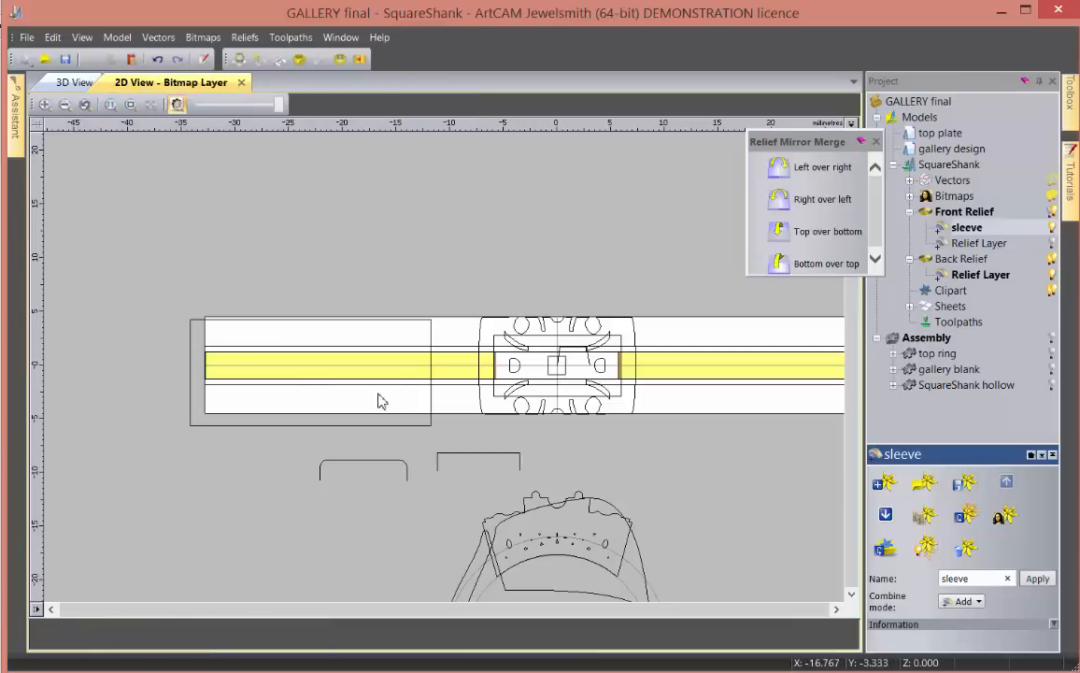
left_click(432, 335)
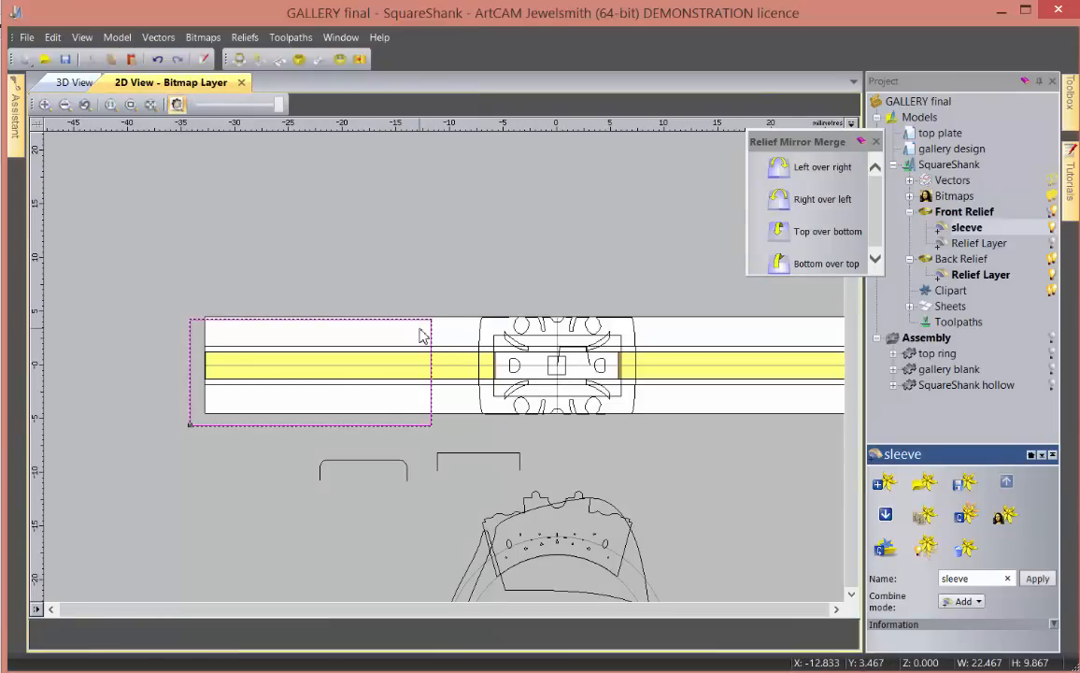
left_click(90, 83)
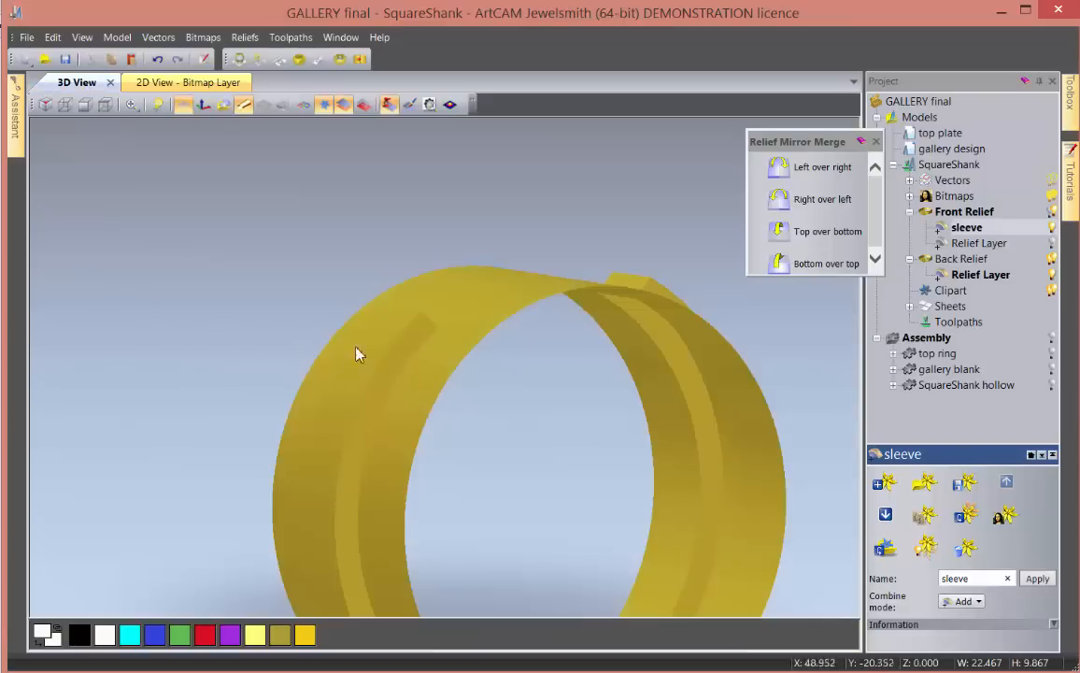
left_click_drag(356, 353, 371, 393)
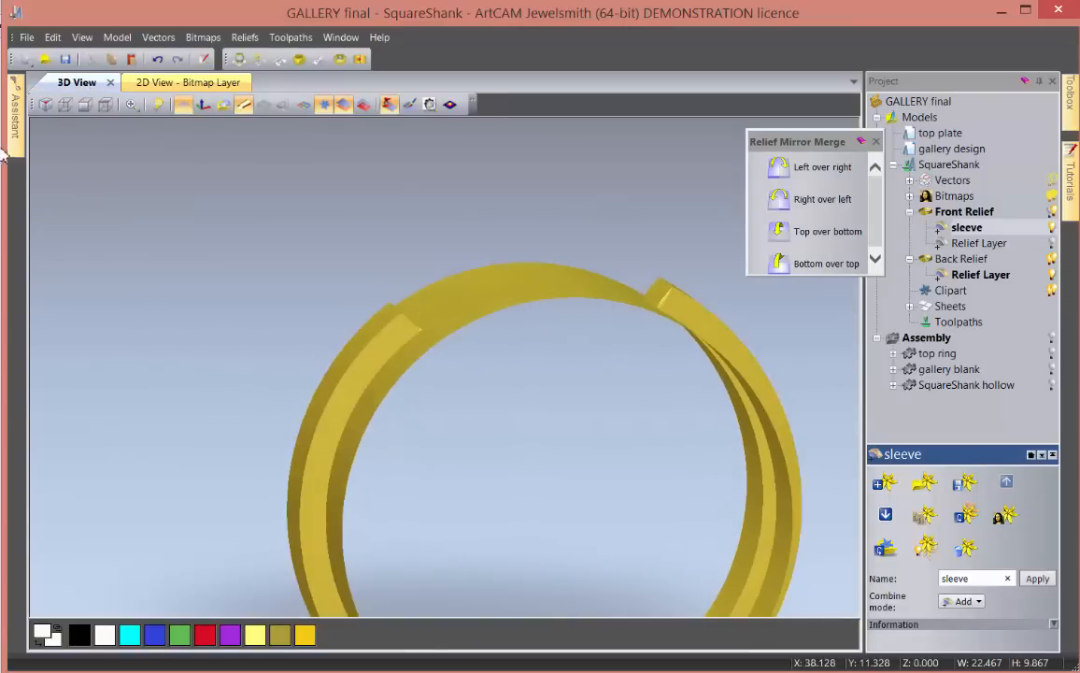
- Create a triangle mesh of the sleeve closed with a flat plane
mouse_move(15, 140)
left_click(105, 592)
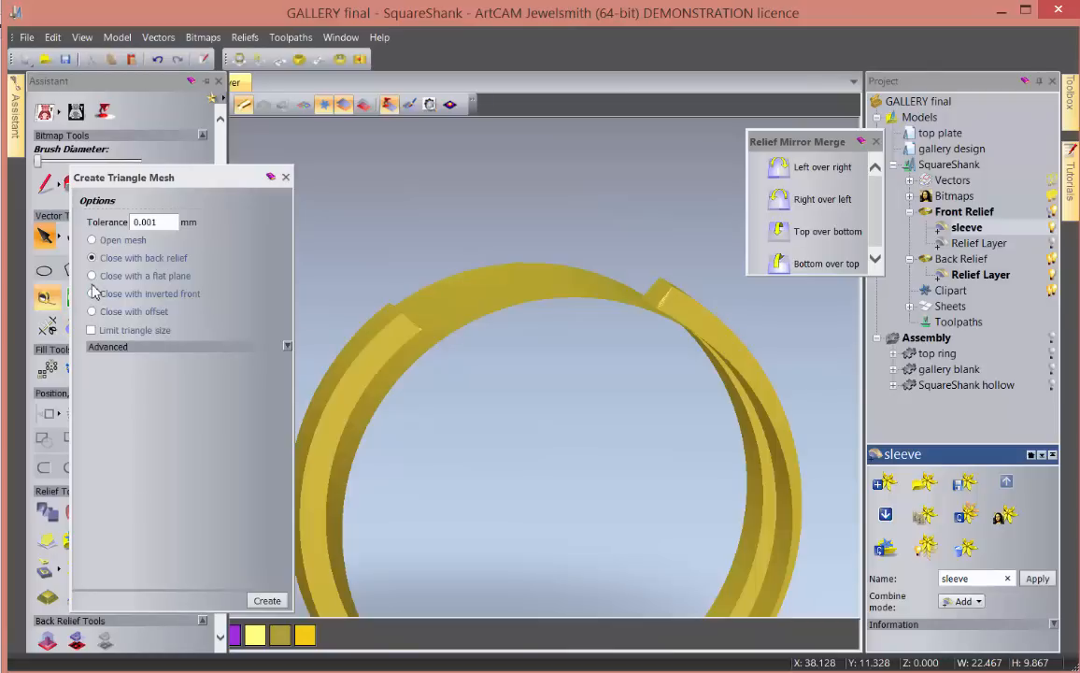
scroll(579, 412, "down", 5)
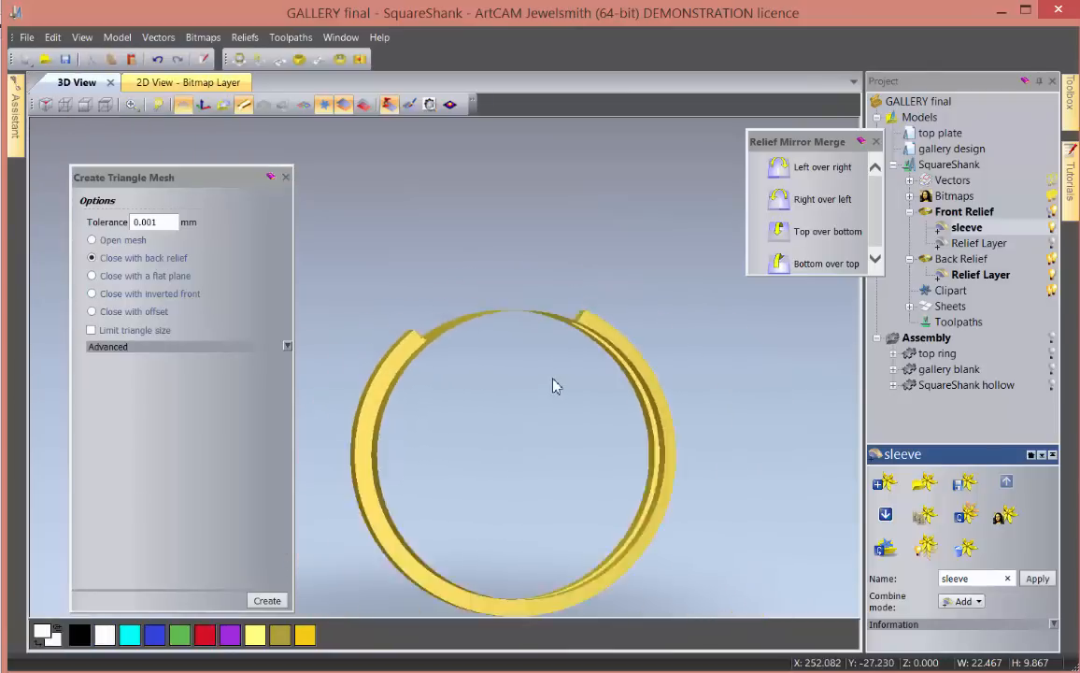
left_click(91, 276)
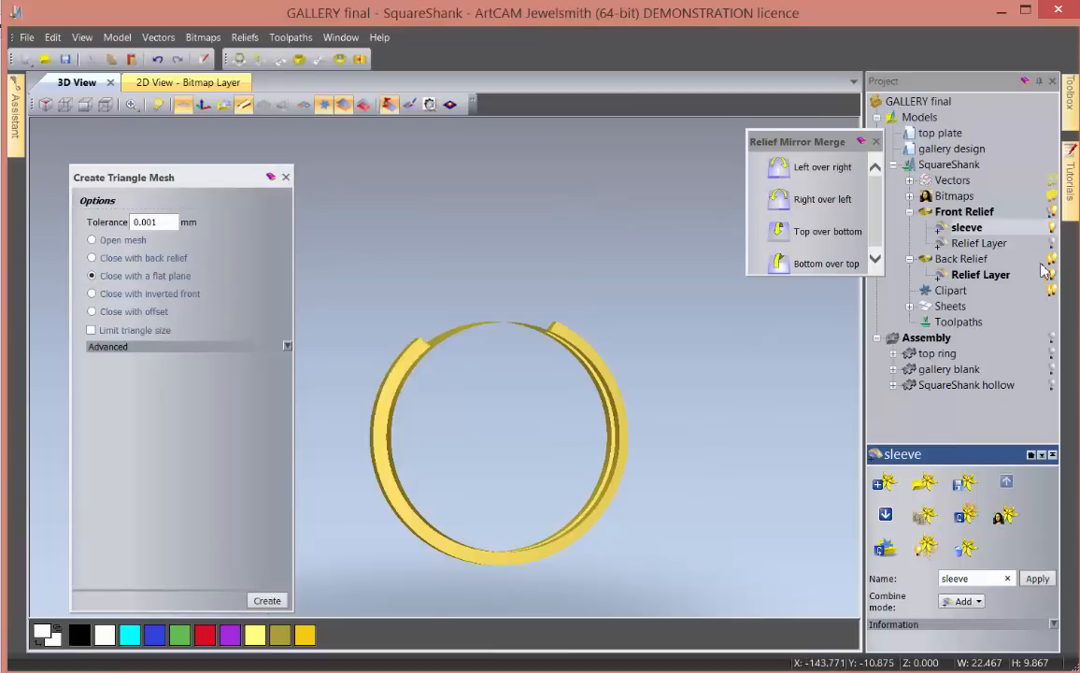
left_click(266, 601)
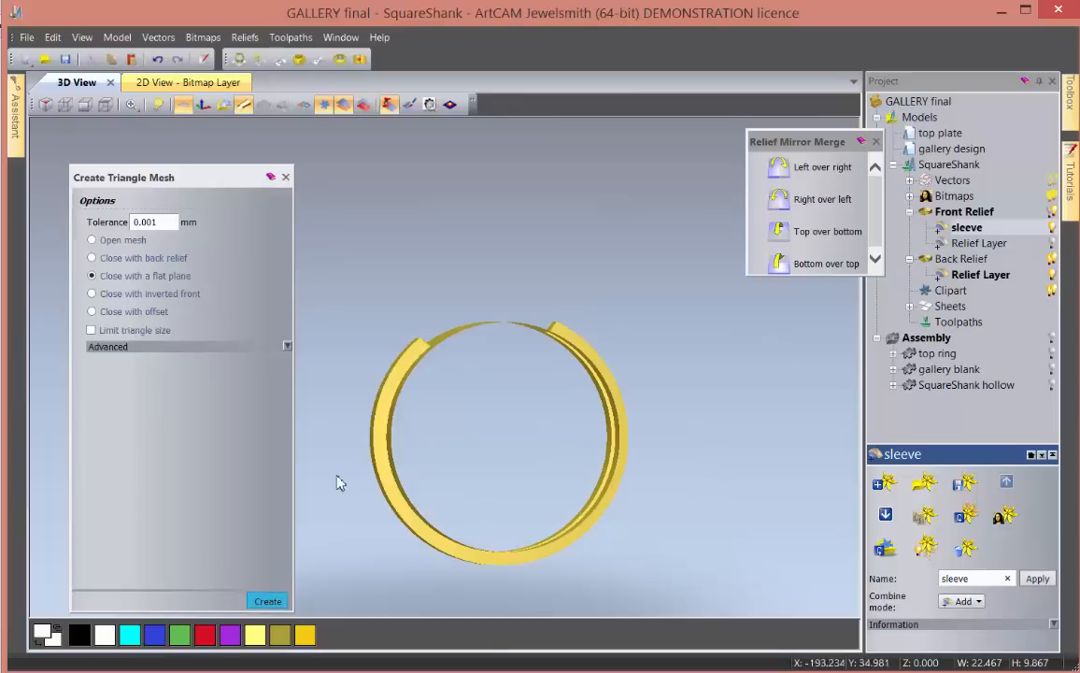
- Name the sleeve mesh "insert" and add it to the project's assembly
left_click_drag(171, 533, 92, 525)
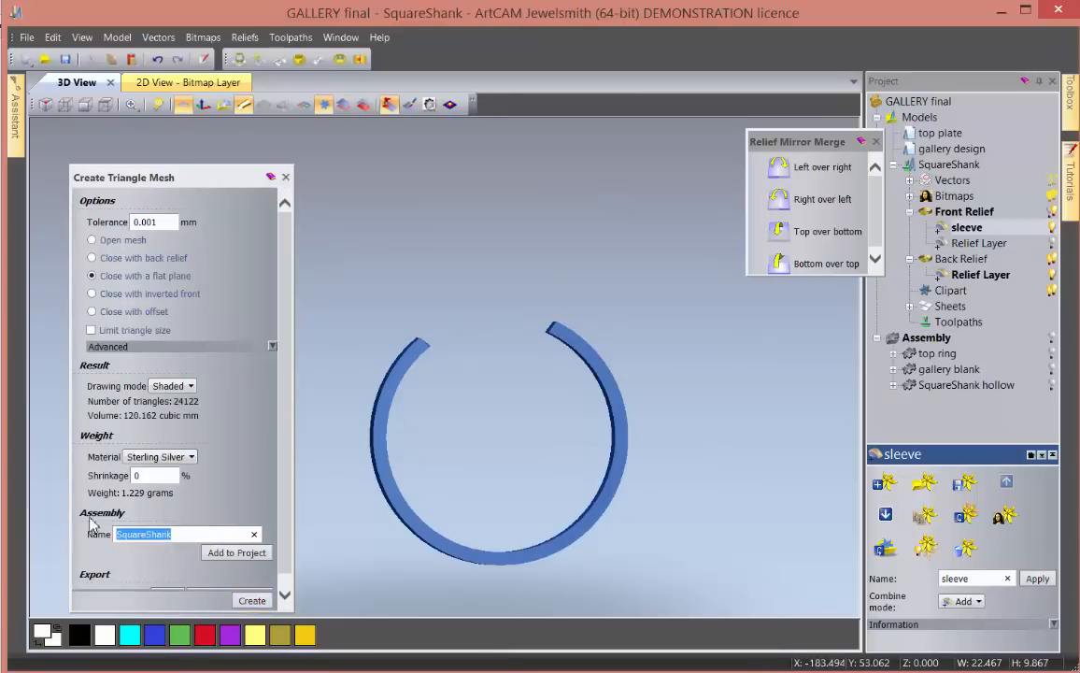
type("insert")
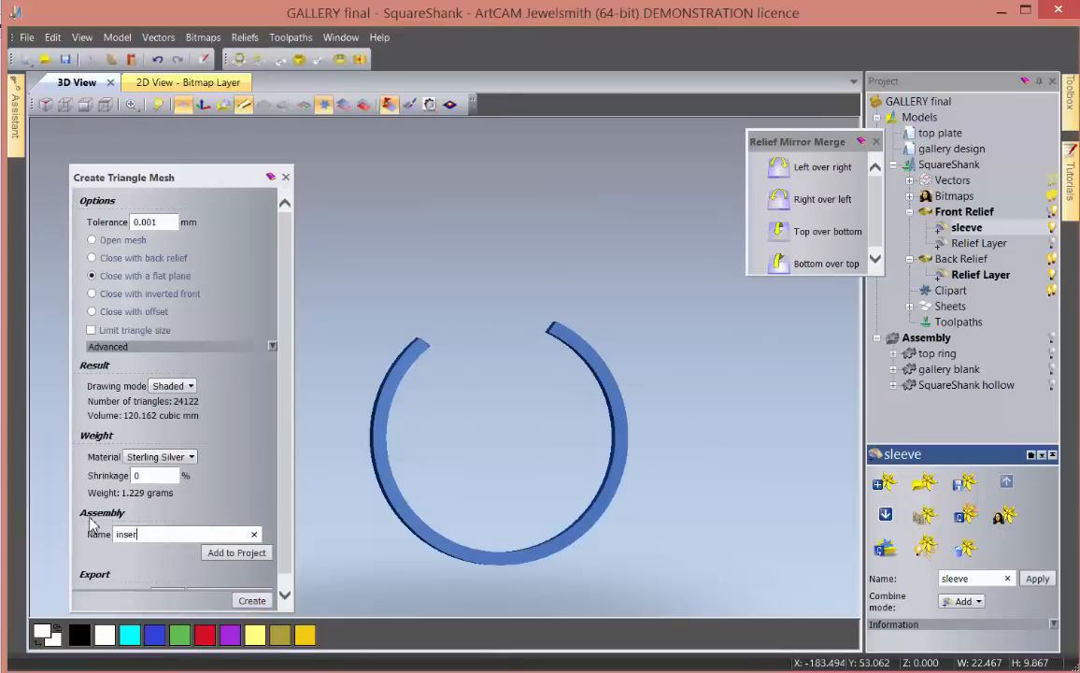
left_click(209, 555)
left_click(248, 405)
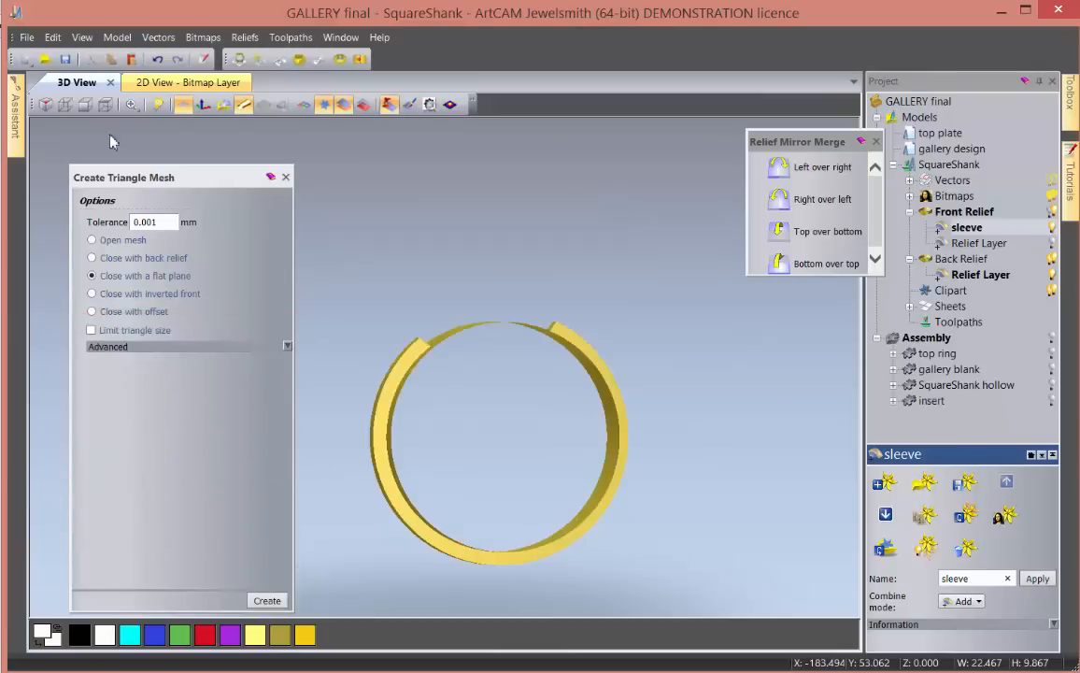
- Save the project and close the SquareShank model
left_click(67, 58)
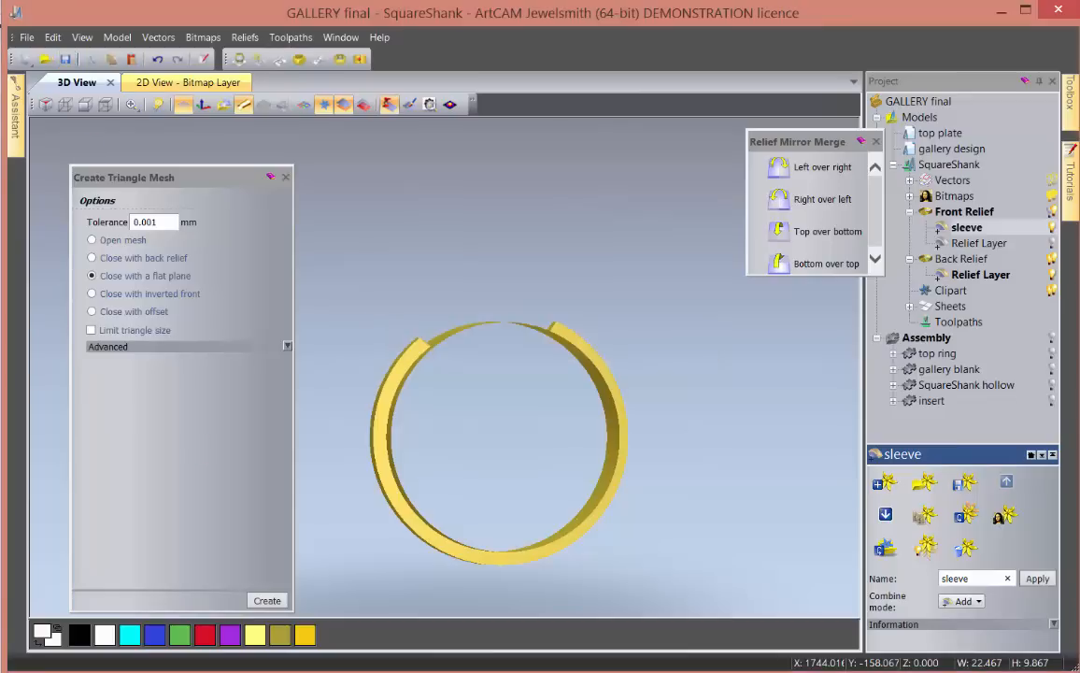
left_click(27, 38)
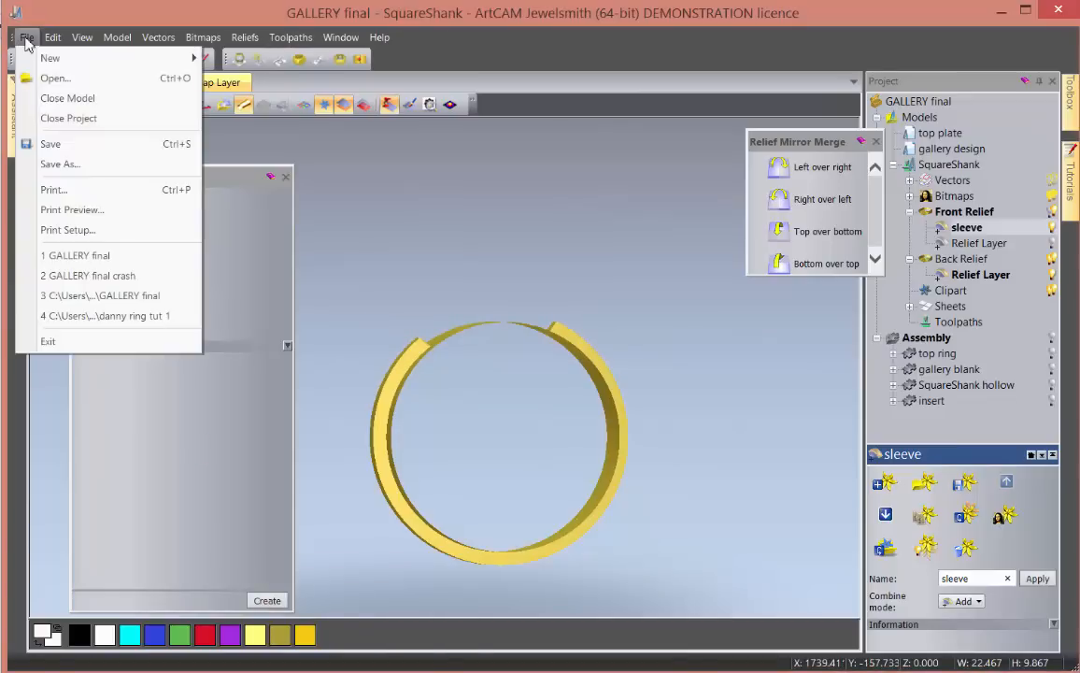
left_click(40, 99)
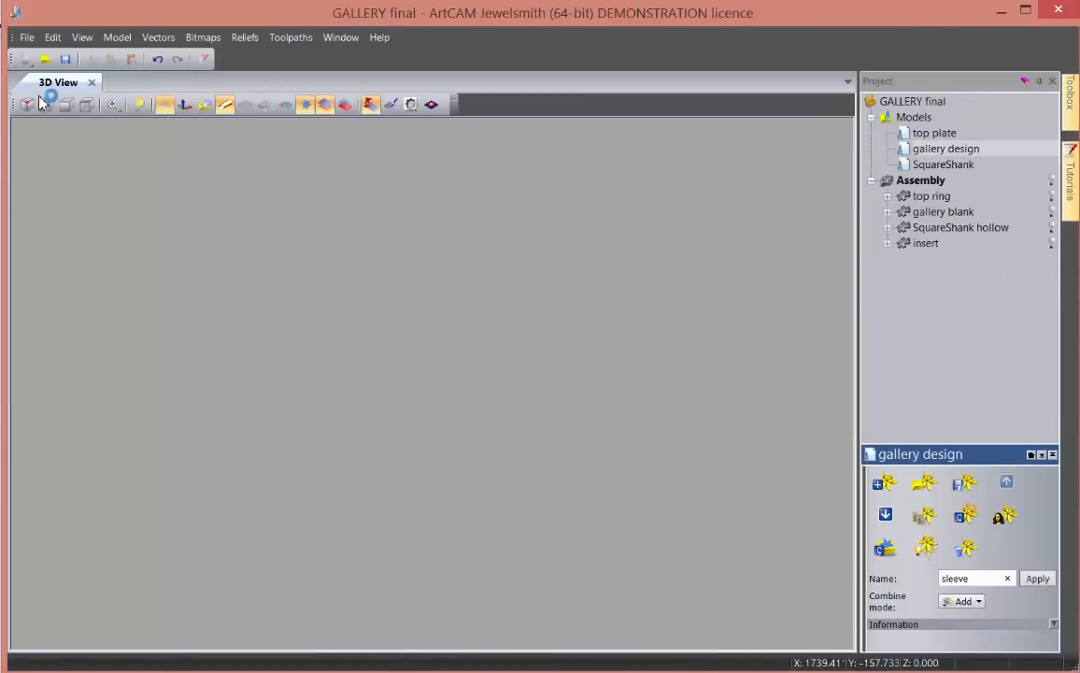
- Show the whole assembly and examine up close how the insert sits beneath the gallery
left_click(1052, 180)
left_click_drag(662, 477, 366, 268)
scroll(677, 380, "down", 3)
scroll(391, 321, "up", 5)
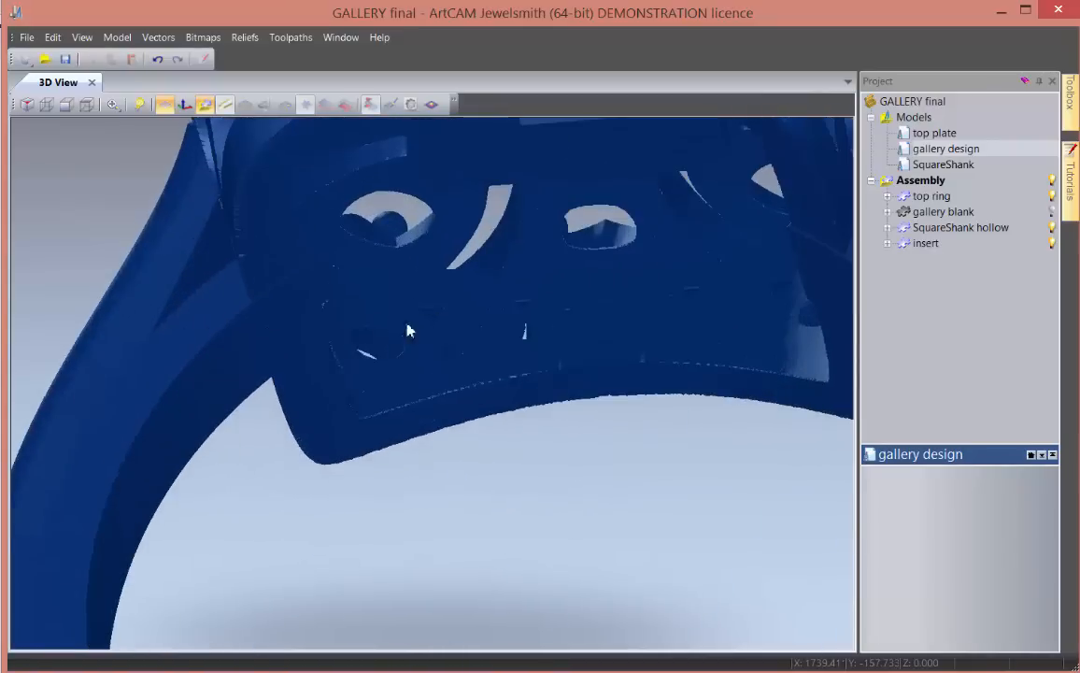
- Compare the insert beneath the gallery with the reference photo of the original ring in Windows Photo Viewer
left_click_drag(410, 328, 445, 365)
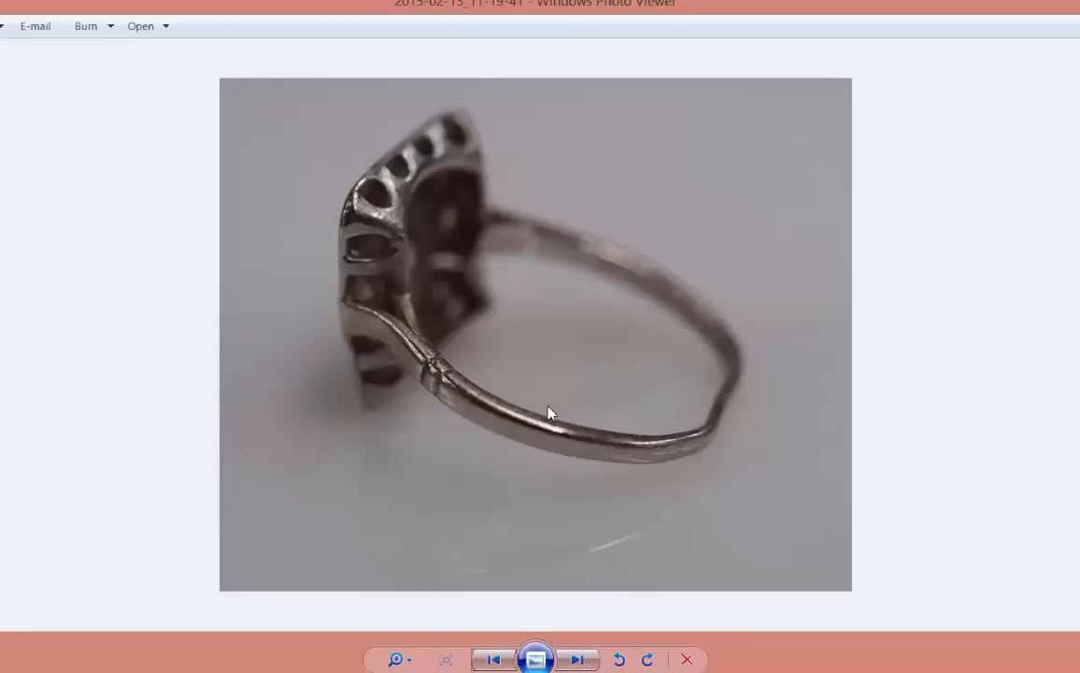
left_click(493, 660)
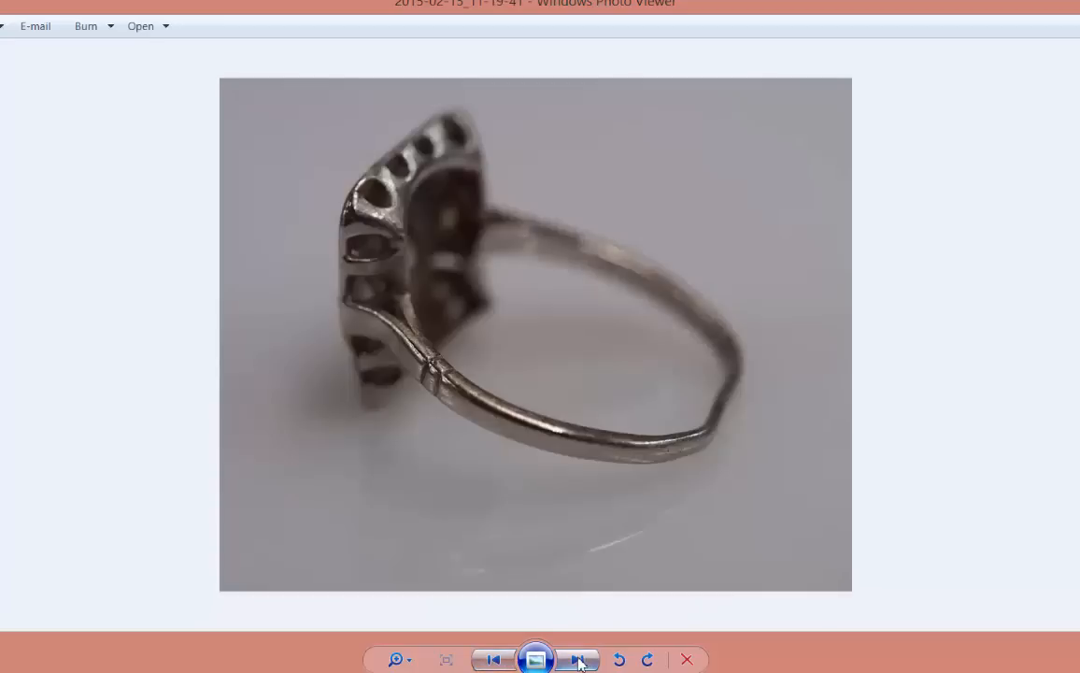
left_click(493, 659)
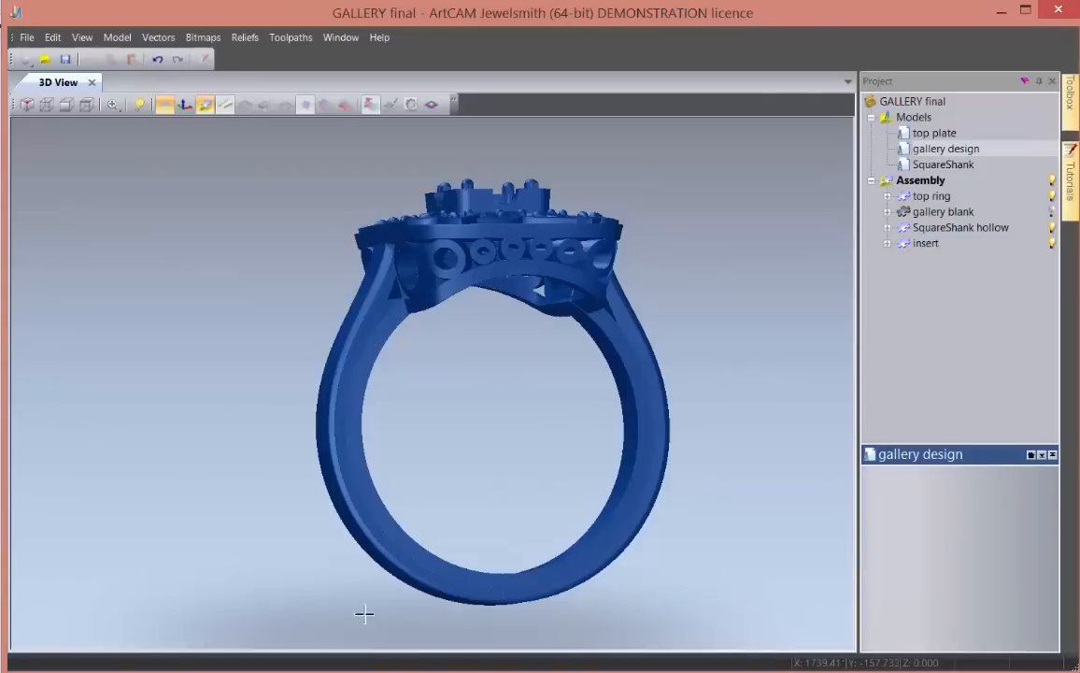
- Examine the complete ring assembly in ArtCAM Jewelsmith from the side and from above, including the gallery, shank and top plate
left_click_drag(361, 615, 360, 327)
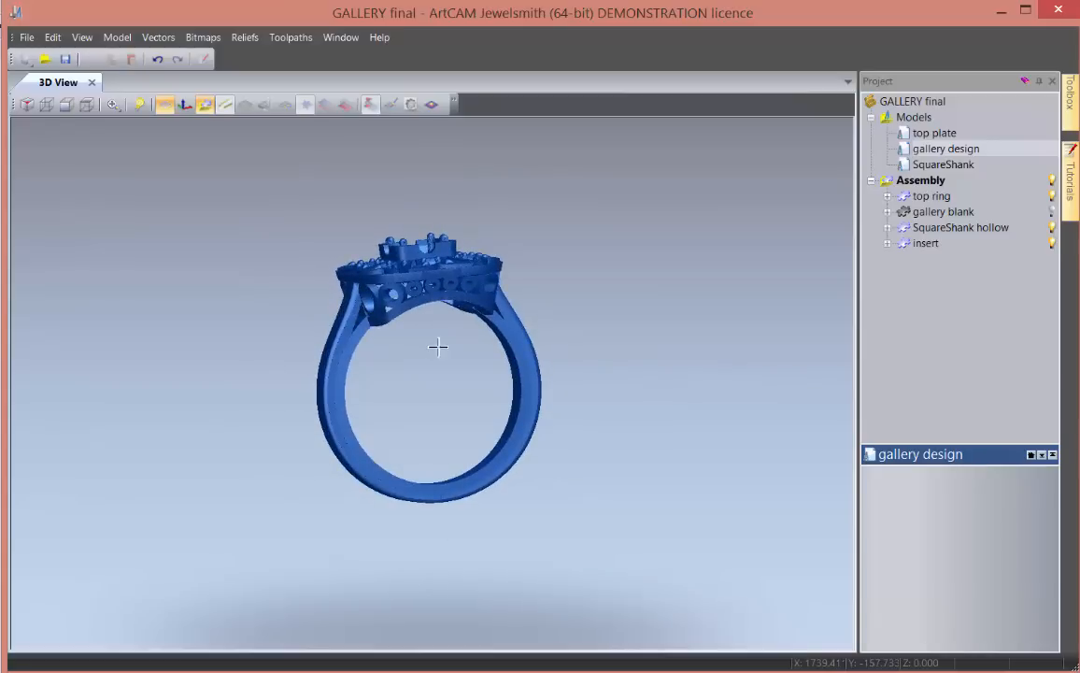
left_click_drag(436, 348, 381, 332)
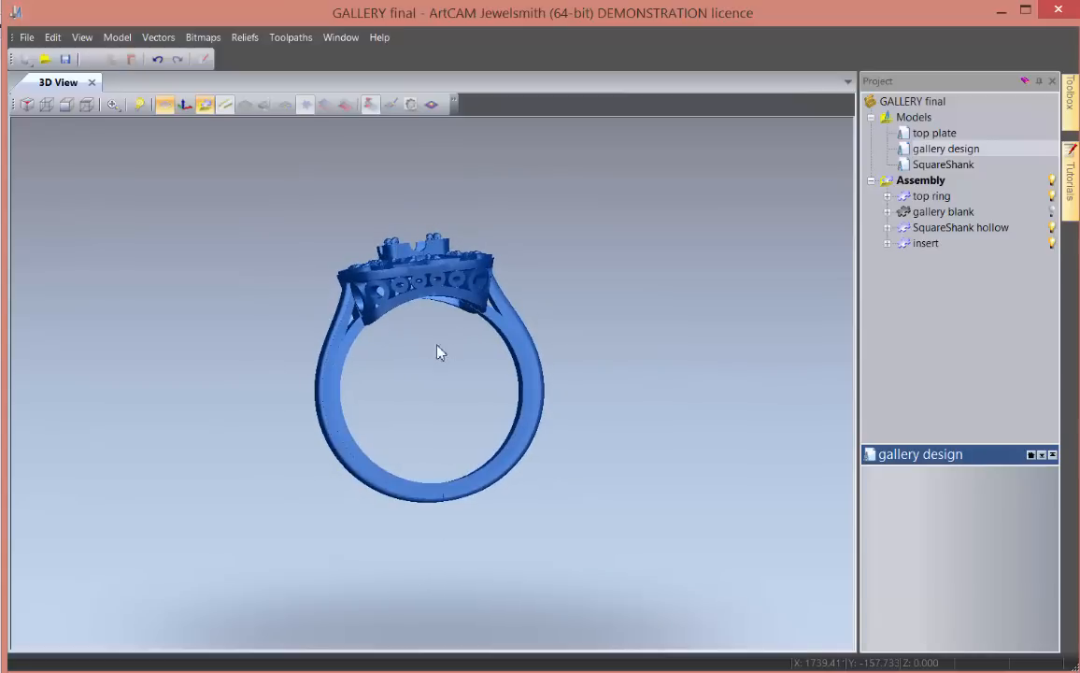
mouse_move(439, 353)
left_mouse_down()
mouse_move(263, 357)
mouse_move(452, 357)
left_mouse_up()
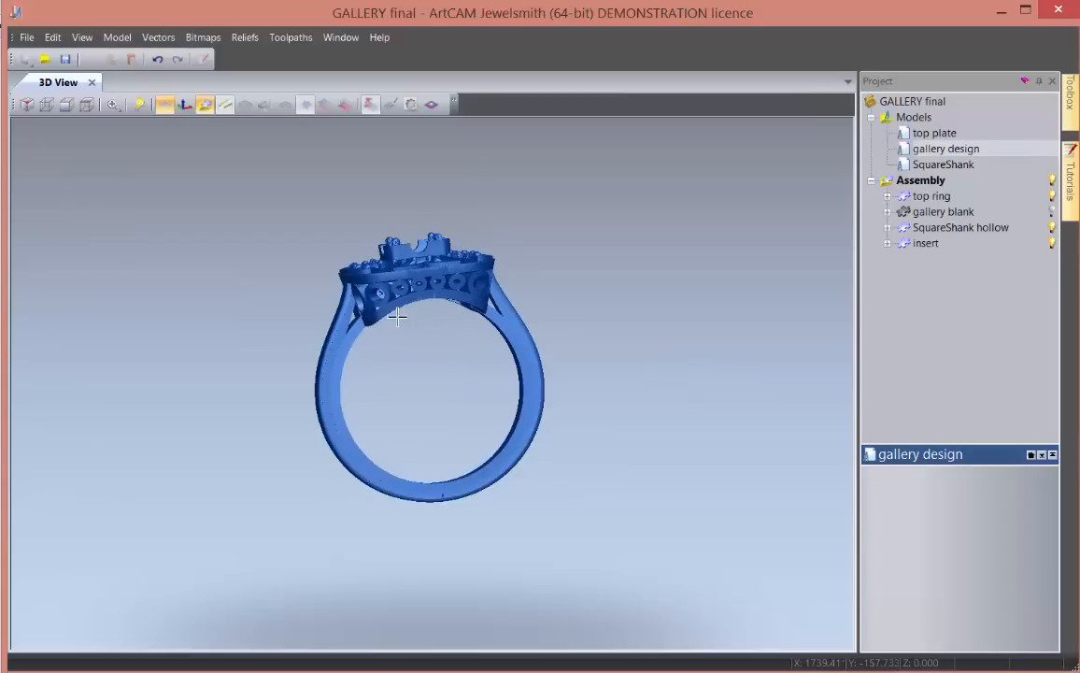
left_click_drag(355, 318, 369, 285)
left_click_drag(478, 406, 484, 460)
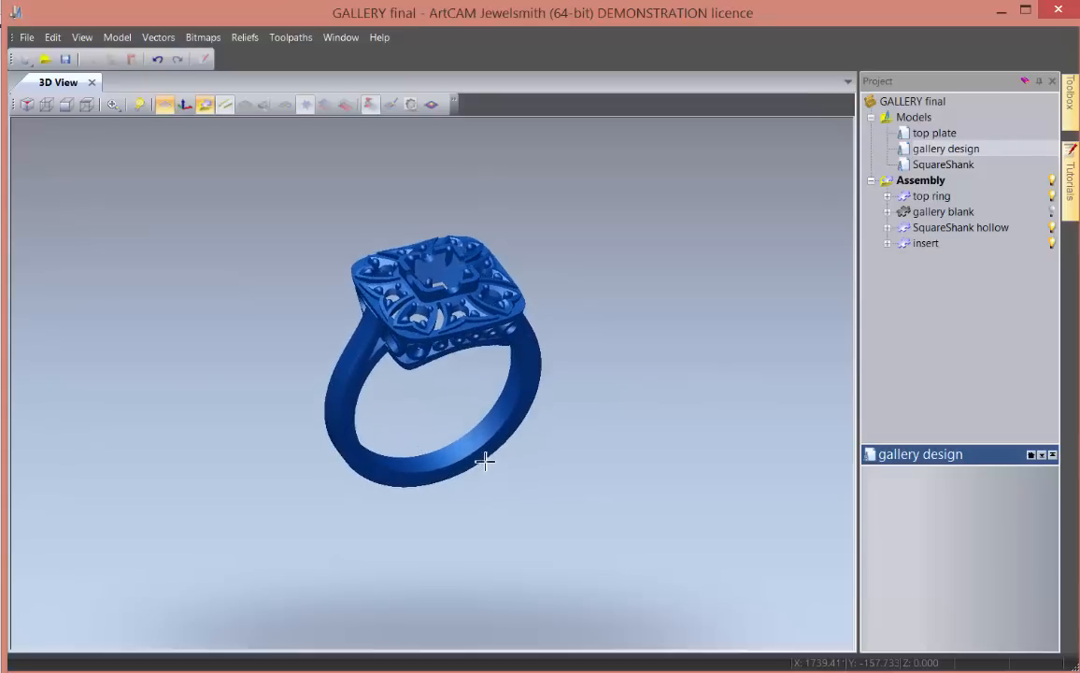
scroll(561, 491, "down", 2)
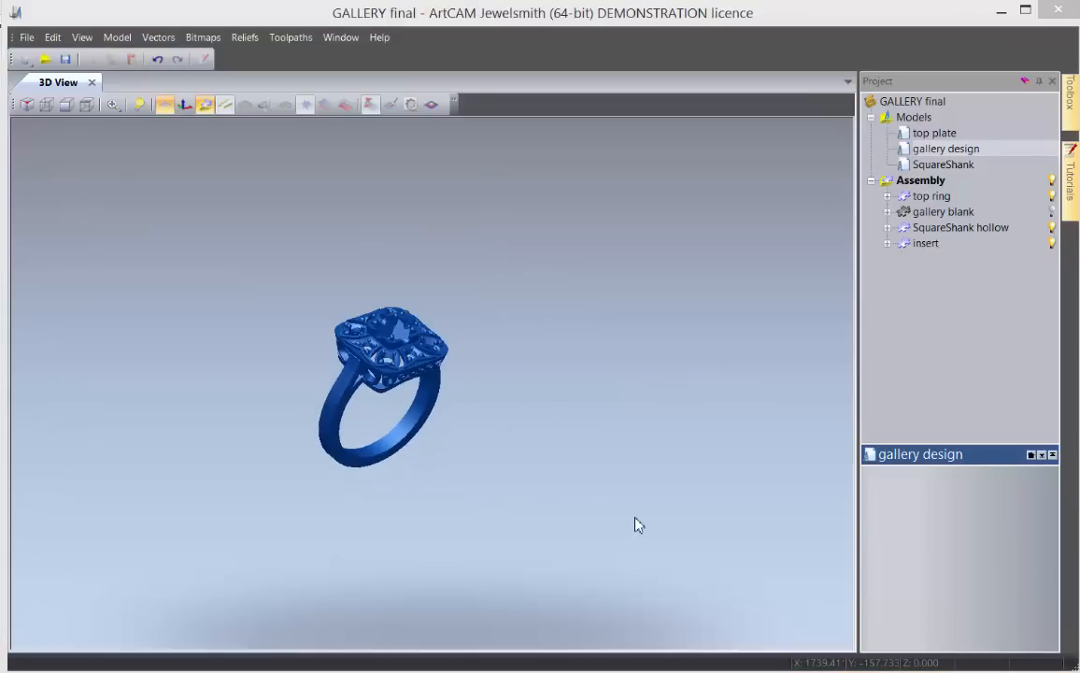
left_click_drag(421, 319, 351, 404)
scroll(351, 404, "up", 3)
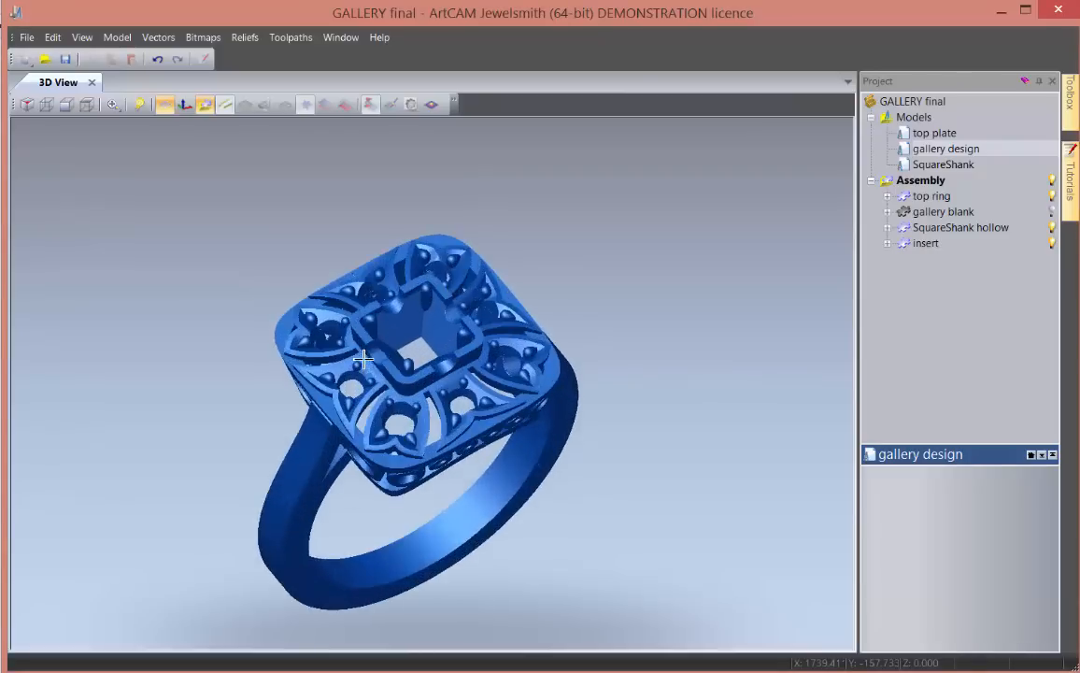
- Open the top plate model and choose a round brilliant diamond as a gem for the assembly
left_click(930, 134)
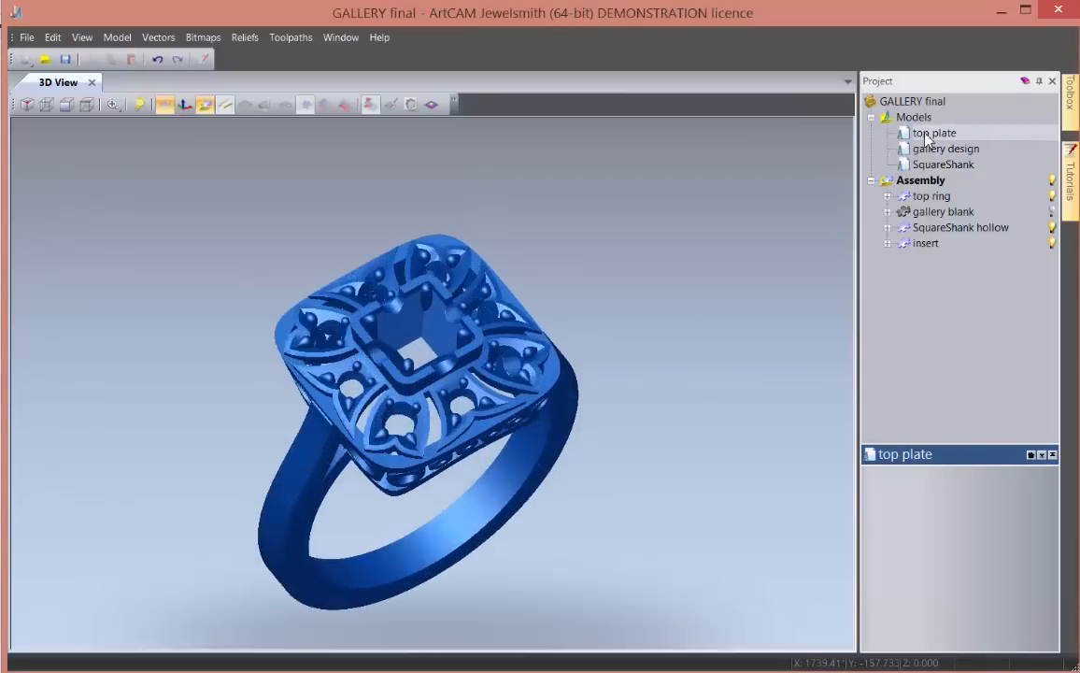
double_click(929, 134)
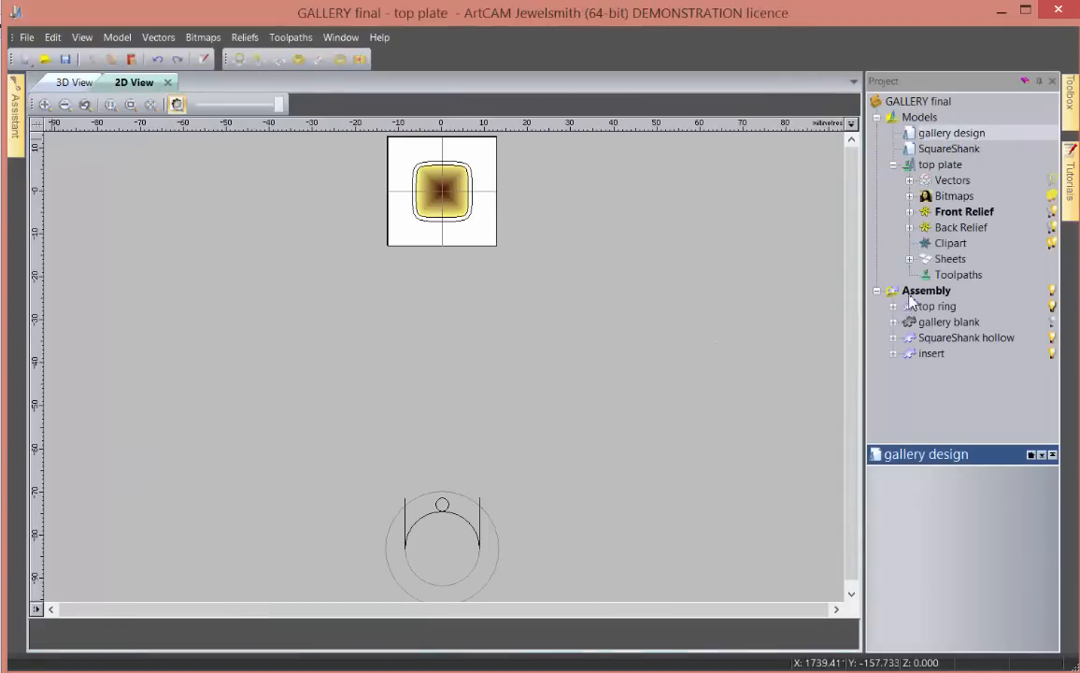
left_click(916, 293)
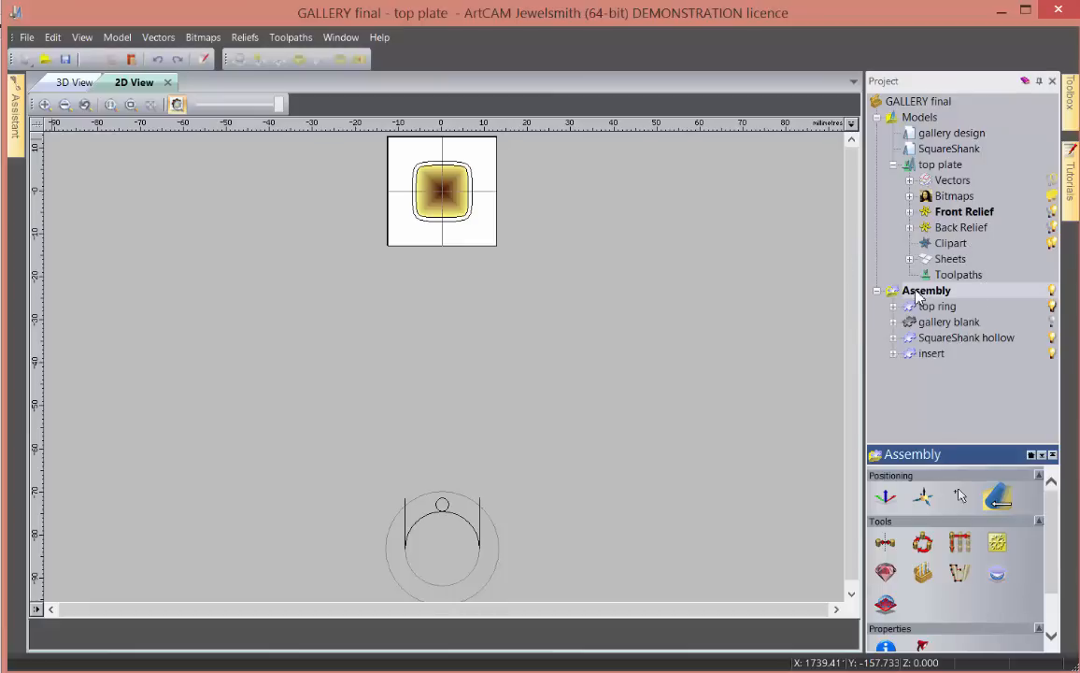
left_click(885, 549)
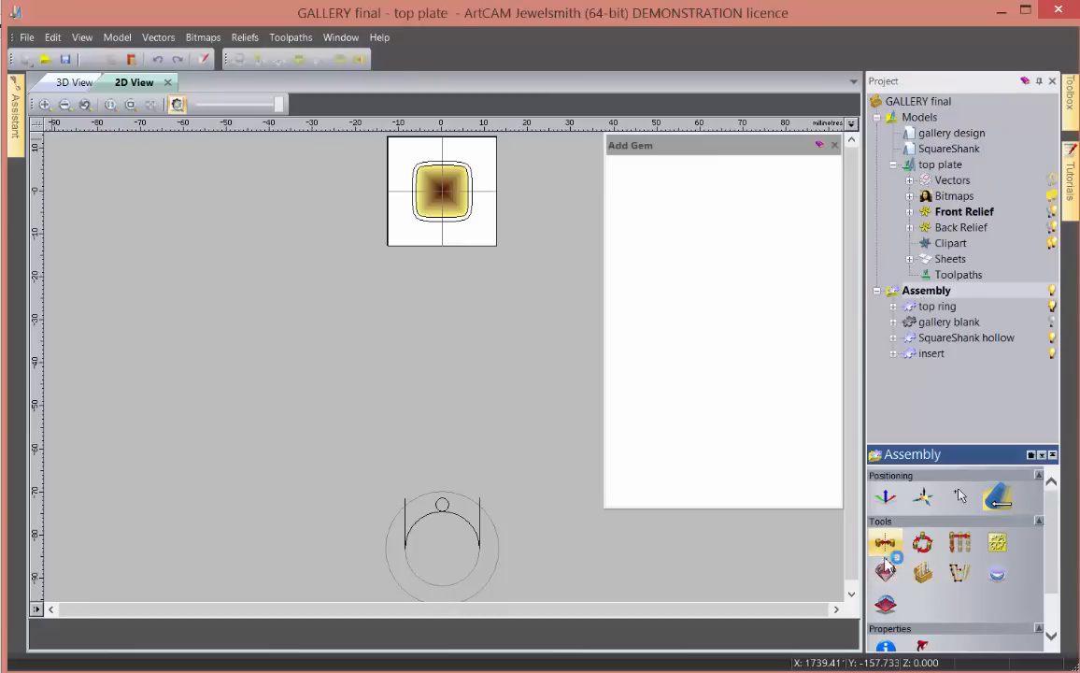
scroll(834, 415, "down", 5)
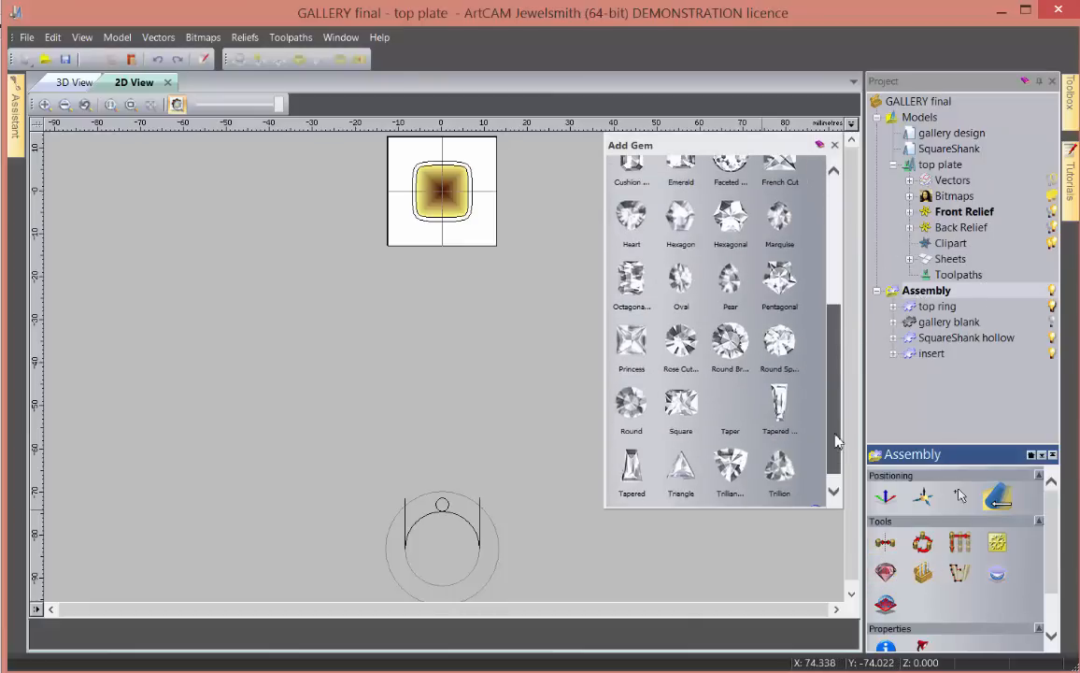
left_click(729, 346)
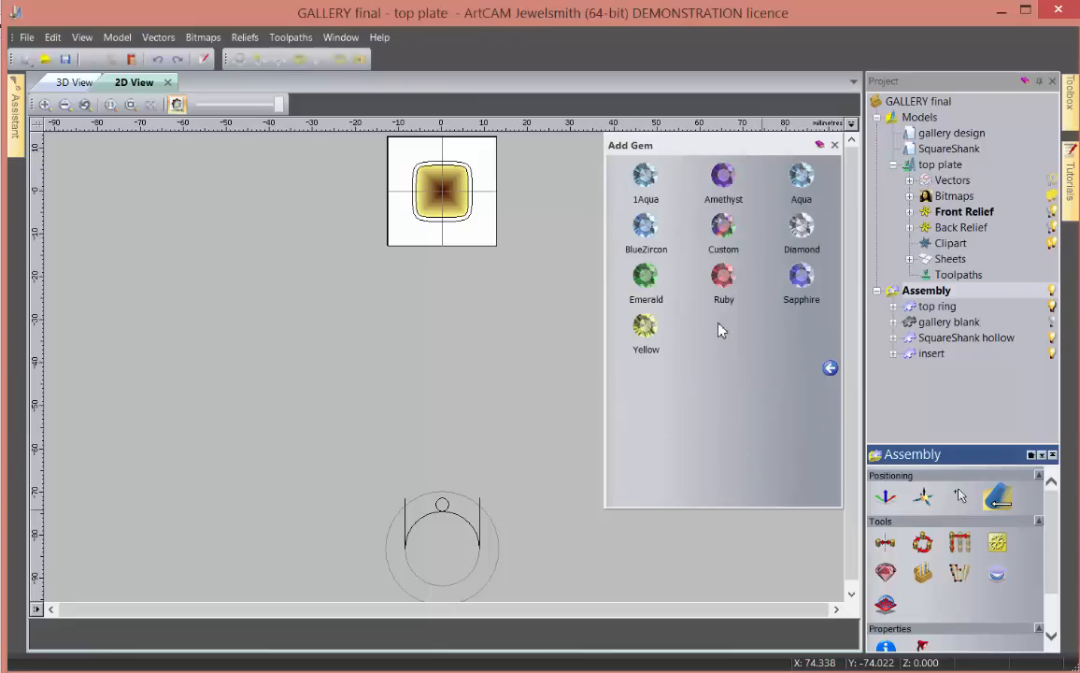
left_click(800, 234)
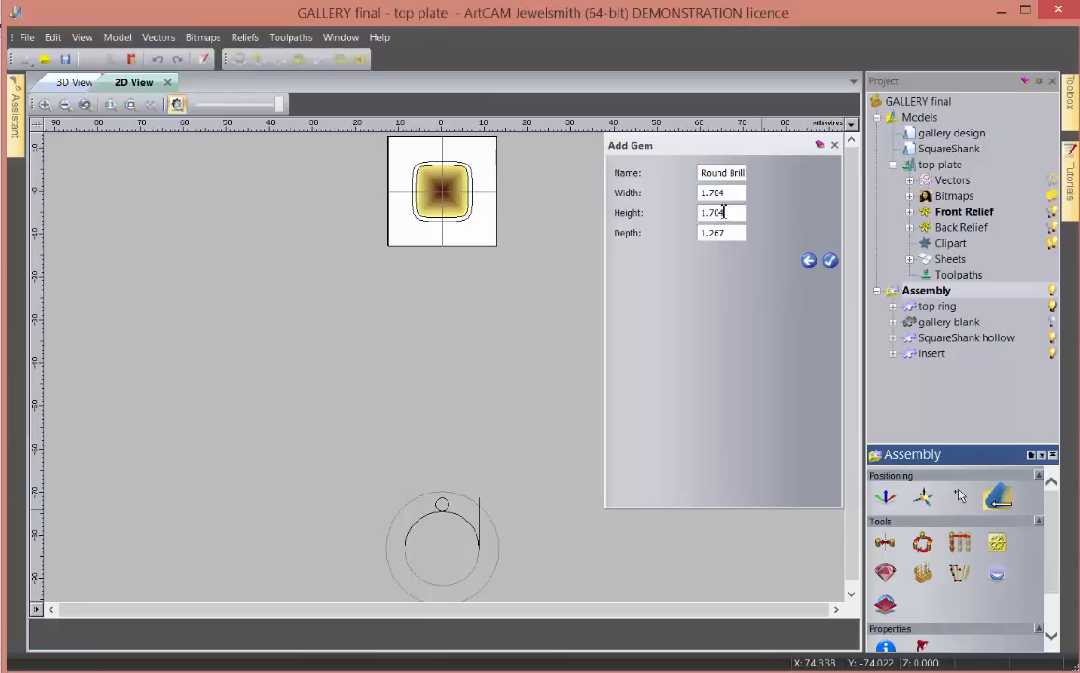
- Set the diamond's width and height to 6.5 mm and its depth to 4.1 mm, and add it to the assembly
left_click_drag(731, 194, 651, 199)
type("6.5")
left_click_drag(730, 213, 622, 212)
type("6.5")
key("Tab")
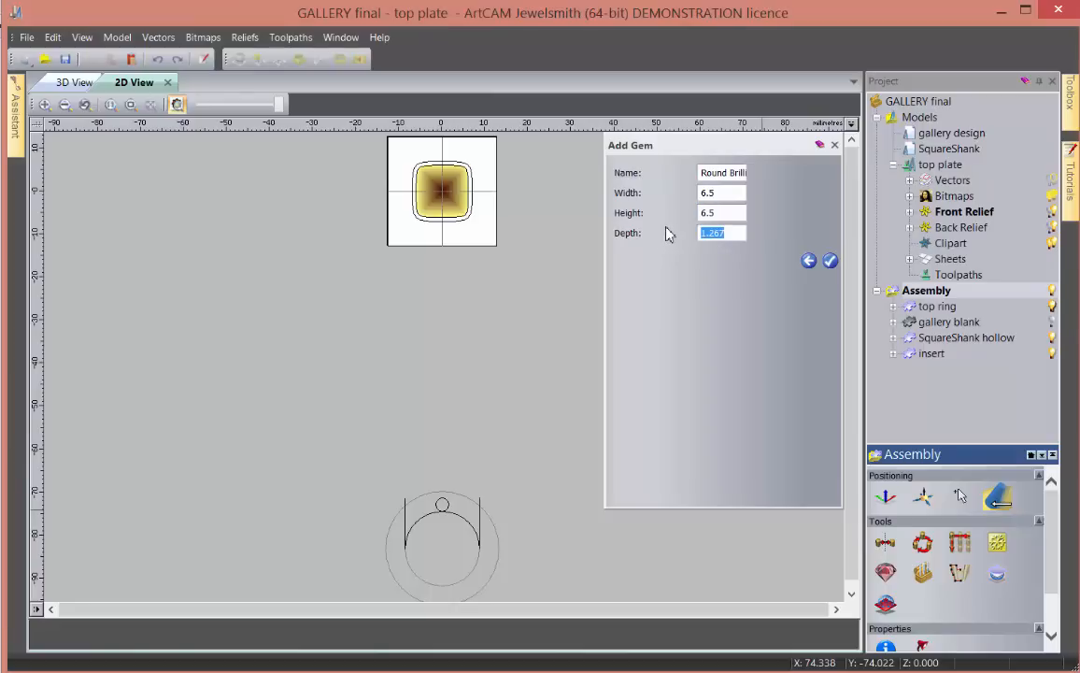
type("4.1")
left_click(830, 261)
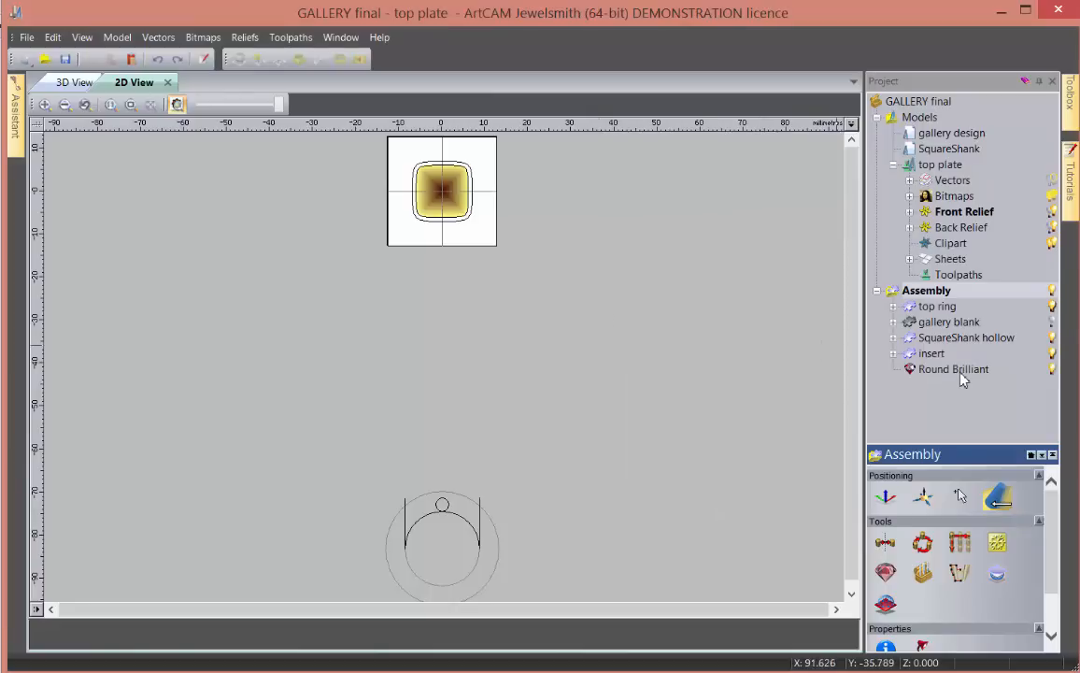
- Show only the leaf design vector layer of the top plate
scroll(436, 183, "up", 3)
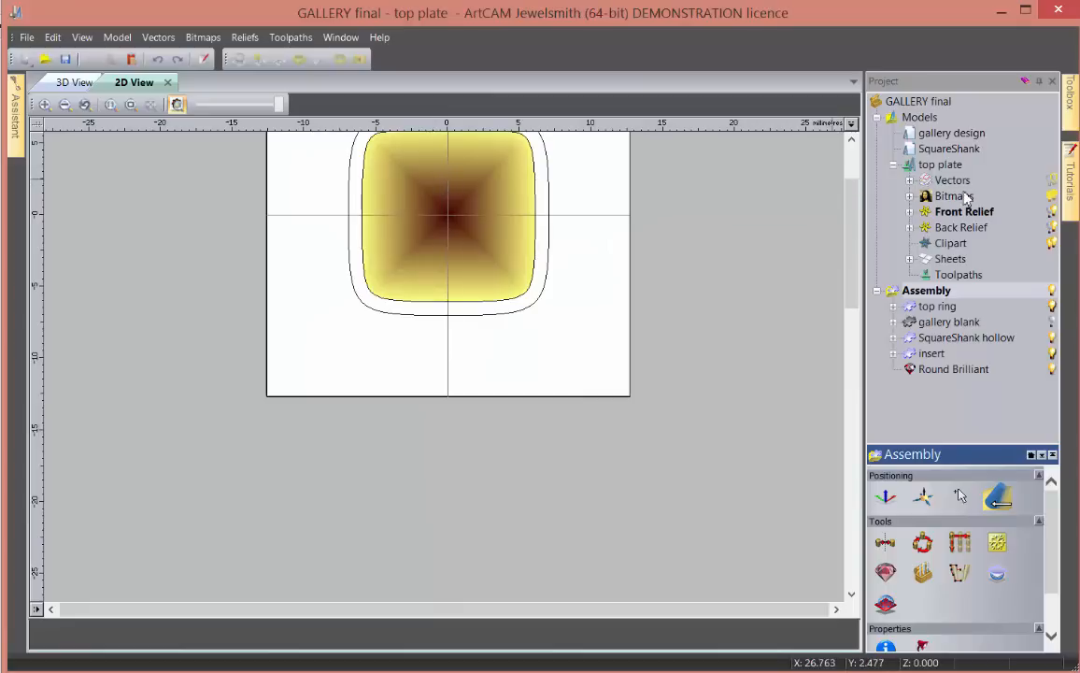
left_click(909, 180)
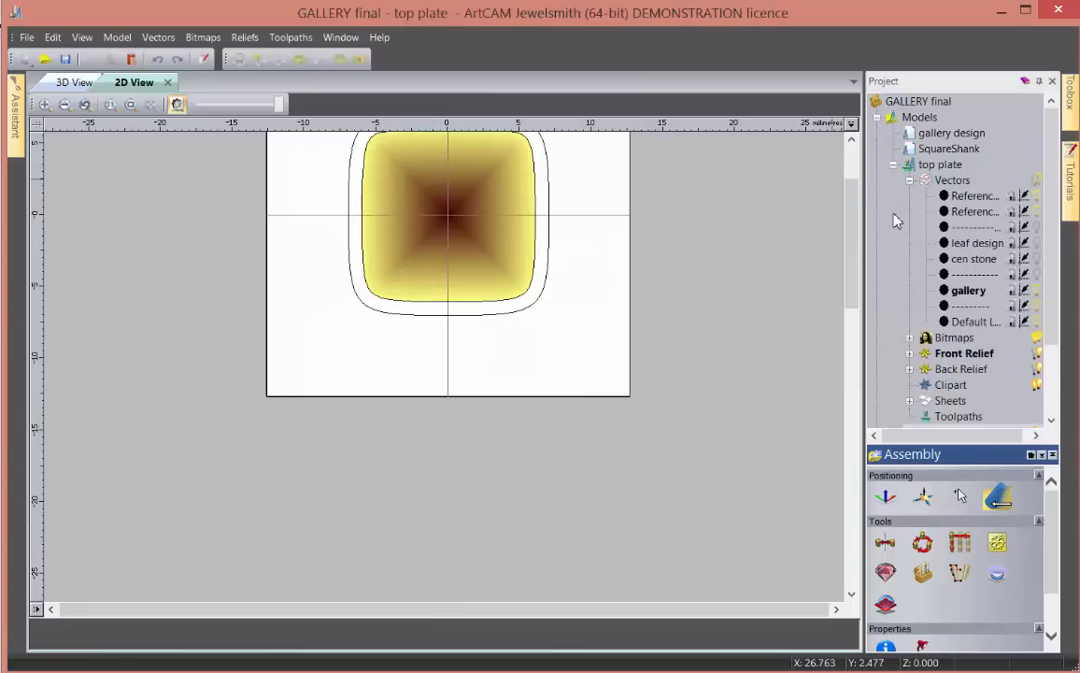
left_click(1037, 243)
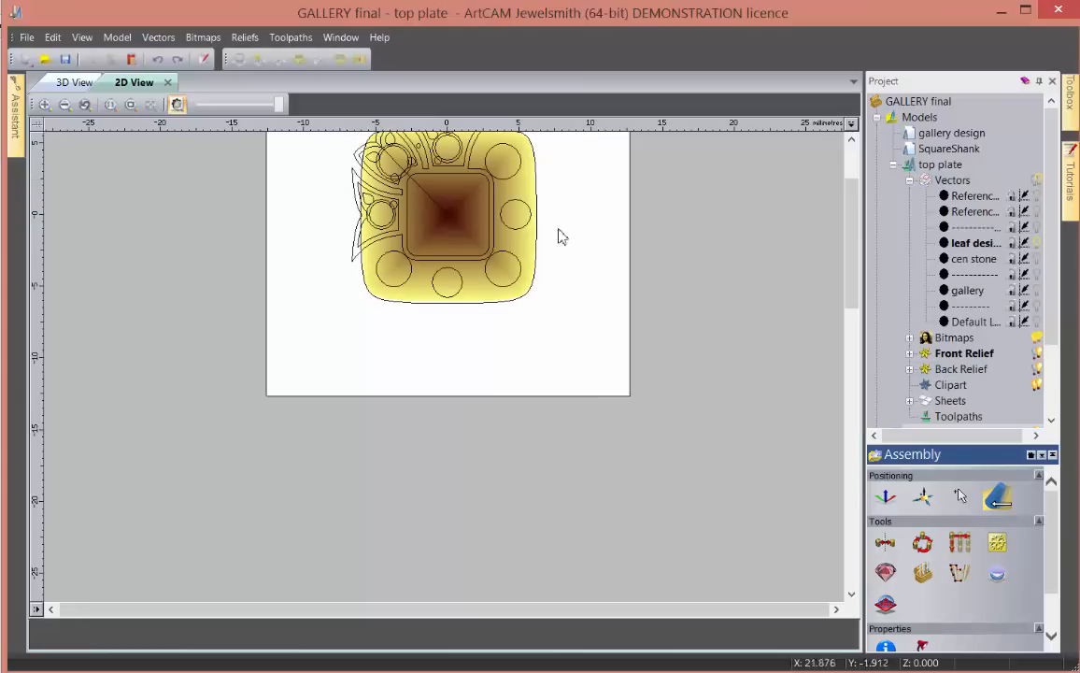
scroll(401, 180, "up", 1)
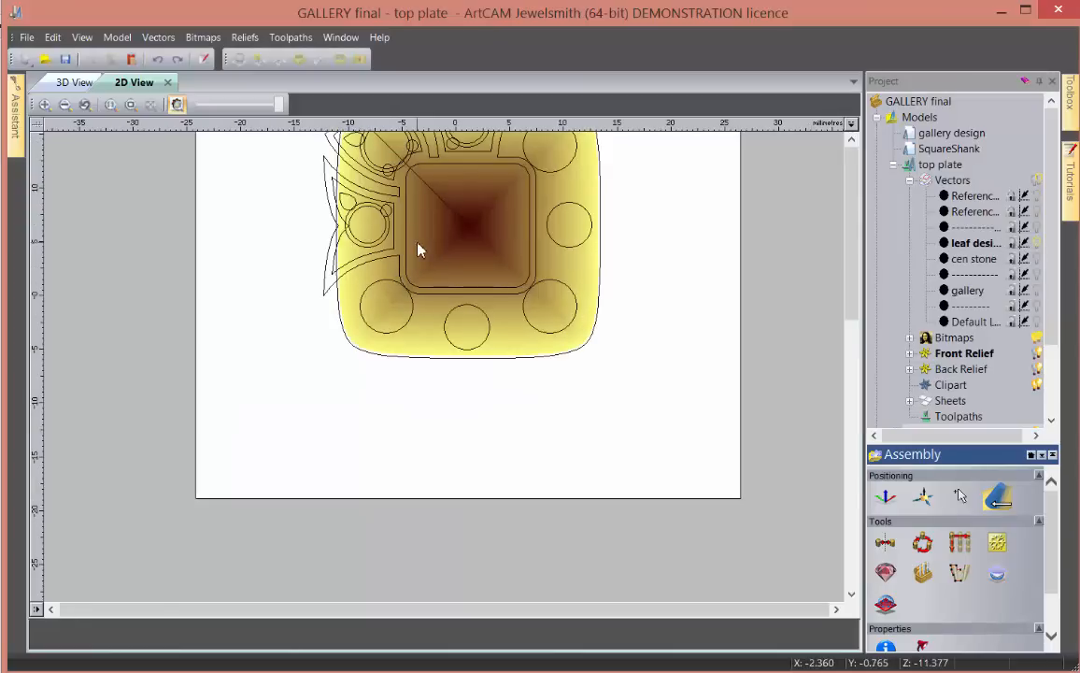
scroll(415, 249, "down", 2)
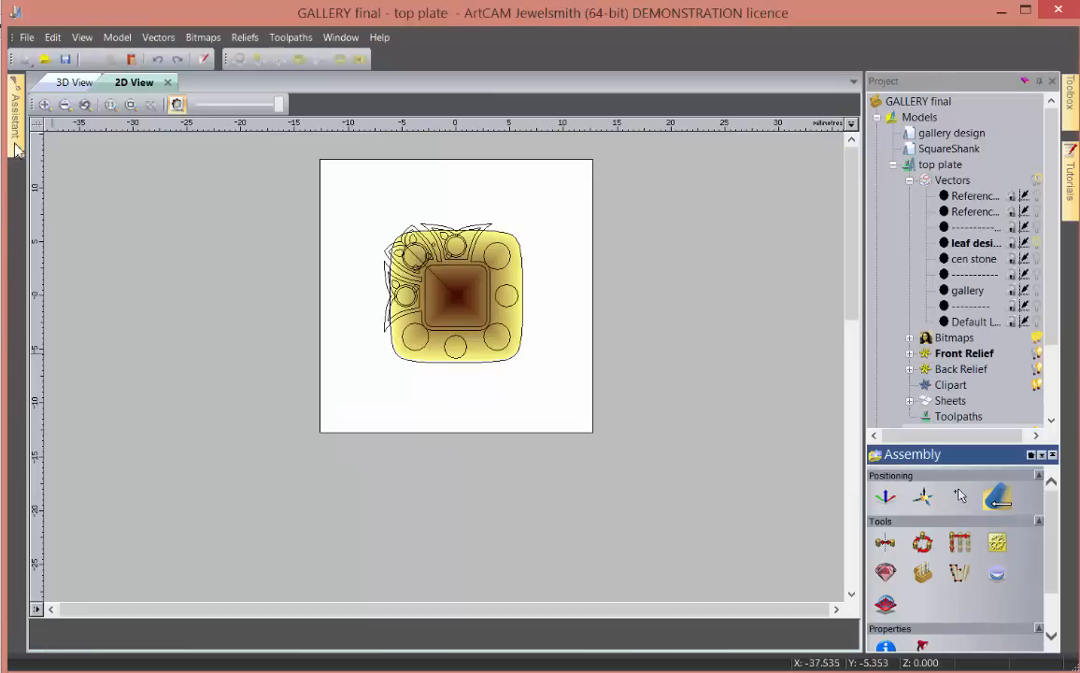
- Create a circle of 5.2 mm diameter centred at 0, 0 inside the centre stone setting
mouse_move(16, 150)
left_click(124, 199)
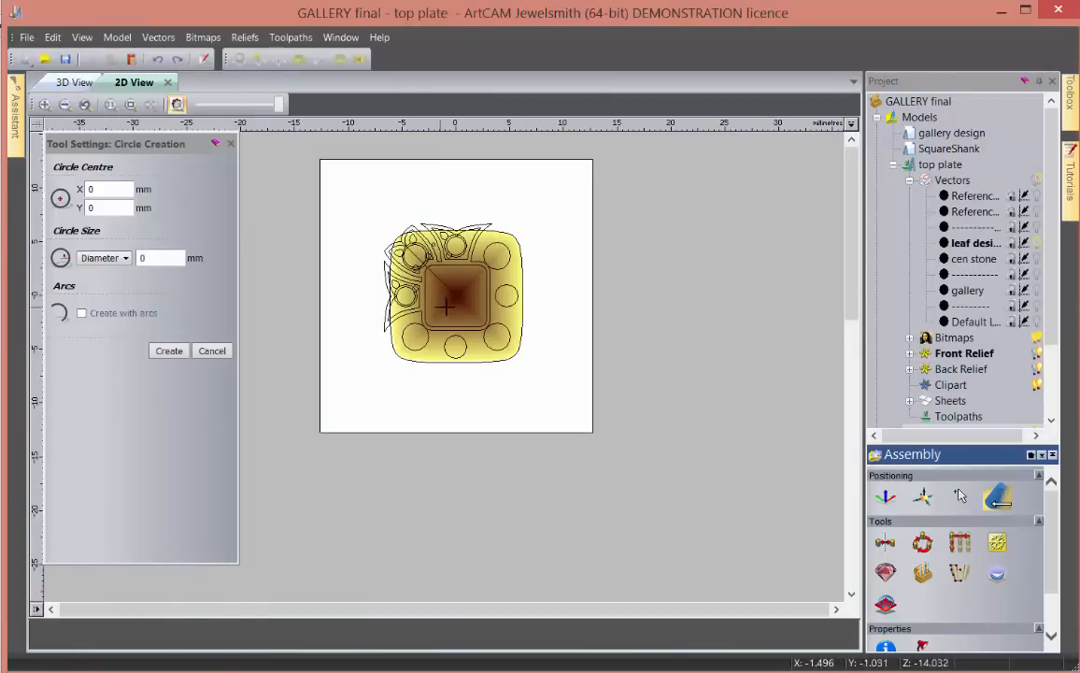
left_click_drag(455, 296, 478, 296)
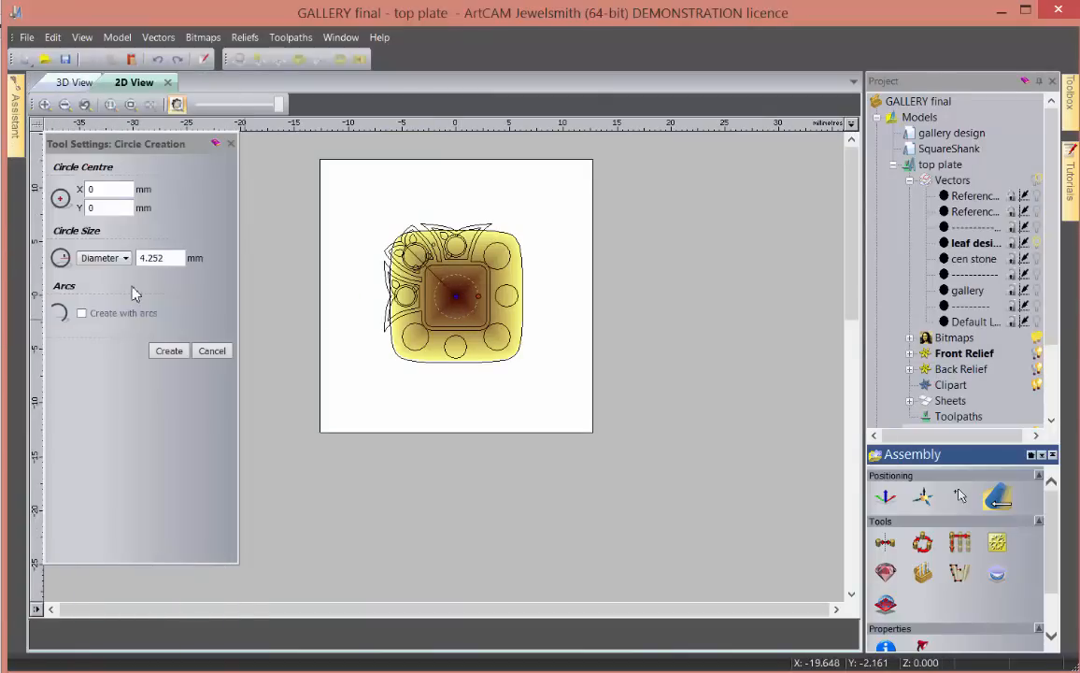
double_click(181, 258)
type("5.2")
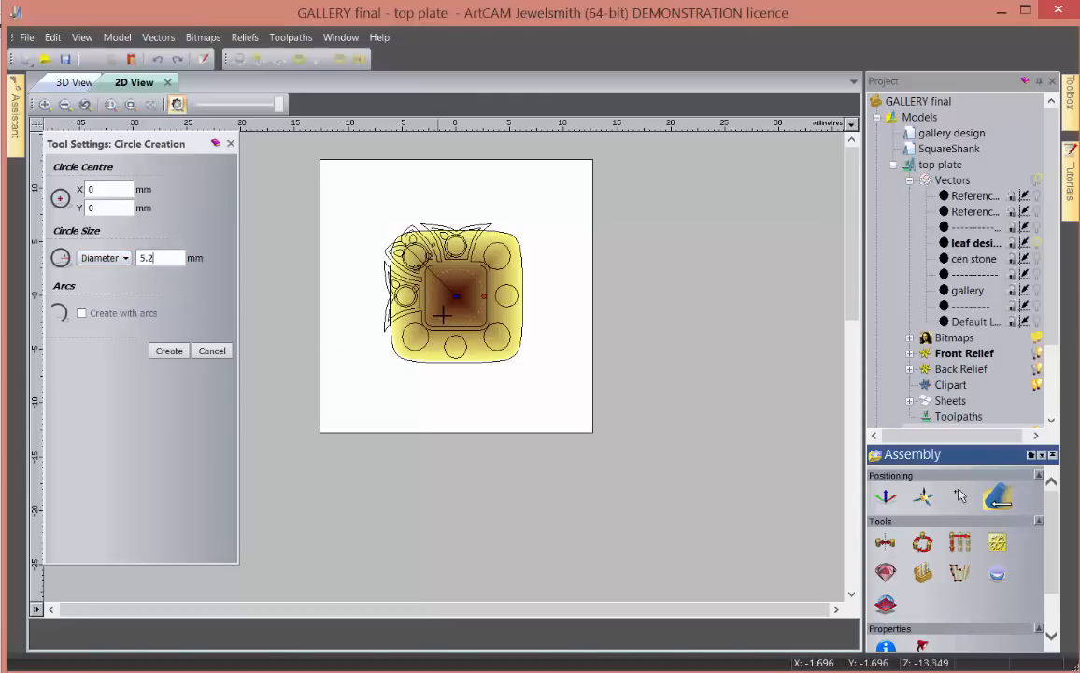
key("Return")
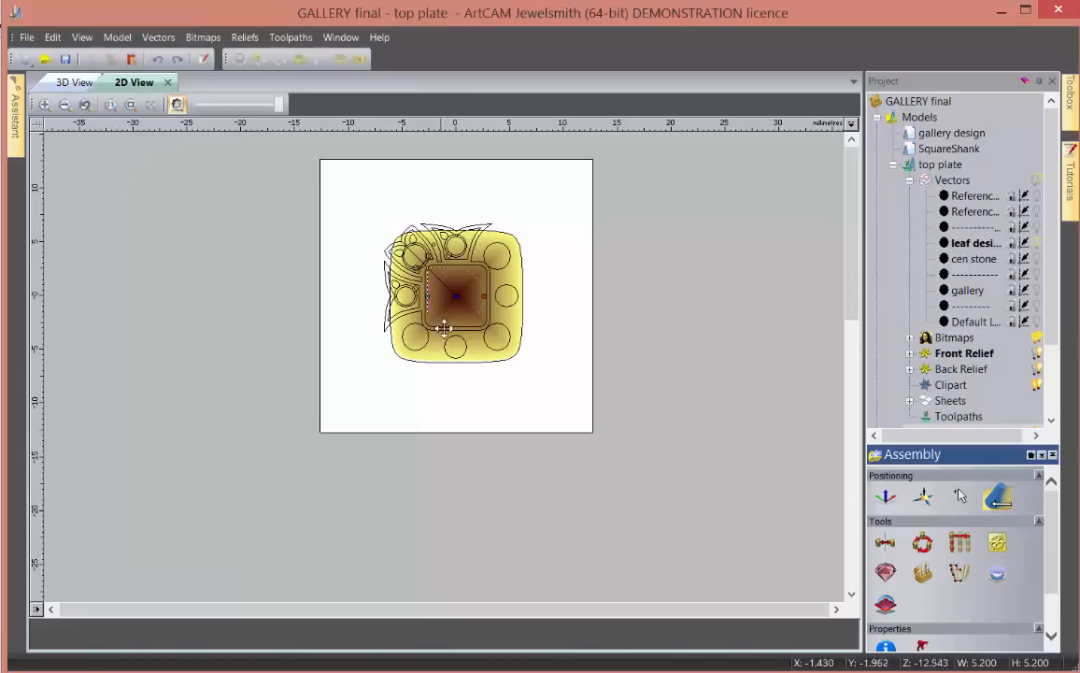
- Hide the relief preview in the 2D view and select the group of stone circles around the centre setting
key("F4")
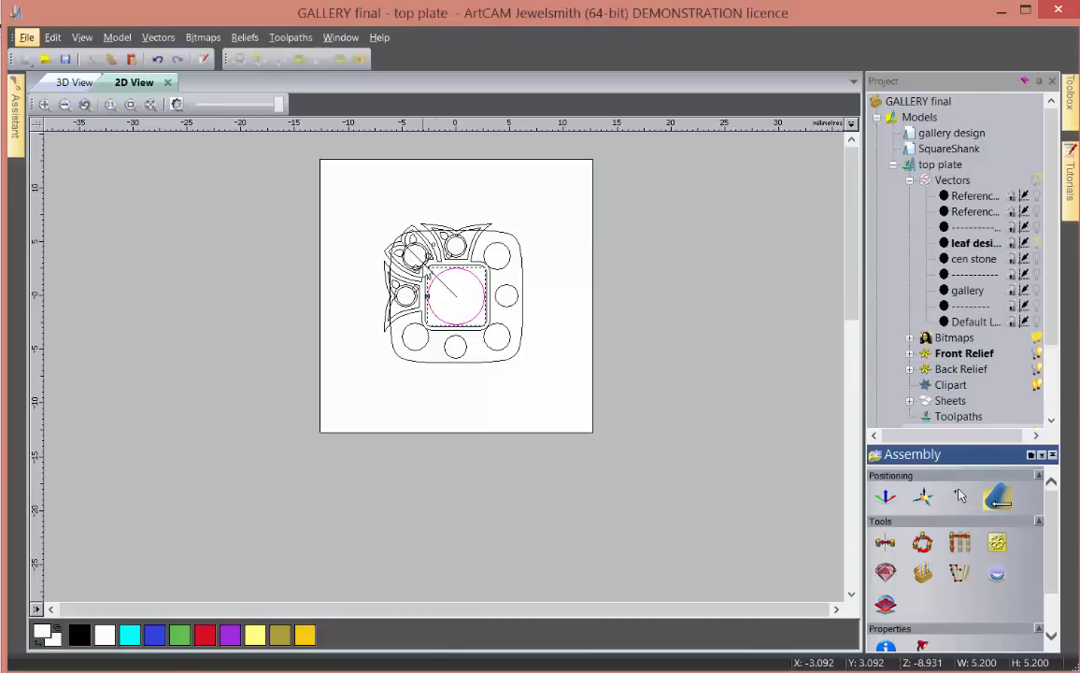
scroll(419, 262, "up", 2)
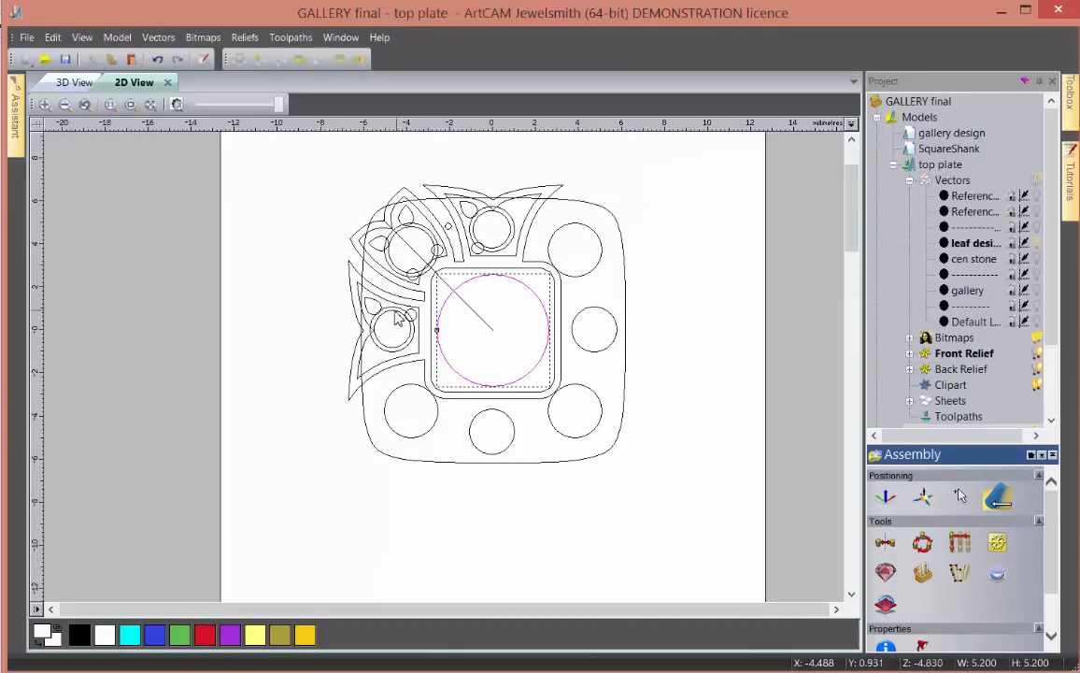
left_click(390, 309)
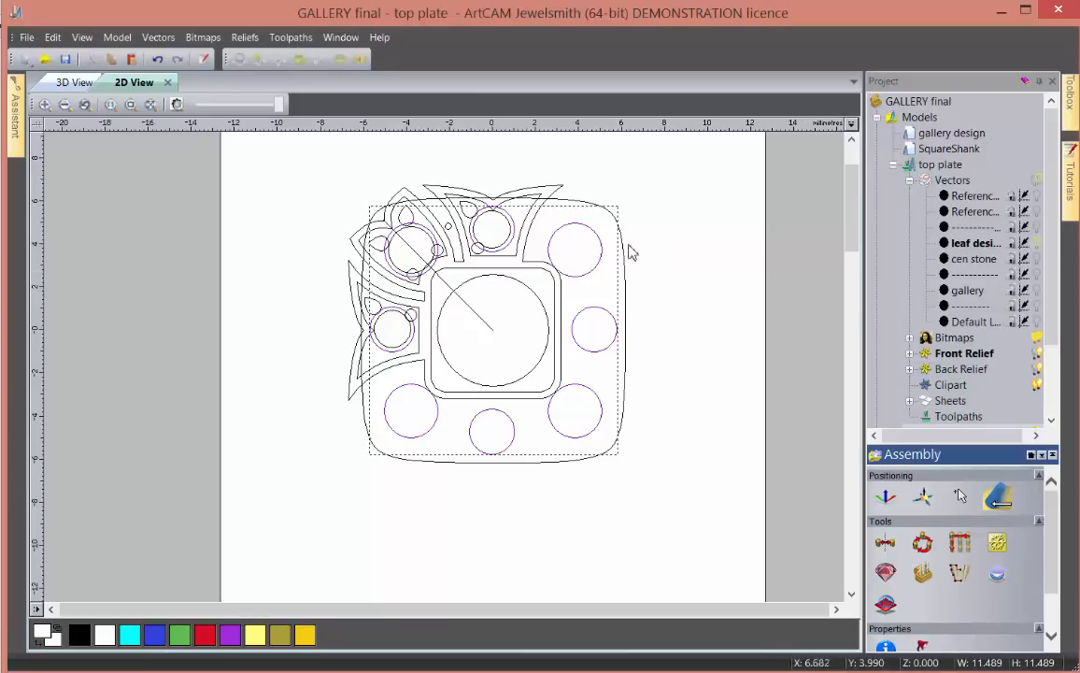
- Add a new front relief layer to the top plate and name it "stones"
scroll(1055, 255, "down", 2)
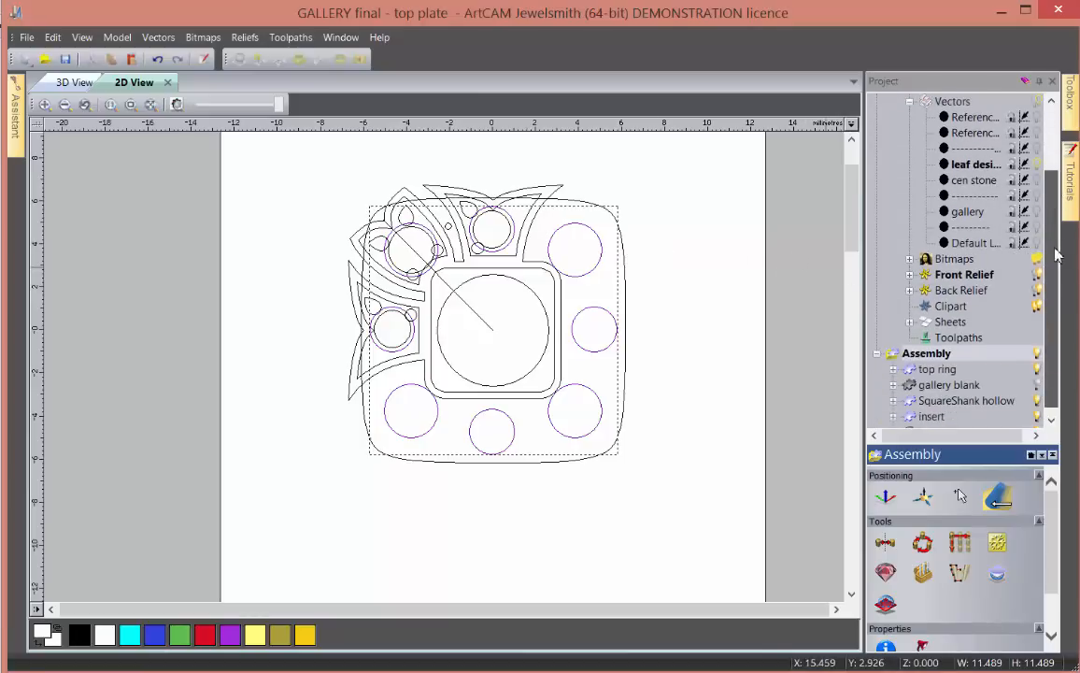
left_click(909, 274)
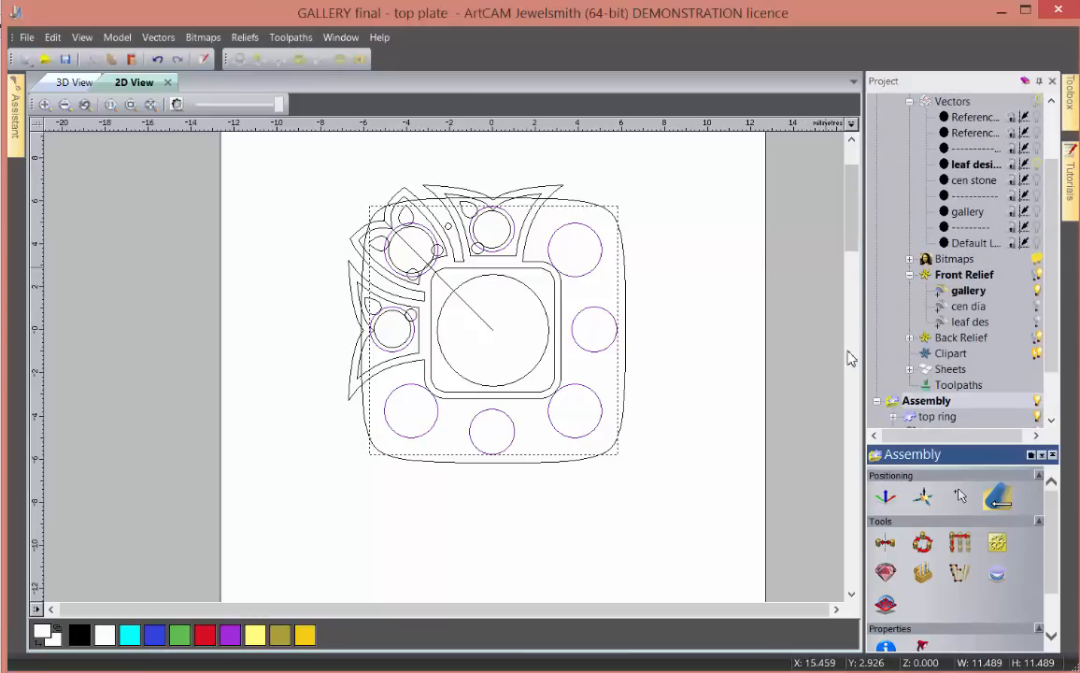
left_click(962, 277)
right_click(981, 275)
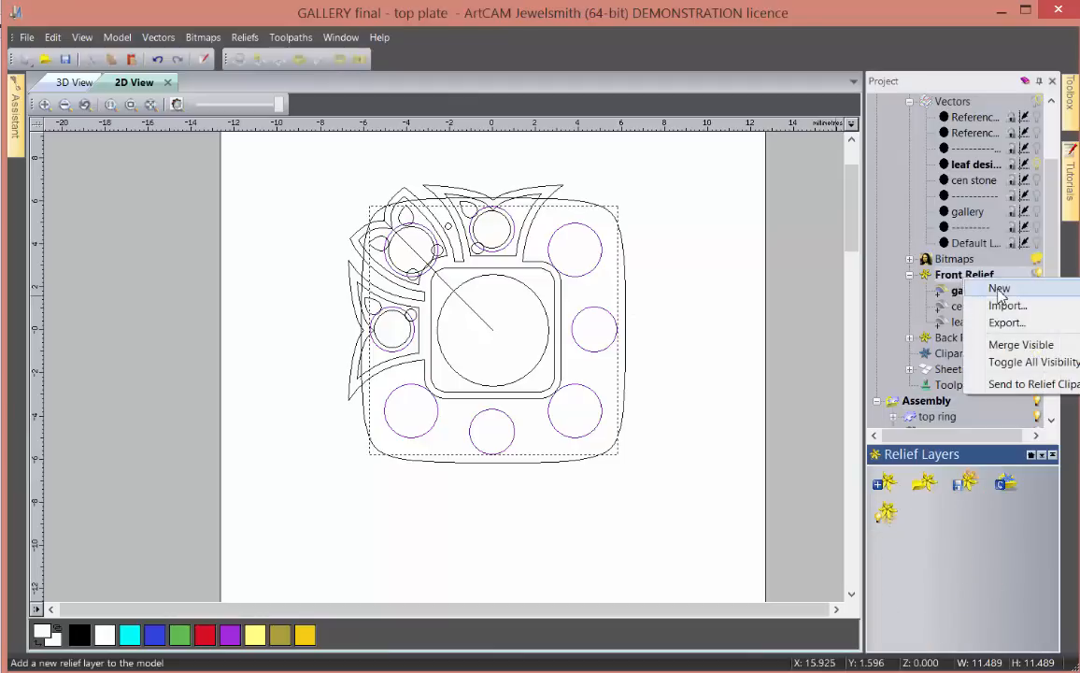
left_click(996, 288)
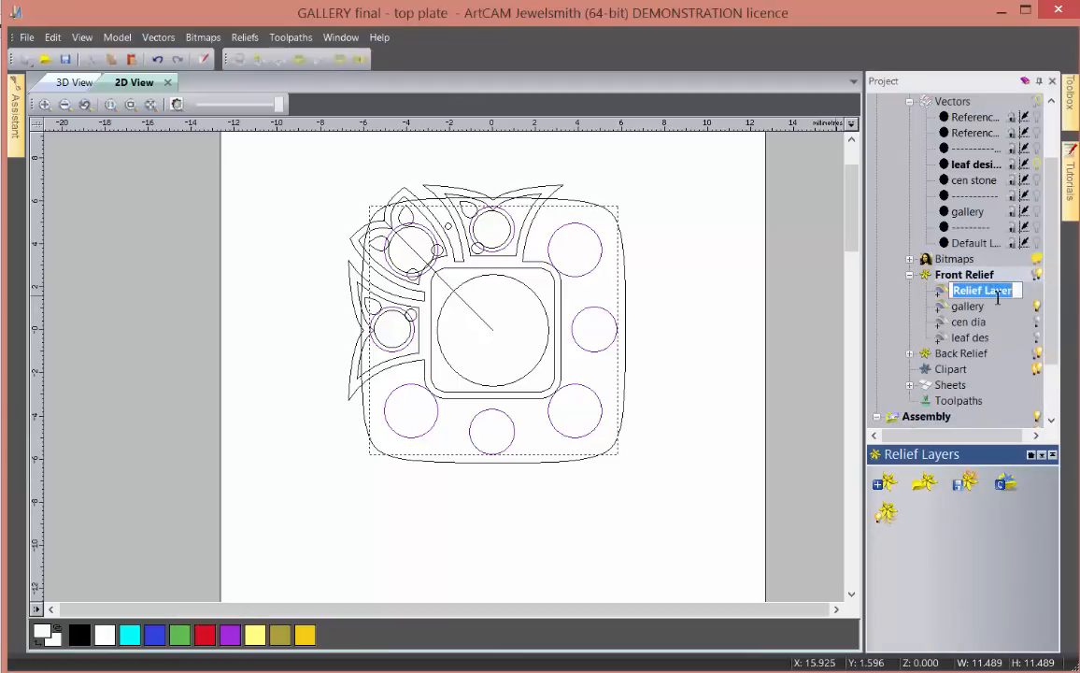
type("stones")
- Add a round dome shape with a 13-degree angle from the plate's rounded-square outline to the stones layer and preview it
left_click(624, 299)
key("F12")
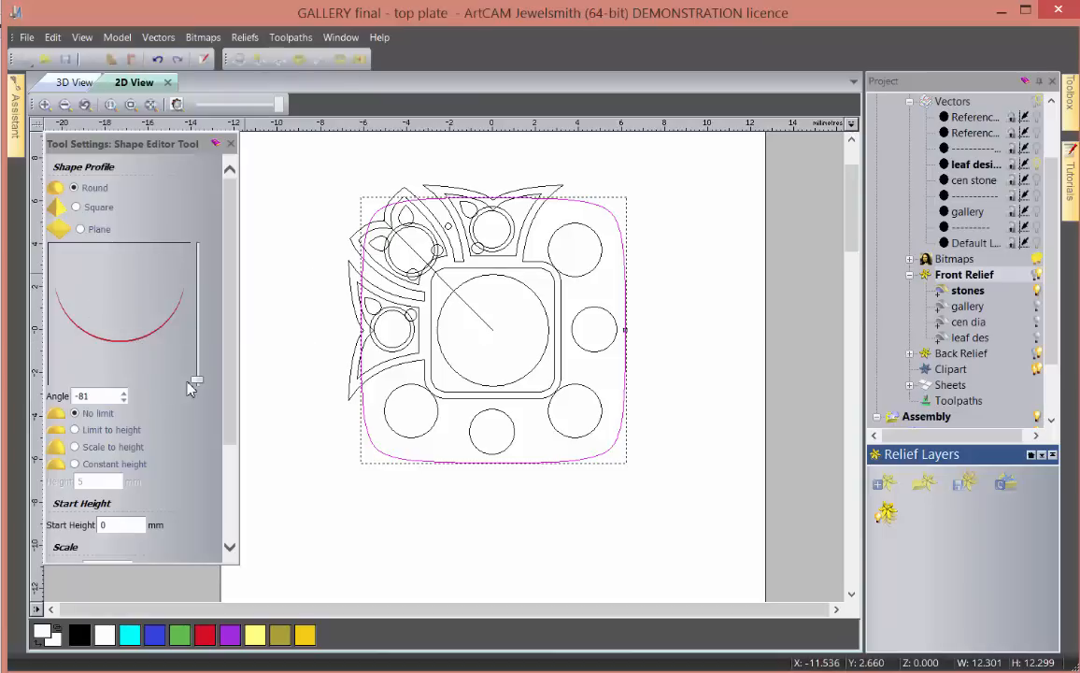
left_click_drag(196, 381, 196, 301)
double_click(81, 396)
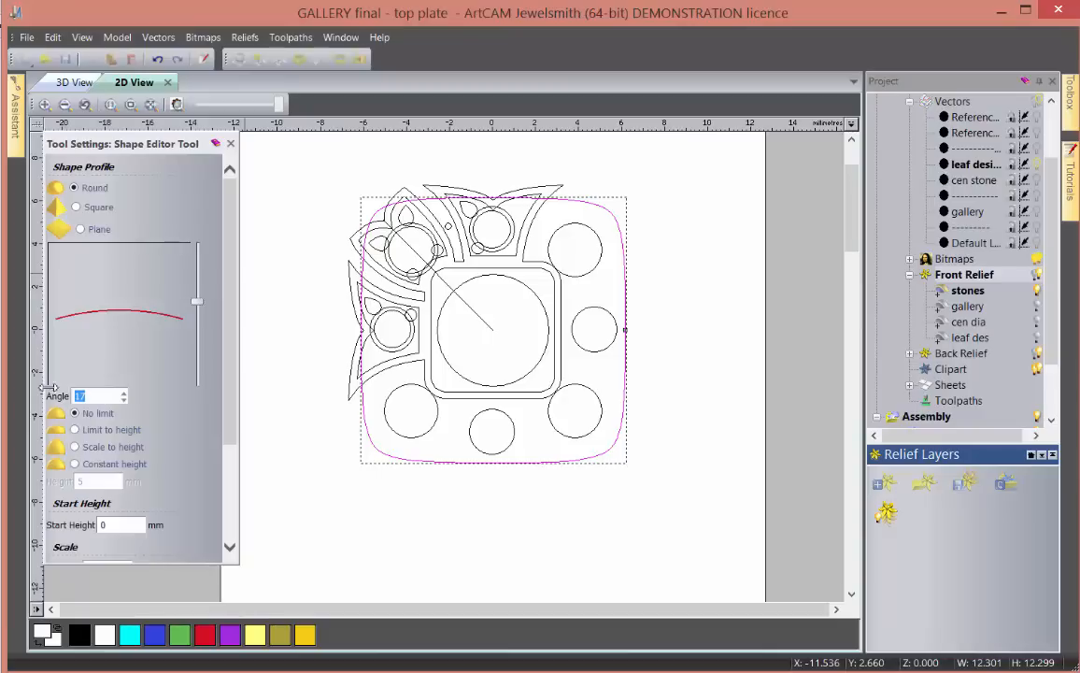
type("13")
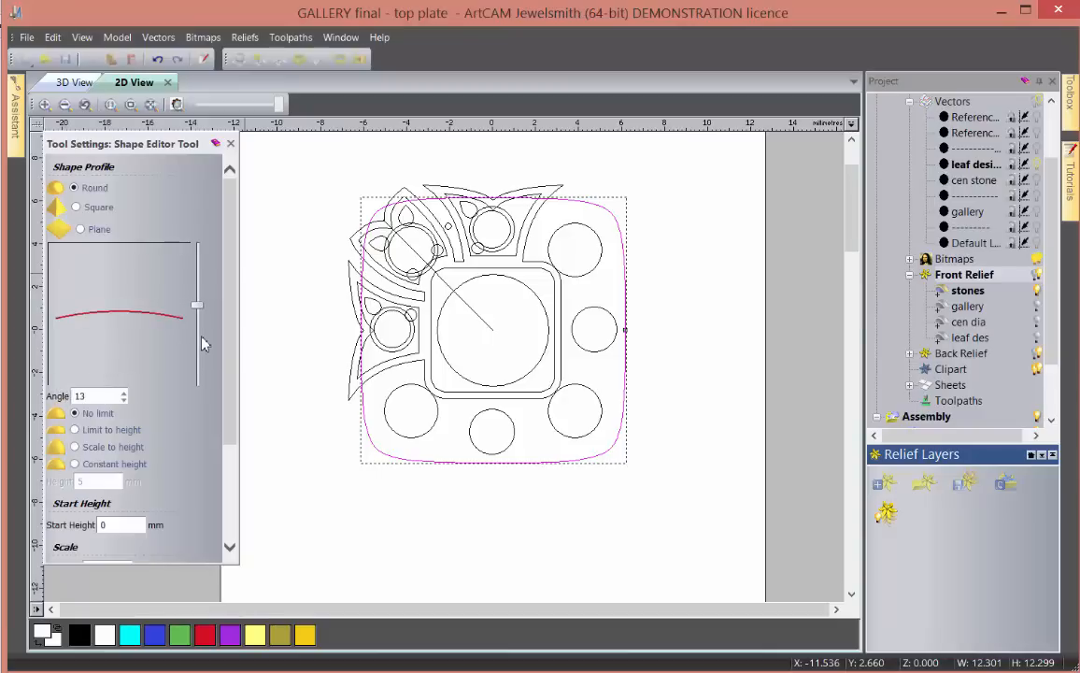
left_click_drag(230, 346, 234, 505)
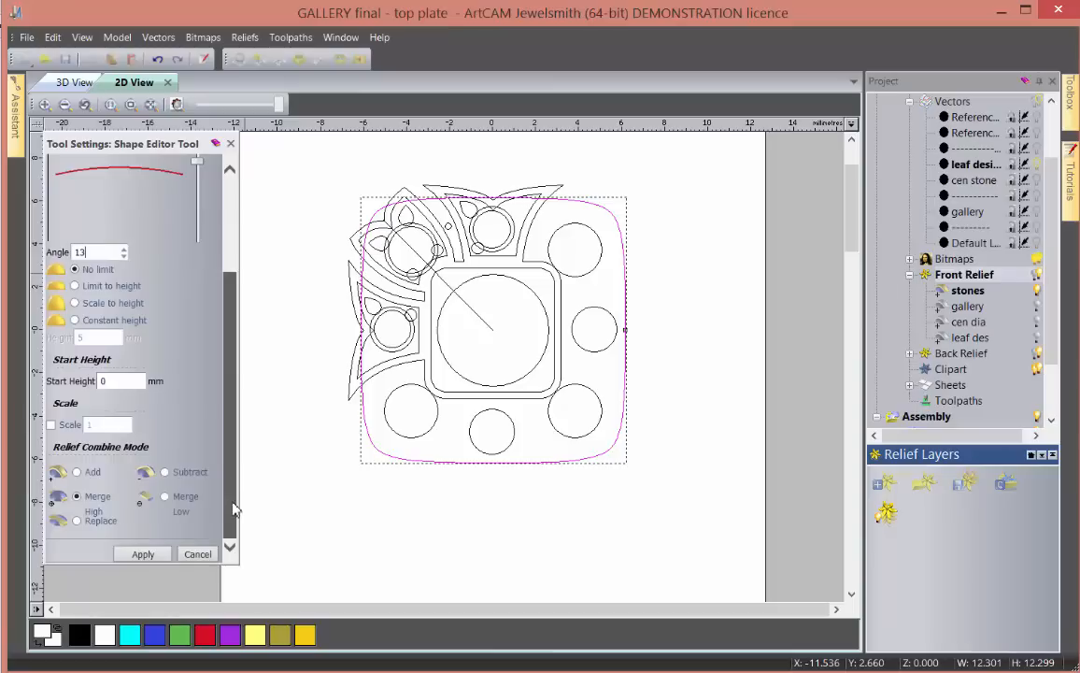
left_click(78, 472)
left_click(144, 553)
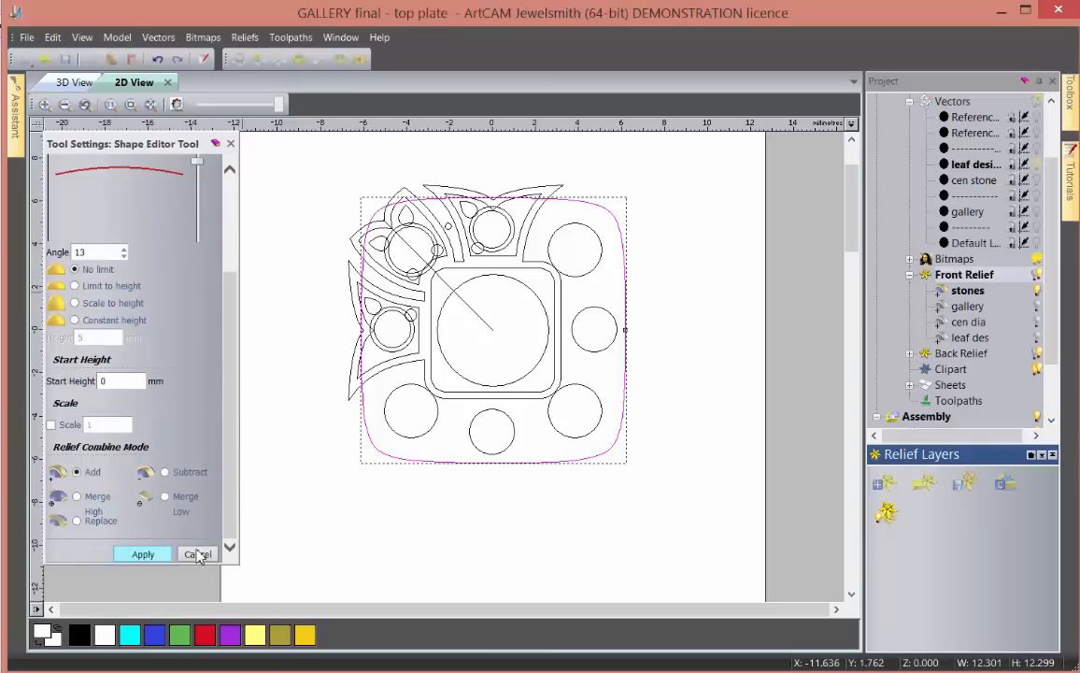
left_click(198, 553)
left_click(177, 104)
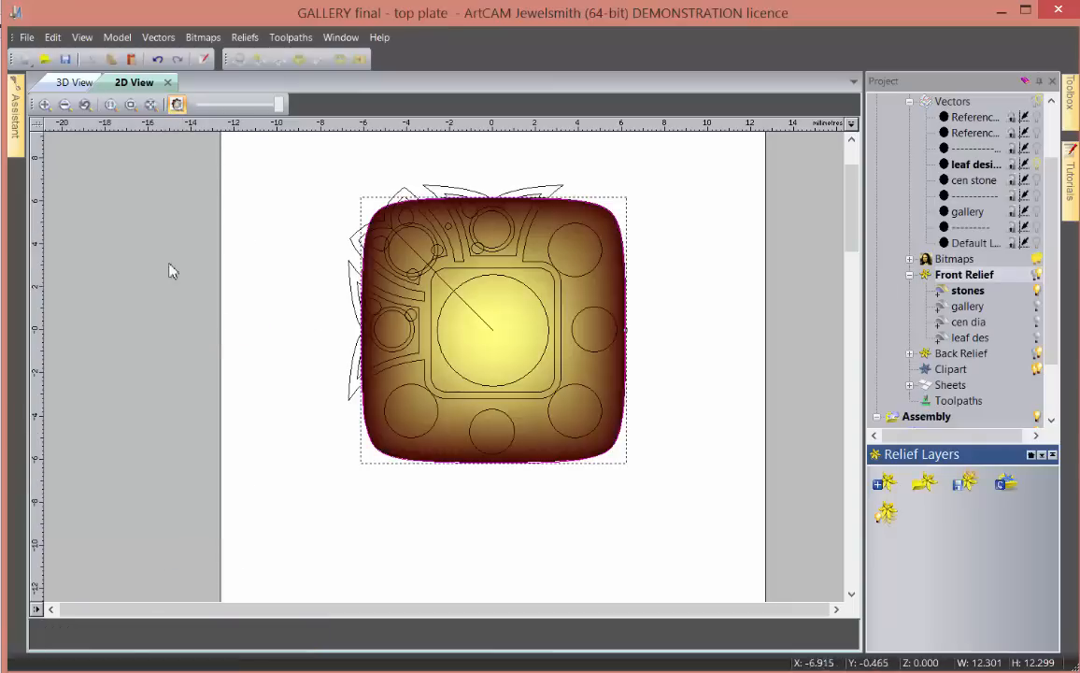
left_click(58, 82)
left_click_drag(566, 388, 159, 157)
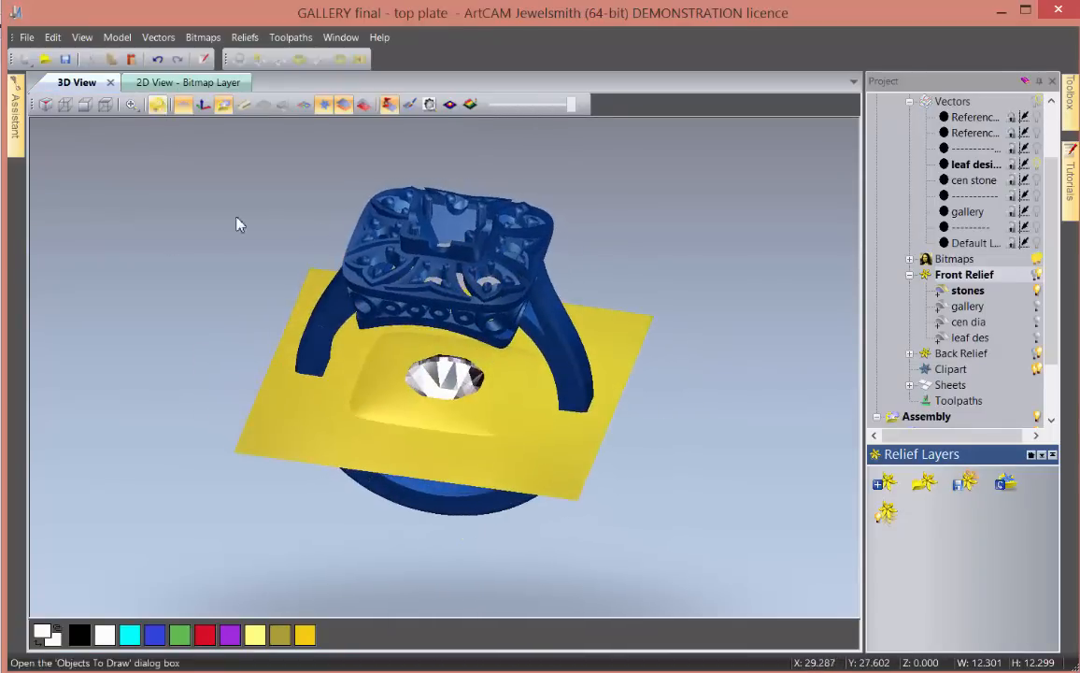
- Ungroup all the stone circles, including the centre one, and select the Round Brilliant component in the assembly
left_click(188, 82)
scroll(401, 269, "up", 2)
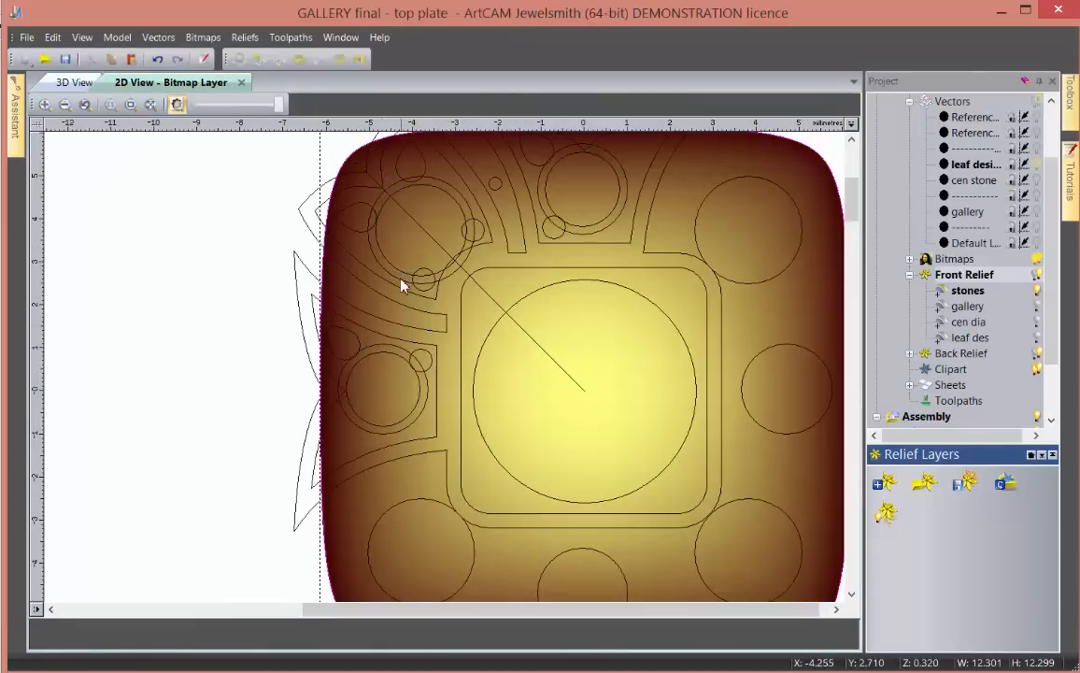
left_click(482, 433)
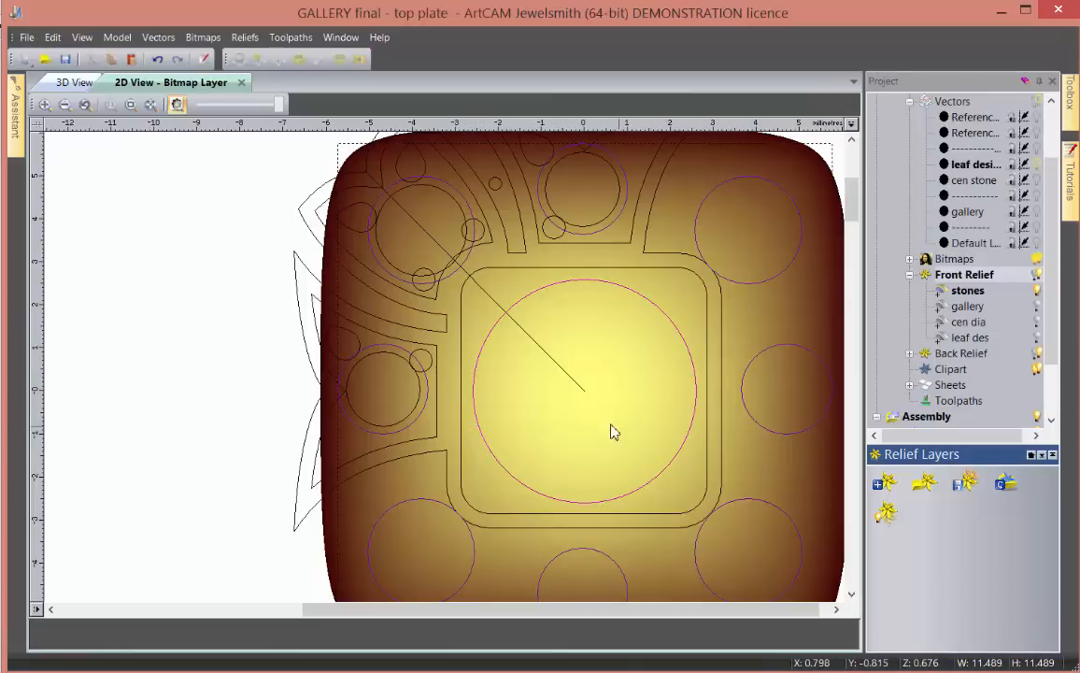
right_click(616, 311)
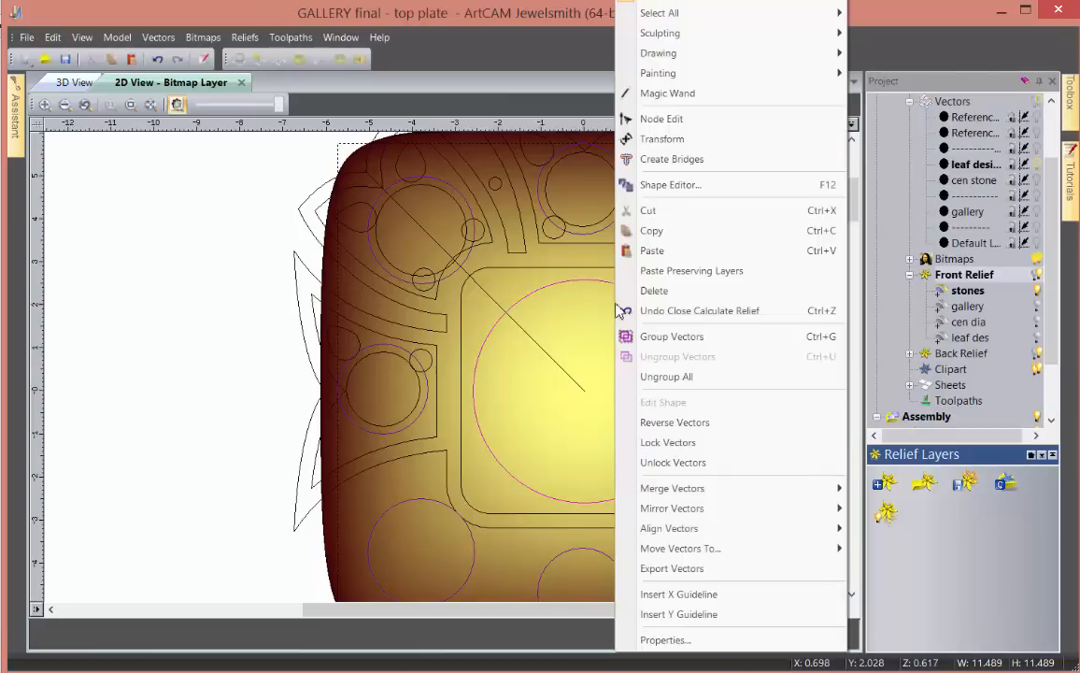
left_click(679, 376)
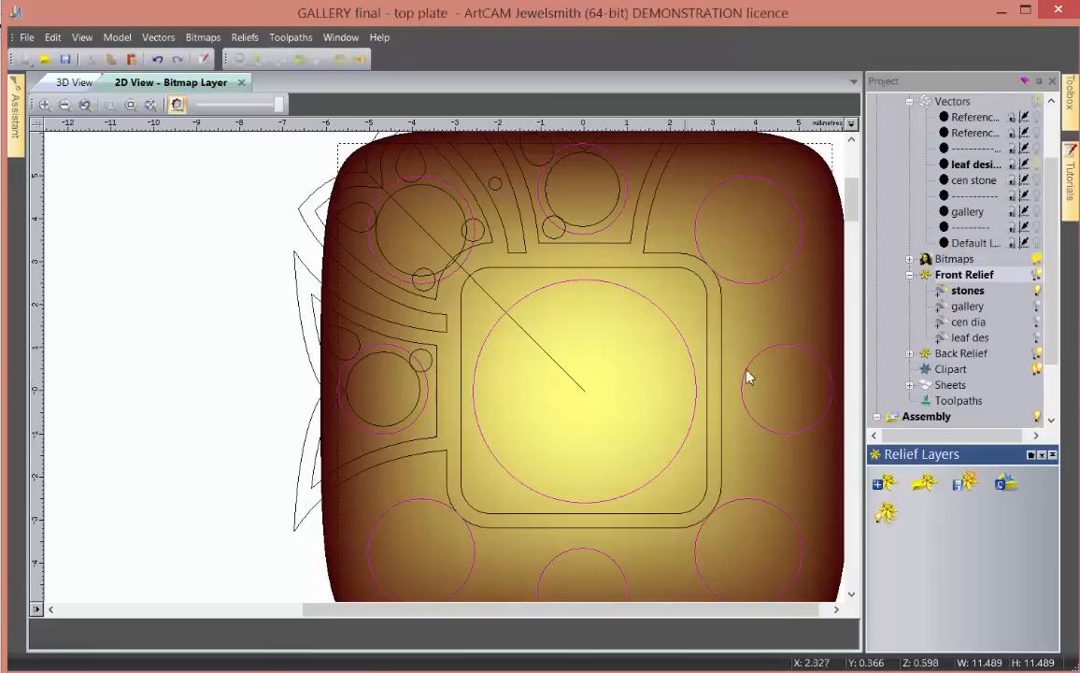
double_click(930, 415)
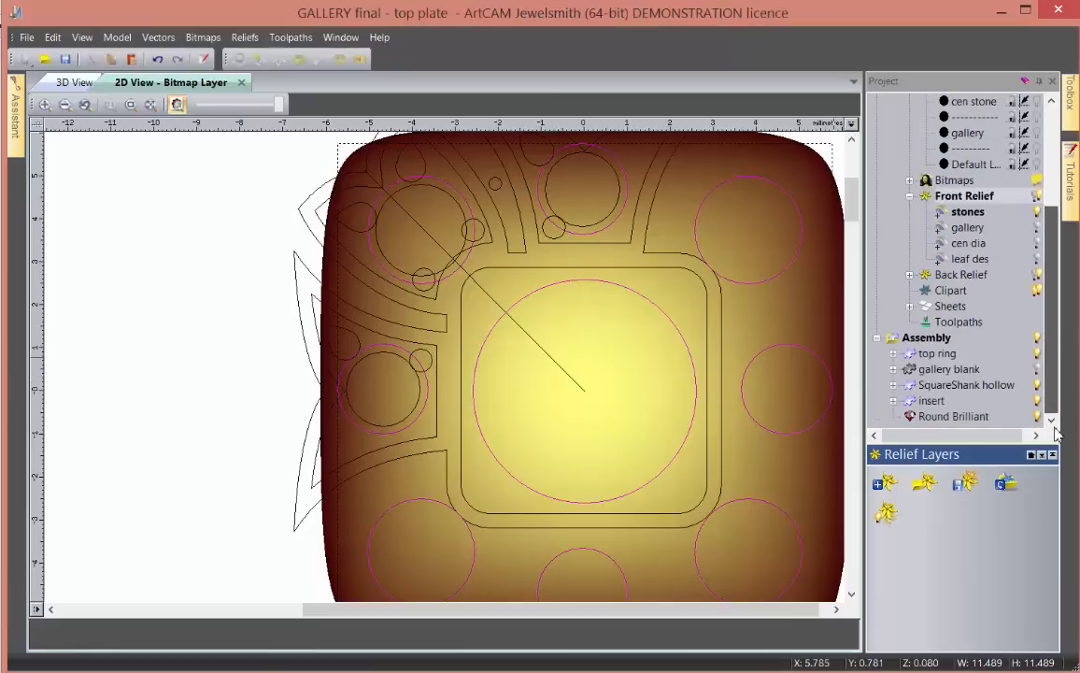
left_click(943, 416)
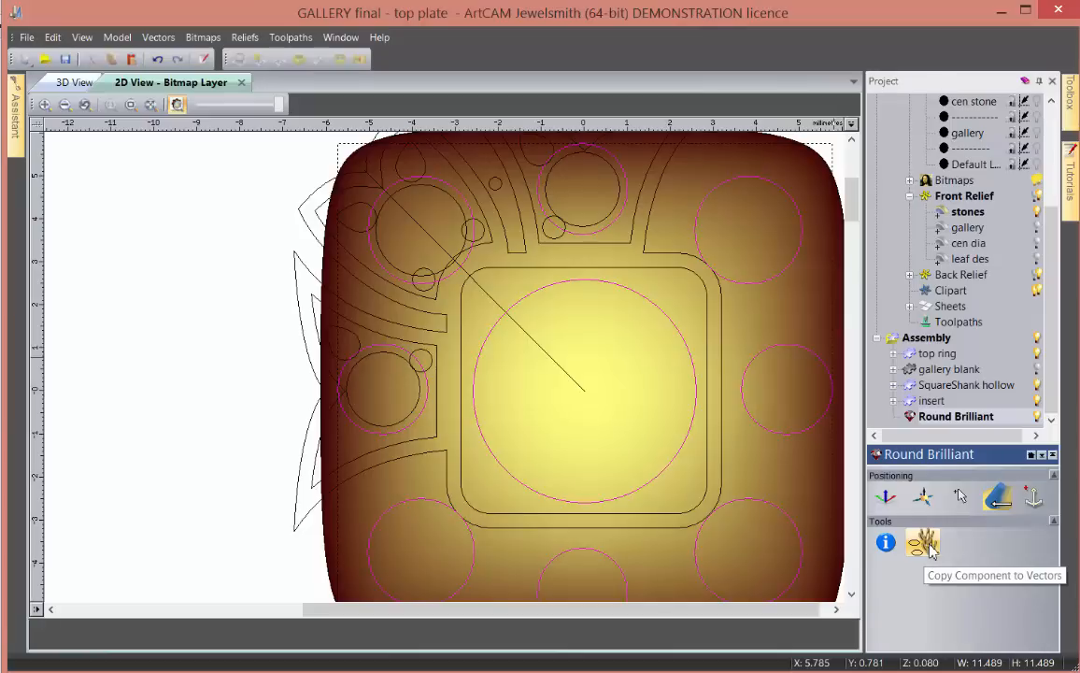
left_click(923, 543)
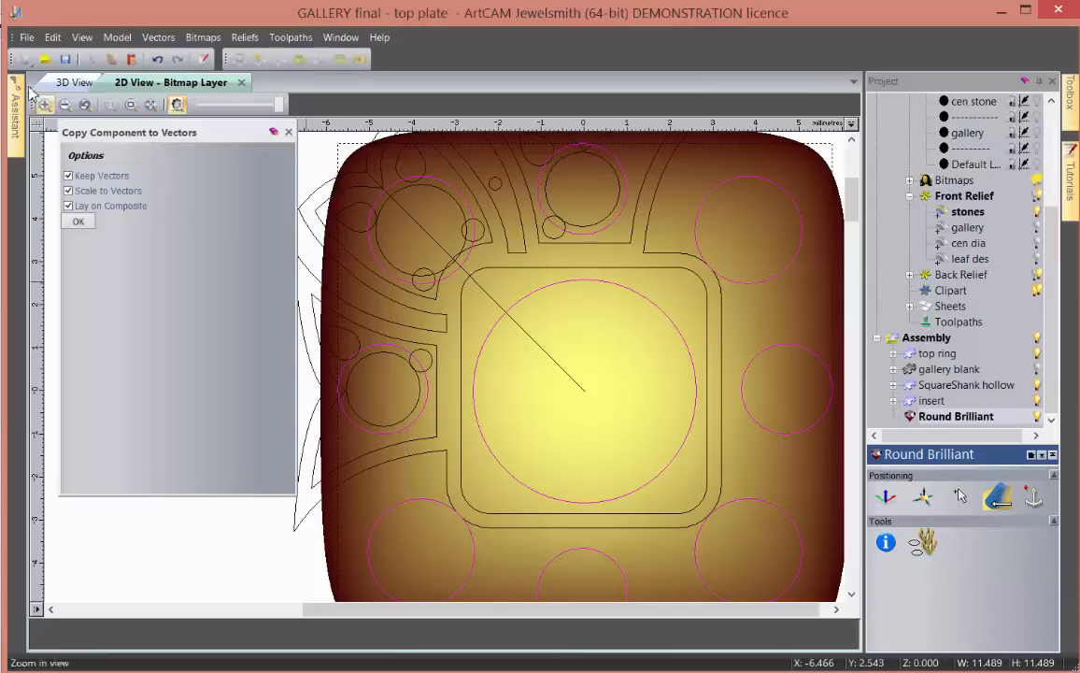
left_click(65, 84)
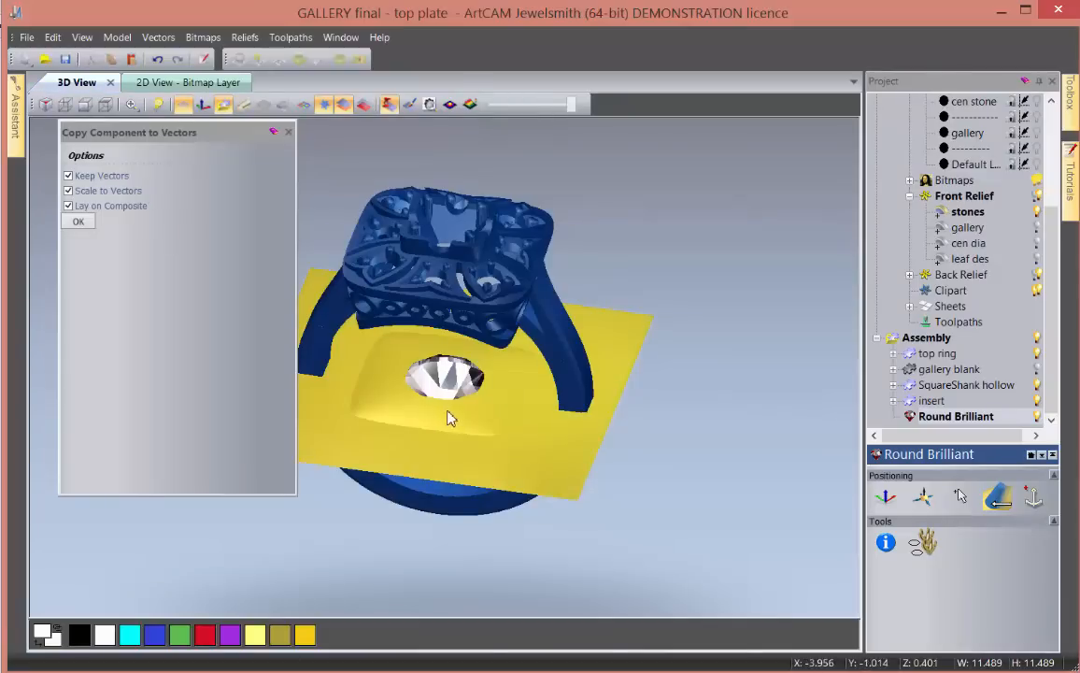
left_click_drag(445, 415, 496, 376)
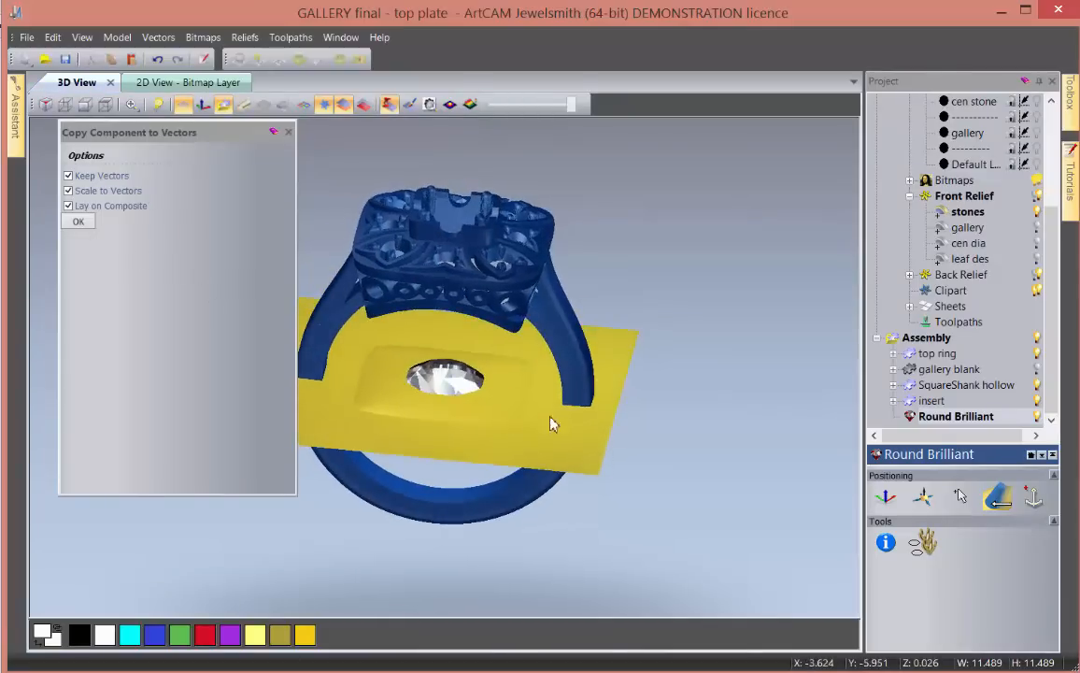
left_click(921, 542)
left_click_drag(437, 407, 427, 461)
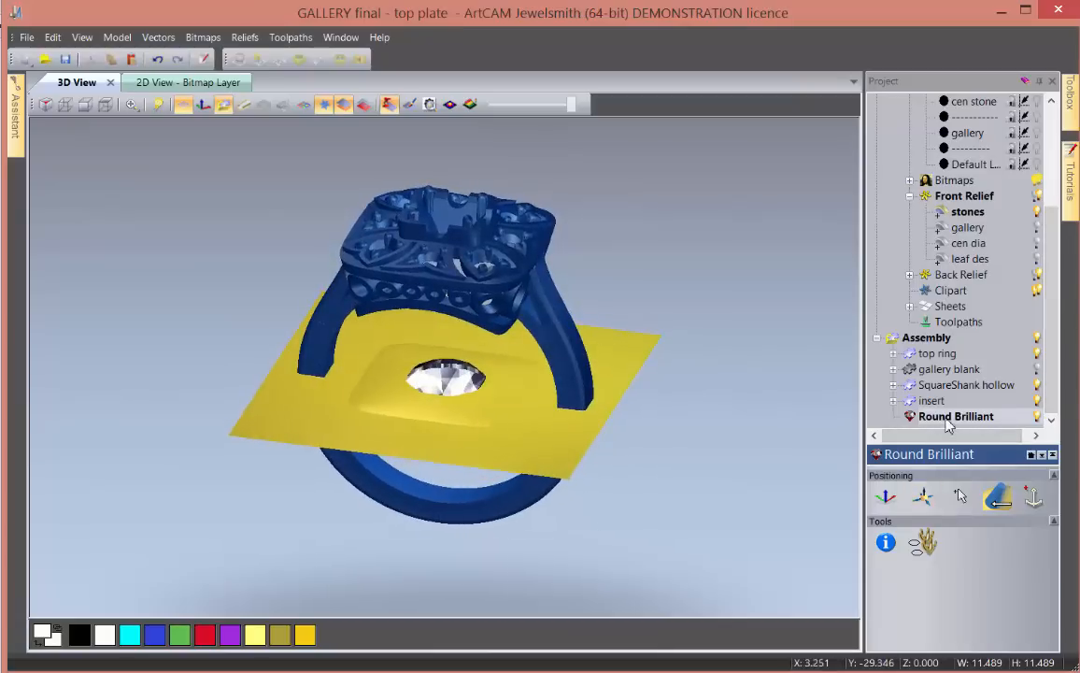
- Select the eight outer stone circles around the setting in the 2D view, leaving out the 5.2 mm centre circle
left_click(159, 86)
left_click(470, 276)
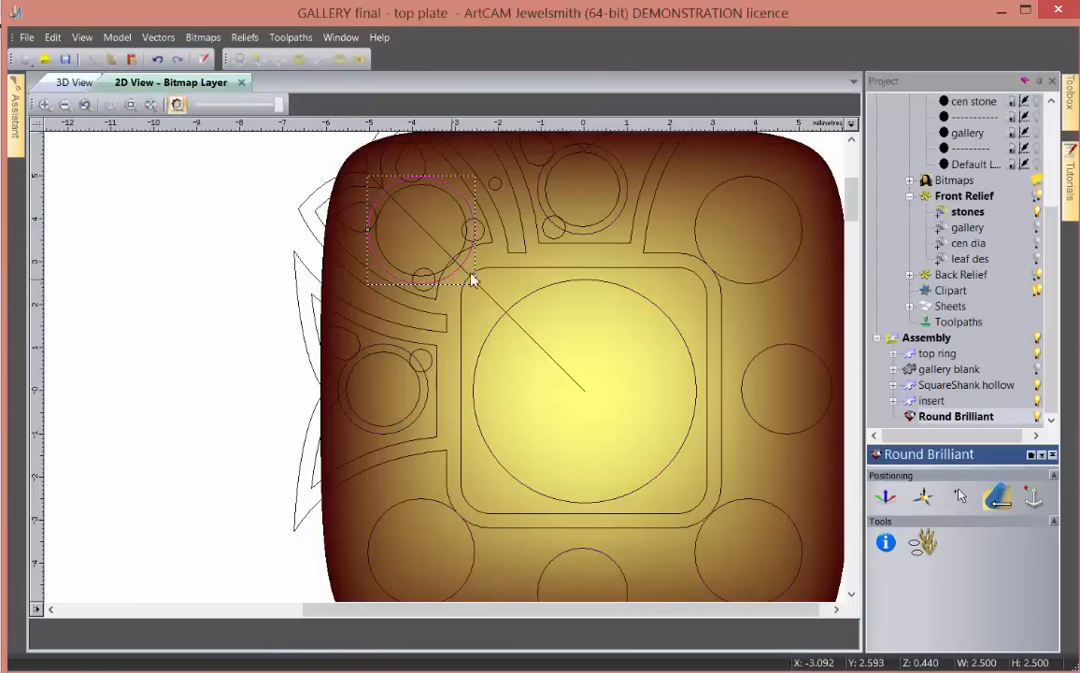
left_click(591, 240, "shift")
left_click(738, 286, "shift")
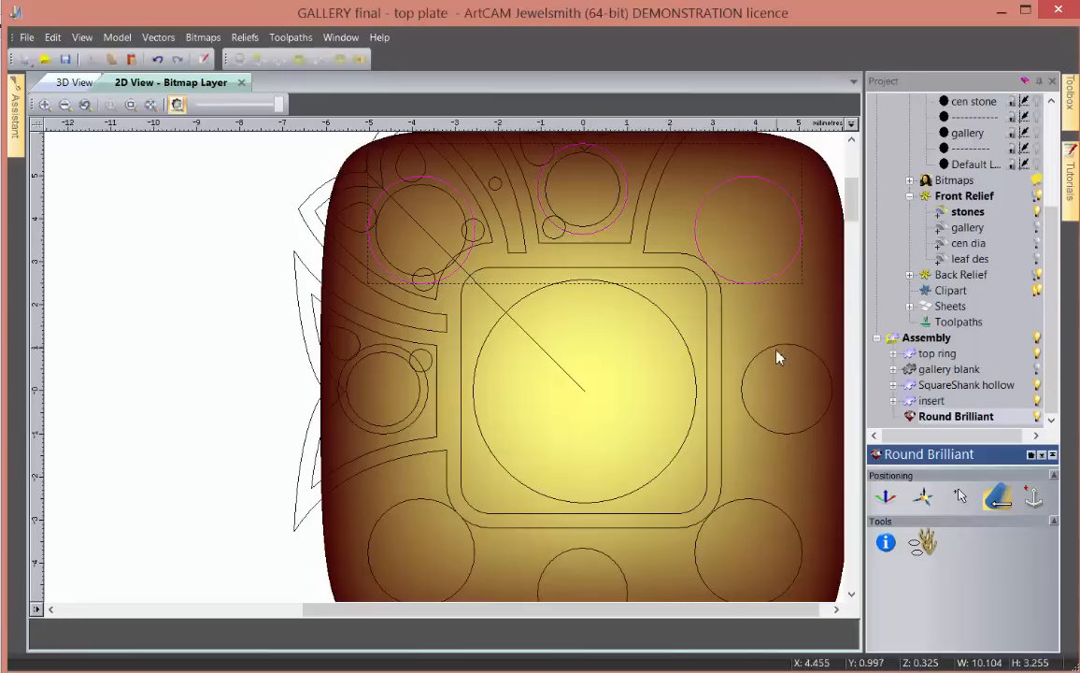
left_click(762, 502, "shift")
left_click(771, 435, "shift")
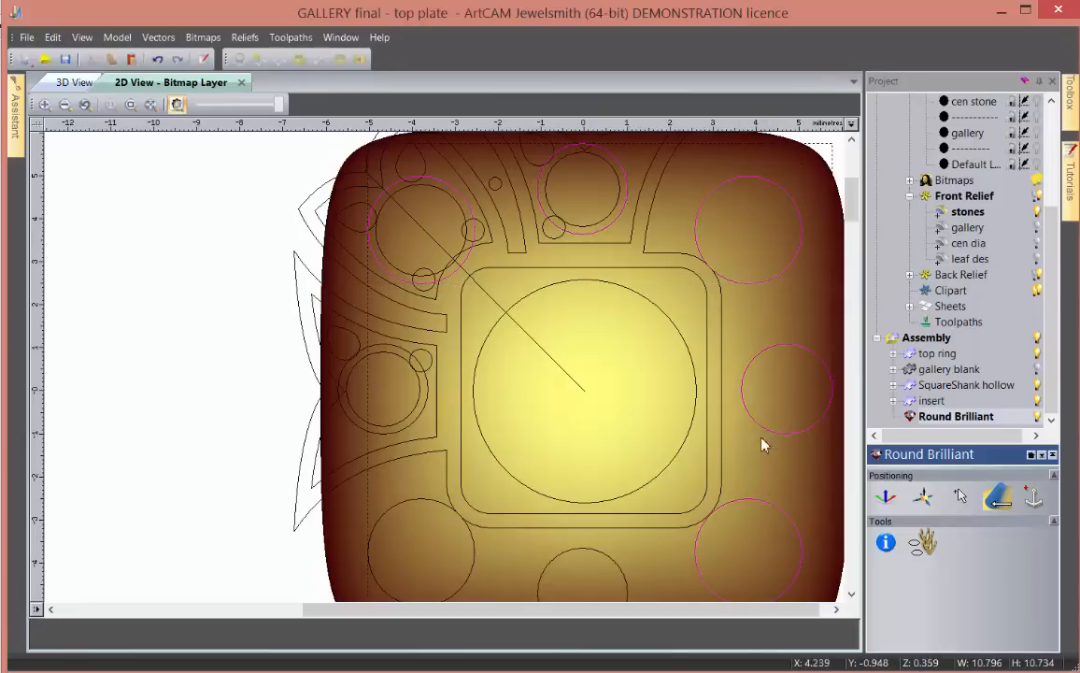
left_click(574, 554, "shift")
left_click(432, 505, "shift")
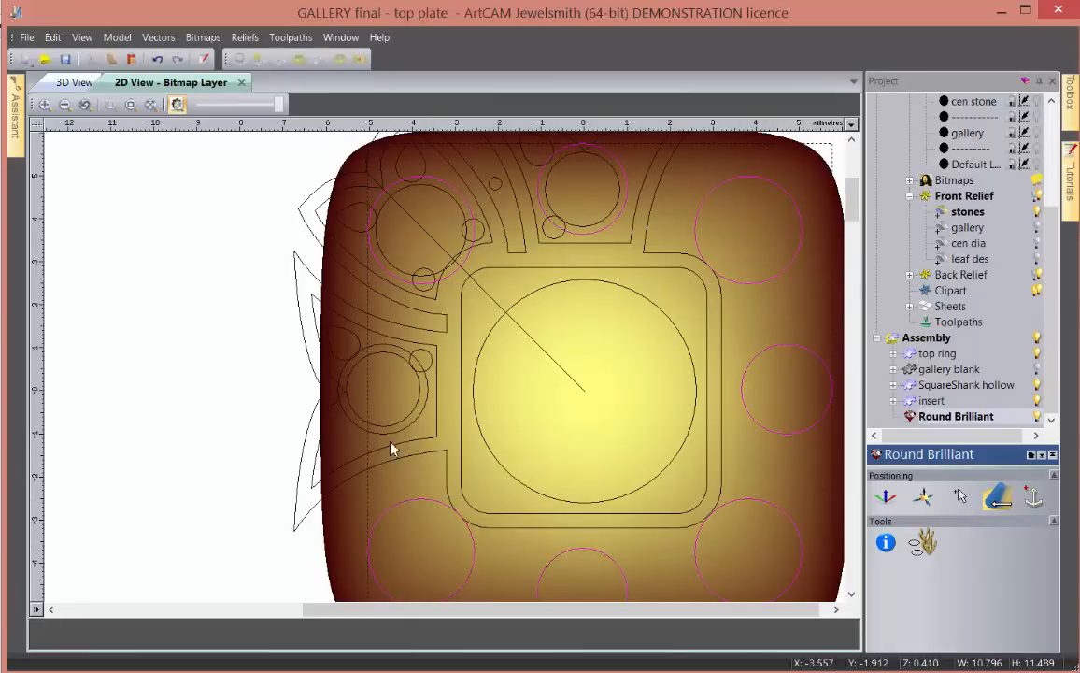
left_click(413, 423, "shift")
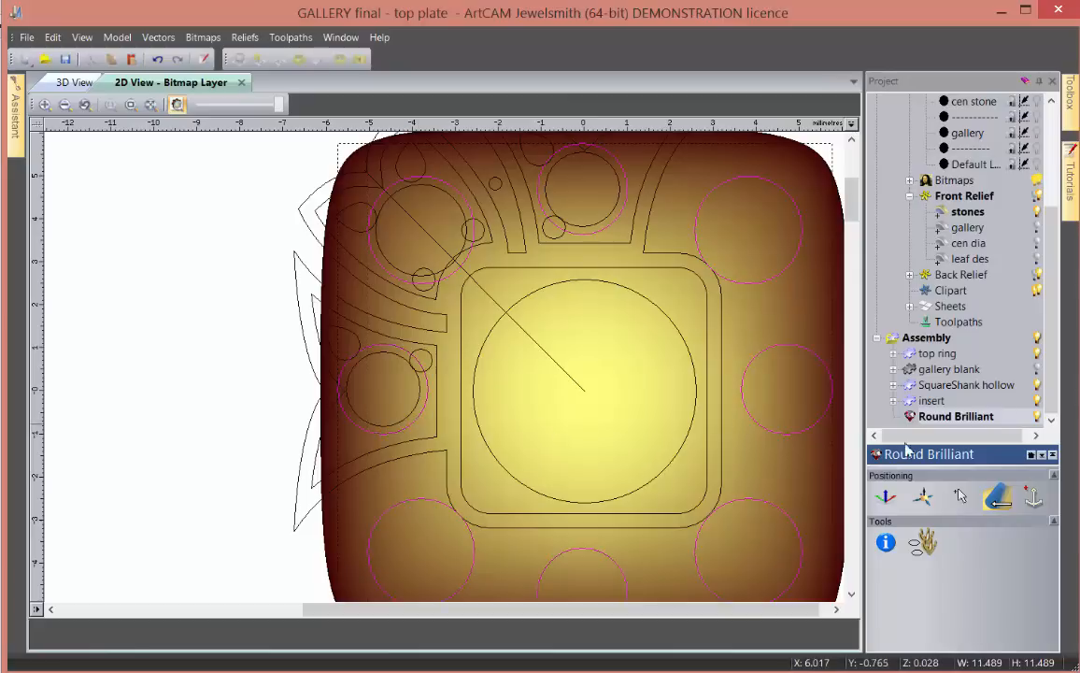
- Copy the Round Brilliant to the selected circles with Keep Vectors, Scale to Vectors and Lay on Composite enabled
left_click(924, 541)
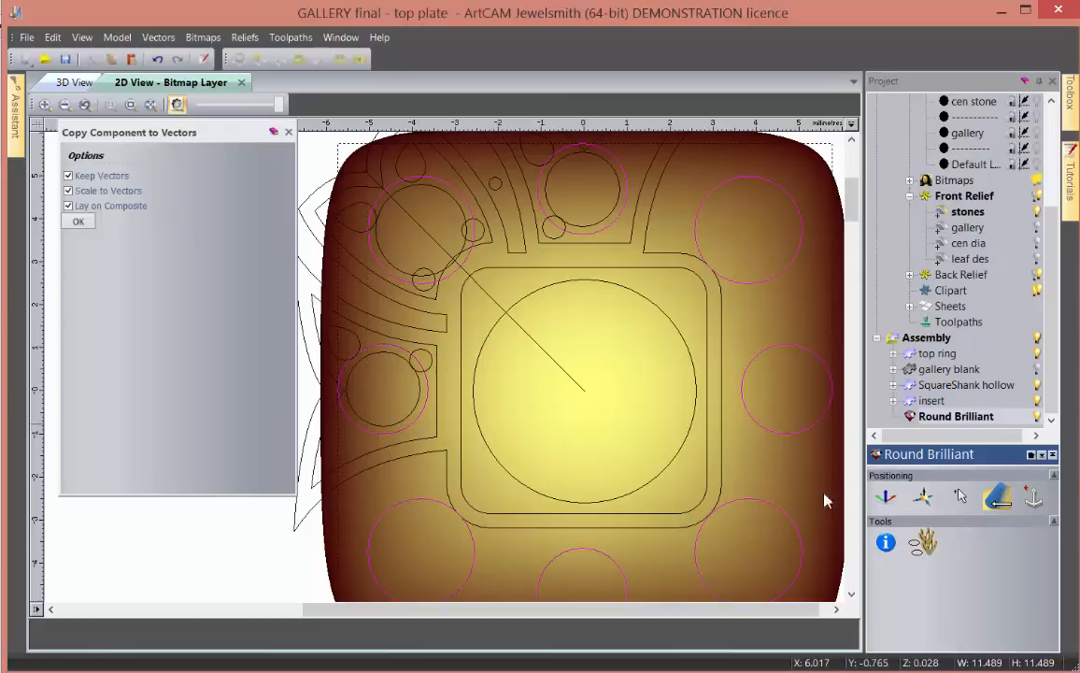
left_click(84, 84)
left_click(78, 222)
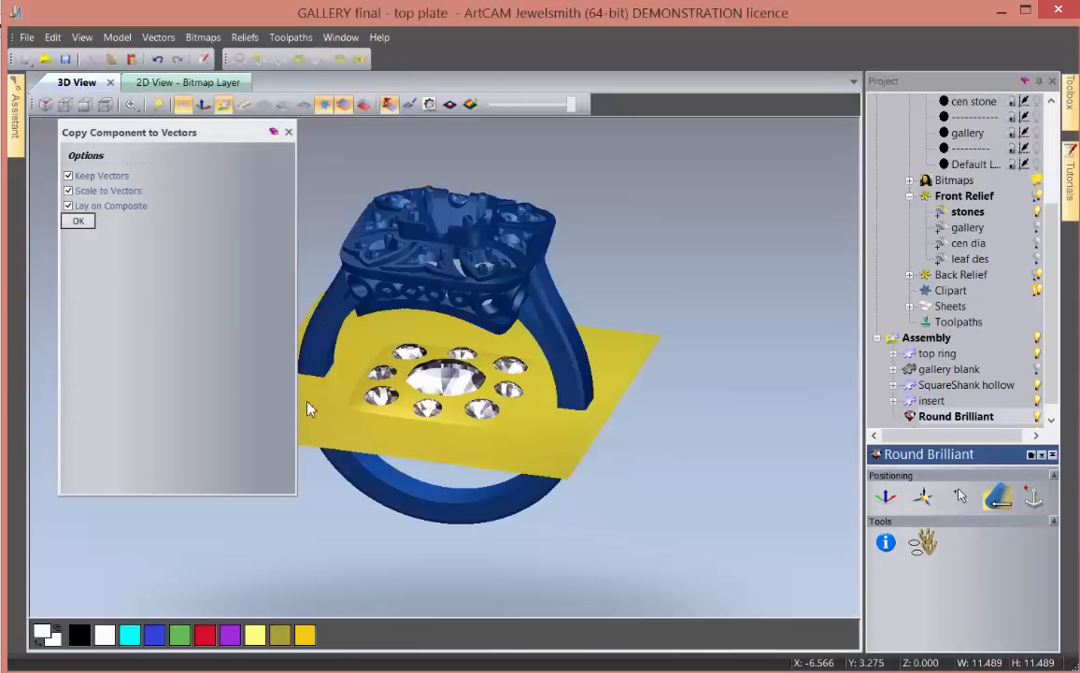
left_click_drag(411, 463, 453, 380)
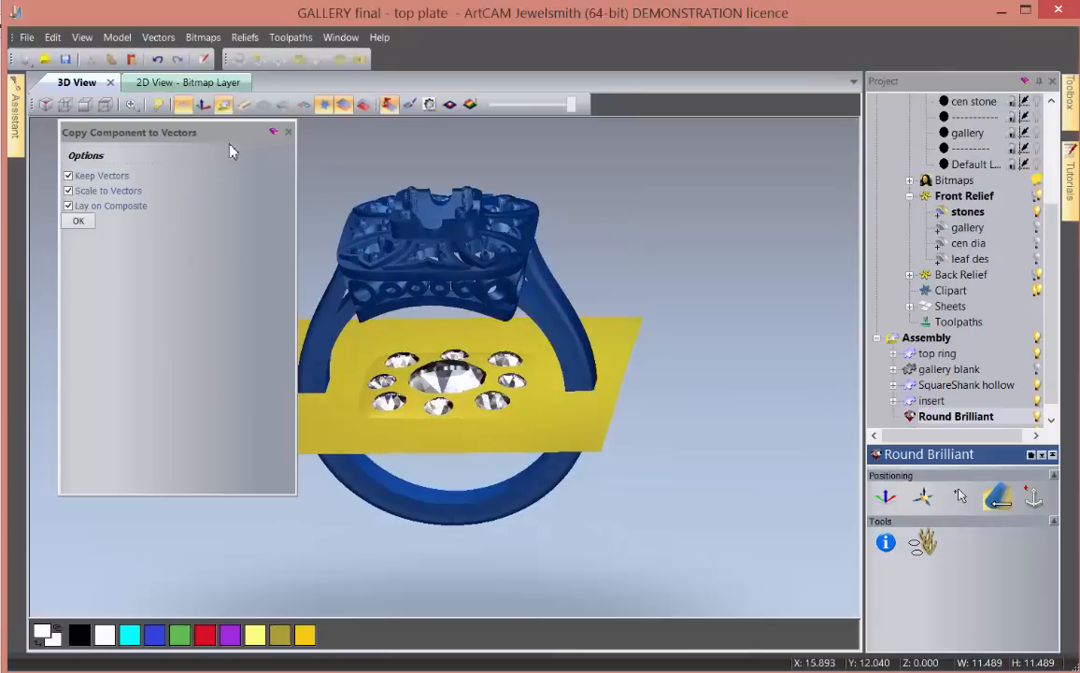
left_click(289, 133)
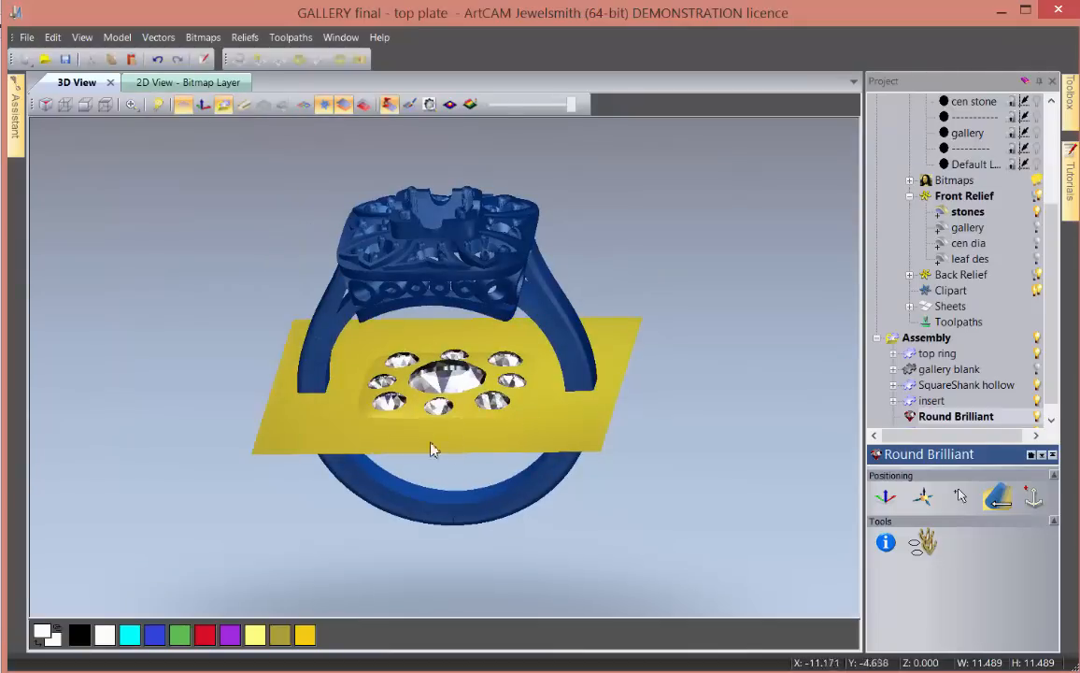
- Nudge the copied group of small brilliants upward in Z by a step of 11, followed by a step of 1
left_click_drag(434, 446, 433, 420)
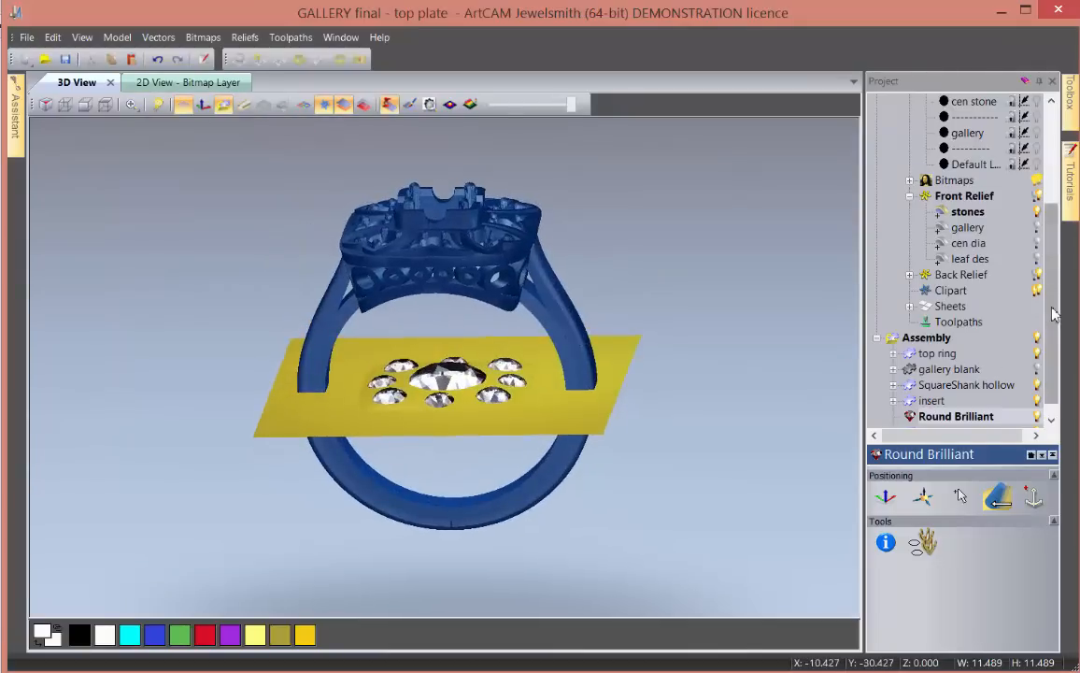
left_click_drag(1053, 314, 1053, 334)
left_click(964, 417)
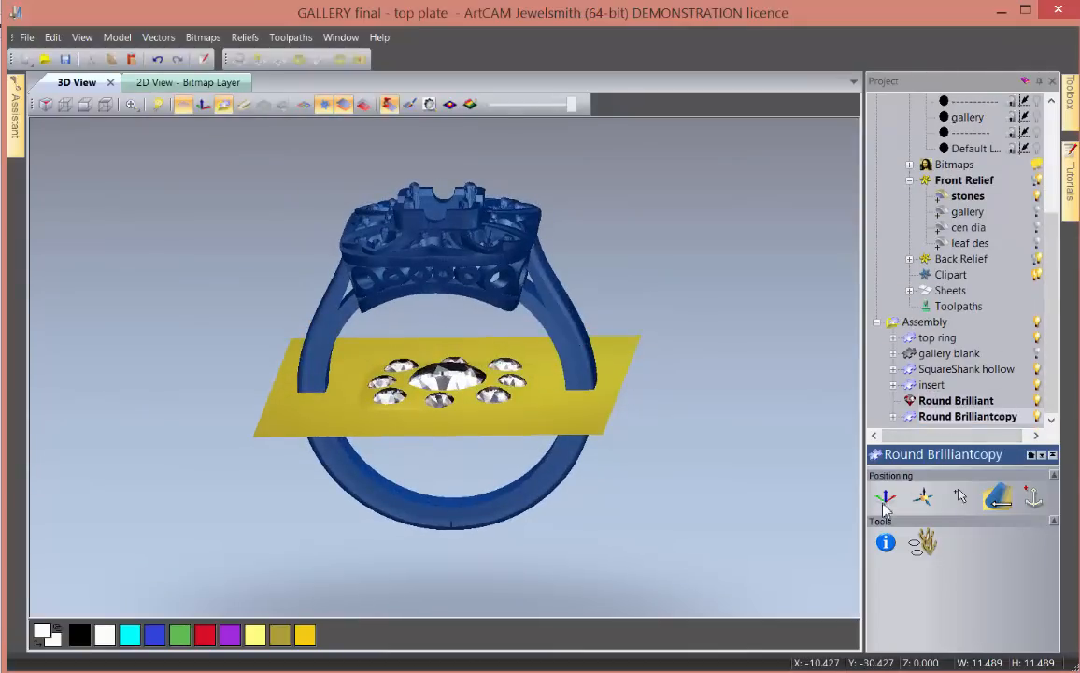
left_click(1033, 544)
scroll(1011, 616, "down", 2)
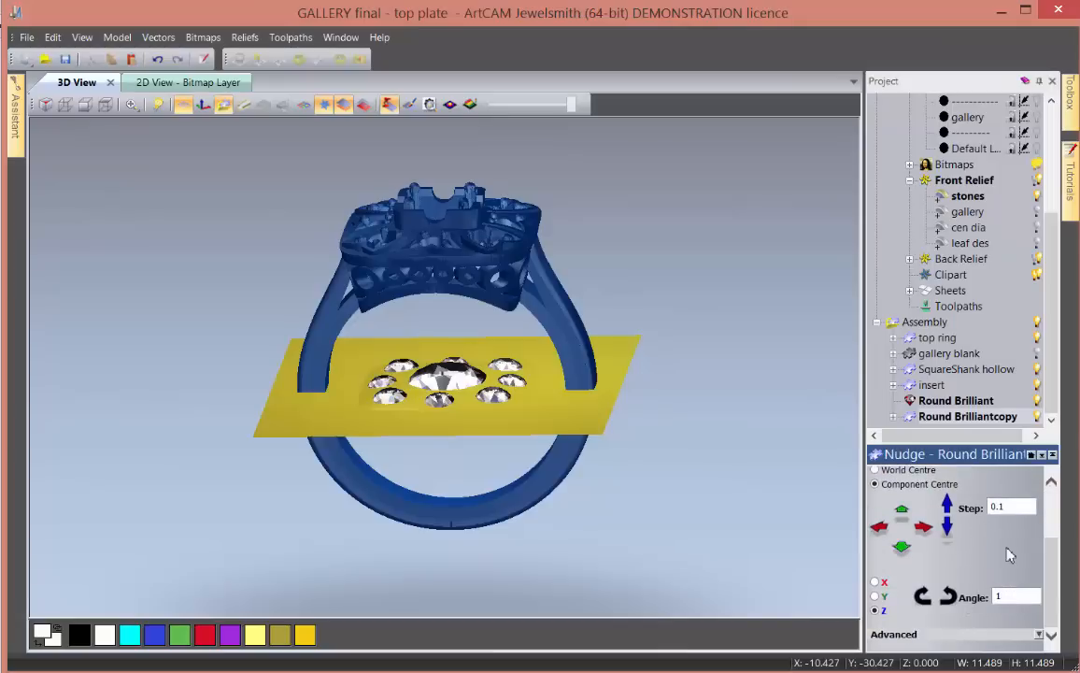
left_click_drag(1015, 514, 980, 516)
left_click(947, 506)
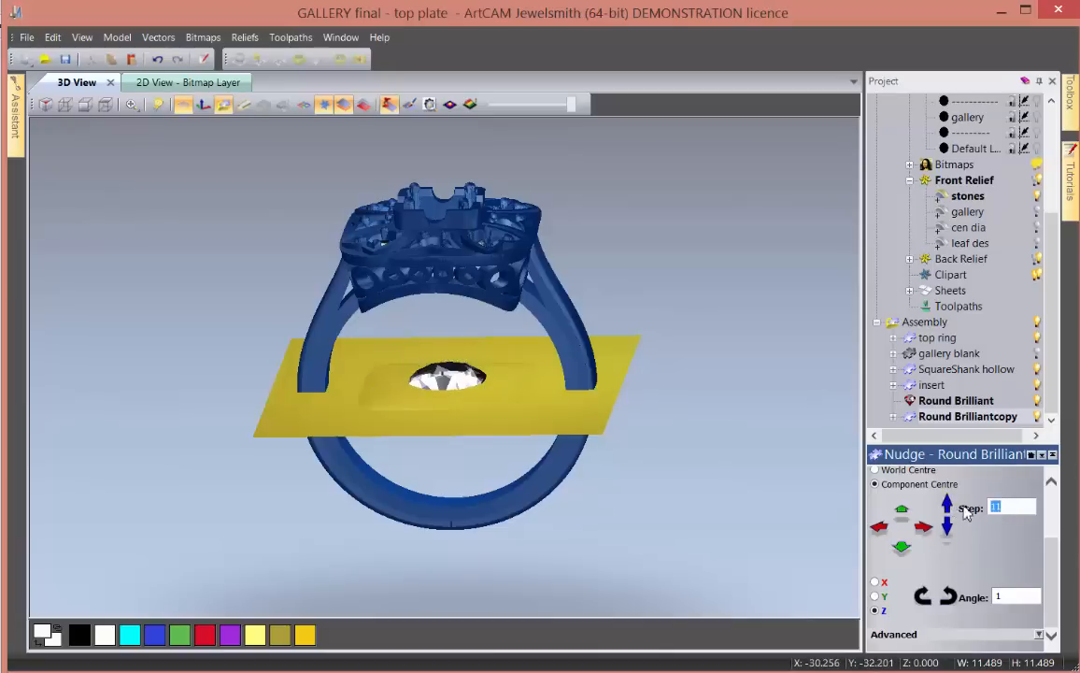
left_click(946, 505)
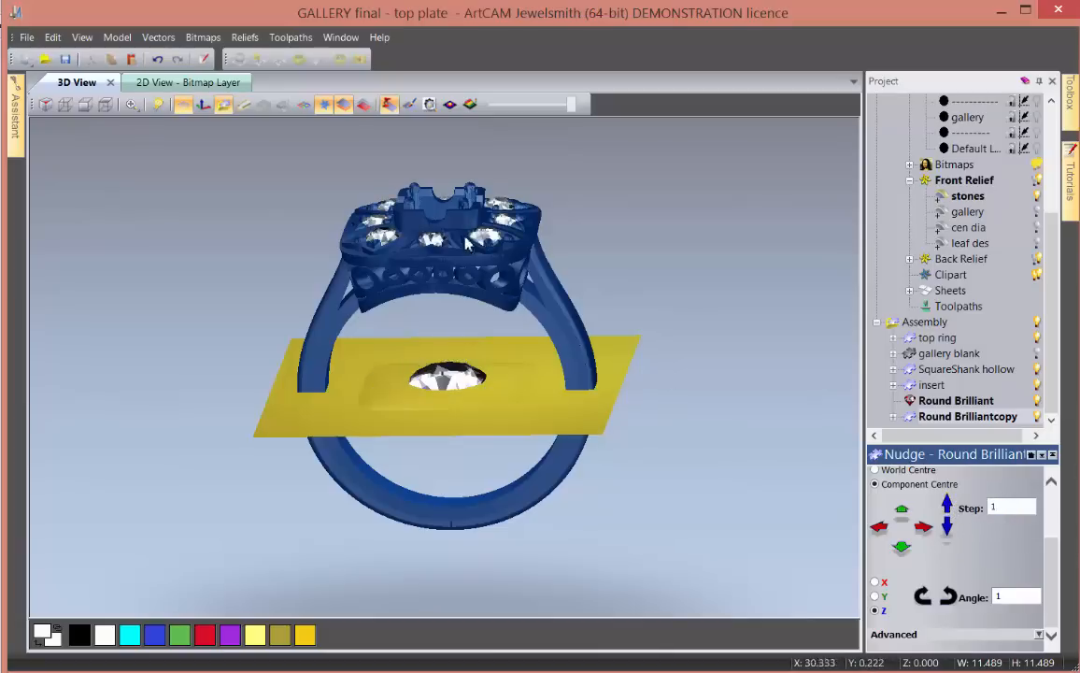
- Nudge the small brilliants up in Z by a step of 0.1 to fine-tune their seating between the claws
scroll(458, 237, "up", 4)
left_click_drag(733, 397, 418, 419)
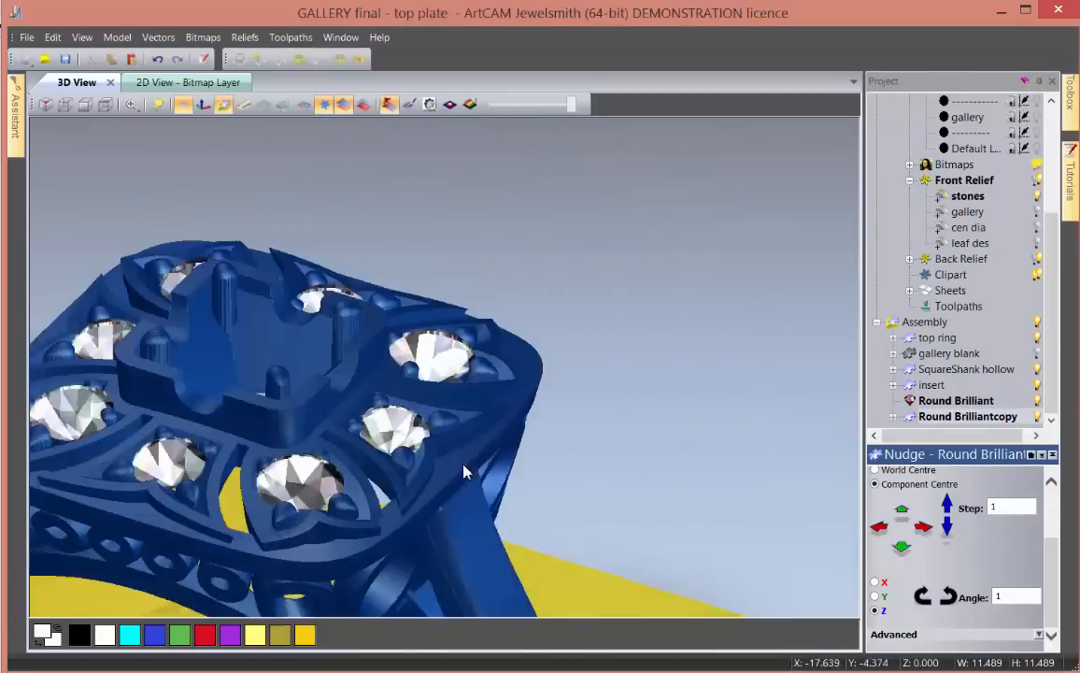
scroll(417, 419, "up", 4)
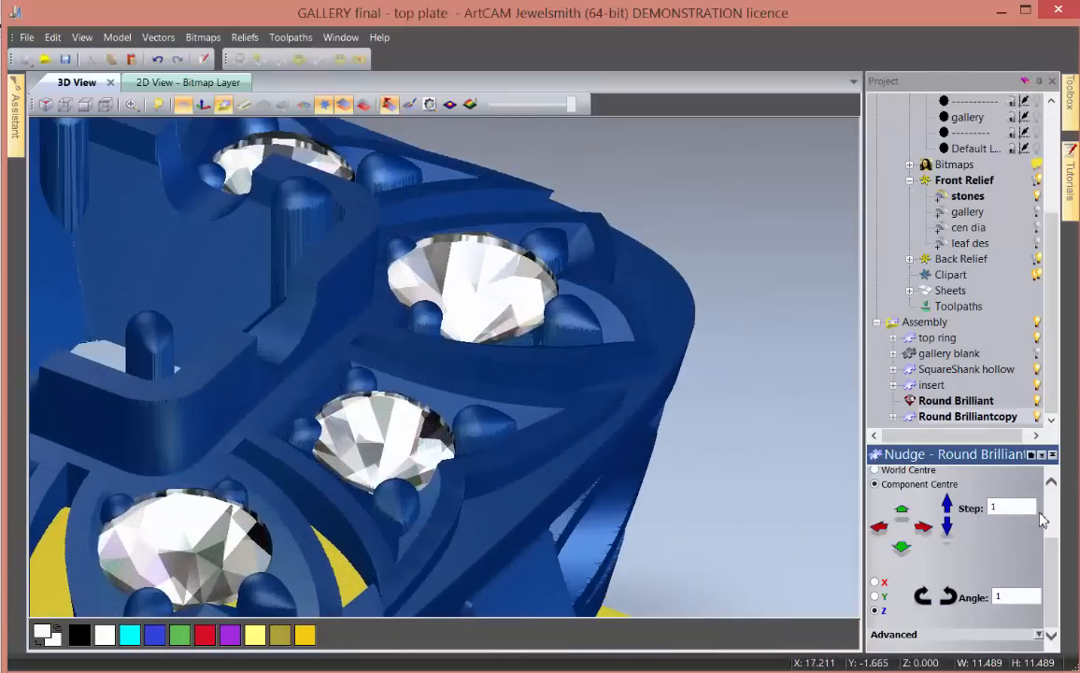
left_click_drag(1028, 507, 969, 507)
type(".1")
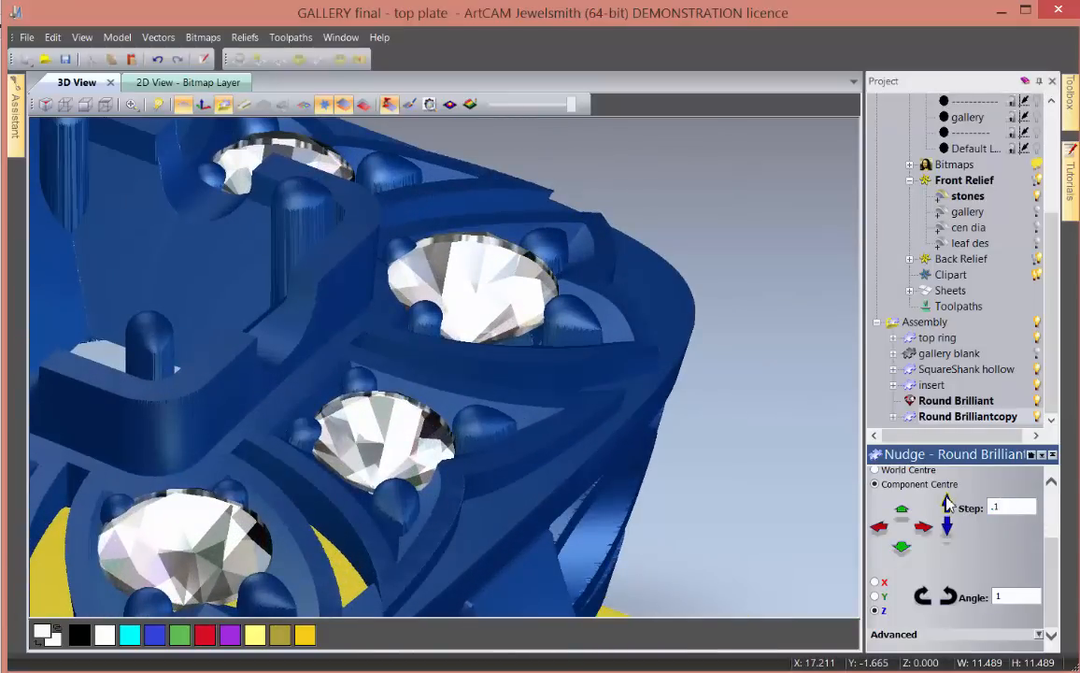
left_click(947, 502)
scroll(286, 374, "down", 6)
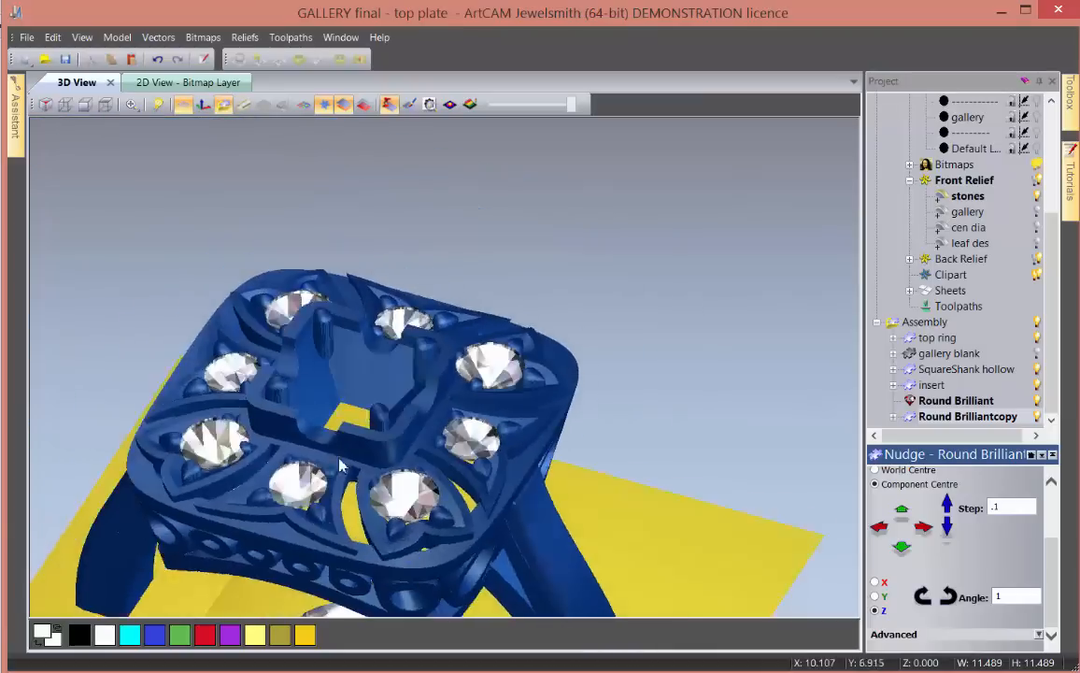
- Copy the Round Brilliant onto the 5.2 mm centre circle with Keep Vectors, Scale to Vectors and Lay on Composite enabled
left_click_drag(287, 376, 431, 293)
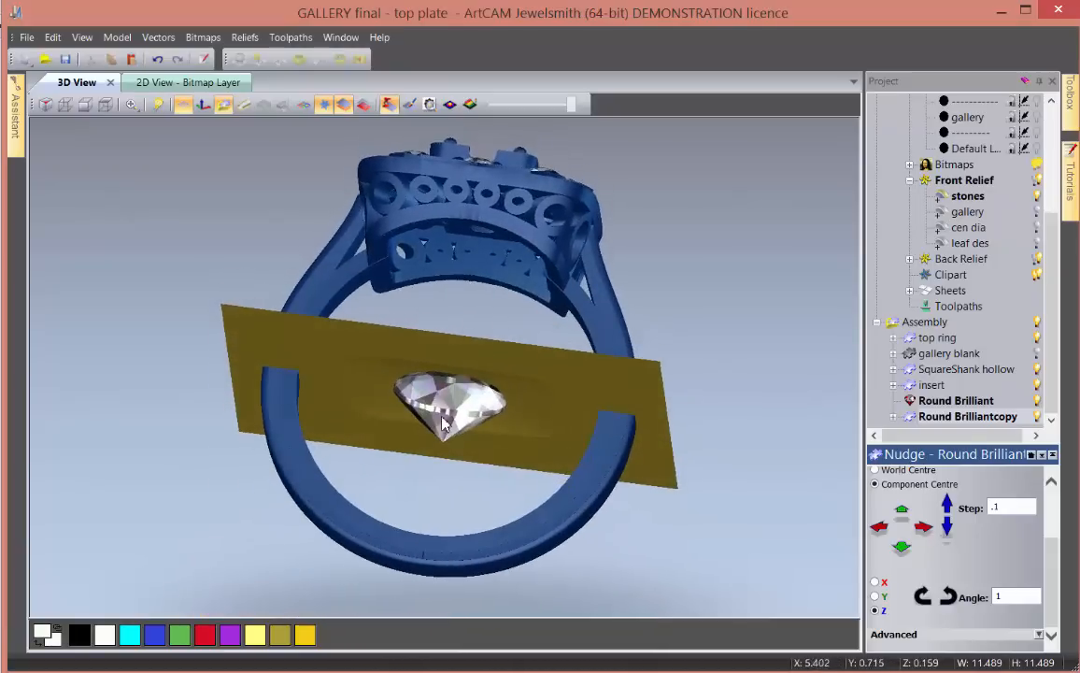
left_click_drag(397, 379, 331, 397)
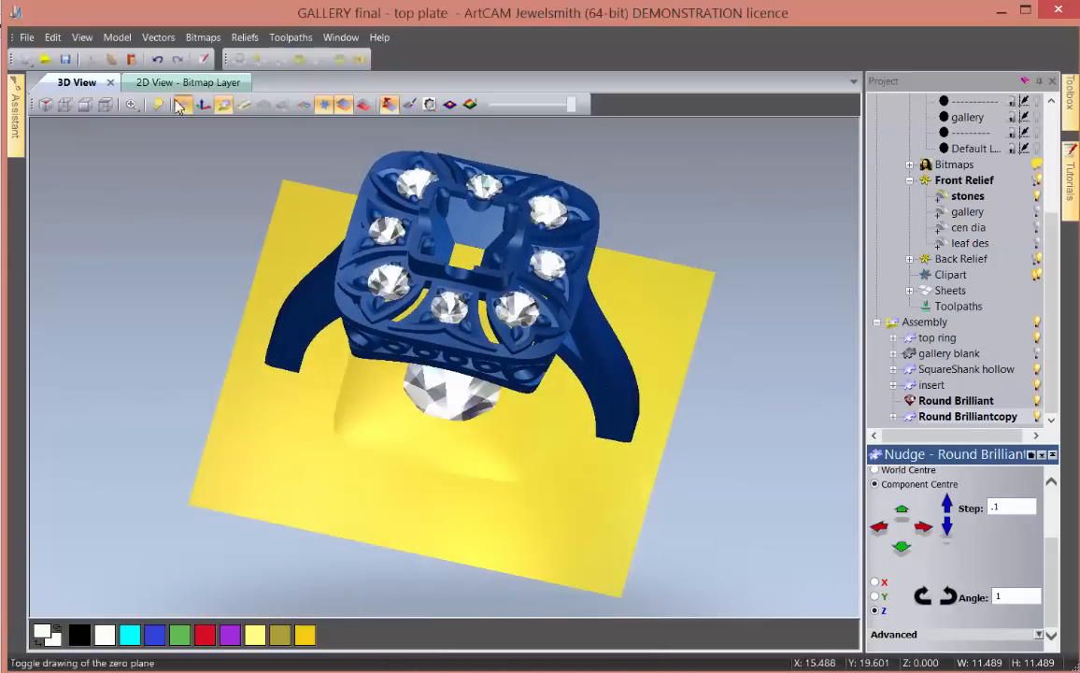
left_click(188, 82)
left_click(474, 392)
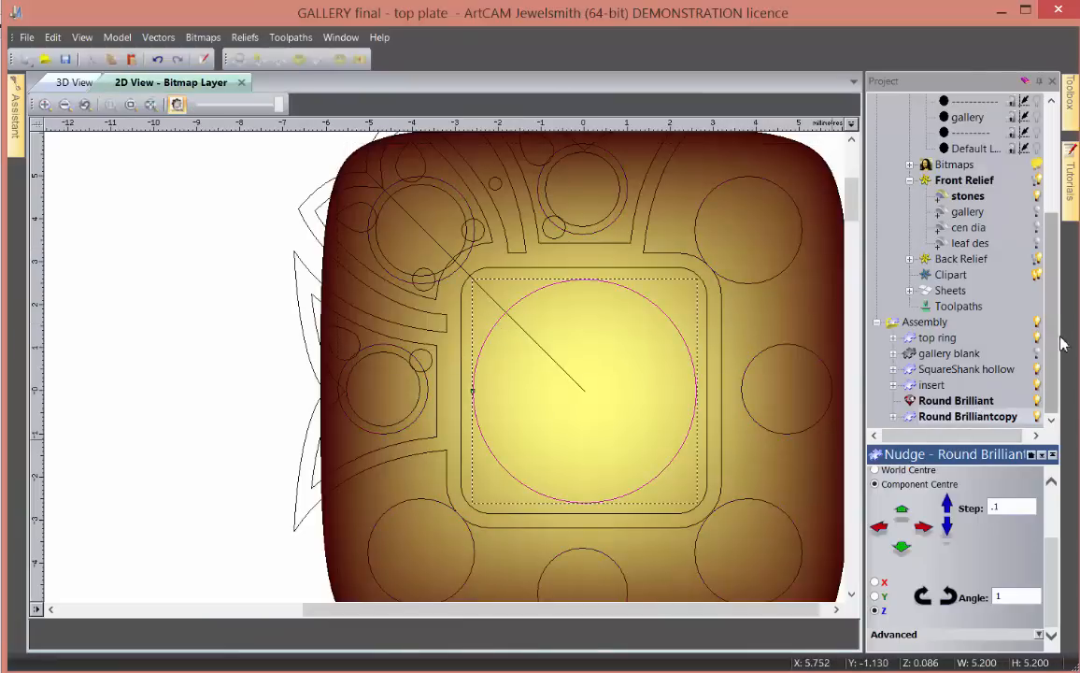
left_click(955, 400)
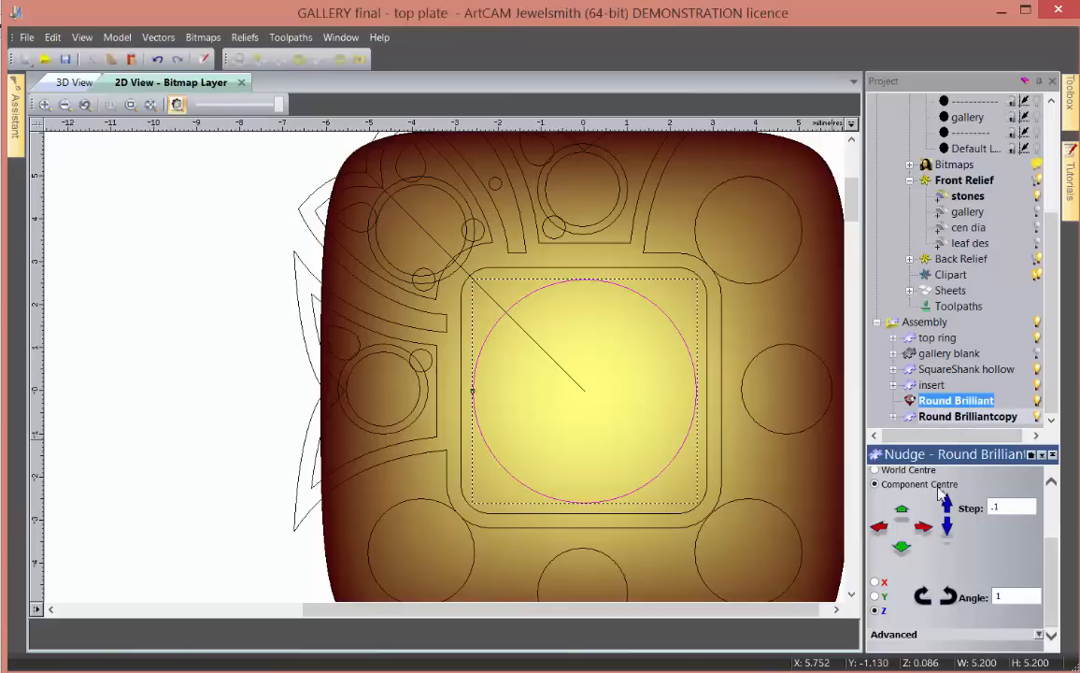
left_click(917, 546)
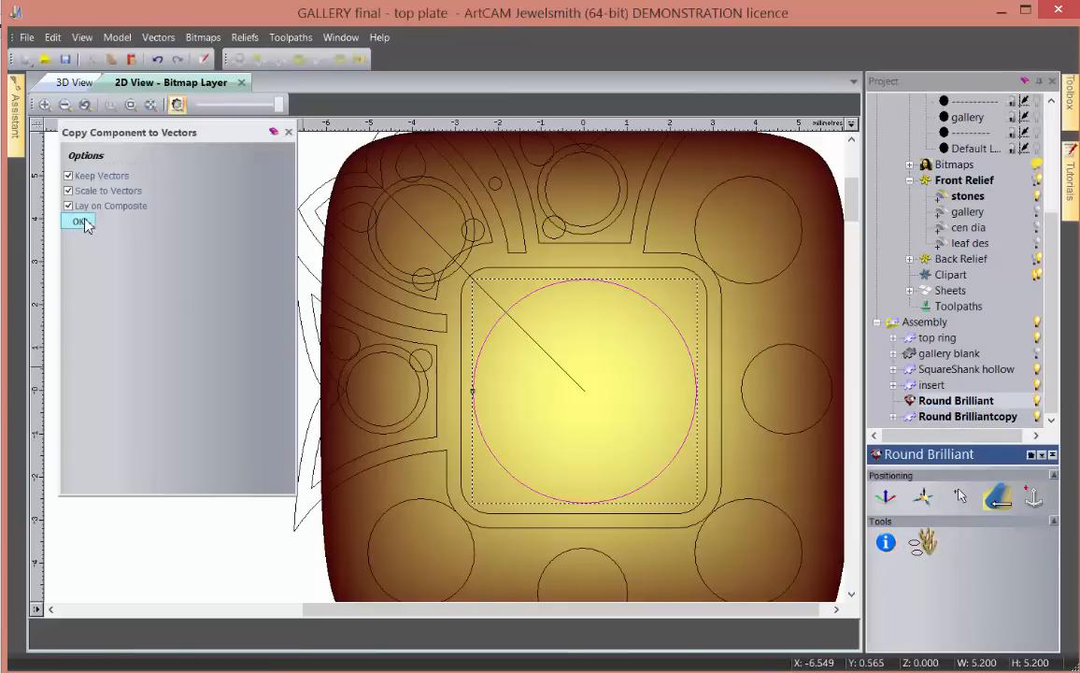
left_click(80, 222)
left_click(287, 132)
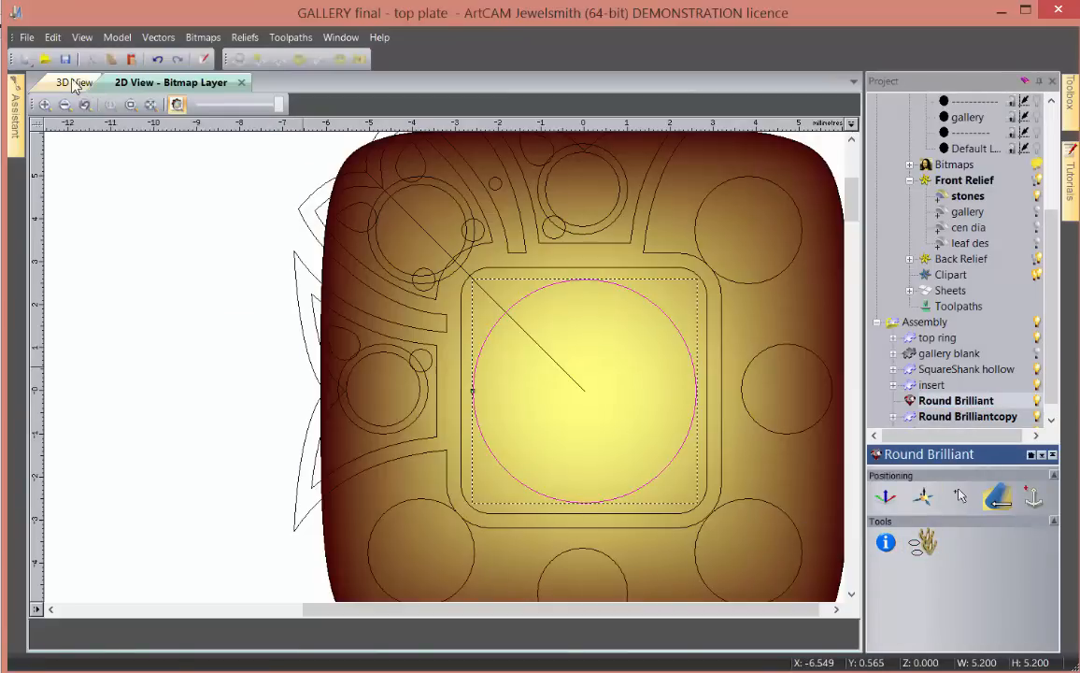
left_click(74, 84)
left_click_drag(421, 350, 682, 398)
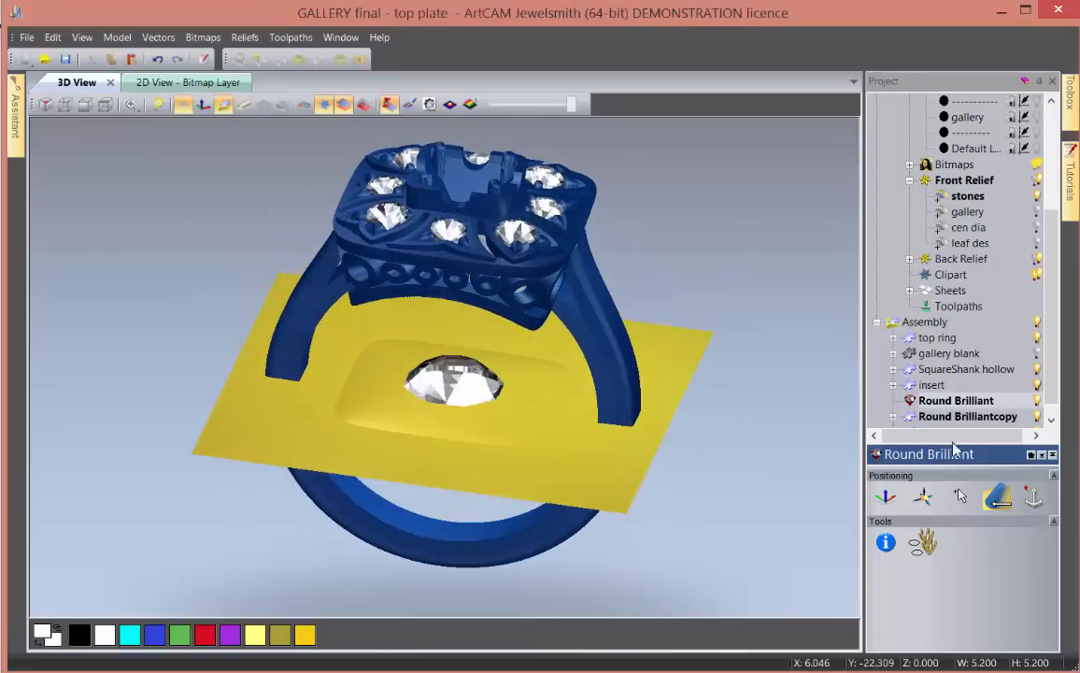
- Rename the Round Brilliantcopy group holding the eight small stones to "side stones"
left_click(967, 417)
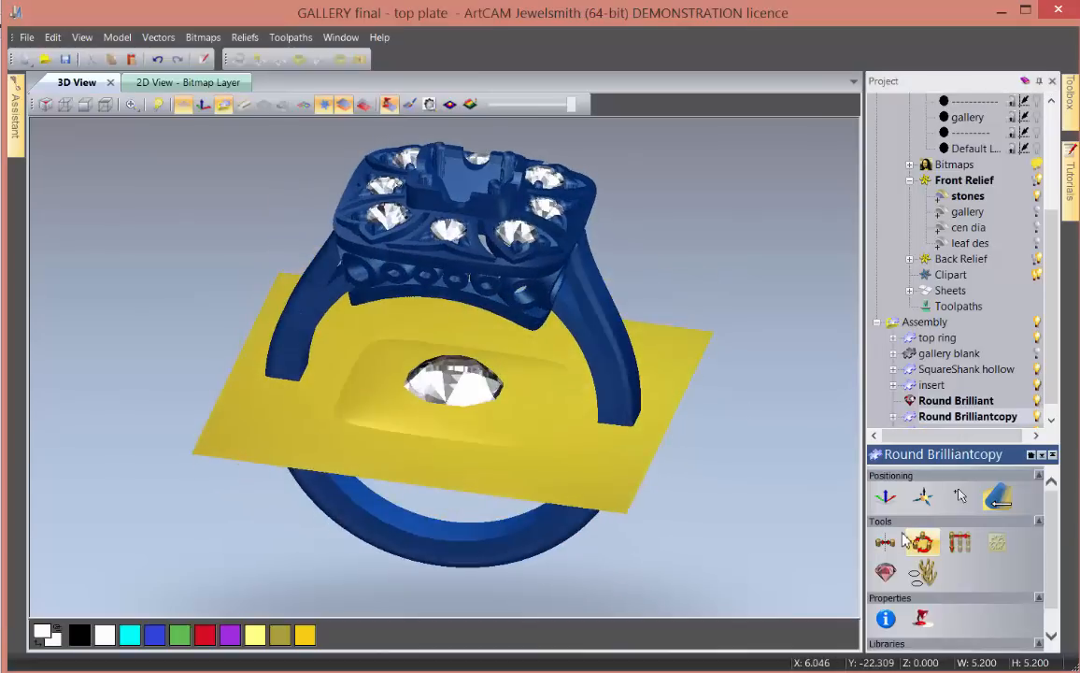
left_click(904, 540)
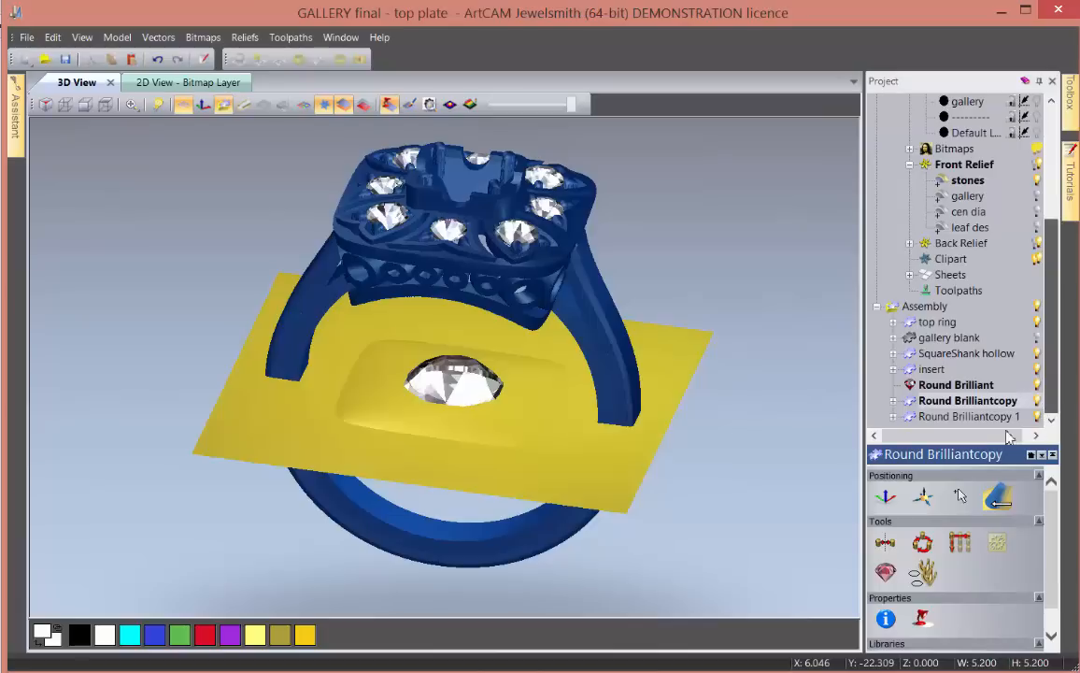
right_click(981, 404)
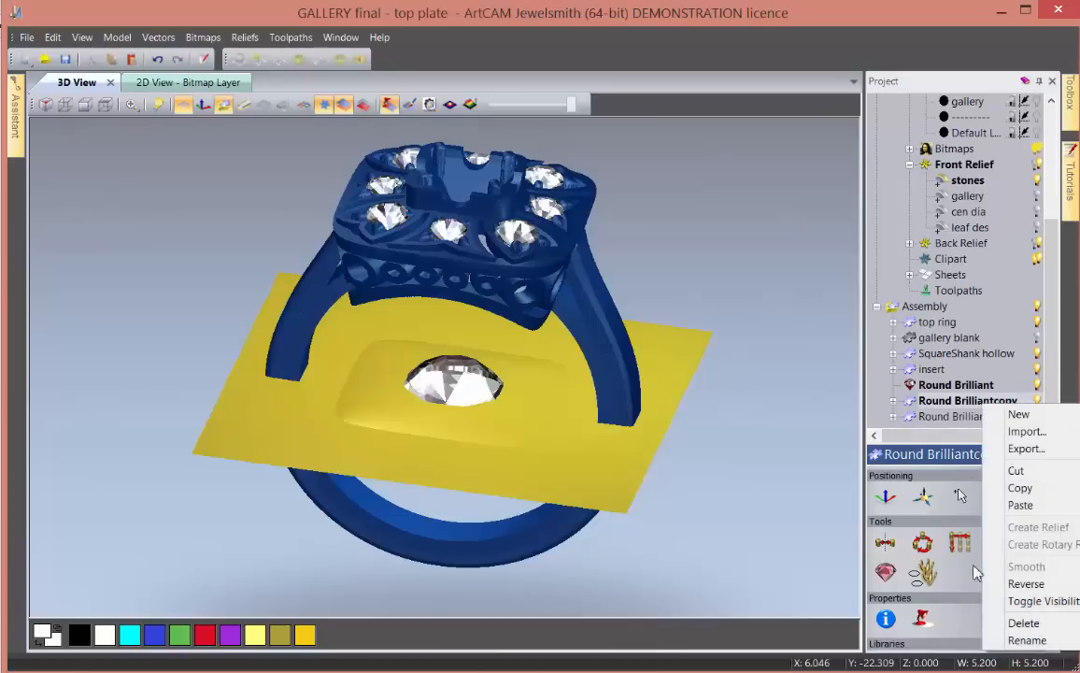
left_click(1039, 637)
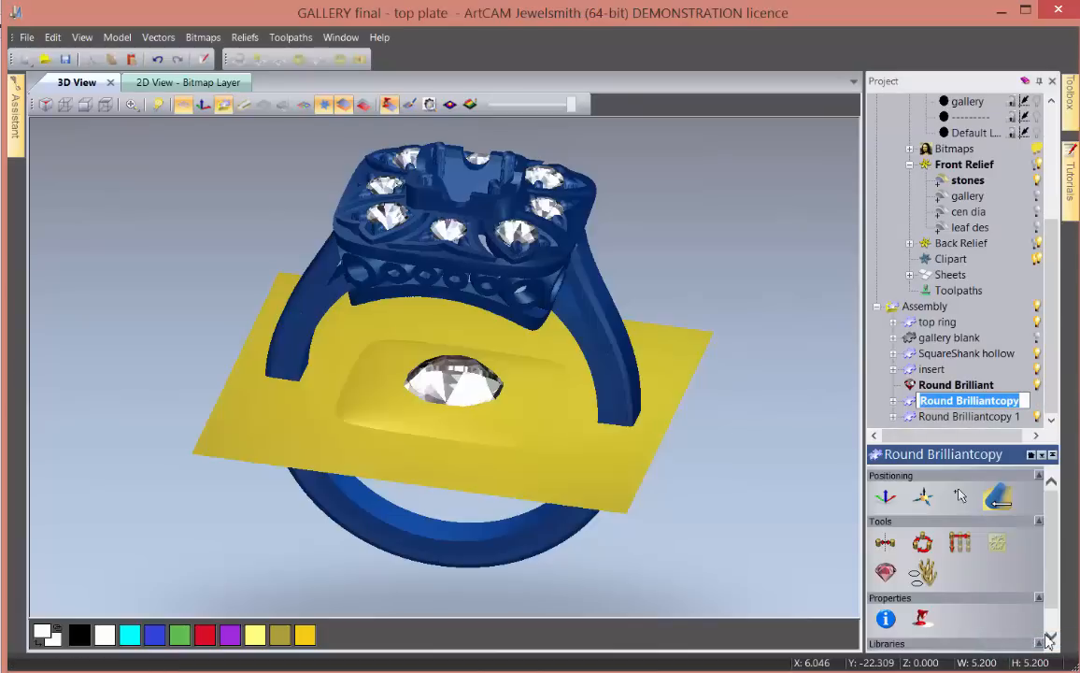
type("side stones")
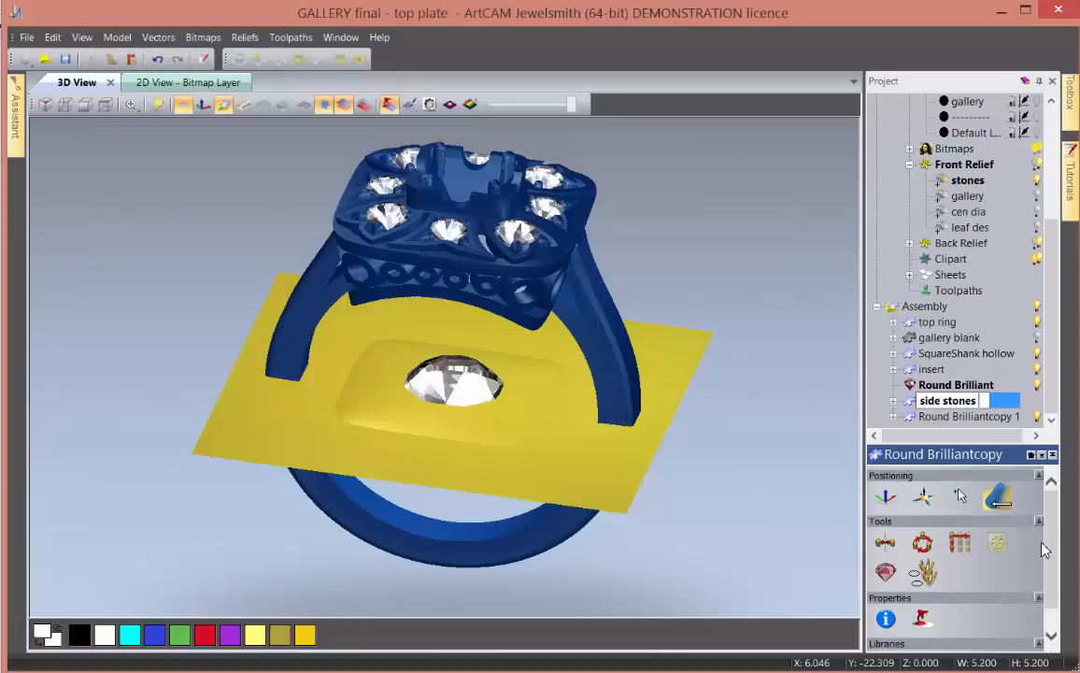
key("Return")
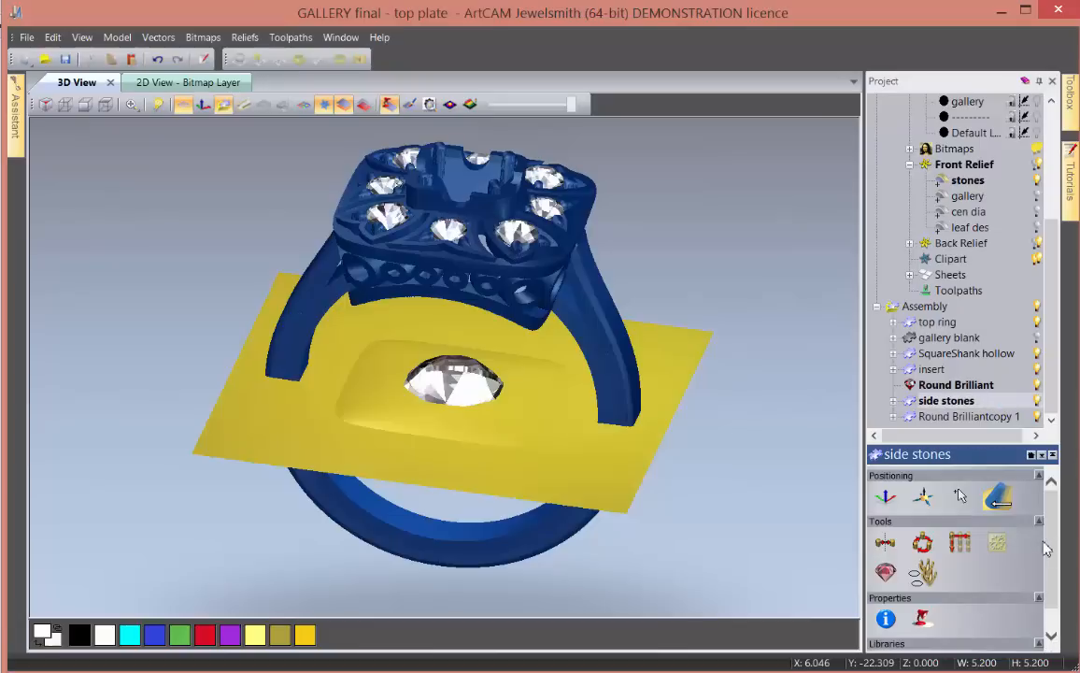
- Rename the Round Brilliantcopy 1 group in the assembly to "cen stone"
right_click(977, 416)
left_click(1023, 657)
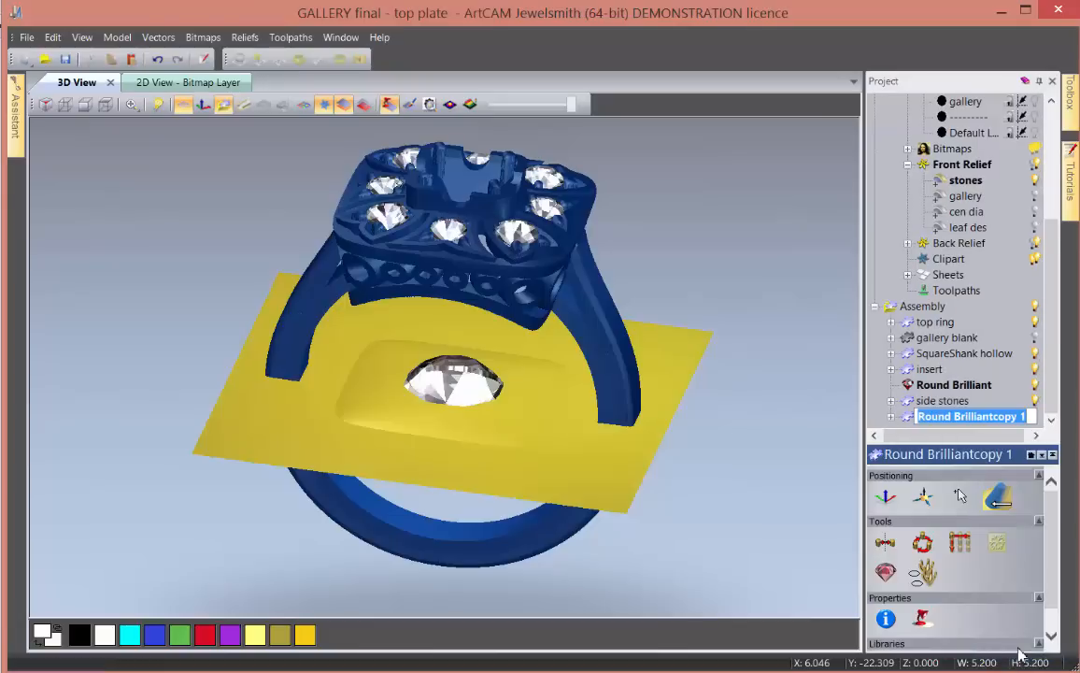
type("cen stone")
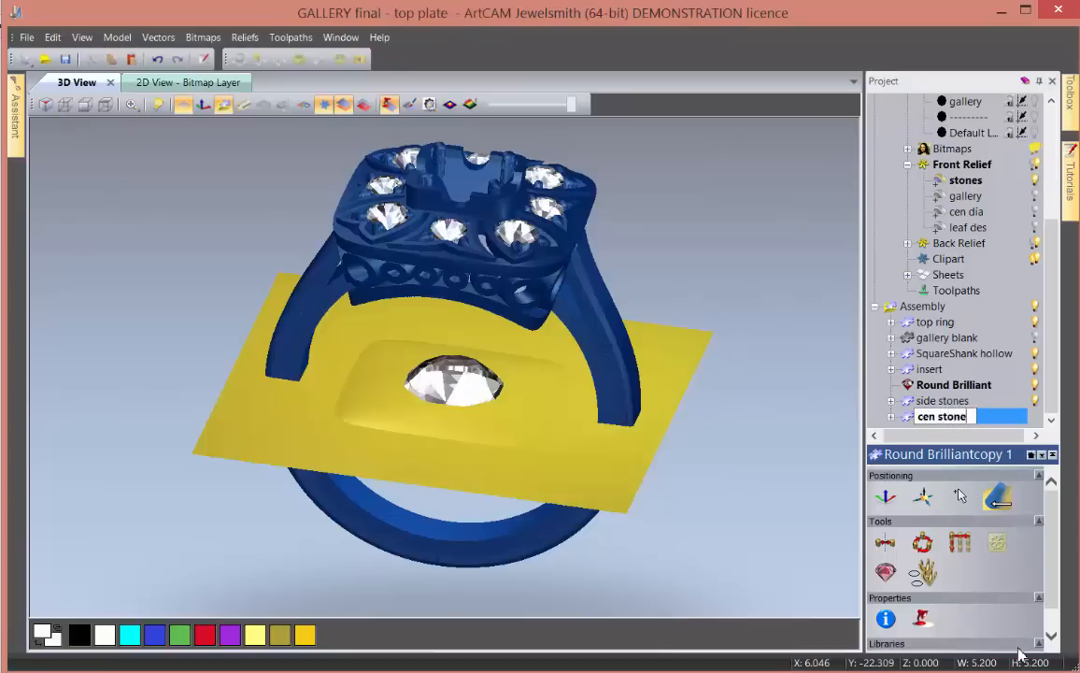
key("Return")
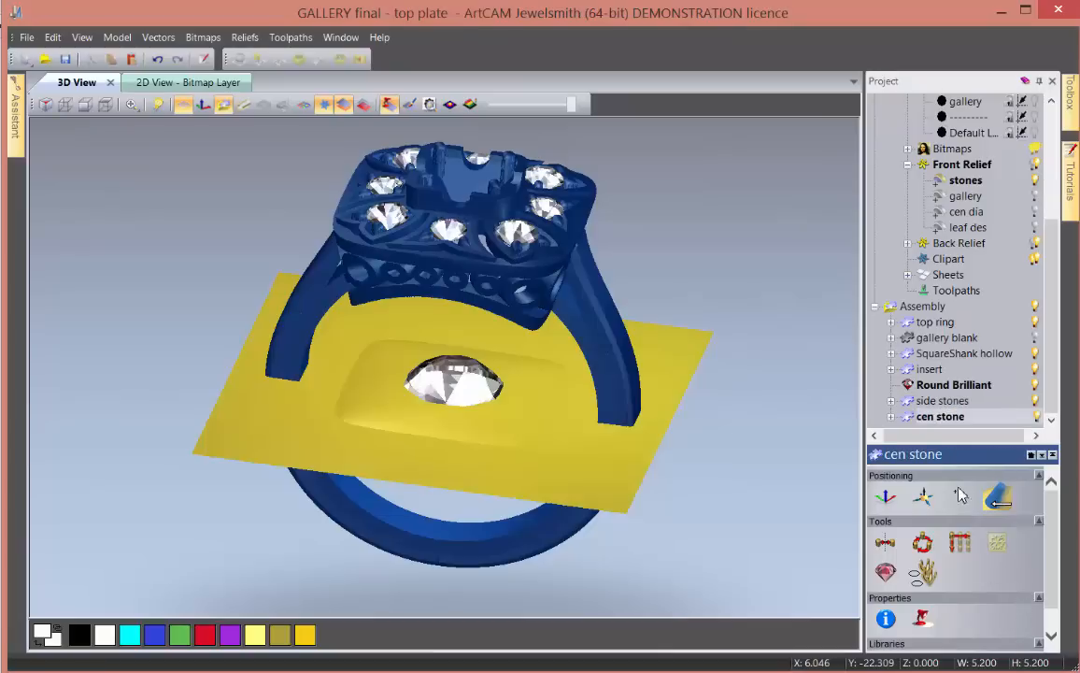
- Nudge the cen stone group upward in Z by a step of 12.5 into the centre setting
left_click(885, 496)
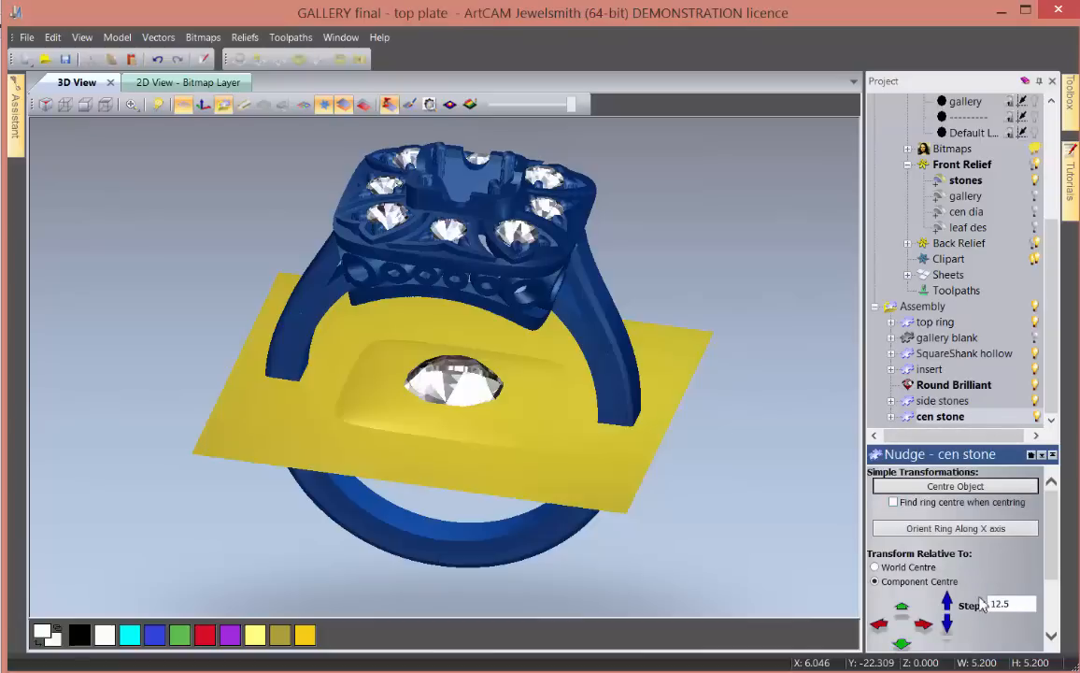
left_click(947, 603)
left_click_drag(560, 374, 513, 378)
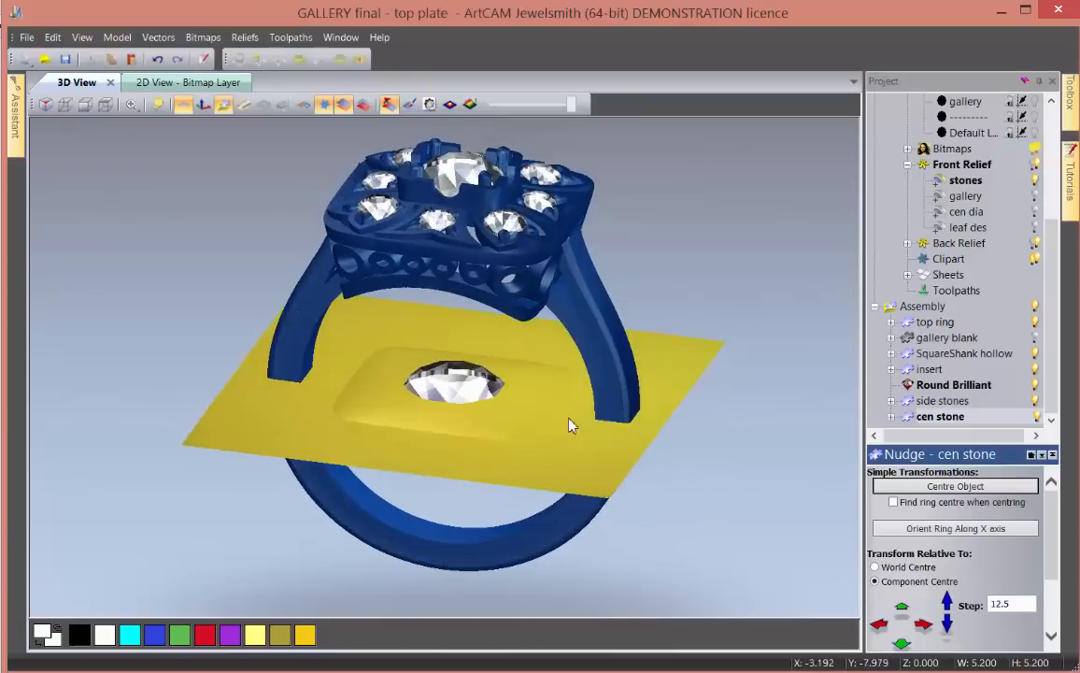
- Raise the cen stone further in Z with nudge steps of 0.5 until it sits between the centre claws
double_click(1019, 603)
type(".")
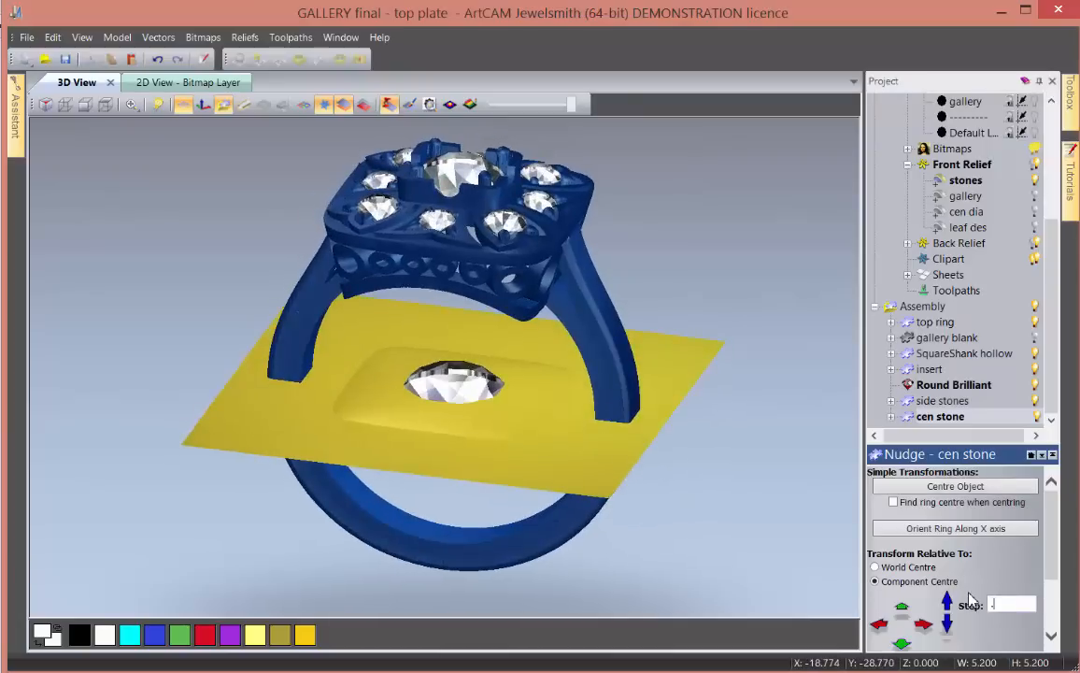
left_click(946, 603)
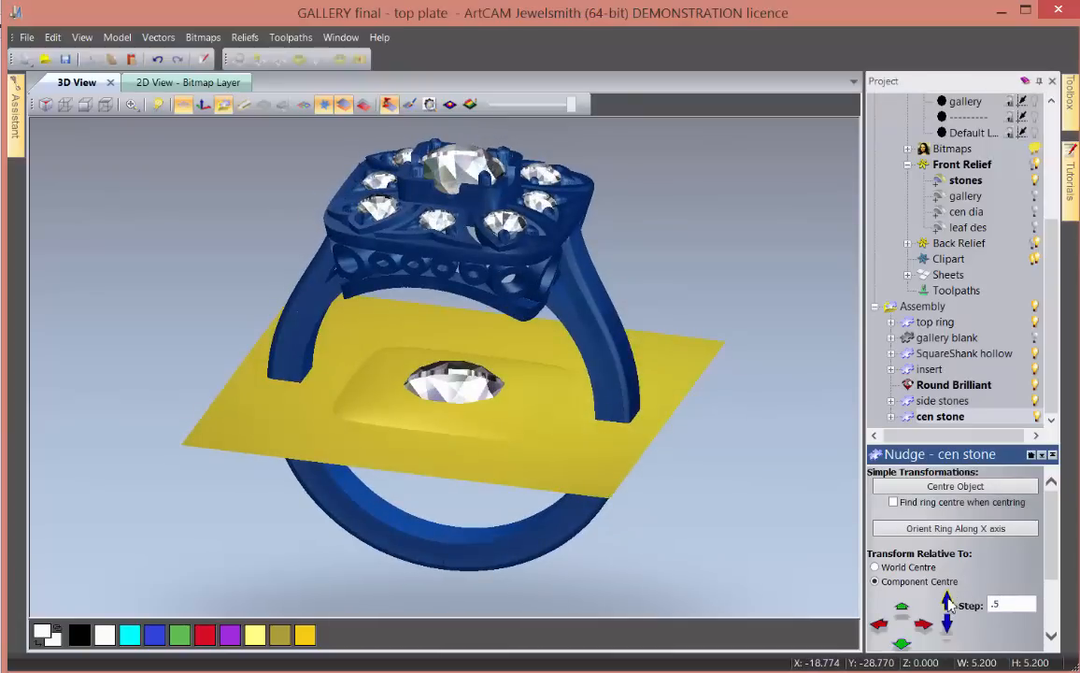
left_click(946, 603)
left_click(946, 603)
left_click_drag(505, 327, 504, 435)
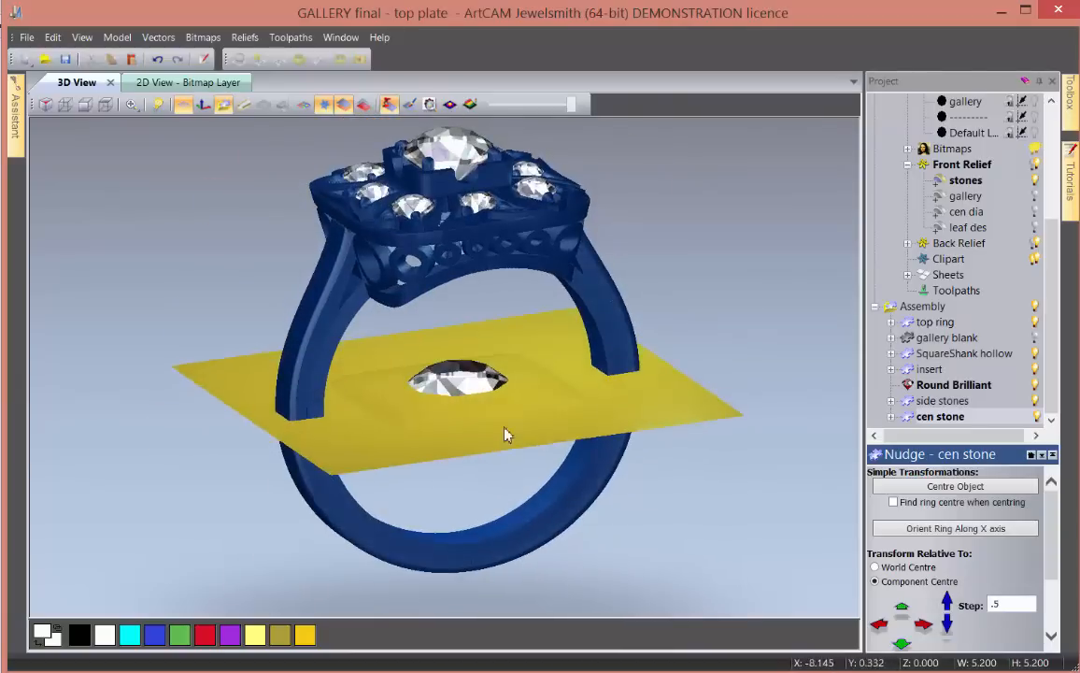
- Close the top plate model and update the project with the changes
left_click(31, 39)
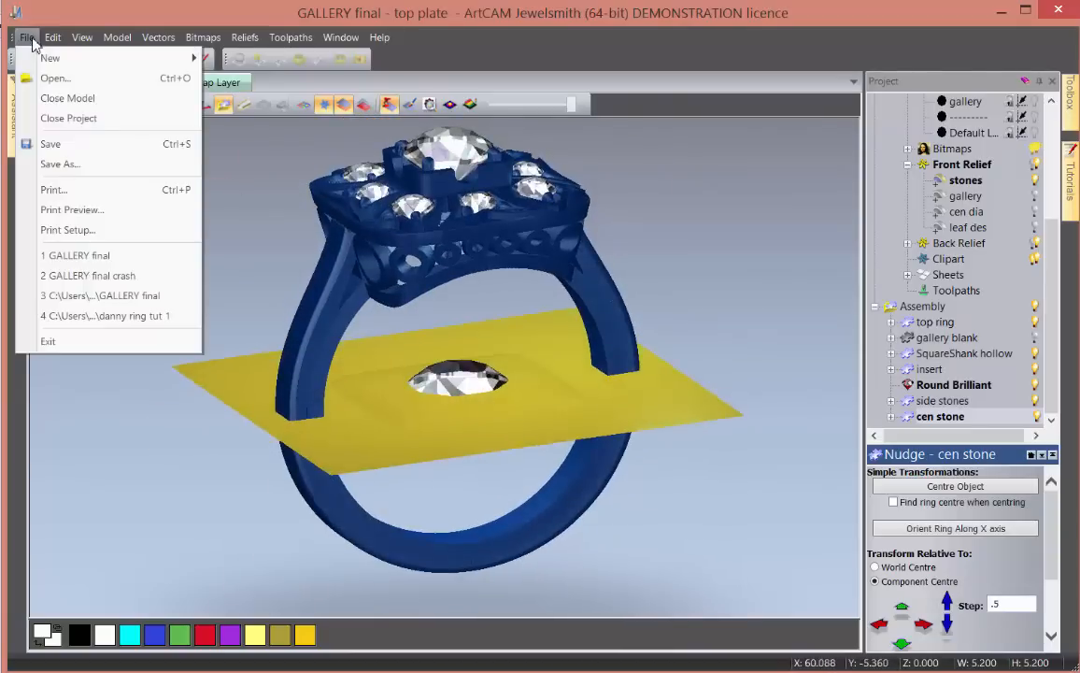
left_click(61, 100)
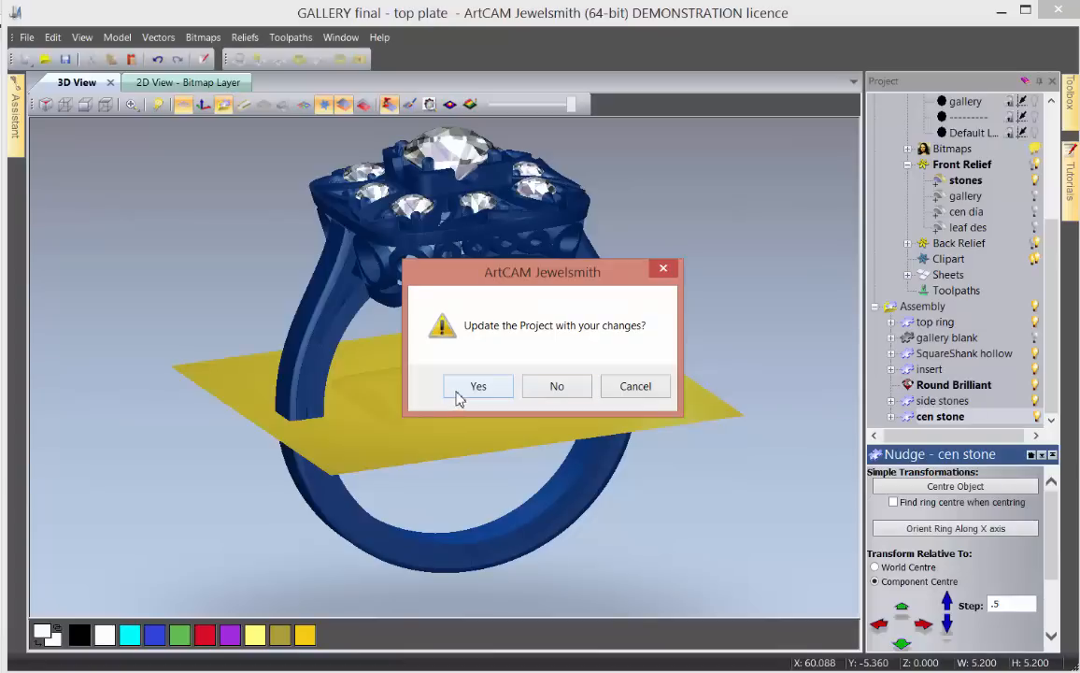
left_click(475, 390)
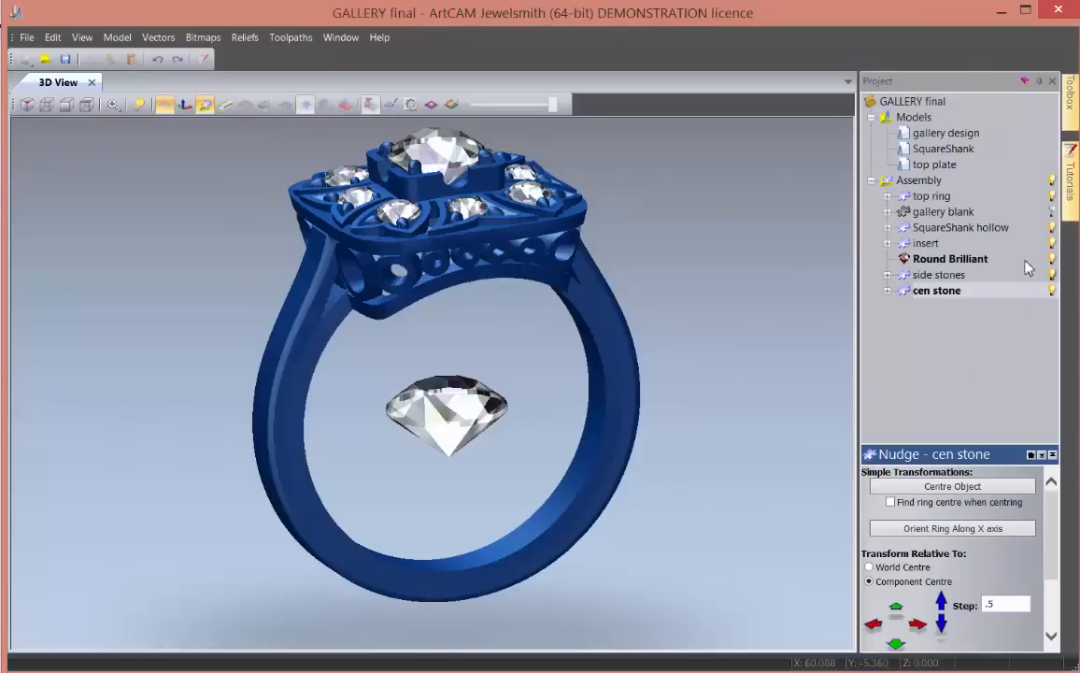
- Delete the original Round Brilliant gem from the assembly, keeping the side stones and cen stone groups
right_click(962, 266)
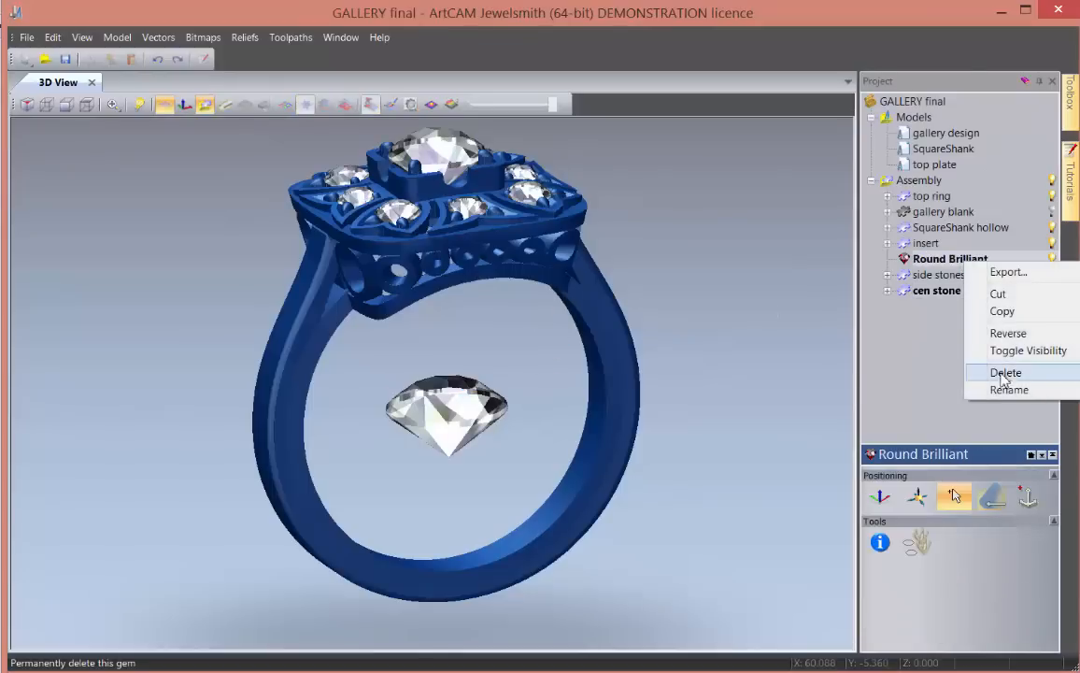
left_click(1005, 373)
left_click(557, 383)
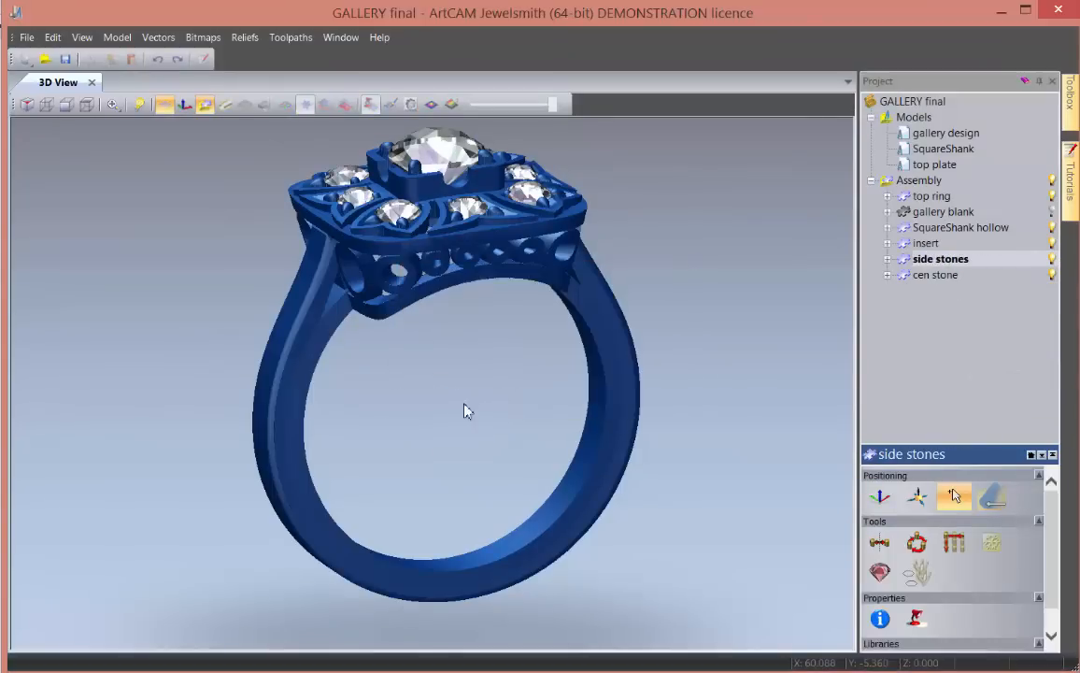
- Send the ring assembly to KeyShot for rendering
left_click_drag(507, 533, 626, 425)
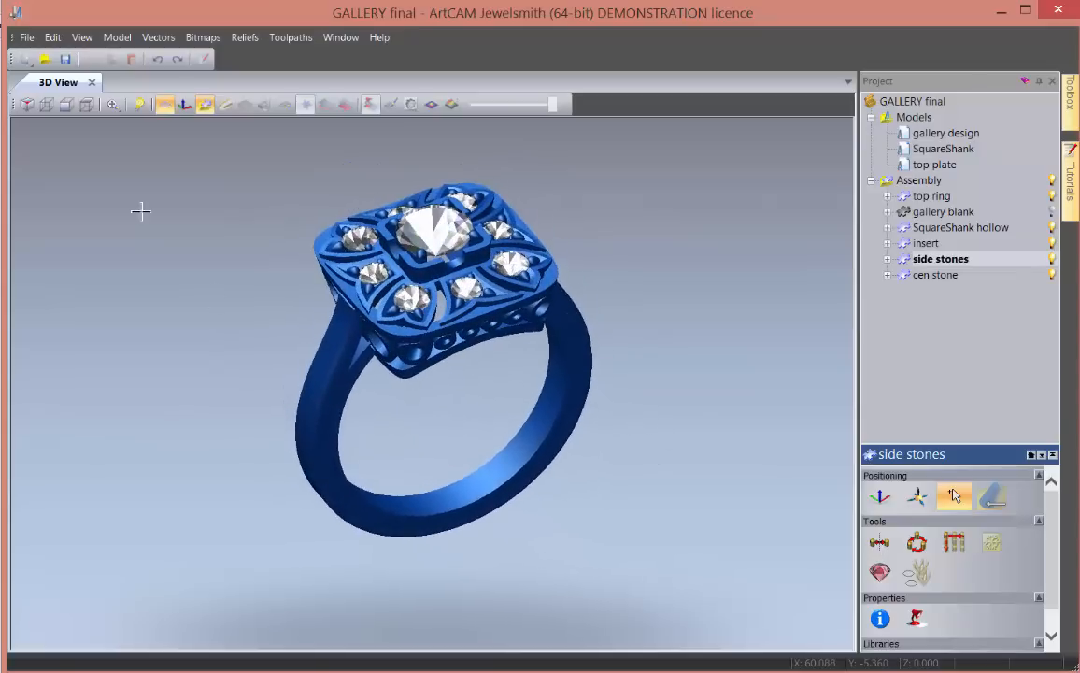
left_click(81, 39)
mouse_move(109, 145)
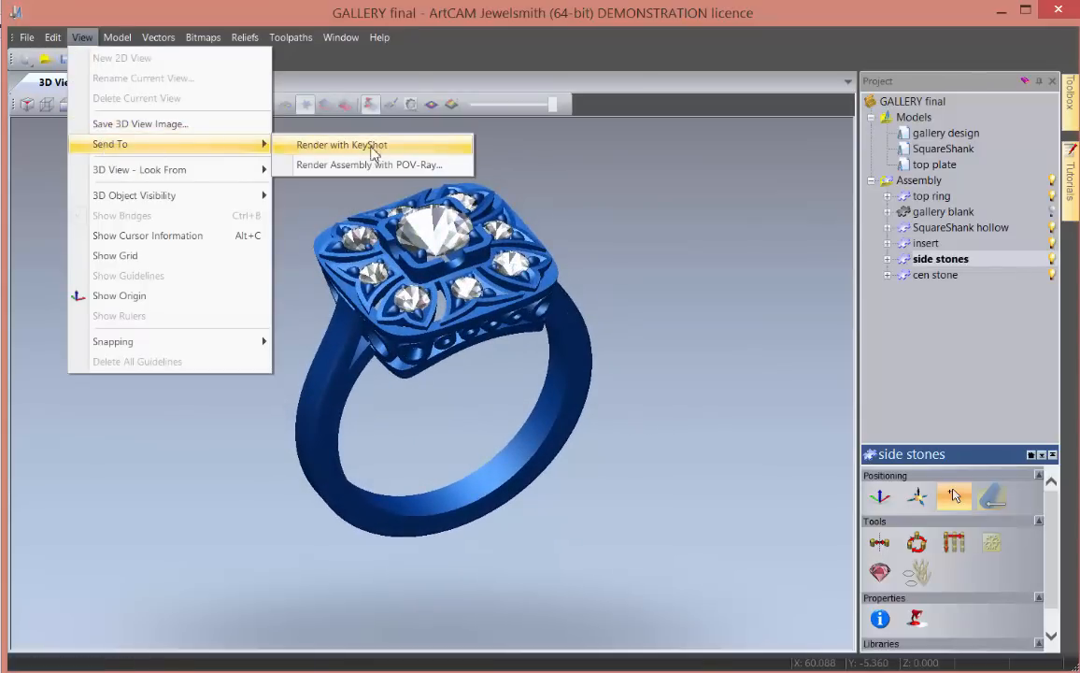